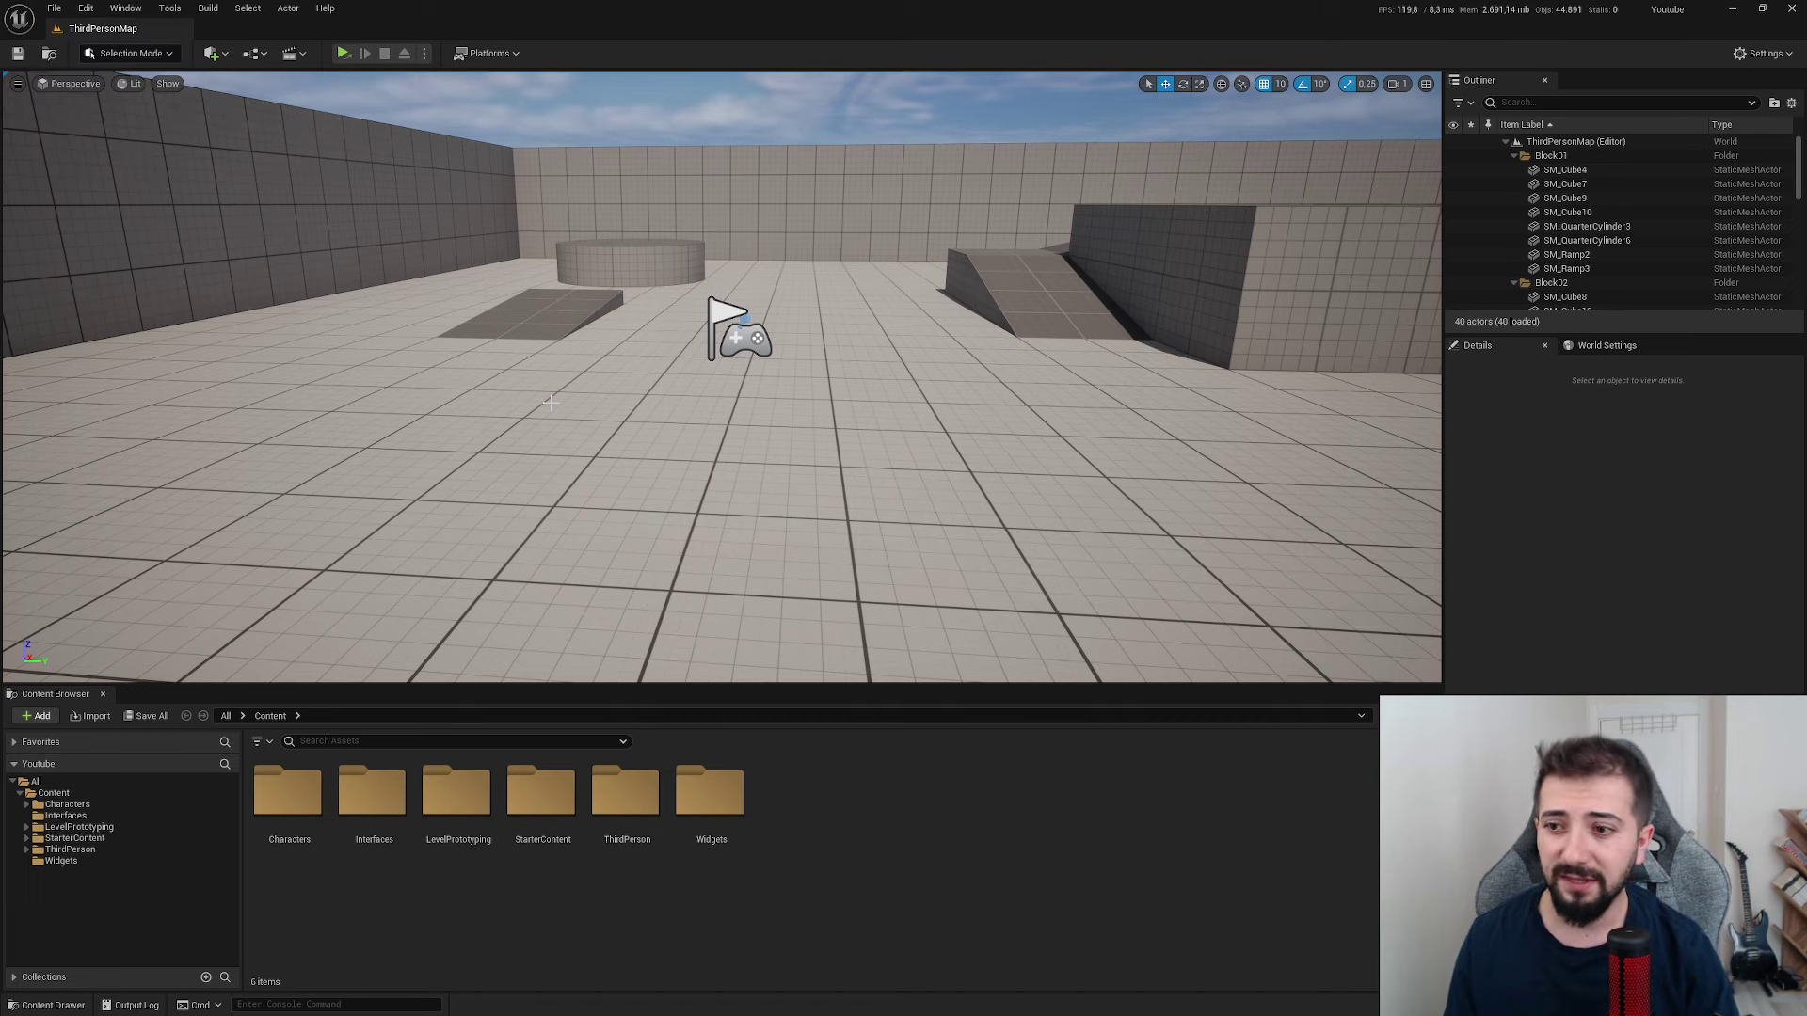
- Play-test the level, pausing and resuming from the pause menu, then return to the editor
{"action": "key", "text": "super"}
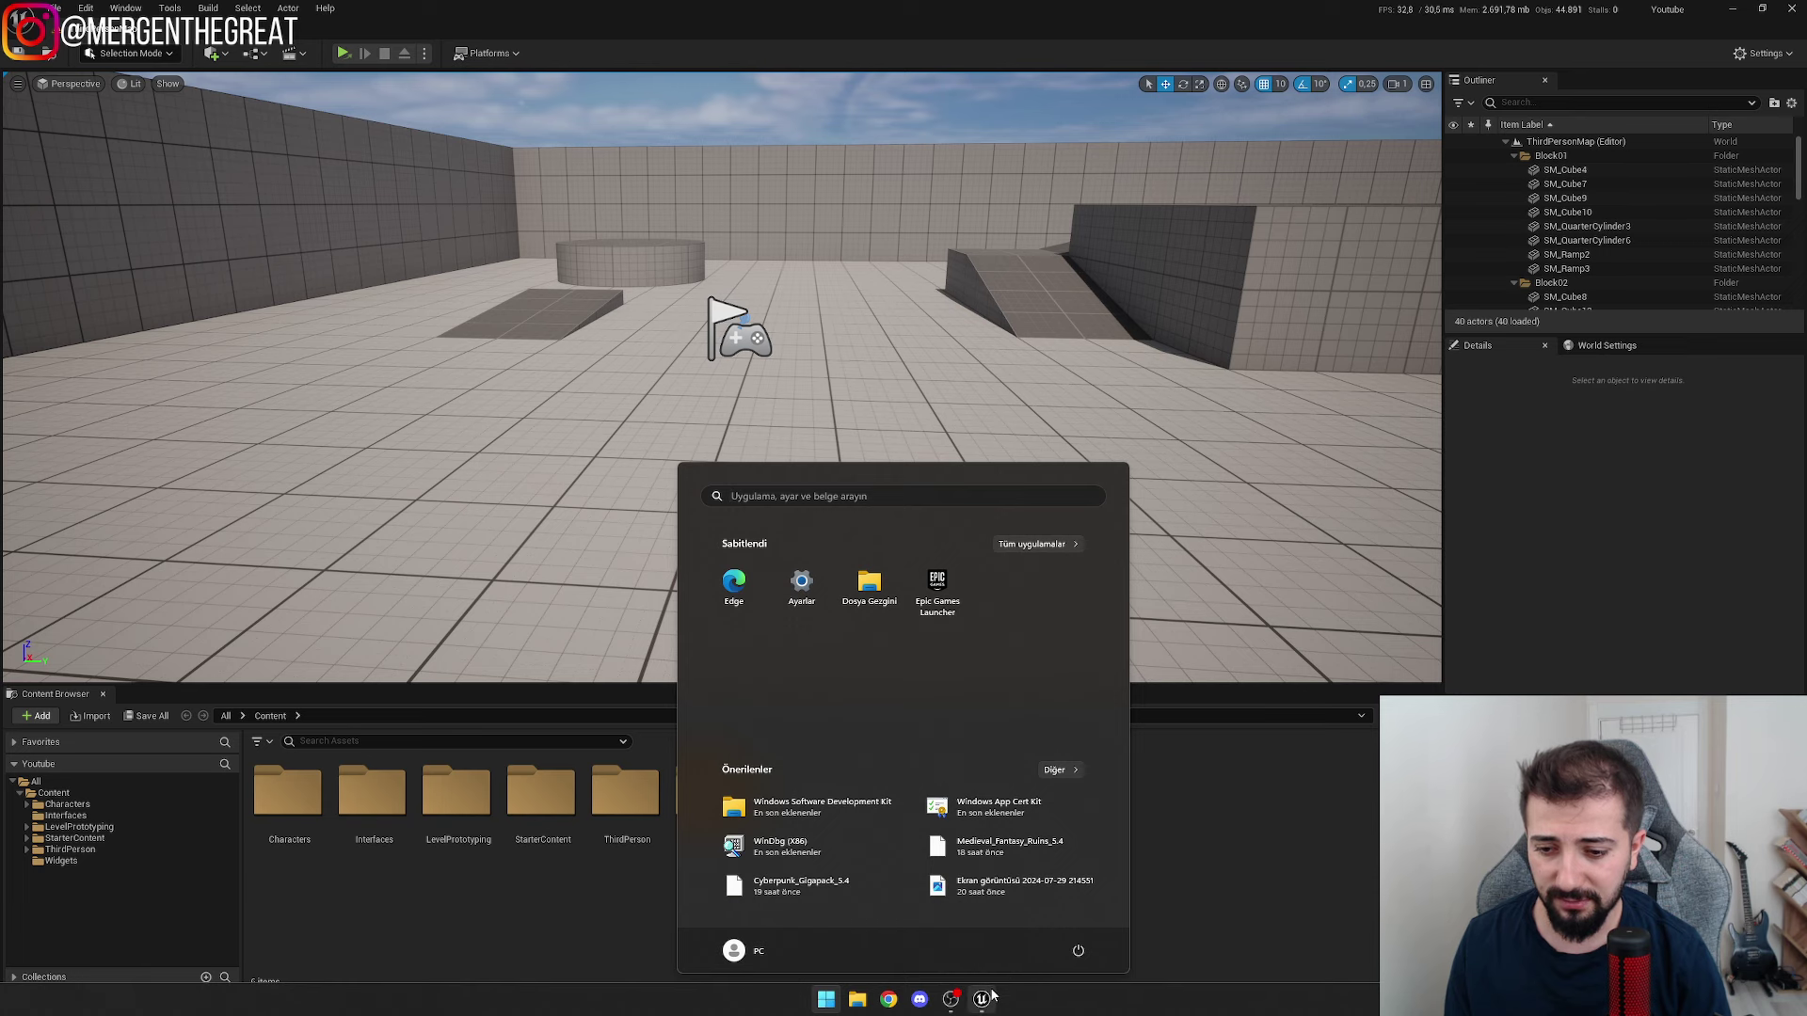
{"action": "left_click", "coordinate": [348, 59]}
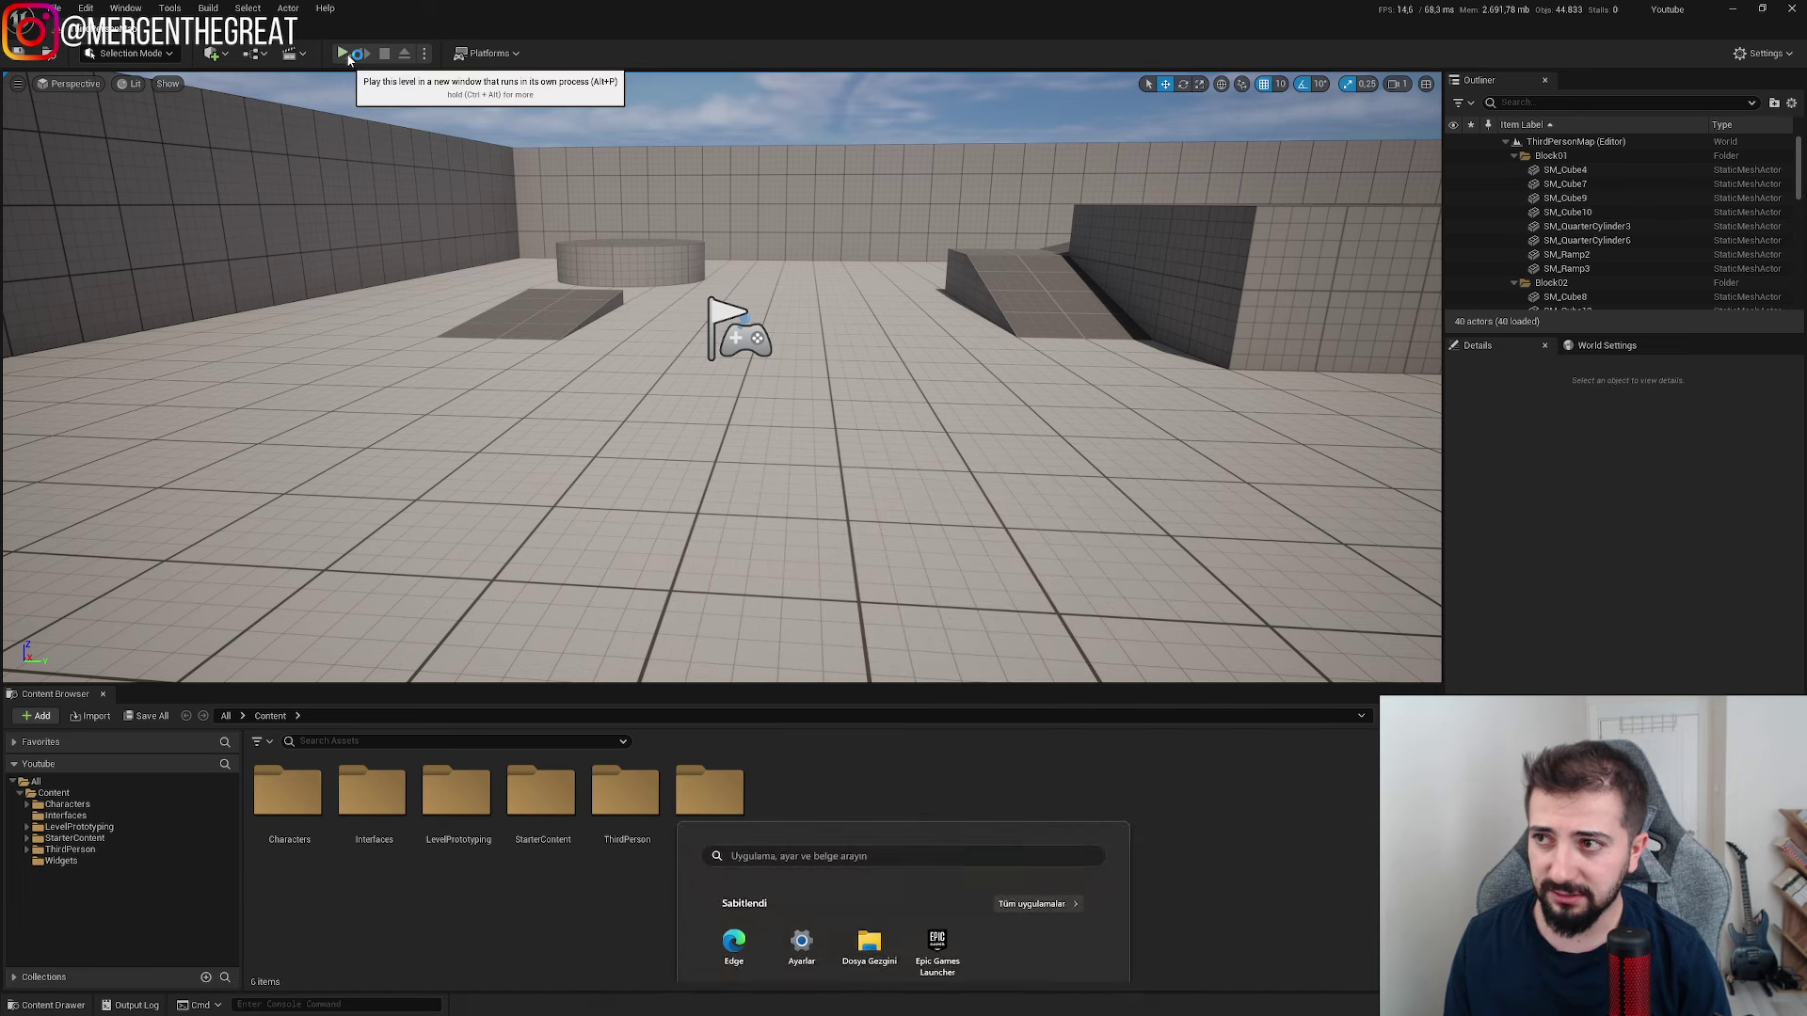
{"action": "key", "text": "super"}
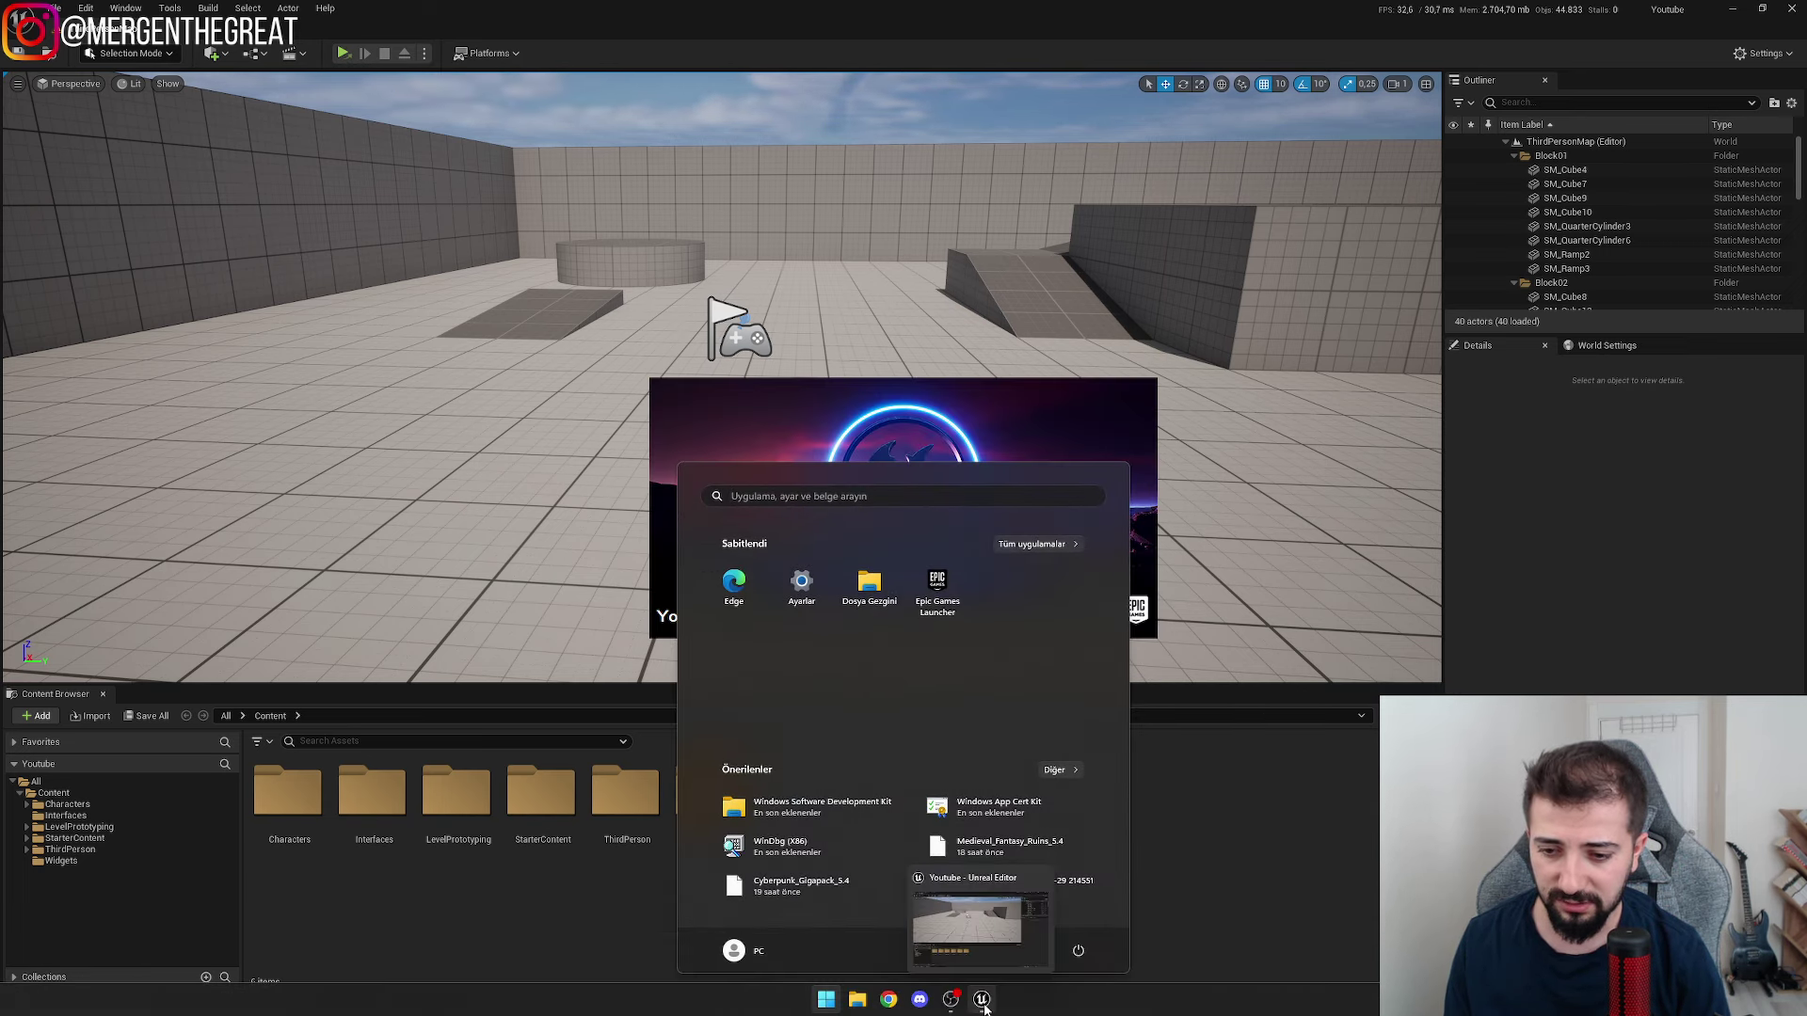
{"action": "key", "text": "Escape"}
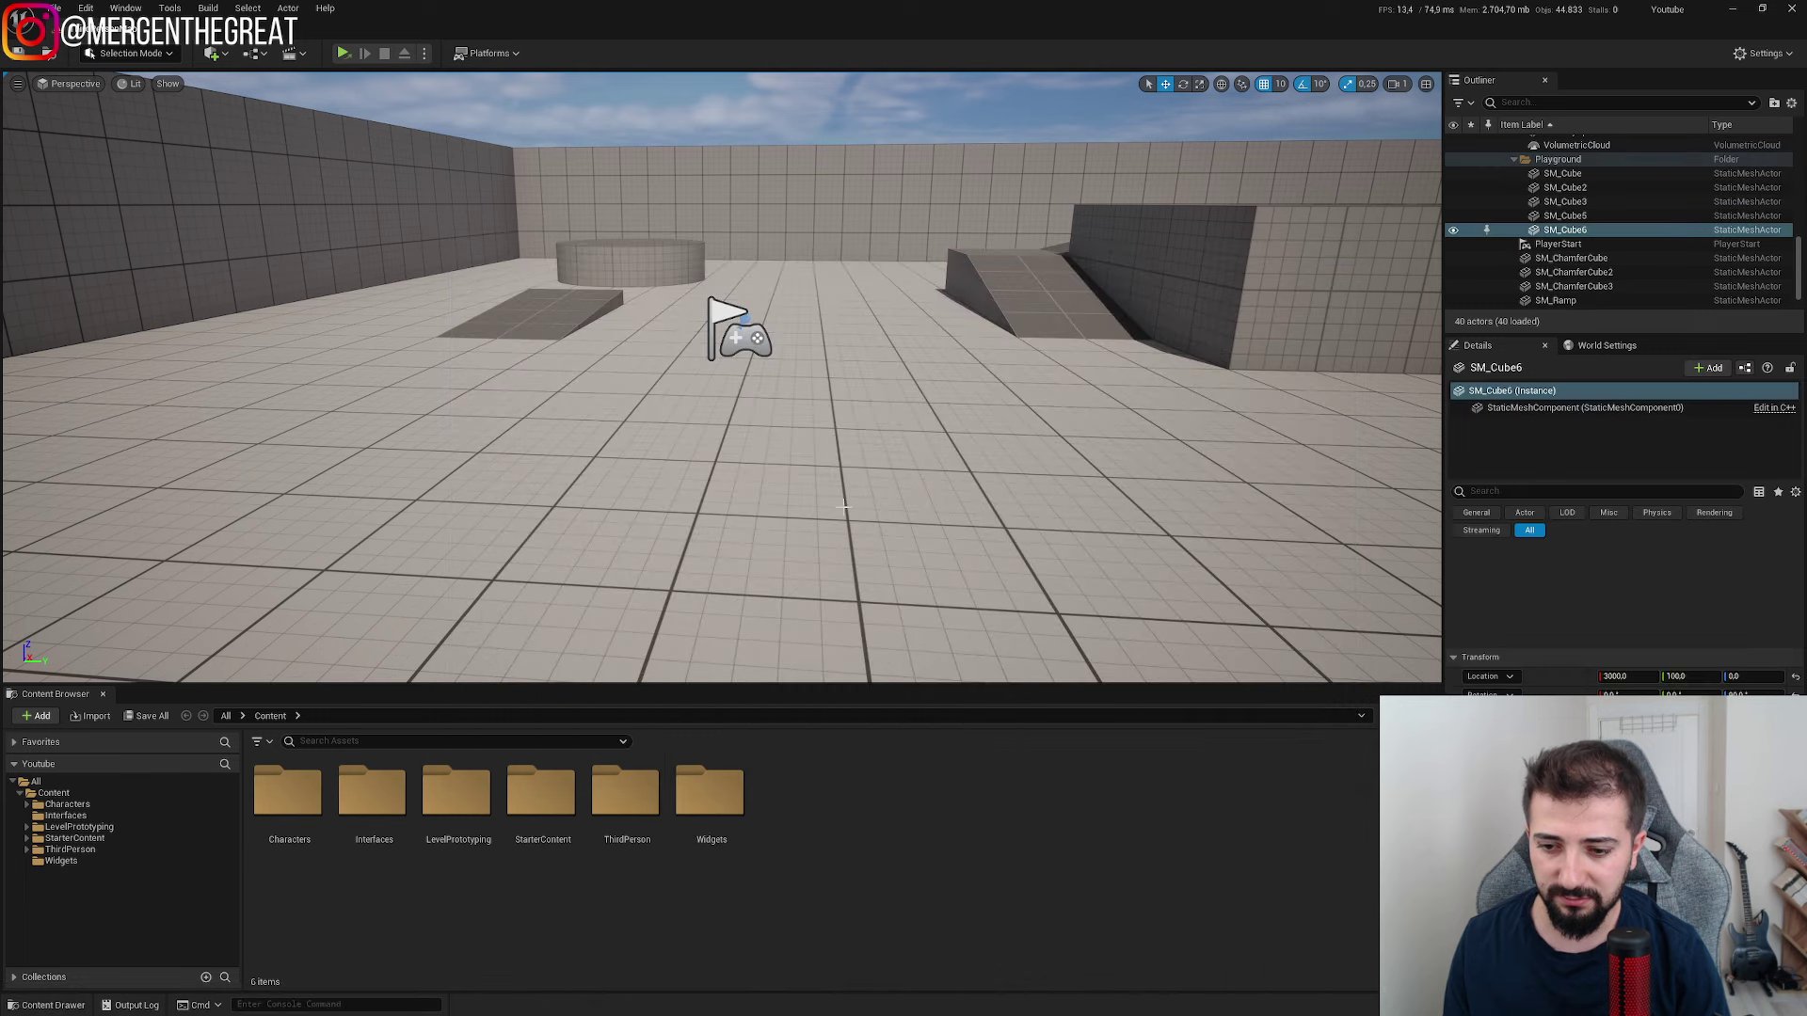
{"action": "key", "text": "super"}
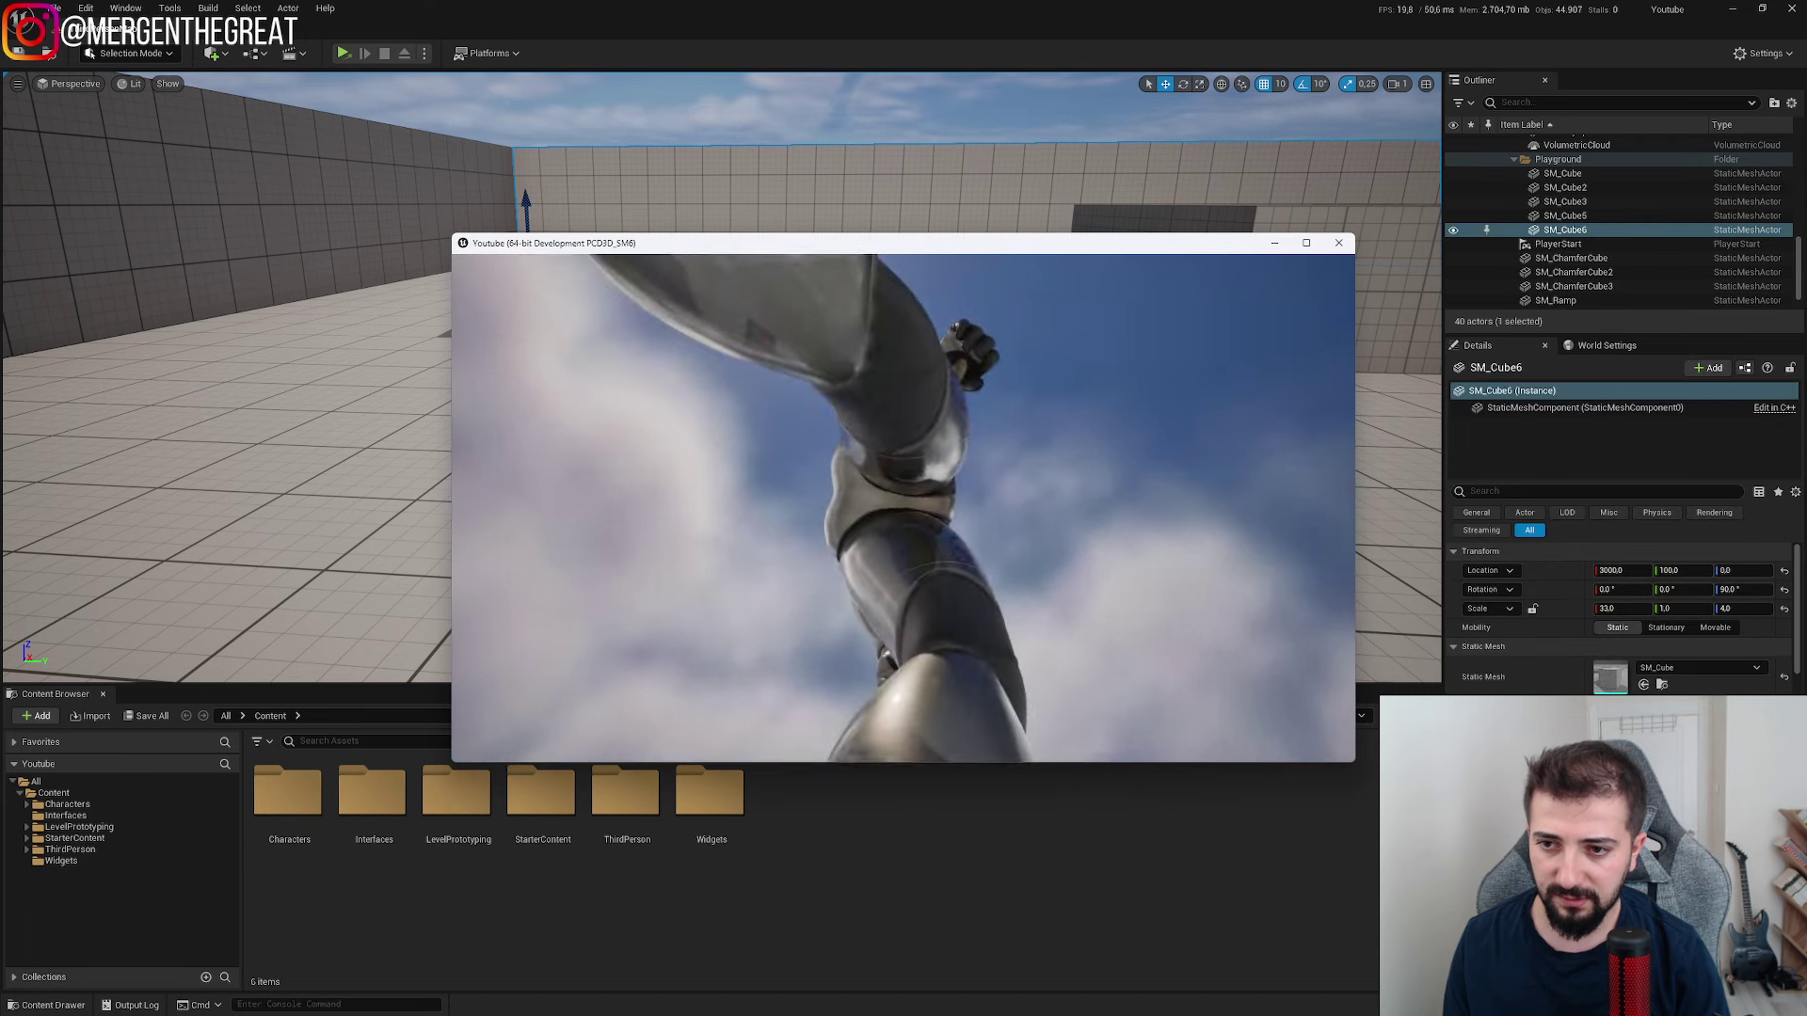
{"action": "key", "text": "Escape"}
{"action": "left_click", "coordinate": [856, 503]}
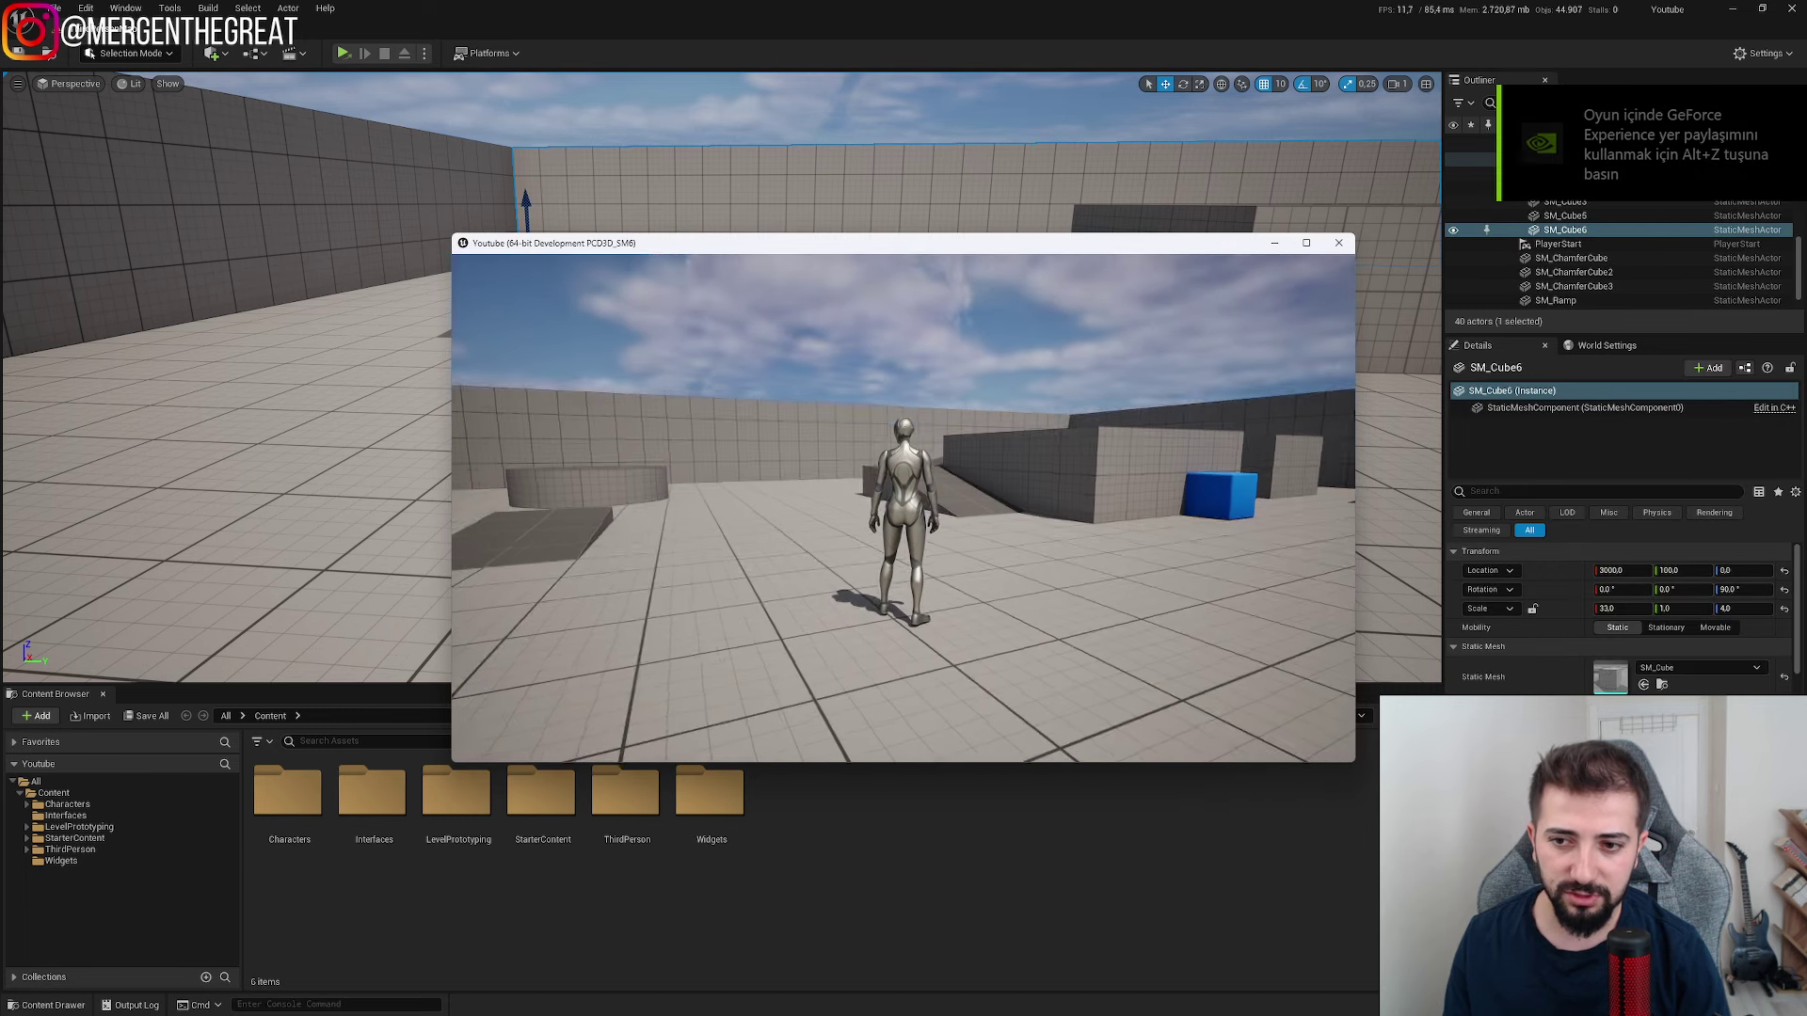
{"action": "key", "text": "Escape"}
{"action": "left_click", "coordinate": [1021, 517]}
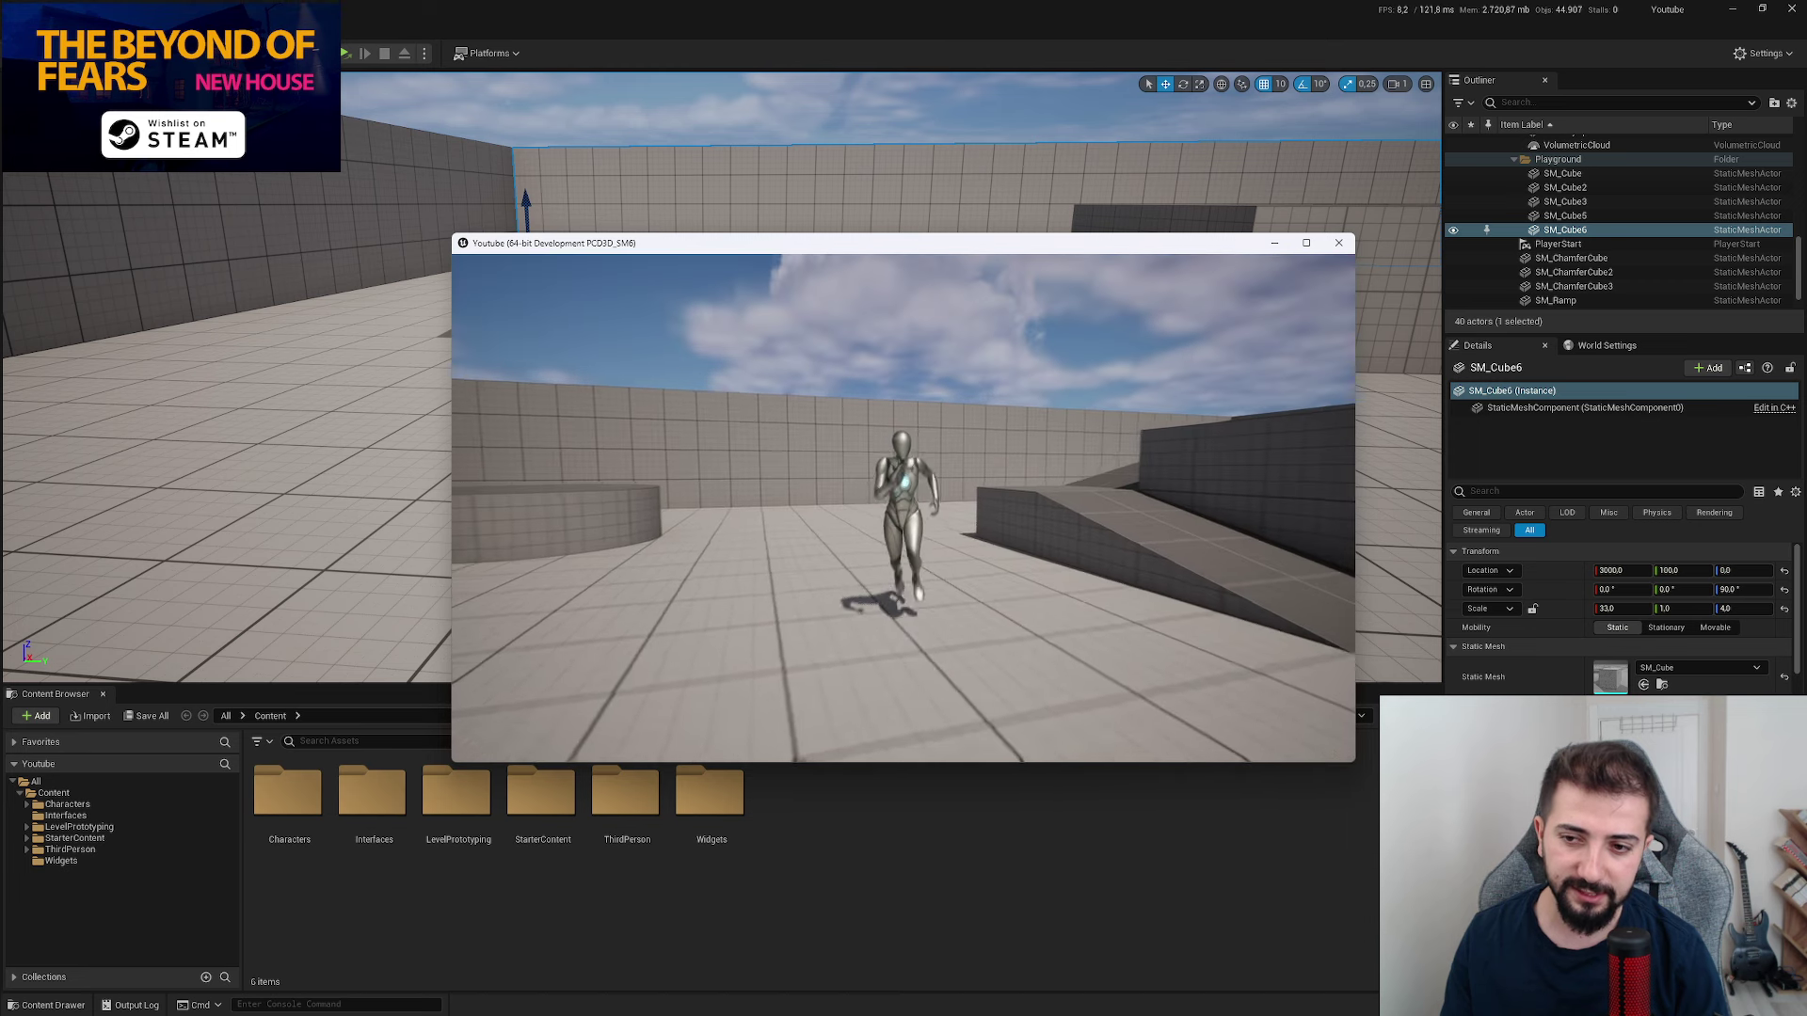
{"action": "key", "text": "Escape"}
{"action": "left_click", "coordinate": [903, 659]}
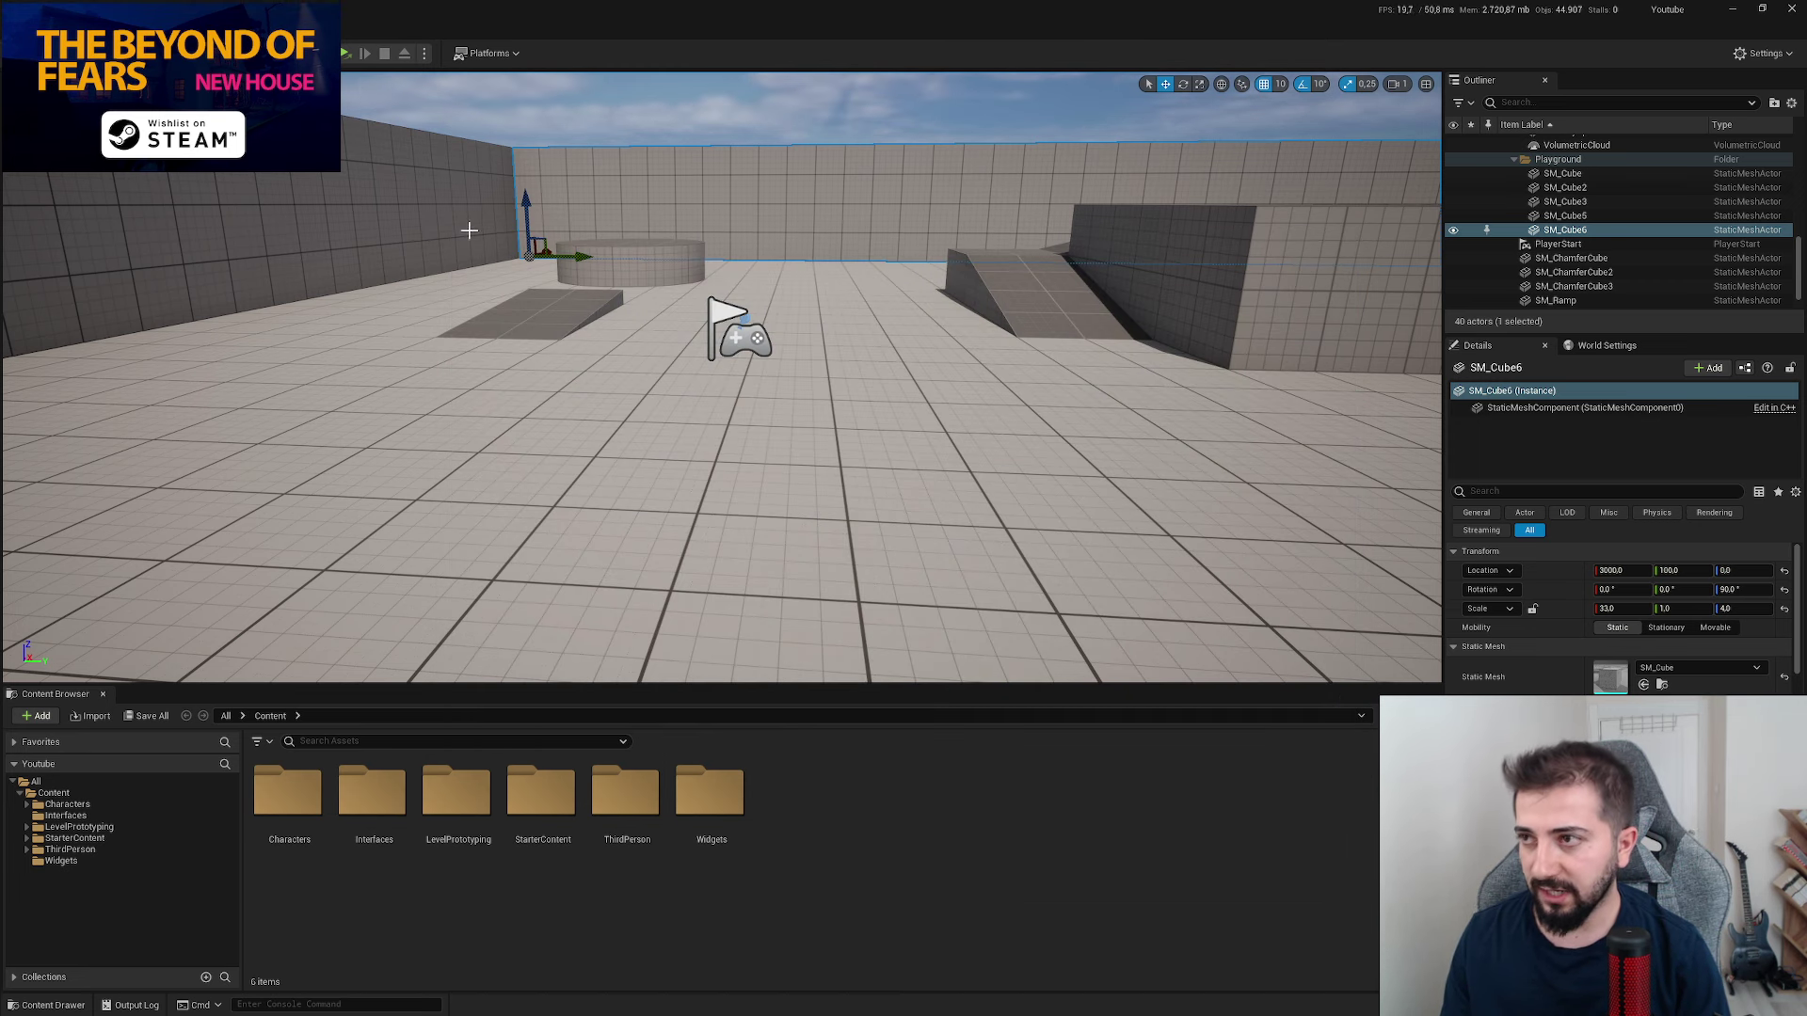
- Open WBP_PauseMenu from the Widgets folder and inspect its buttons in the hierarchy
{"action": "double_click", "coordinate": [710, 795]}
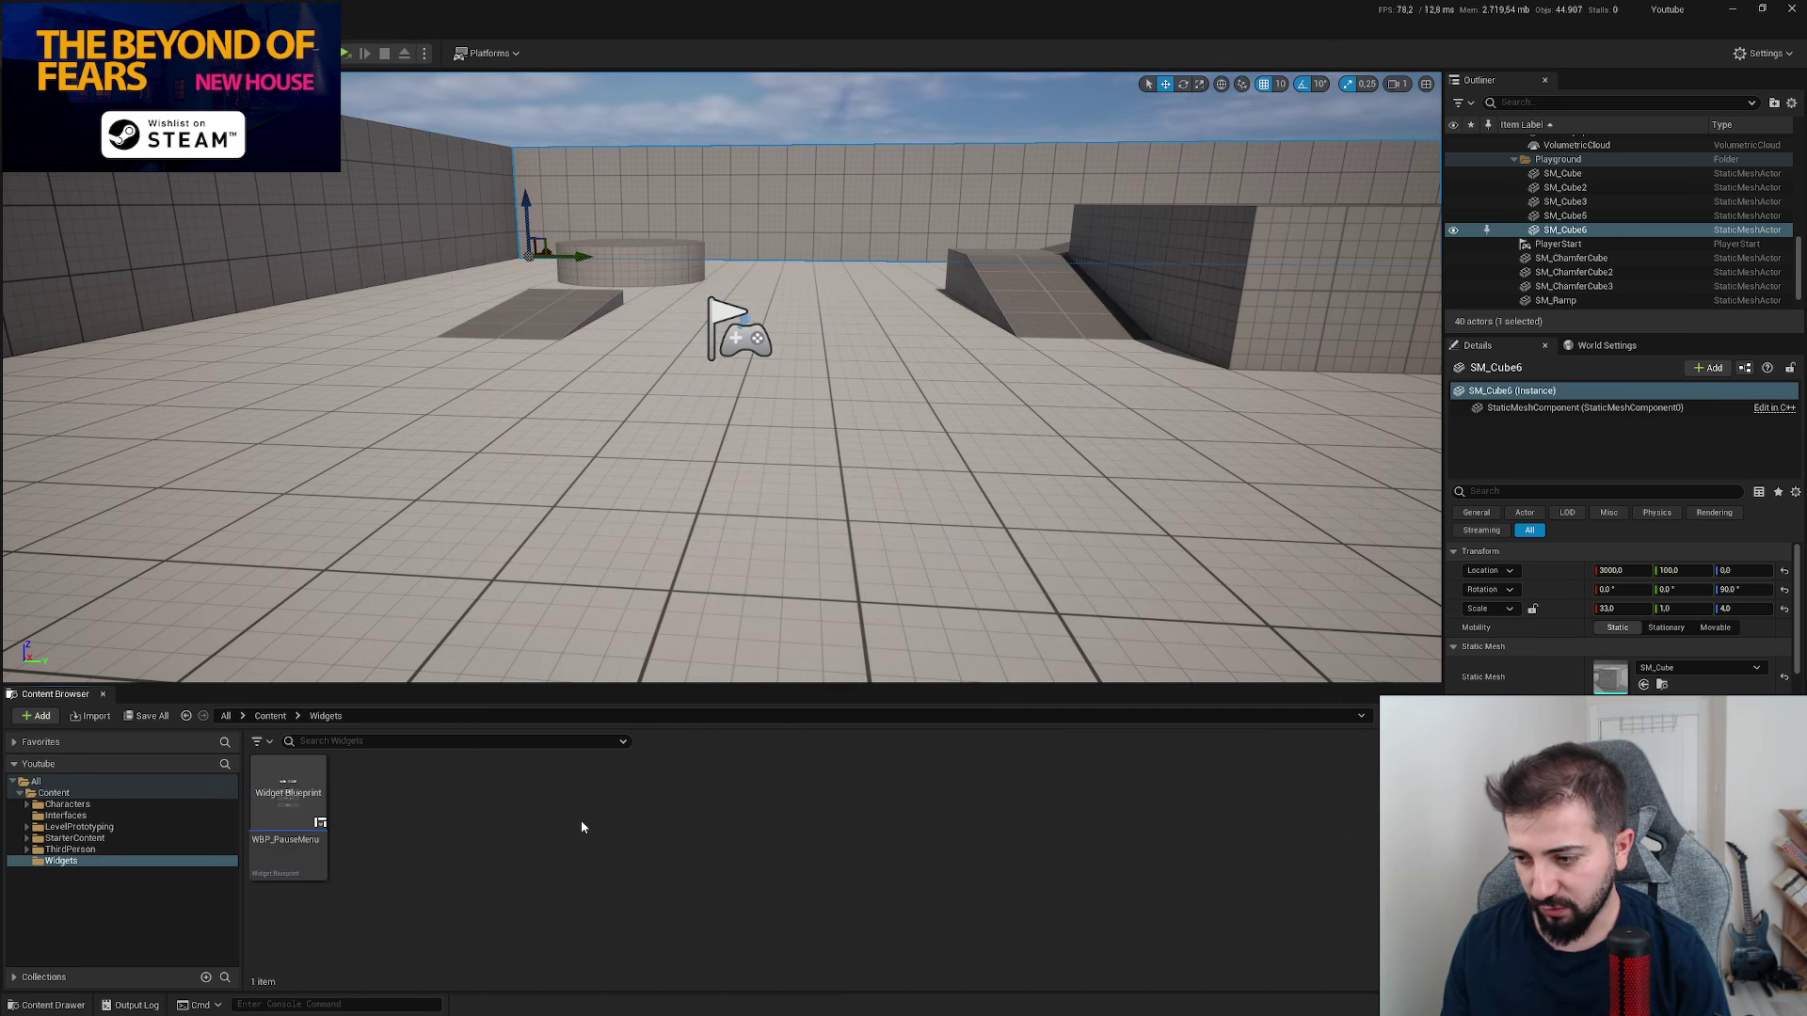
{"action": "double_click", "coordinate": [316, 847]}
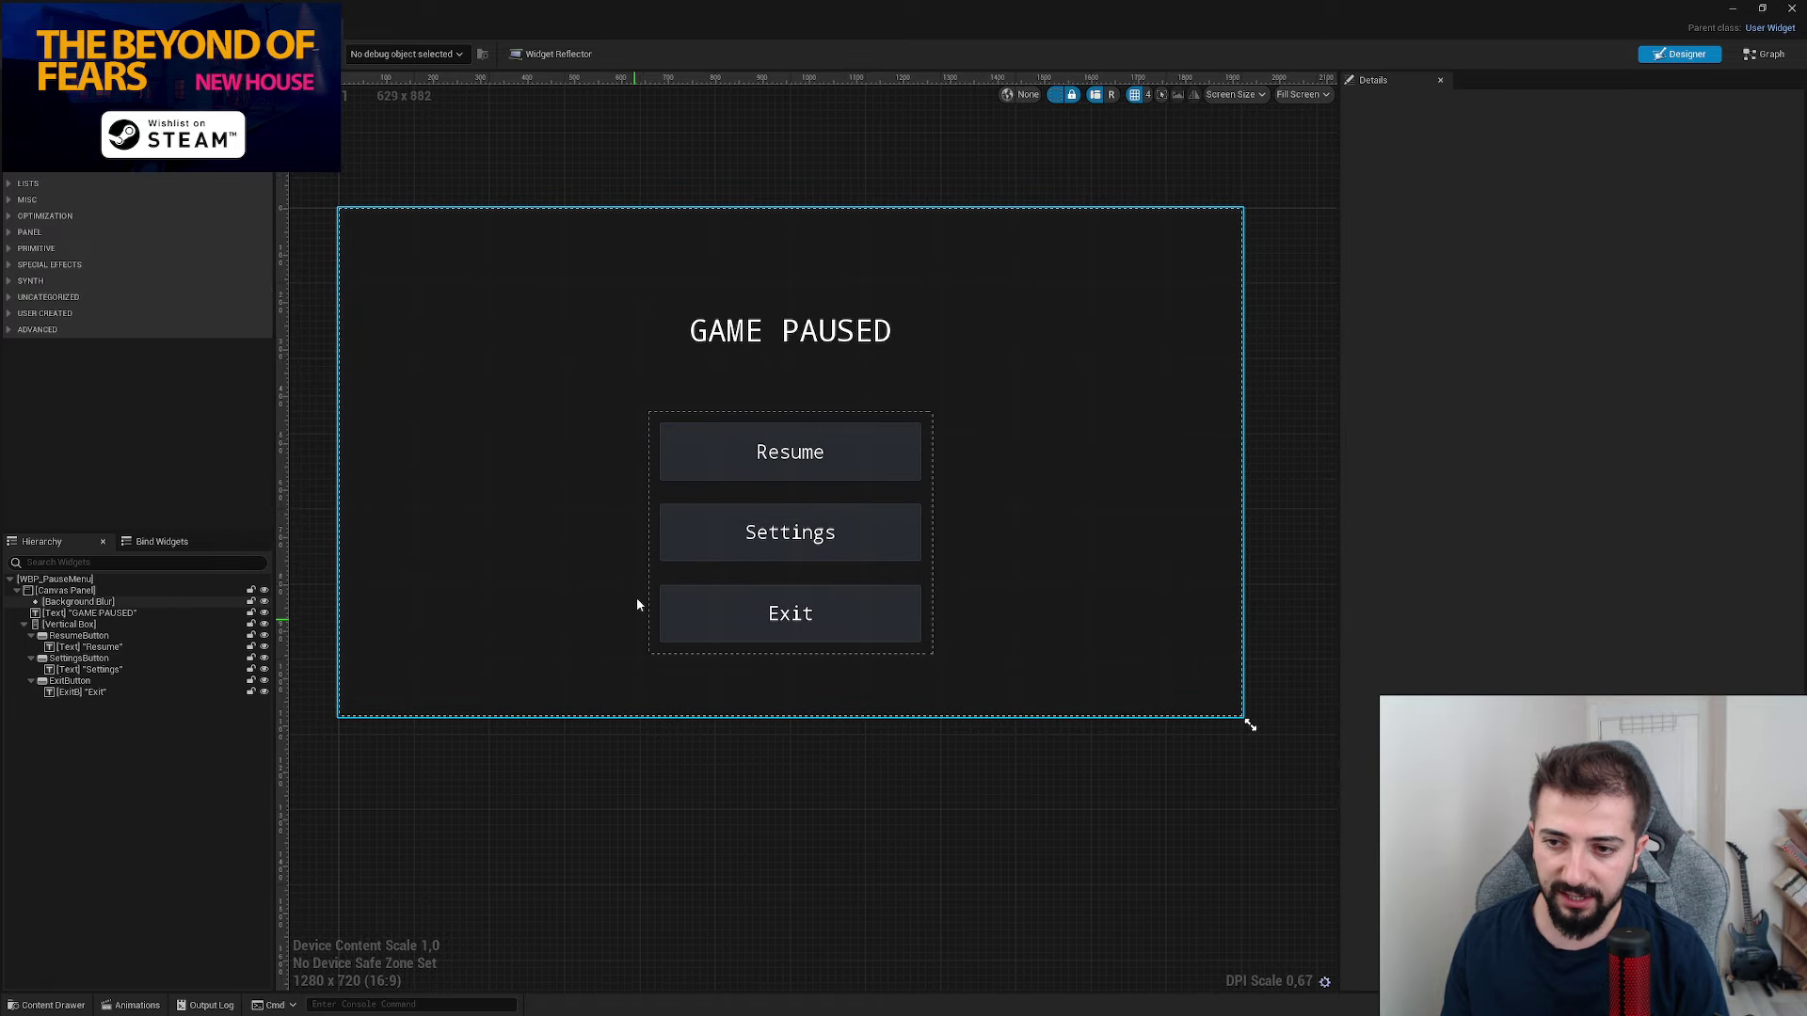
{"action": "scroll", "coordinate": [828, 602], "scroll_direction": "up", "scroll_amount": 3}
{"action": "left_click", "coordinate": [723, 524]}
{"action": "scroll", "coordinate": [724, 527], "scroll_direction": "down", "scroll_amount": 3}
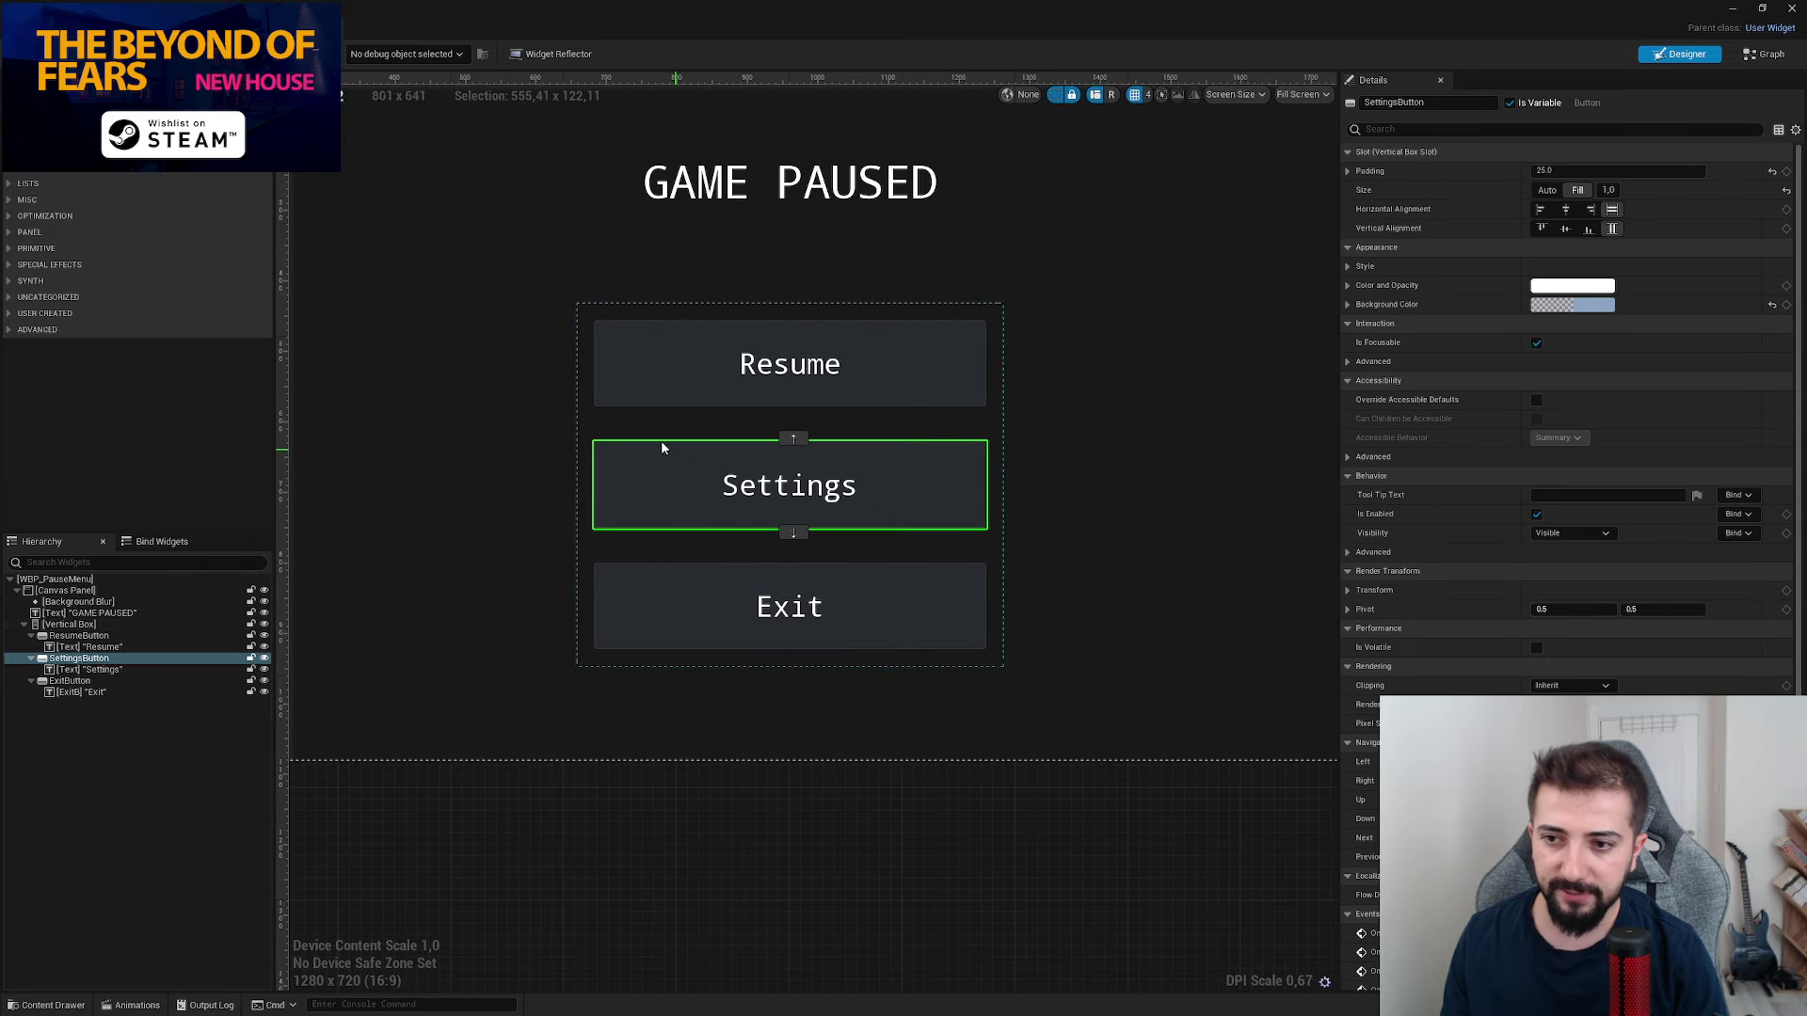
{"action": "left_click", "coordinate": [31, 635]}
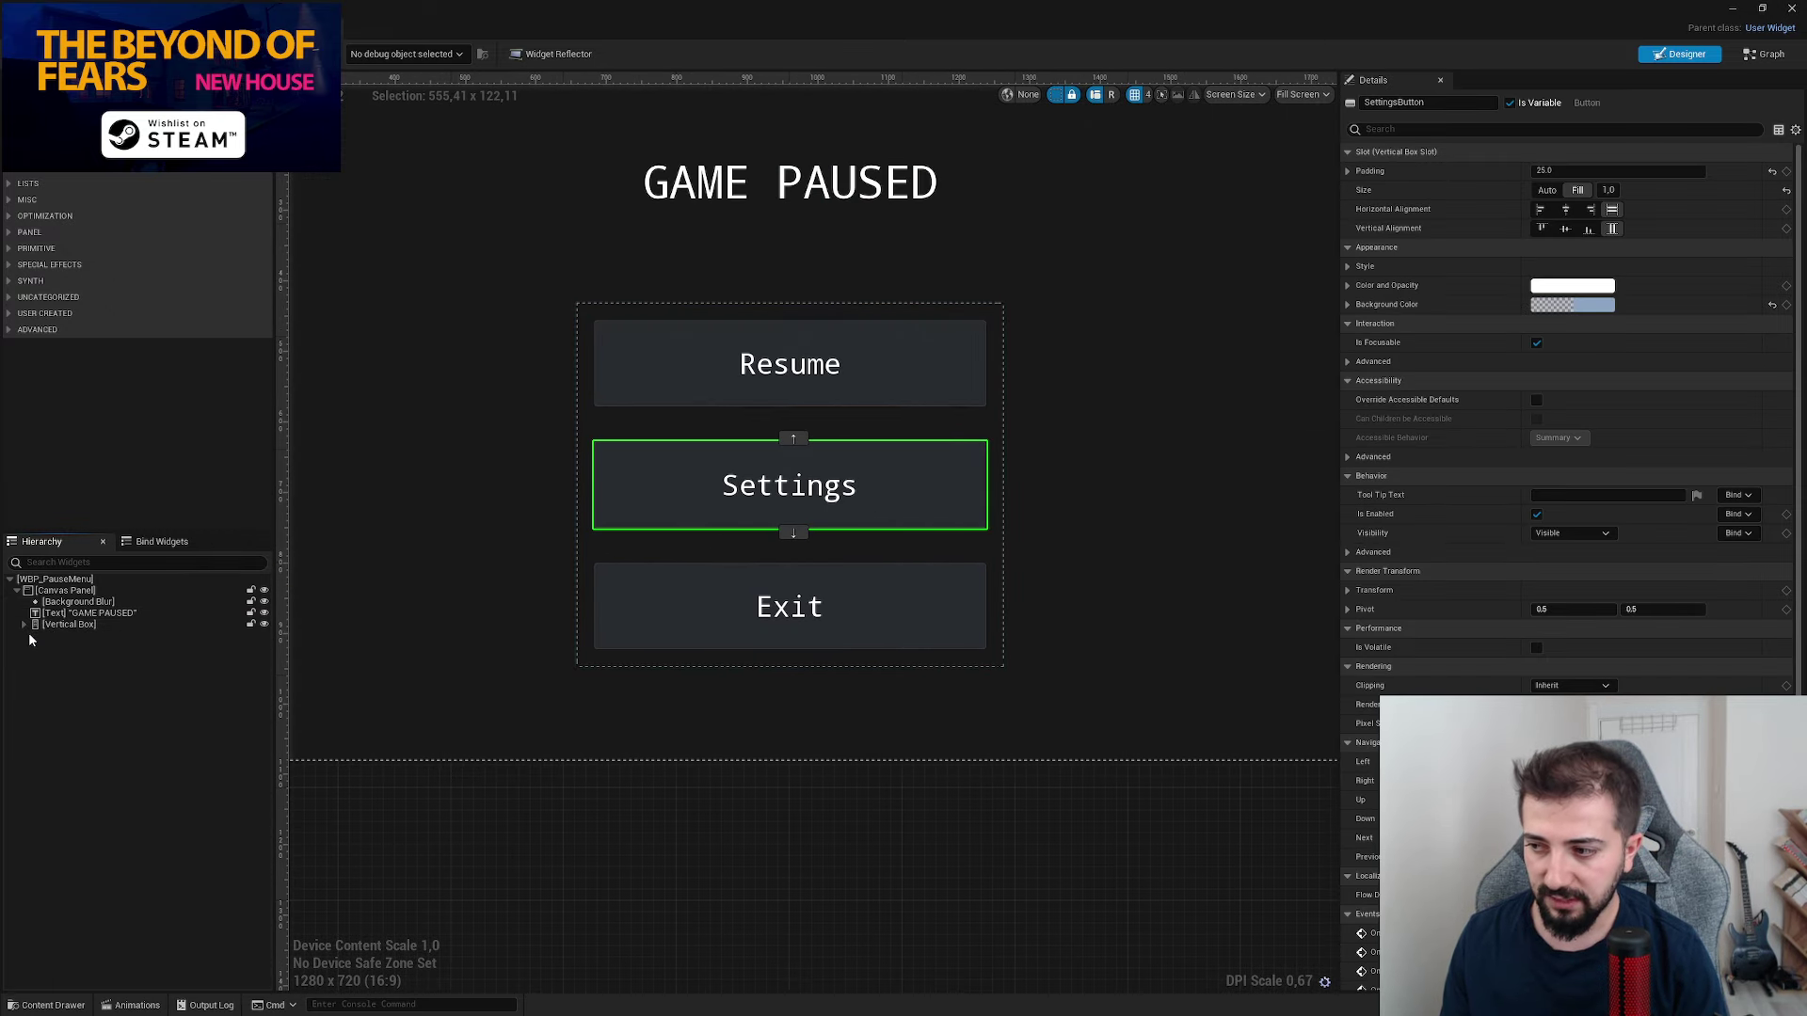
- Hide the Vertical Box holding the pause menu buttons from the designer preview
{"action": "left_click", "coordinate": [68, 623]}
{"action": "left_click", "coordinate": [24, 624]}
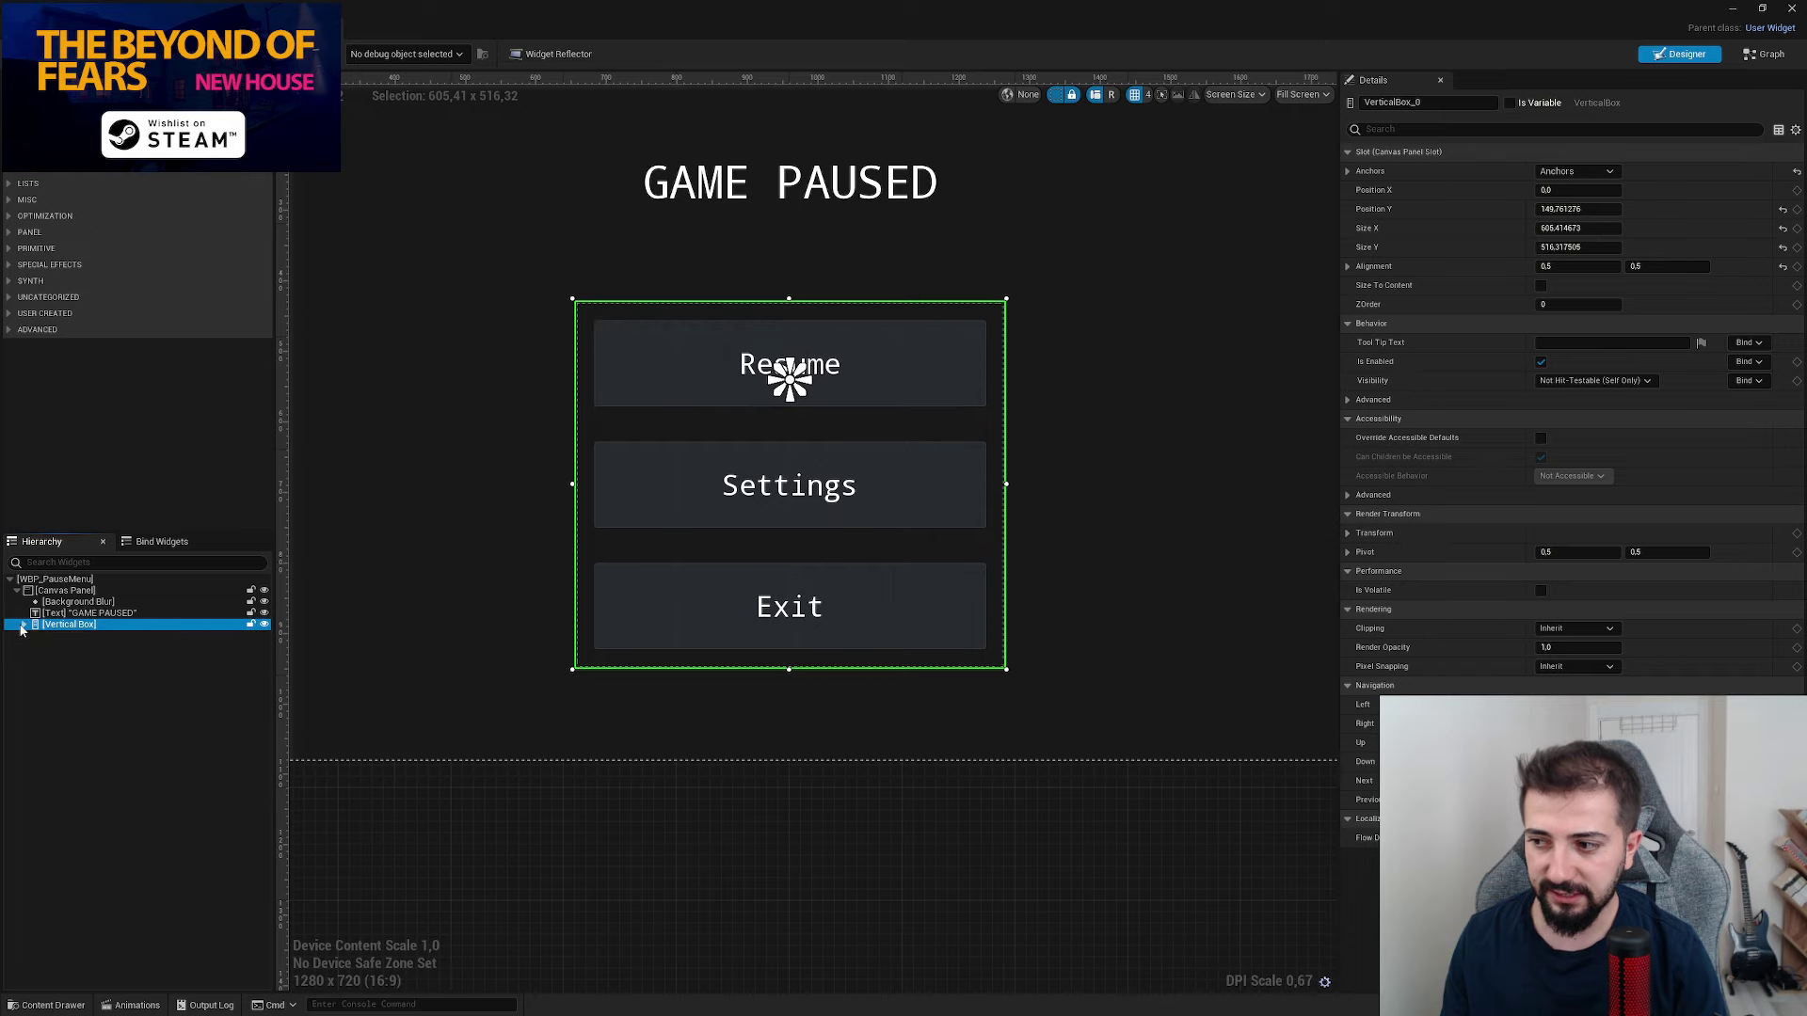
{"action": "scroll", "coordinate": [534, 450], "scroll_direction": "down", "scroll_amount": 3}
{"action": "left_click", "coordinate": [265, 624]}
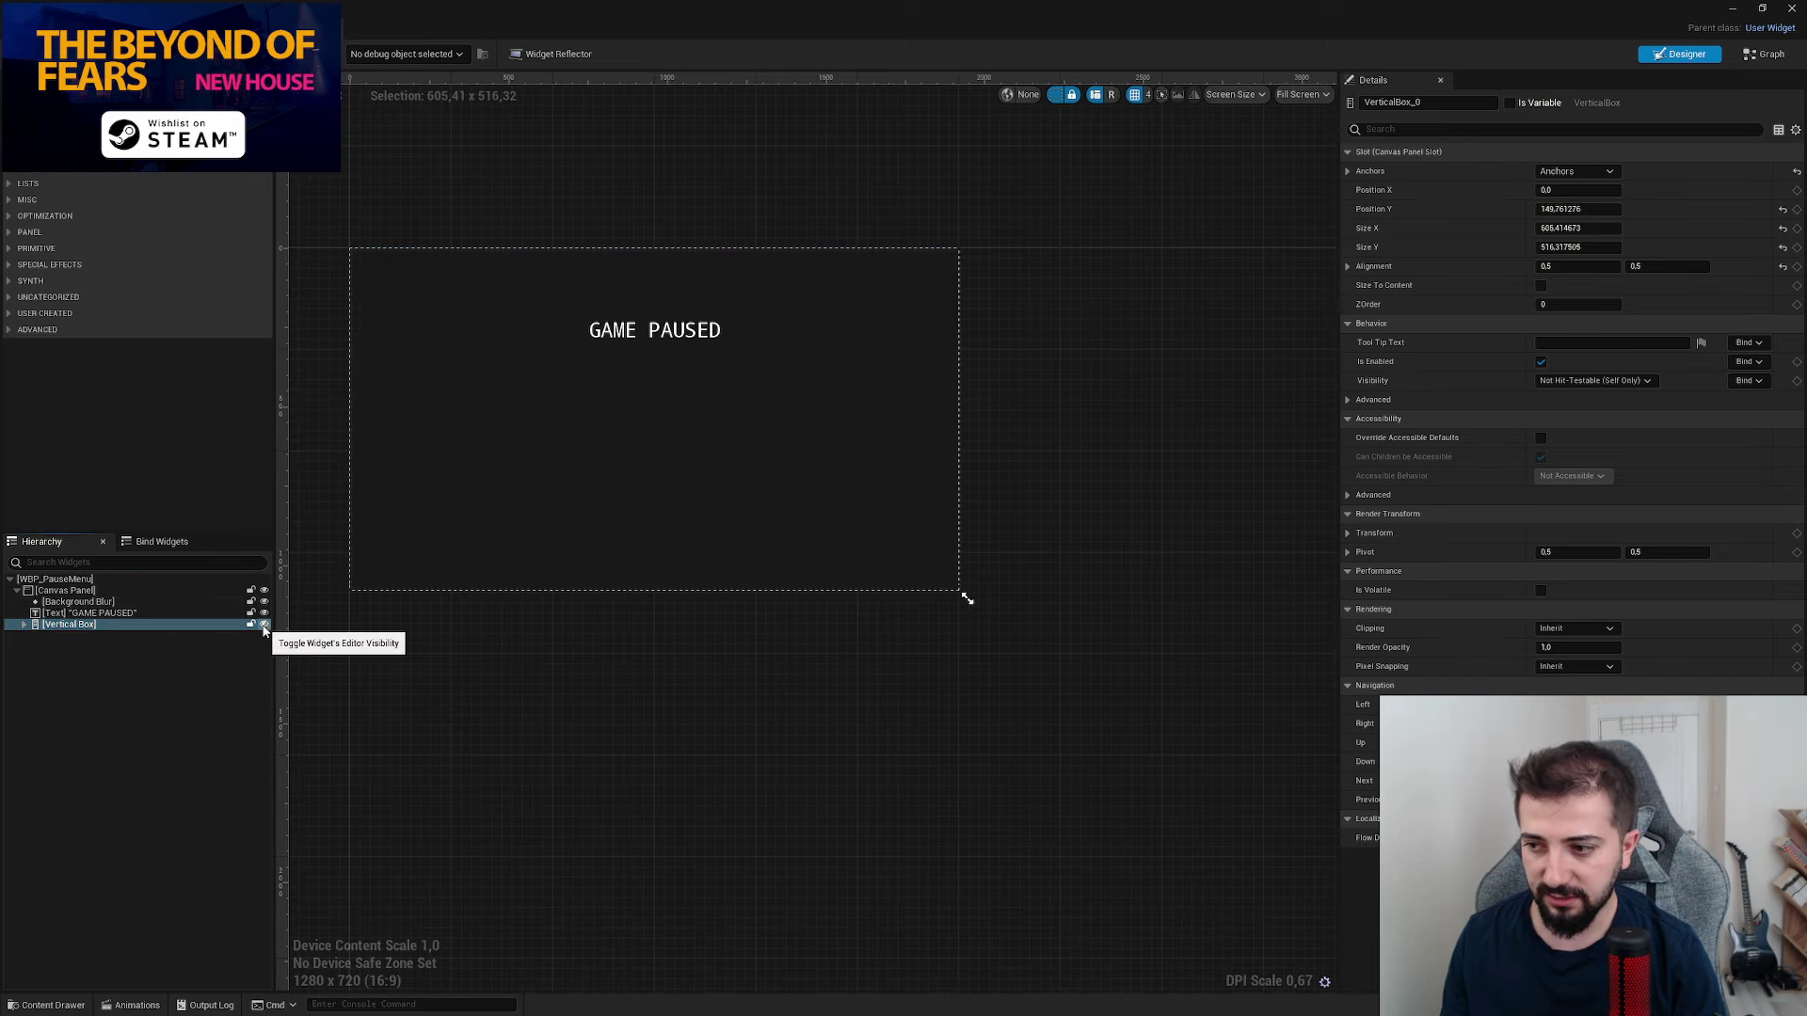
{"action": "scroll", "coordinate": [701, 346], "scroll_direction": "up", "scroll_amount": 3}
{"action": "right_click_drag", "start_coordinate": [421, 538], "coordinate": [642, 497]}
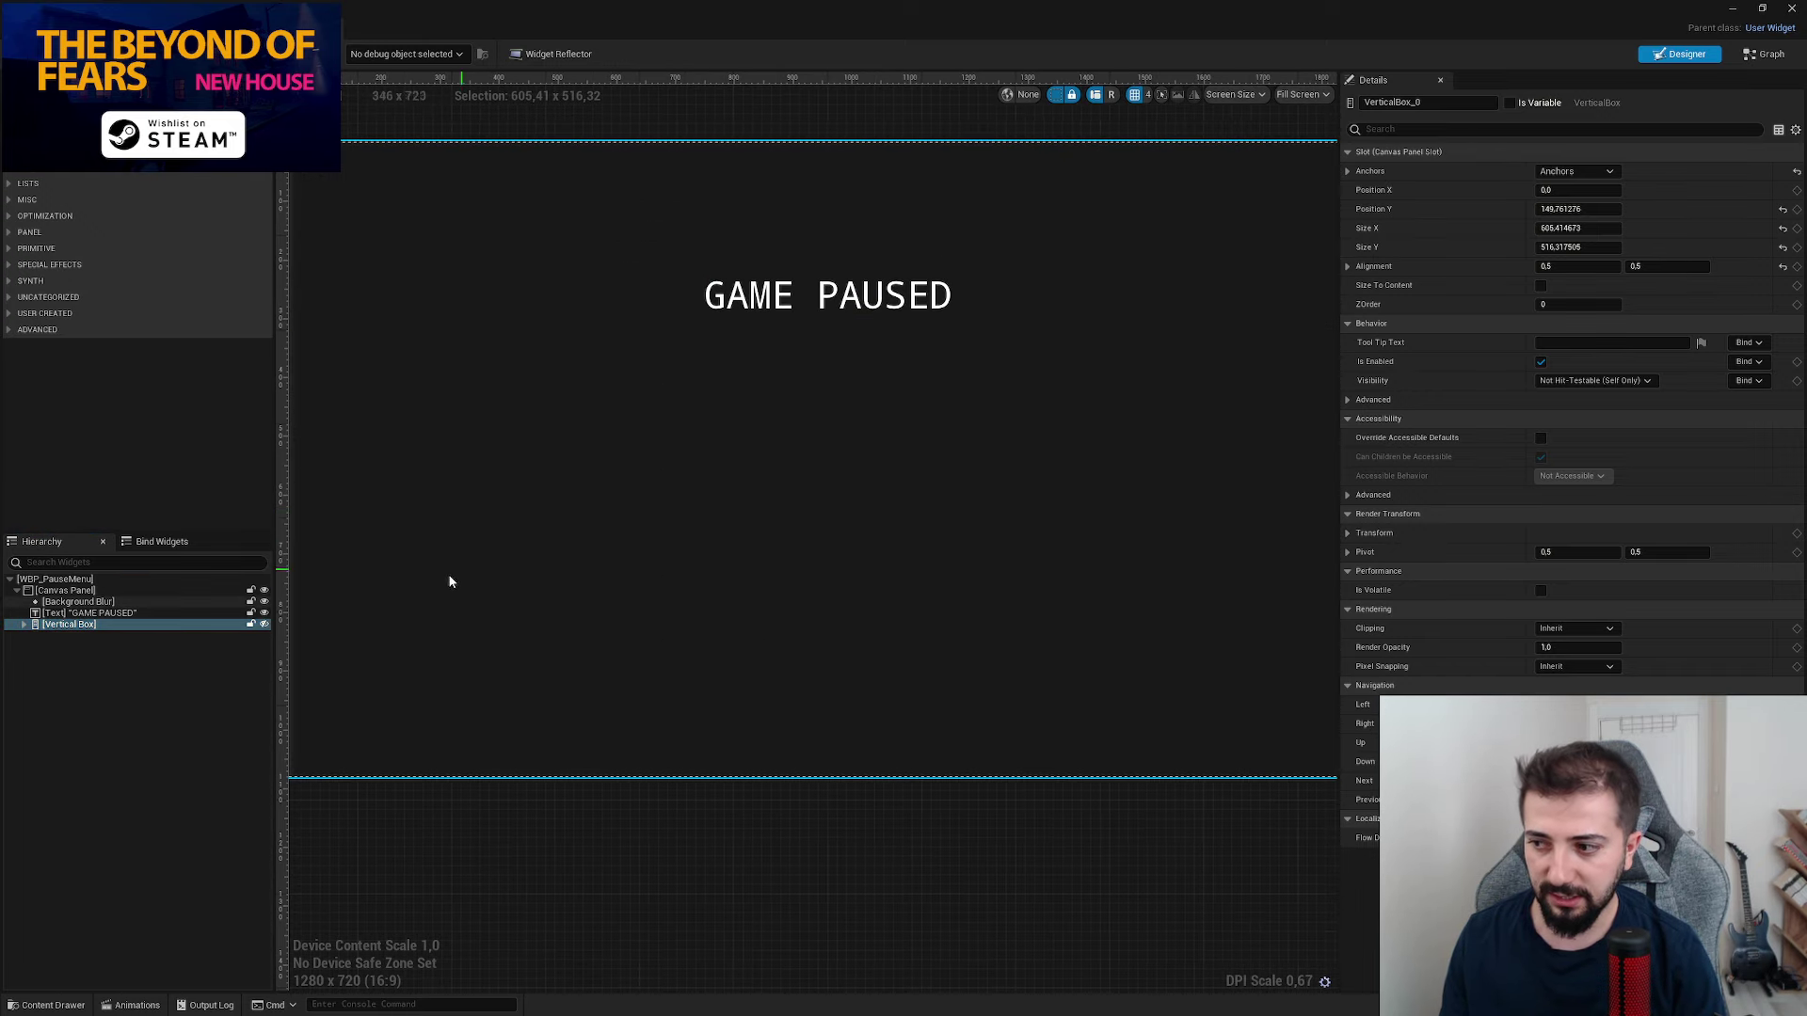
{"action": "right_click_drag", "start_coordinate": [450, 581], "coordinate": [470, 544]}
- Rename the button container Vertical Box to MenuBox
{"action": "double_click", "coordinate": [80, 626]}
{"action": "type", "text": "MenuB"}
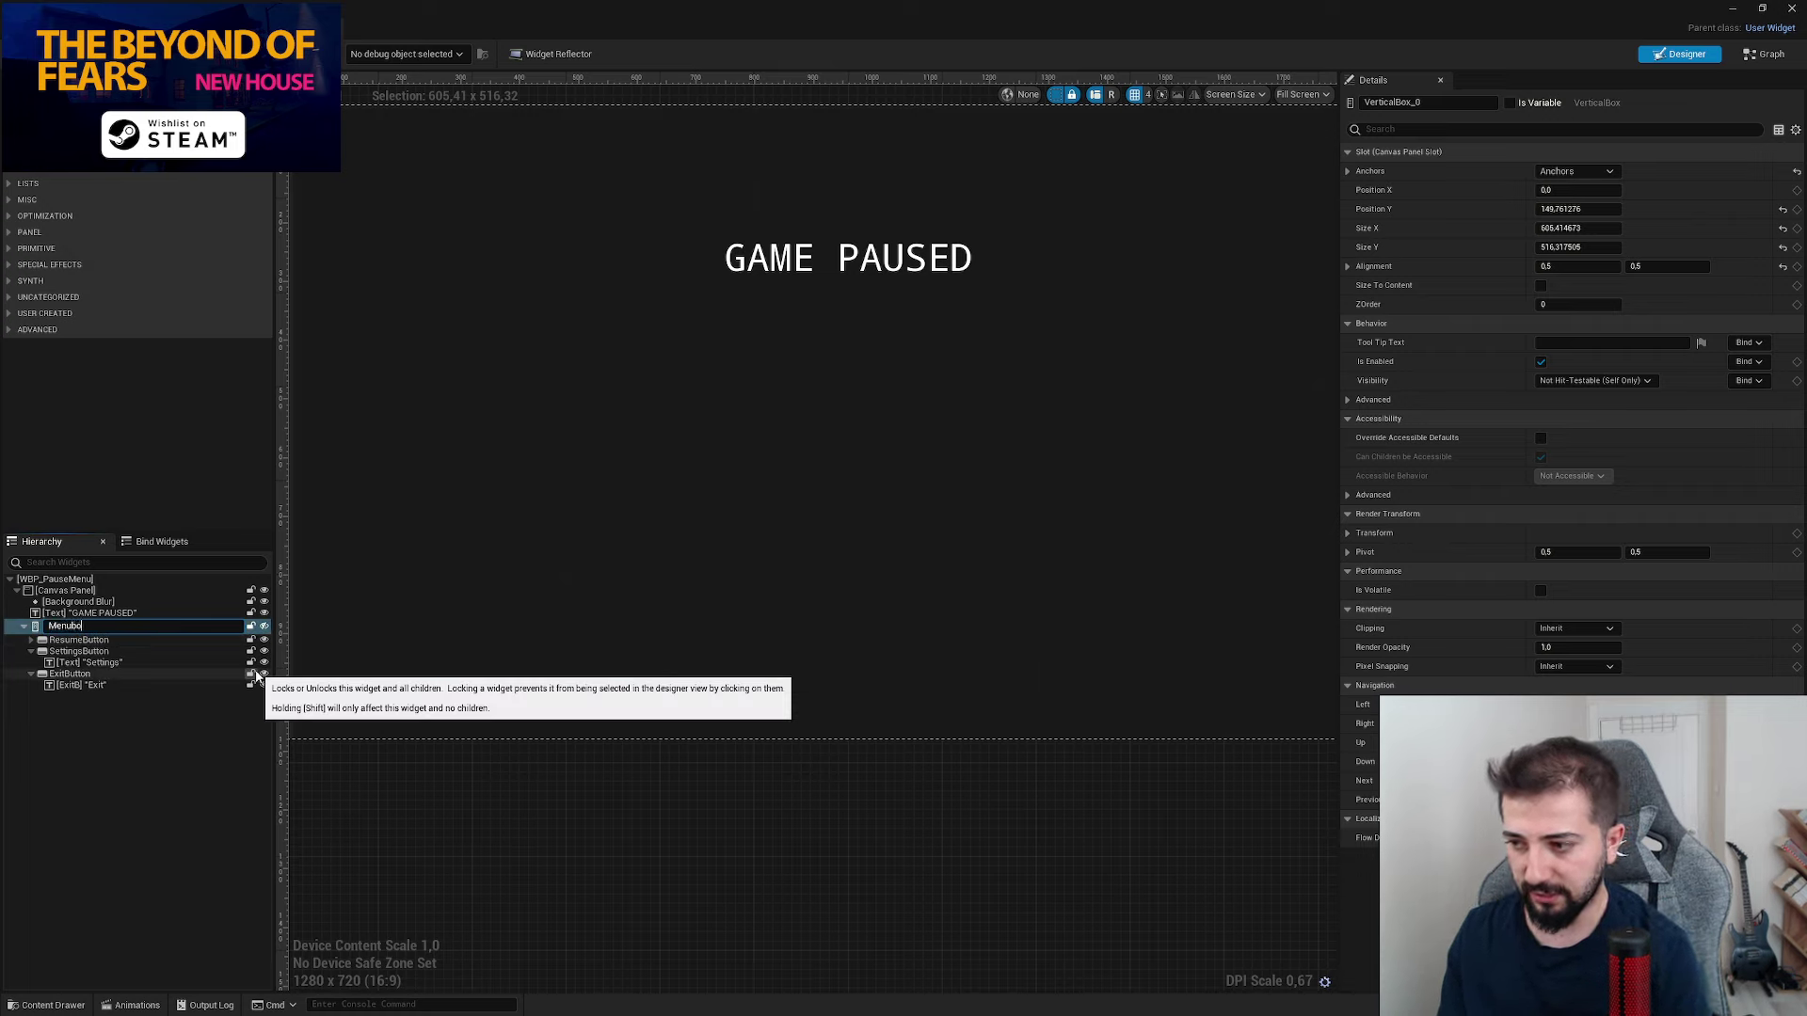
{"action": "type", "text": "ox"}
{"action": "key", "text": "Return"}
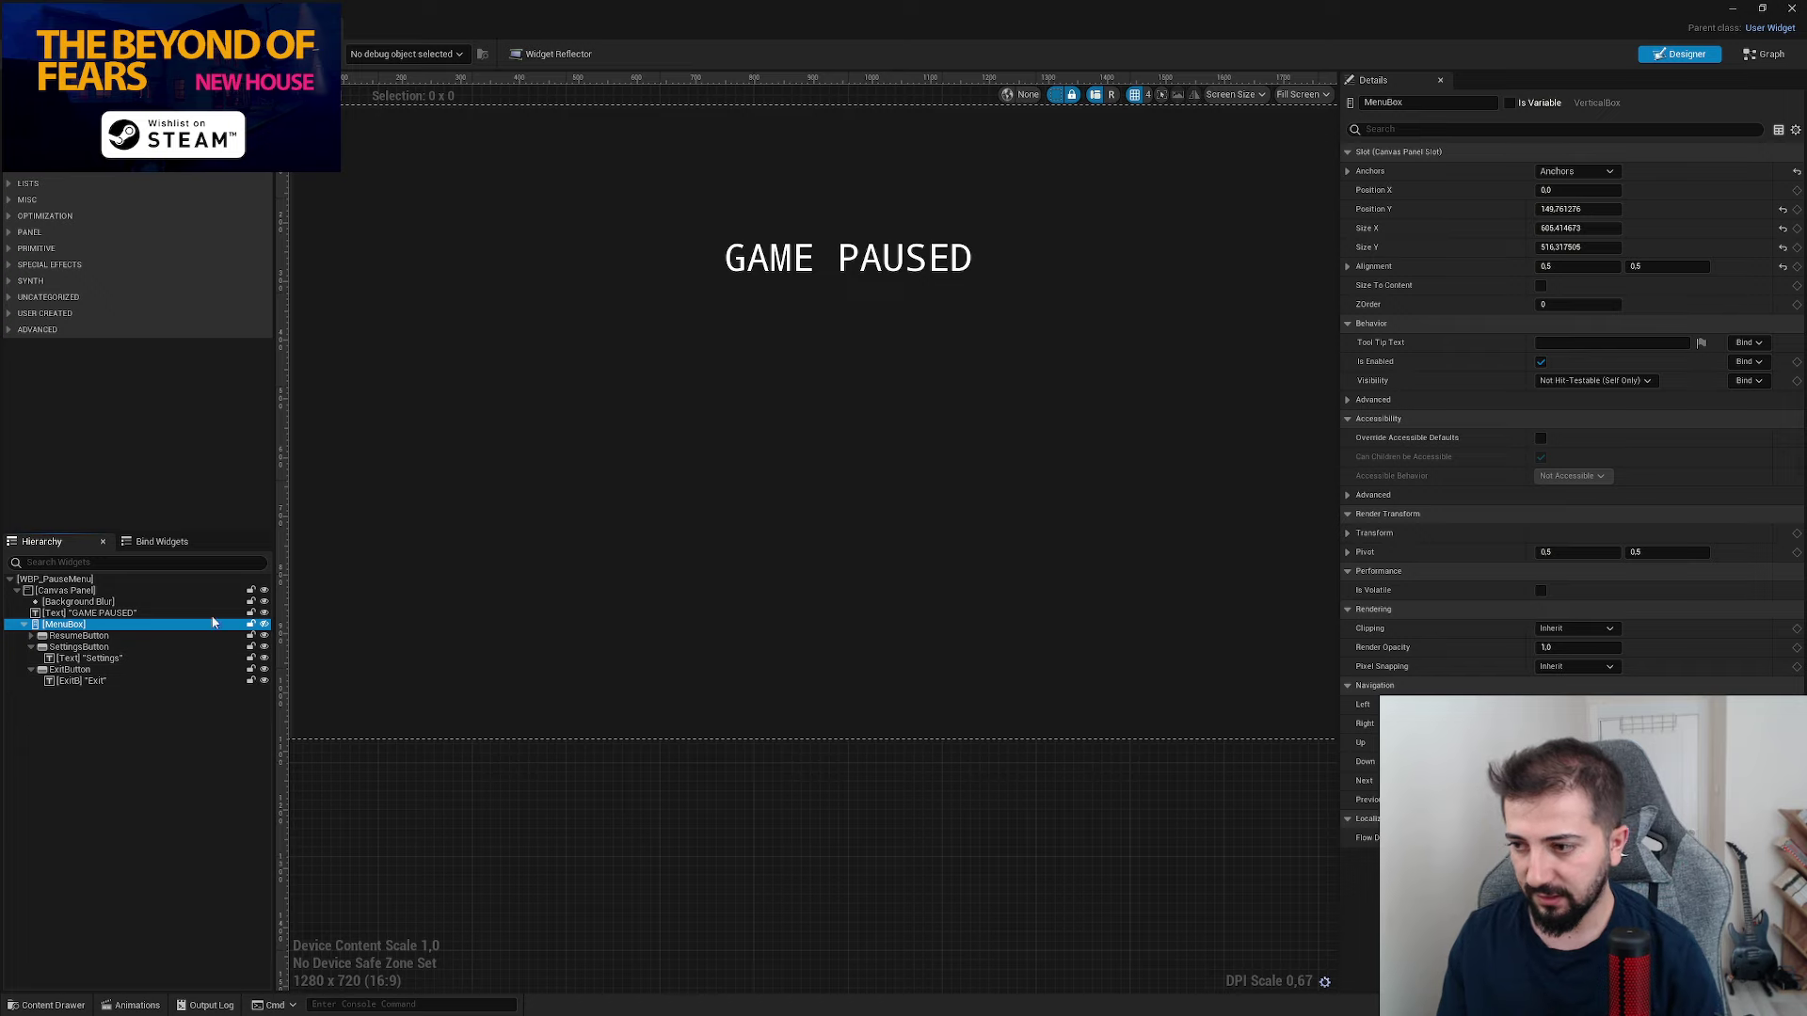
- Search the Palette for 'ver' and place a new Vertical Box directly under Canvas Panel
{"action": "left_click", "coordinate": [24, 625]}
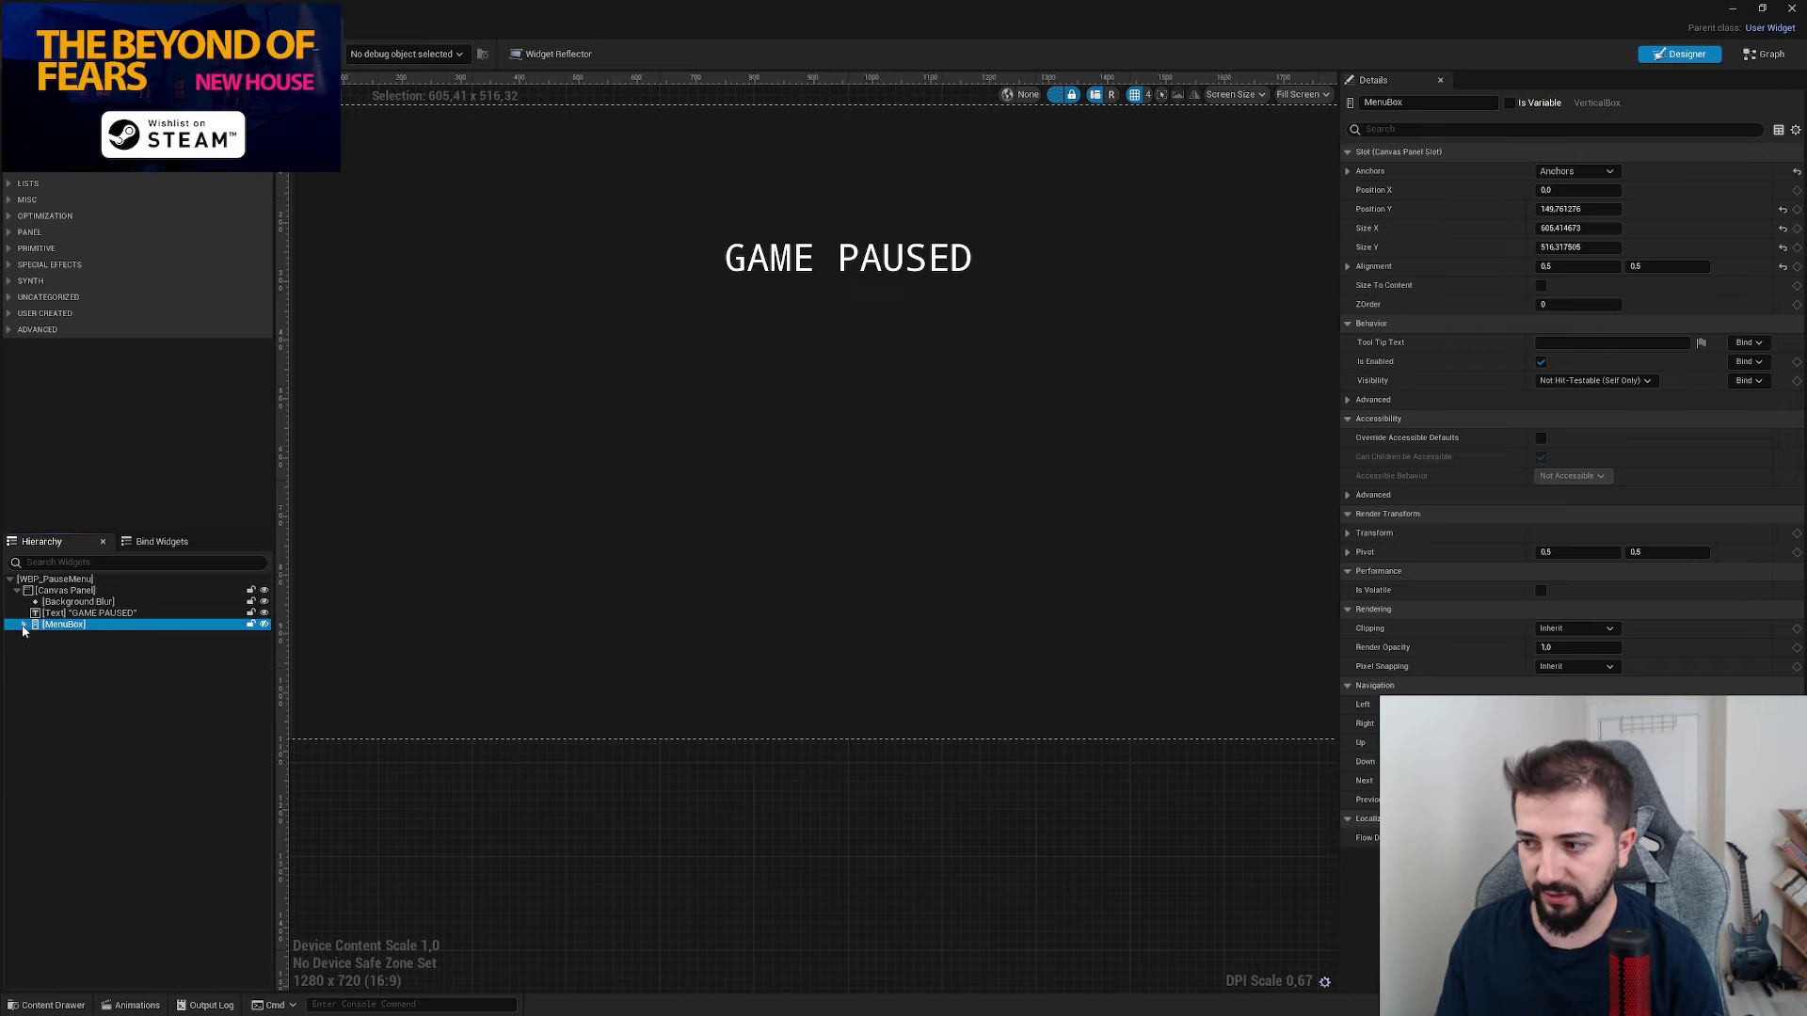
{"action": "right_click_drag", "start_coordinate": [749, 552], "coordinate": [752, 572]}
{"action": "type", "text": "ver"}
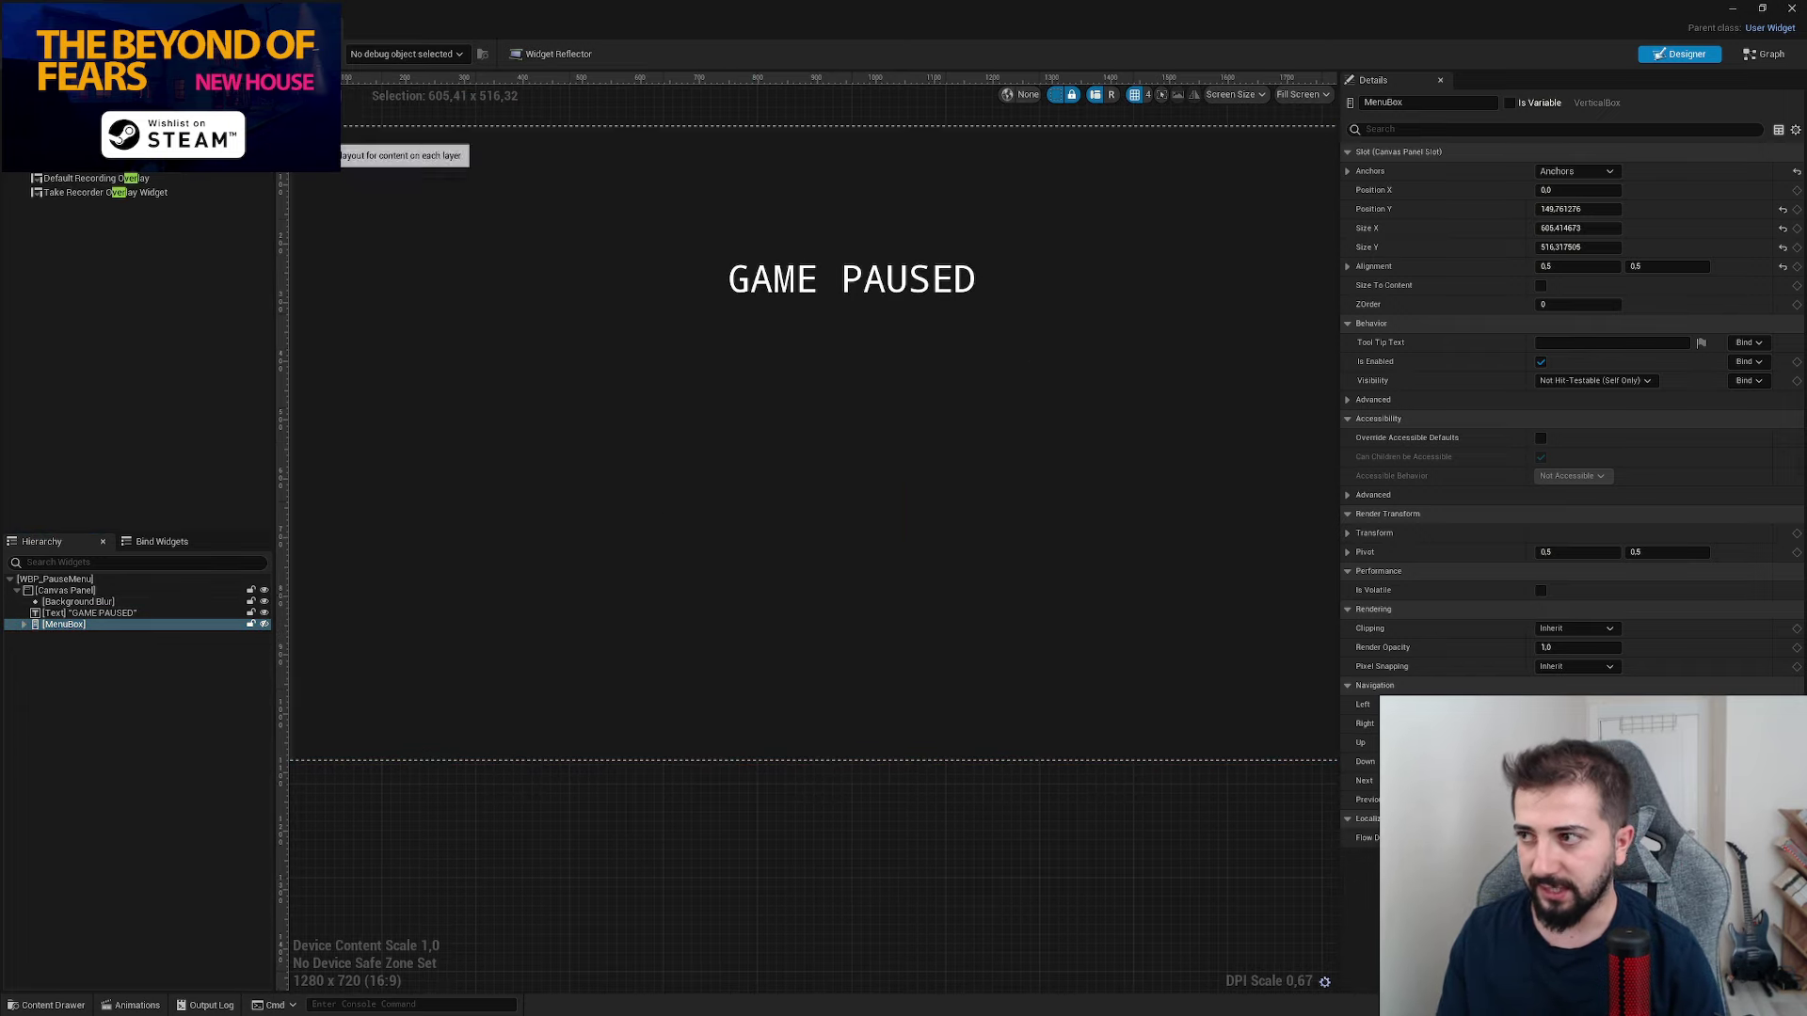
{"action": "left_click_drag", "start_coordinate": [68, 147], "coordinate": [820, 470]}
{"action": "scroll", "coordinate": [845, 489], "scroll_direction": "down", "scroll_amount": 4}
{"action": "right_click_drag", "start_coordinate": [844, 489], "coordinate": [759, 501]}
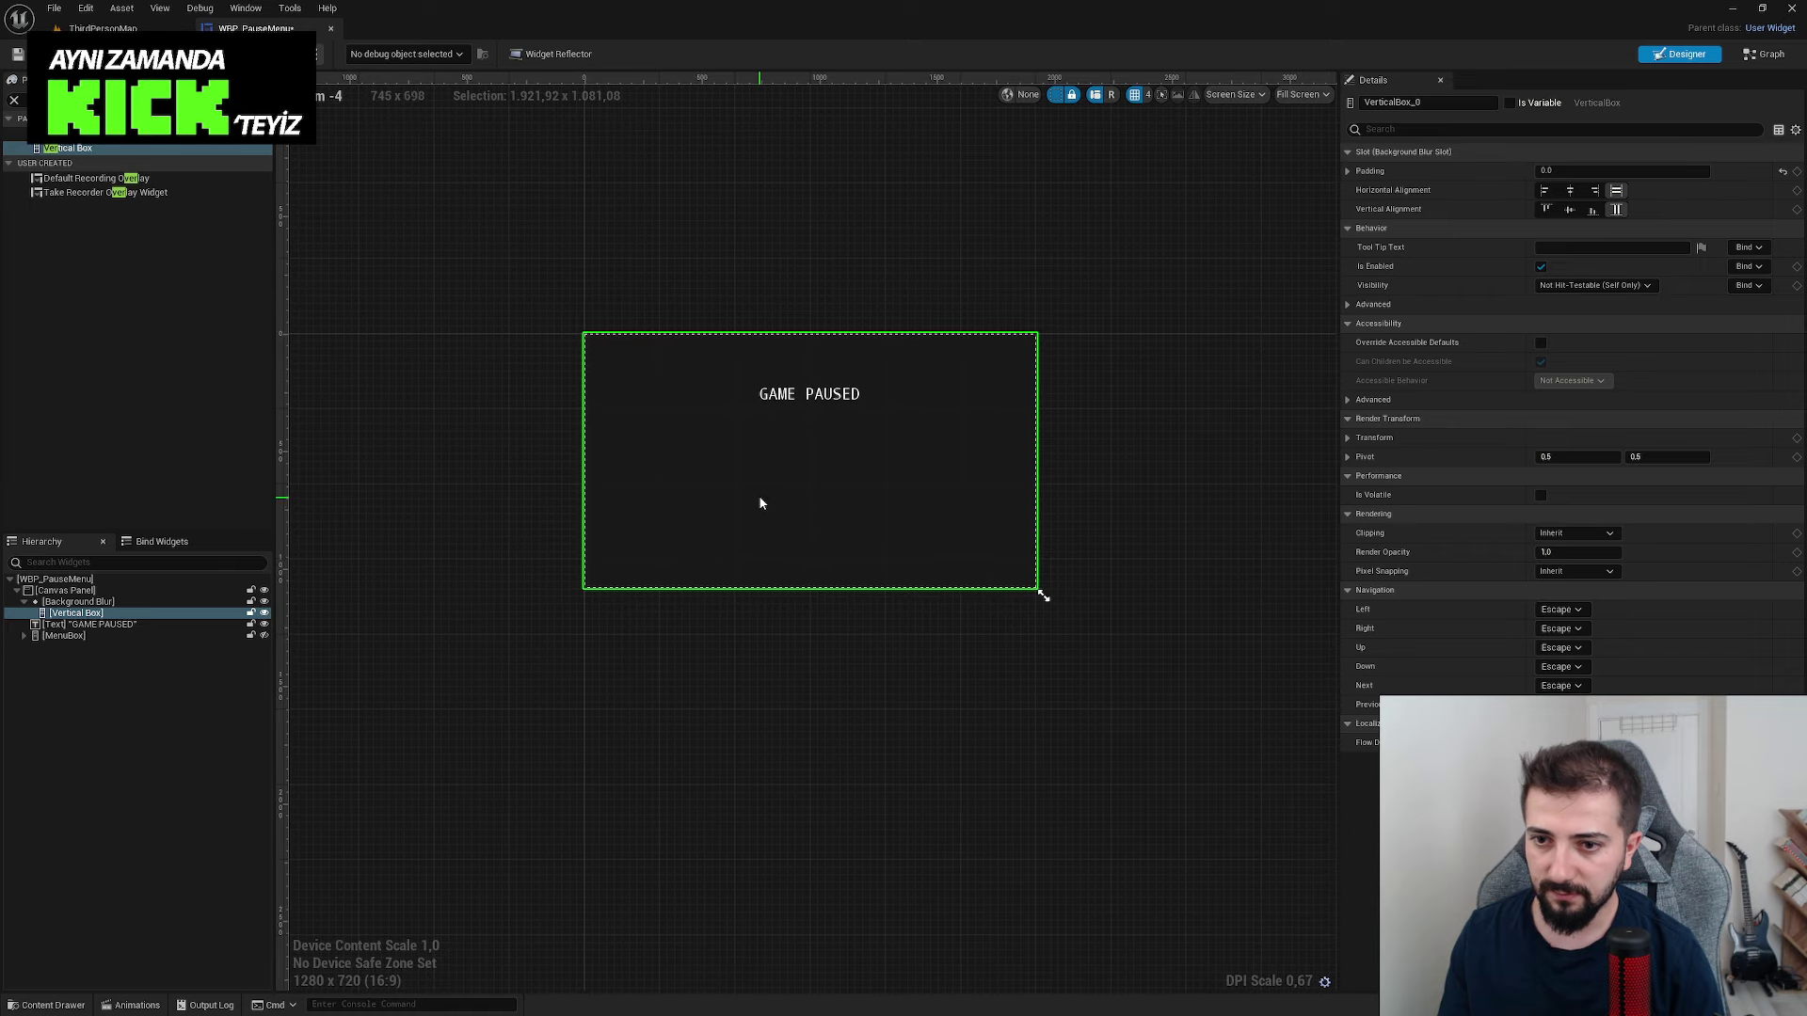
{"action": "scroll", "coordinate": [783, 509], "scroll_direction": "up", "scroll_amount": 2}
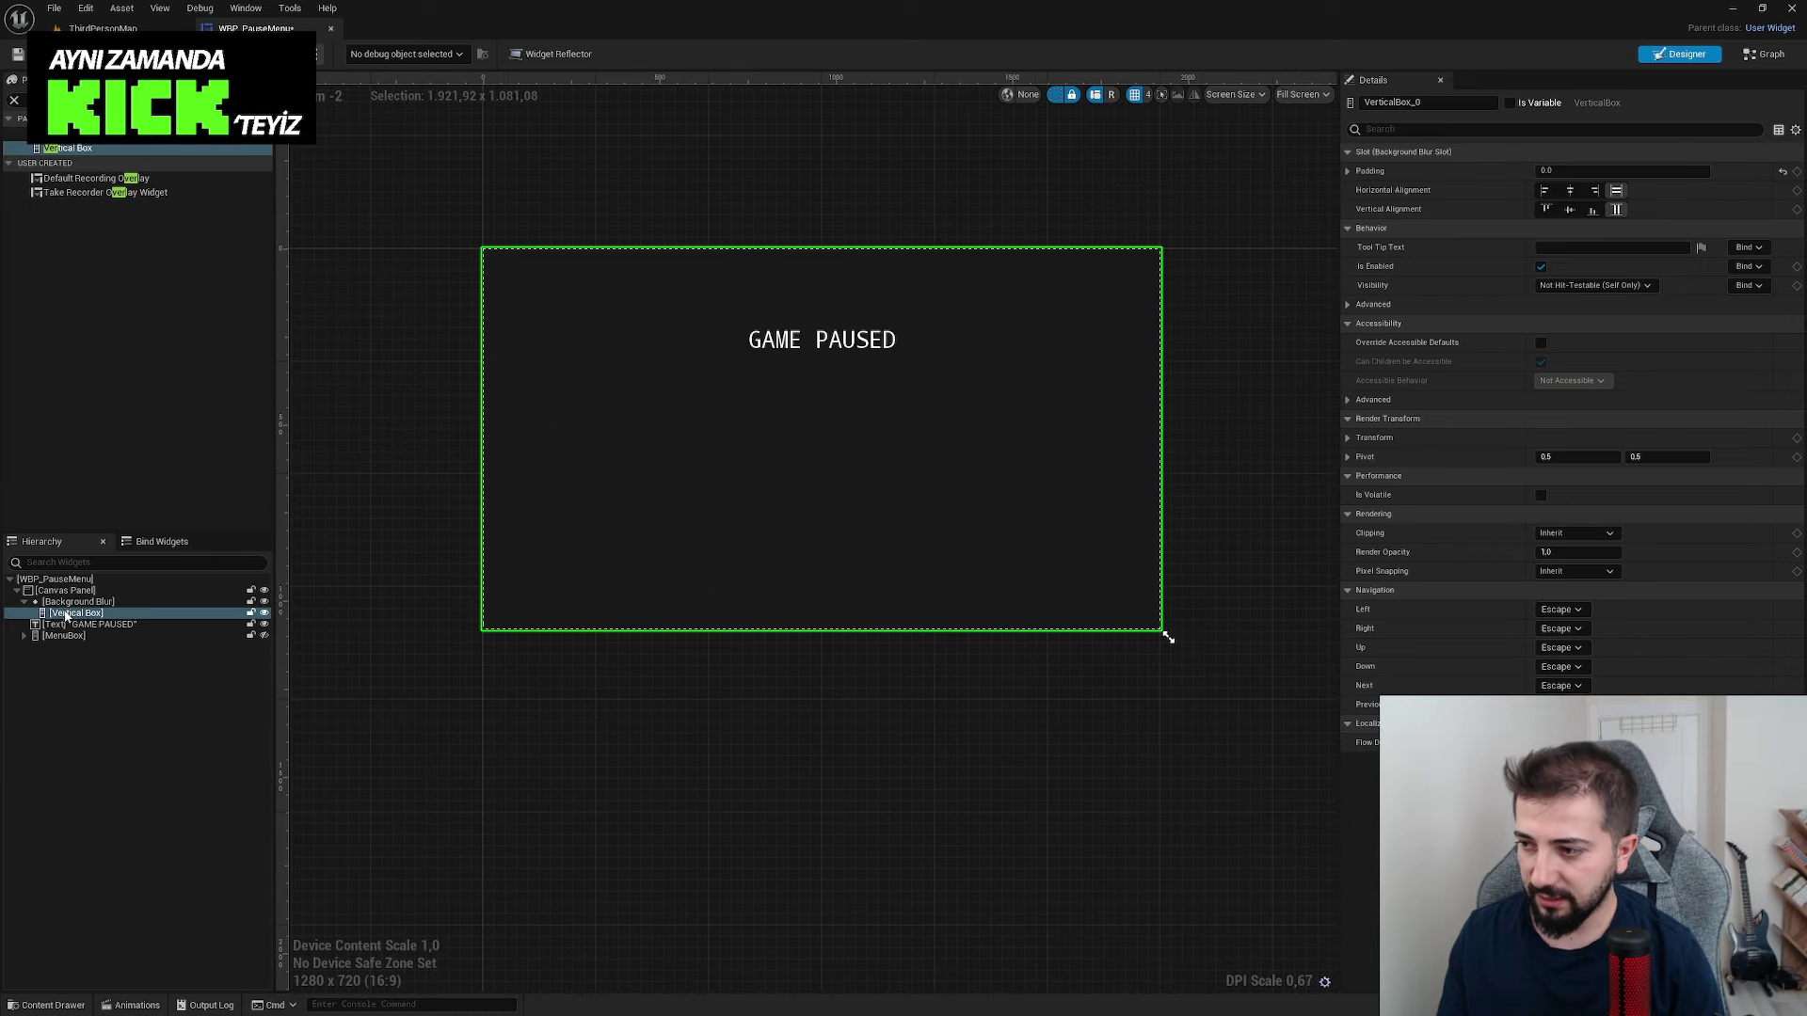
{"action": "left_click_drag", "start_coordinate": [66, 613], "coordinate": [66, 593]}
{"action": "right_click_drag", "start_coordinate": [574, 496], "coordinate": [565, 515]}
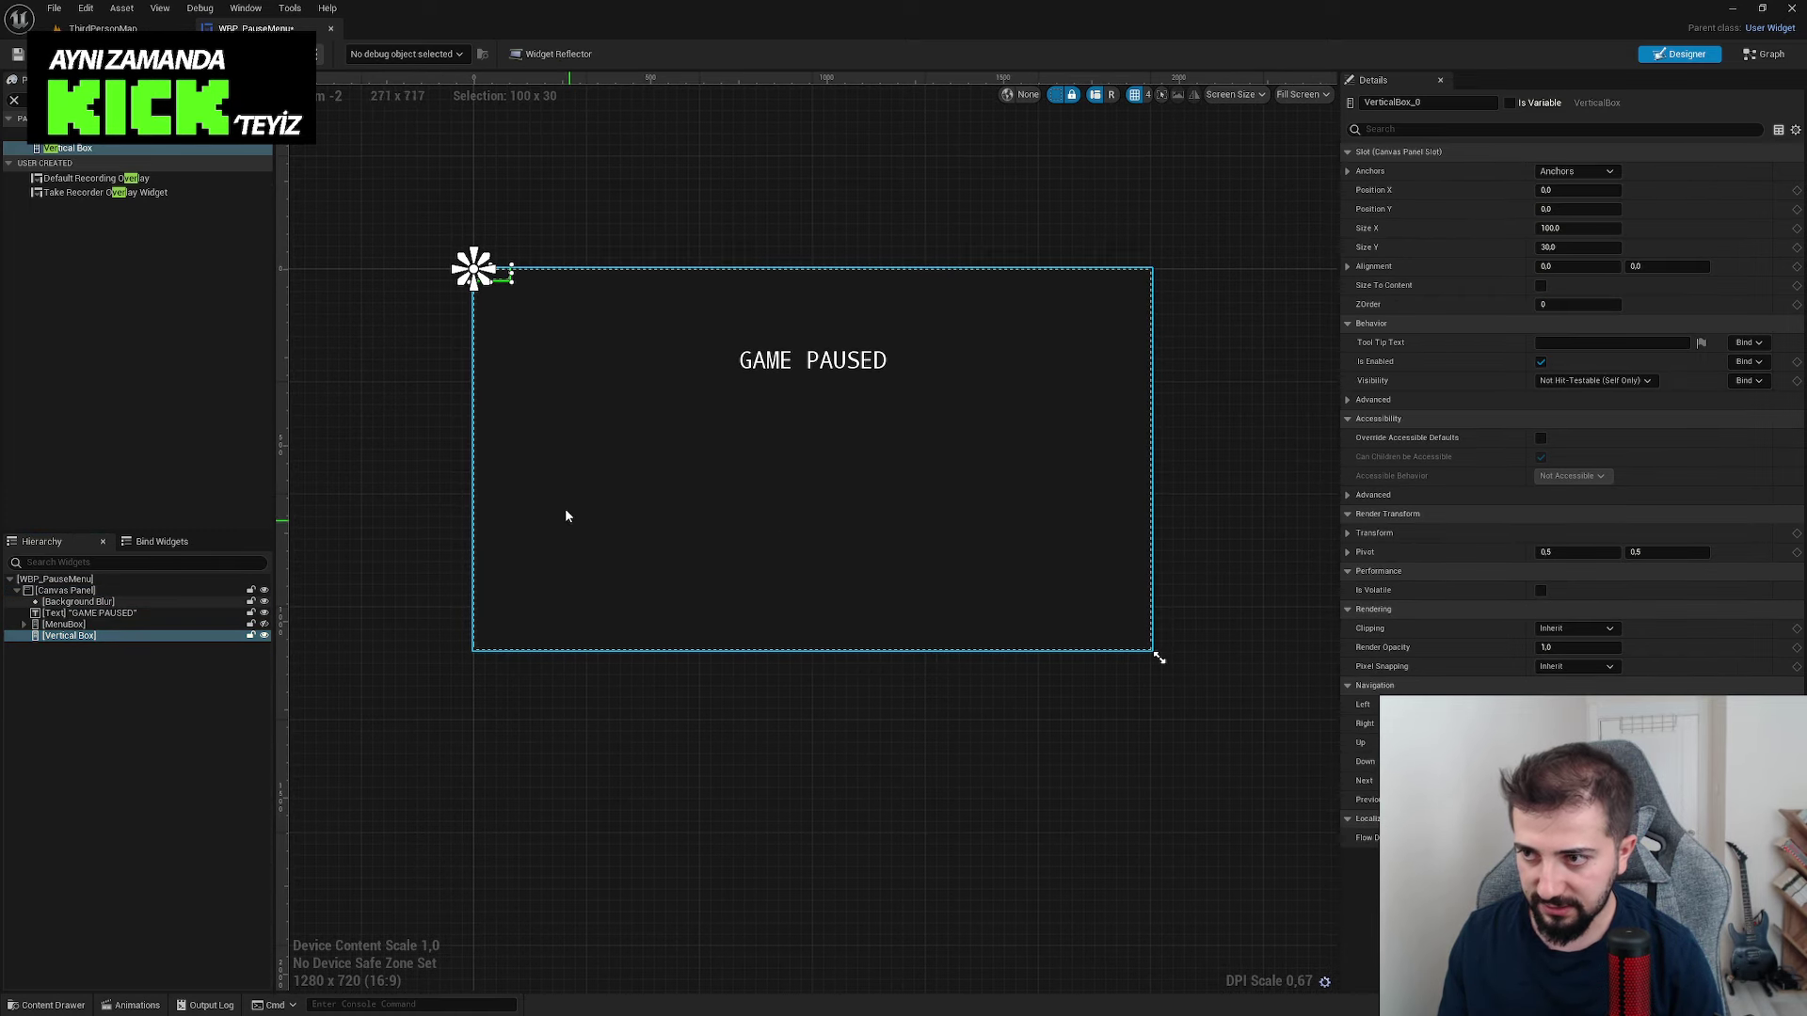
{"action": "left_click_drag", "start_coordinate": [503, 284], "coordinate": [616, 391]}
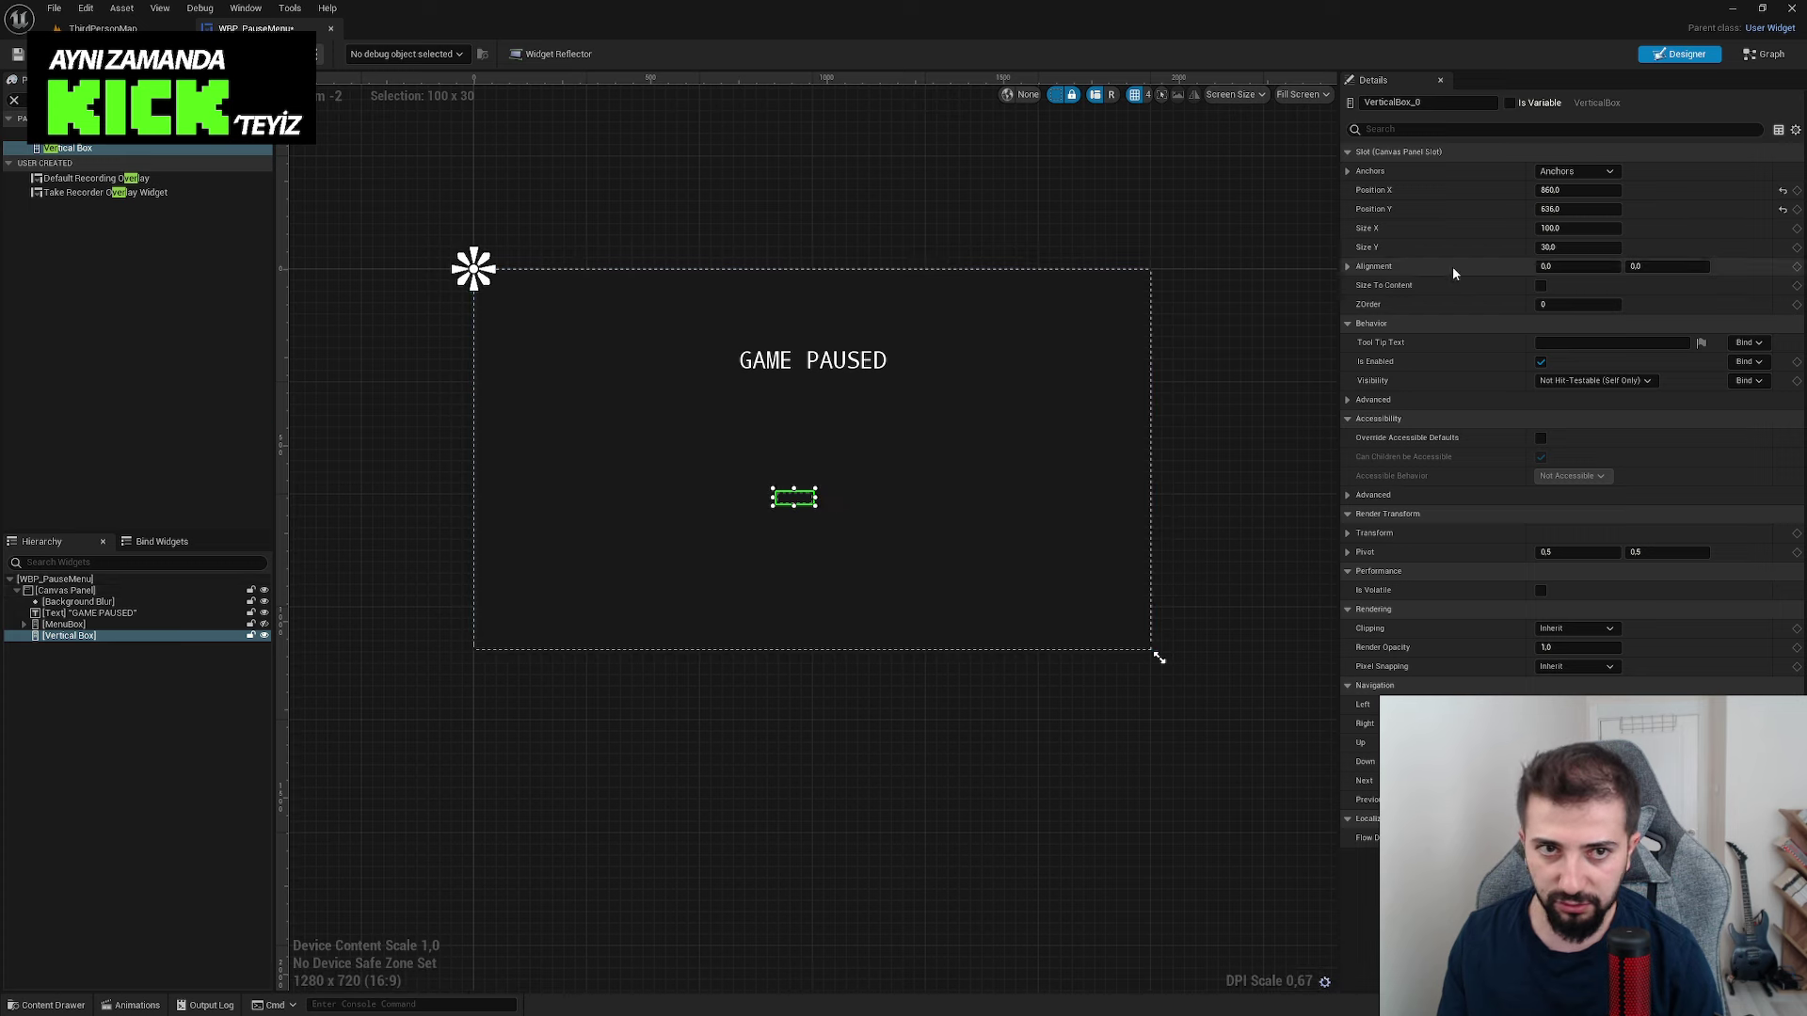
- Anchor the new box to the centre with position 0, 0 and alignment 0.5, 0.5
{"action": "left_click", "coordinate": [1557, 172]}
{"action": "left_click", "coordinate": [1599, 254]}
{"action": "left_click", "coordinate": [1562, 209]}
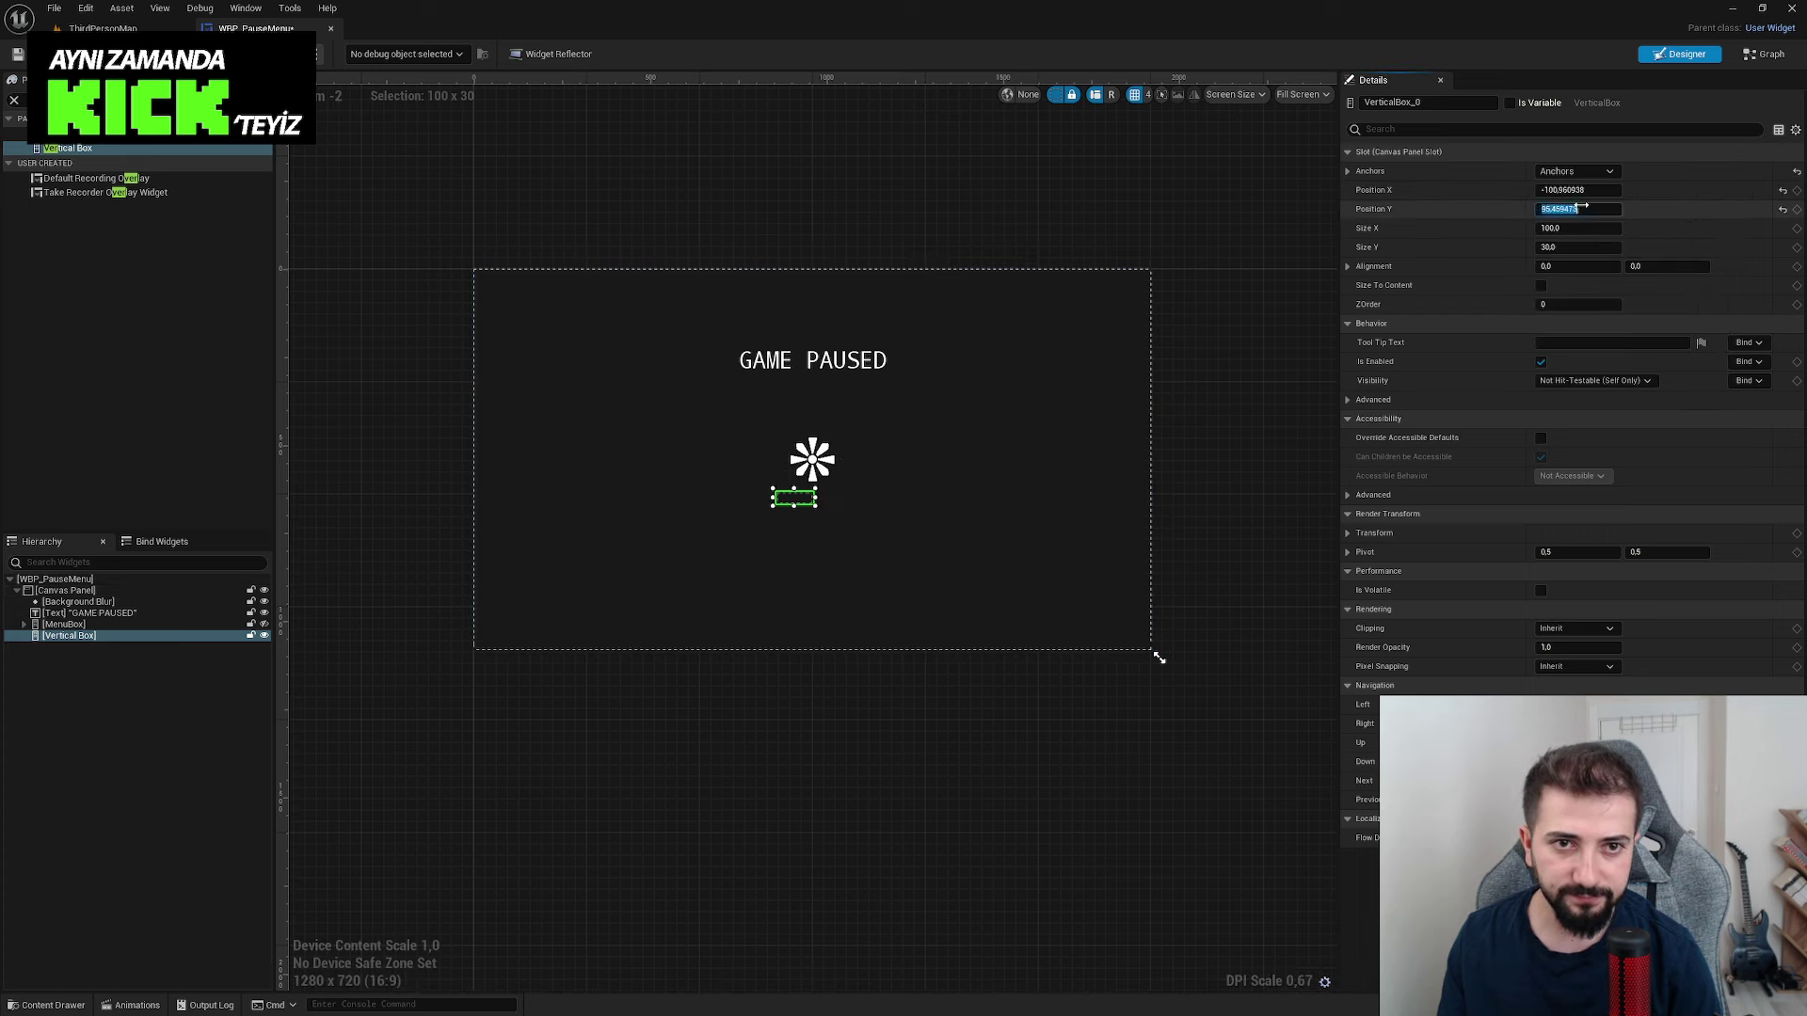
{"action": "key", "text": "Tab"}
{"action": "type", "text": "0"}
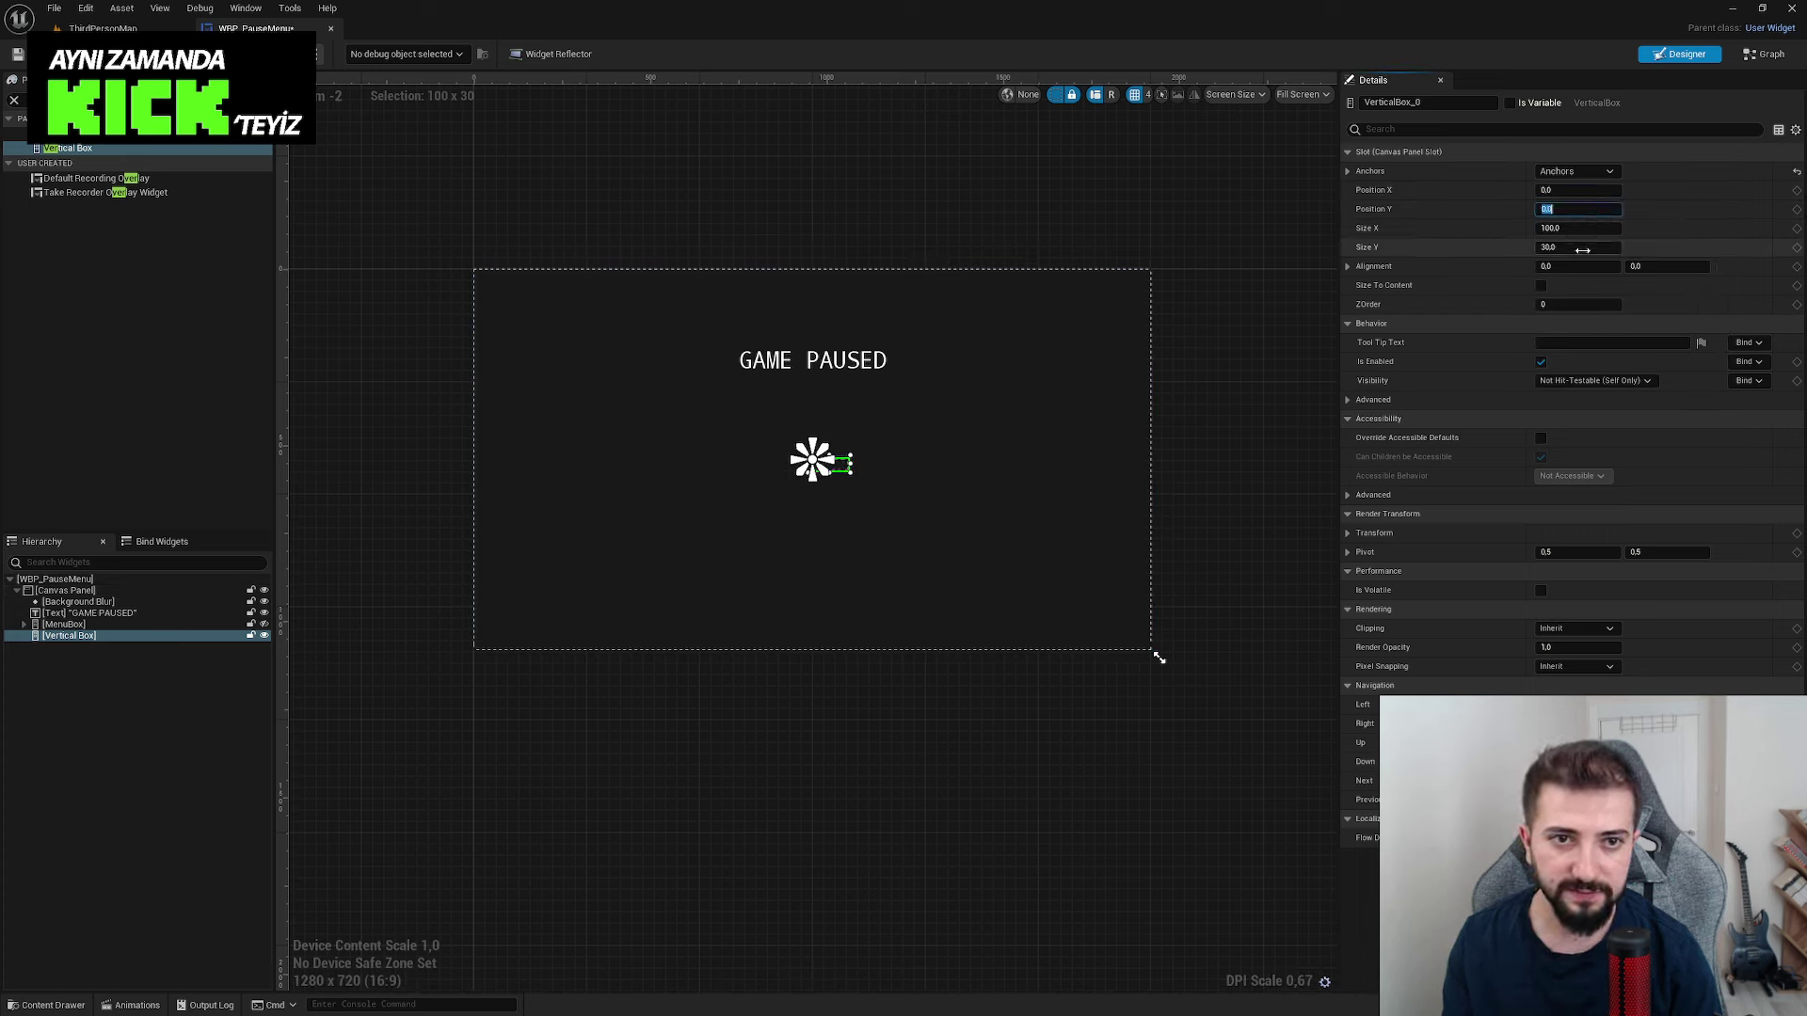
{"action": "left_click", "coordinate": [1584, 267]}
{"action": "type", "text": "0,5"}
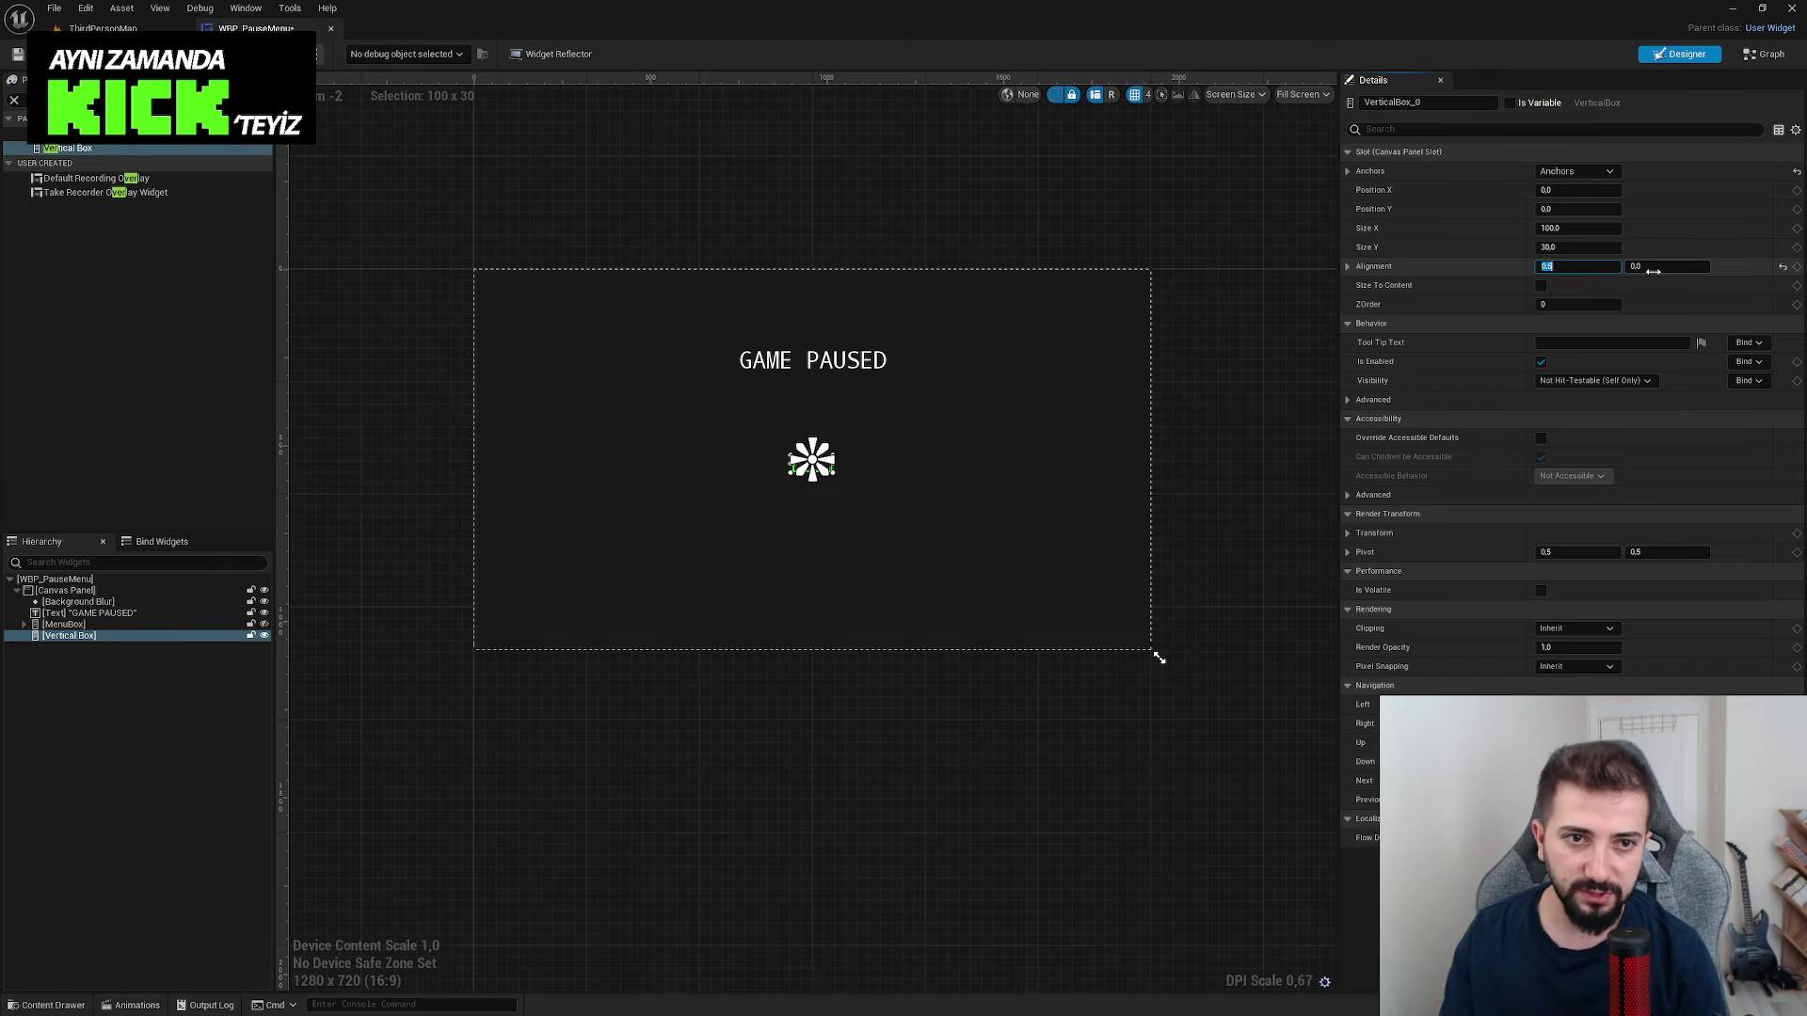
{"action": "left_click", "coordinate": [1656, 271]}
{"action": "type", "text": "0,5"}
{"action": "key", "text": "Return"}
- Size the new vertical box to 800 by 500
{"action": "scroll", "coordinate": [859, 516], "scroll_direction": "up", "scroll_amount": 4}
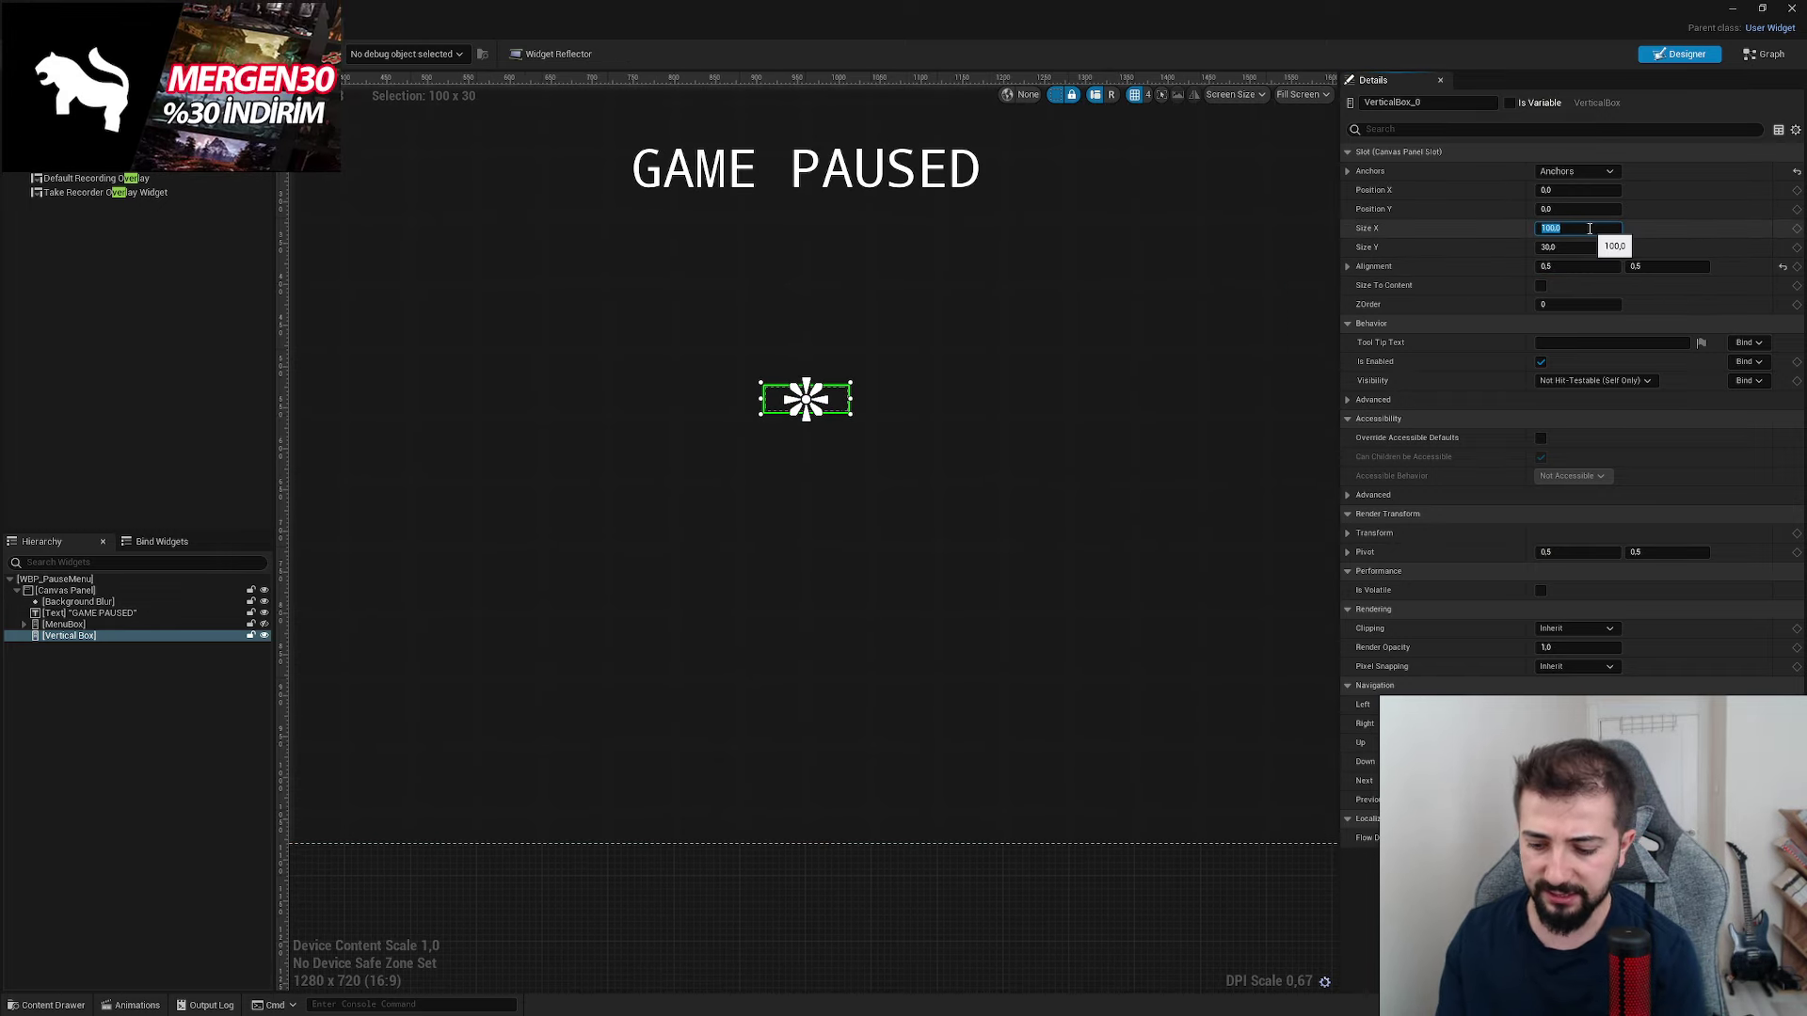
{"action": "type", "text": "500"}
{"action": "key", "text": "Return"}
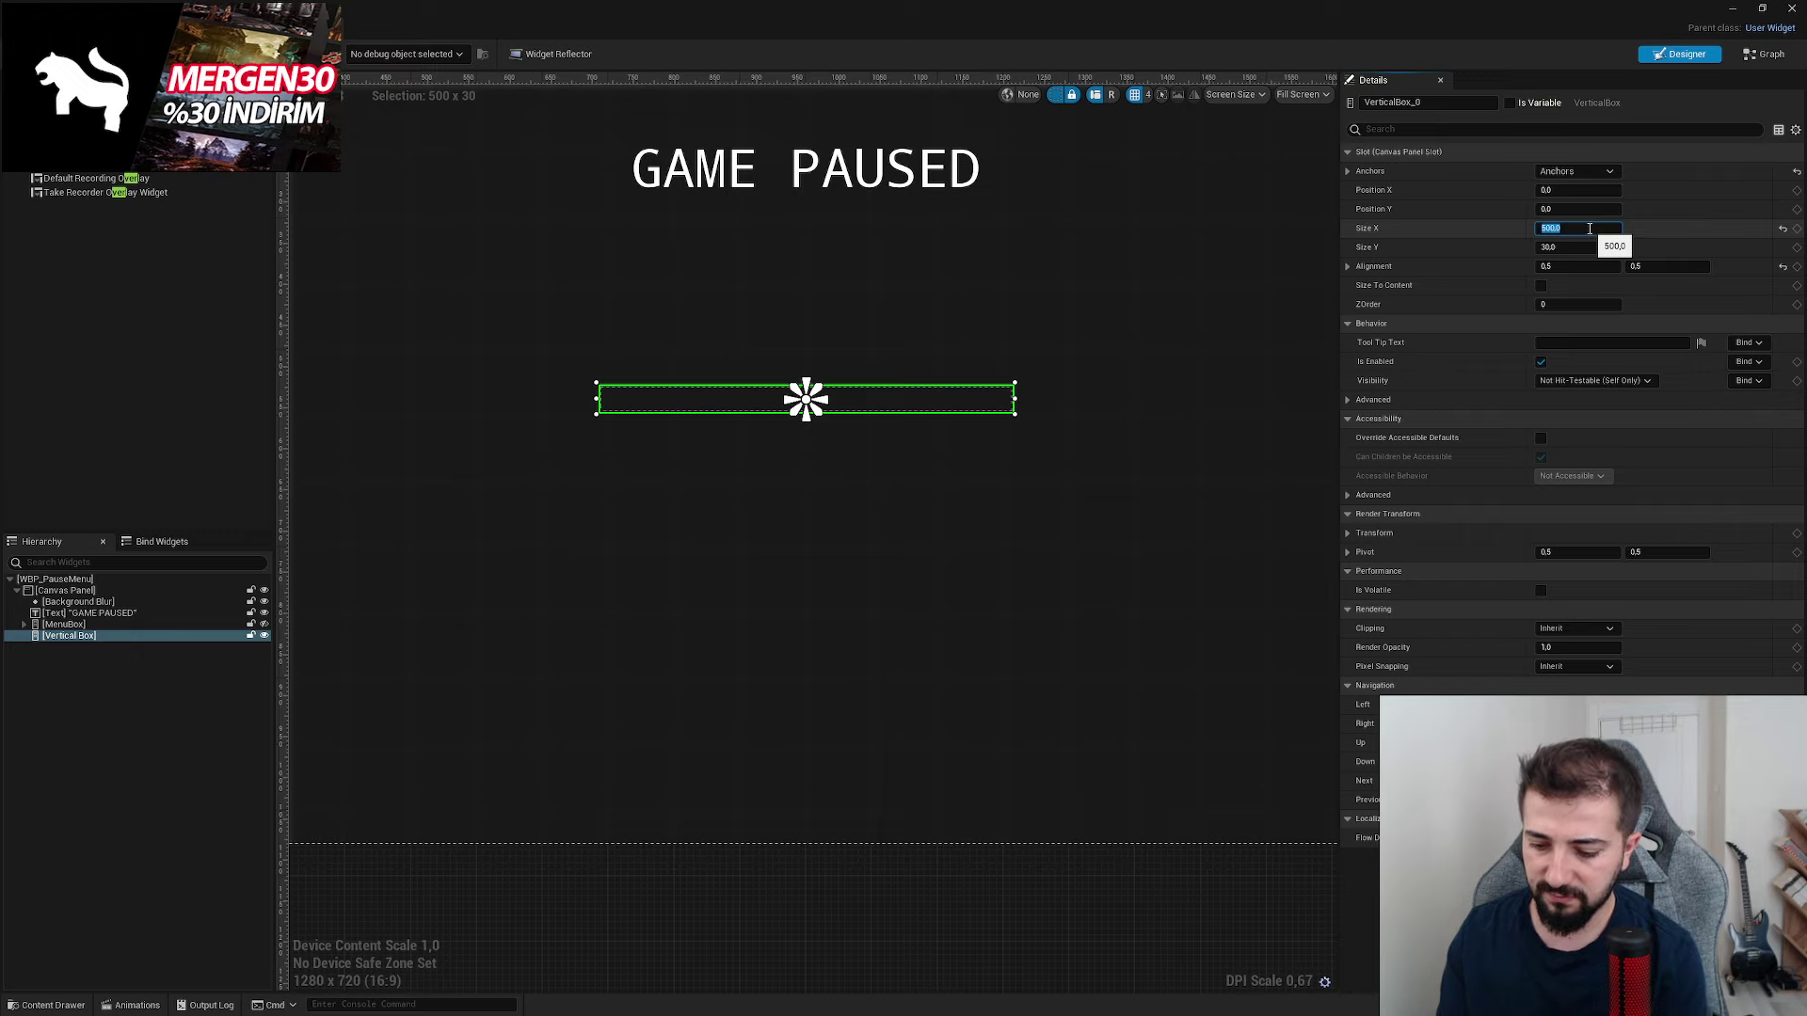
{"action": "key", "text": "Return"}
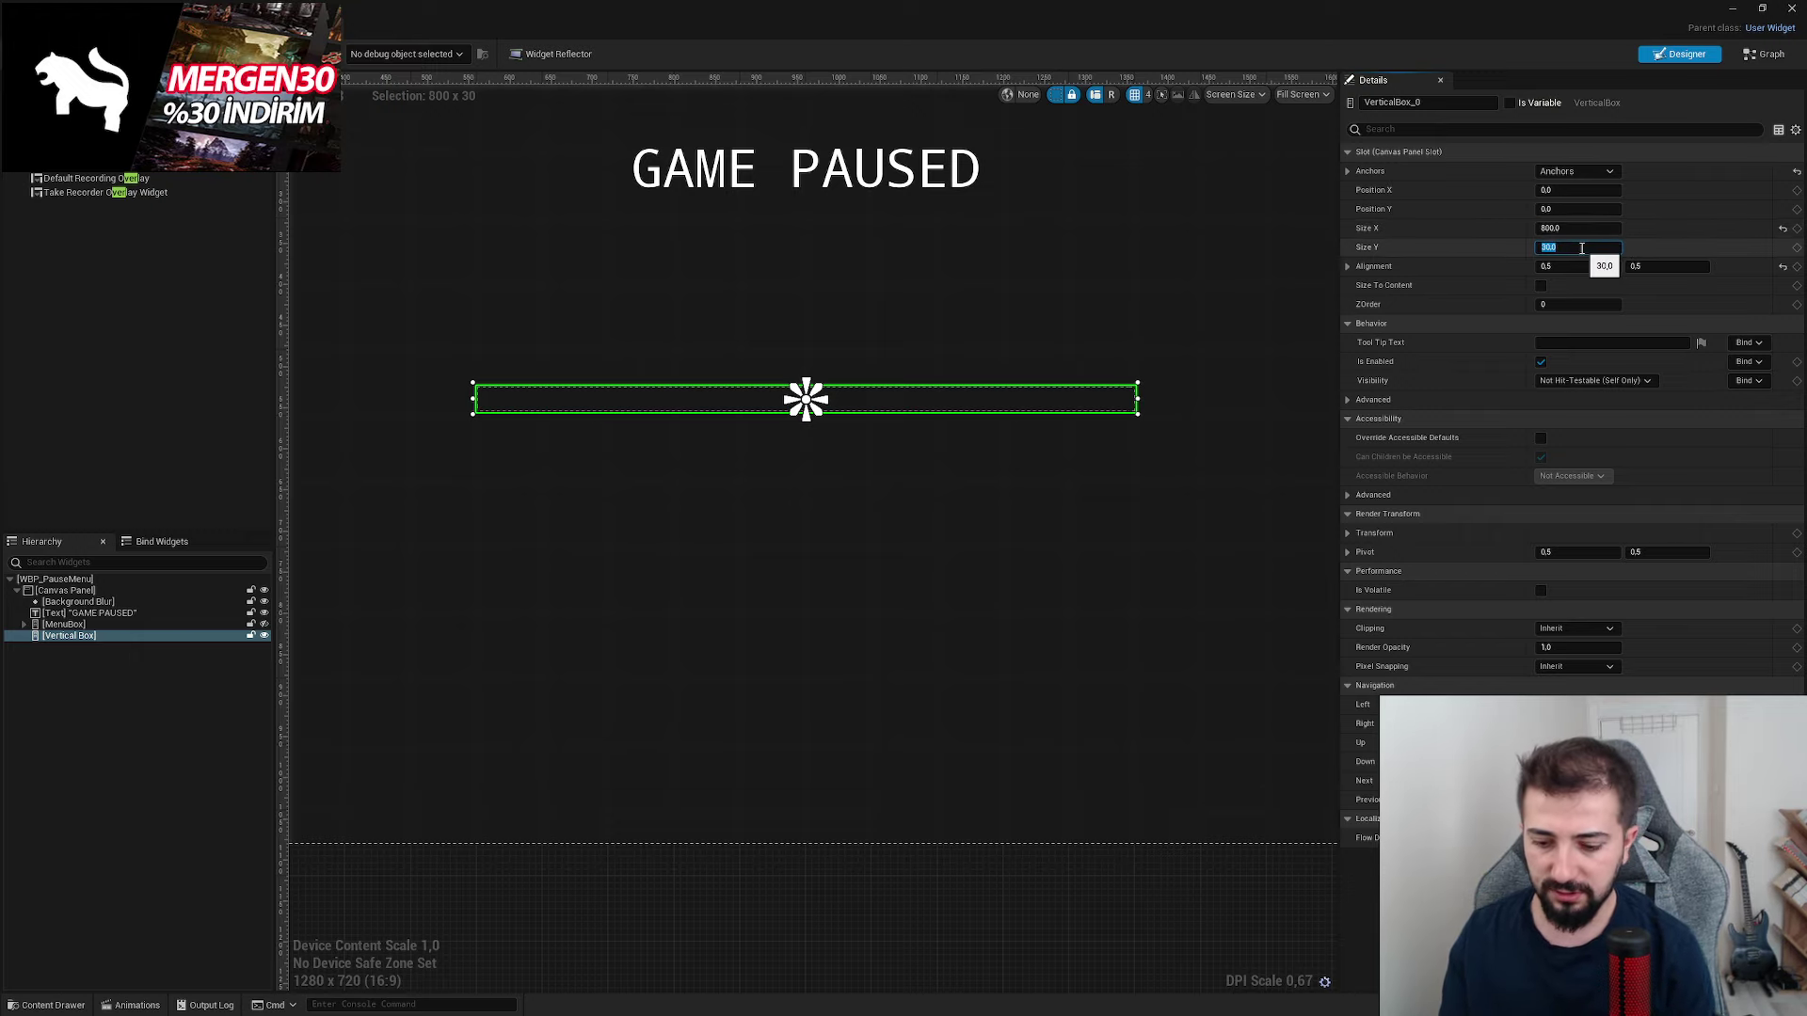
{"action": "type", "text": "500"}
{"action": "key", "text": "Return"}
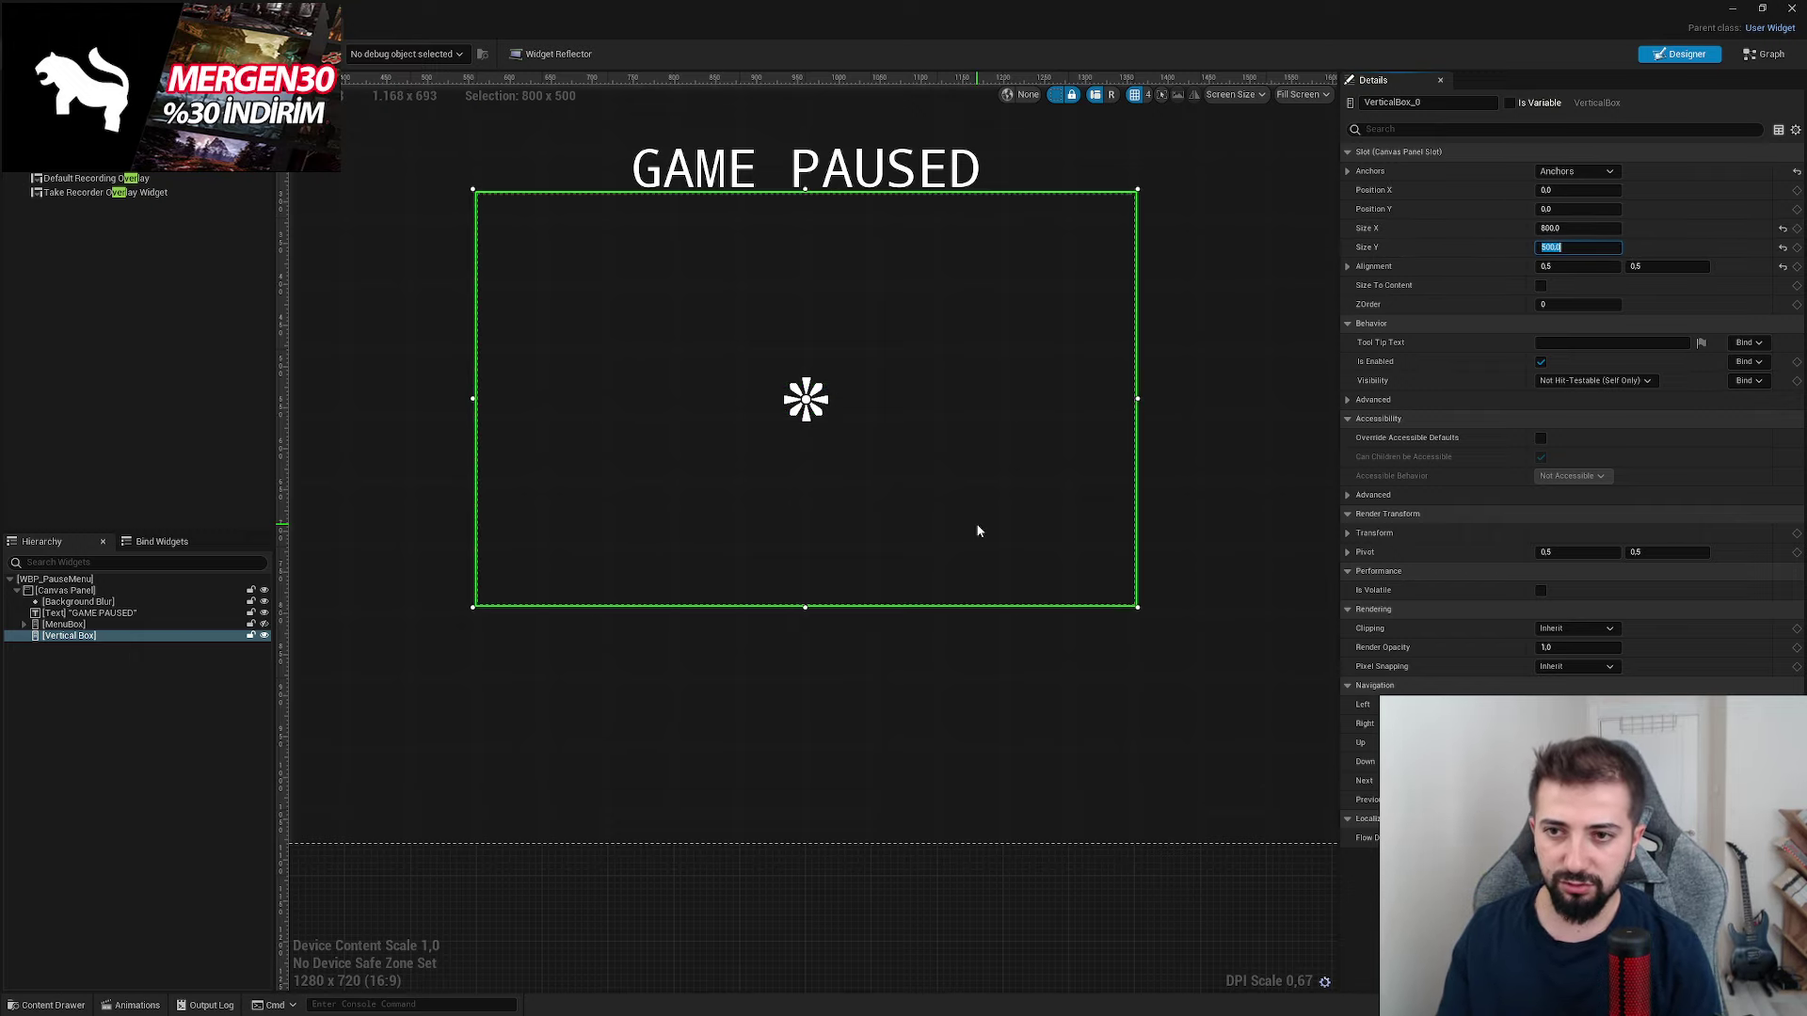
{"action": "right_click", "coordinate": [979, 526]}
{"action": "scroll", "coordinate": [847, 443], "scroll_direction": "down", "scroll_amount": 1}
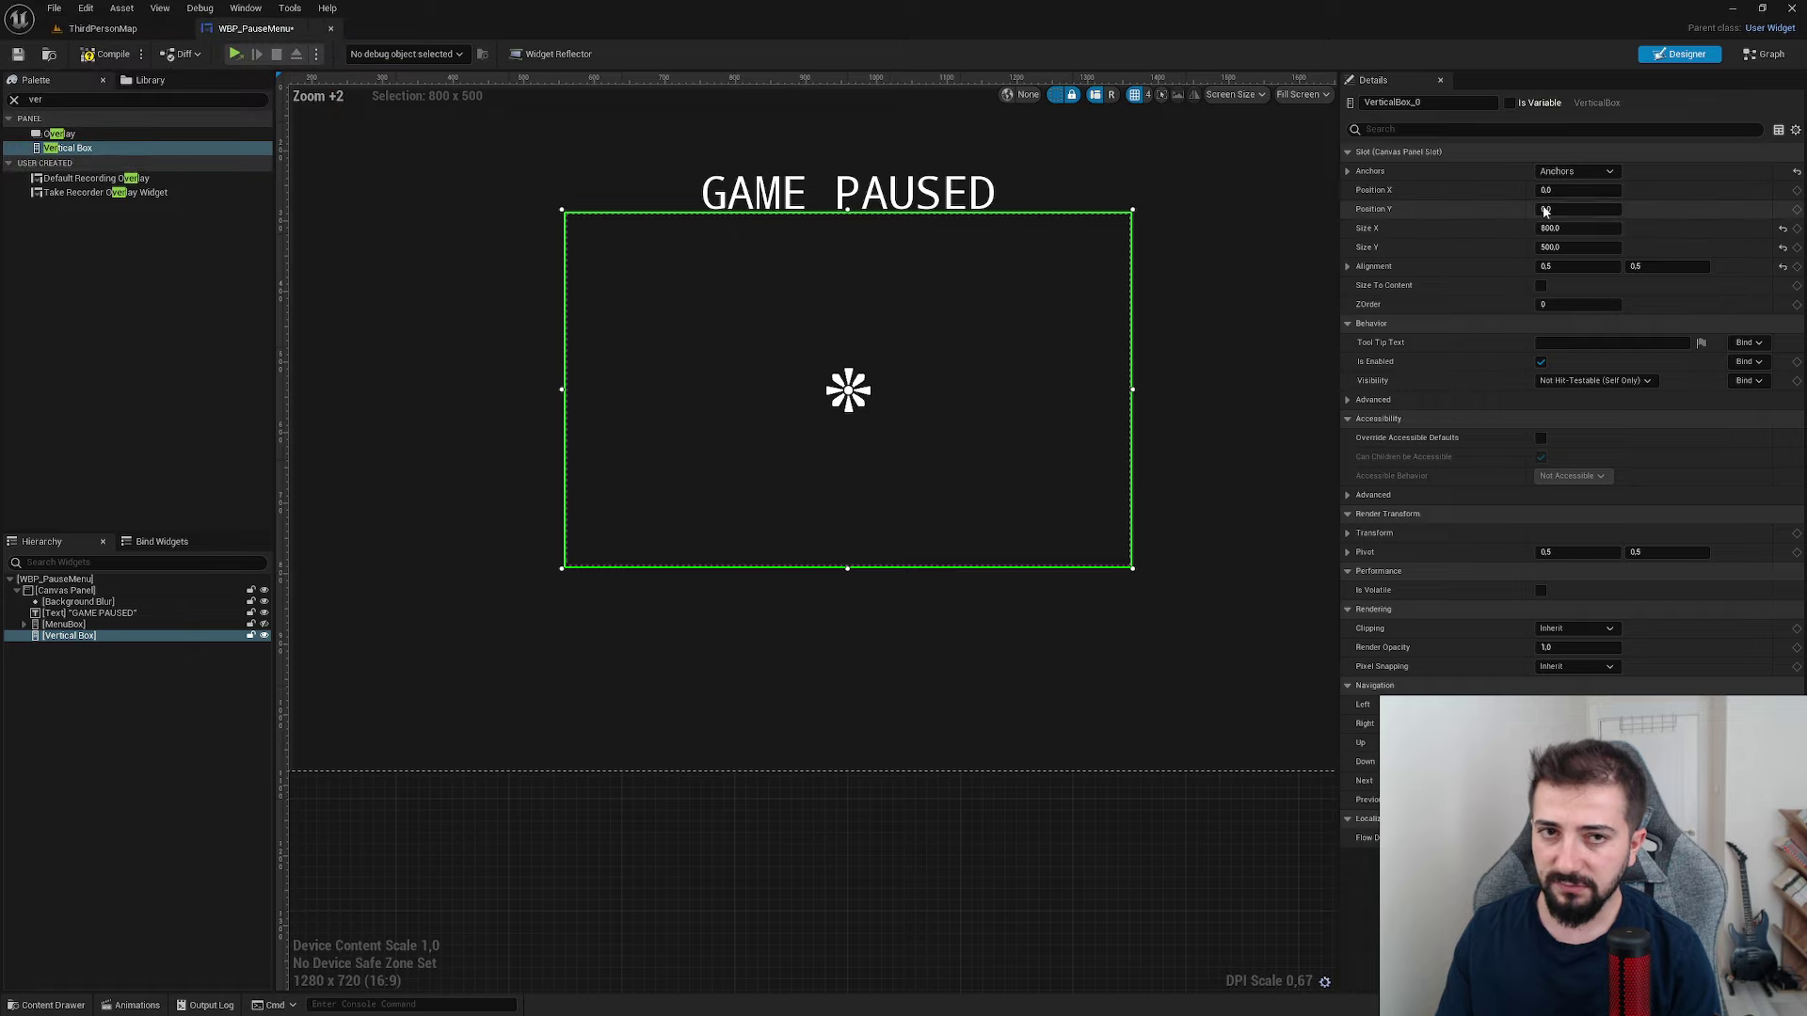
- Set the vertical box's Y position to about 152.27, checking against MenuBox, then hide MenuBox again
{"action": "mouse_move", "coordinate": [1586, 209]}
{"action": "left_mouse_down"}
{"action": "mouse_move", "coordinate": [1656, 209]}
{"action": "mouse_move", "coordinate": [1600, 209]}
{"action": "left_mouse_up"}
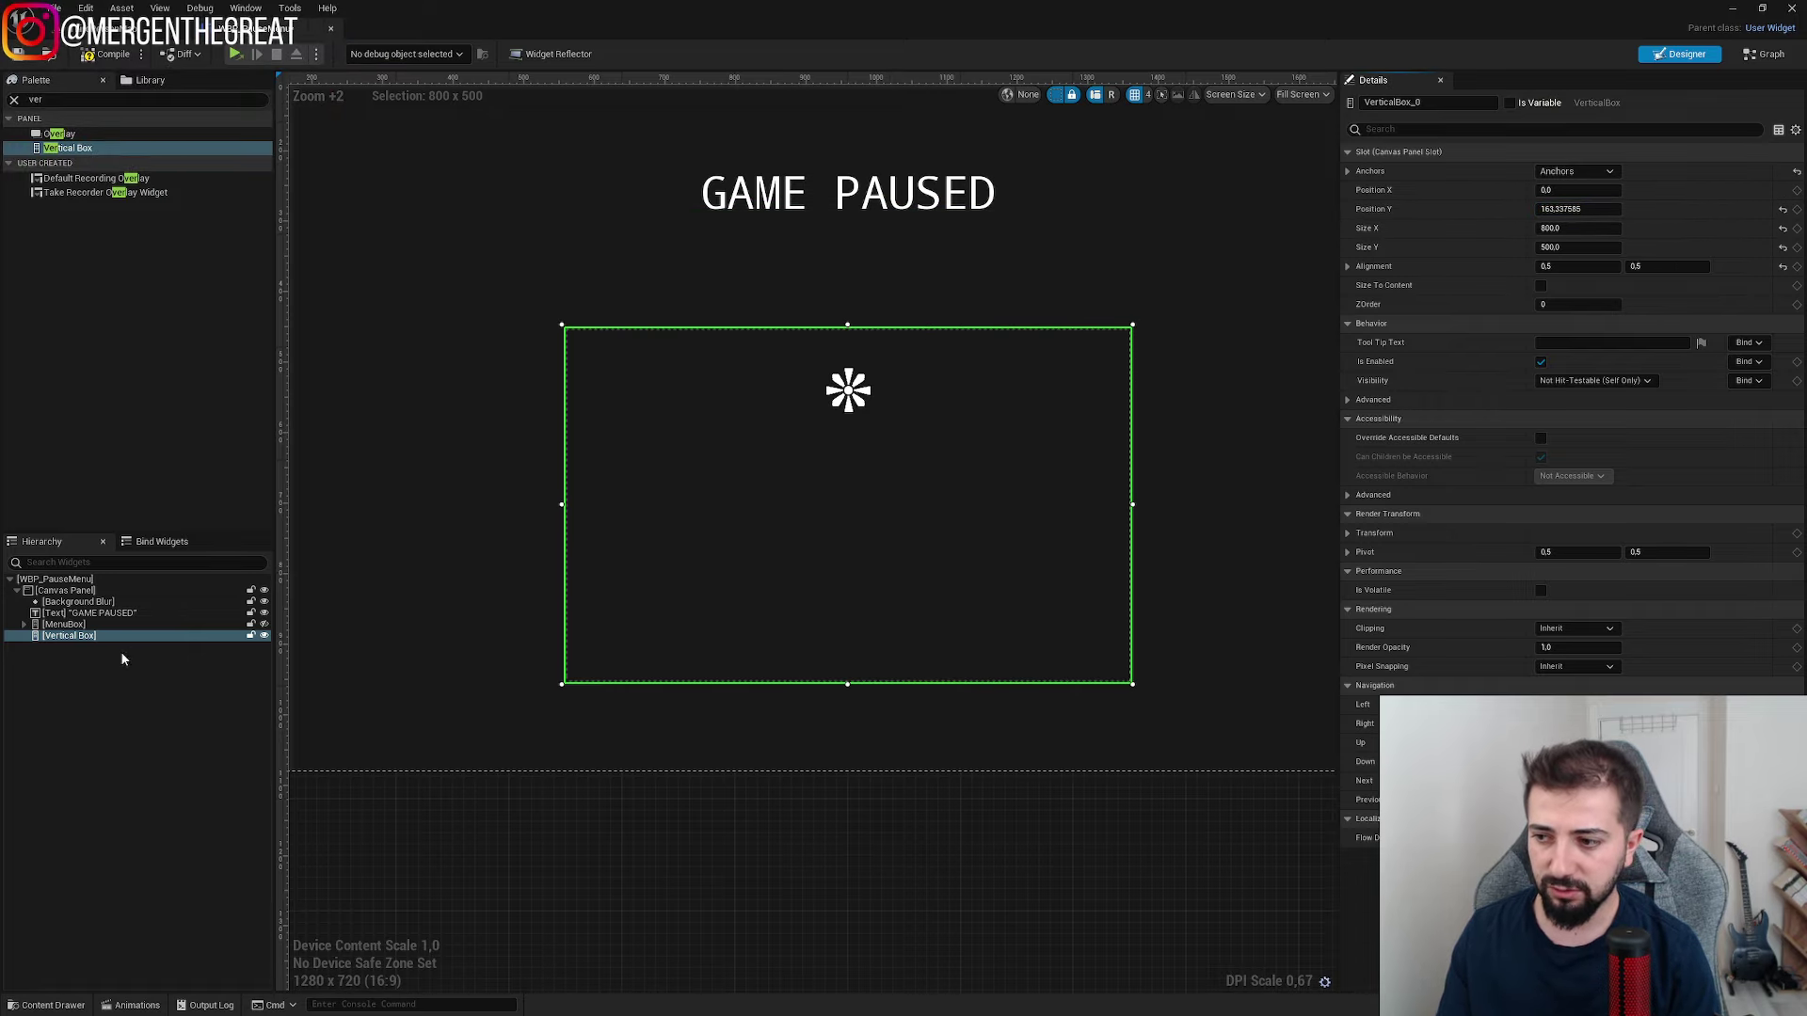
{"action": "left_click", "coordinate": [264, 625]}
{"action": "left_click", "coordinate": [265, 627]}
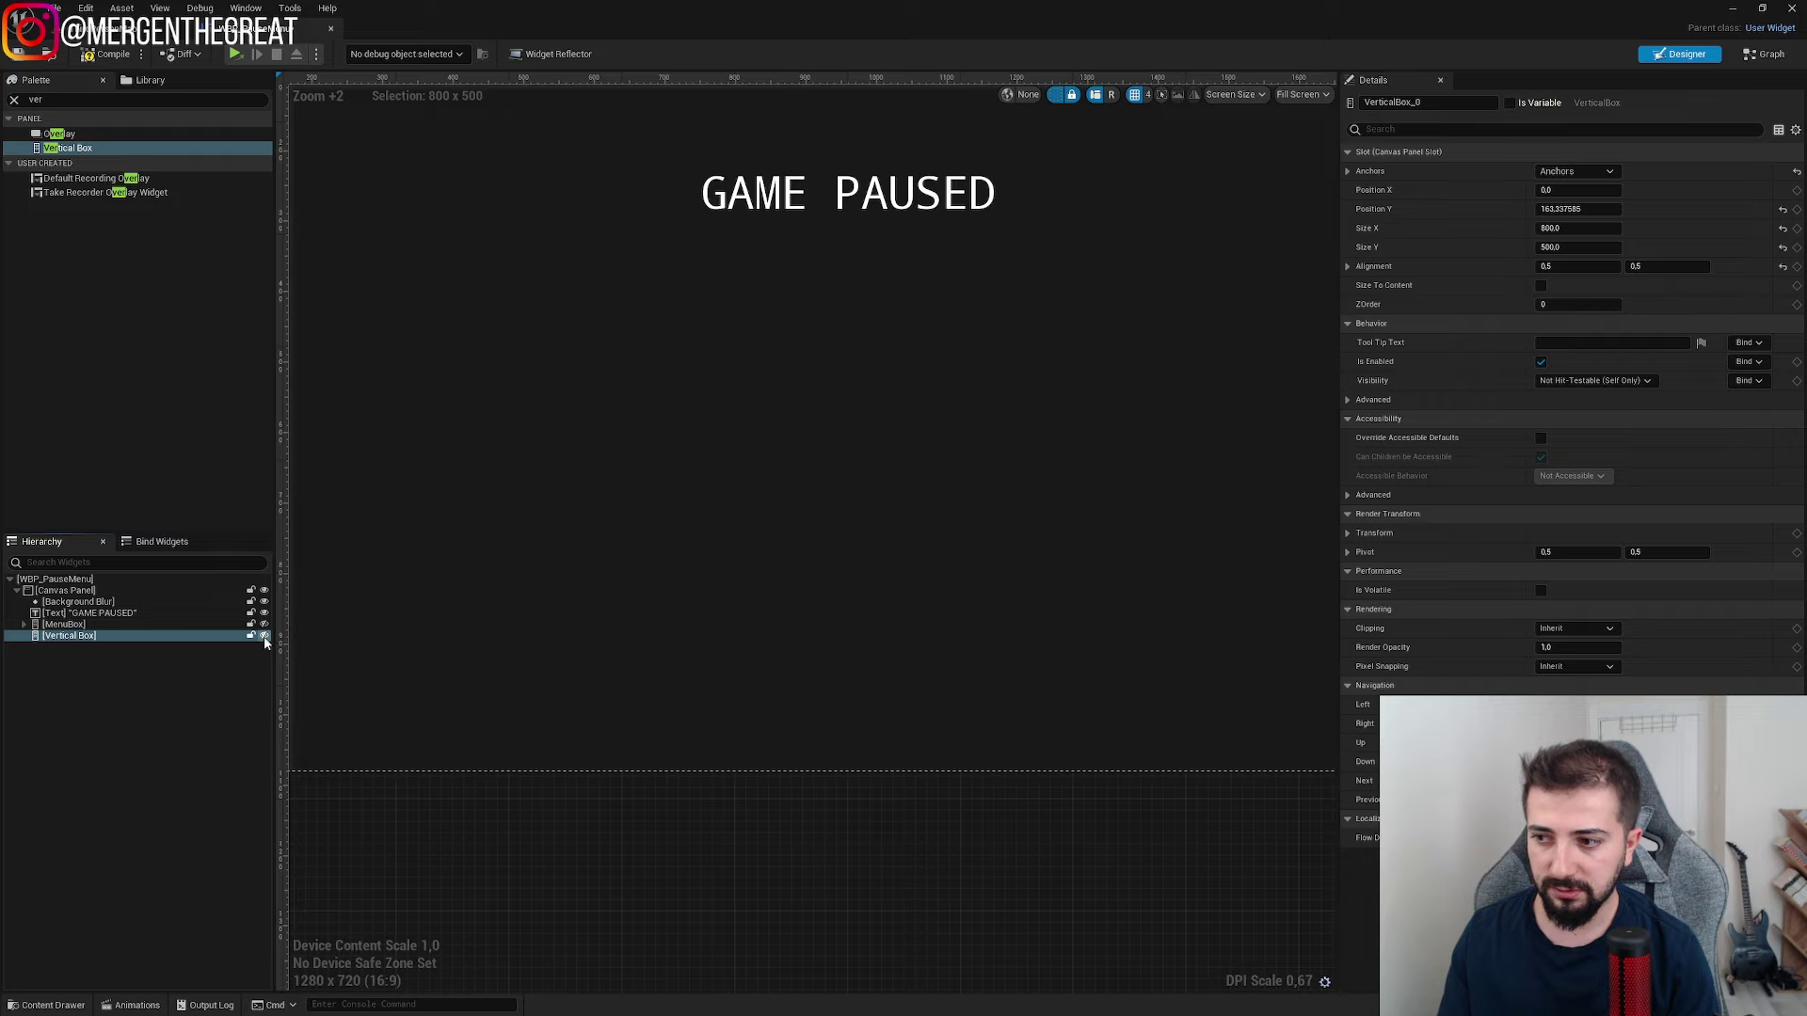
{"action": "left_click", "coordinate": [265, 626]}
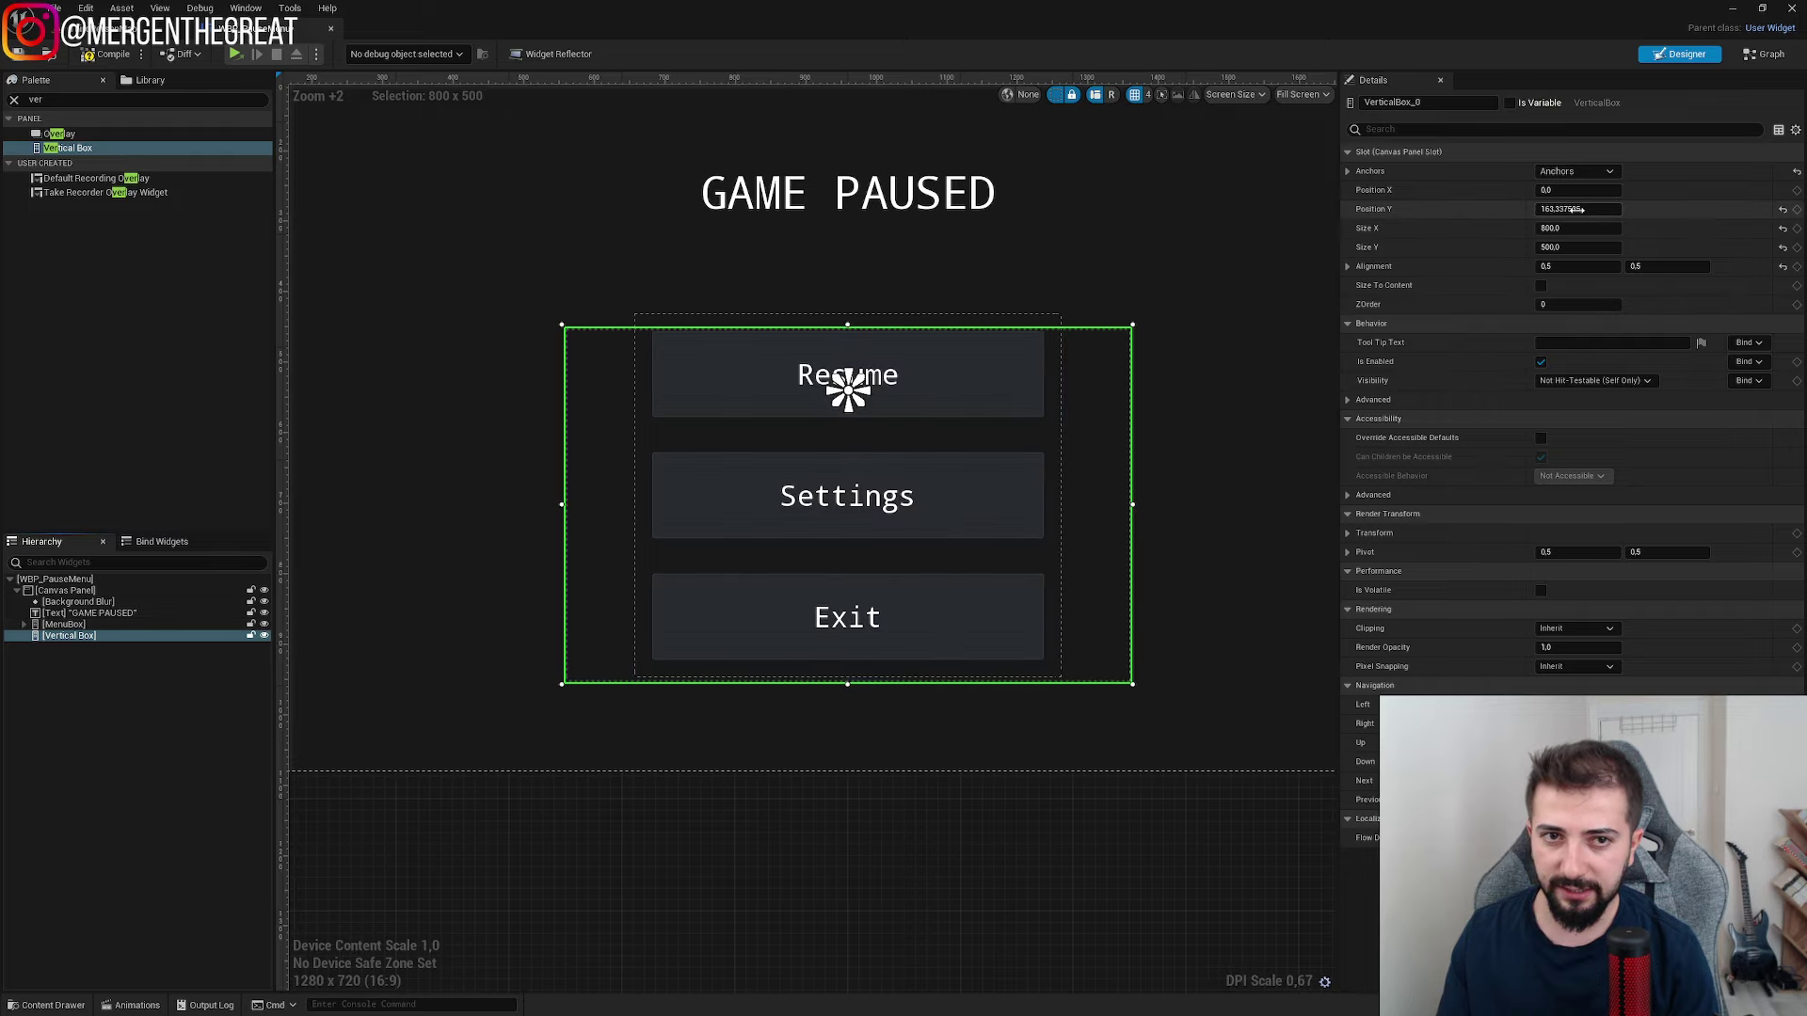
{"action": "mouse_move", "coordinate": [1580, 209]}
{"action": "left_mouse_down"}
{"action": "mouse_move", "coordinate": [1543, 209]}
{"action": "mouse_move", "coordinate": [1619, 209]}
{"action": "left_mouse_up"}
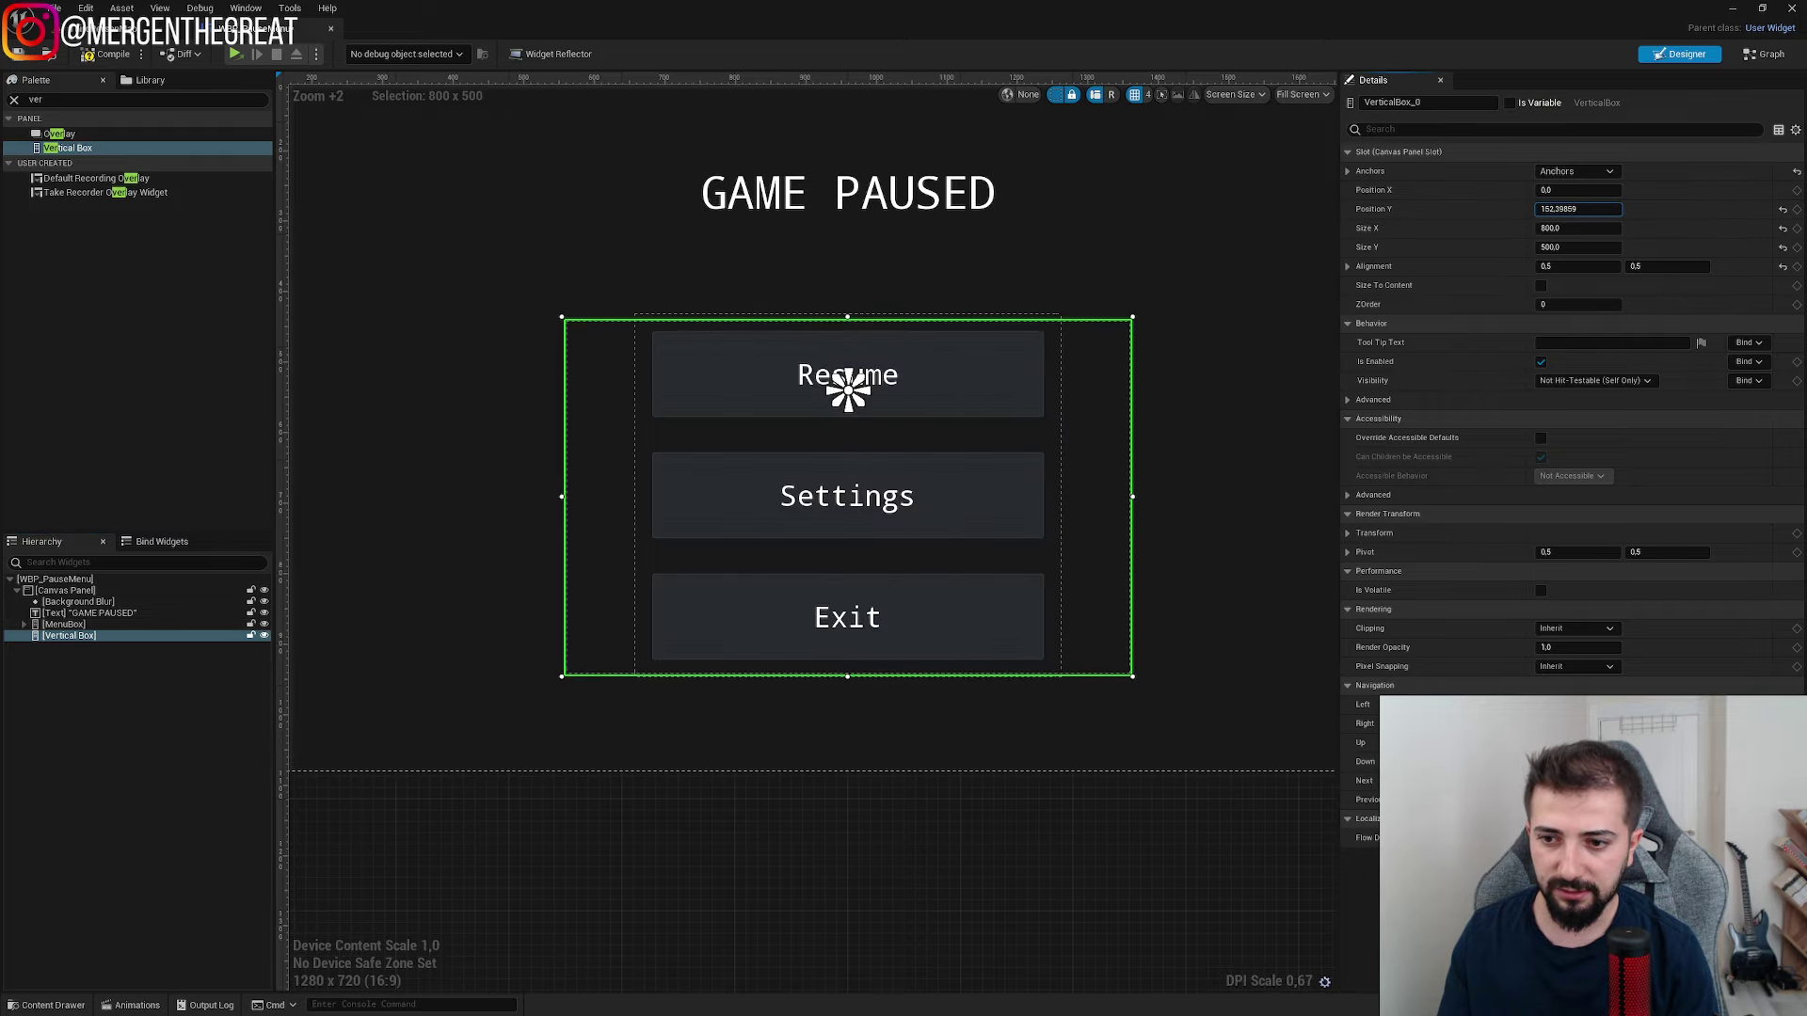
{"action": "left_click", "coordinate": [264, 626]}
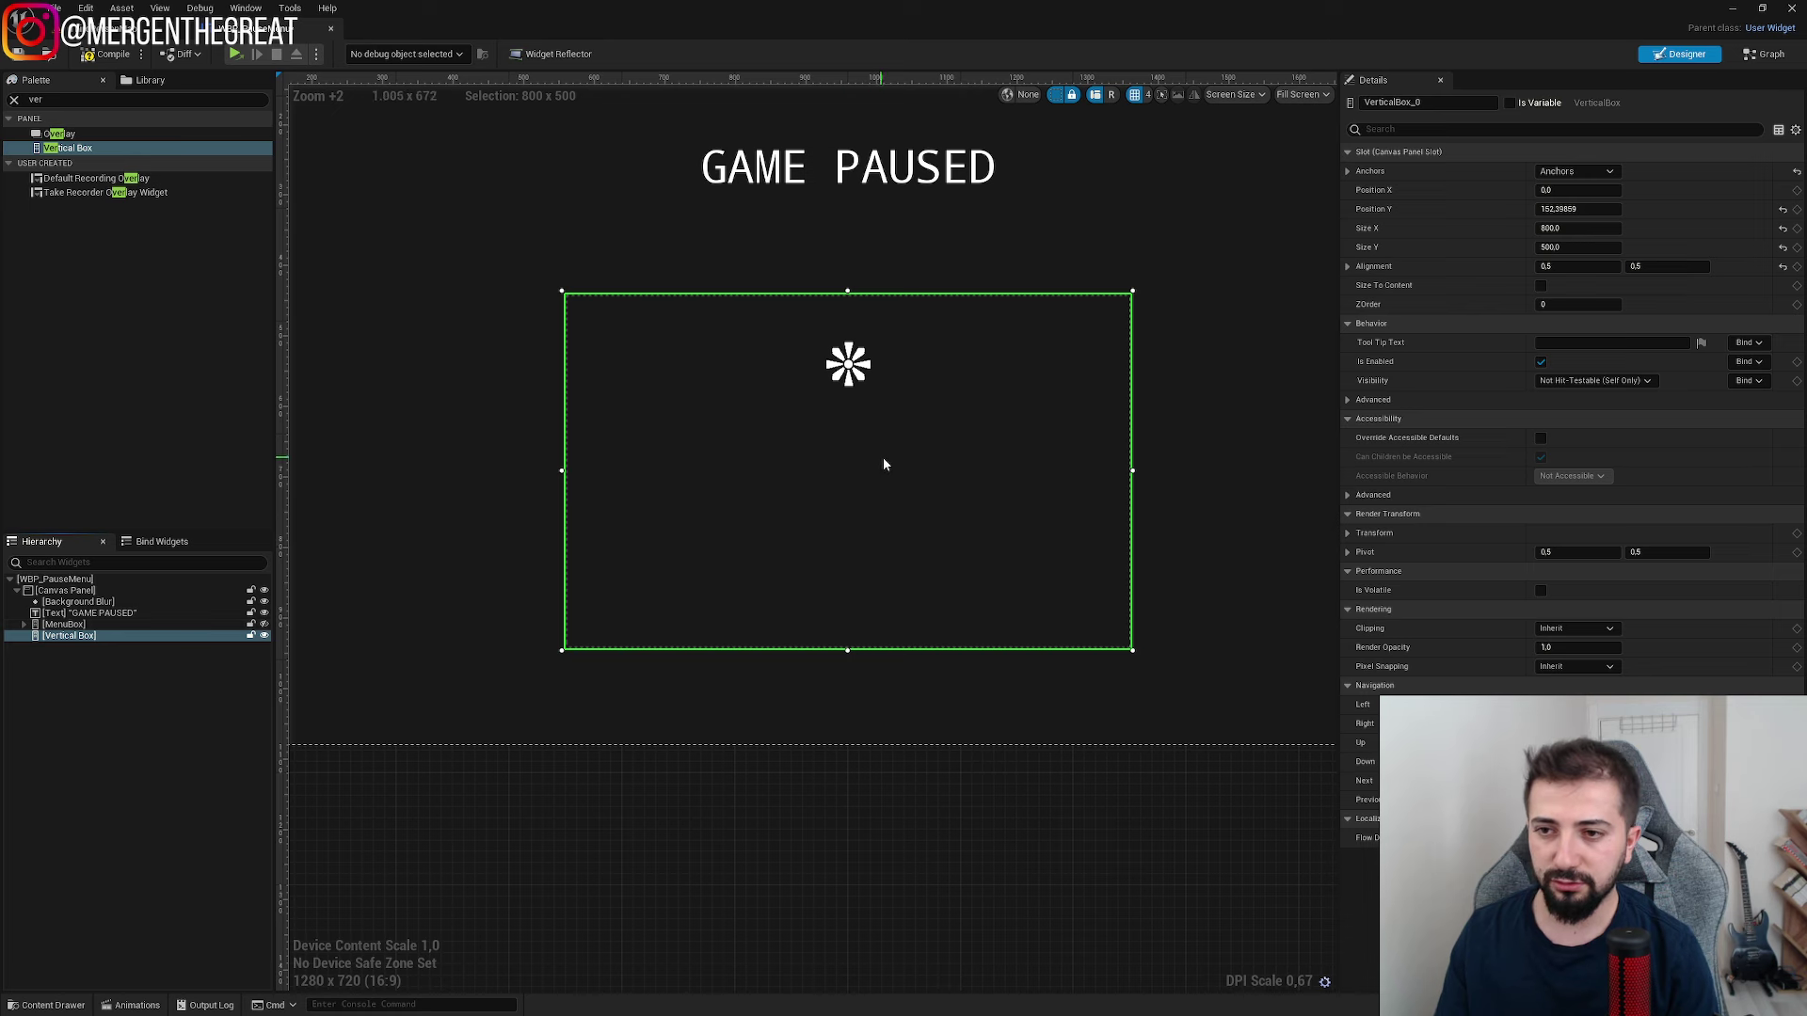
{"action": "left_click", "coordinate": [806, 833]}
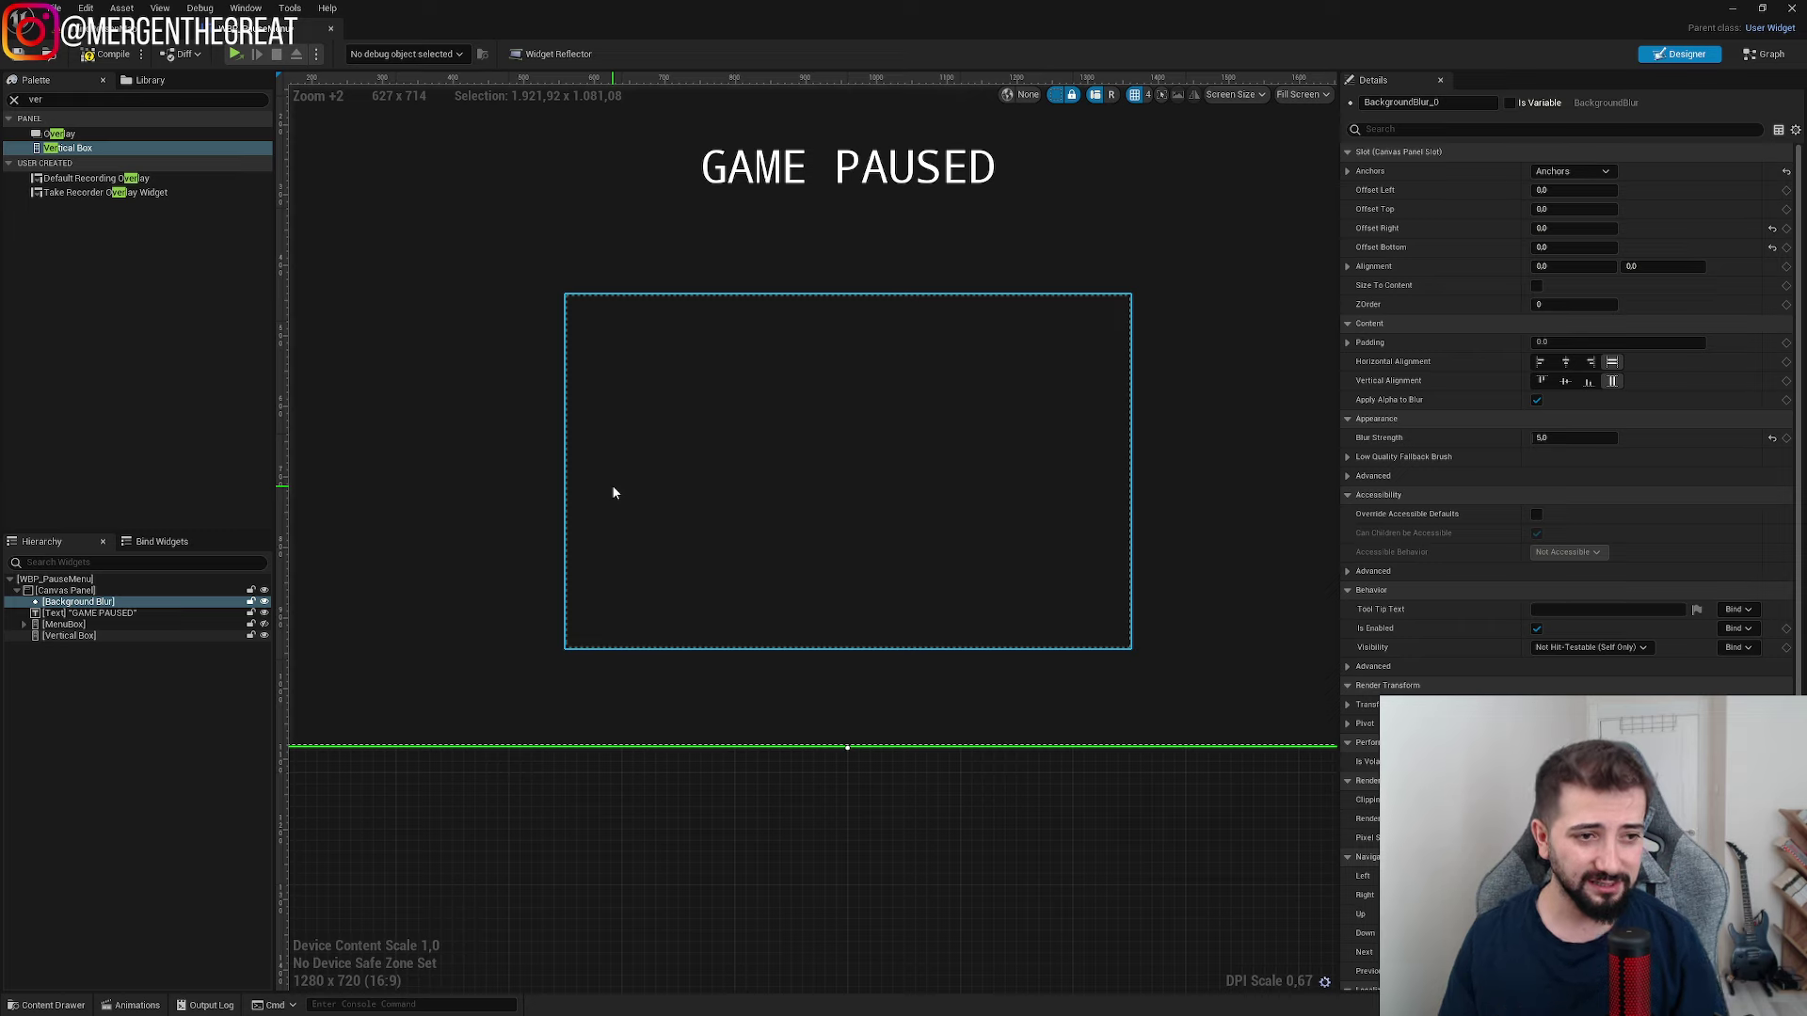
- Drag two Sliders from the Palette into the new vertical box
{"action": "left_click", "coordinate": [14, 99]}
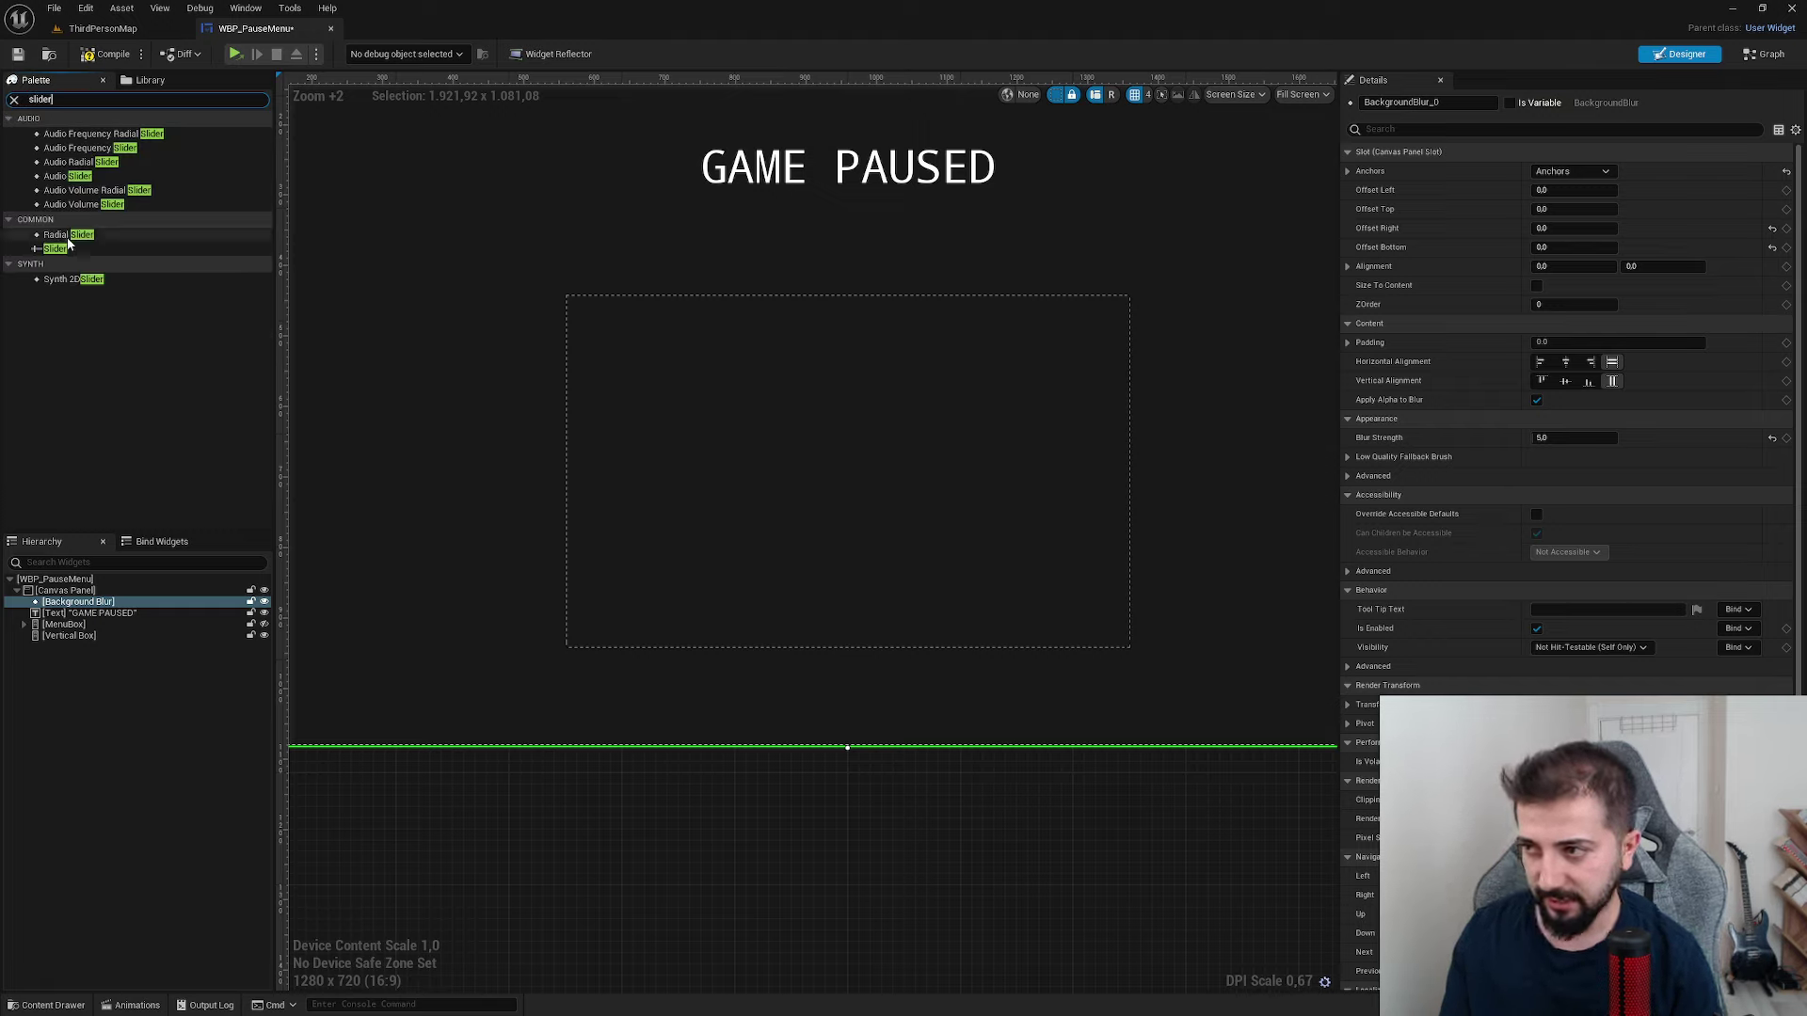
{"action": "left_click_drag", "start_coordinate": [55, 248], "coordinate": [743, 362]}
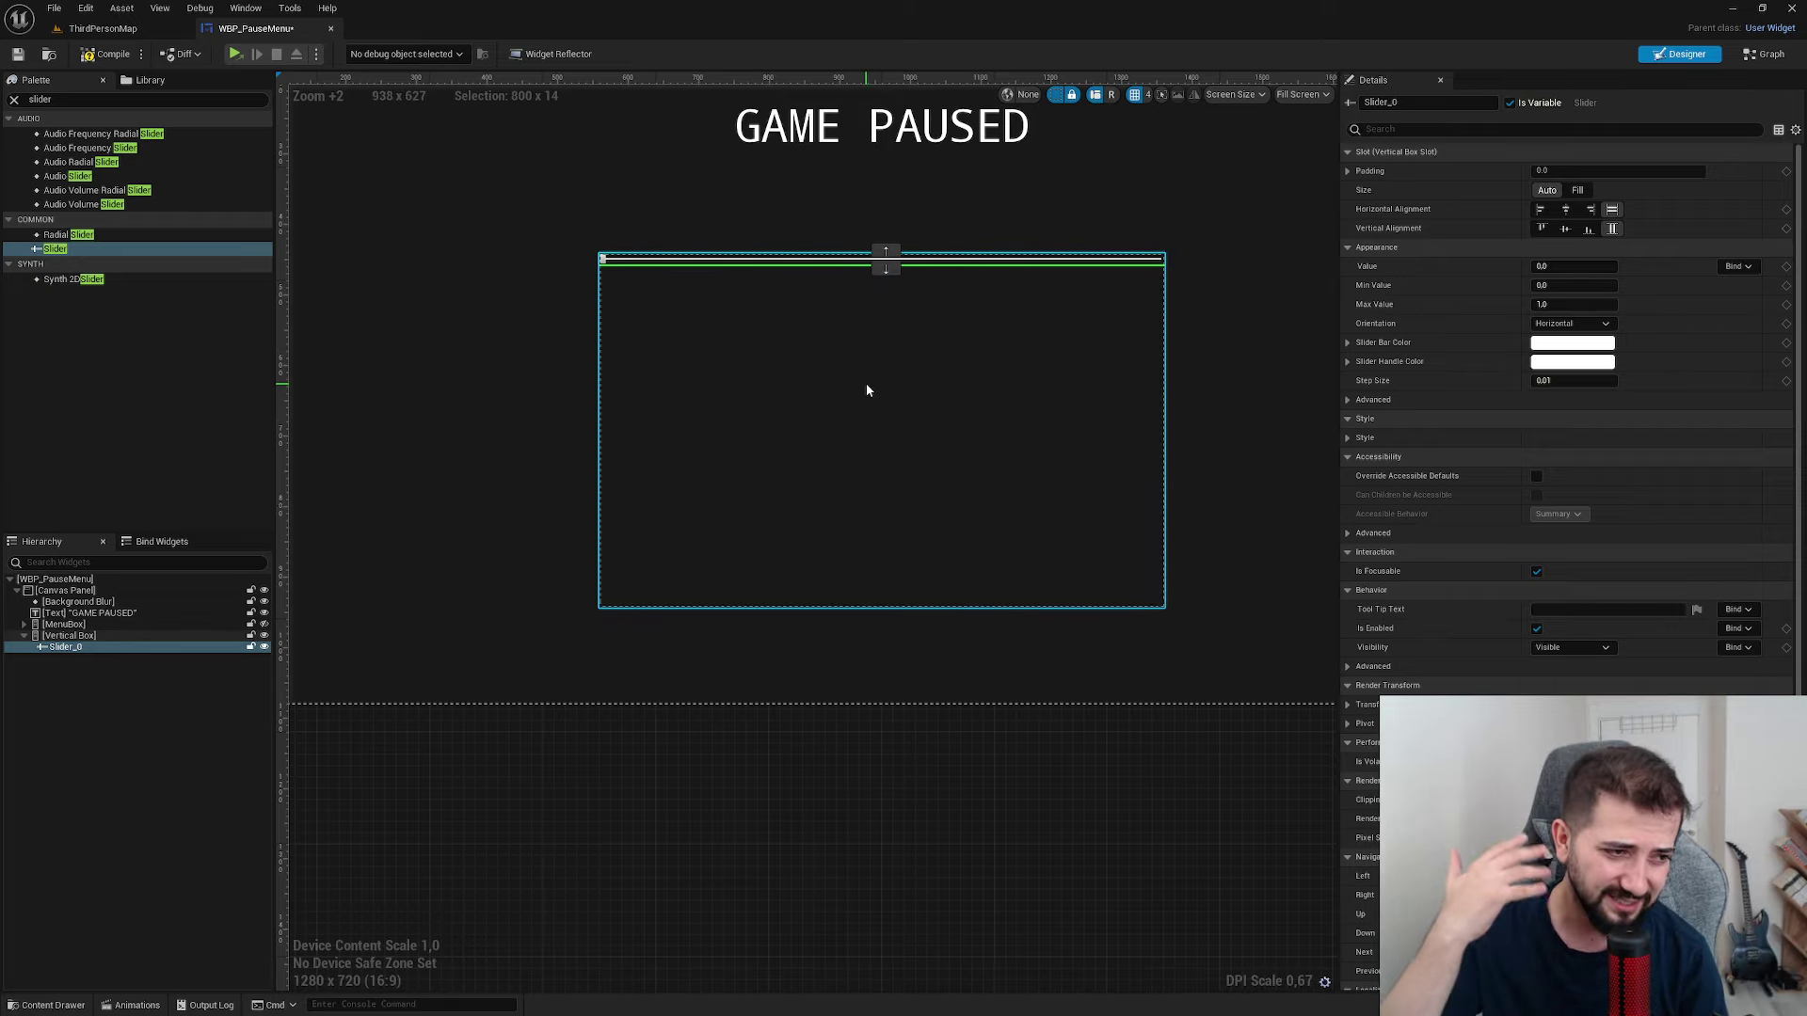
{"action": "mouse_move", "coordinate": [770, 388]}
{"action": "right_mouse_down"}
{"action": "mouse_move", "coordinate": [786, 407]}
{"action": "mouse_move", "coordinate": [736, 517]}
{"action": "mouse_move", "coordinate": [746, 505]}
{"action": "right_mouse_up"}
{"action": "left_click_drag", "start_coordinate": [54, 248], "coordinate": [591, 422]}
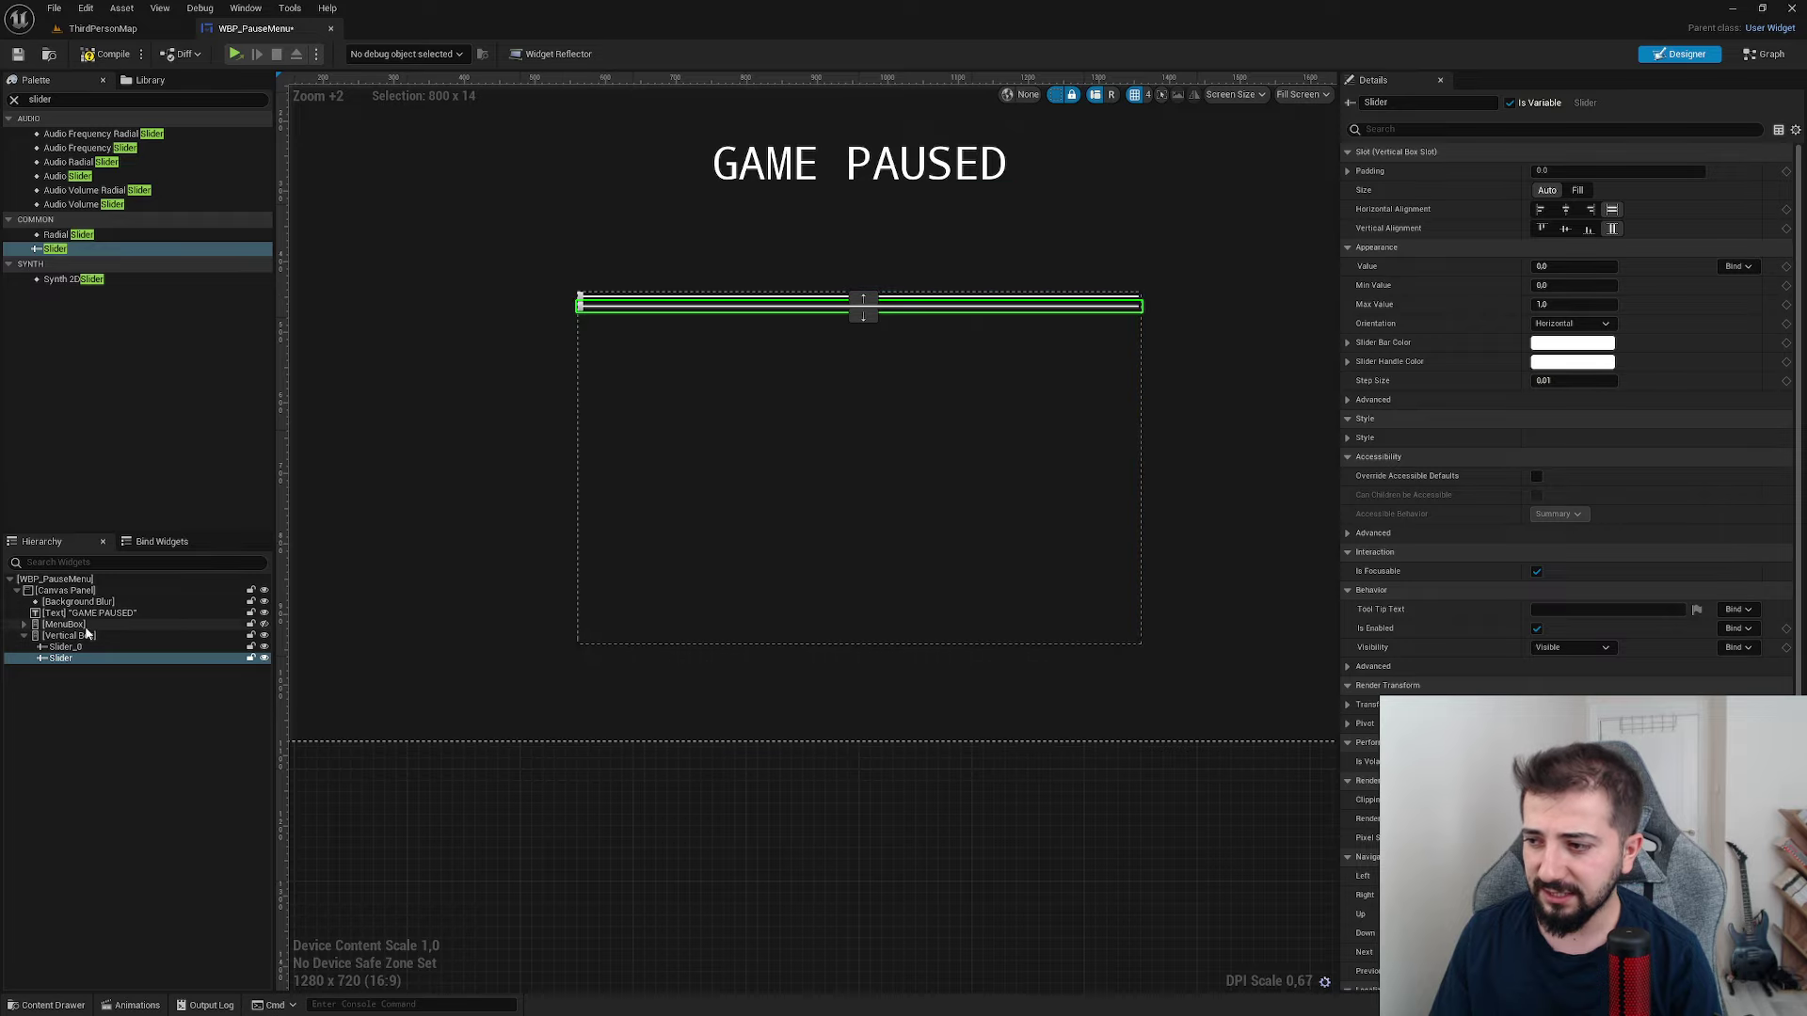
- Set both sliders' size to Fill so they split the box height equally
{"action": "left_click", "coordinate": [65, 647], "text": "ctrl"}
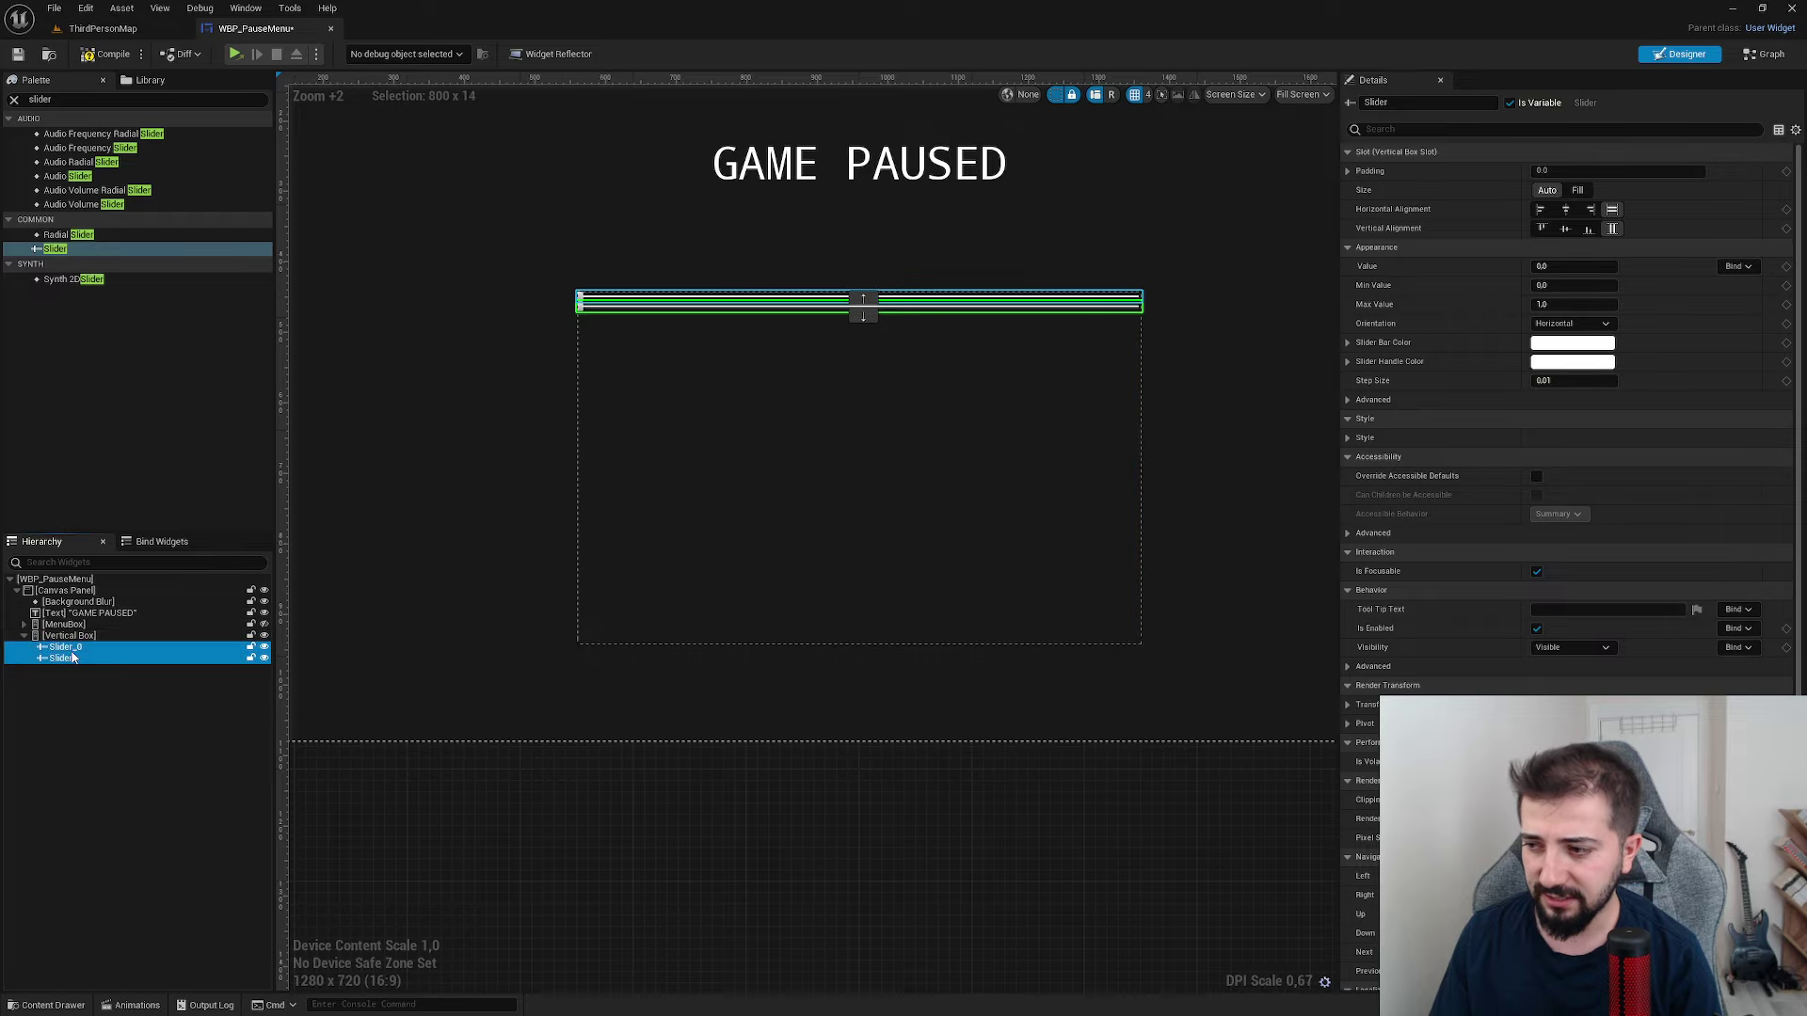
{"action": "left_click", "coordinate": [1577, 189]}
{"action": "left_click", "coordinate": [766, 862]}
{"action": "scroll", "coordinate": [670, 530], "scroll_direction": "up", "scroll_amount": 5}
{"action": "left_click", "coordinate": [669, 529]}
{"action": "scroll", "coordinate": [669, 521], "scroll_direction": "down", "scroll_amount": 2}
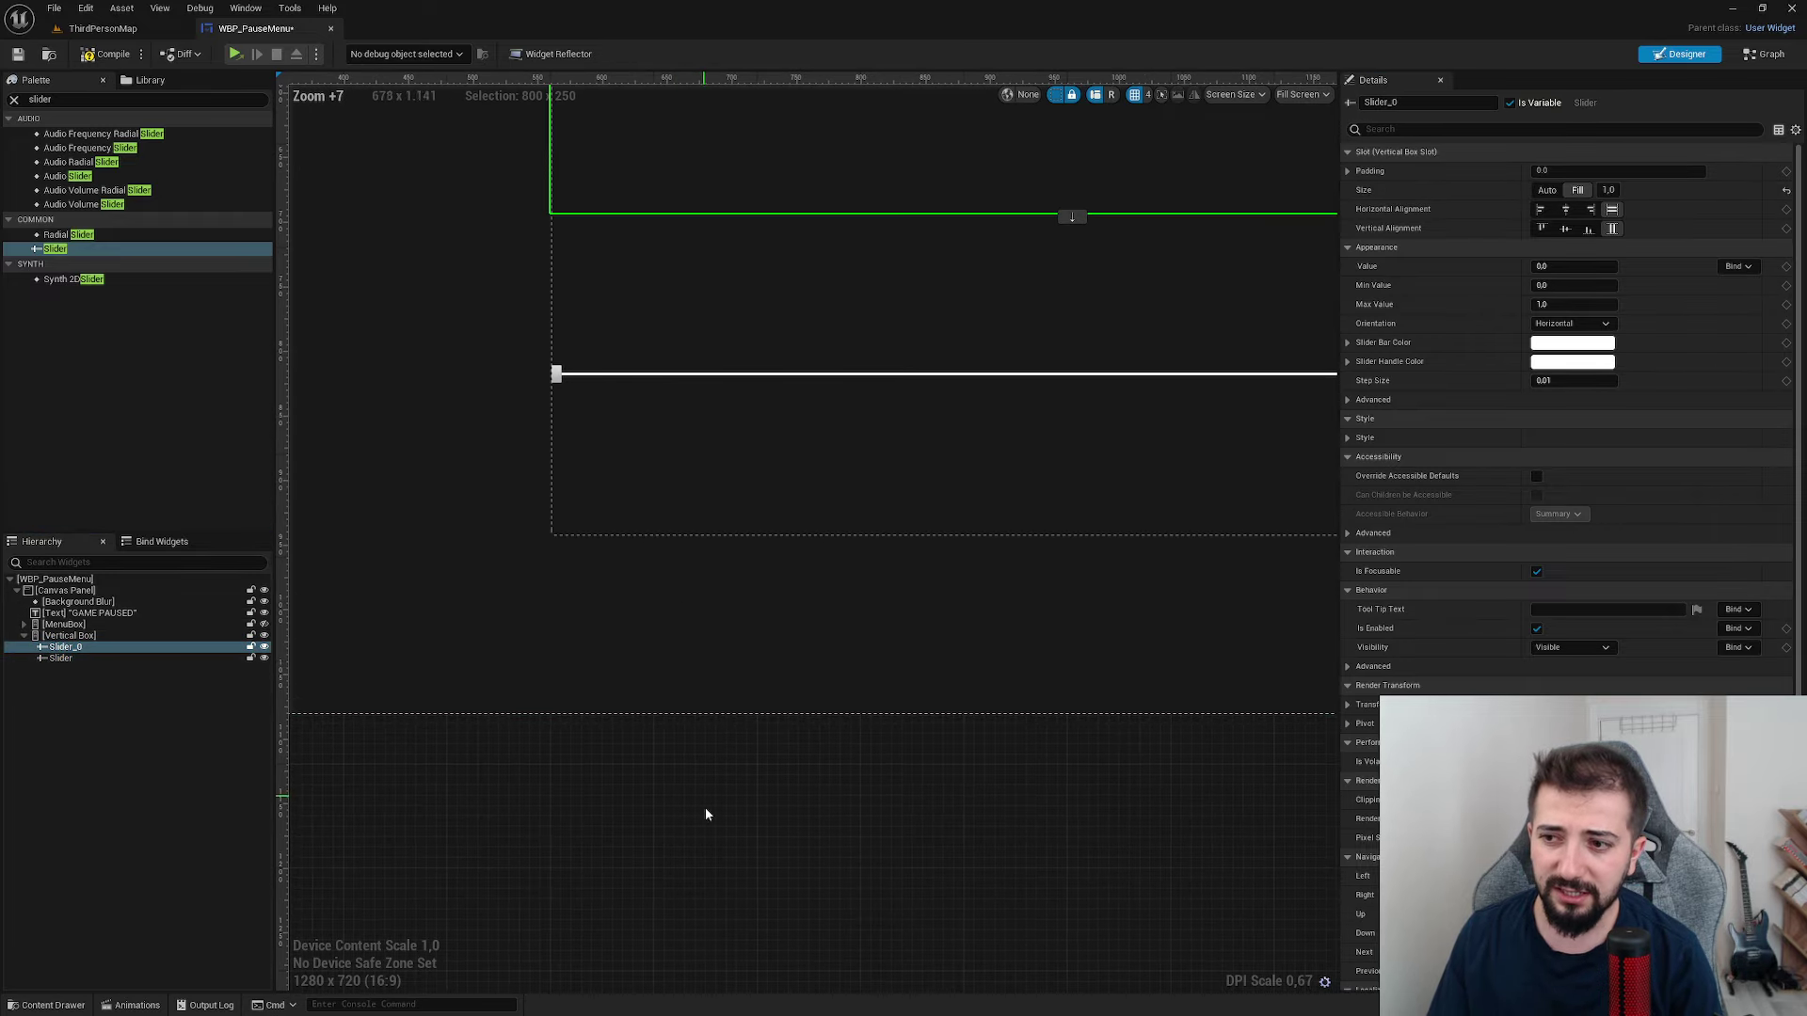
{"action": "left_click", "coordinate": [704, 807]}
{"action": "scroll", "coordinate": [762, 612], "scroll_direction": "down", "scroll_amount": 3}
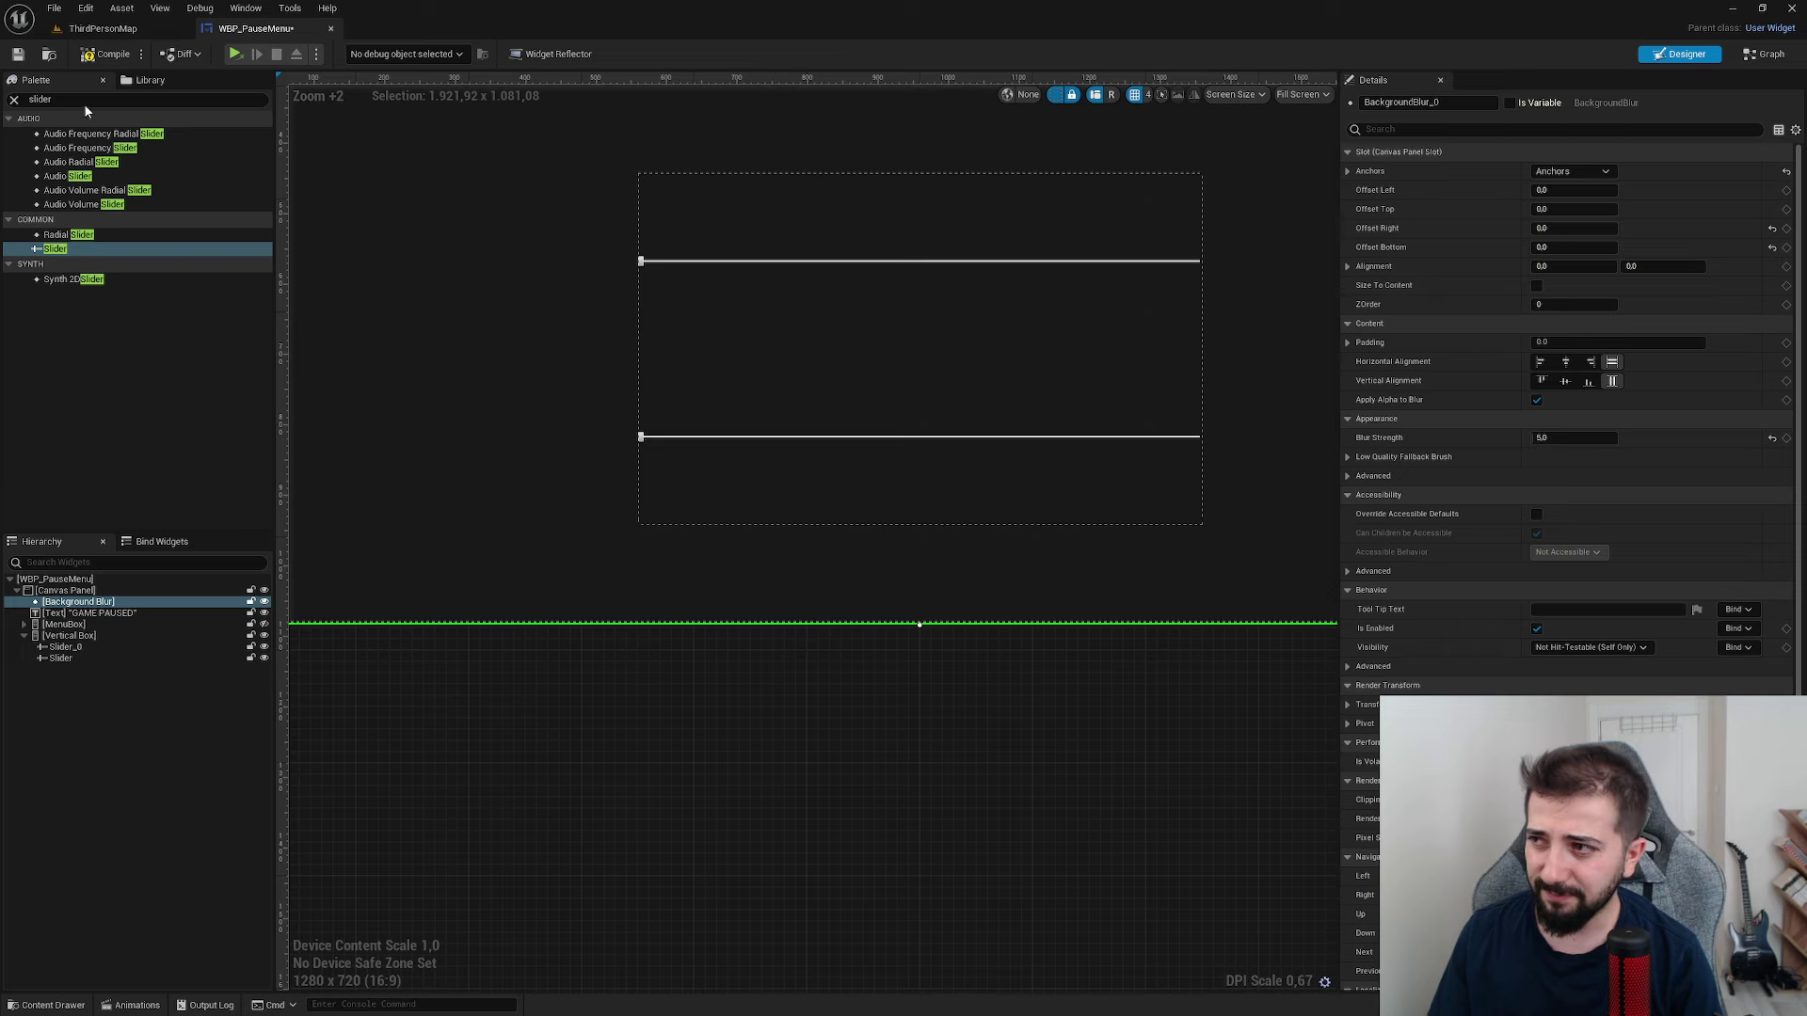
- Search 'button', drop Button_96 below the two sliders, and set its size to Fill
{"action": "left_click", "coordinate": [13, 99]}
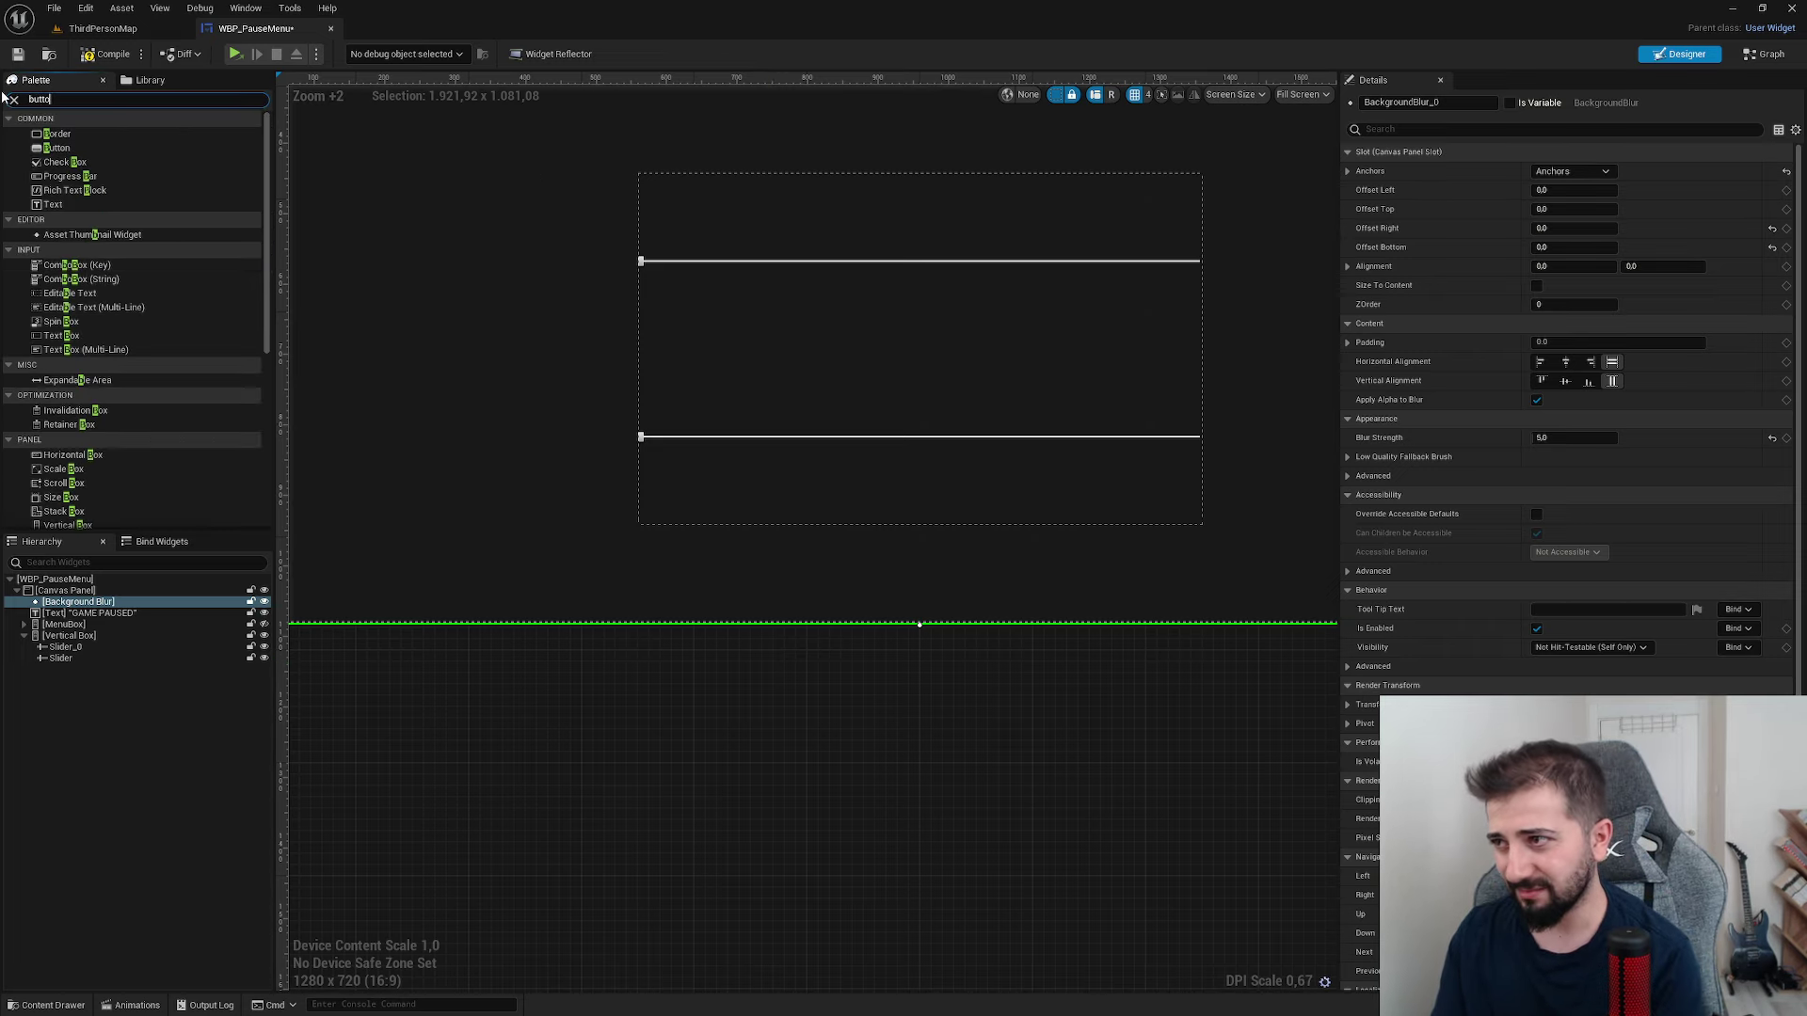
{"action": "type", "text": "button"}
{"action": "left_click_drag", "start_coordinate": [57, 133], "coordinate": [80, 670]}
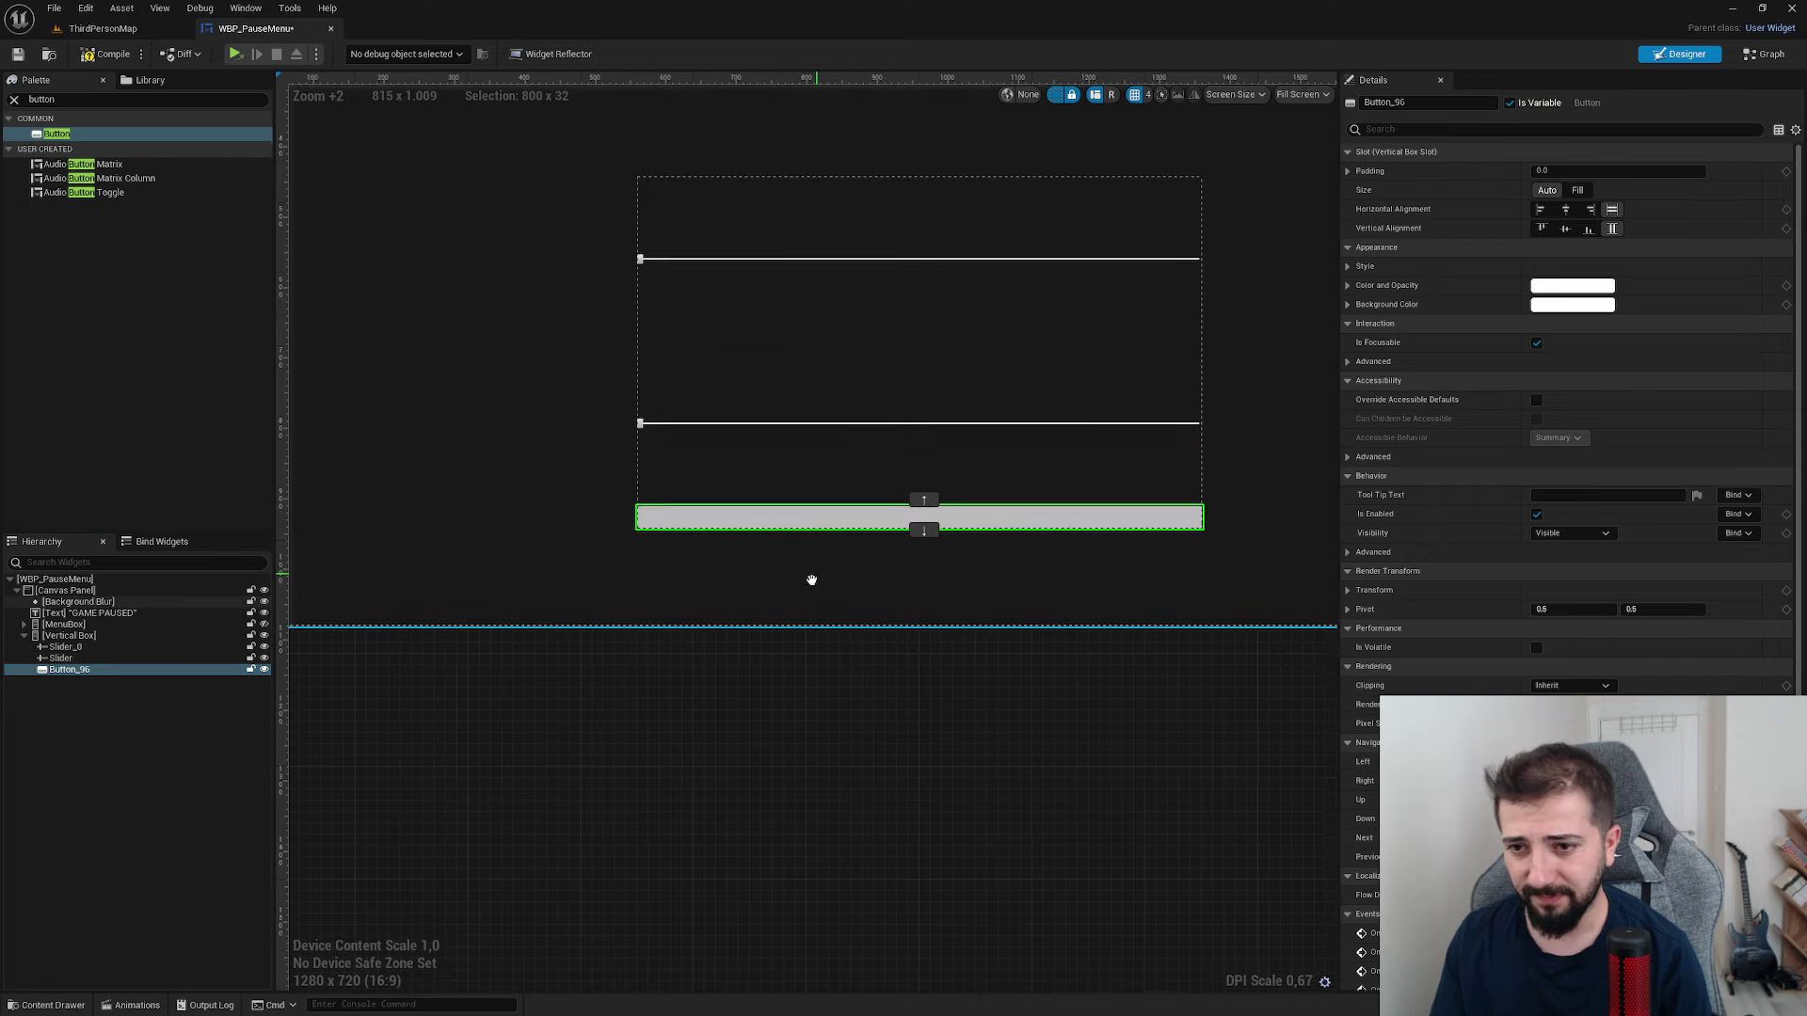
{"action": "right_click_drag", "start_coordinate": [787, 486], "coordinate": [685, 561]}
{"action": "left_click", "coordinate": [1577, 190]}
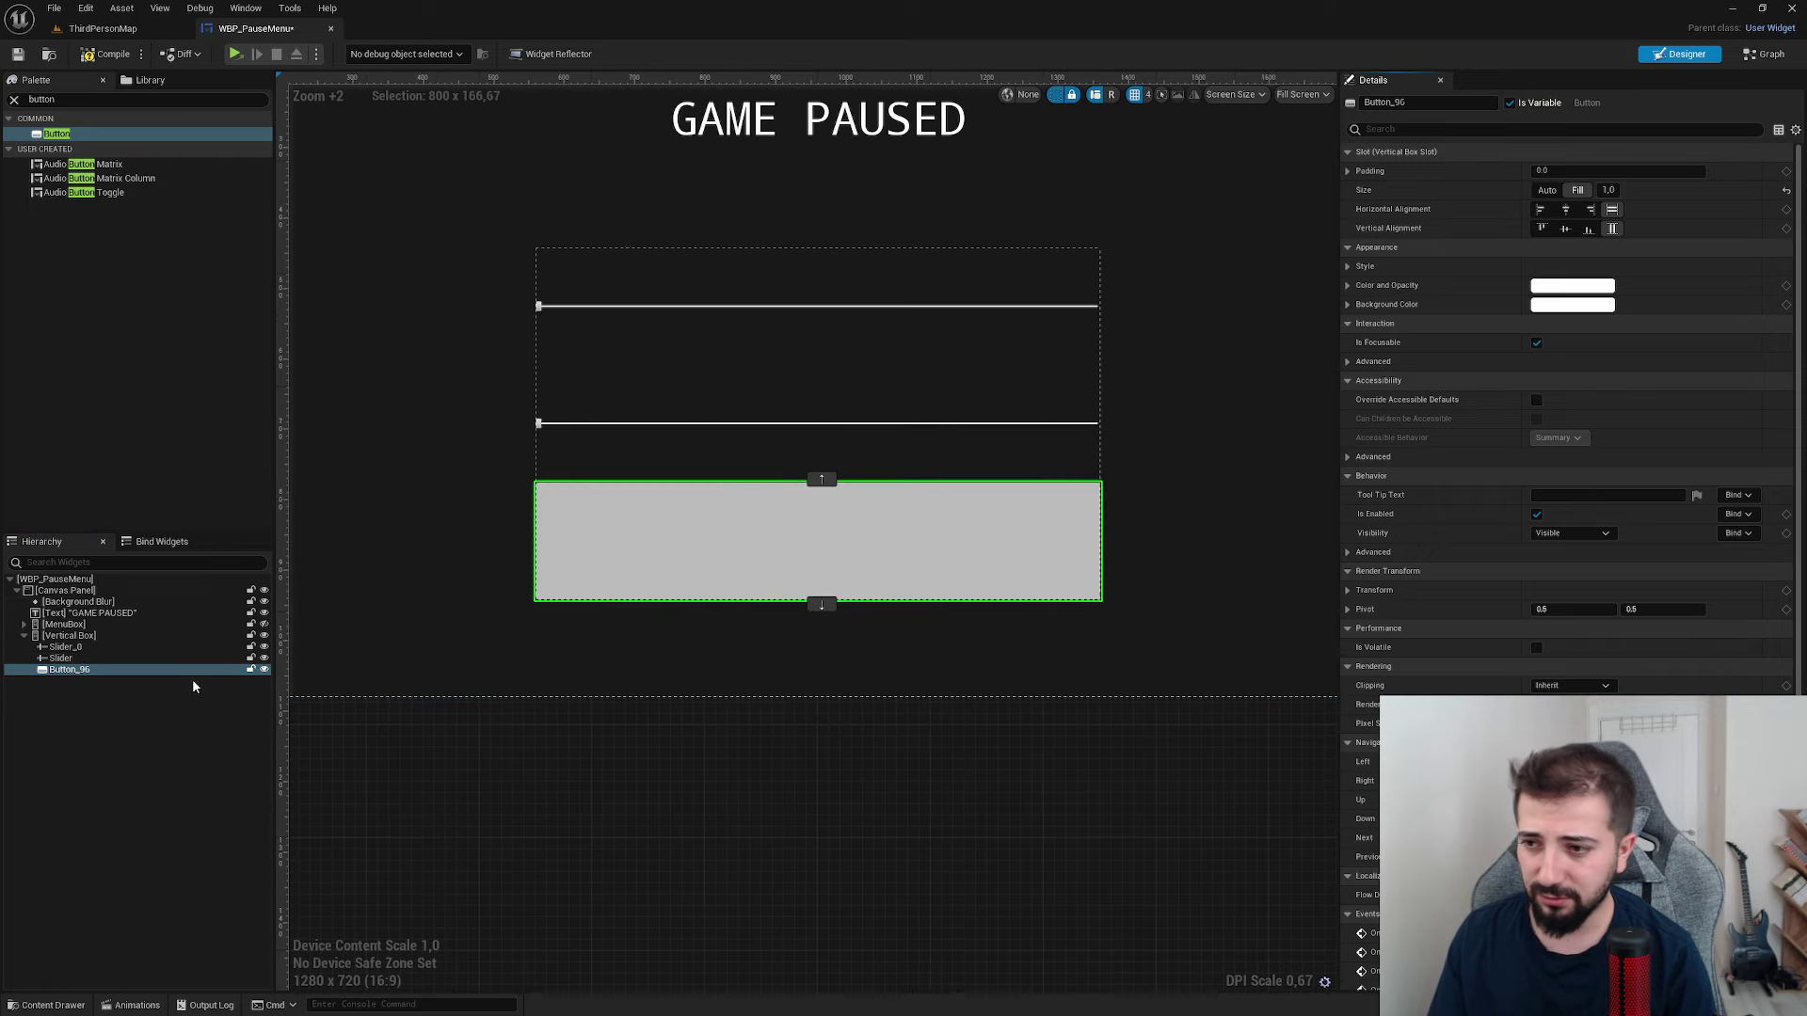
{"action": "left_click", "coordinate": [80, 649]}
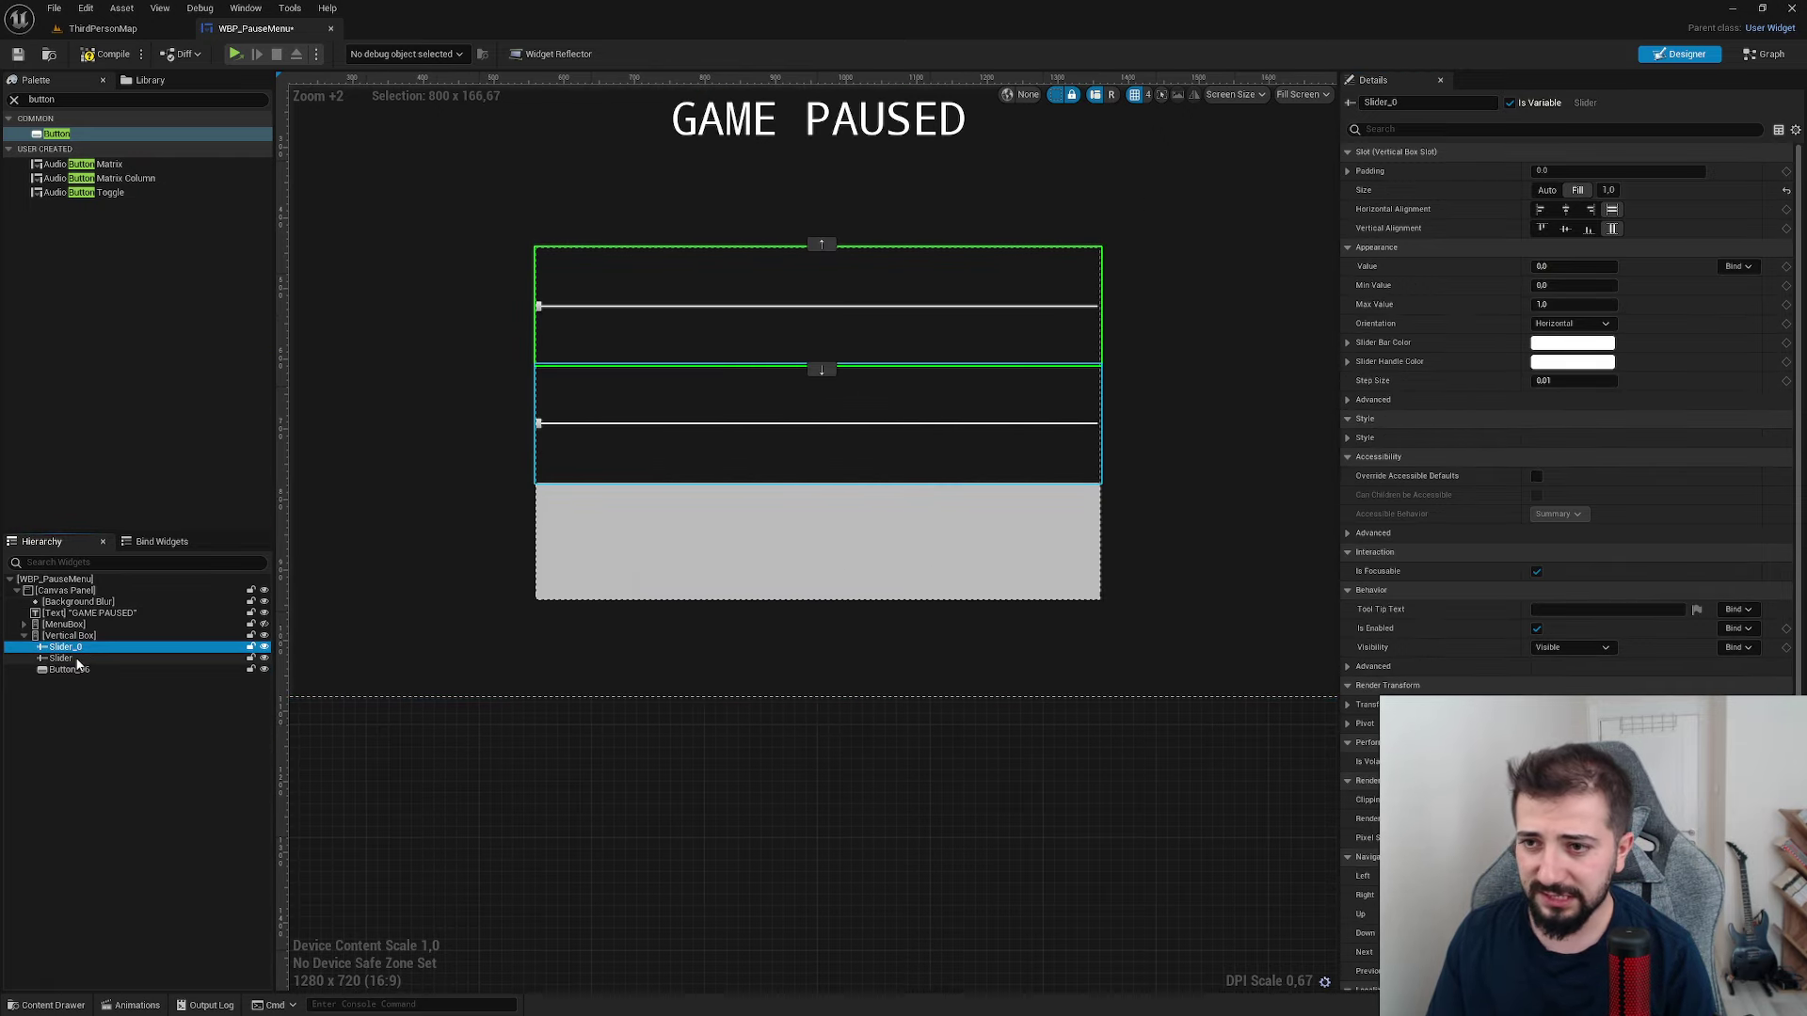
{"action": "left_click", "coordinate": [60, 657]}
{"action": "scroll", "coordinate": [690, 401], "scroll_direction": "up", "scroll_amount": 3}
{"action": "scroll", "coordinate": [493, 414], "scroll_direction": "up", "scroll_amount": 3}
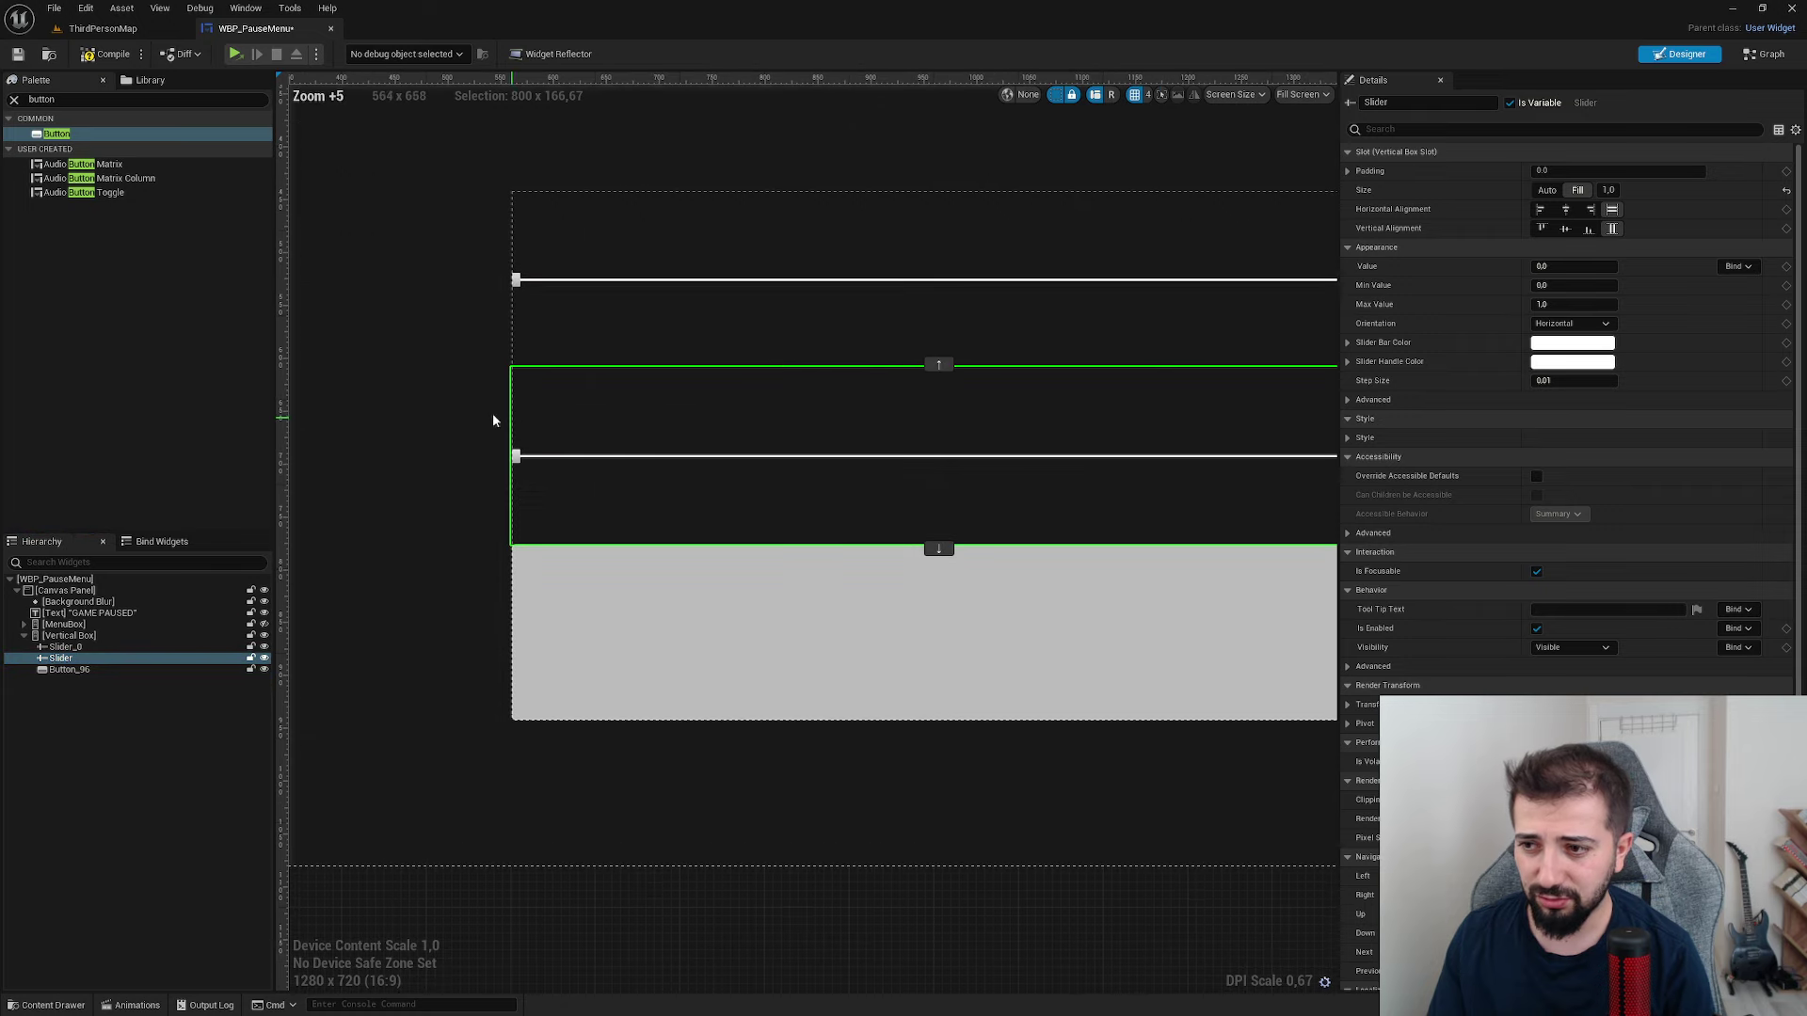
{"action": "scroll", "coordinate": [559, 482], "scroll_direction": "up", "scroll_amount": 3}
{"action": "scroll", "coordinate": [1537, 671], "scroll_direction": "down", "scroll_amount": 3}
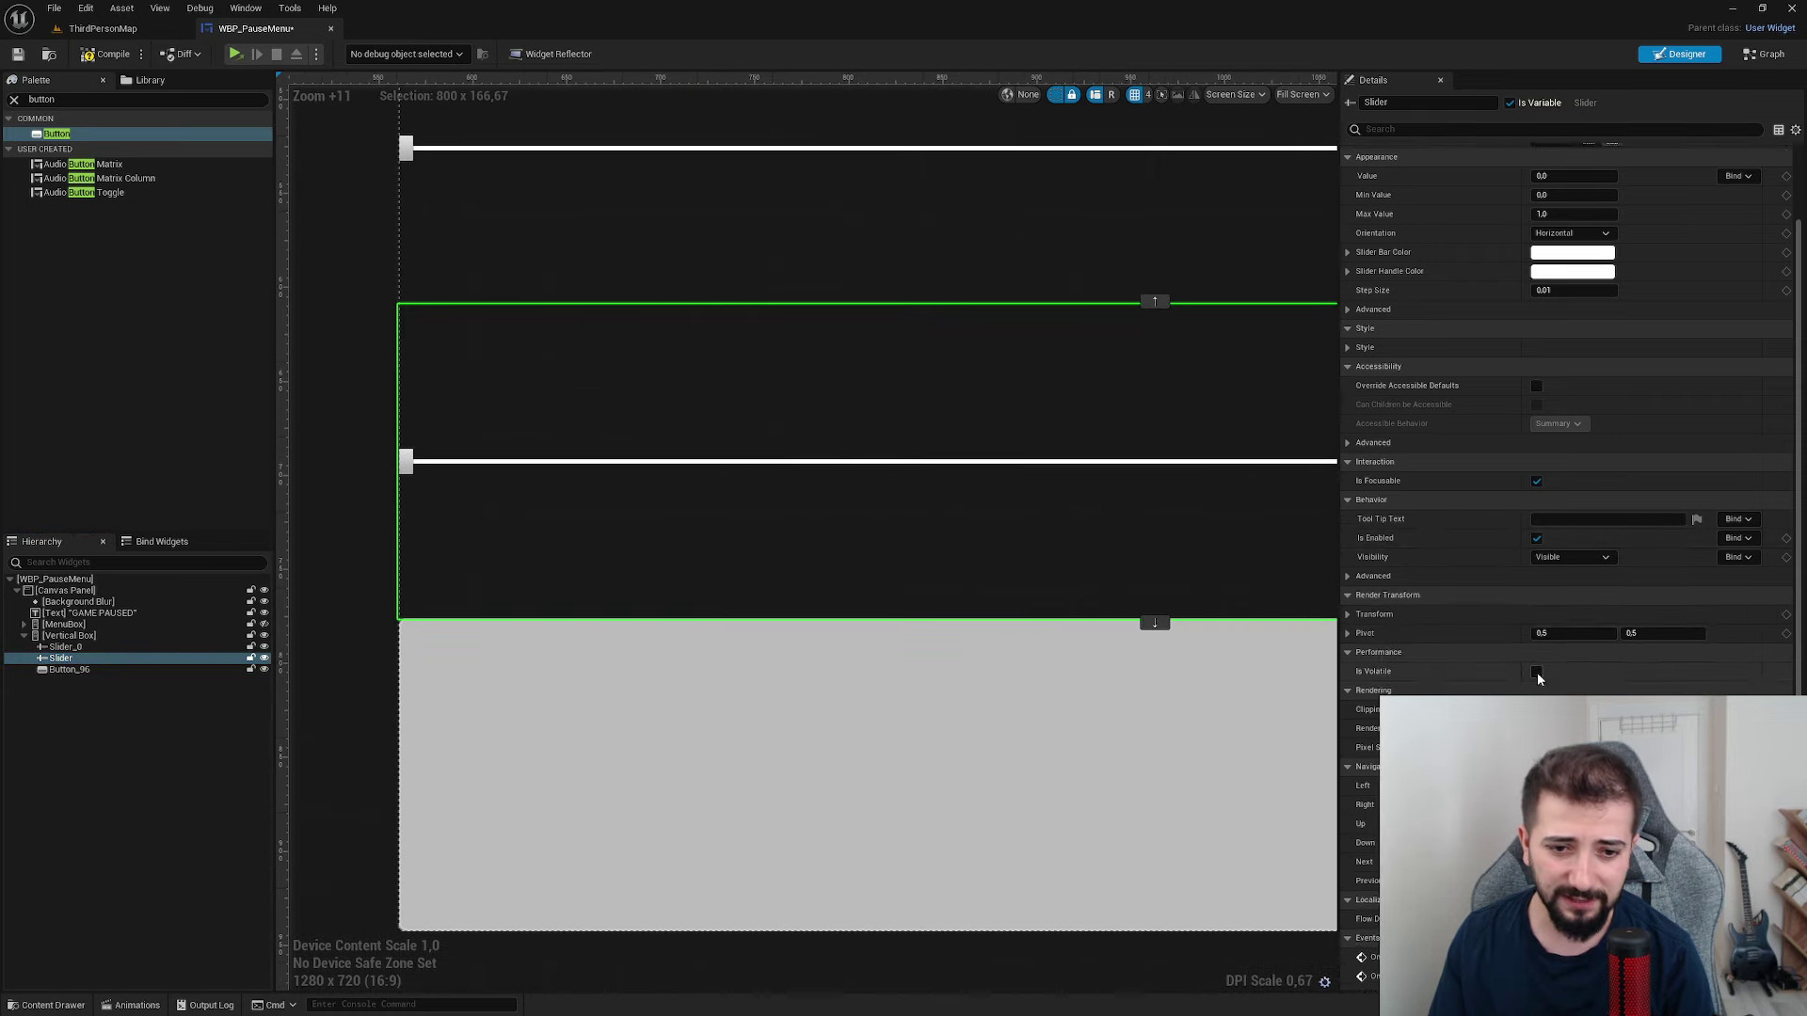
{"action": "scroll", "coordinate": [1538, 672], "scroll_direction": "down", "scroll_amount": 2}
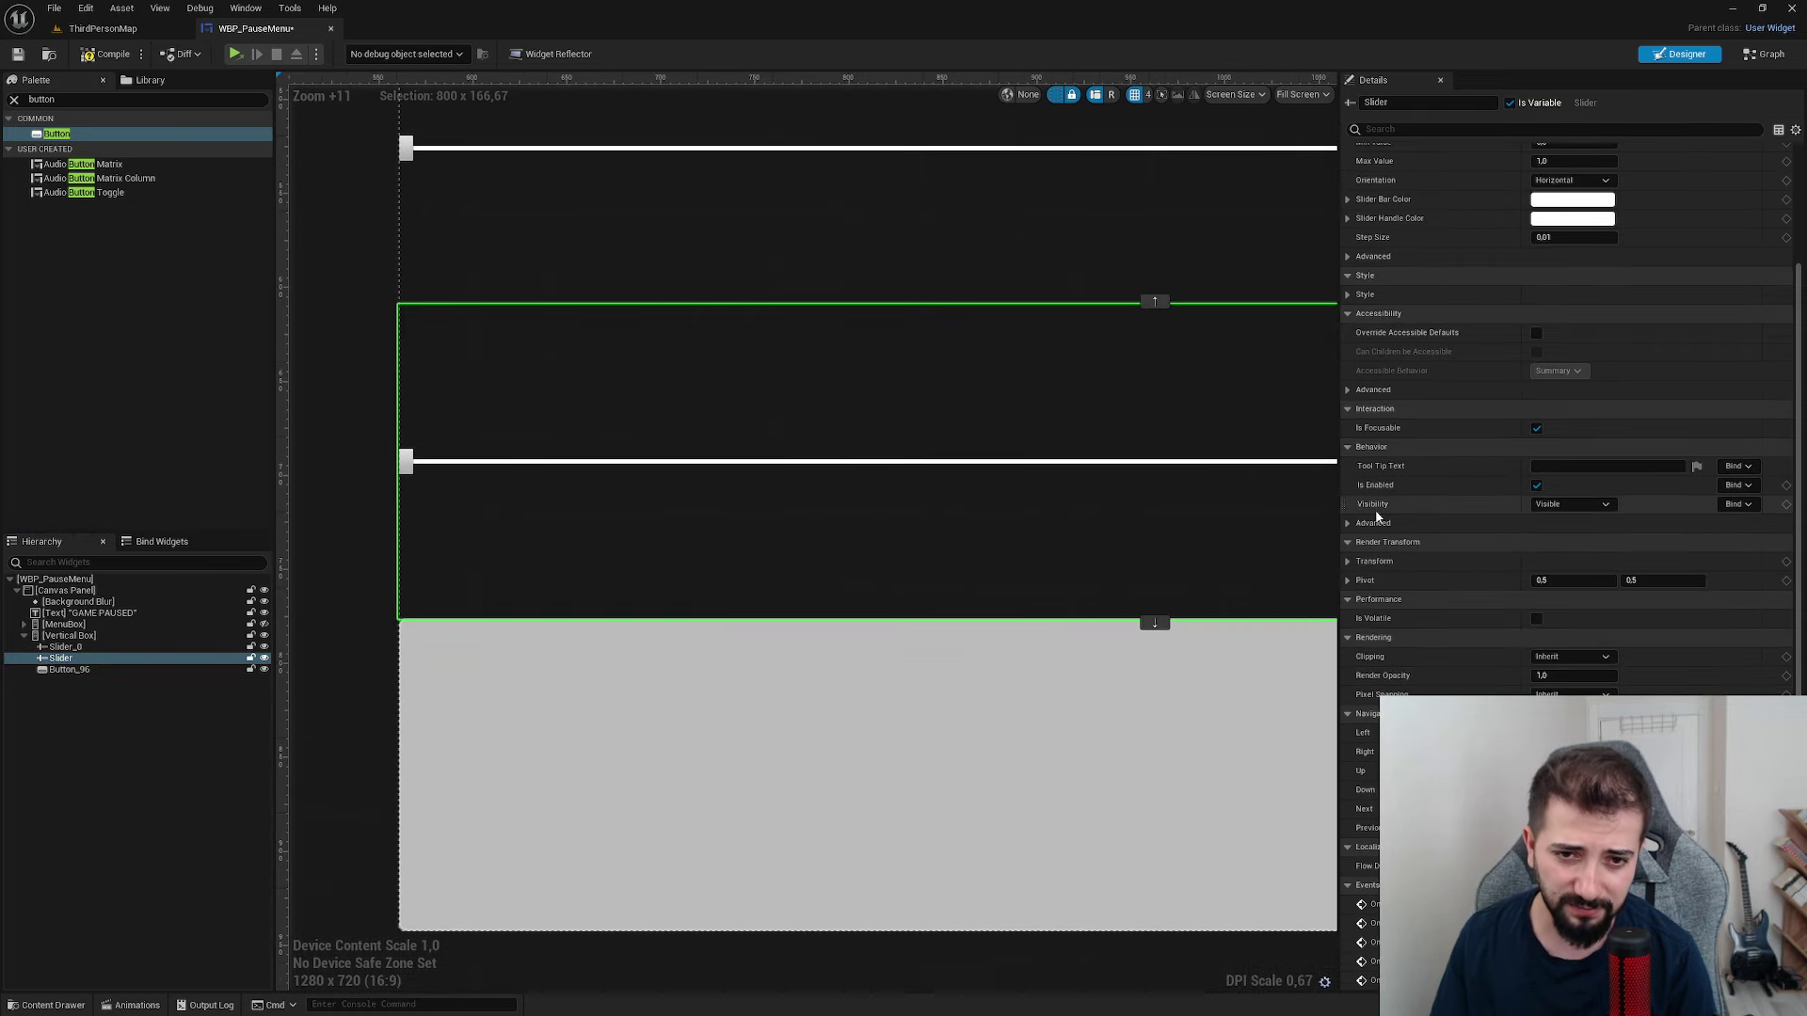
- Set the bar thickness of both sliders to 20
{"action": "left_click", "coordinate": [1347, 295]}
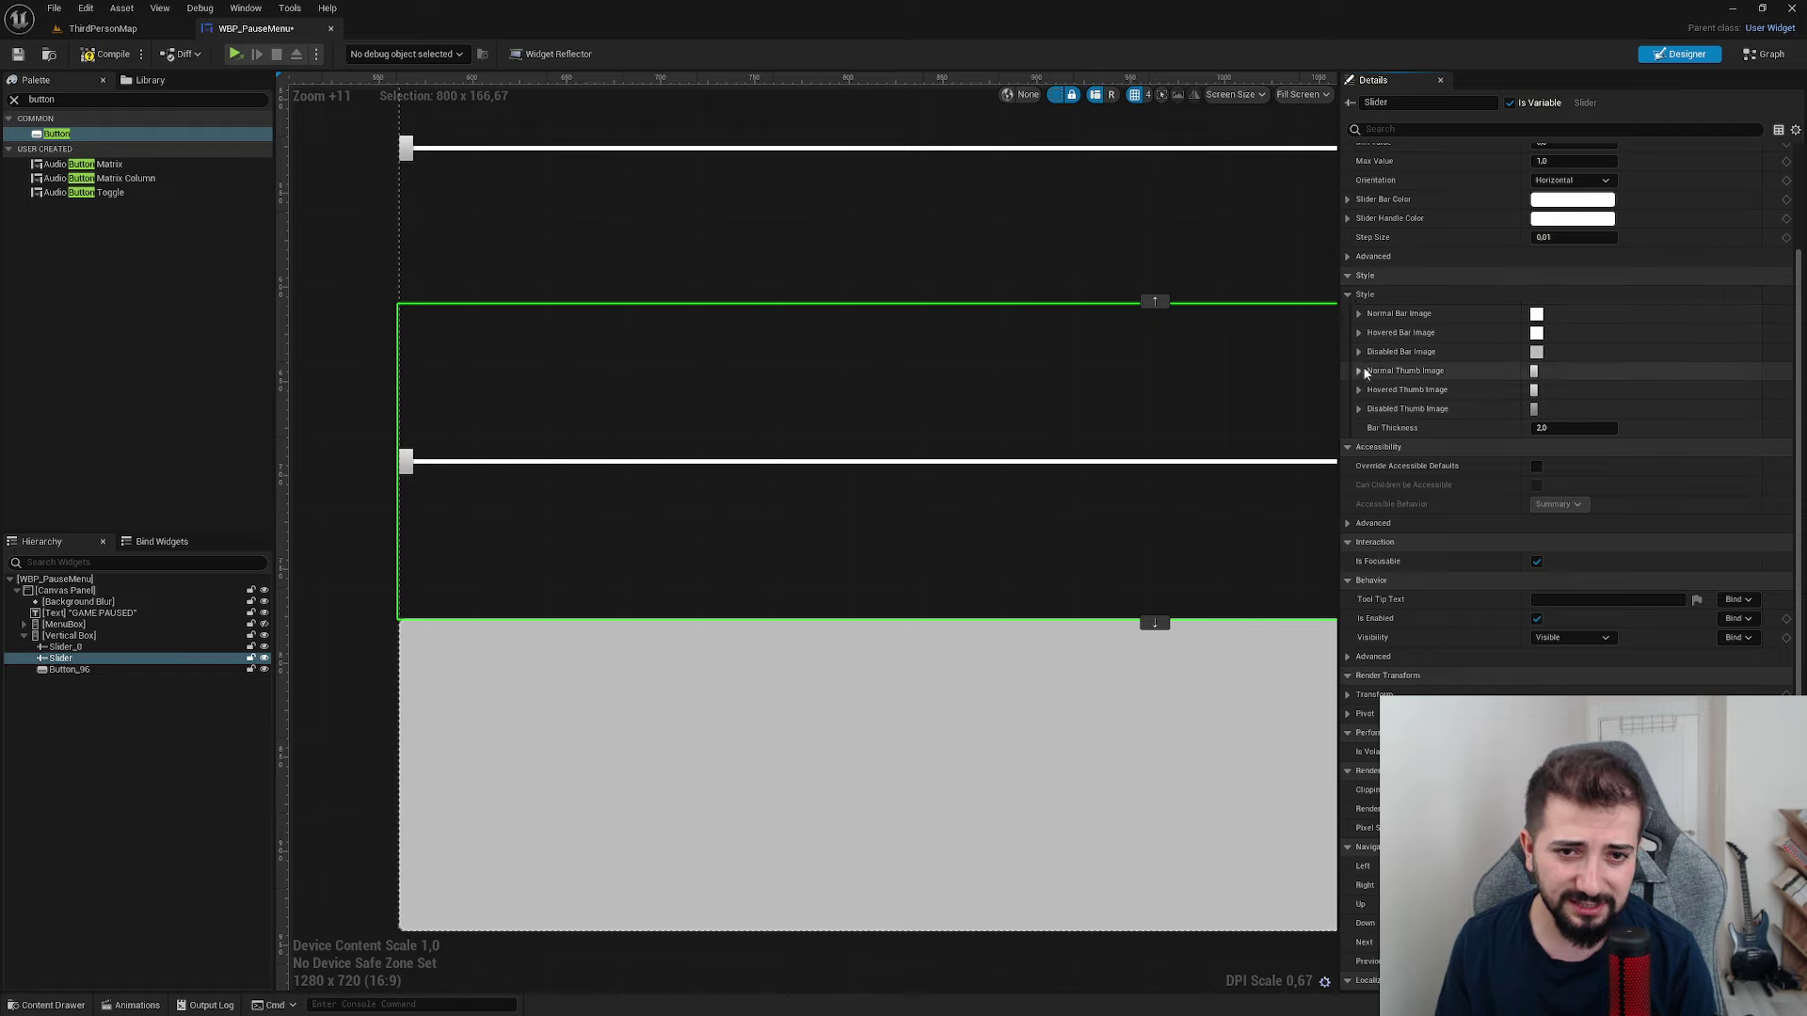
{"action": "left_click_drag", "start_coordinate": [1550, 428], "coordinate": [1552, 429]}
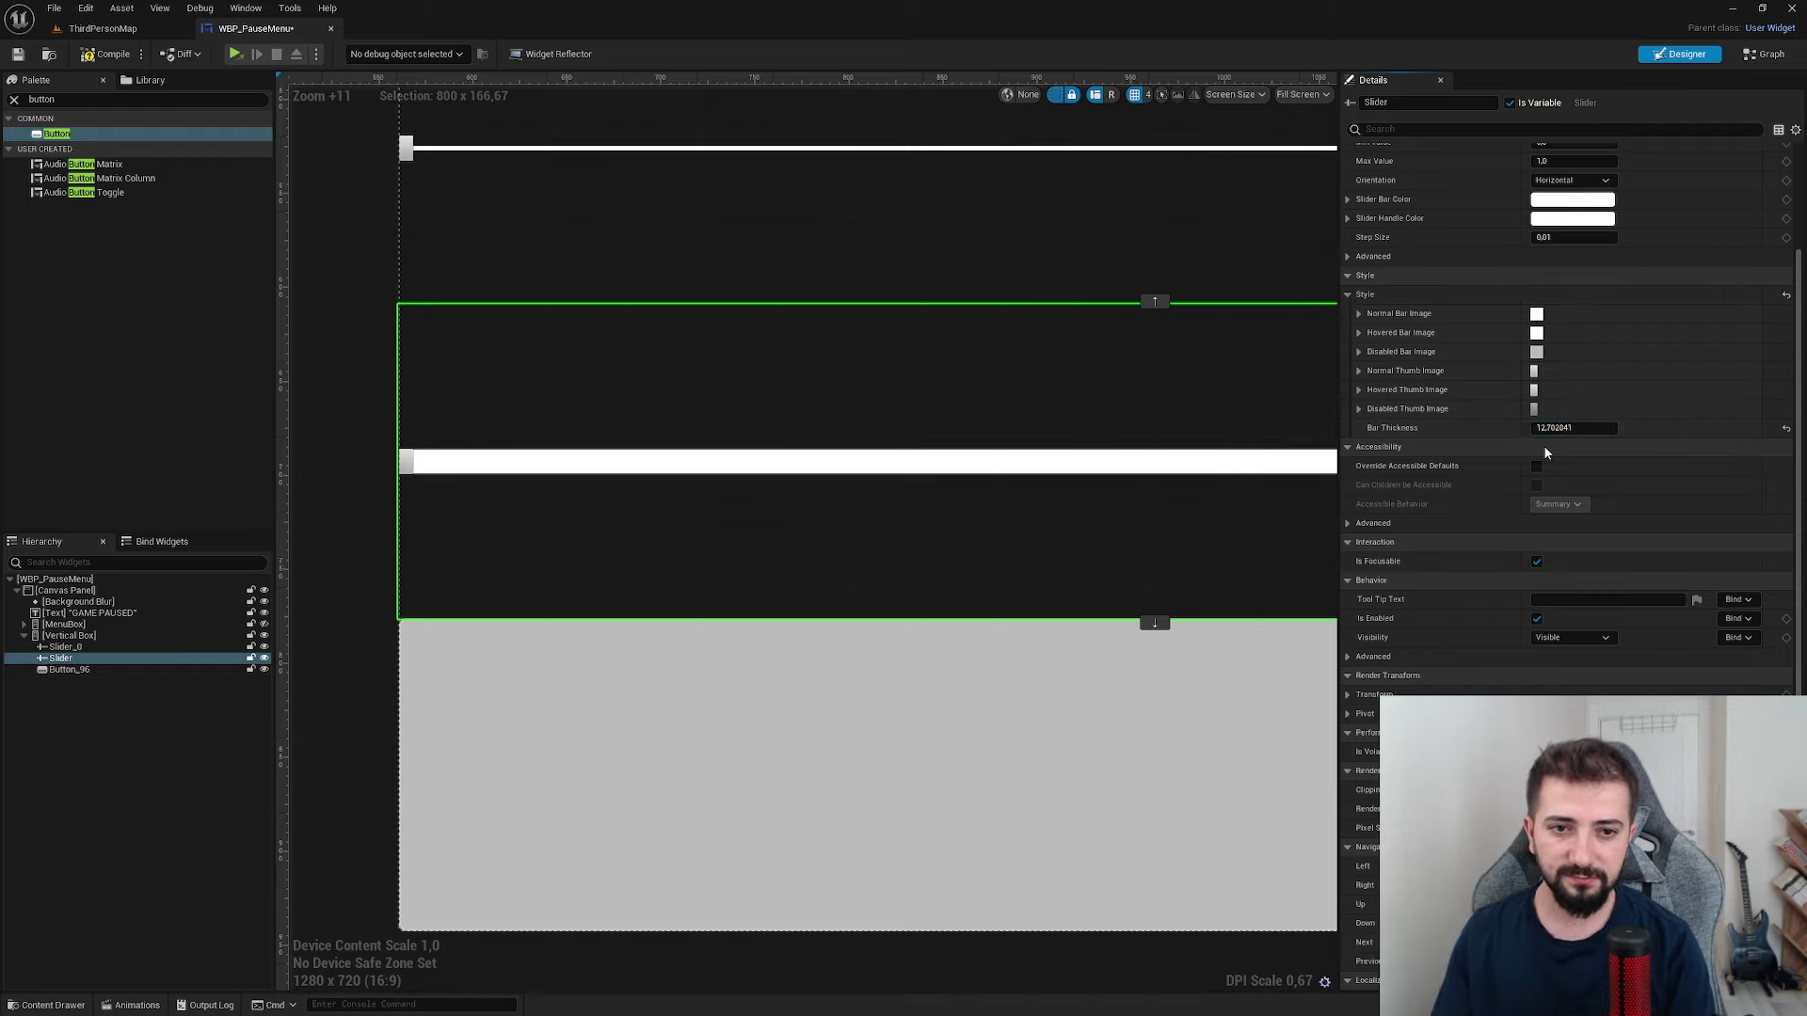
{"action": "left_click", "coordinate": [1562, 429]}
{"action": "type", "text": "20"}
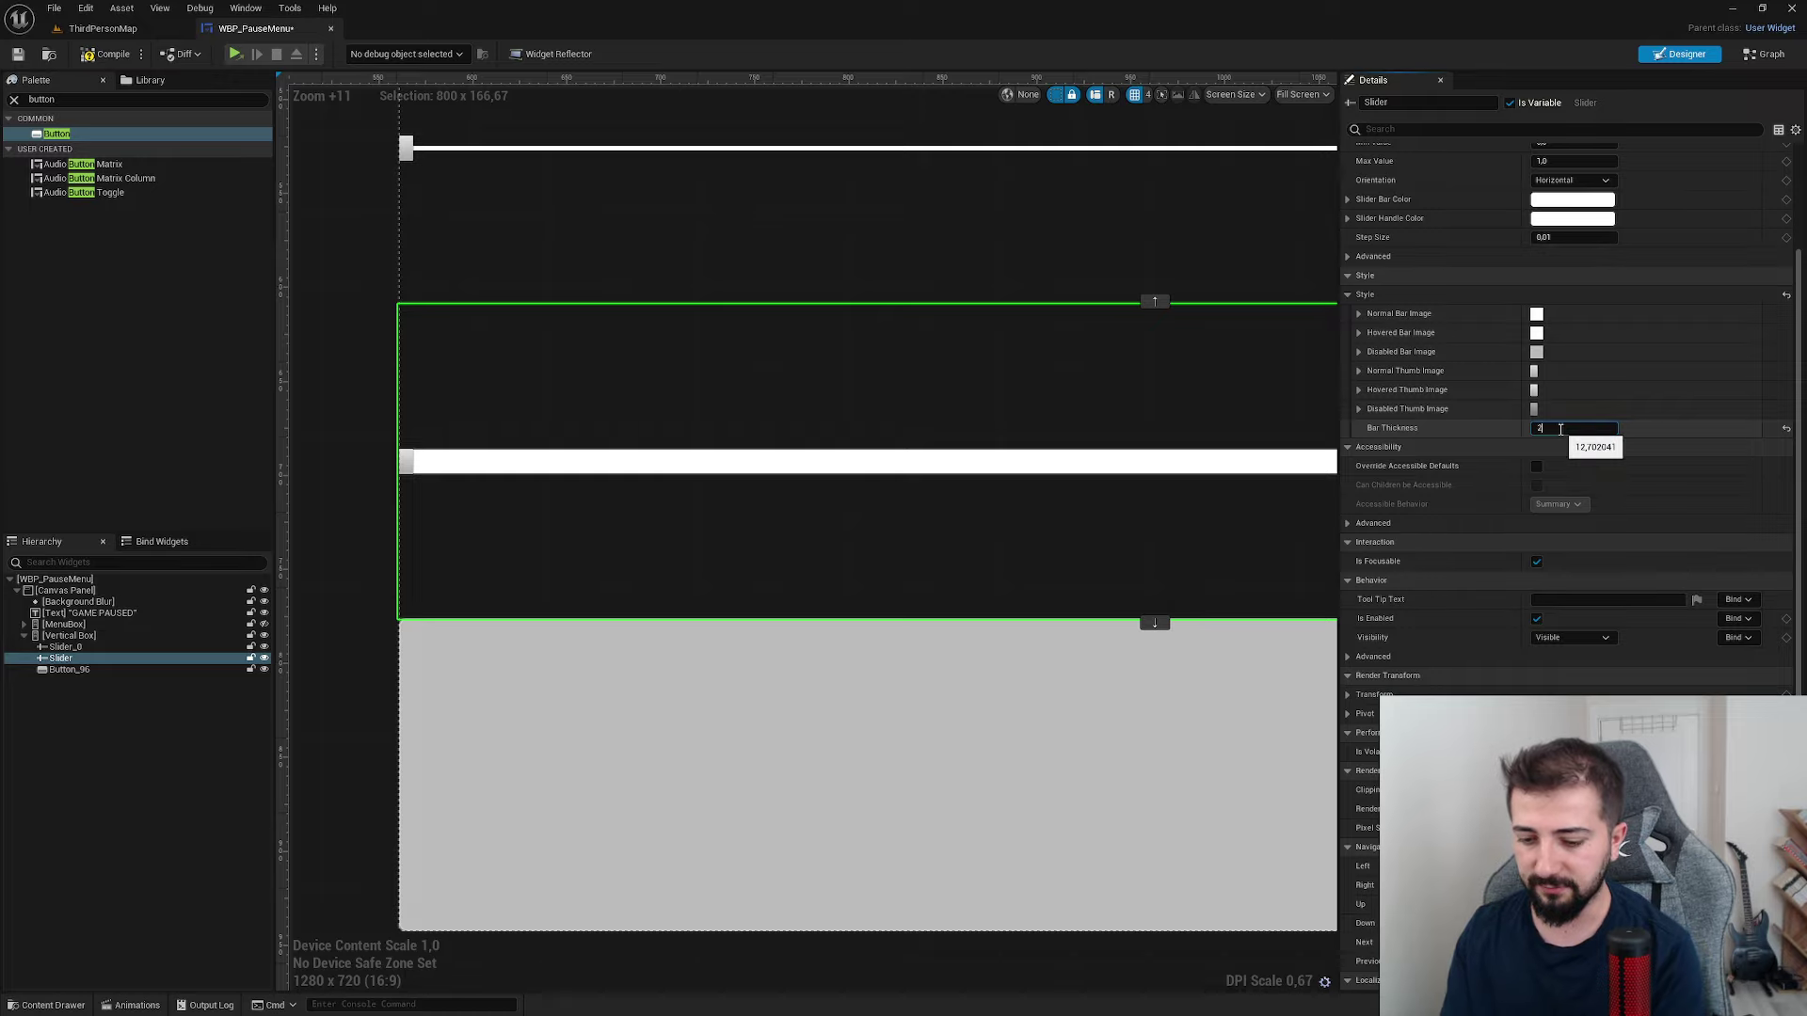
{"action": "key", "text": "Return"}
{"action": "scroll", "coordinate": [759, 391], "scroll_direction": "down", "scroll_amount": 5}
{"action": "left_click", "coordinate": [758, 339]}
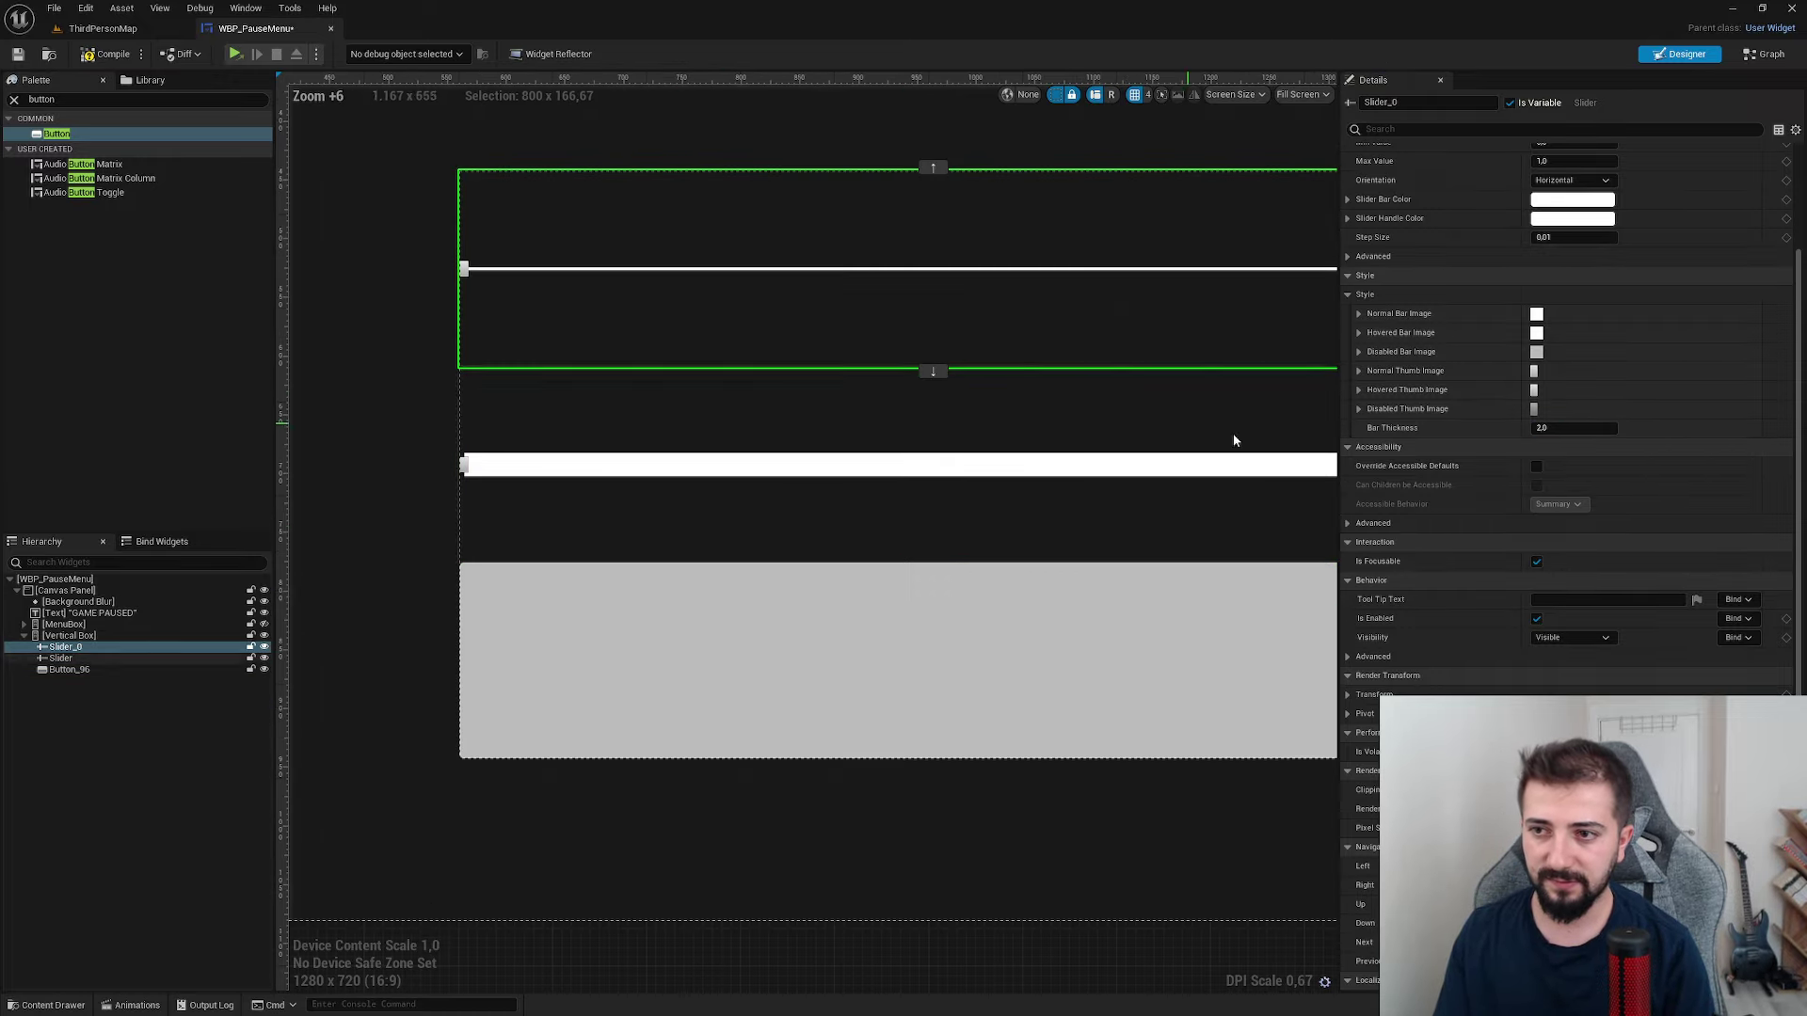
{"action": "left_click", "coordinate": [1564, 428]}
{"action": "type", "text": "20"}
{"action": "key", "text": "Return"}
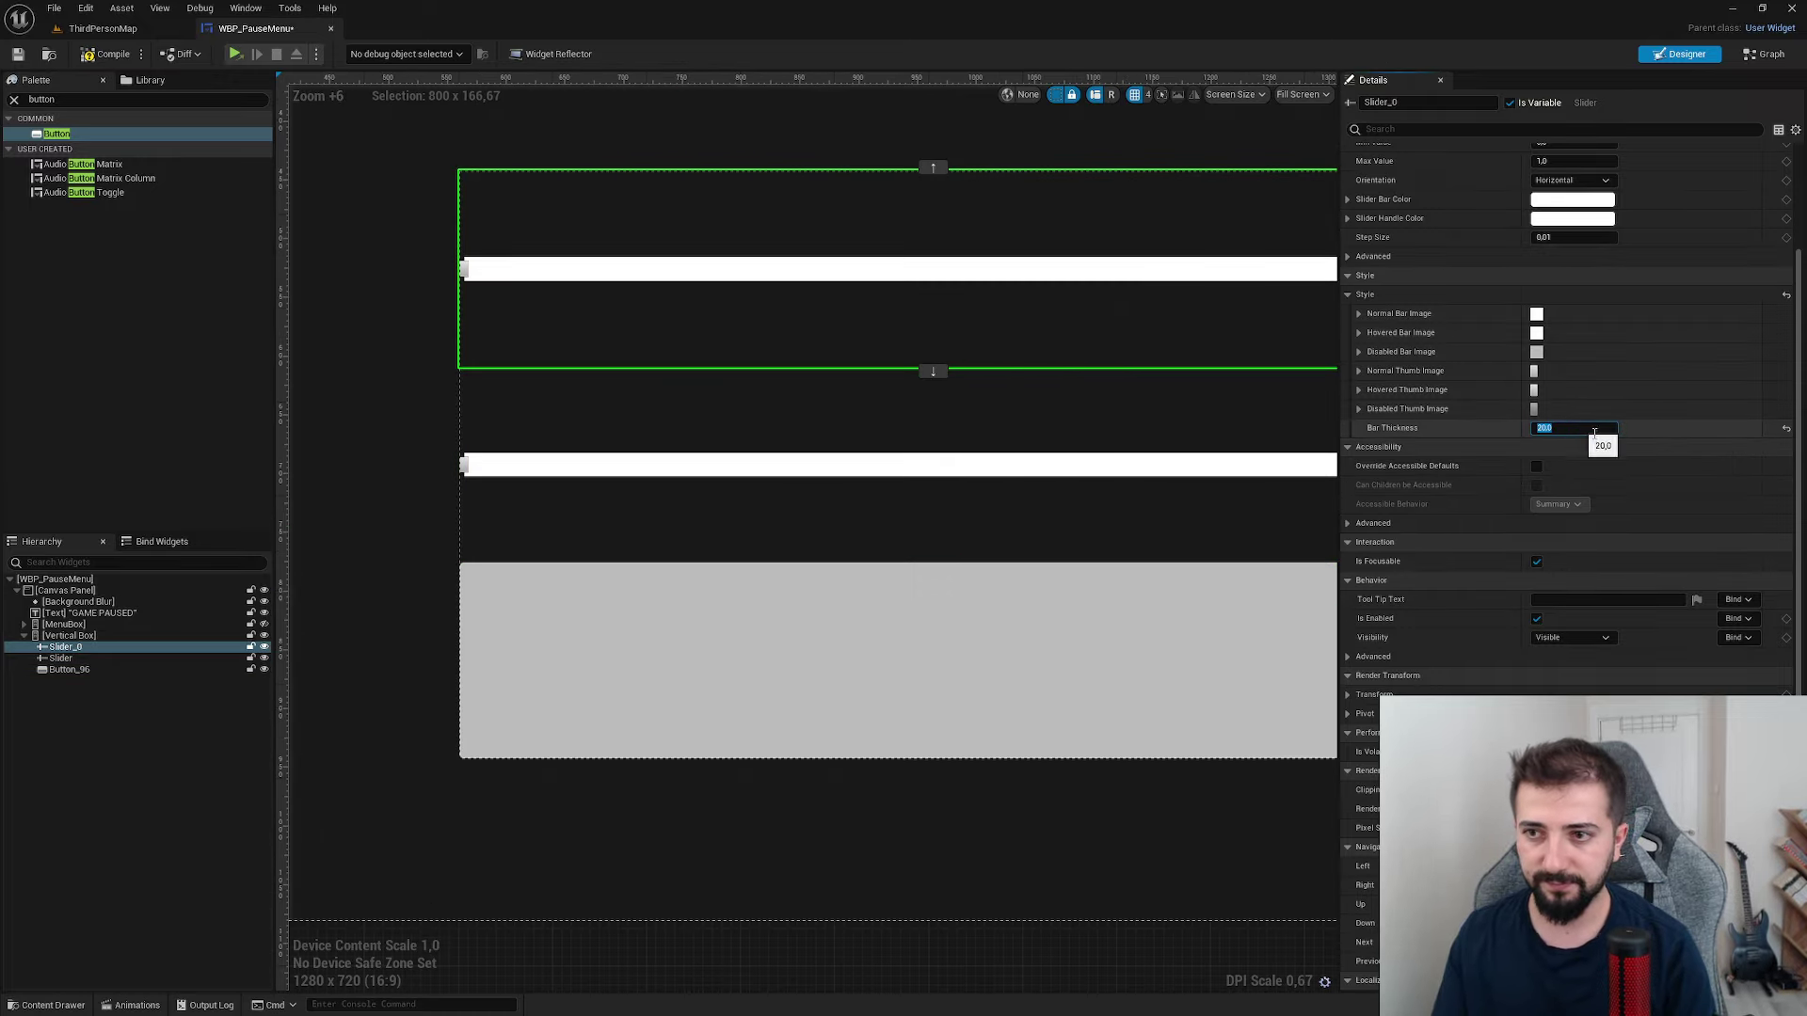
{"action": "mouse_move", "coordinate": [563, 310]}
{"action": "right_mouse_down"}
{"action": "mouse_move", "coordinate": [474, 324]}
{"action": "mouse_move", "coordinate": [531, 373]}
{"action": "right_mouse_up"}
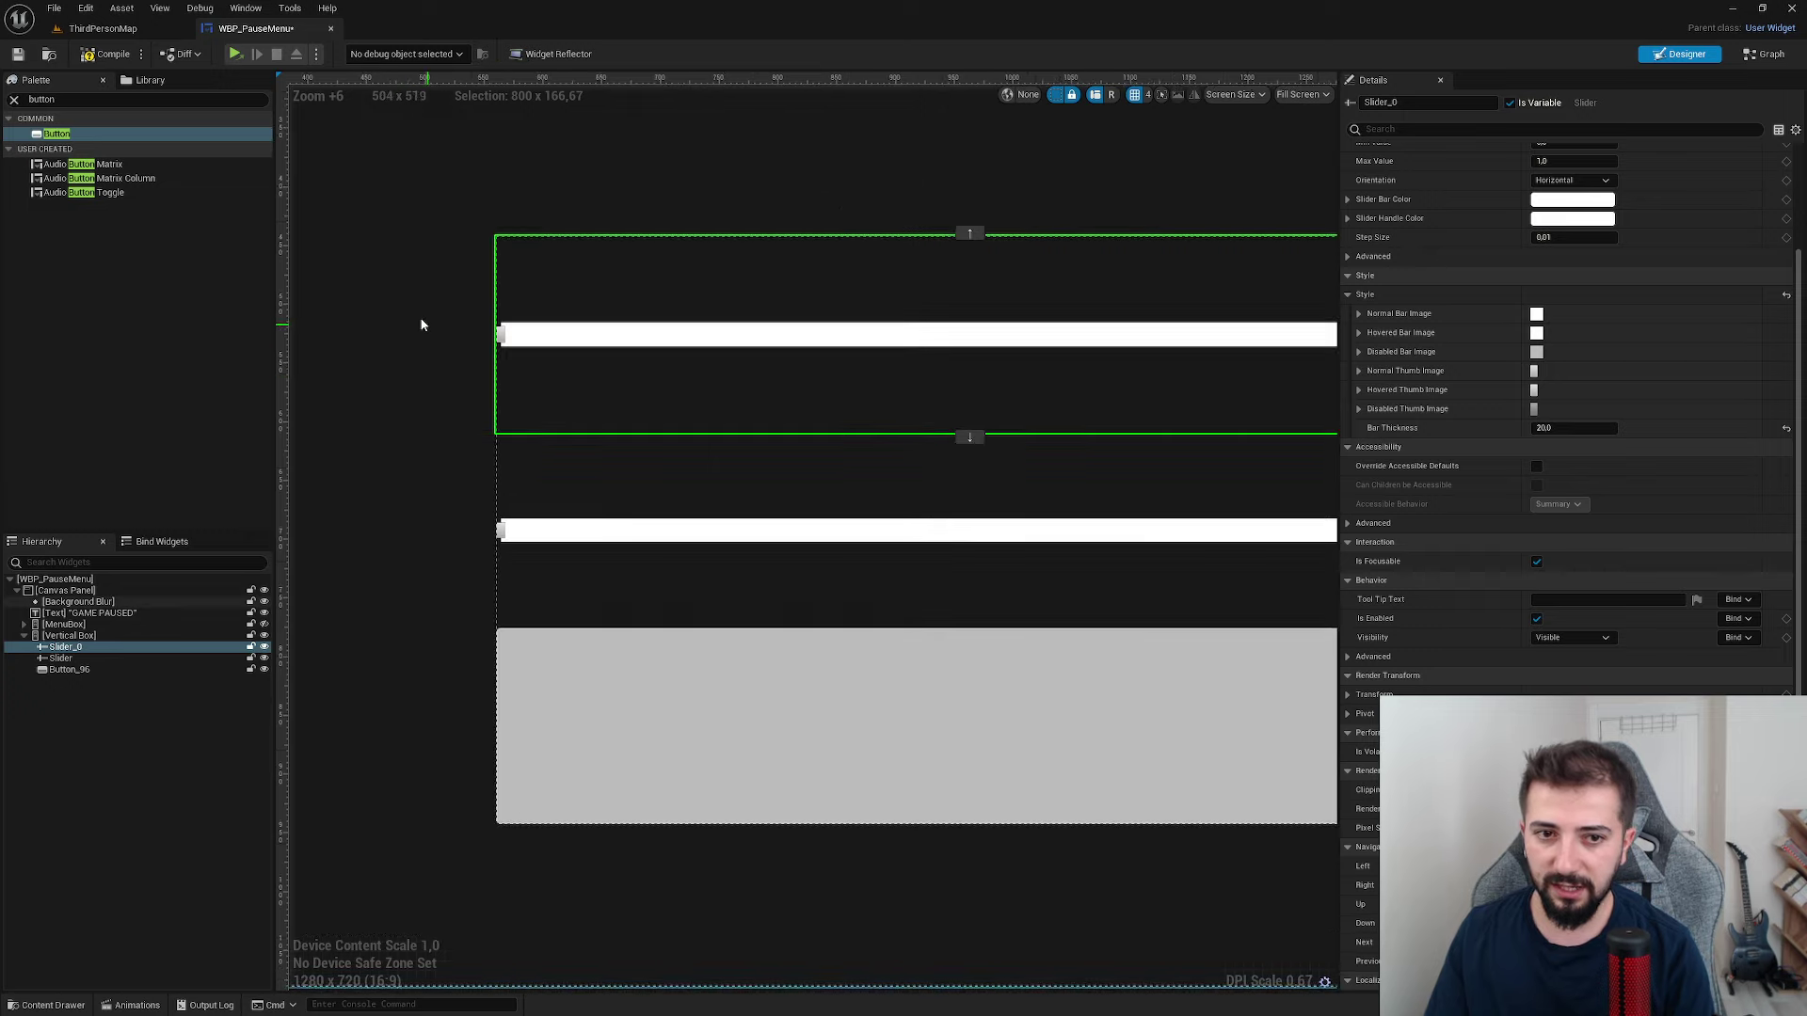
- Reset the first slider's normal and hovered bar image sizes to 0, 0
{"action": "scroll", "coordinate": [502, 305], "scroll_direction": "up", "scroll_amount": 5}
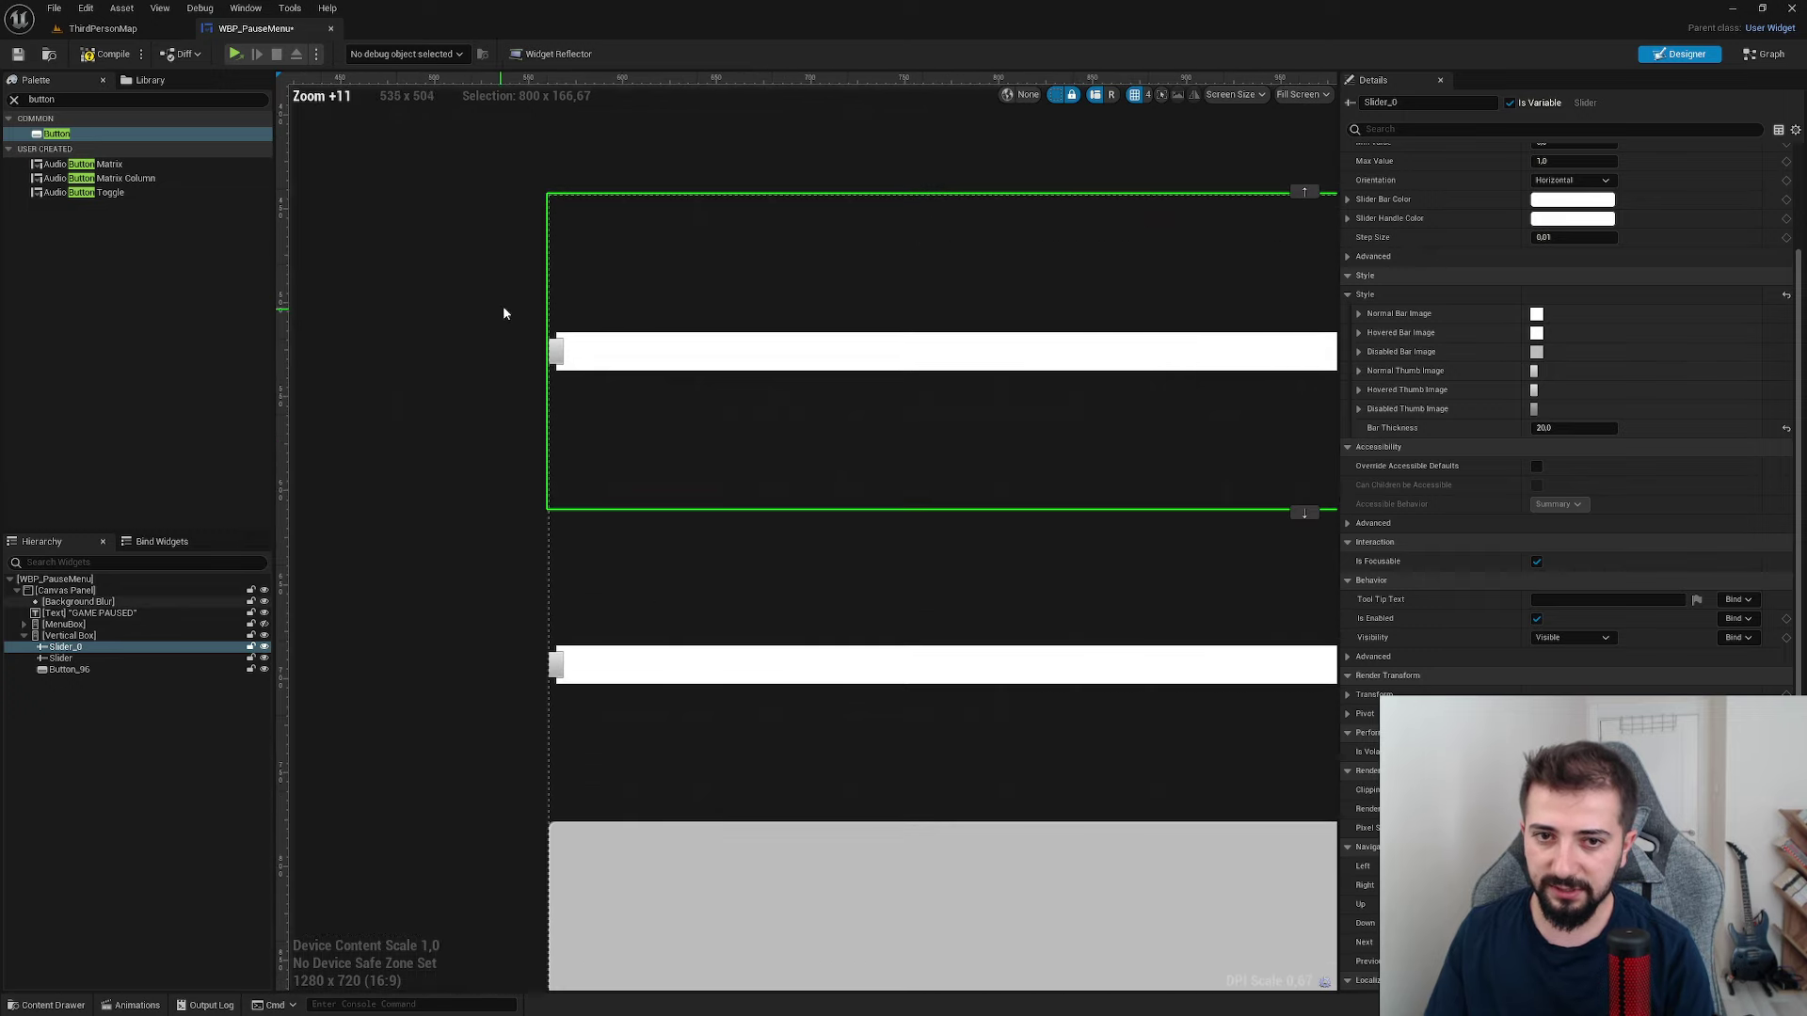
{"action": "left_click", "coordinate": [1361, 332]}
{"action": "left_click", "coordinate": [1361, 314]}
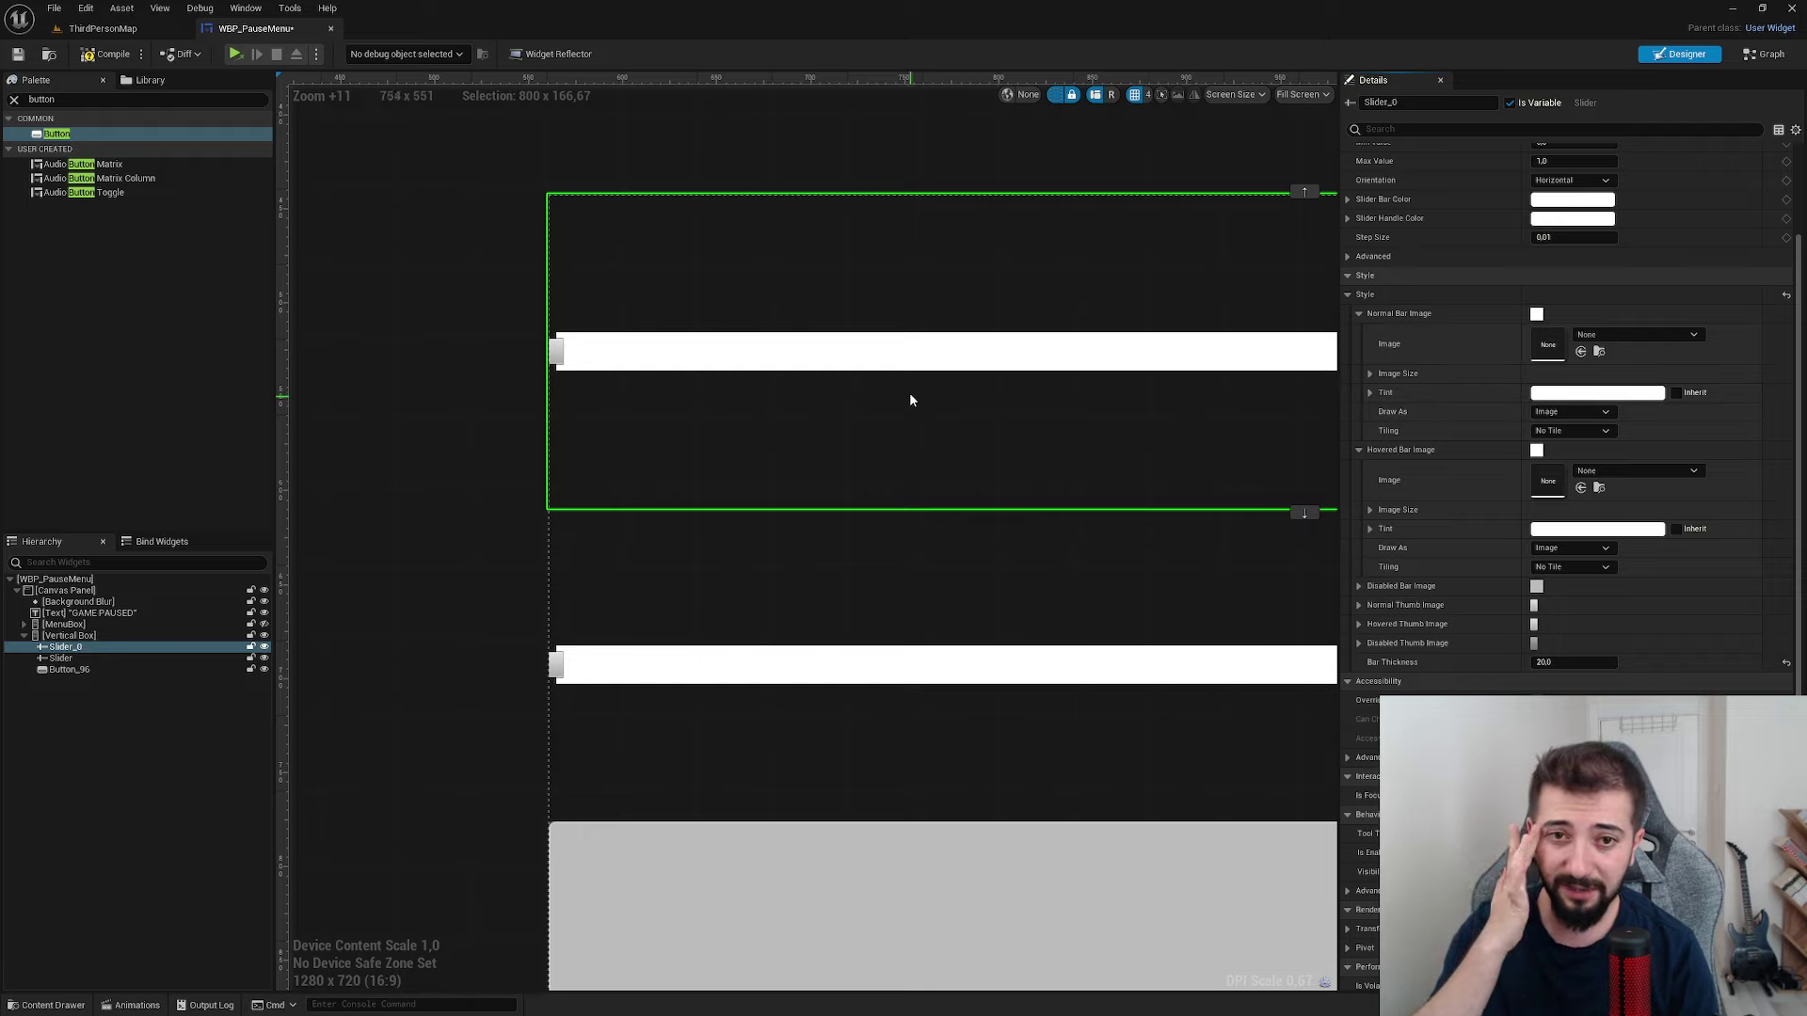
{"action": "left_click", "coordinate": [1370, 373]}
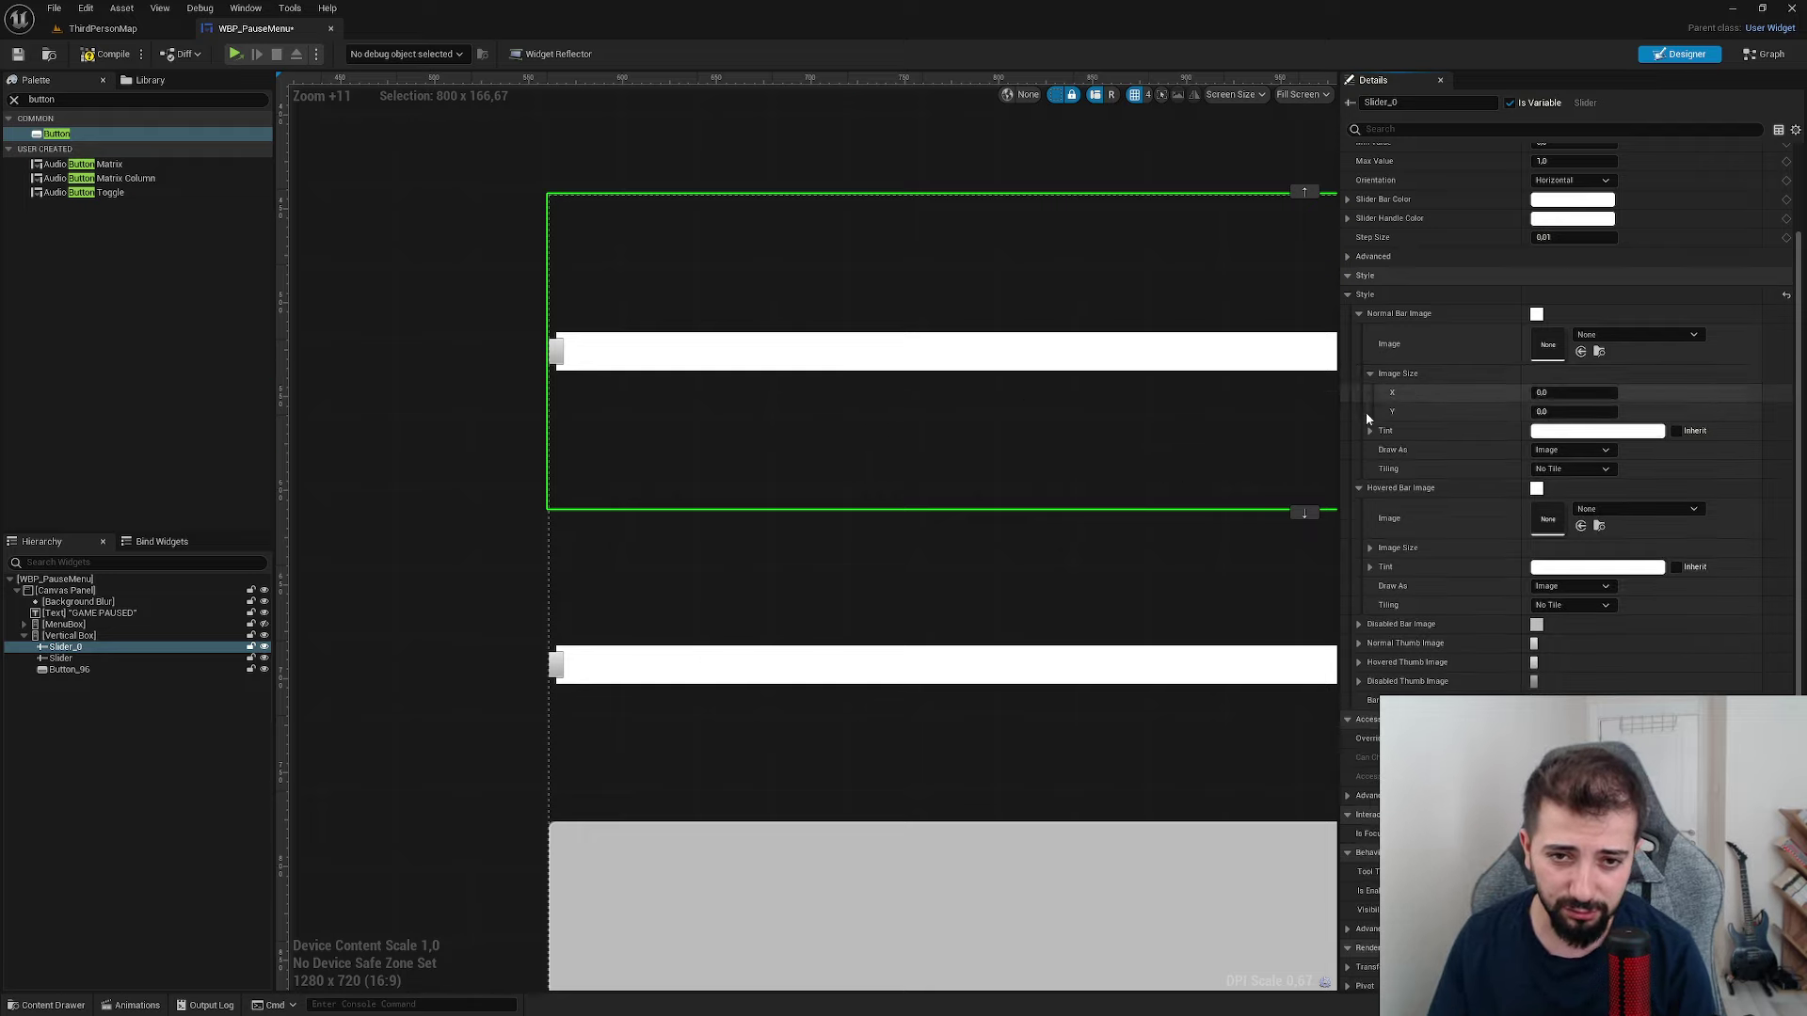
{"action": "left_click", "coordinate": [1370, 548]}
{"action": "left_click", "coordinate": [1563, 394]}
{"action": "type", "text": "45"}
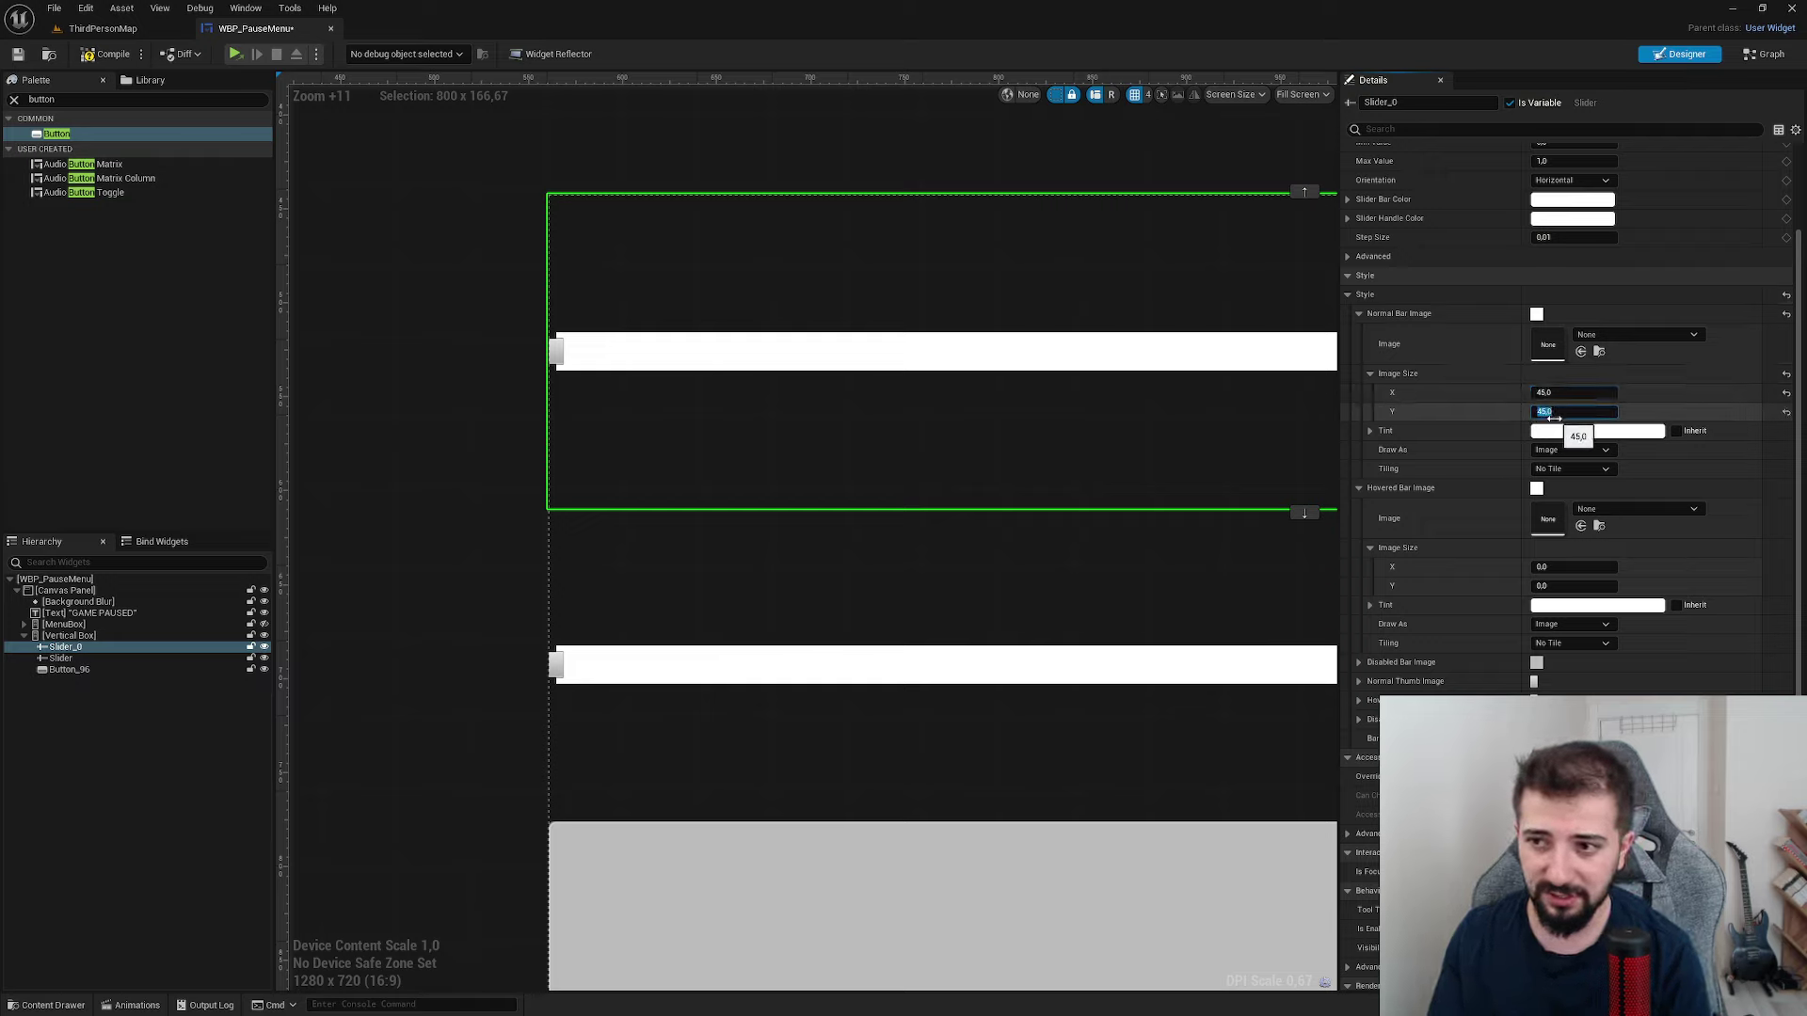
{"action": "key", "text": "Return"}
{"action": "mouse_move", "coordinate": [1573, 411]}
{"action": "left_mouse_down"}
{"action": "mouse_move", "coordinate": [1609, 411]}
{"action": "mouse_move", "coordinate": [1609, 393]}
{"action": "left_mouse_up"}
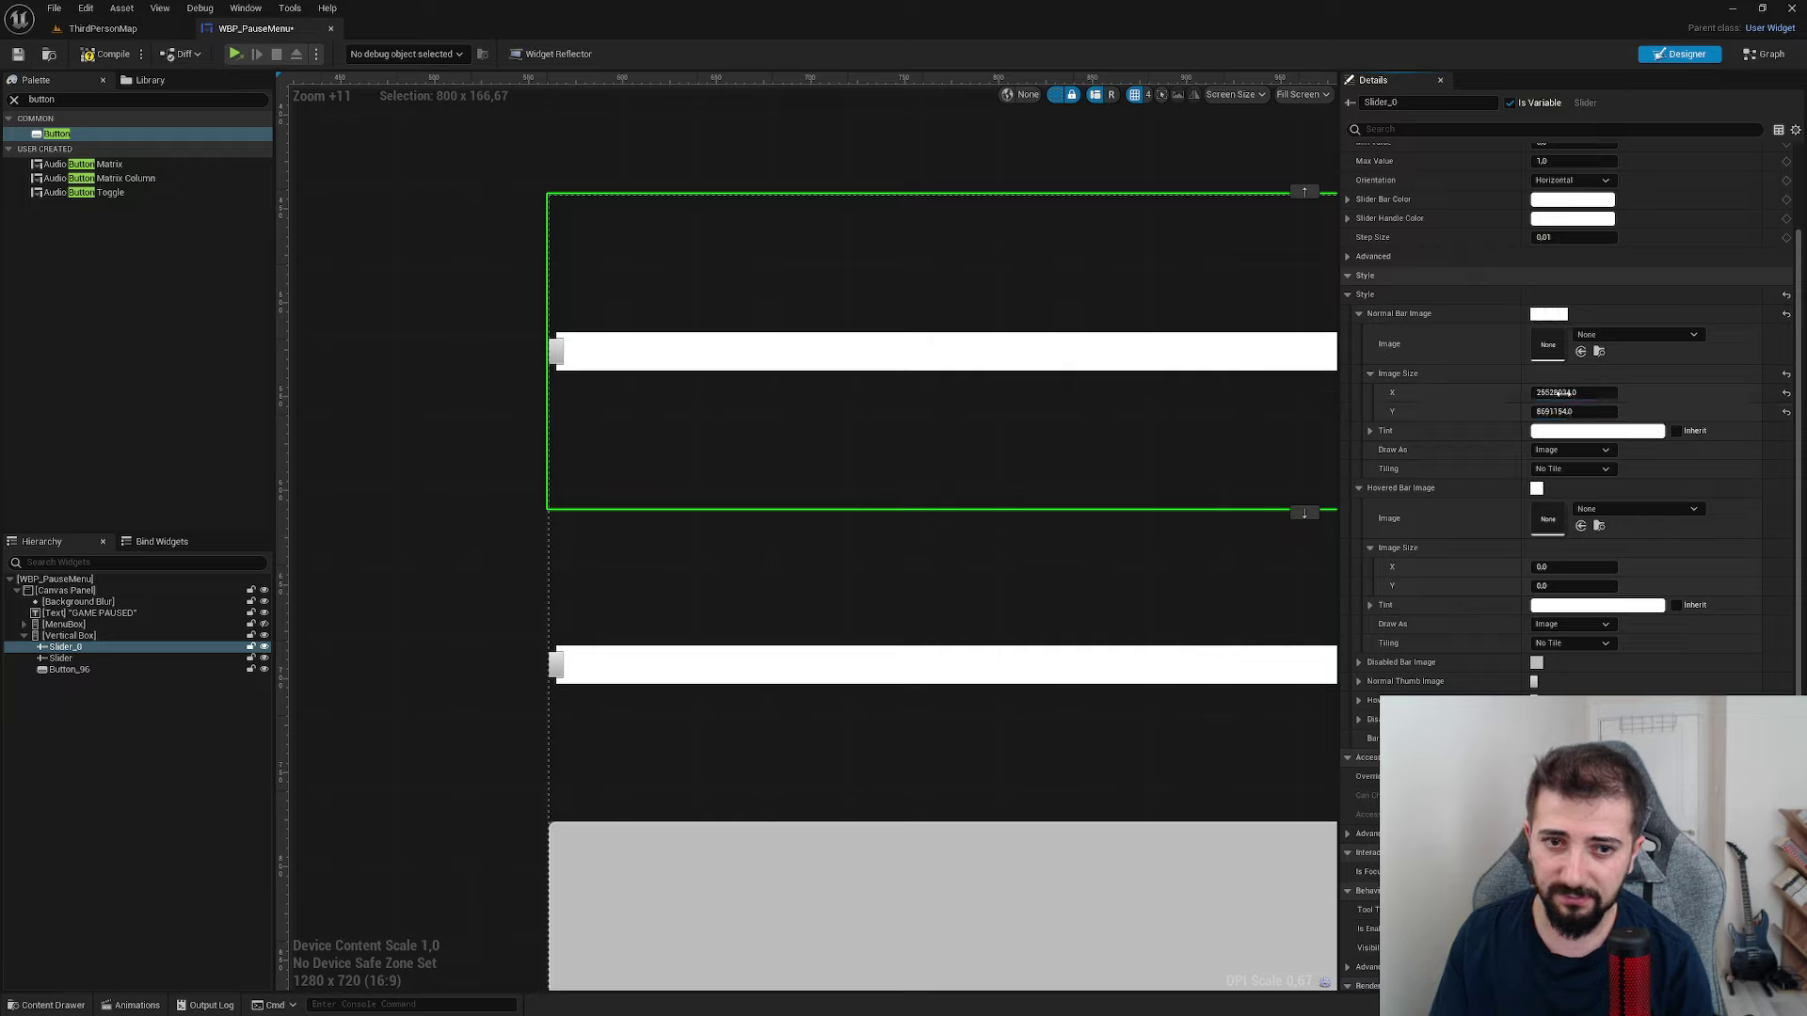
{"action": "left_click", "coordinate": [1785, 394]}
{"action": "left_click", "coordinate": [1785, 411]}
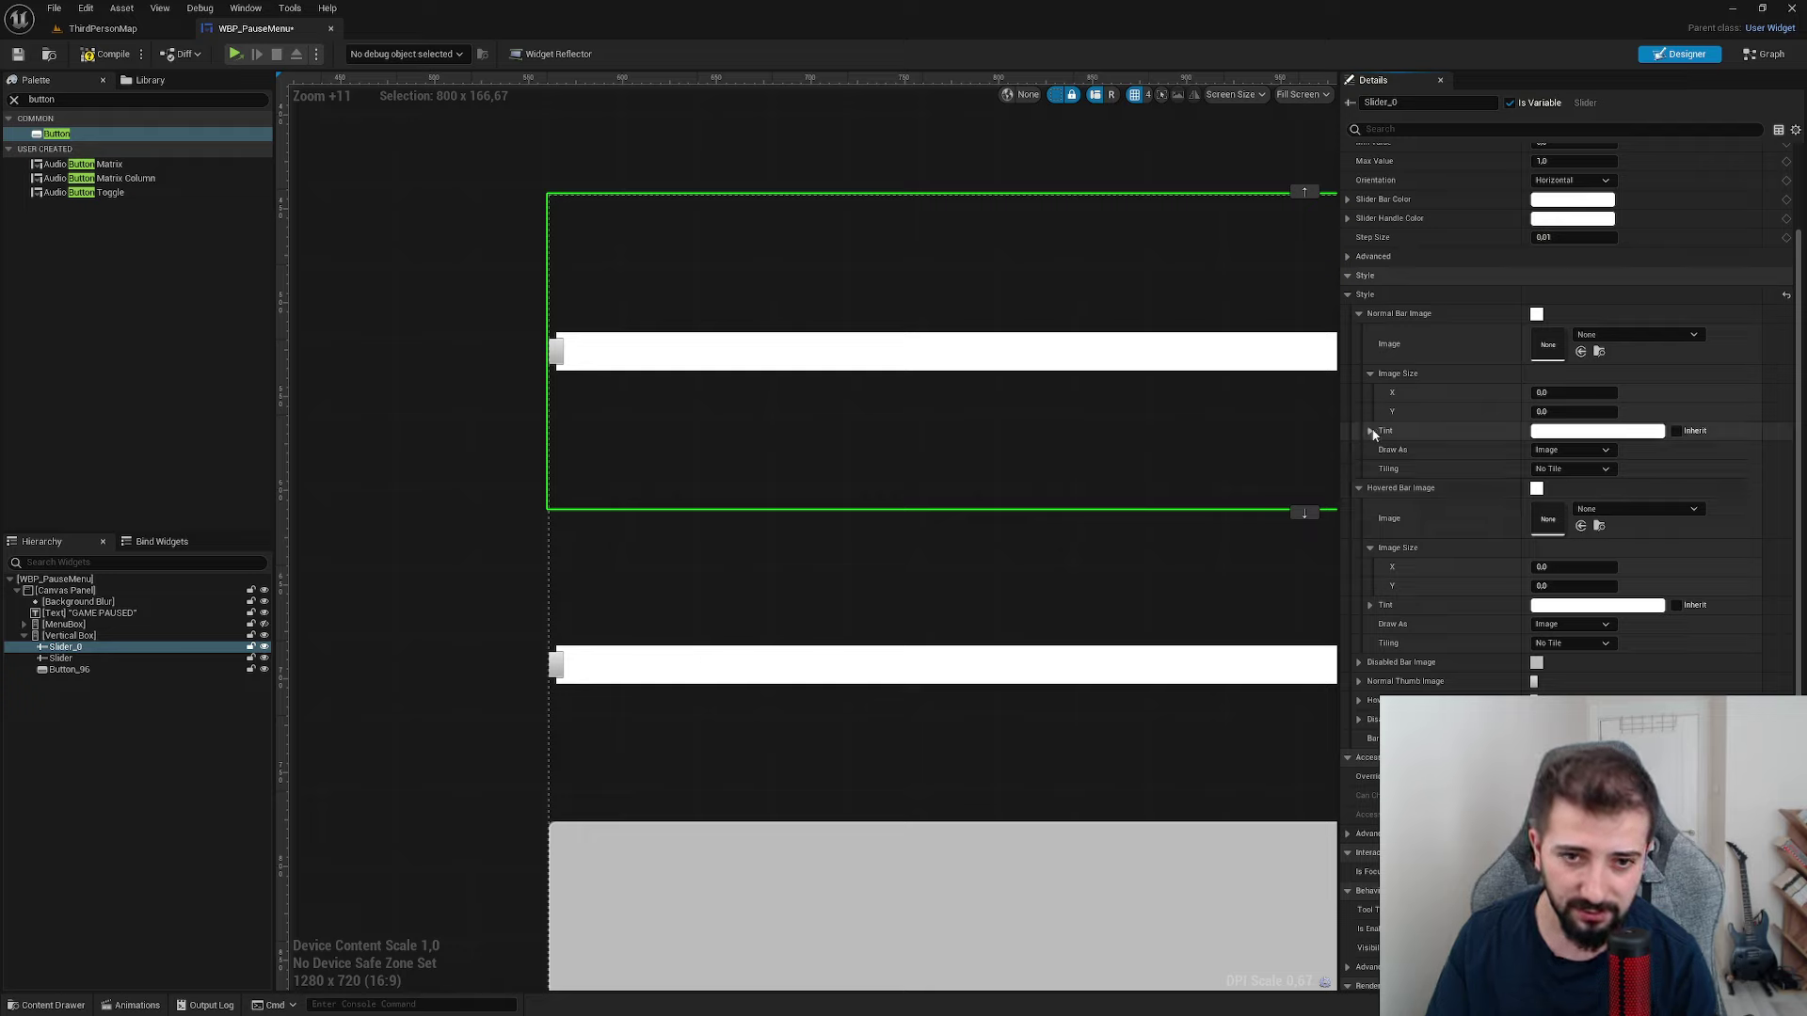
{"action": "key", "text": "ctrl+z"}
{"action": "key", "text": "ctrl+z"}
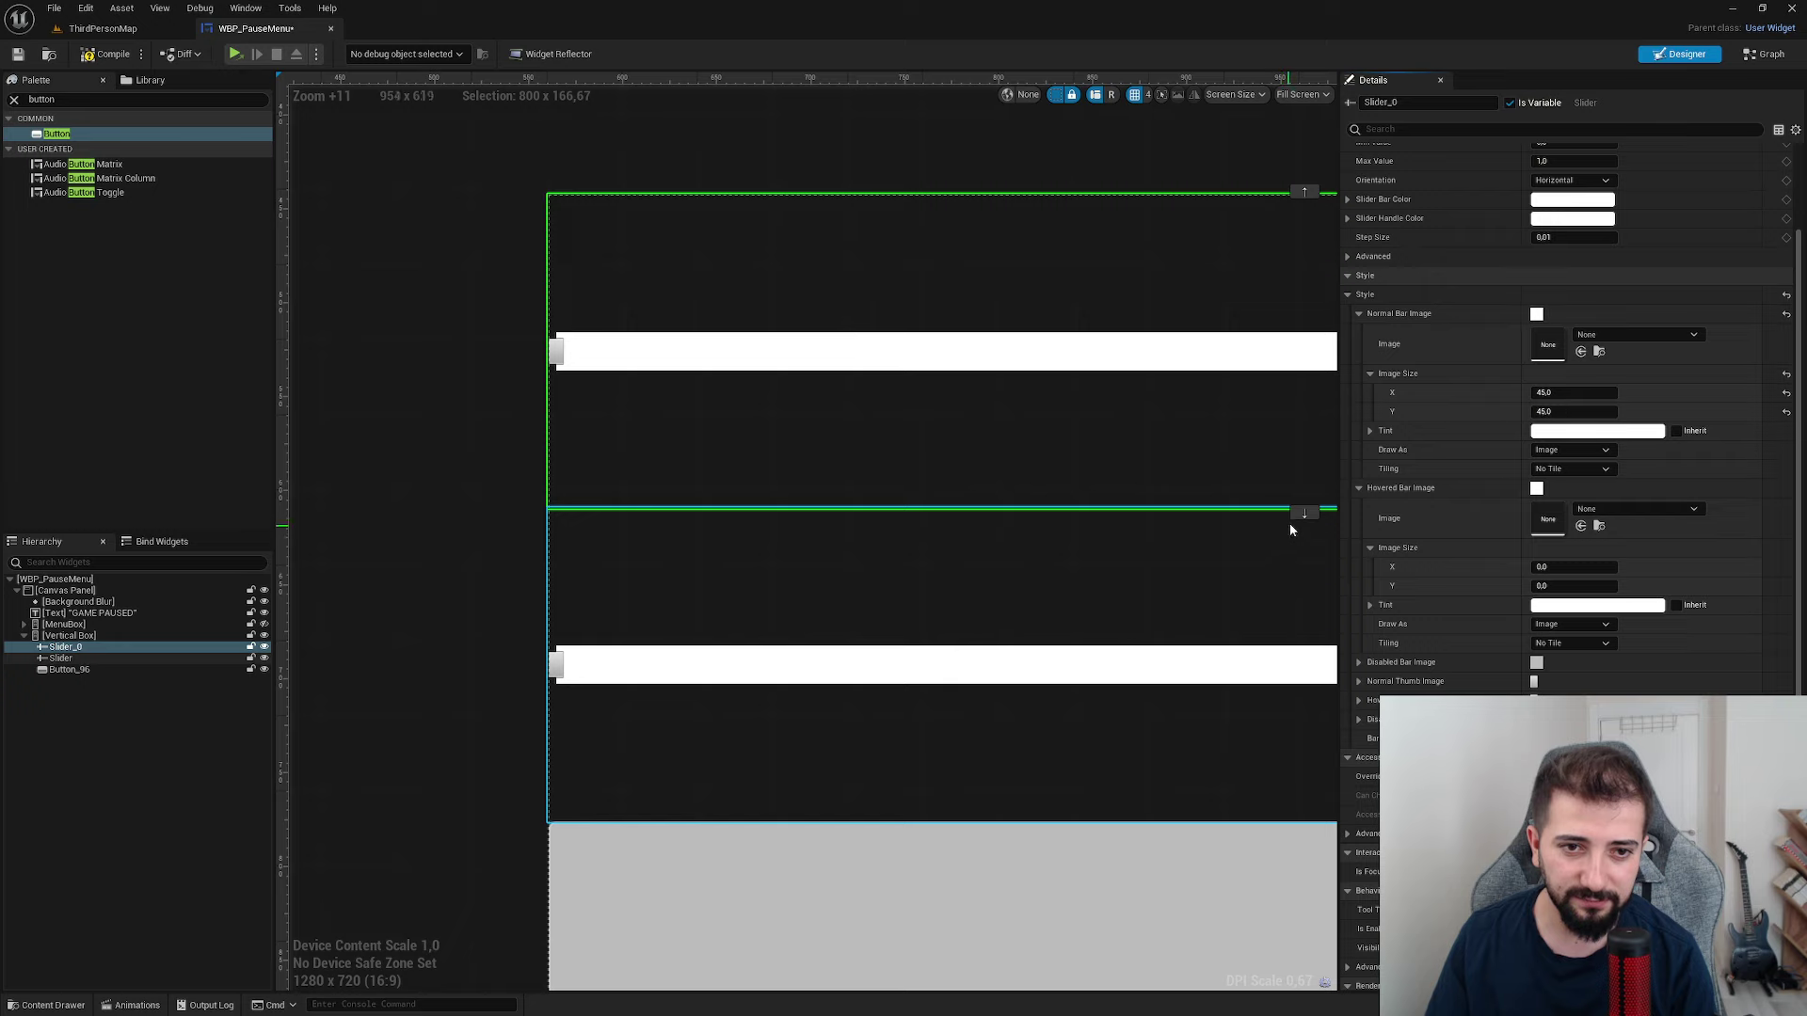
{"action": "key", "text": "ctrl+y"}
{"action": "key", "text": "ctrl+y"}
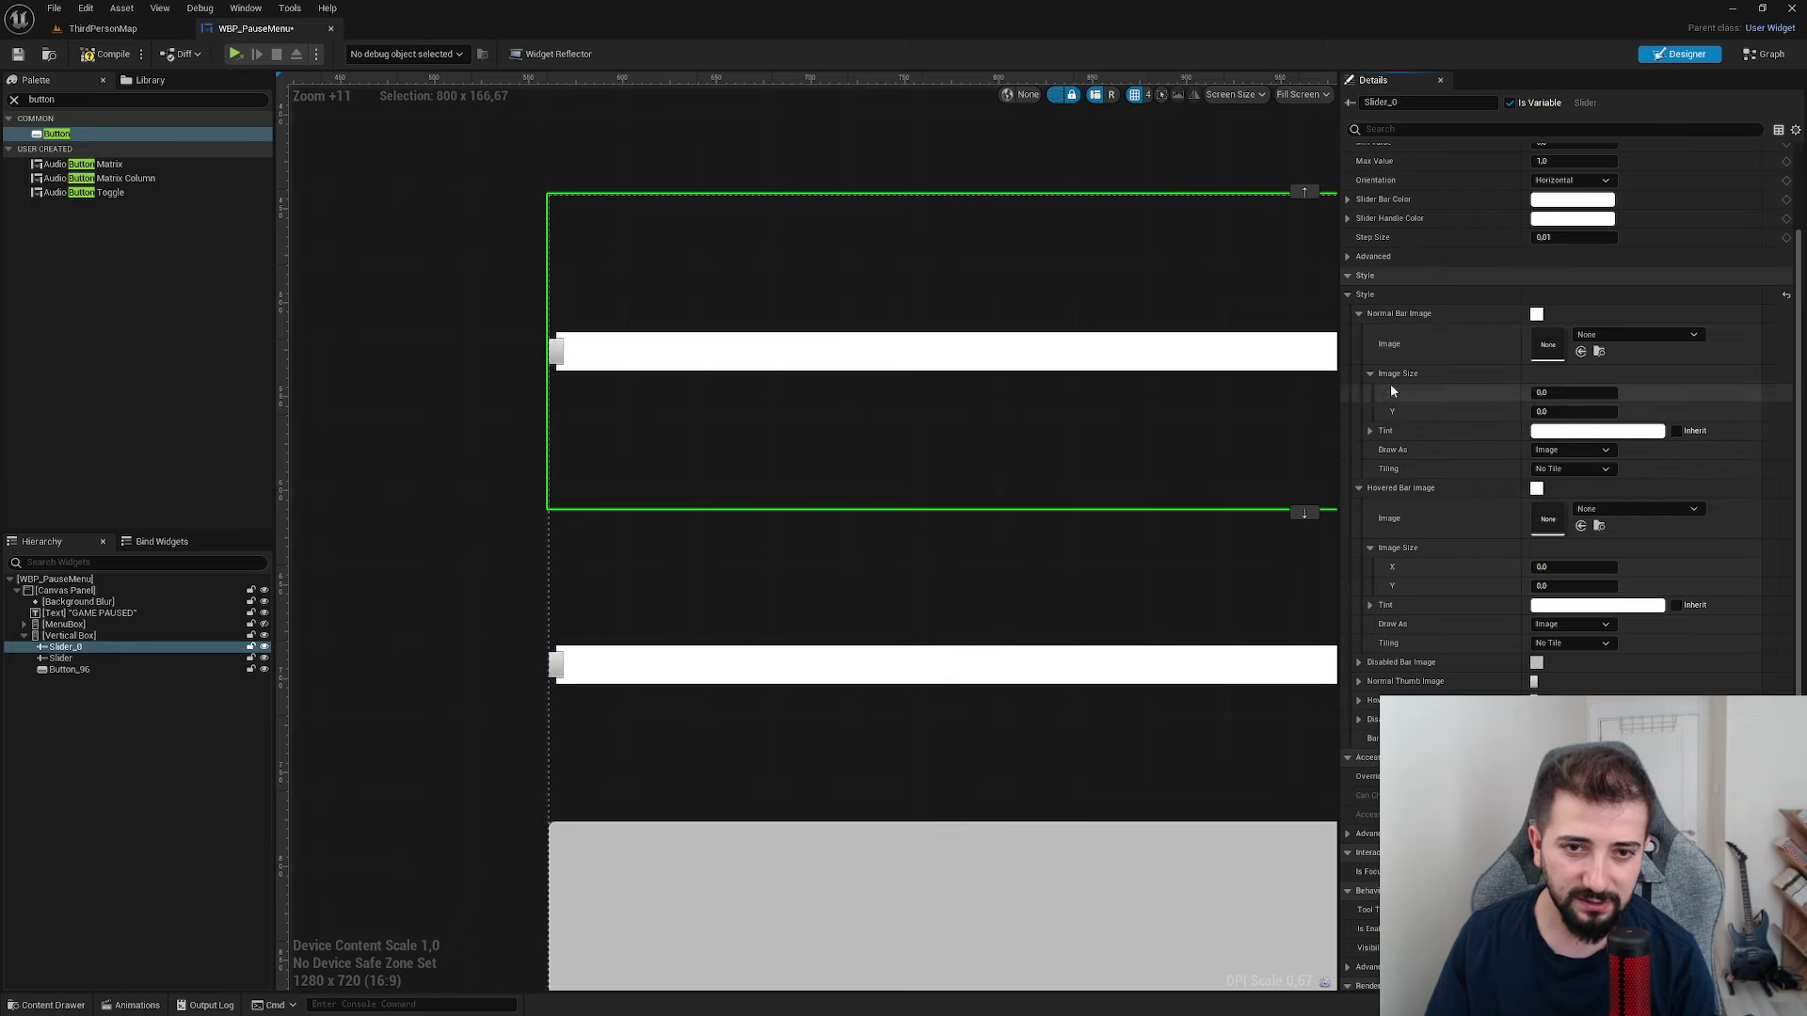
{"action": "left_click", "coordinate": [1361, 313]}
{"action": "left_click", "coordinate": [1358, 332]}
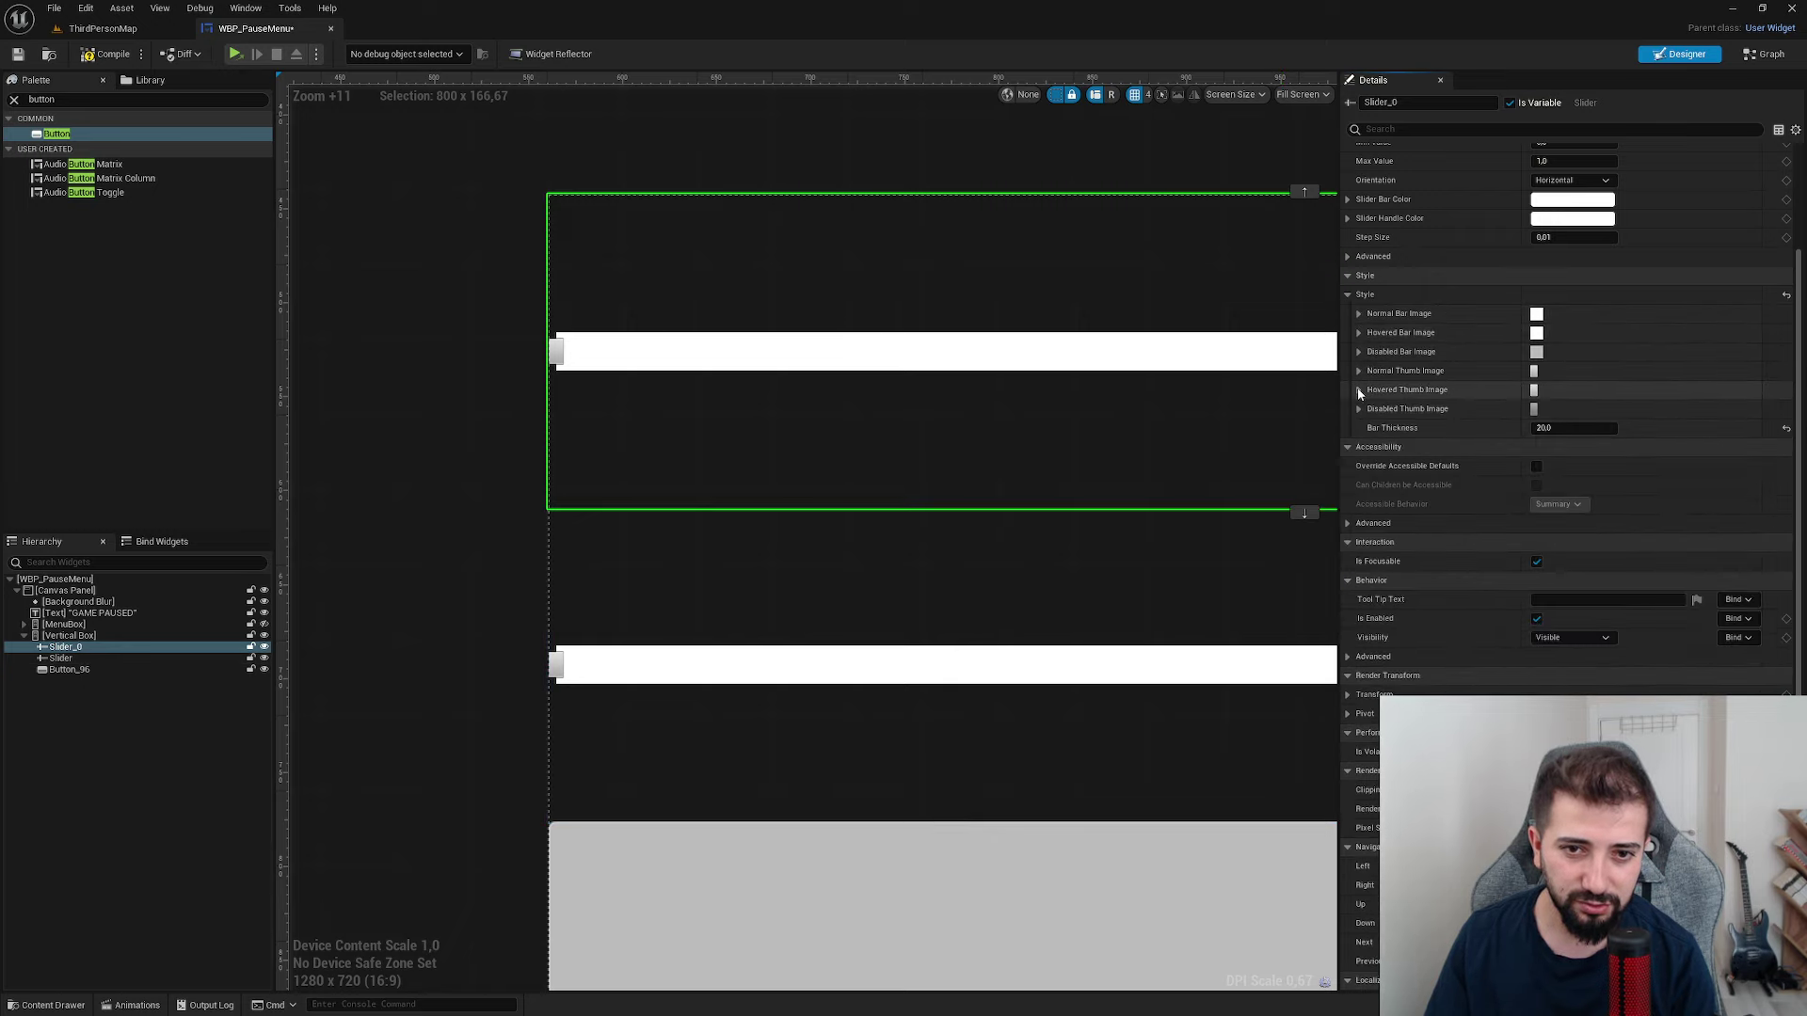
- Expand the first slider's normal and hovered thumb image settings and adjust the hovered thumb width
{"action": "left_click", "coordinate": [1358, 389]}
{"action": "left_click", "coordinate": [1358, 371]}
{"action": "left_click", "coordinate": [1369, 431]}
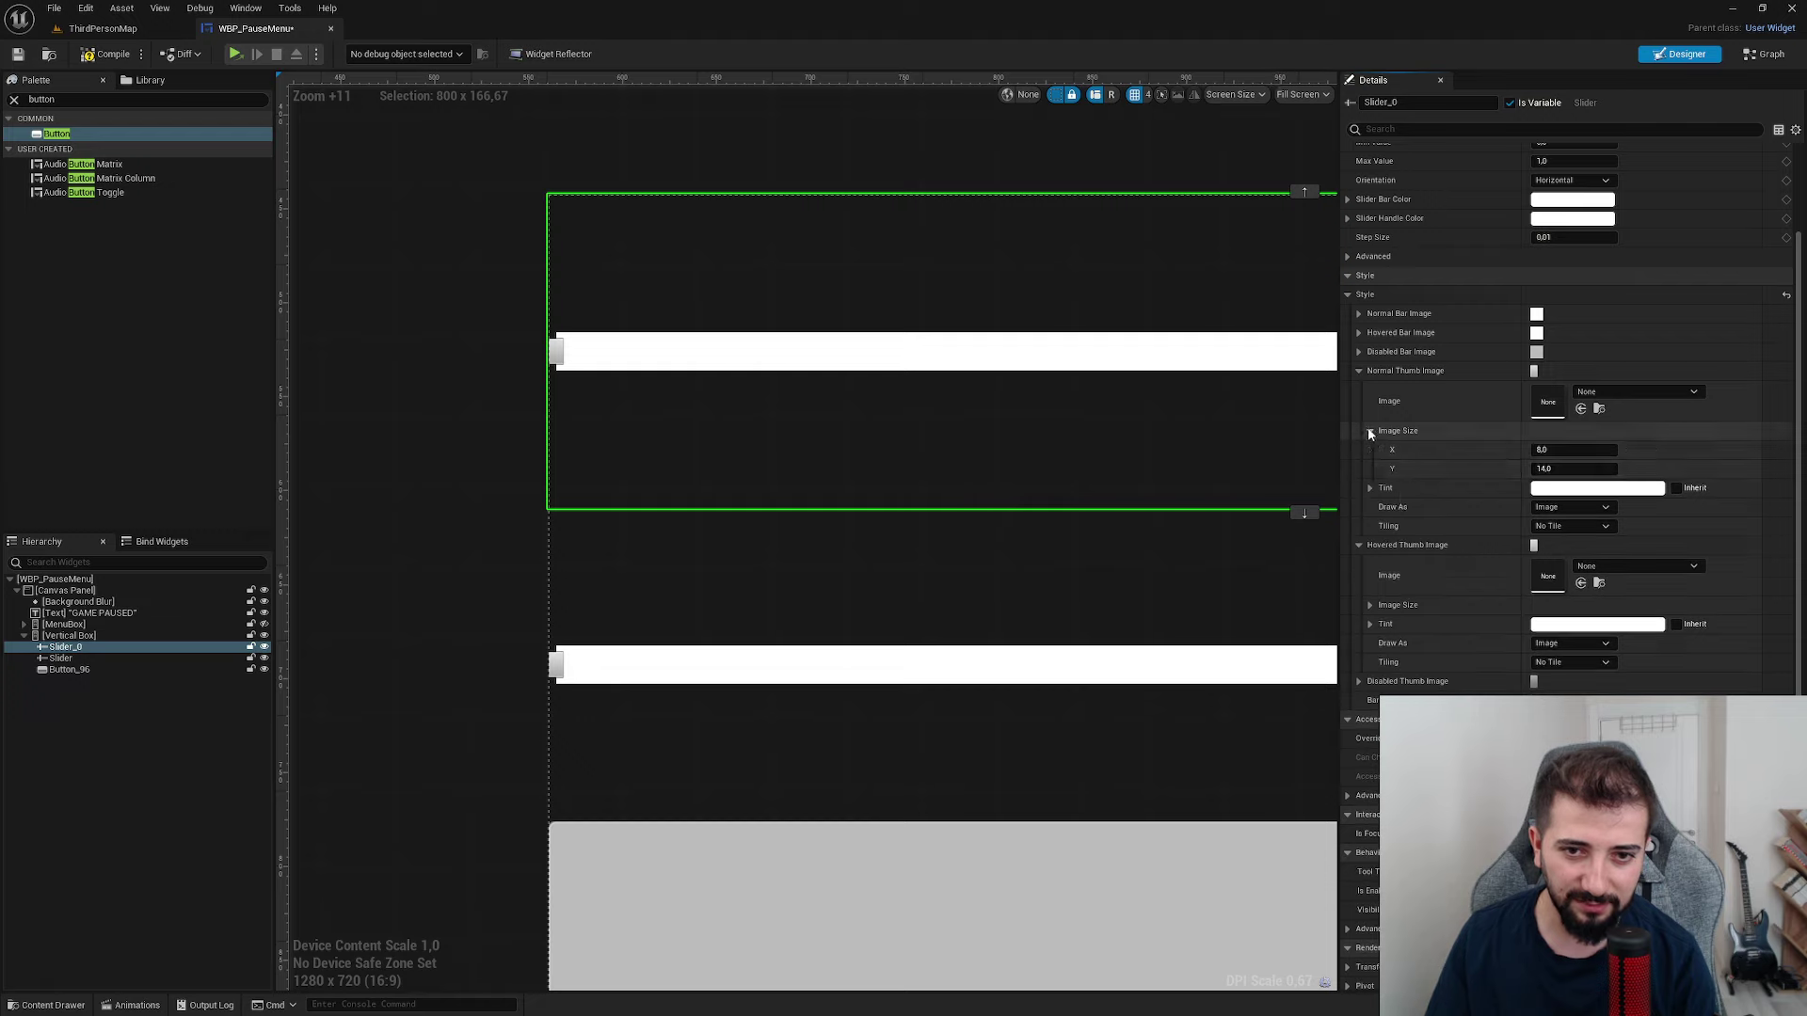
{"action": "left_click", "coordinate": [1369, 605]}
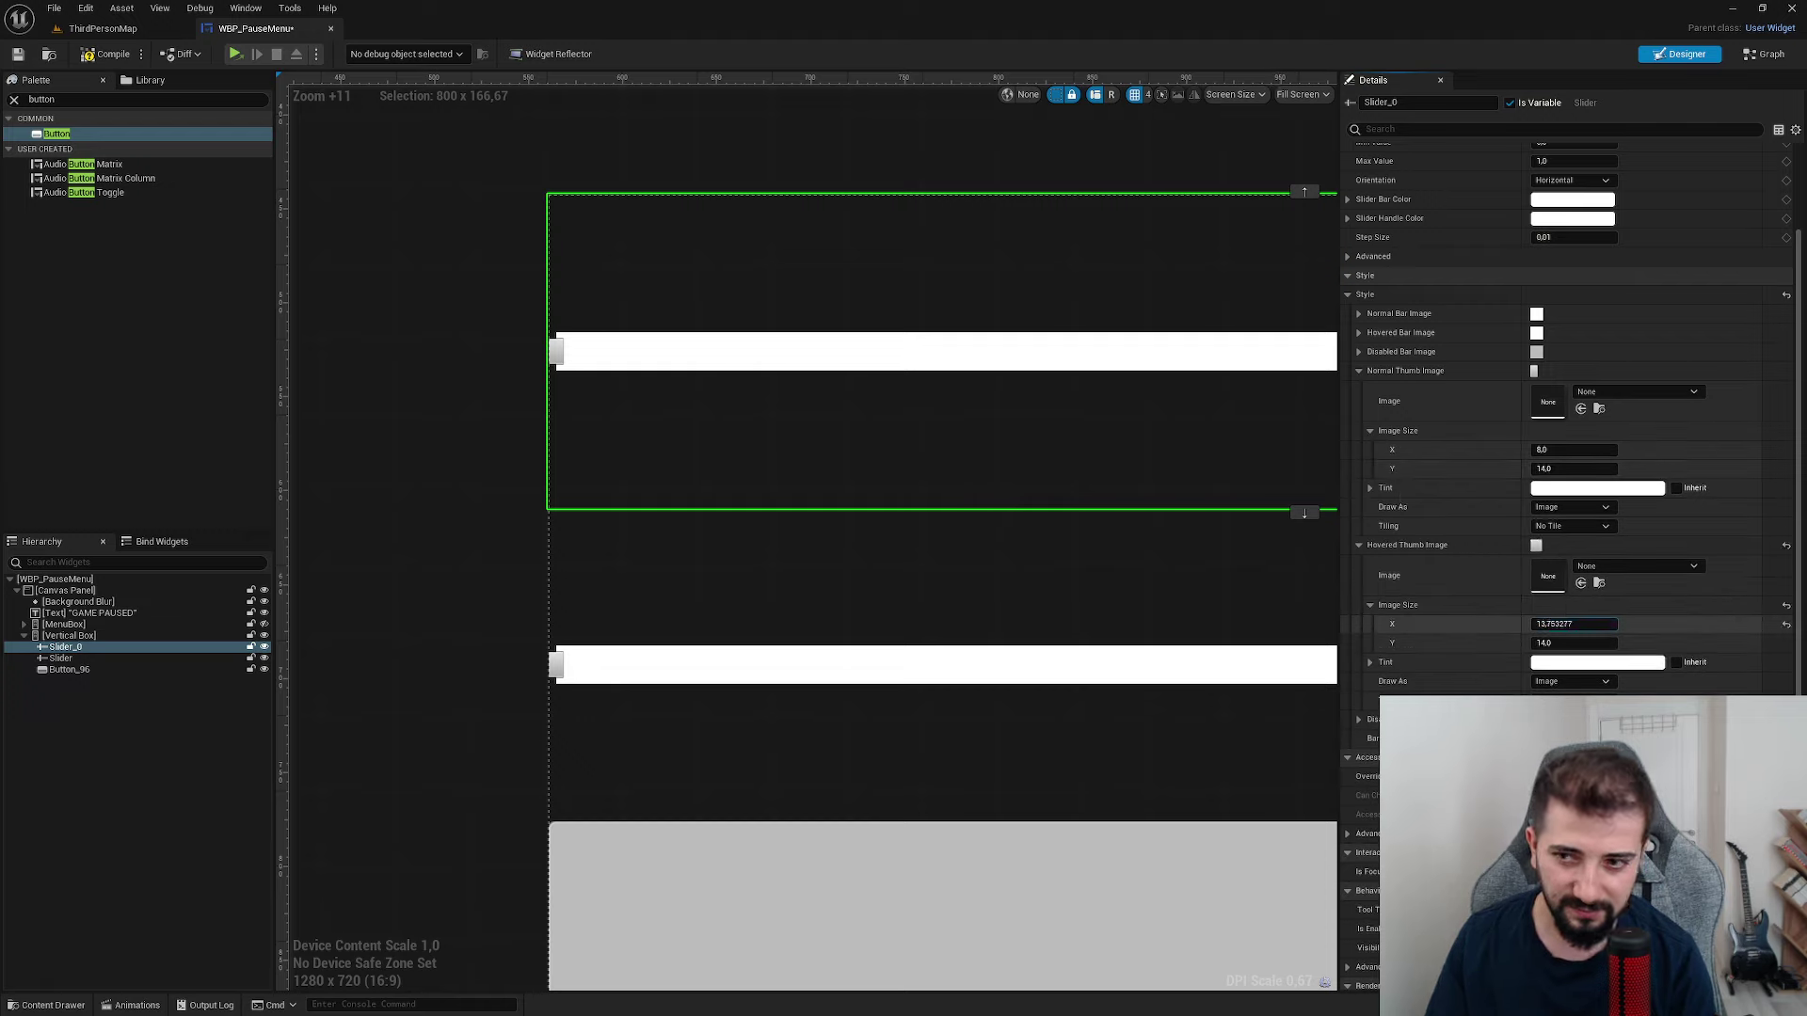
{"action": "mouse_move", "coordinate": [1573, 623]}
{"action": "left_mouse_down"}
{"action": "mouse_move", "coordinate": [1642, 643]}
{"action": "mouse_move", "coordinate": [1632, 624]}
{"action": "left_mouse_up"}
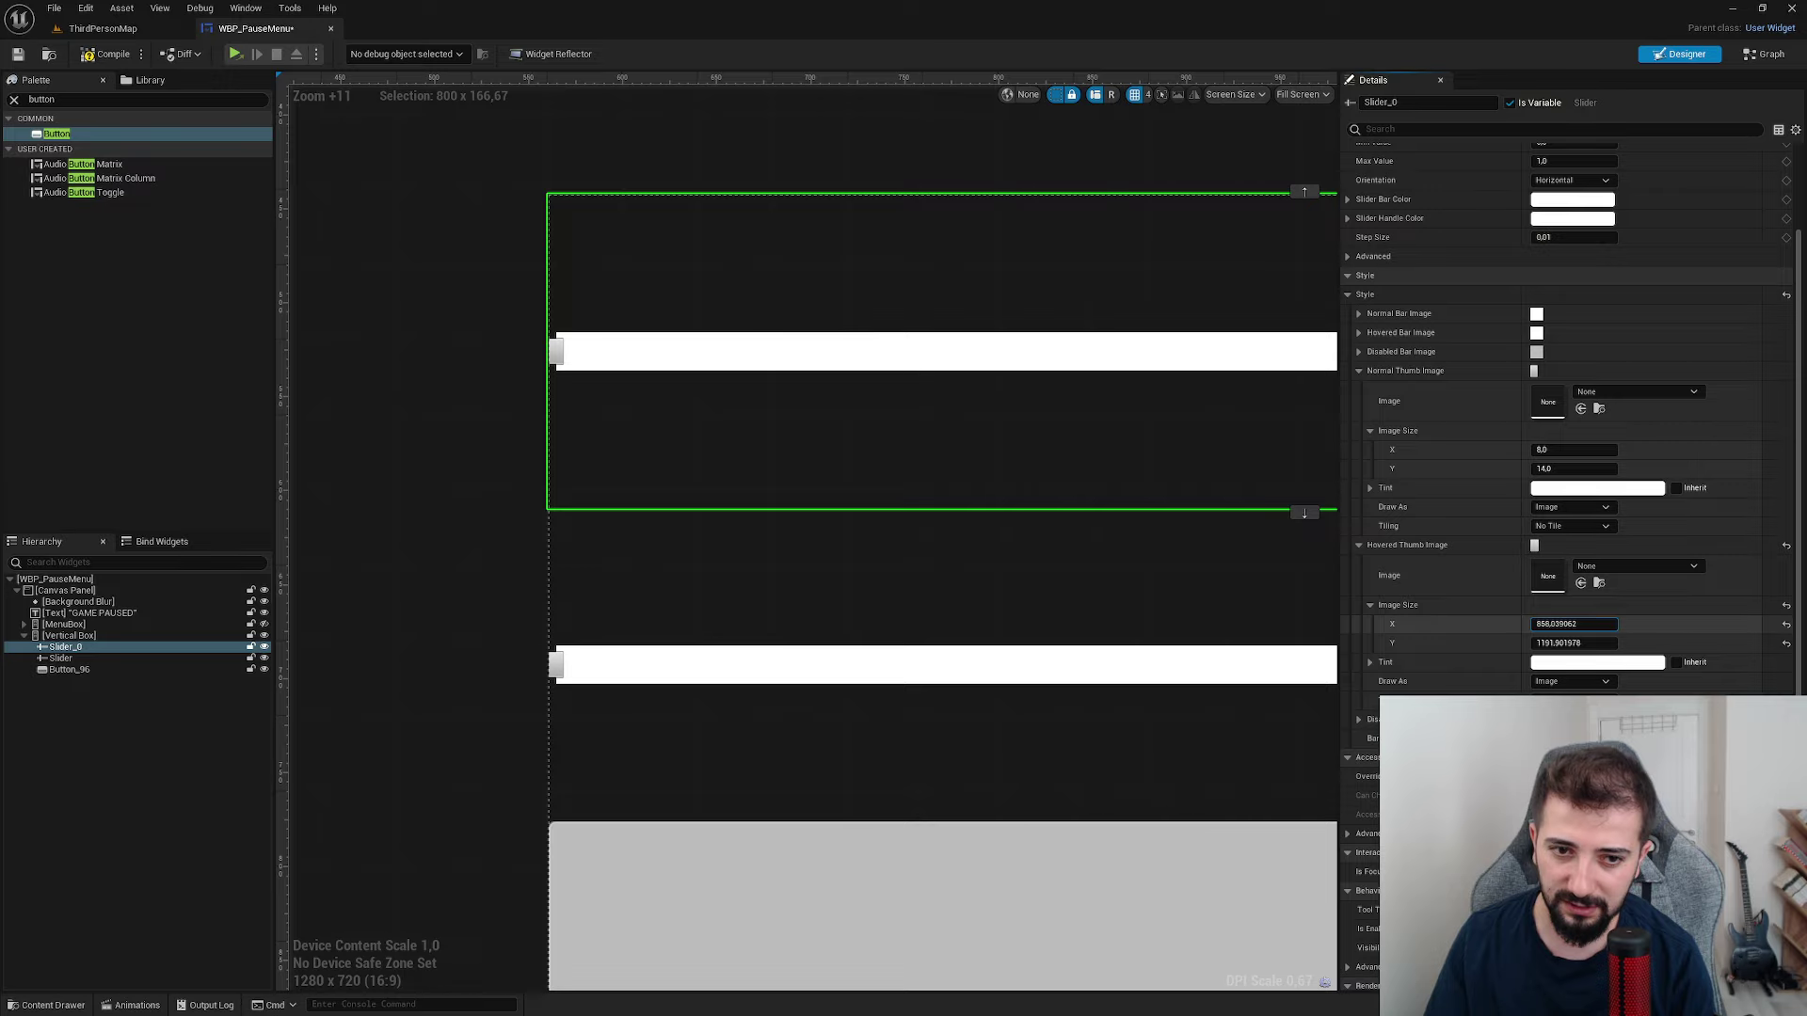
{"action": "scroll", "coordinate": [1519, 382], "scroll_direction": "up", "scroll_amount": 5}
{"action": "scroll", "coordinate": [1077, 626], "scroll_direction": "down", "scroll_amount": 12}
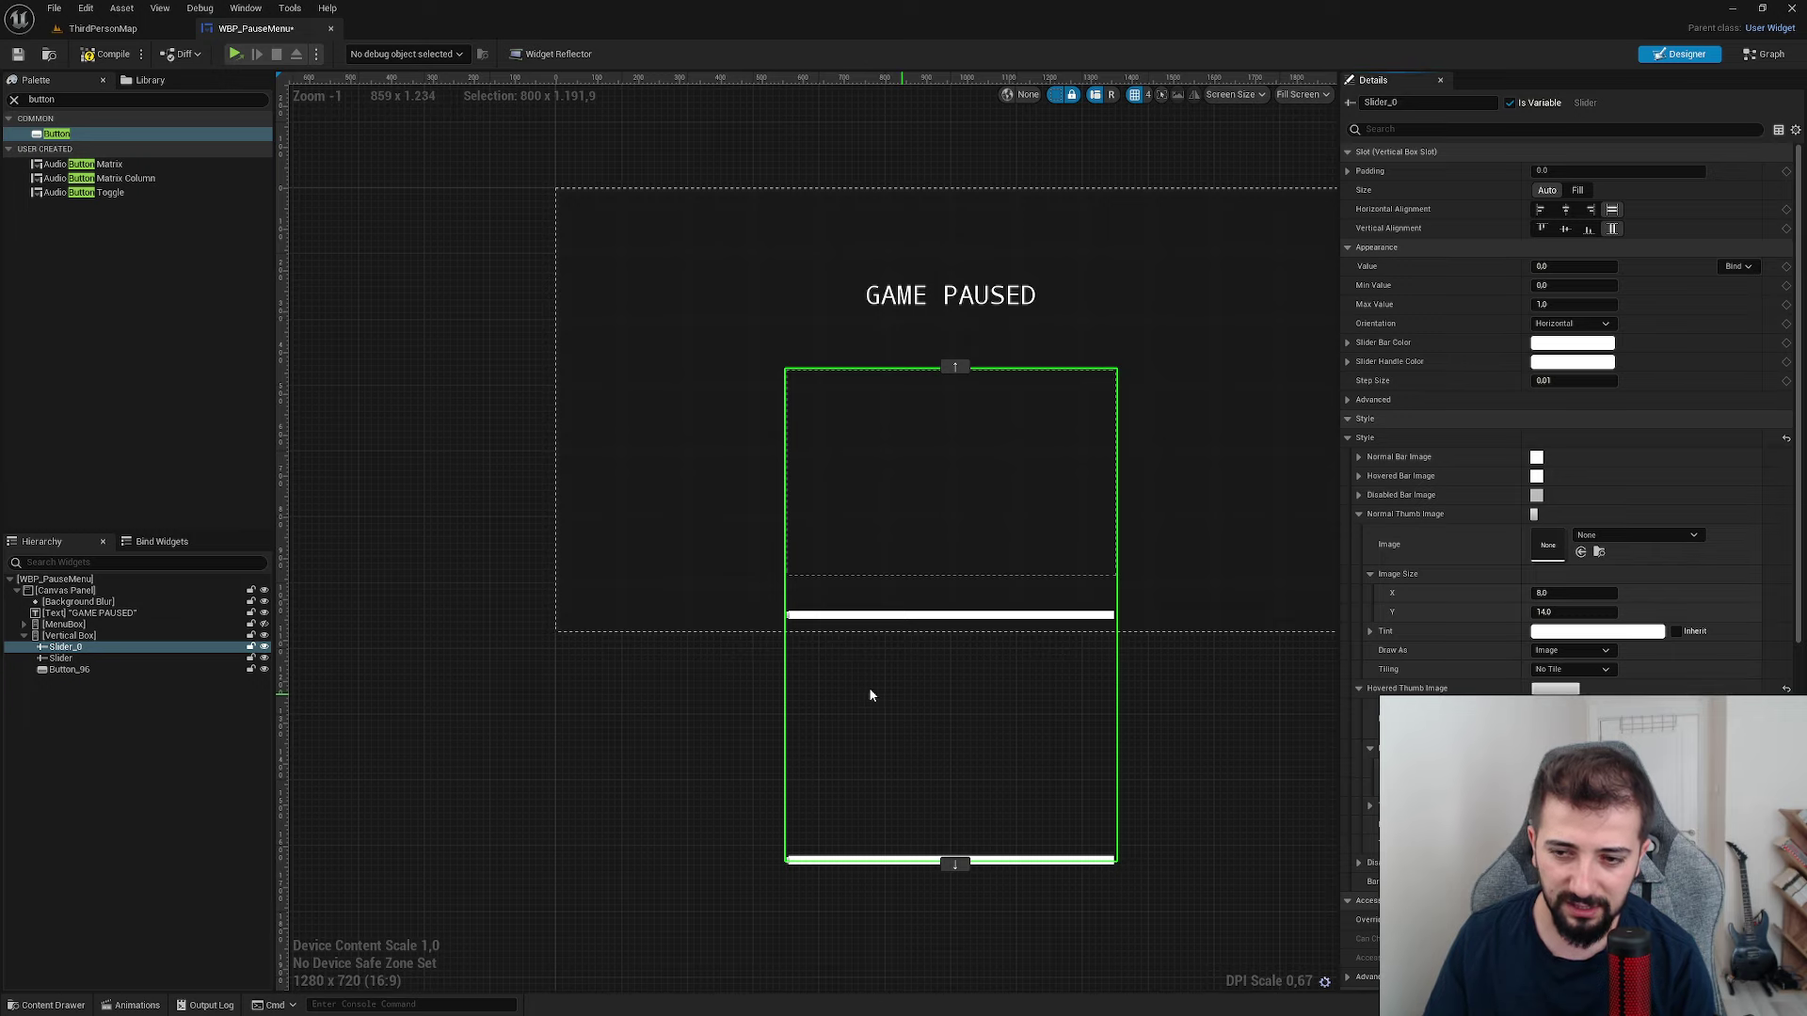
- Enlarge the first slider's normal thumb image to 30 × 40
{"action": "scroll", "coordinate": [824, 544], "scroll_direction": "up", "scroll_amount": 6}
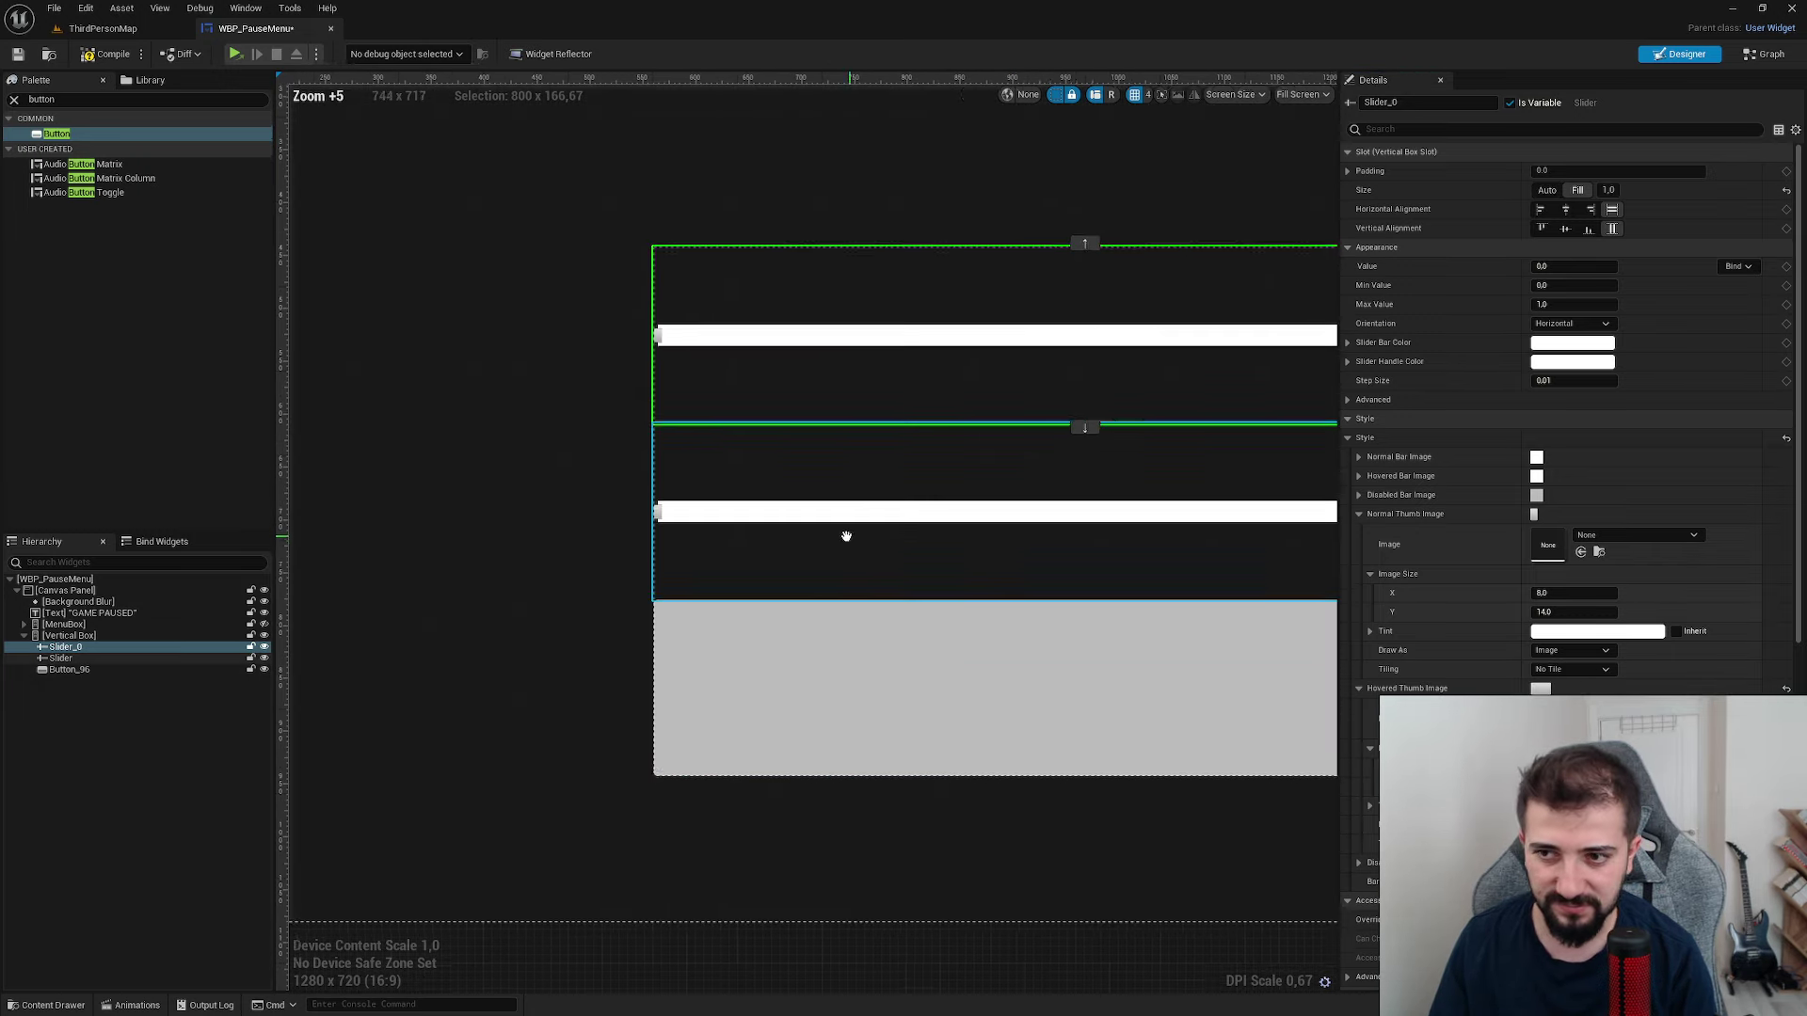
{"action": "right_click_drag", "start_coordinate": [845, 536], "coordinate": [839, 539]}
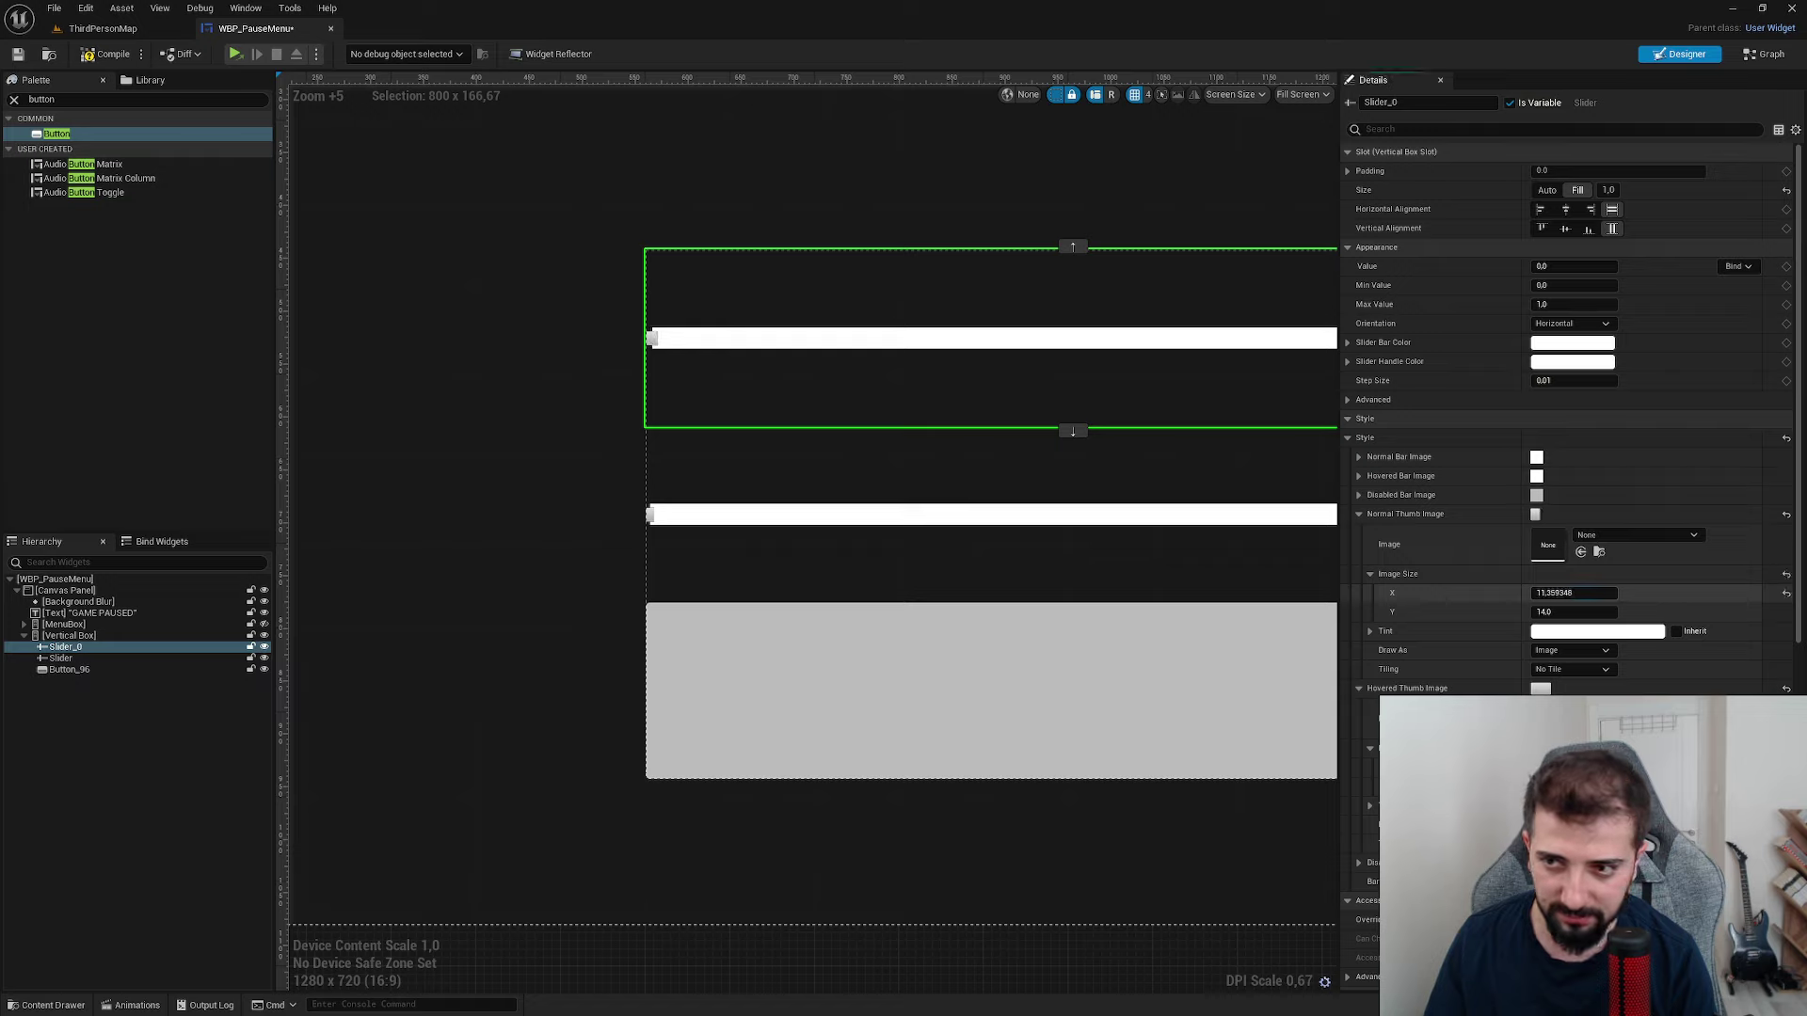
{"action": "mouse_move", "coordinate": [1573, 593]}
{"action": "left_mouse_down"}
{"action": "mouse_move", "coordinate": [1543, 593]}
{"action": "mouse_move", "coordinate": [1590, 611]}
{"action": "left_mouse_up"}
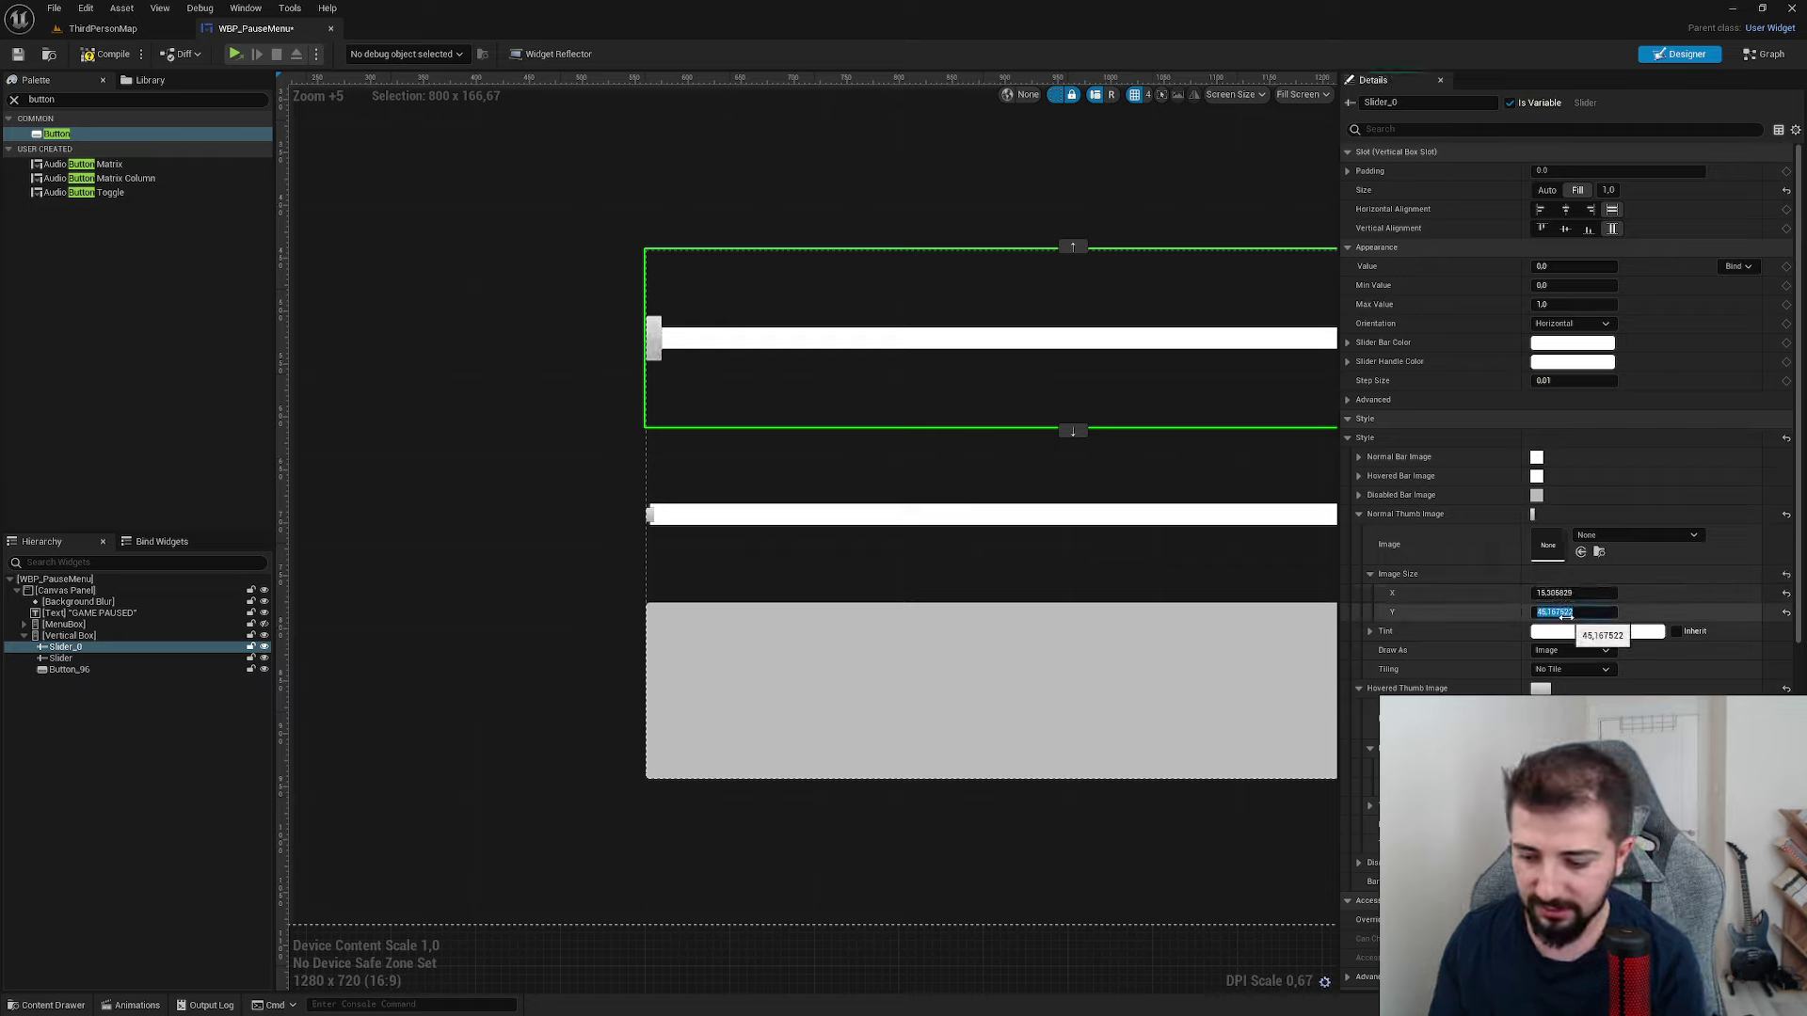
{"action": "left_click_drag", "start_coordinate": [1566, 593], "coordinate": [1590, 593]}
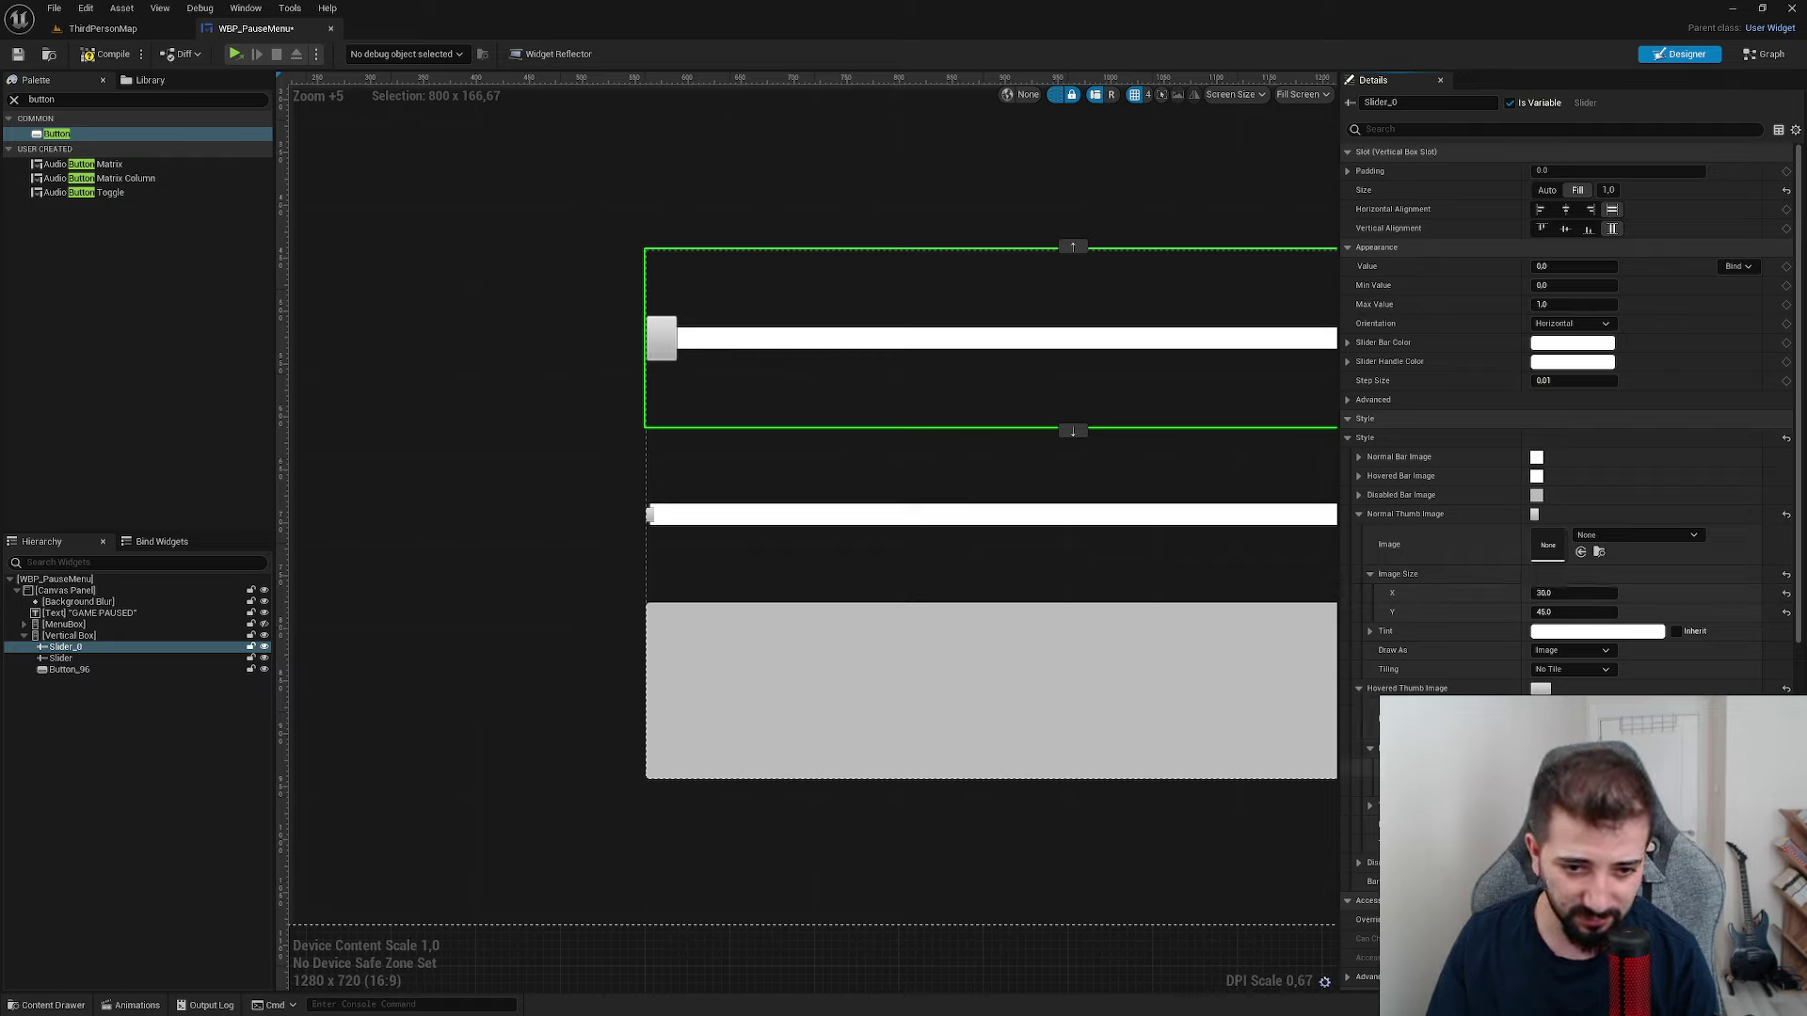
{"action": "left_click", "coordinate": [1573, 612]}
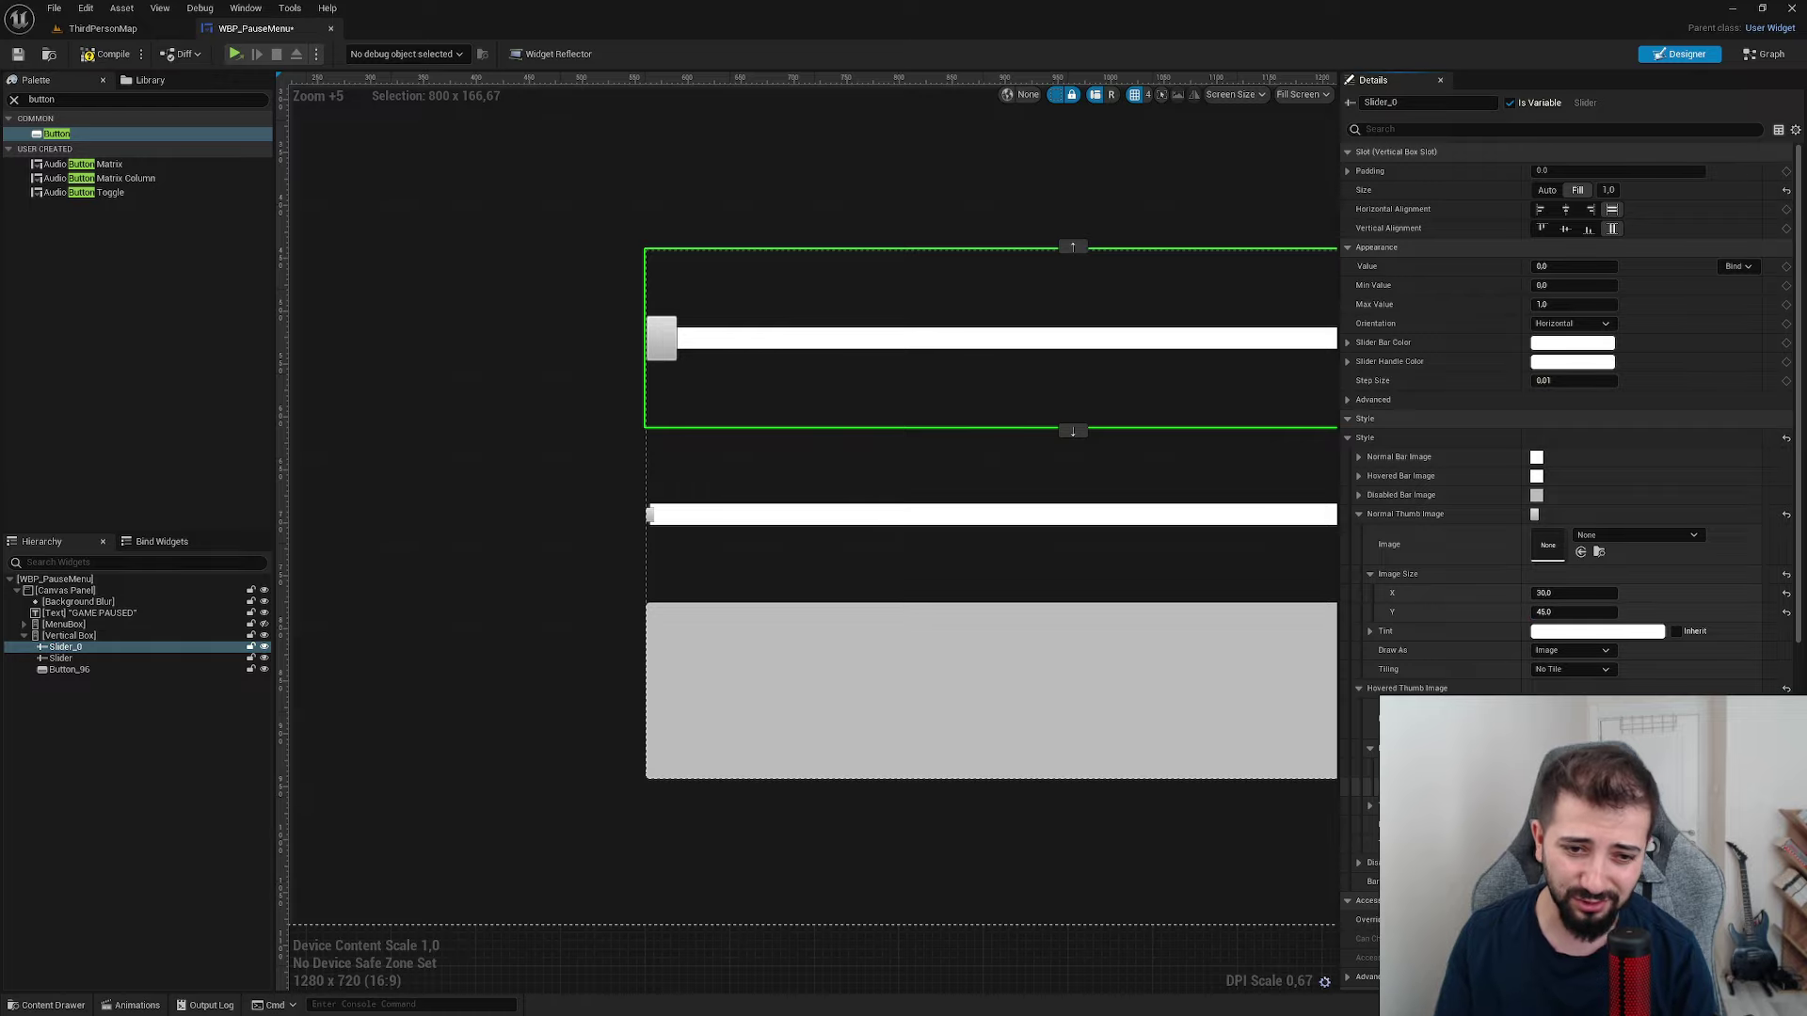
{"action": "left_click", "coordinate": [764, 515]}
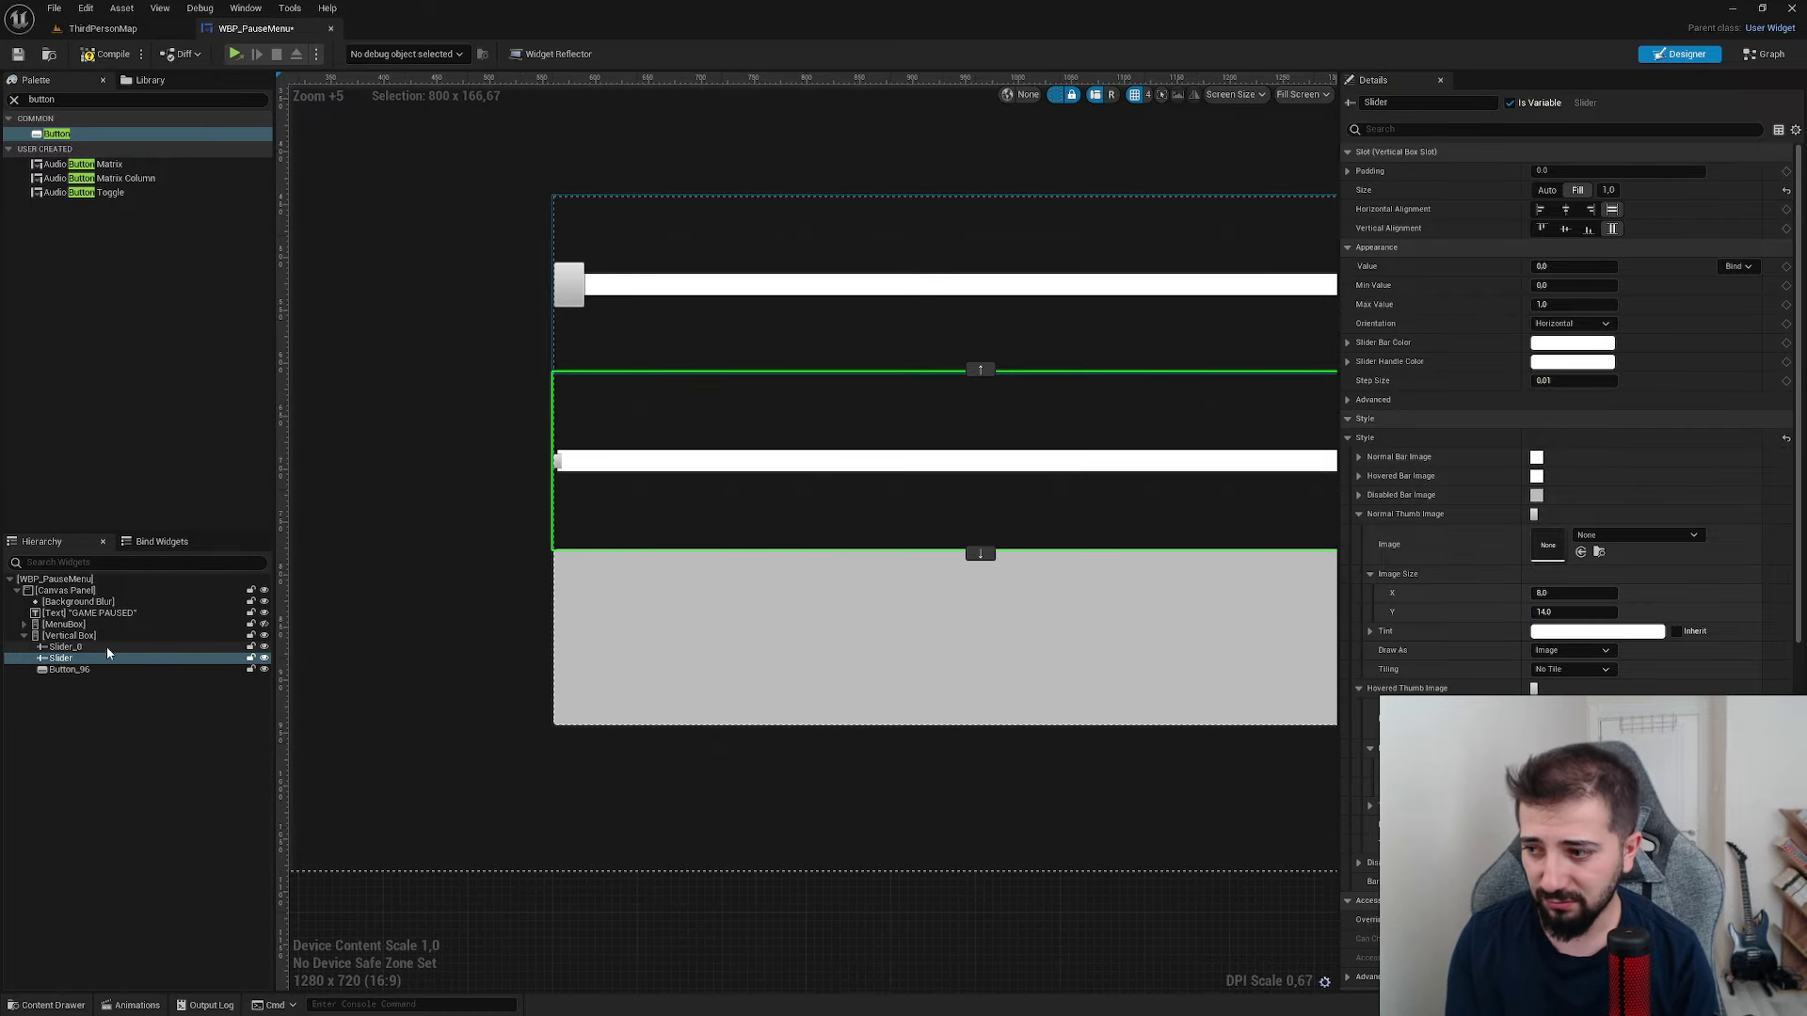
- Delete the second slider from the Hierarchy, leaving only the styled Slider_0
{"action": "key", "text": "Delete"}
{"action": "left_click", "coordinate": [65, 646]}
{"action": "key", "text": "ctrl+d"}
{"action": "scroll", "coordinate": [802, 727], "scroll_direction": "down", "scroll_amount": 4}
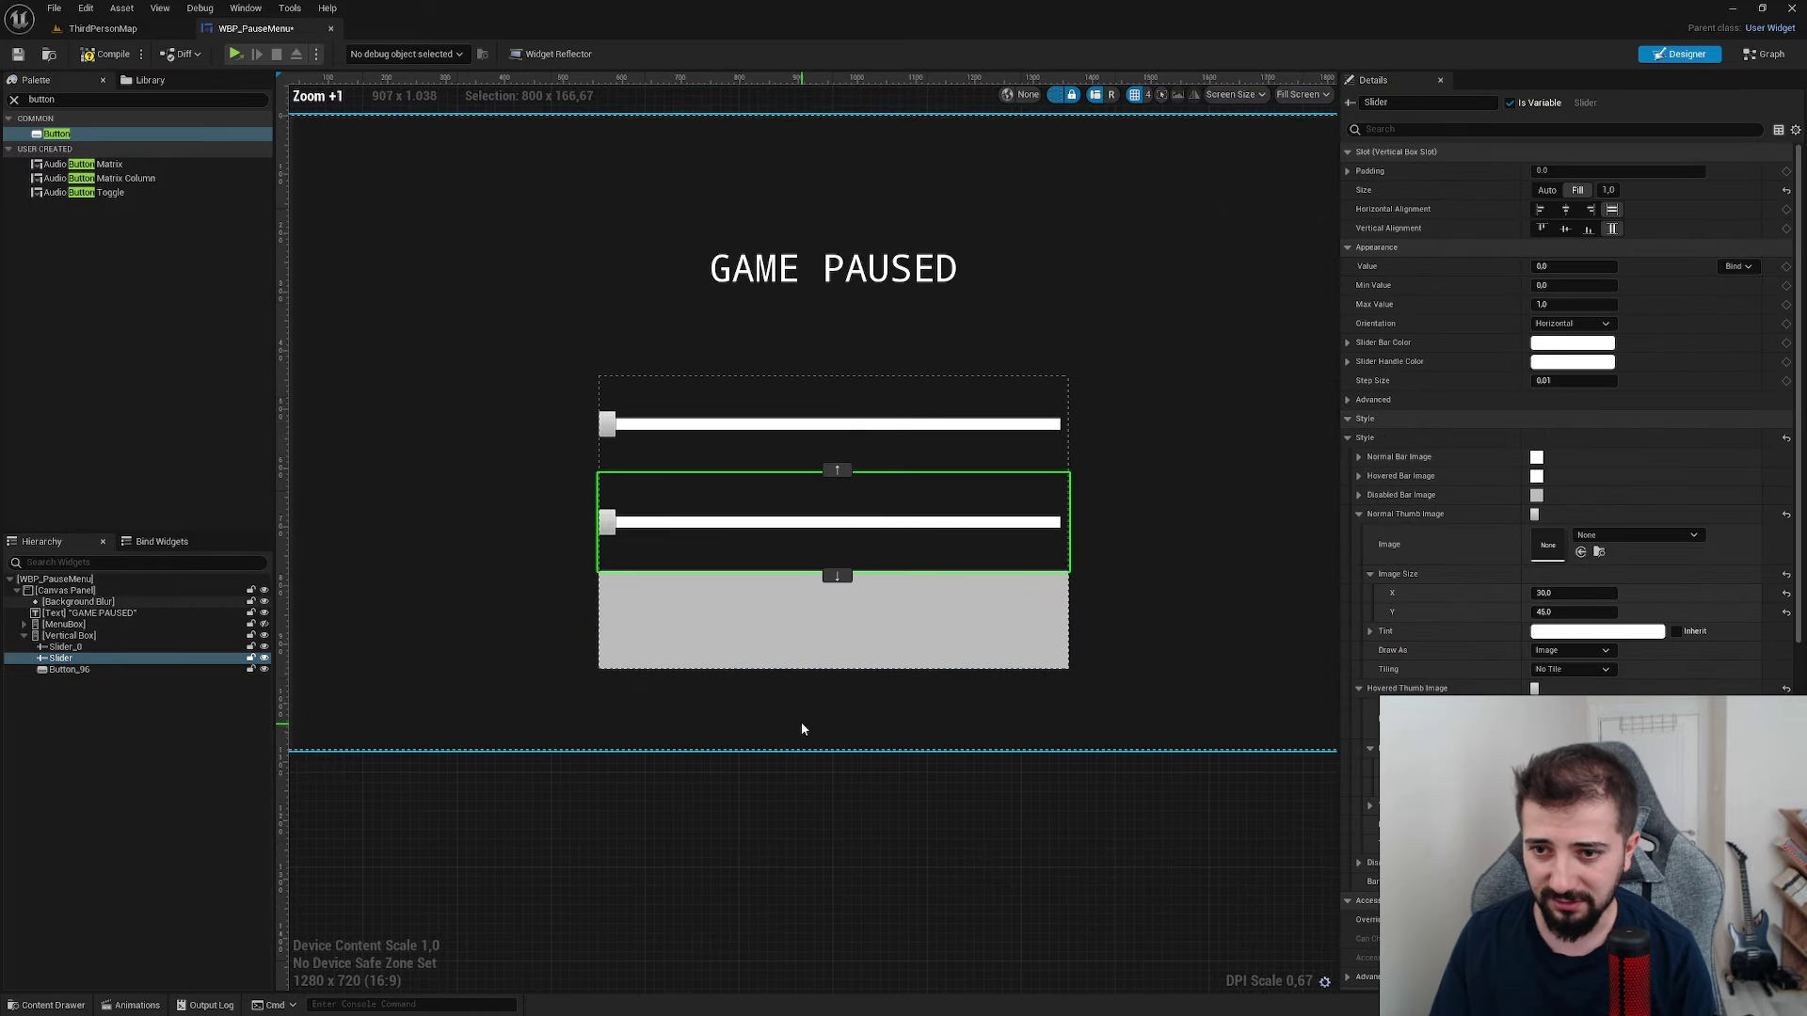
{"action": "left_click", "coordinate": [802, 727]}
{"action": "scroll", "coordinate": [658, 640], "scroll_direction": "up", "scroll_amount": 5}
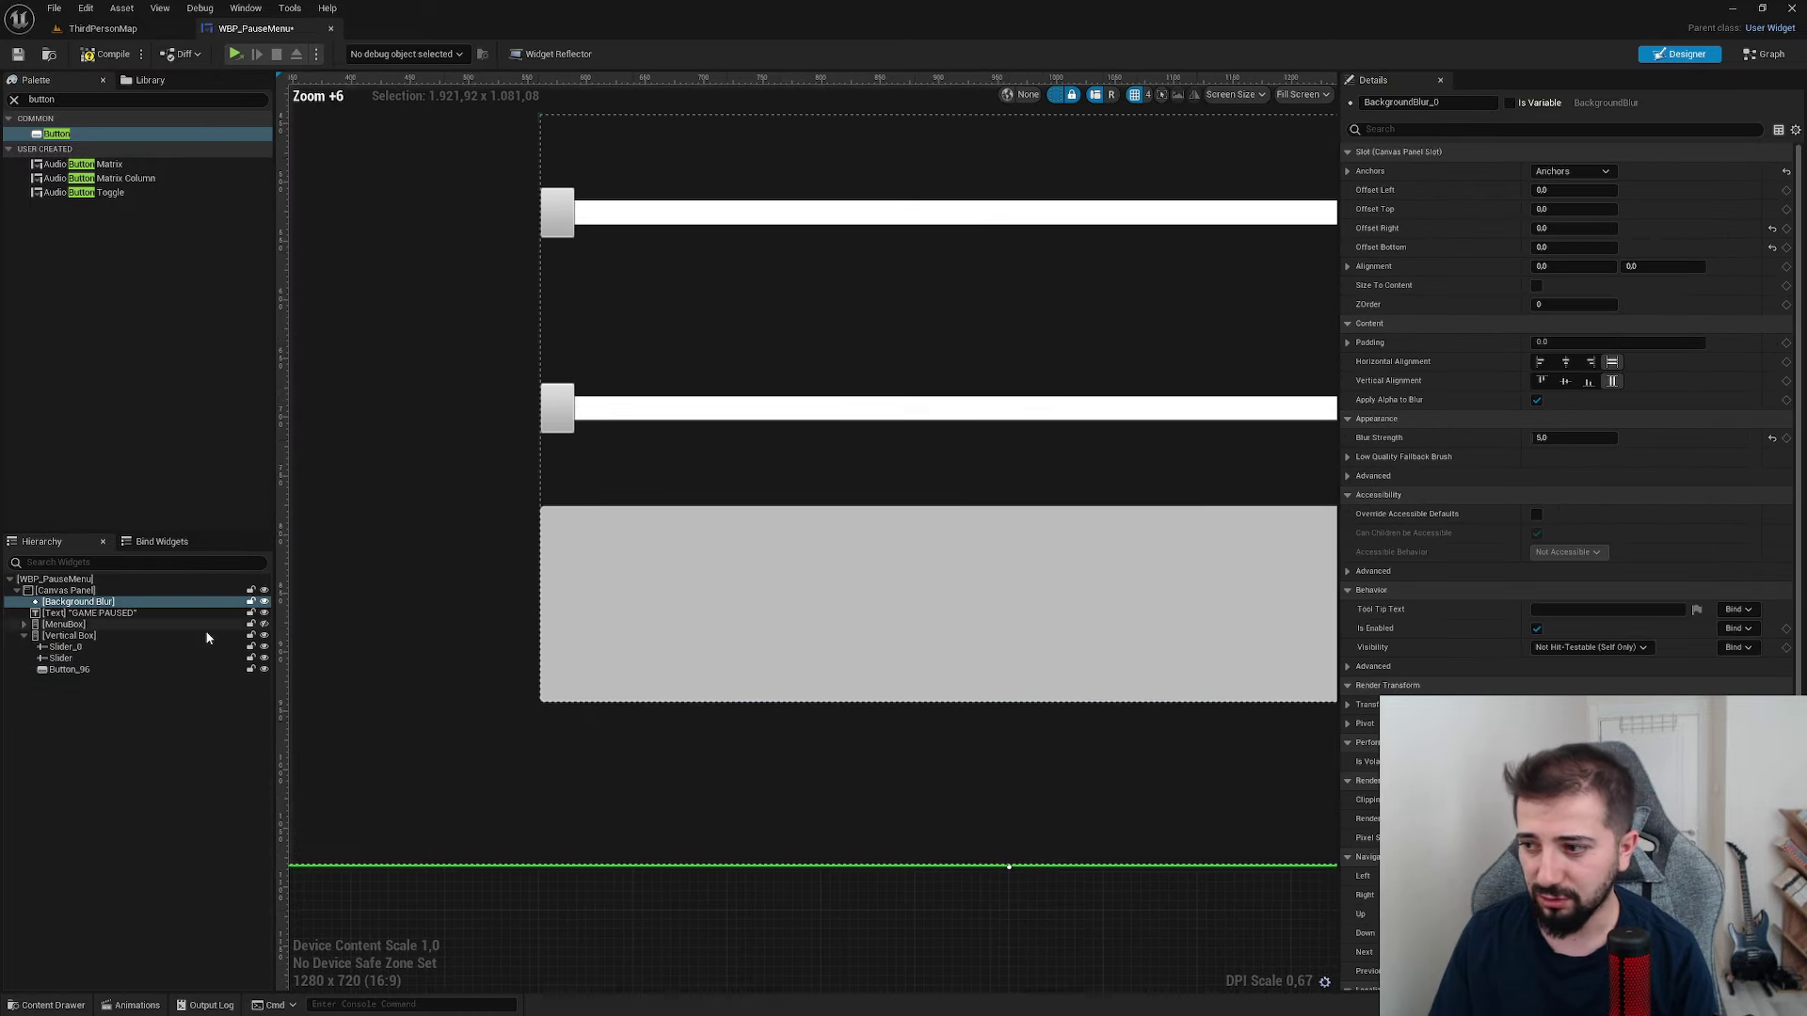
{"action": "left_click", "coordinate": [66, 658]}
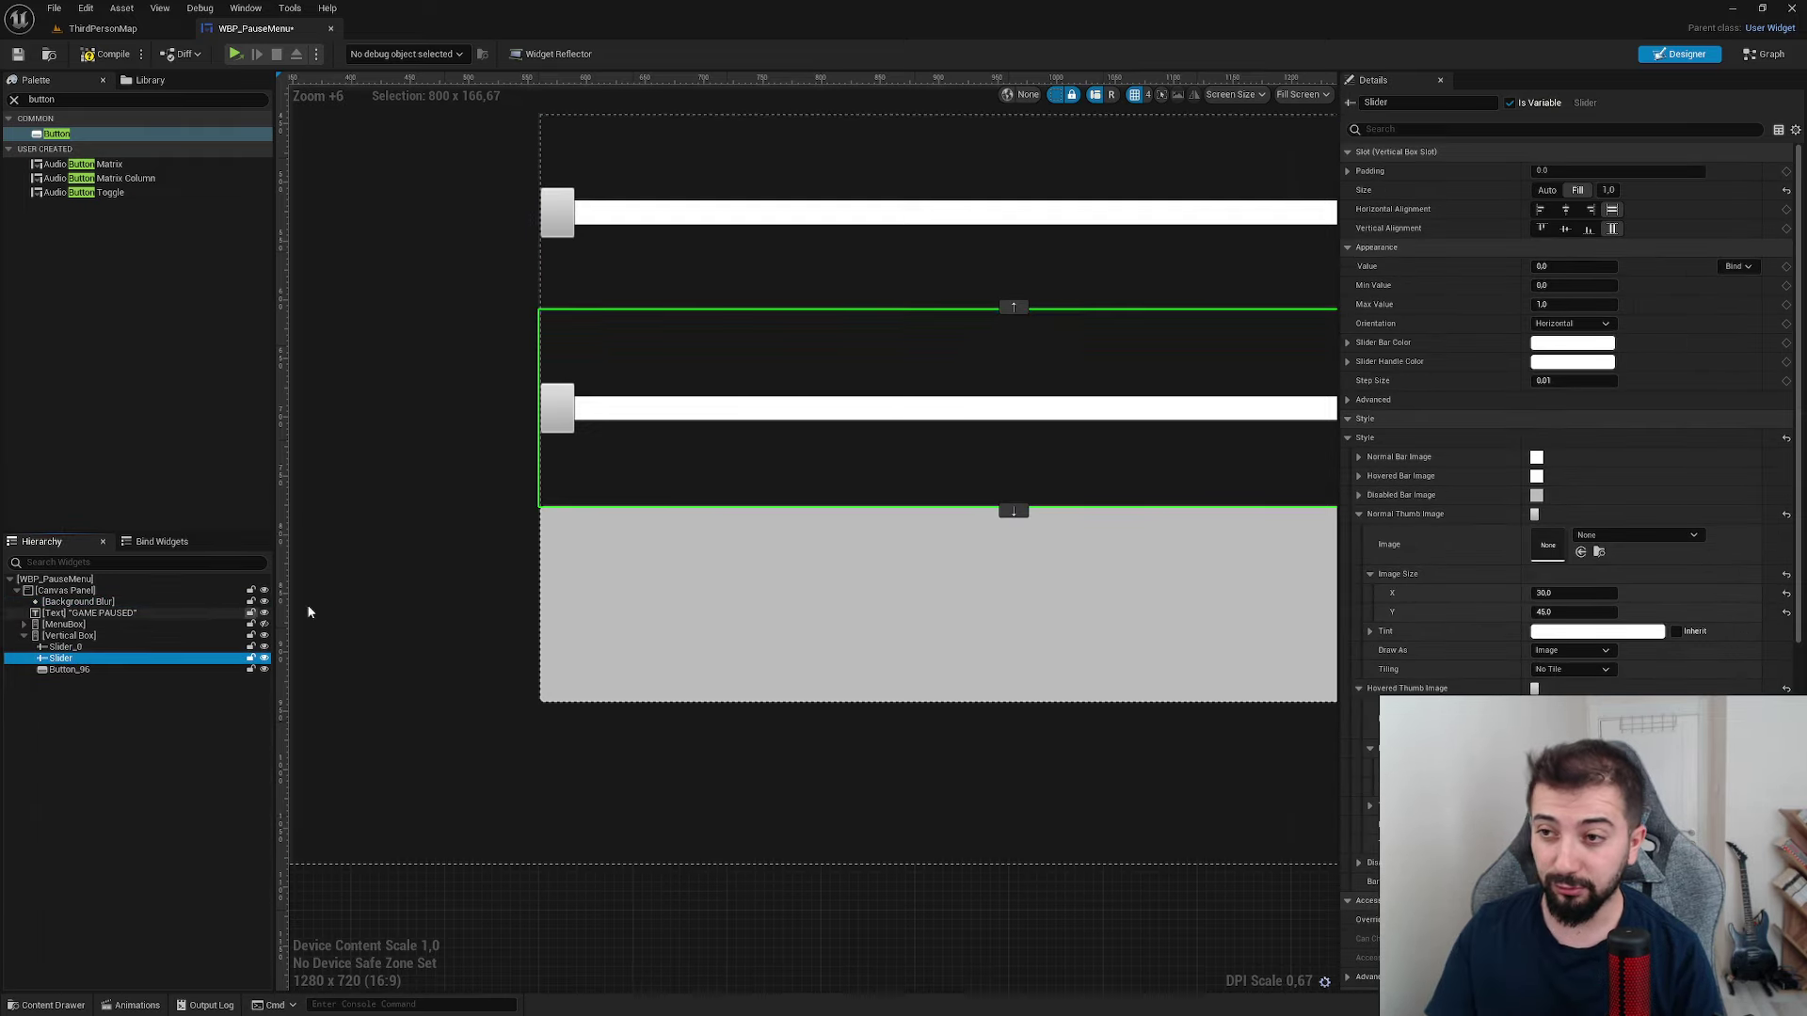
{"action": "scroll", "coordinate": [518, 603], "scroll_direction": "down", "scroll_amount": 1}
{"action": "key", "text": "Delete"}
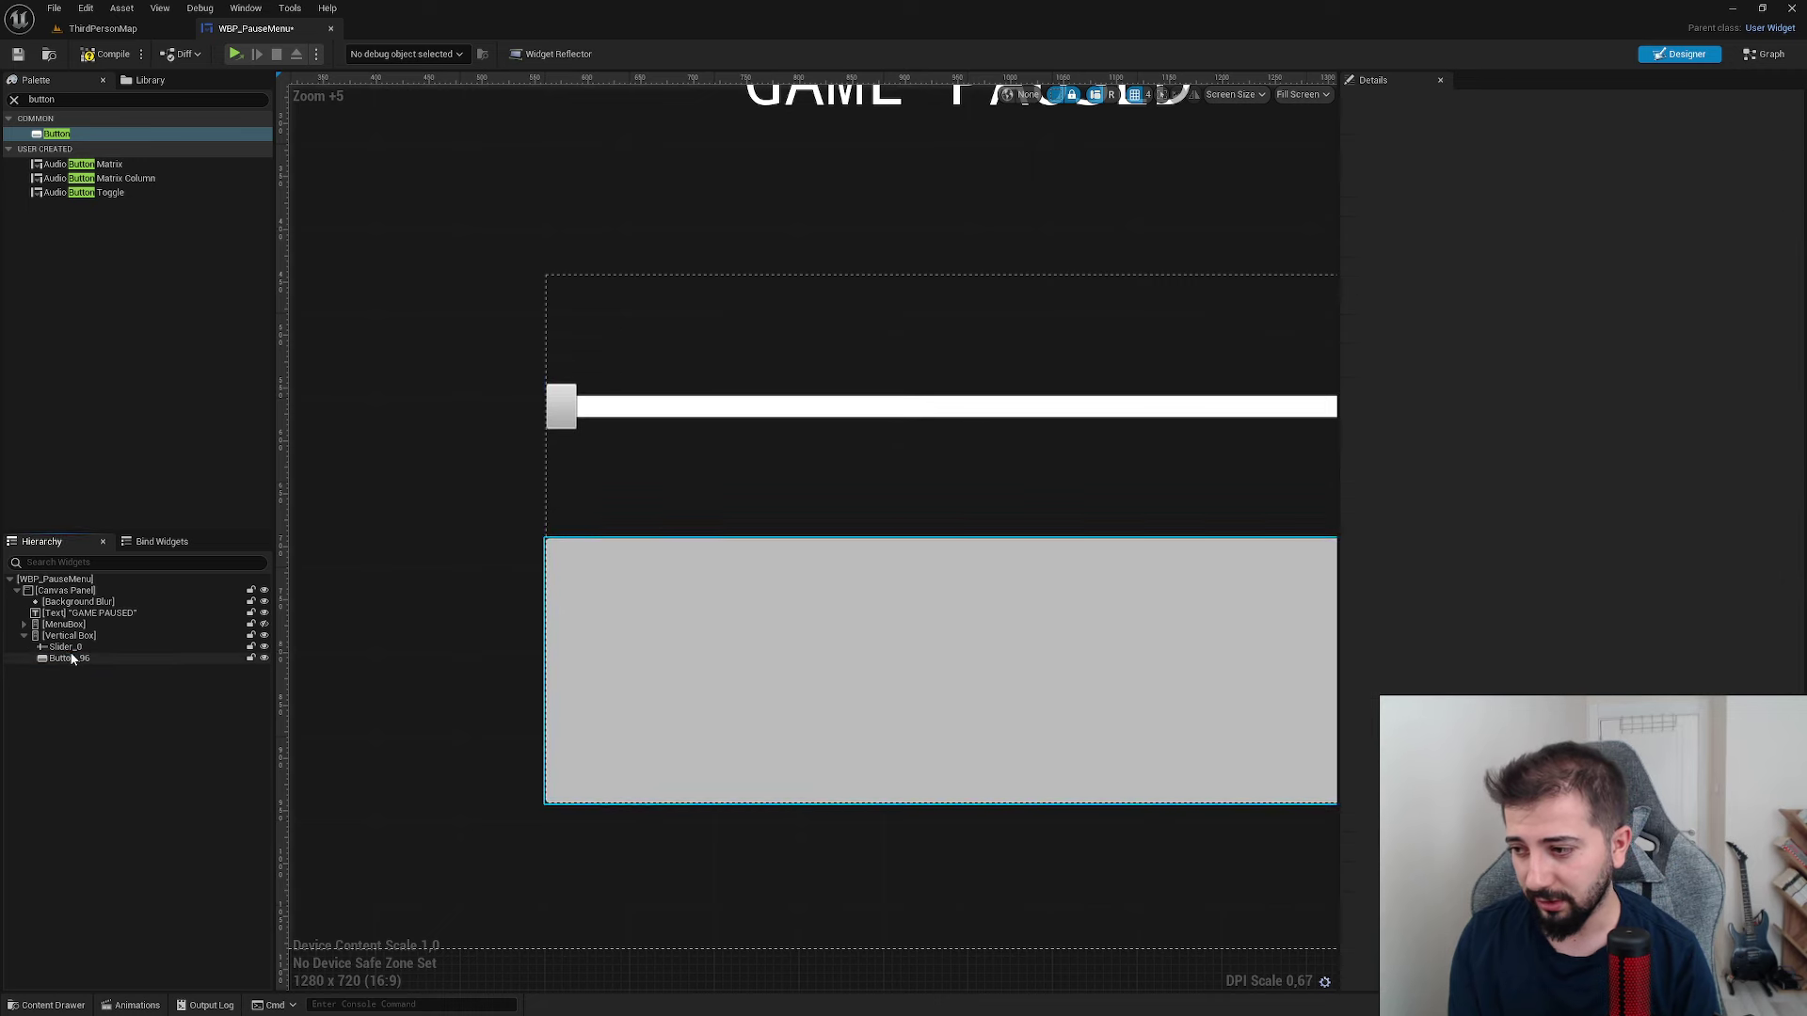
- Wrap Slider_0 in a Horizontal Box and set its slot Size to Fill
{"action": "left_click", "coordinate": [62, 647]}
{"action": "right_click", "coordinate": [64, 648]}
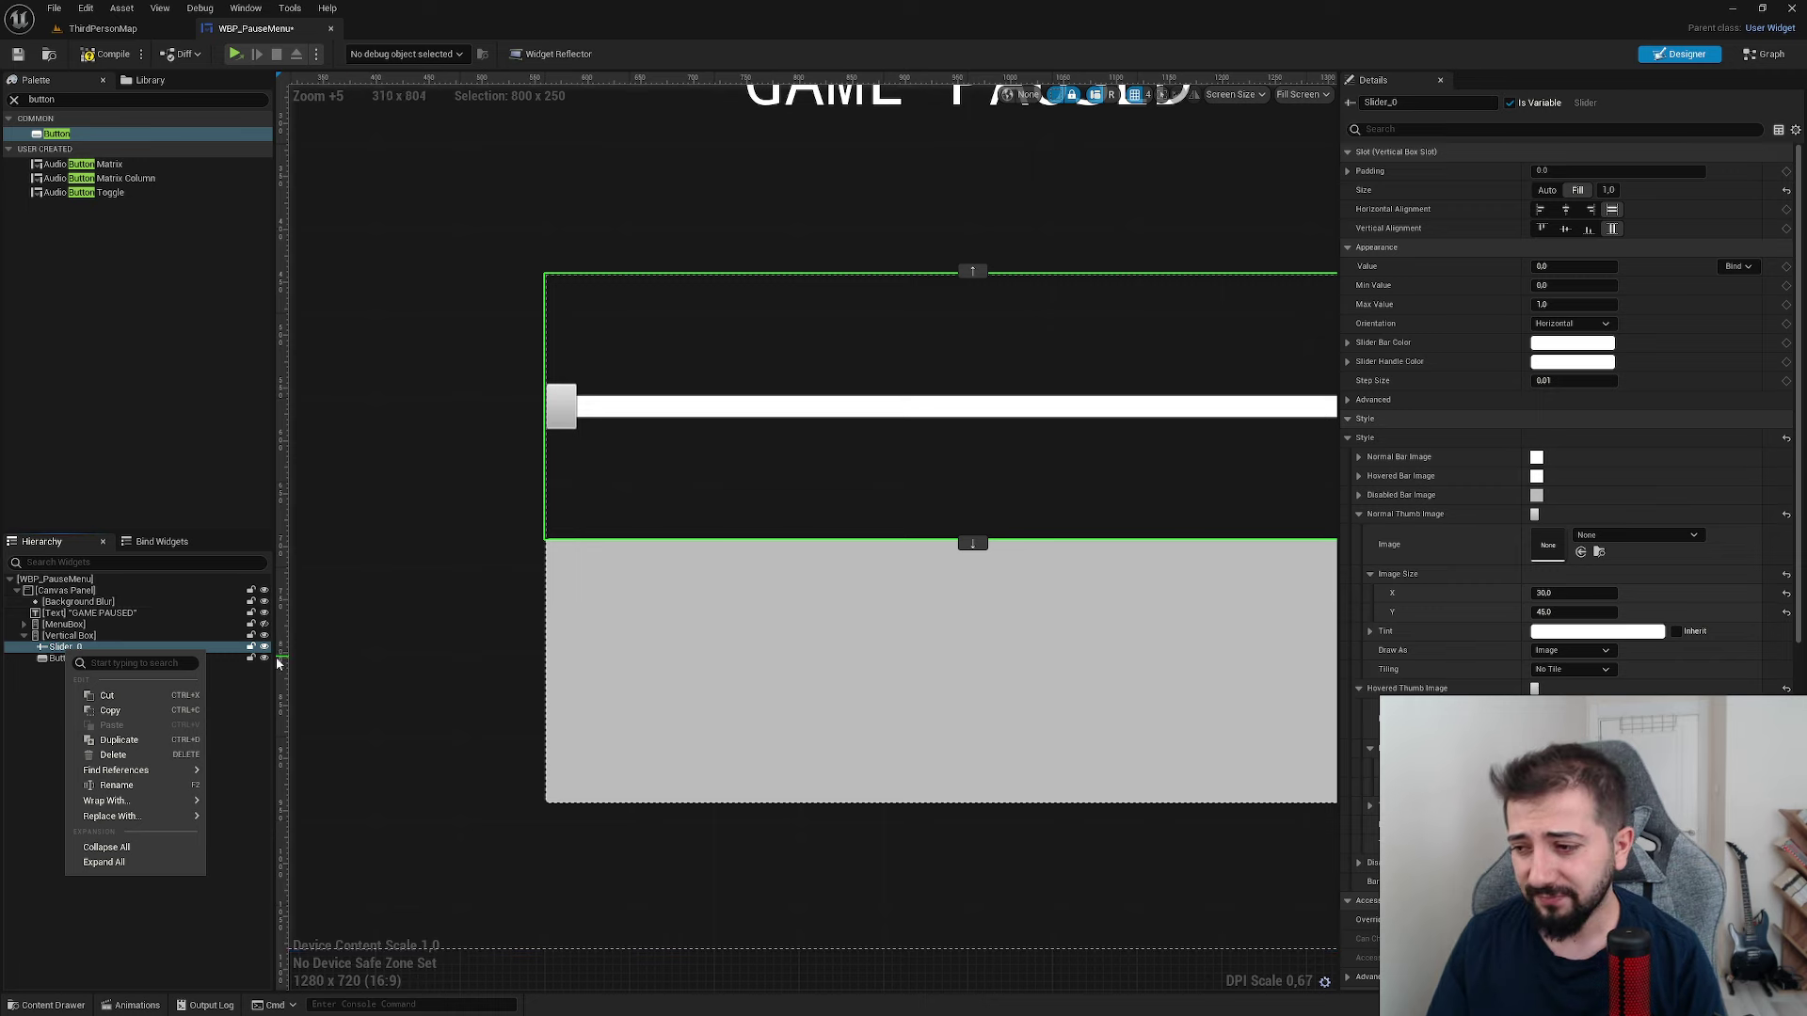
{"action": "mouse_move", "coordinate": [163, 805]}
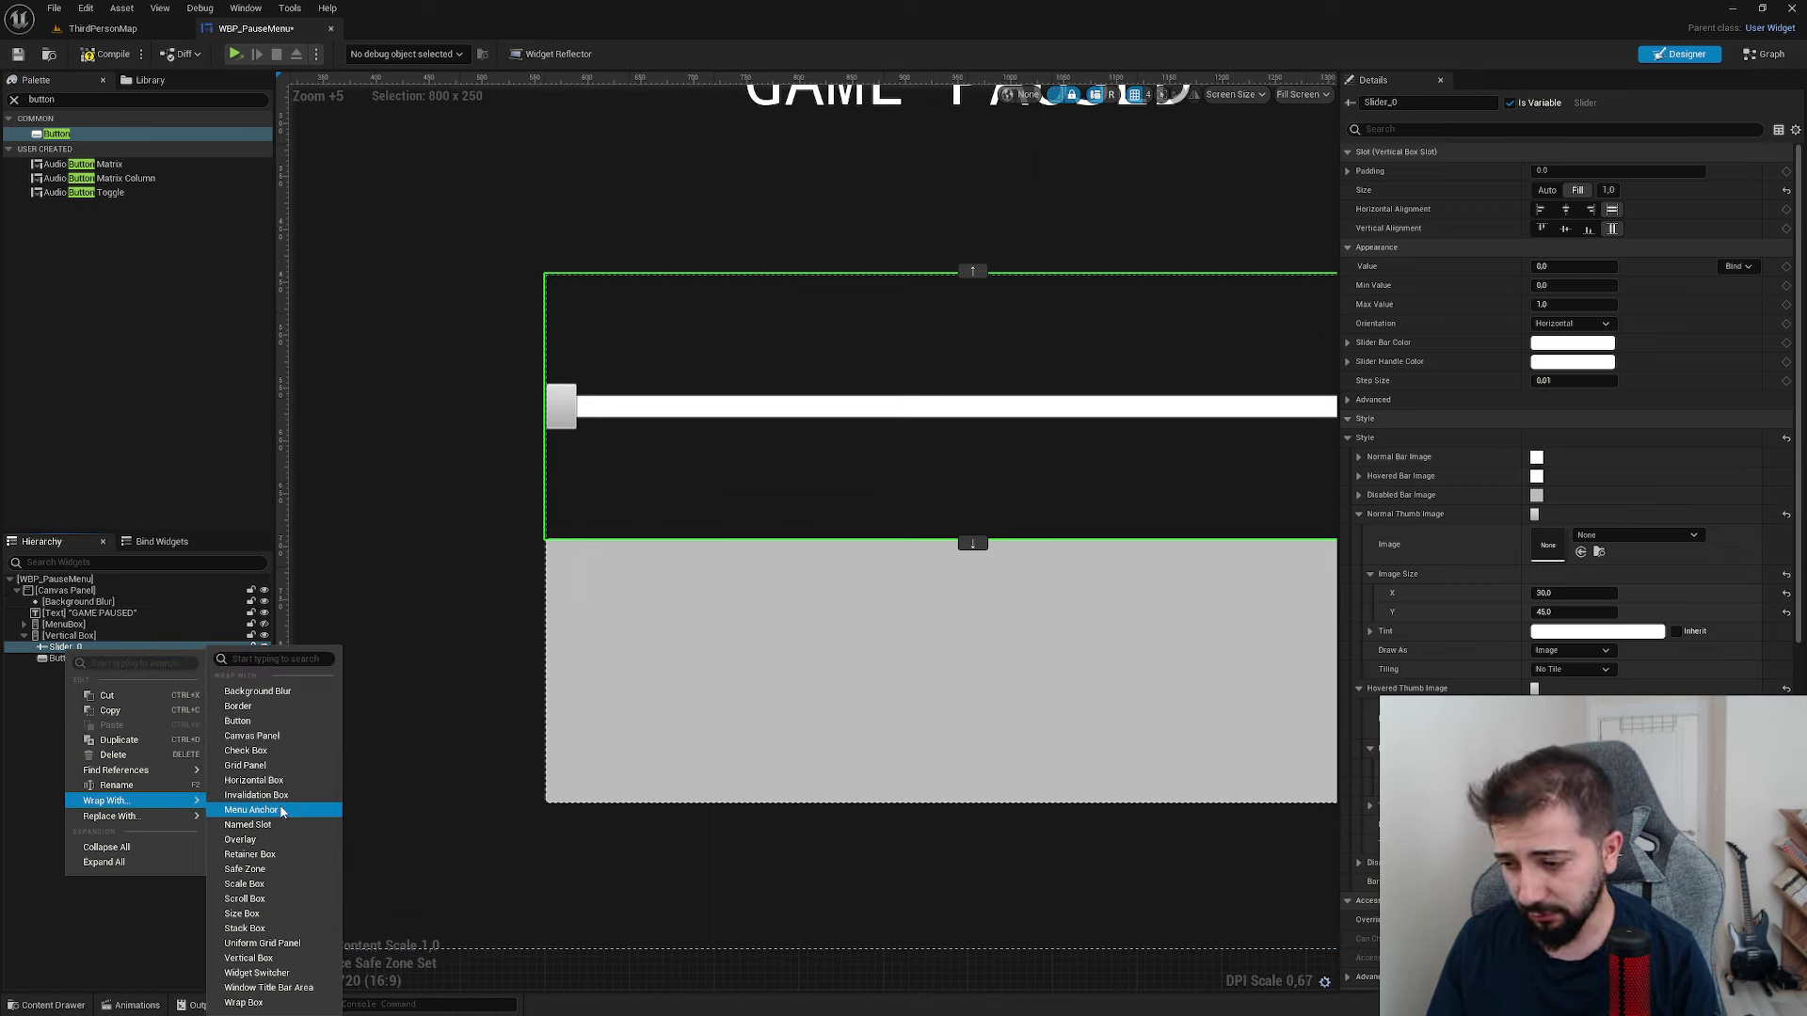
{"action": "right_click", "coordinate": [47, 647]}
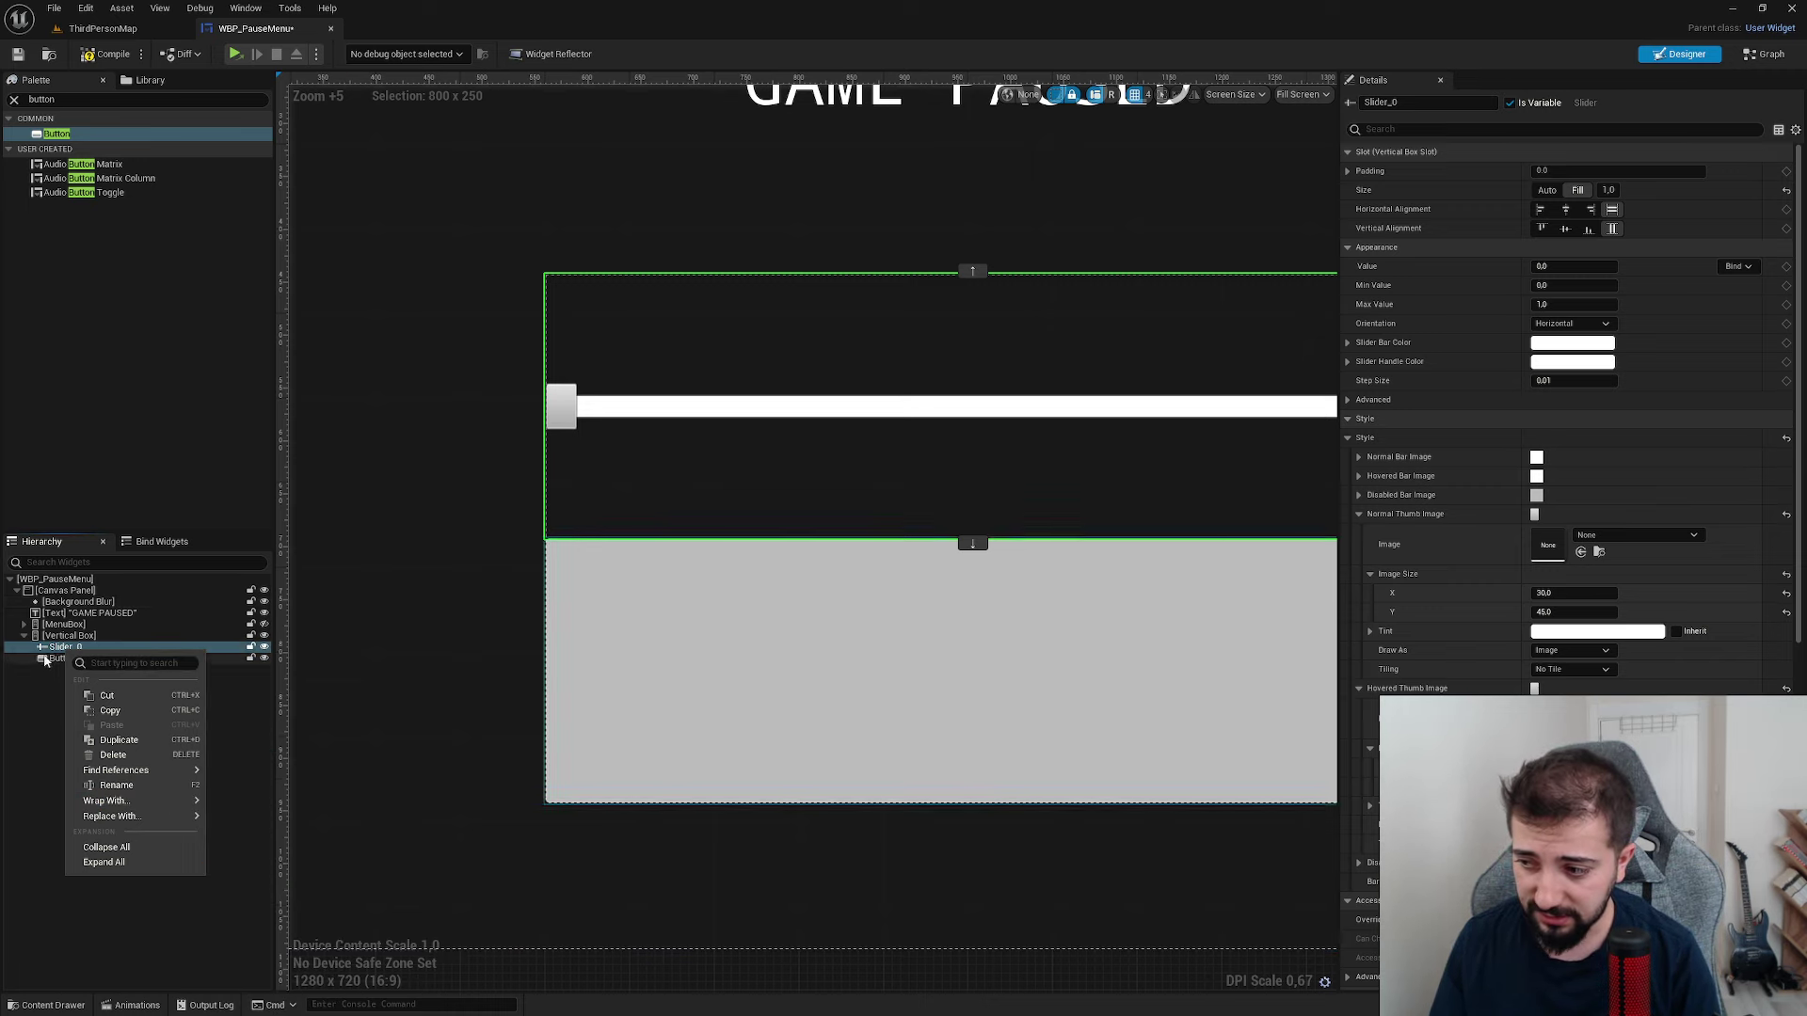
{"action": "mouse_move", "coordinate": [169, 798]}
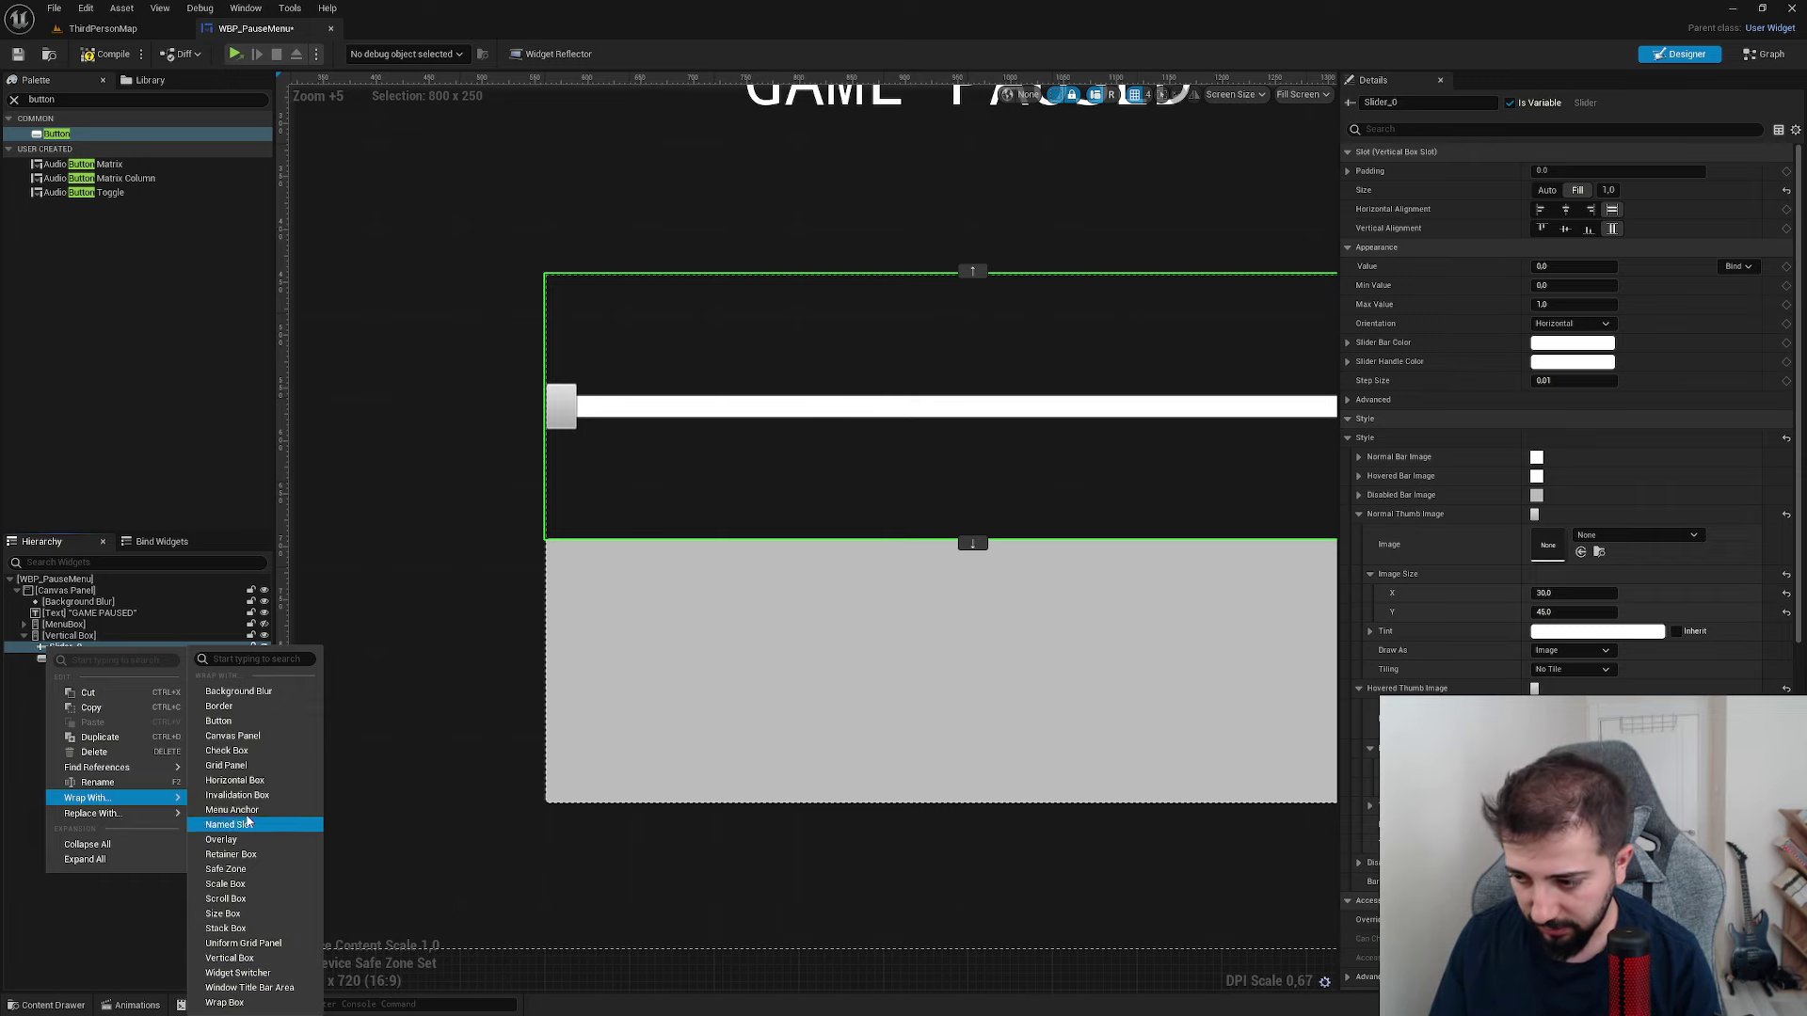
{"action": "left_click", "coordinate": [234, 780]}
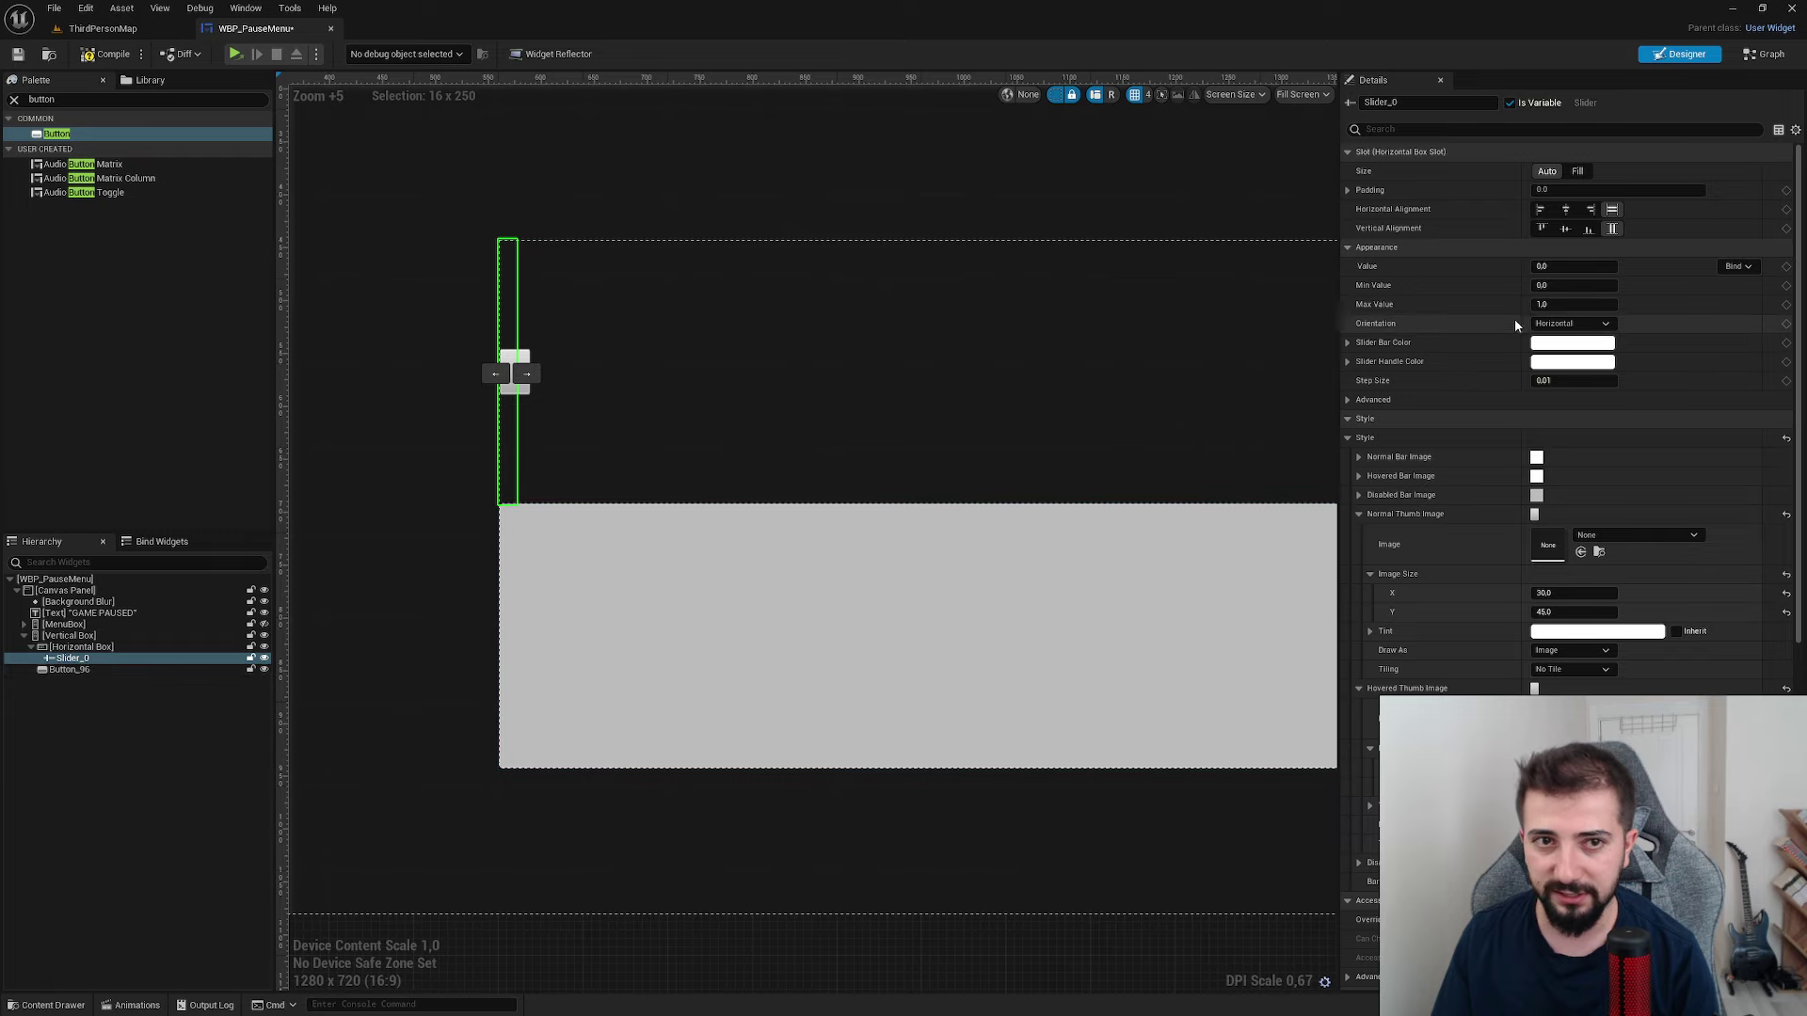
{"action": "left_click", "coordinate": [1577, 170]}
{"action": "scroll", "coordinate": [952, 488], "scroll_direction": "down", "scroll_amount": 3}
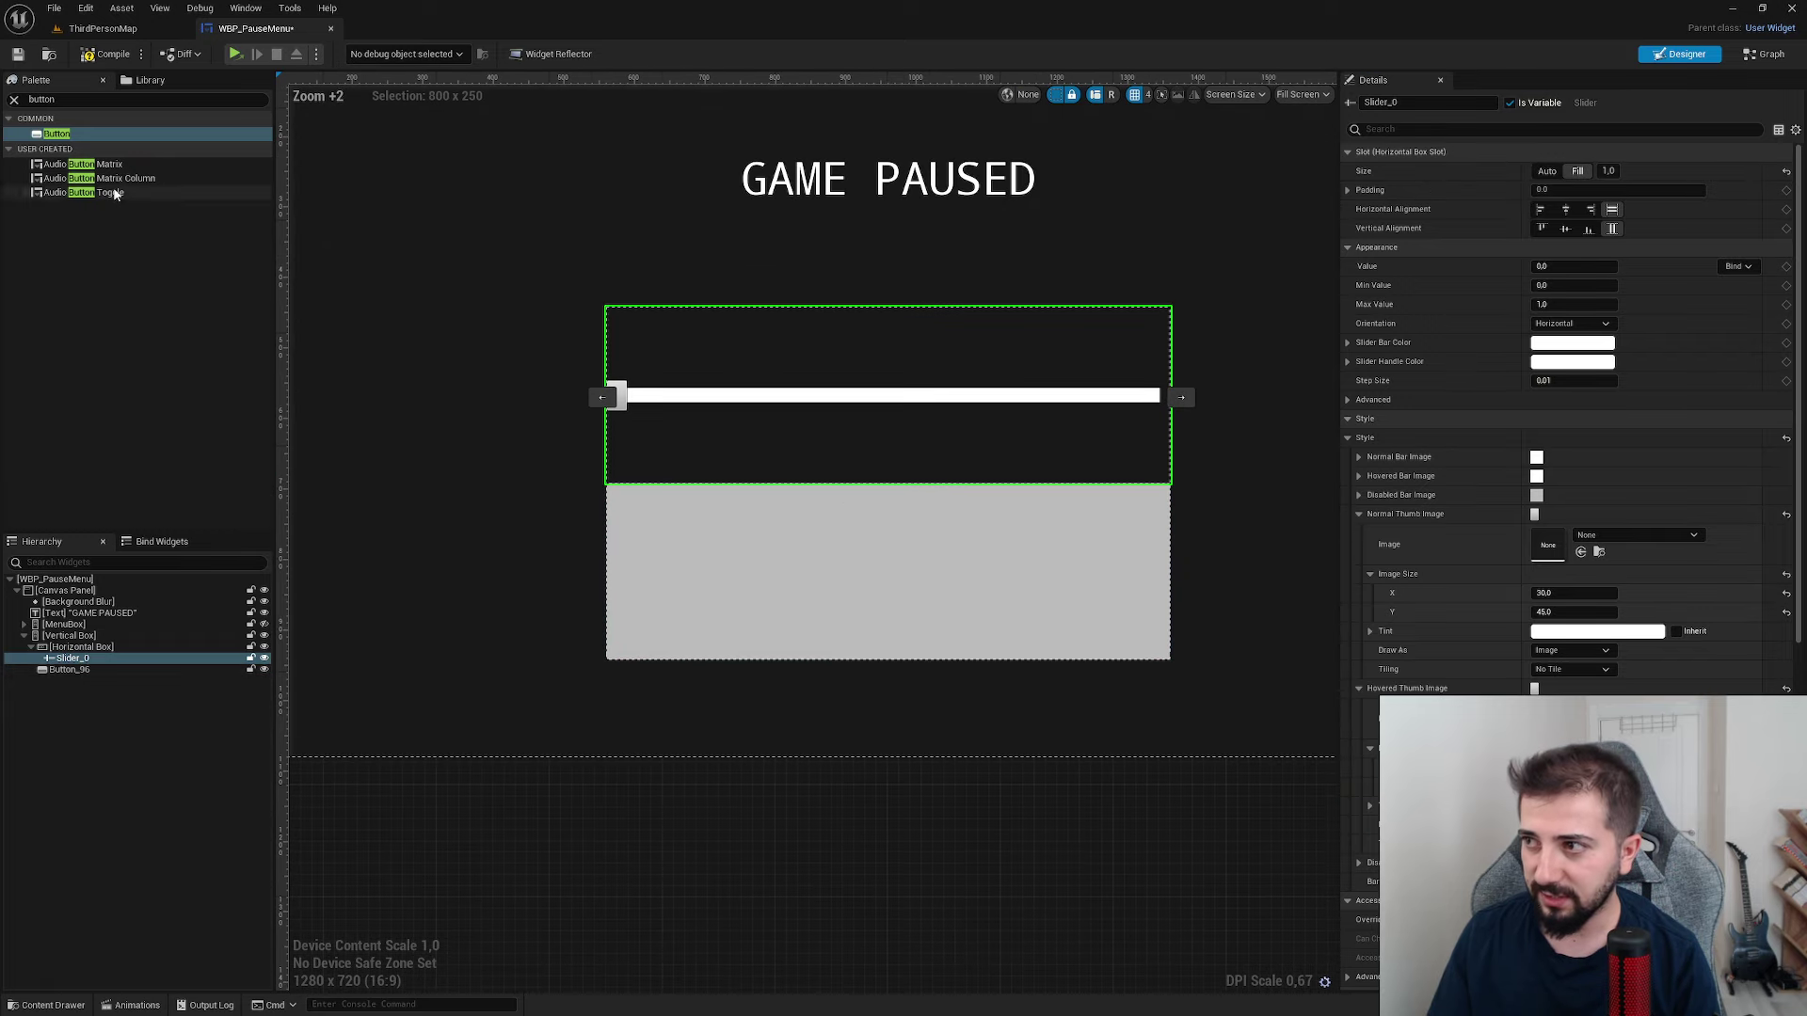
{"action": "left_click", "coordinate": [15, 97]}
- Add a Text block left of the slider in the Horizontal Box, centred vertically
{"action": "type", "text": "text"}
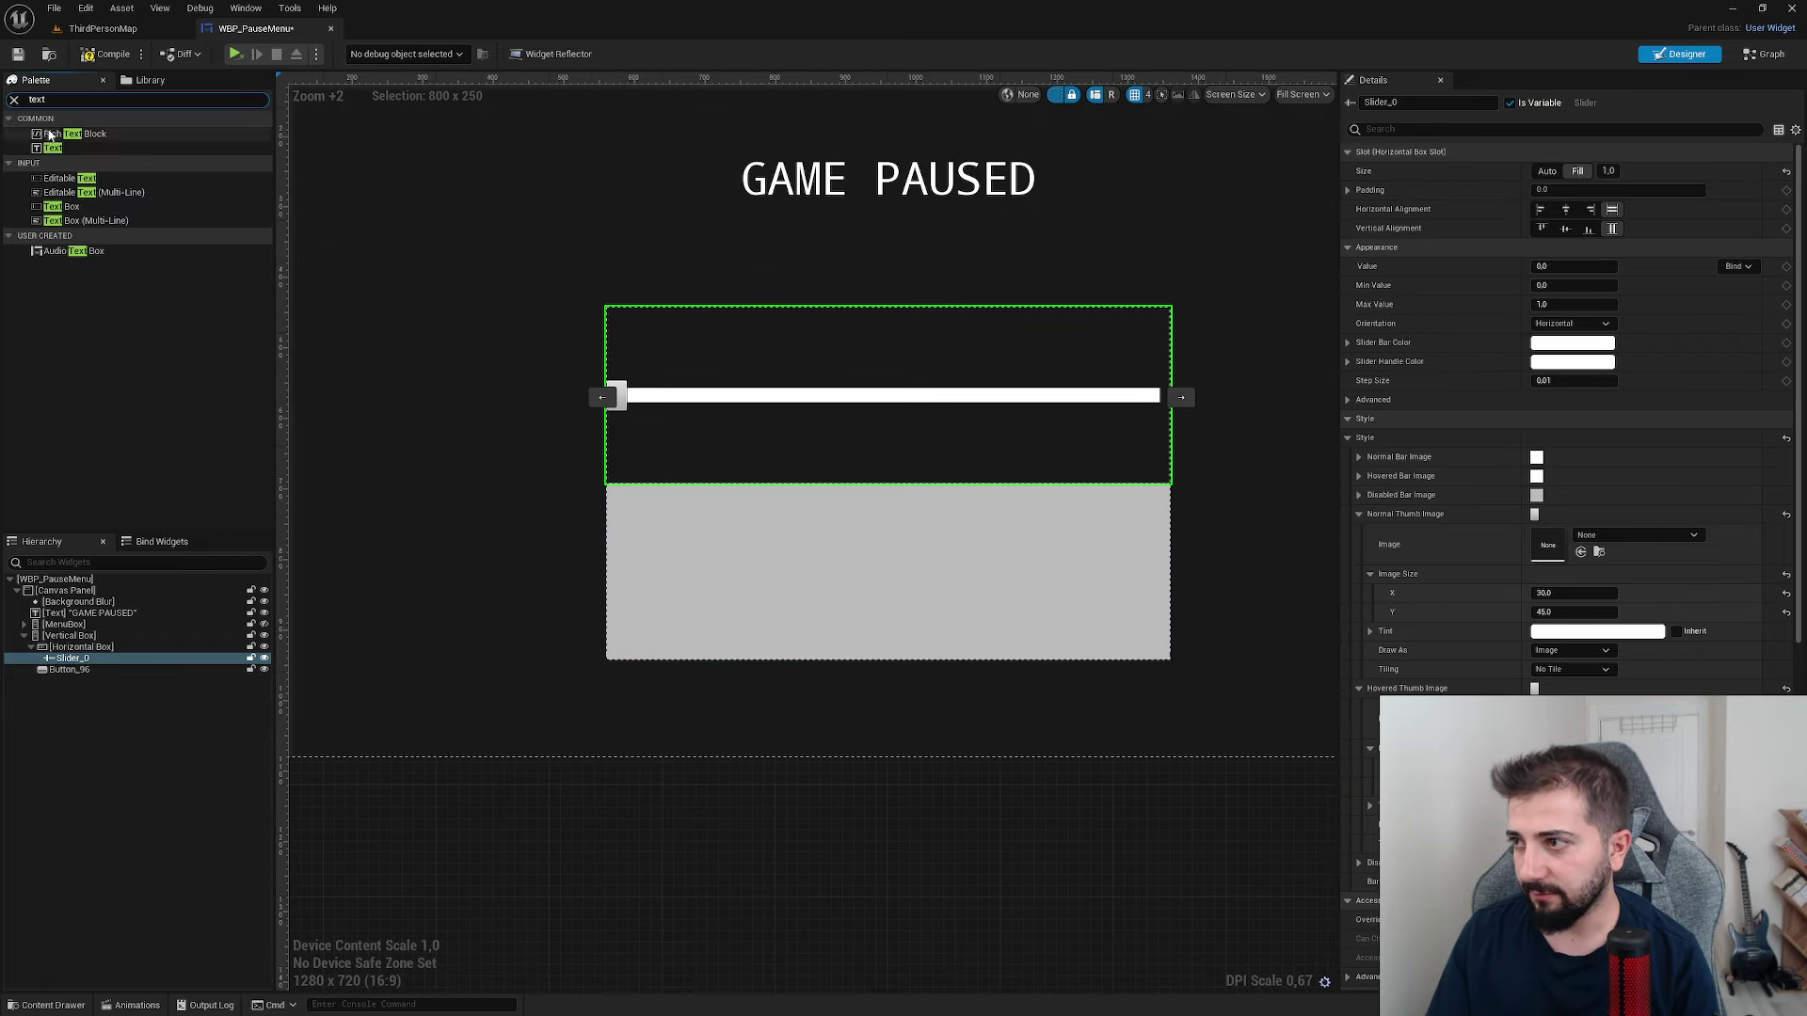
{"action": "left_click_drag", "start_coordinate": [53, 148], "coordinate": [647, 410]}
{"action": "left_click", "coordinate": [1057, 397]}
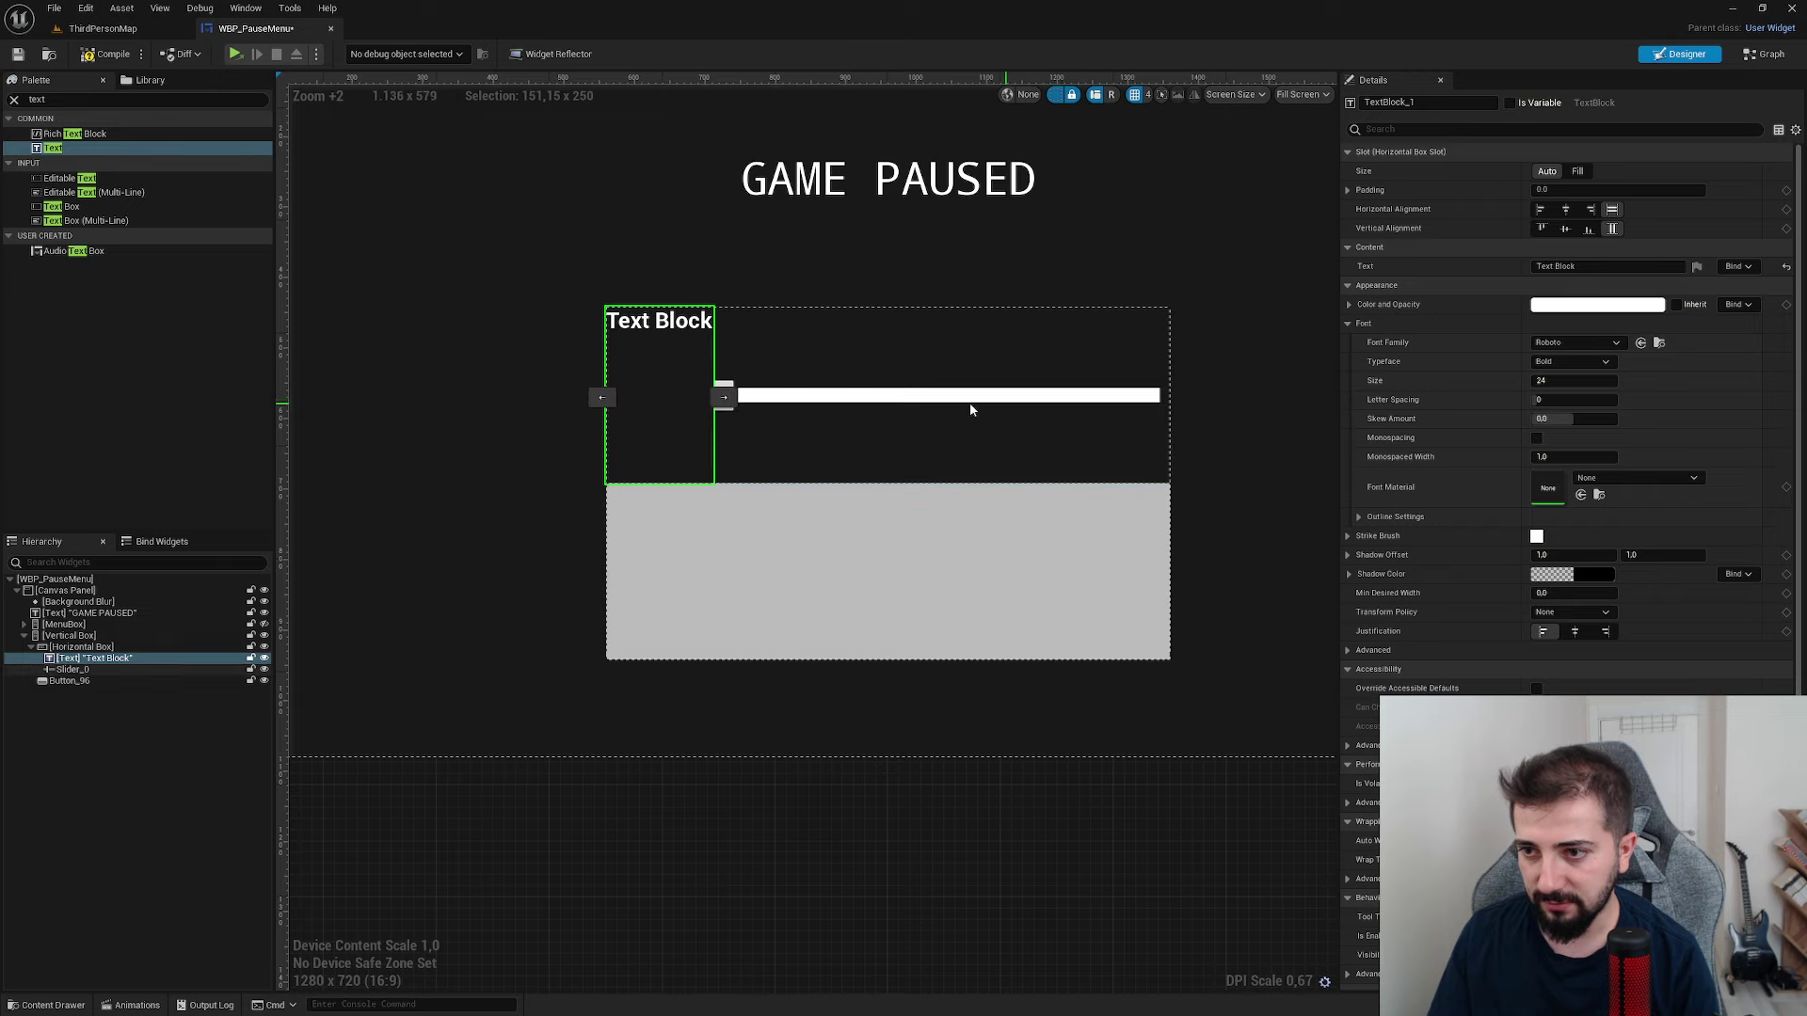
{"action": "scroll", "coordinate": [671, 409], "scroll_direction": "up", "scroll_amount": 4}
{"action": "left_click", "coordinate": [1565, 228]}
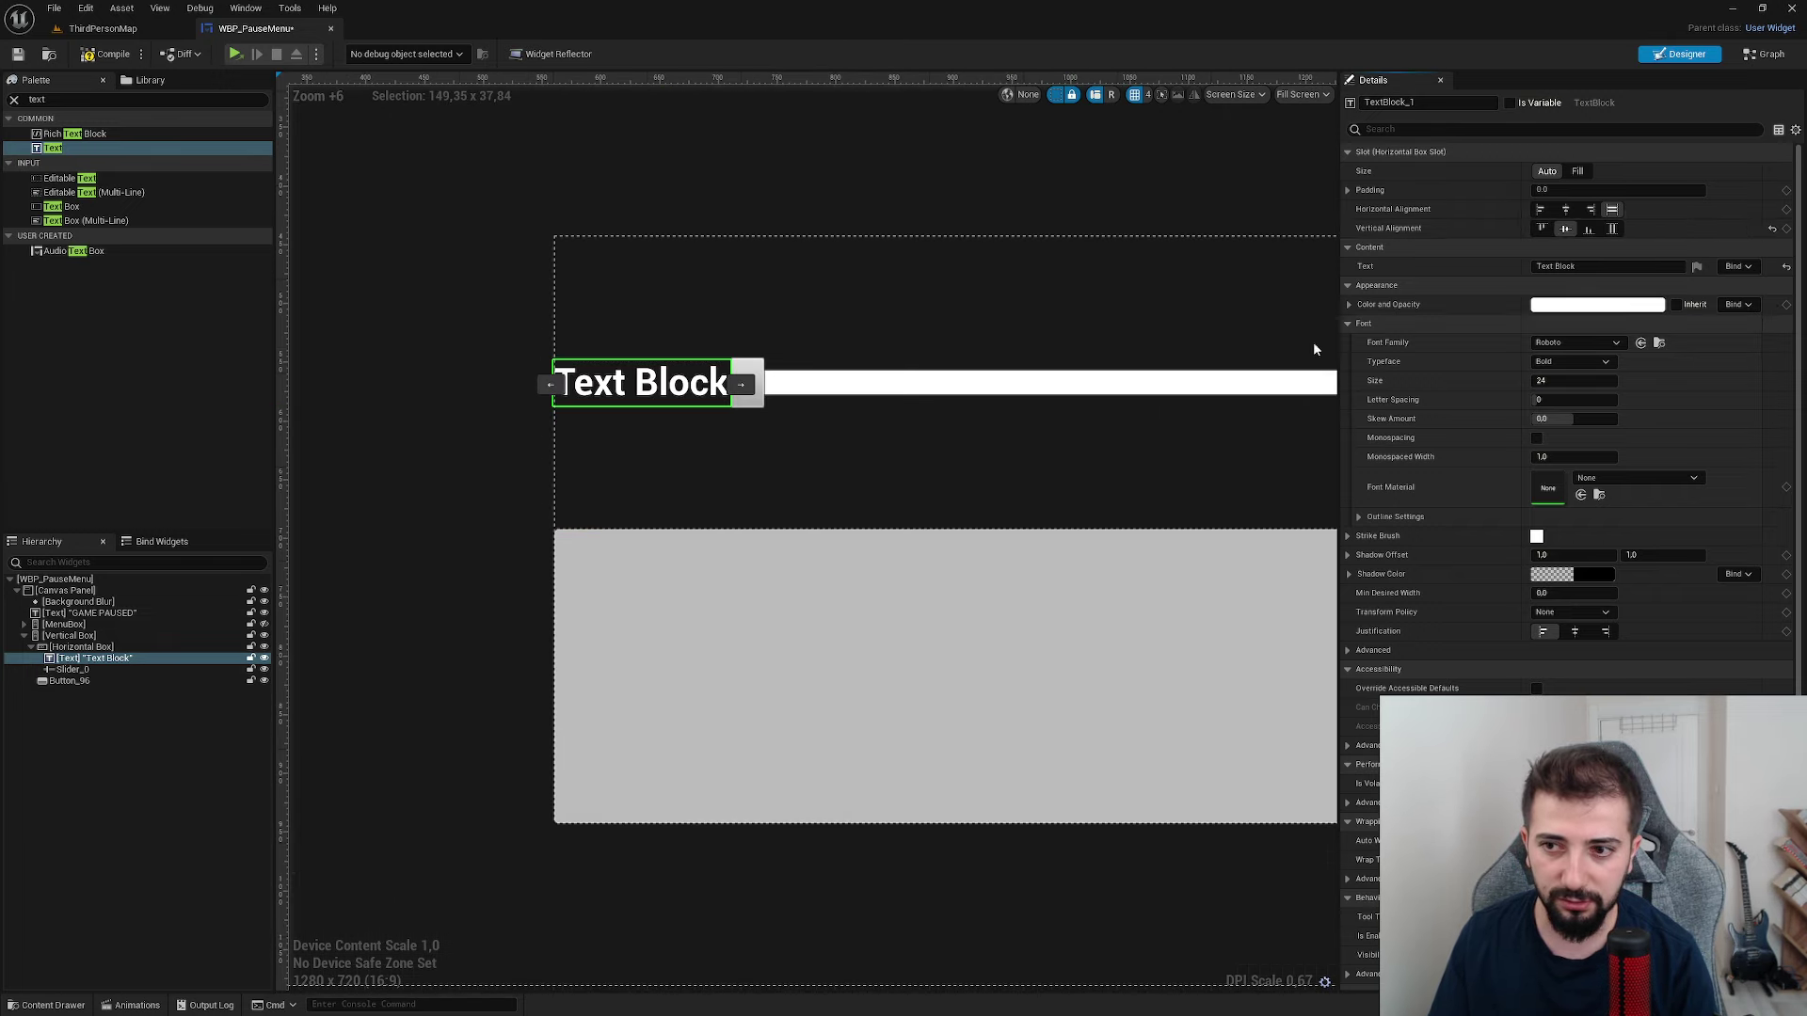
{"action": "right_click_drag", "start_coordinate": [1118, 426], "coordinate": [1050, 419]}
- Give Slider_0 a left padding of 25
{"action": "left_click", "coordinate": [1049, 419]}
{"action": "right_click_drag", "start_coordinate": [1274, 435], "coordinate": [1158, 434]}
{"action": "left_click", "coordinate": [1347, 189]}
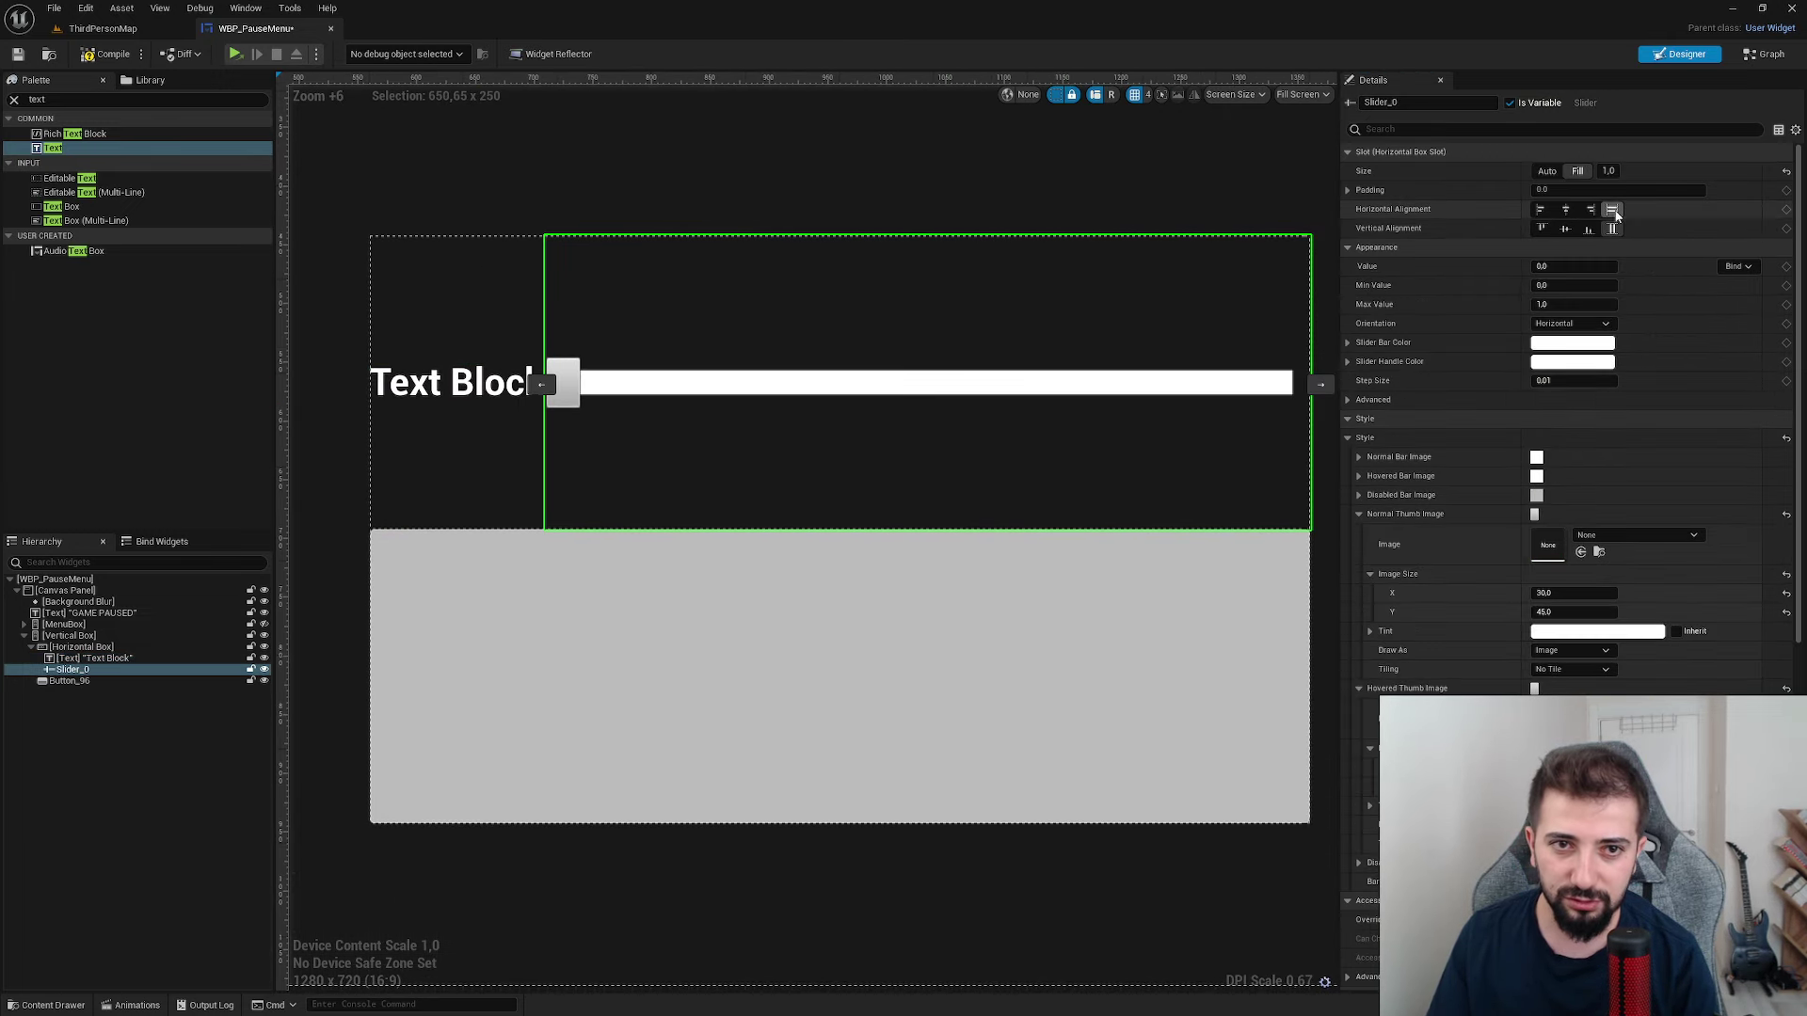
{"action": "left_click", "coordinate": [1573, 209]}
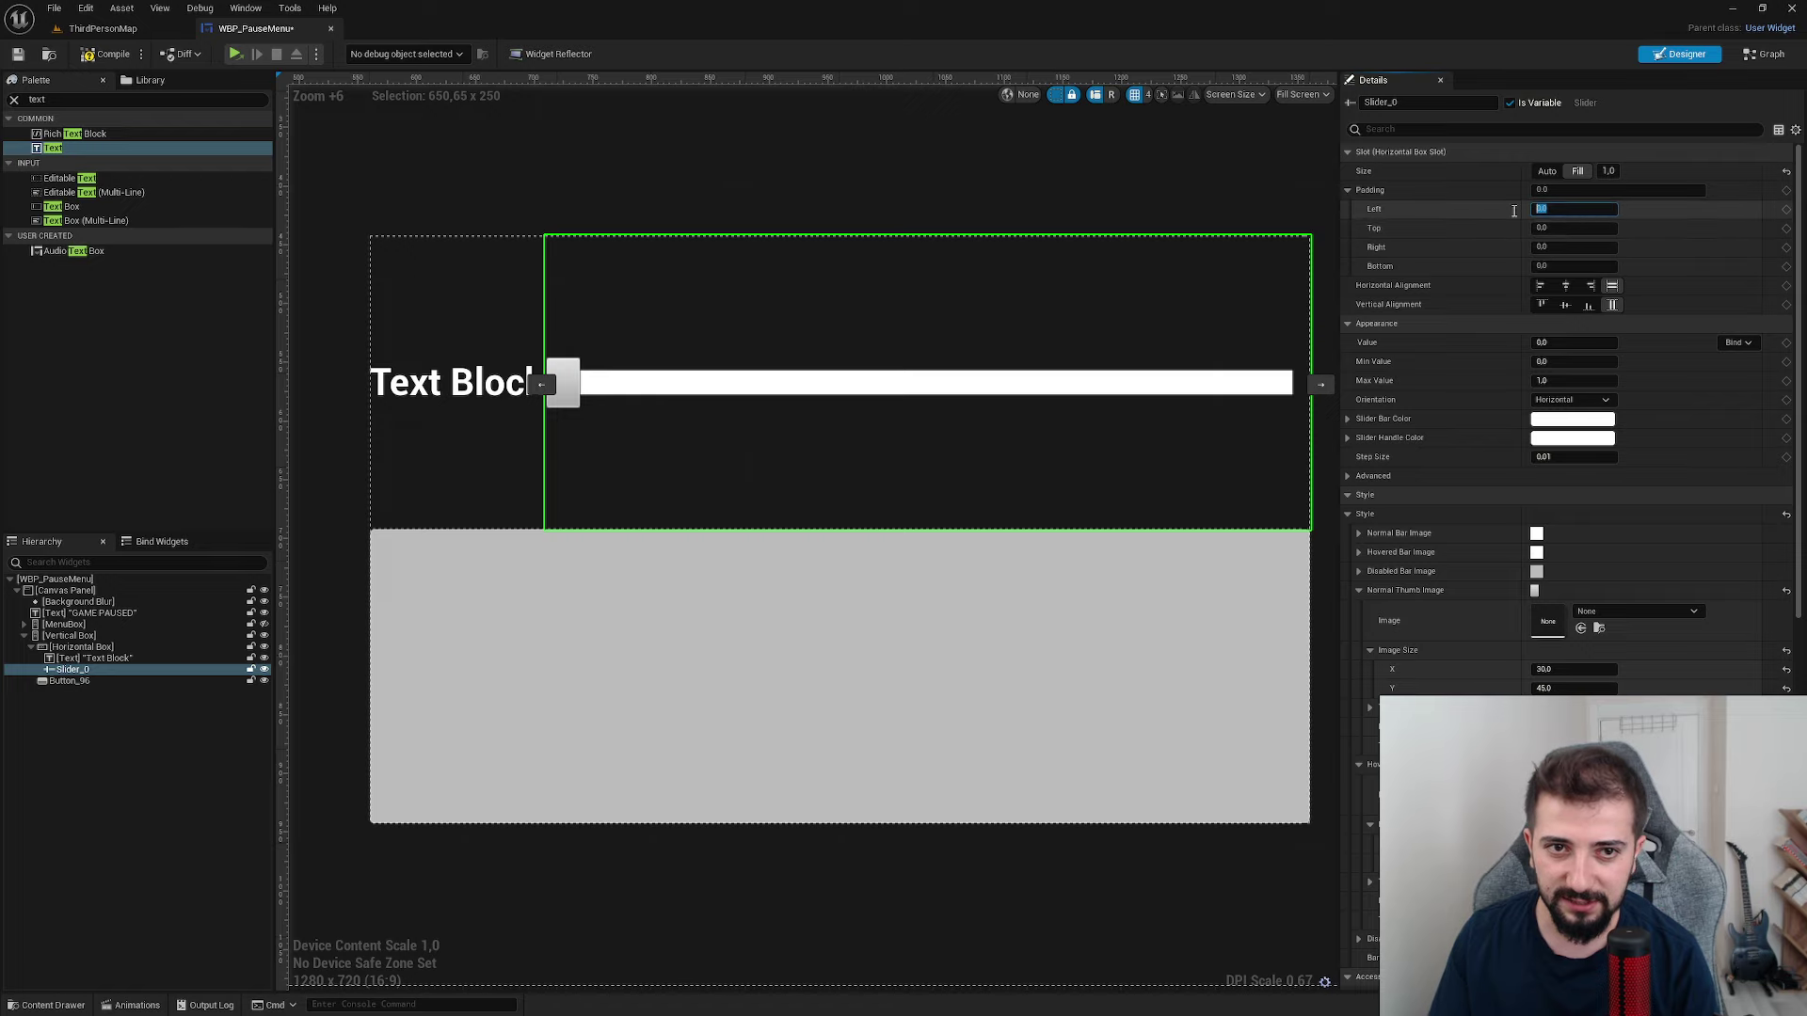
{"action": "type", "text": "25"}
{"action": "key", "text": "Return"}
{"action": "scroll", "coordinate": [821, 489], "scroll_direction": "down", "scroll_amount": 4}
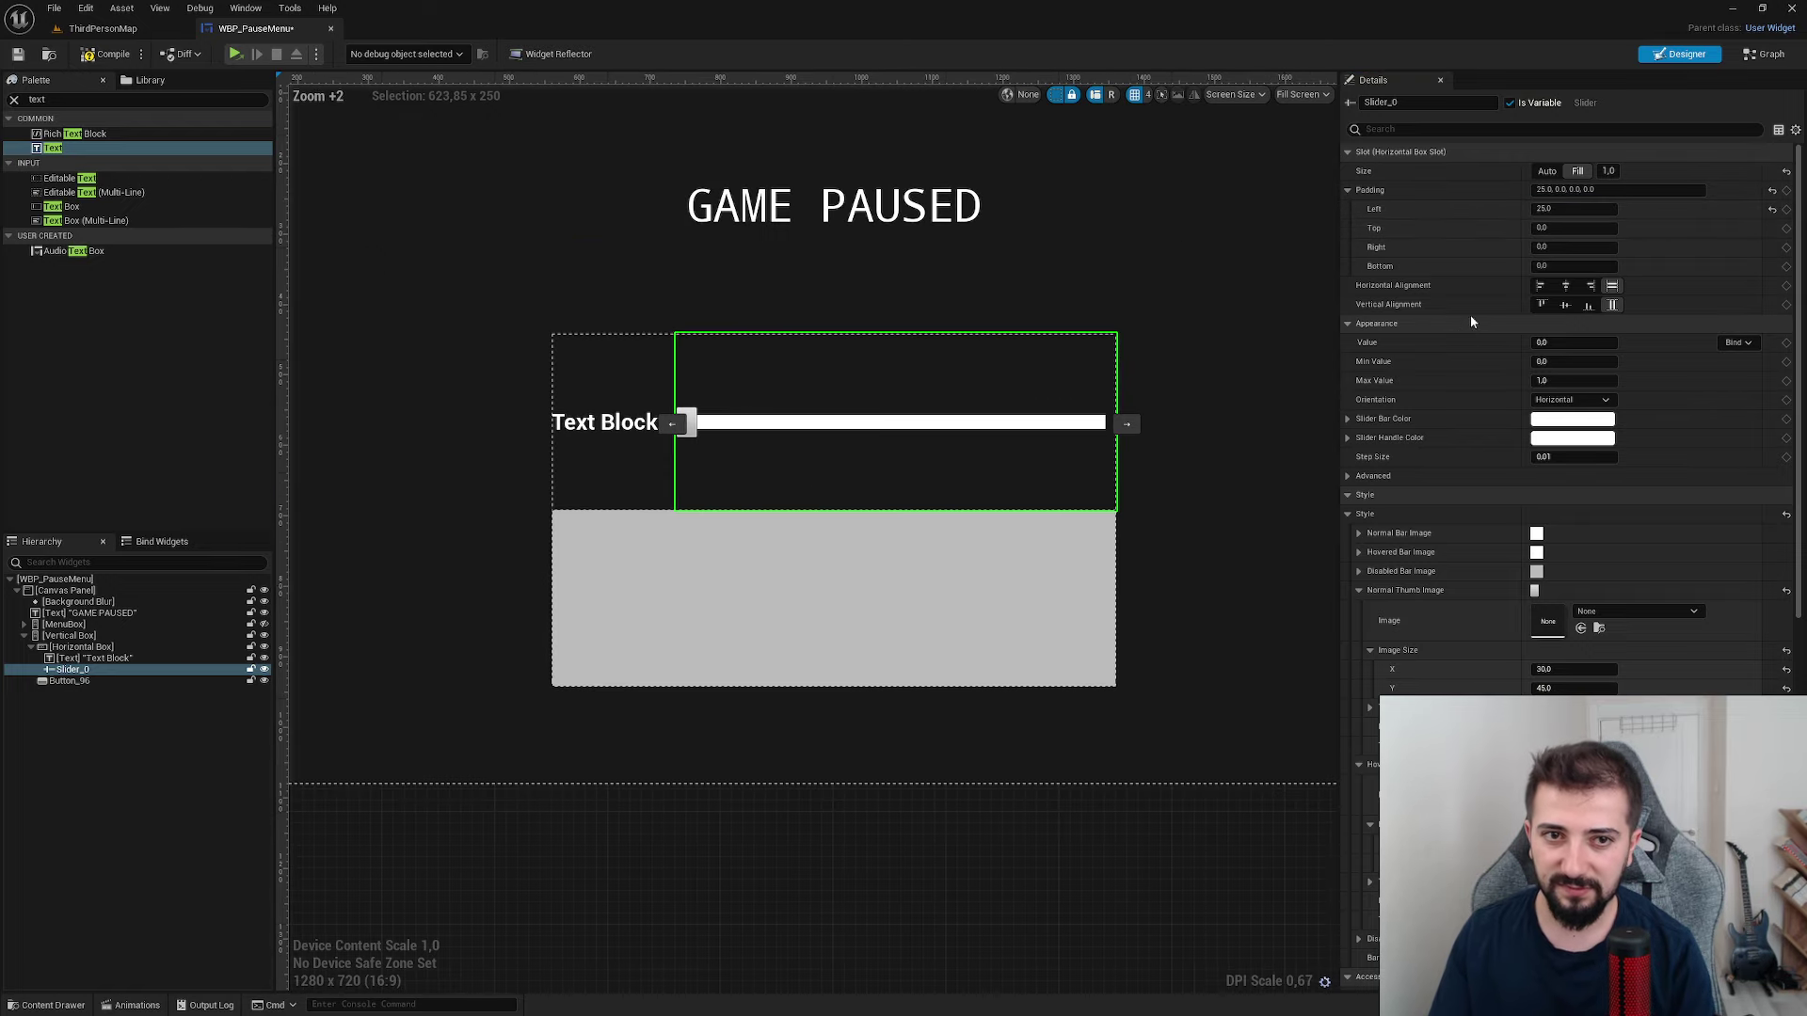
{"action": "scroll", "coordinate": [706, 480], "scroll_direction": "up", "scroll_amount": 1}
- Change the text block's wording to 'Music'
{"action": "left_click", "coordinate": [686, 414]}
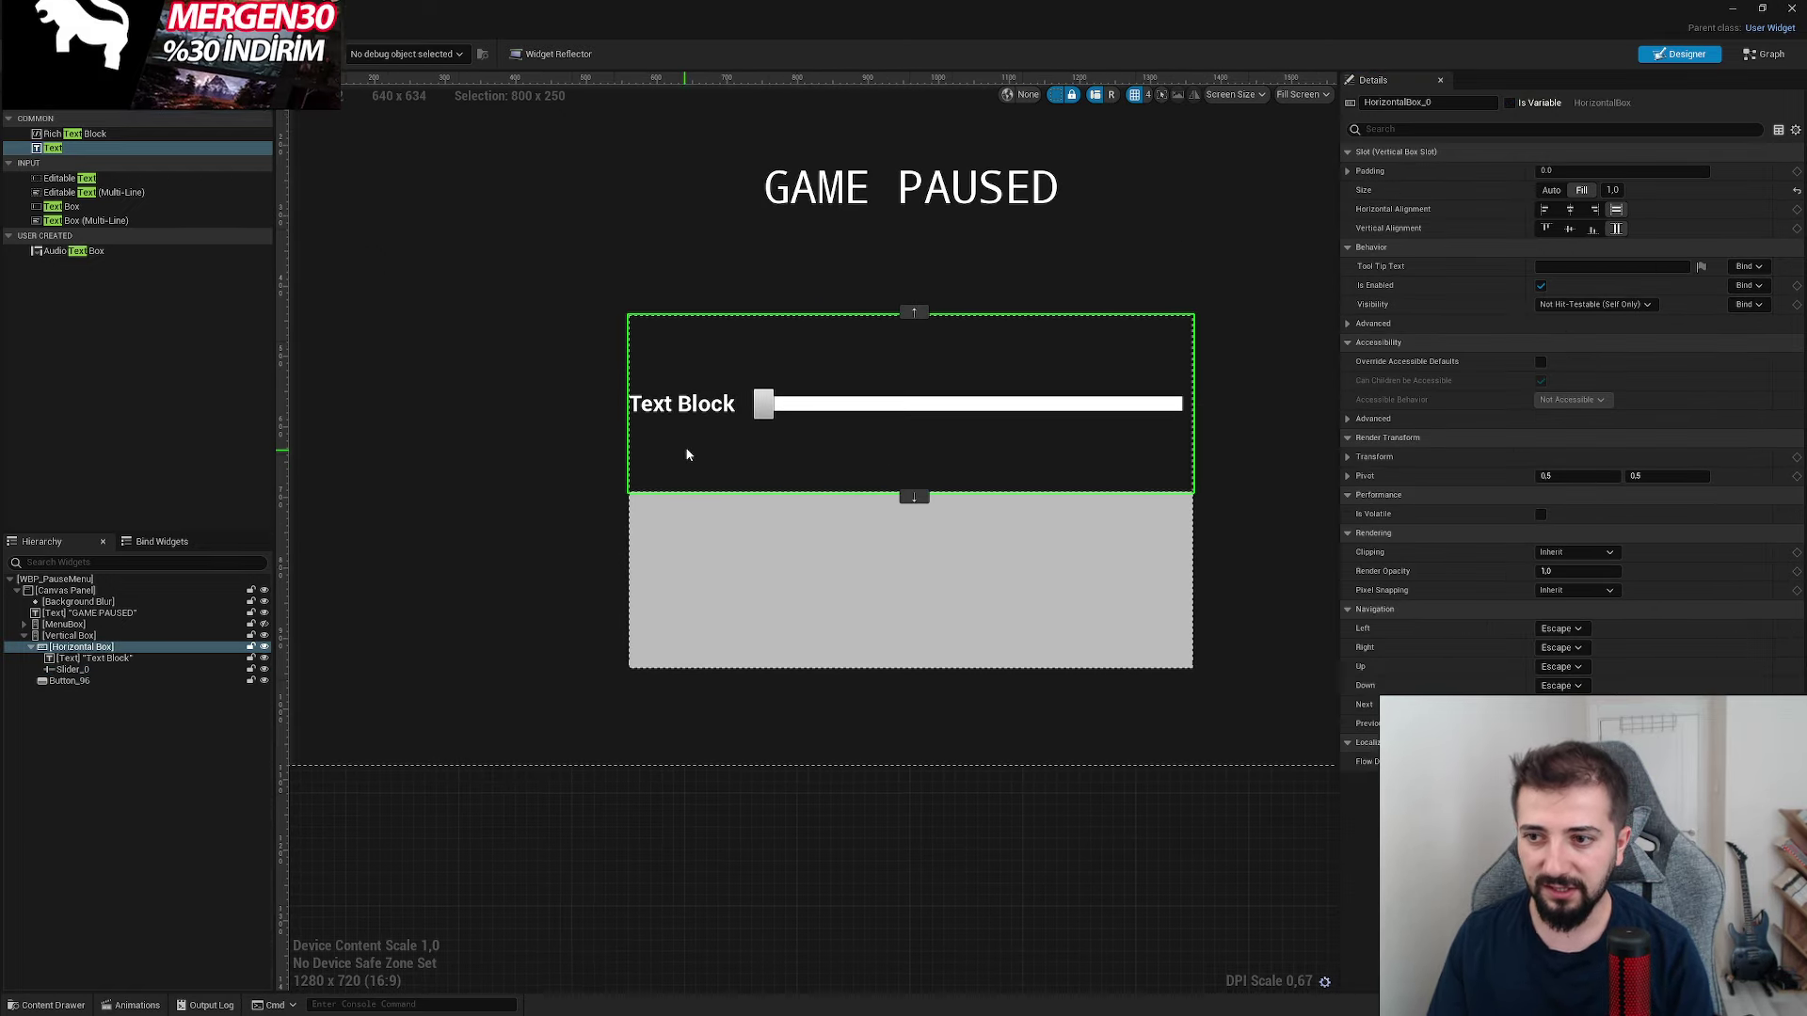
{"action": "scroll", "coordinate": [686, 414], "scroll_direction": "up", "scroll_amount": 1}
{"action": "left_click", "coordinate": [1583, 265]}
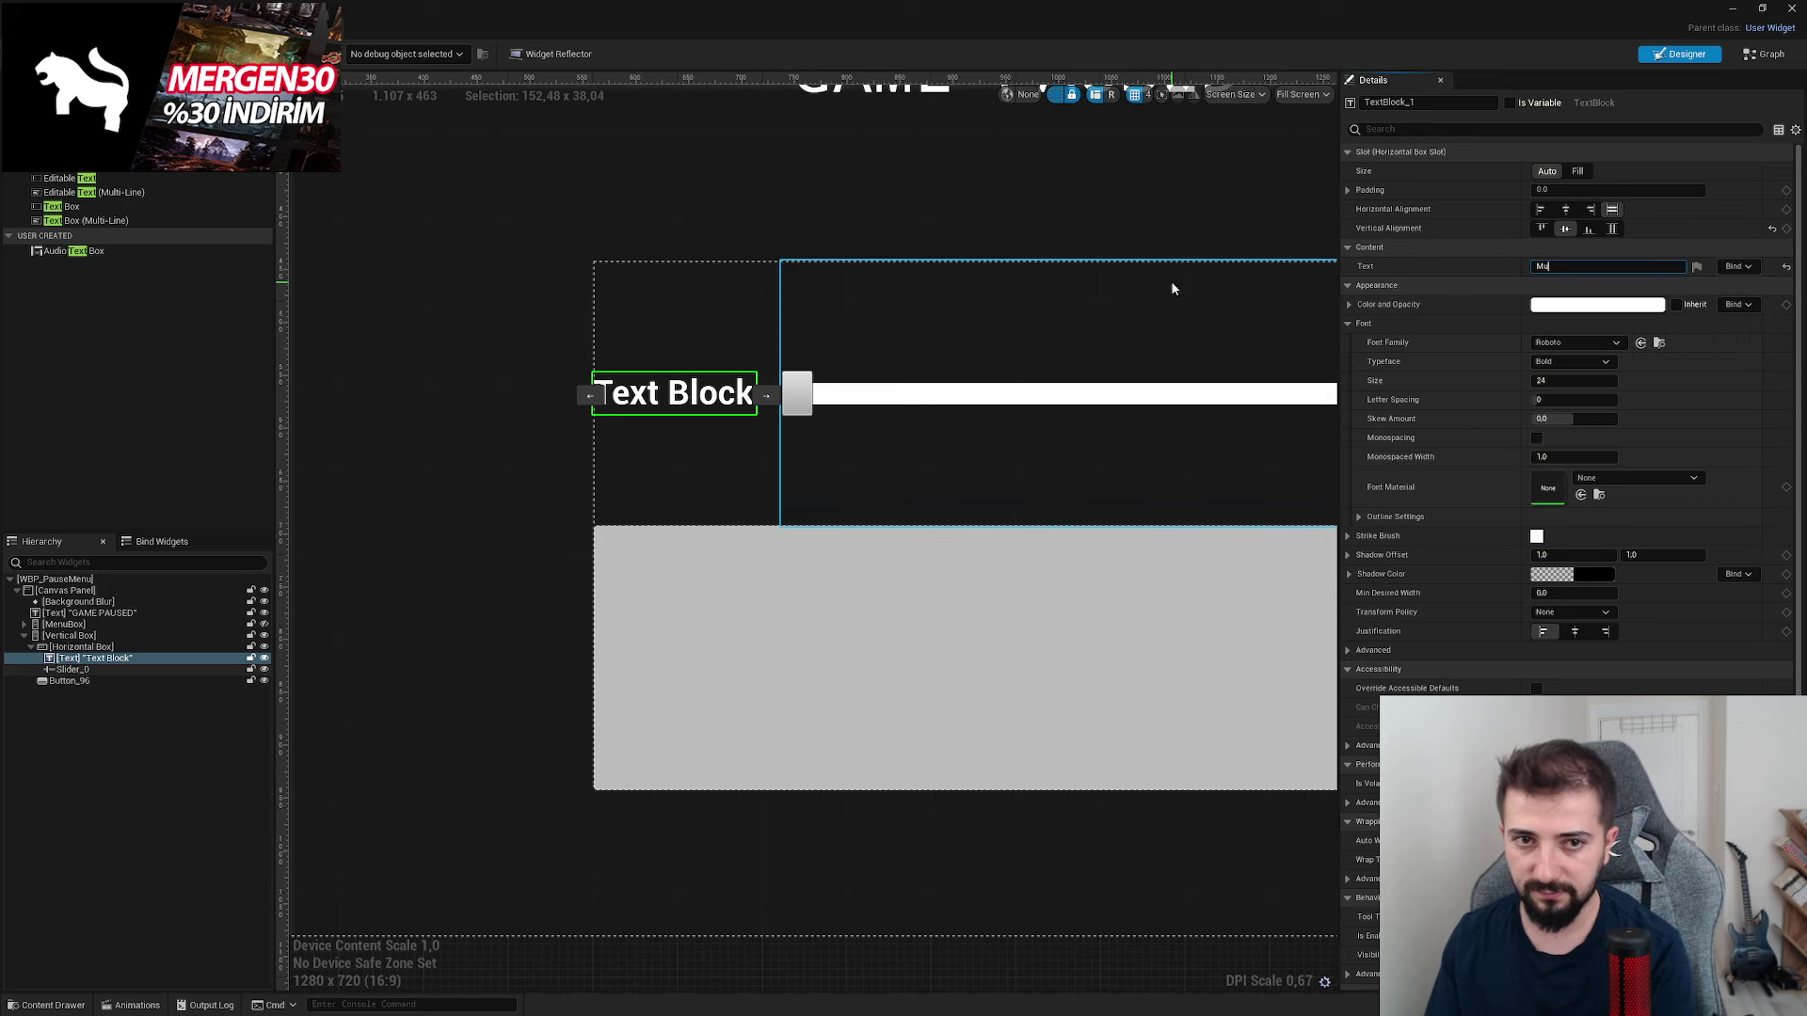
{"action": "type", "text": "sic"}
{"action": "right_click_drag", "start_coordinate": [1049, 400], "coordinate": [1022, 323]}
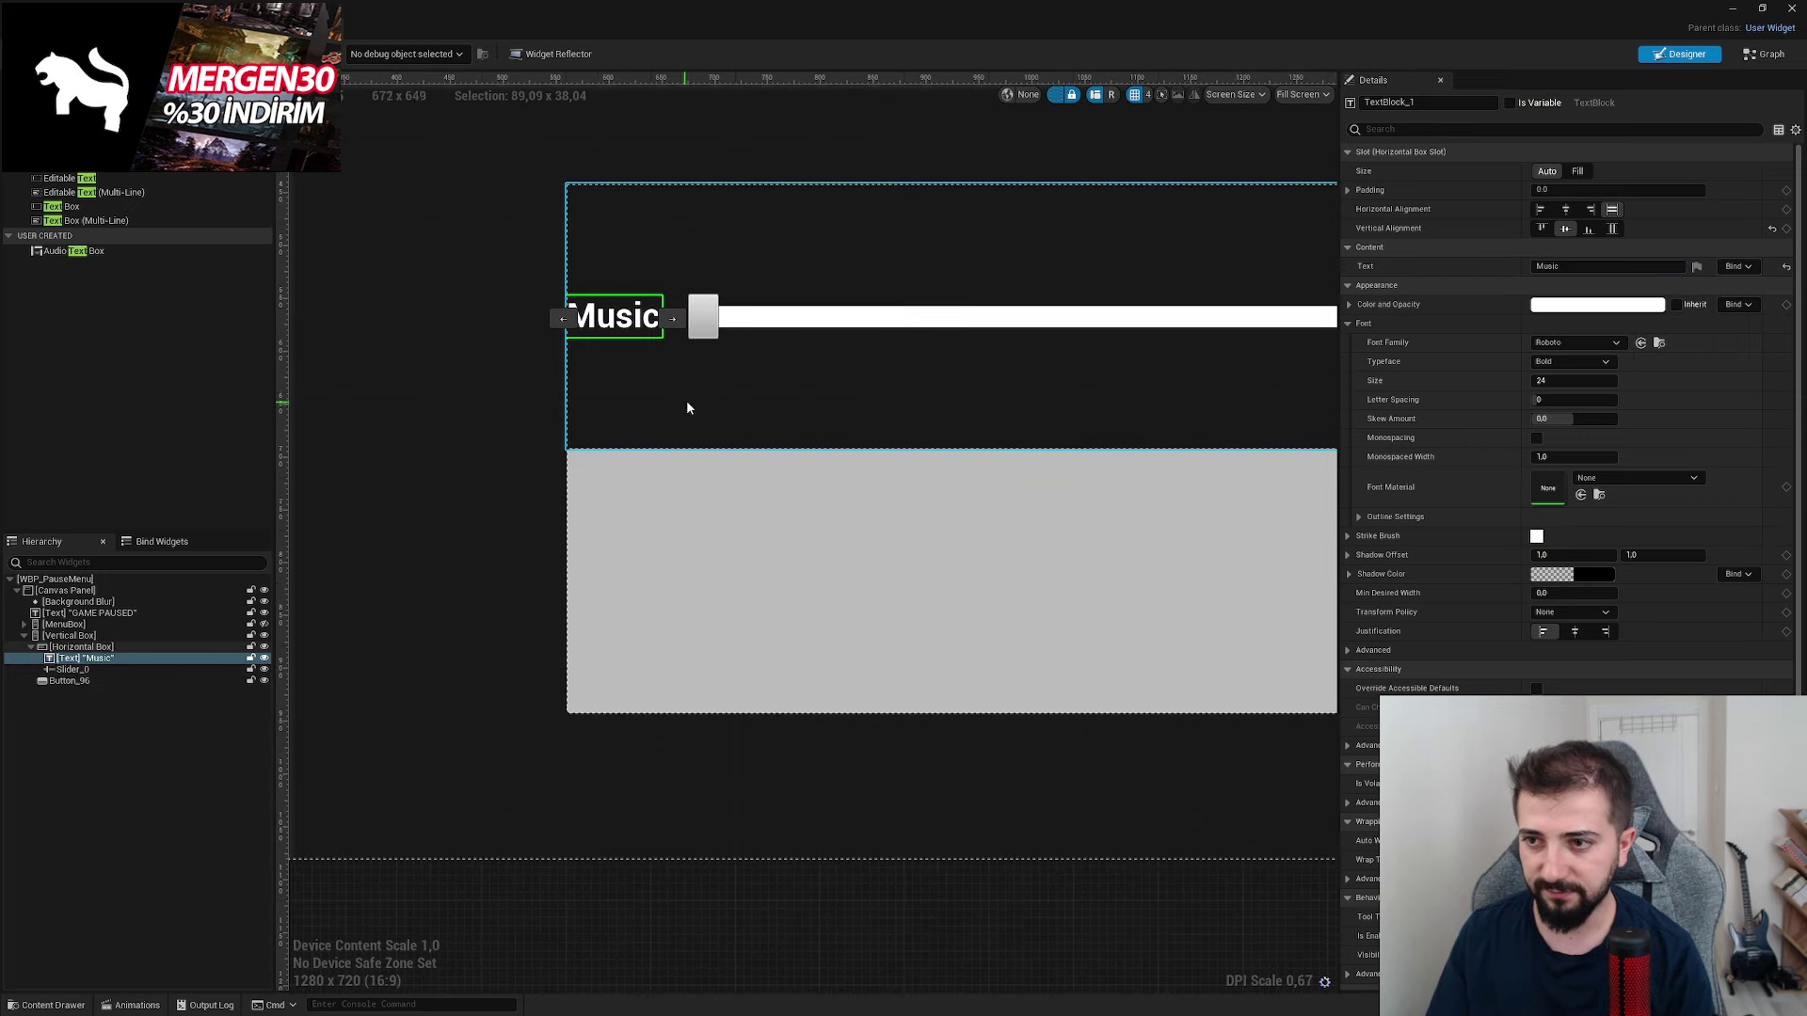
{"action": "left_click", "coordinate": [82, 647]}
- Duplicate the Music slider row with Ctrl+D
{"action": "key", "text": "ctrl+d"}
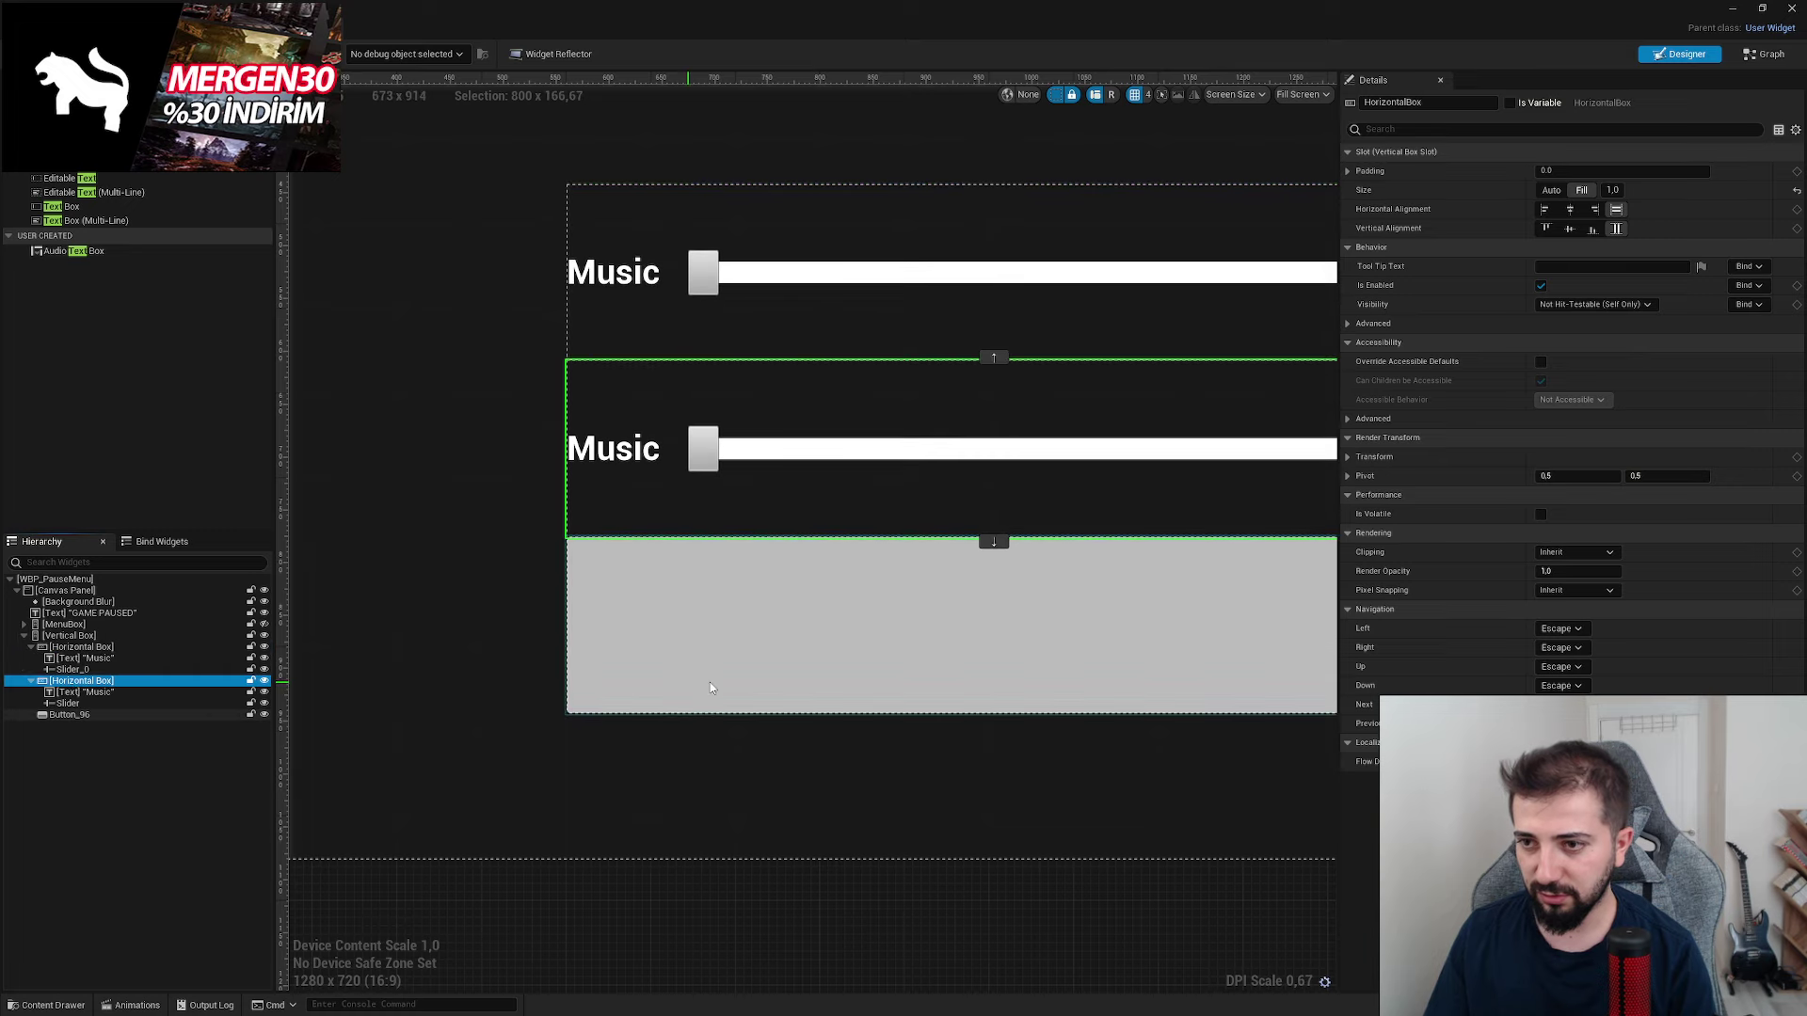
{"action": "scroll", "coordinate": [709, 681], "scroll_direction": "down", "scroll_amount": 2}
{"action": "scroll", "coordinate": [540, 486], "scroll_direction": "up", "scroll_amount": 2}
- Rename the second row's label to 'Ambians' and check the spelling in a translator
{"action": "double_click", "coordinate": [527, 425]}
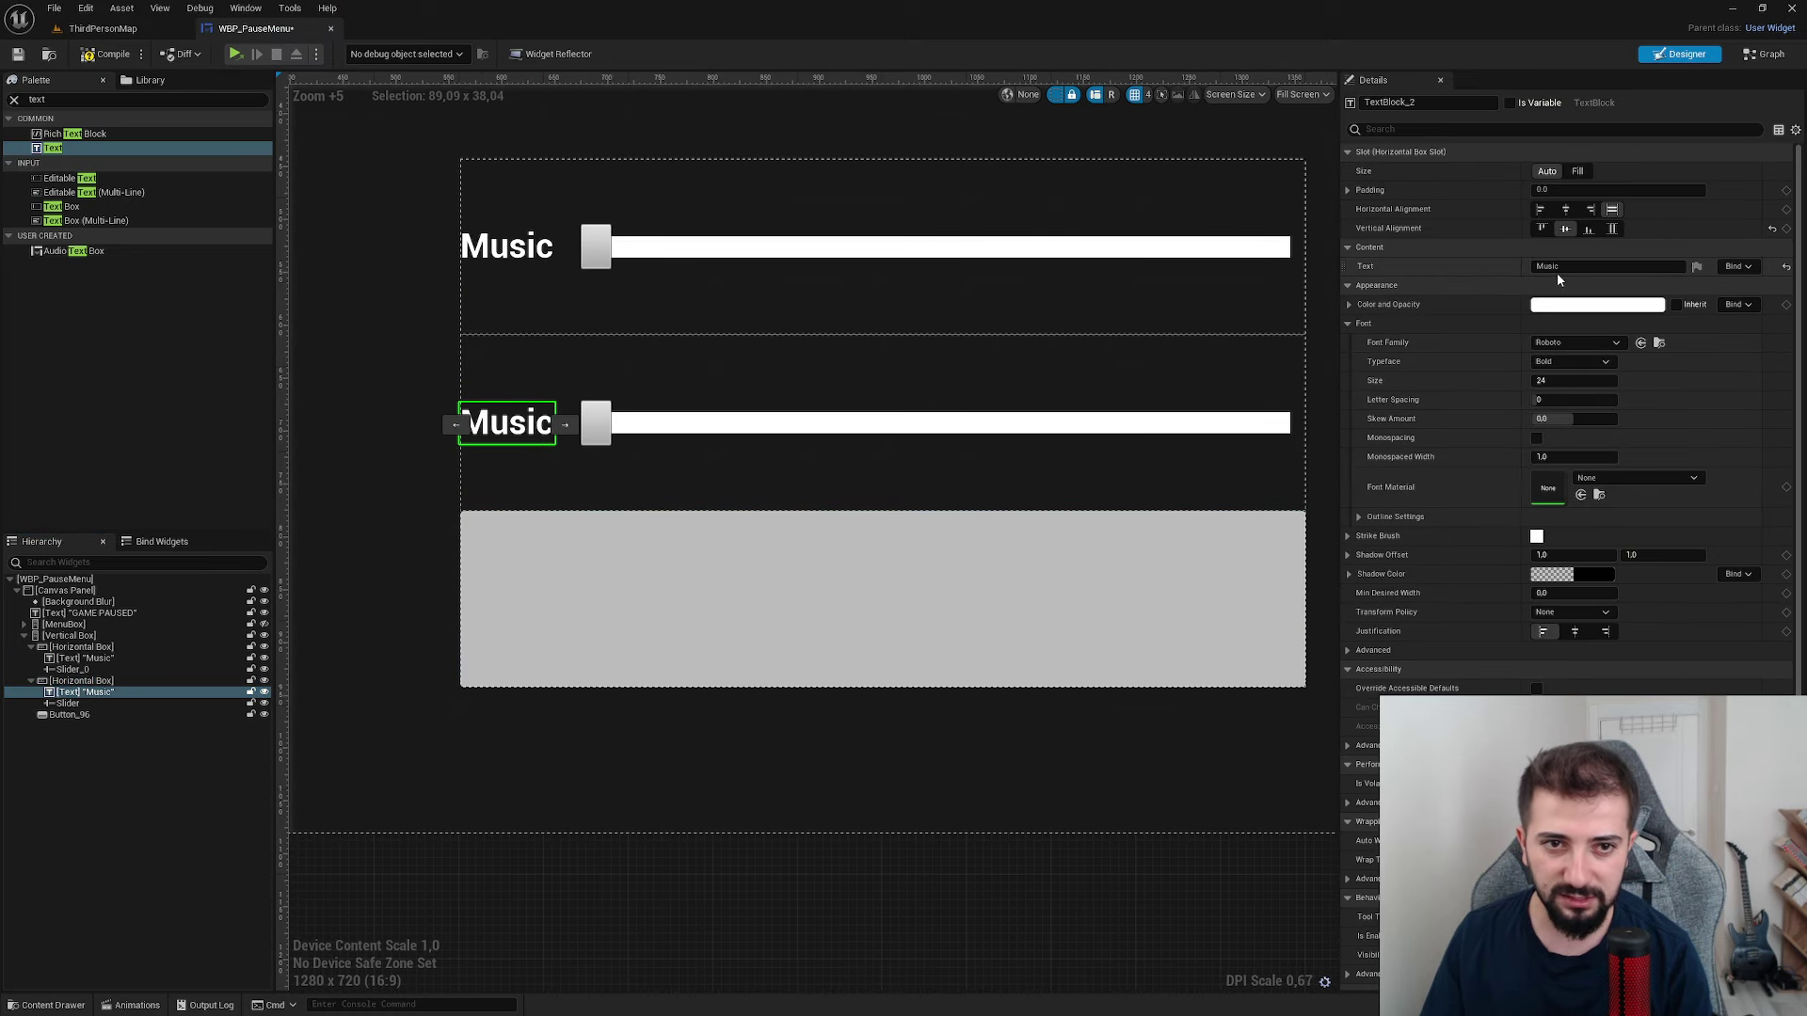
{"action": "type", "text": "Am"}
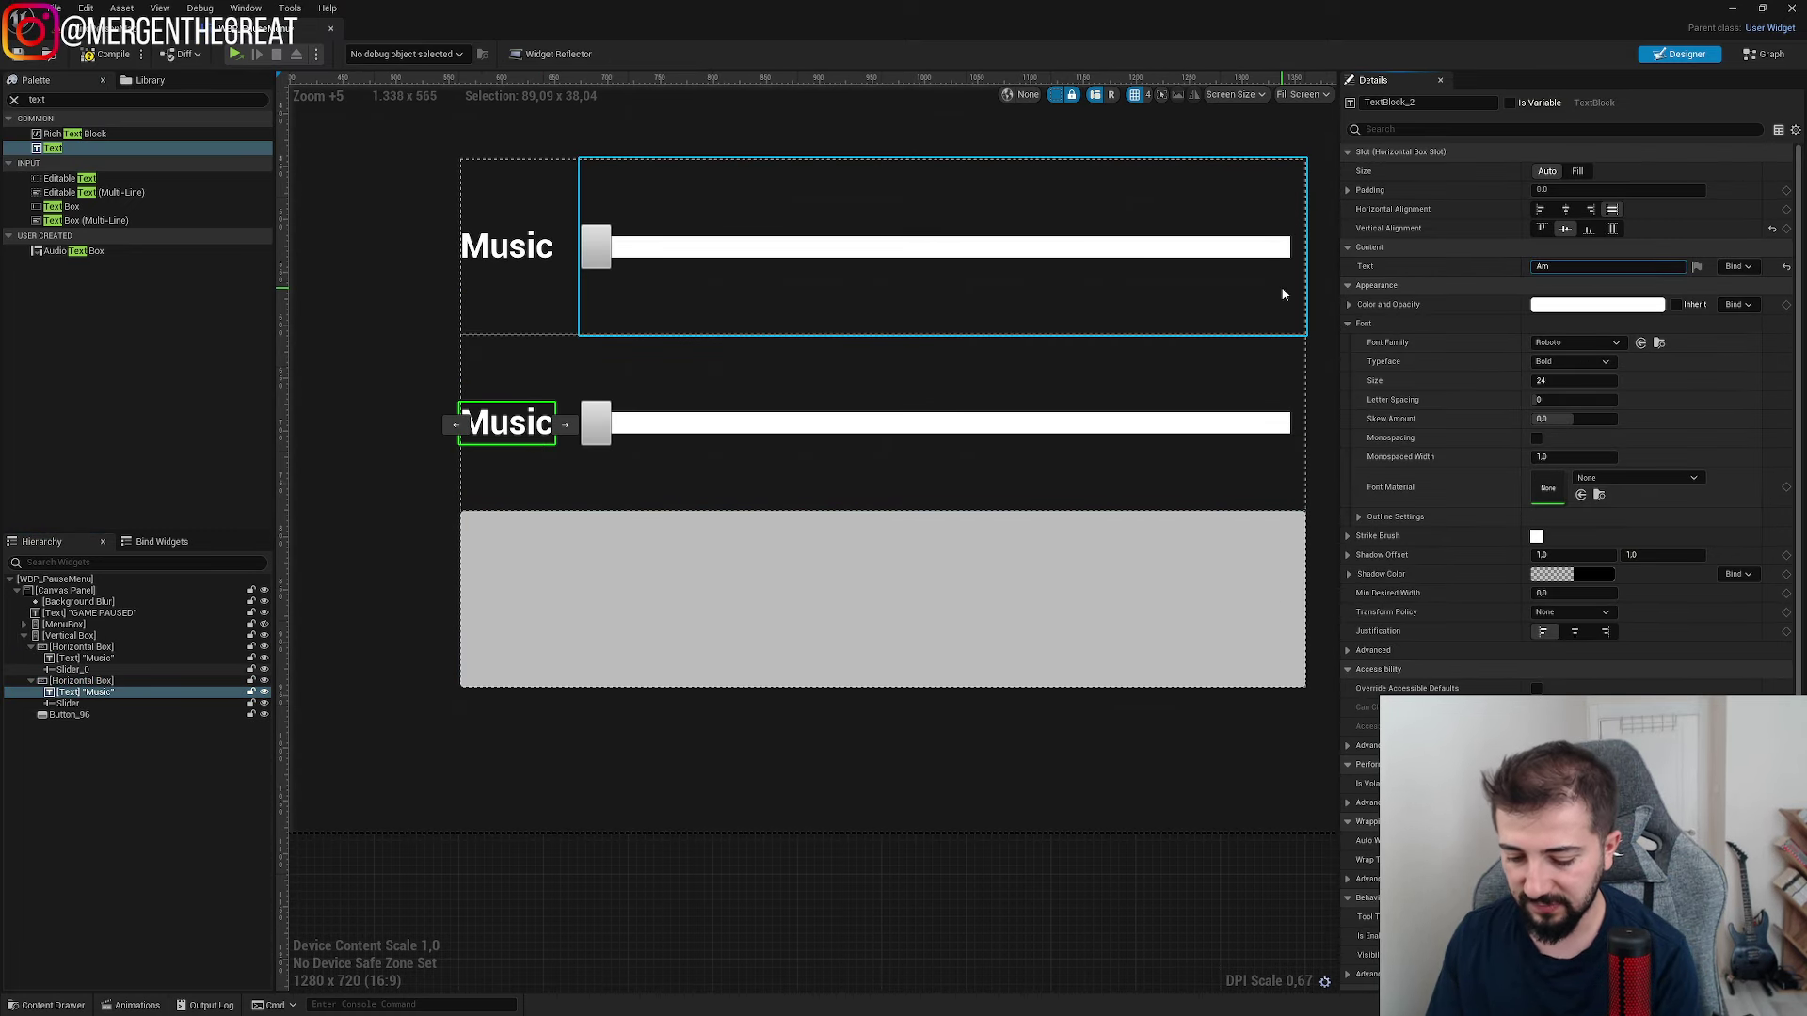
{"action": "type", "text": "bians"}
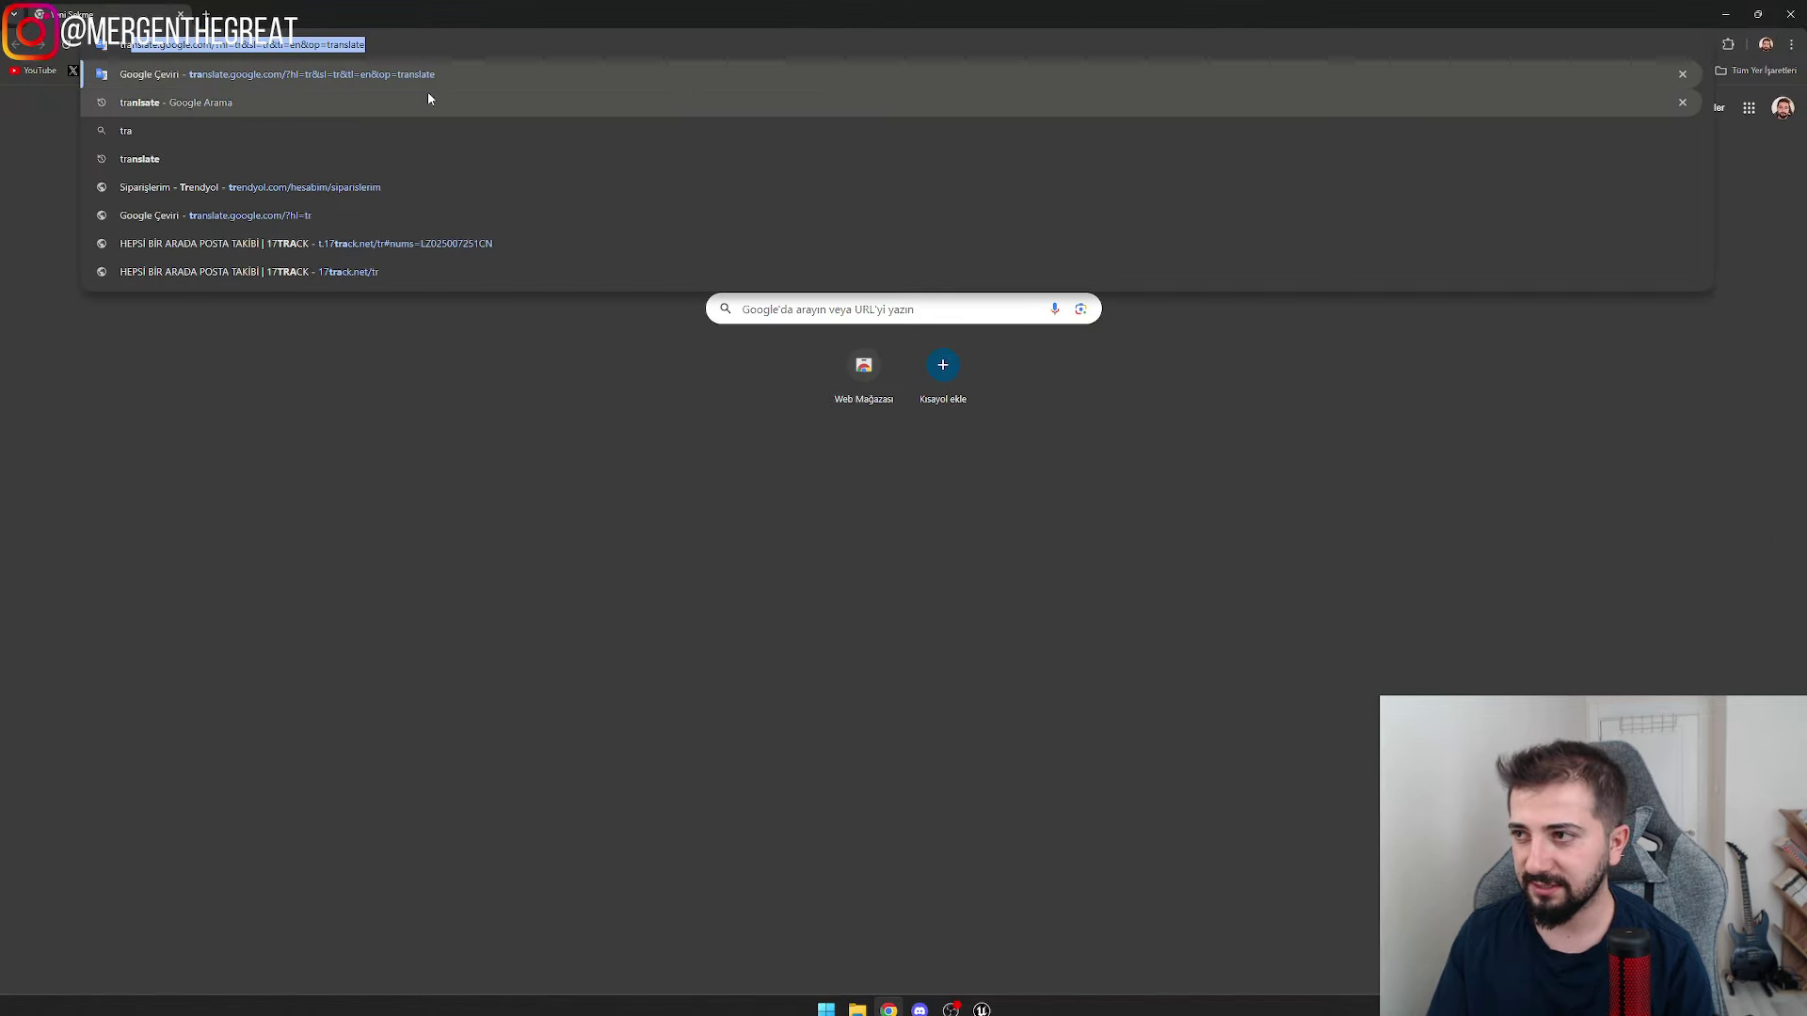
{"action": "left_click", "coordinate": [427, 93]}
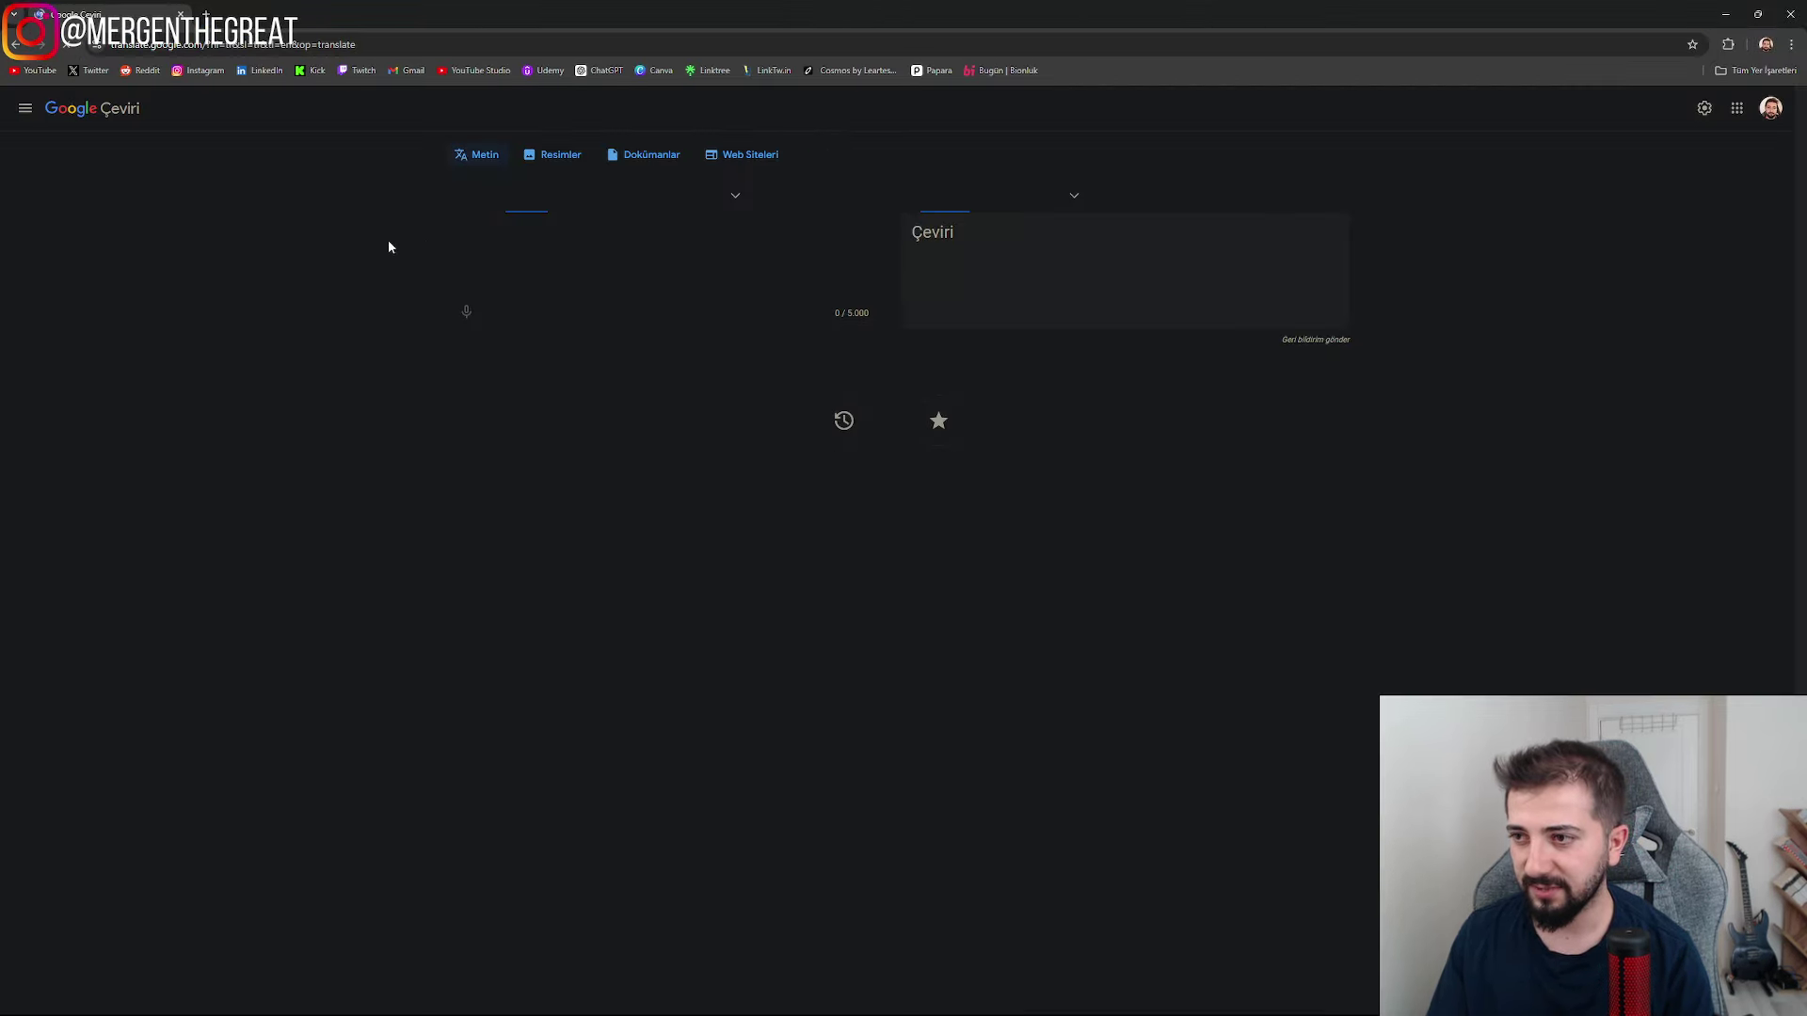
{"action": "type", "text": "ambiyans"}
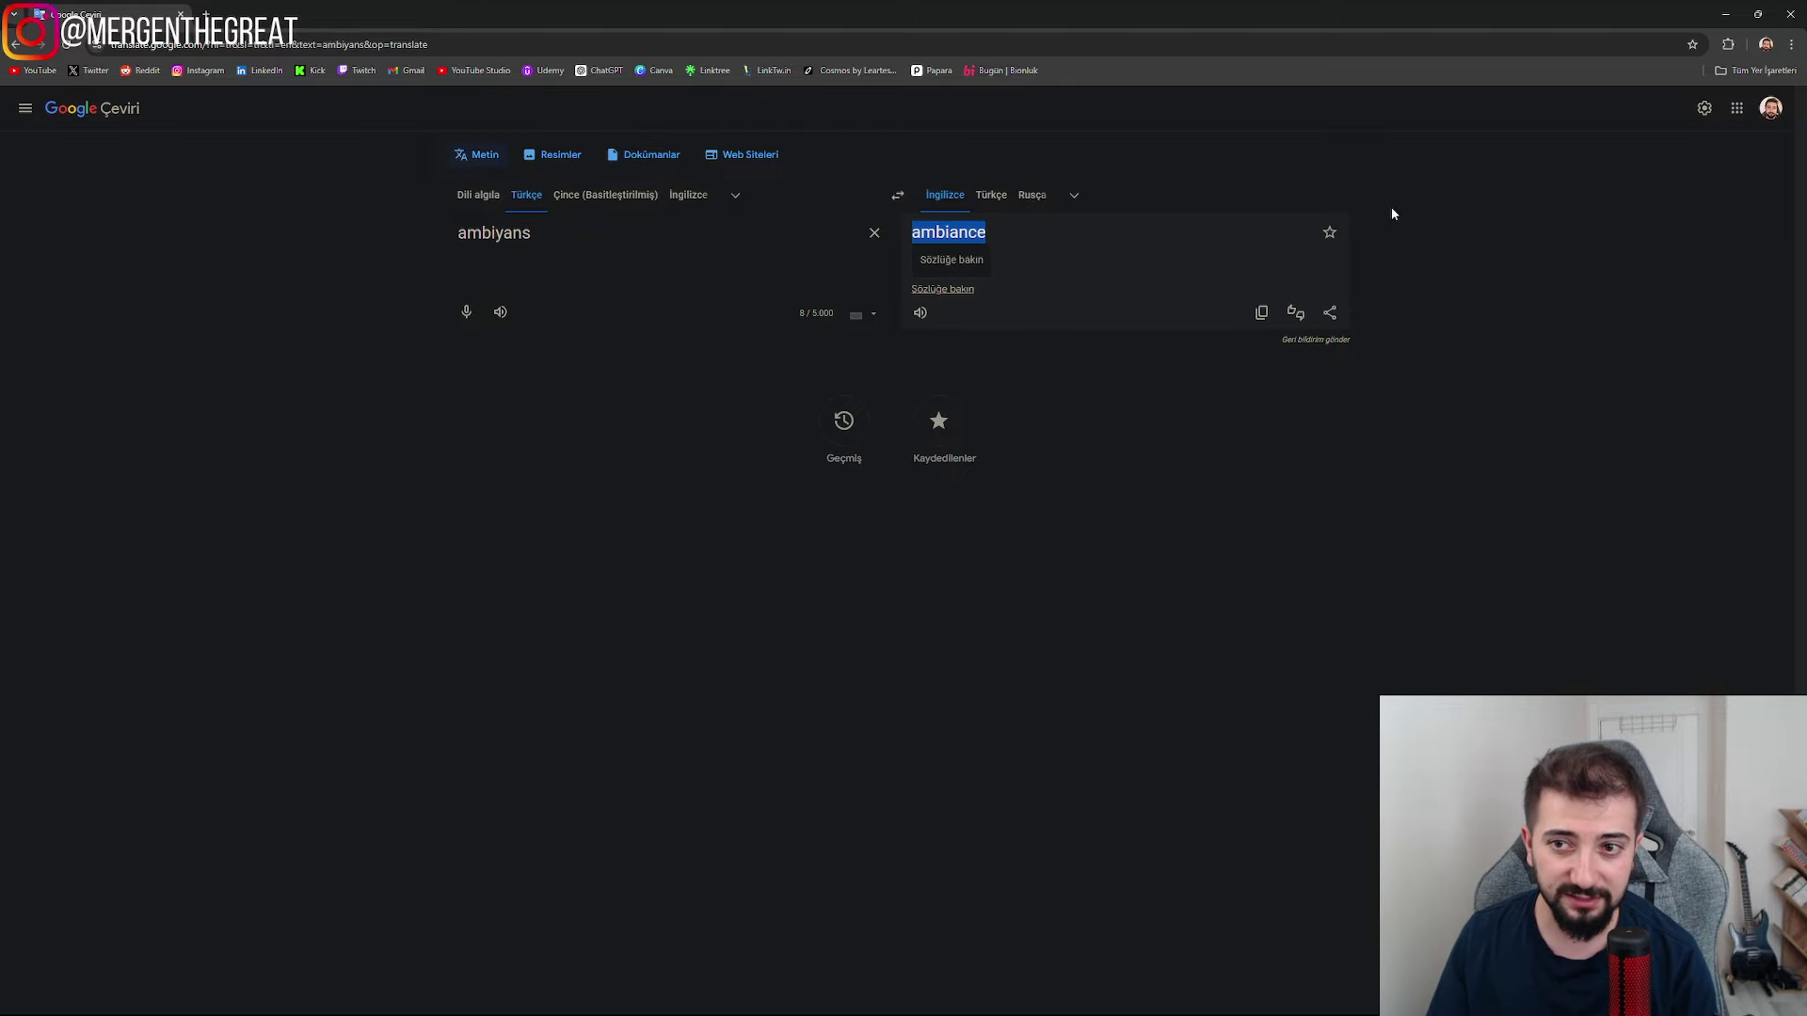
{"action": "left_click", "coordinate": [1718, 10]}
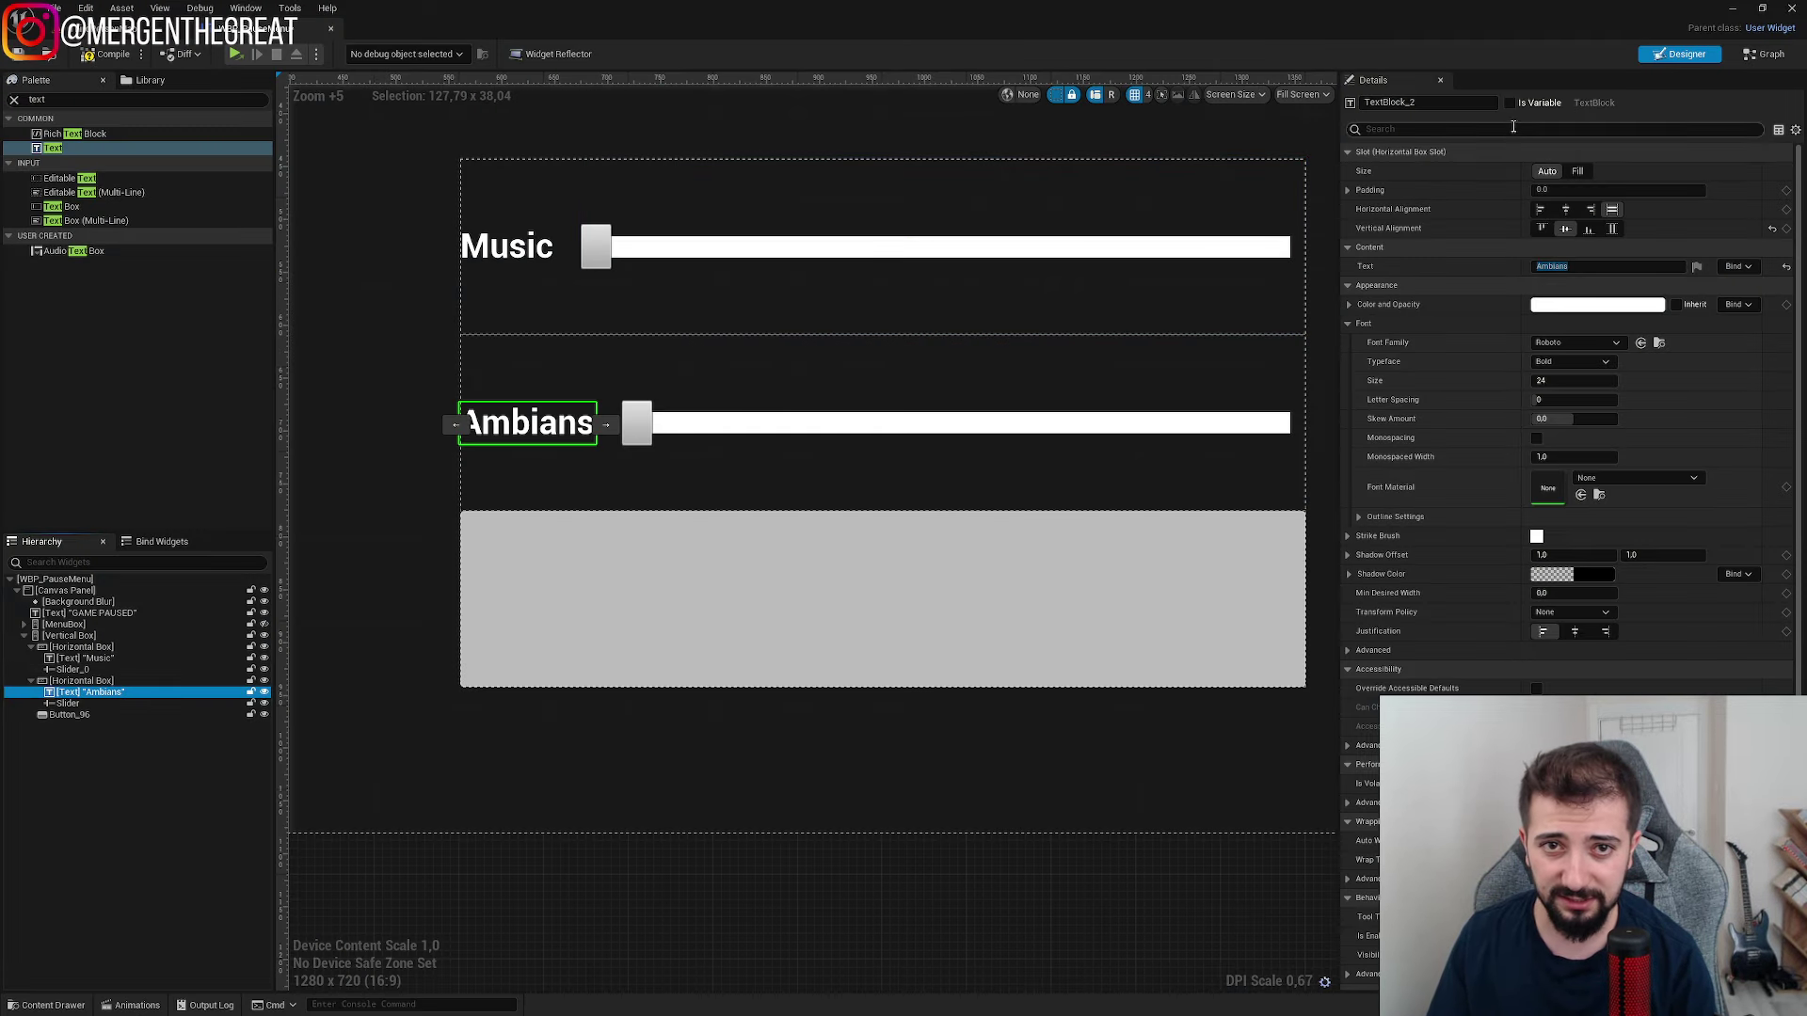
- Correct the second label's text to 'Ambiance'
{"action": "type", "text": "ambiance"}
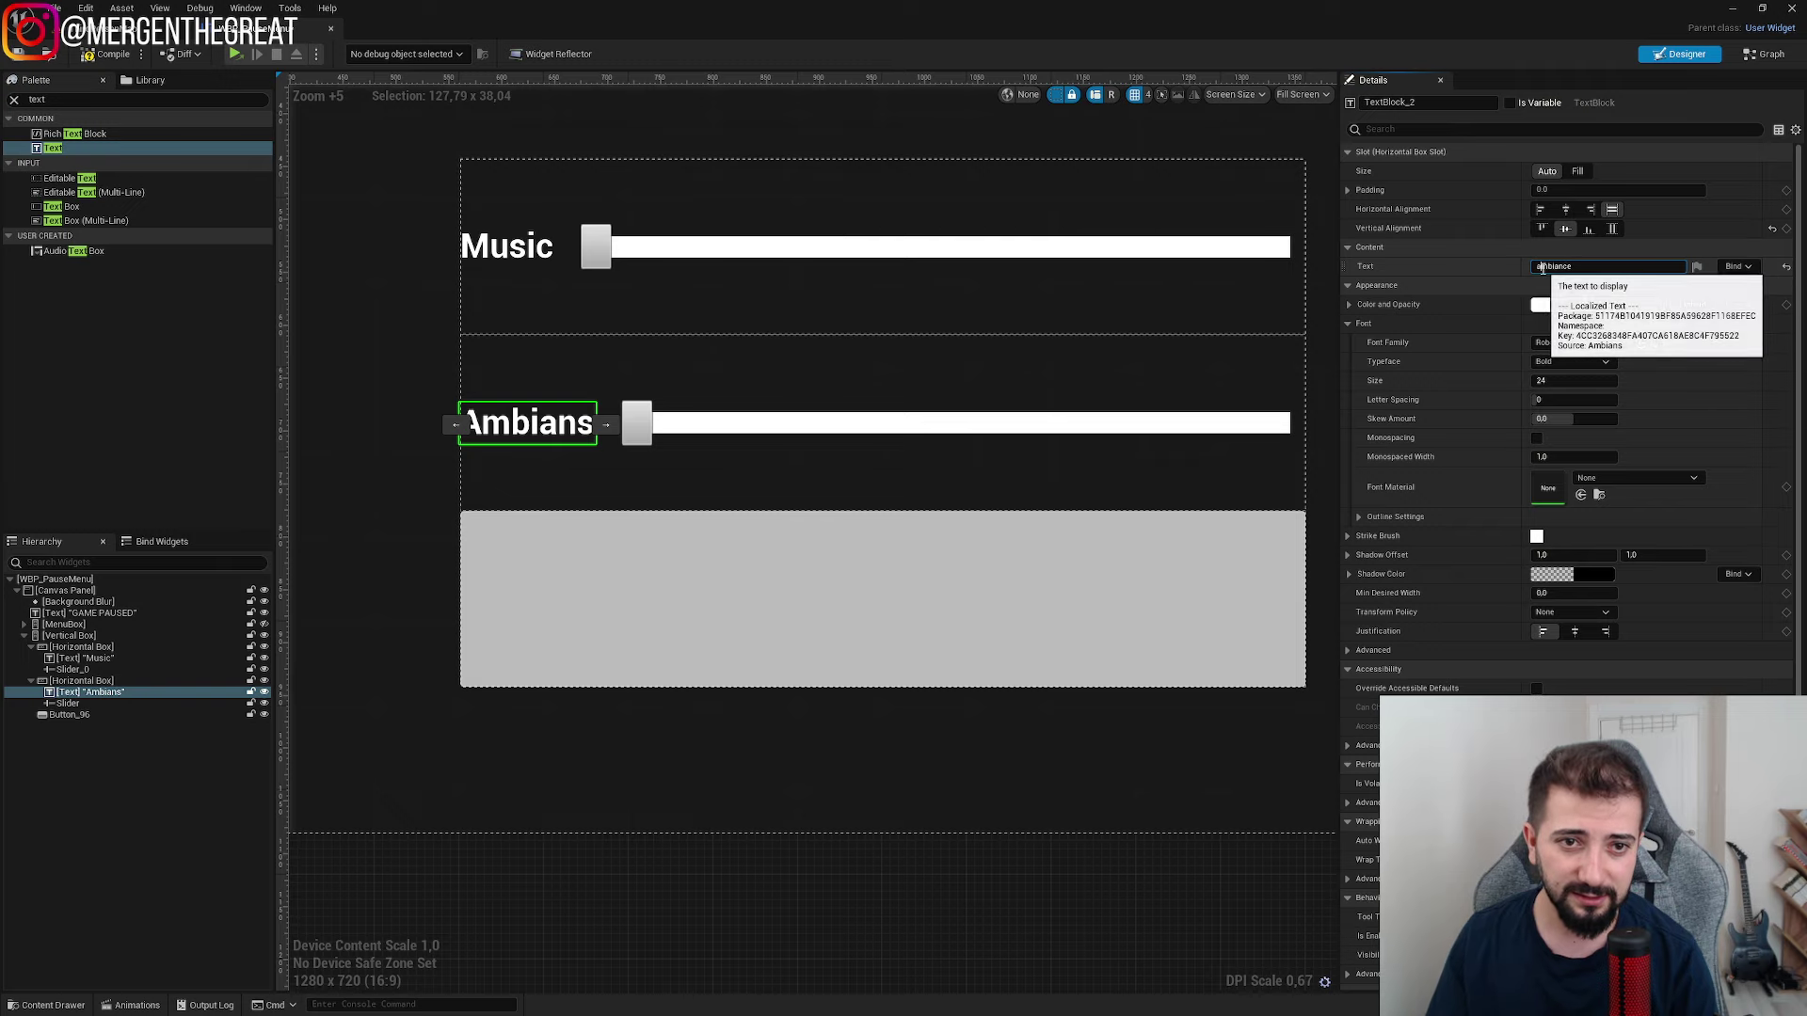
{"action": "key", "text": "Return"}
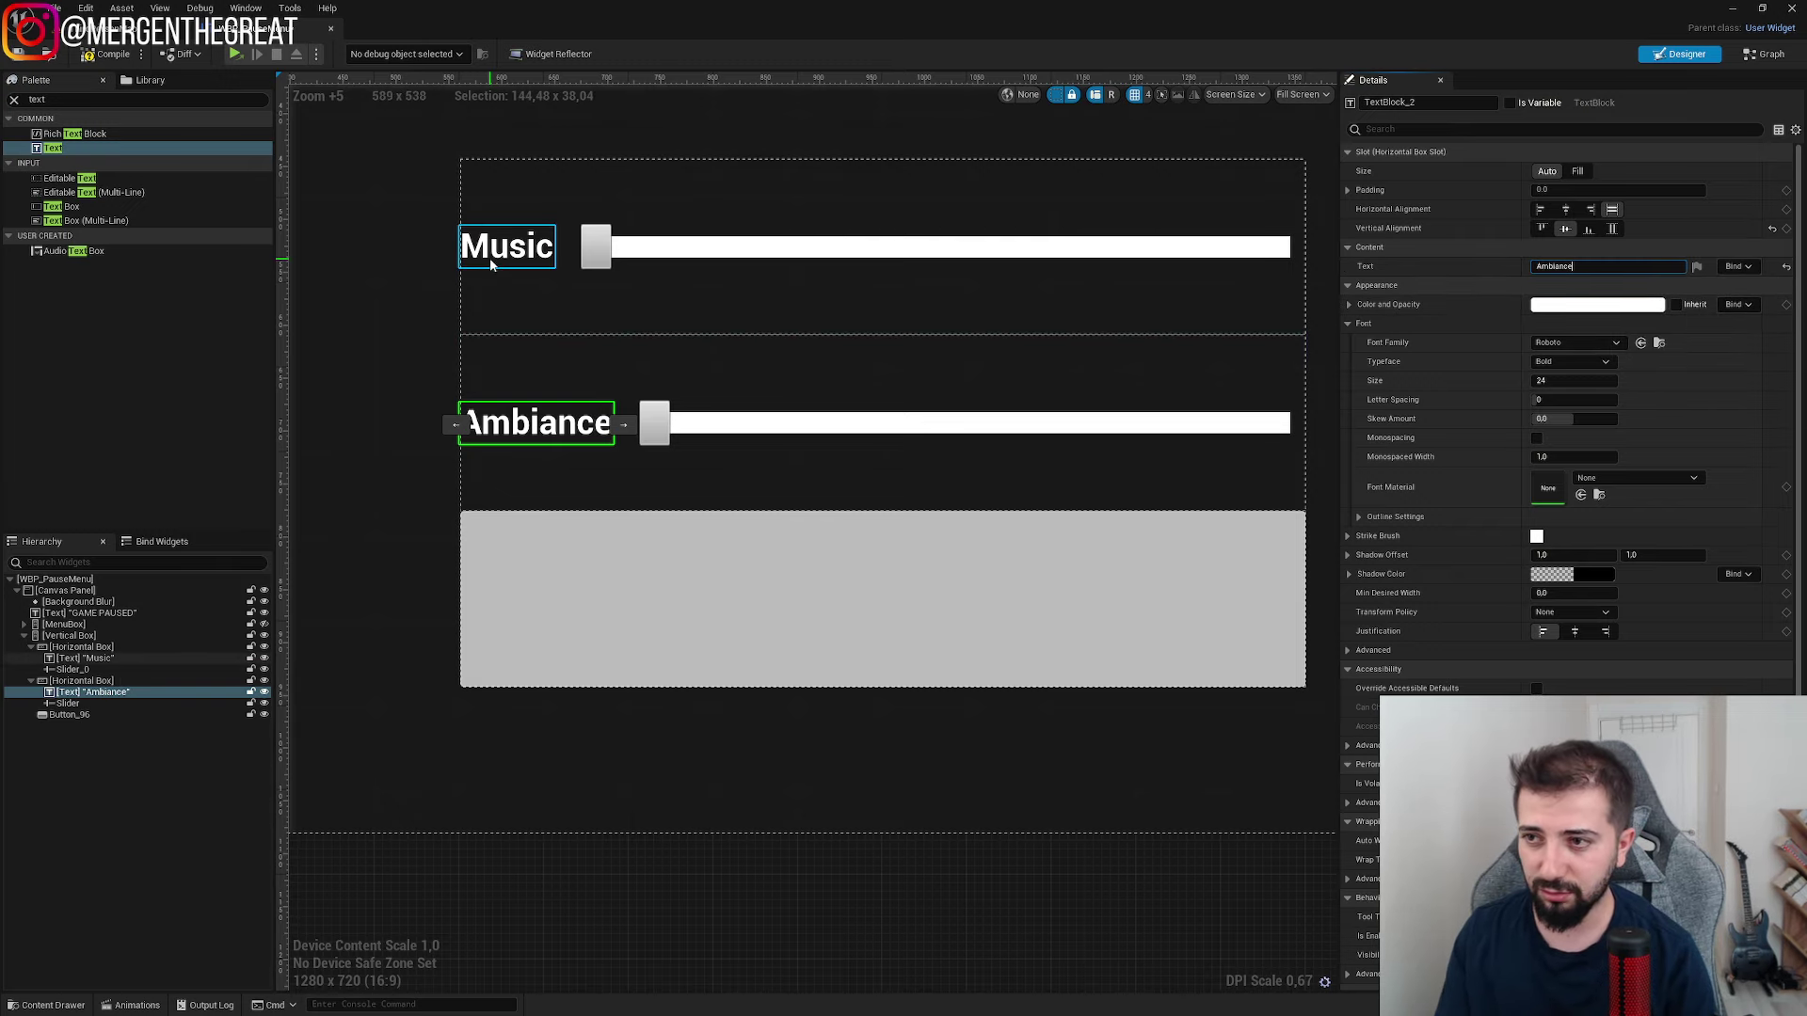
{"action": "scroll", "coordinate": [1085, 367], "scroll_direction": "up", "scroll_amount": 1}
{"action": "scroll", "coordinate": [579, 433], "scroll_direction": "up", "scroll_amount": 2}
{"action": "scroll", "coordinate": [564, 470], "scroll_direction": "up", "scroll_amount": 1}
{"action": "scroll", "coordinate": [536, 513], "scroll_direction": "up", "scroll_amount": 2}
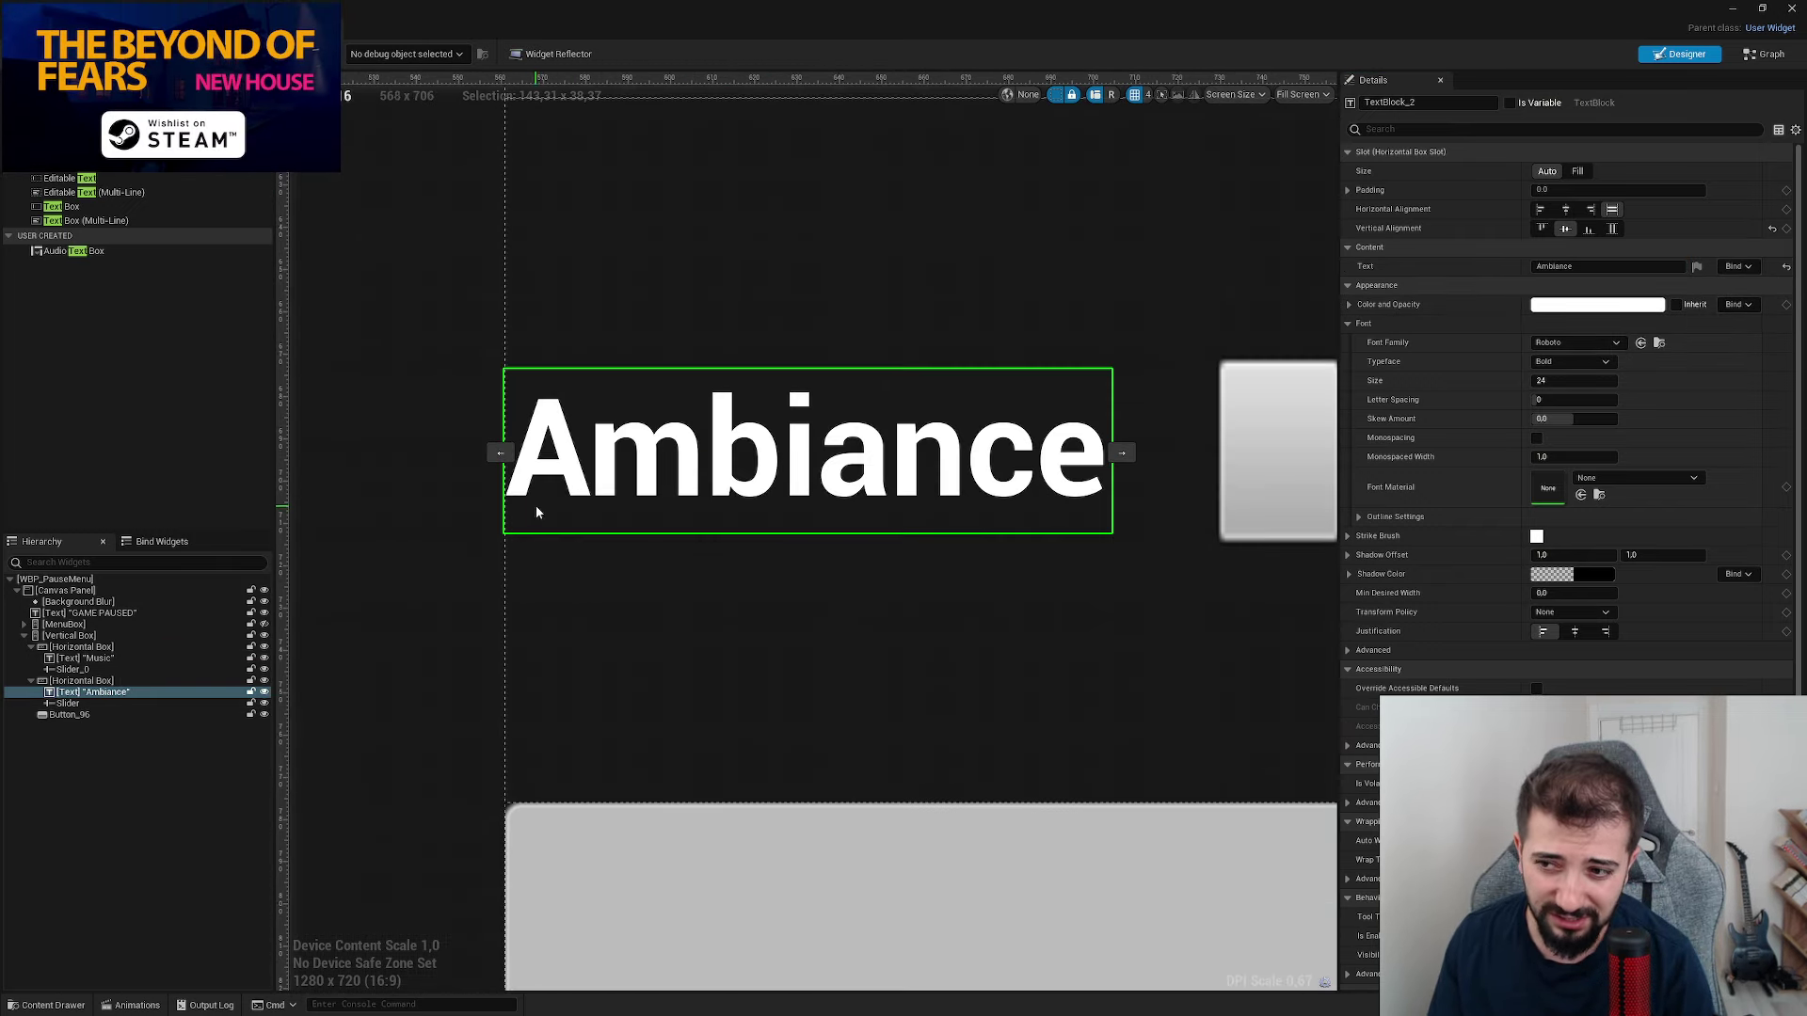
- Give both the Ambiance and Music labels a left padding of 25
{"action": "left_click", "coordinate": [1347, 190]}
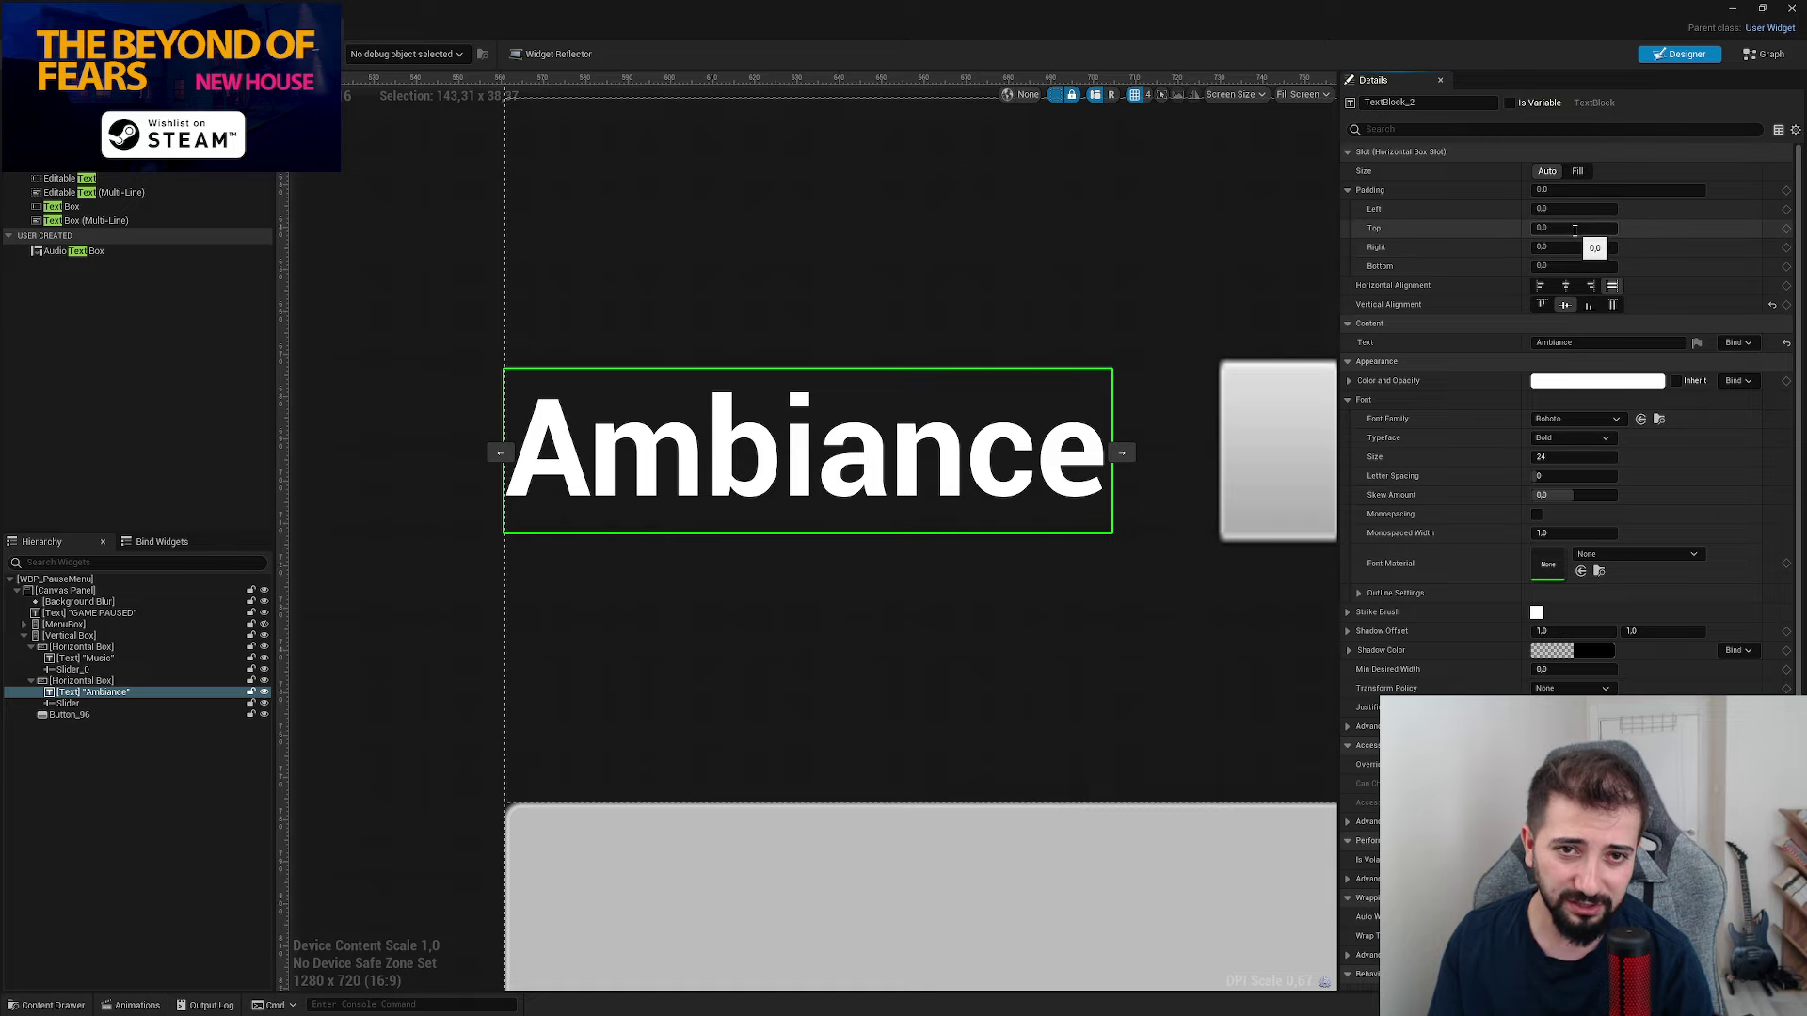
{"action": "left_click", "coordinate": [1564, 226]}
{"action": "type", "text": "25"}
{"action": "key", "text": "Return"}
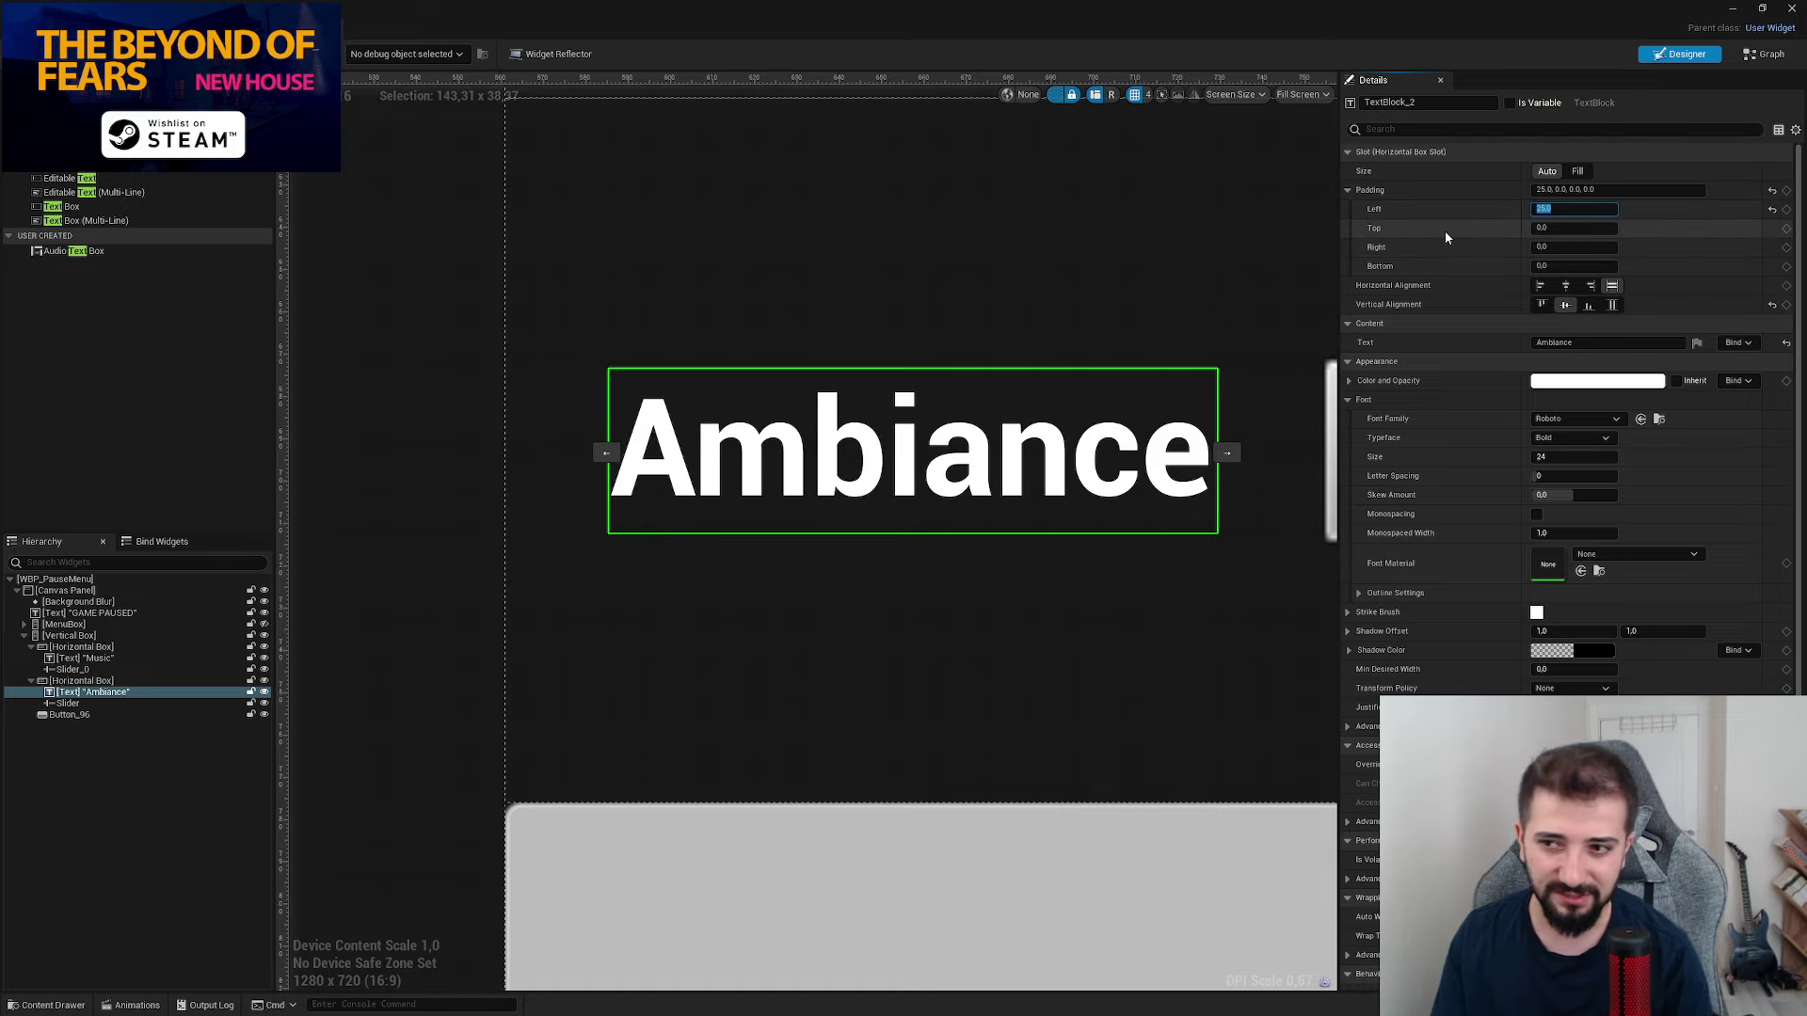
{"action": "scroll", "coordinate": [564, 504], "scroll_direction": "down", "scroll_amount": 2}
{"action": "scroll", "coordinate": [568, 559], "scroll_direction": "down", "scroll_amount": 2}
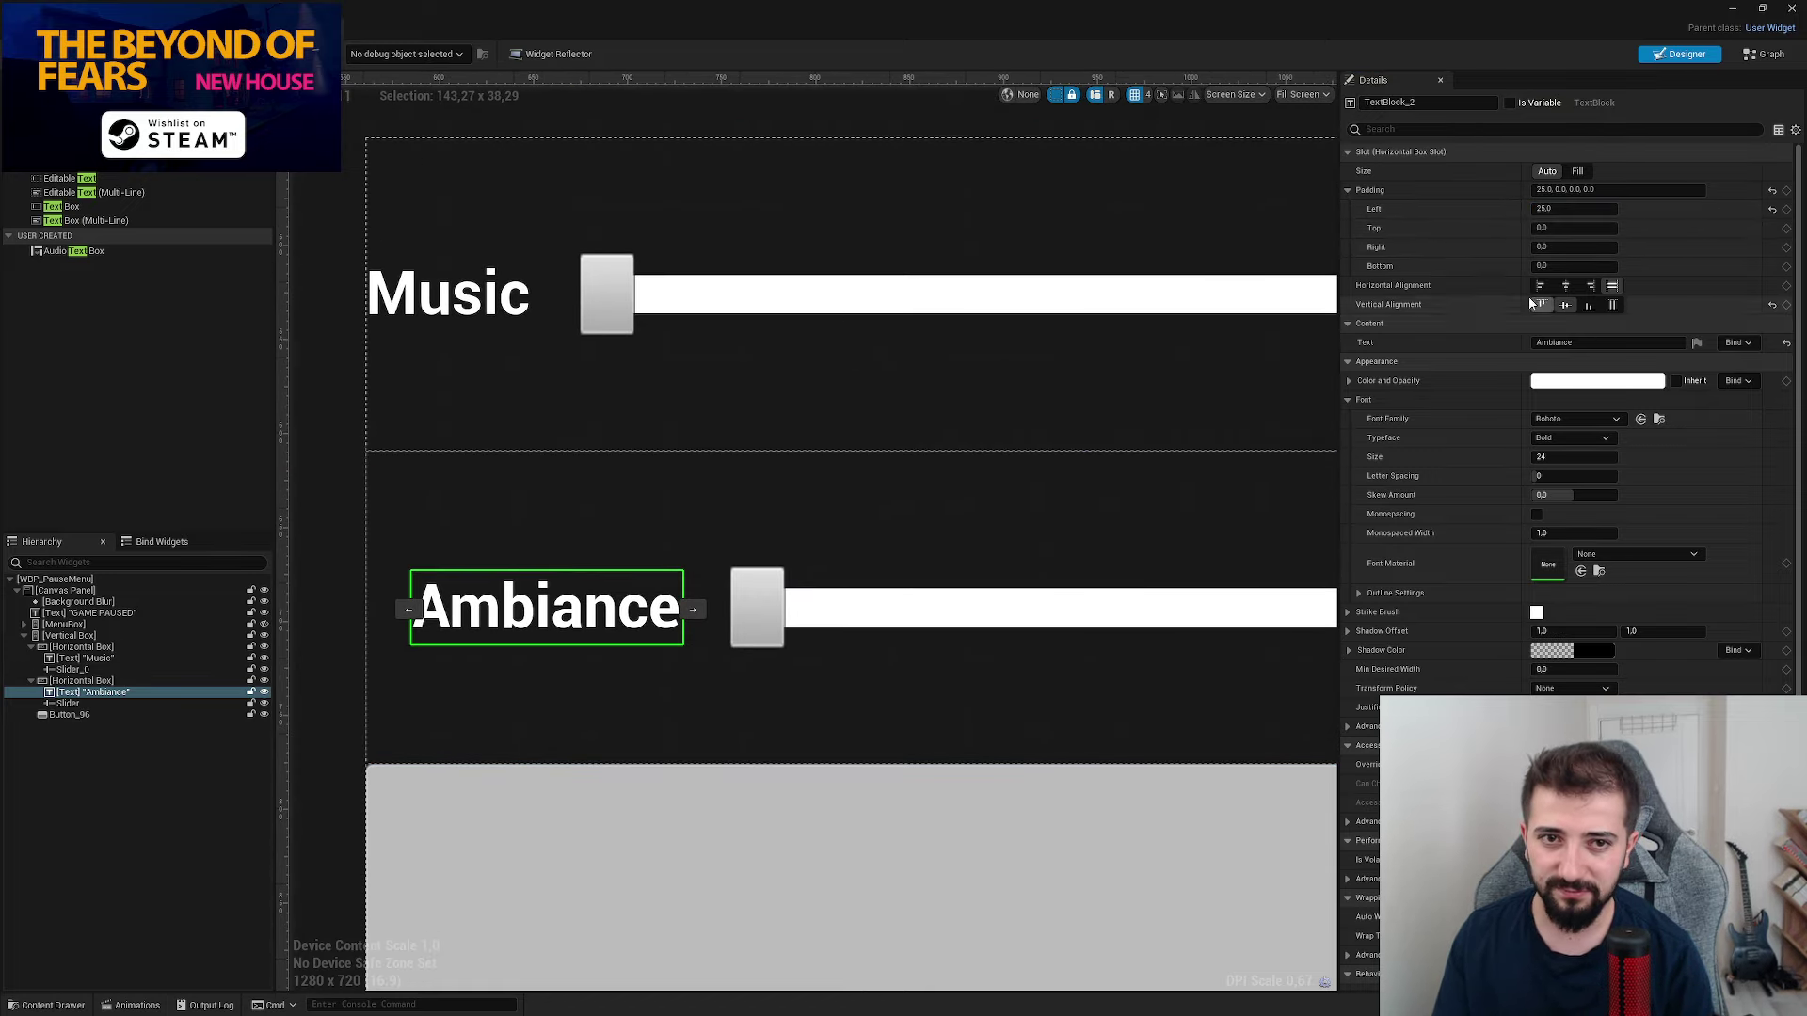
{"action": "left_click", "coordinate": [448, 294]}
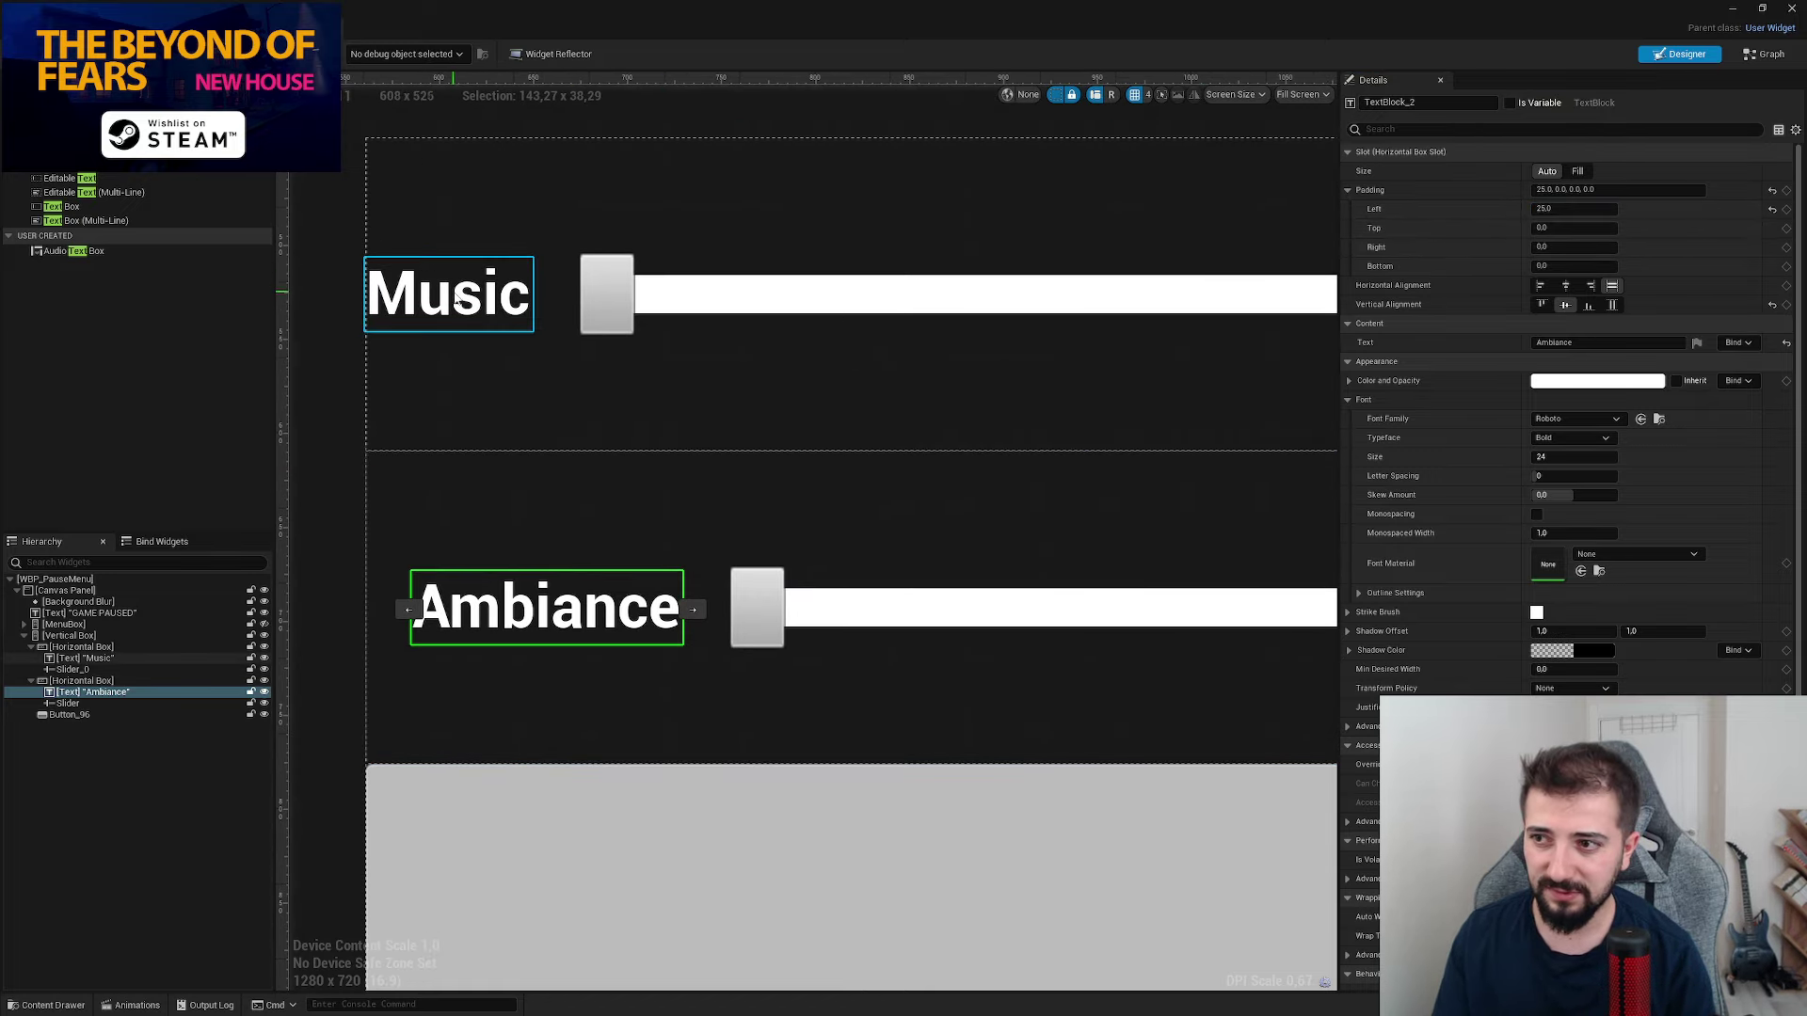
{"action": "left_click", "coordinate": [1562, 210]}
{"action": "type", "text": "25"}
{"action": "key", "text": "Return"}
- Compare the Music and Ambiance labels' alignment, then select the gray button below the sliders
{"action": "left_click", "coordinate": [553, 621]}
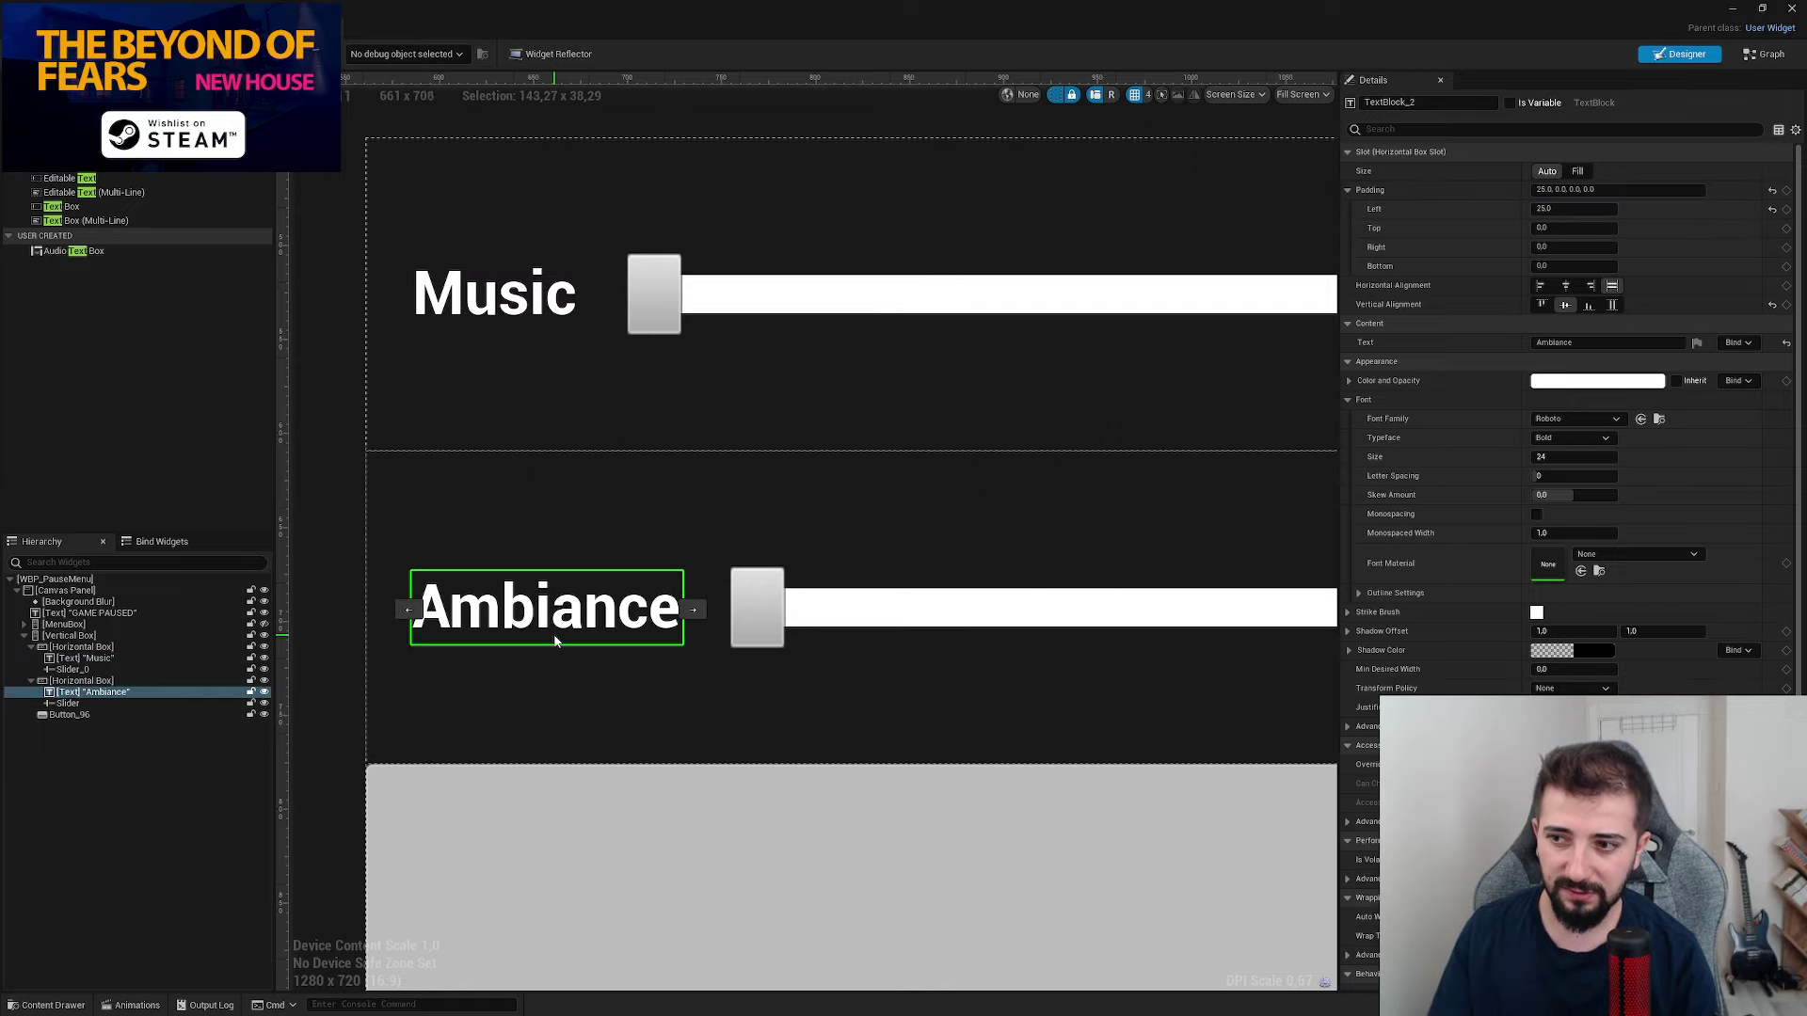
{"action": "left_click", "coordinate": [518, 346]}
{"action": "left_click", "coordinate": [518, 320]}
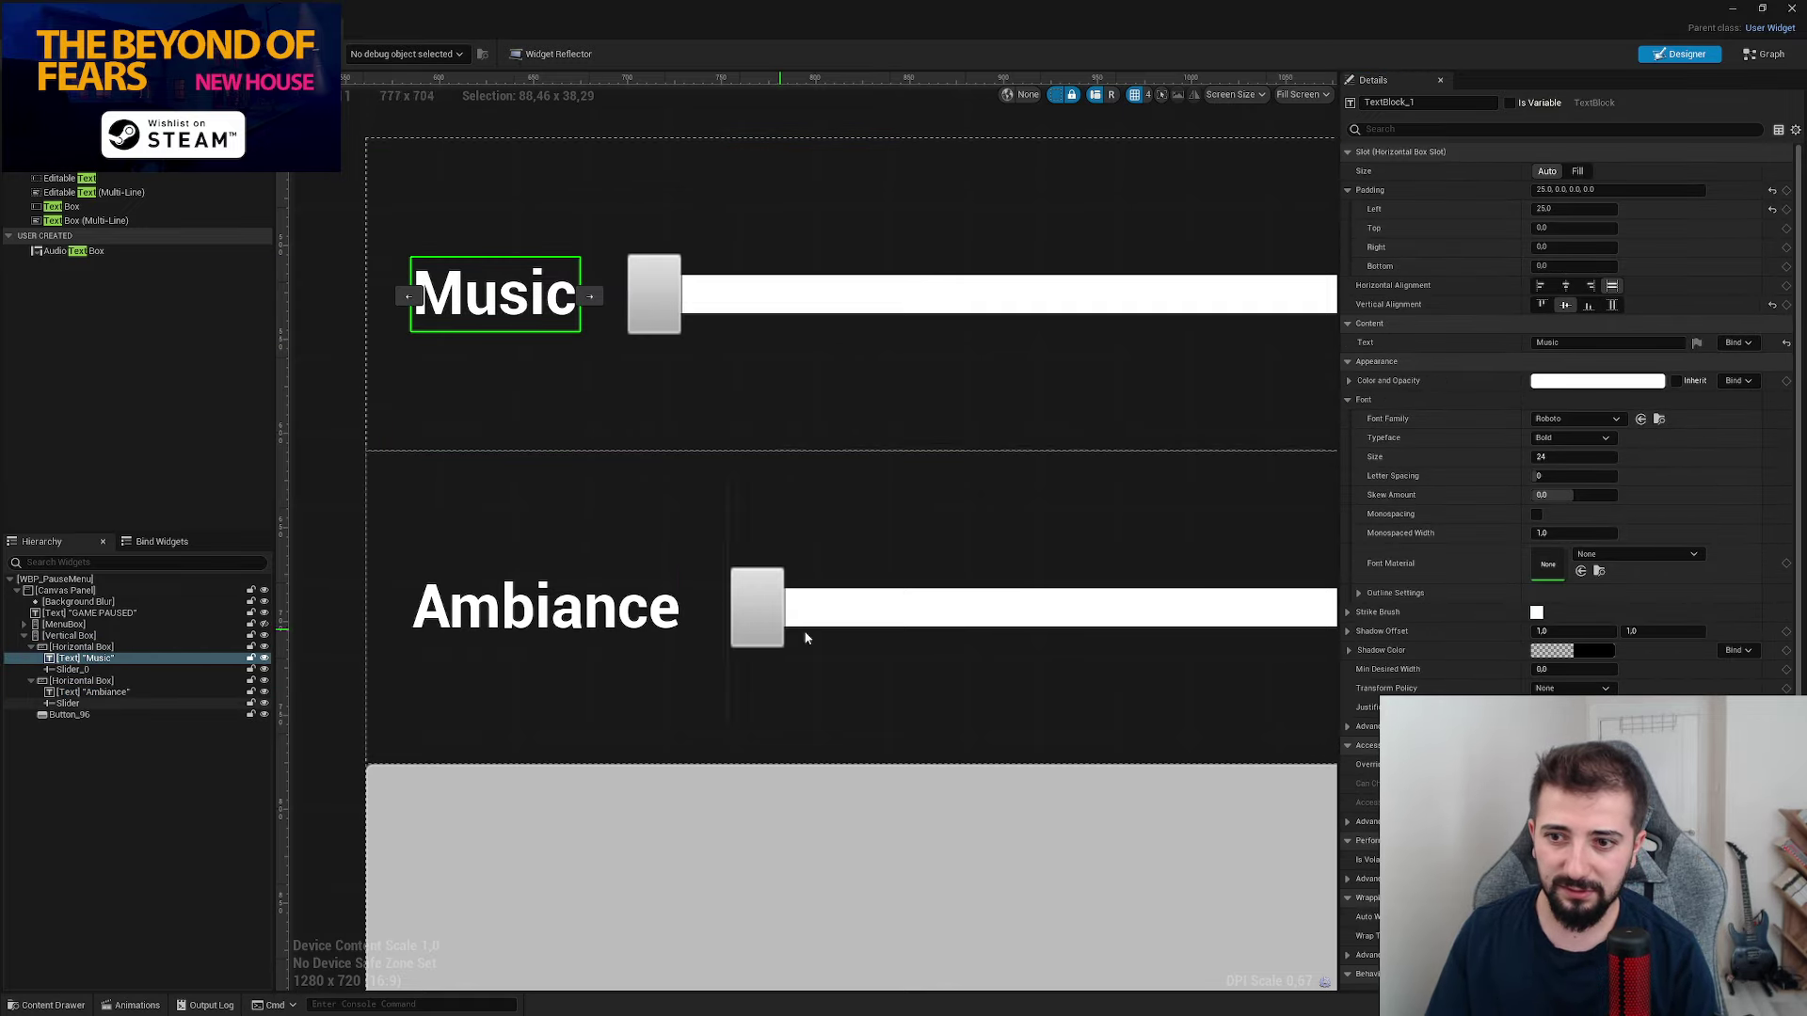
{"action": "left_click", "coordinate": [612, 609]}
{"action": "scroll", "coordinate": [669, 520], "scroll_direction": "down", "scroll_amount": 2}
{"action": "scroll", "coordinate": [669, 521], "scroll_direction": "up", "scroll_amount": 2}
{"action": "scroll", "coordinate": [635, 549], "scroll_direction": "down", "scroll_amount": 2}
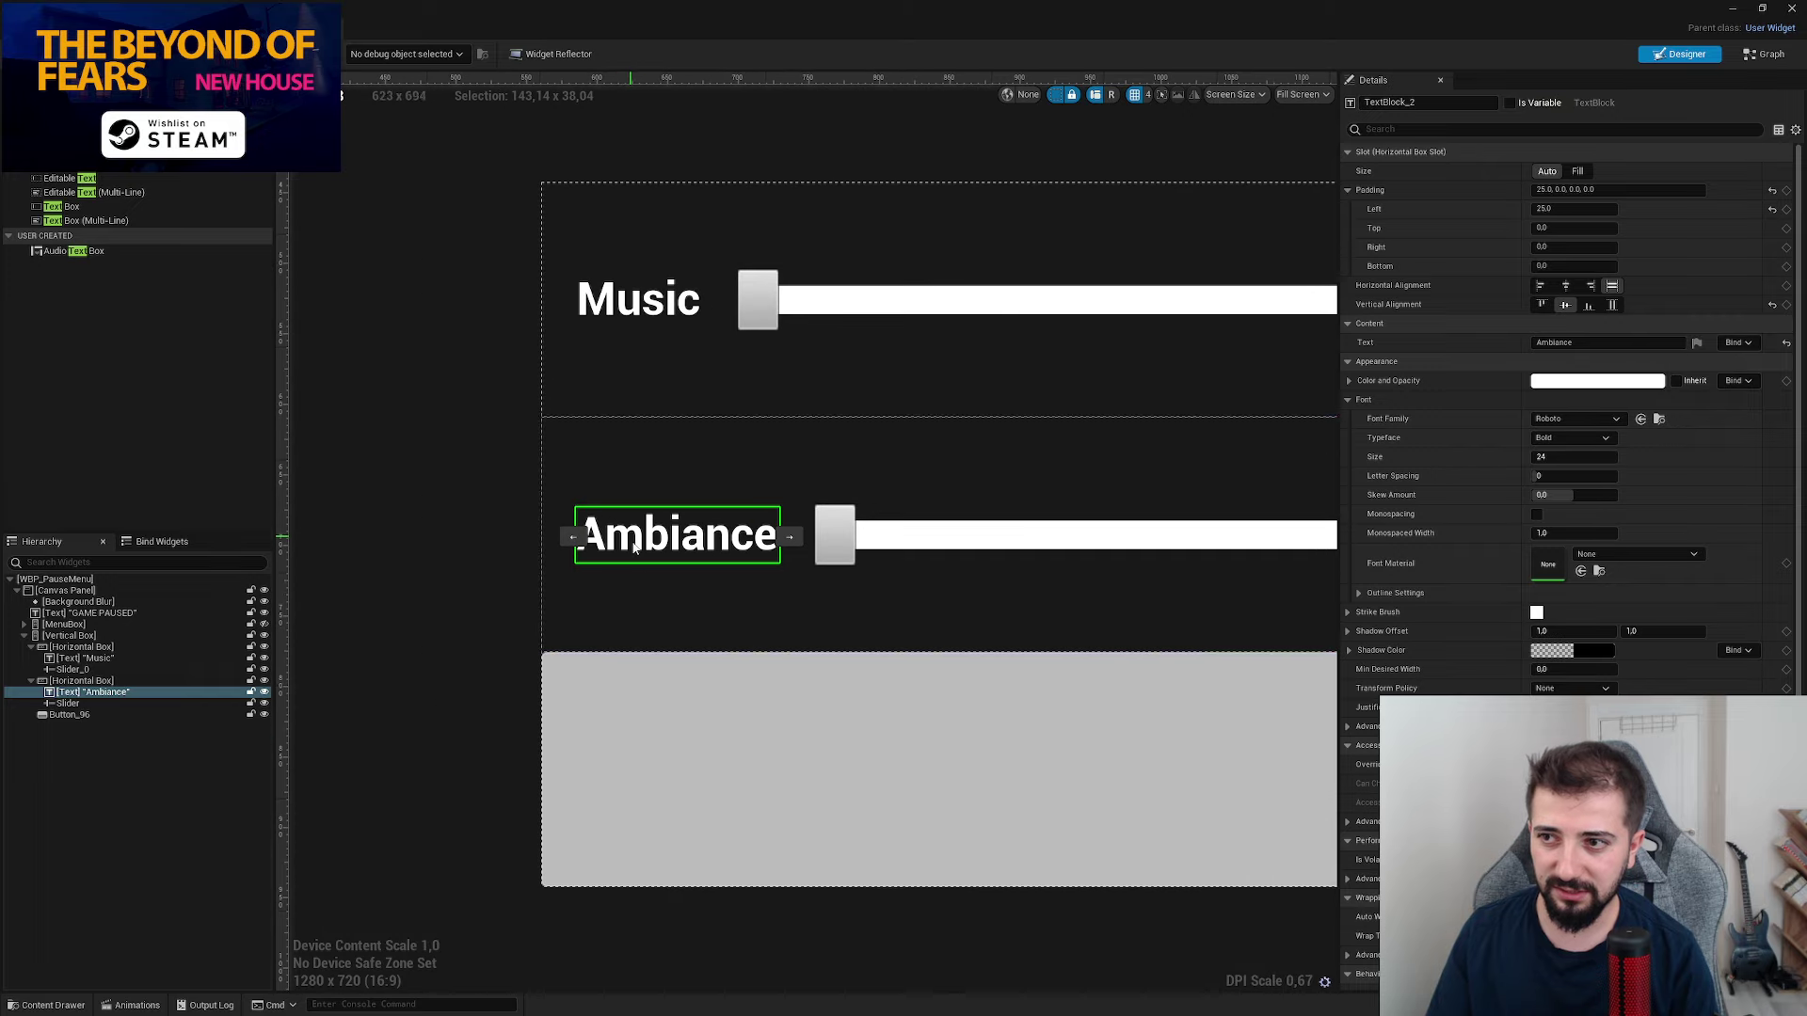
{"action": "scroll", "coordinate": [635, 548], "scroll_direction": "down", "scroll_amount": 2}
{"action": "left_click", "coordinate": [658, 442]}
{"action": "left_click", "coordinate": [743, 602]}
{"action": "scroll", "coordinate": [618, 591], "scroll_direction": "down", "scroll_amount": 1}
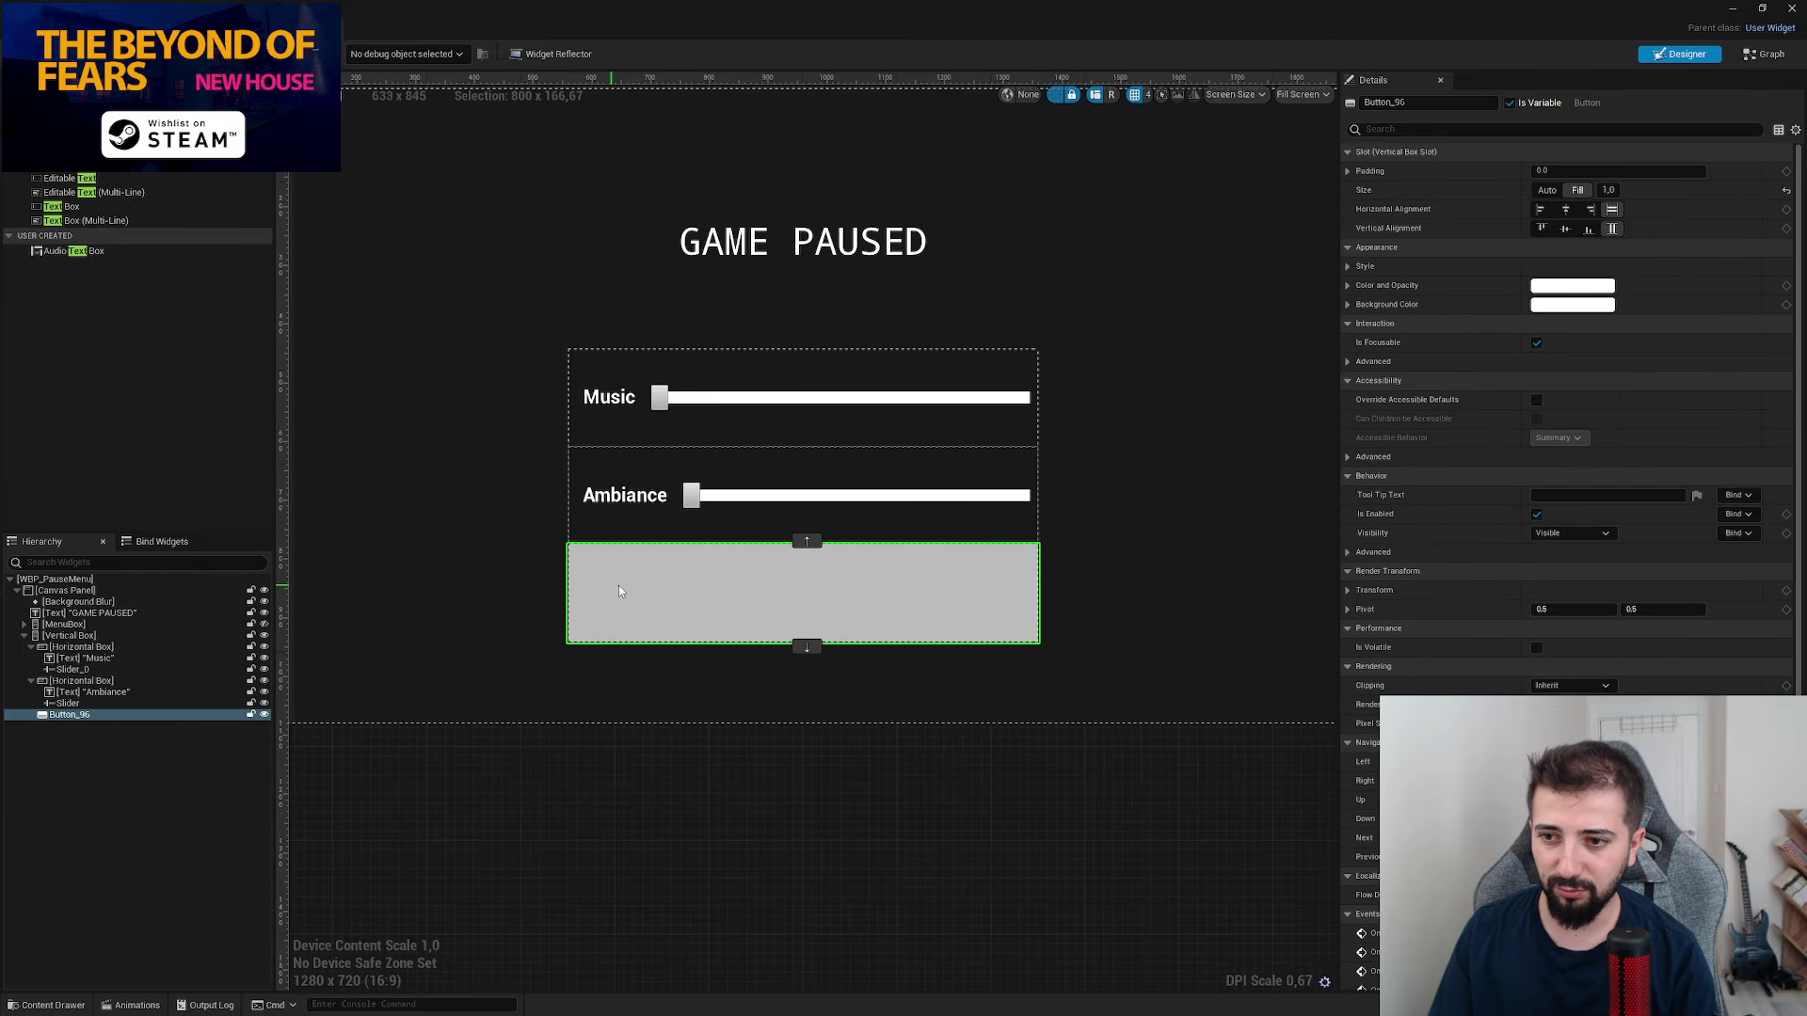
{"action": "left_click", "coordinate": [1599, 171]}
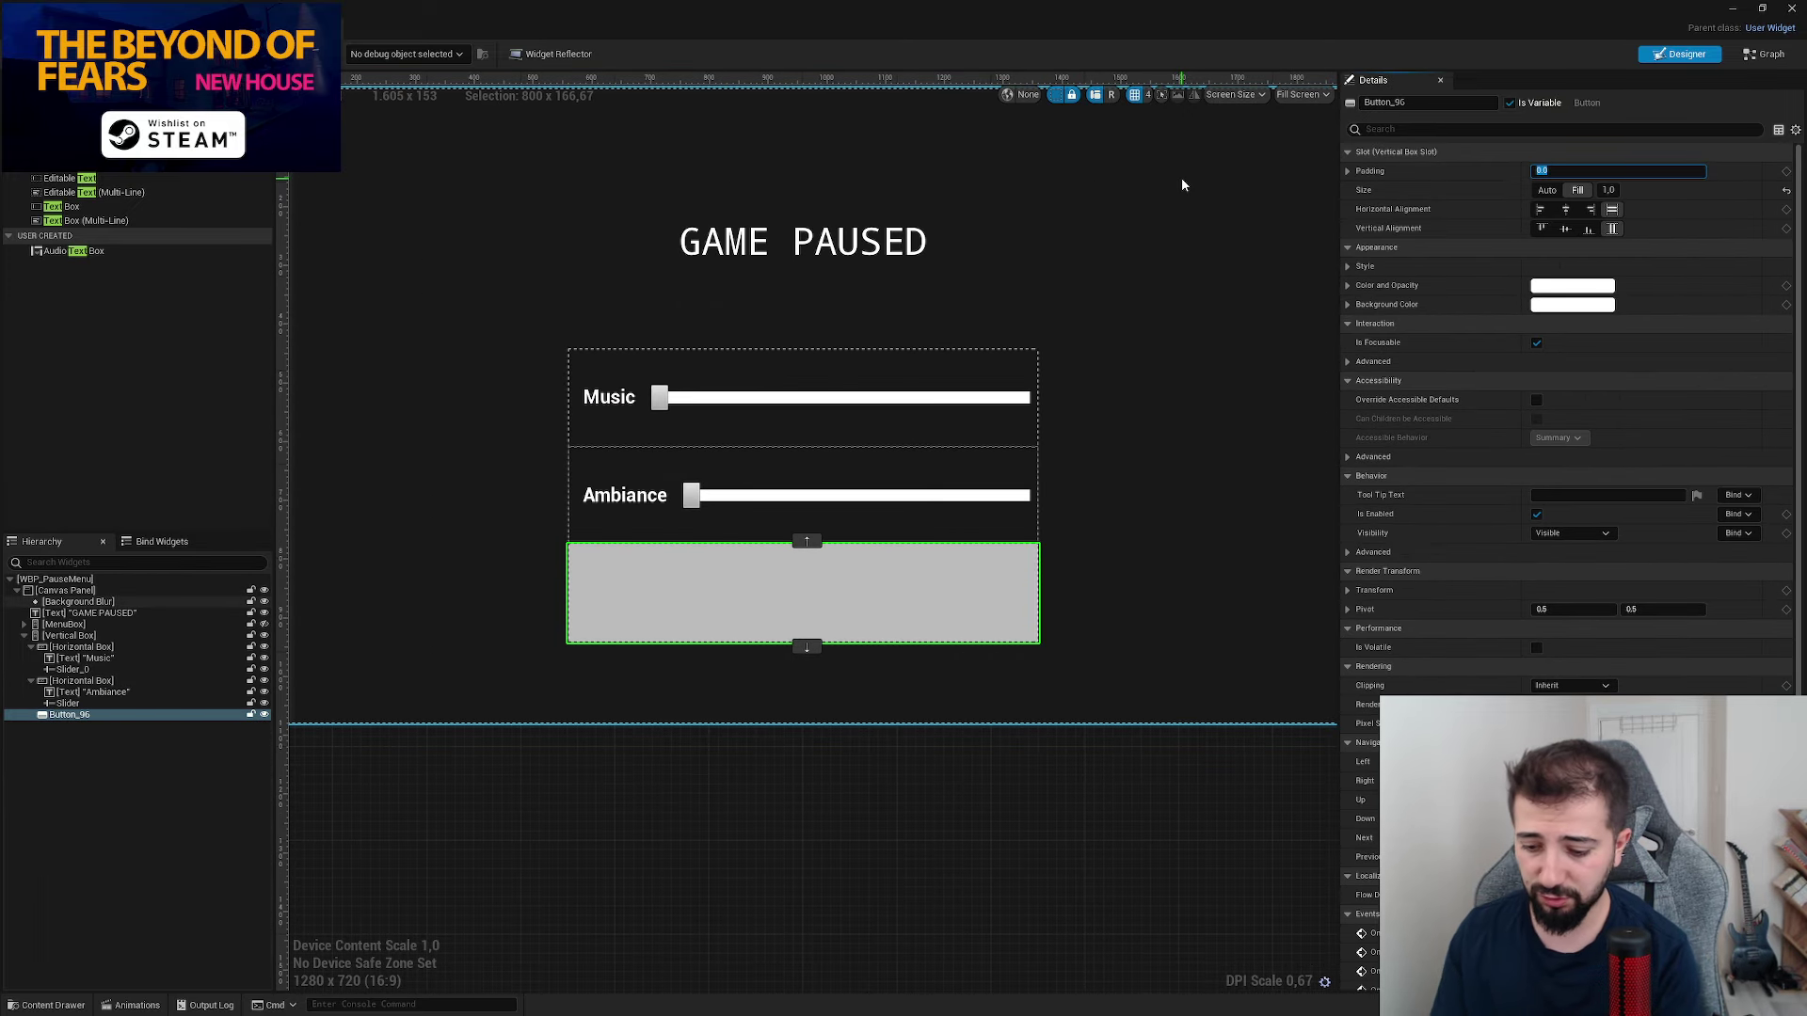
{"action": "type", "text": "100"}
{"action": "key", "text": "Return"}
{"action": "scroll", "coordinate": [770, 462], "scroll_direction": "up", "scroll_amount": 2}
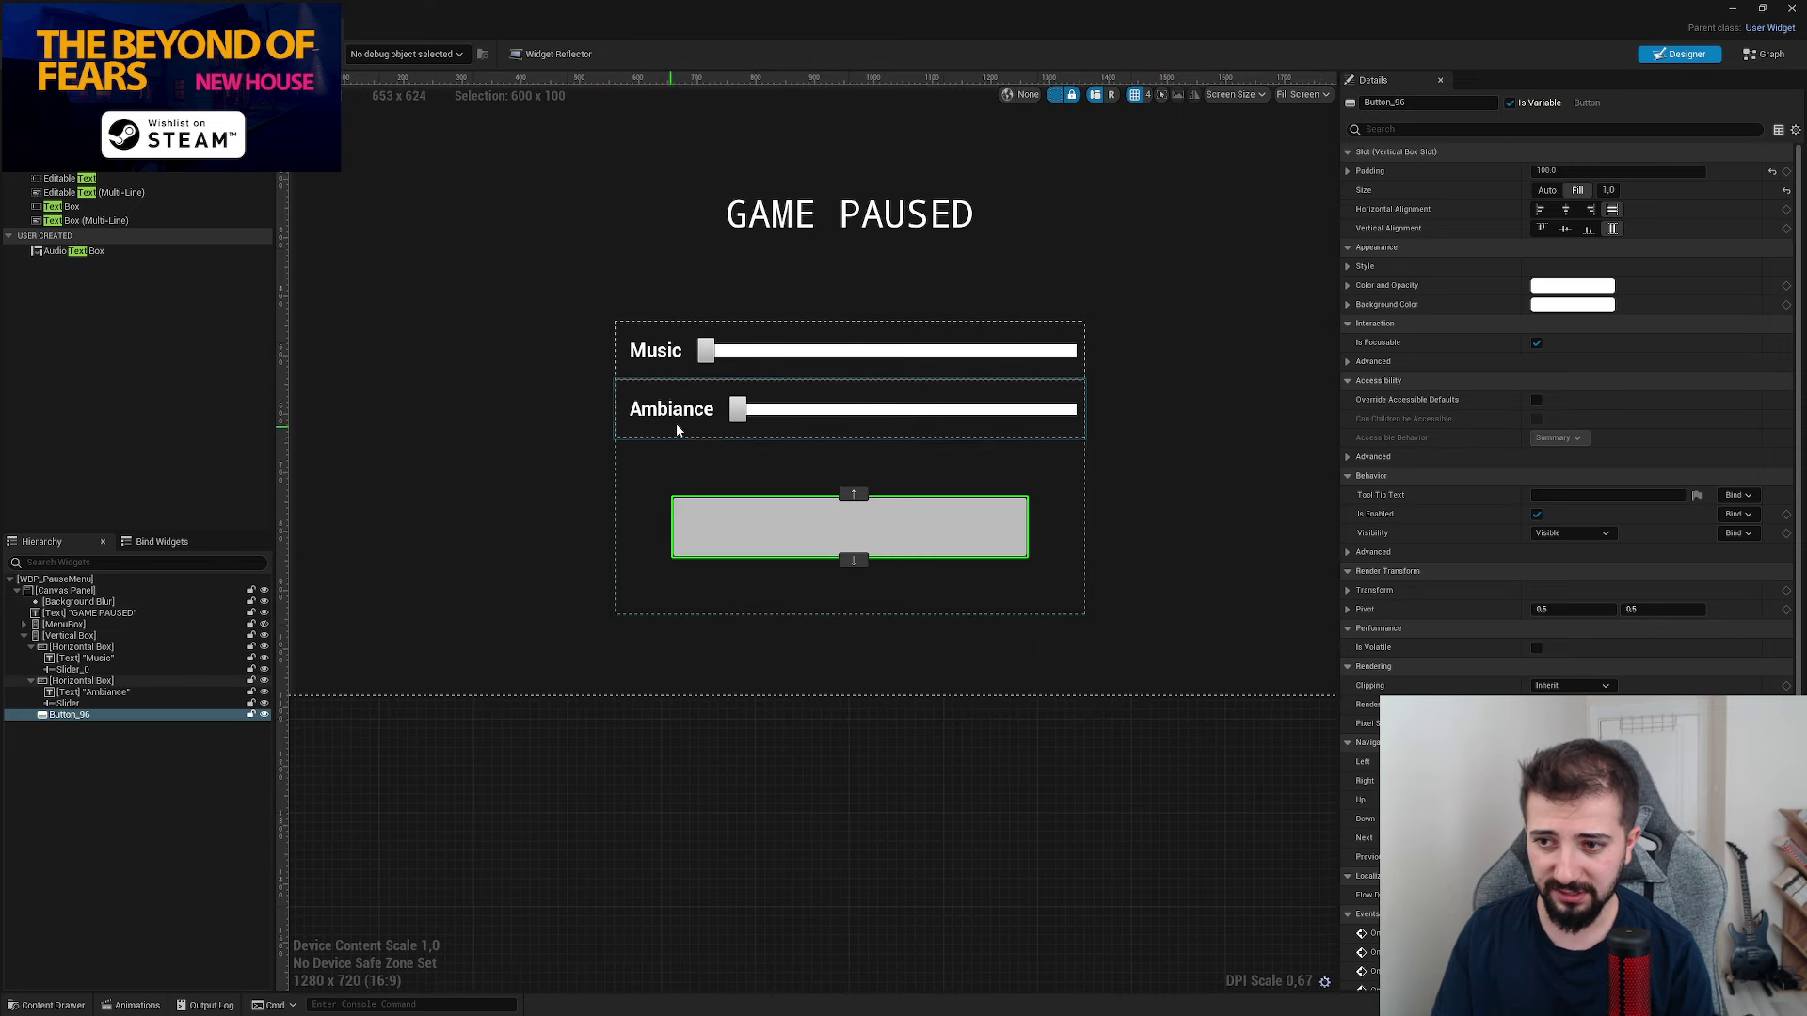
{"action": "scroll", "coordinate": [770, 462], "scroll_direction": "up", "scroll_amount": 1}
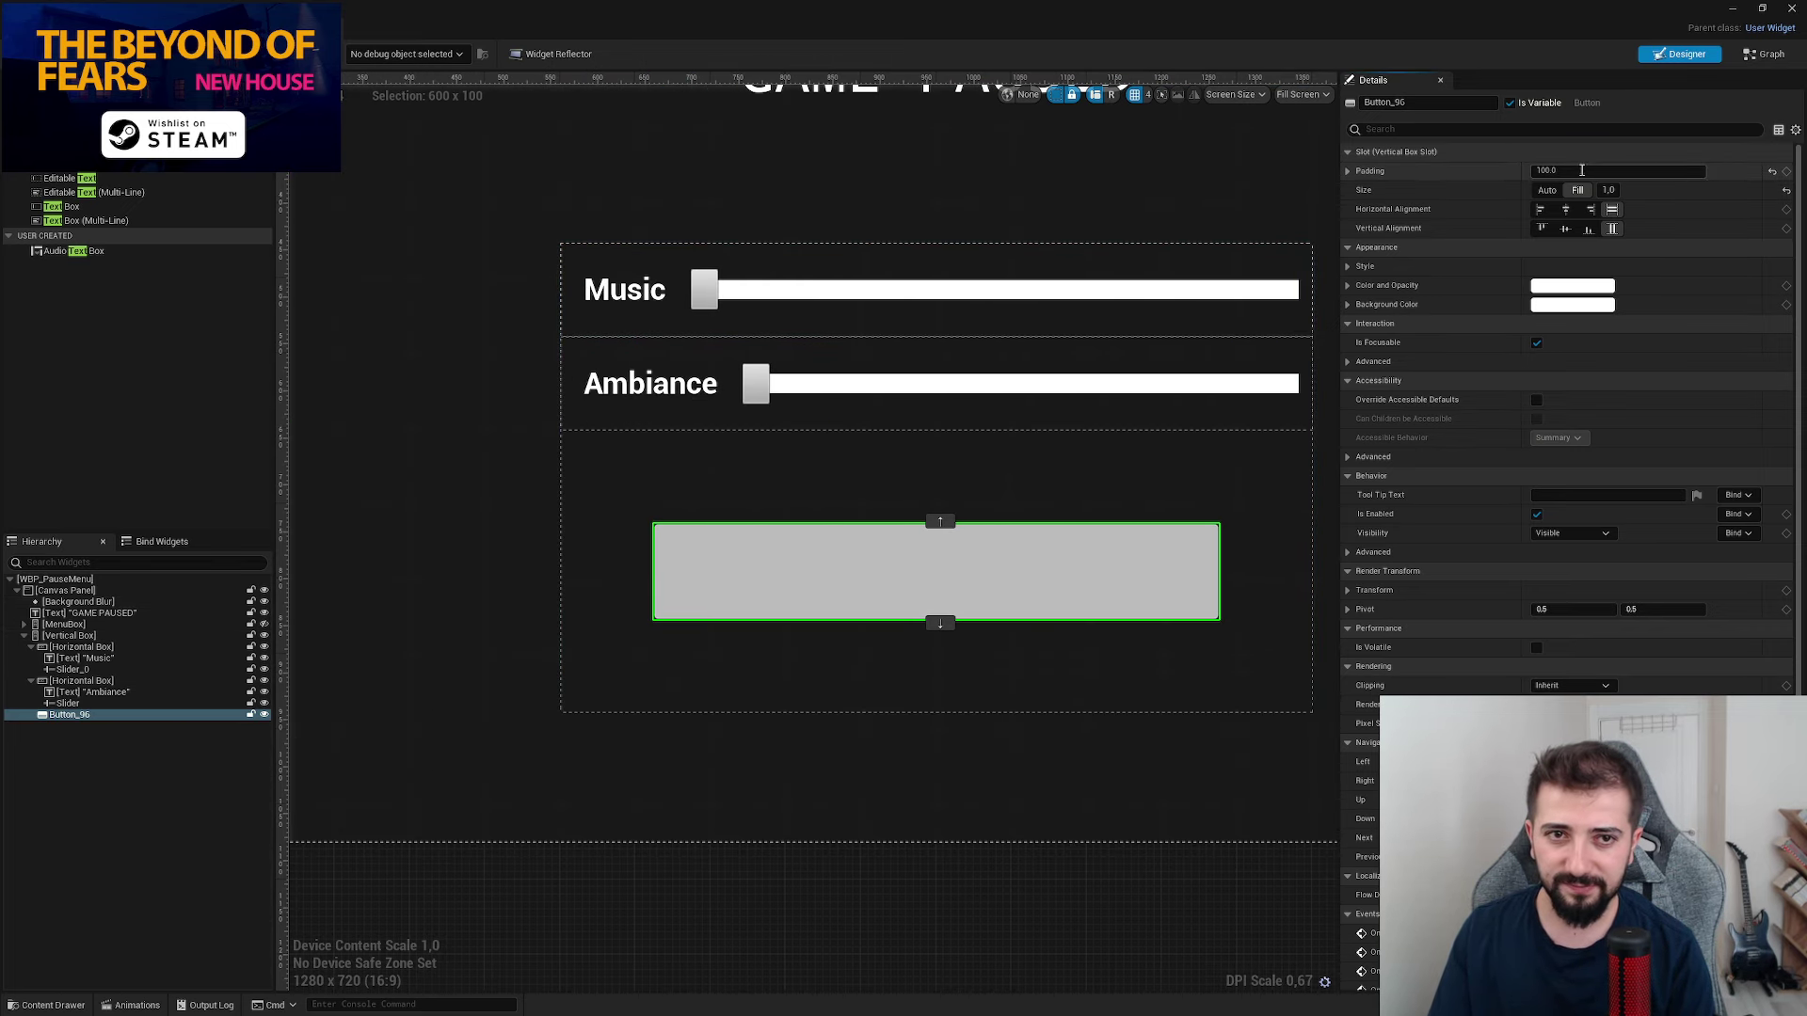
{"action": "left_click", "coordinate": [1582, 171]}
{"action": "type", "text": "0"}
{"action": "key", "text": "Return"}
{"action": "right_click_drag", "start_coordinate": [1152, 209], "coordinate": [1049, 135]}
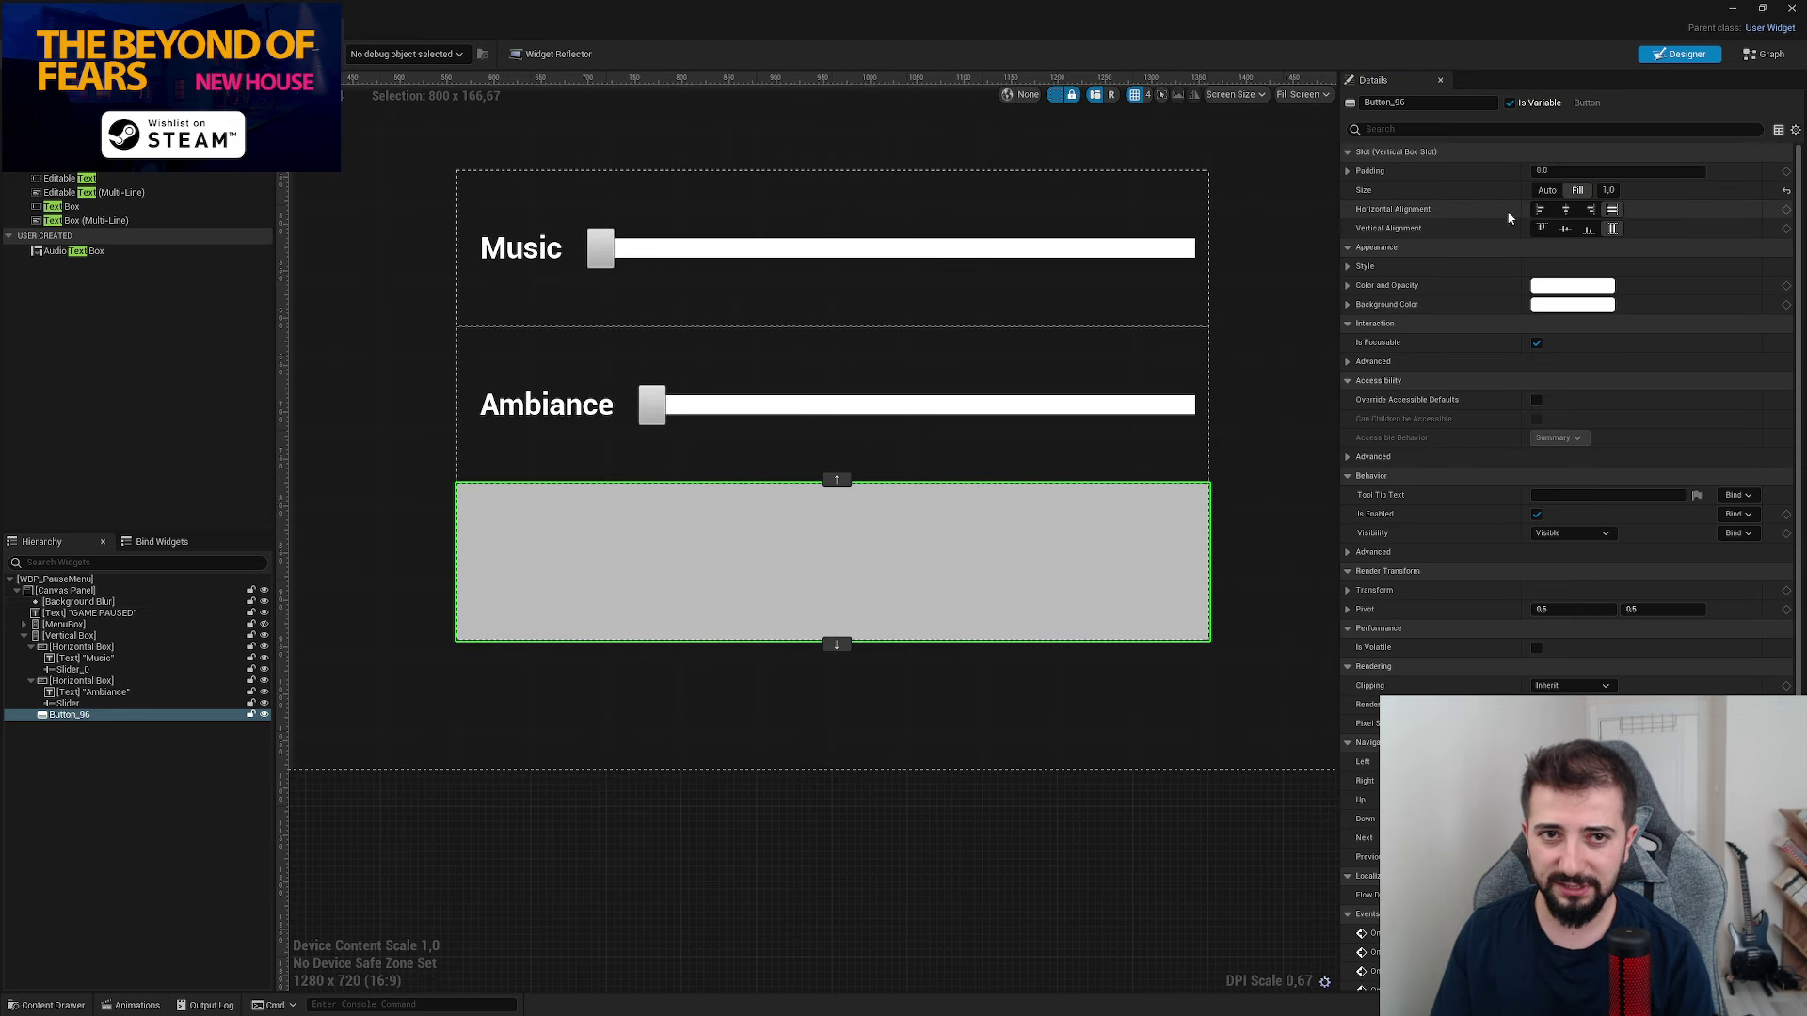
{"action": "left_click", "coordinate": [1547, 190]}
{"action": "right_click_drag", "start_coordinate": [1022, 529], "coordinate": [1083, 497]}
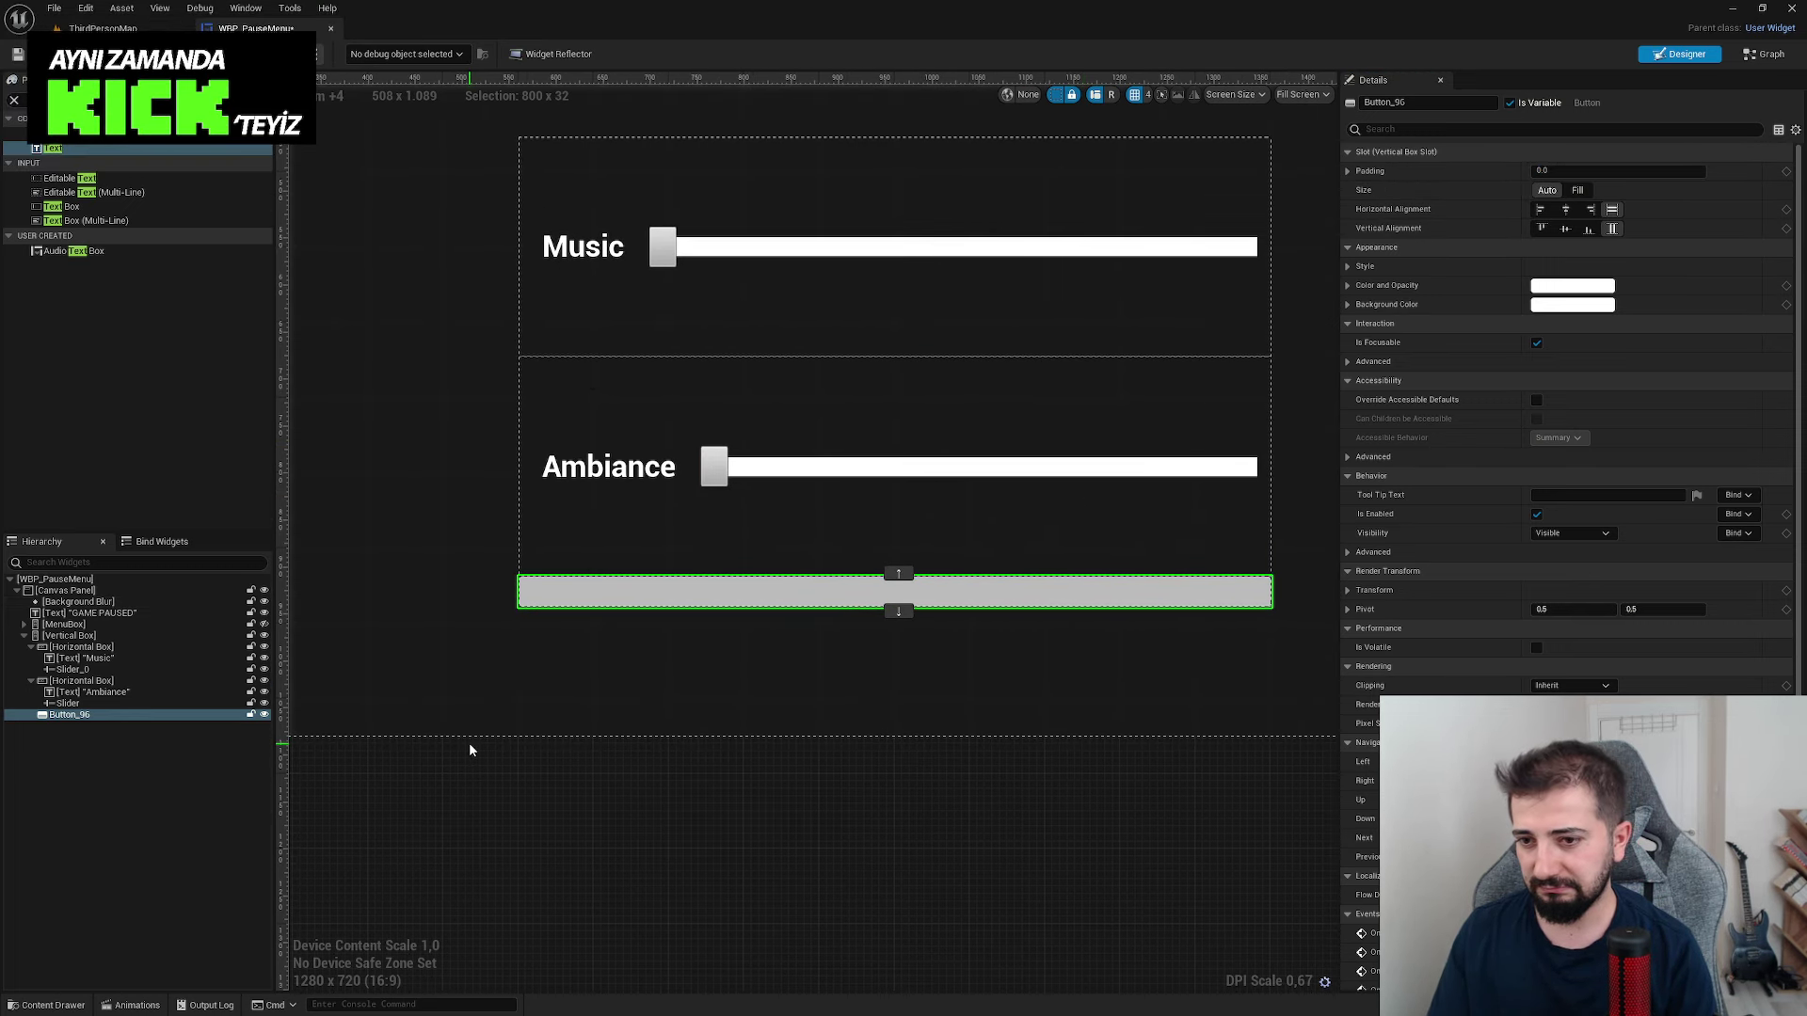
{"action": "left_click", "coordinate": [1577, 190]}
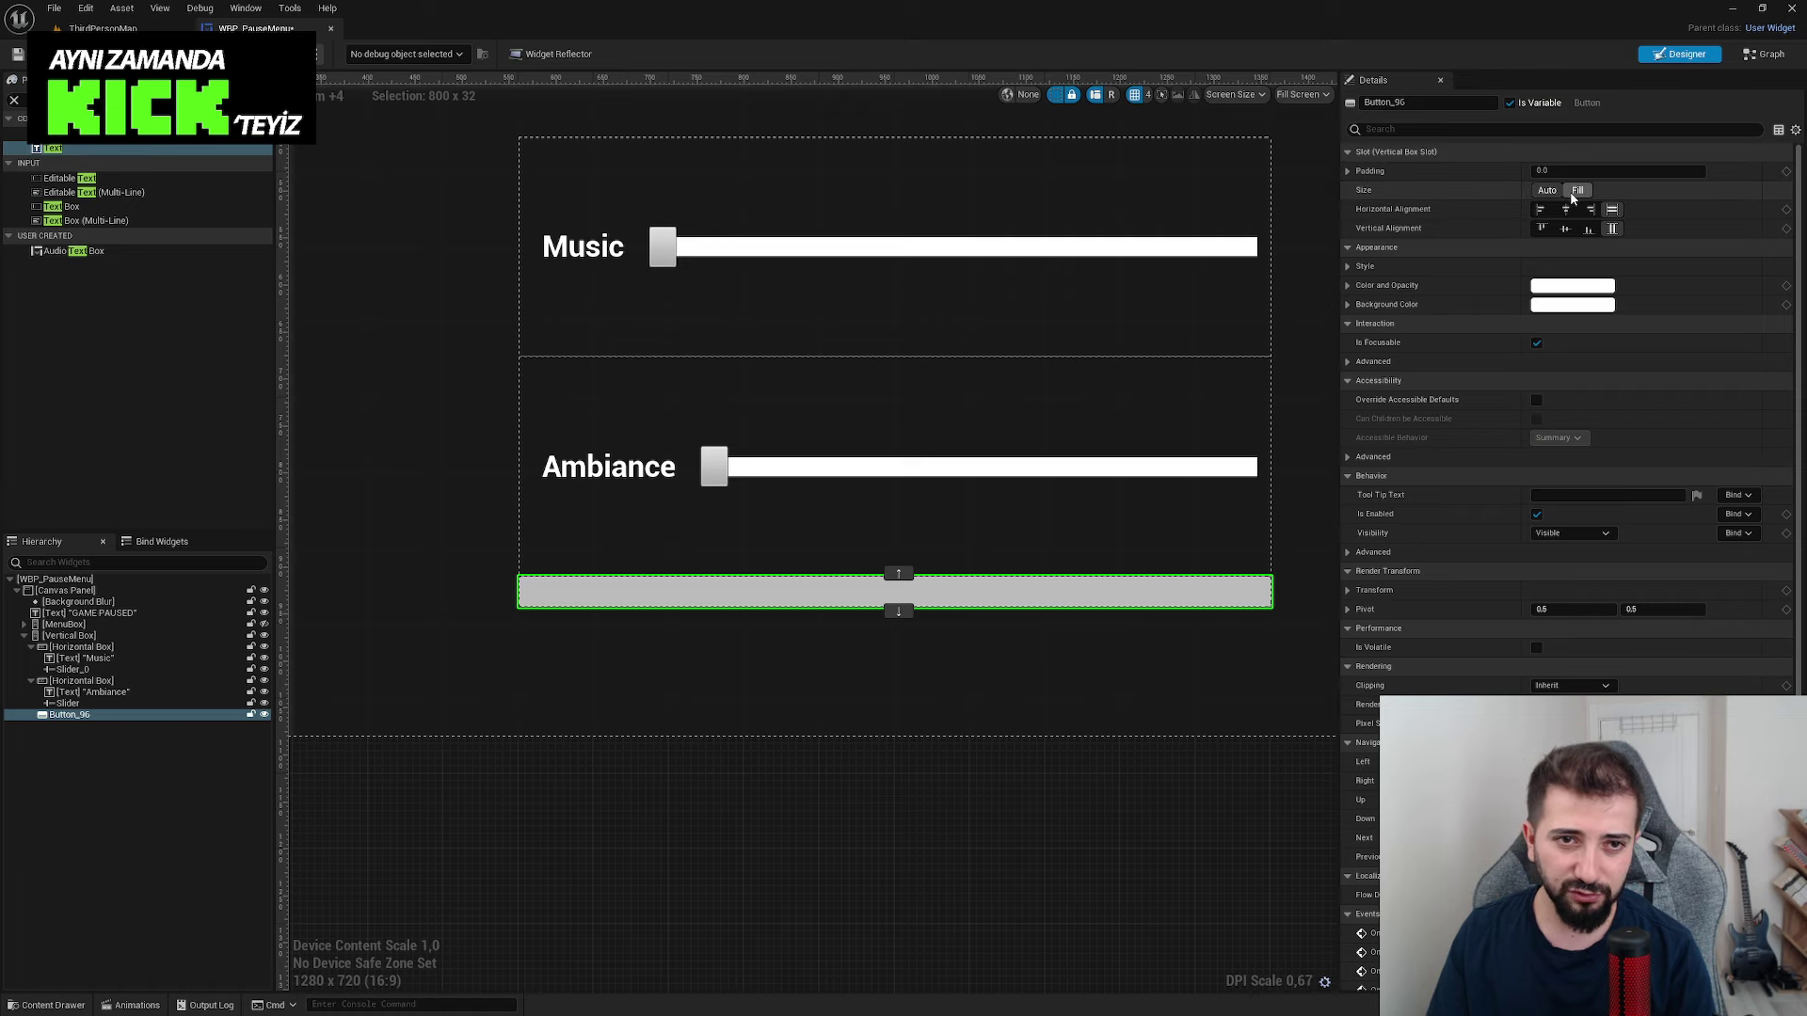
{"action": "left_click", "coordinate": [1347, 171]}
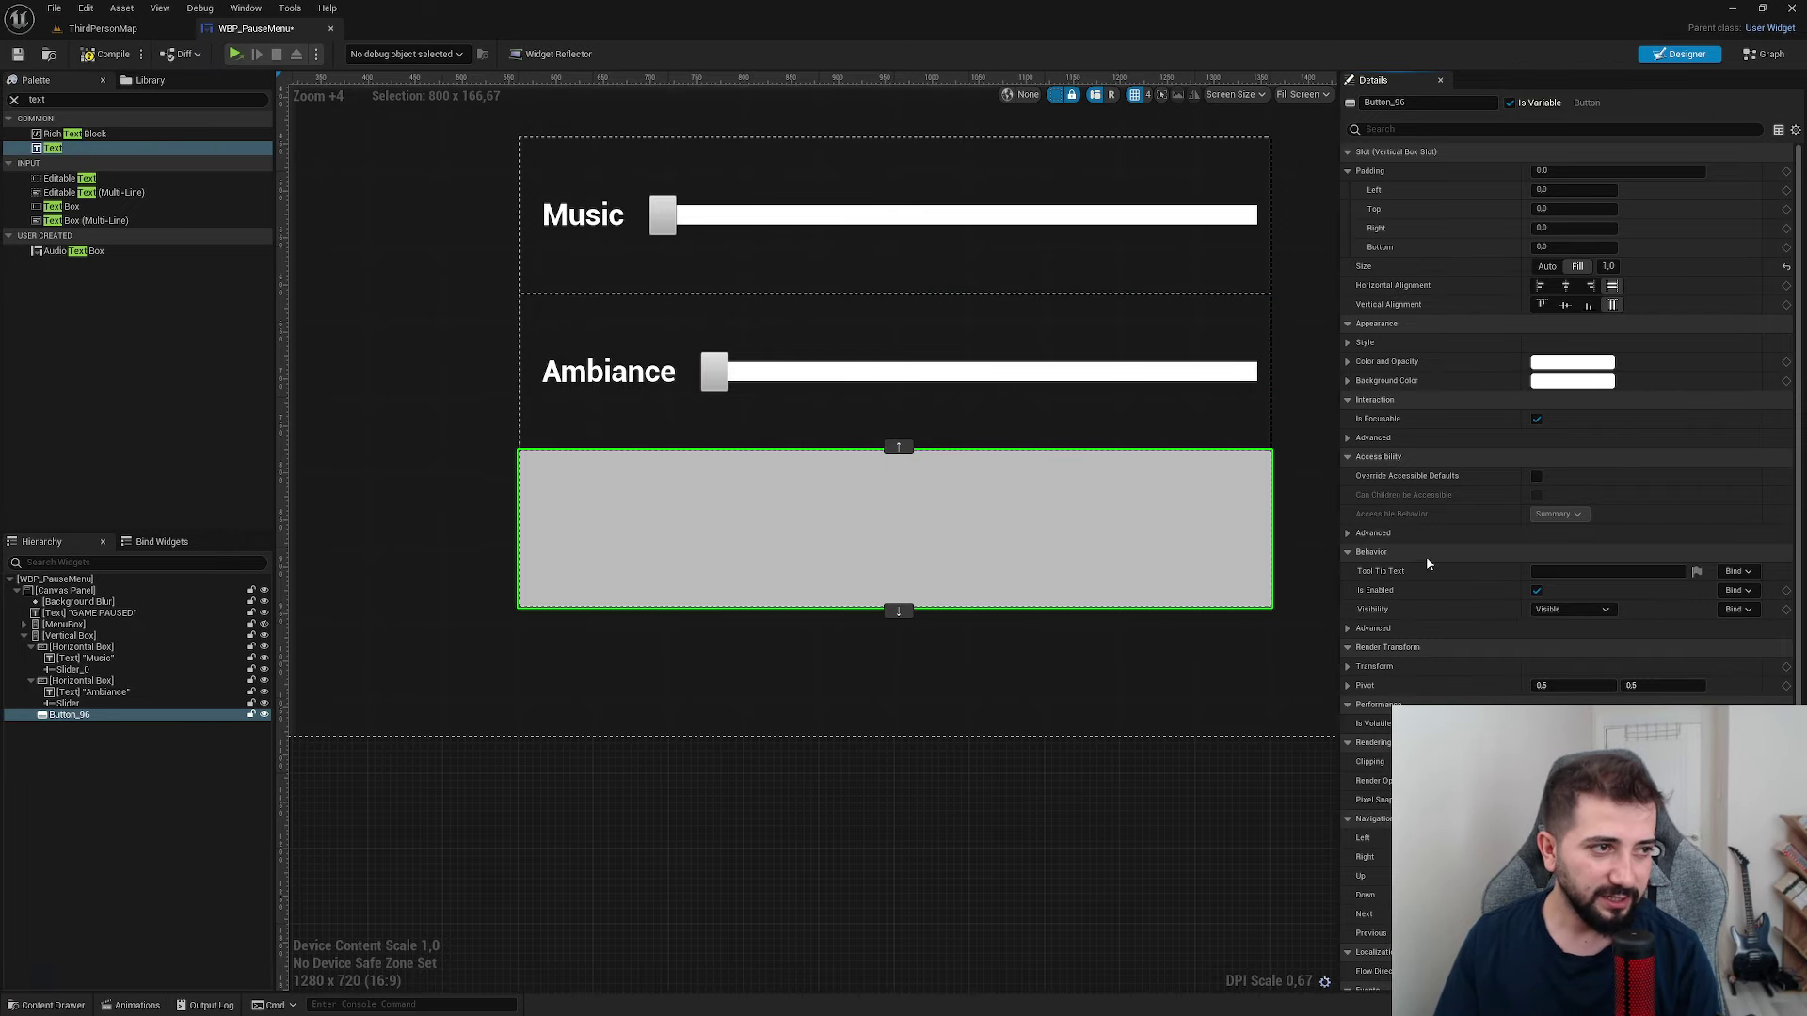
{"action": "right_click_drag", "start_coordinate": [919, 239], "coordinate": [960, 303]}
{"action": "scroll", "coordinate": [935, 429], "scroll_direction": "up", "scroll_amount": 1}
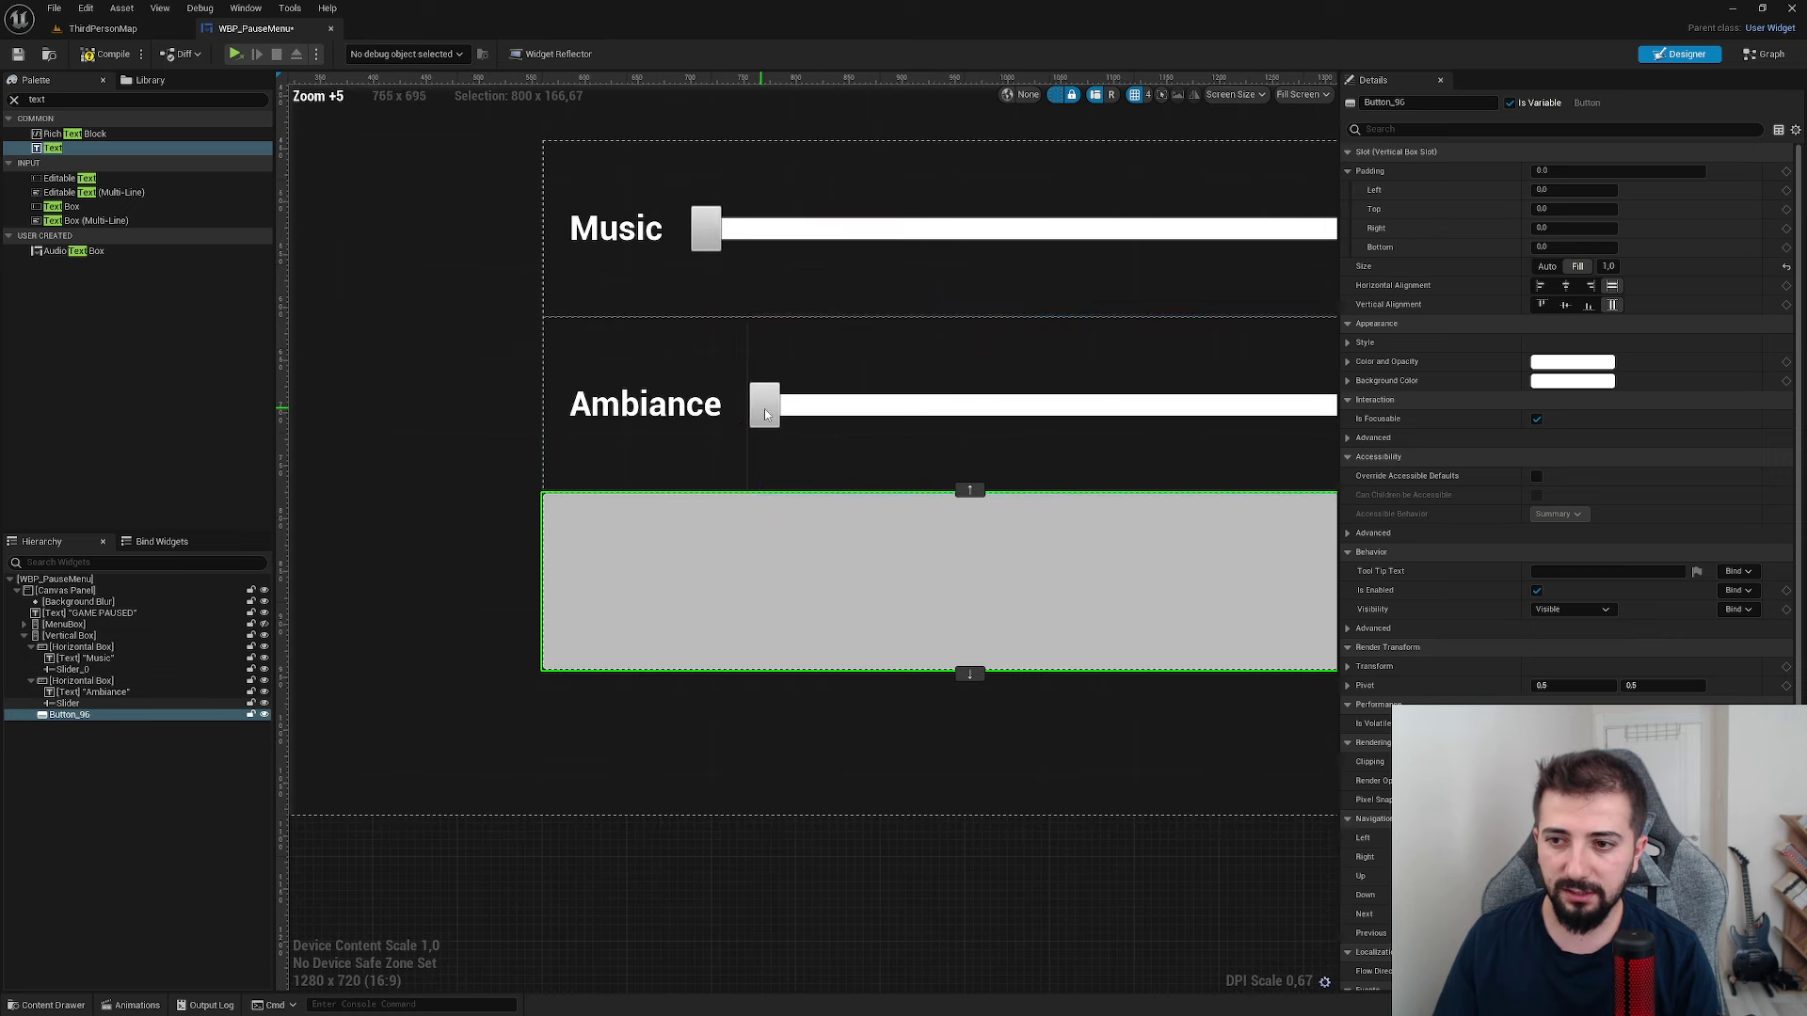
{"action": "left_click", "coordinate": [1546, 266]}
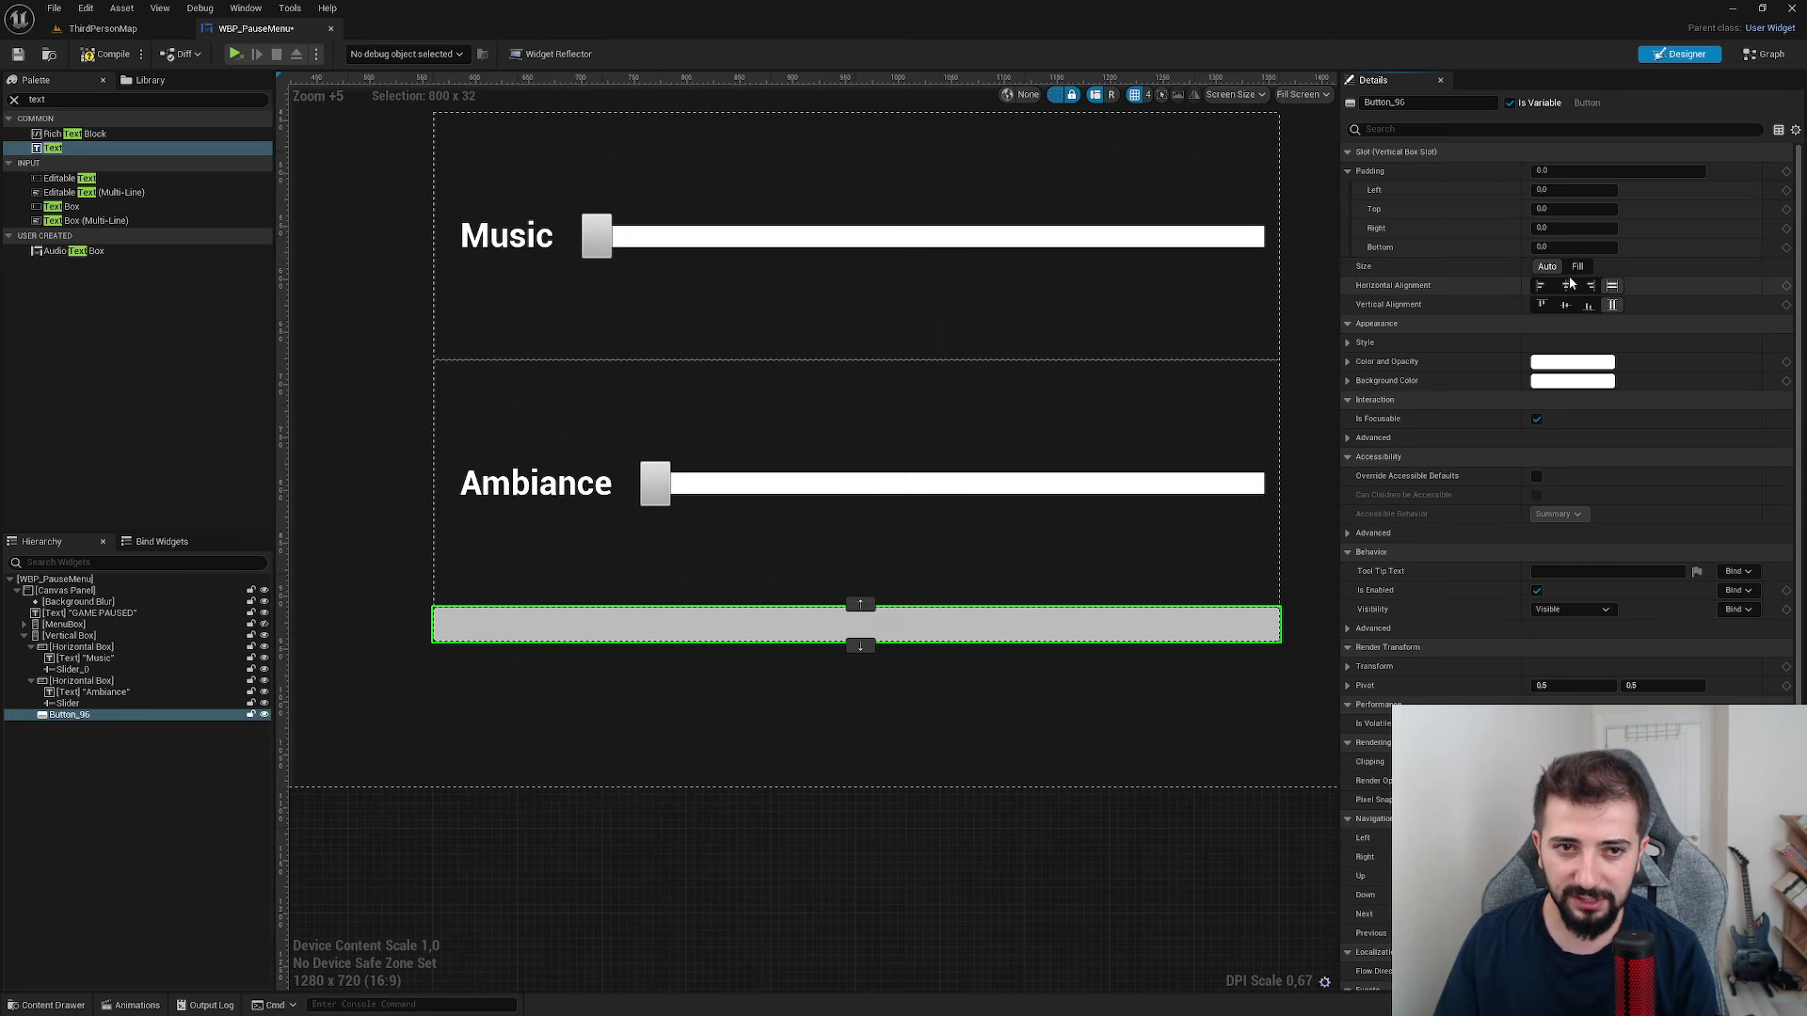
{"action": "left_click", "coordinate": [1577, 266]}
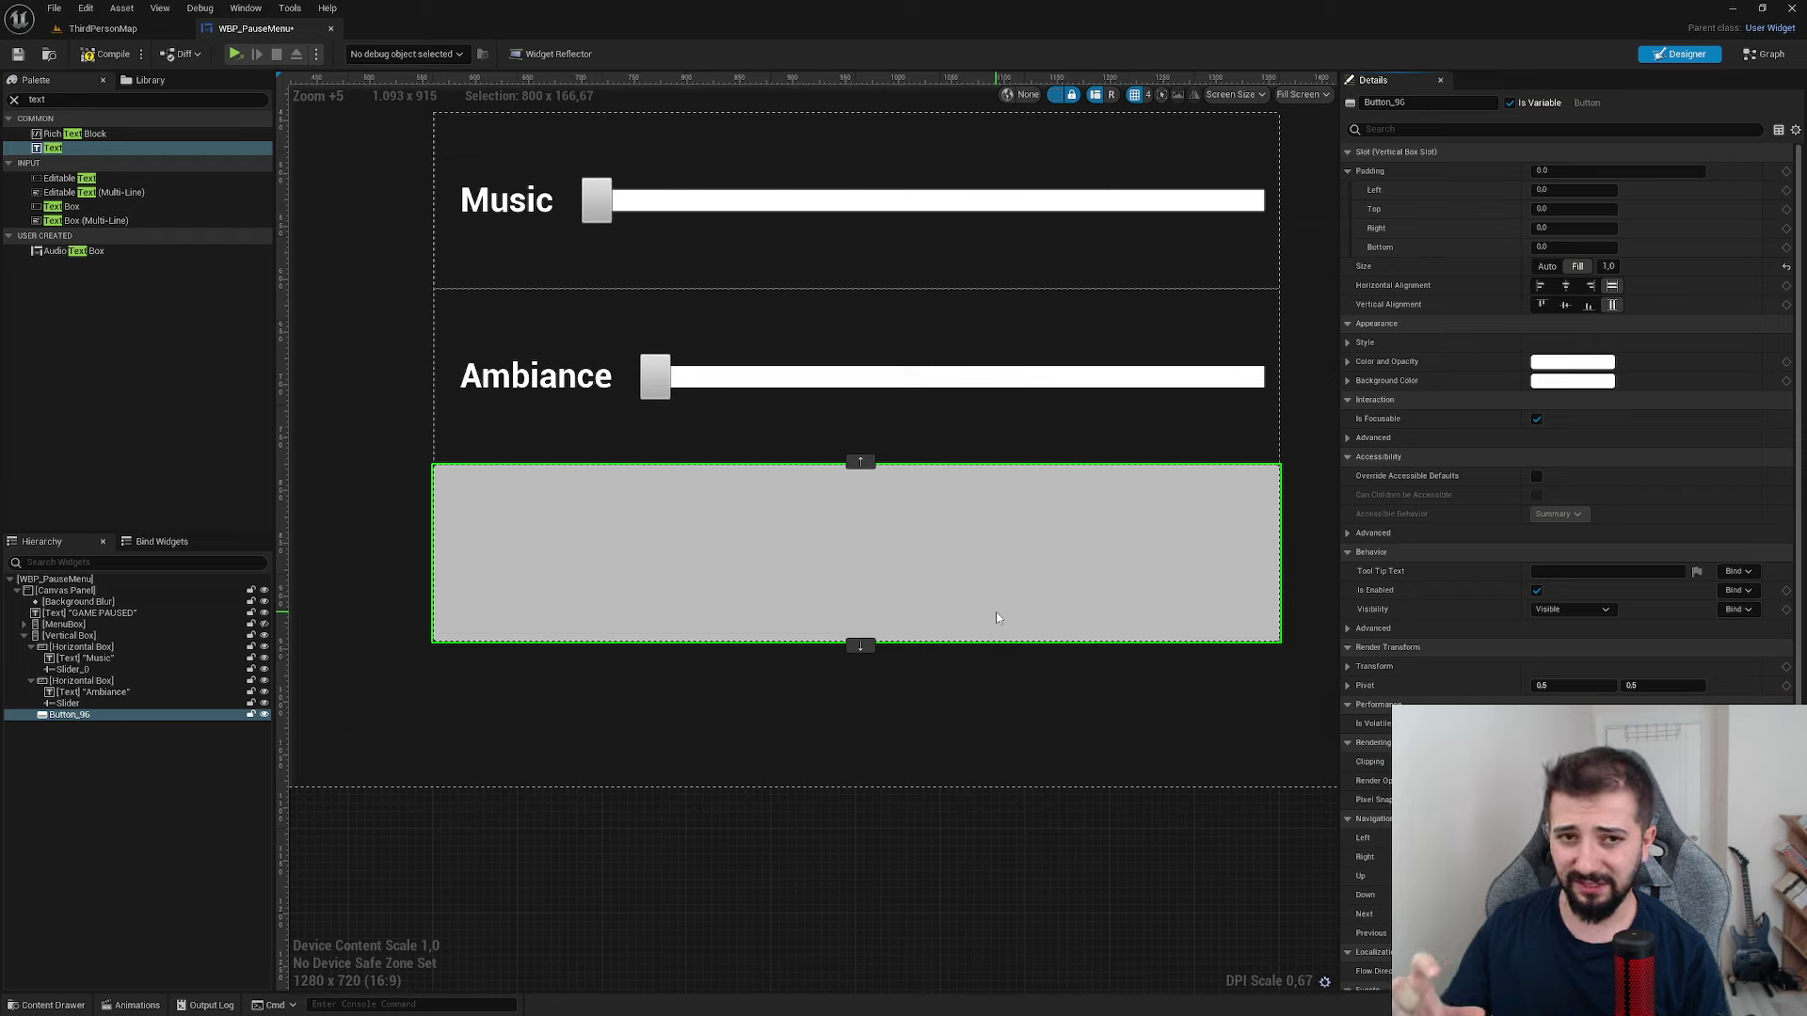
- Set the button's padding to 100 left and right, 50 top and bottom
{"action": "left_click", "coordinate": [1574, 189]}
{"action": "type", "text": "100"}
{"action": "key", "text": "Return"}
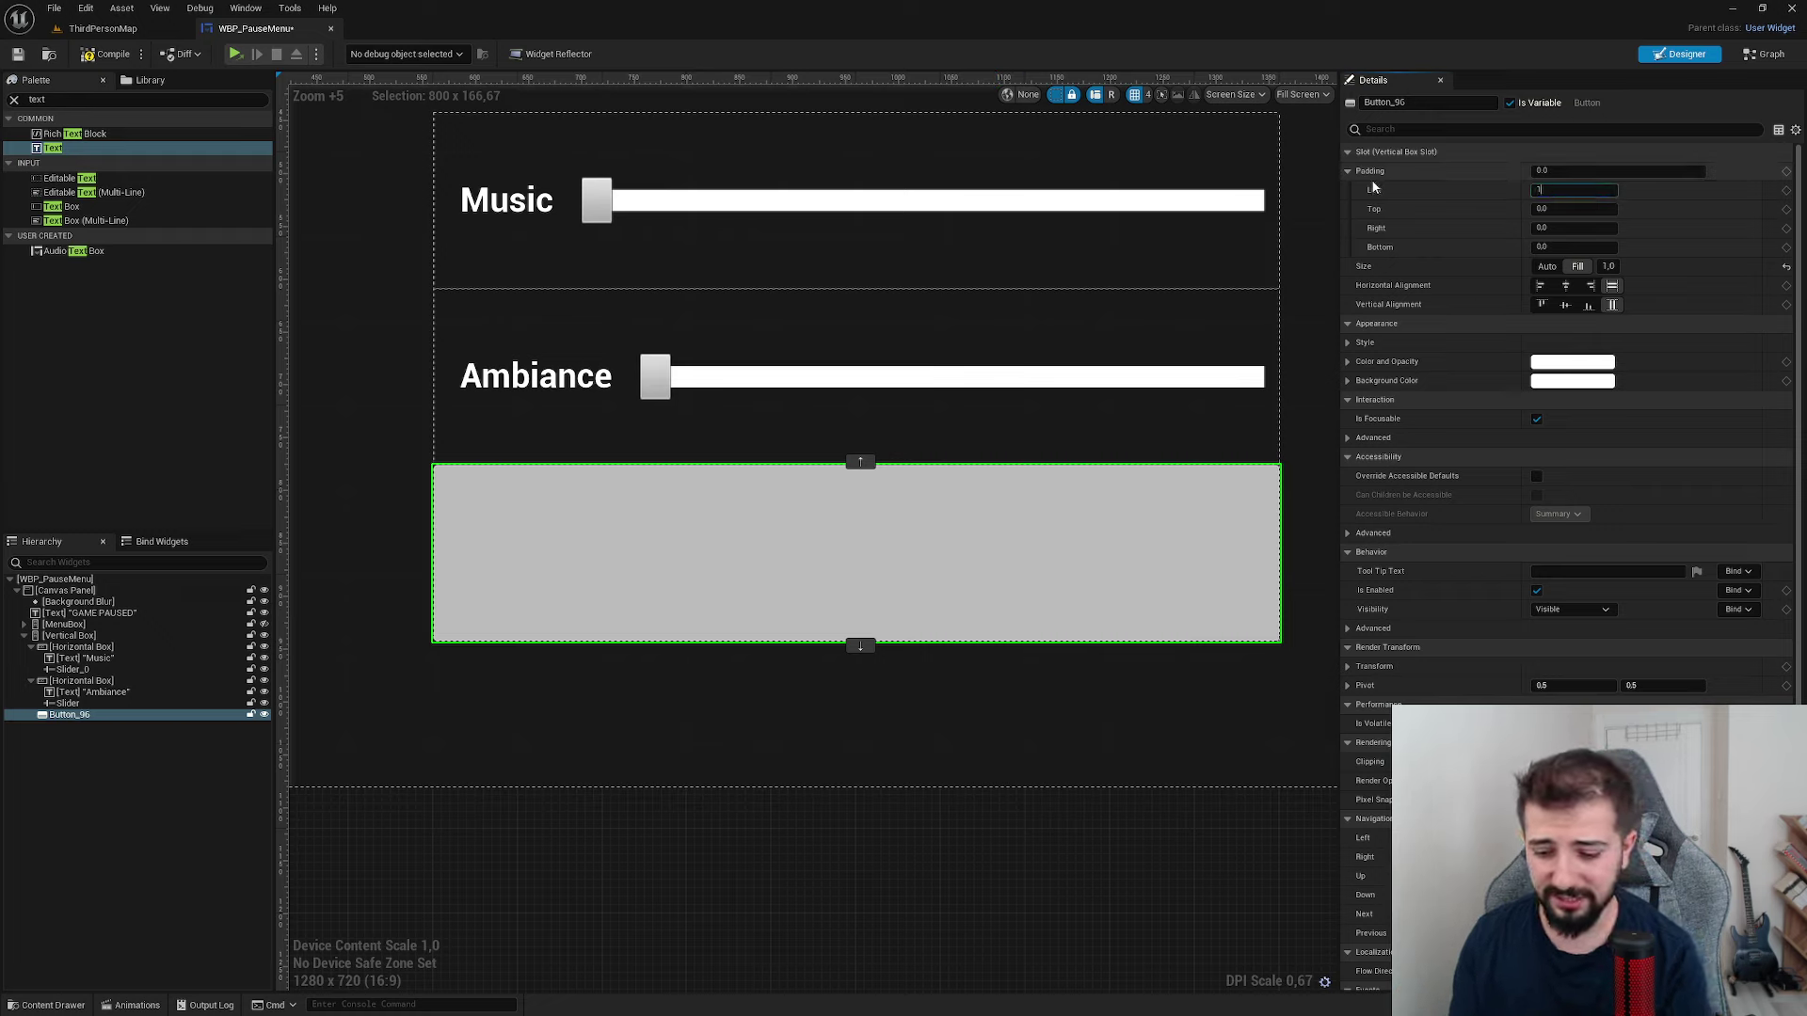
{"action": "left_click", "coordinate": [1573, 227]}
{"action": "type", "text": "1"}
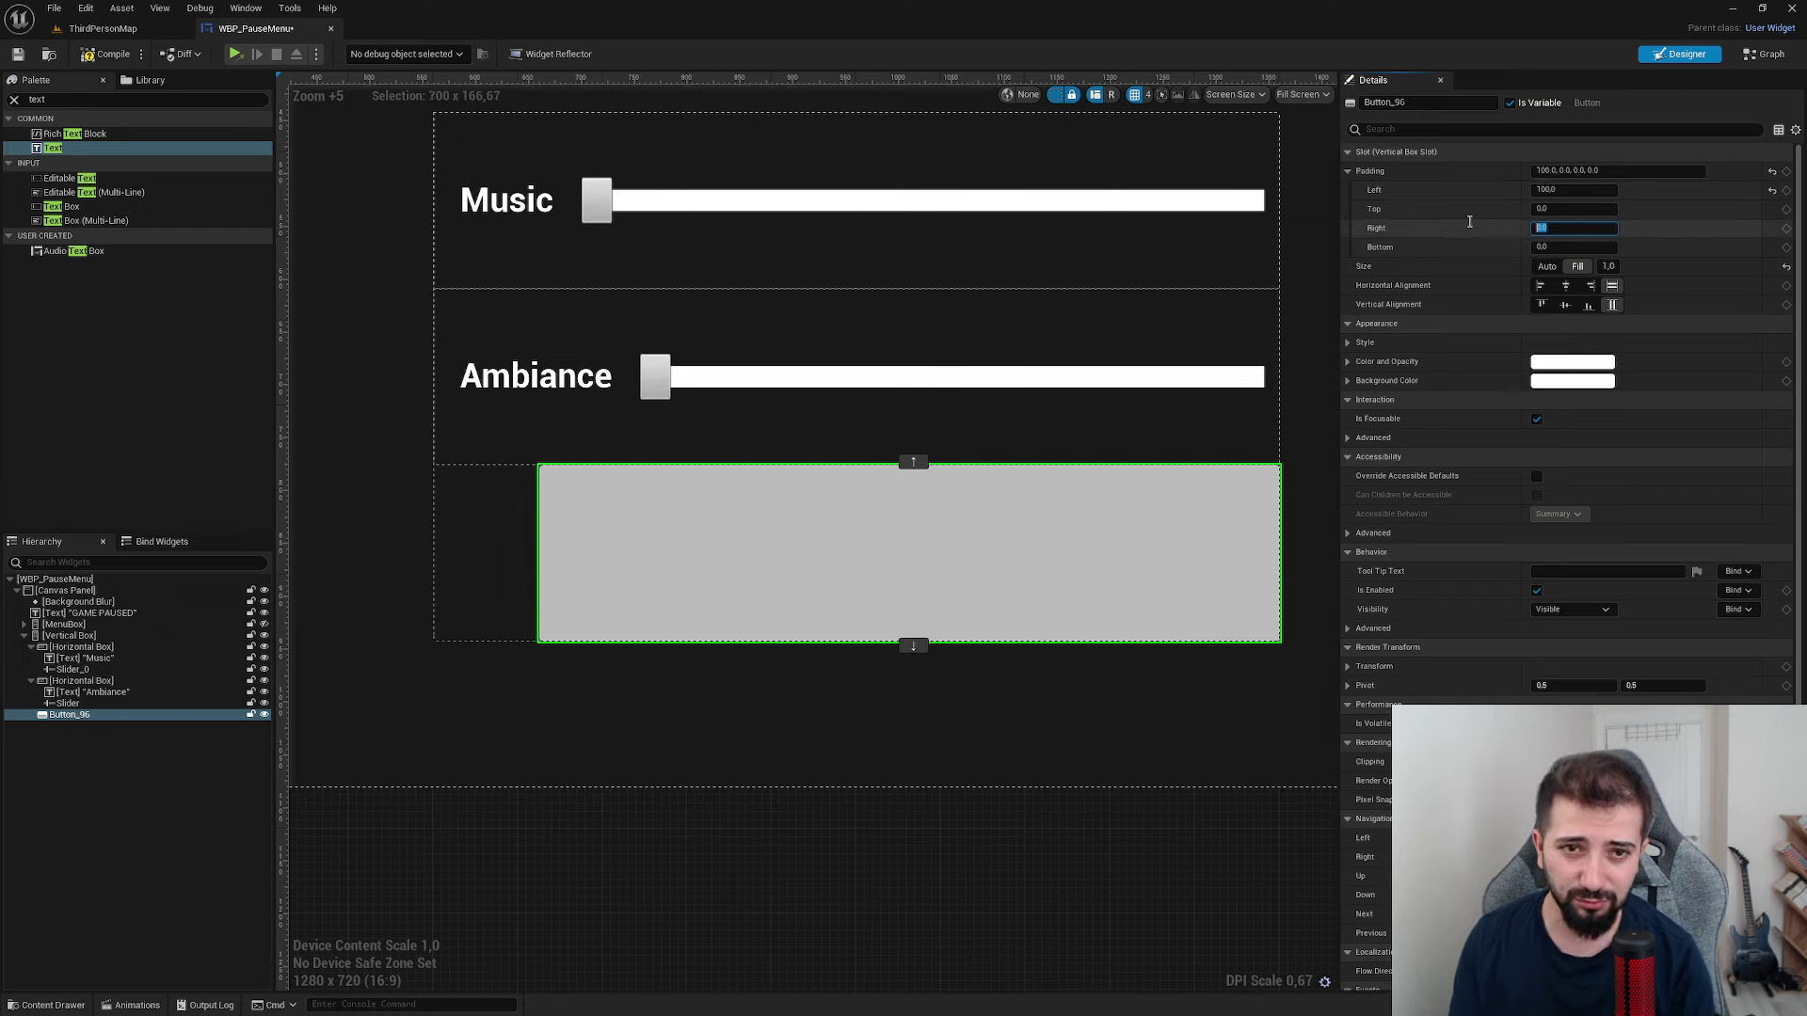
{"action": "type", "text": "00"}
{"action": "key", "text": "Return"}
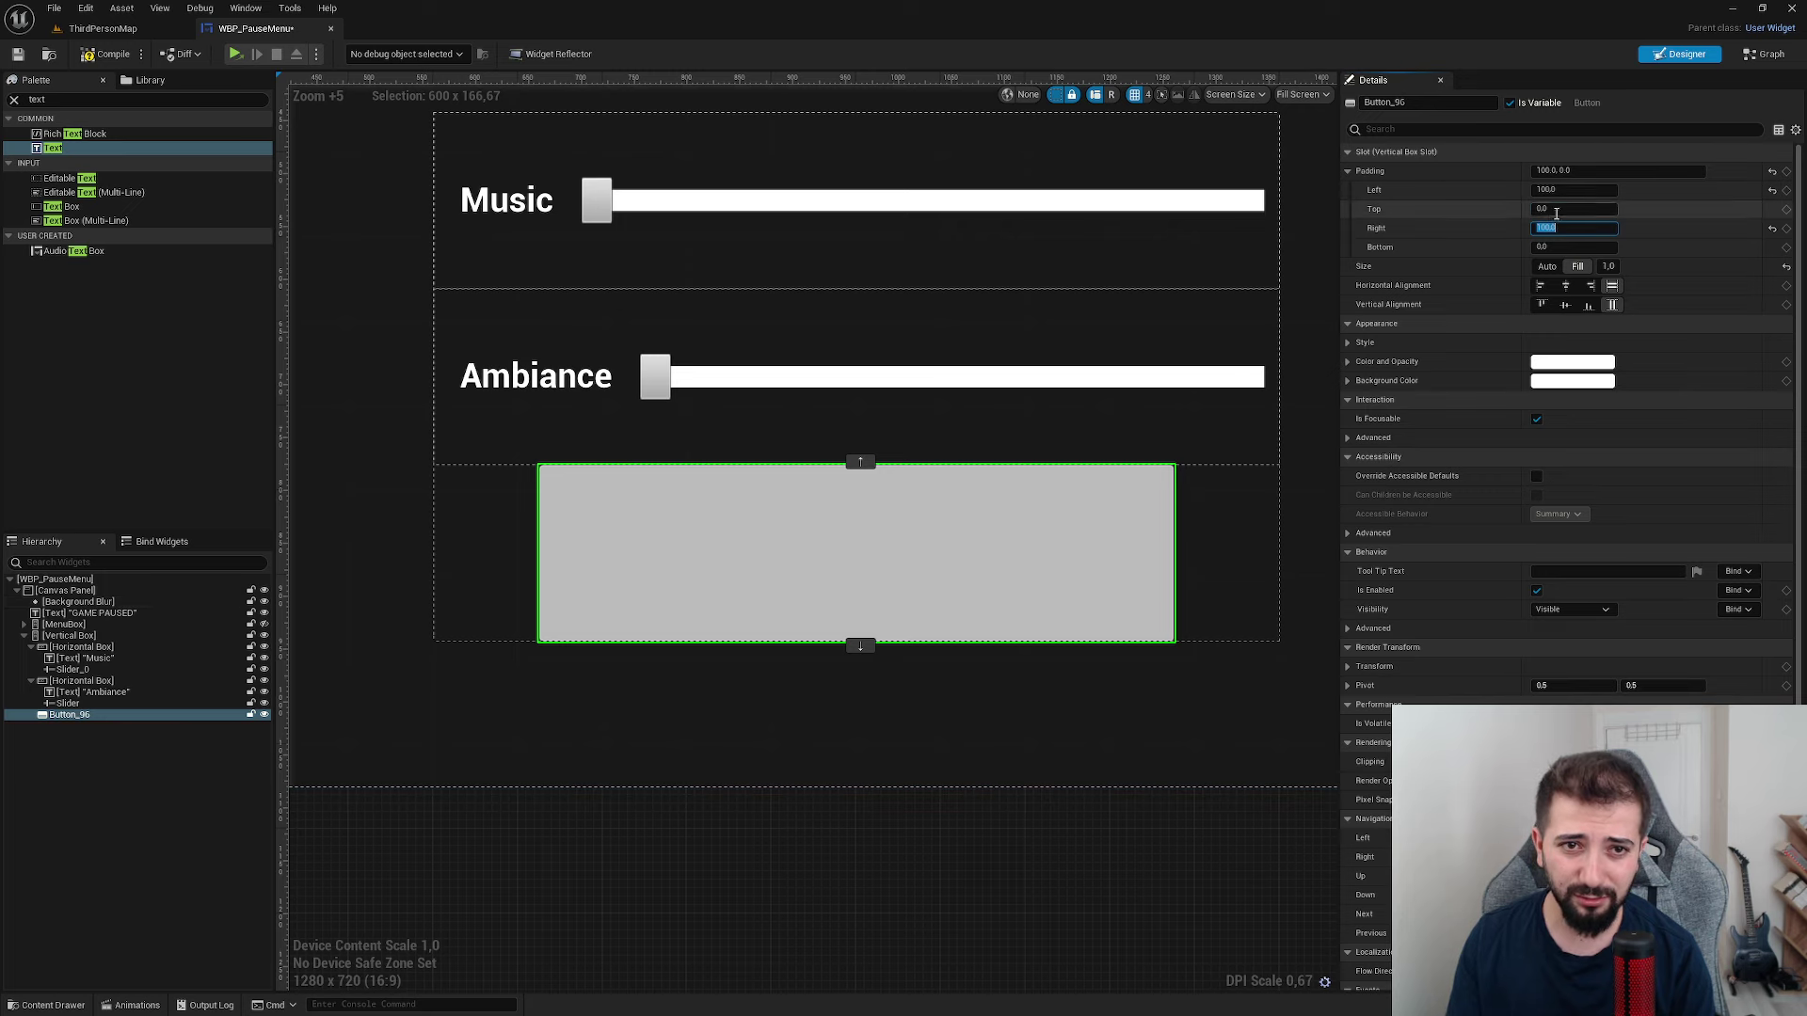
{"action": "type", "text": "50"}
{"action": "key", "text": "Return"}
{"action": "left_click", "coordinate": [1573, 247]}
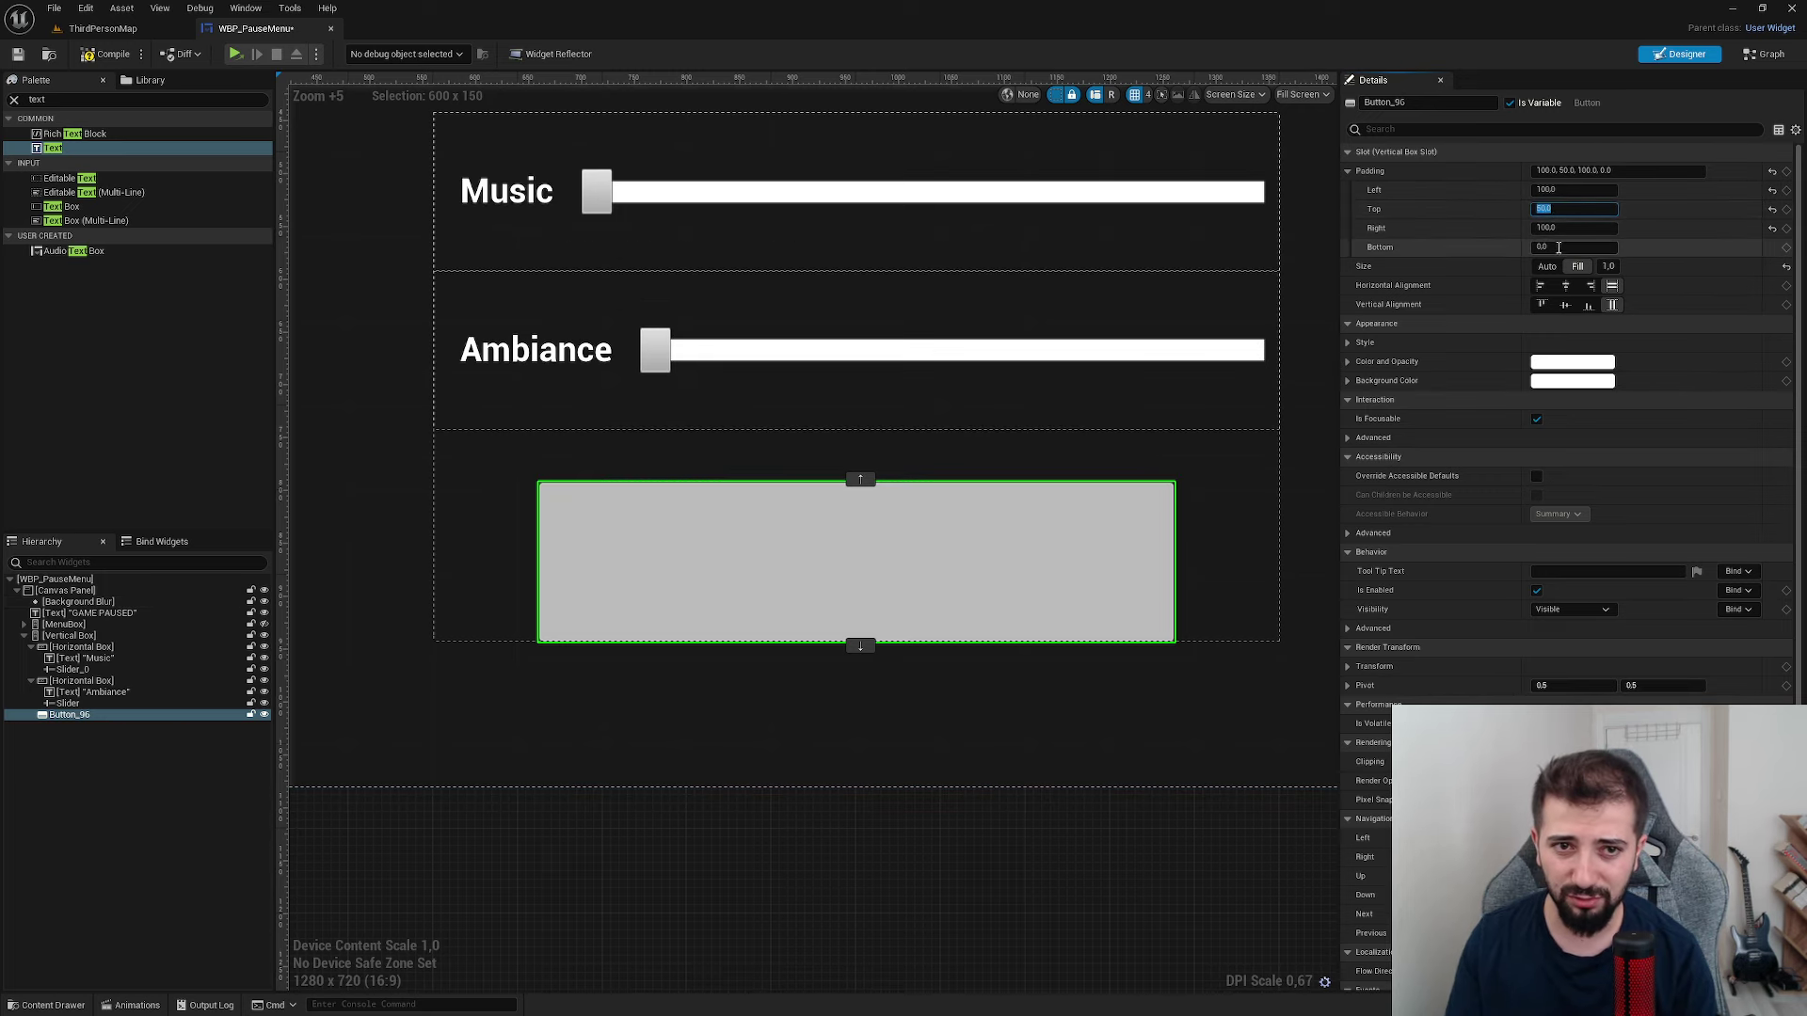
{"action": "type", "text": "50"}
{"action": "key", "text": "Return"}
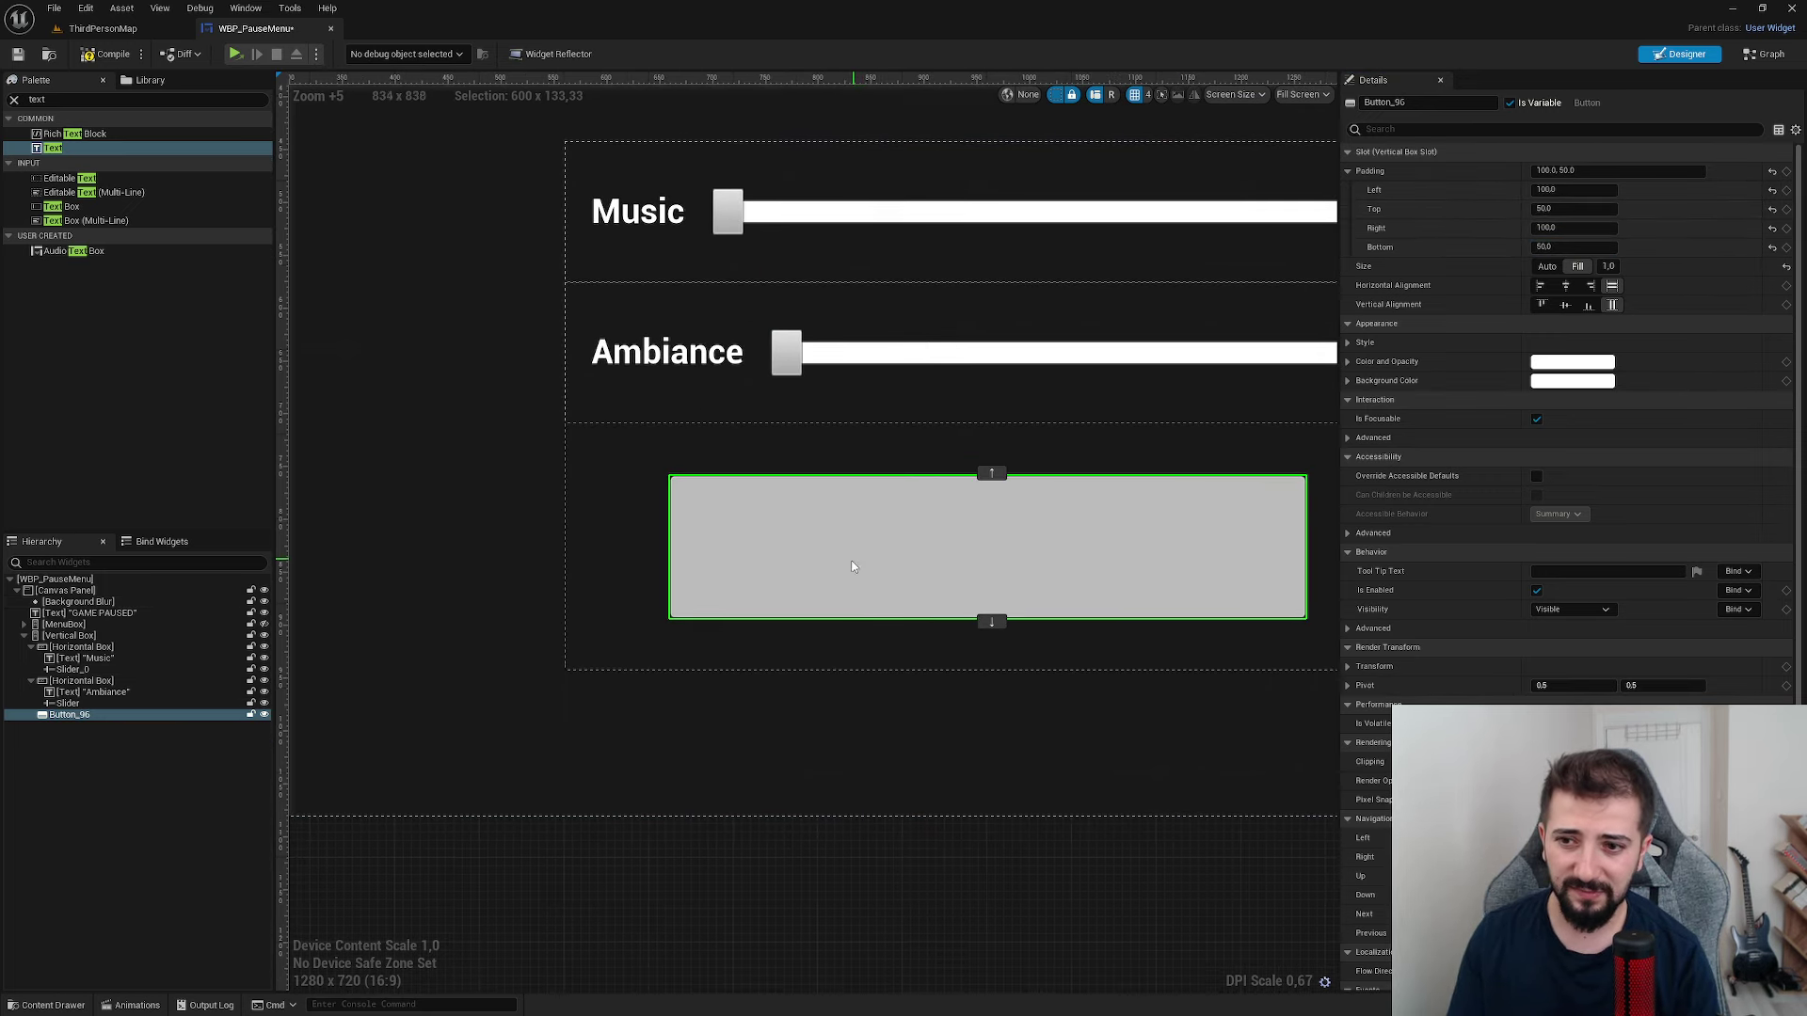
- Zero all of the button's padding values and centre its alignment
{"action": "right_click_drag", "start_coordinate": [1011, 445], "coordinate": [1001, 478]}
{"action": "left_click", "coordinate": [1574, 247]}
{"action": "key", "text": "BackSpace"}
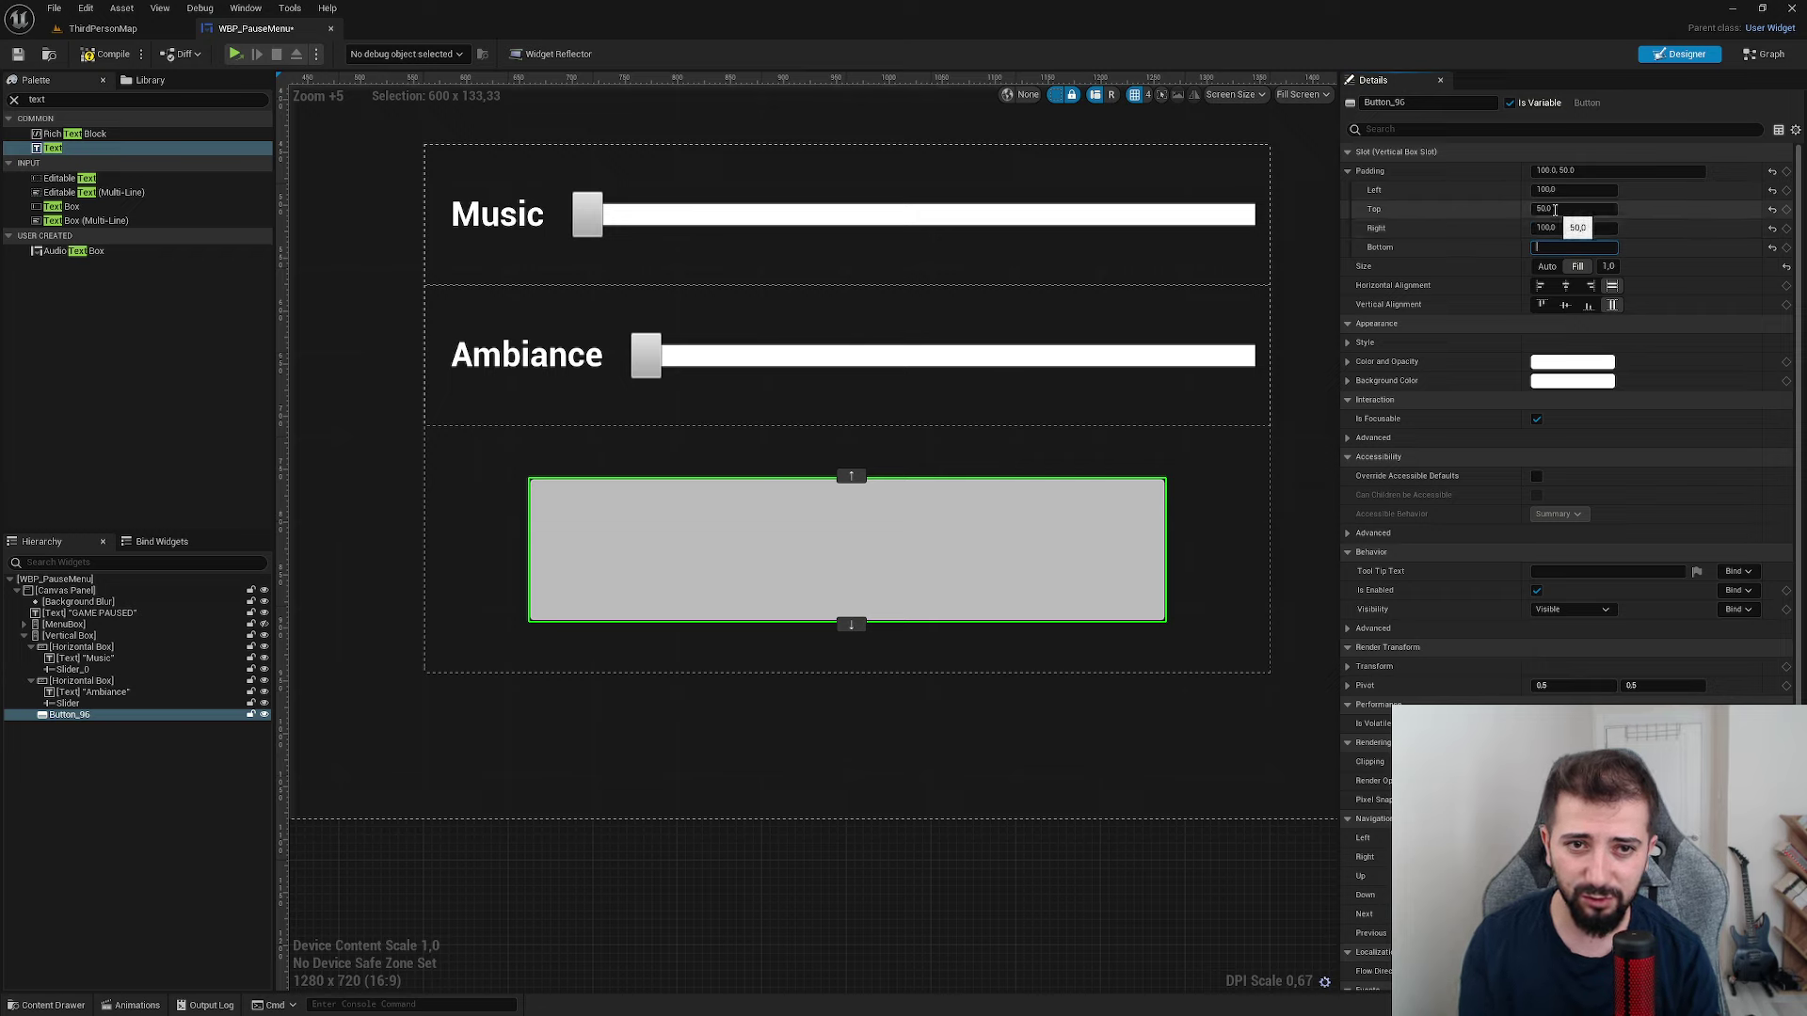
{"action": "type", "text": "0"}
{"action": "left_click", "coordinate": [1536, 247]}
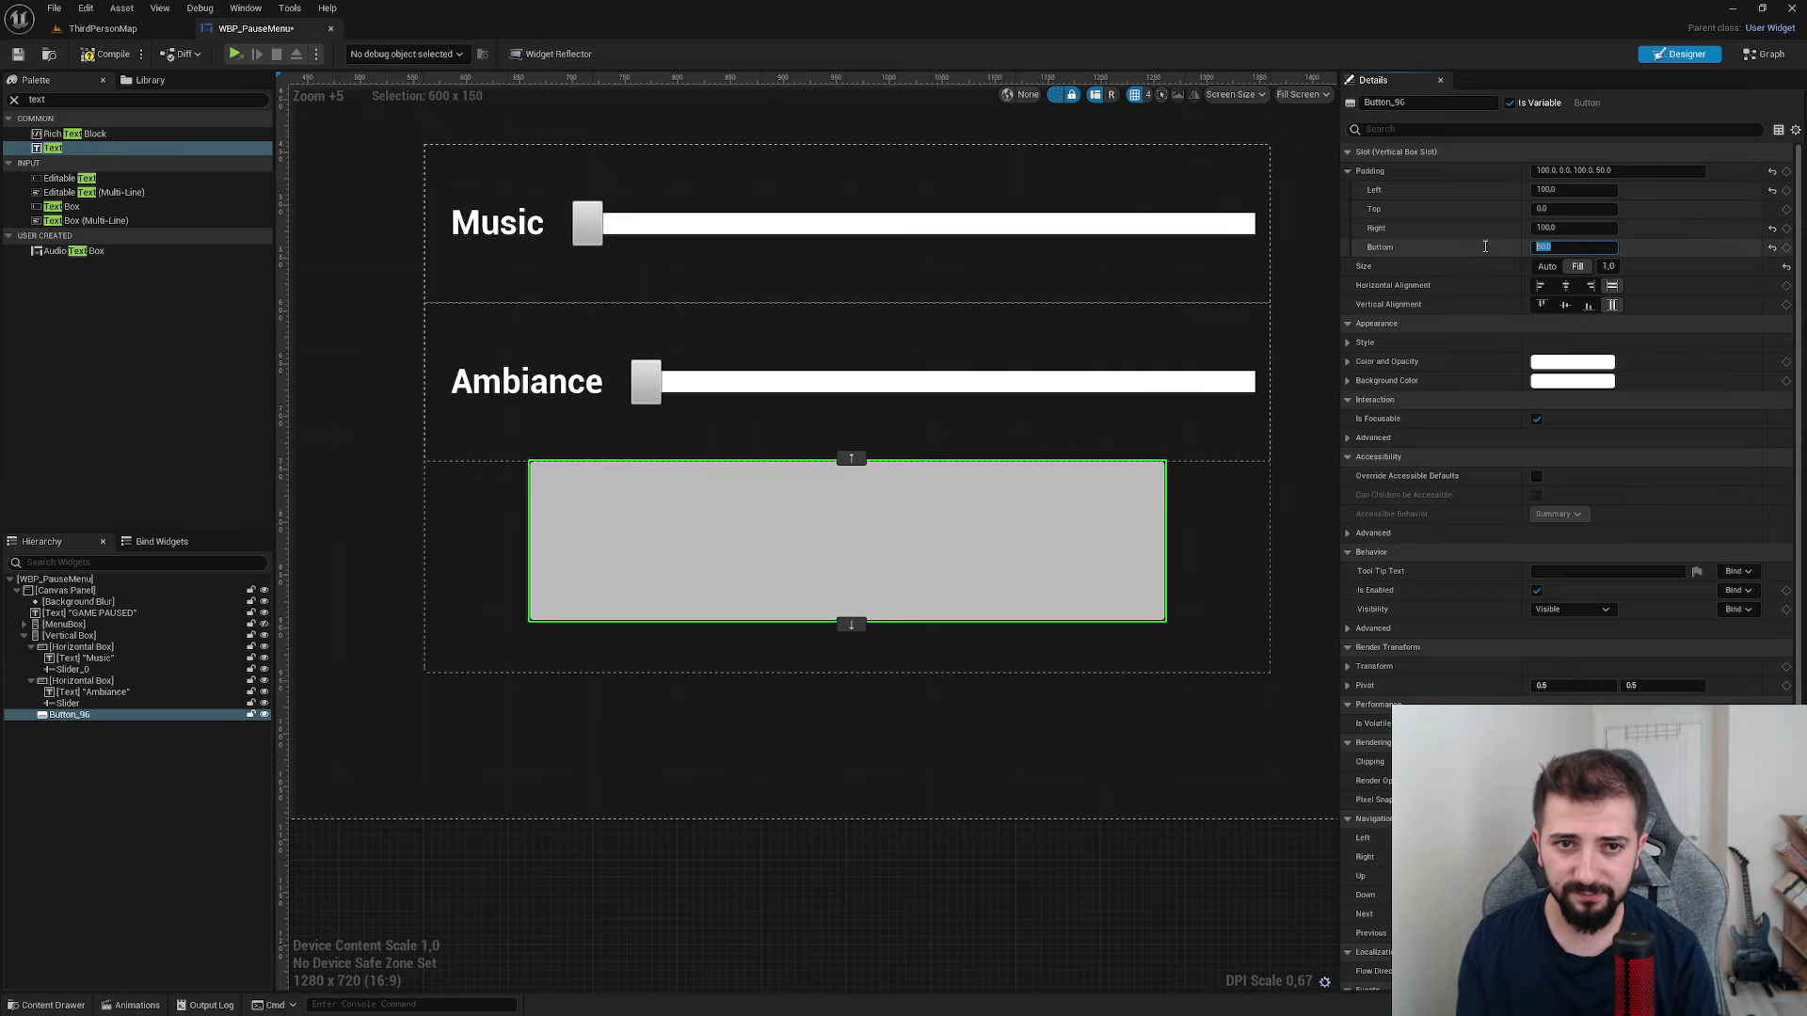
{"action": "type", "text": "0"}
{"action": "key", "text": "Return"}
{"action": "left_click", "coordinate": [1563, 303]}
{"action": "left_click", "coordinate": [1565, 286]}
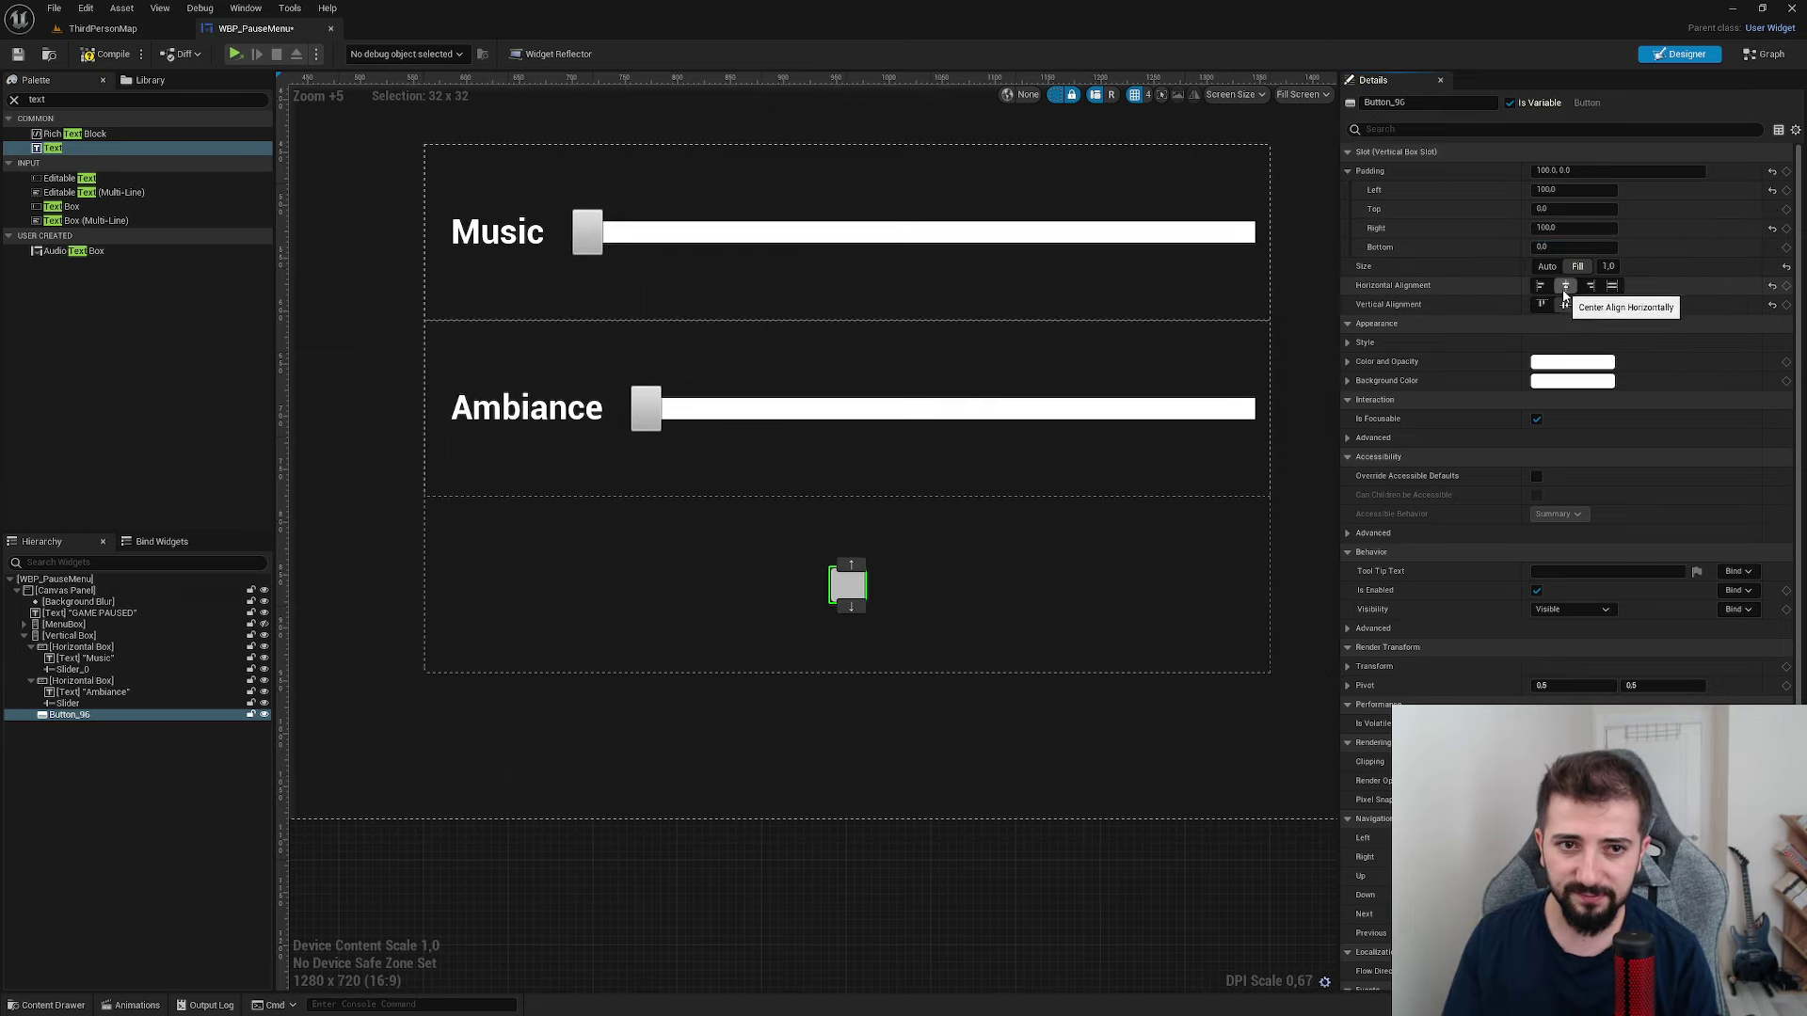
{"action": "left_click", "coordinate": [1573, 228]}
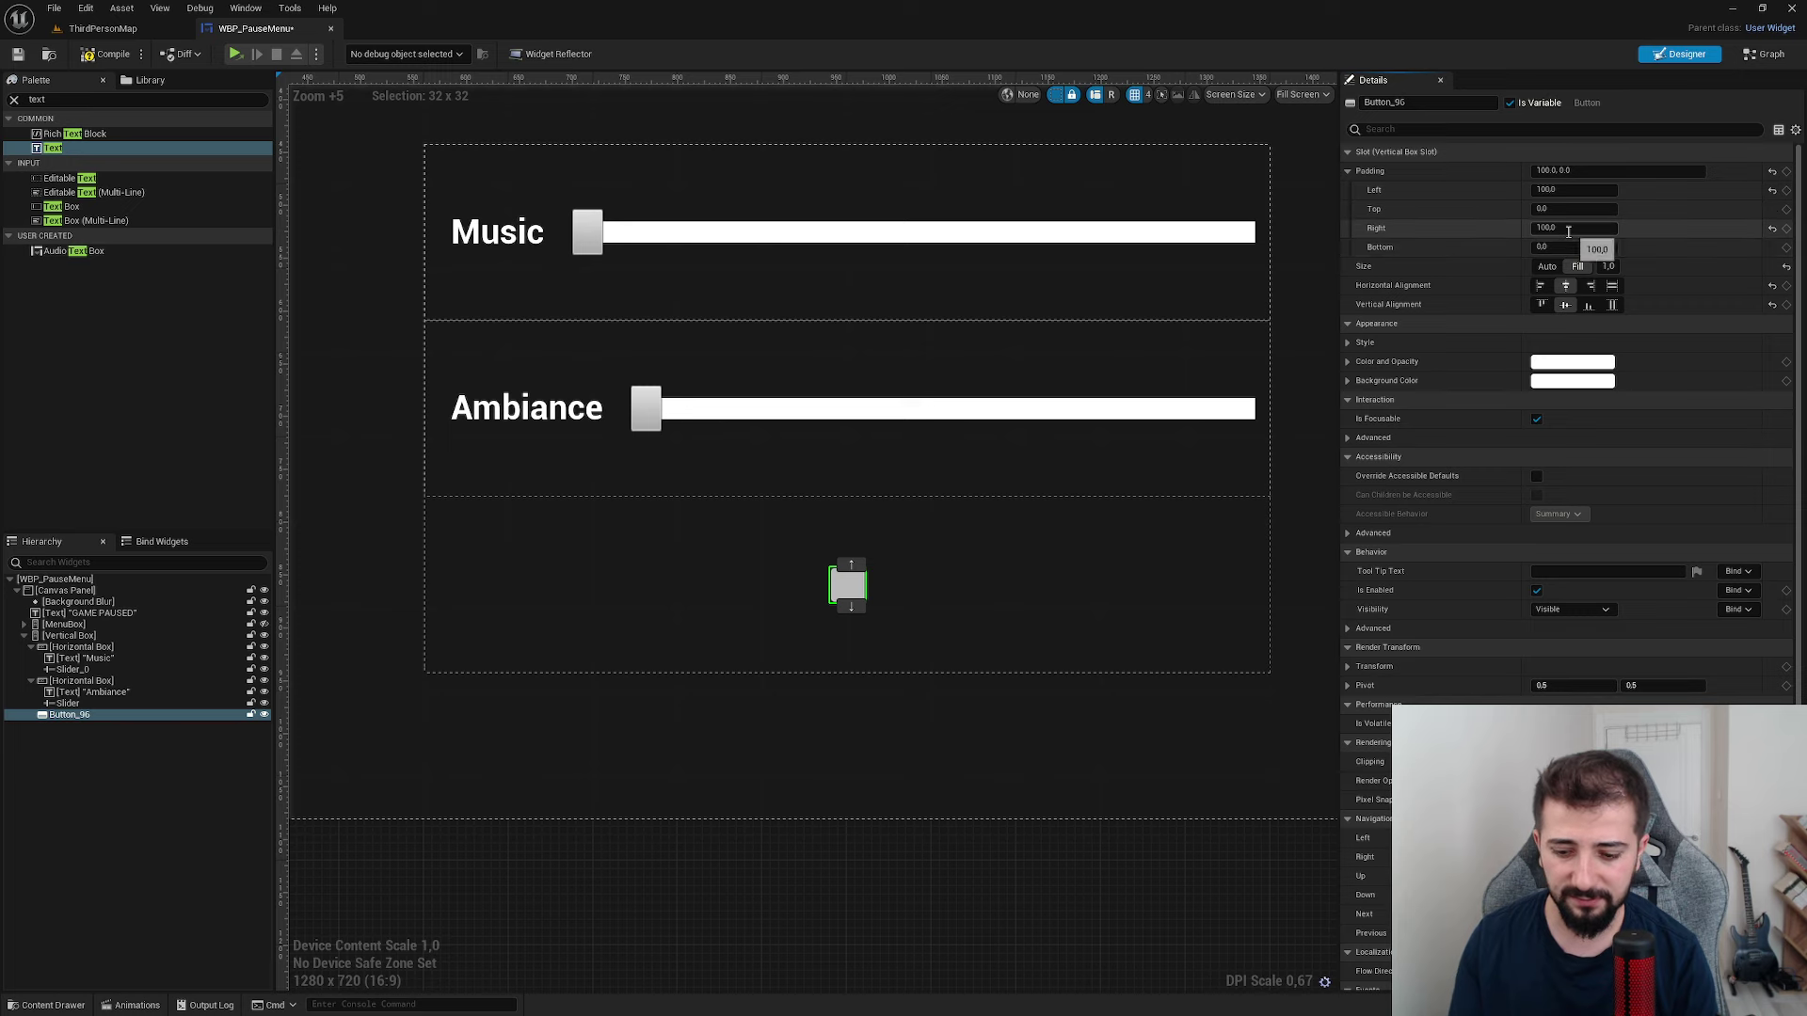
{"action": "type", "text": "0"}
{"action": "left_click", "coordinate": [1570, 191]}
{"action": "type", "text": "0"}
{"action": "key", "text": "Return"}
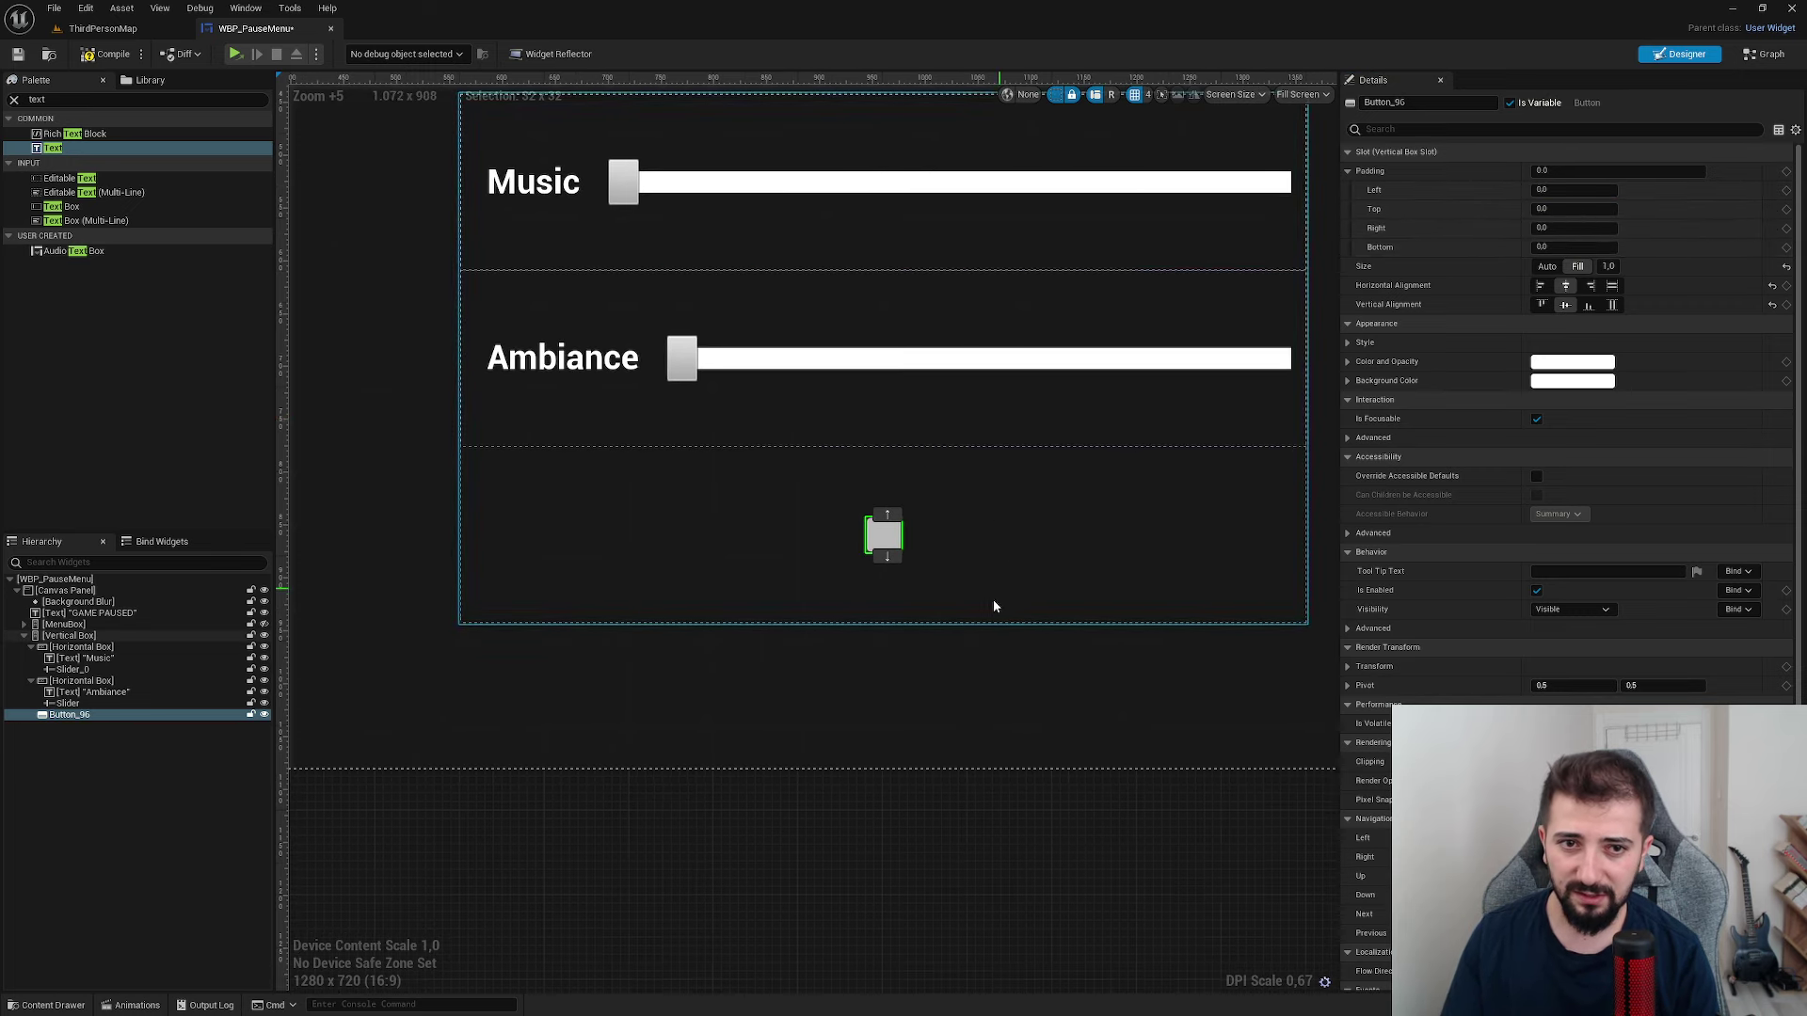
- Set the button's slot Size to Auto with horizontal and vertical alignment Center
{"action": "left_click", "coordinate": [1547, 266]}
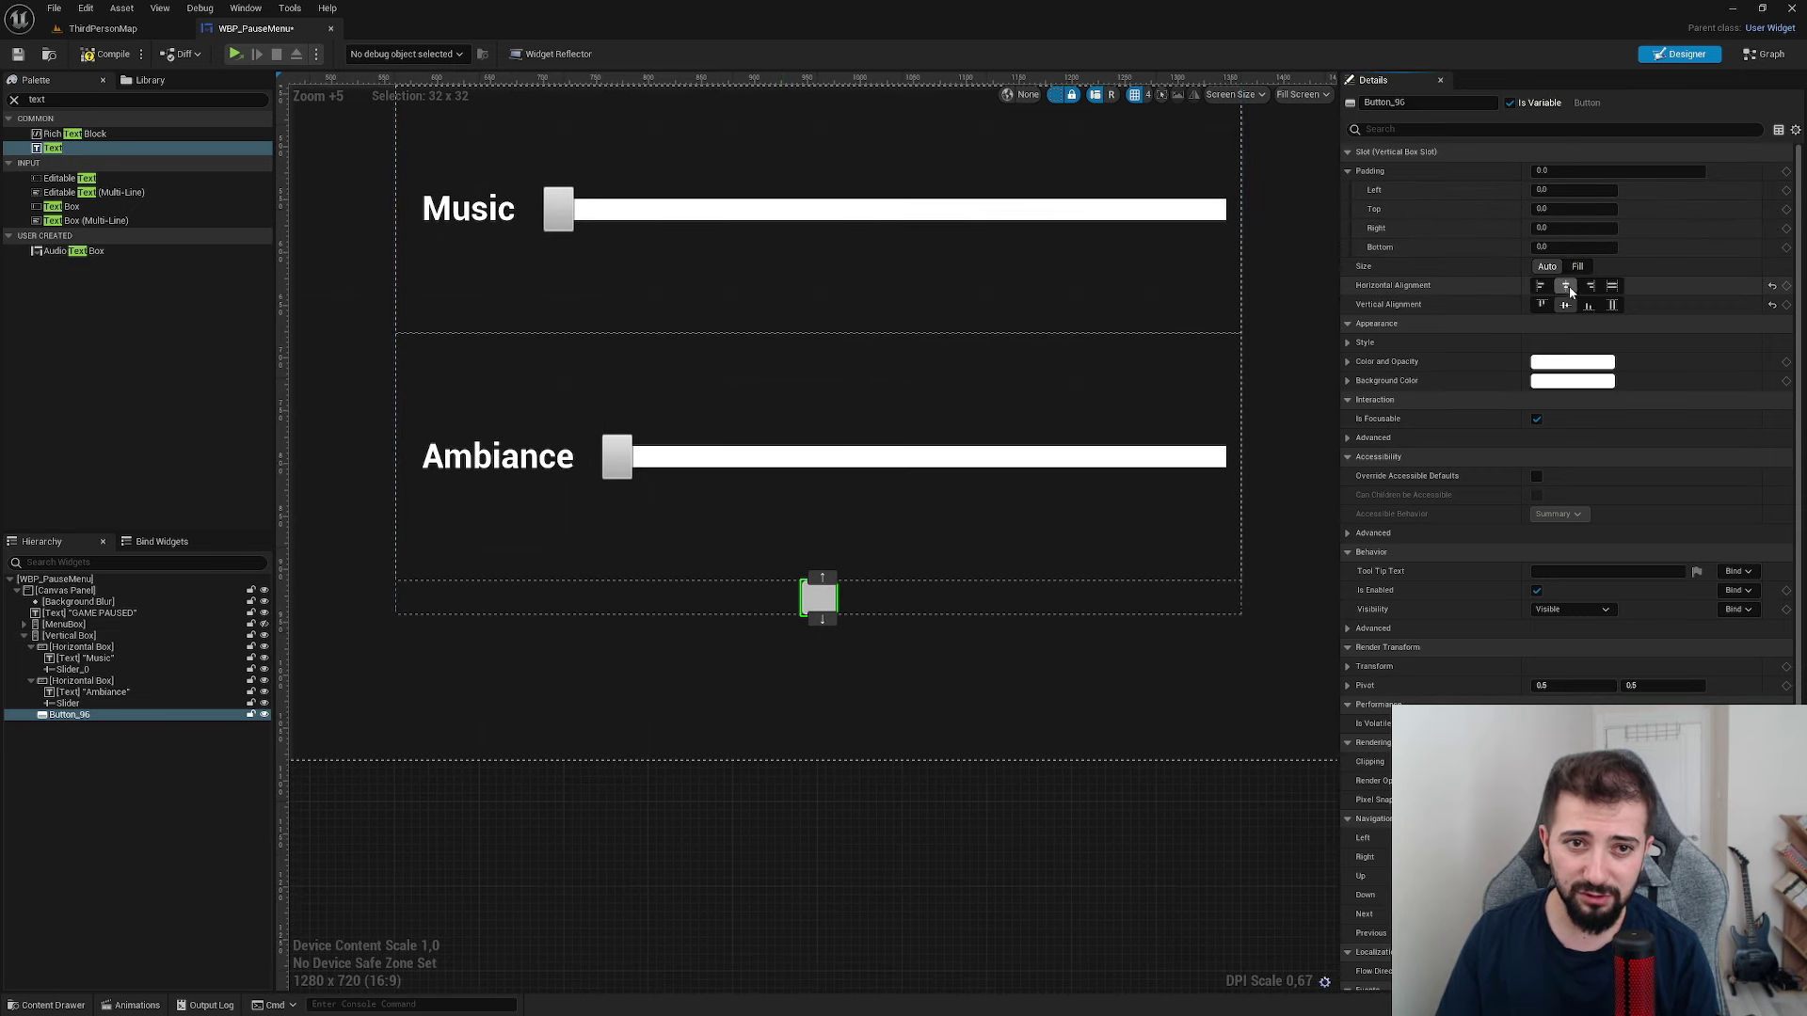
{"action": "left_click", "coordinate": [1614, 288]}
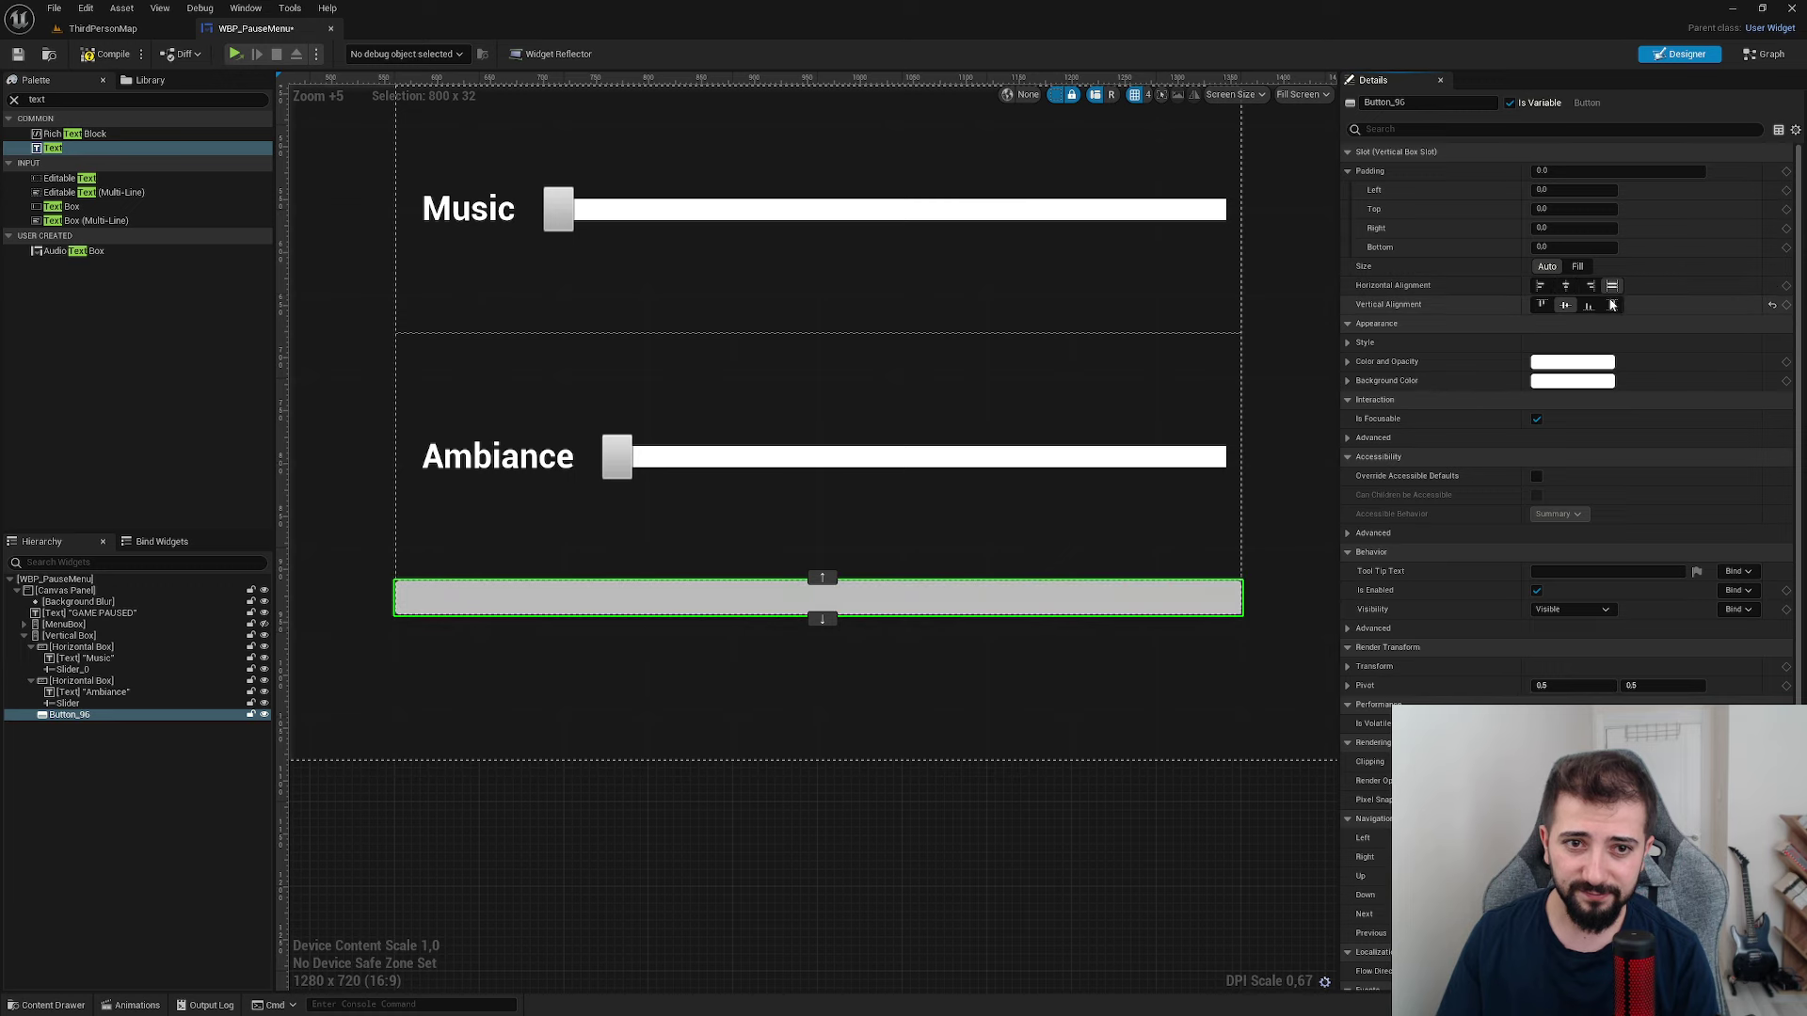
{"action": "left_click", "coordinate": [1564, 285]}
{"action": "left_click", "coordinate": [1565, 304]}
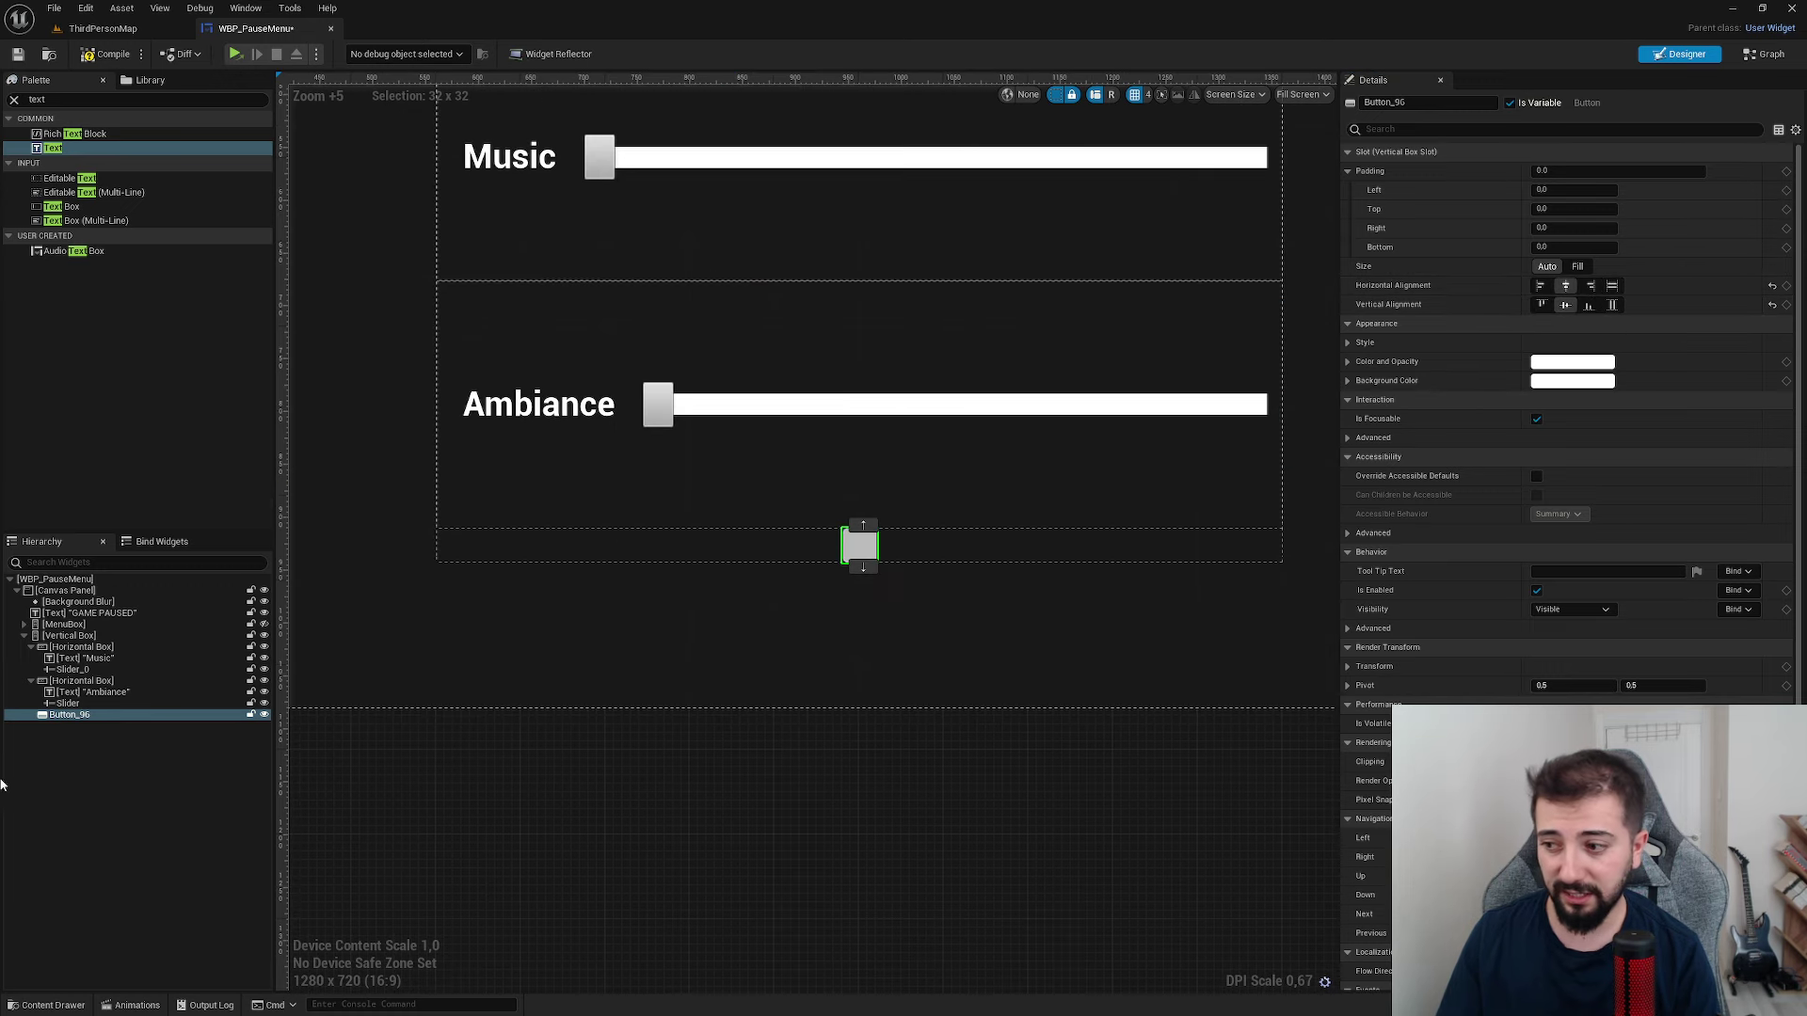
- Wrap the button in a Size Box with width override 300 and height override 100
{"action": "right_click", "coordinate": [64, 717]}
{"action": "mouse_move", "coordinate": [104, 864]}
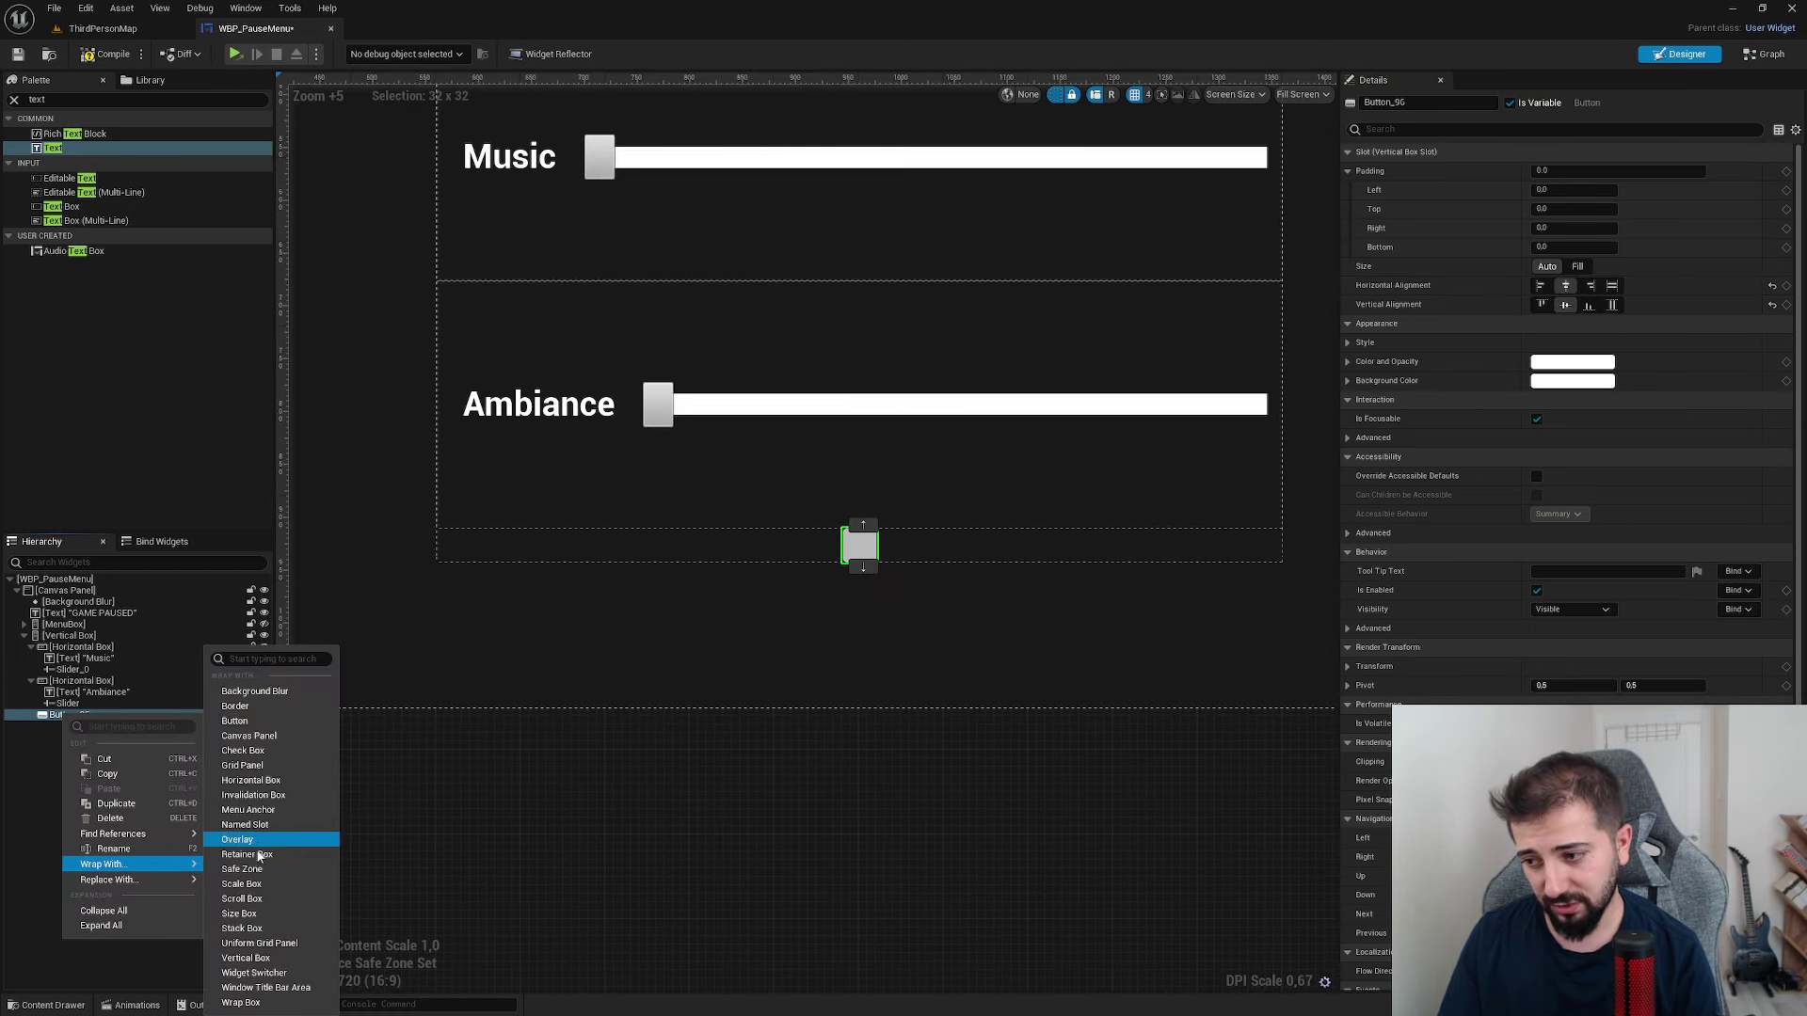
{"action": "left_click", "coordinate": [254, 914]}
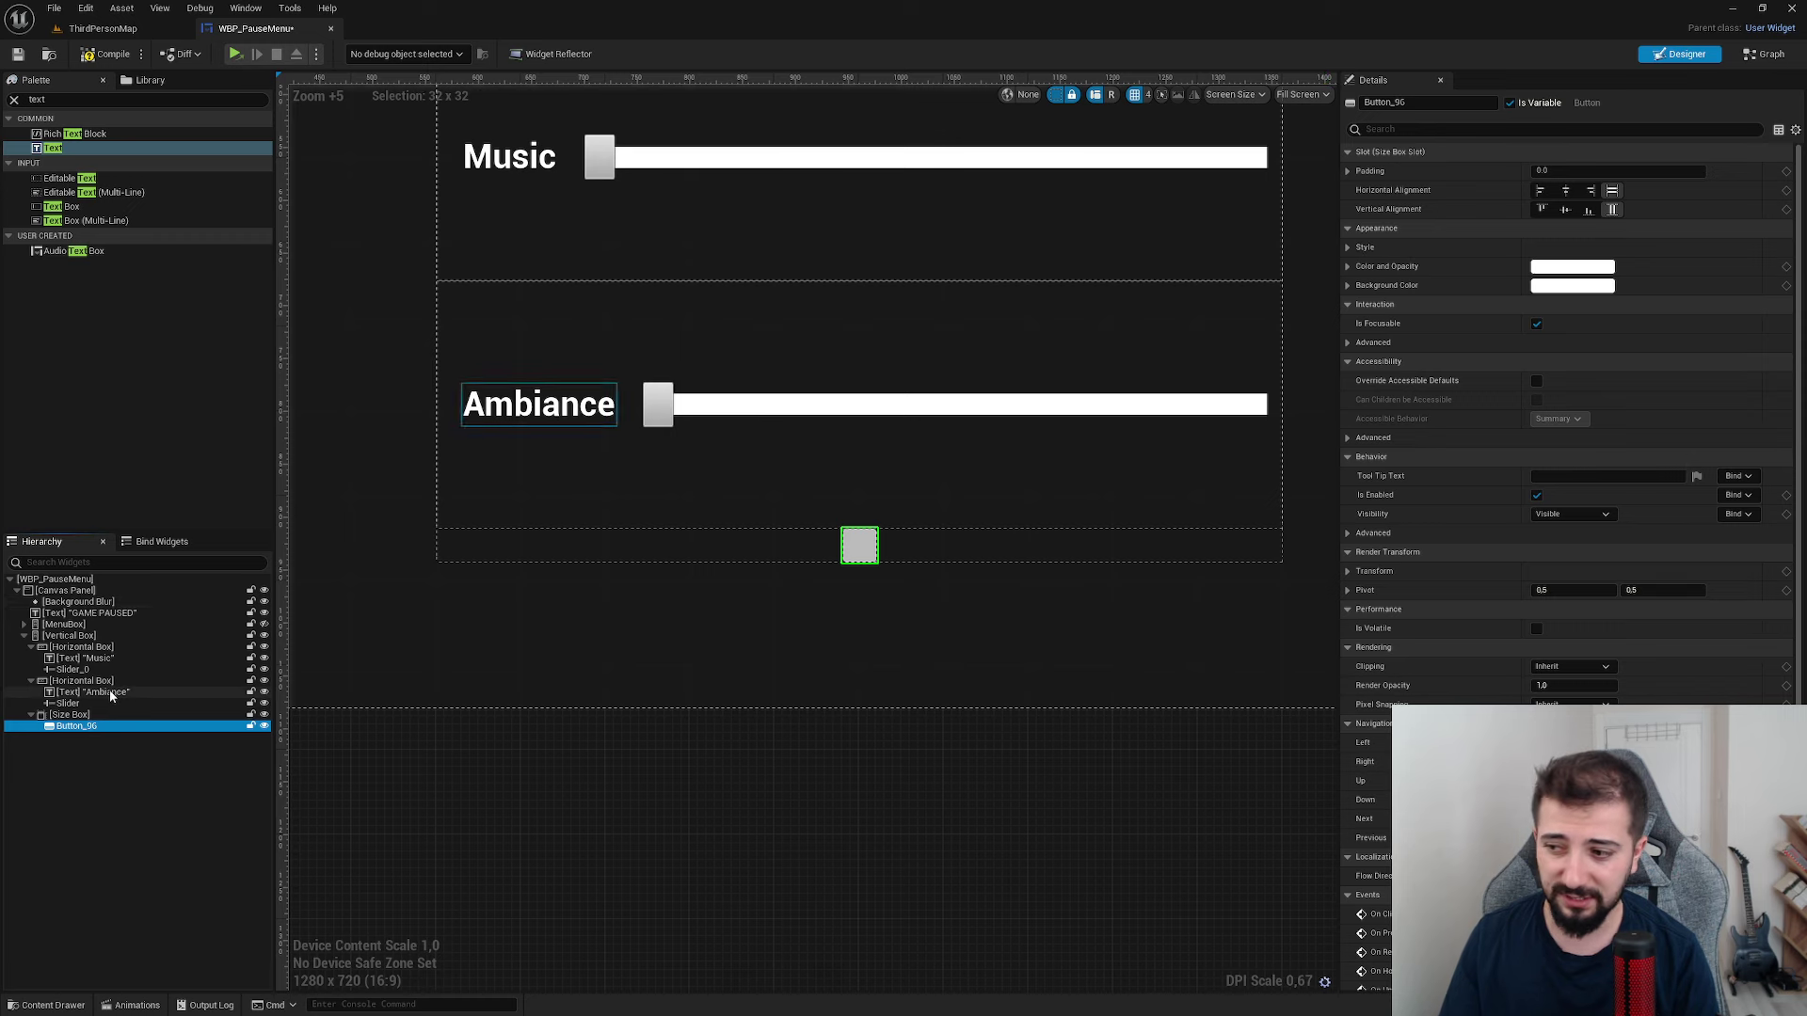
{"action": "left_click", "coordinate": [1360, 266]}
{"action": "left_click", "coordinate": [1360, 285]}
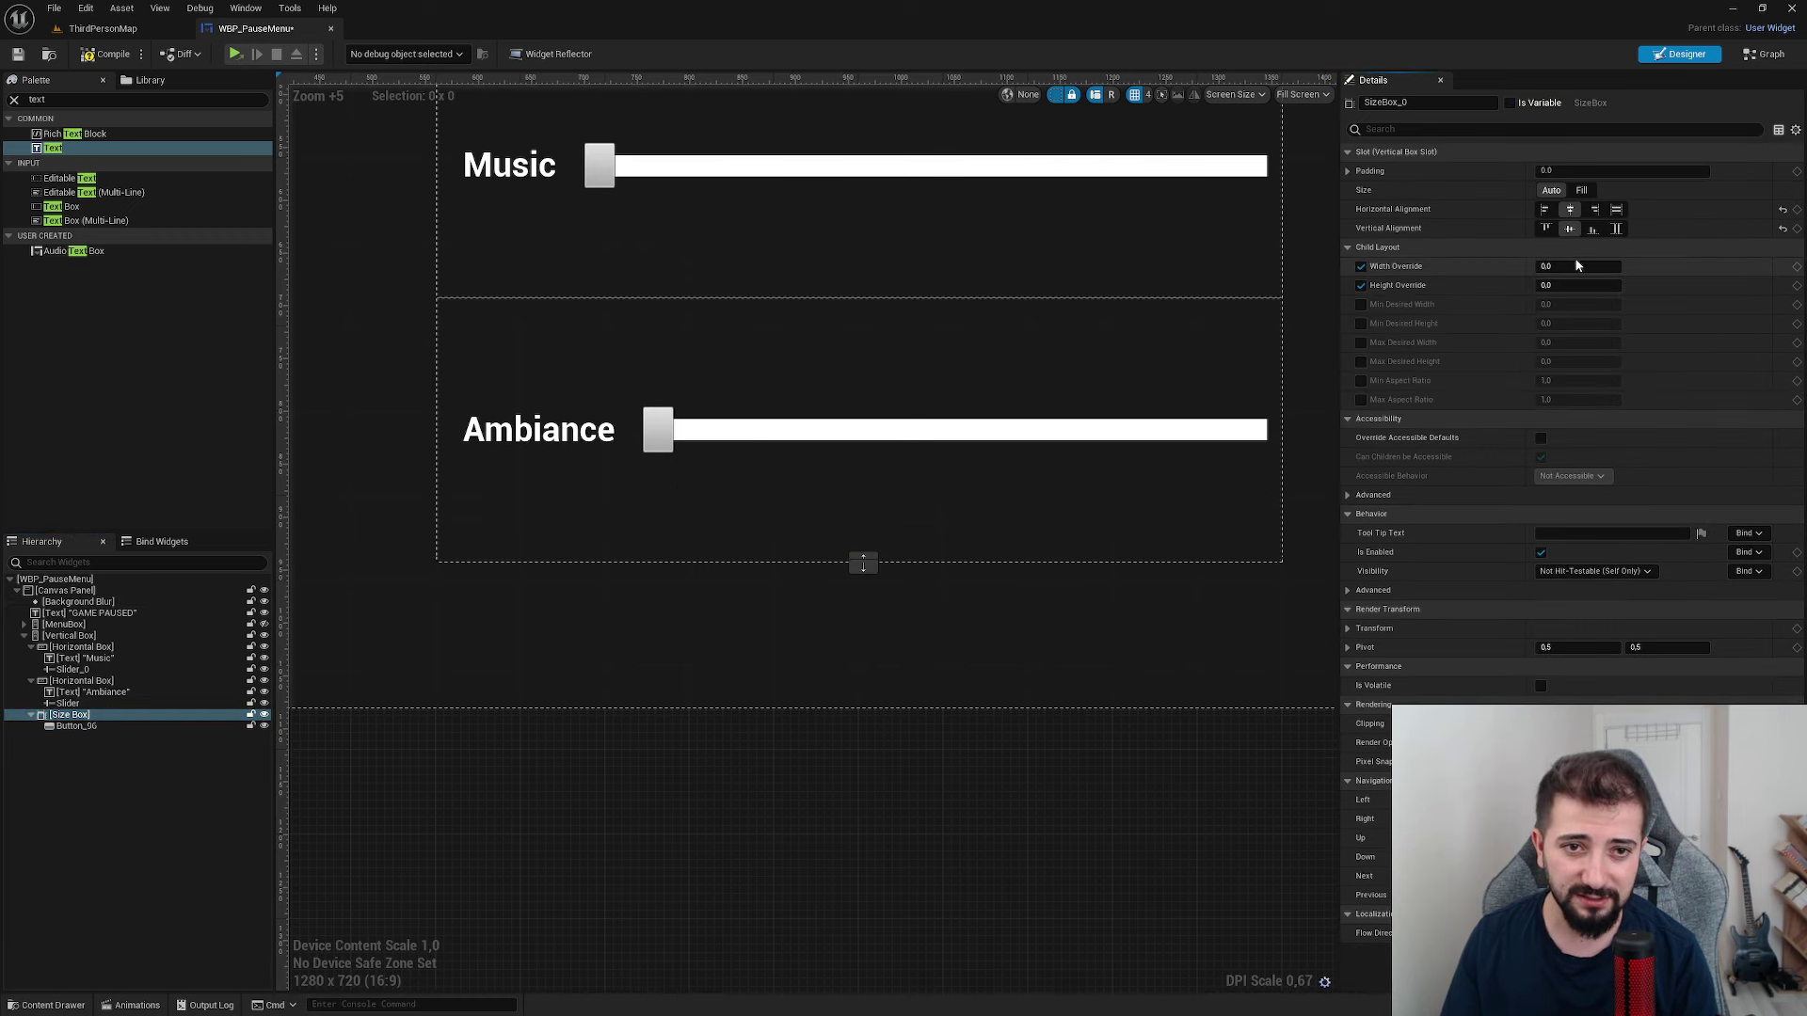
{"action": "left_click", "coordinate": [1570, 265]}
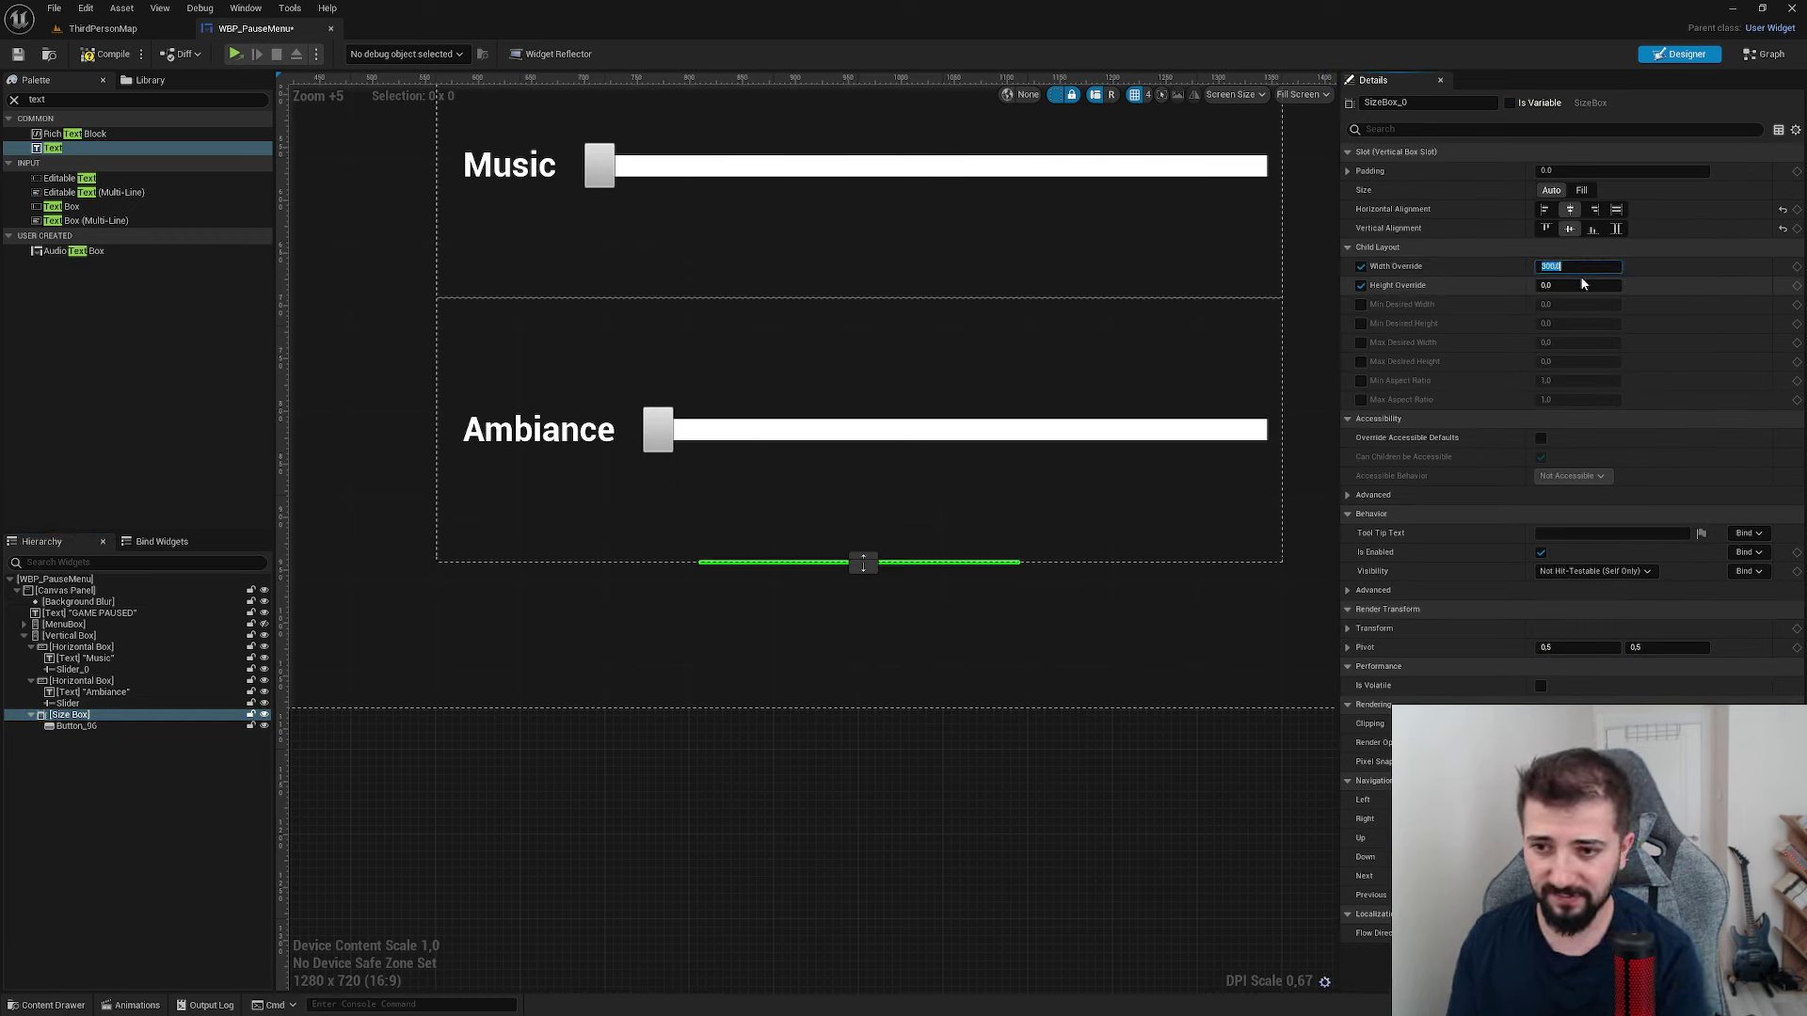
{"action": "type", "text": "00"}
{"action": "key", "text": "Return"}
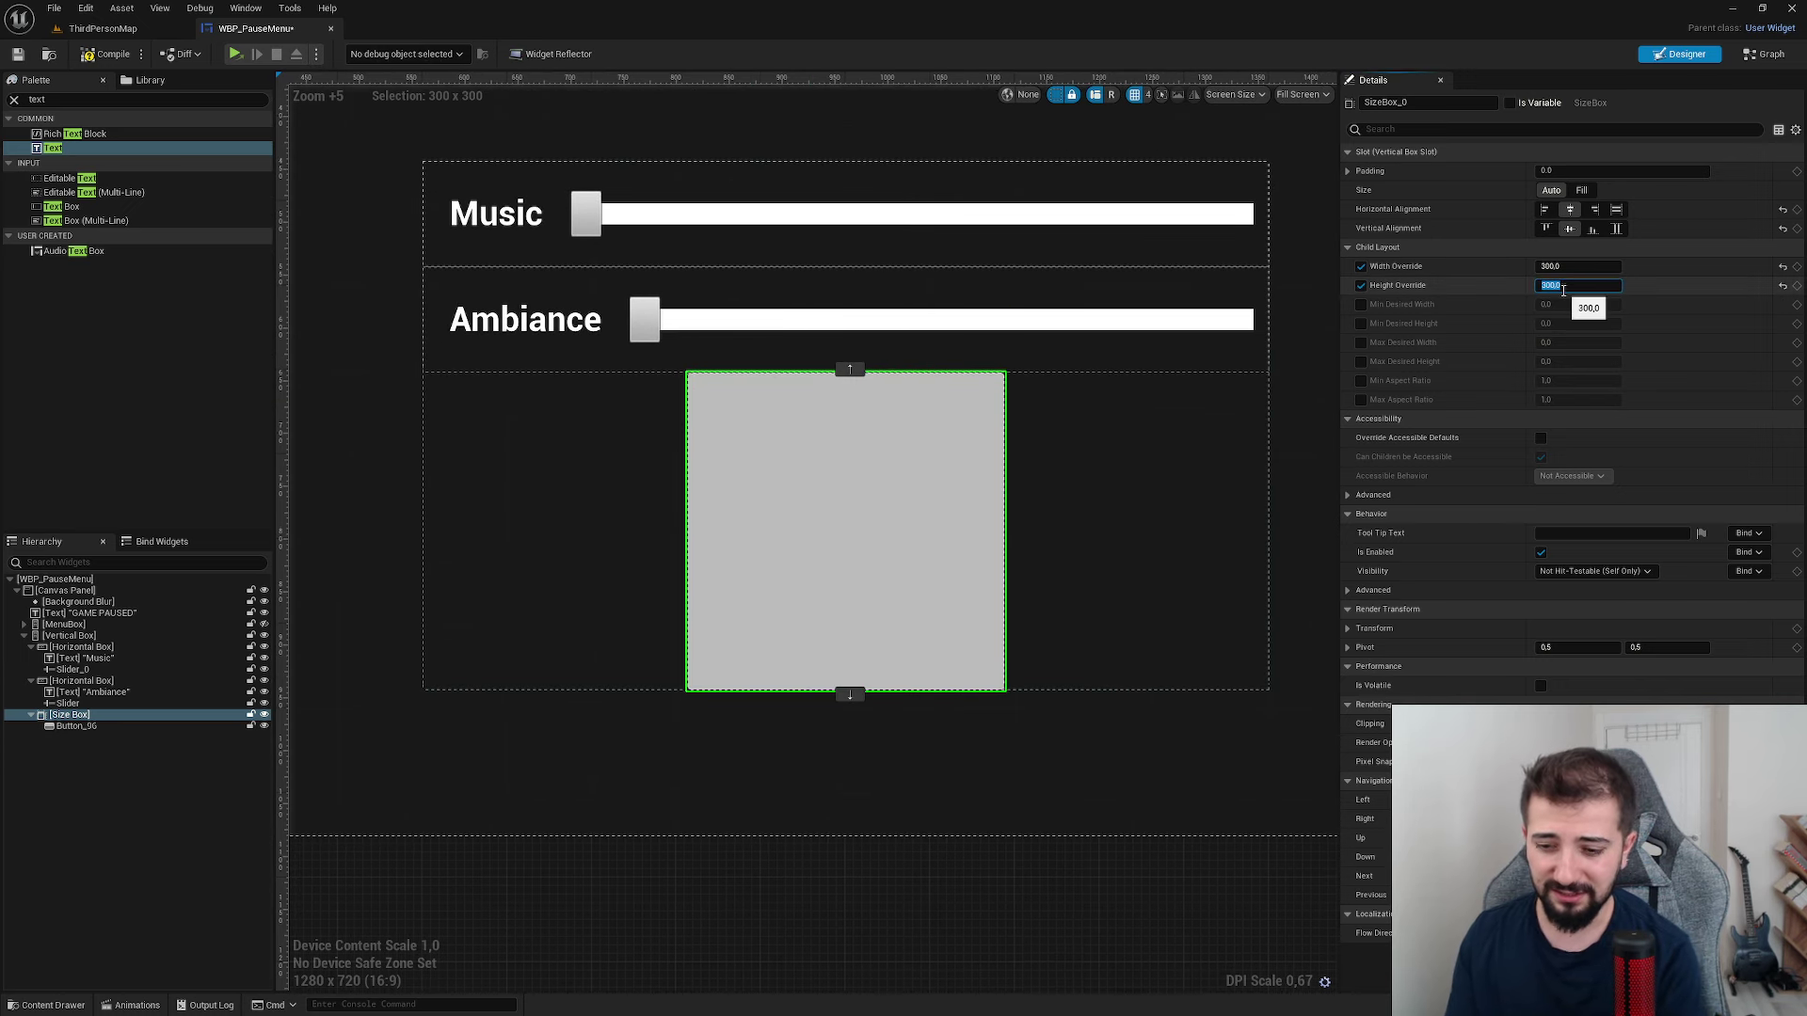
{"action": "type", "text": "100"}
{"action": "key", "text": "Return"}
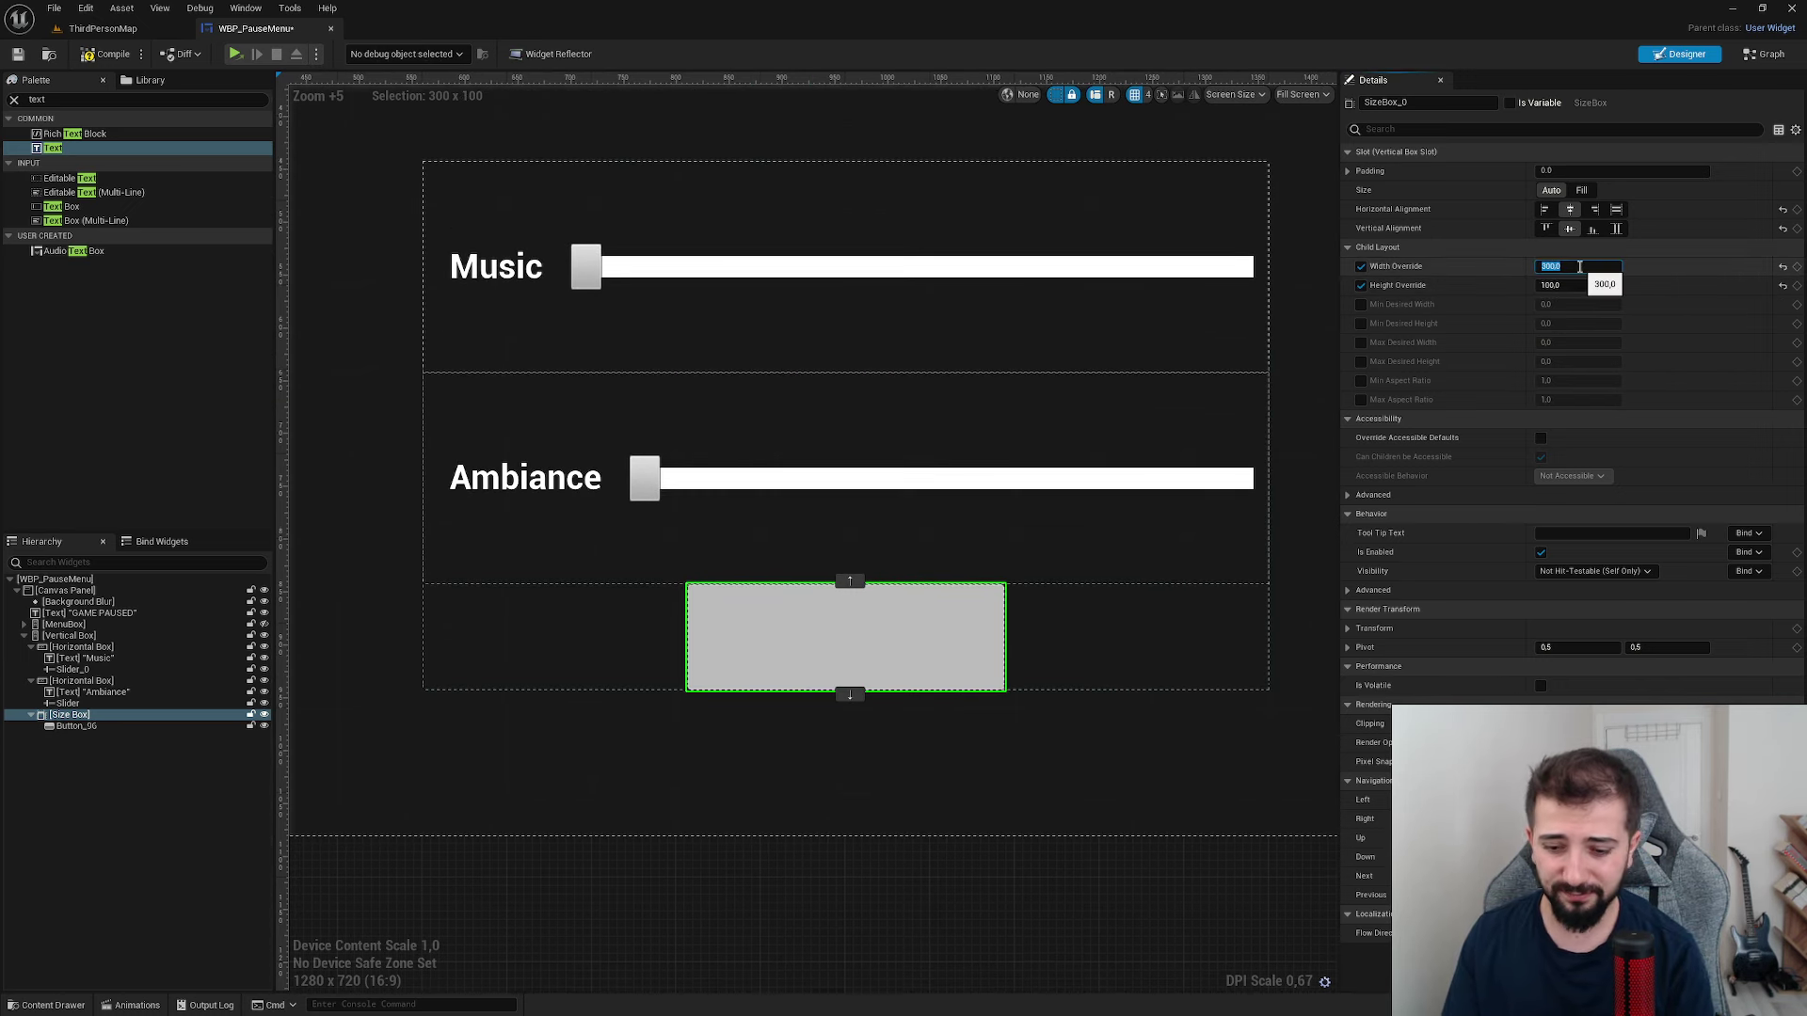
- Give the Size Box a padding of 50
{"action": "scroll", "coordinate": [957, 556], "scroll_direction": "down", "scroll_amount": 5}
{"action": "left_click", "coordinate": [884, 734]}
{"action": "left_click", "coordinate": [940, 564]}
{"action": "scroll", "coordinate": [951, 569], "scroll_direction": "up", "scroll_amount": 4}
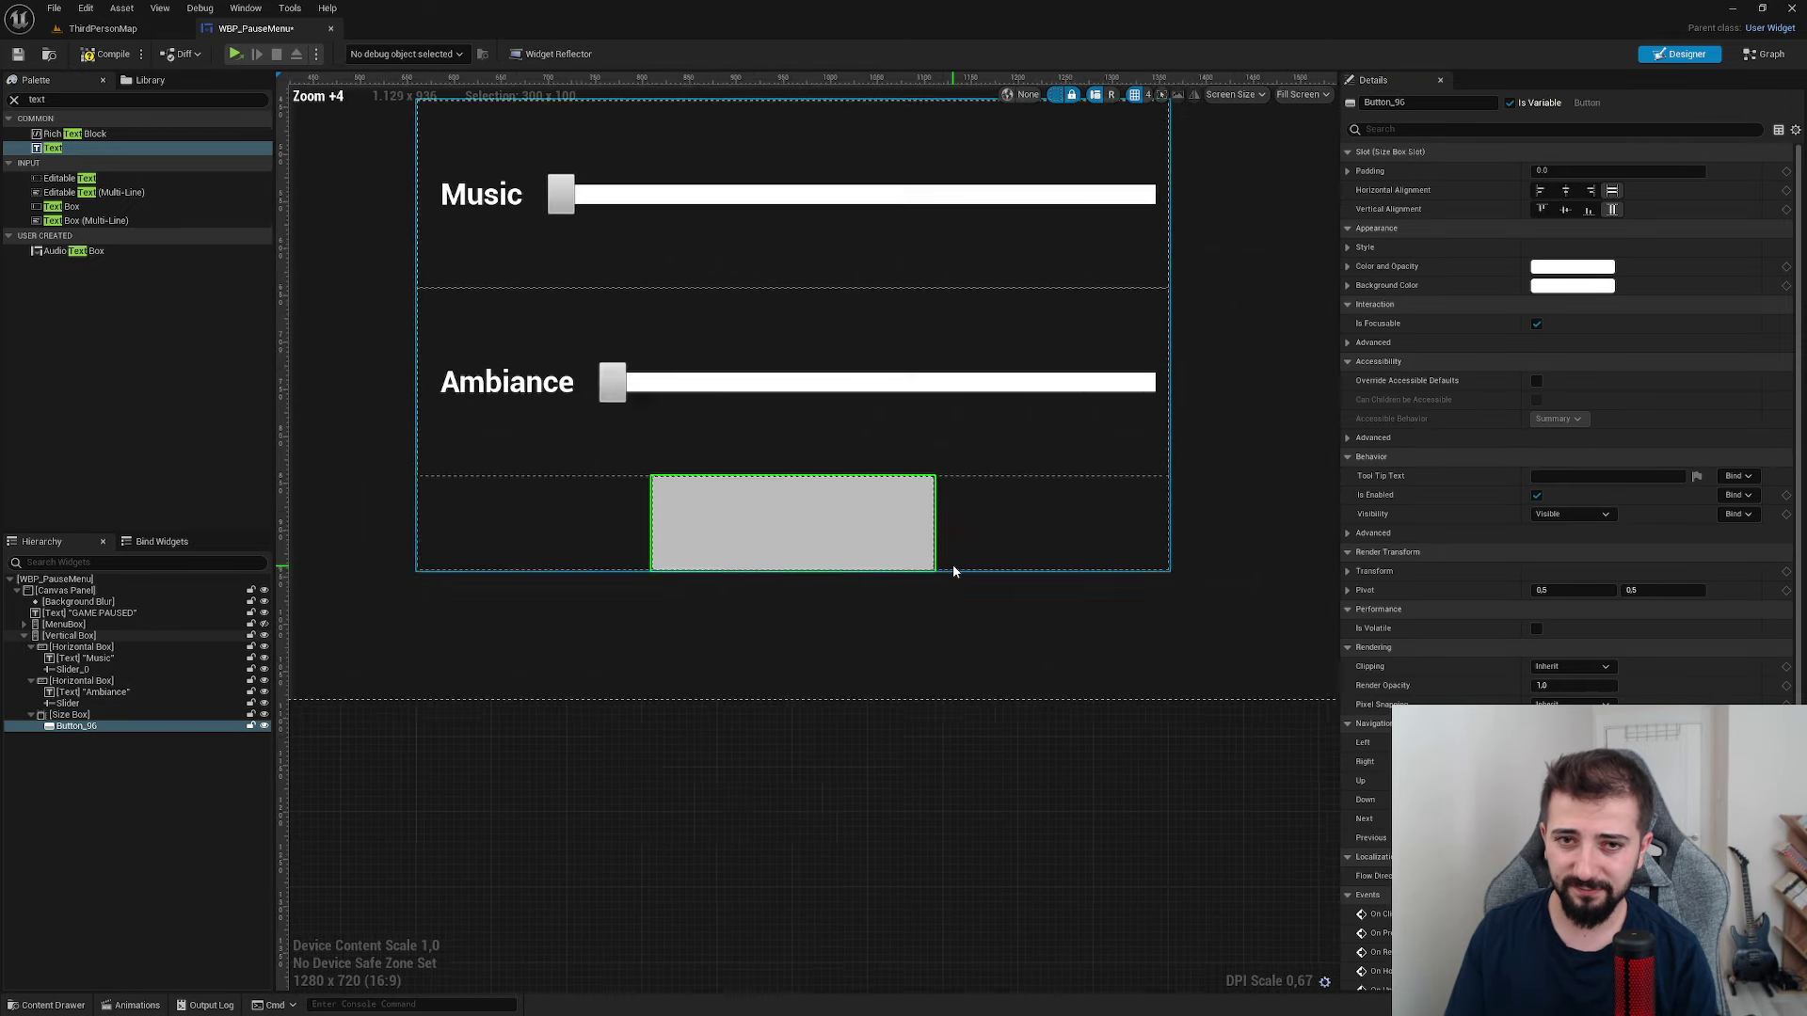
{"action": "scroll", "coordinate": [775, 572], "scroll_direction": "up", "scroll_amount": 1}
{"action": "right_click_drag", "start_coordinate": [1021, 395], "coordinate": [1091, 407]}
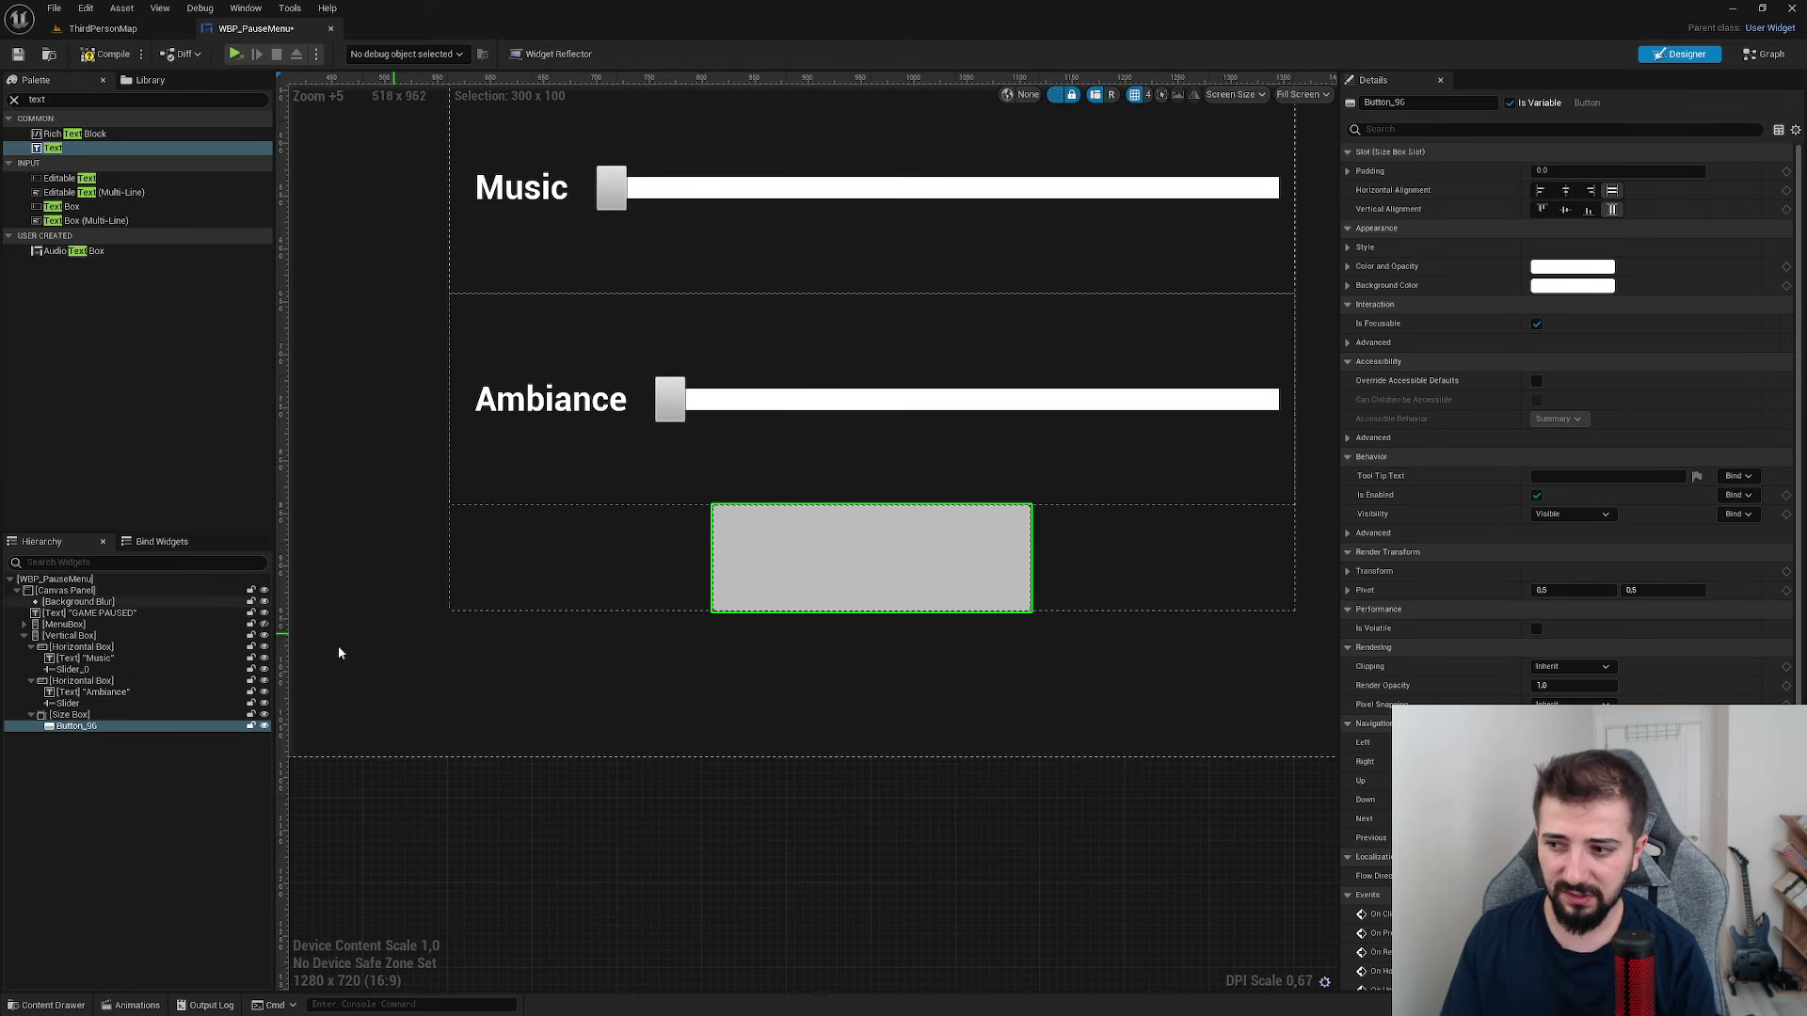
{"action": "left_click", "coordinate": [70, 715]}
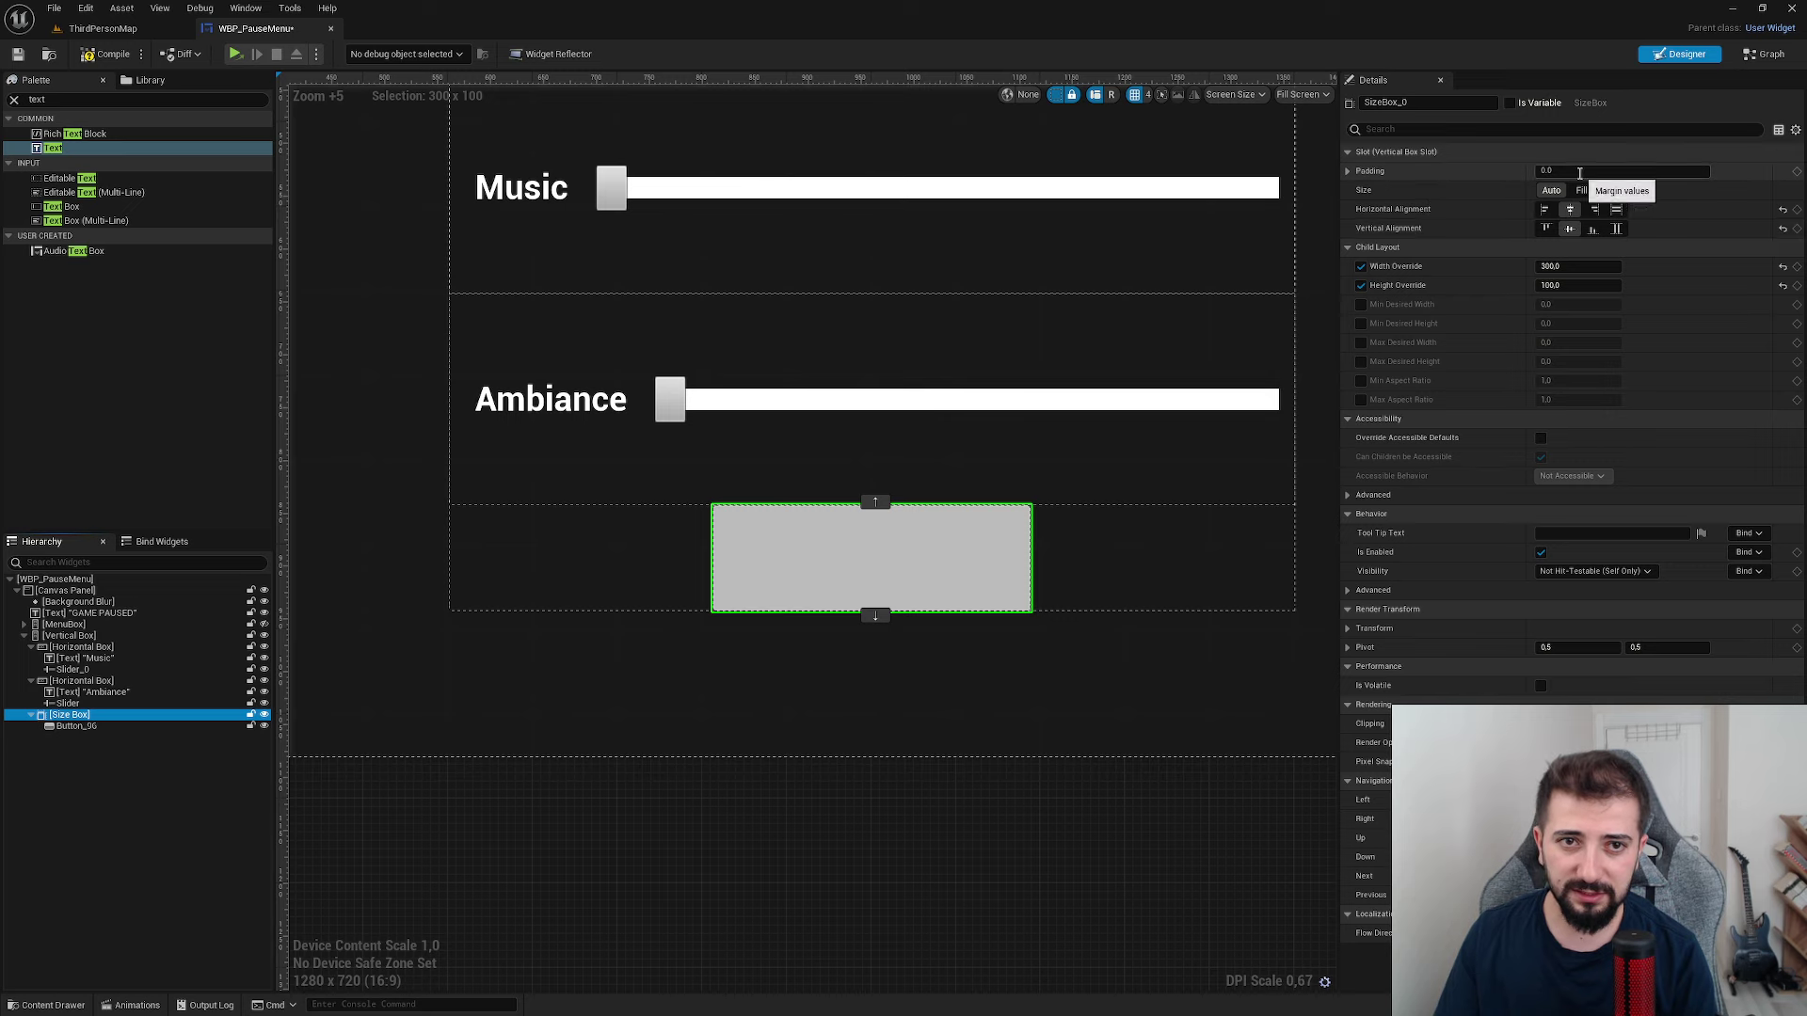
{"action": "left_click", "coordinate": [1618, 171]}
{"action": "type", "text": "5"}
{"action": "key", "text": "Return"}
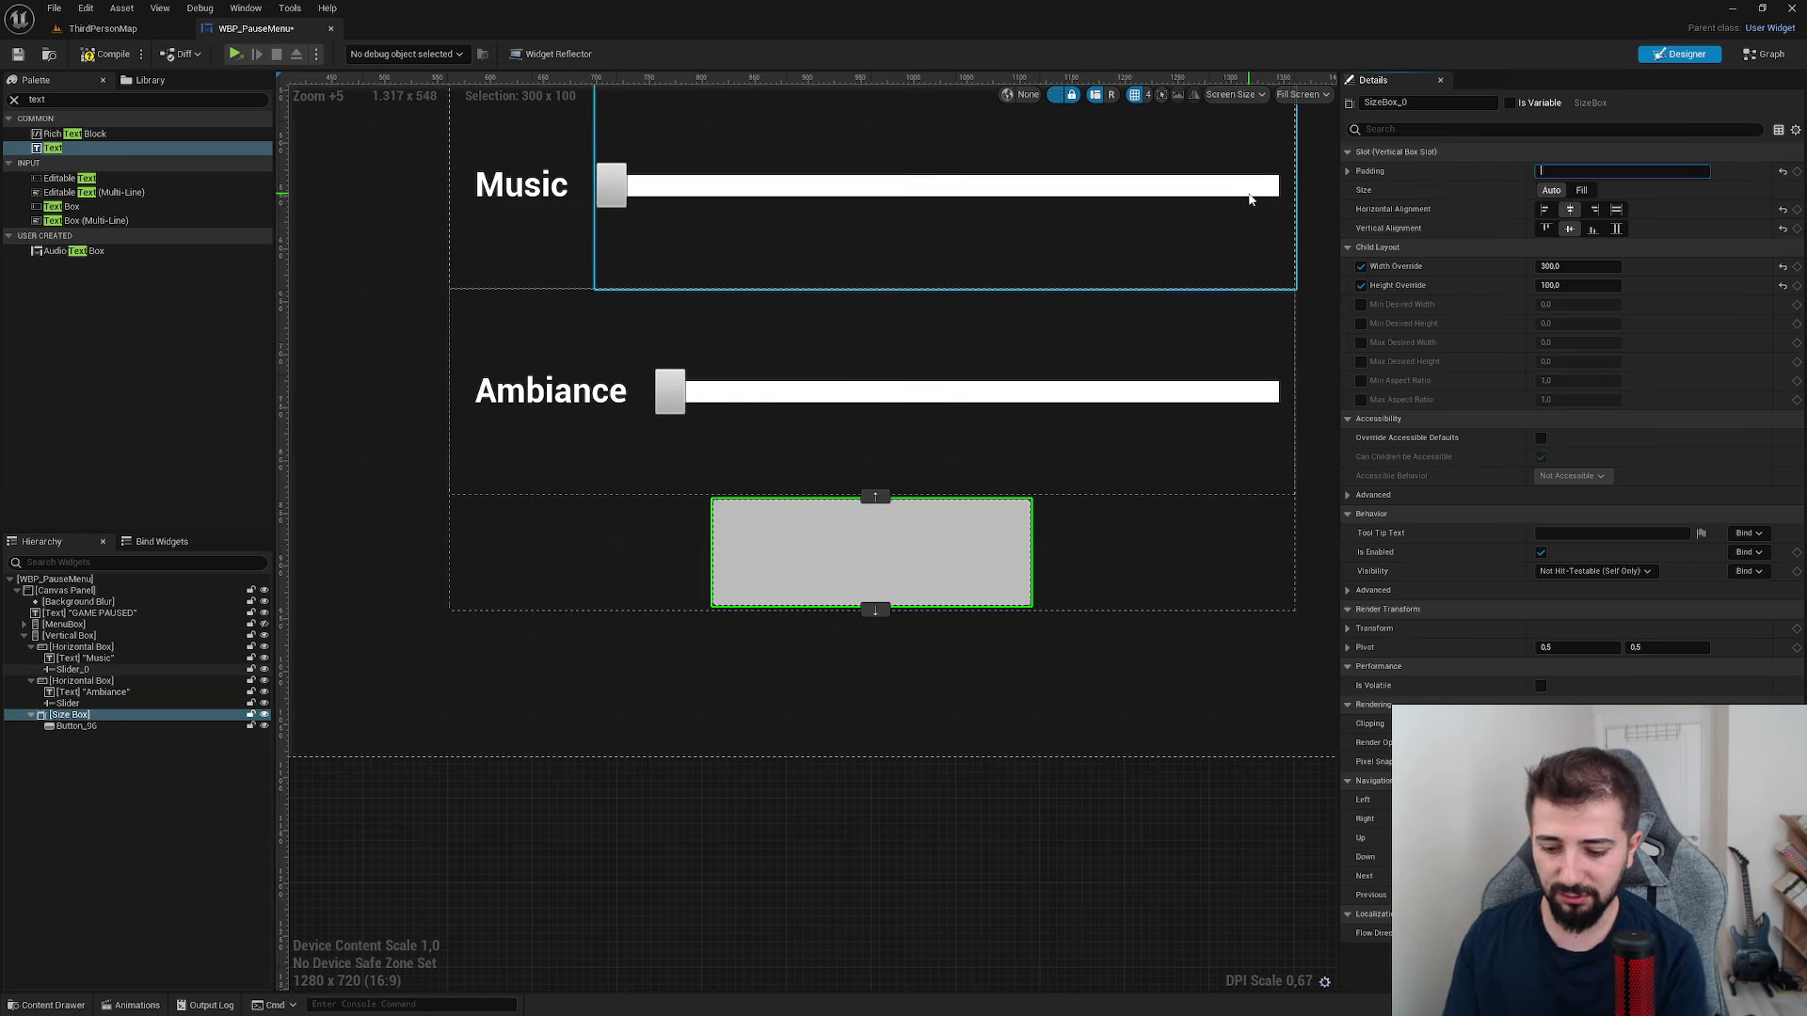
{"action": "type", "text": "50"}
{"action": "key", "text": "Return"}
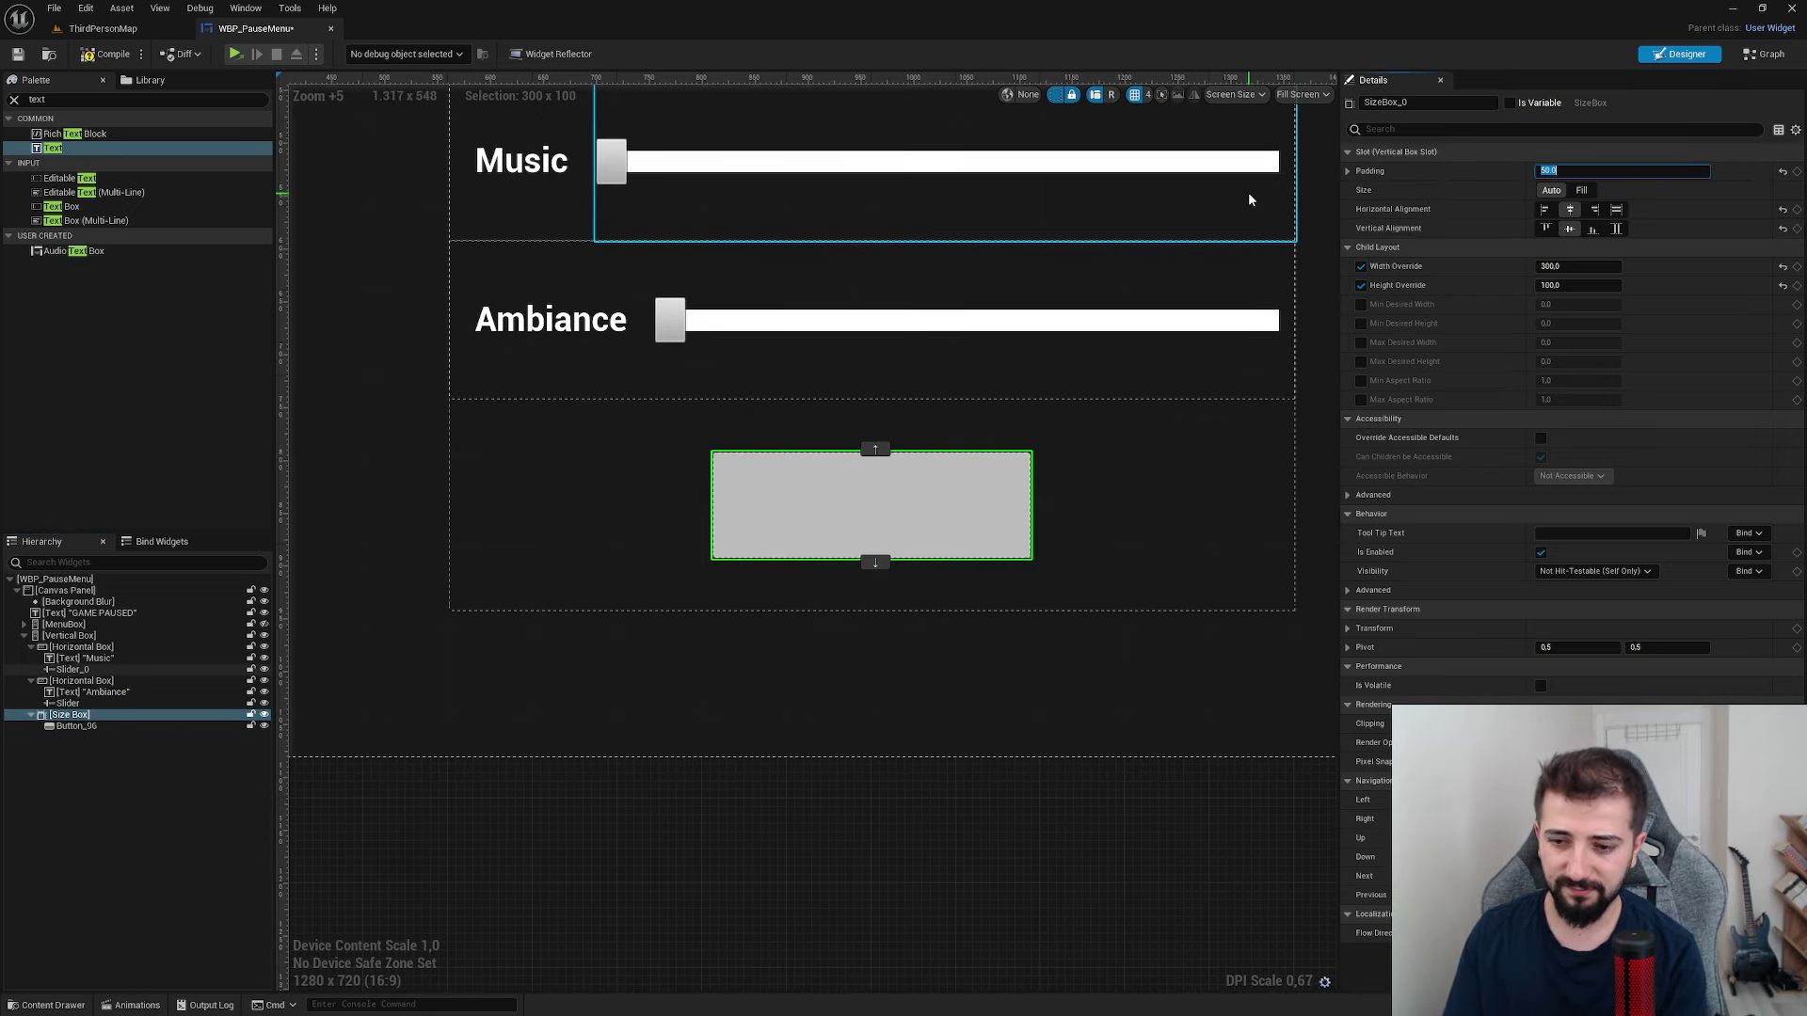
{"action": "scroll", "coordinate": [1004, 593], "scroll_direction": "down", "scroll_amount": 5}
{"action": "left_click", "coordinate": [945, 497]}
{"action": "scroll", "coordinate": [841, 529], "scroll_direction": "up", "scroll_amount": 4}
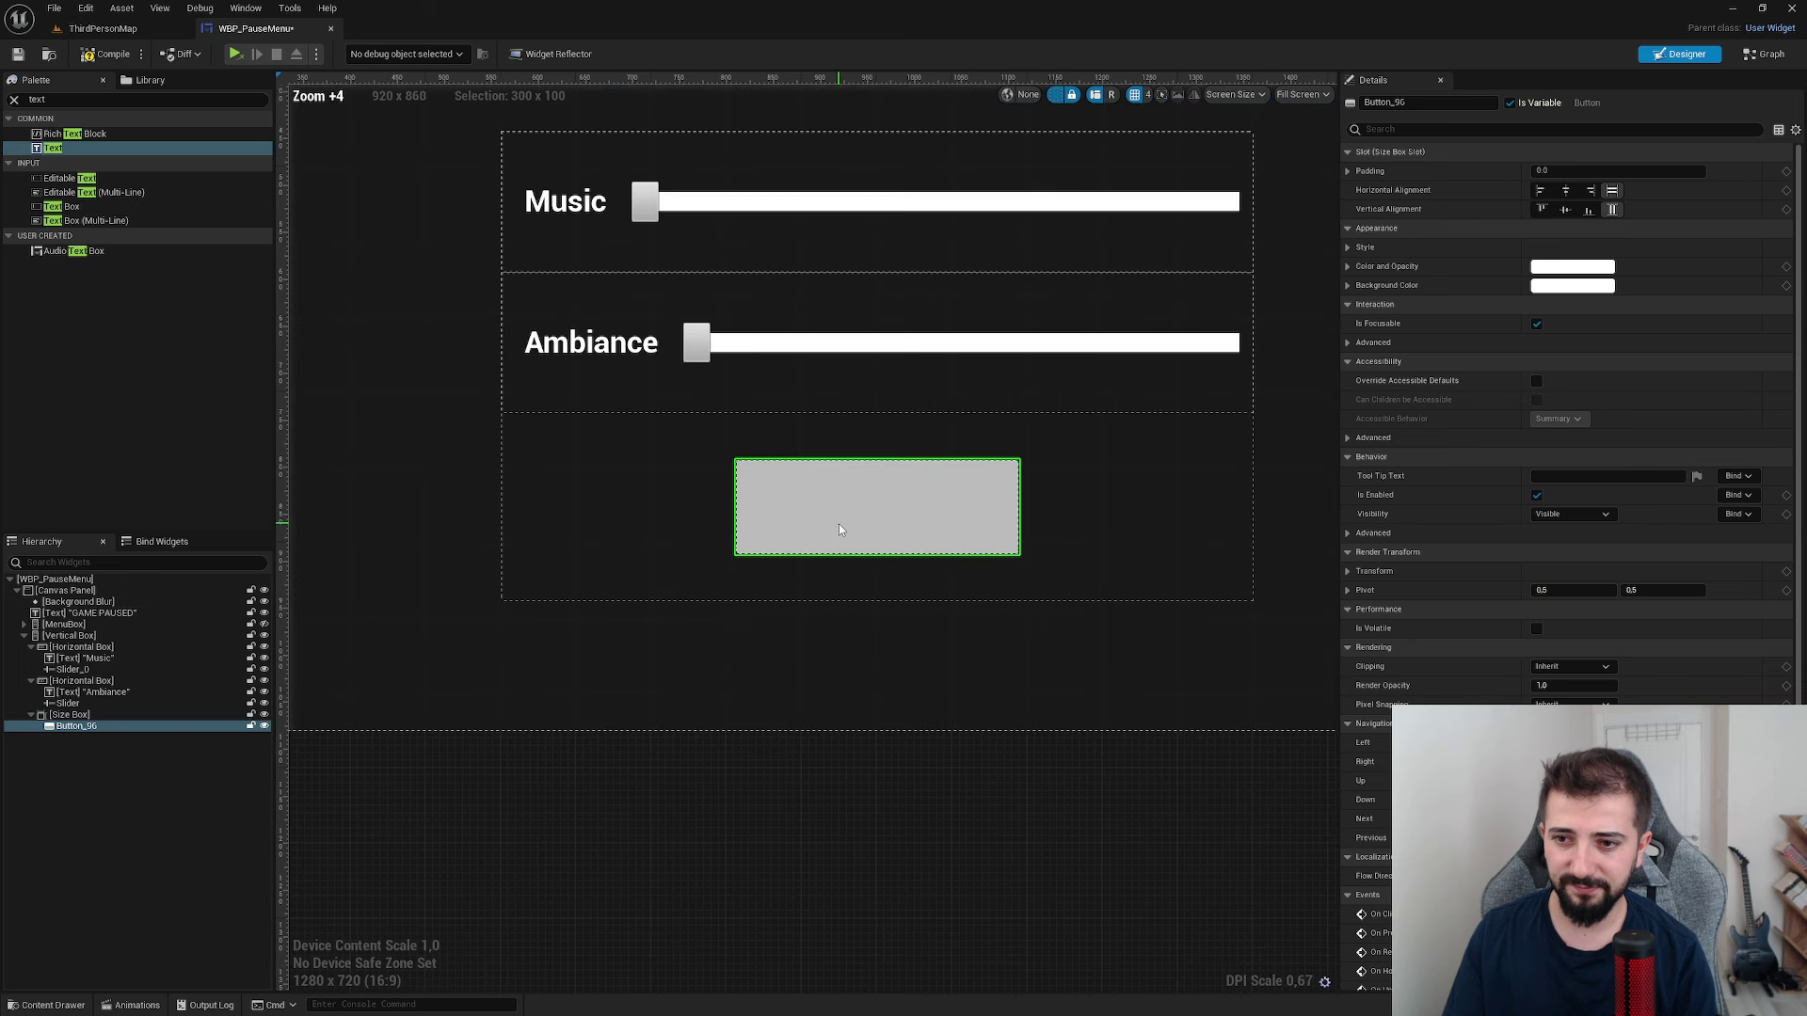
{"action": "left_click", "coordinate": [14, 100]}
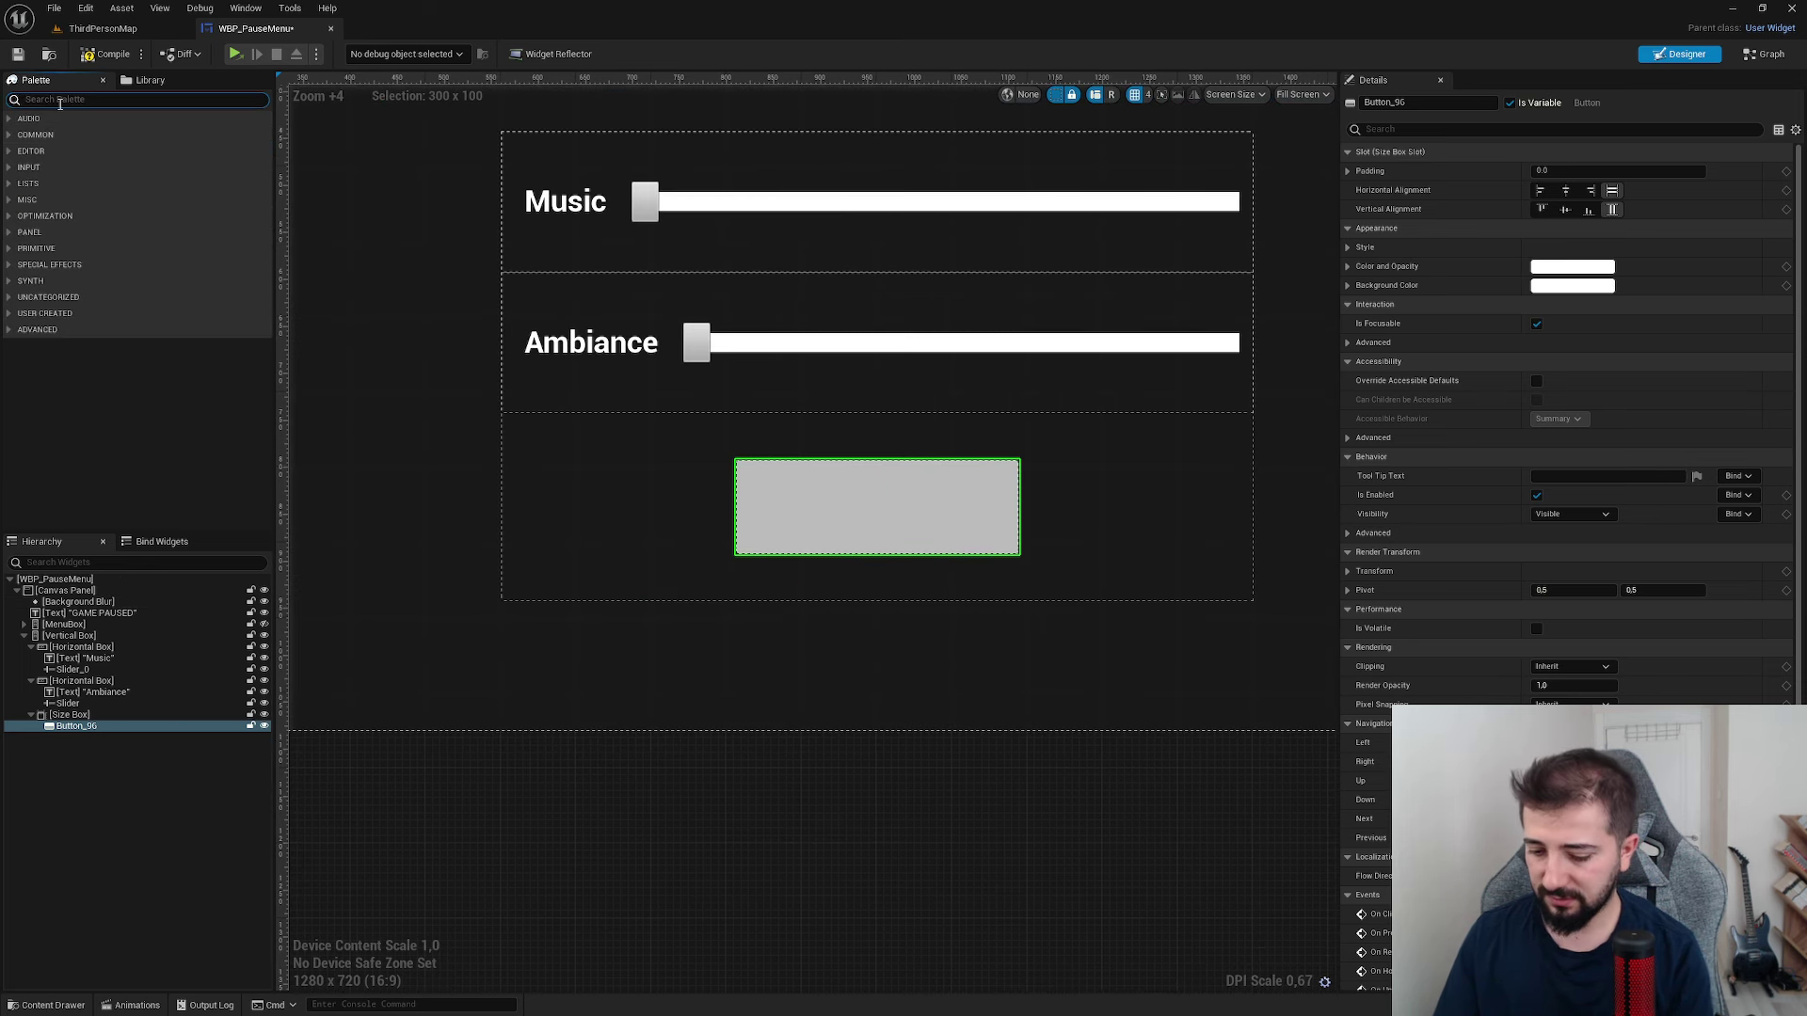
- Add a text label reading 'Back' inside the button and set its font to DroidSansMono
{"action": "type", "text": "te"}
{"action": "left_click_drag", "start_coordinate": [53, 178], "coordinate": [885, 503]}
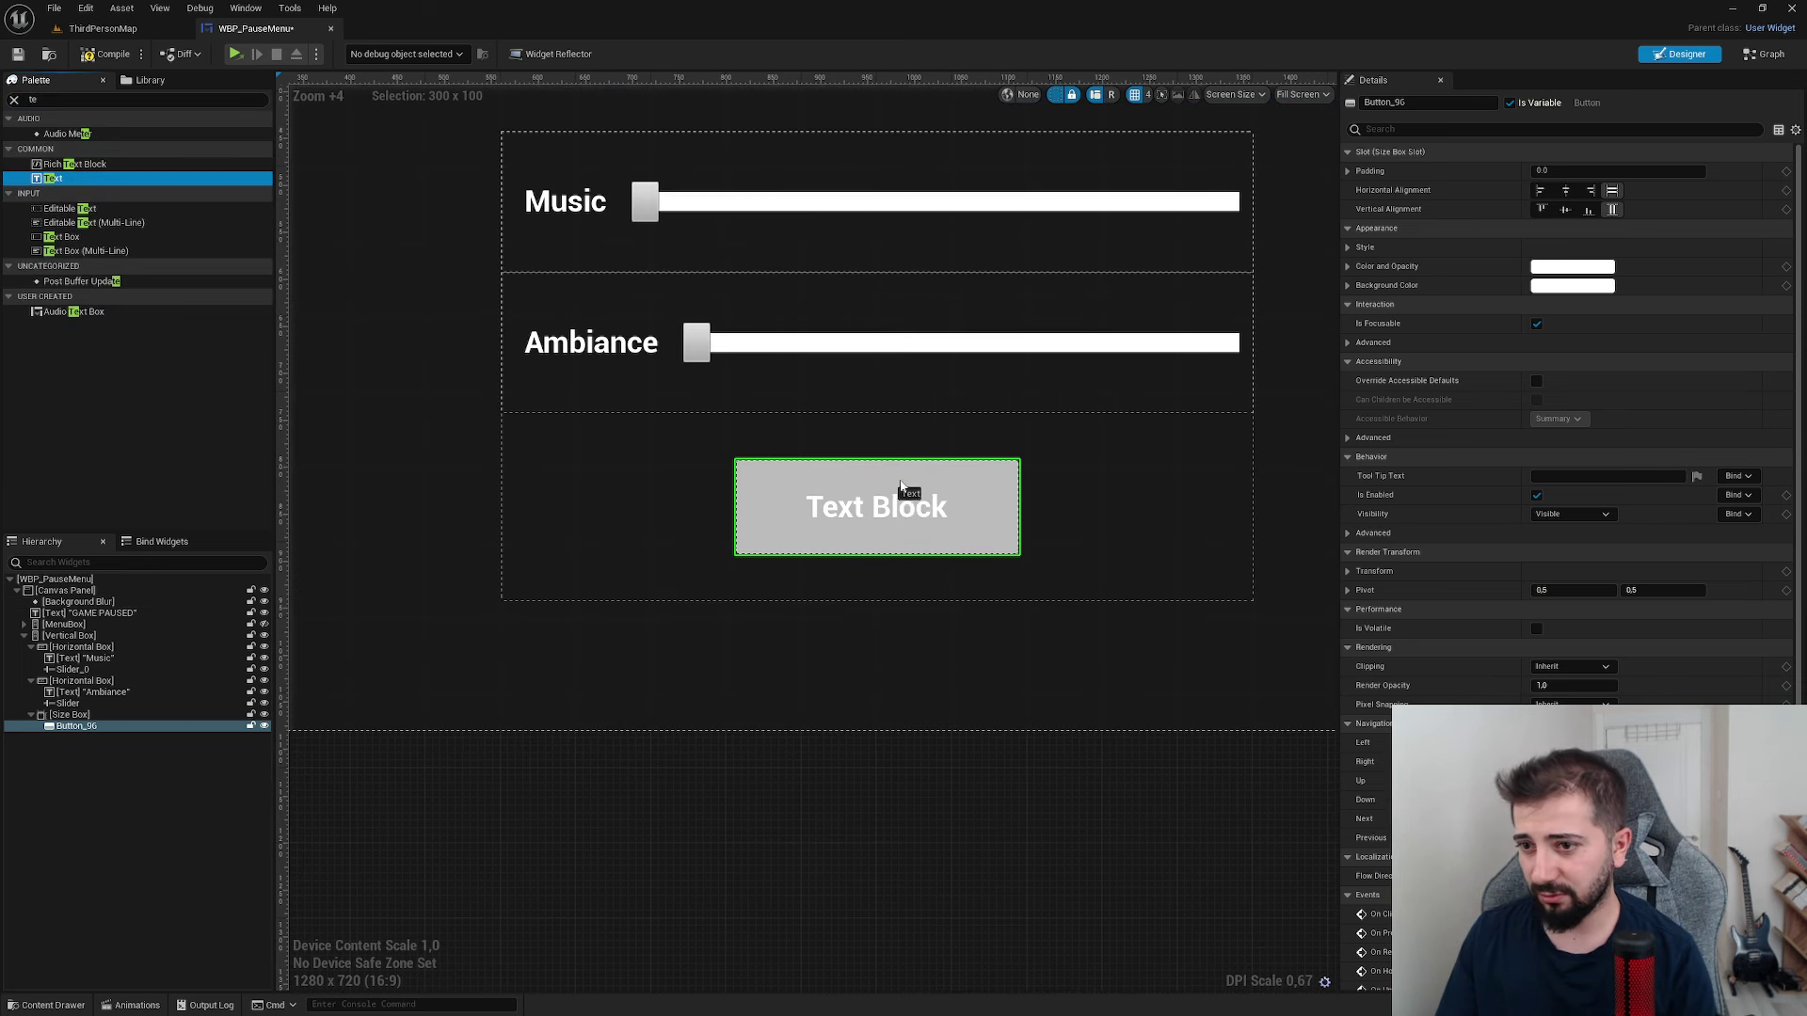
{"action": "left_click", "coordinate": [1592, 248]}
{"action": "type", "text": "Back"}
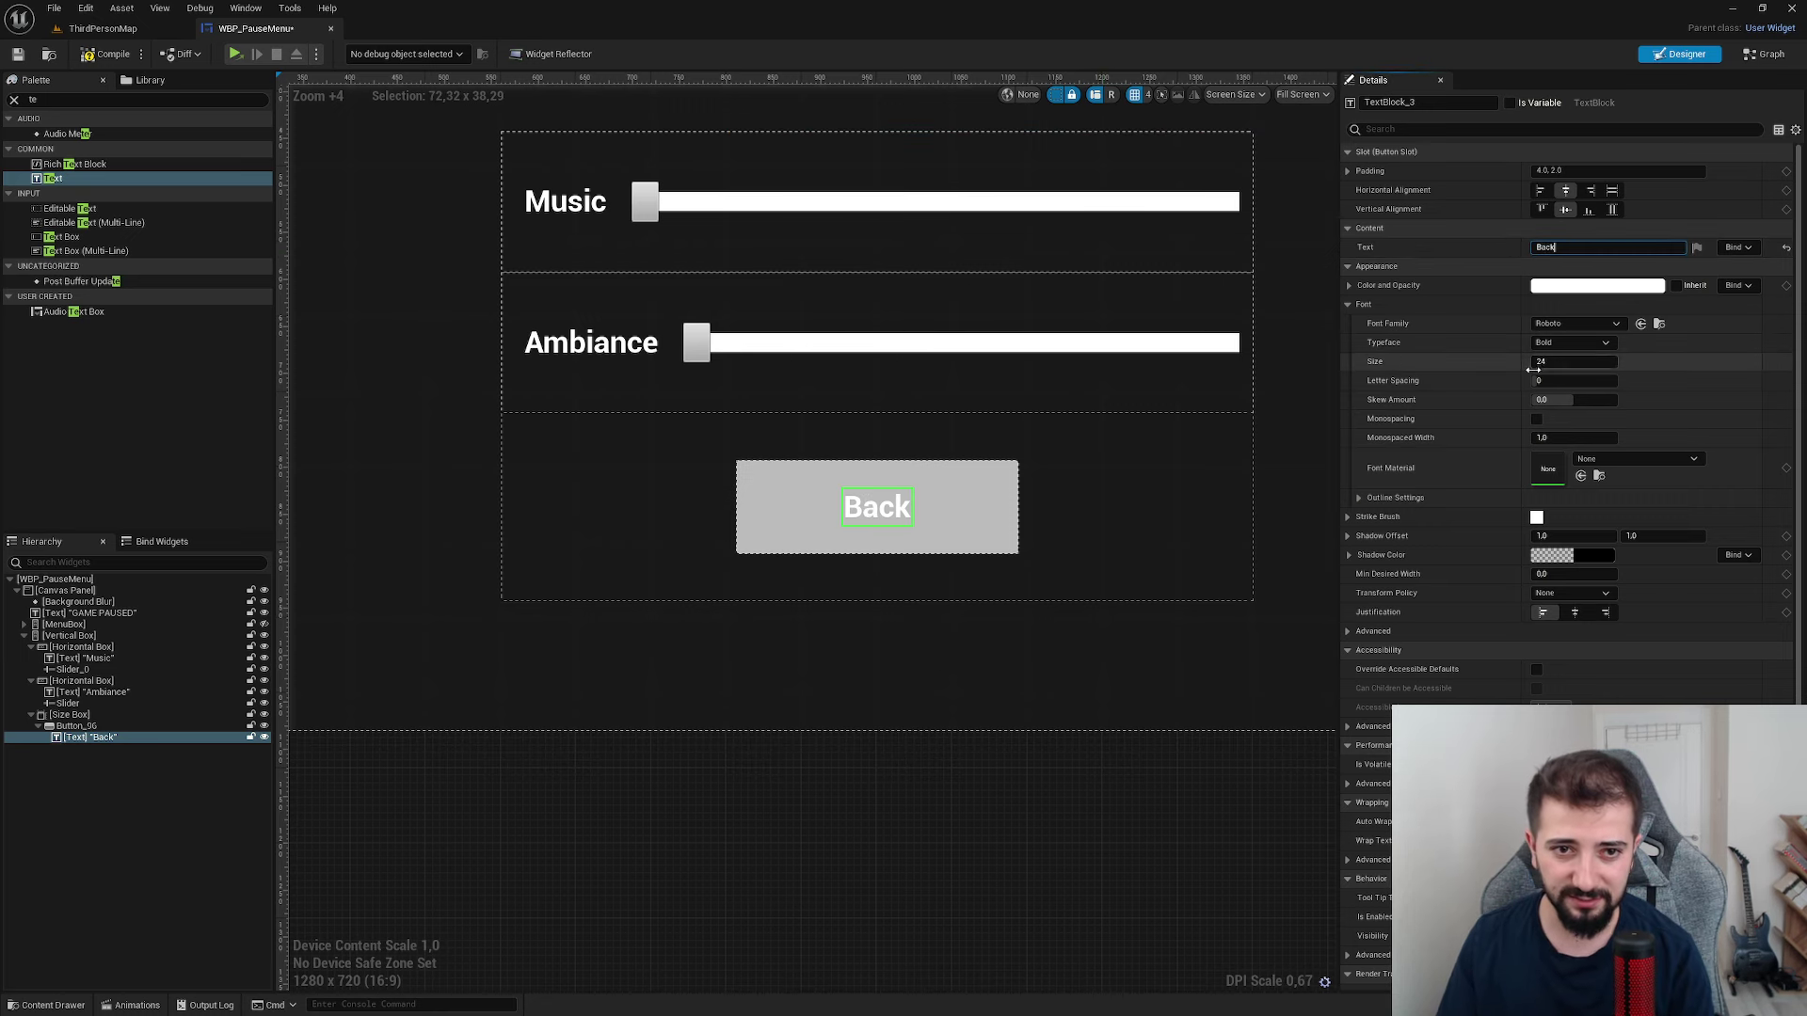
{"action": "left_click", "coordinate": [1576, 324]}
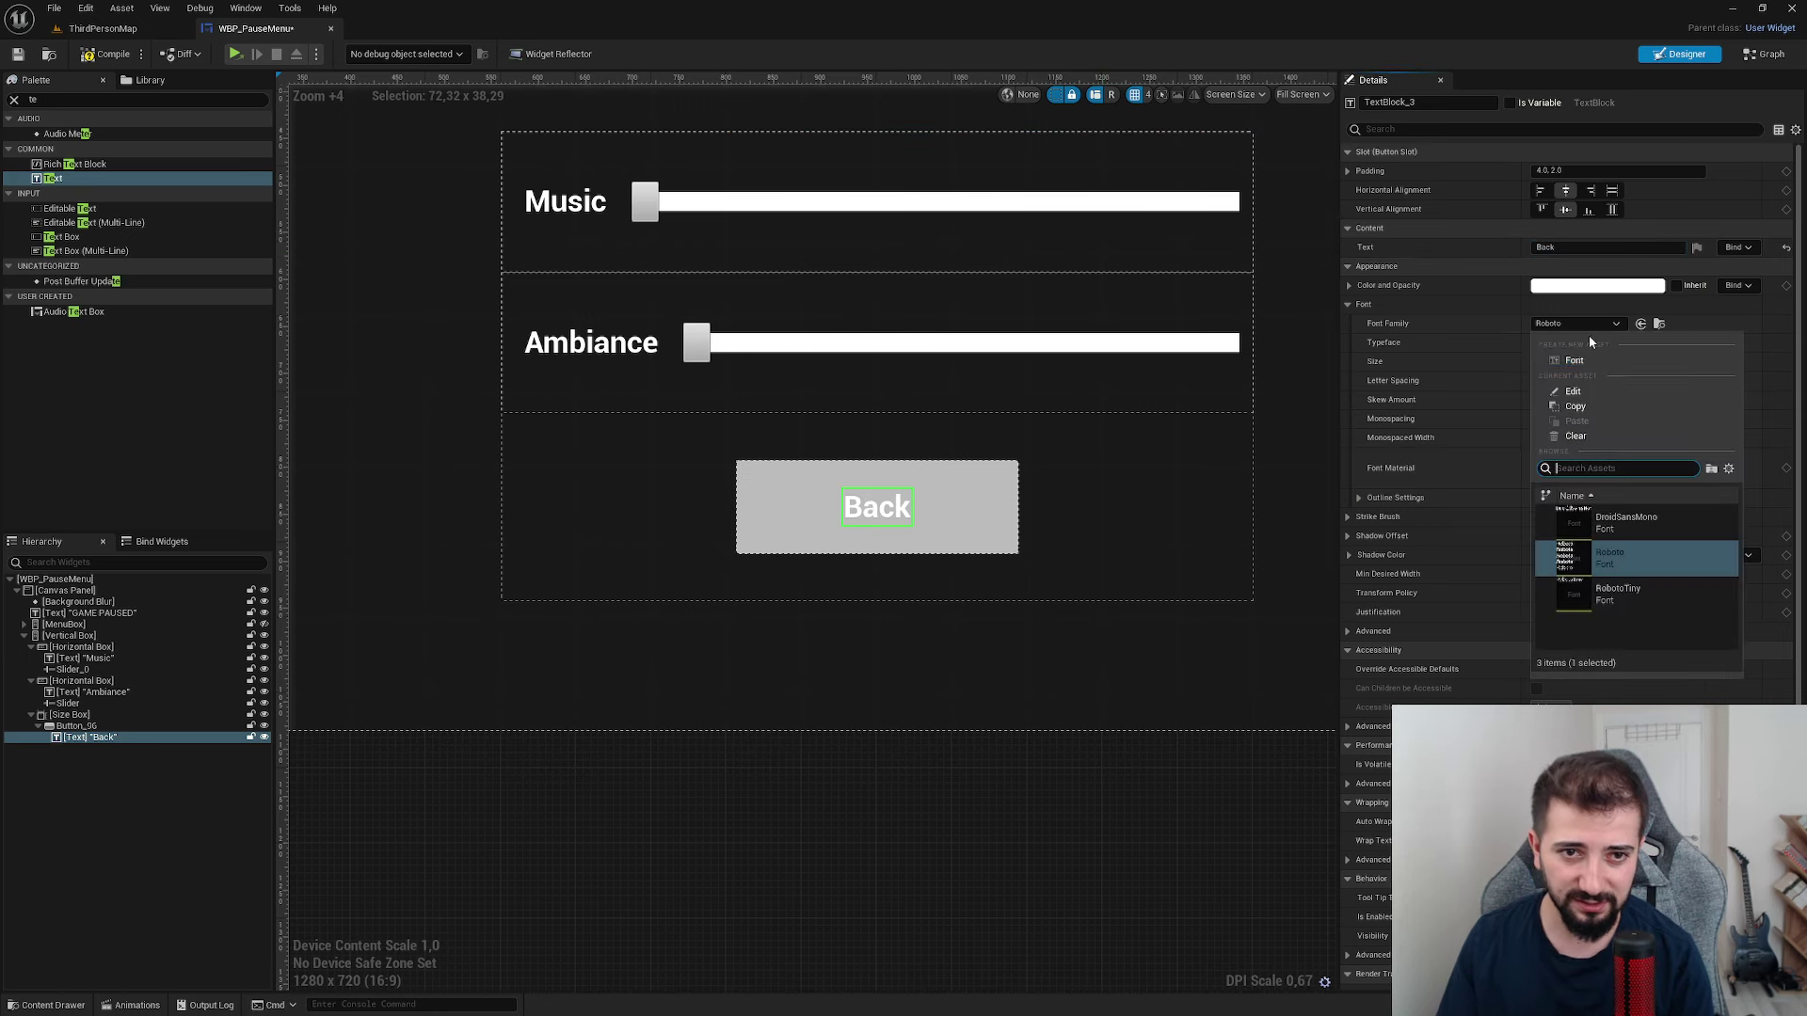
{"action": "left_click", "coordinate": [1619, 524]}
- Apply the DroidSansMono font to the Music and Ambiance labels together
{"action": "left_click", "coordinate": [577, 376]}
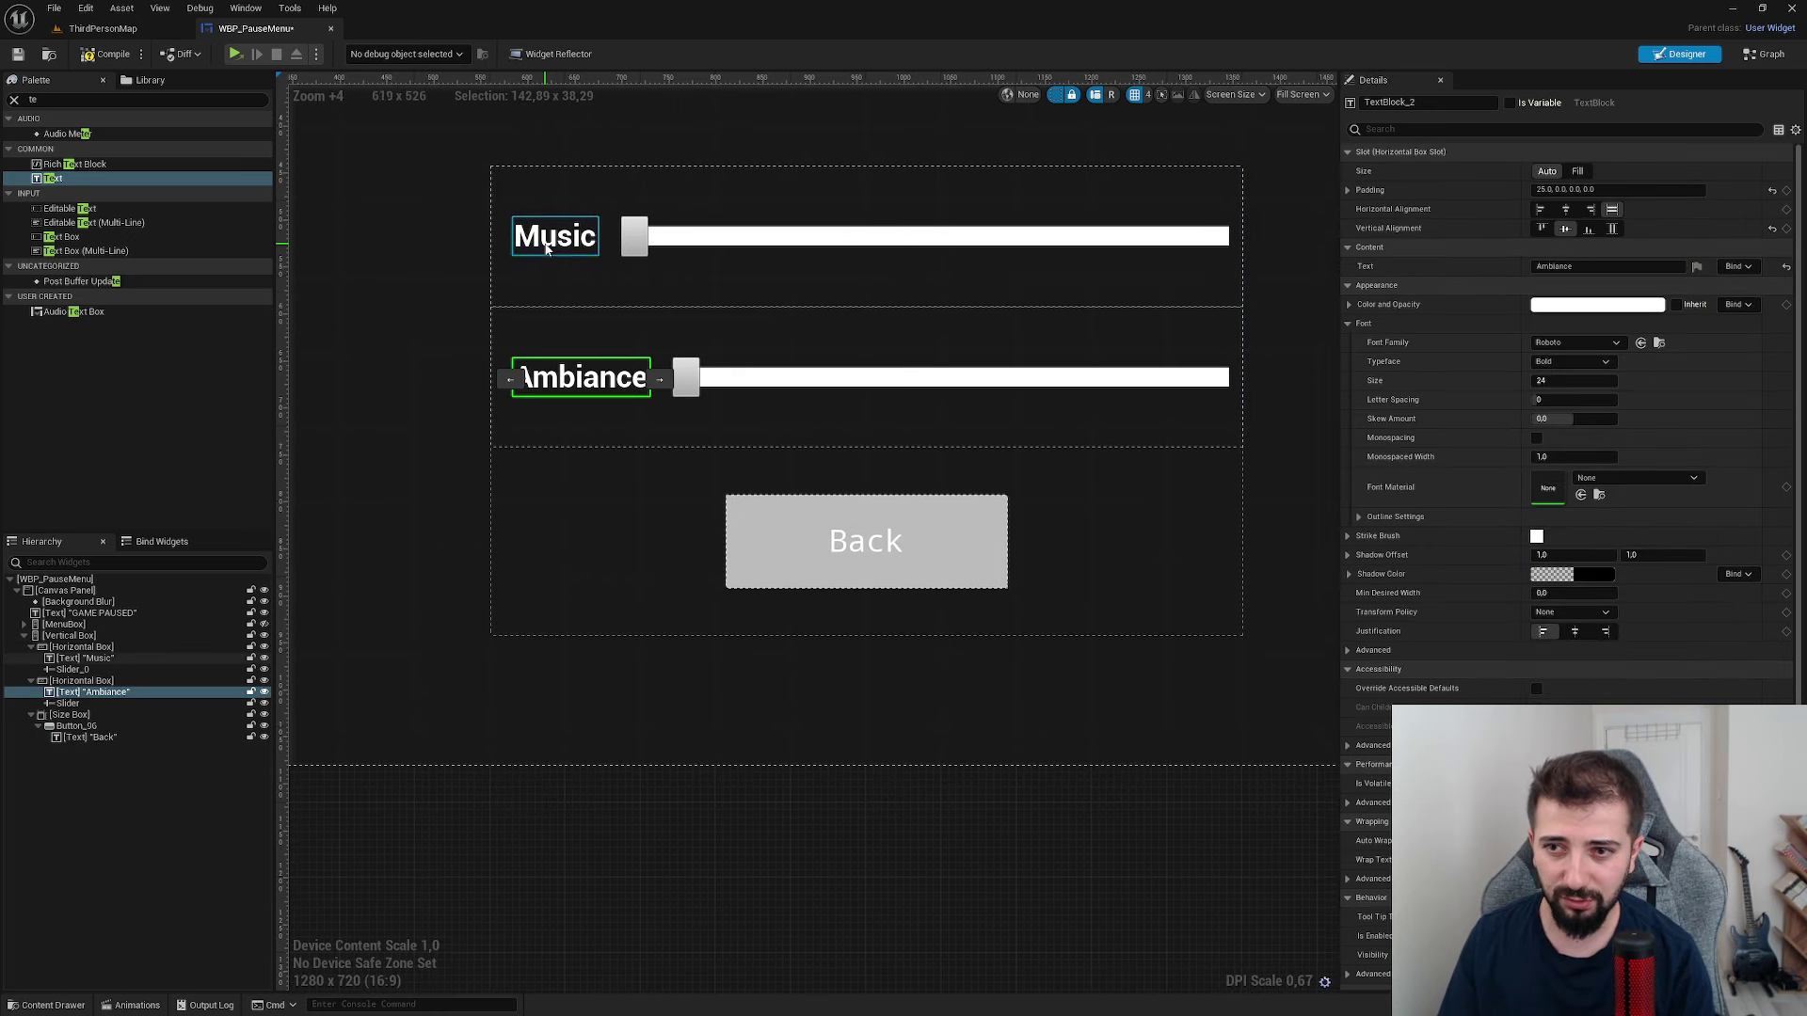
{"action": "left_click", "coordinate": [555, 235], "text": "ctrl"}
{"action": "left_click", "coordinate": [1576, 343]}
{"action": "left_click", "coordinate": [1606, 540]}
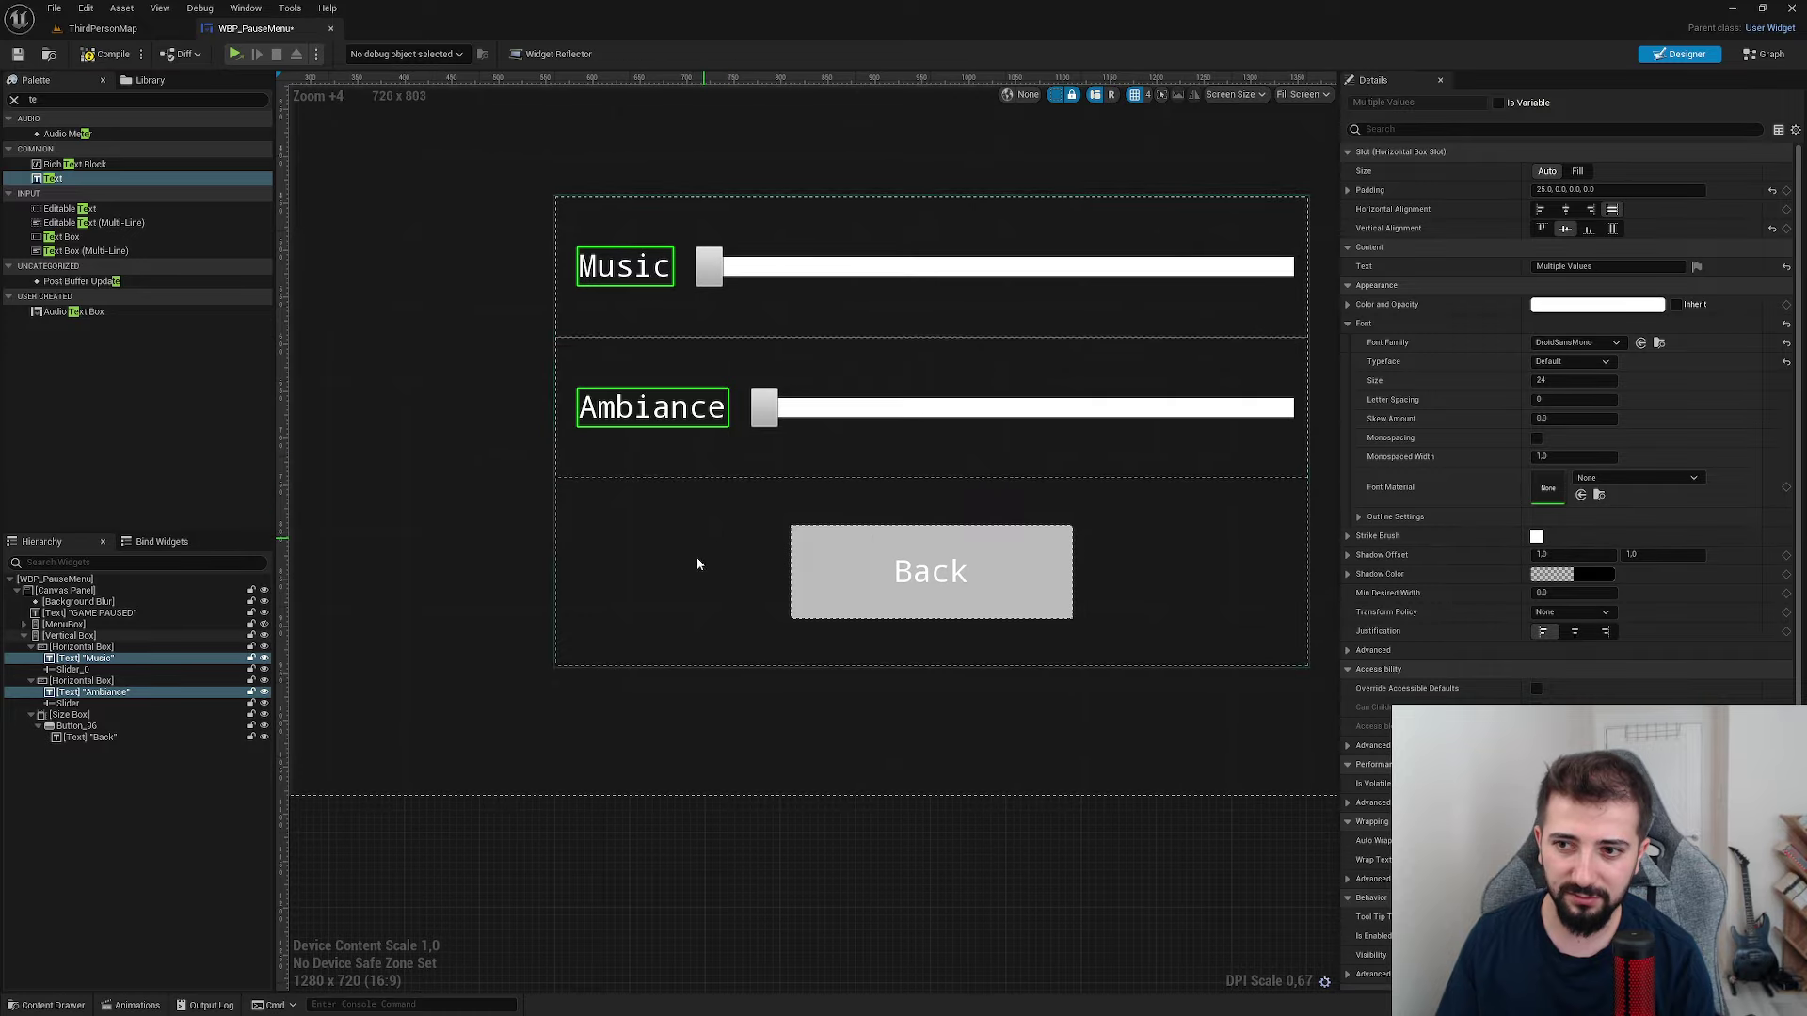
{"action": "scroll", "coordinate": [557, 435], "scroll_direction": "up", "scroll_amount": 5}
{"action": "scroll", "coordinate": [557, 434], "scroll_direction": "down", "scroll_amount": 2}
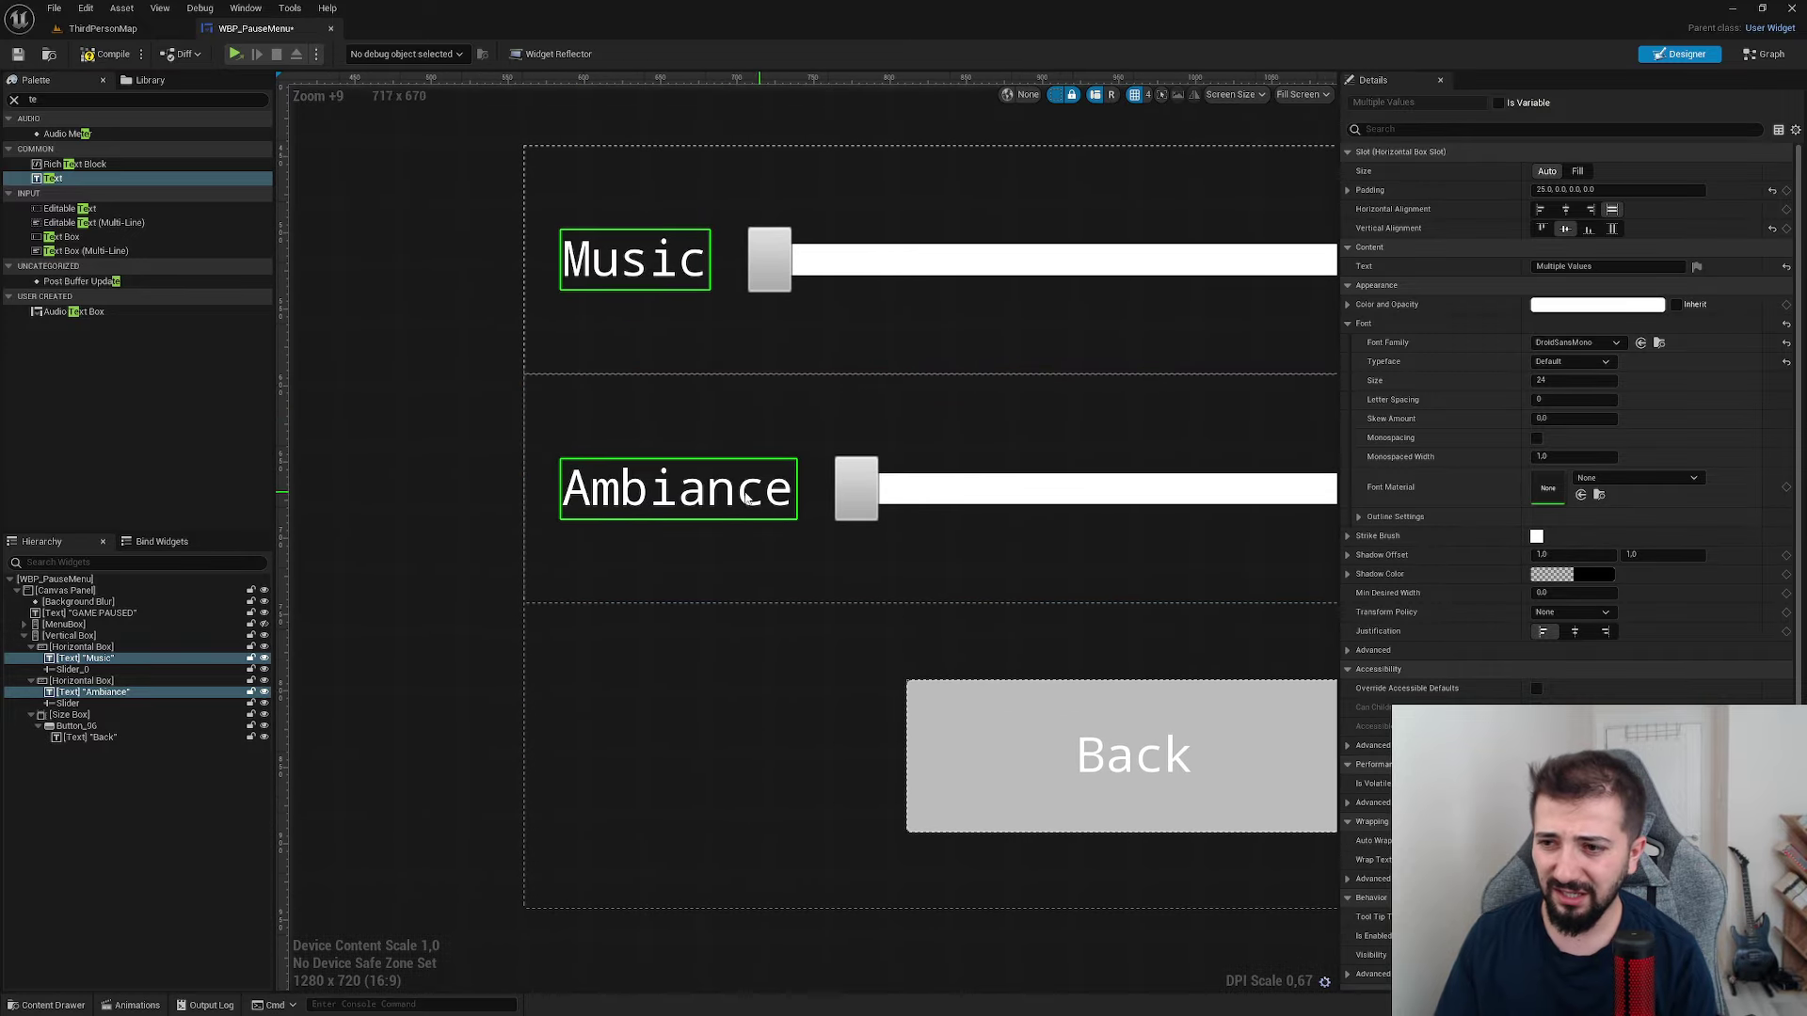
{"action": "scroll", "coordinate": [629, 522], "scroll_direction": "down", "scroll_amount": 2}
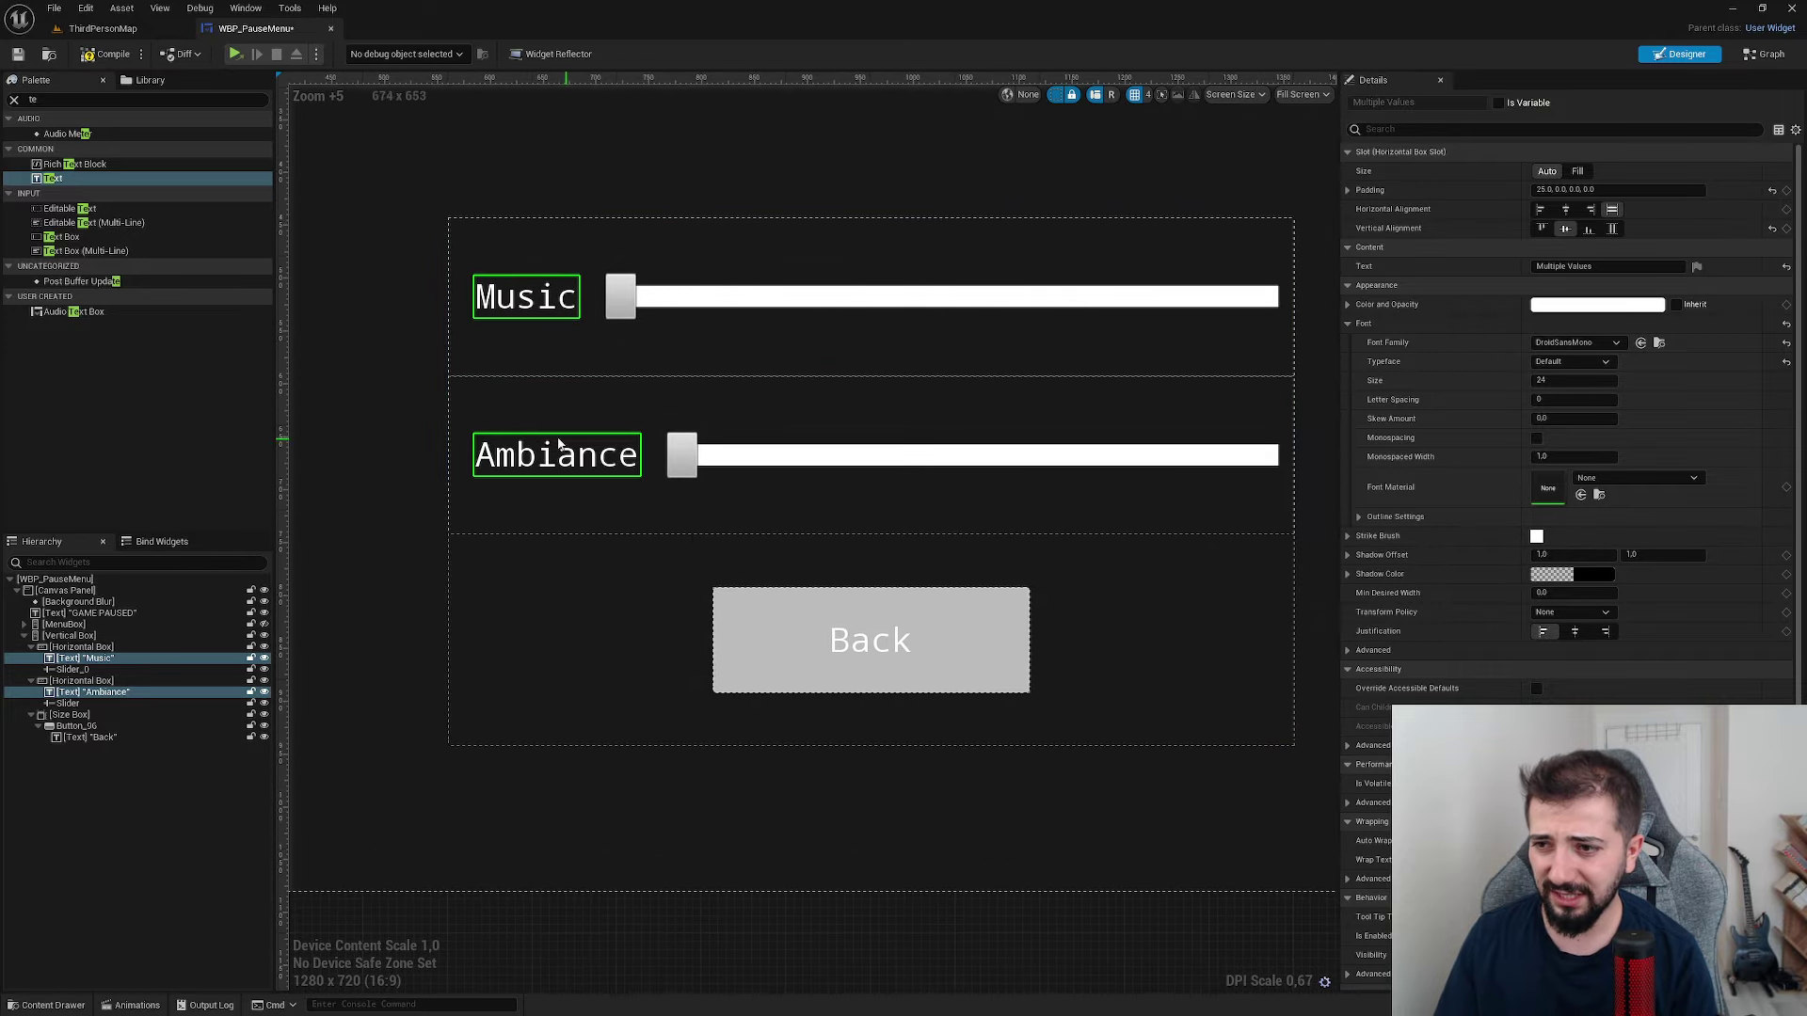
{"action": "scroll", "coordinate": [555, 475], "scroll_direction": "up", "scroll_amount": 3}
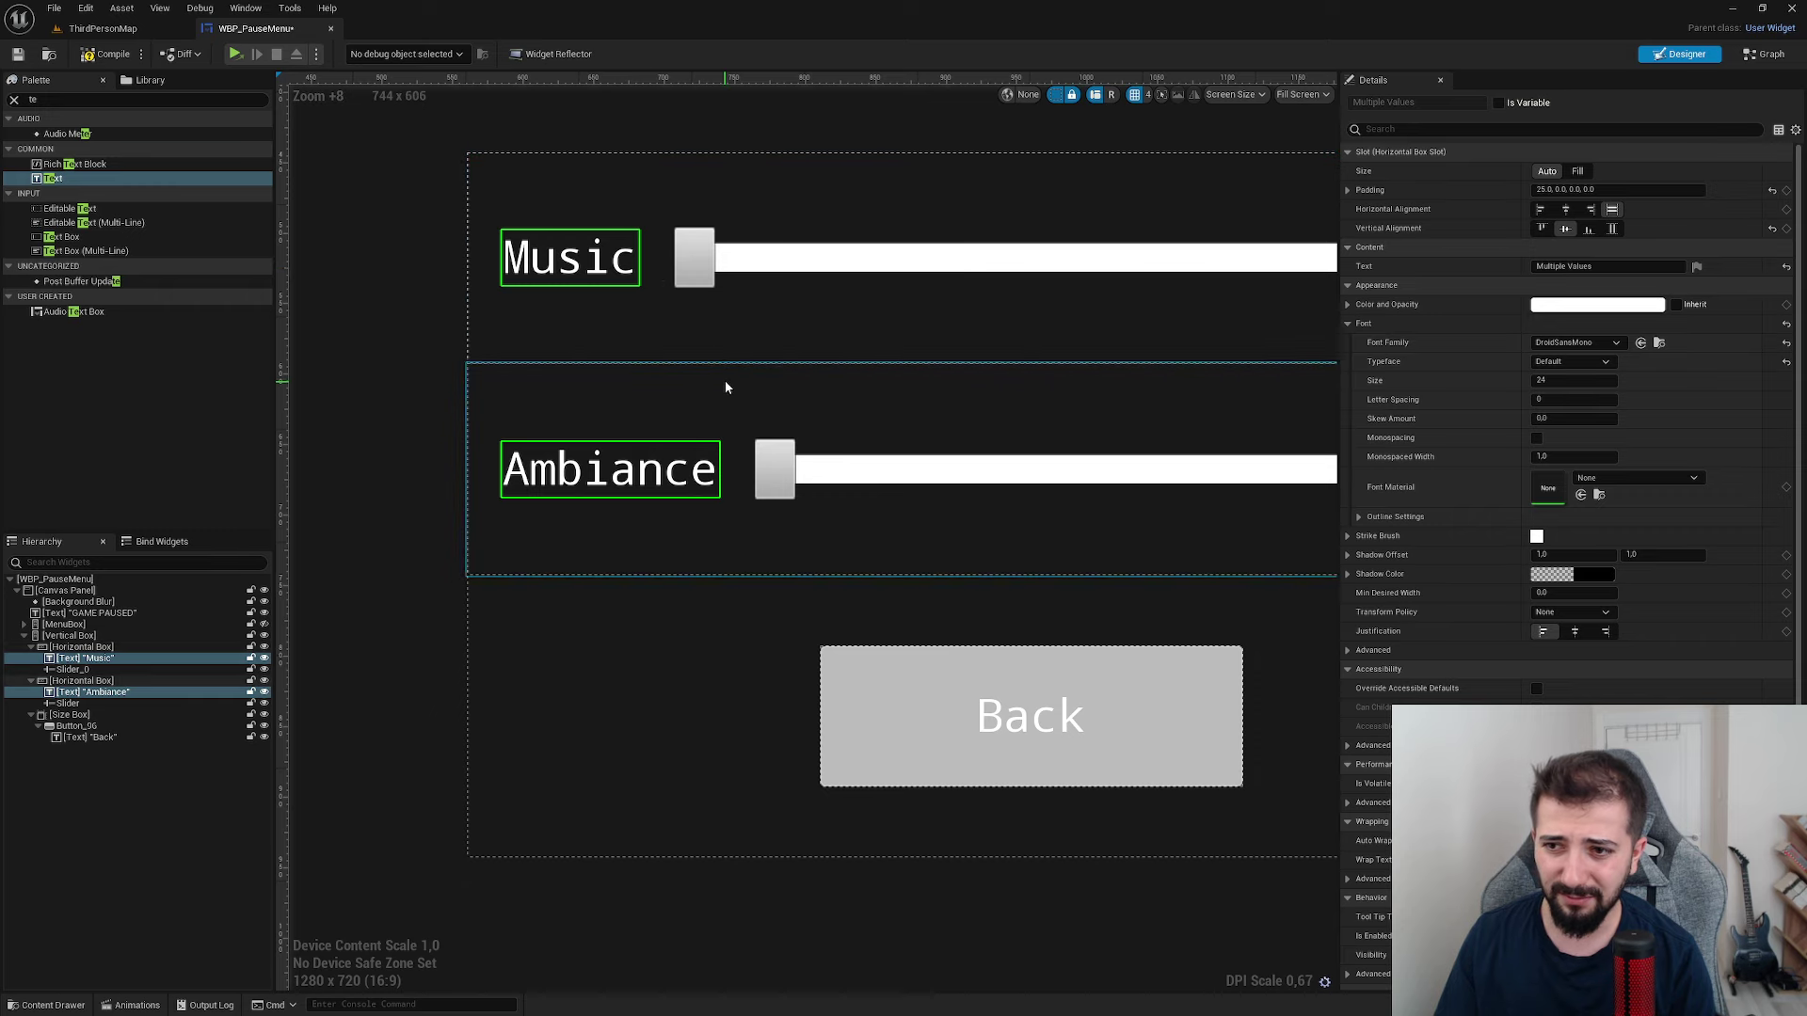
{"action": "right_click_drag", "start_coordinate": [725, 380], "coordinate": [668, 396]}
{"action": "left_click", "coordinate": [657, 341]}
{"action": "scroll", "coordinate": [490, 342], "scroll_direction": "down", "scroll_amount": 4}
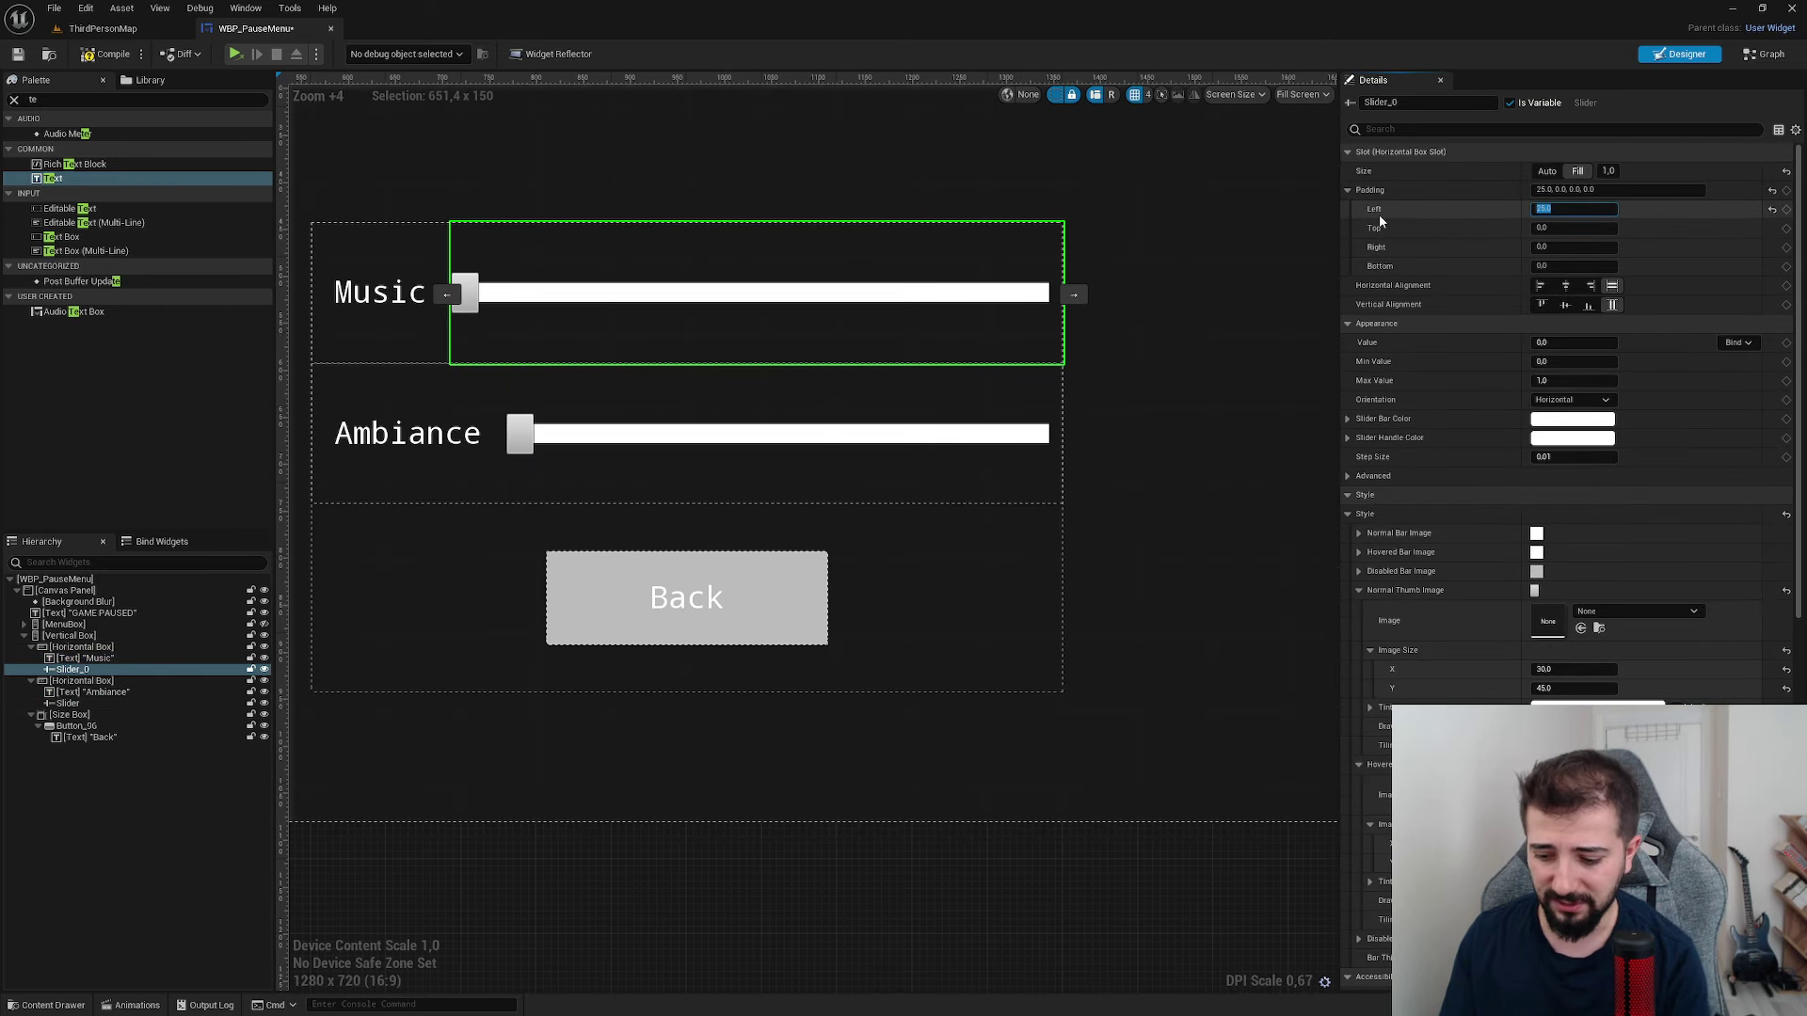
- Try a left padding of 75, then a much larger value, on the Music slider
{"action": "type", "text": "75"}
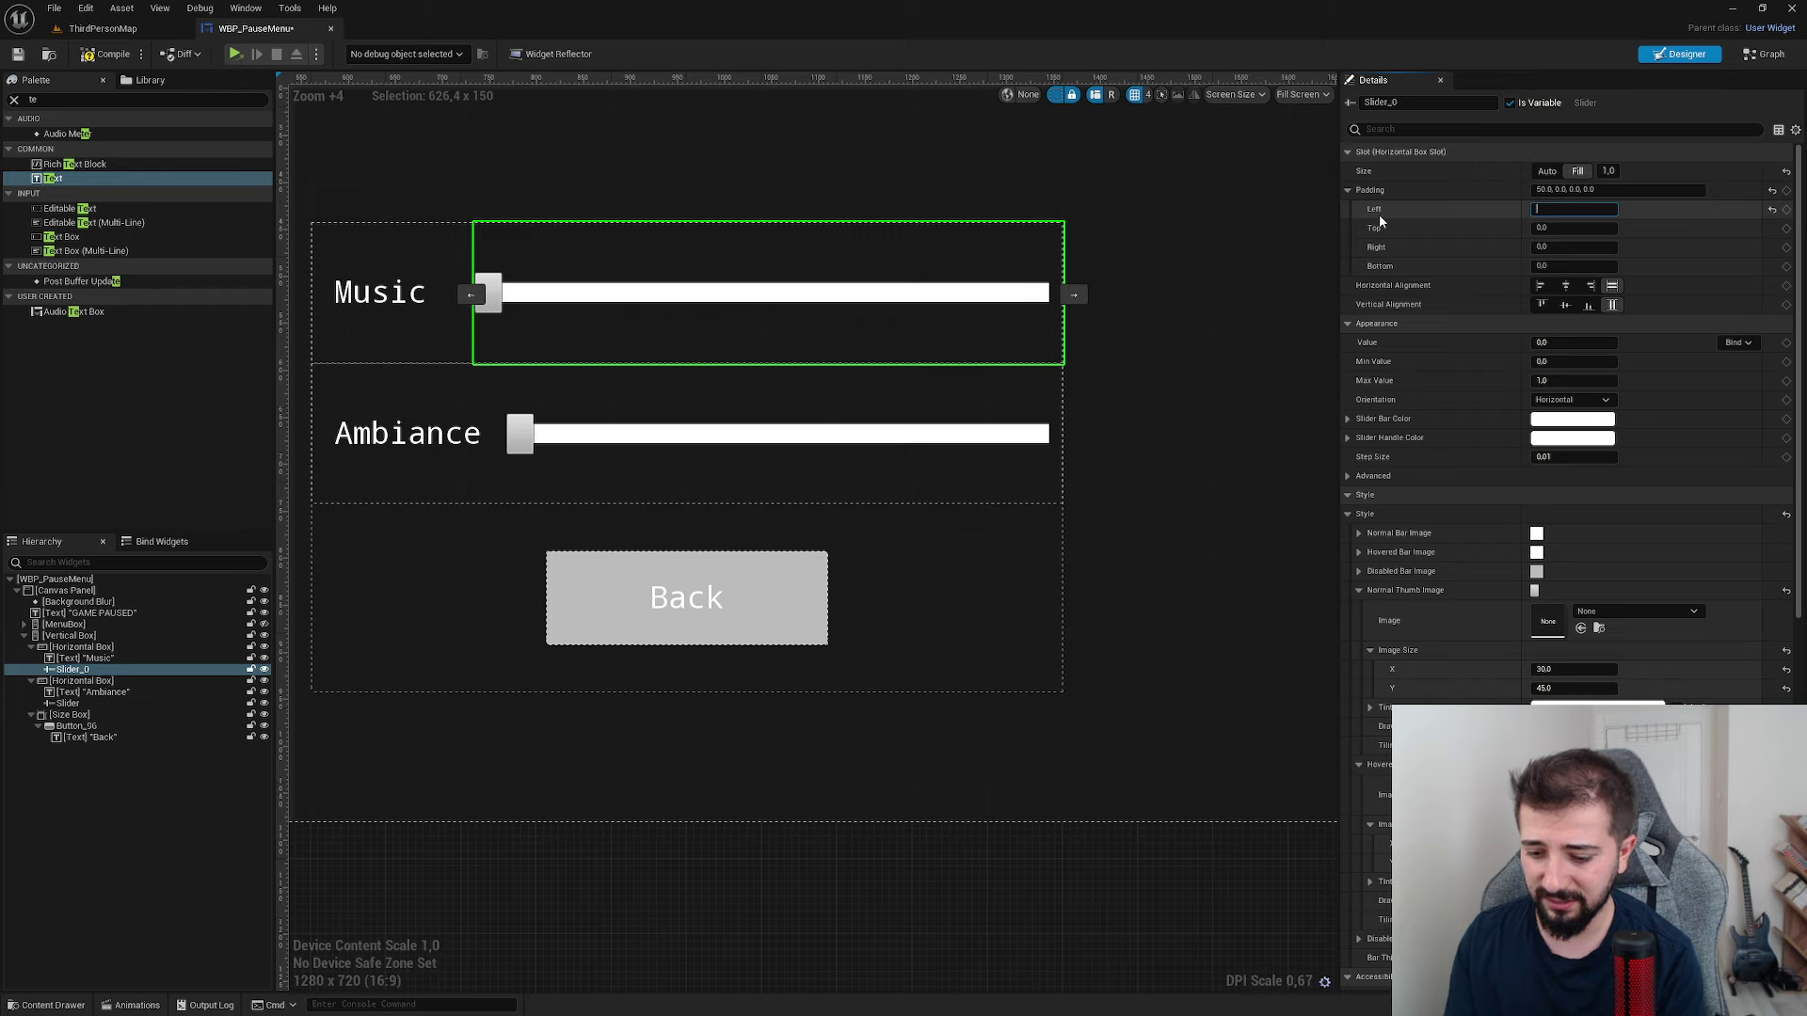
{"action": "key", "text": "Return"}
{"action": "type", "text": "80"}
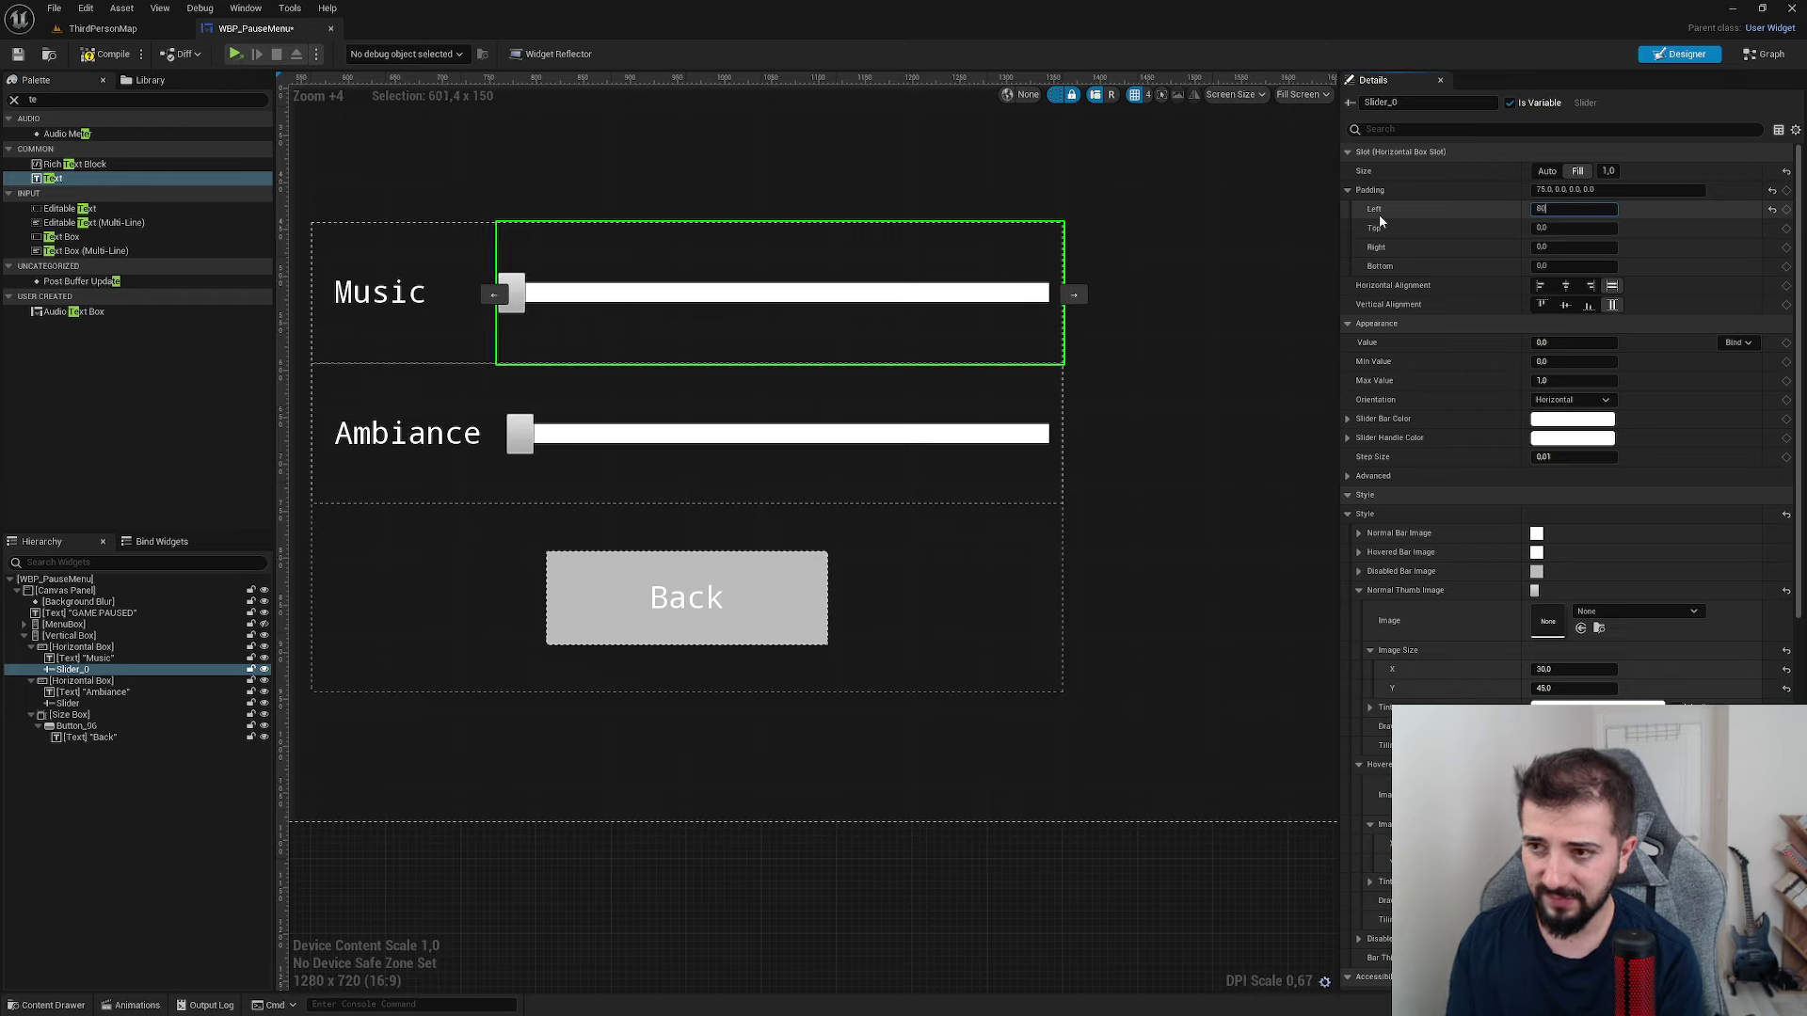
{"action": "type", "text": "0"}
{"action": "key", "text": "Return"}
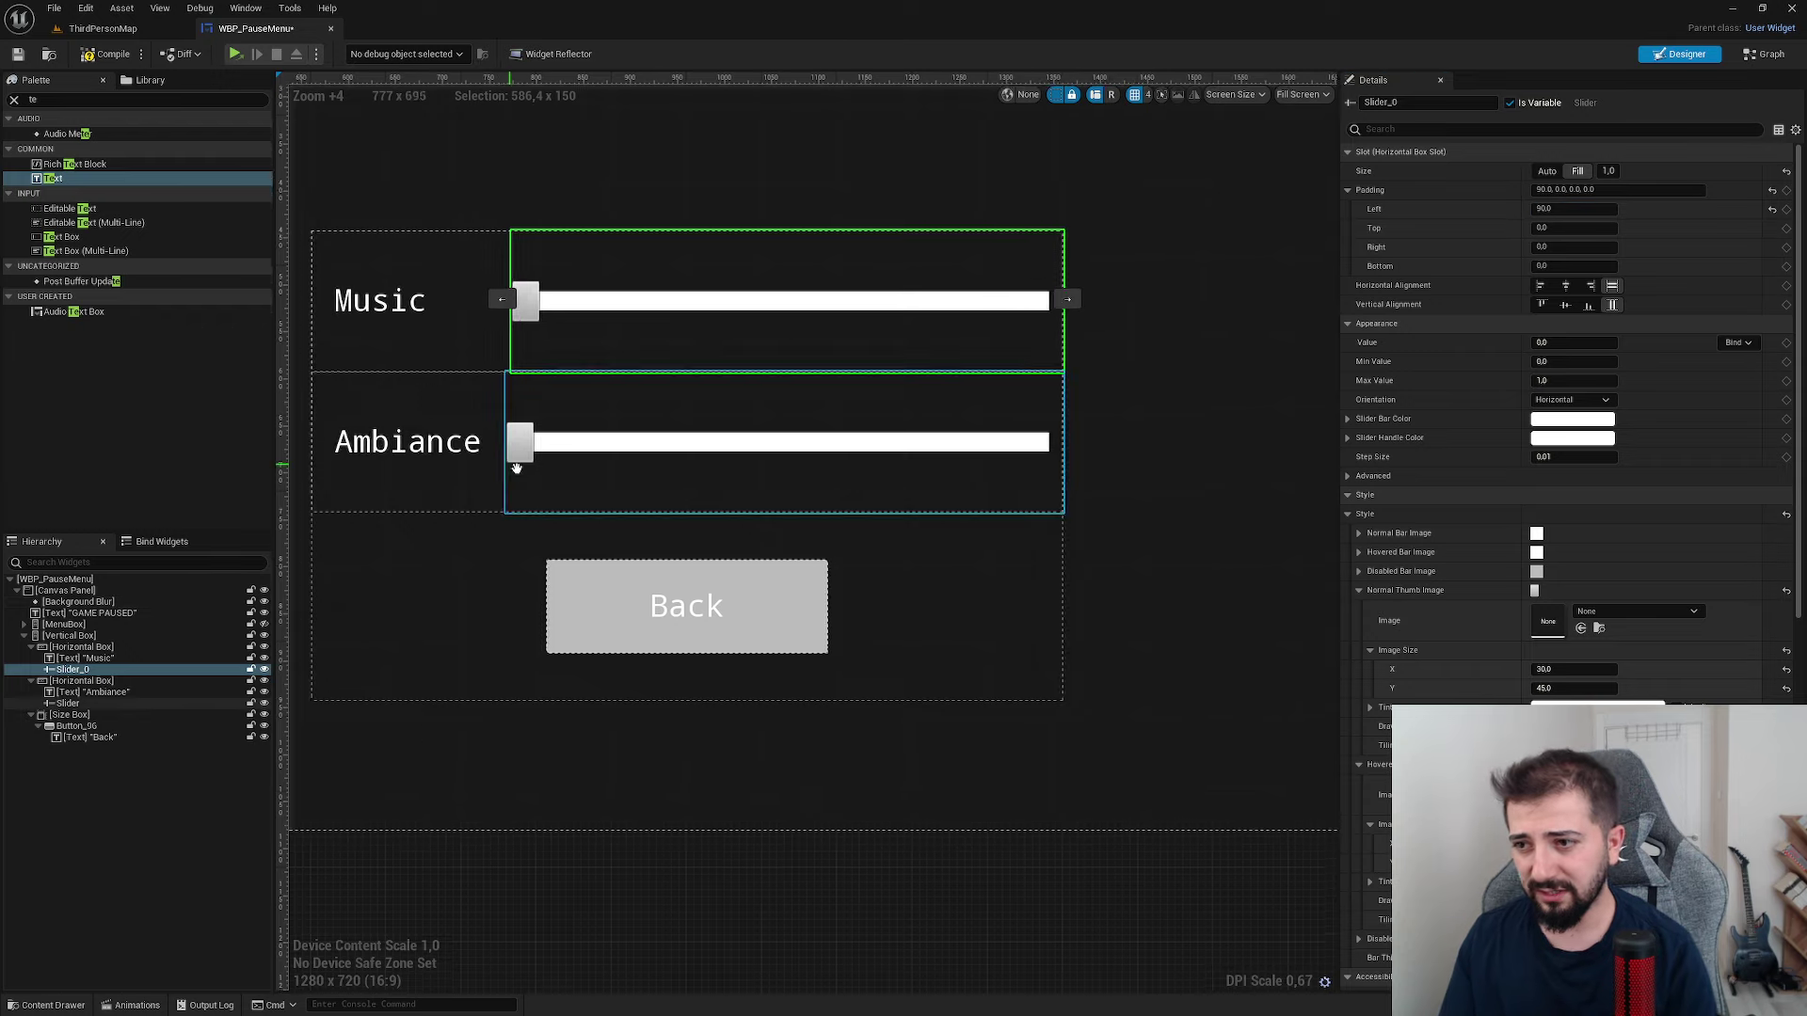
{"action": "scroll", "coordinate": [404, 369], "scroll_direction": "up", "scroll_amount": 9}
- Refine the Music slider's left padding through 75 and 80, settling on 85
{"action": "left_click", "coordinate": [1567, 209]}
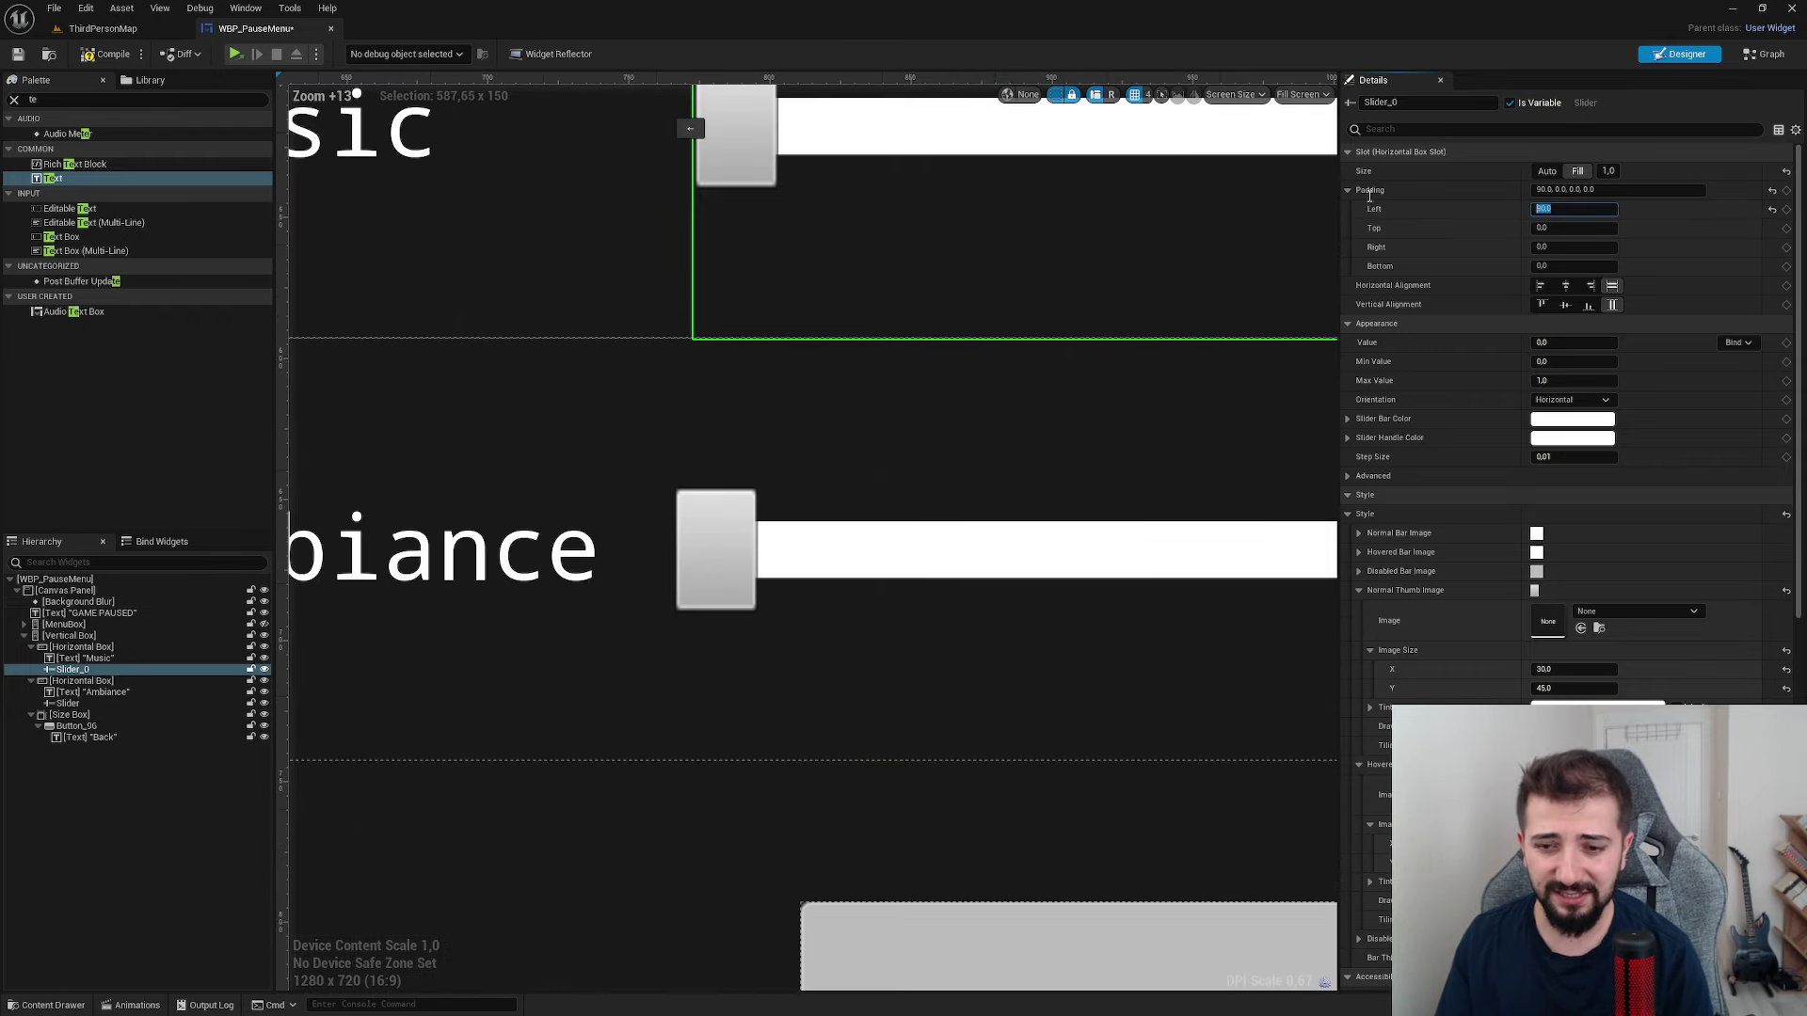
{"action": "type", "text": "75"}
{"action": "key", "text": "Return"}
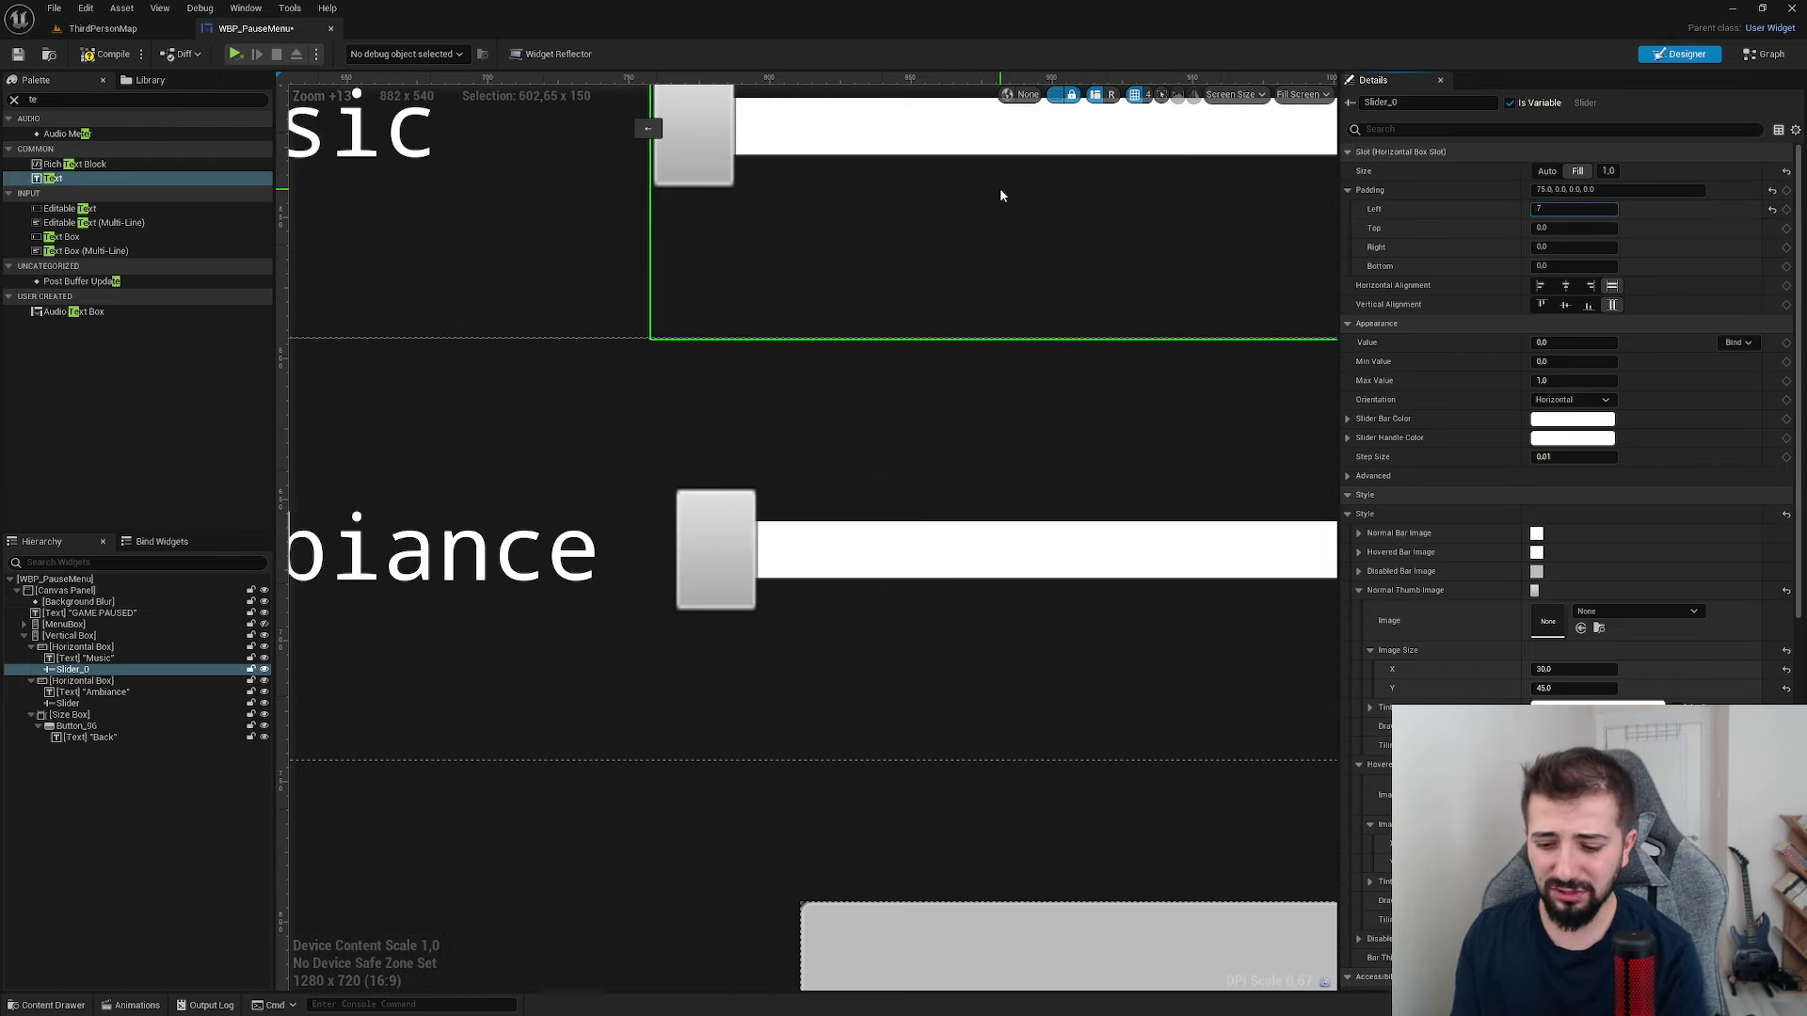
{"action": "key", "text": "BackSpace"}
{"action": "type", "text": "80"}
{"action": "key", "text": "Return"}
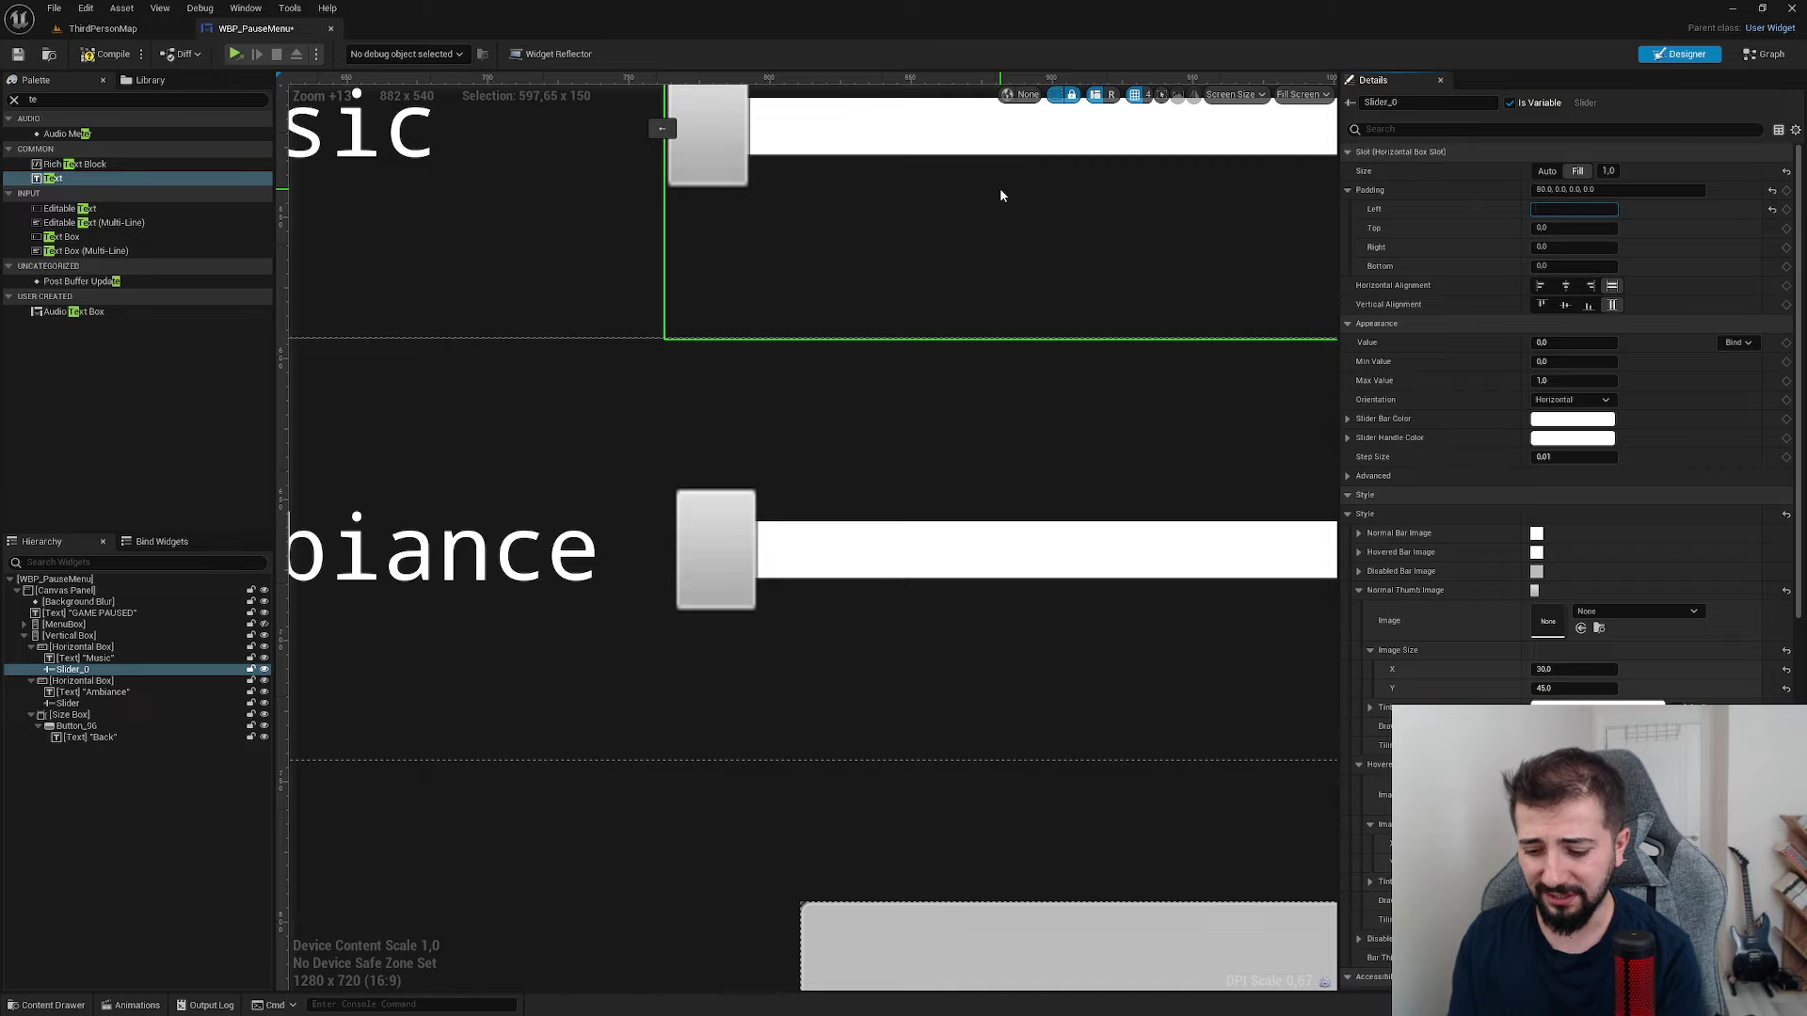
{"action": "type", "text": "85"}
{"action": "key", "text": "Return"}
- Check the row alignment by selecting the Ambiance slider and the Back button
{"action": "scroll", "coordinate": [863, 287], "scroll_direction": "down", "scroll_amount": 10}
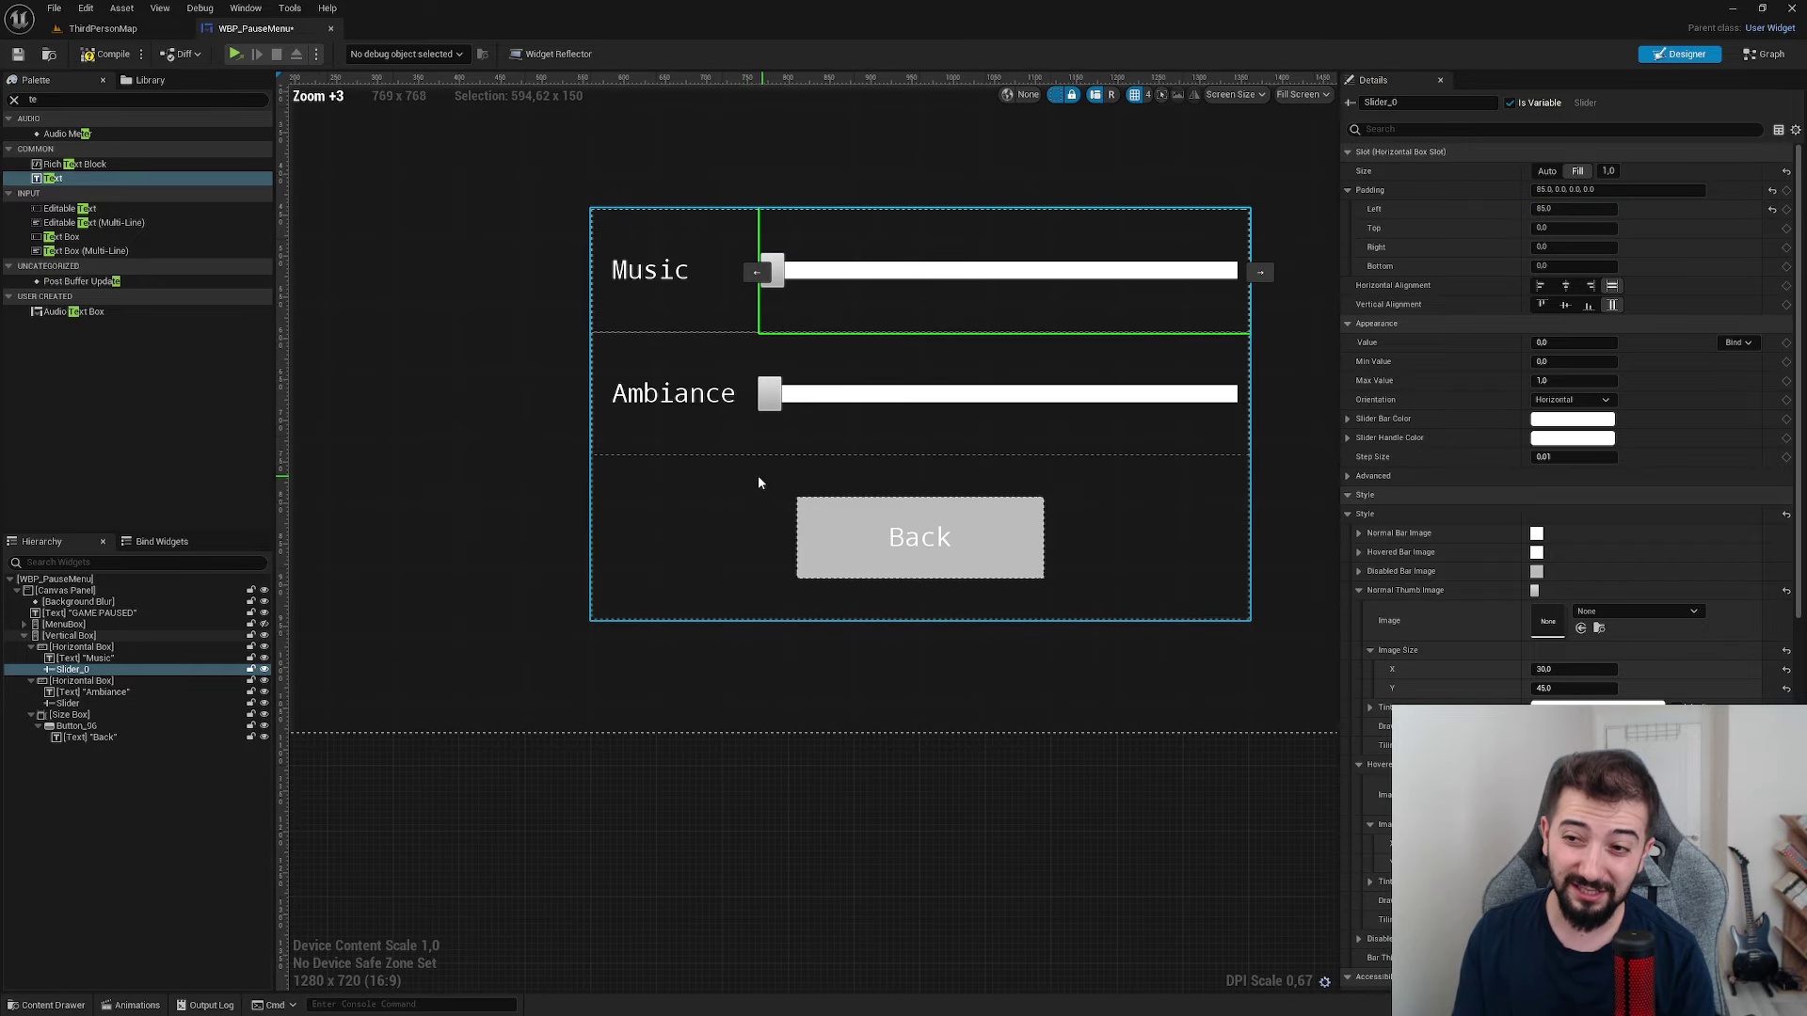
{"action": "left_click", "coordinate": [786, 787]}
{"action": "left_click", "coordinate": [758, 415]}
{"action": "left_click", "coordinate": [830, 577]}
{"action": "left_click", "coordinate": [831, 550]}
{"action": "right_click_drag", "start_coordinate": [913, 663], "coordinate": [807, 651]}
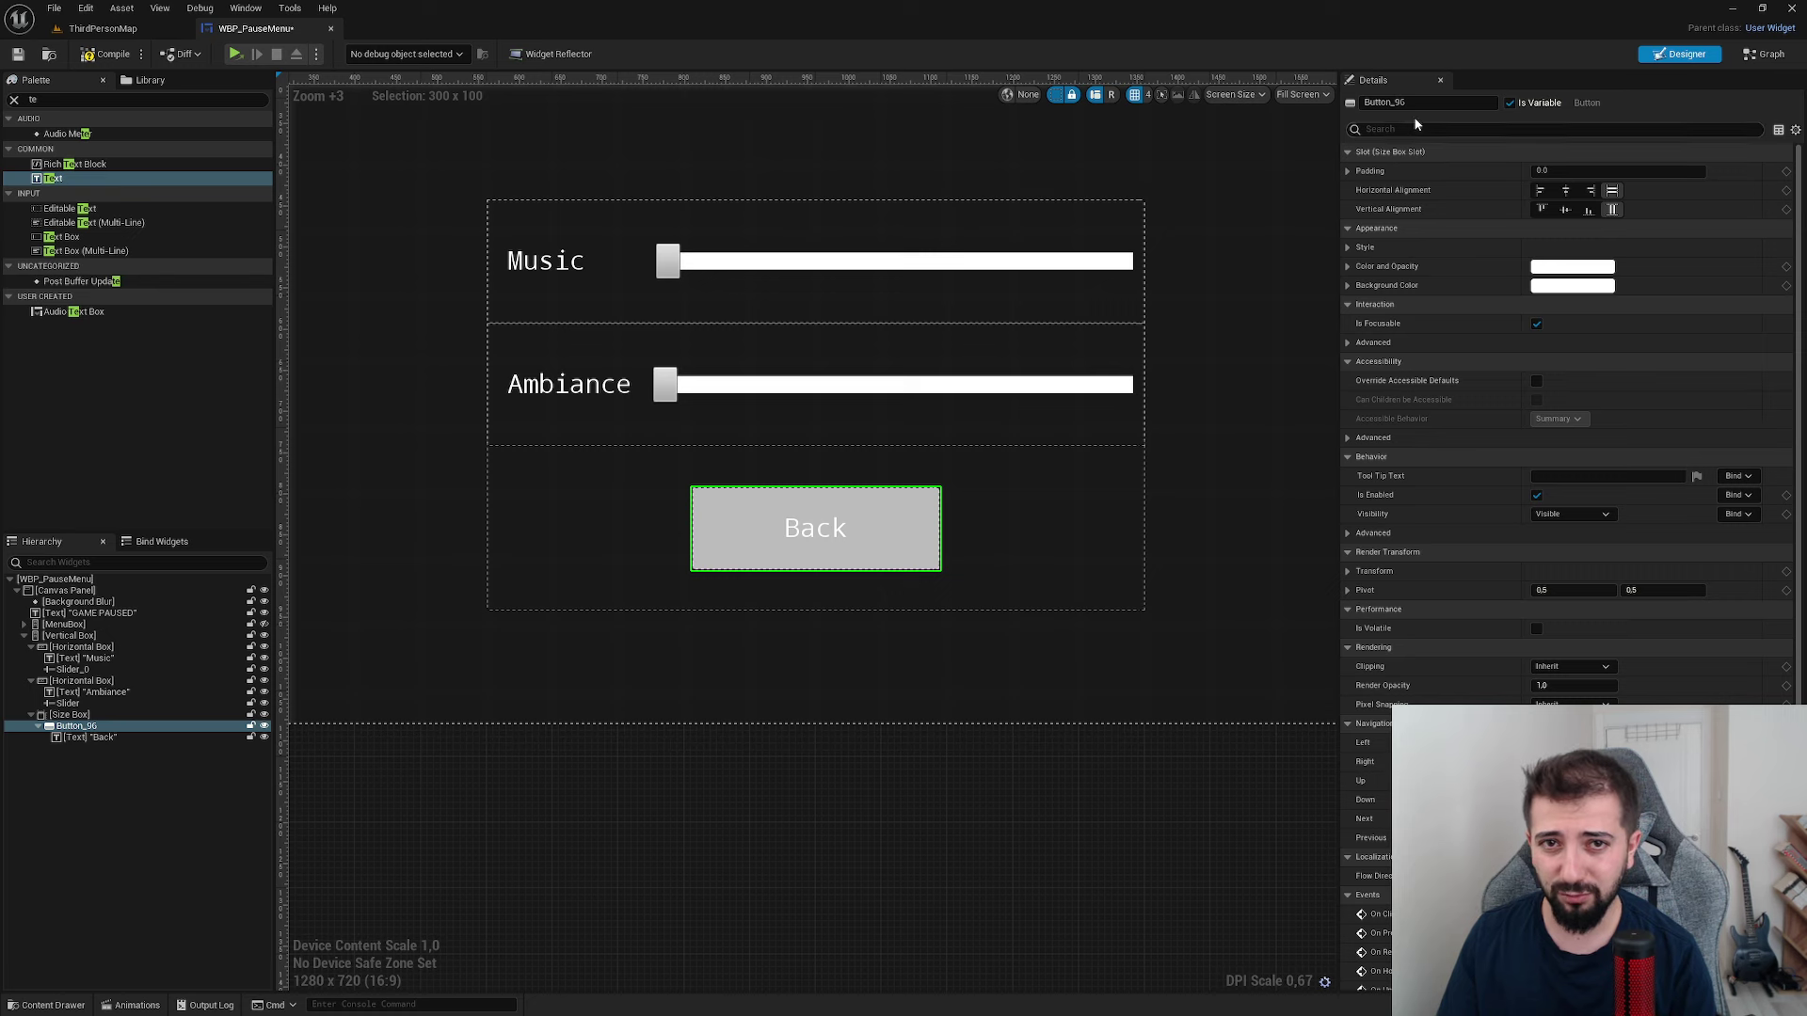
- Rename the Ambiance slider to AmbianceSoundSlider
{"action": "type", "text": "Back"}
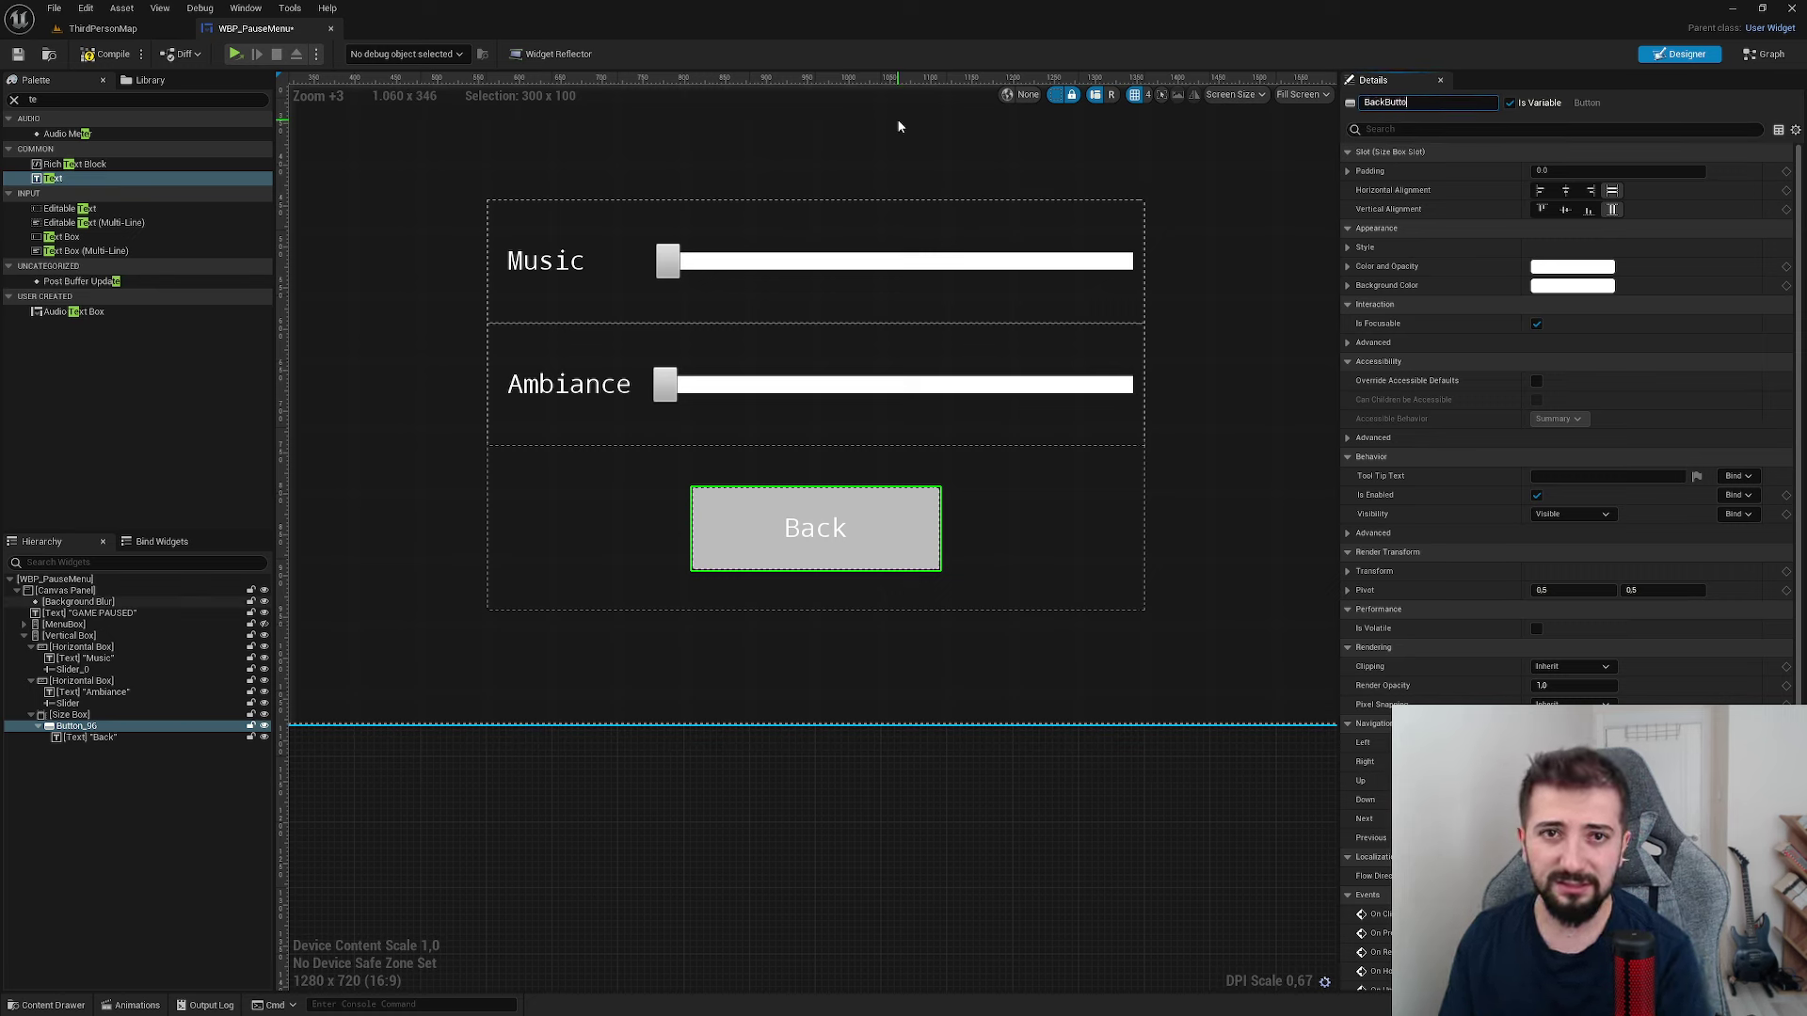
{"action": "left_click", "coordinate": [766, 367]}
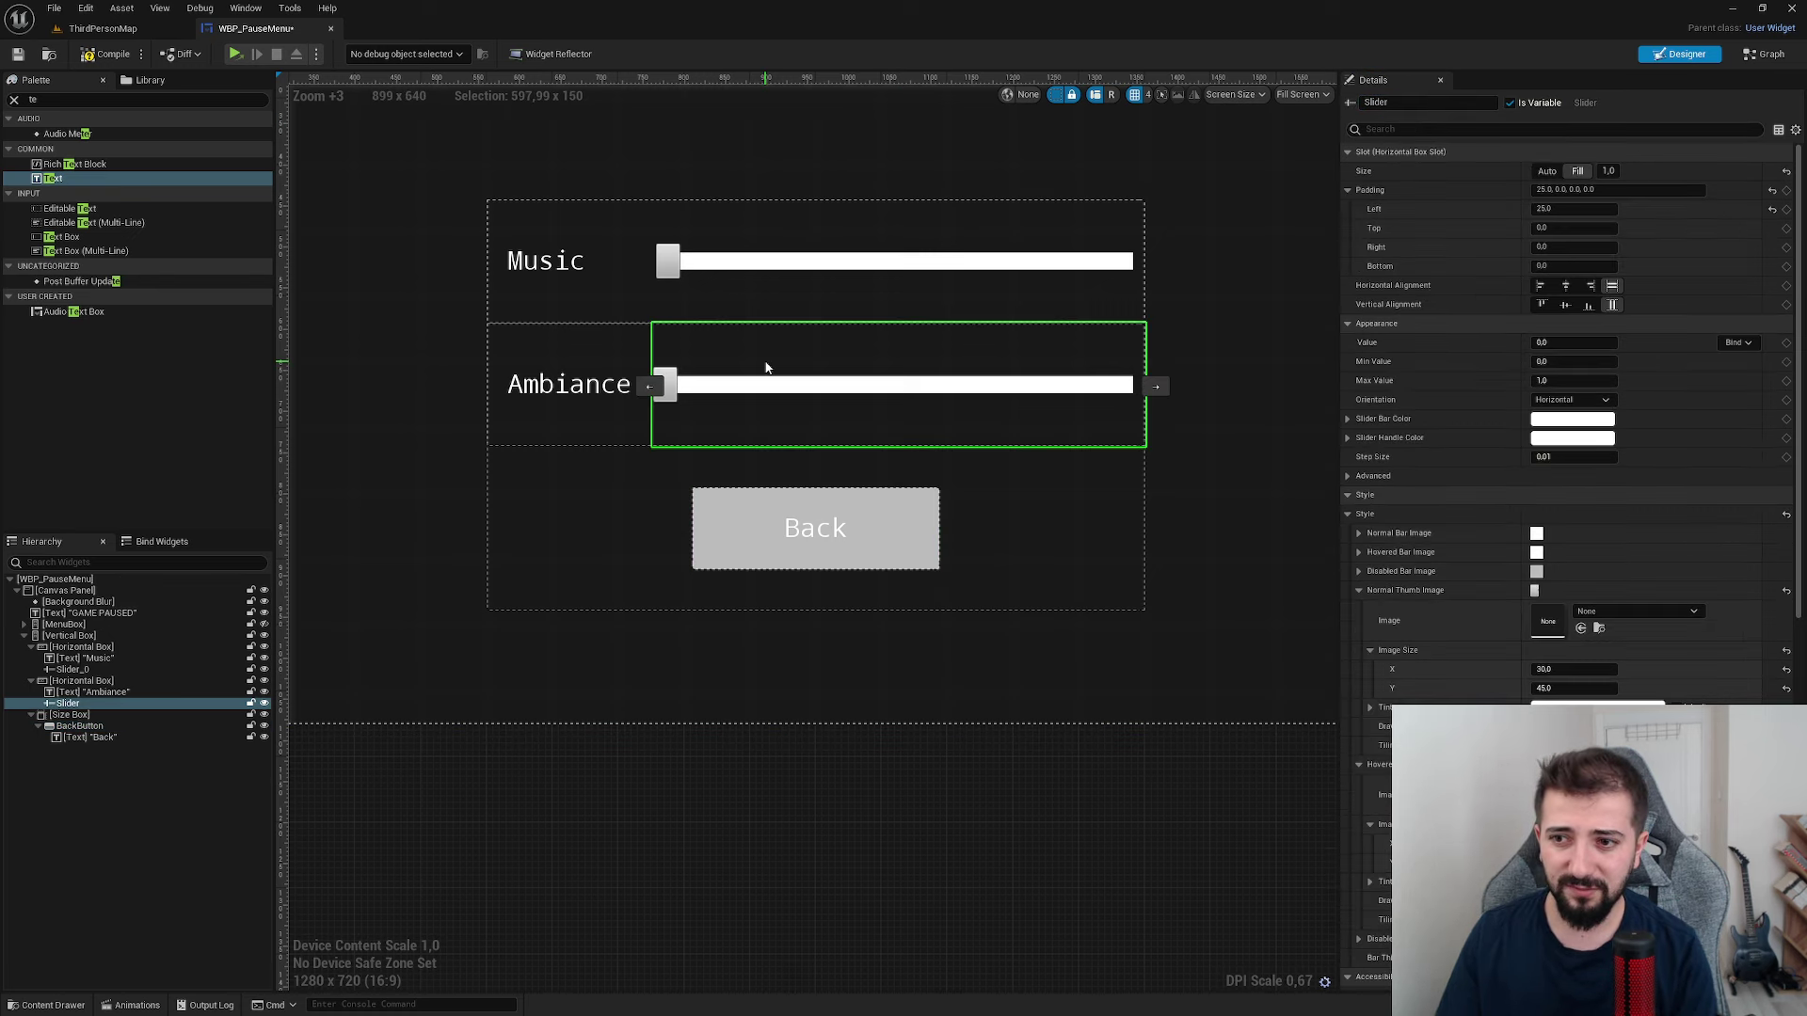
{"action": "left_click", "coordinate": [1428, 98]}
{"action": "type", "text": "Ambia"}
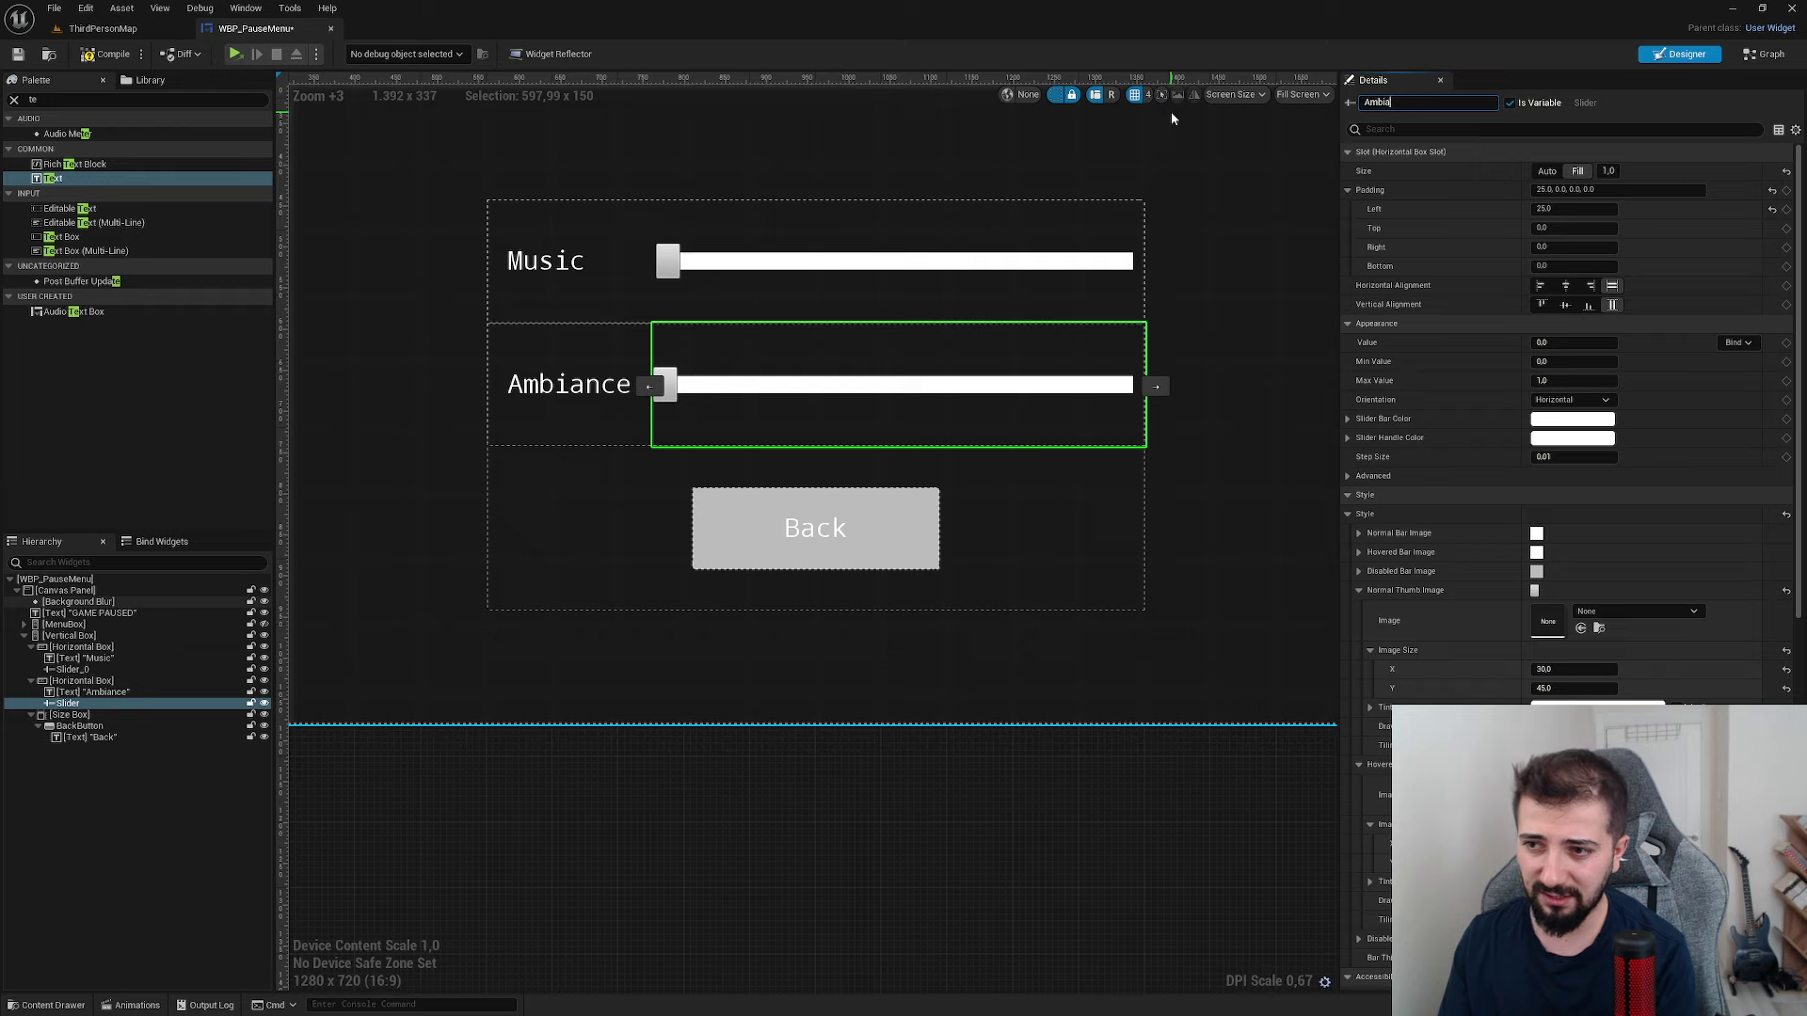
{"action": "type", "text": "nce"}
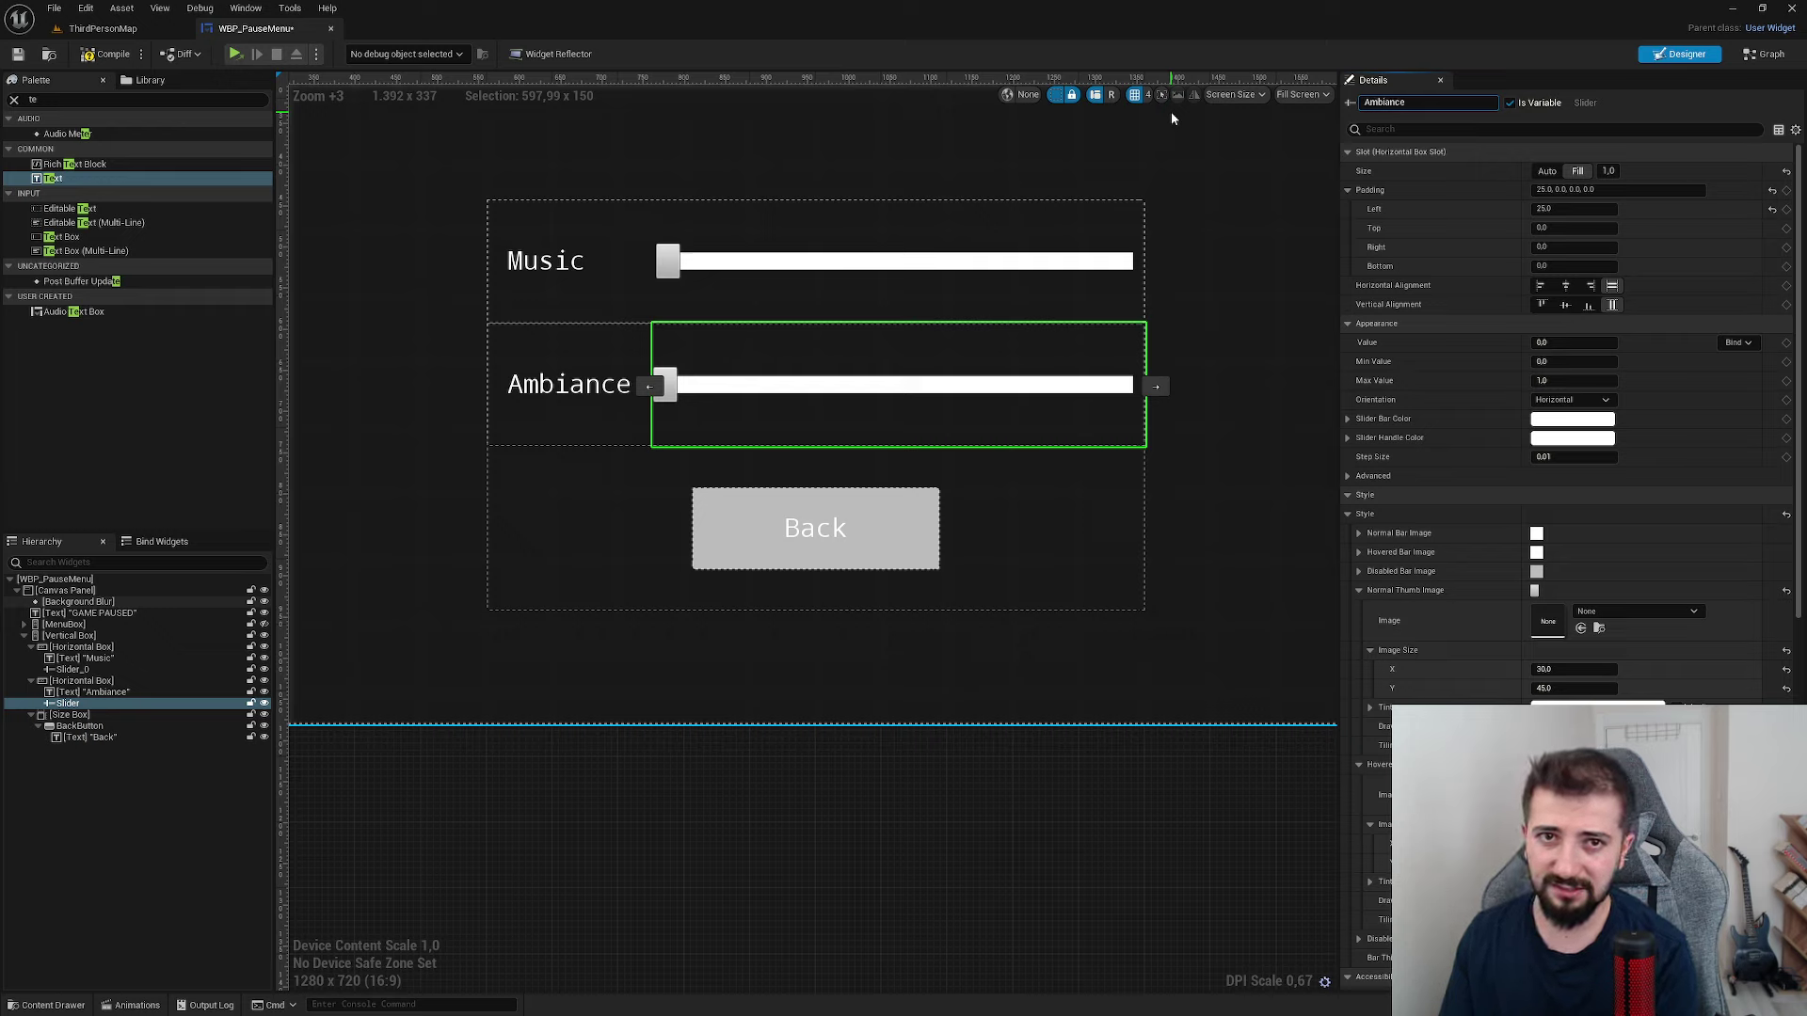
{"action": "type", "text": "SoundSlider"}
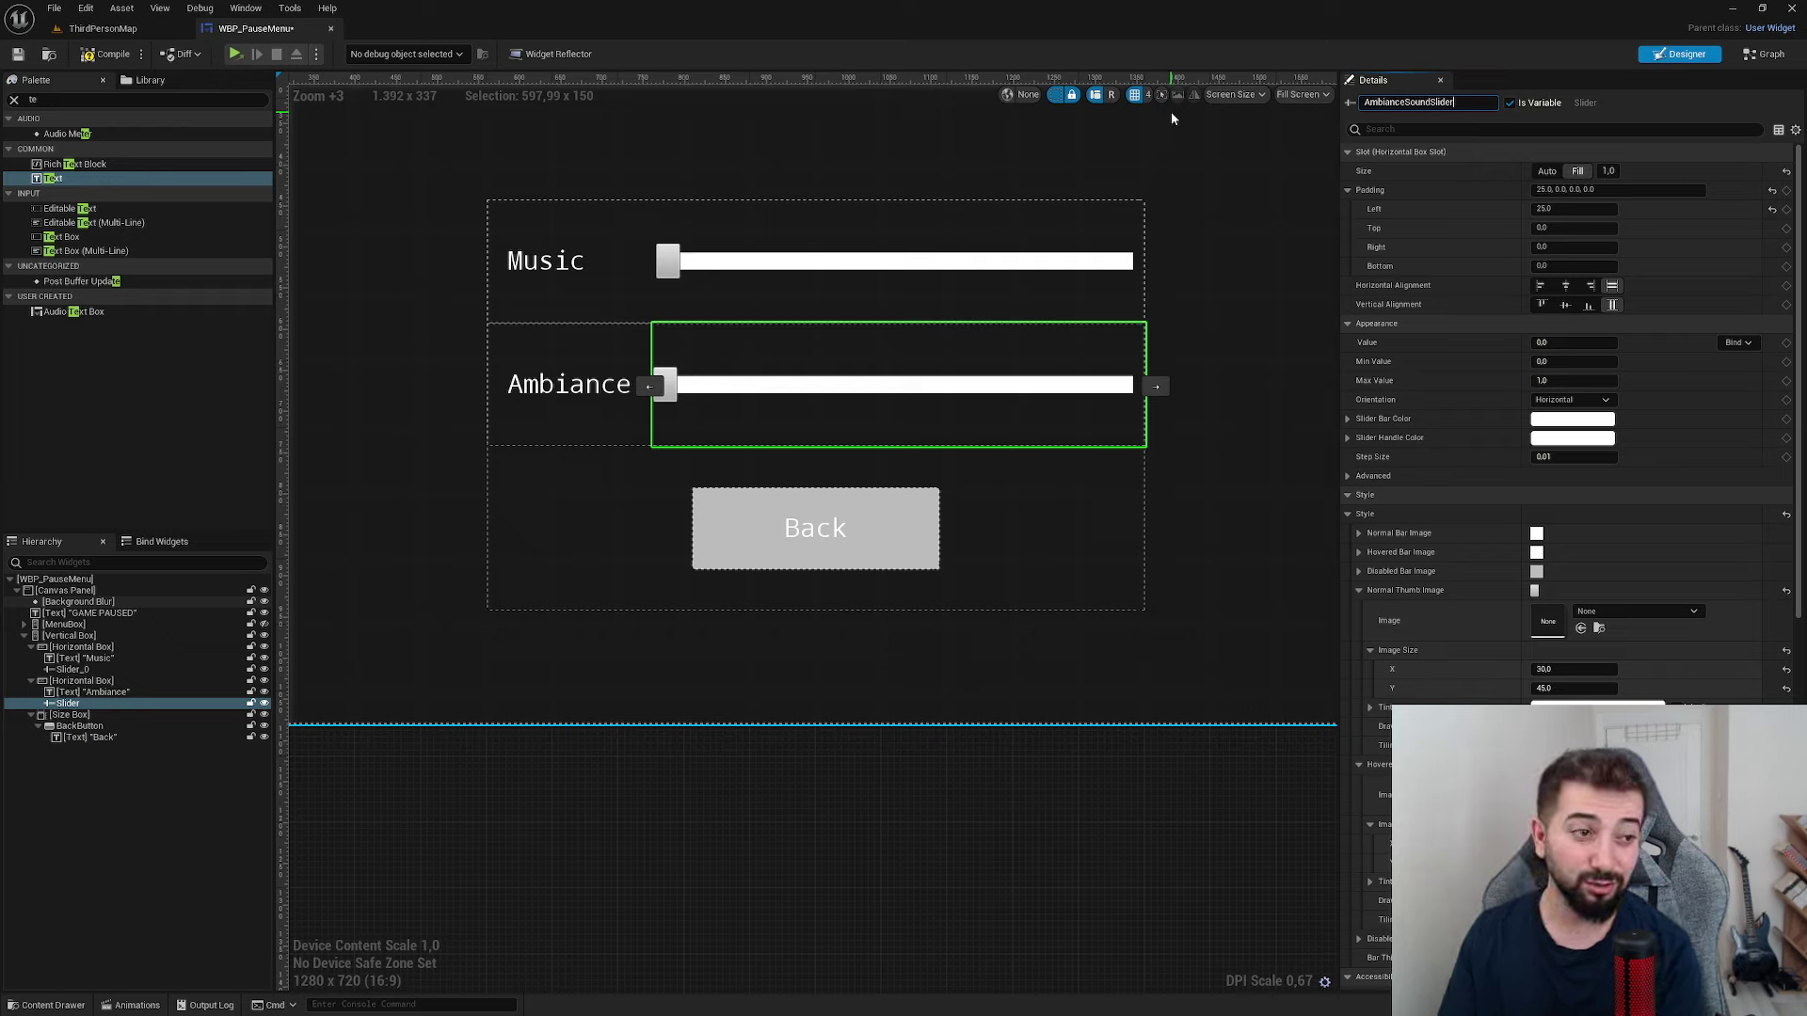
{"action": "key", "text": "Return"}
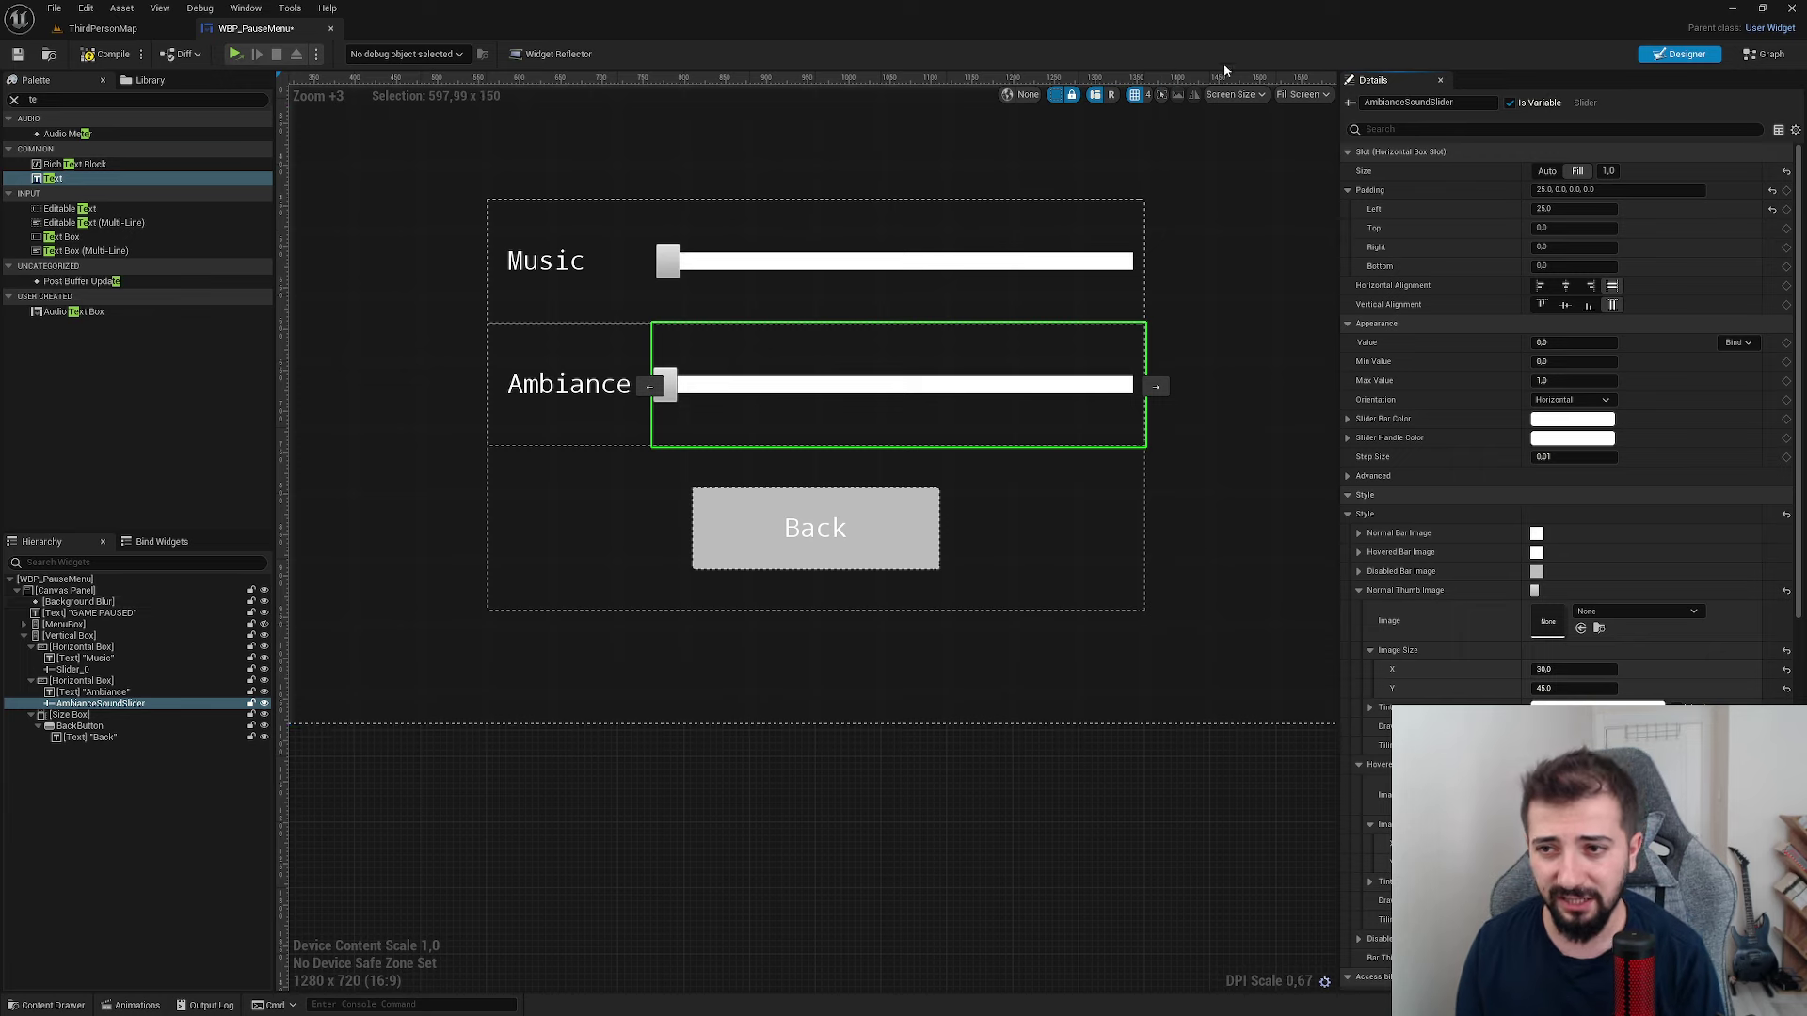
- Rename the Music slider to MusicSoundSlider
{"action": "left_click", "coordinate": [996, 252]}
{"action": "key", "text": "F2"}
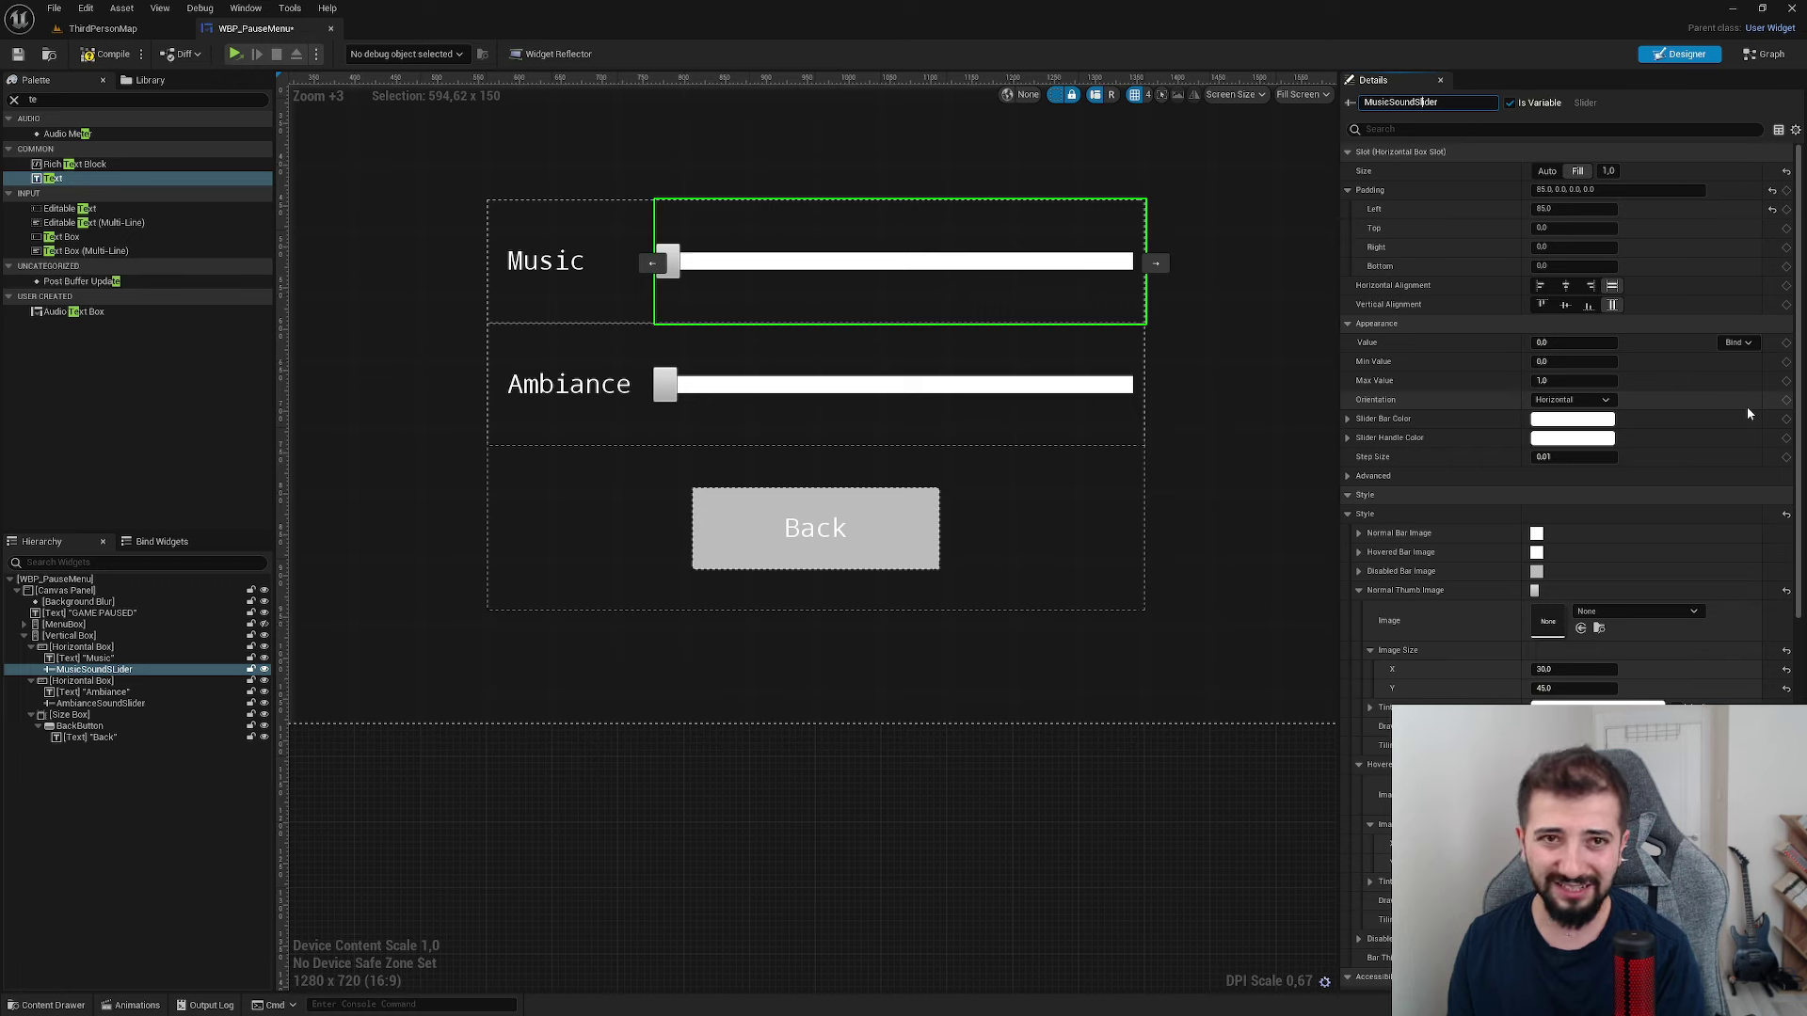
{"action": "scroll", "coordinate": [1746, 412], "scroll_direction": "down", "scroll_amount": 5}
{"action": "scroll", "coordinate": [1746, 412], "scroll_direction": "down", "scroll_amount": 5}
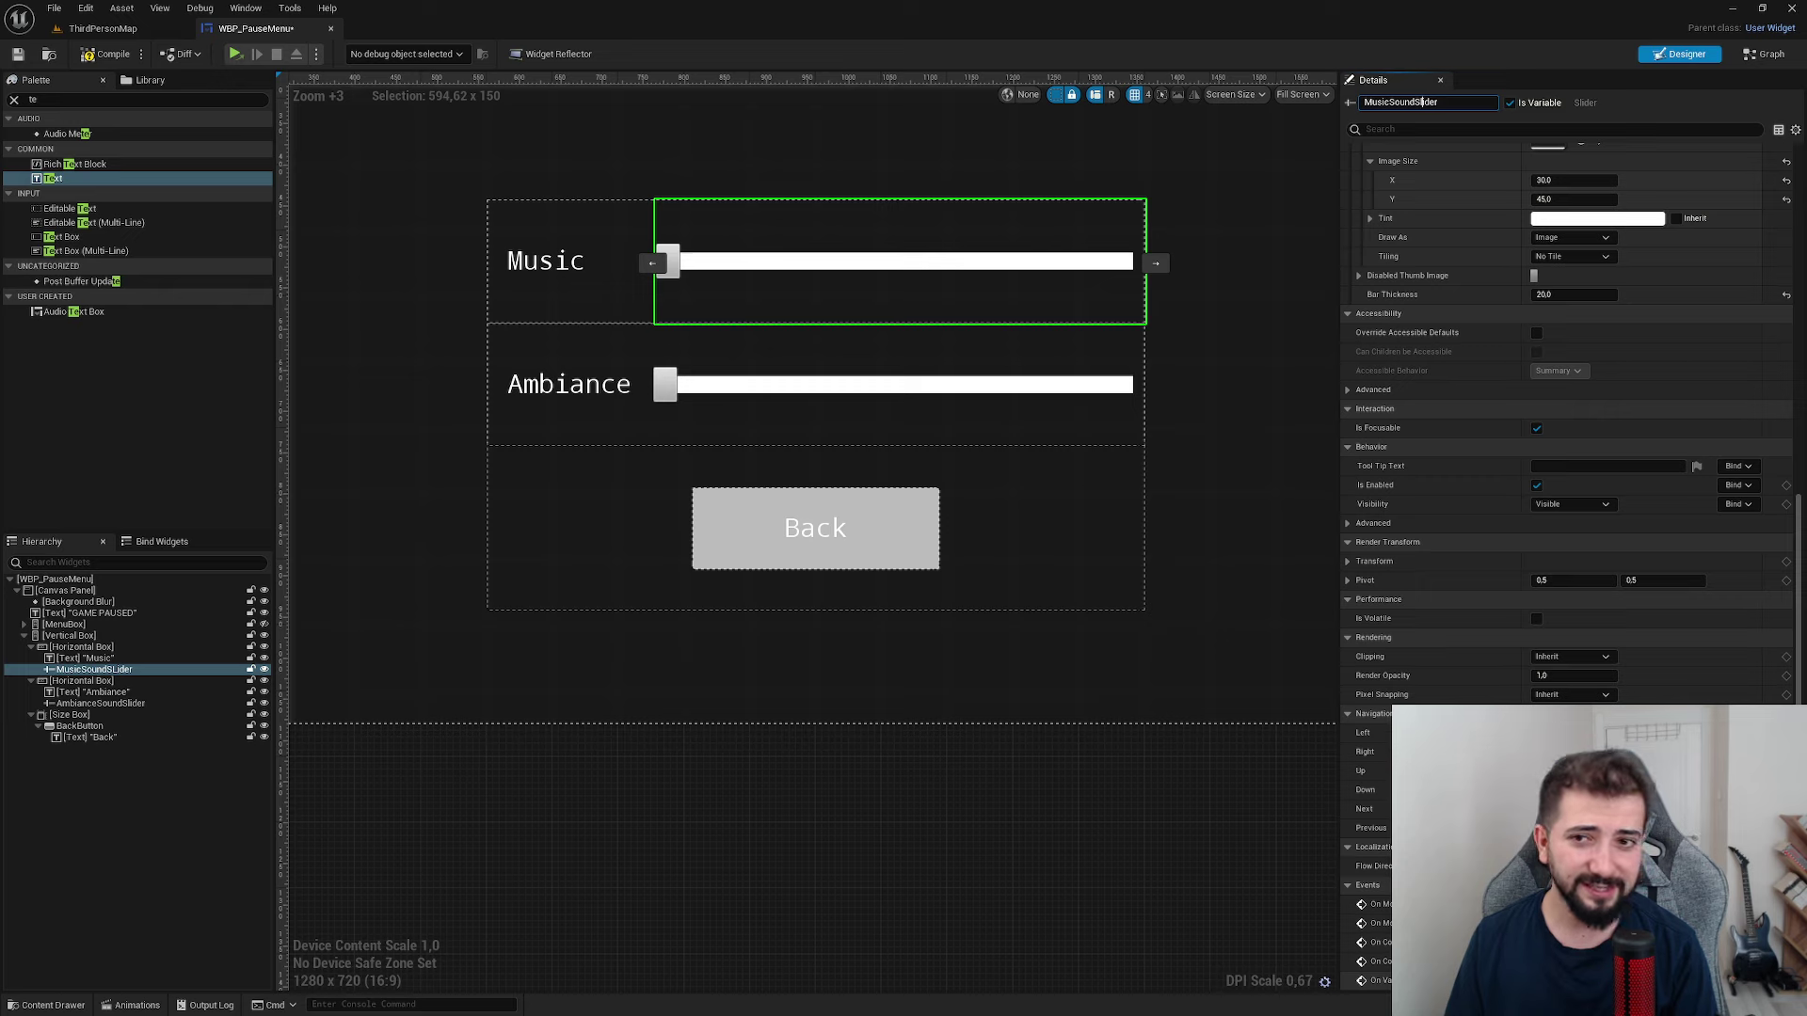
{"action": "left_click", "coordinate": [882, 713]}
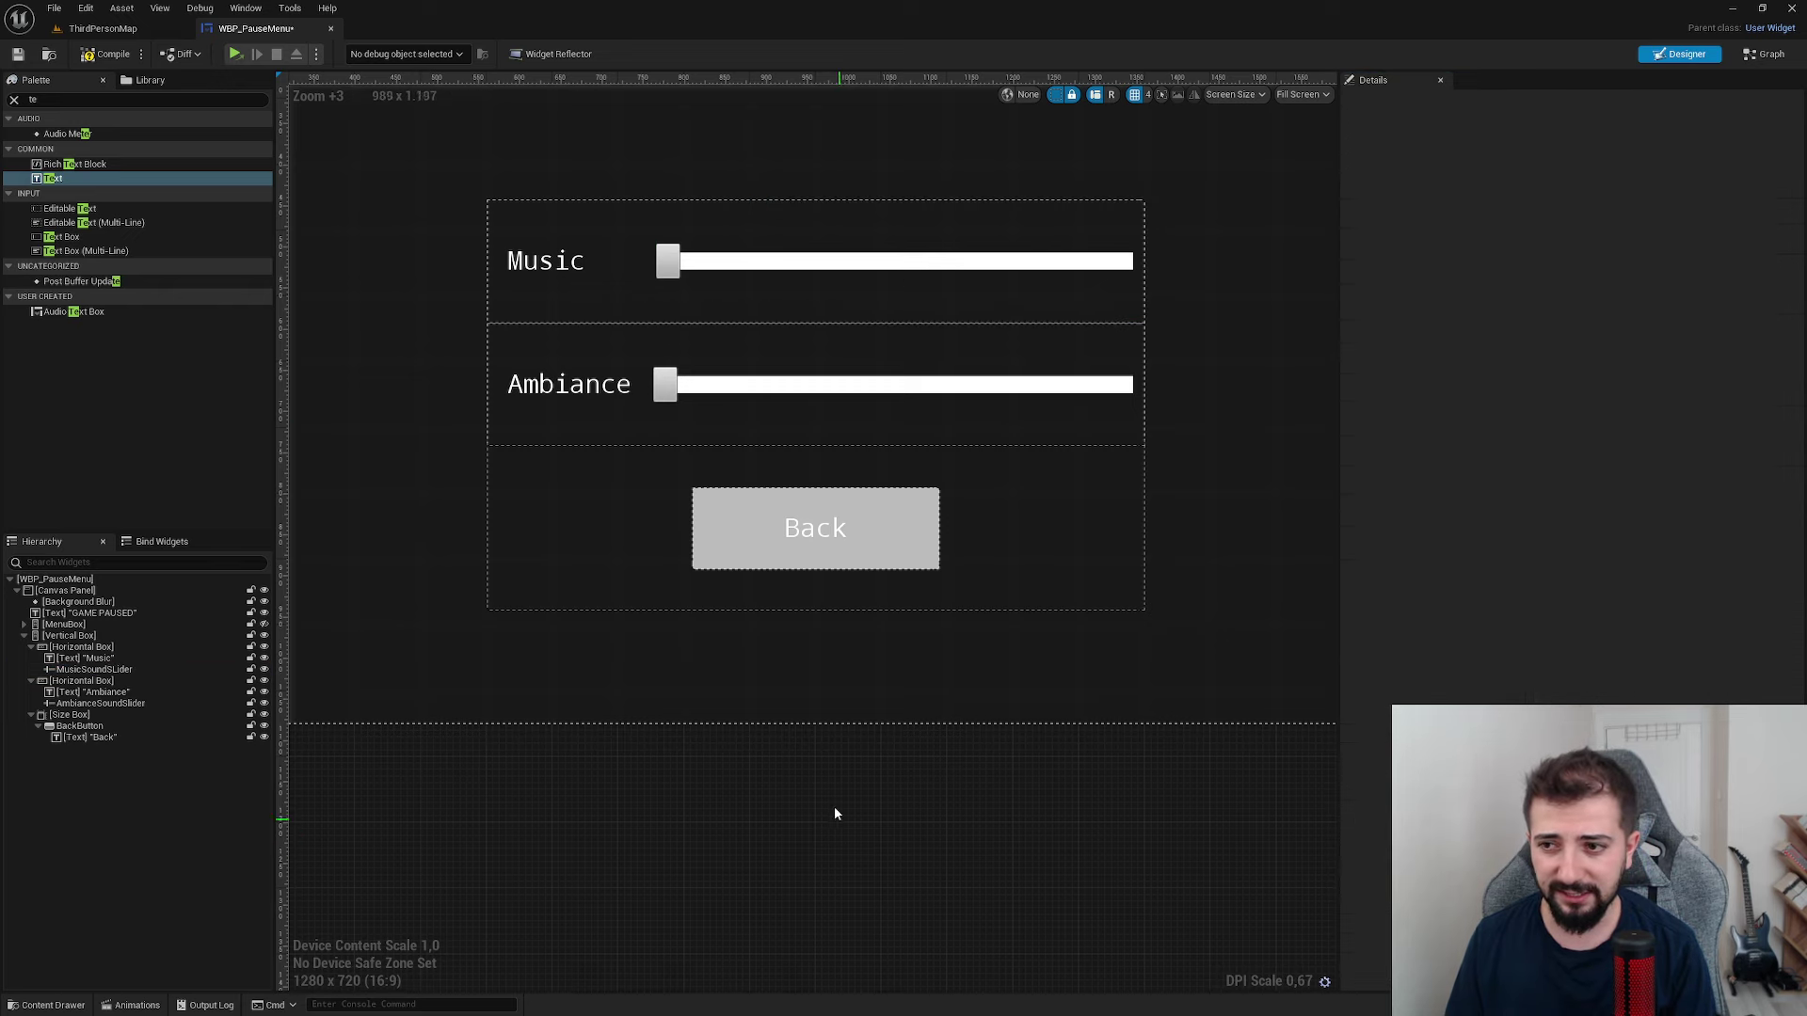
- Compile the pause menu and toggle the menu buttons and settings panel visibility to compare
{"action": "left_click", "coordinate": [89, 53]}
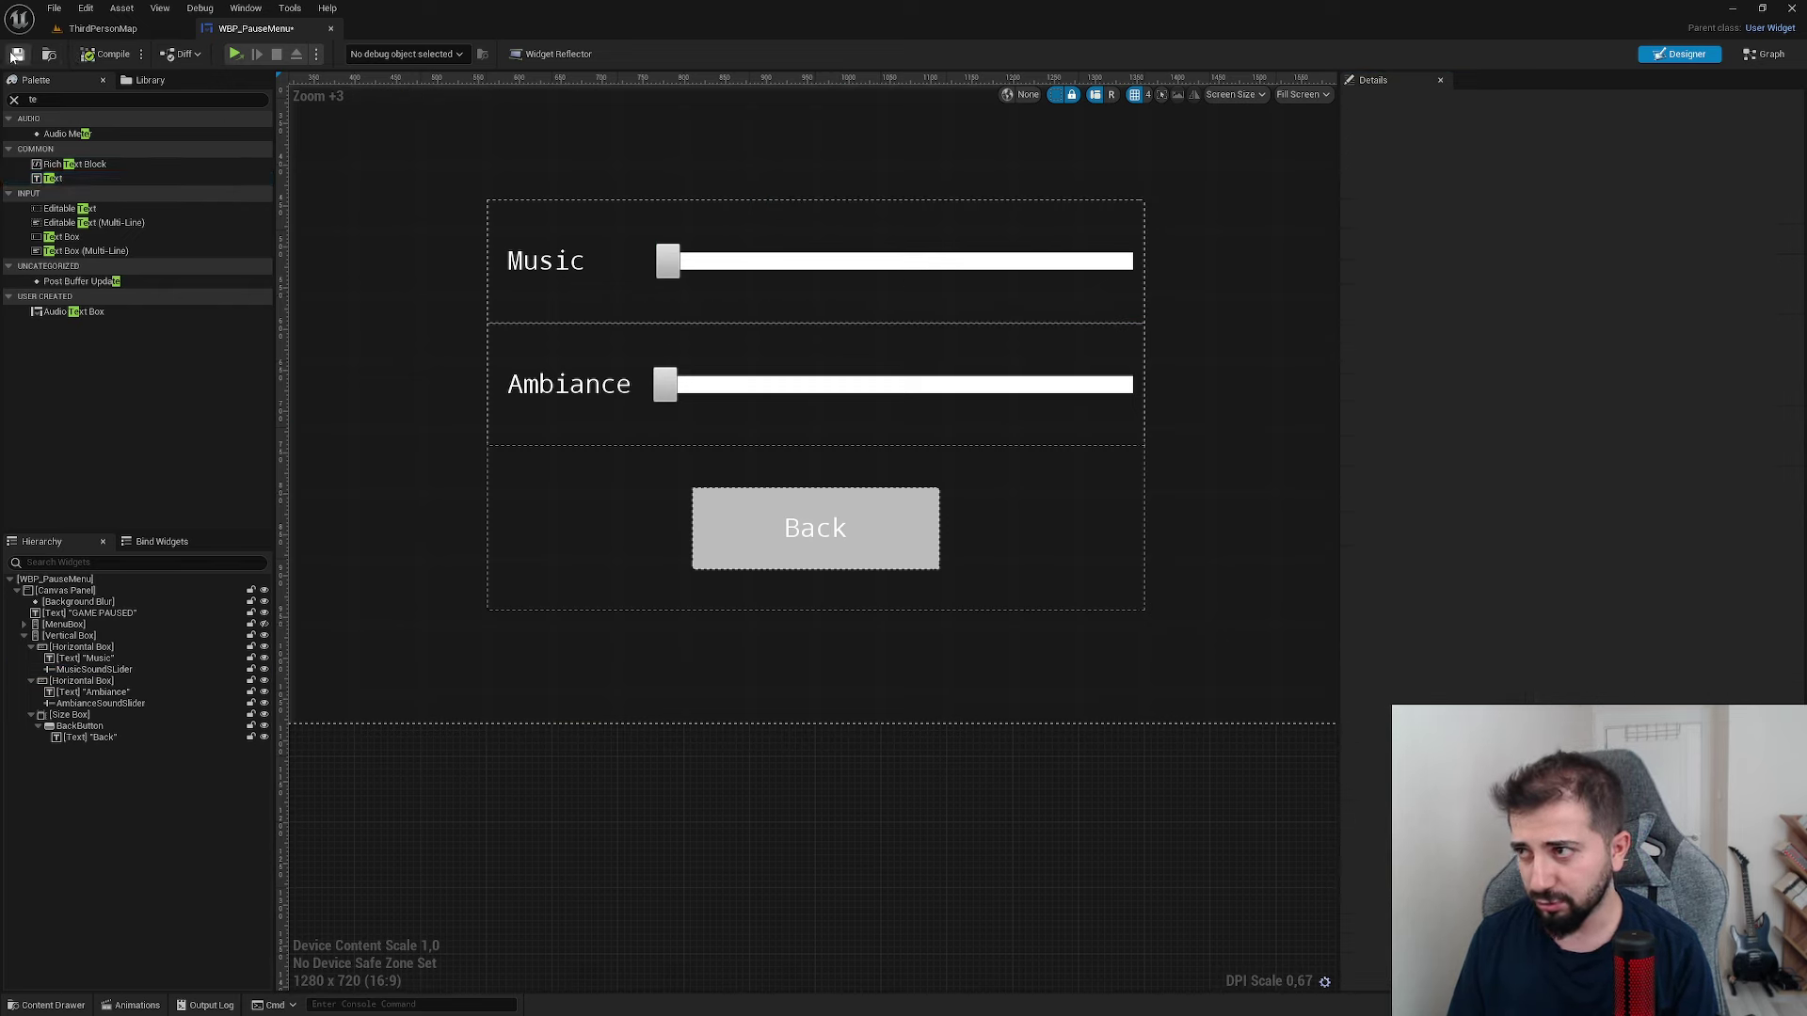
{"action": "left_click", "coordinate": [887, 525]}
{"action": "left_click", "coordinate": [31, 715]}
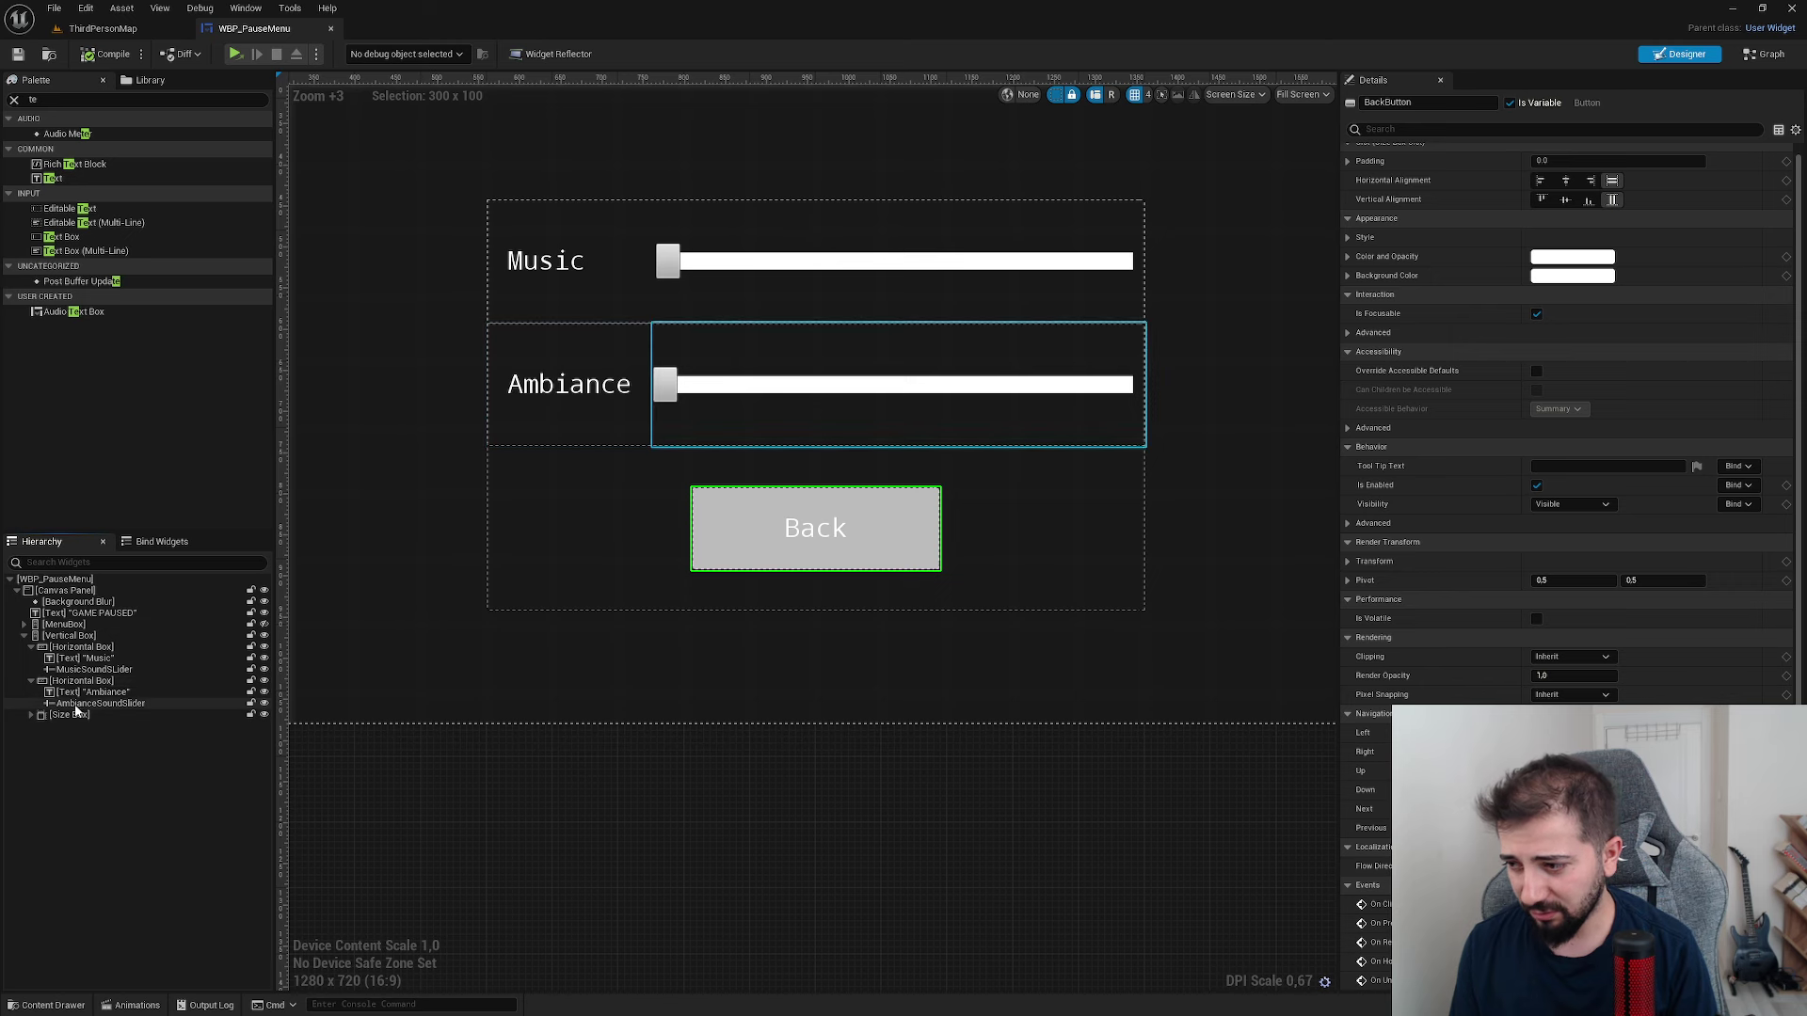
{"action": "left_click", "coordinate": [85, 717]}
{"action": "left_click", "coordinate": [24, 636]}
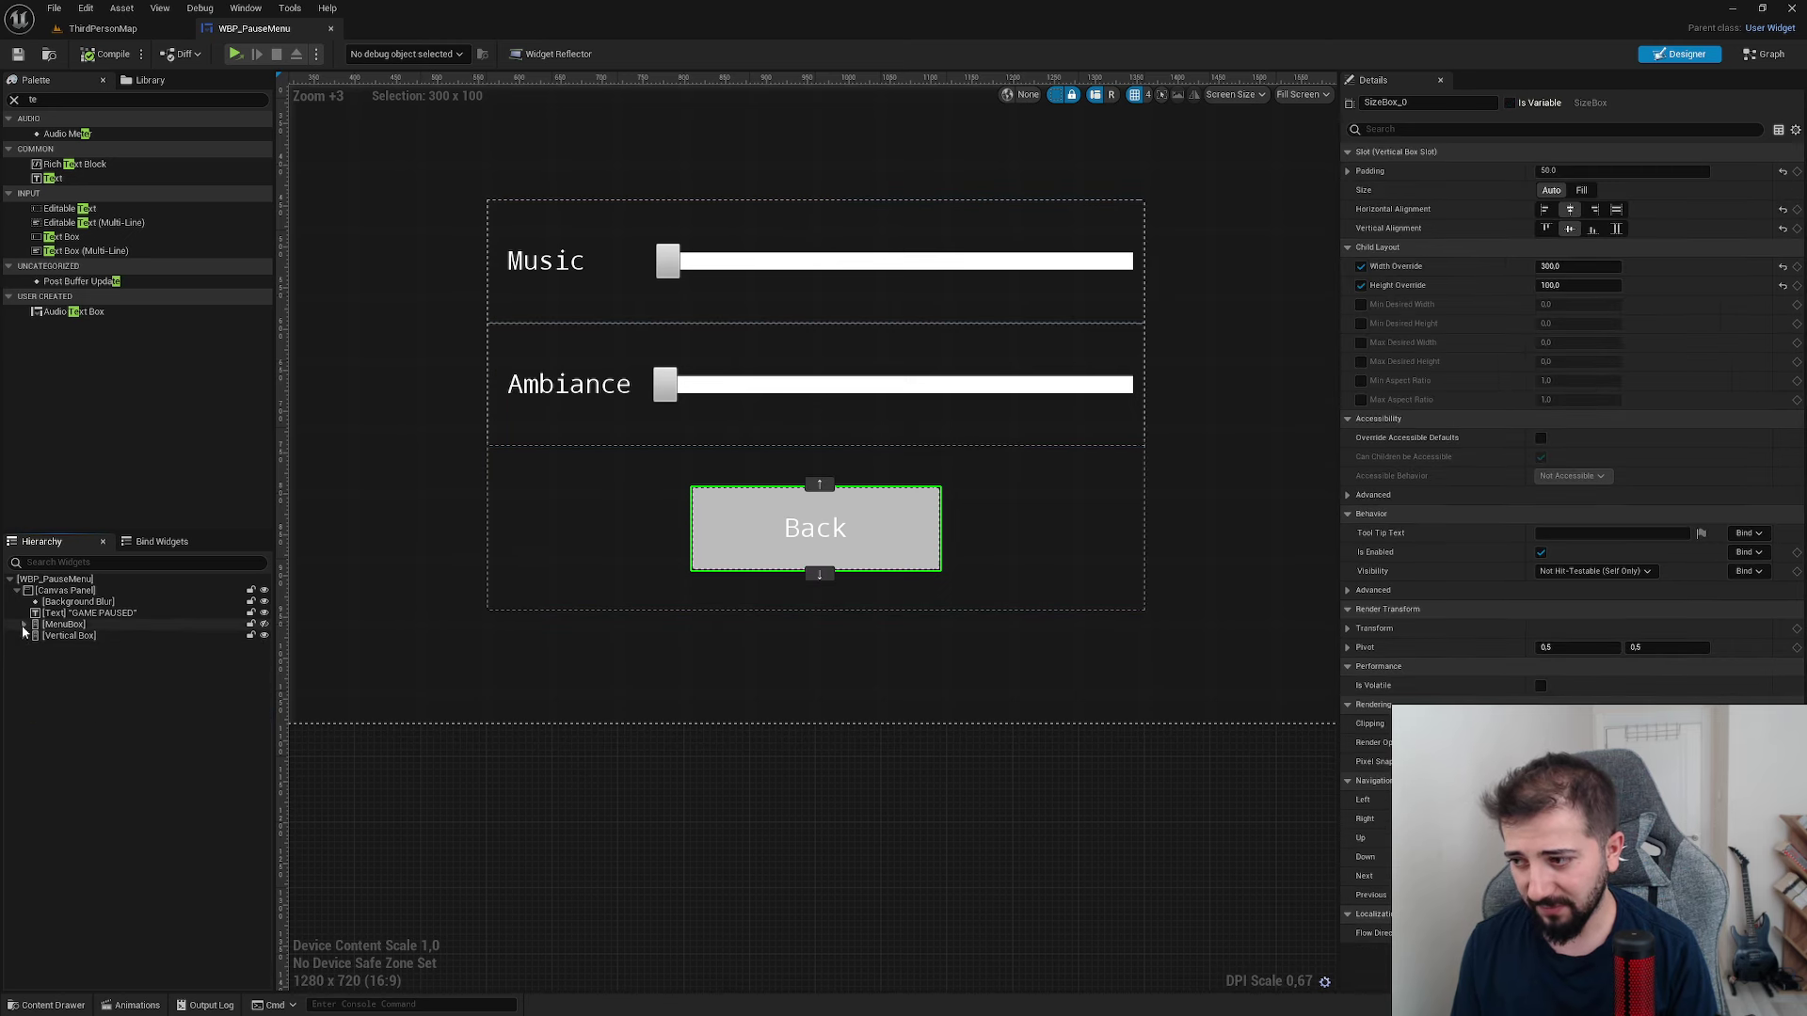
{"action": "left_click", "coordinate": [23, 624]}
{"action": "left_click", "coordinate": [263, 626]}
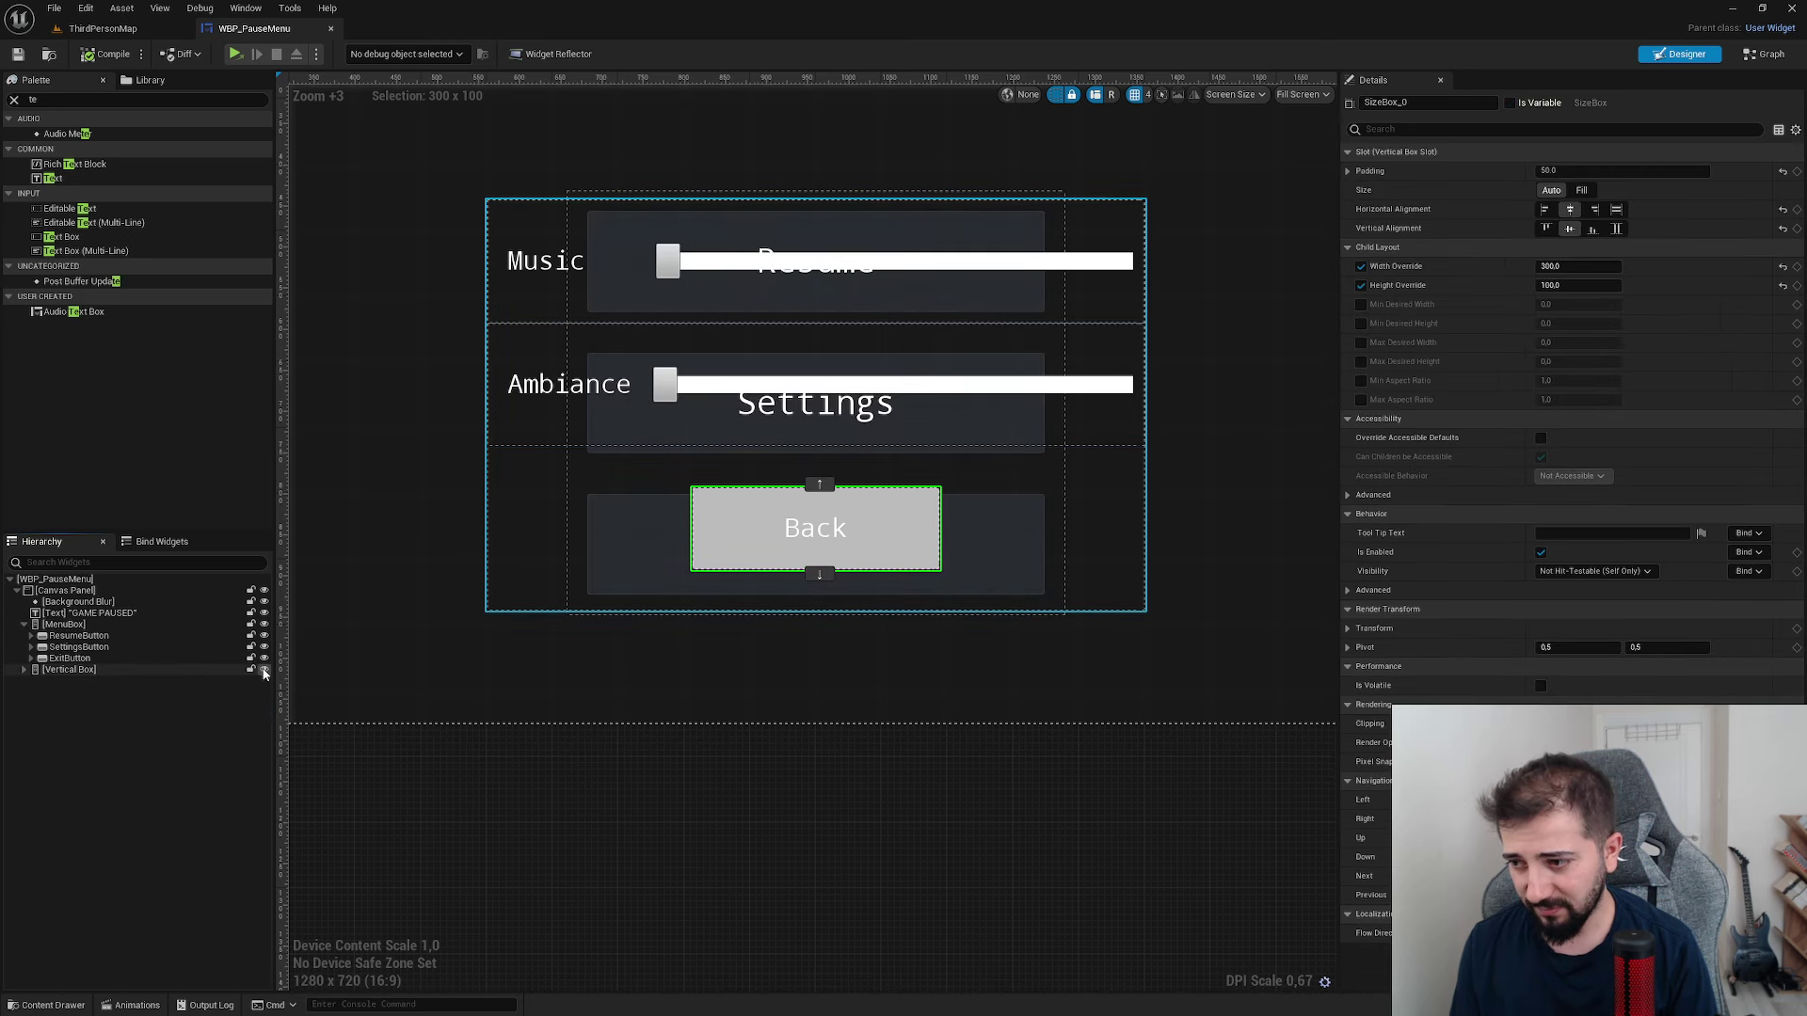
{"action": "left_click", "coordinate": [264, 668]}
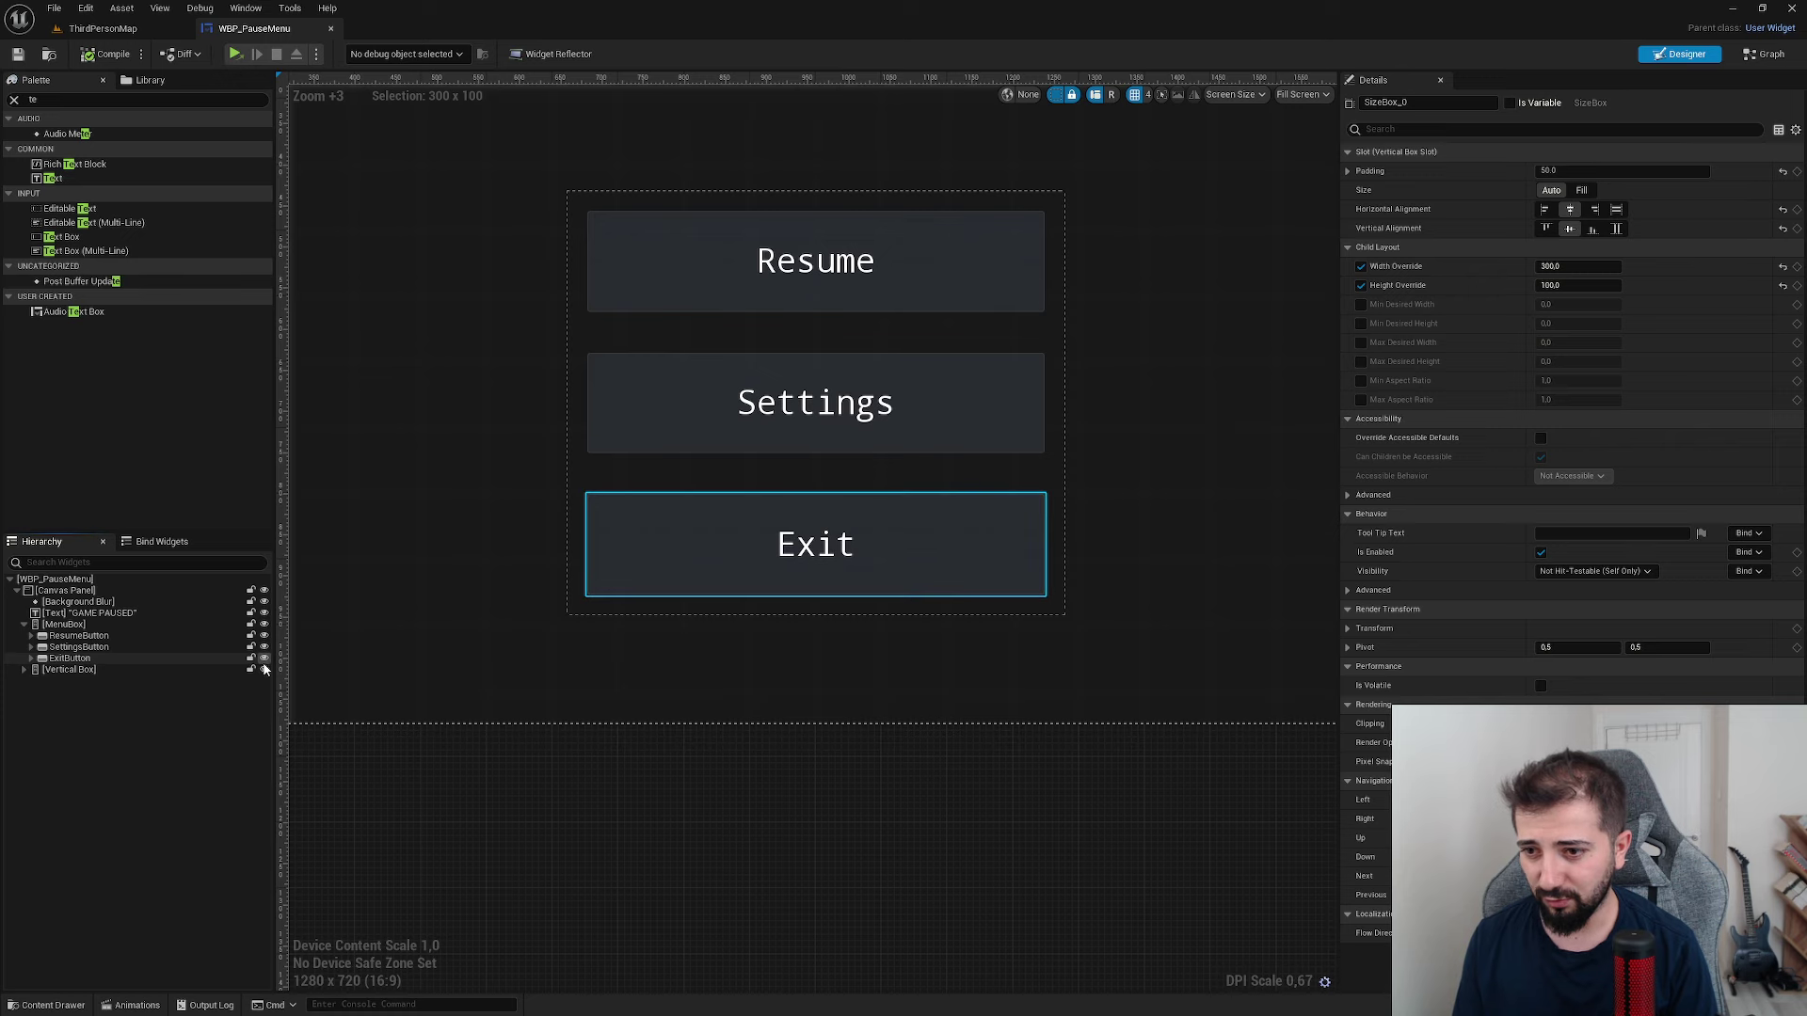
{"action": "left_click", "coordinate": [263, 669]}
- Try a dark menu-button colour as the Back button's background
{"action": "left_click", "coordinate": [707, 545]}
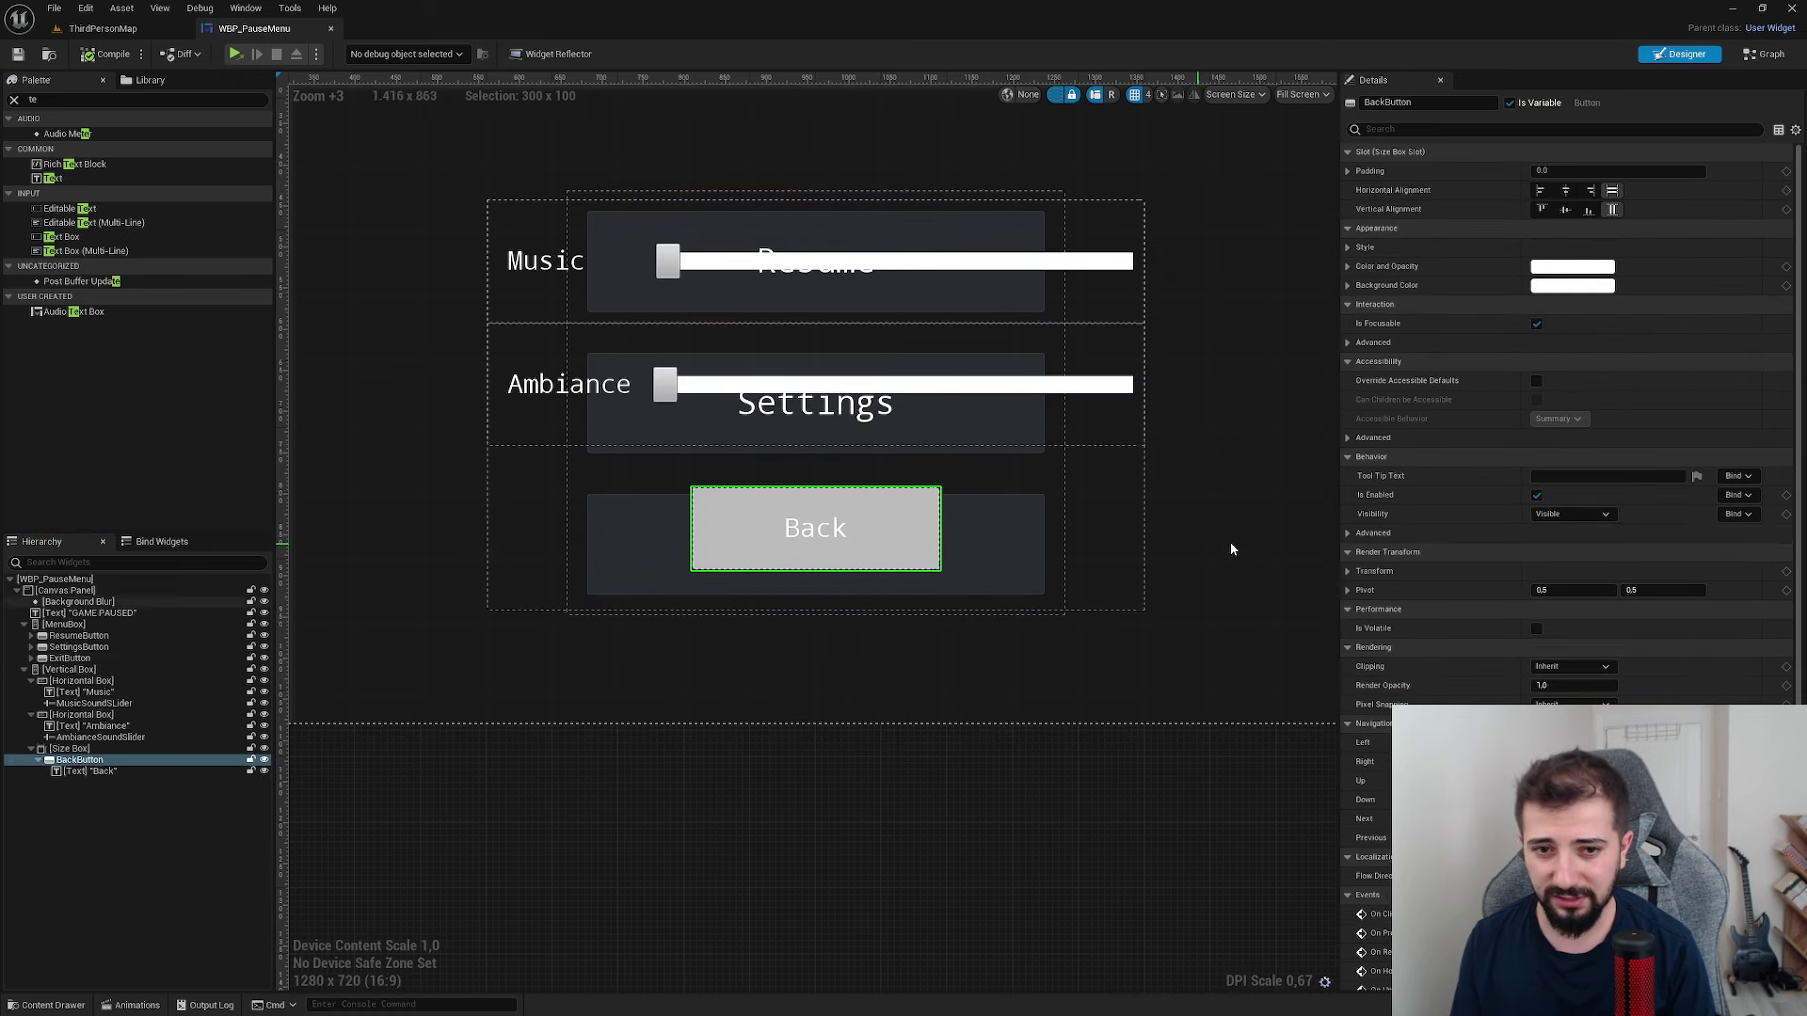
{"action": "left_click", "coordinate": [1593, 287]}
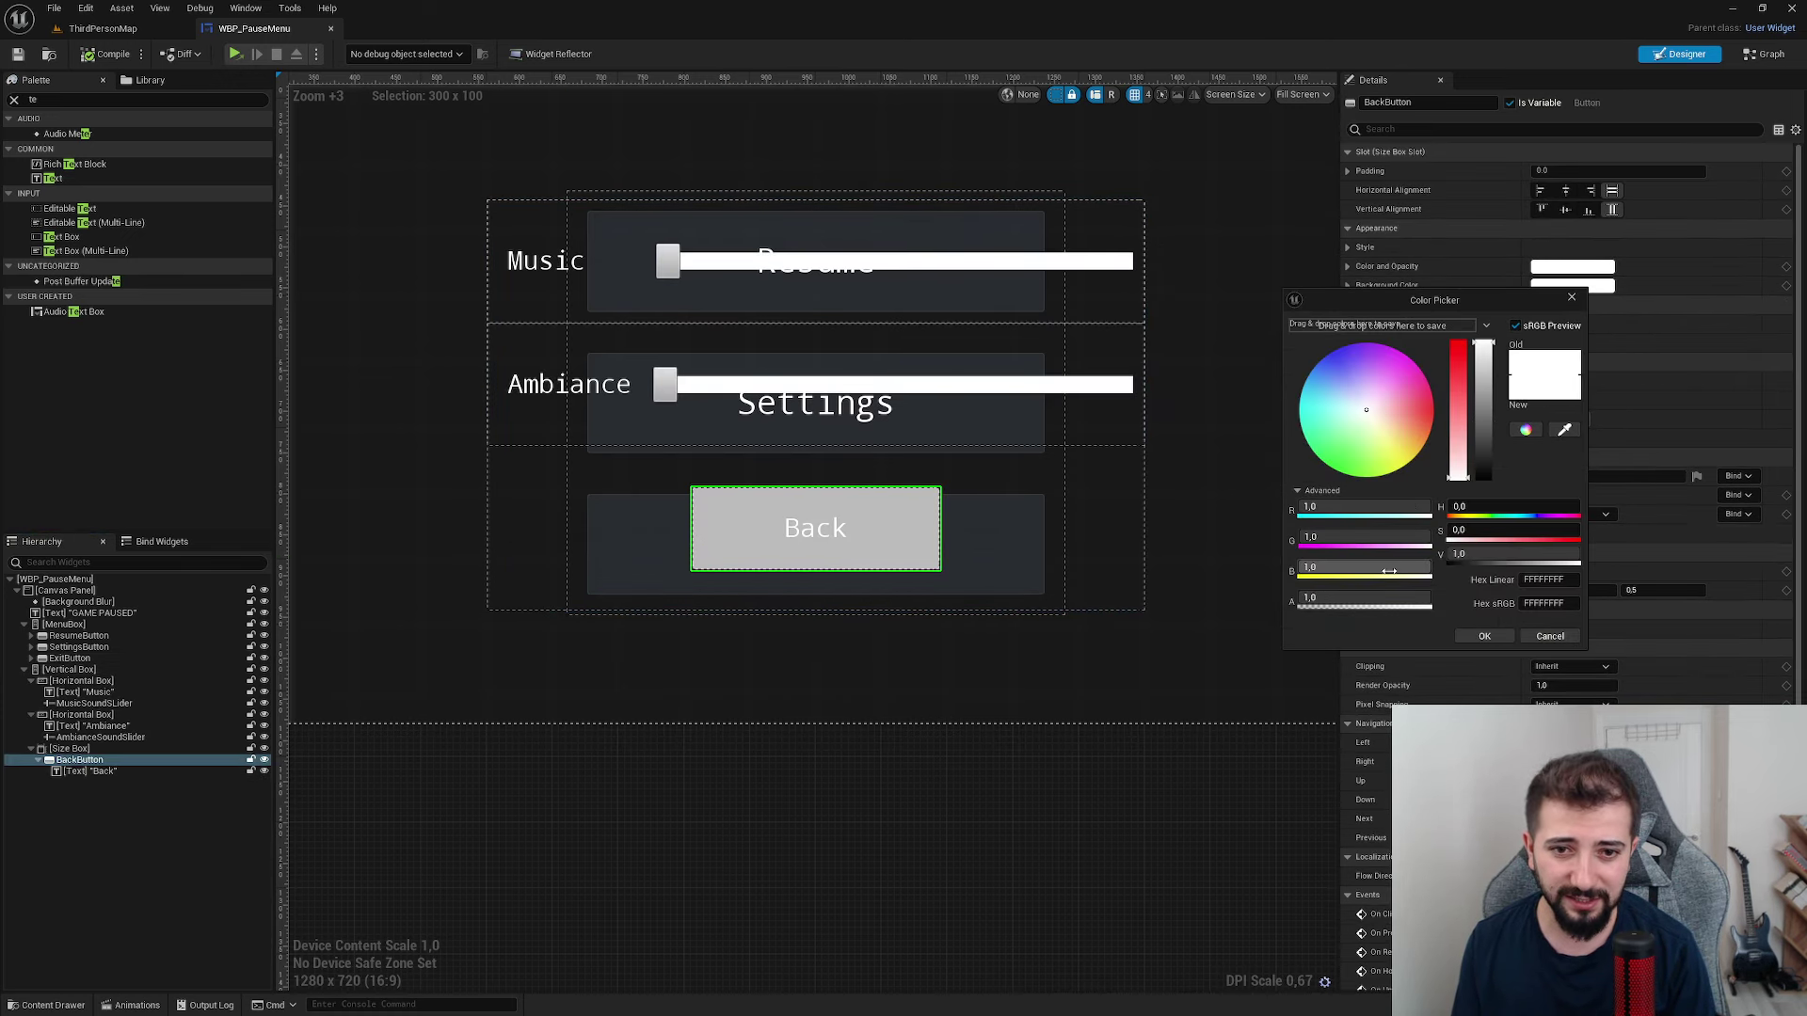
{"action": "left_click", "coordinate": [1564, 430]}
{"action": "left_click", "coordinate": [633, 556]}
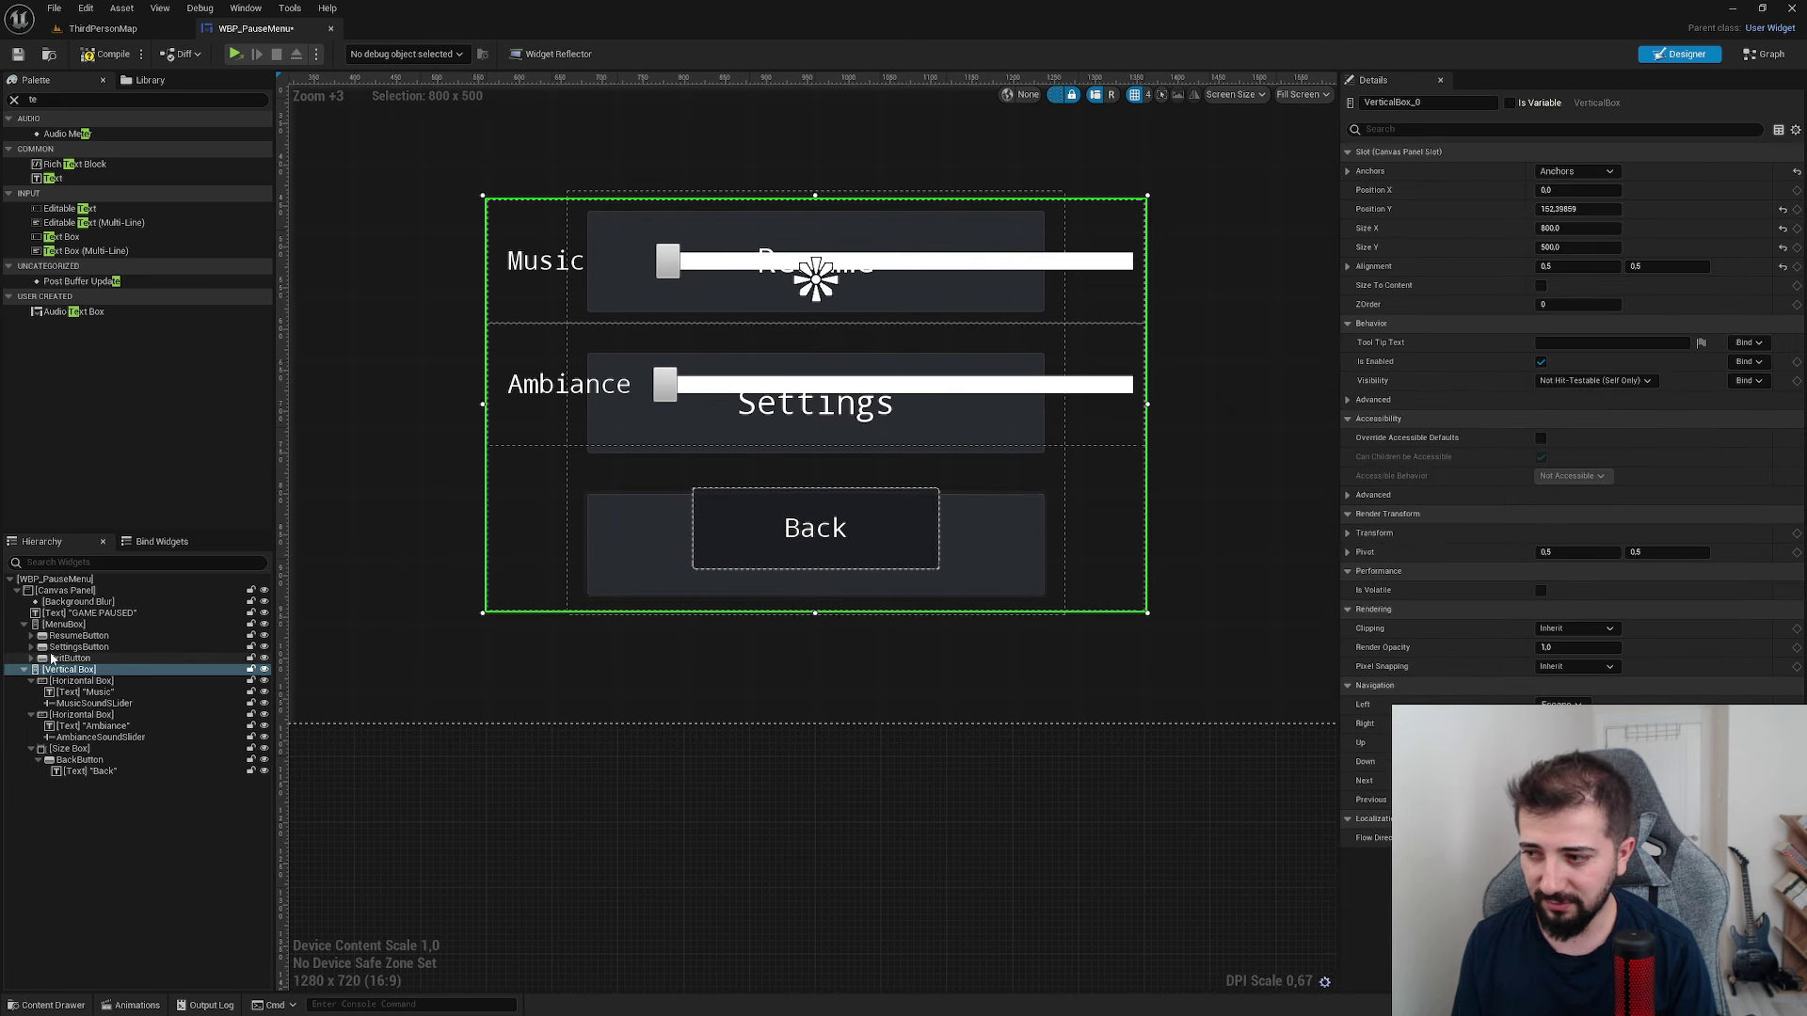
- Save the Exit button's light-blue background colour as a reusable swatch
{"action": "left_click", "coordinate": [1013, 577]}
{"action": "left_click", "coordinate": [1561, 306]}
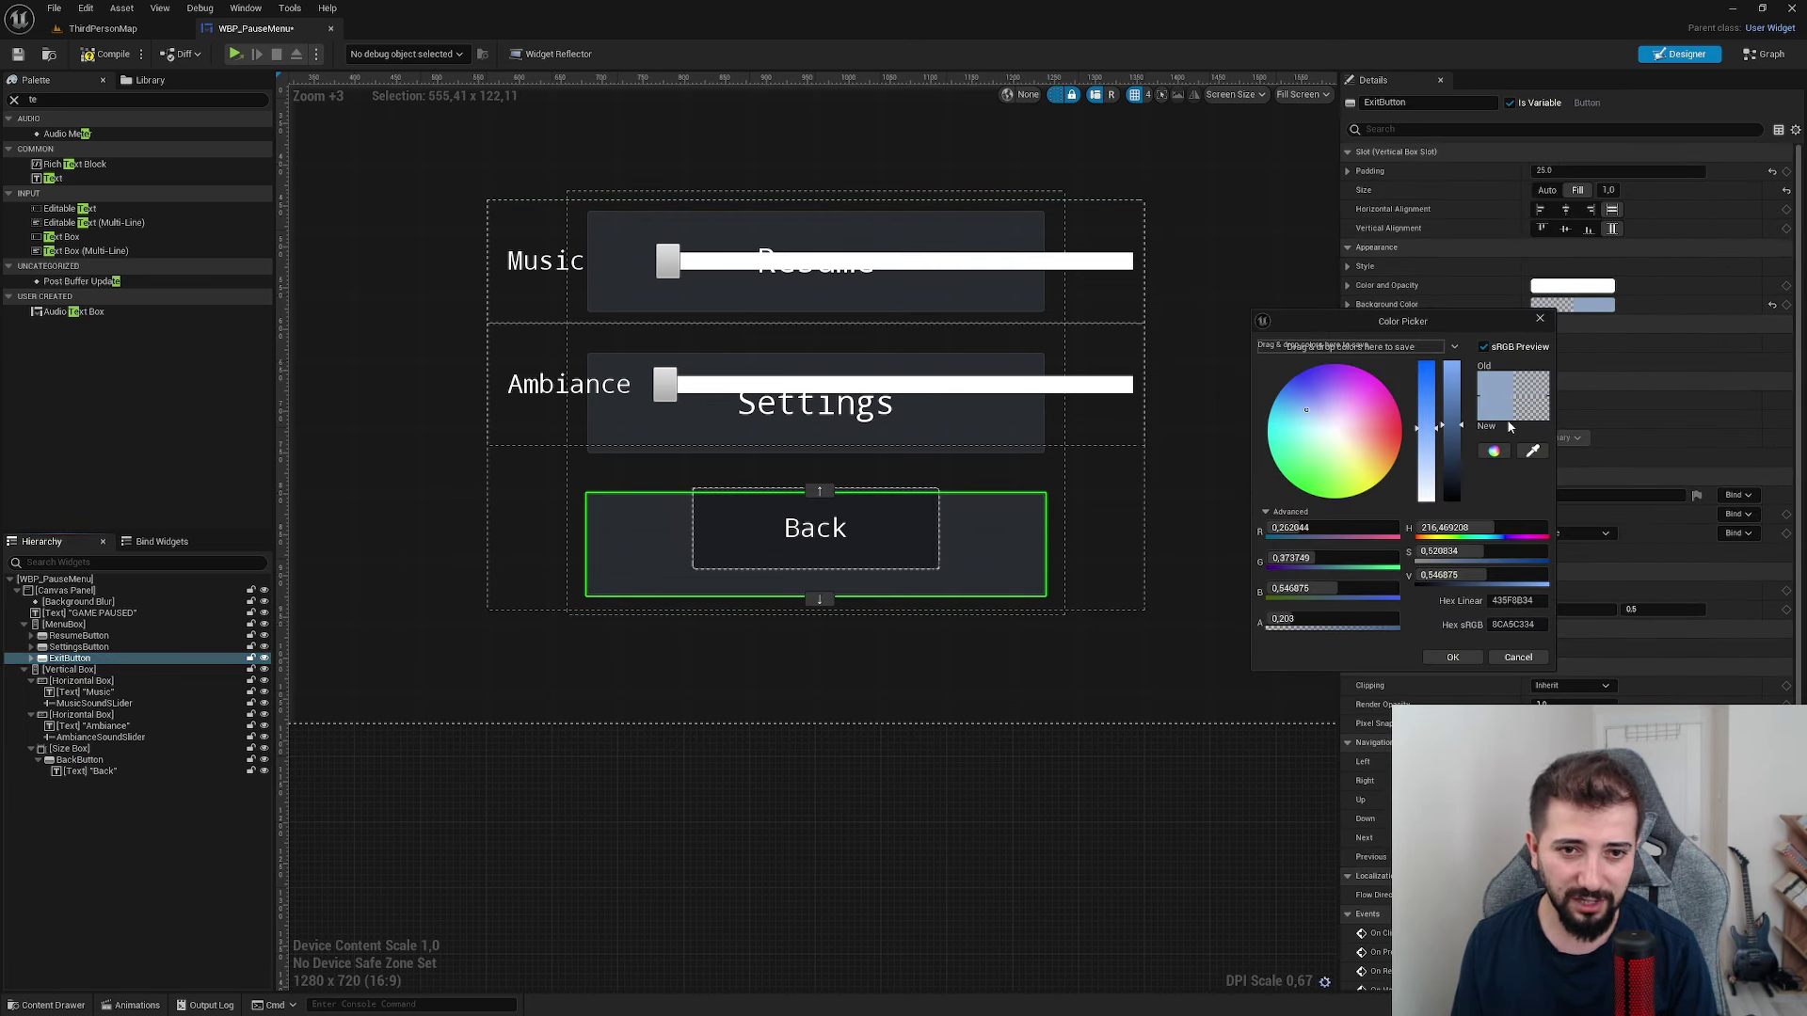
{"action": "left_click_drag", "start_coordinate": [1509, 415], "coordinate": [1387, 350]}
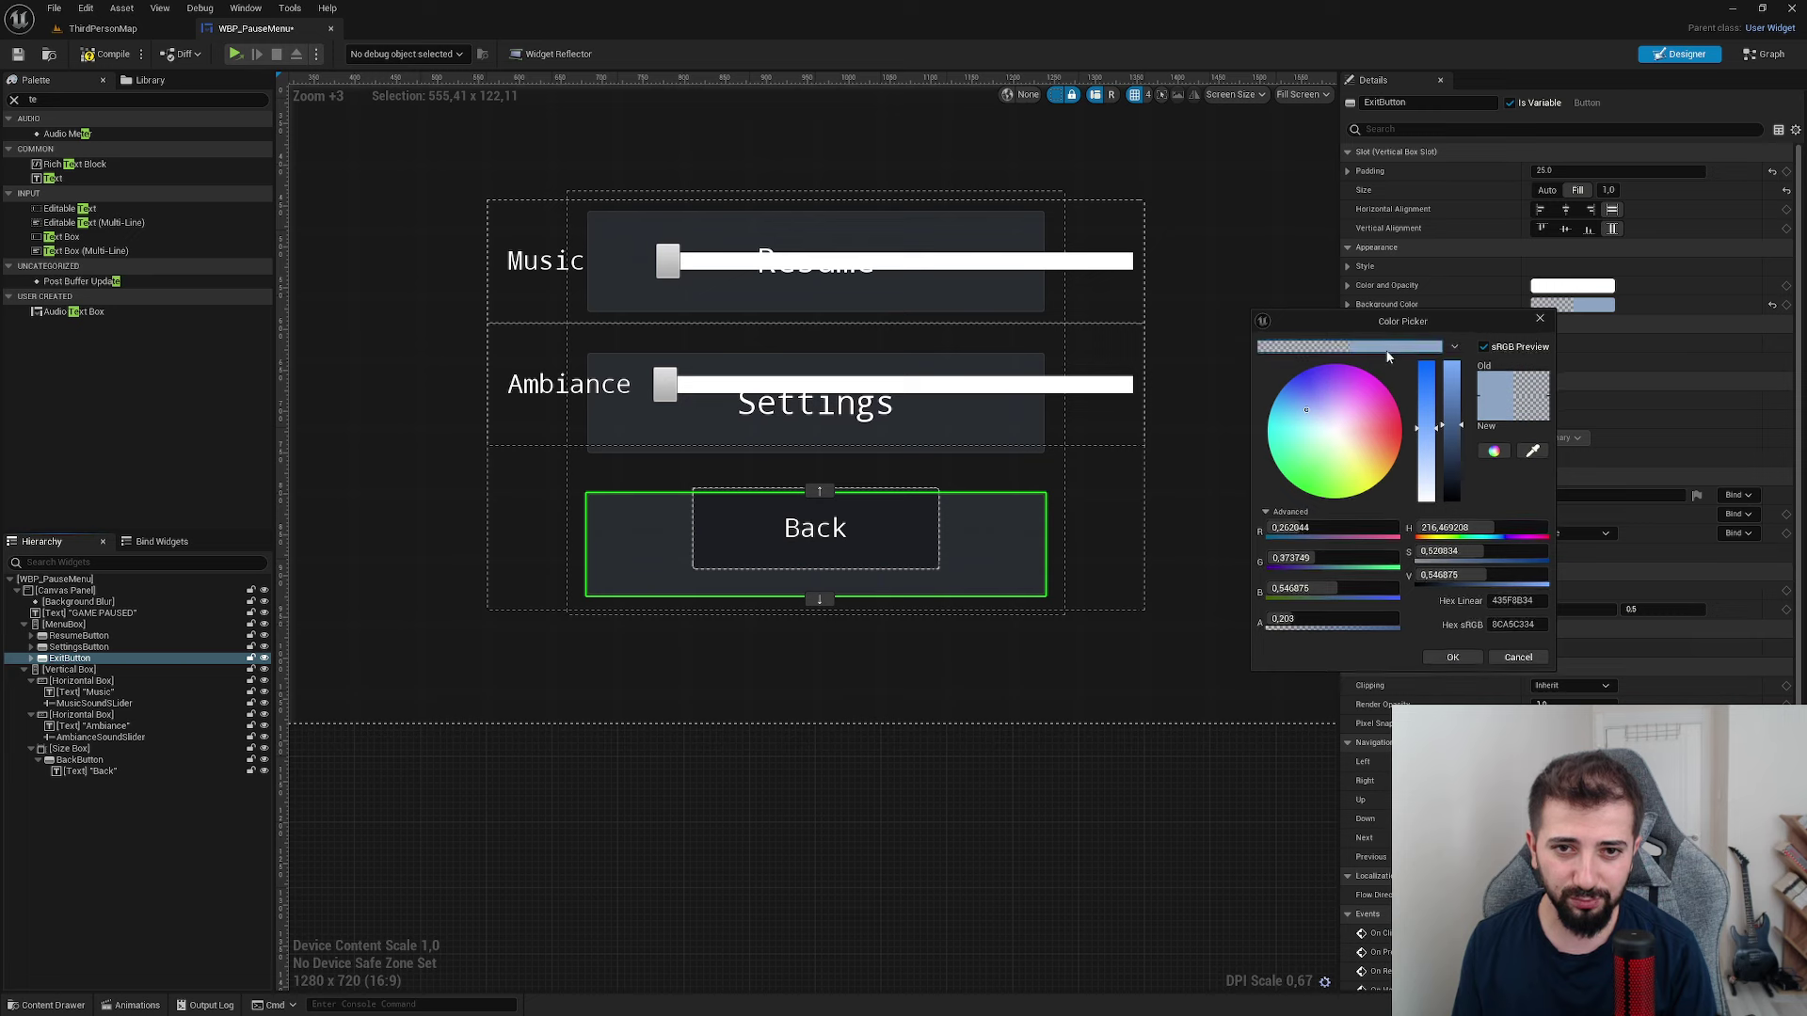
{"action": "left_click", "coordinate": [1448, 657]}
- Apply the saved light-blue swatch (8CA5C334) to the Back button's background
{"action": "left_click", "coordinate": [880, 539]}
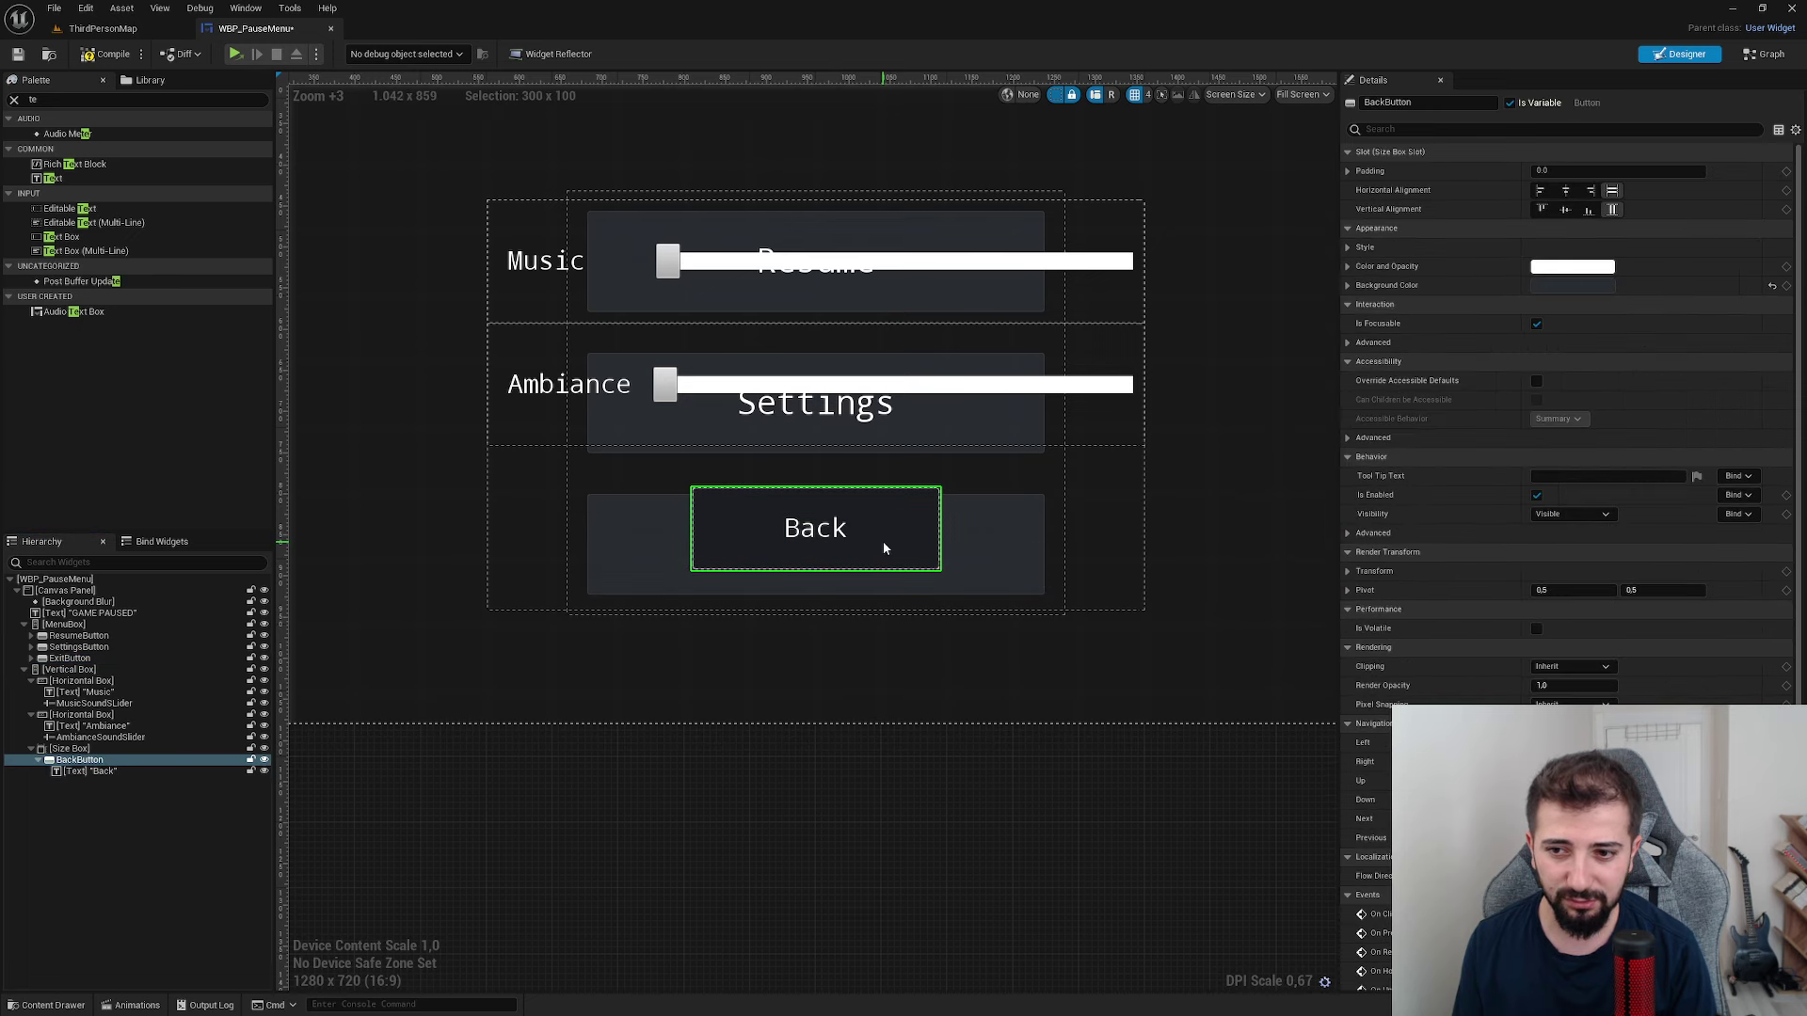
{"action": "left_click", "coordinate": [1572, 286]}
{"action": "left_click", "coordinate": [1429, 325]}
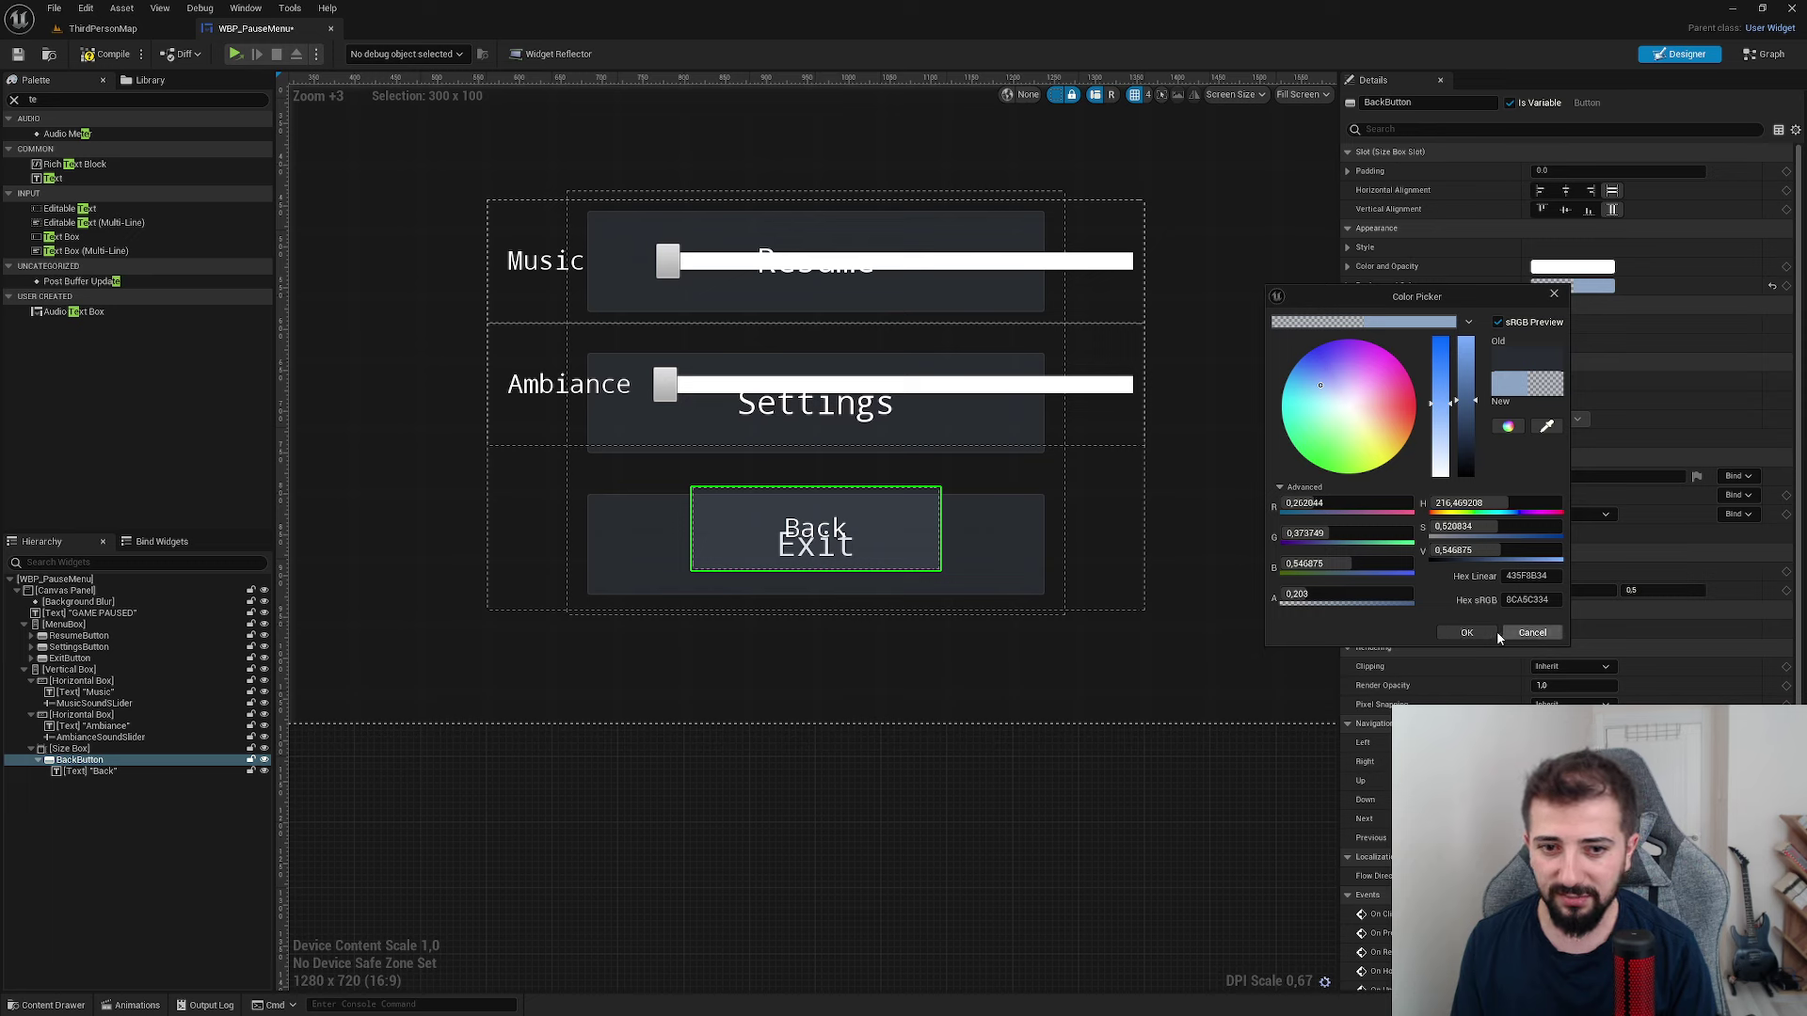
{"action": "left_click", "coordinate": [1463, 633]}
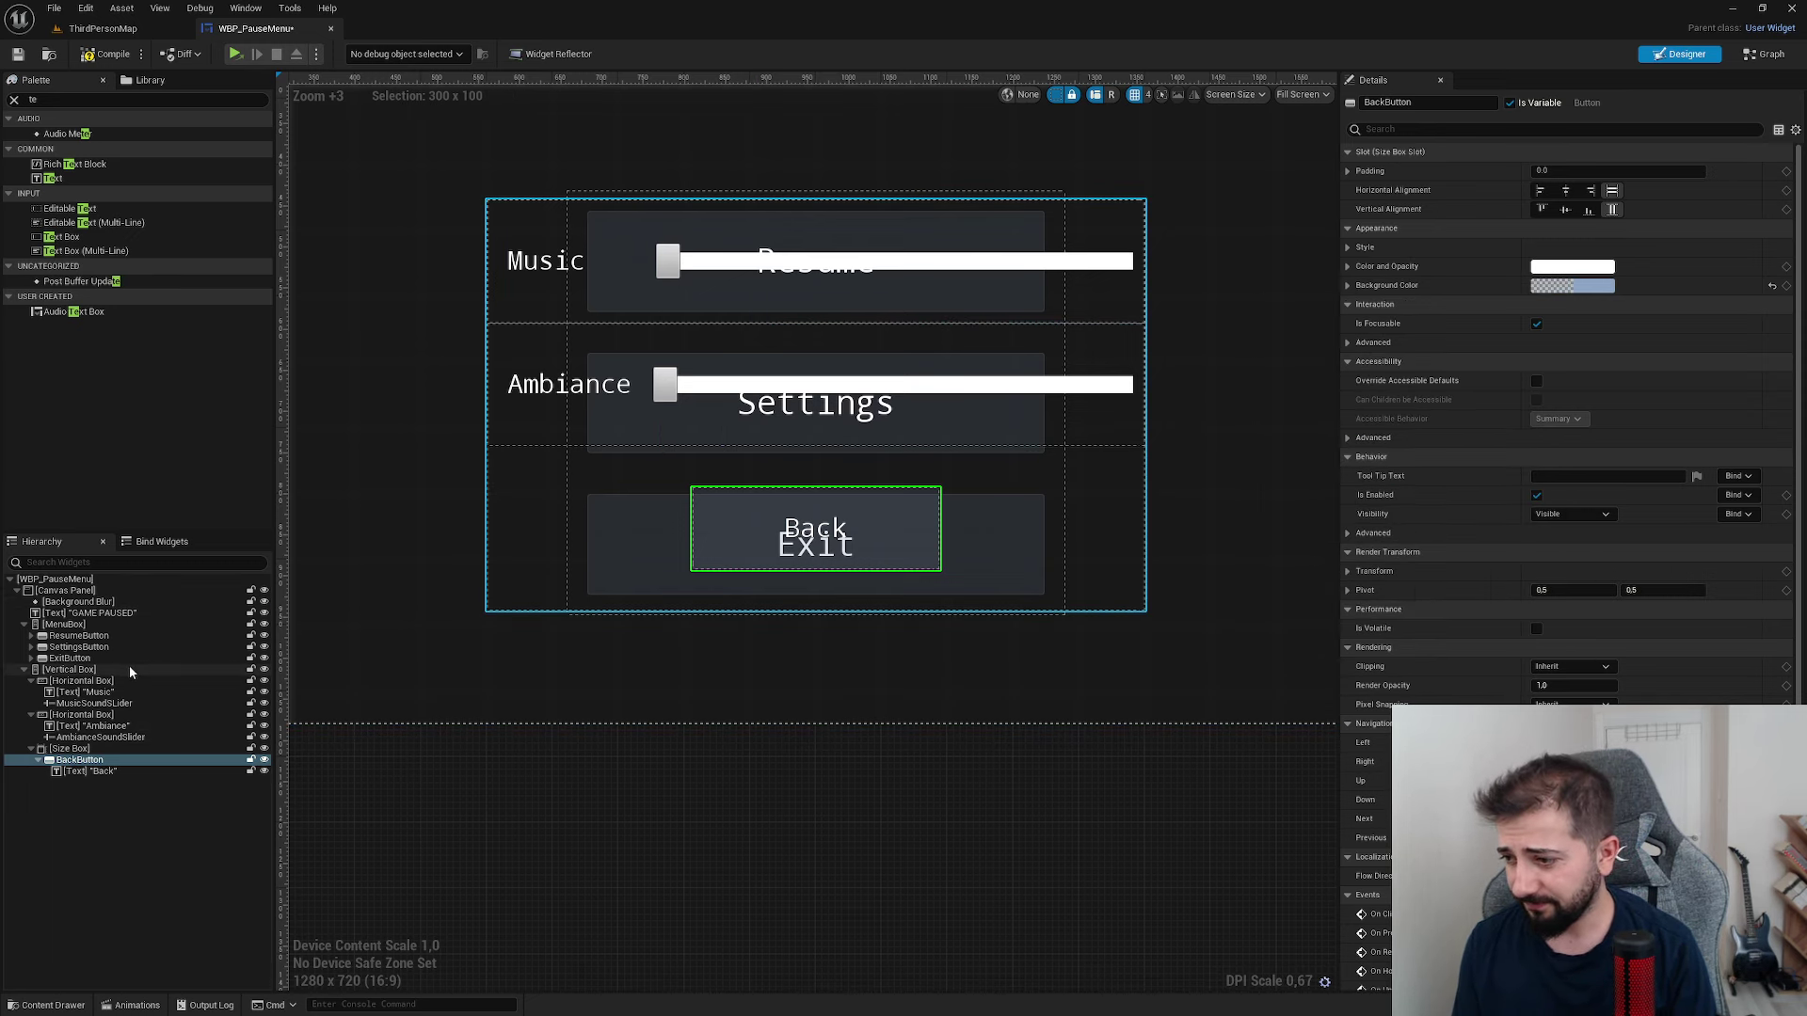
{"action": "left_click", "coordinate": [265, 670]}
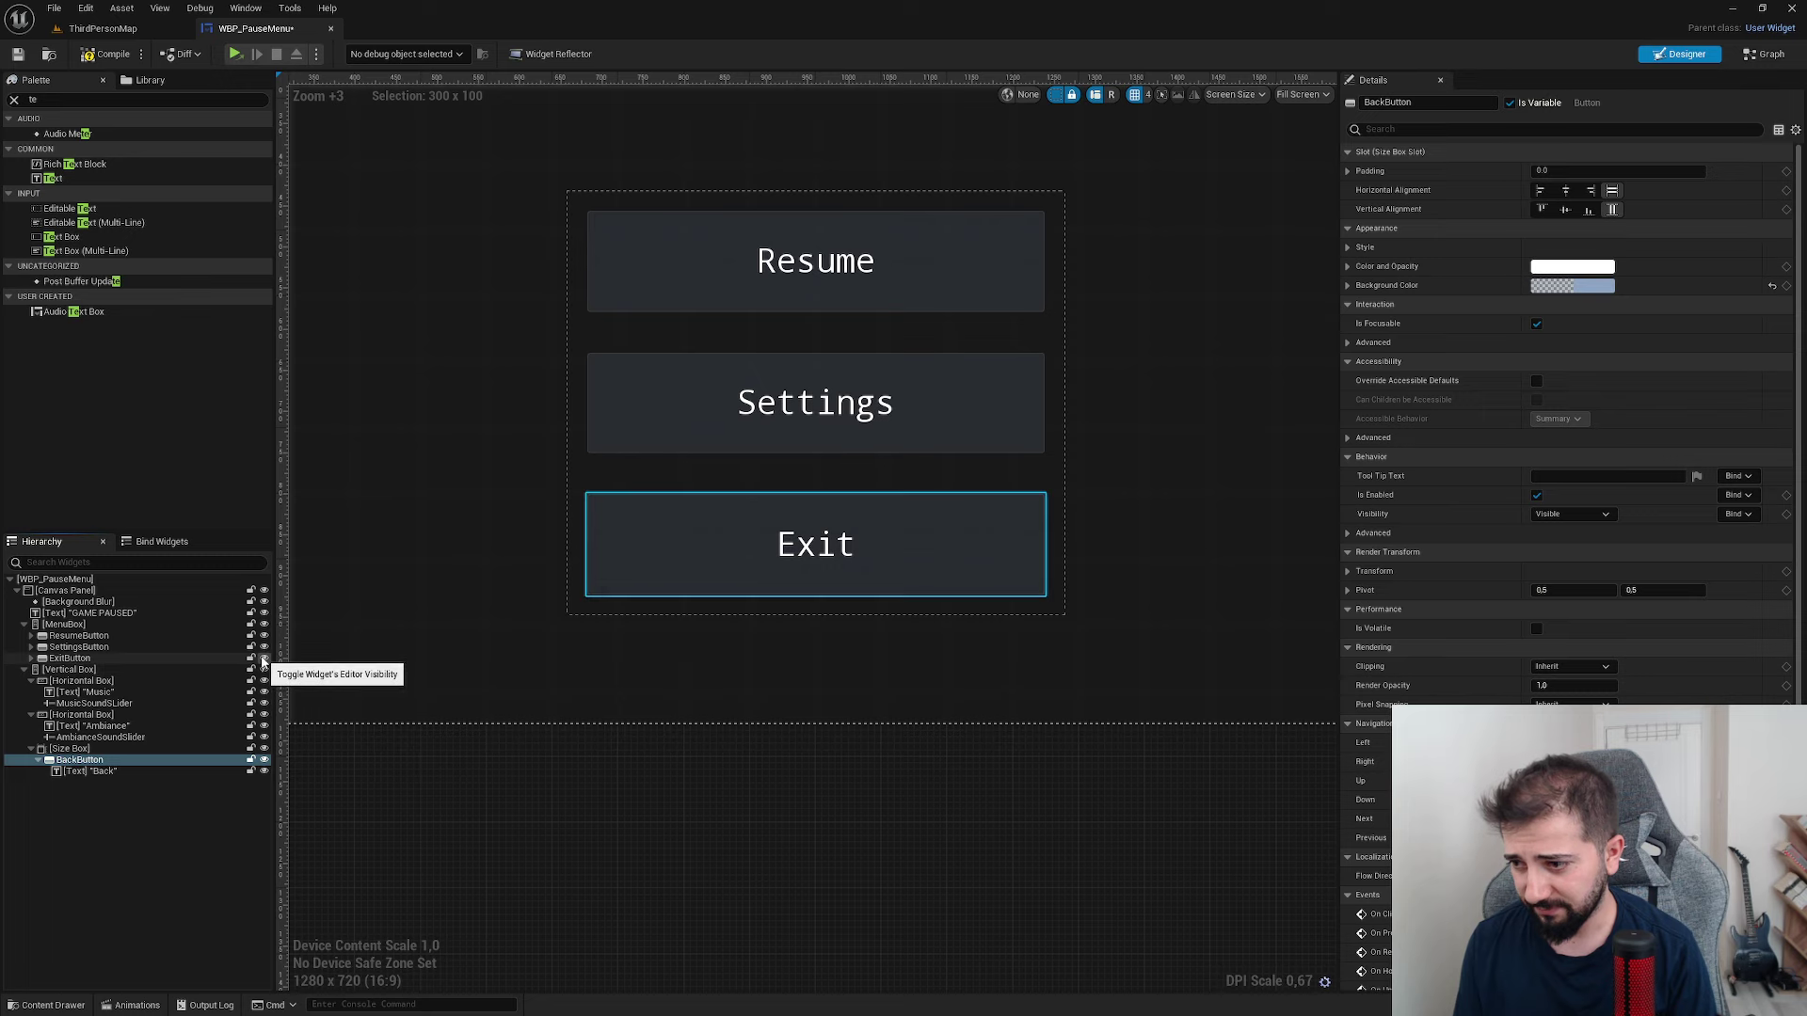
{"action": "left_click", "coordinate": [264, 624]}
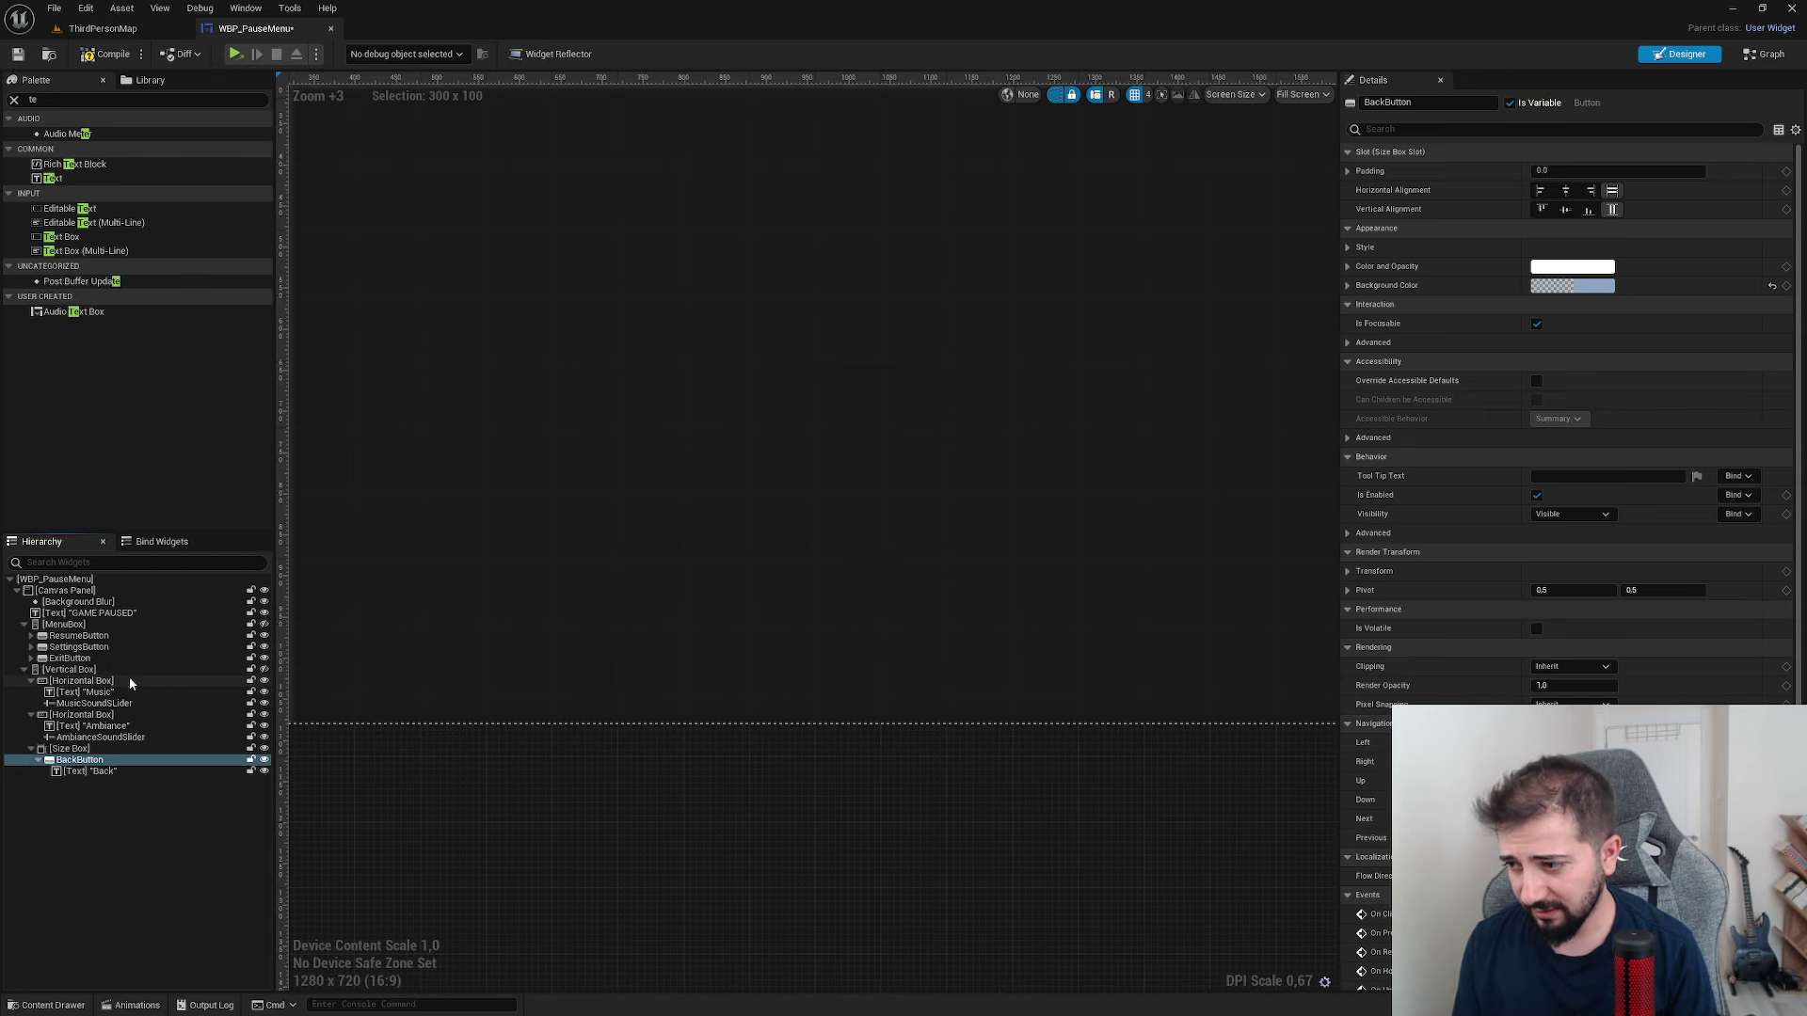
{"action": "left_click", "coordinate": [128, 669]}
{"action": "left_click", "coordinate": [264, 670]}
{"action": "left_click", "coordinate": [661, 393]}
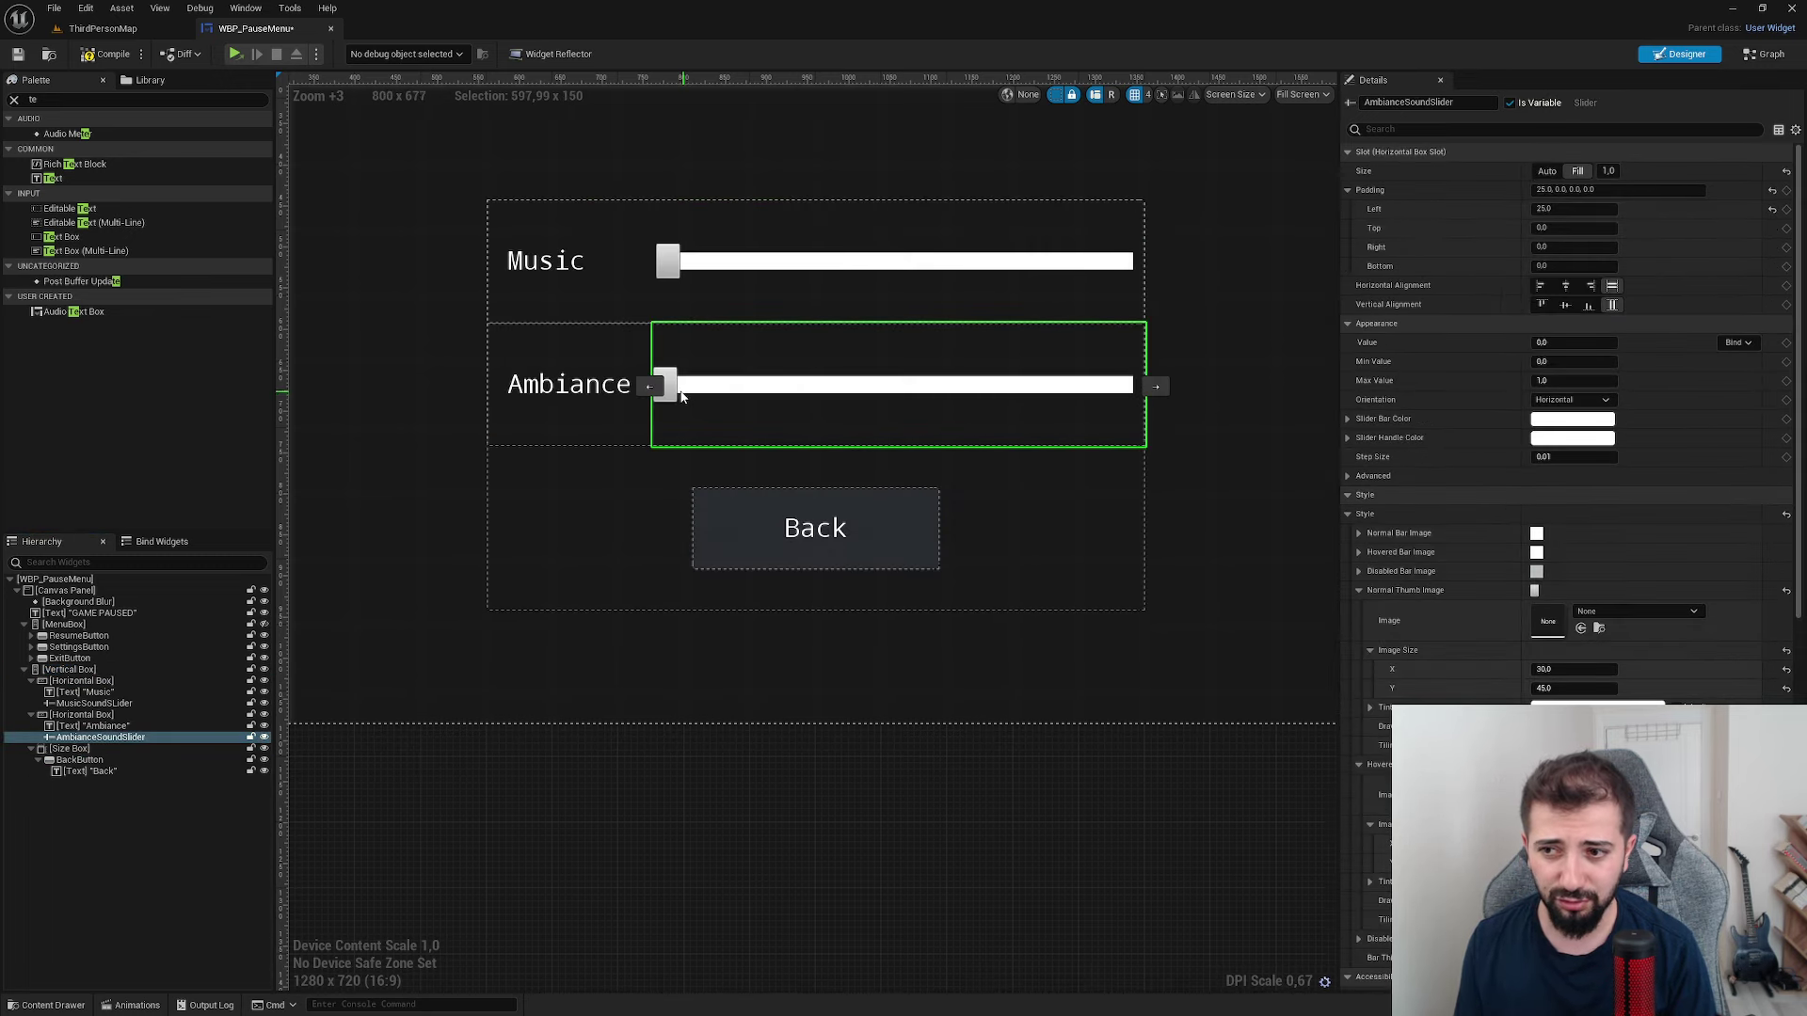
{"action": "scroll", "coordinate": [665, 391], "scroll_direction": "up", "scroll_amount": 3}
{"action": "left_click", "coordinate": [1572, 419]}
{"action": "left_click_drag", "start_coordinate": [1345, 565], "coordinate": [1358, 537]}
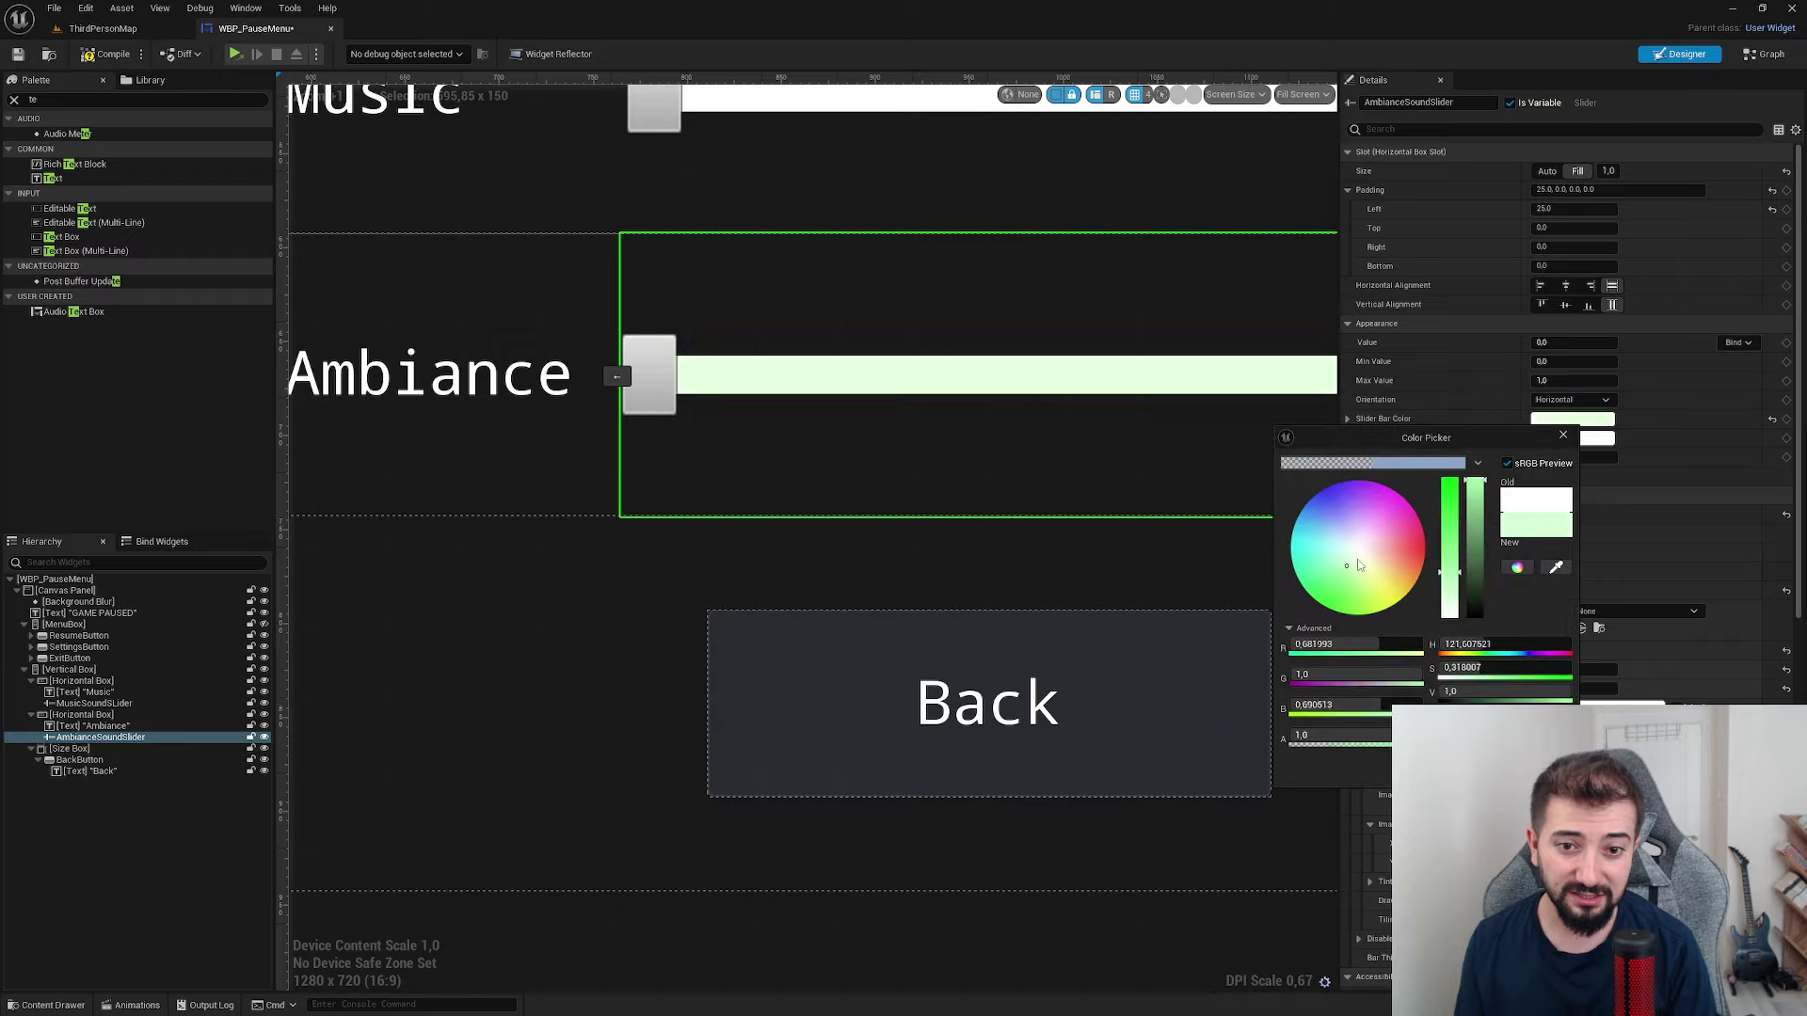
{"action": "key", "text": "Escape"}
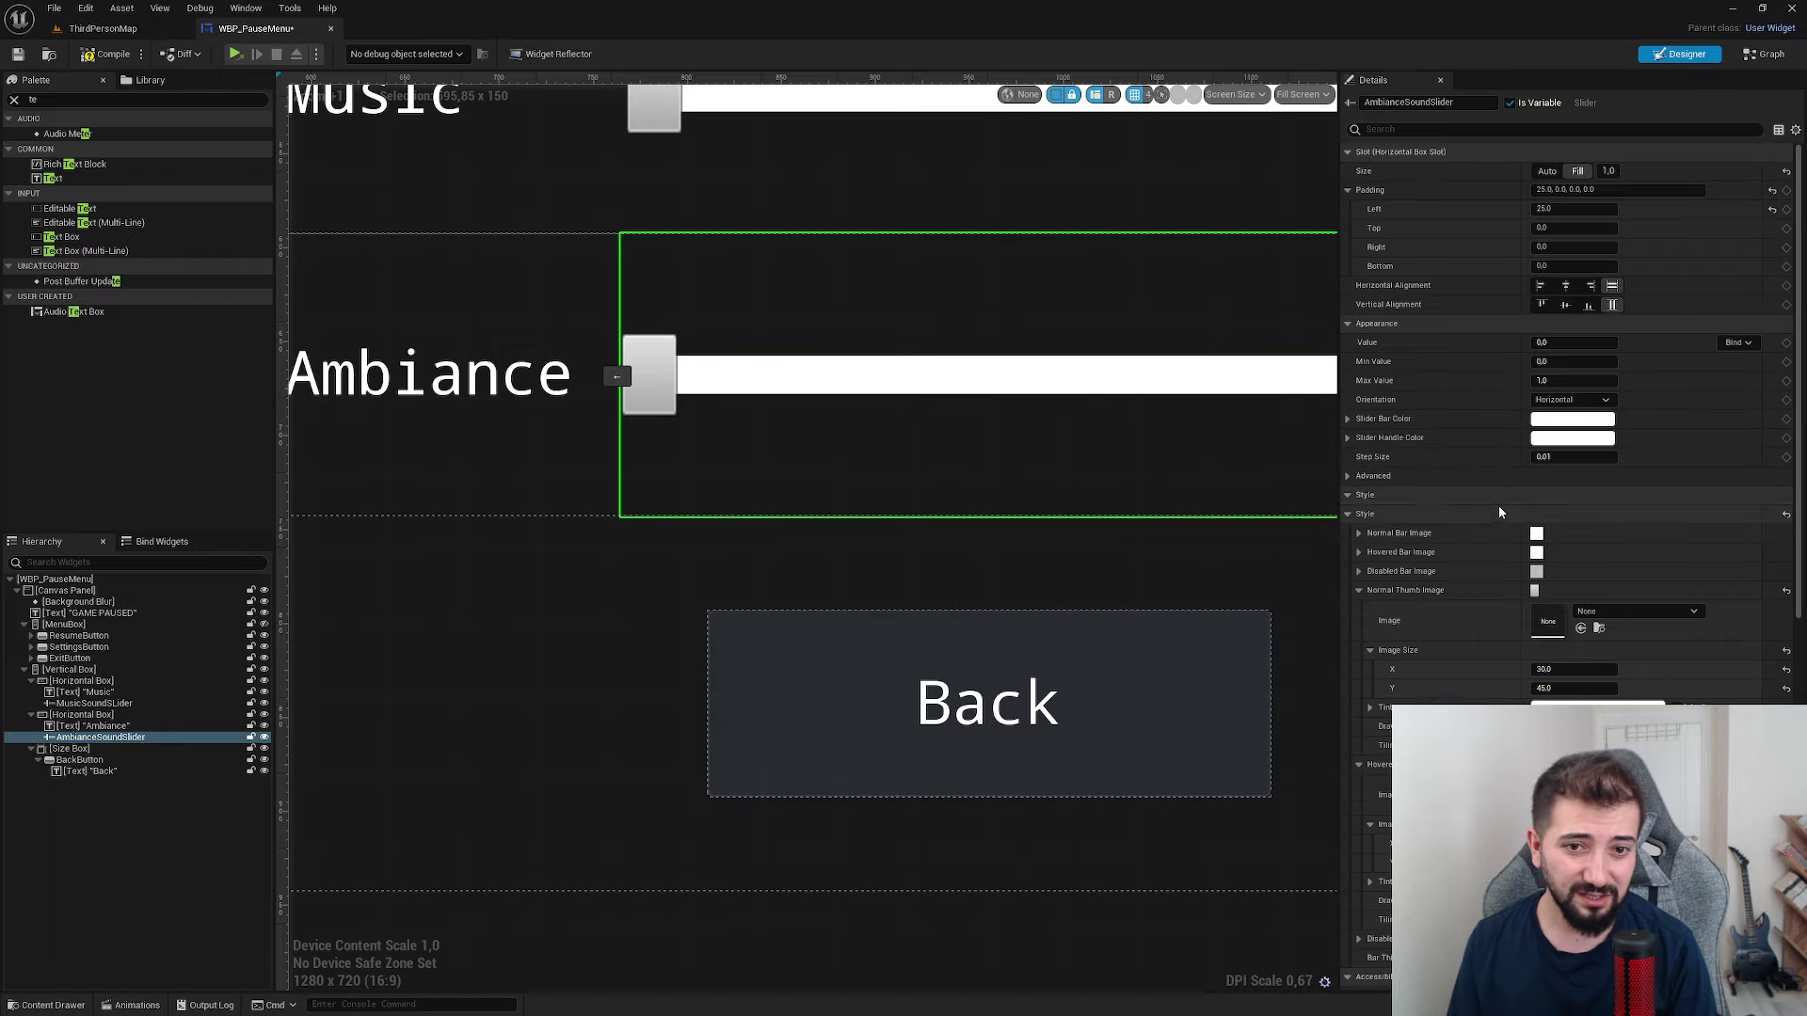
{"action": "left_click", "coordinate": [1571, 437]}
{"action": "left_click_drag", "start_coordinate": [1318, 563], "coordinate": [1251, 538]}
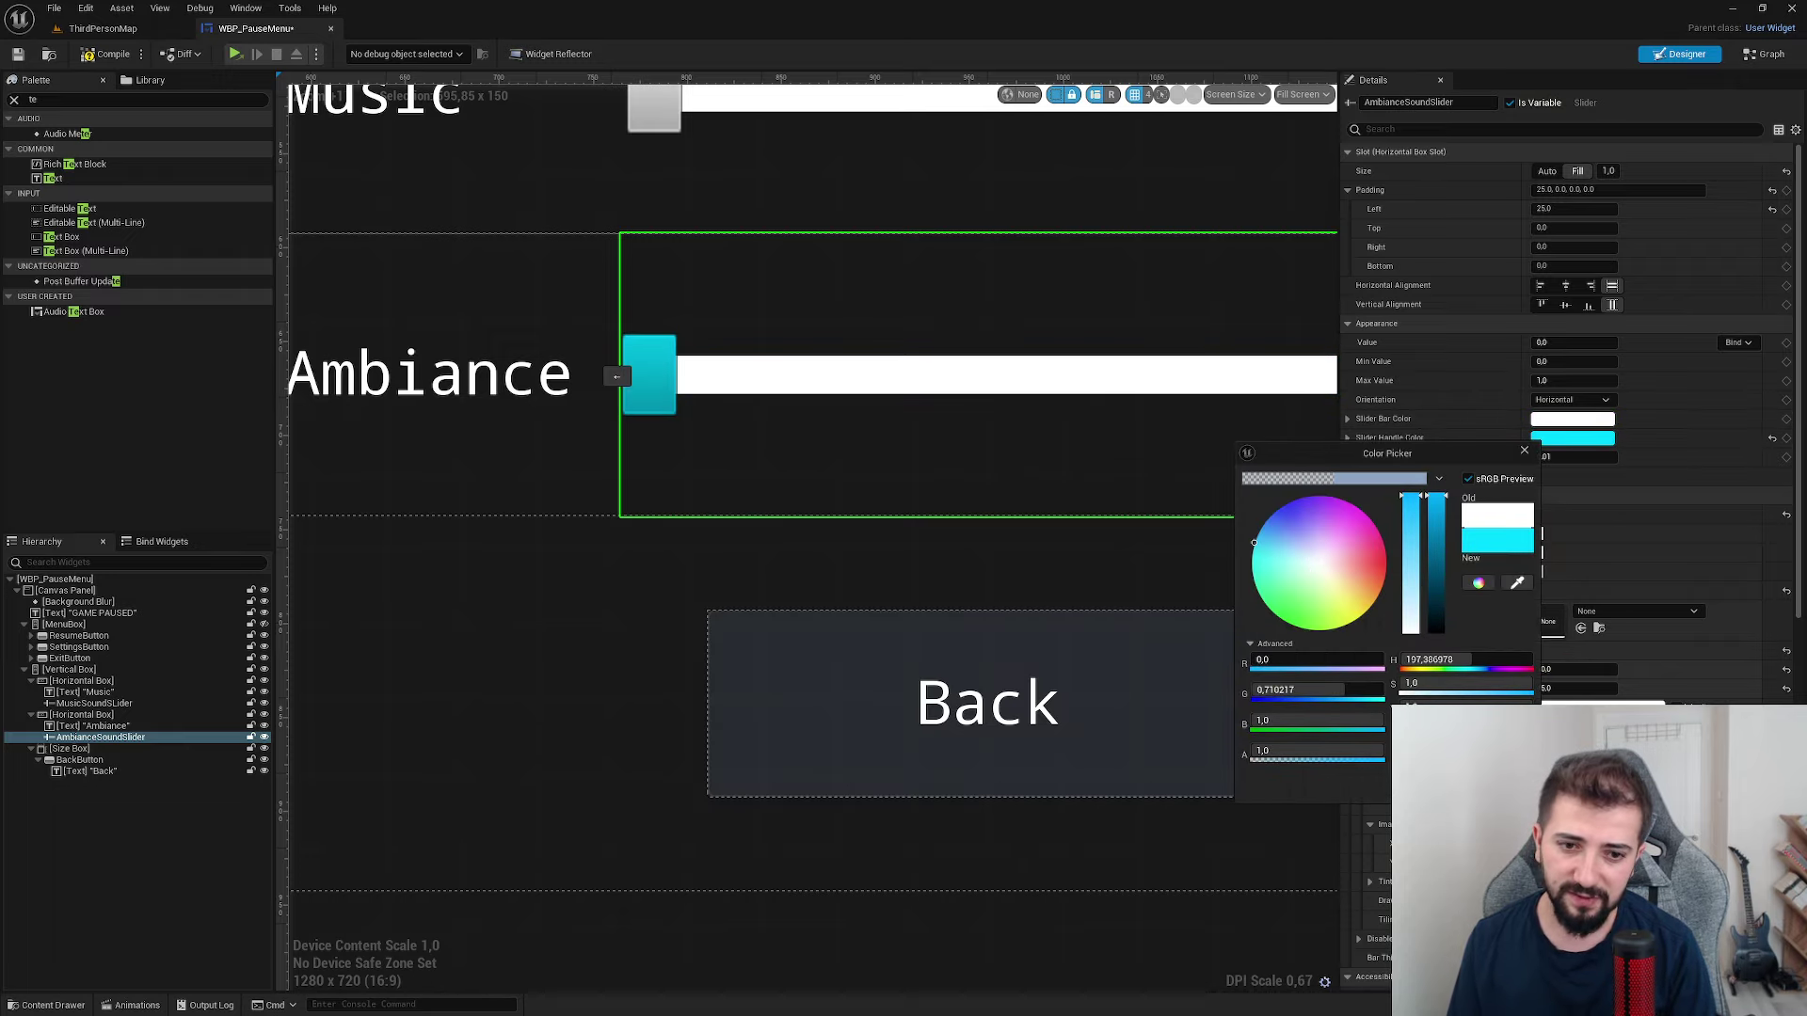
{"action": "key", "text": "Escape"}
{"action": "scroll", "coordinate": [866, 585], "scroll_direction": "down", "scroll_amount": 3}
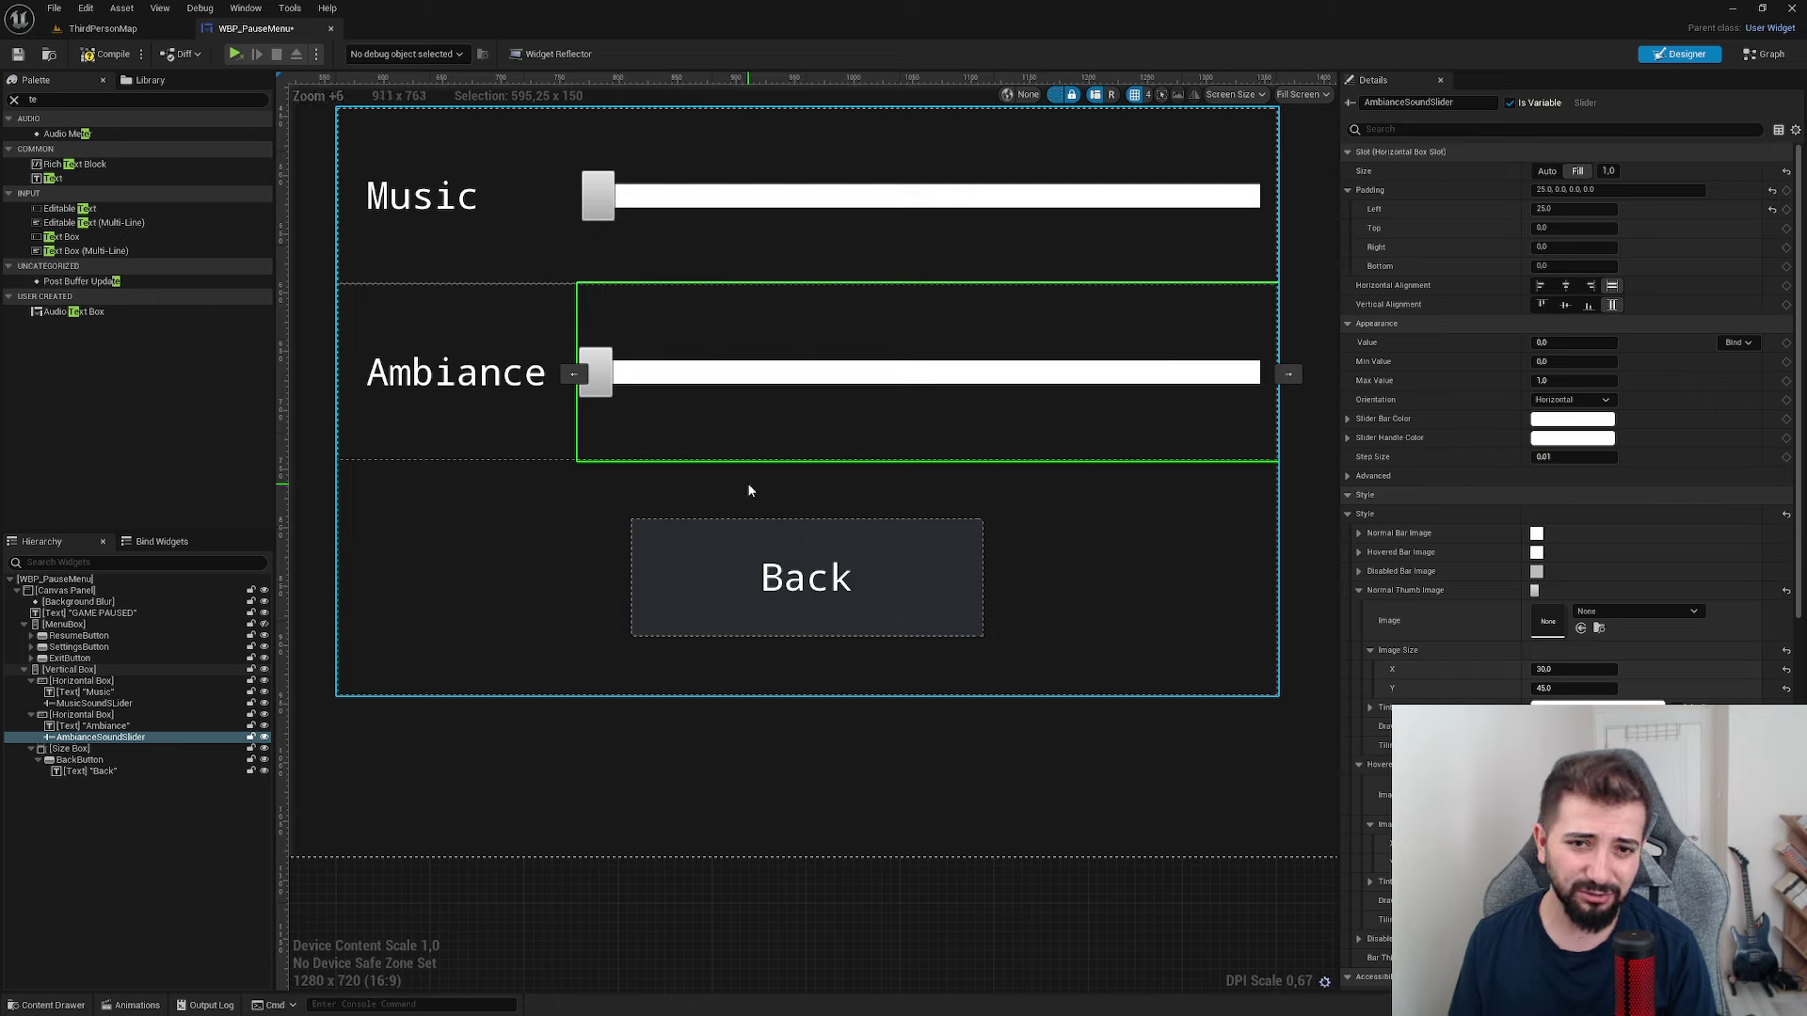
{"action": "mouse_move", "coordinate": [1573, 343]}
{"action": "left_mouse_down"}
{"action": "mouse_move", "coordinate": [1609, 361]}
{"action": "mouse_move", "coordinate": [1552, 361]}
{"action": "left_mouse_up"}
{"action": "left_click", "coordinate": [1584, 362]}
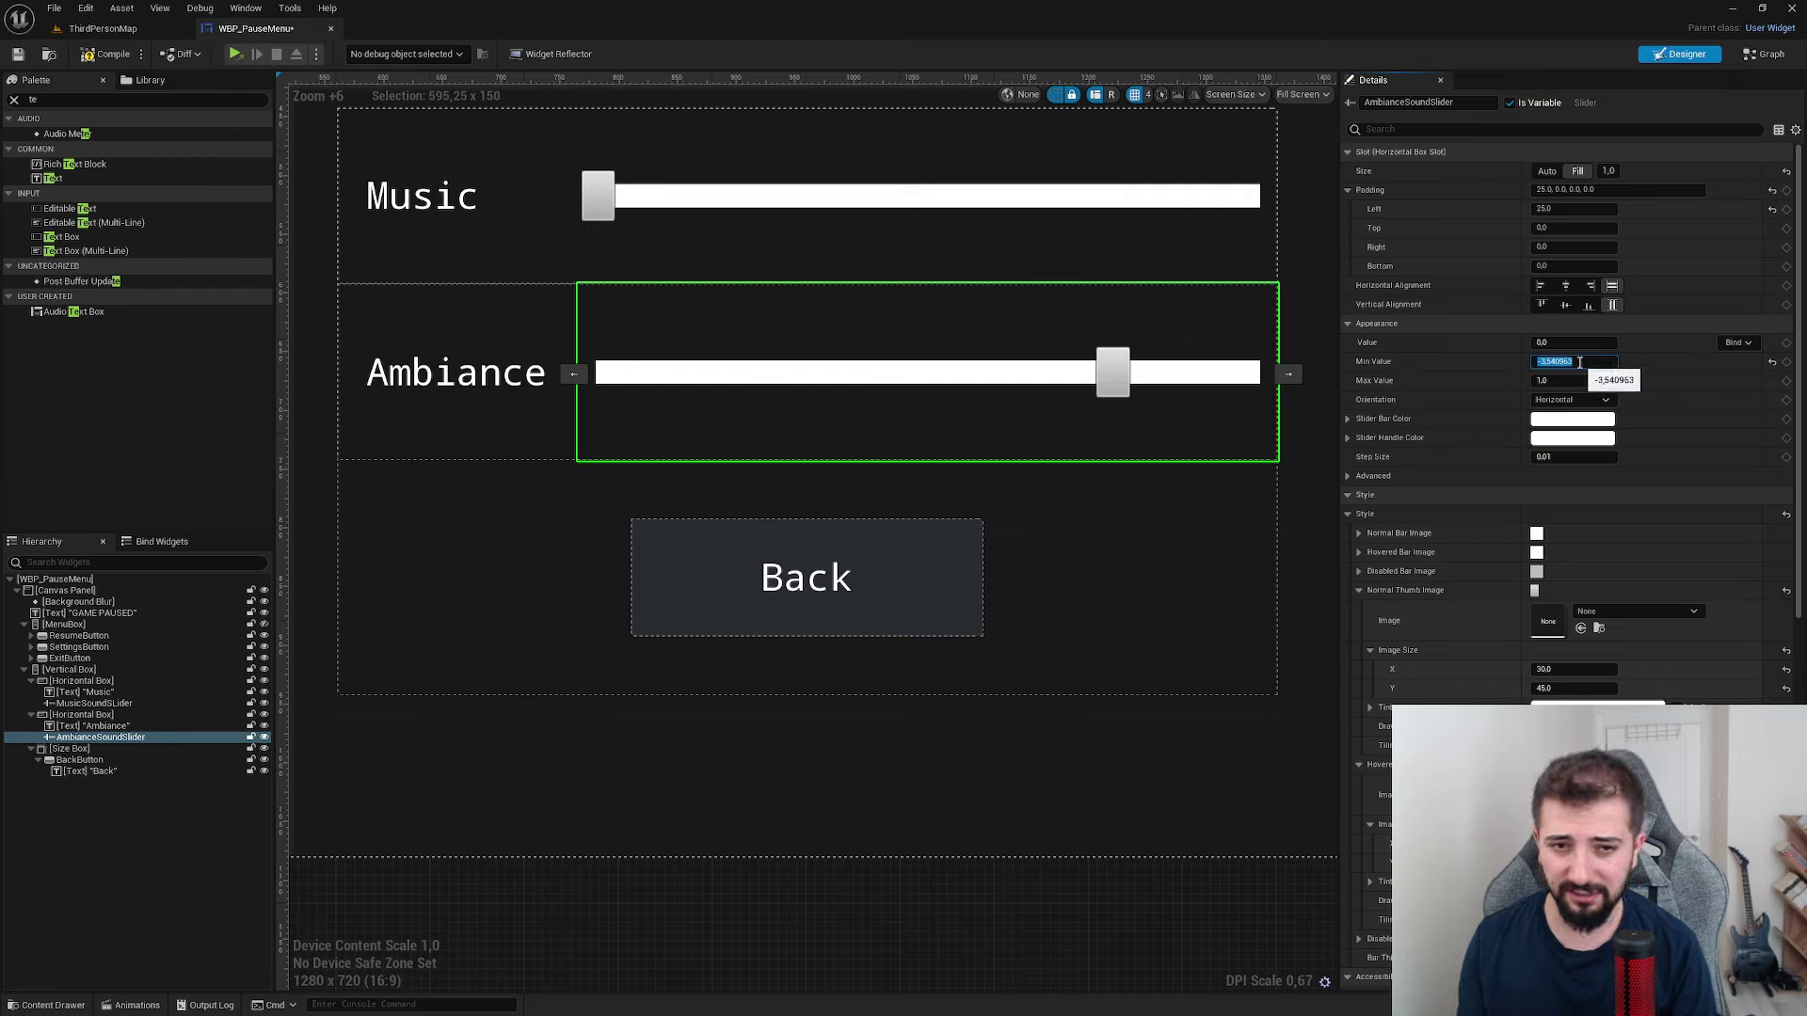
{"action": "type", "text": "0"}
{"action": "key", "text": "Return"}
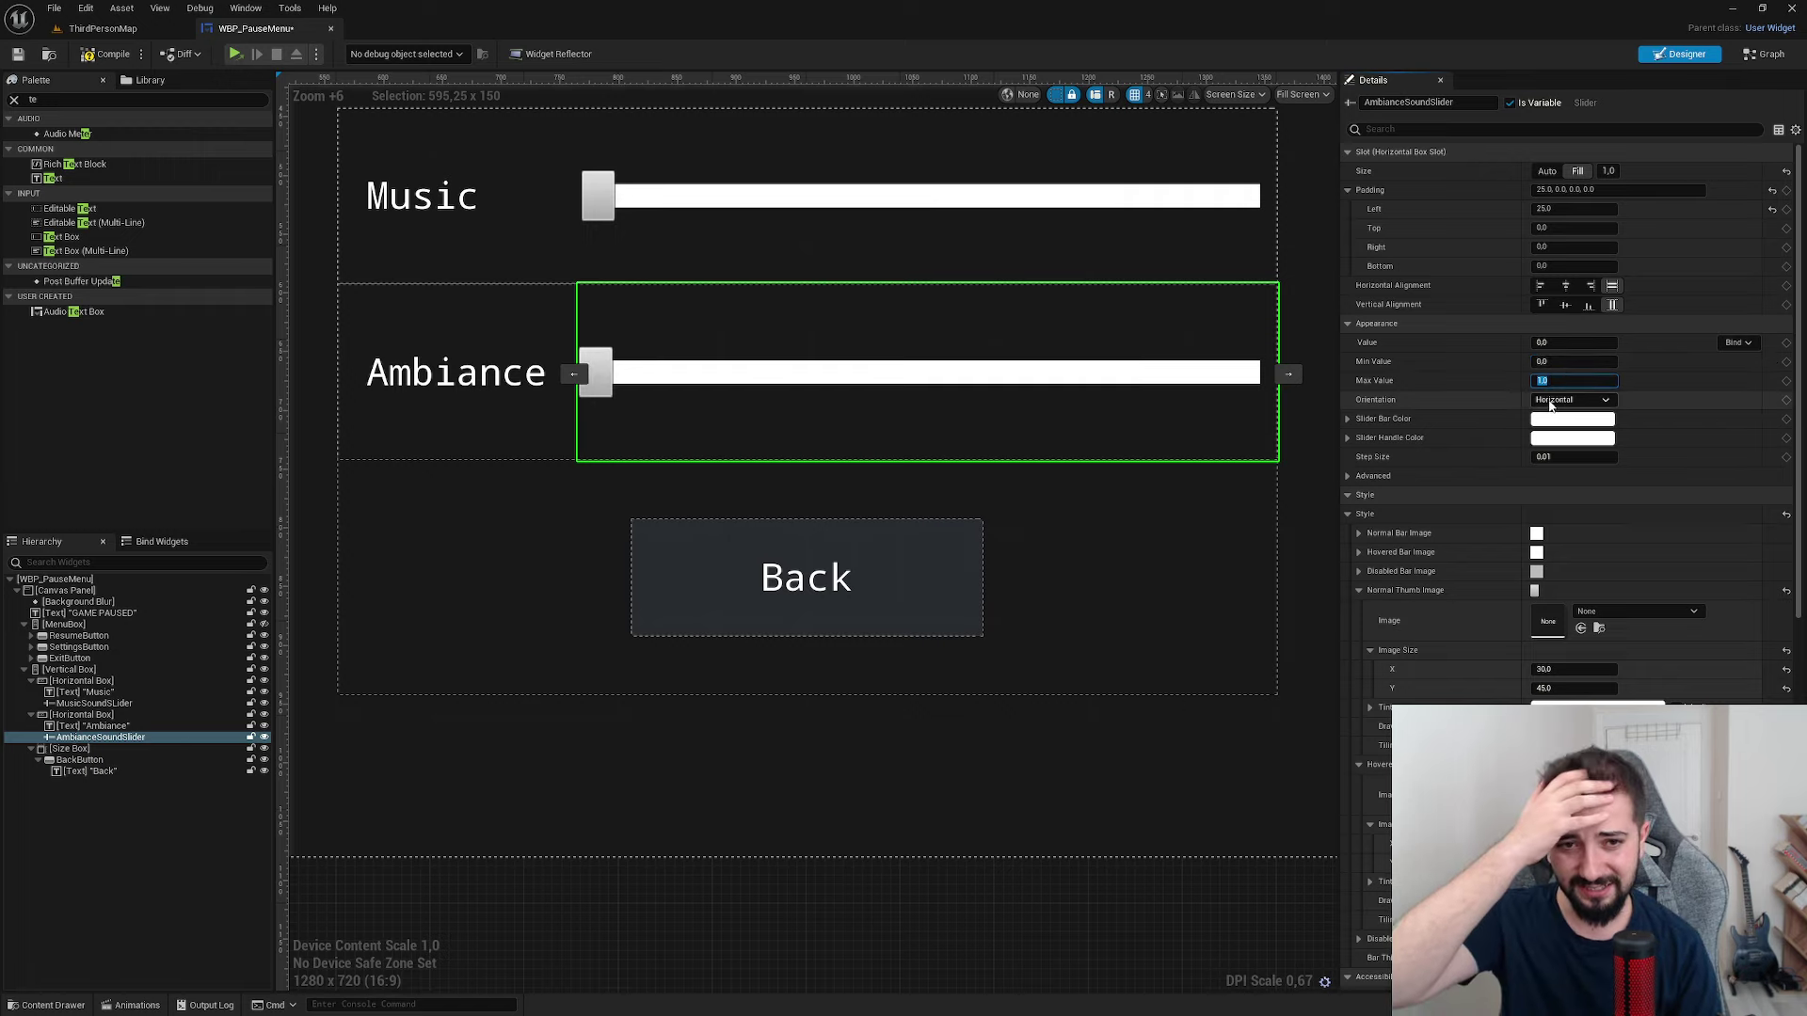
{"action": "left_click", "coordinate": [1572, 399]}
{"action": "left_click", "coordinate": [1566, 429]}
{"action": "left_click", "coordinate": [1569, 400]}
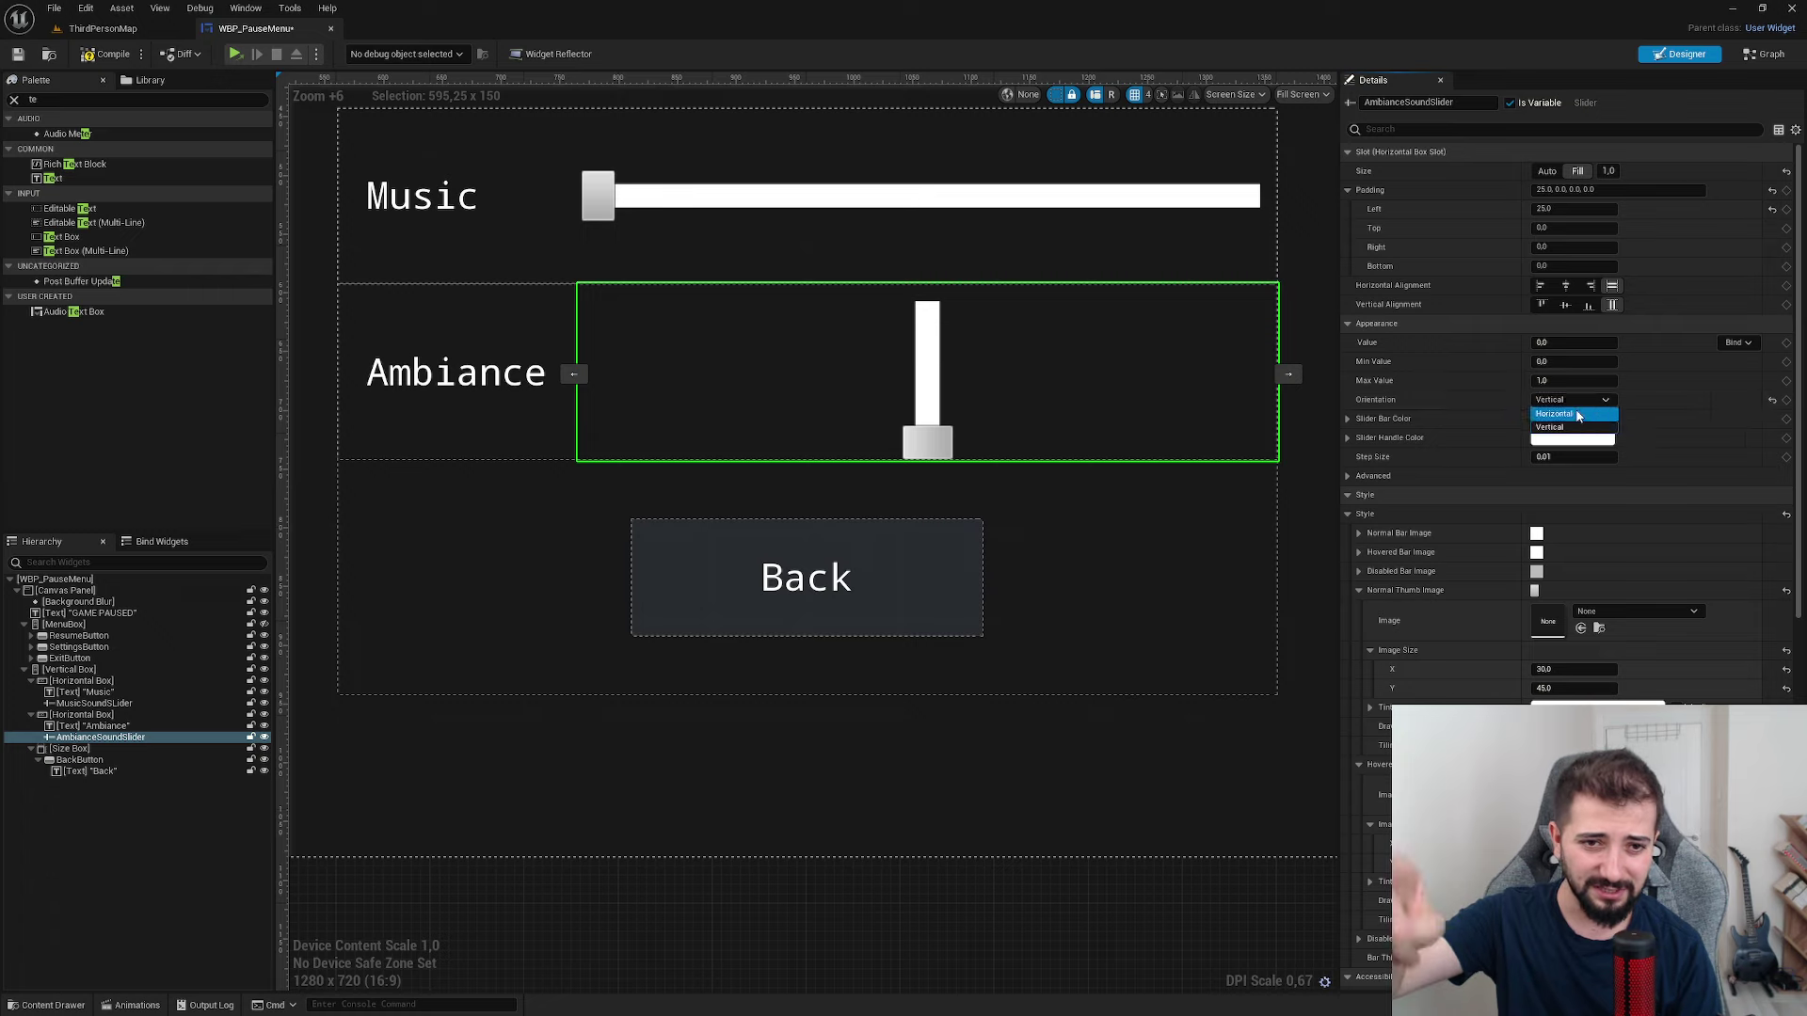
{"action": "left_click", "coordinate": [1578, 417]}
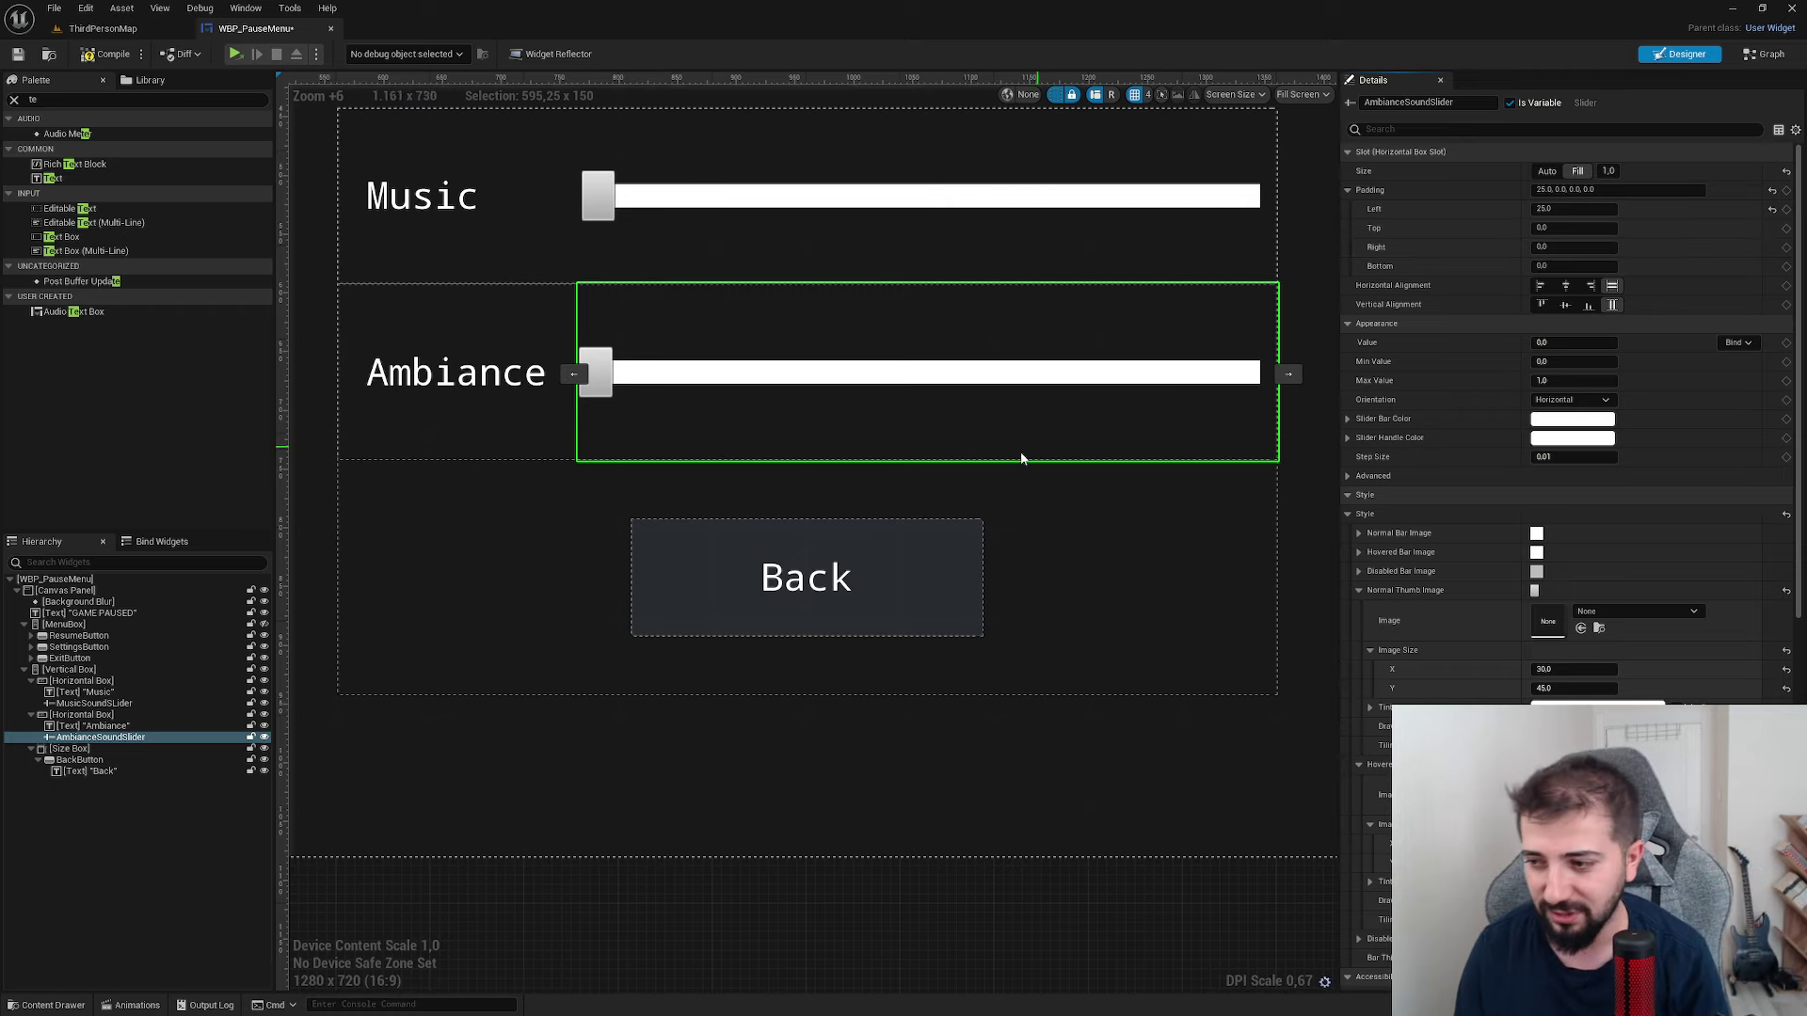
- Hide the slider container and show the Resume, Settings and Exit buttons in the designer
{"action": "left_click", "coordinate": [23, 669]}
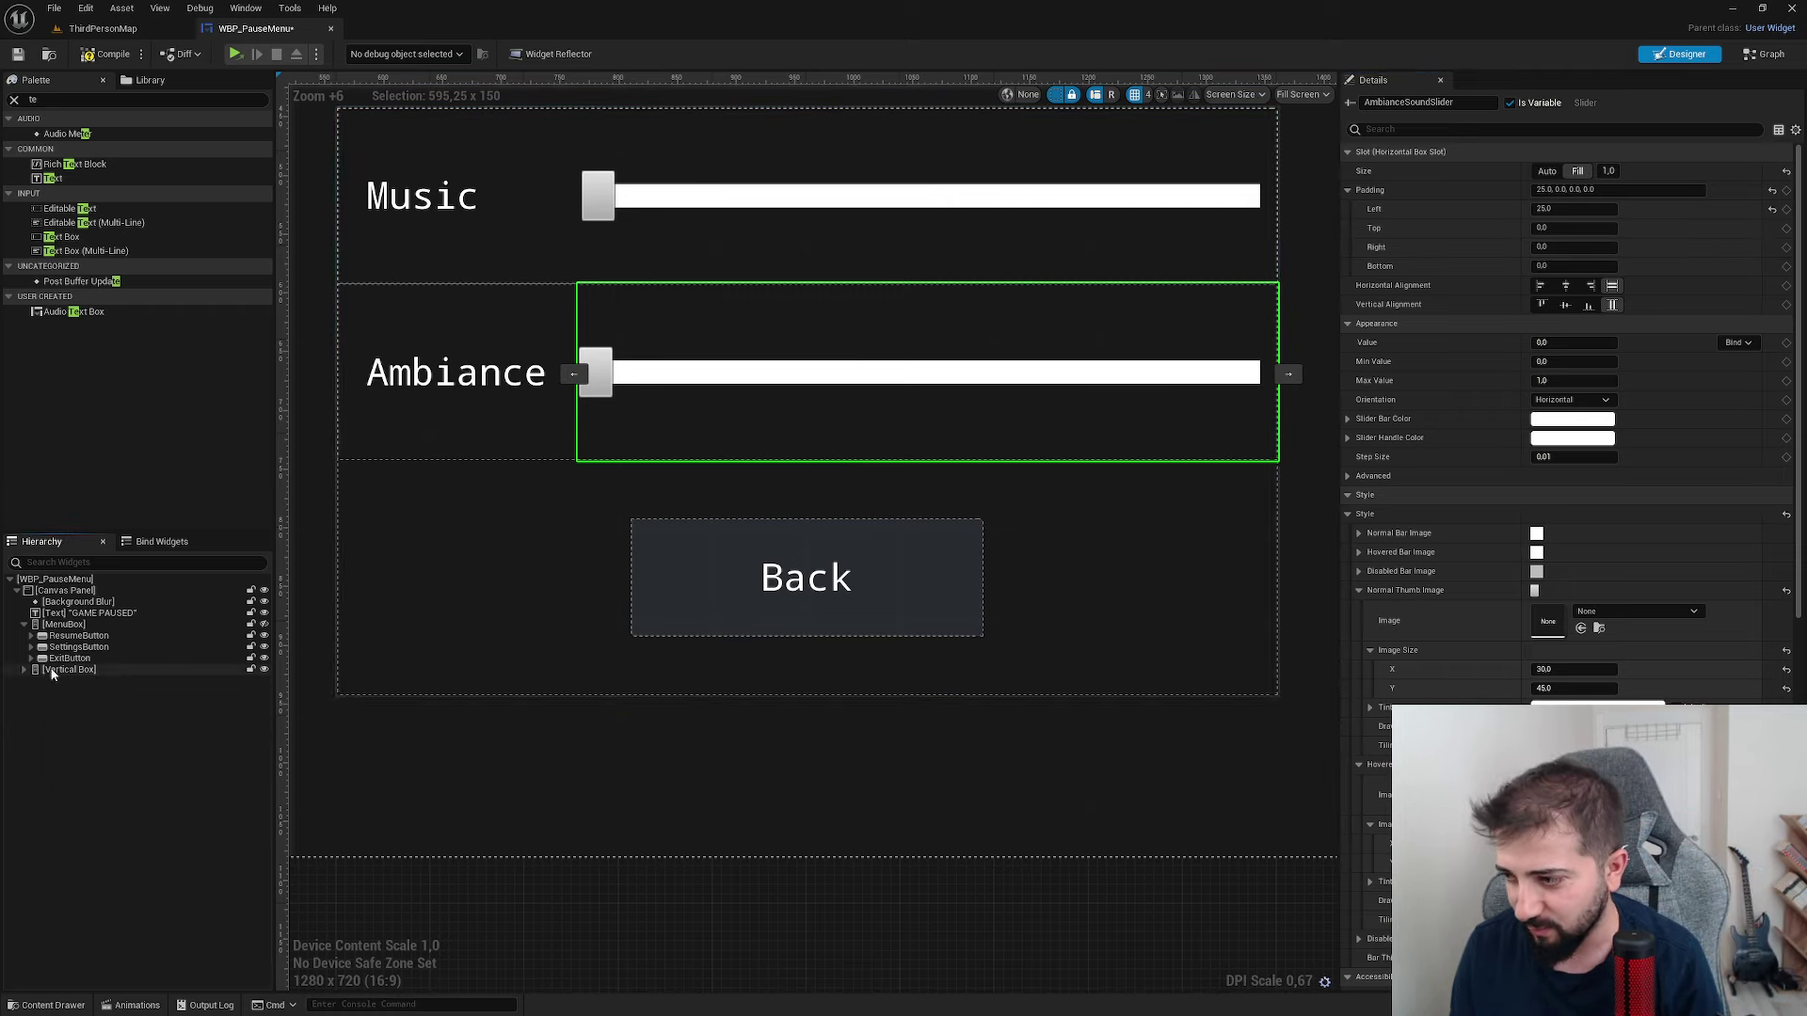
{"action": "left_click", "coordinate": [63, 624]}
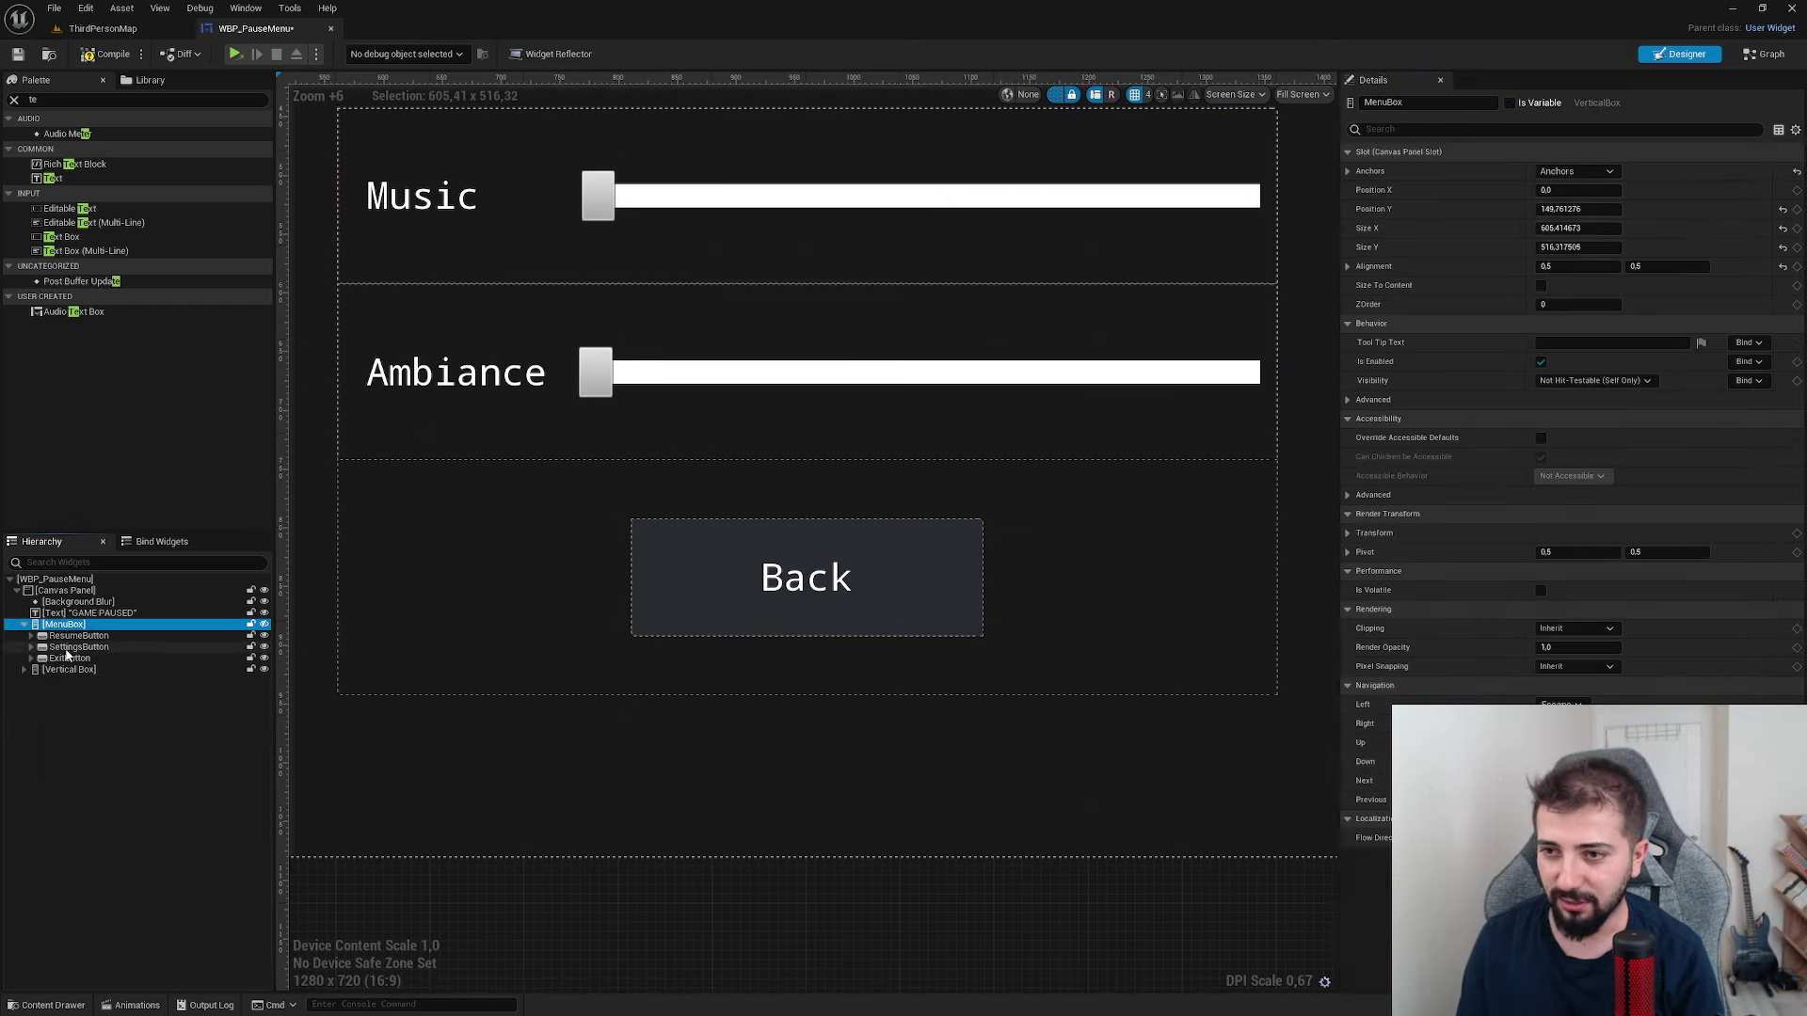
{"action": "left_click", "coordinate": [264, 669]}
{"action": "left_click", "coordinate": [263, 624]}
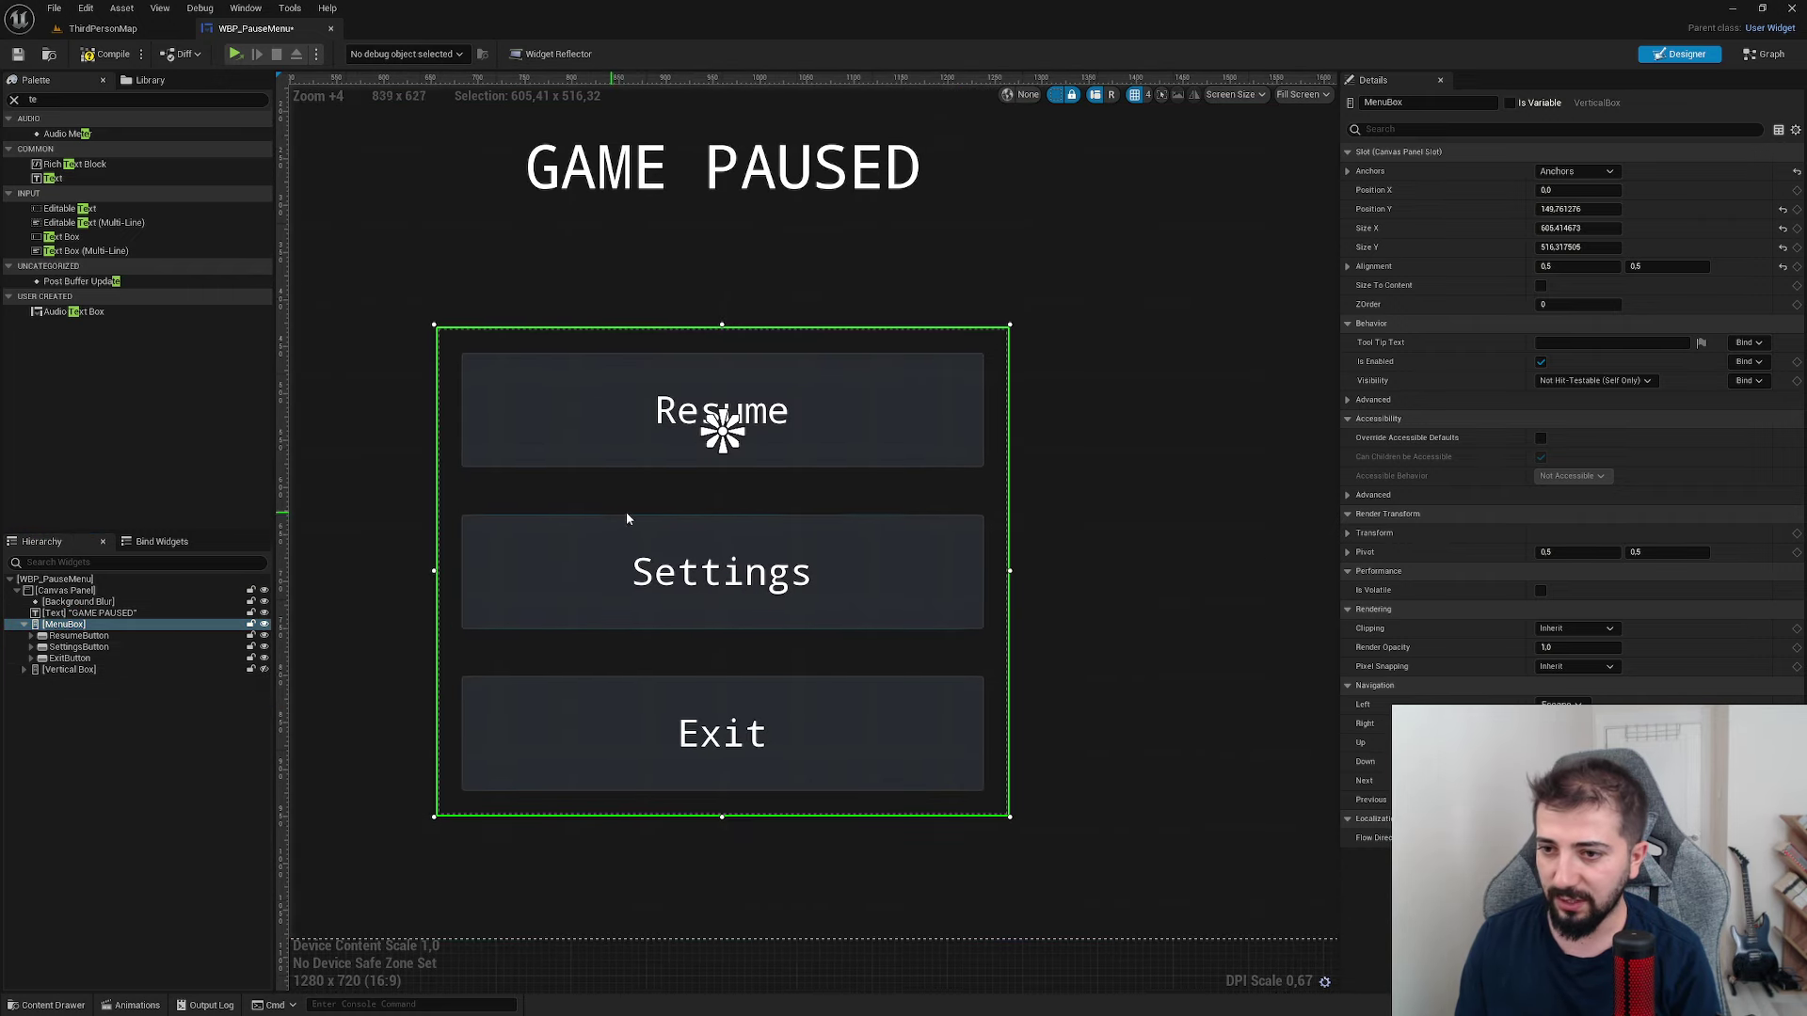
{"action": "left_click", "coordinate": [744, 616]}
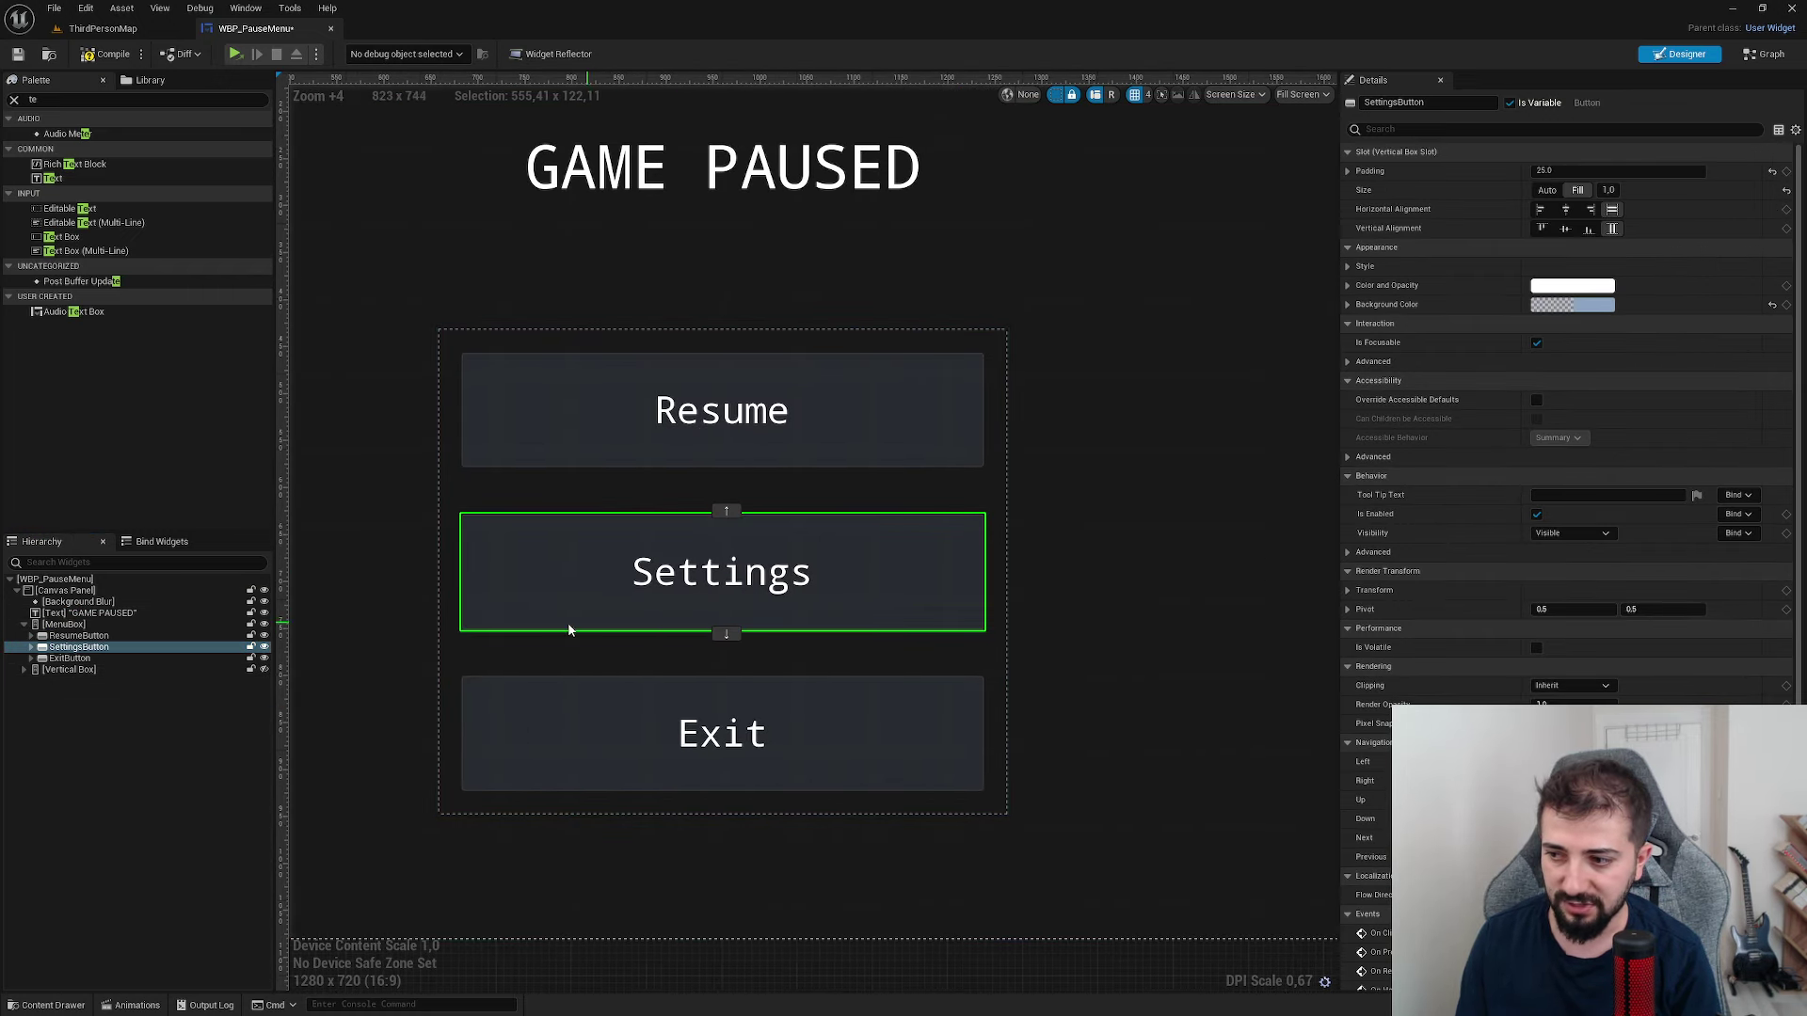
{"action": "left_click", "coordinate": [170, 625]}
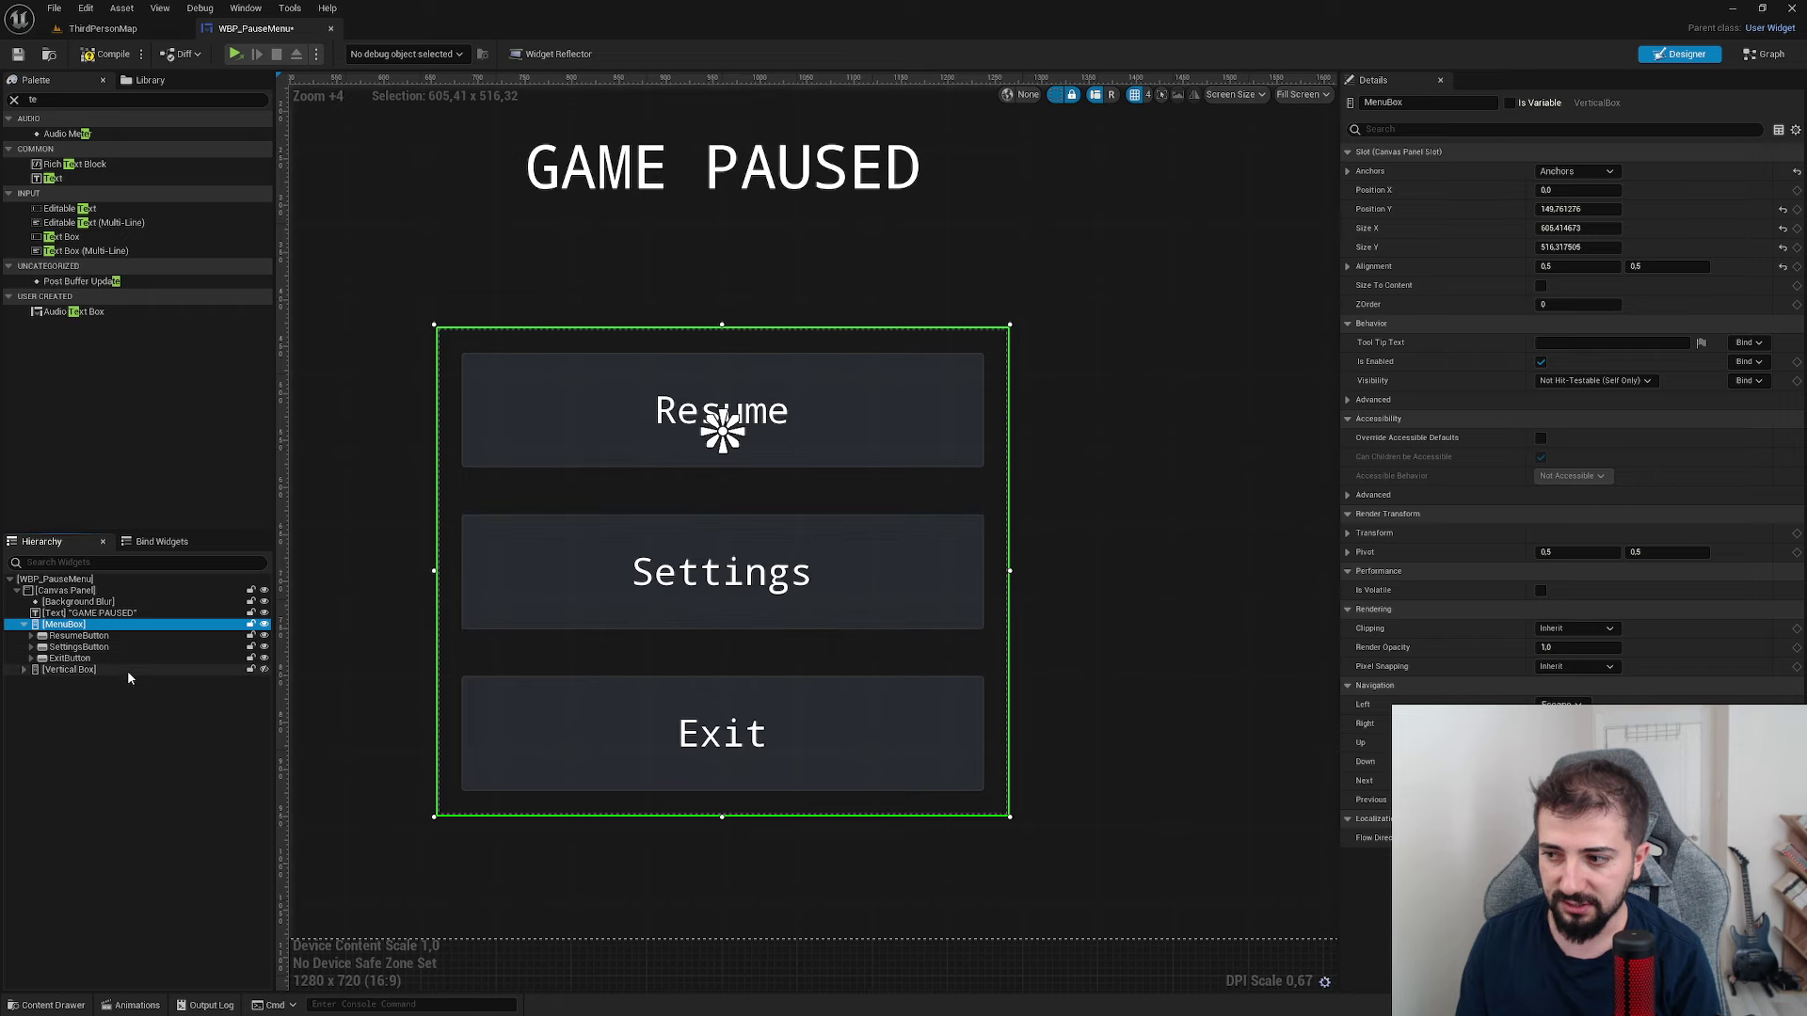
- Rename the slider container to SettingsBox
{"action": "double_click", "coordinate": [133, 670]}
{"action": "type", "text": "SettingsB"}
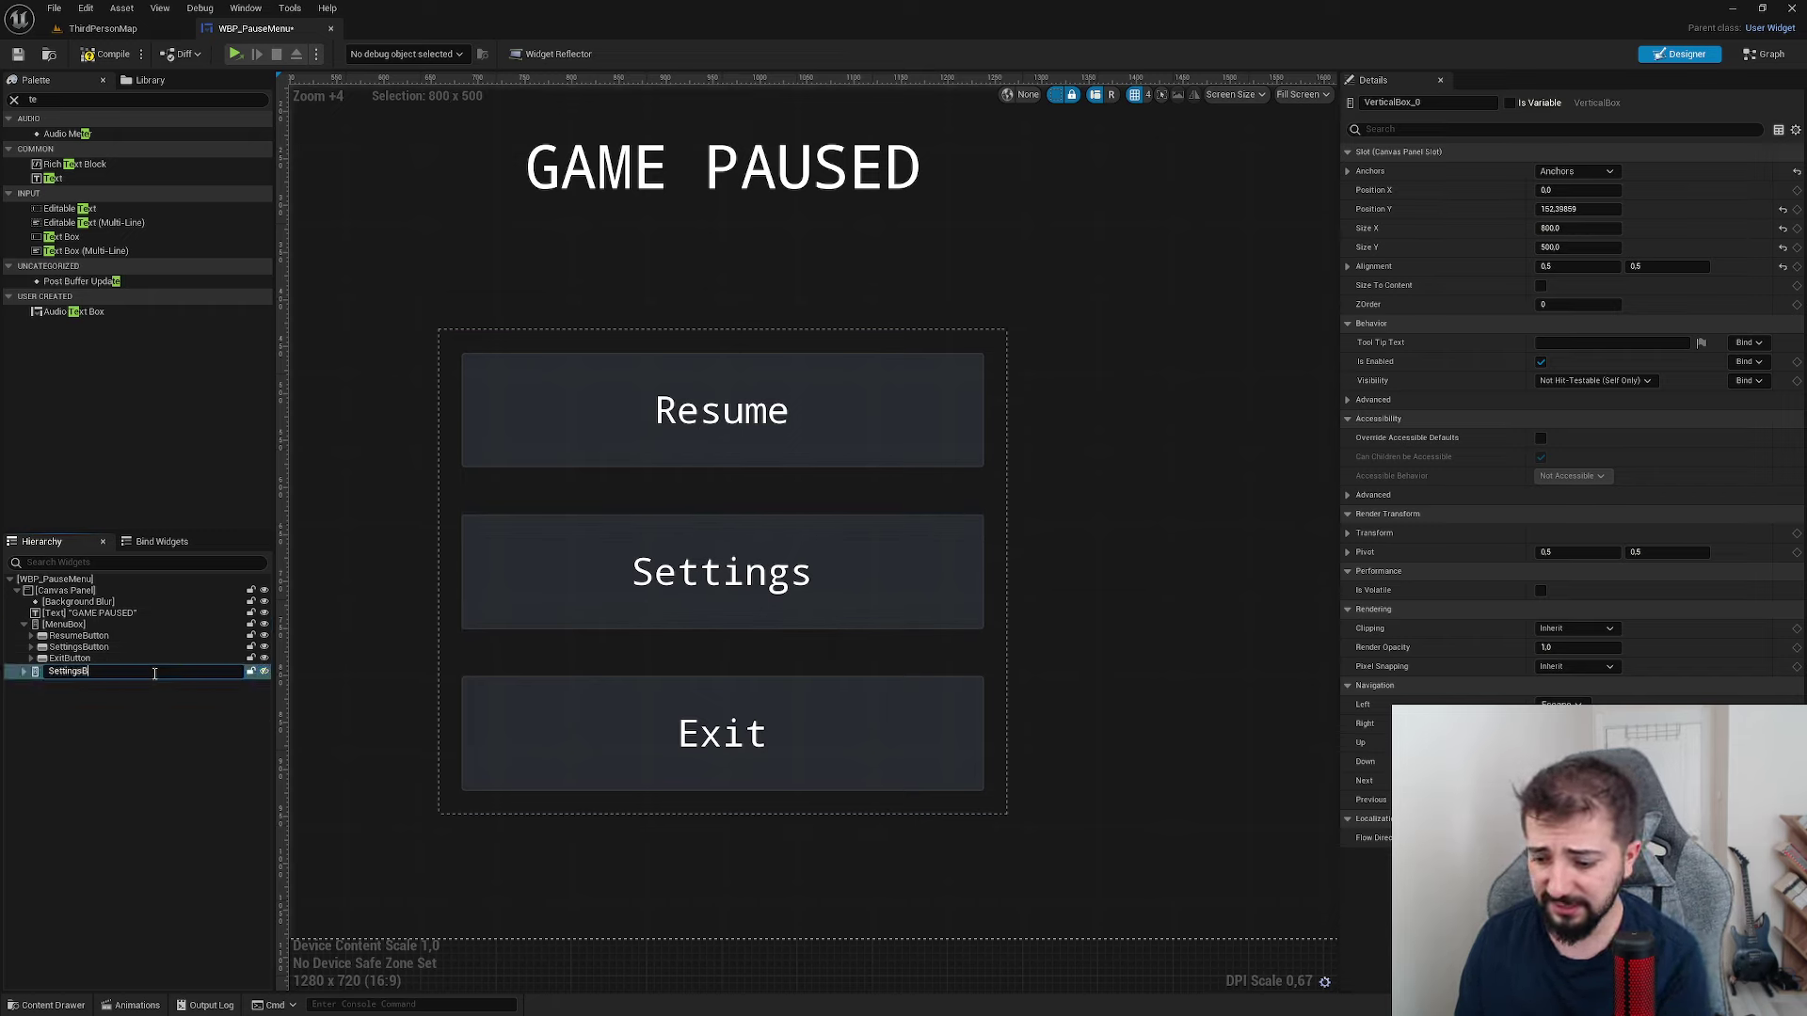
{"action": "type", "text": "ox"}
{"action": "key", "text": "Return"}
- Tick Is Variable for both SettingsBox and MenuBox
{"action": "left_click", "coordinate": [31, 646]}
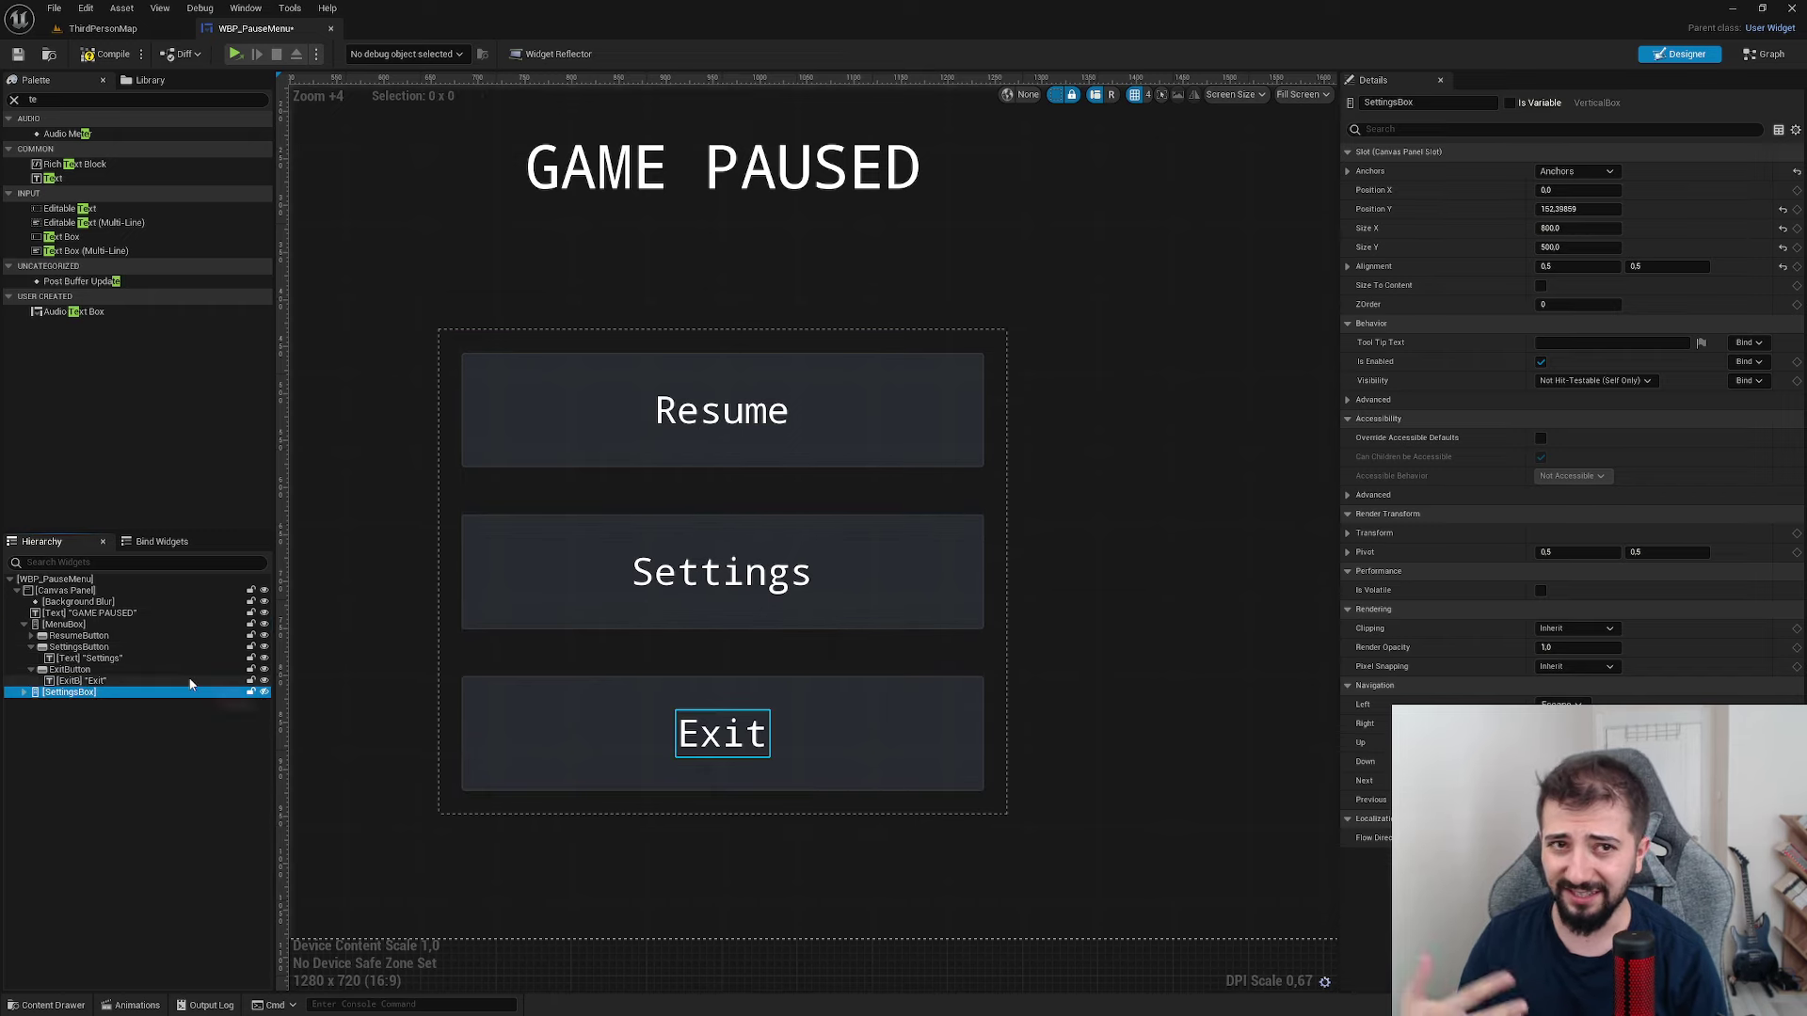
{"action": "left_click", "coordinate": [31, 669]}
{"action": "left_click", "coordinate": [24, 624]}
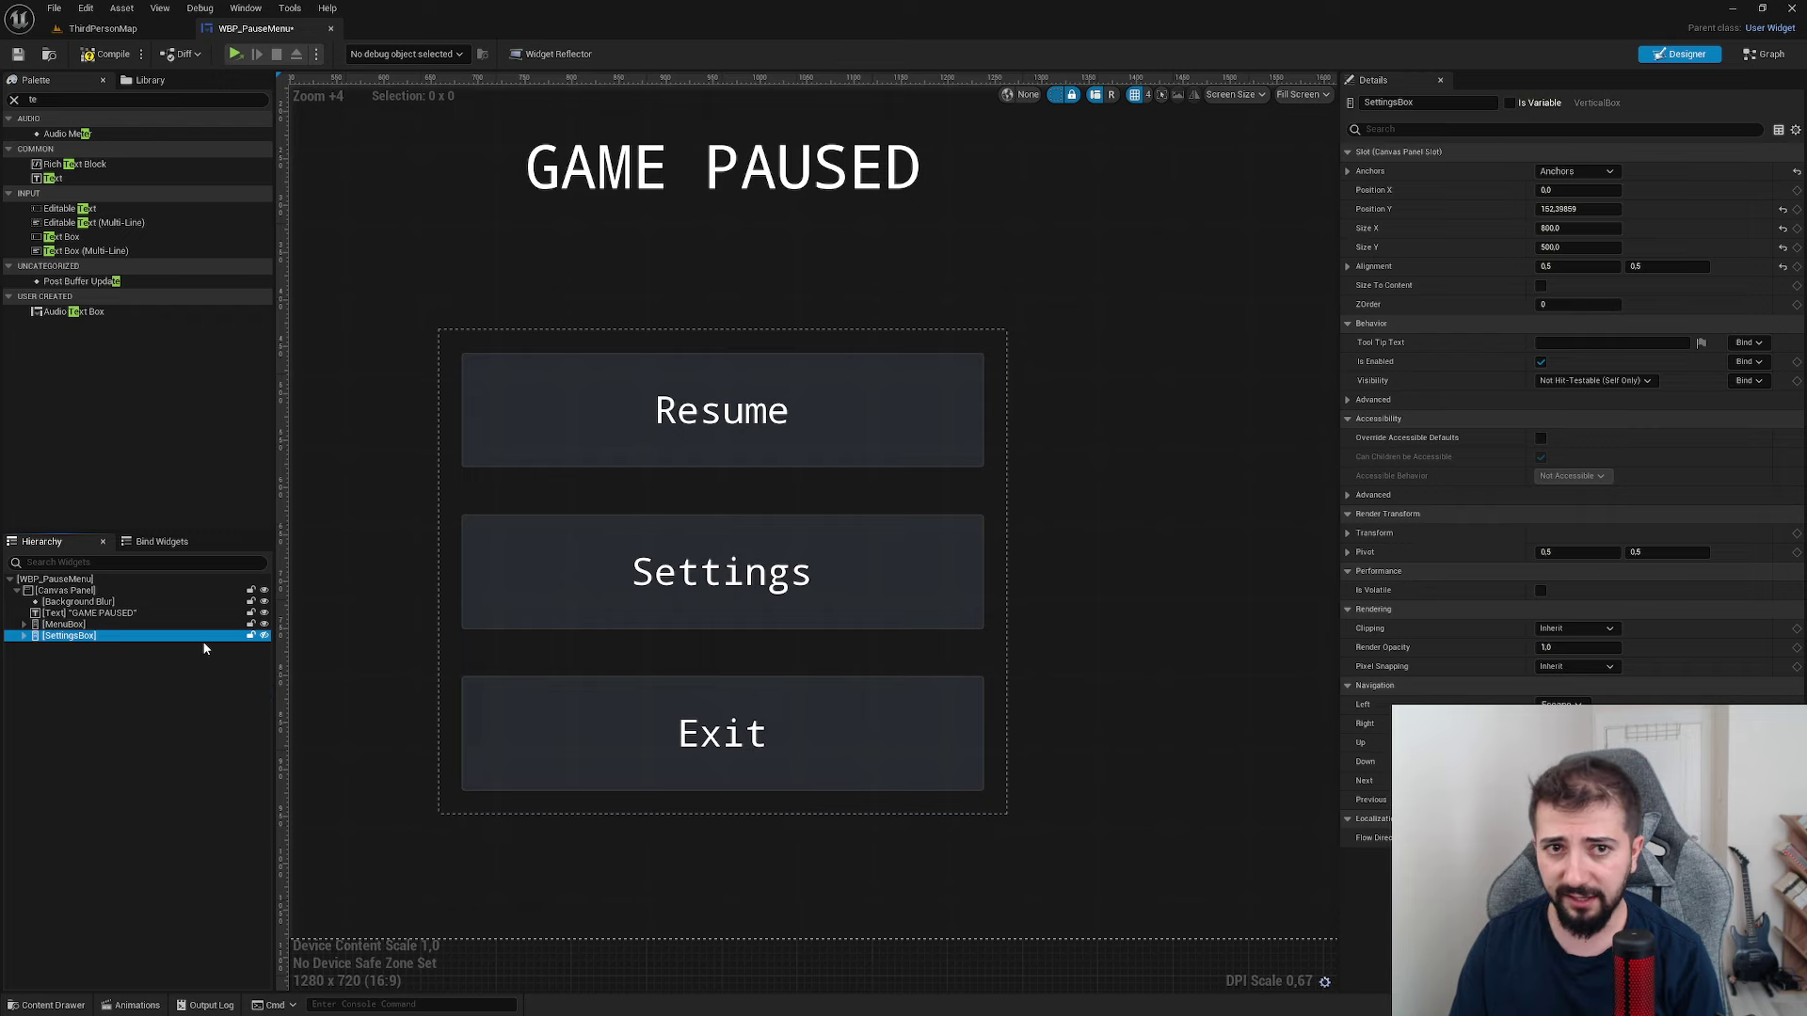
{"action": "left_click", "coordinate": [1508, 103]}
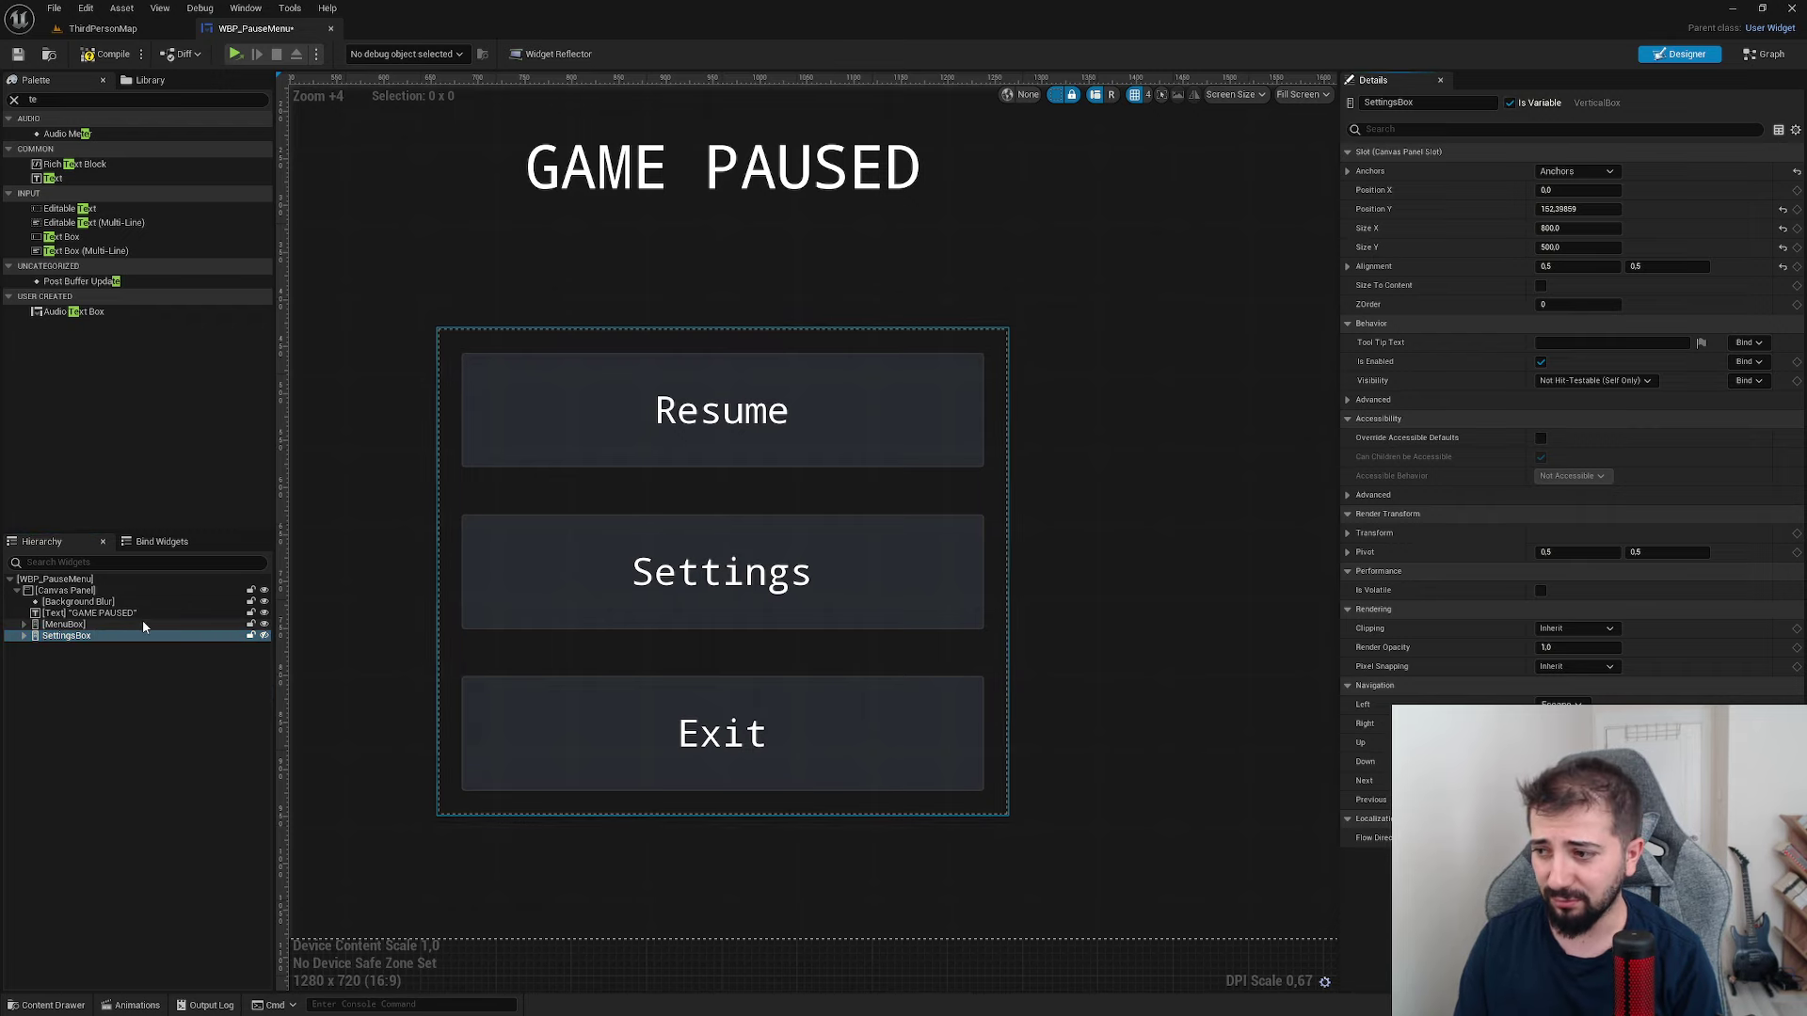
{"action": "left_click", "coordinate": [143, 623]}
{"action": "left_click", "coordinate": [1509, 103]}
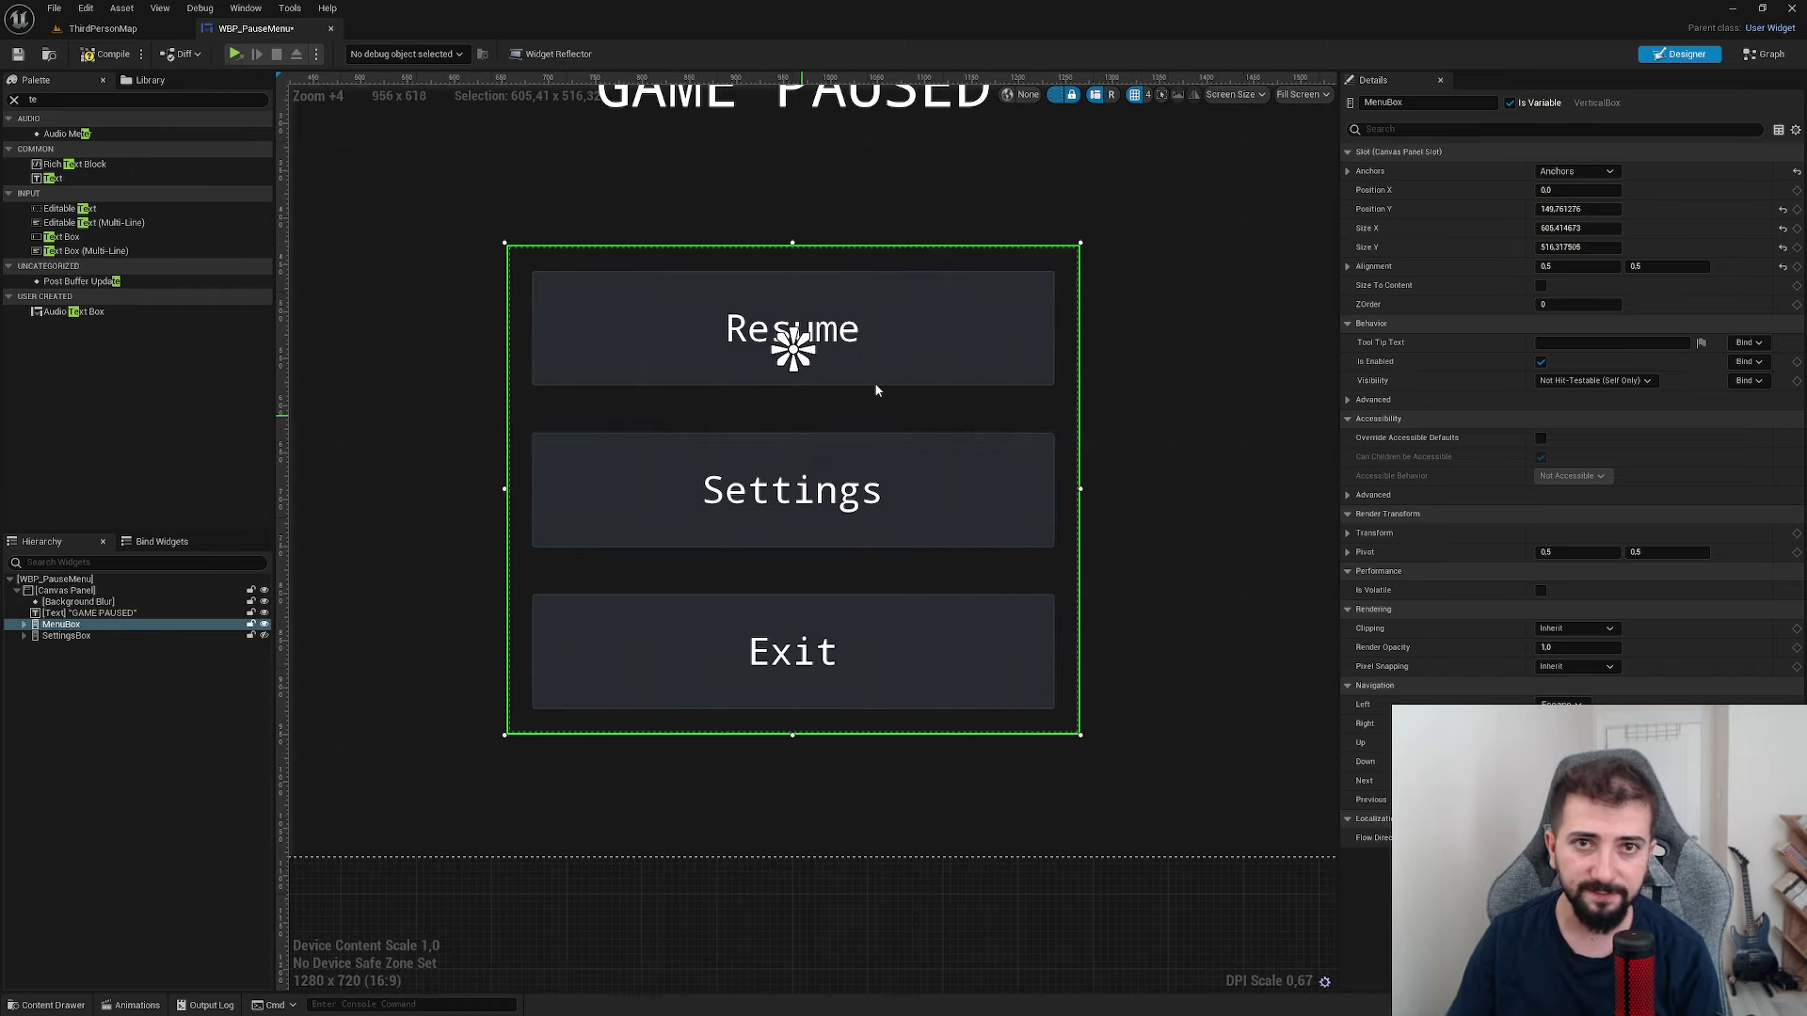
- Add an On Clicked event for SettingsButton in the Event Graph
{"action": "left_click", "coordinate": [1760, 54]}
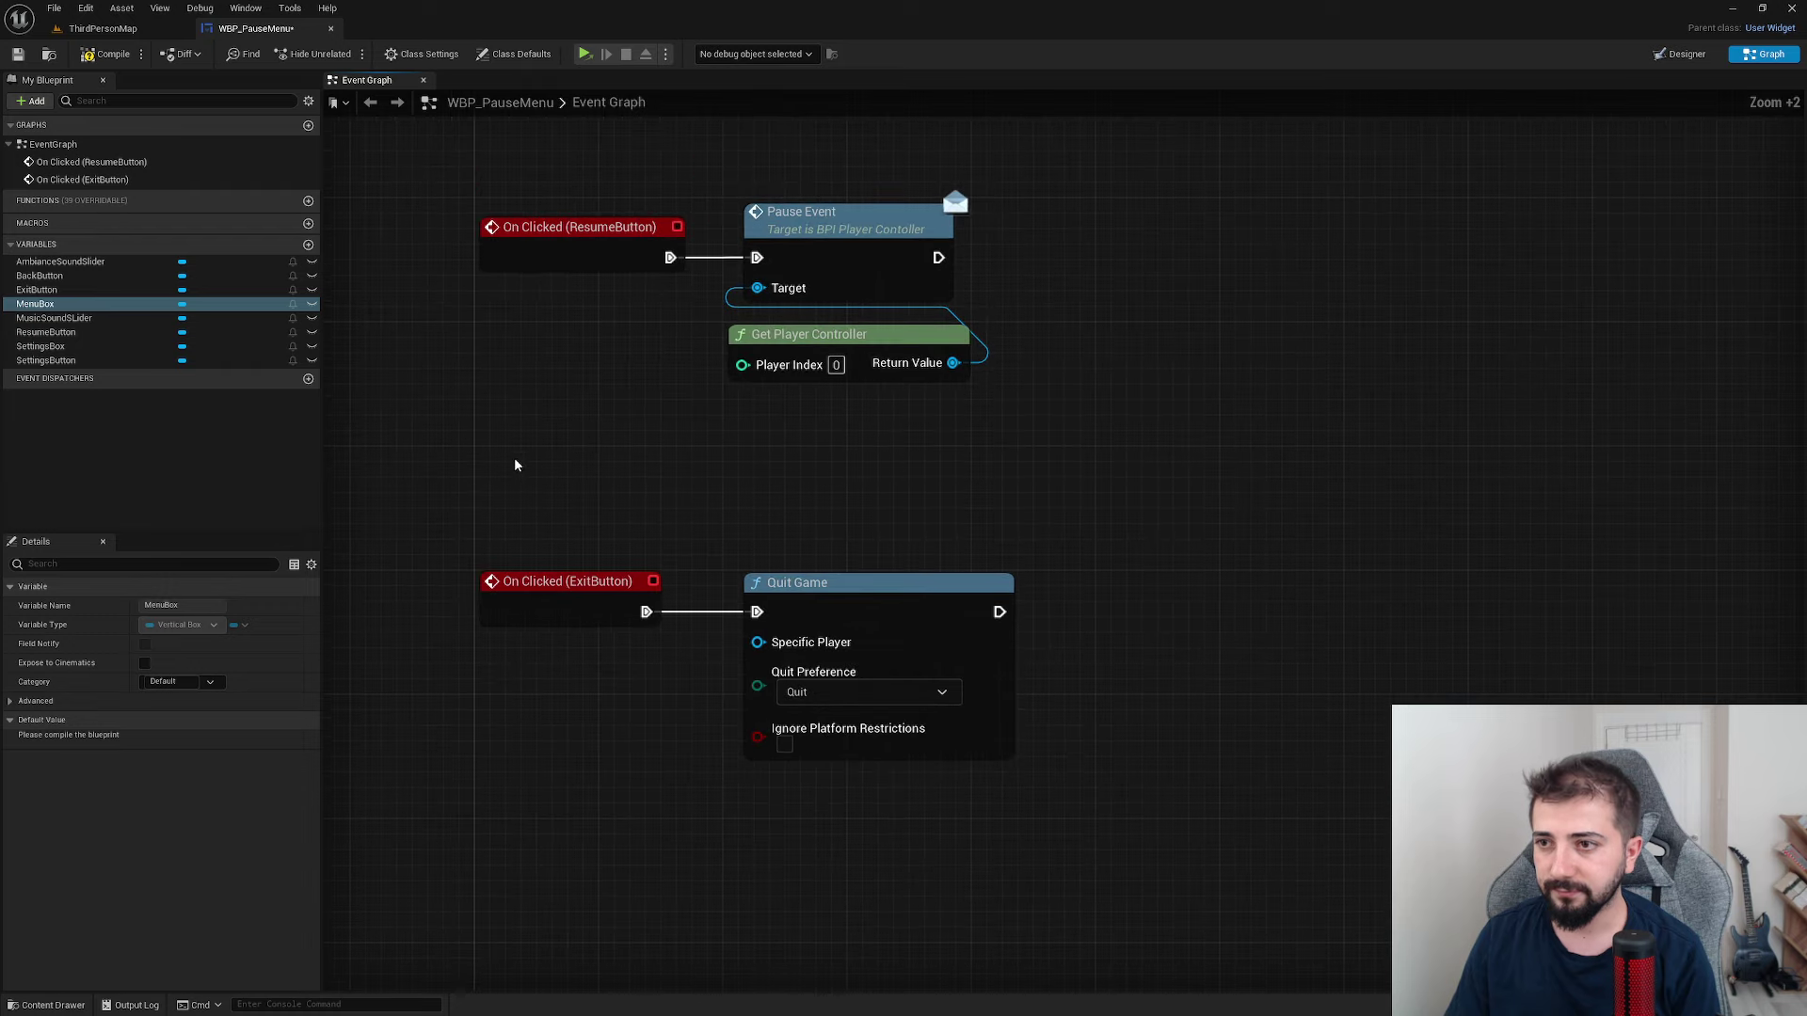
{"action": "right_click_drag", "start_coordinate": [497, 988], "coordinate": [699, 529]}
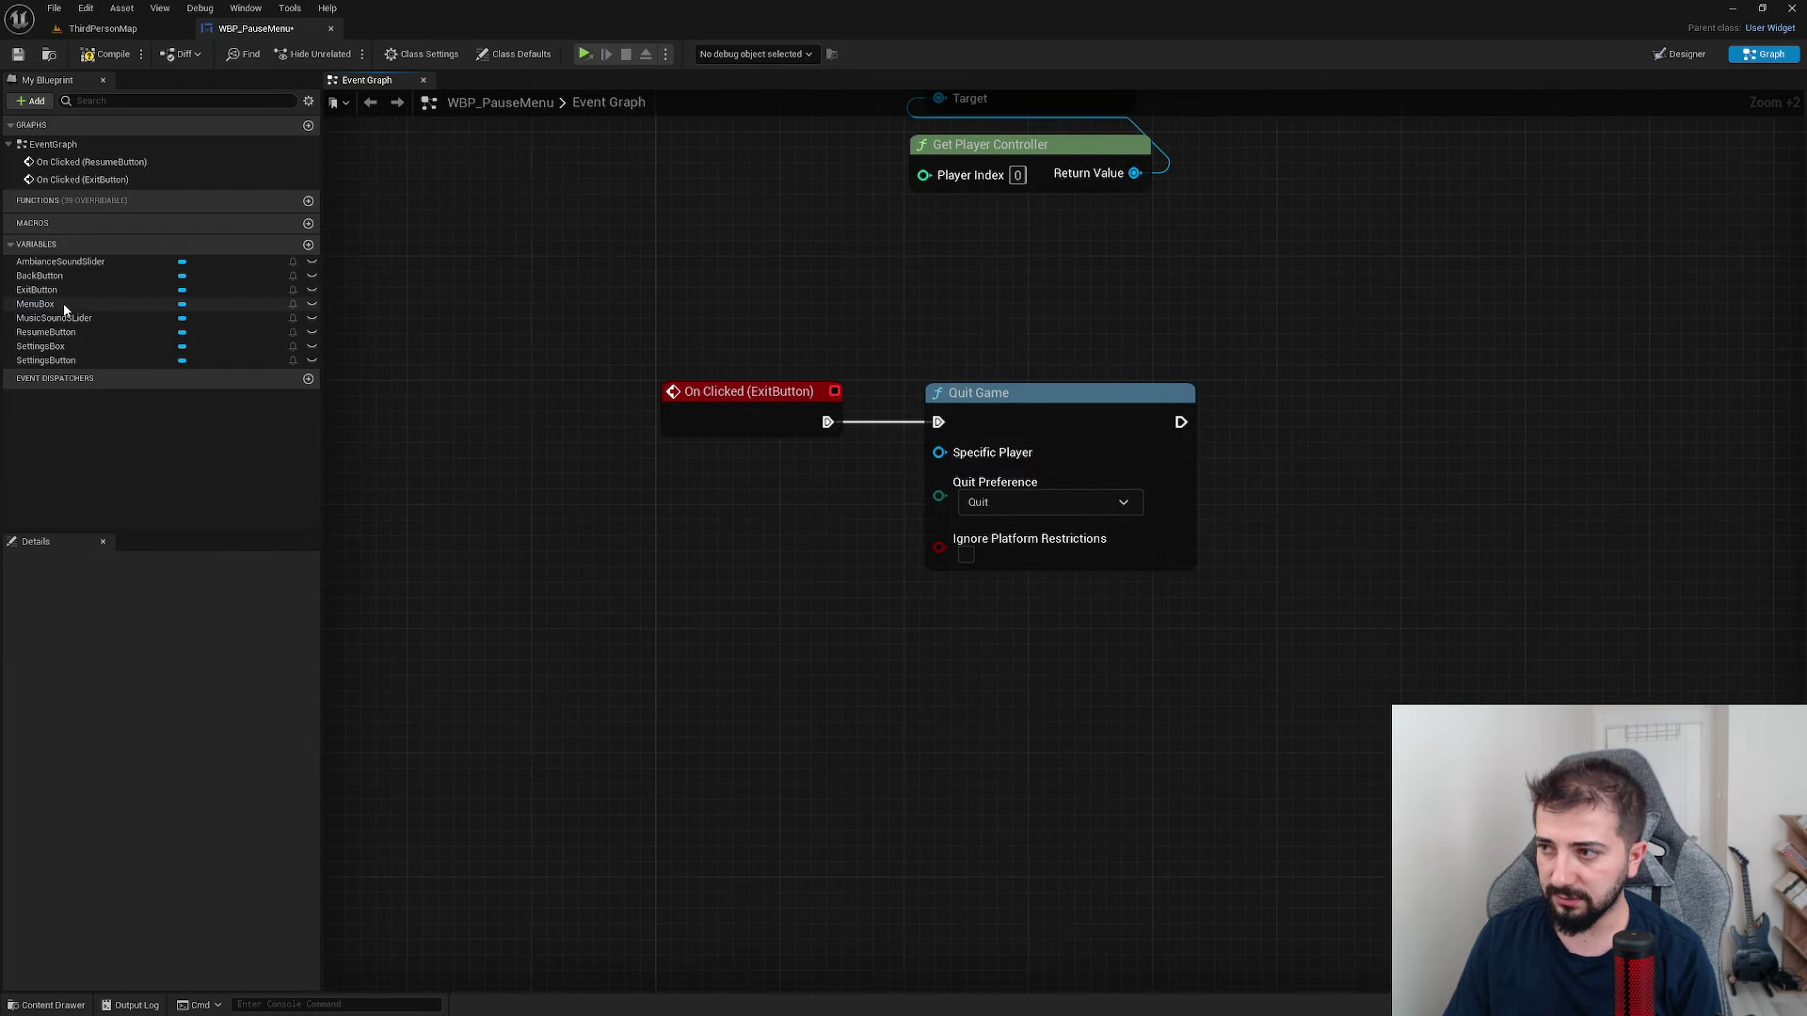
{"action": "left_click", "coordinate": [58, 360]}
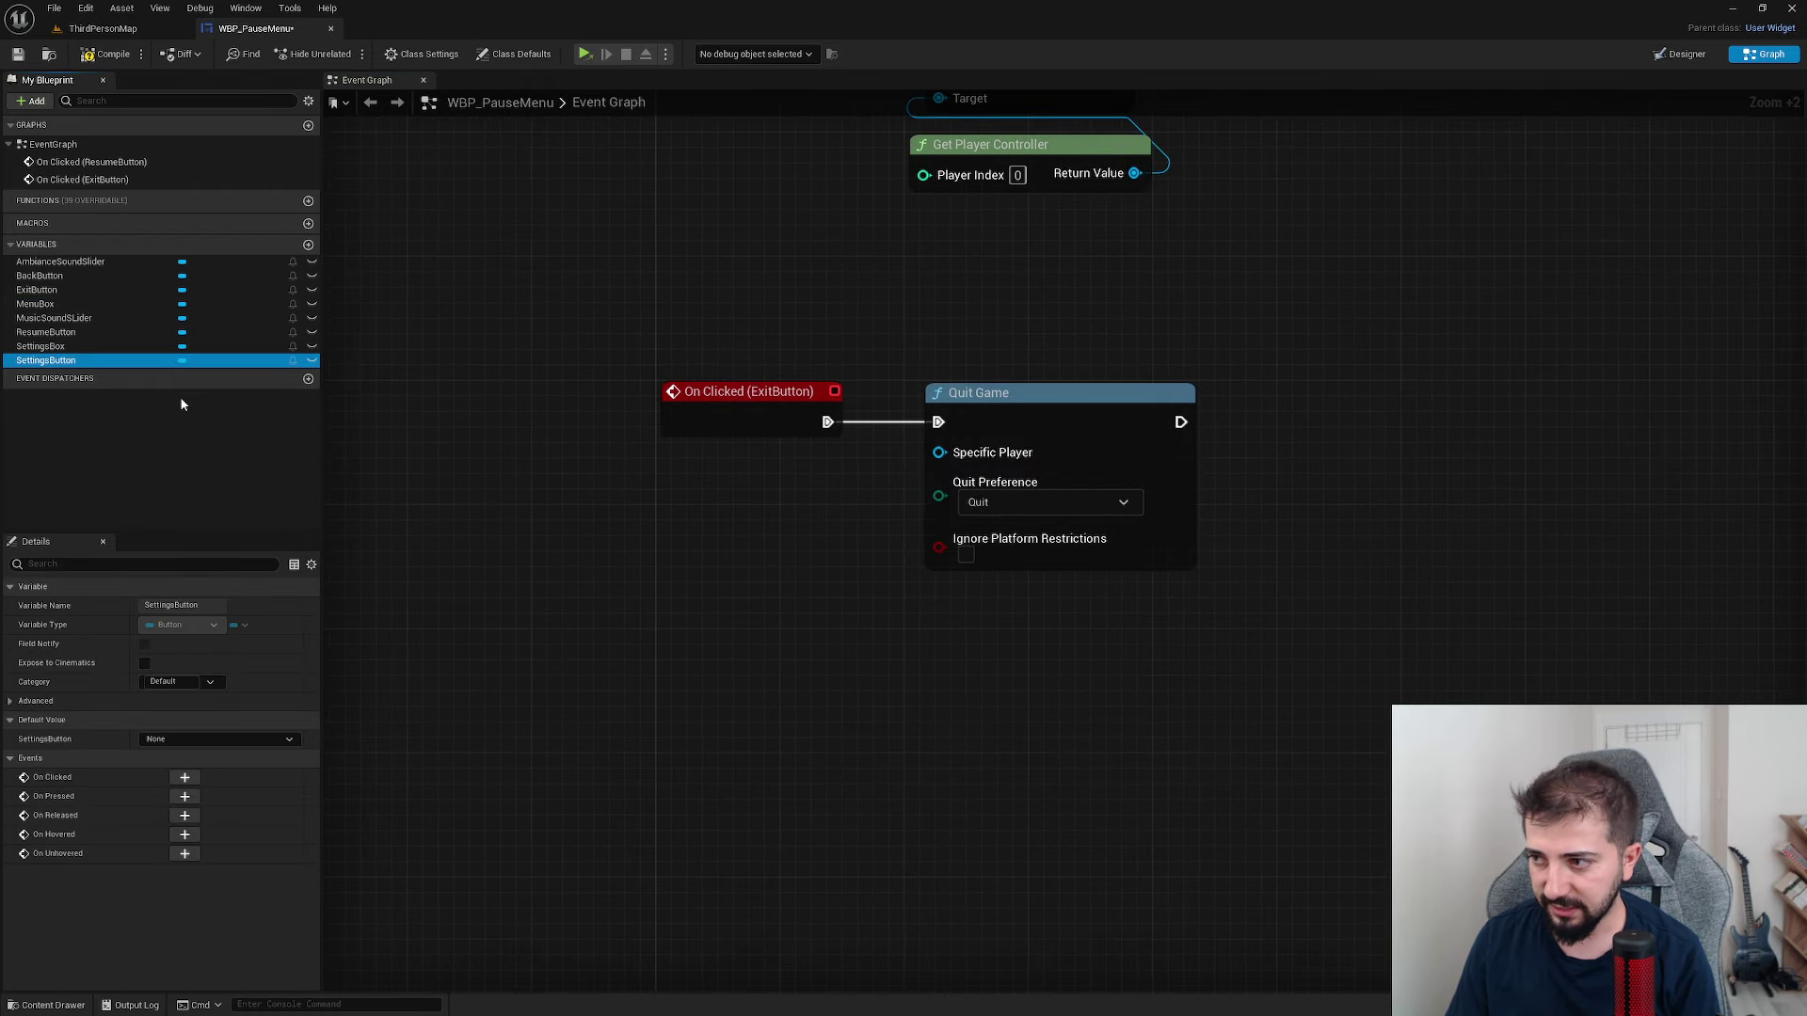
{"action": "left_click", "coordinate": [184, 777]}
{"action": "left_click_drag", "start_coordinate": [706, 403], "coordinate": [691, 531]}
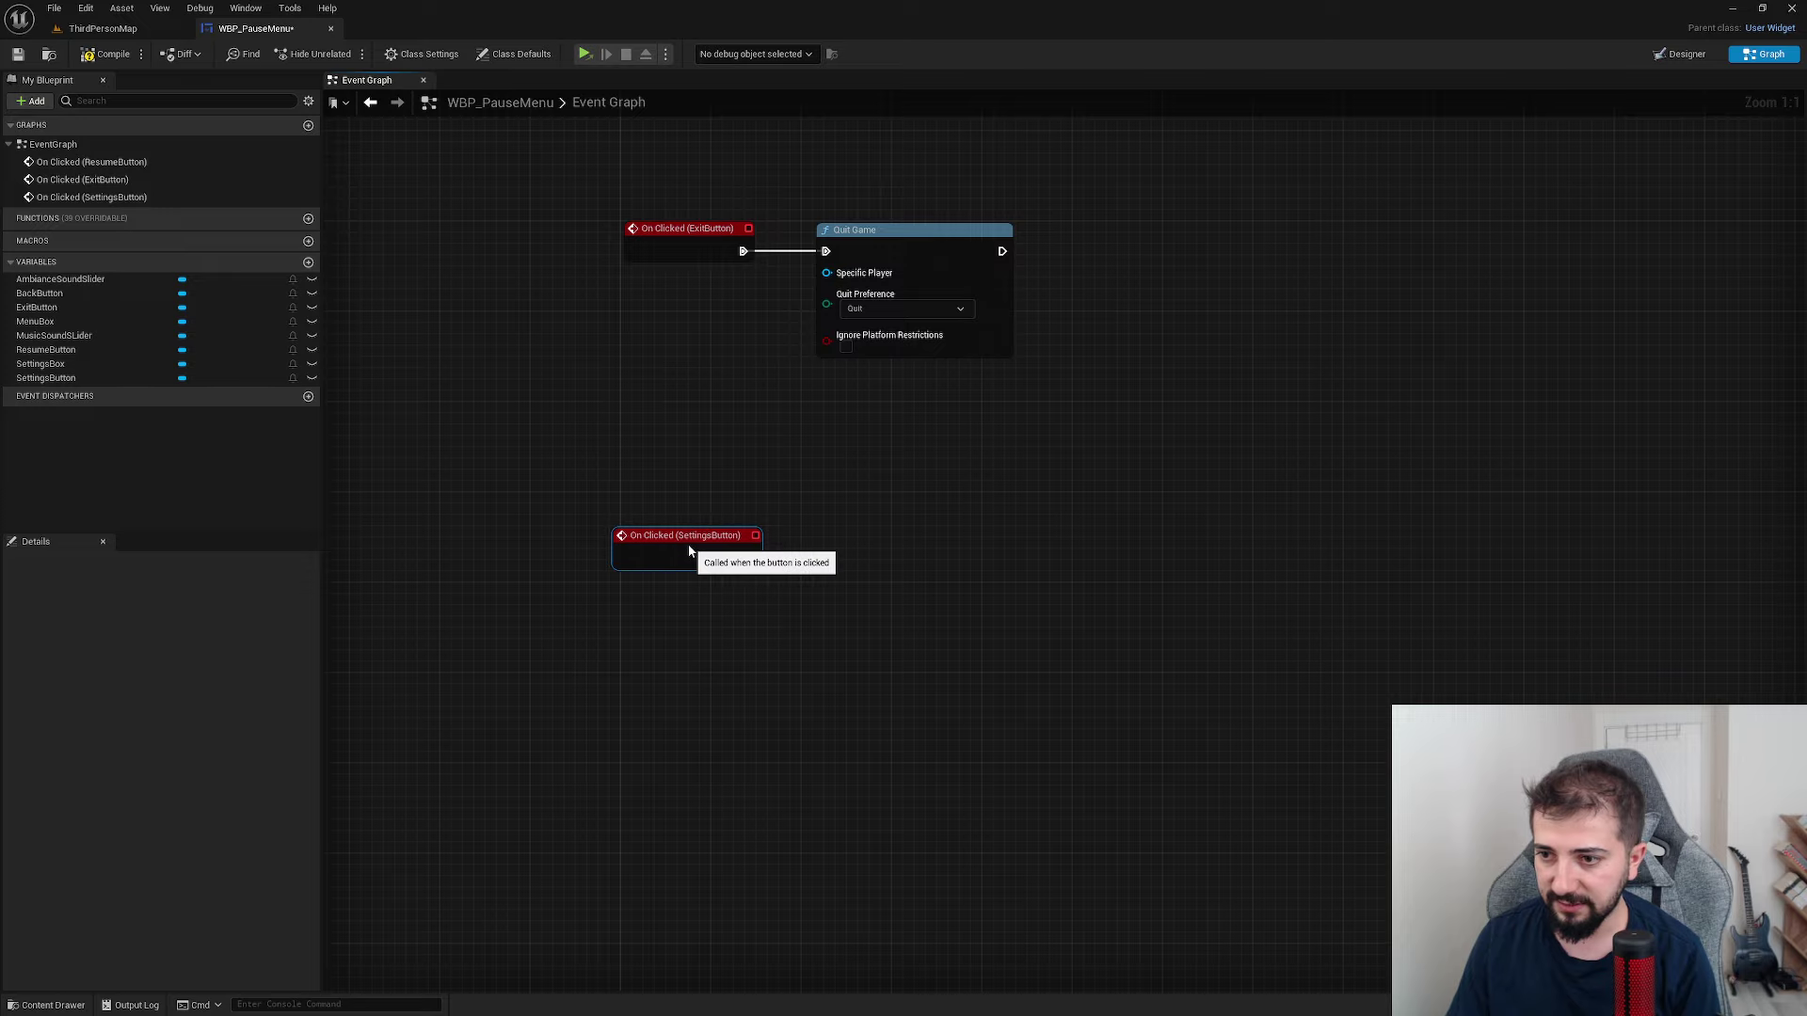
{"action": "scroll", "coordinate": [692, 531], "scroll_direction": "up", "scroll_amount": 4}
{"action": "right_click_drag", "start_coordinate": [693, 531], "coordinate": [540, 500]}
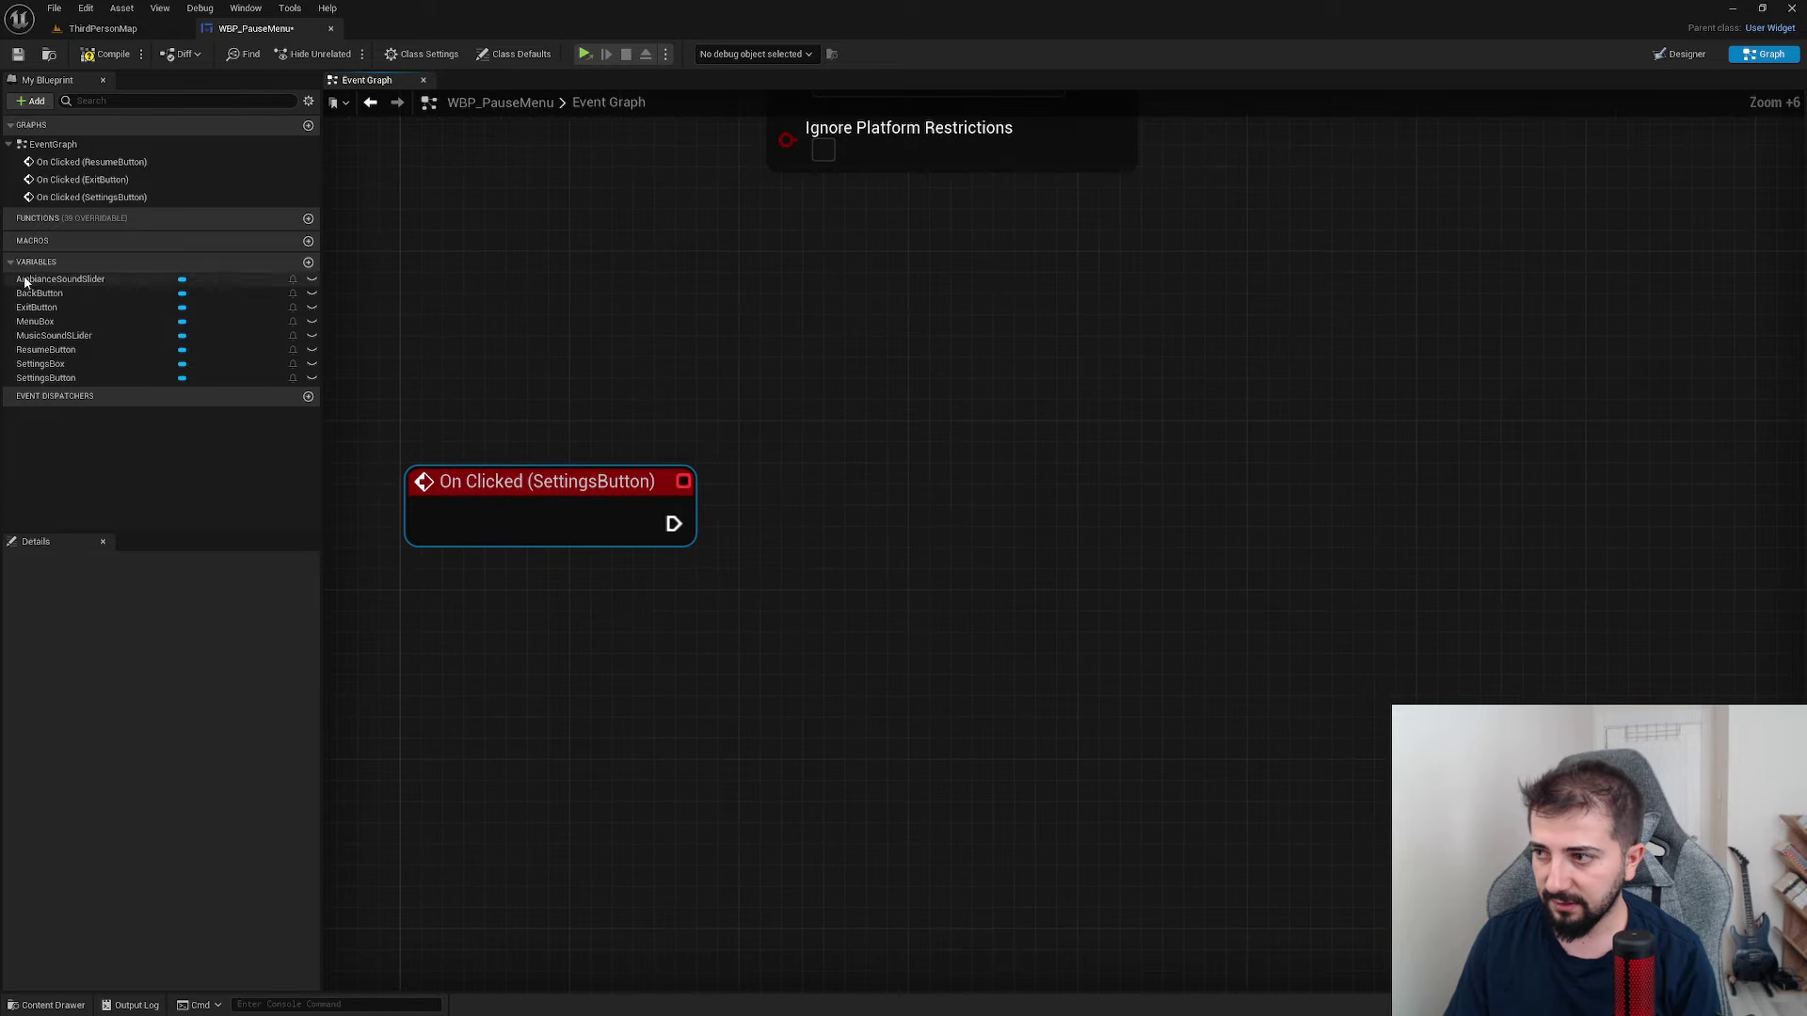
- Wire a Set Visibility node for Settings Box after the Settings click event
{"action": "left_click", "coordinate": [53, 366]}
{"action": "mouse_move", "coordinate": [53, 373]}
{"action": "left_mouse_down", "text": "ctrl"}
{"action": "mouse_move", "coordinate": [588, 699]}
{"action": "mouse_move", "coordinate": [739, 646]}
{"action": "left_mouse_up", "text": "ctrl"}
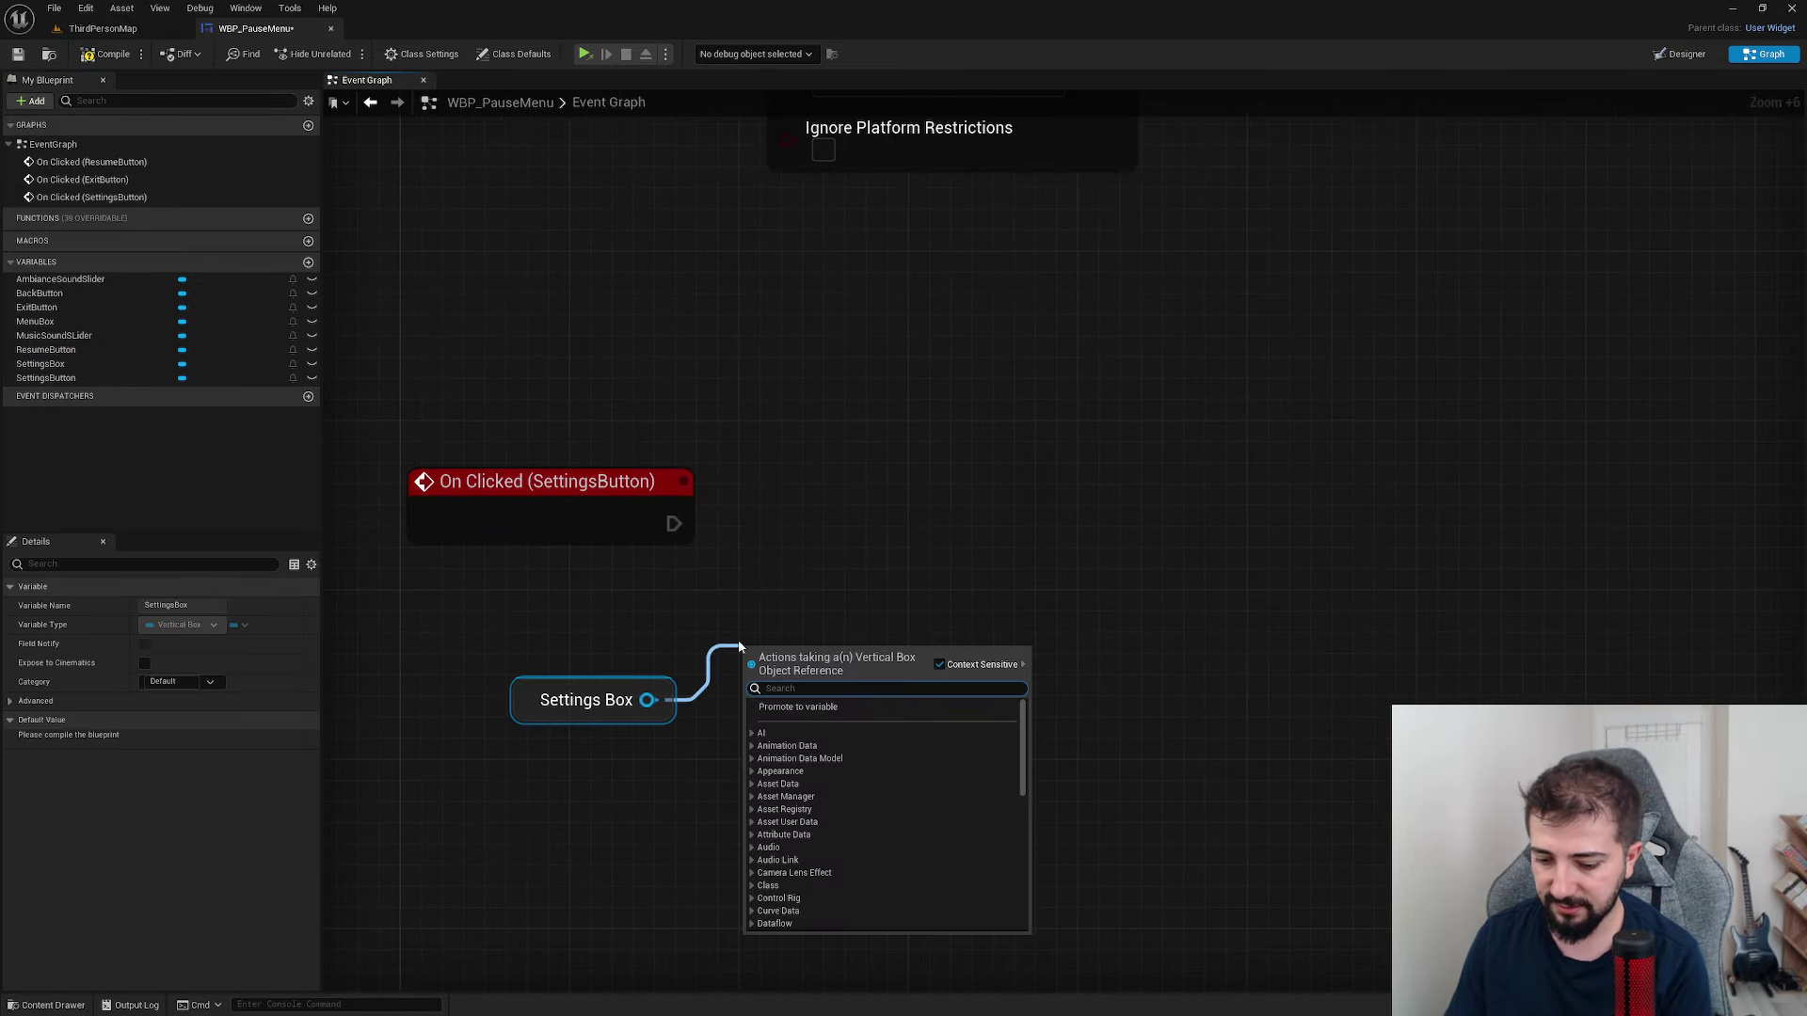
{"action": "type", "text": "set visibility"}
{"action": "key", "text": "Return"}
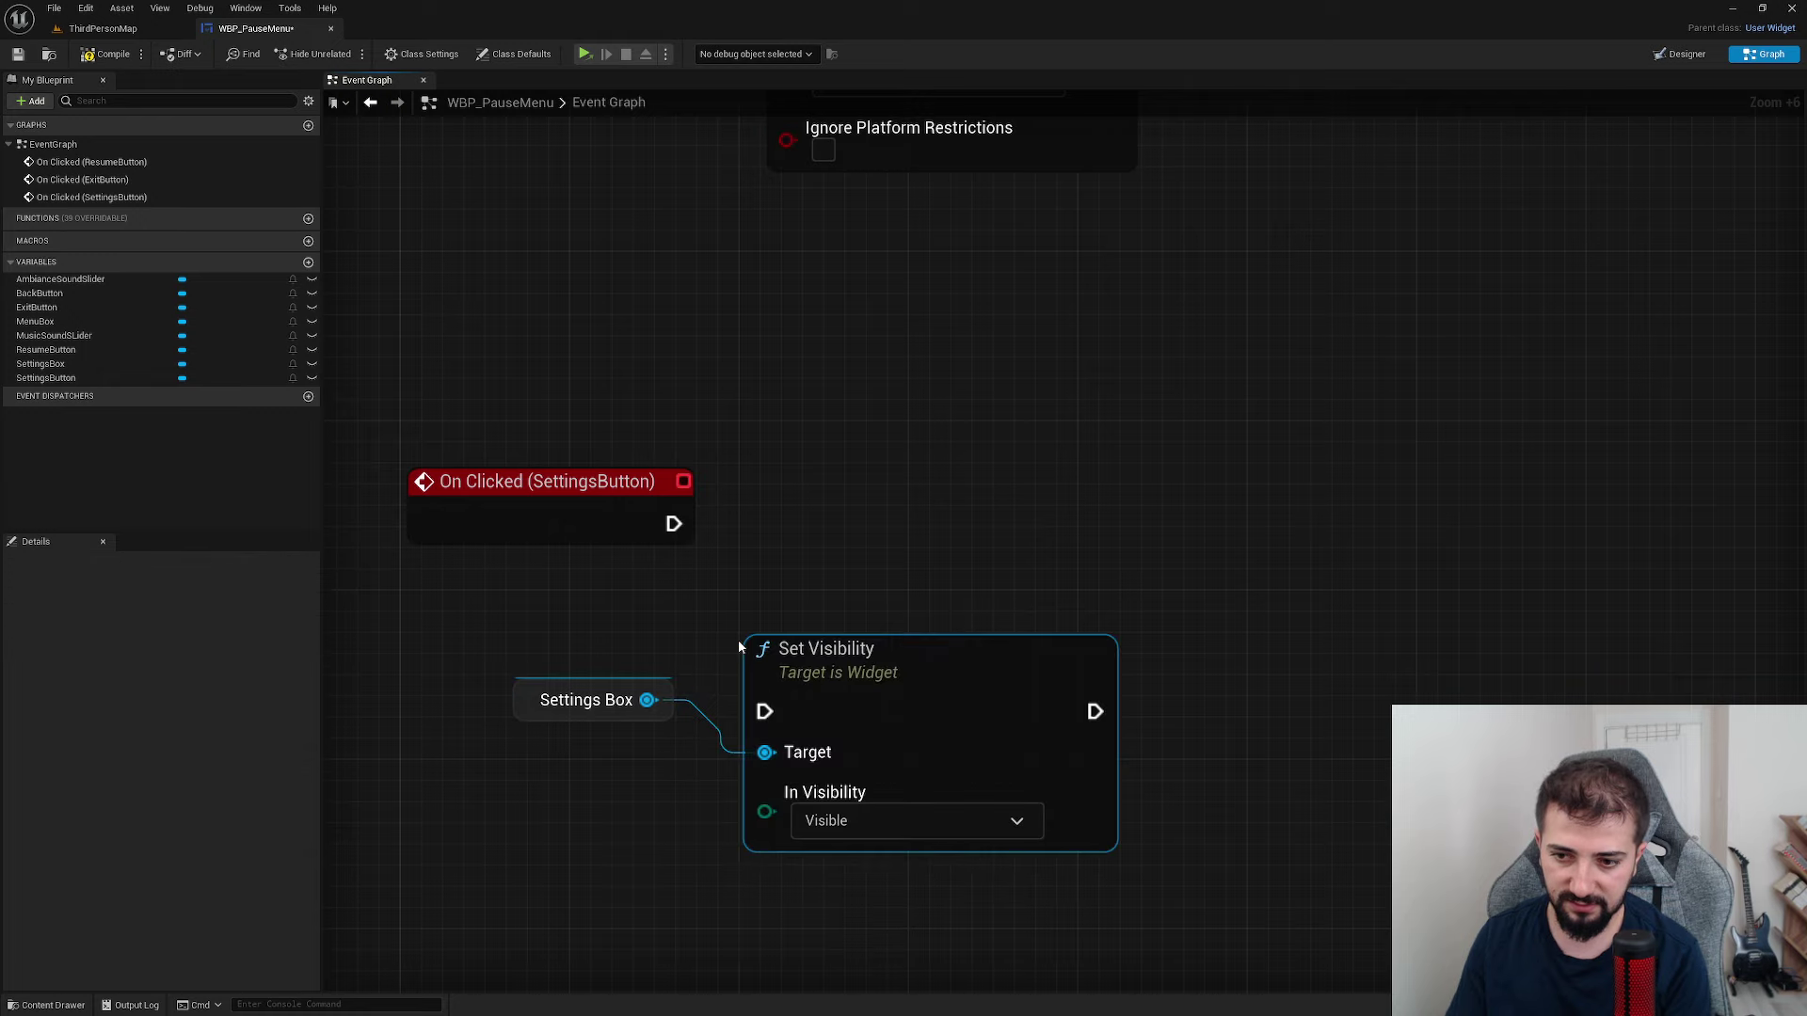
{"action": "left_click_drag", "start_coordinate": [838, 697], "coordinate": [857, 503]}
{"action": "left_click_drag", "start_coordinate": [673, 523], "coordinate": [790, 517]}
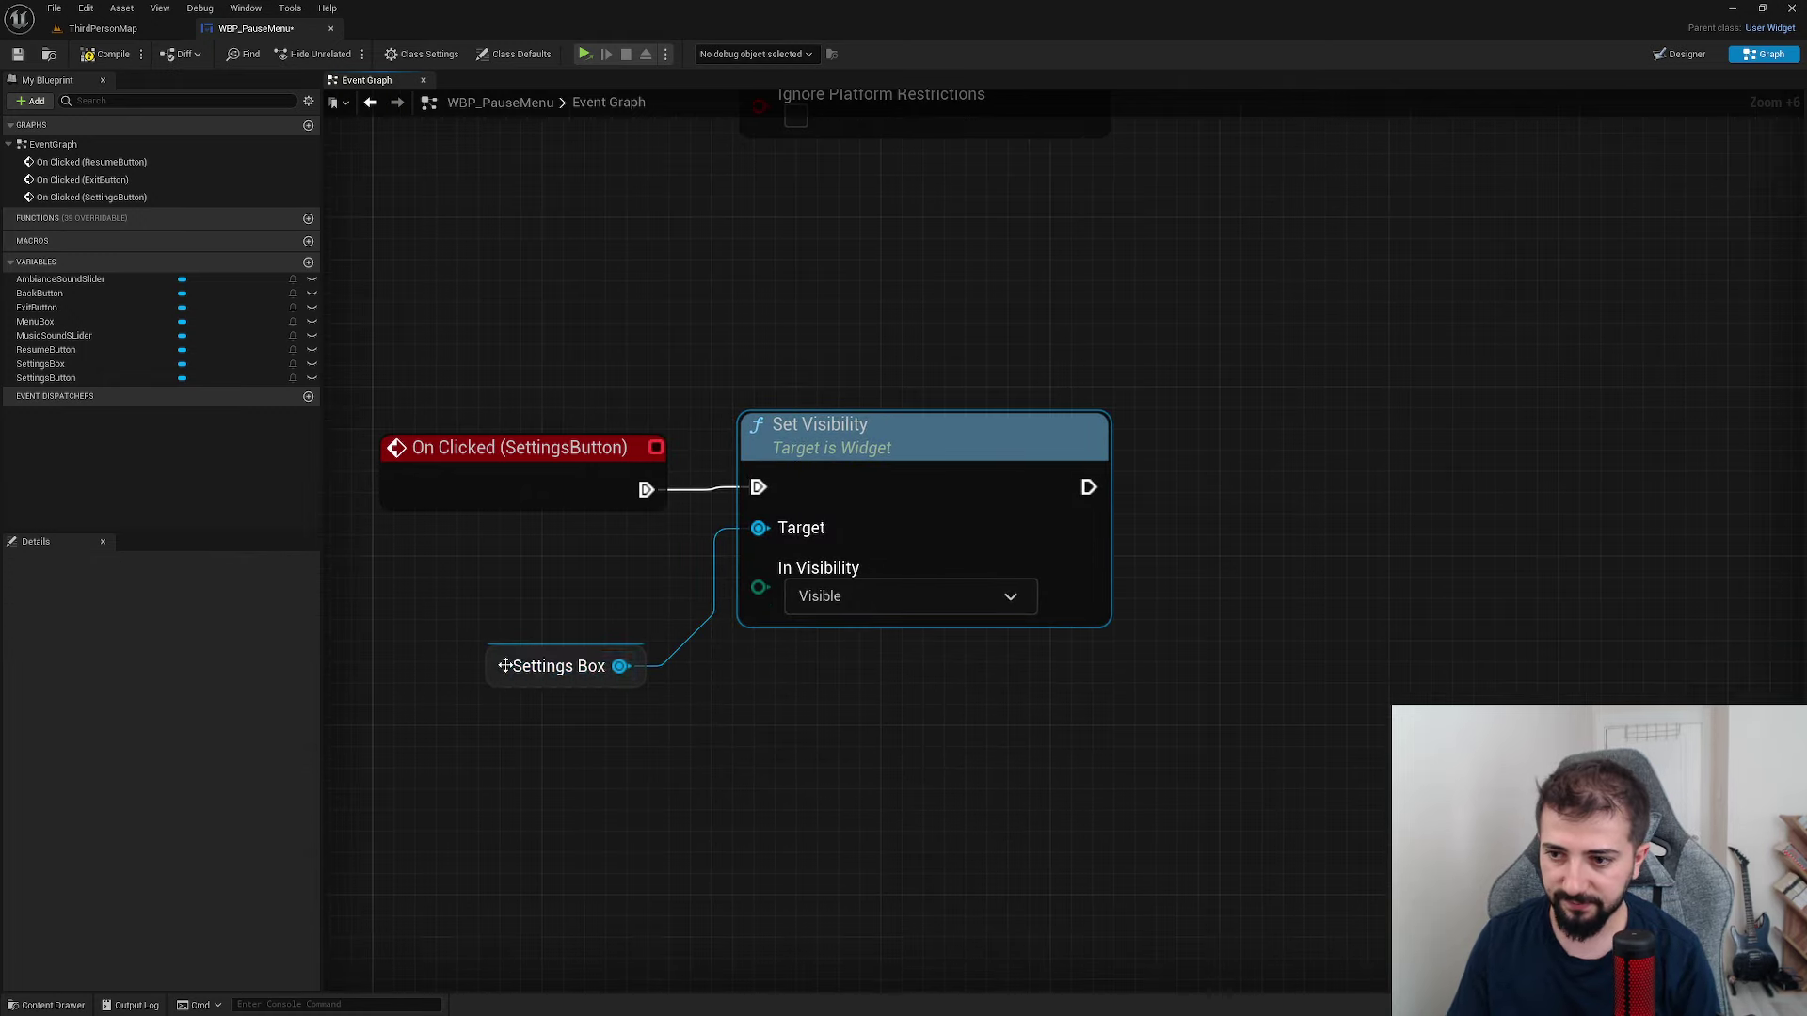
{"action": "left_click_drag", "start_coordinate": [491, 661], "coordinate": [349, 529]}
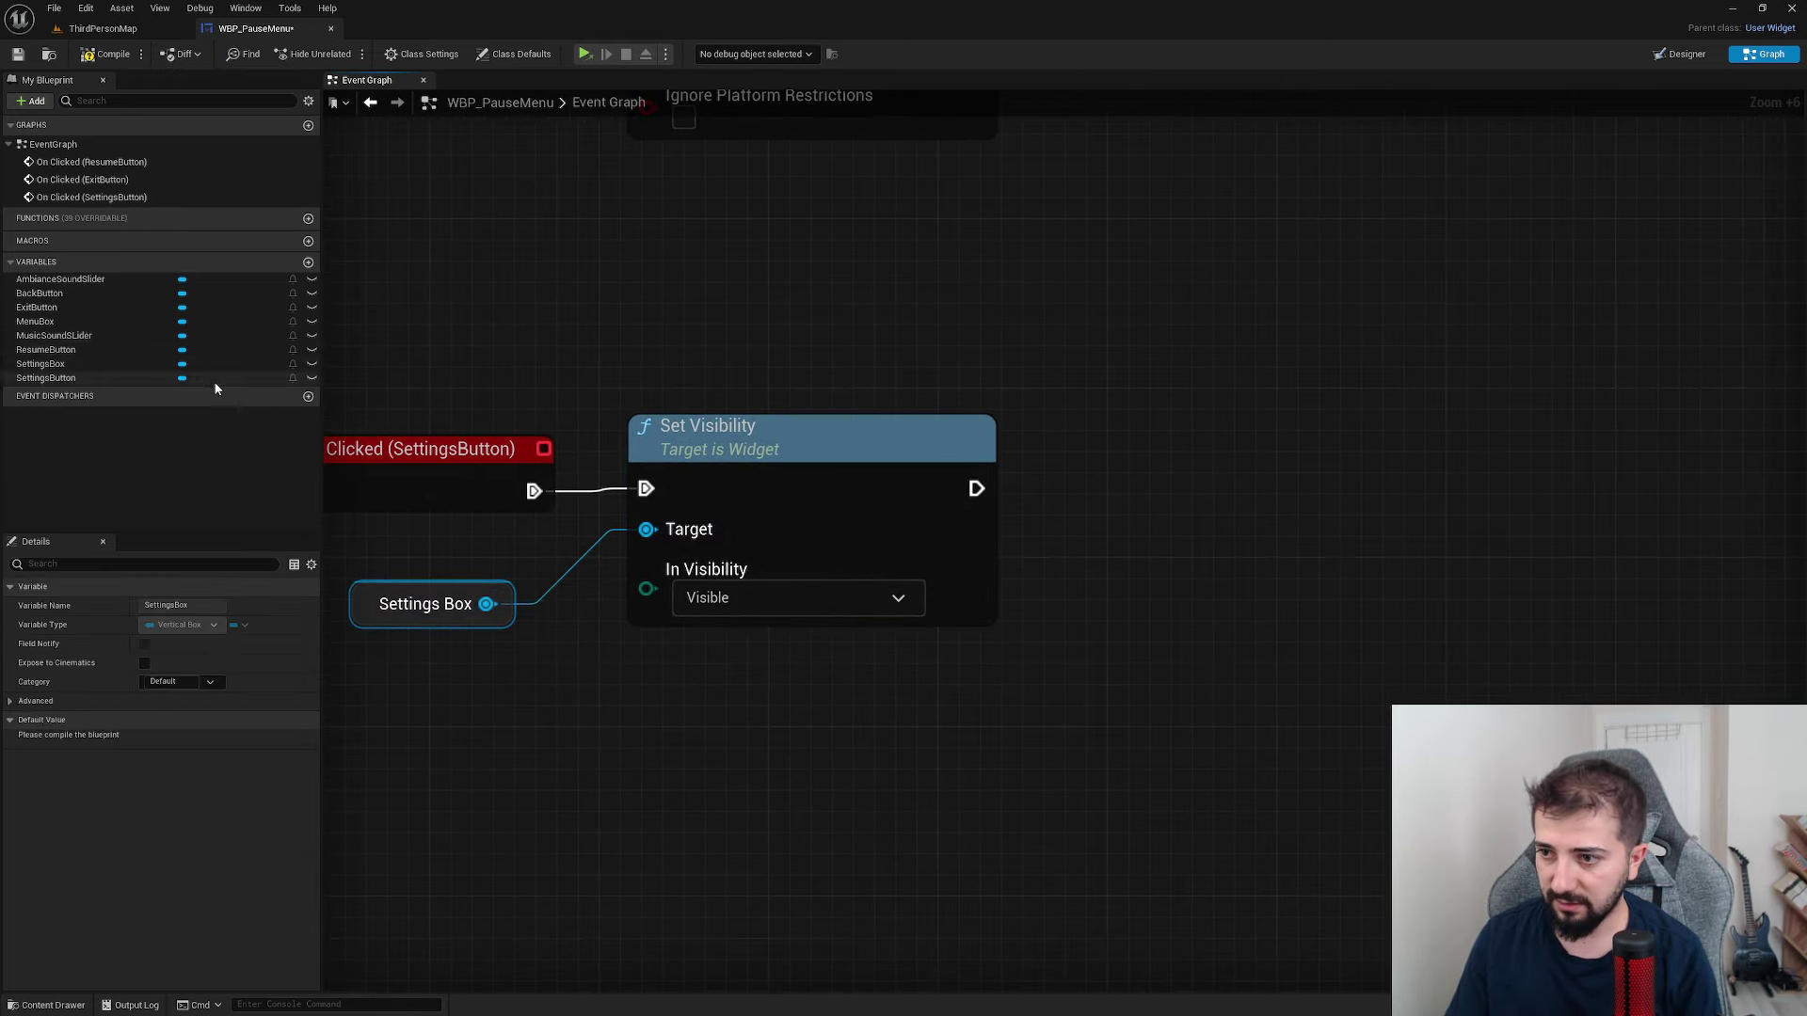
- Chain a second Set Visibility node targeting Menu Box, set to Hidden
{"action": "left_click_drag", "start_coordinate": [69, 321], "coordinate": [720, 685]}
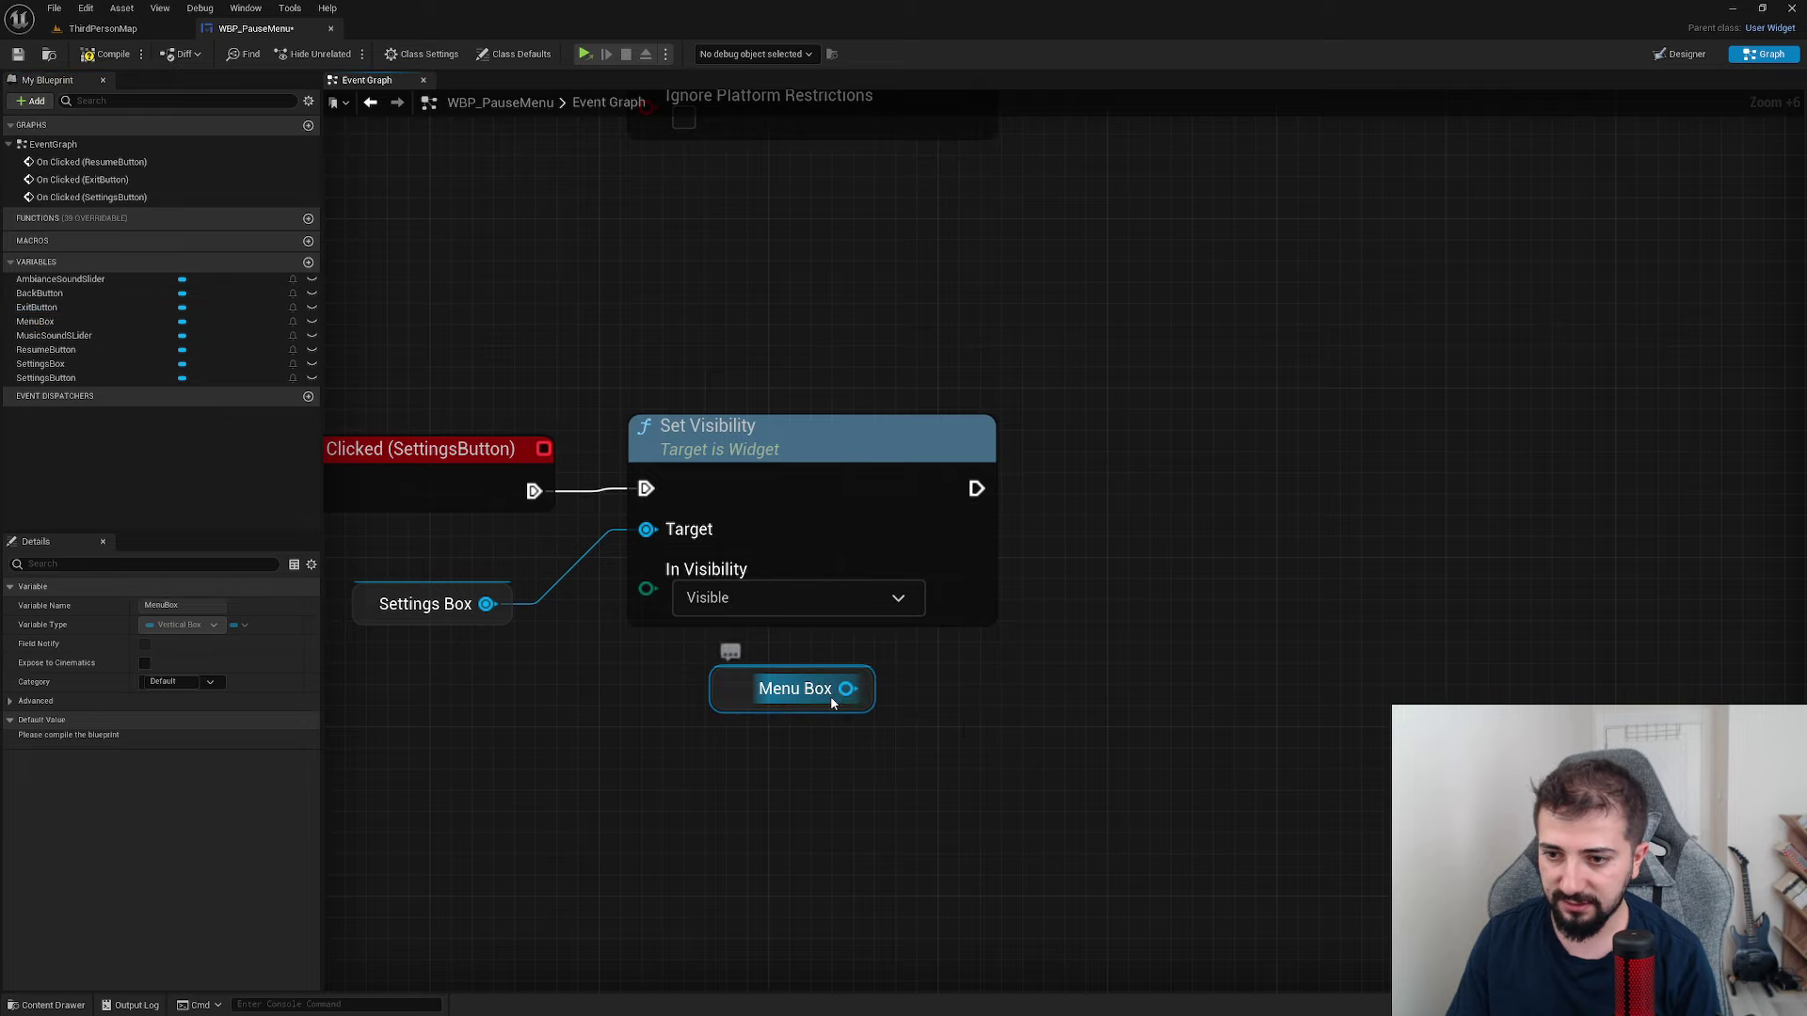
{"action": "left_click_drag", "start_coordinate": [847, 689], "coordinate": [1108, 602]}
{"action": "left_click", "coordinate": [1099, 438]}
{"action": "key", "text": "ctrl+v"}
{"action": "mouse_move", "coordinate": [973, 488]}
{"action": "left_mouse_down"}
{"action": "mouse_move", "coordinate": [1133, 509]}
{"action": "mouse_move", "coordinate": [1202, 468]}
{"action": "left_mouse_up"}
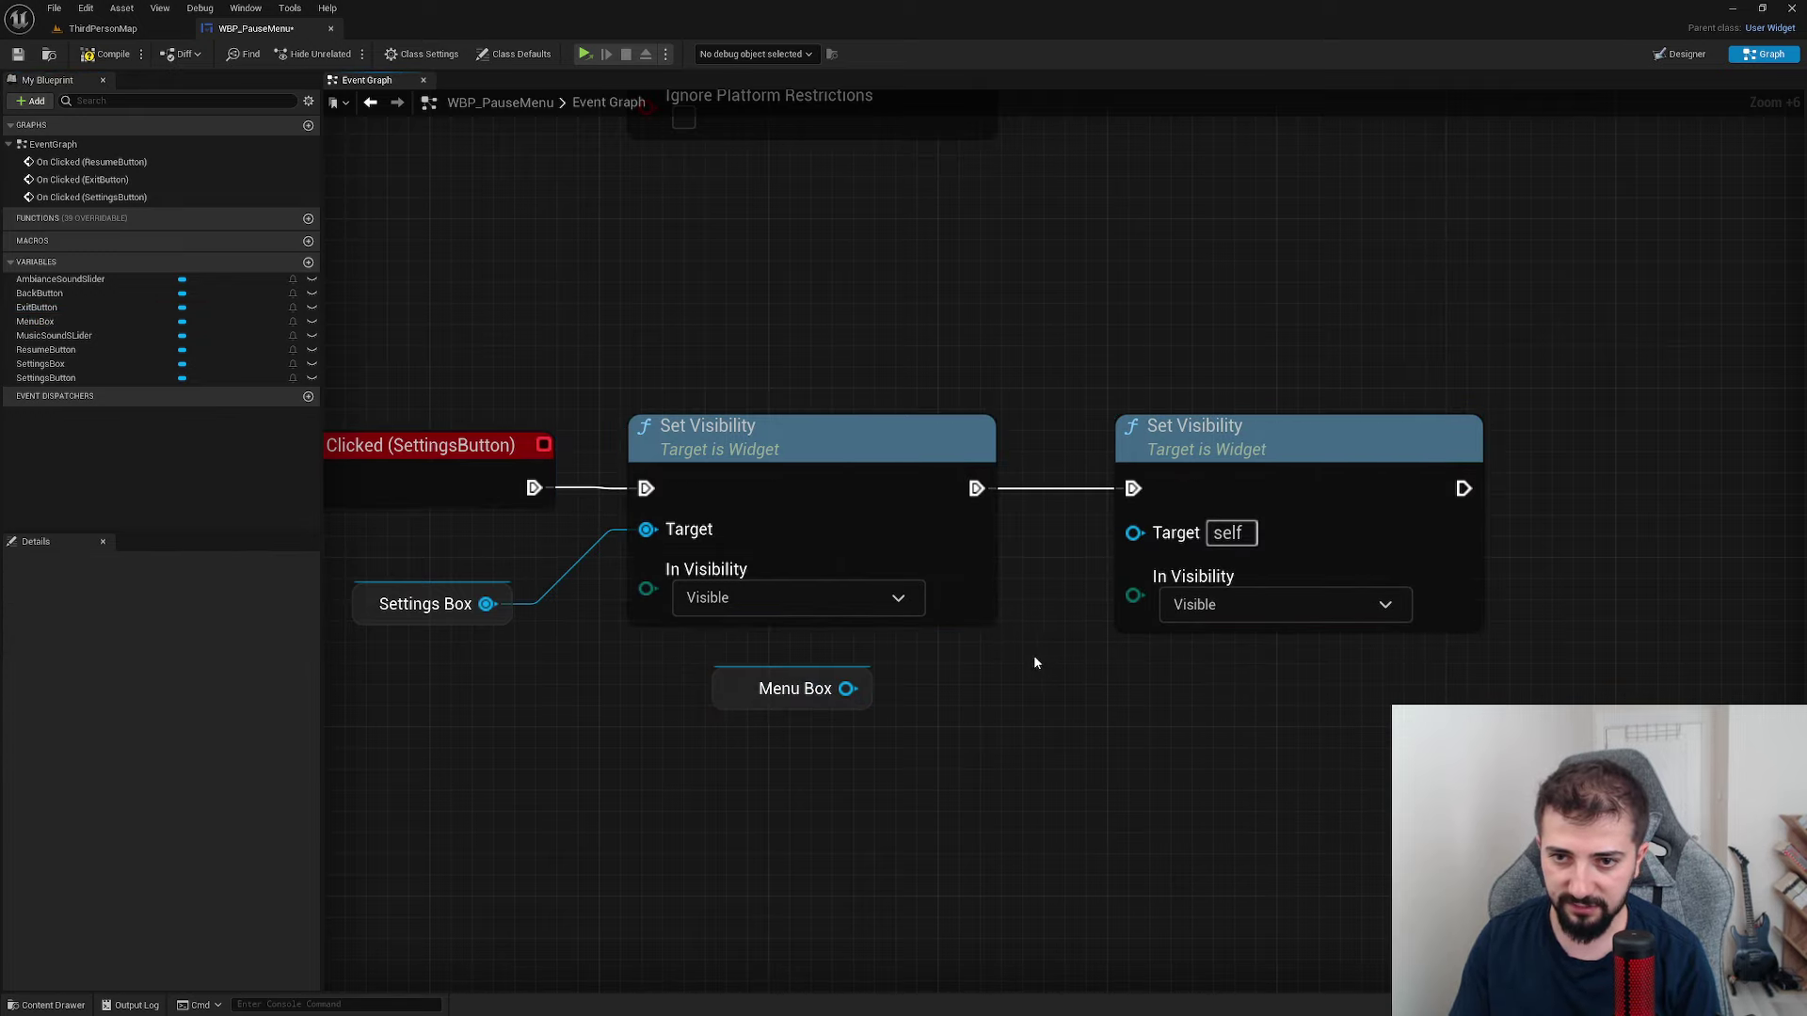
{"action": "right_click_drag", "start_coordinate": [1033, 655], "coordinate": [851, 664]}
{"action": "left_click_drag", "start_coordinate": [665, 697], "coordinate": [973, 538]}
{"action": "left_click", "coordinate": [687, 710]}
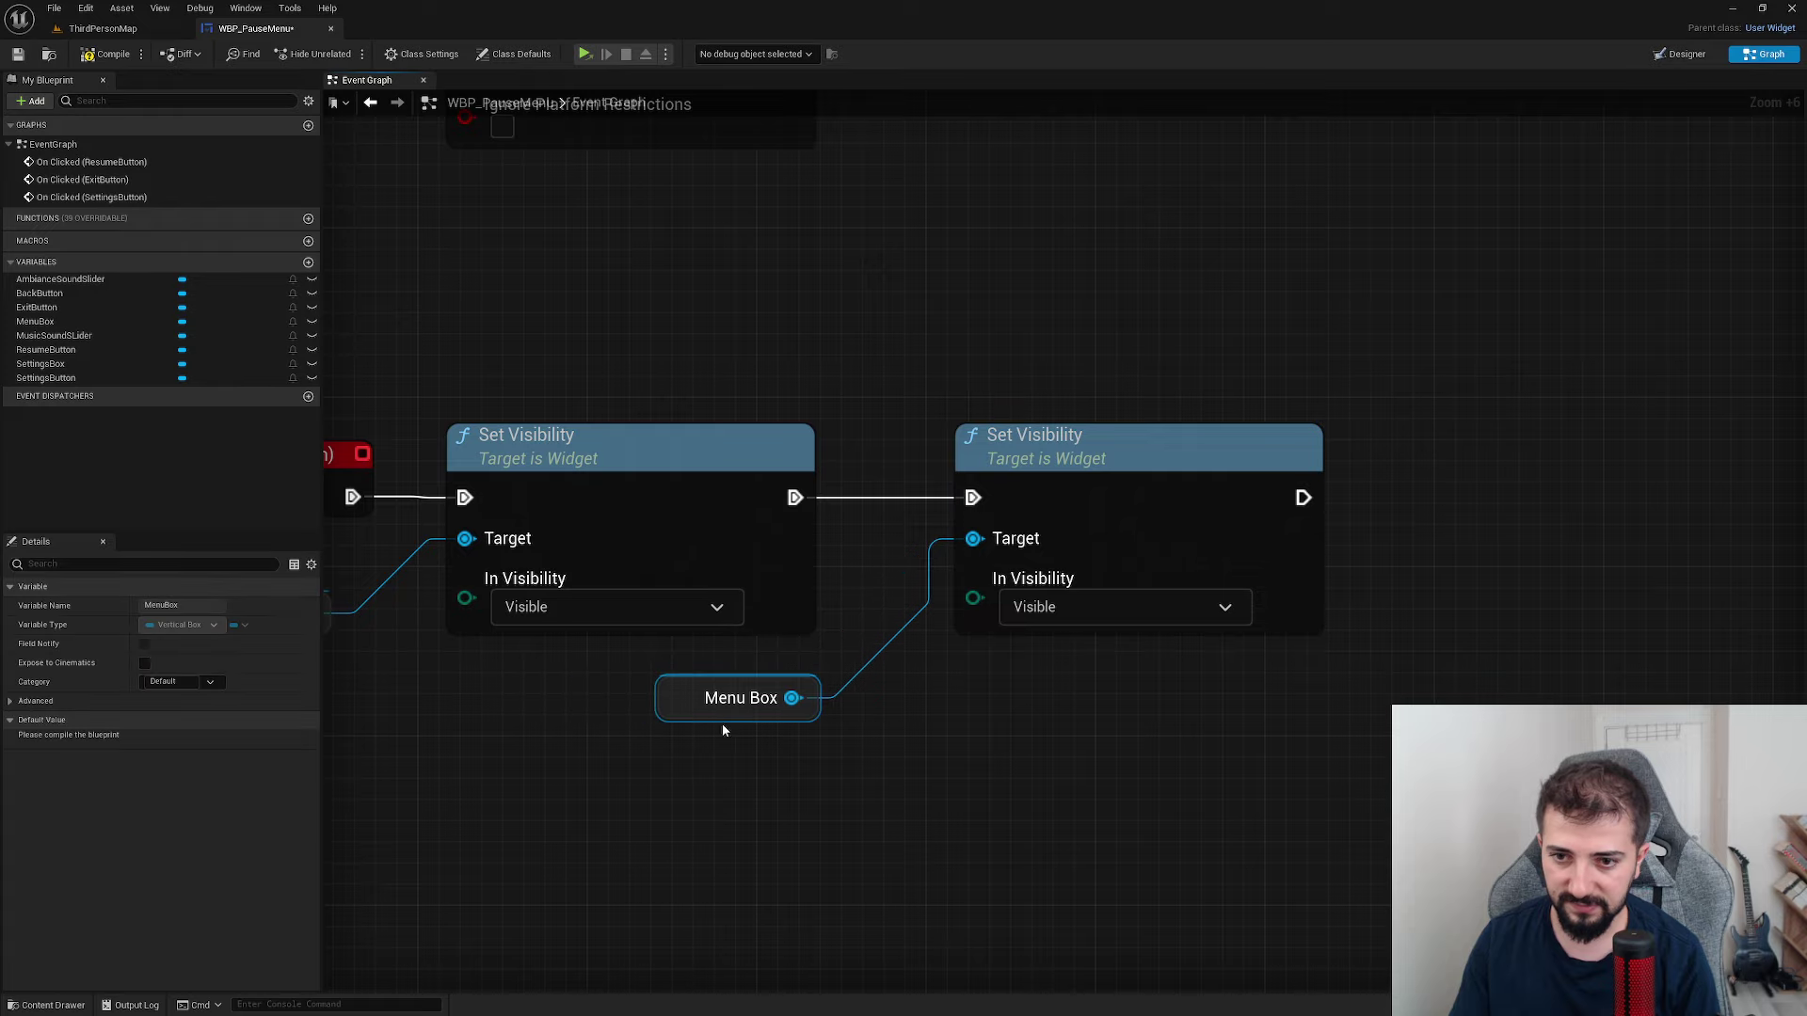
{"action": "left_click", "coordinate": [1129, 607]}
{"action": "left_click", "coordinate": [1040, 651]}
- Tidy the layout of the Set Visibility and Menu Box nodes, keeping Hidden
{"action": "right_click_drag", "start_coordinate": [774, 732], "coordinate": [1081, 720]}
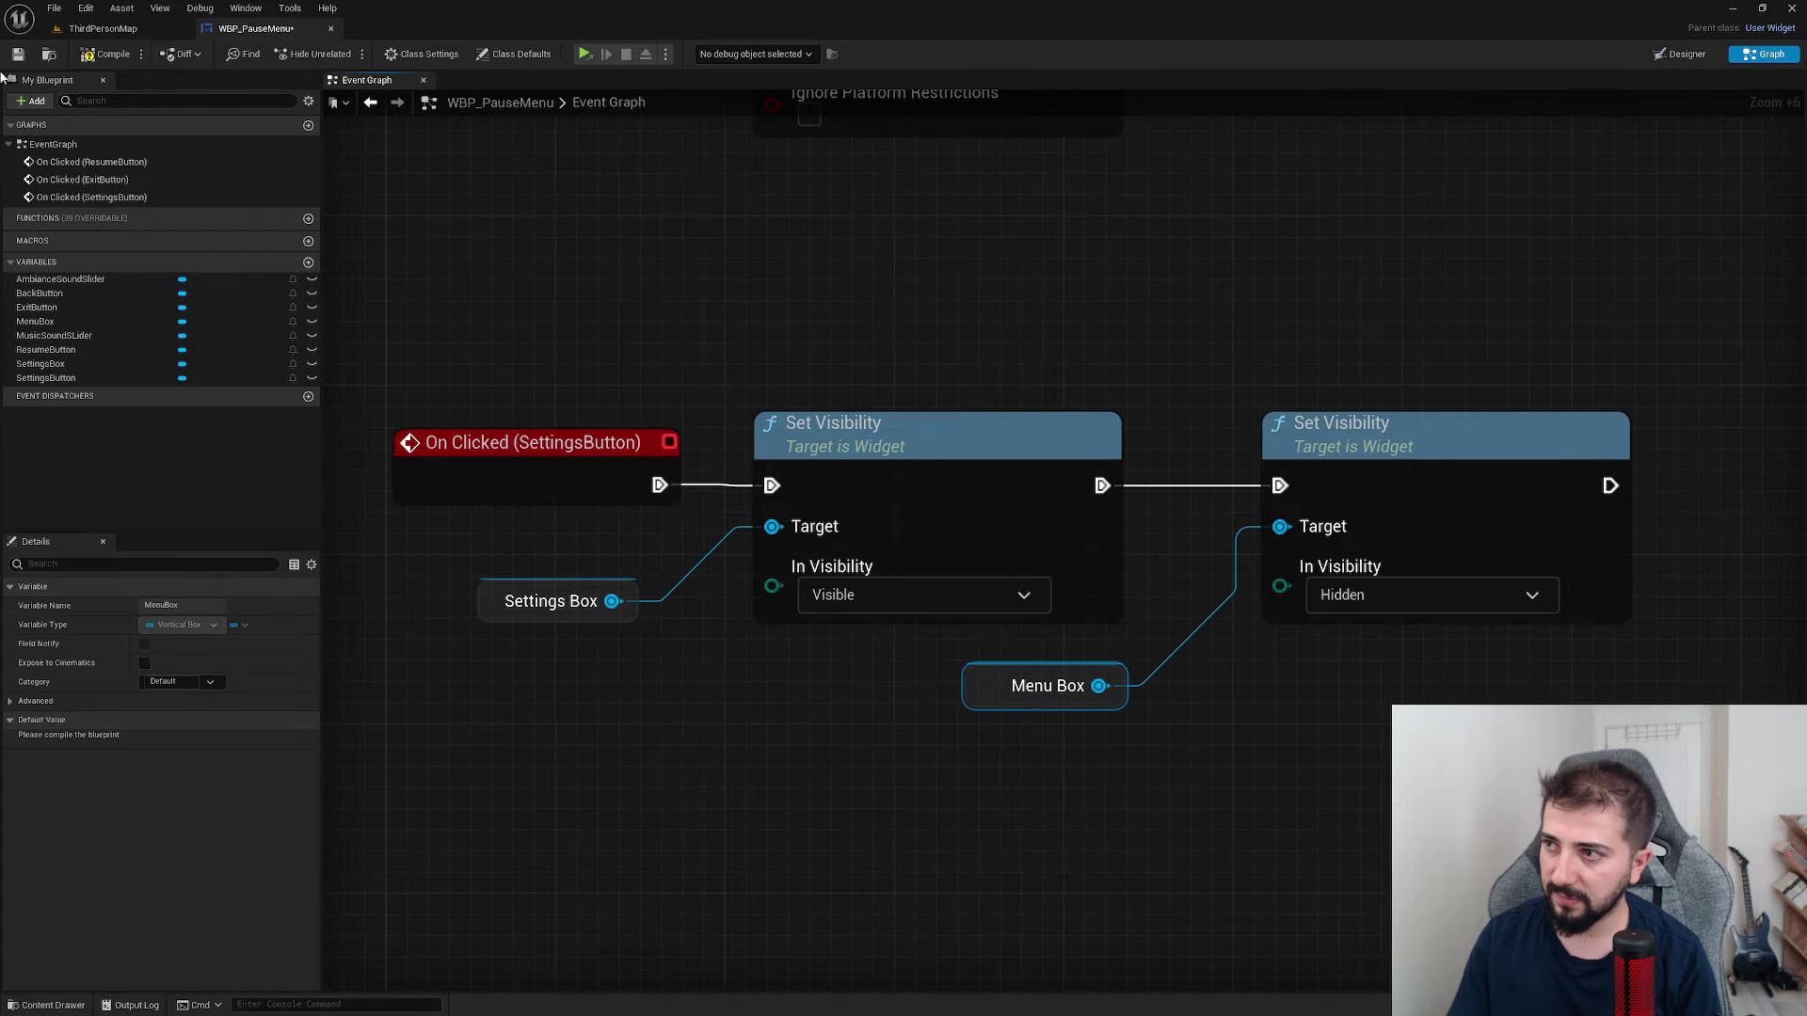
{"action": "left_click", "coordinate": [1342, 601]}
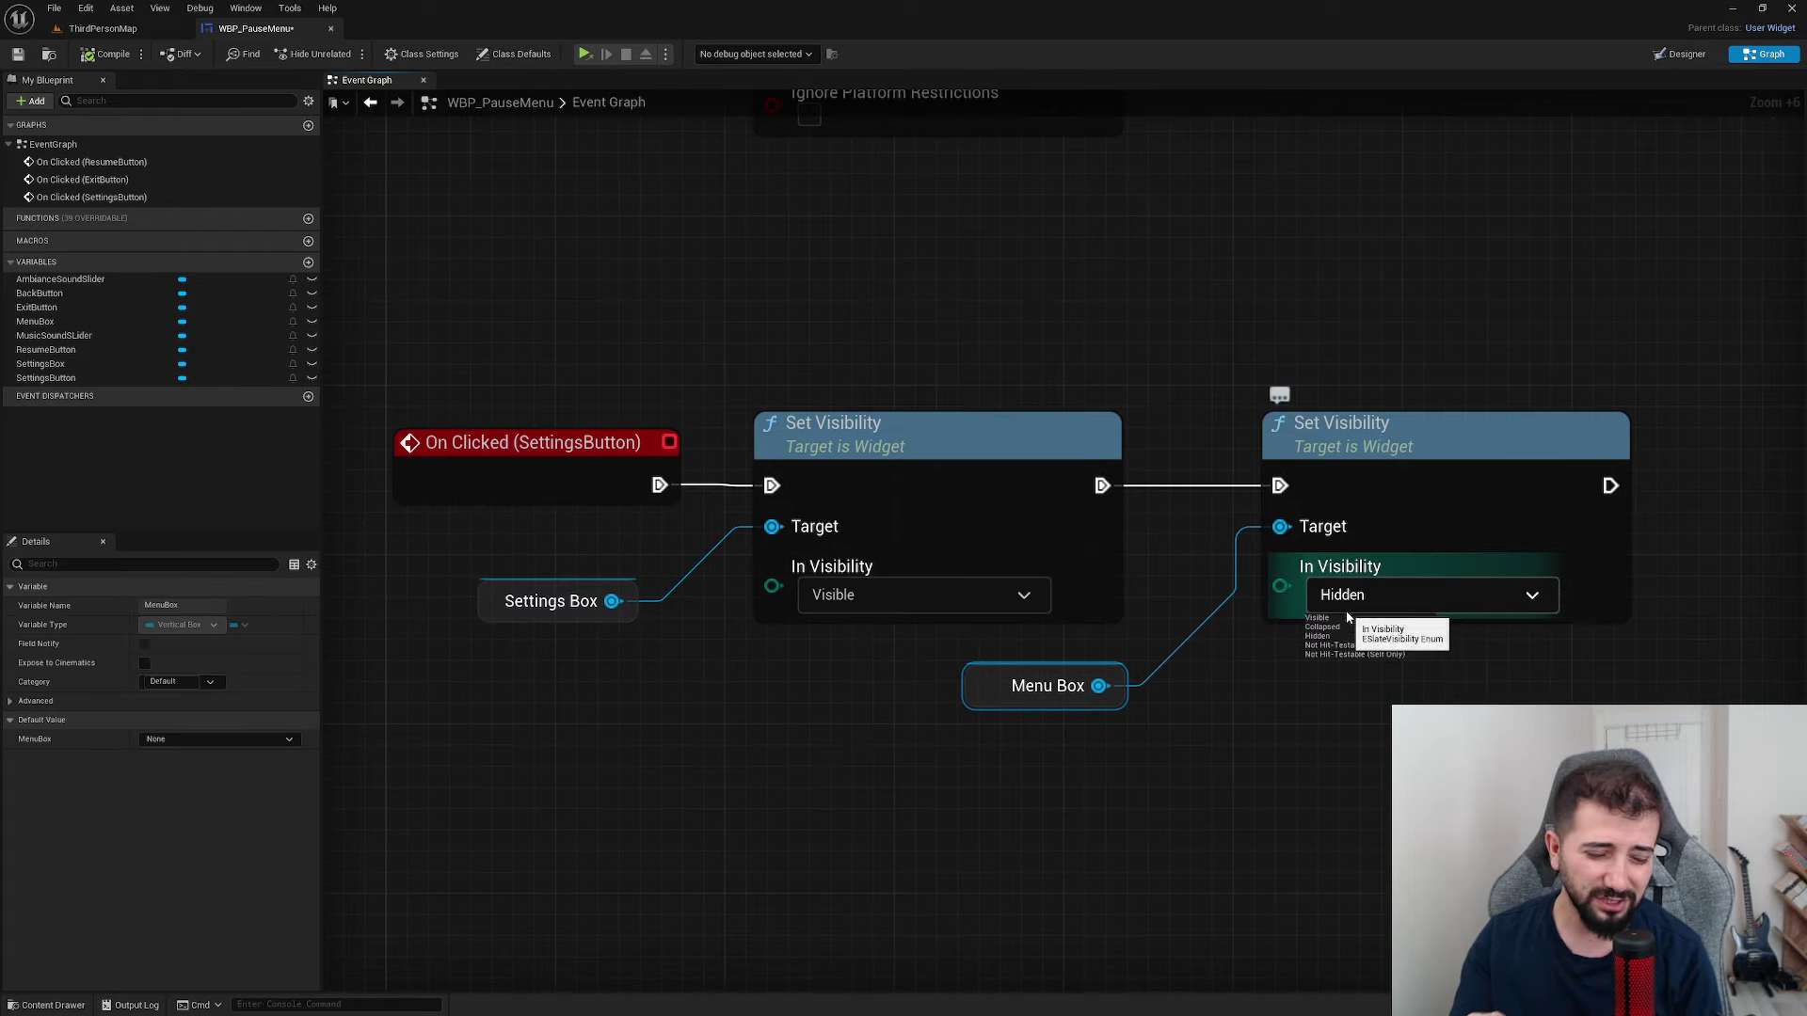
{"action": "right_click_drag", "start_coordinate": [1081, 764], "coordinate": [1014, 777]}
{"action": "left_click_drag", "start_coordinate": [964, 708], "coordinate": [1018, 730]}
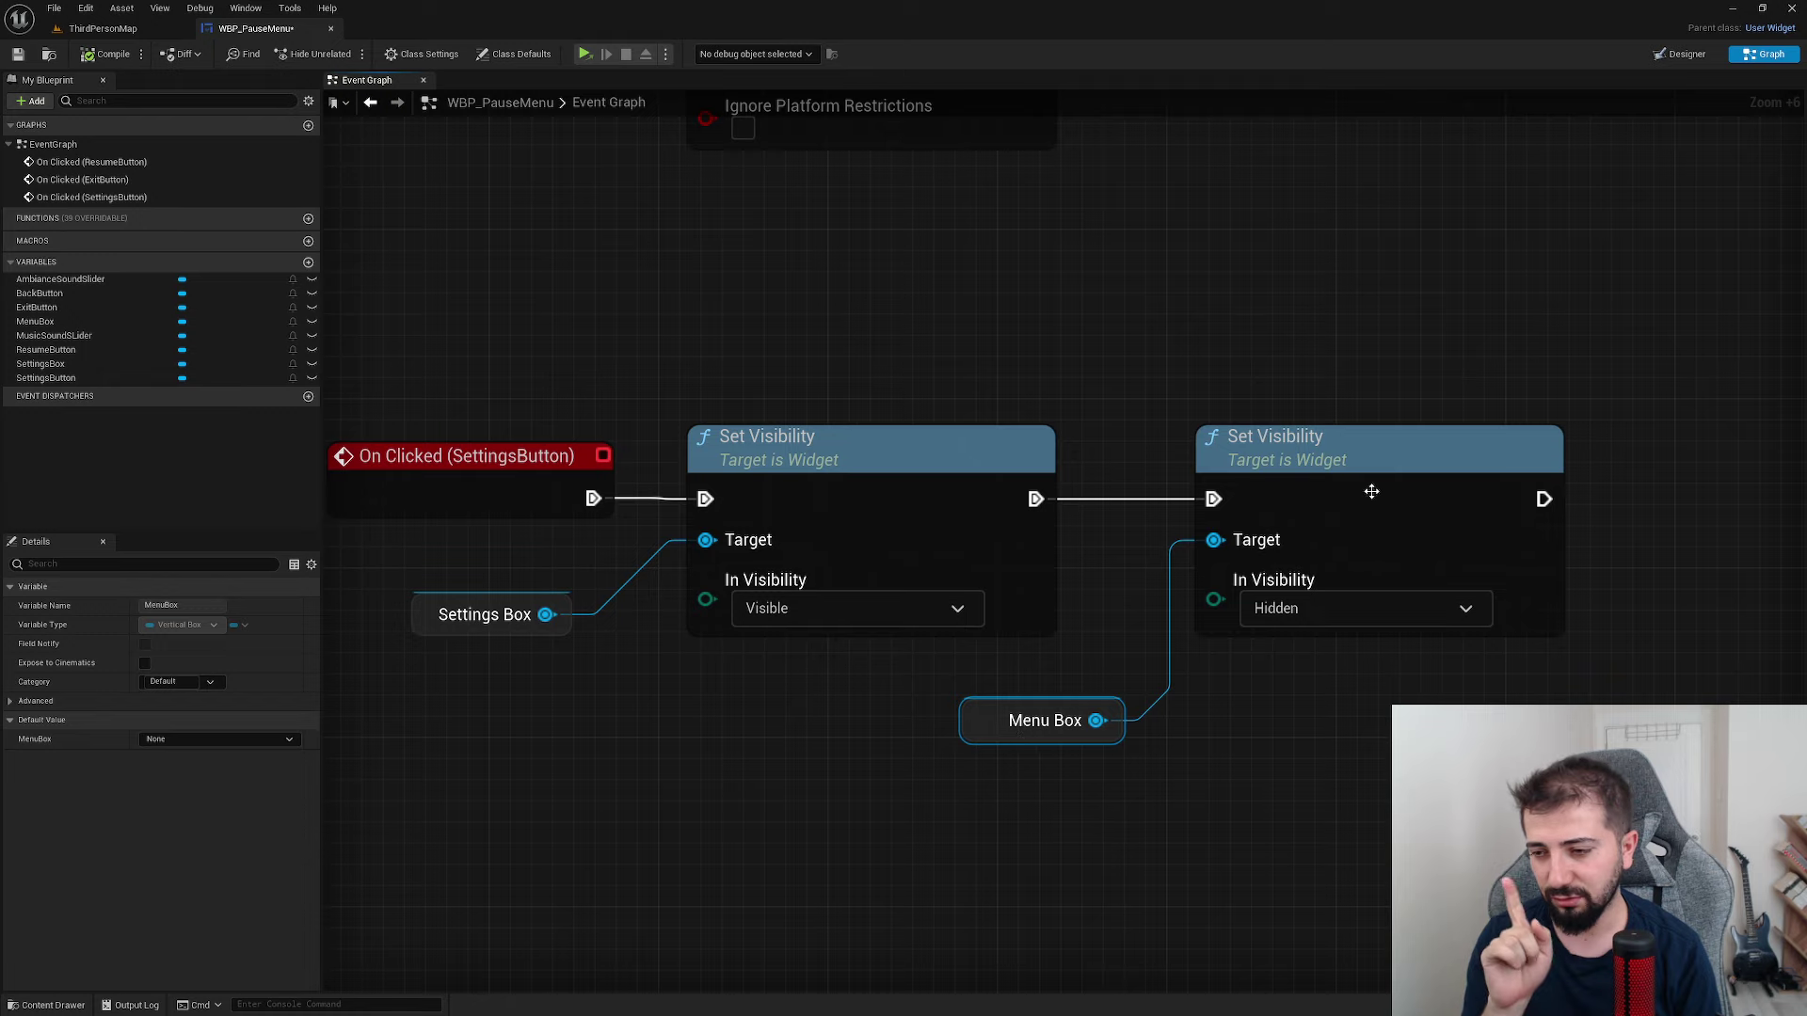
{"action": "left_click_drag", "start_coordinate": [1371, 491], "coordinate": [1433, 491]}
{"action": "left_click_drag", "start_coordinate": [1021, 738], "coordinate": [1001, 717]}
{"action": "right_click_drag", "start_coordinate": [1001, 717], "coordinate": [1081, 692]}
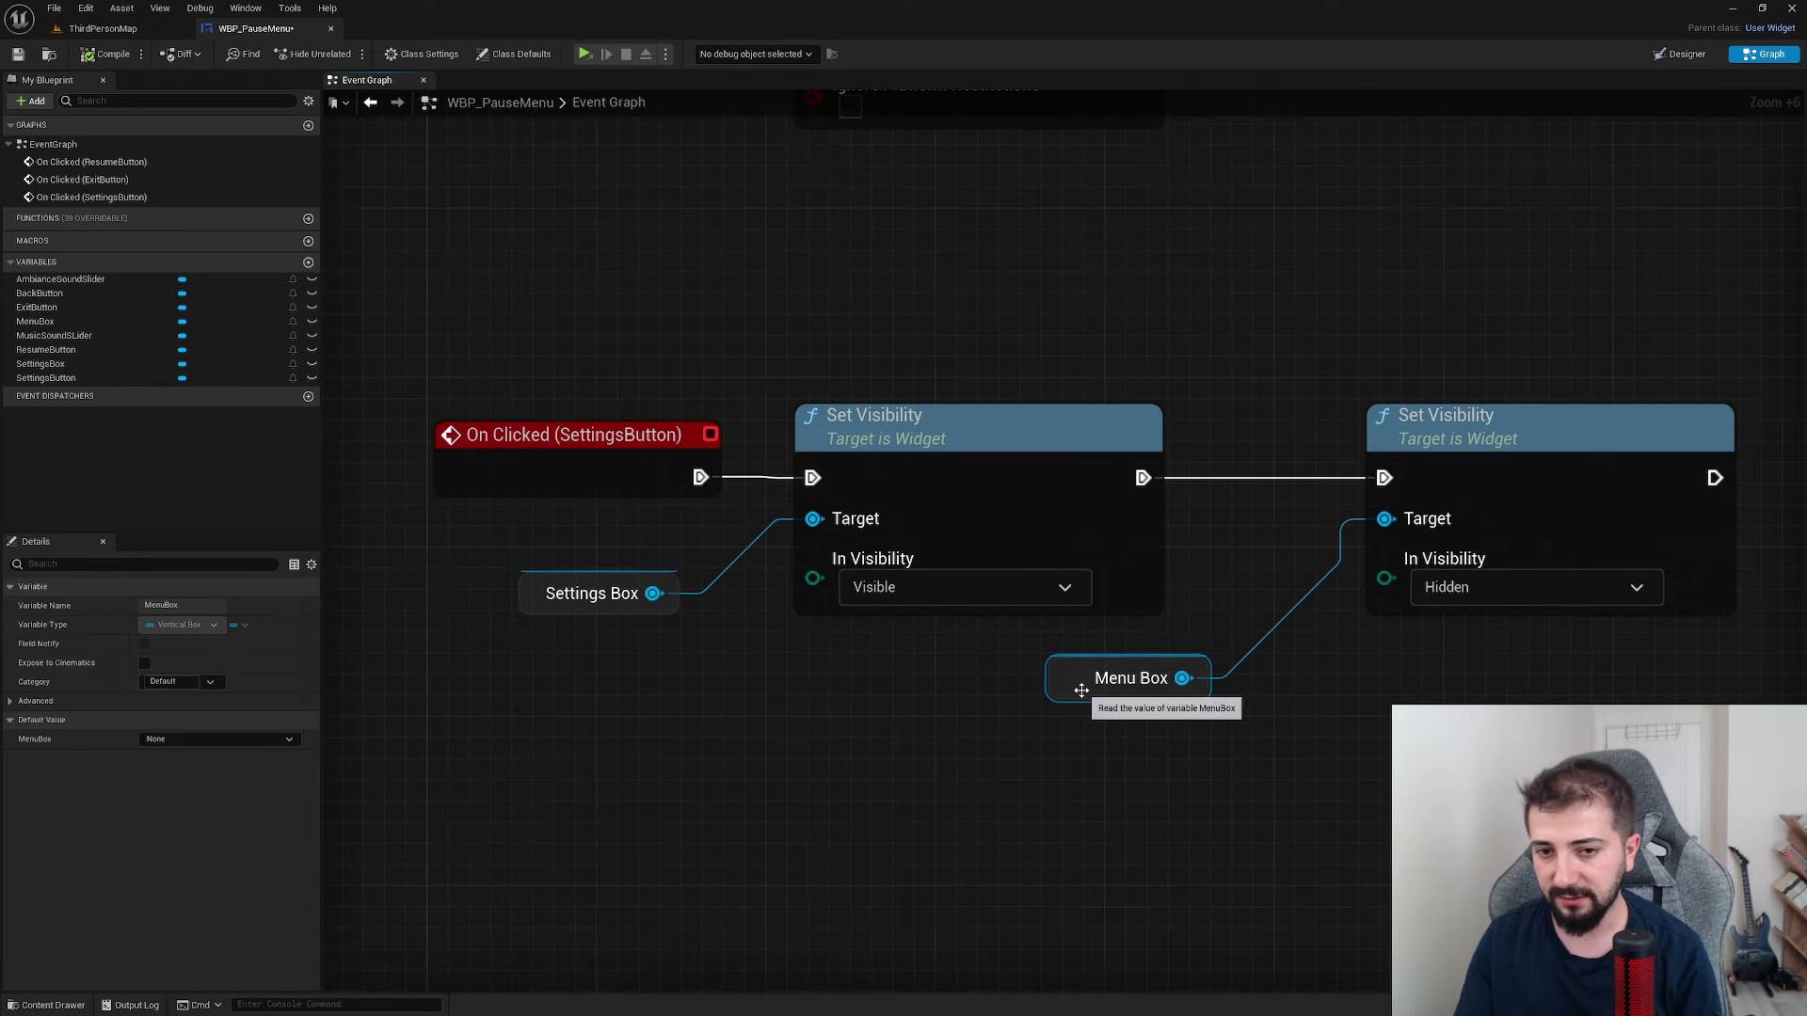
{"action": "mouse_move", "coordinate": [1081, 691]}
{"action": "left_mouse_down"}
{"action": "mouse_move", "coordinate": [1024, 640]}
{"action": "mouse_move", "coordinate": [1125, 698]}
{"action": "left_mouse_up"}
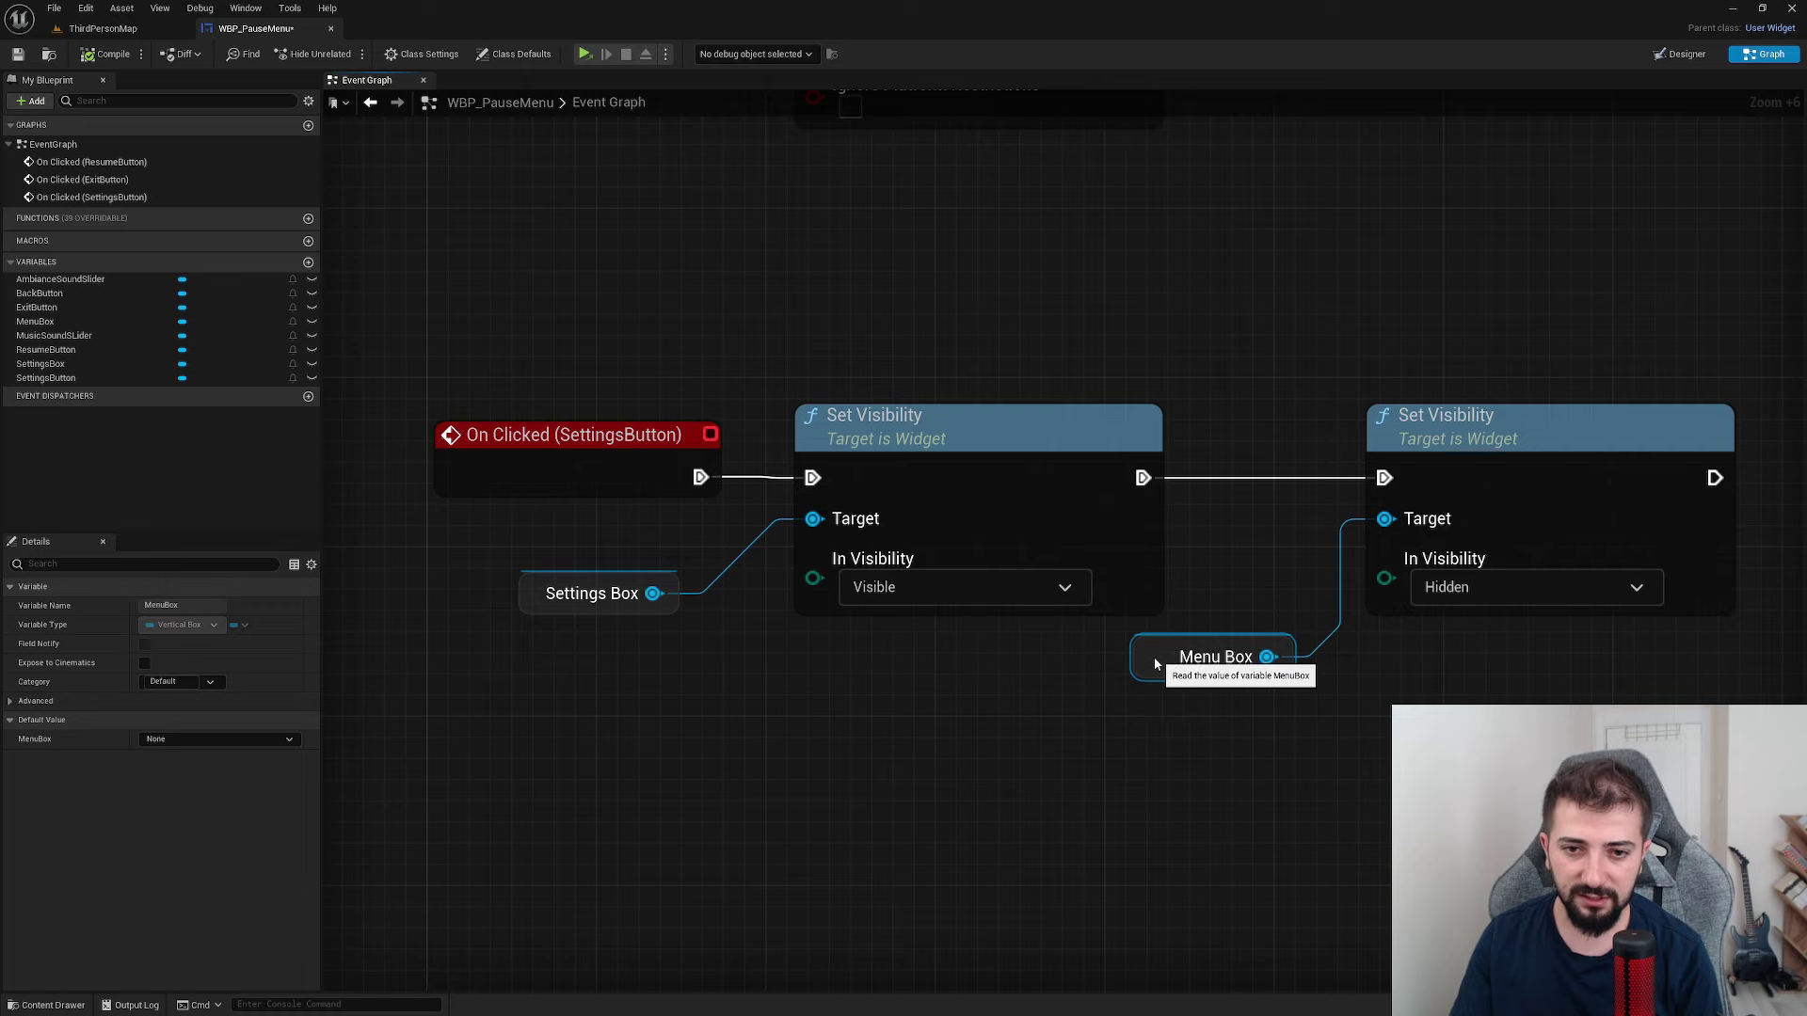
{"action": "scroll", "coordinate": [888, 774], "scroll_direction": "down", "scroll_amount": 5}
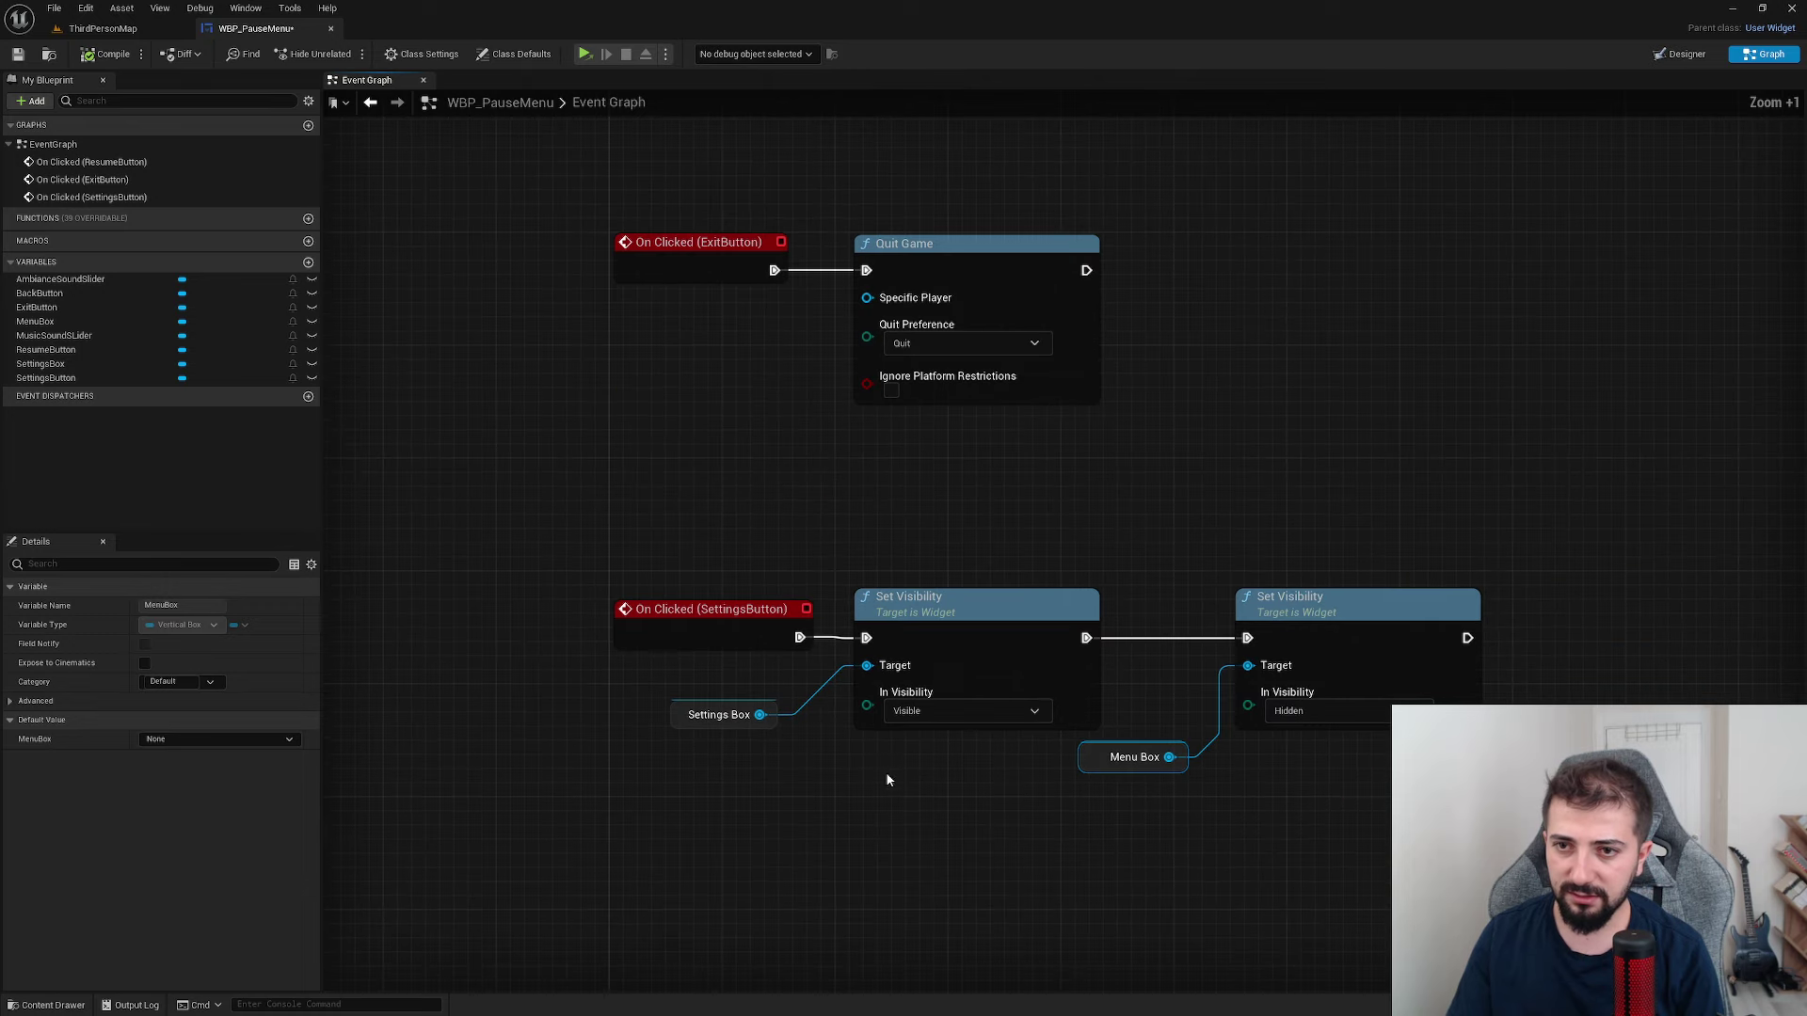
- Save the blueprint and add an On Clicked event for BackButton
{"action": "left_click", "coordinate": [21, 56]}
{"action": "right_click_drag", "start_coordinate": [608, 422], "coordinate": [707, 280]}
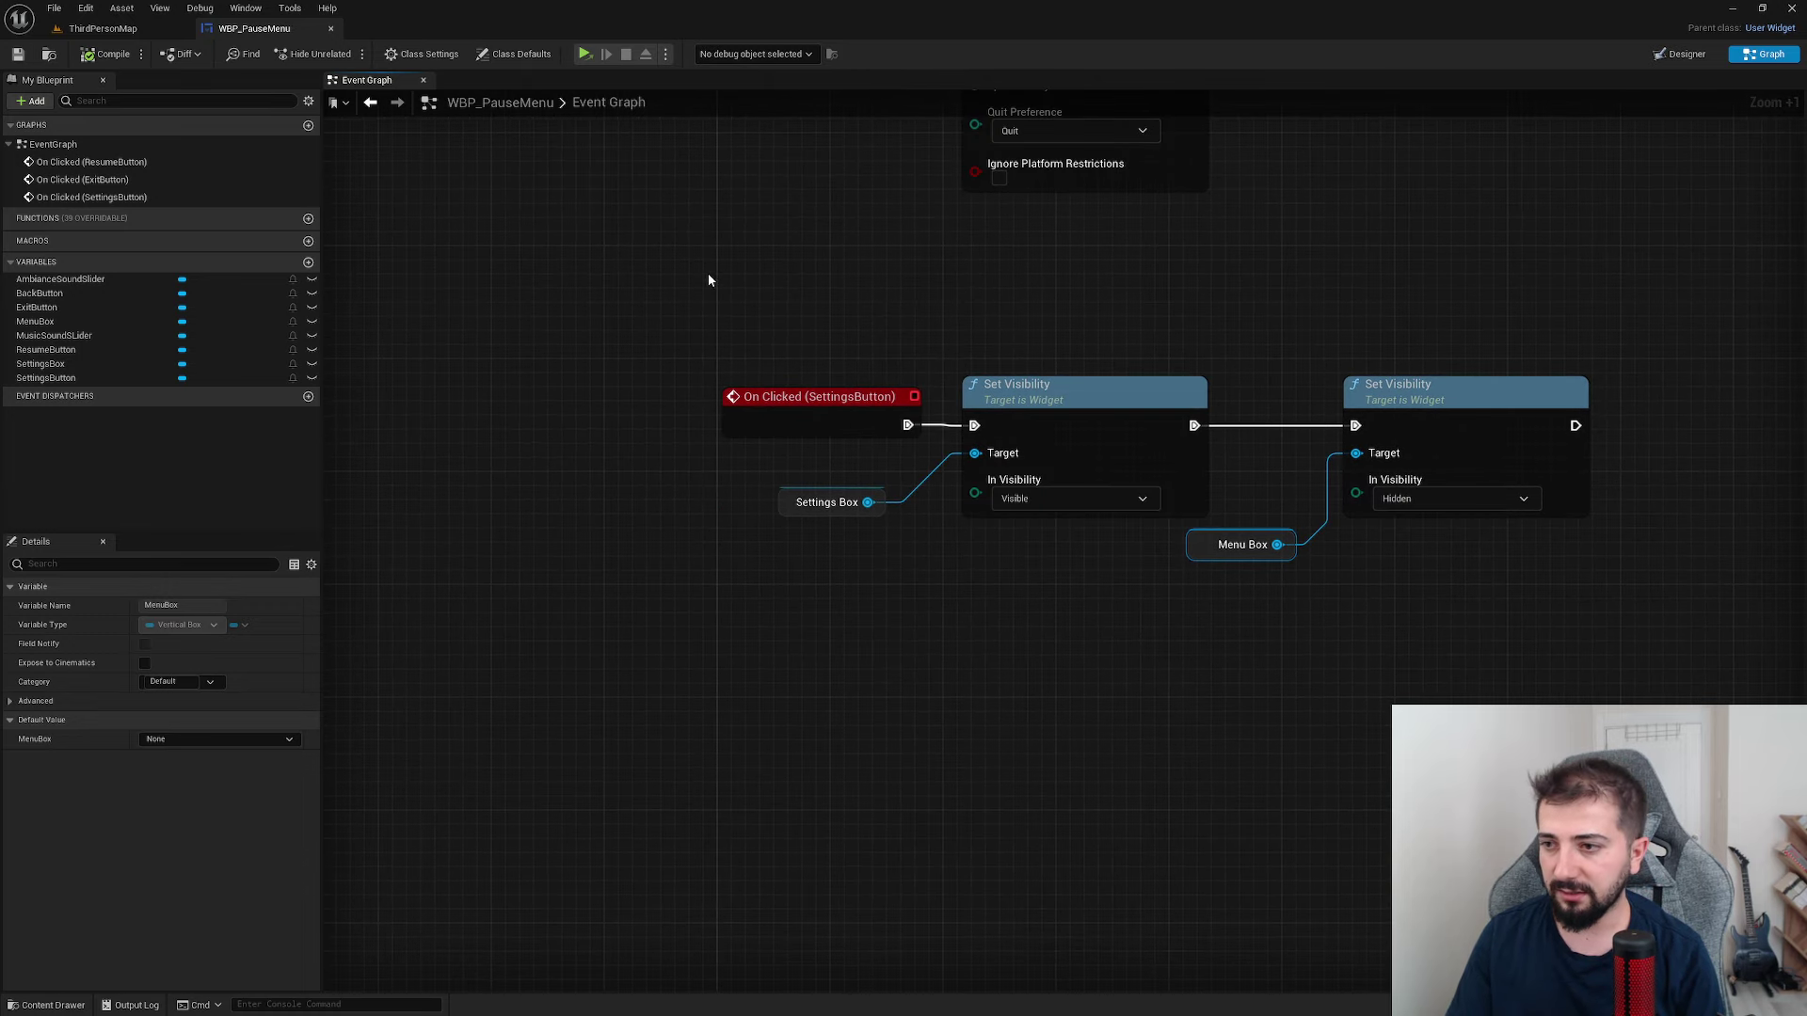
{"action": "left_click", "coordinate": [43, 321]}
{"action": "left_click", "coordinate": [42, 293]}
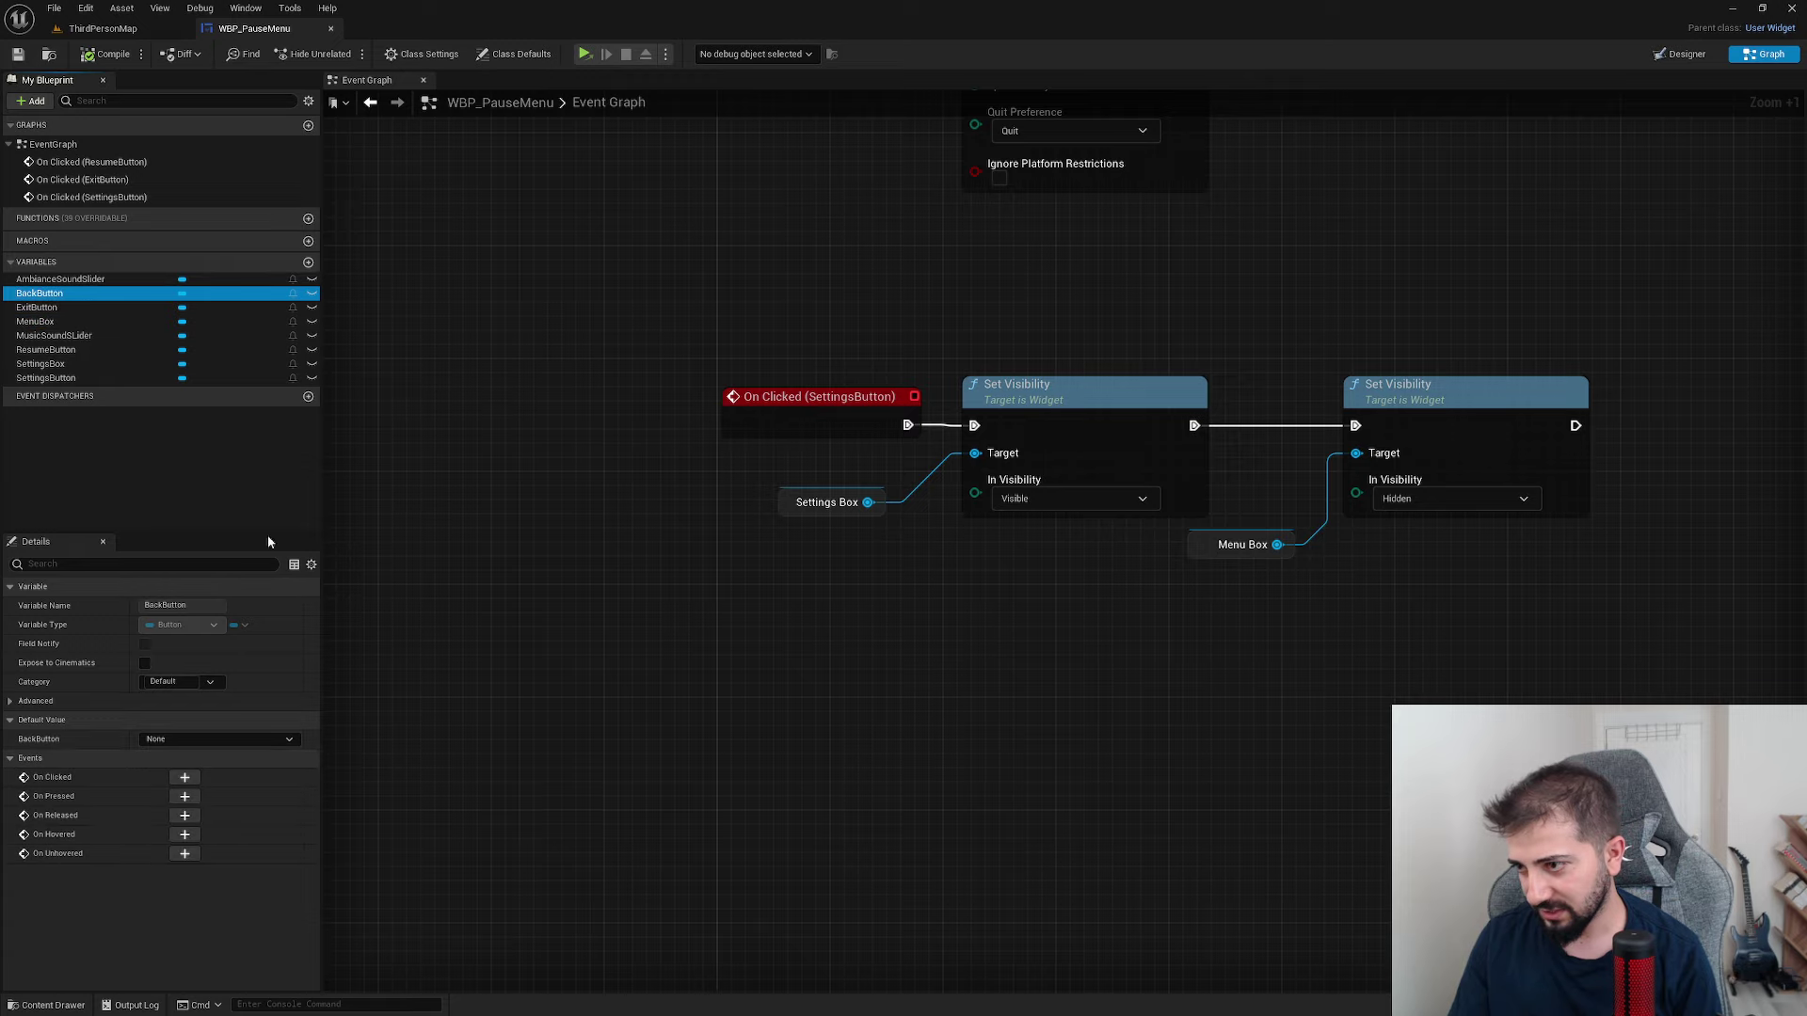
{"action": "left_click", "coordinate": [193, 777]}
- Paste copies of the two Set Visibility nodes and wire them to the BackButton event
{"action": "right_click_drag", "start_coordinate": [1010, 637], "coordinate": [624, 857]}
{"action": "left_click_drag", "start_coordinate": [1210, 637], "coordinate": [895, 516]}
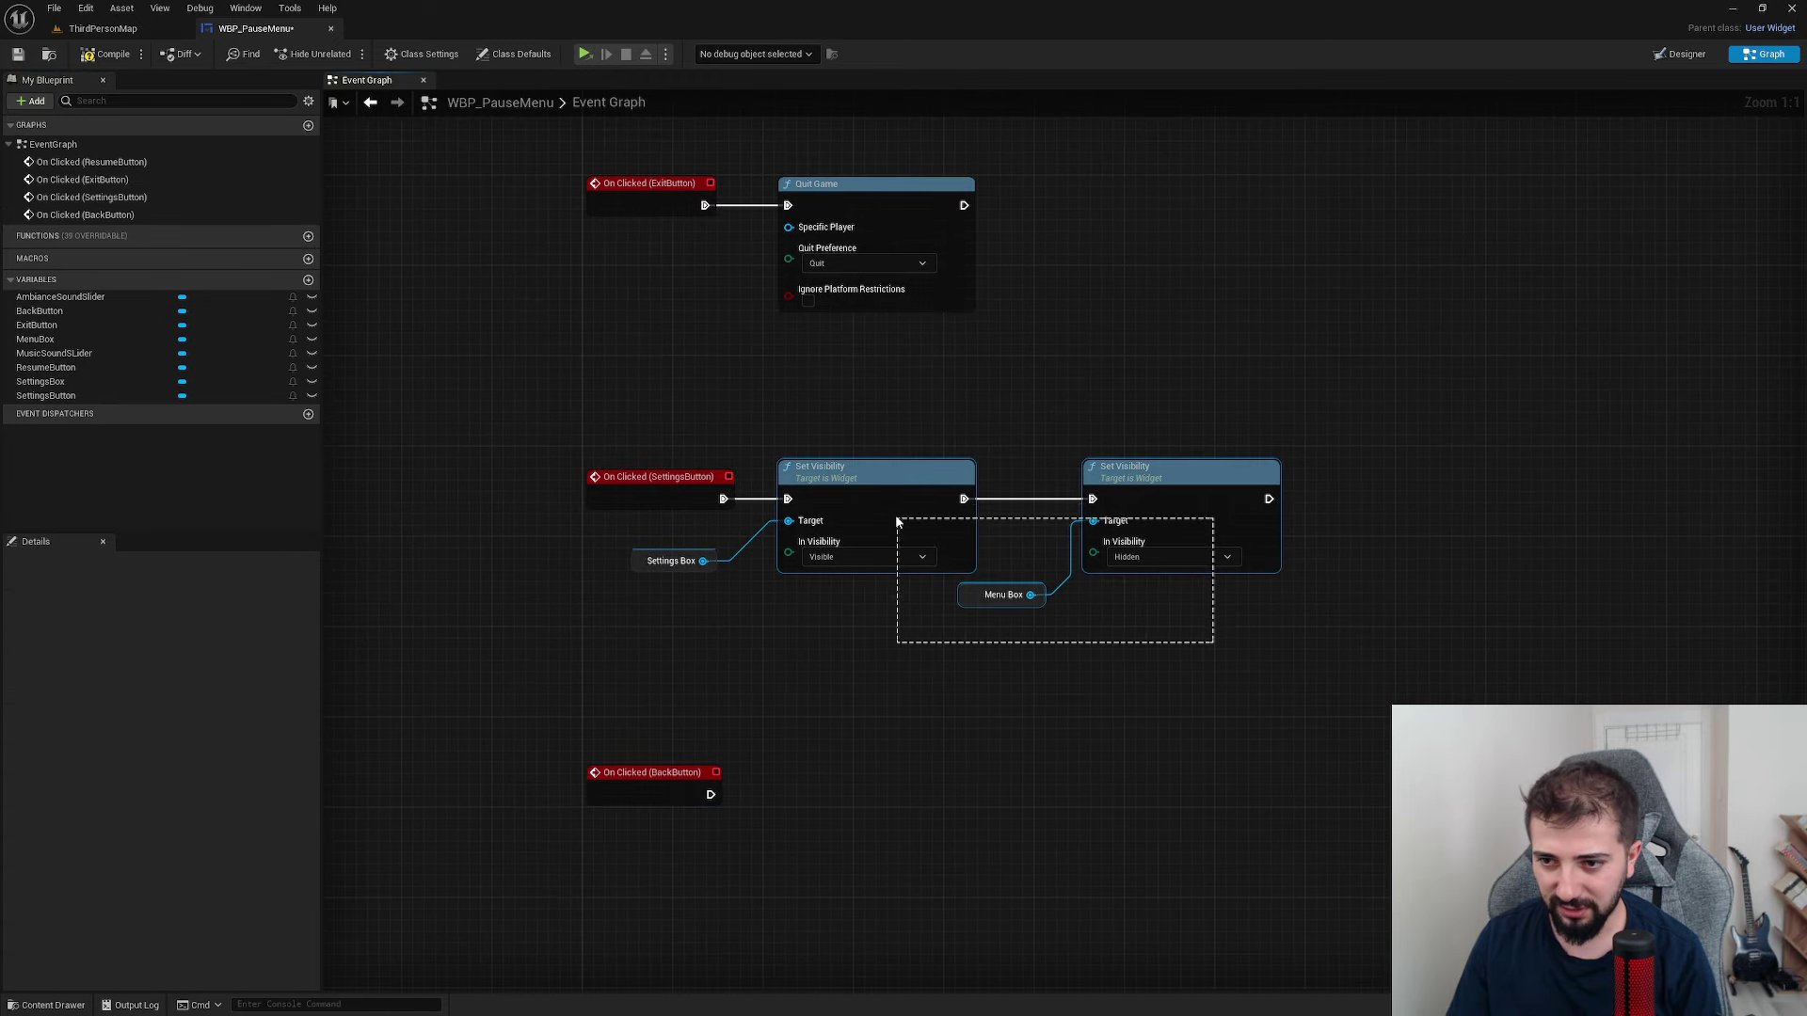
{"action": "right_click_drag", "start_coordinate": [859, 801], "coordinate": [731, 650]}
{"action": "key", "text": "ctrl+v"}
{"action": "scroll", "coordinate": [613, 694], "scroll_direction": "up", "scroll_amount": 4}
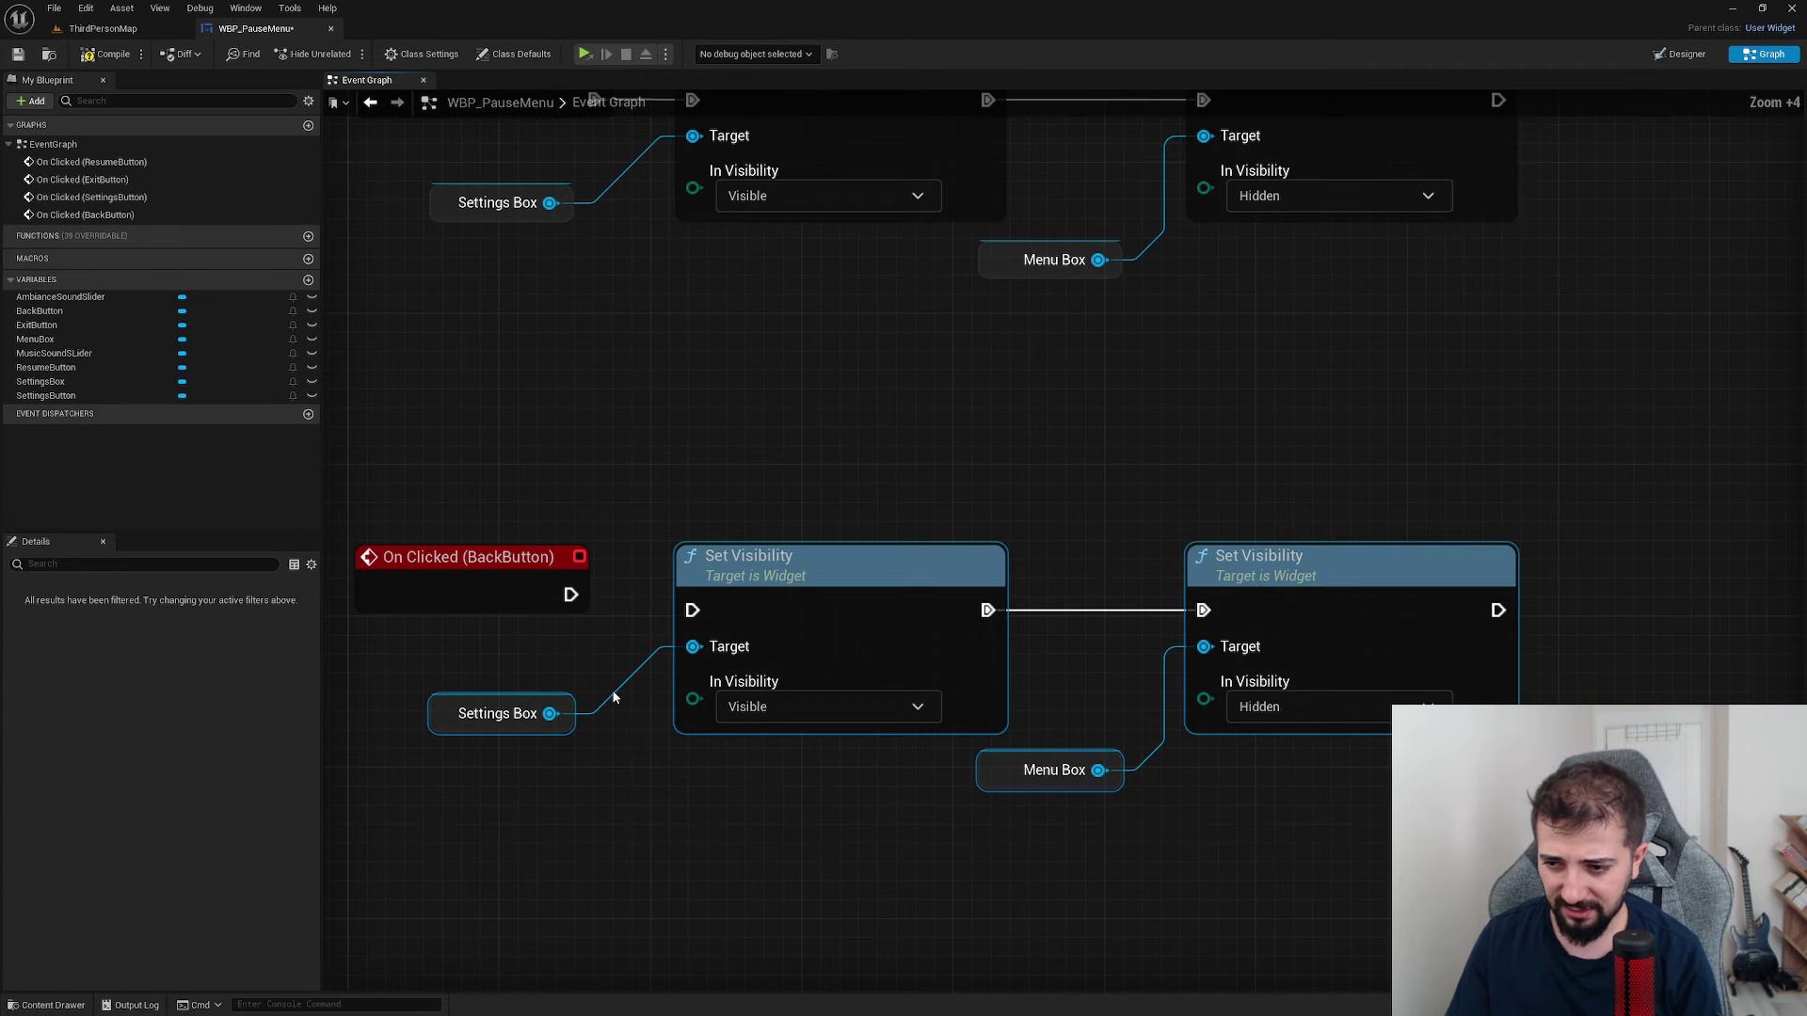
{"action": "left_click_drag", "start_coordinate": [693, 610], "coordinate": [568, 596]}
- Set Settings Box to Hidden and Menu Box to Visible, then straighten the wires
{"action": "left_click", "coordinate": [828, 707]}
{"action": "left_click", "coordinate": [738, 746]}
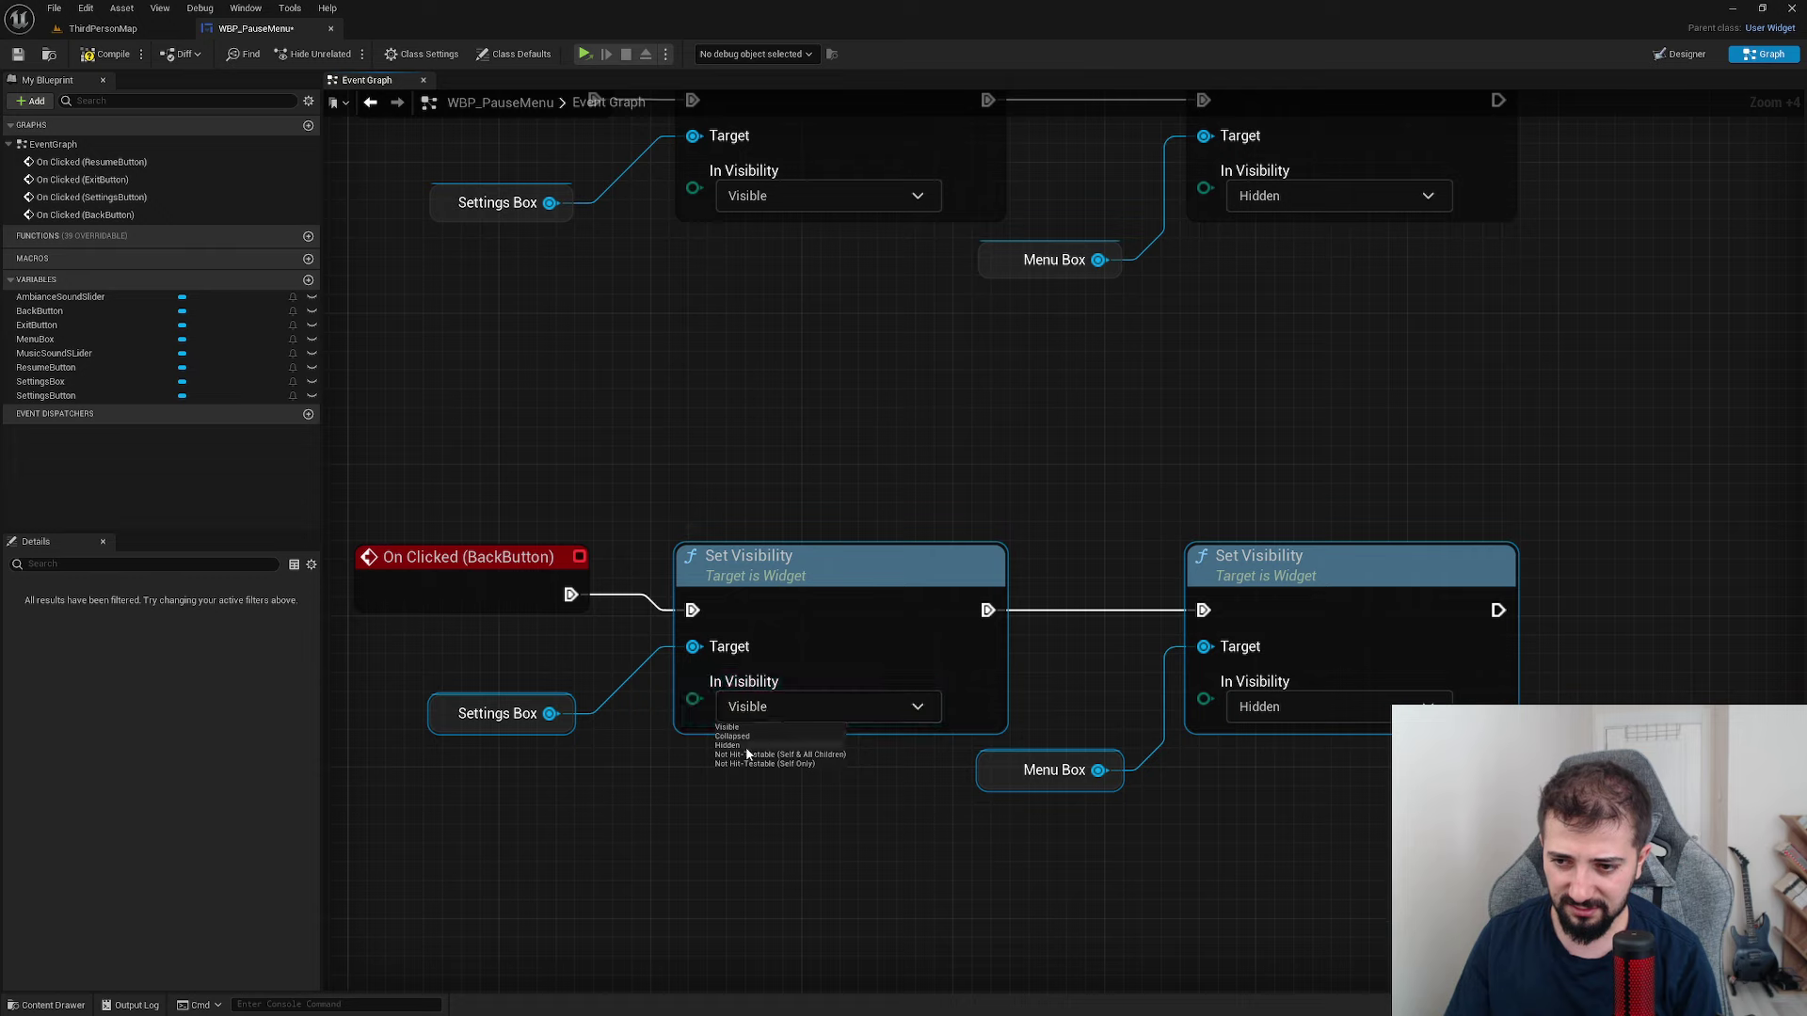
{"action": "left_click", "coordinate": [1336, 707]}
{"action": "left_click", "coordinate": [1251, 728]}
{"action": "left_click_drag", "start_coordinate": [1329, 603], "coordinate": [1347, 583]}
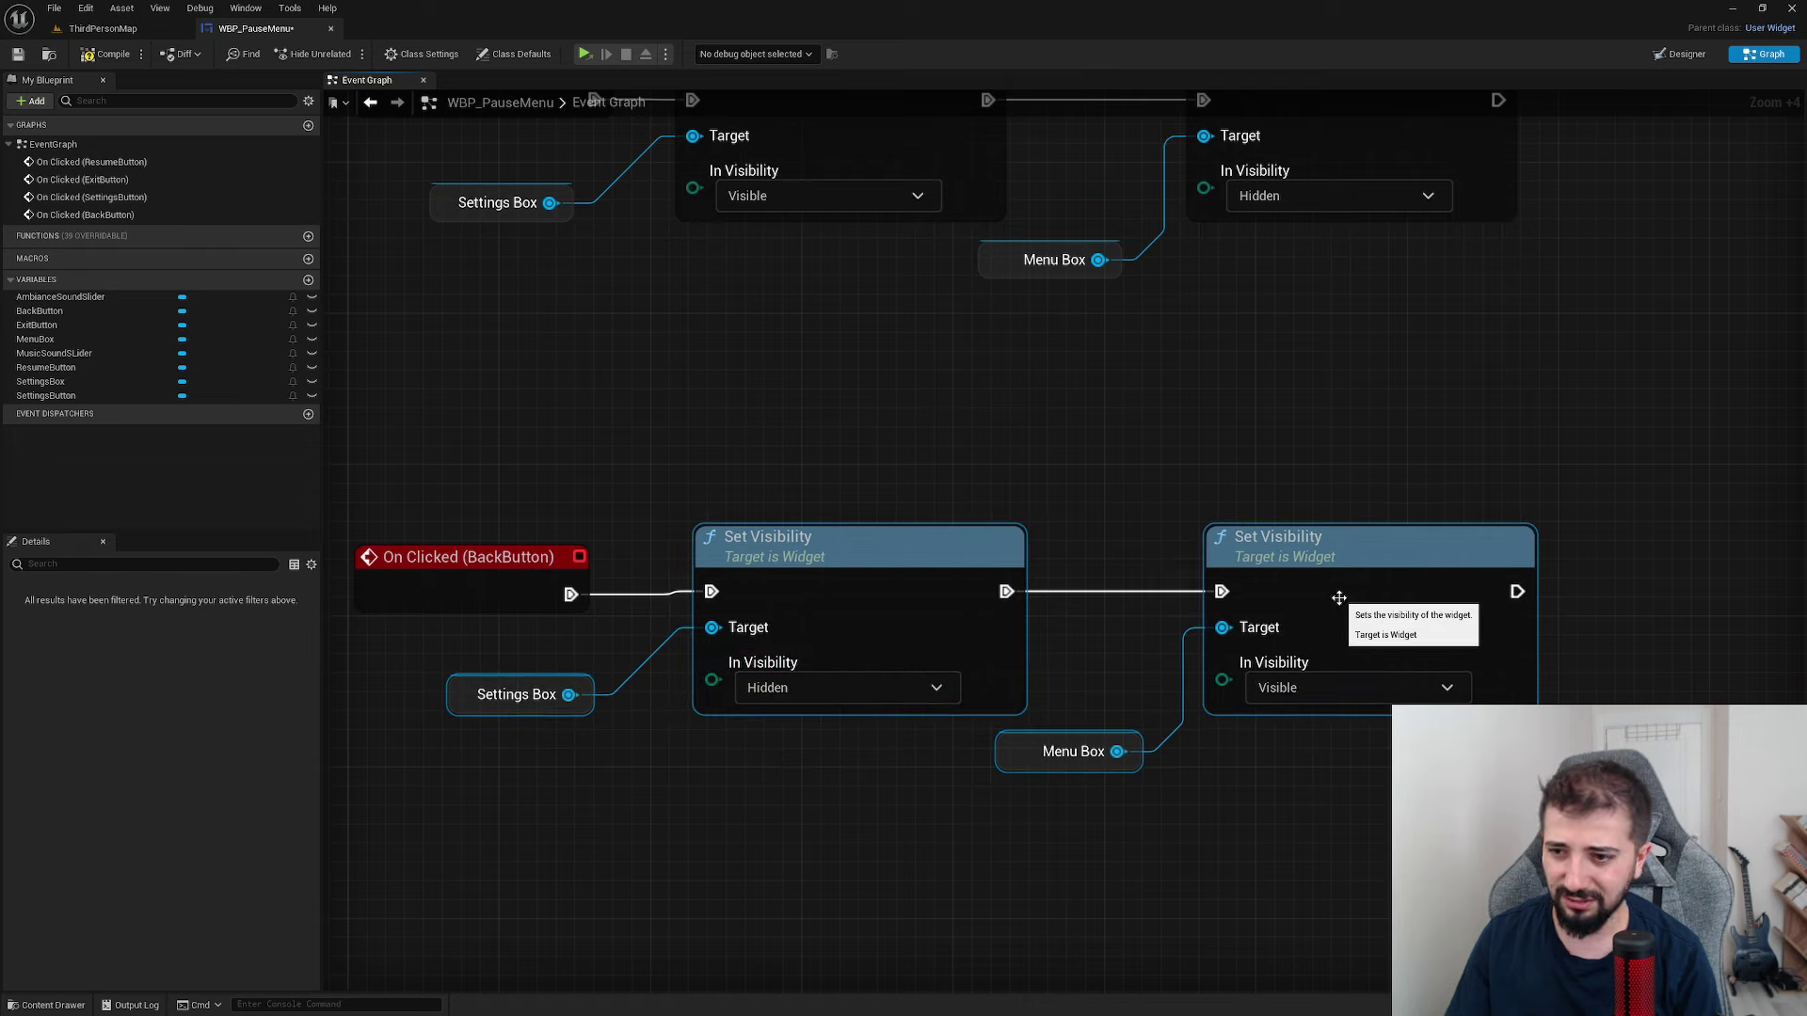
{"action": "left_click_drag", "start_coordinate": [404, 477], "coordinate": [1163, 557]}
{"action": "key", "text": "q"}
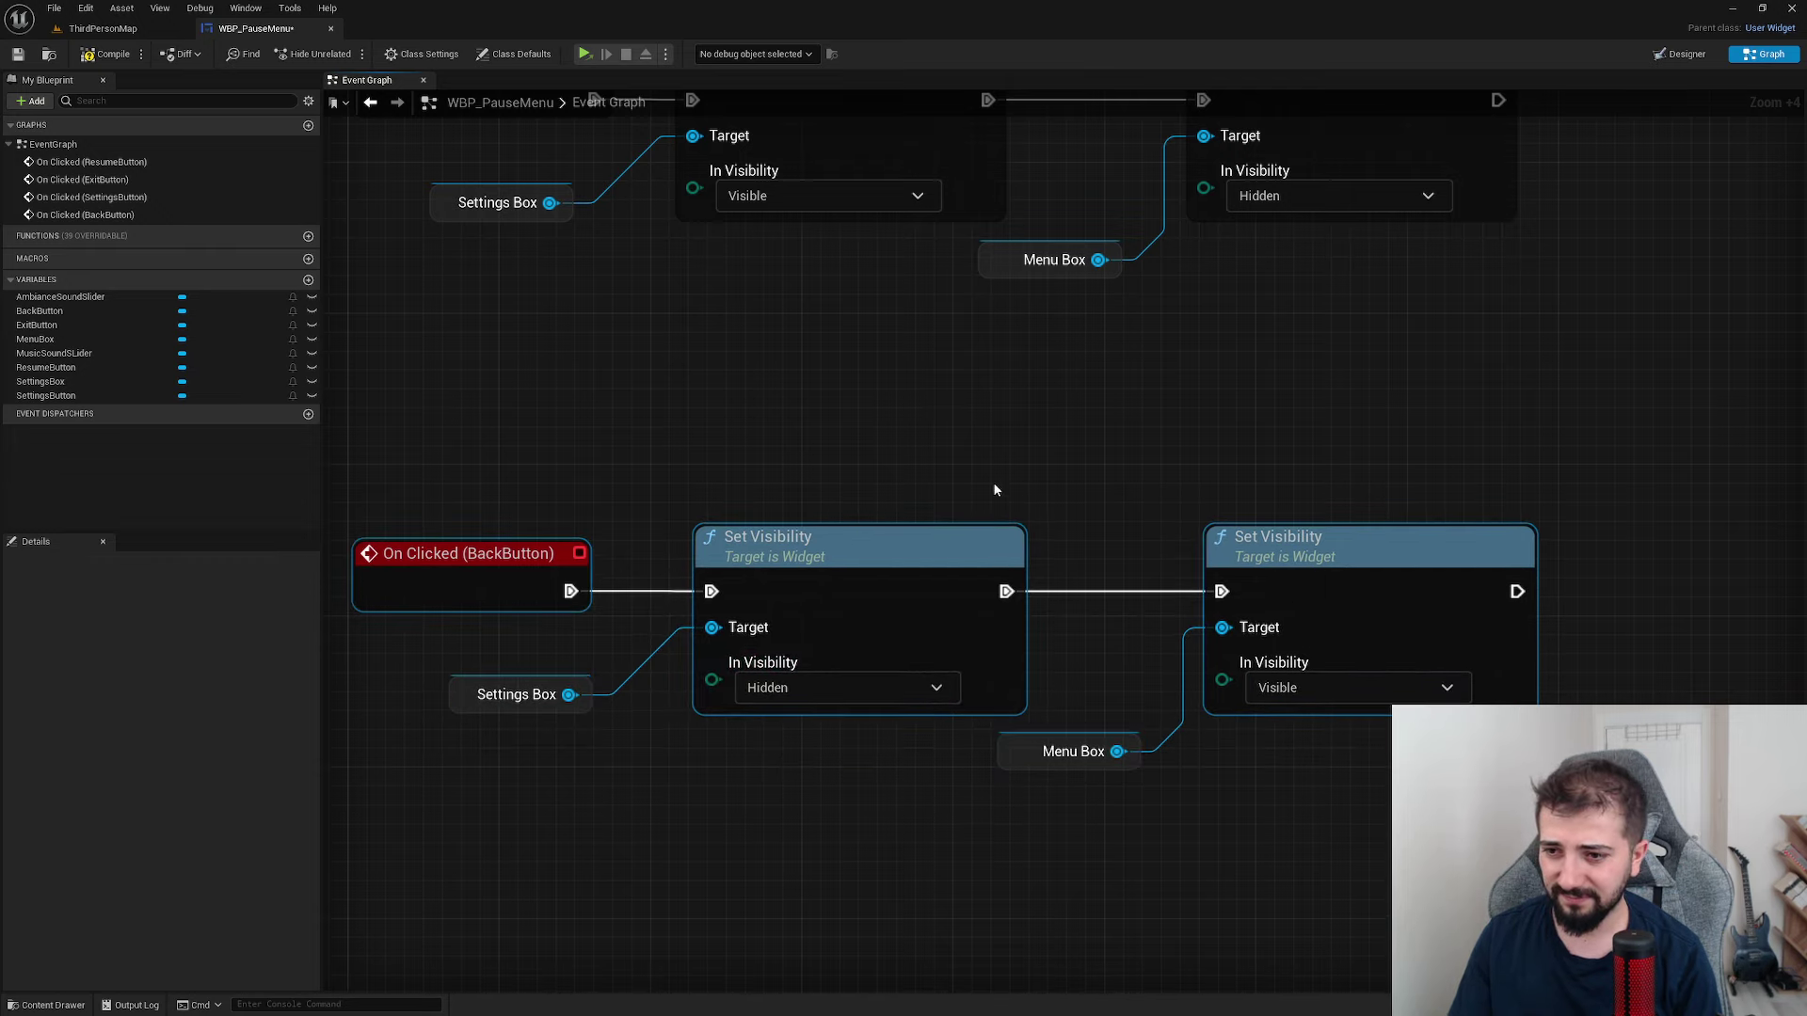
{"action": "left_click", "coordinate": [991, 481]}
- Save WBP_PauseMenu, pause the running game to check the menu, stop play and return to Designer
{"action": "left_click", "coordinate": [19, 54]}
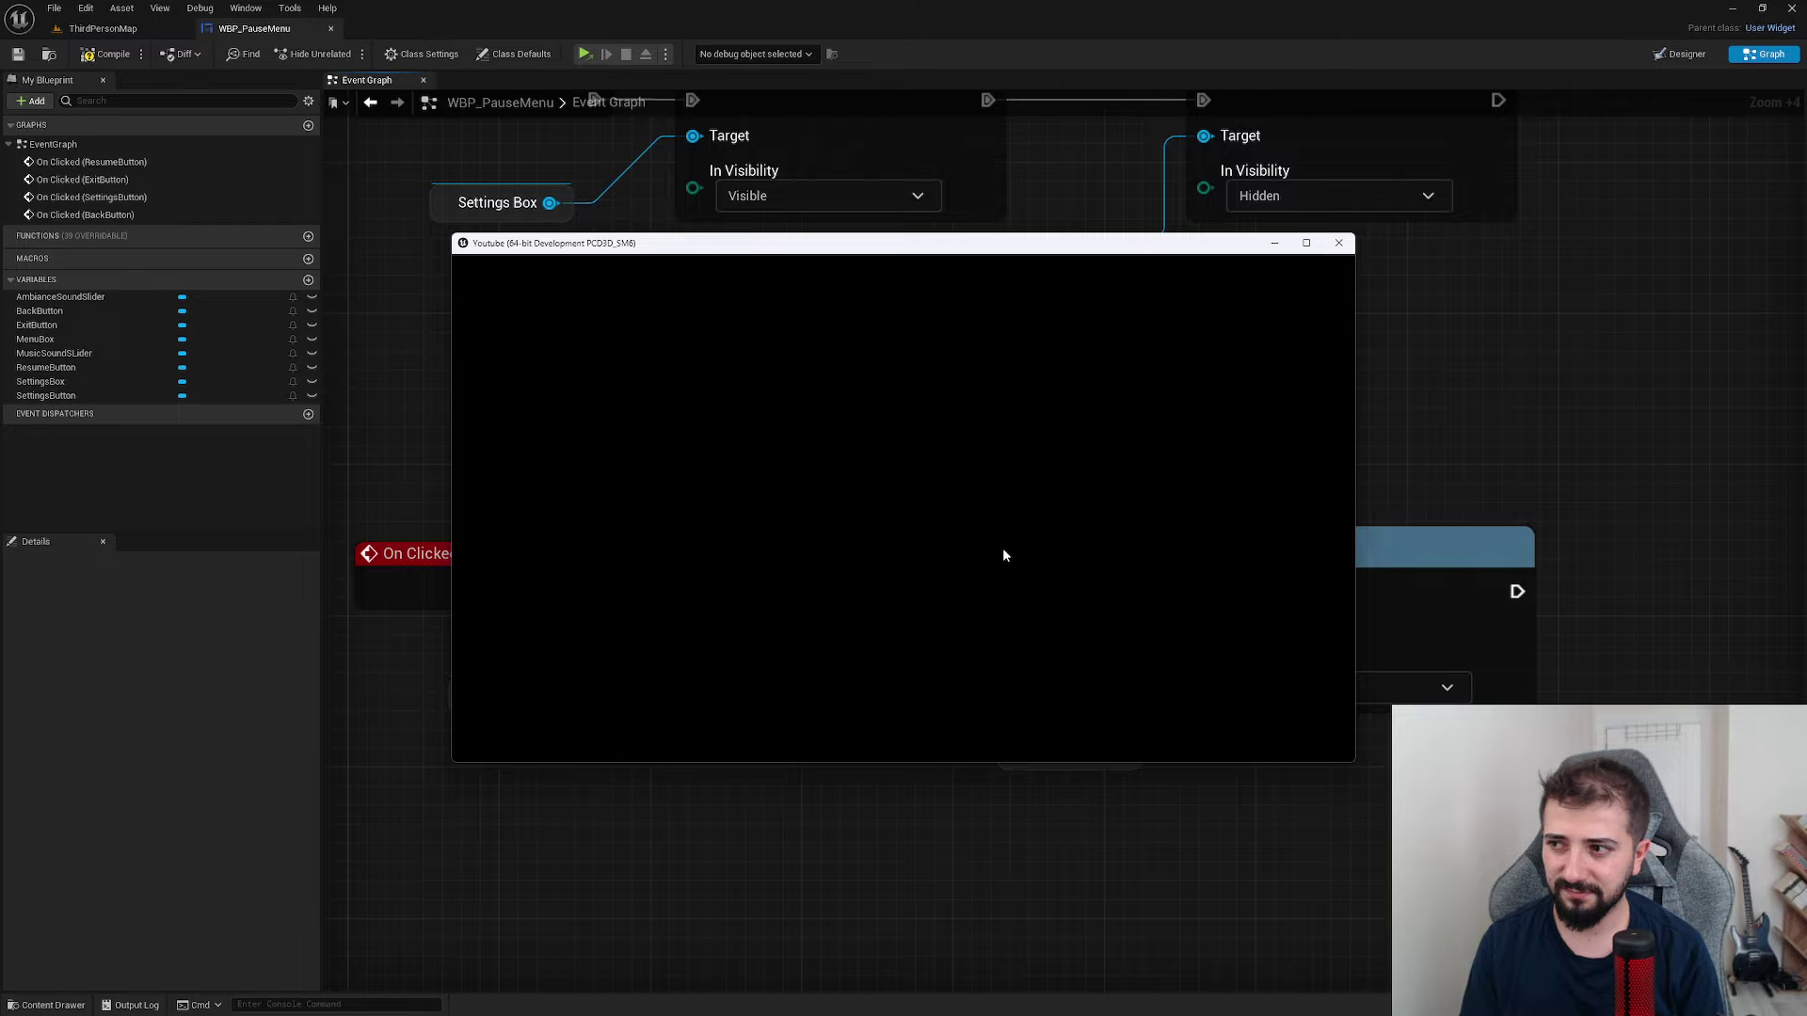
{"action": "key", "text": "Escape"}
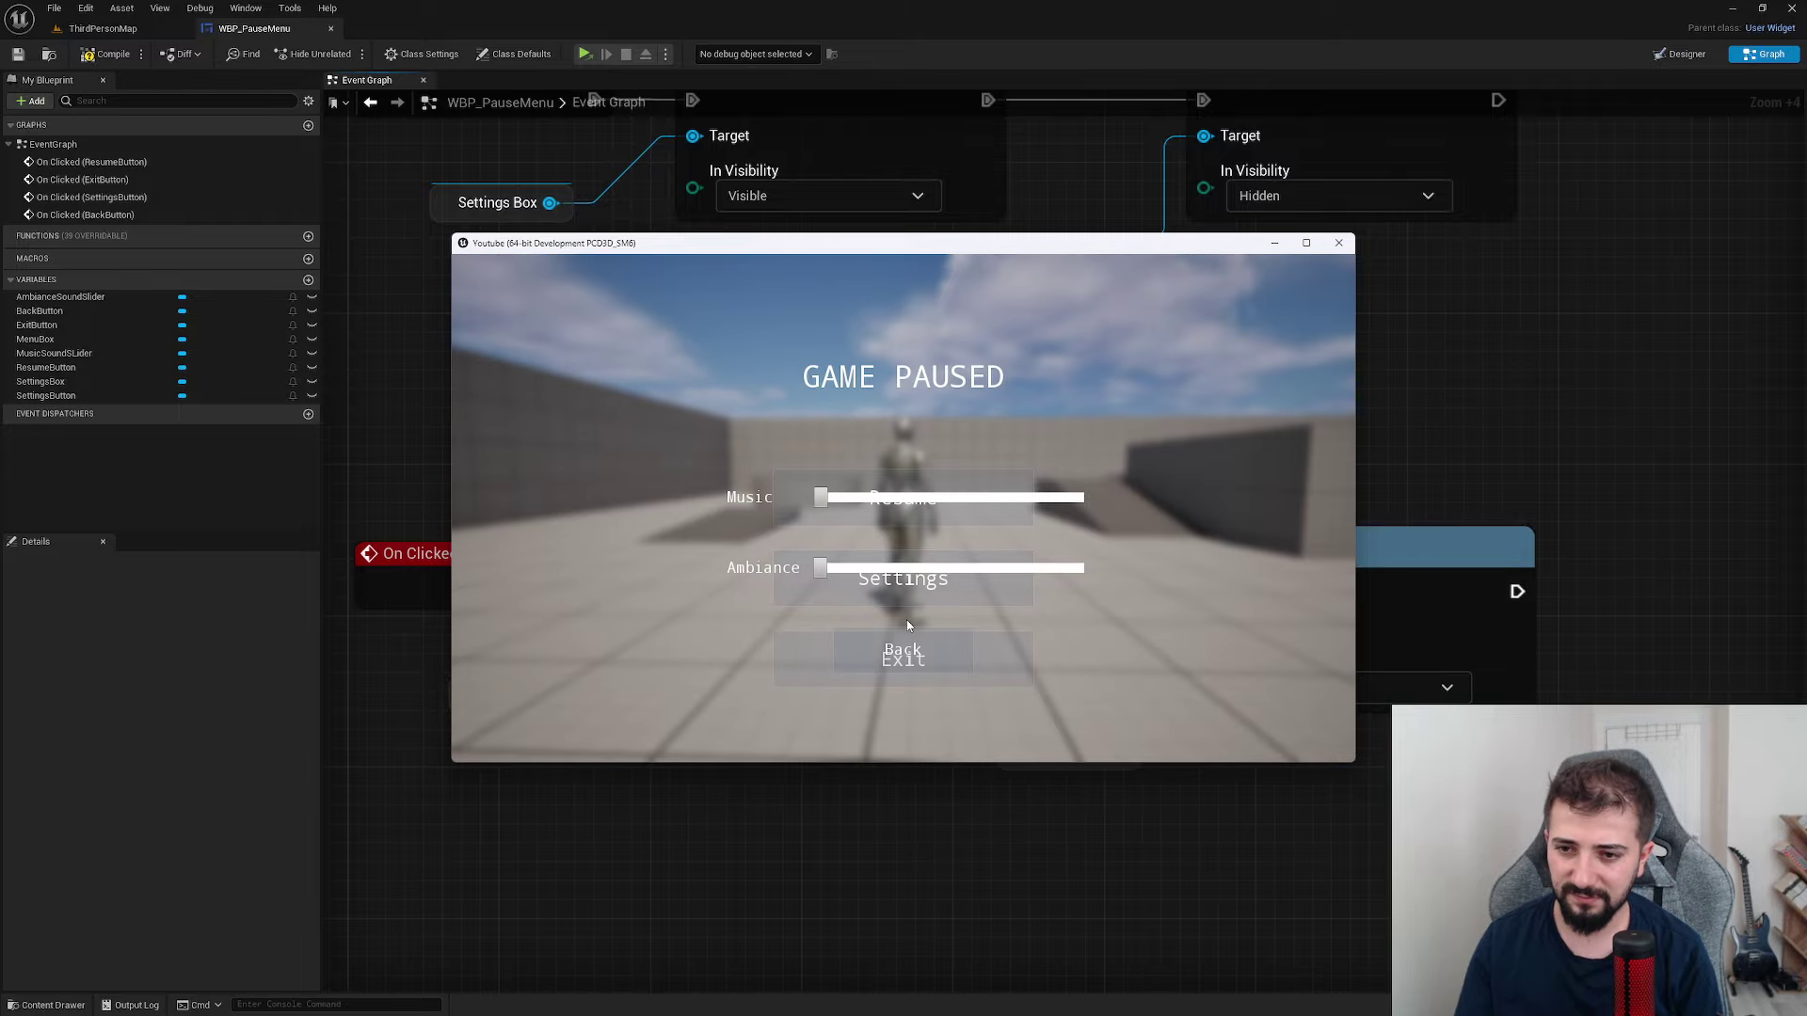
{"action": "left_click", "coordinate": [903, 650]}
{"action": "key", "text": "Escape"}
{"action": "key", "text": "Escape"}
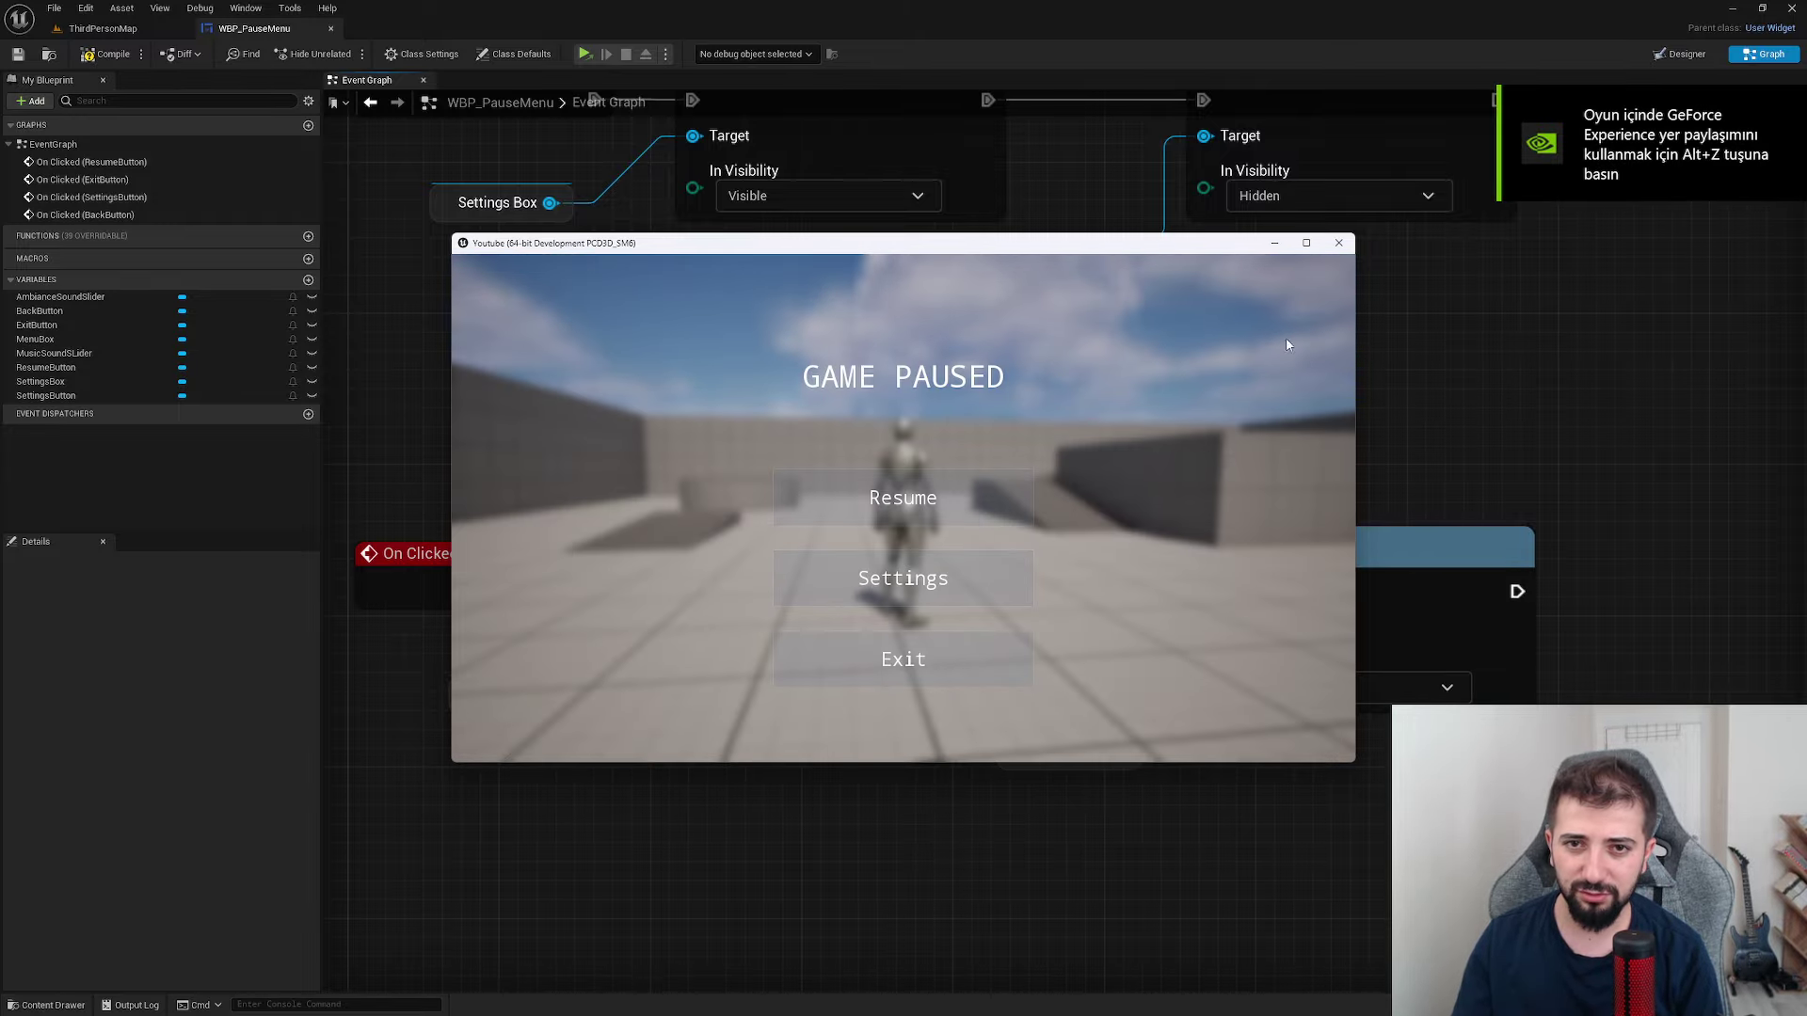
{"action": "left_click", "coordinate": [1338, 243]}
{"action": "left_click", "coordinate": [1680, 54]}
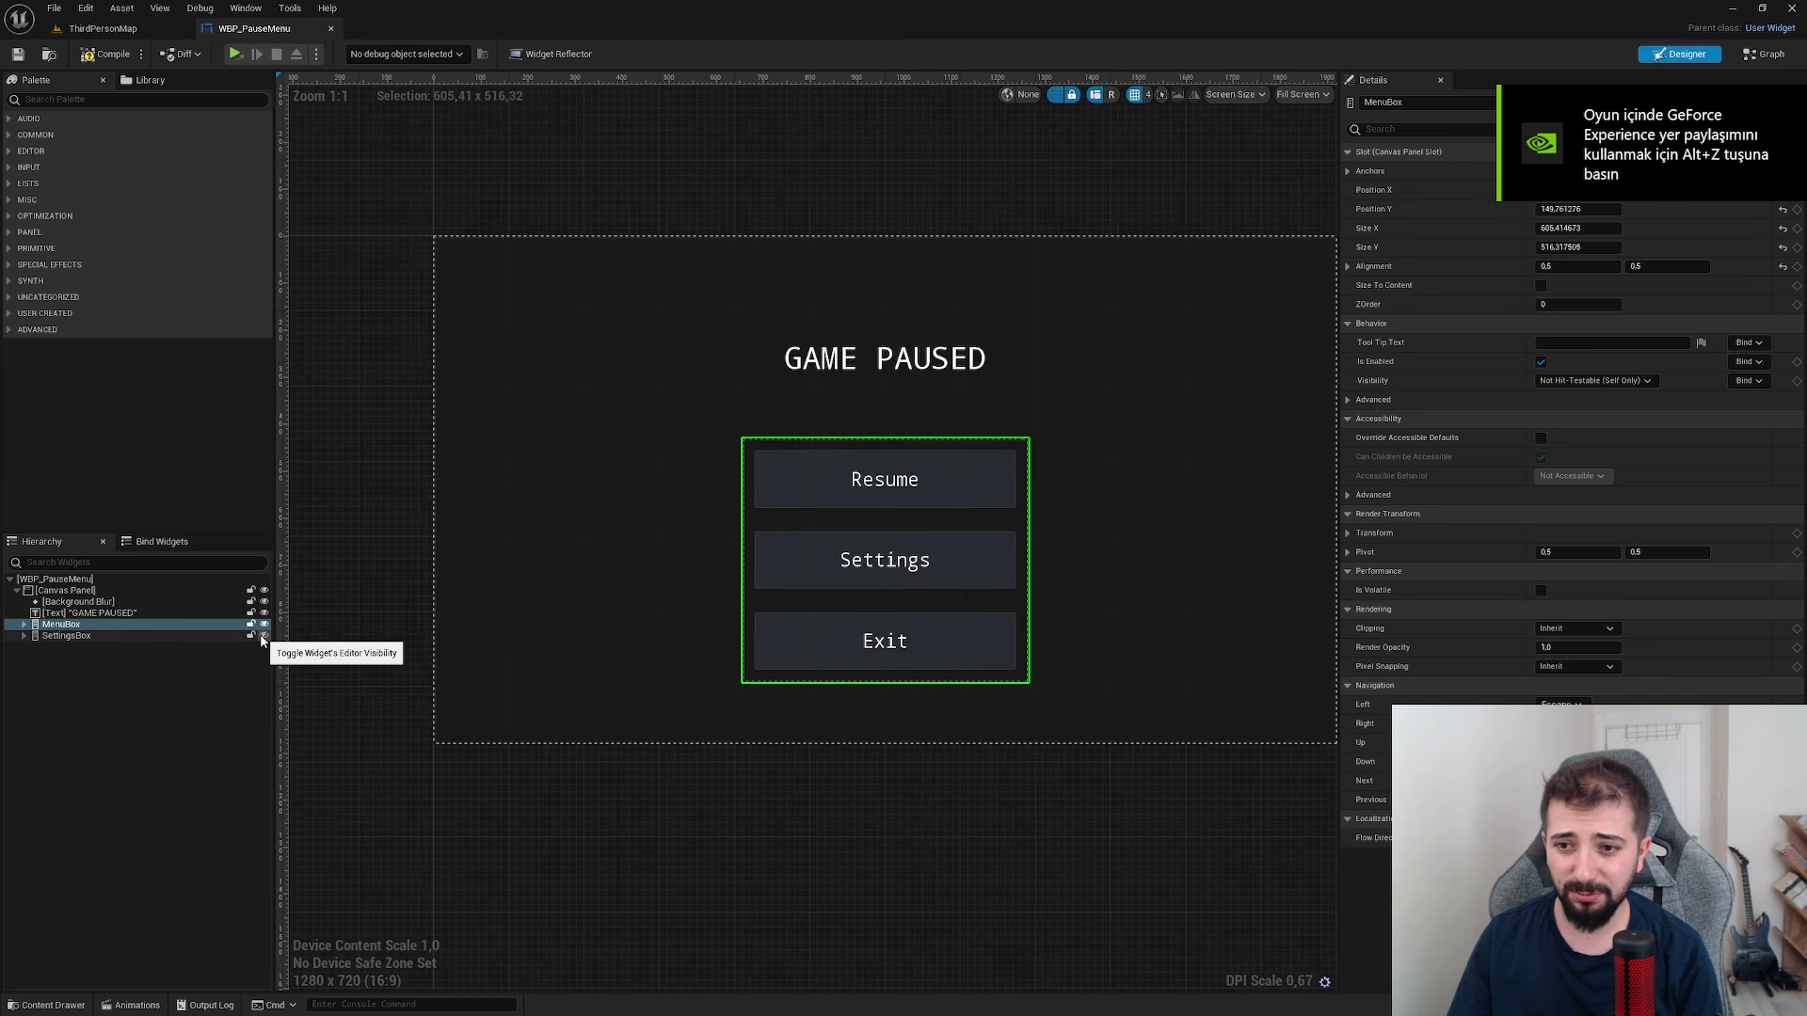
- Set the SettingsBox visibility to Hidden and save the WBP_PauseMenu widget
{"action": "left_click", "coordinate": [138, 638]}
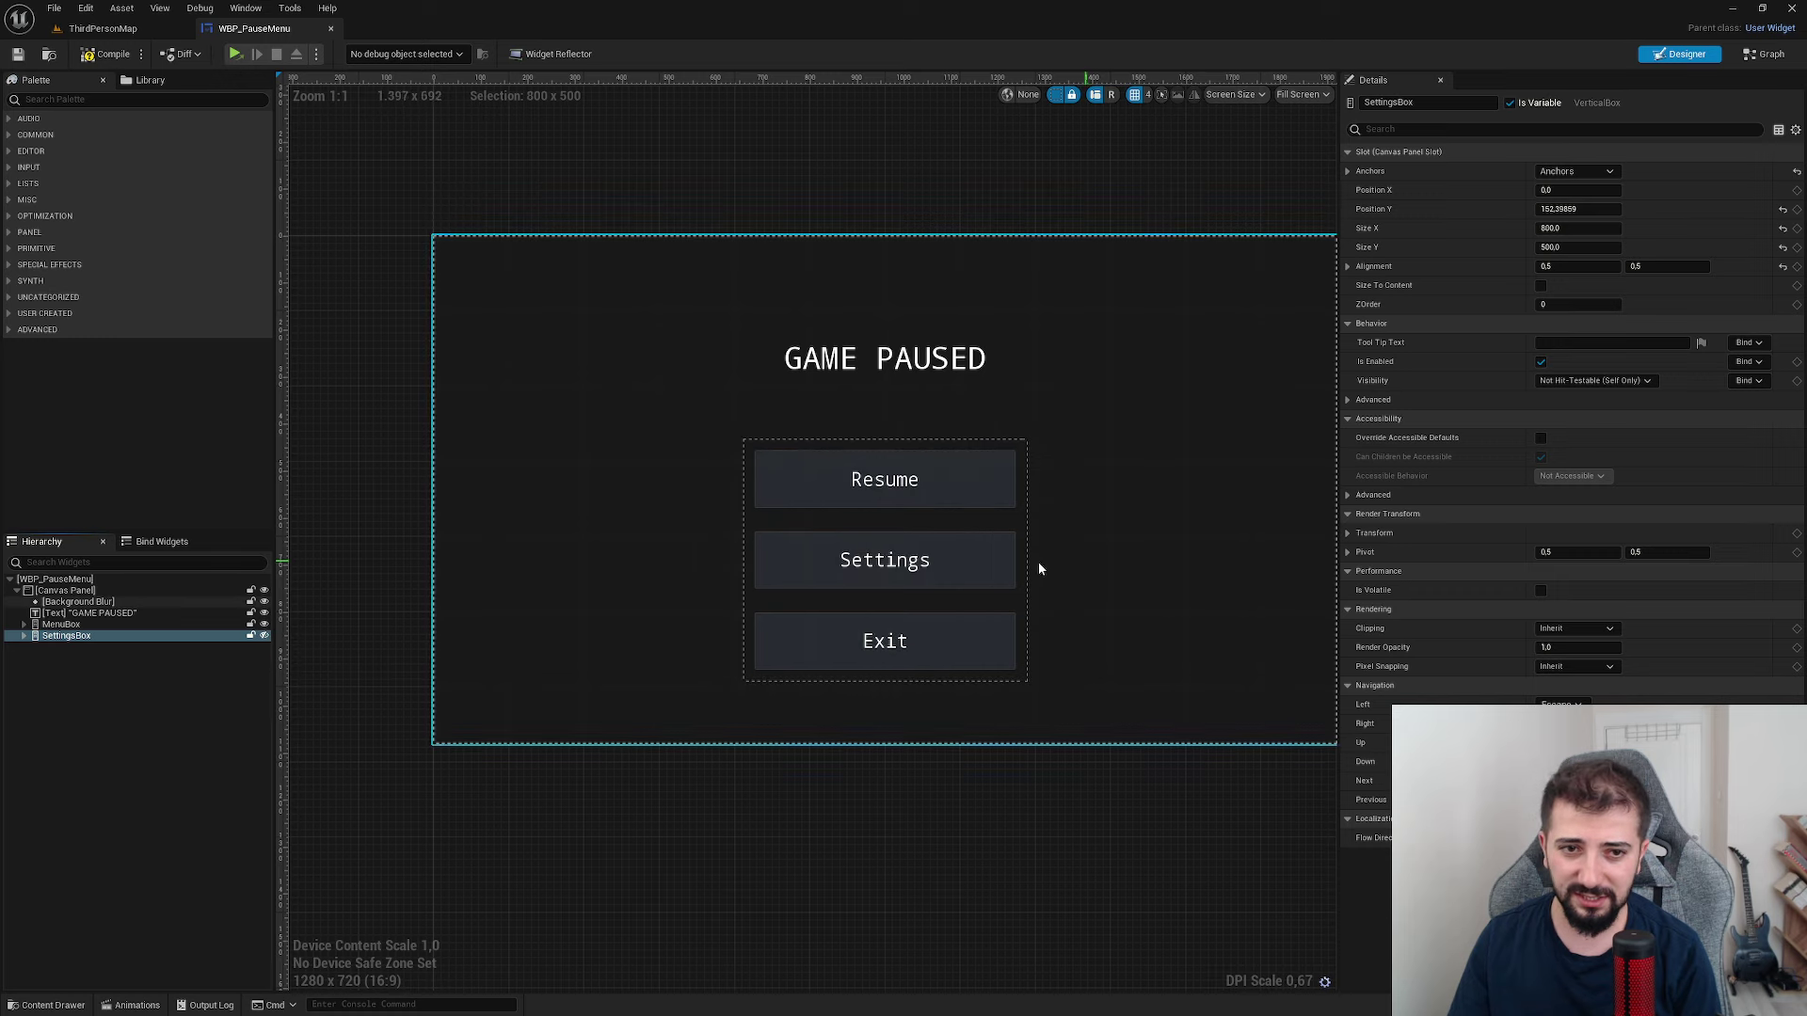
{"action": "left_click", "coordinate": [1562, 422]}
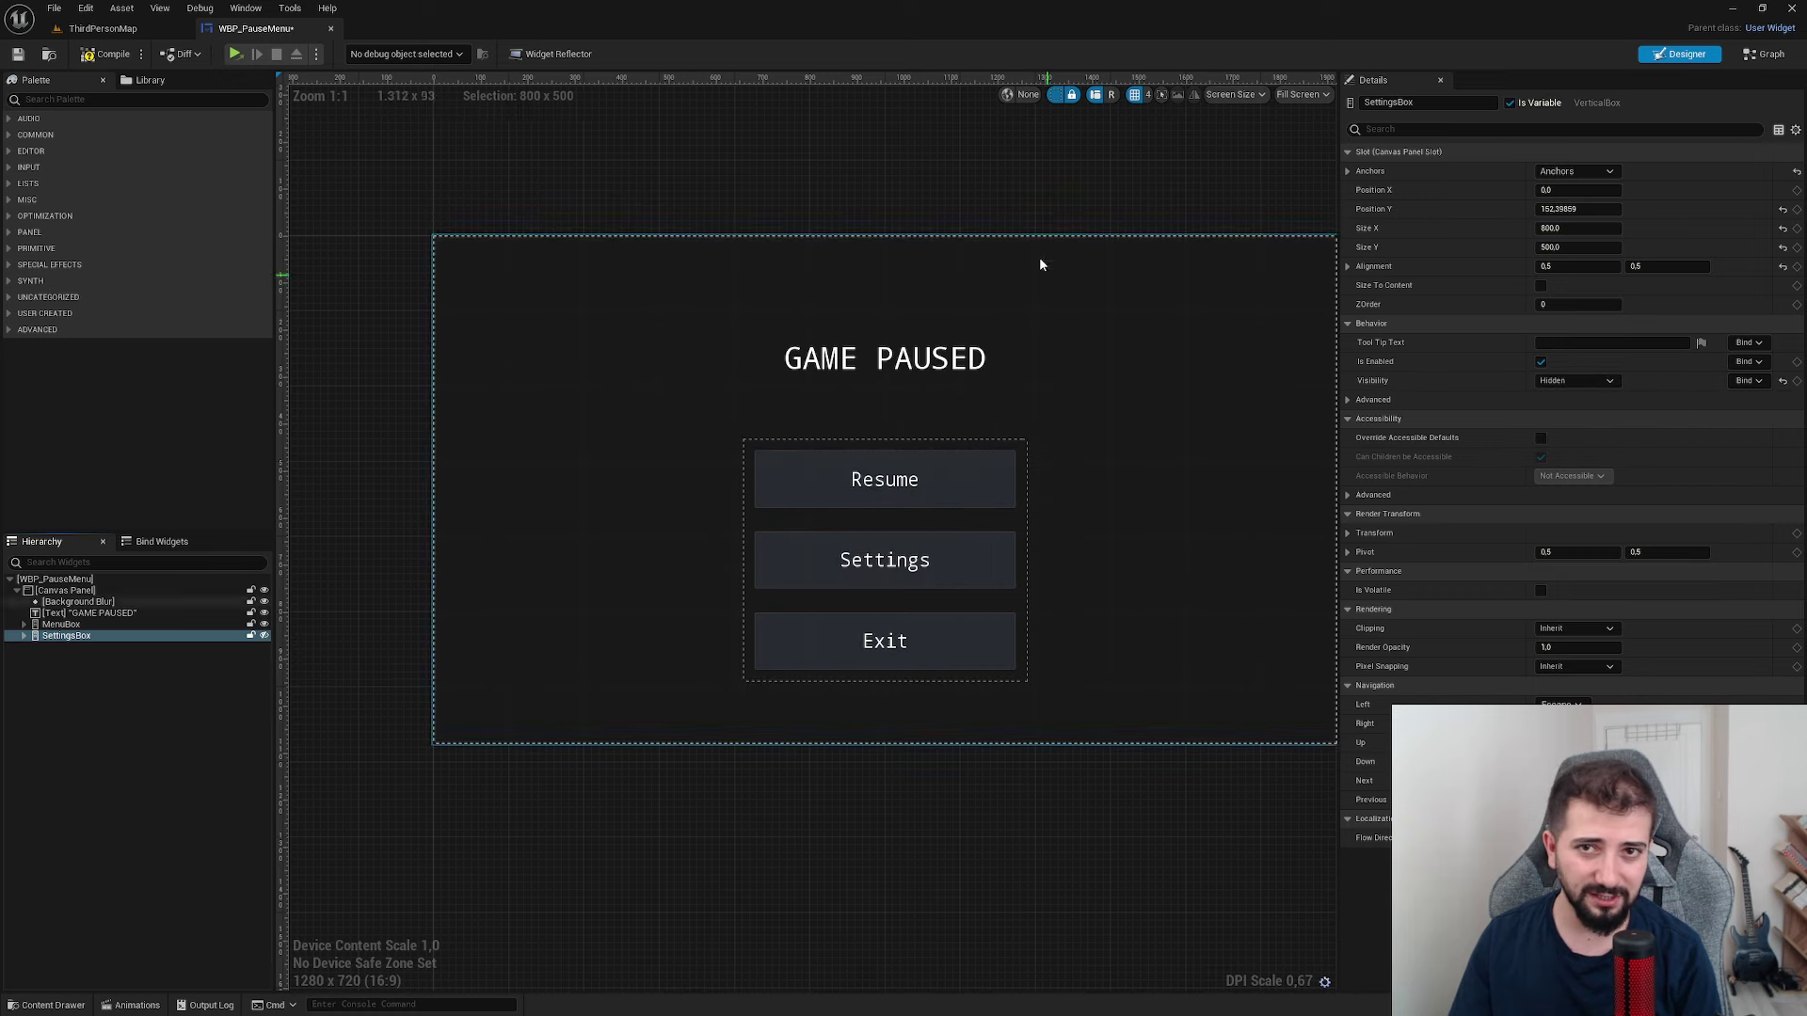
{"action": "key", "text": "ctrl+shift+s"}
{"action": "left_click", "coordinate": [1012, 672]}
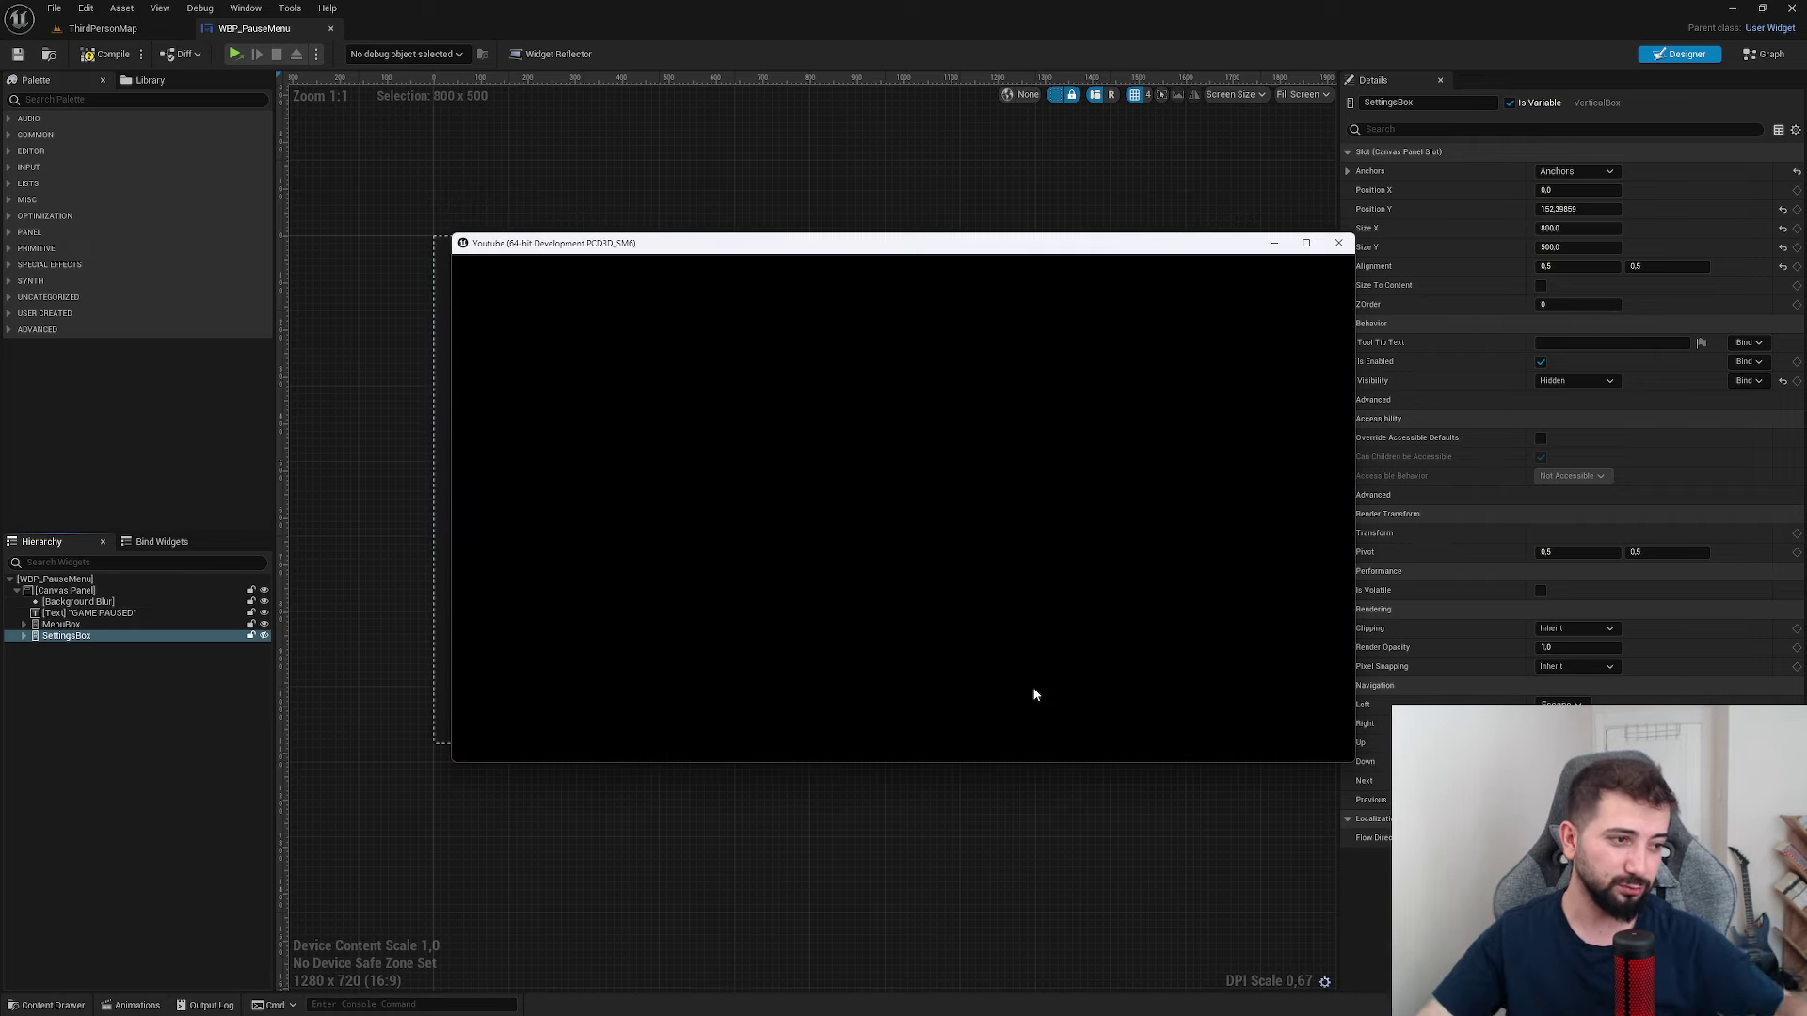
- Pause the game and switch between the Settings panel and the main pause menu several times
{"action": "key", "text": "Escape"}
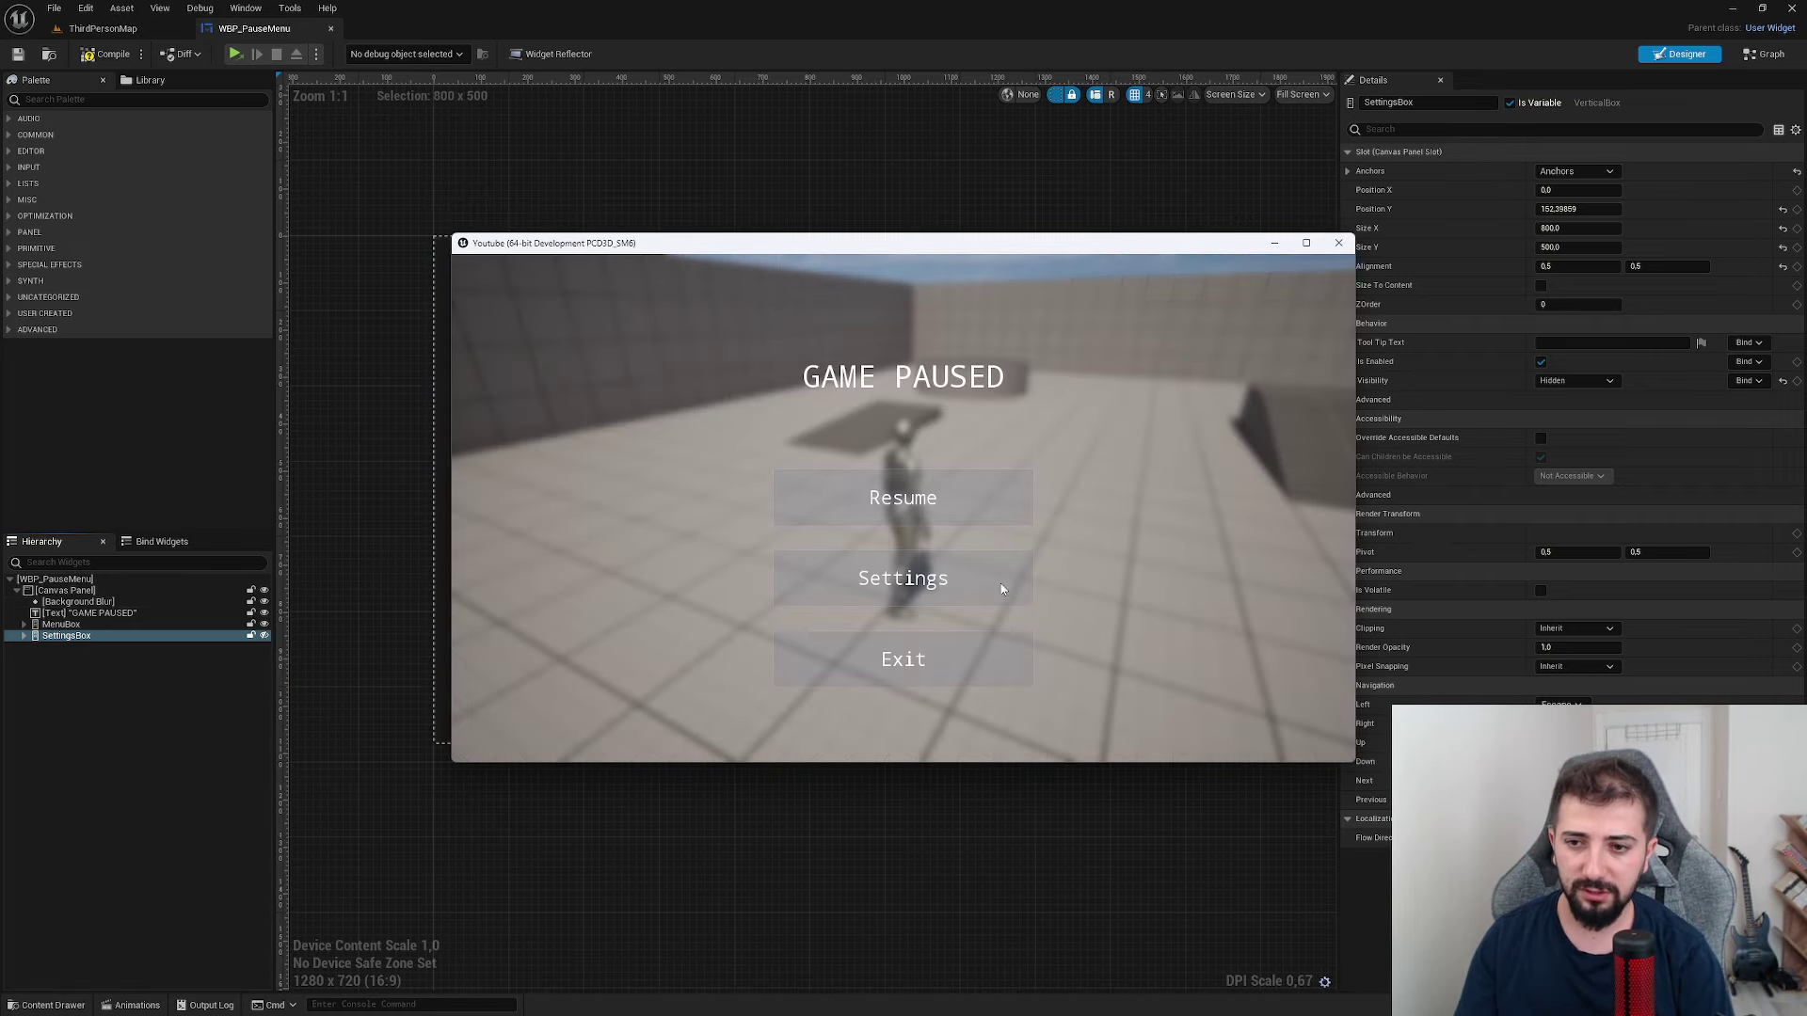
{"action": "left_click", "coordinate": [979, 578]}
{"action": "left_click", "coordinate": [872, 653]}
{"action": "left_click", "coordinate": [824, 498]}
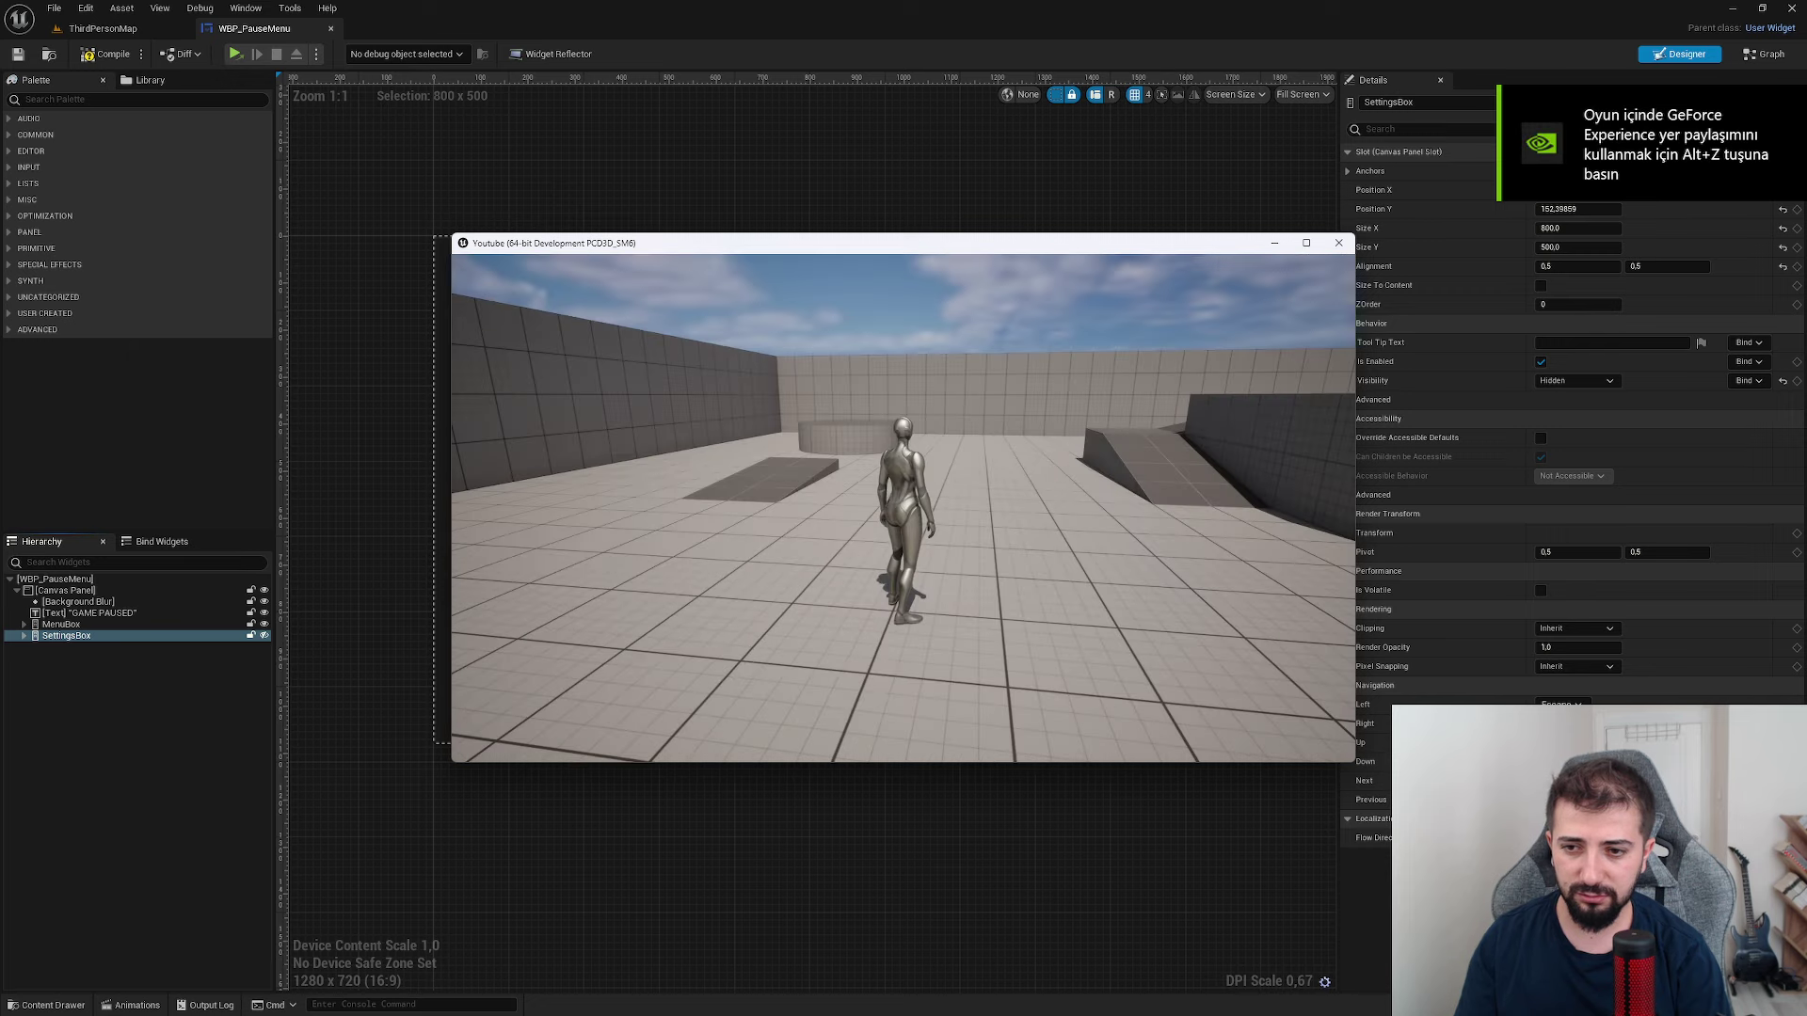
{"action": "key", "text": "Escape"}
{"action": "left_click", "coordinate": [825, 578]}
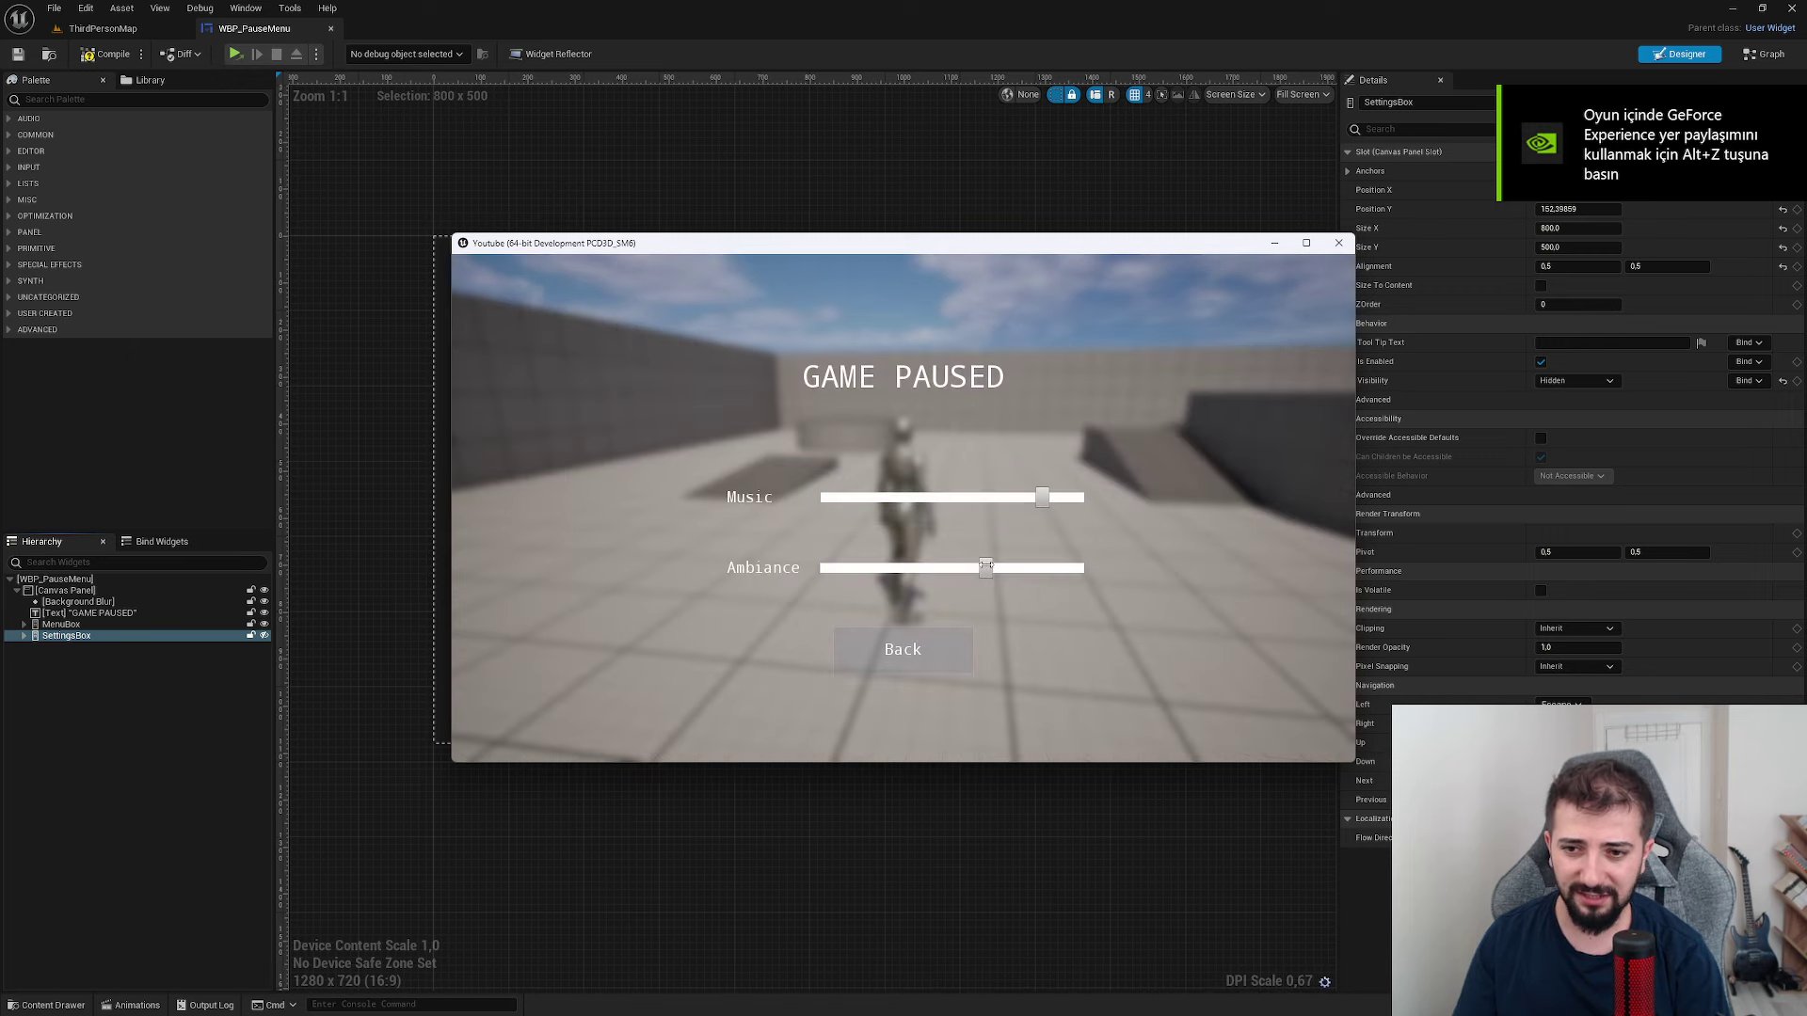
{"action": "left_click", "coordinate": [902, 649]}
{"action": "left_click", "coordinate": [968, 585]}
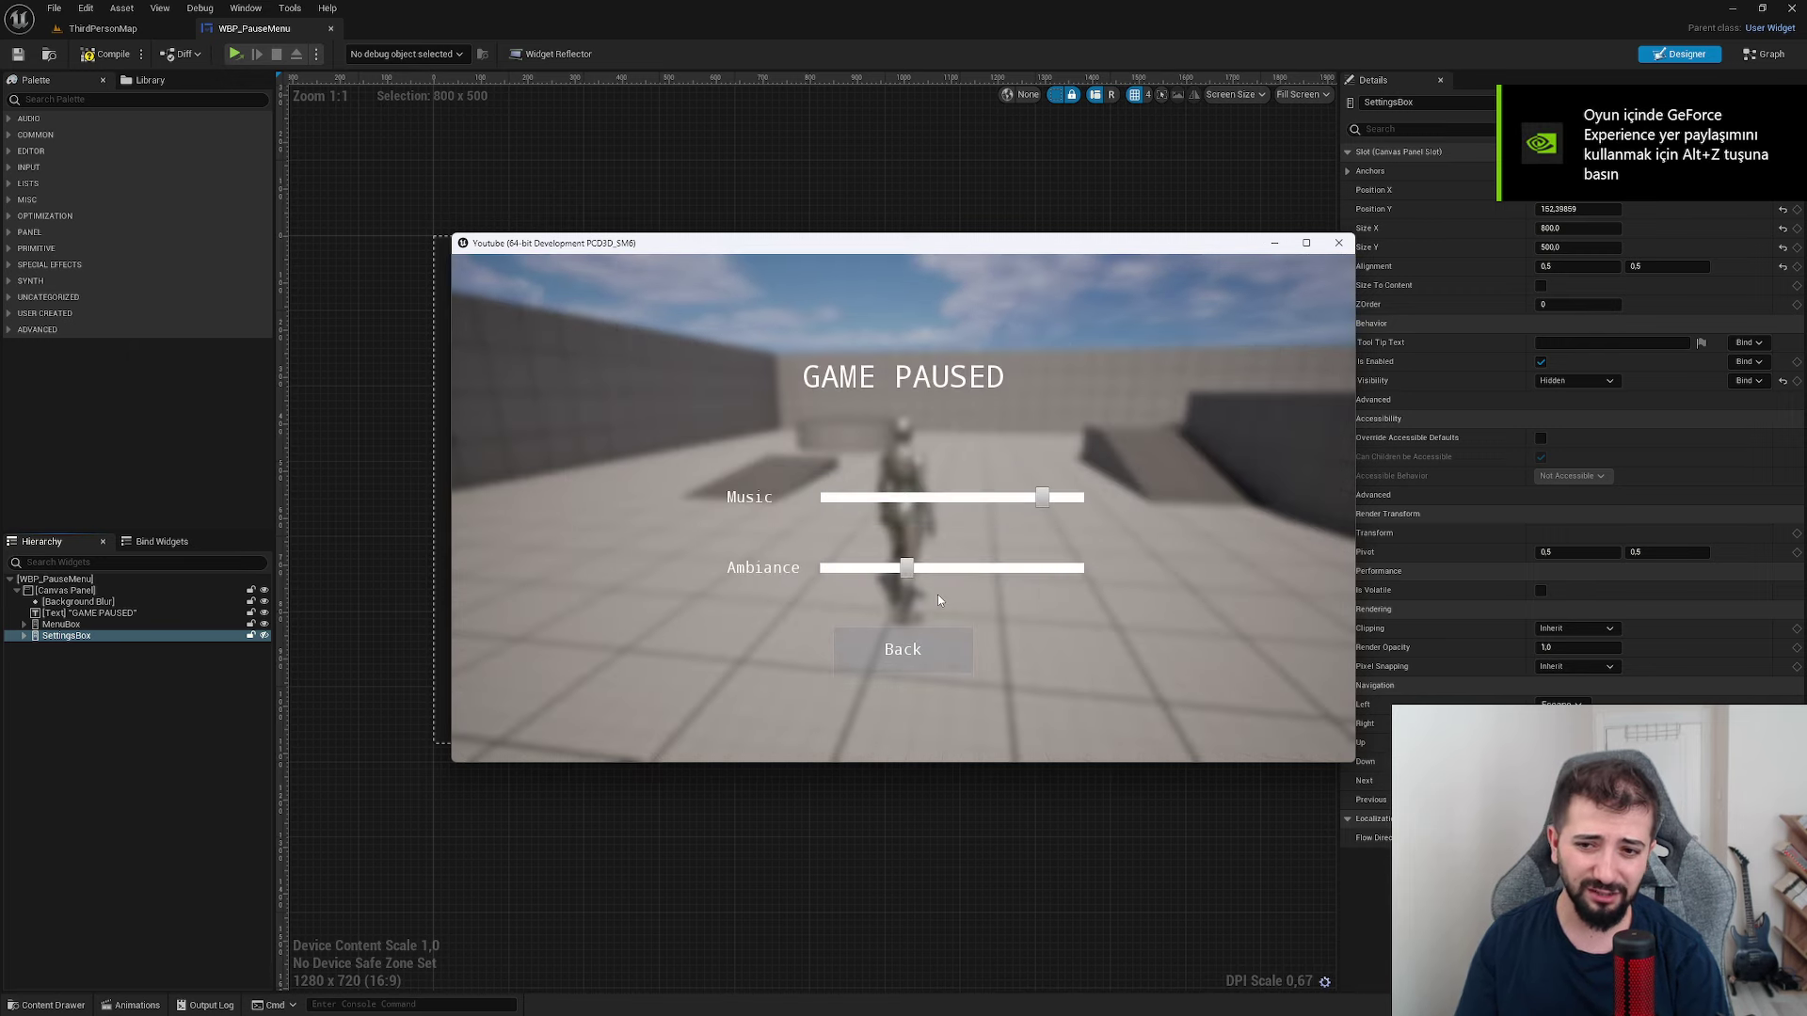
- Lower the Music slider, swap Settings and Back twice more, then resume the game
{"action": "left_click_drag", "start_coordinate": [1010, 501], "coordinate": [986, 497]}
{"action": "left_click", "coordinate": [902, 649]}
{"action": "left_click", "coordinate": [957, 548]}
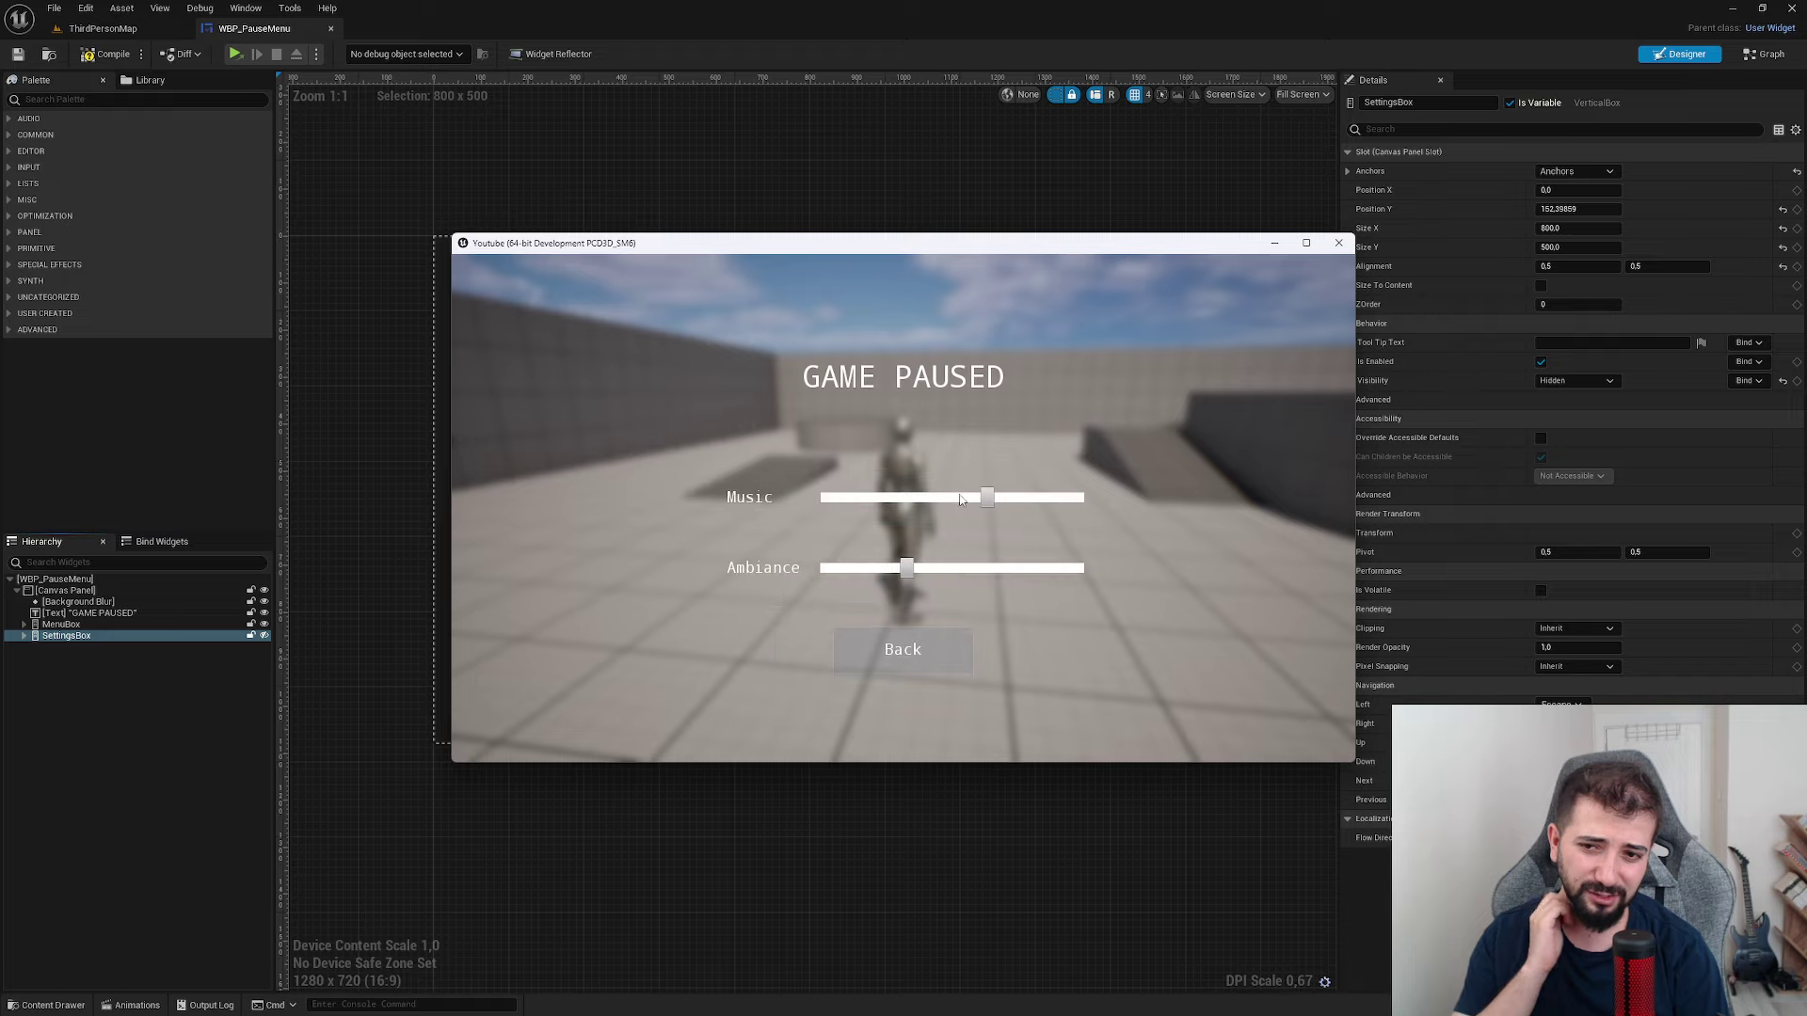
{"action": "left_click", "coordinate": [914, 645]}
{"action": "left_click", "coordinate": [927, 569]}
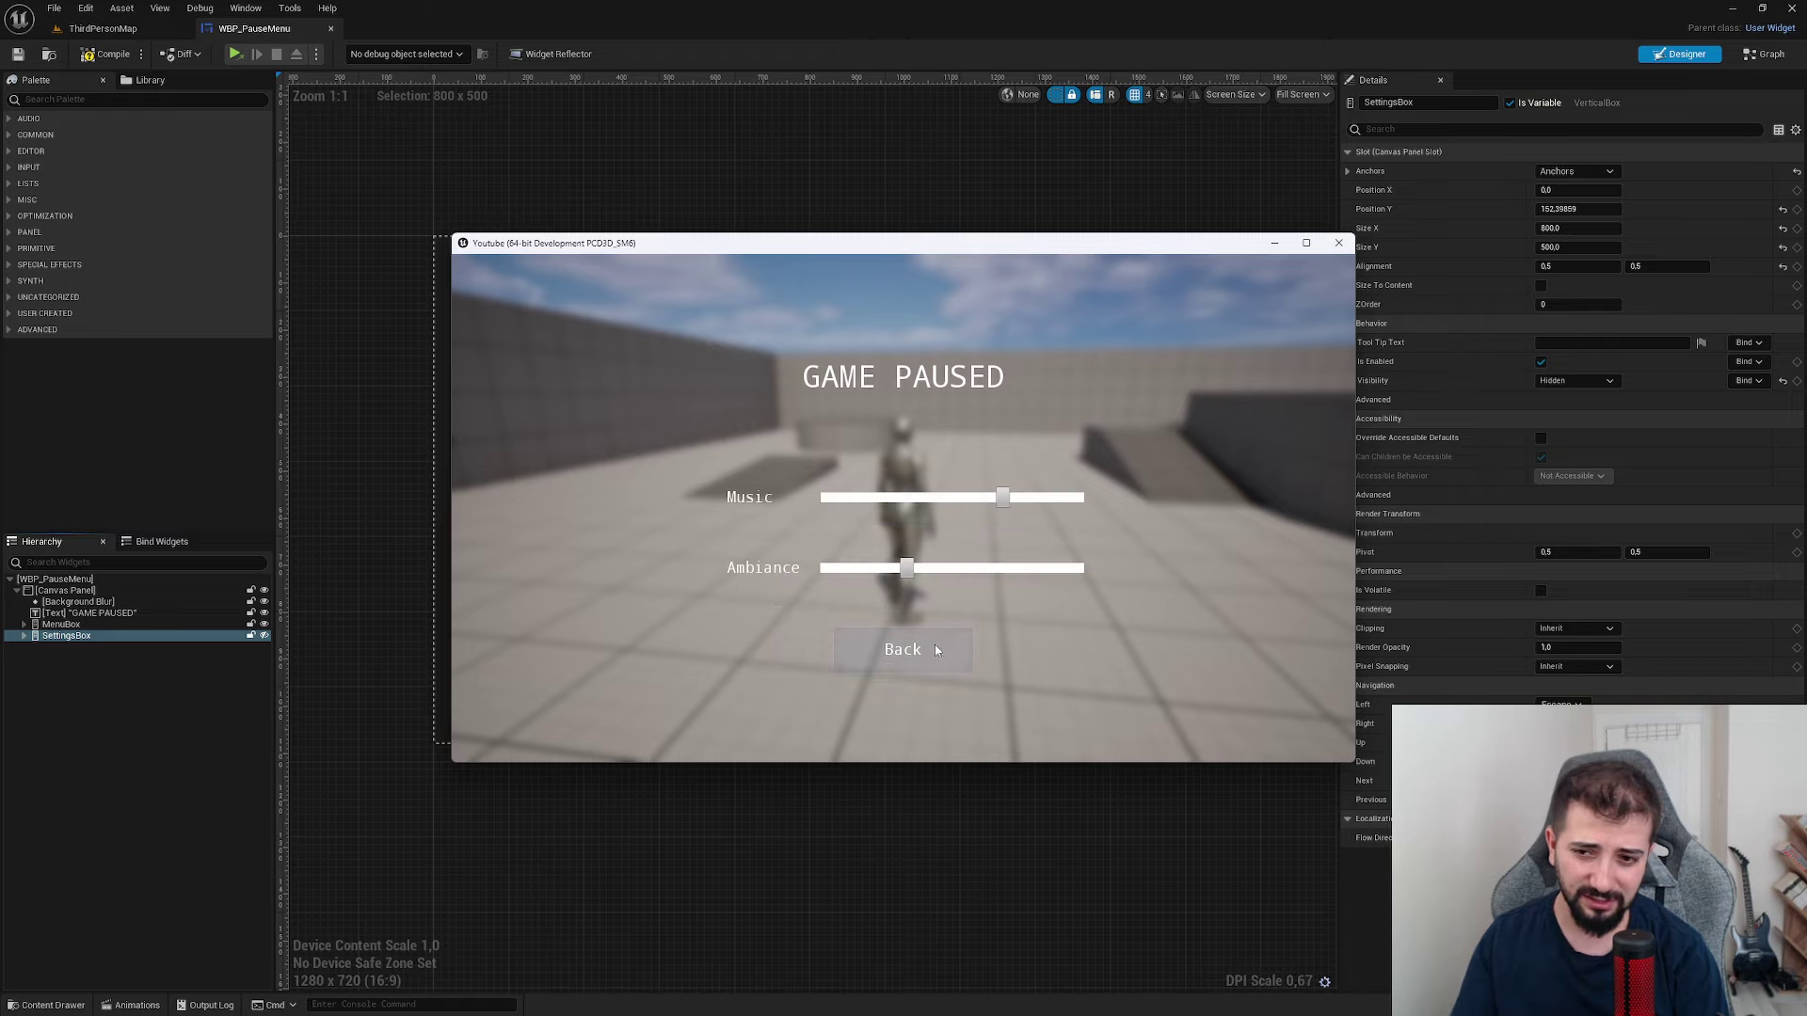
{"action": "left_click", "coordinate": [936, 649]}
{"action": "left_click", "coordinate": [902, 497]}
- Pause once more, stop the play session and return to the ThirdPersonMap level
{"action": "key", "text": "Escape"}
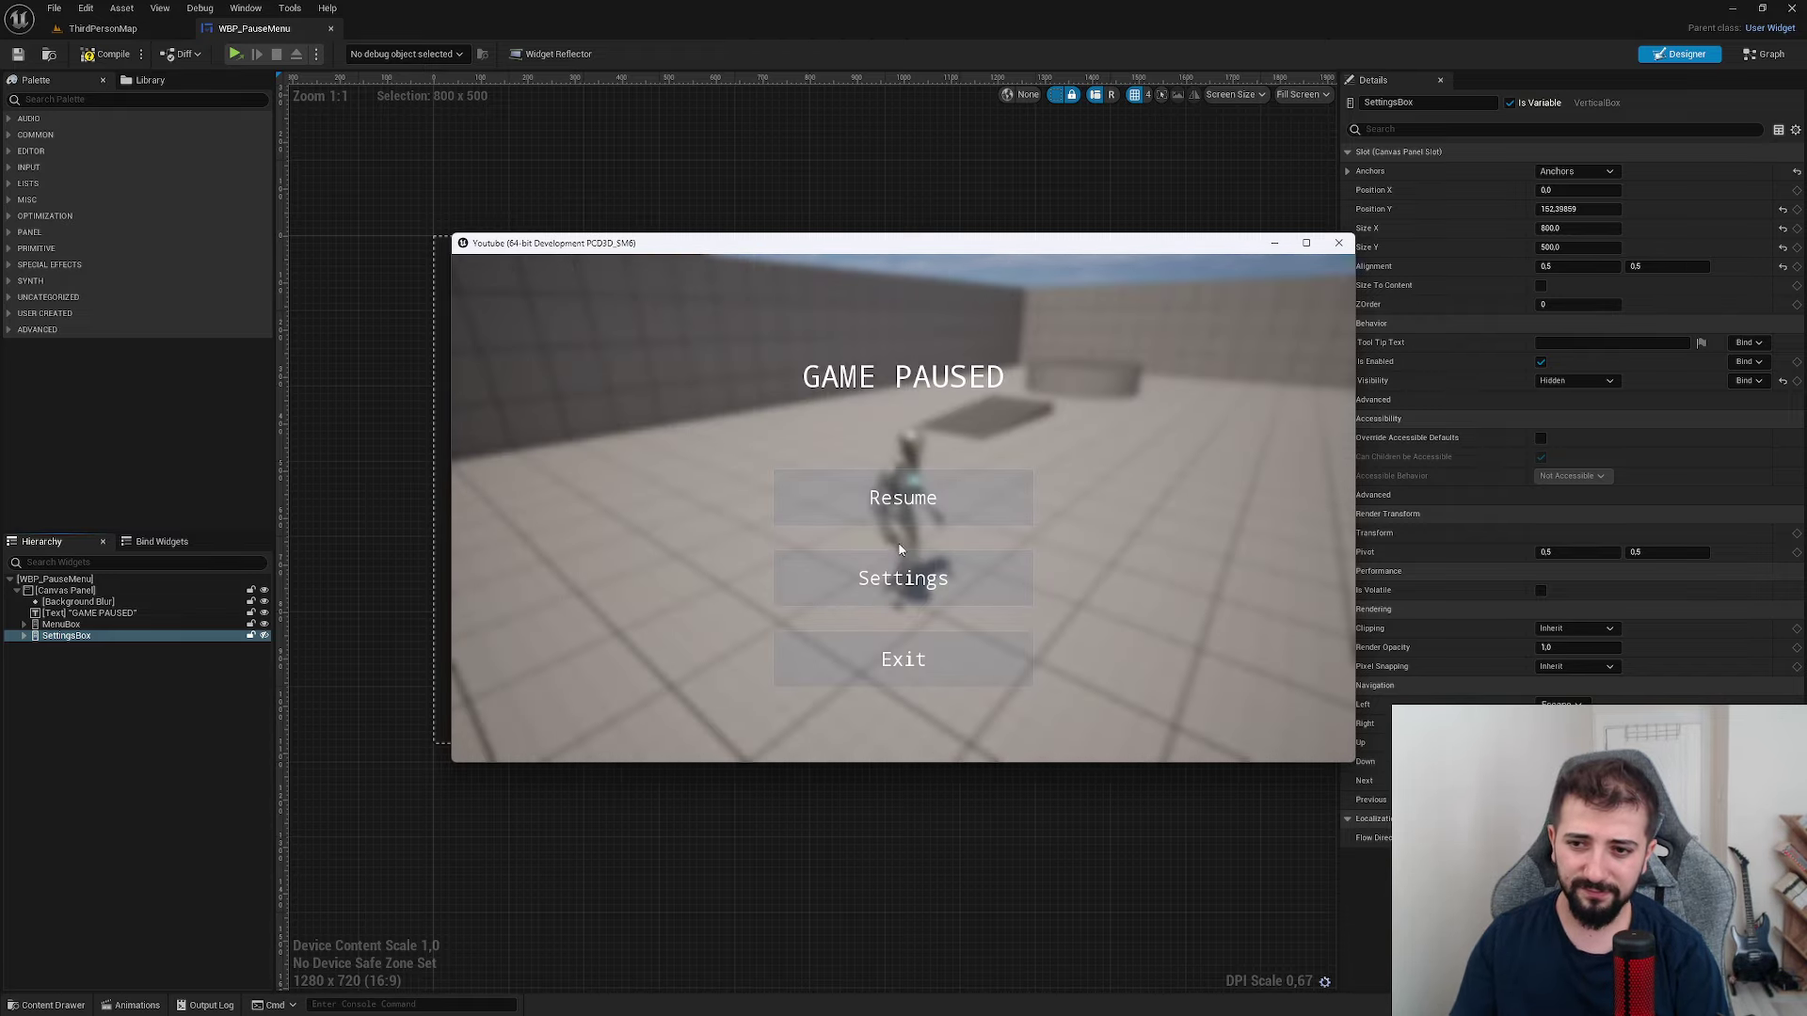
{"action": "left_click", "coordinate": [898, 554]}
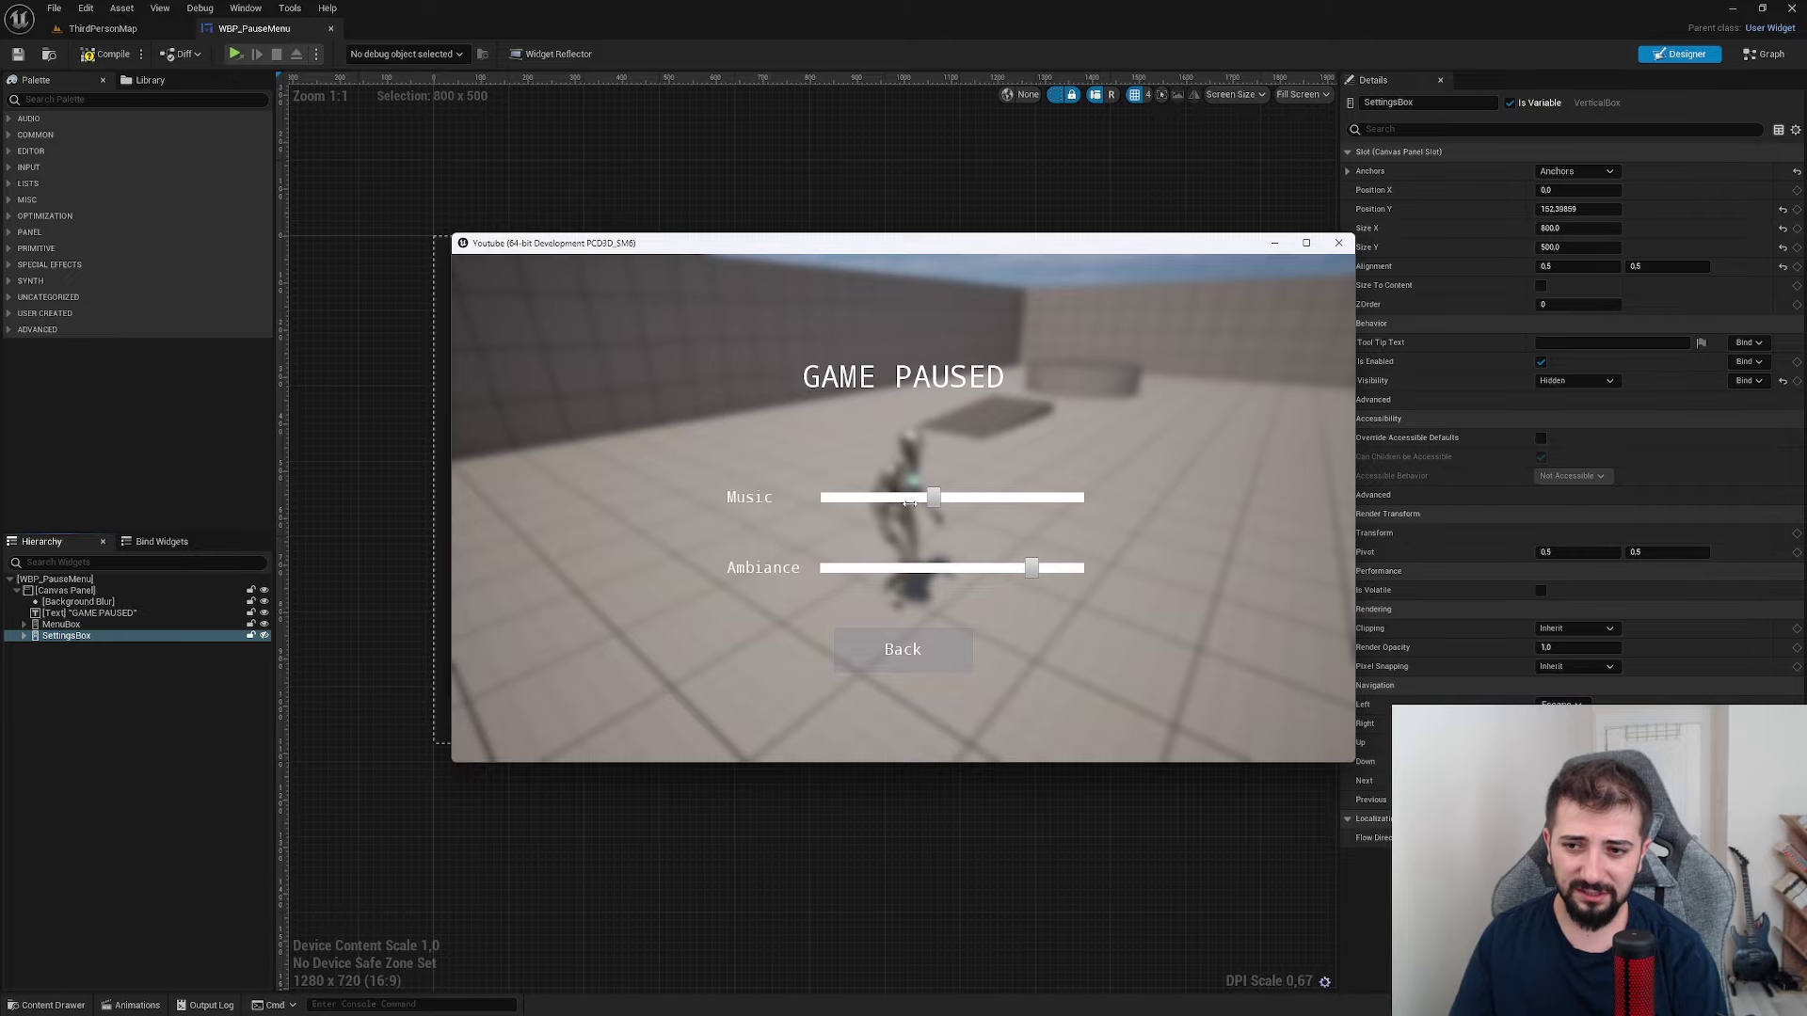
{"action": "key", "text": "Escape"}
{"action": "left_click", "coordinate": [876, 497]}
{"action": "key", "text": "Escape"}
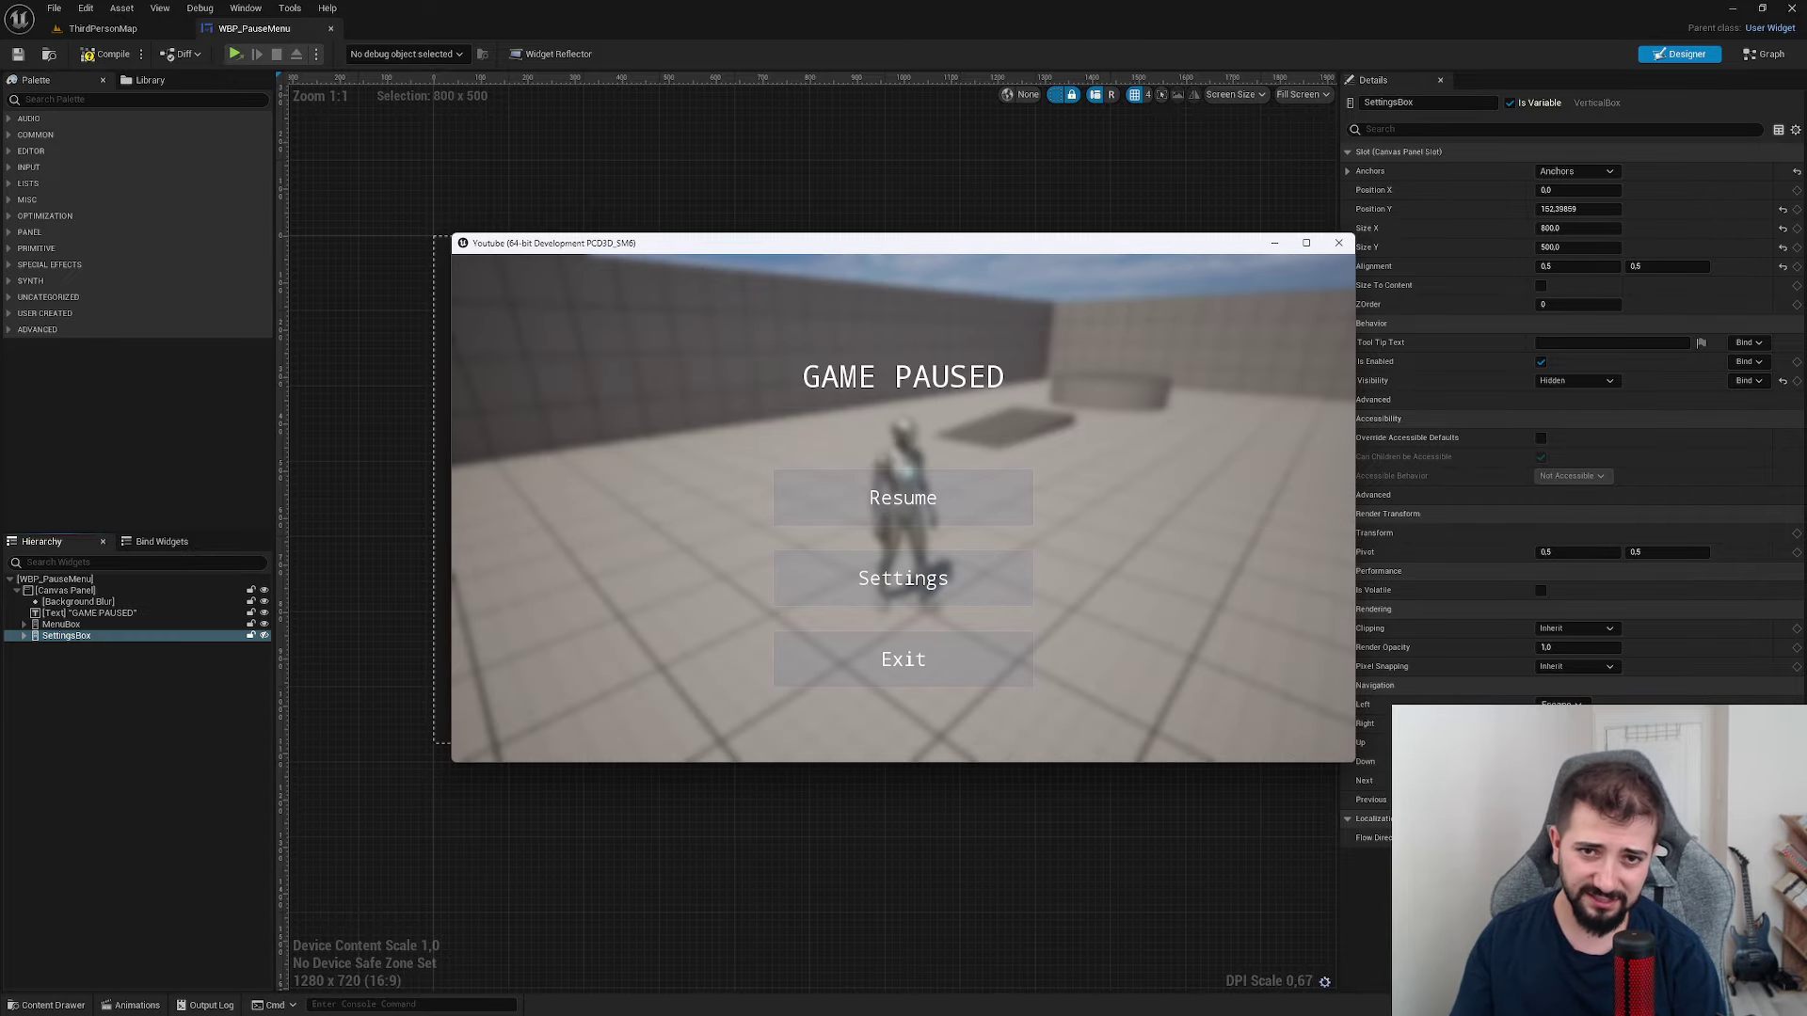
{"action": "left_click", "coordinate": [1337, 244]}
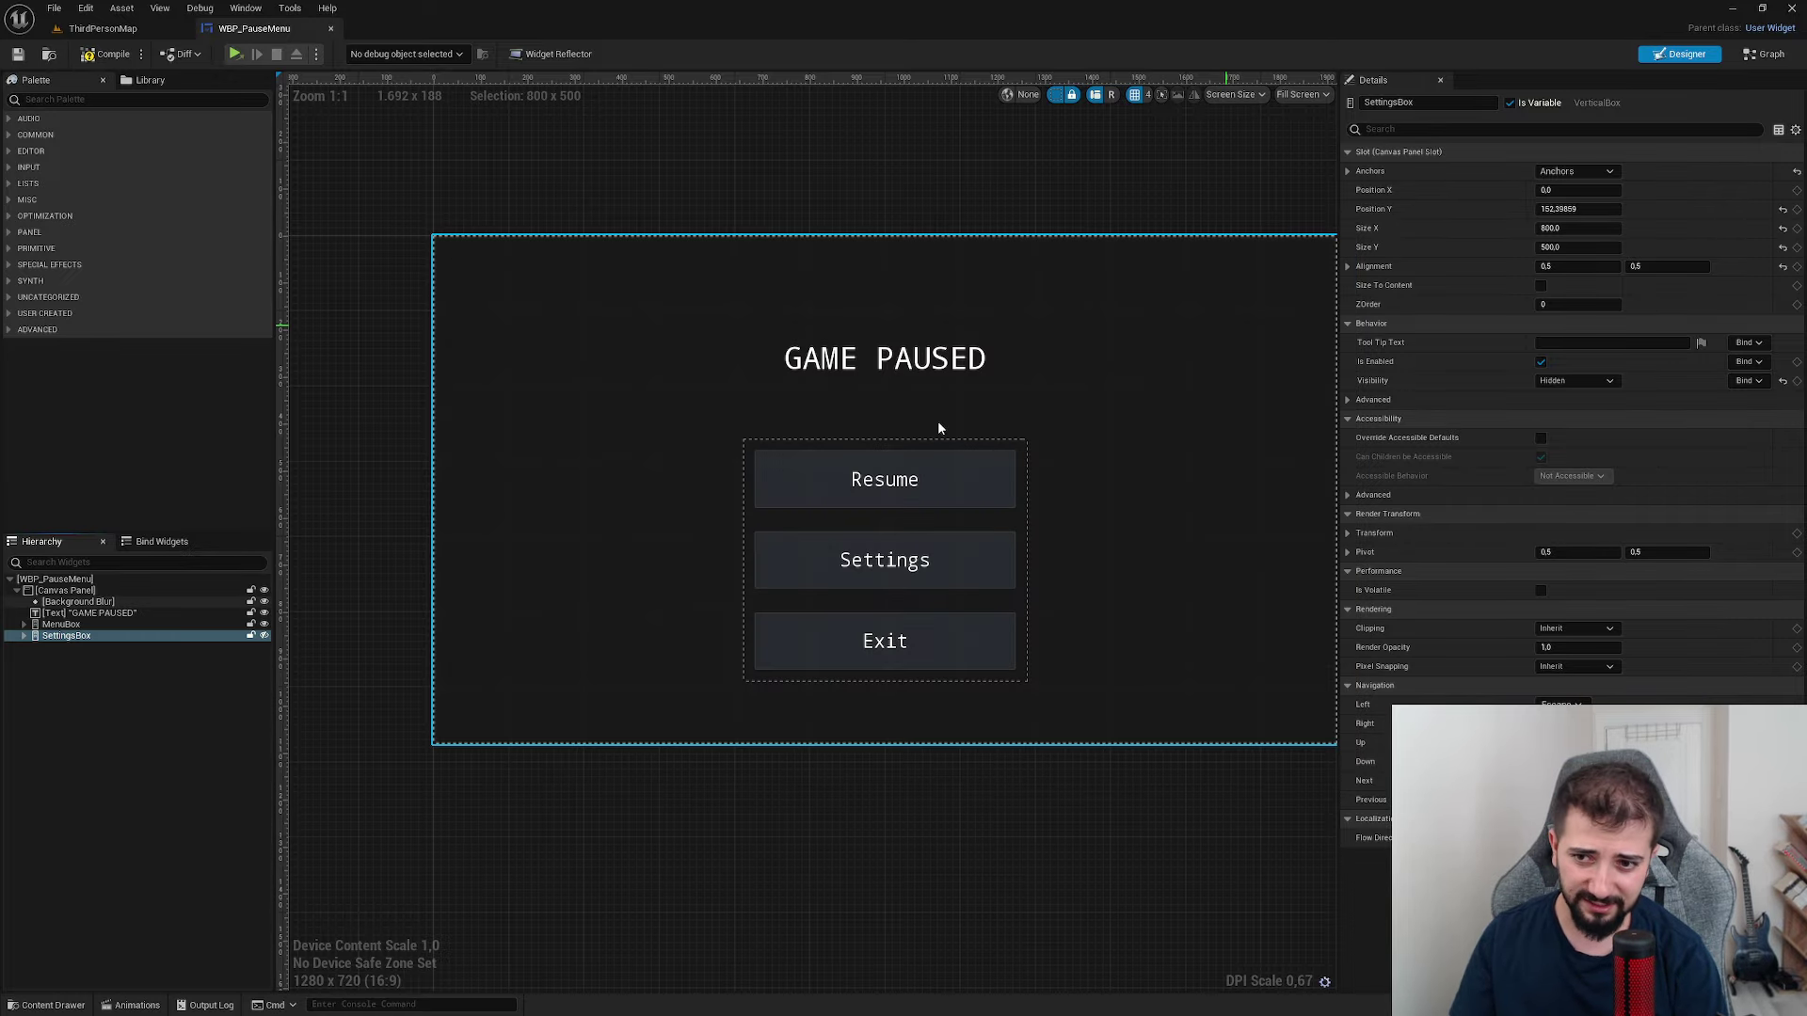
{"action": "left_click", "coordinate": [102, 28]}
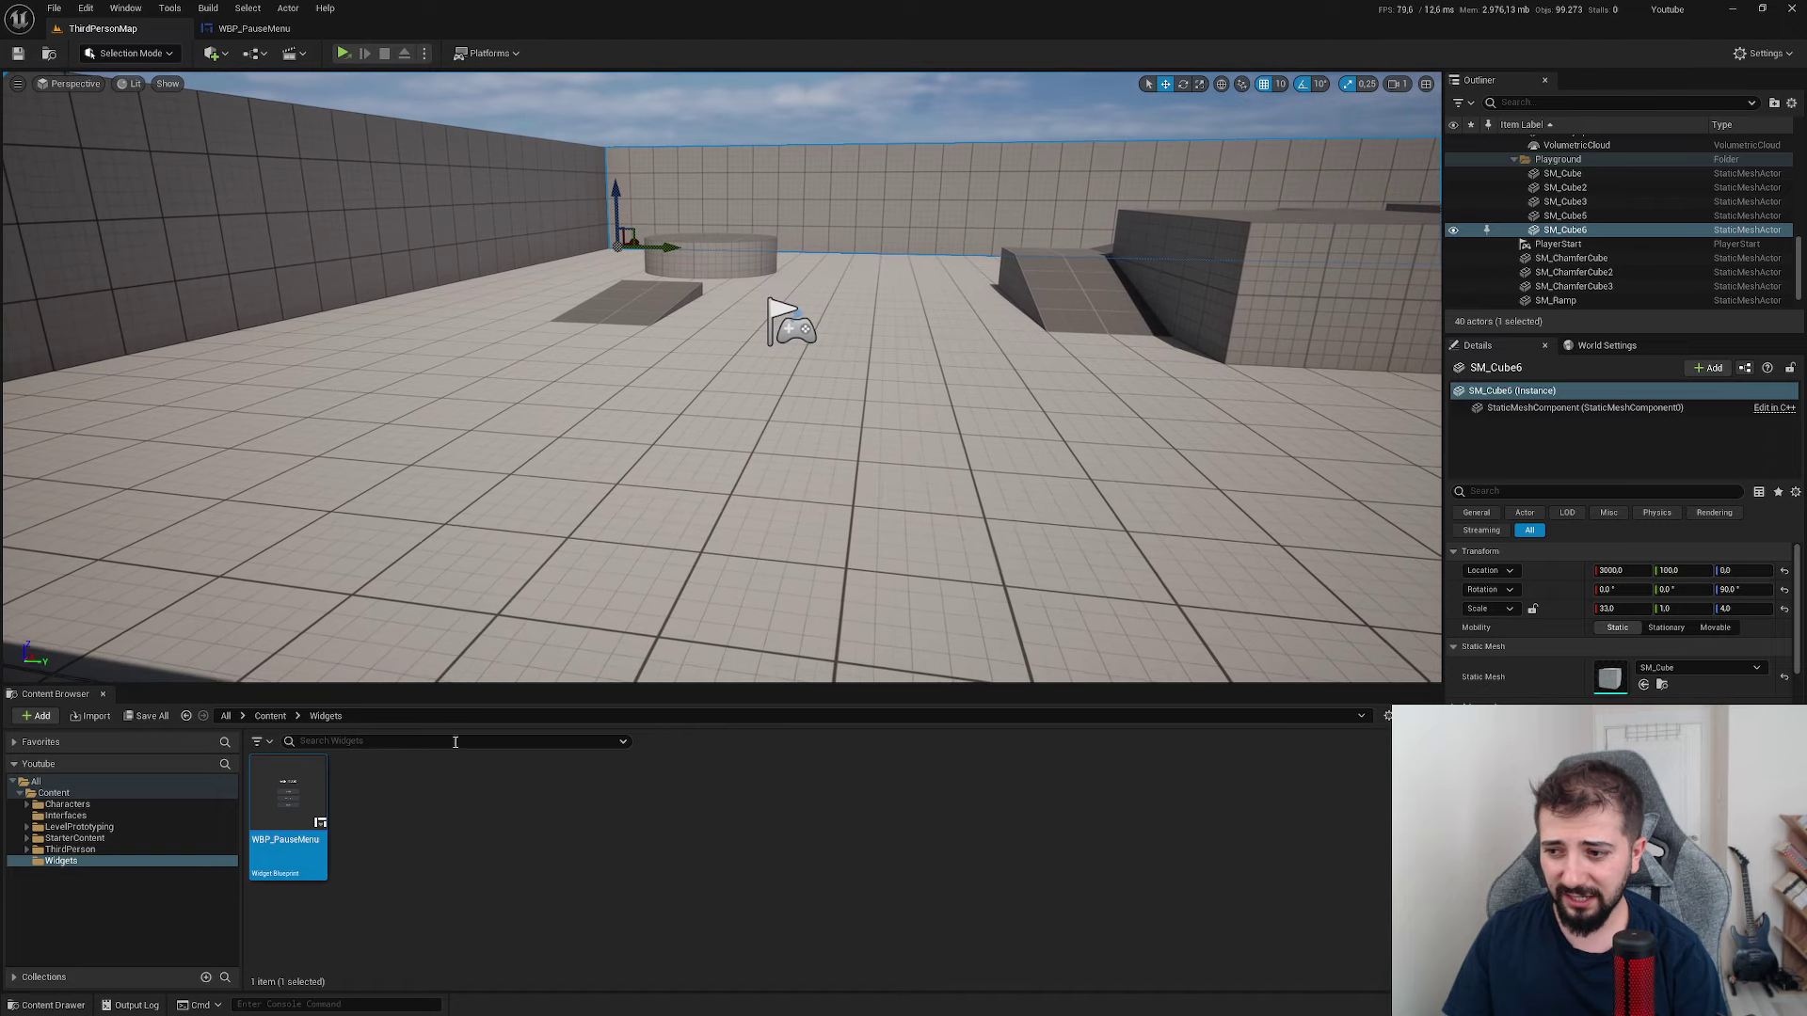
- Browse up to the Content folder showing Characters, Interfaces, LevelPrototyping, StarterContent, ThirdPerson and Widgets
{"action": "right_click_drag", "start_coordinate": [1039, 532], "coordinate": [1038, 564]}
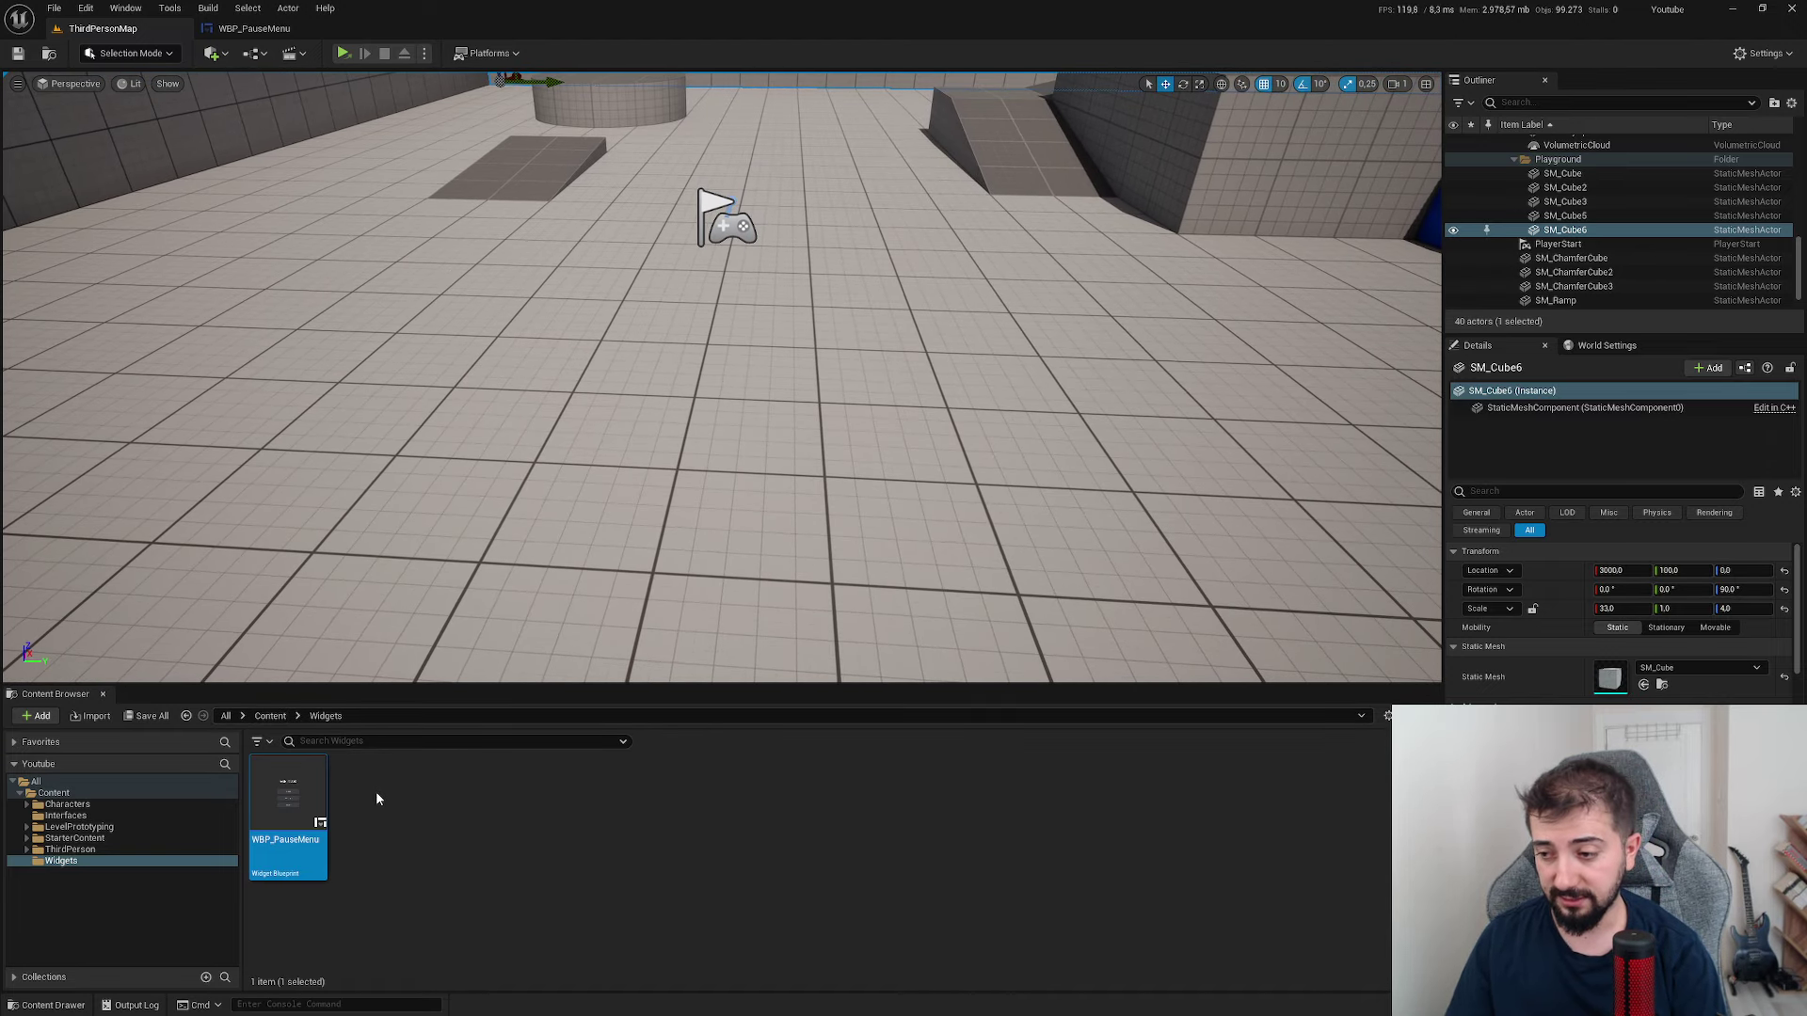
{"action": "left_click", "coordinate": [270, 716]}
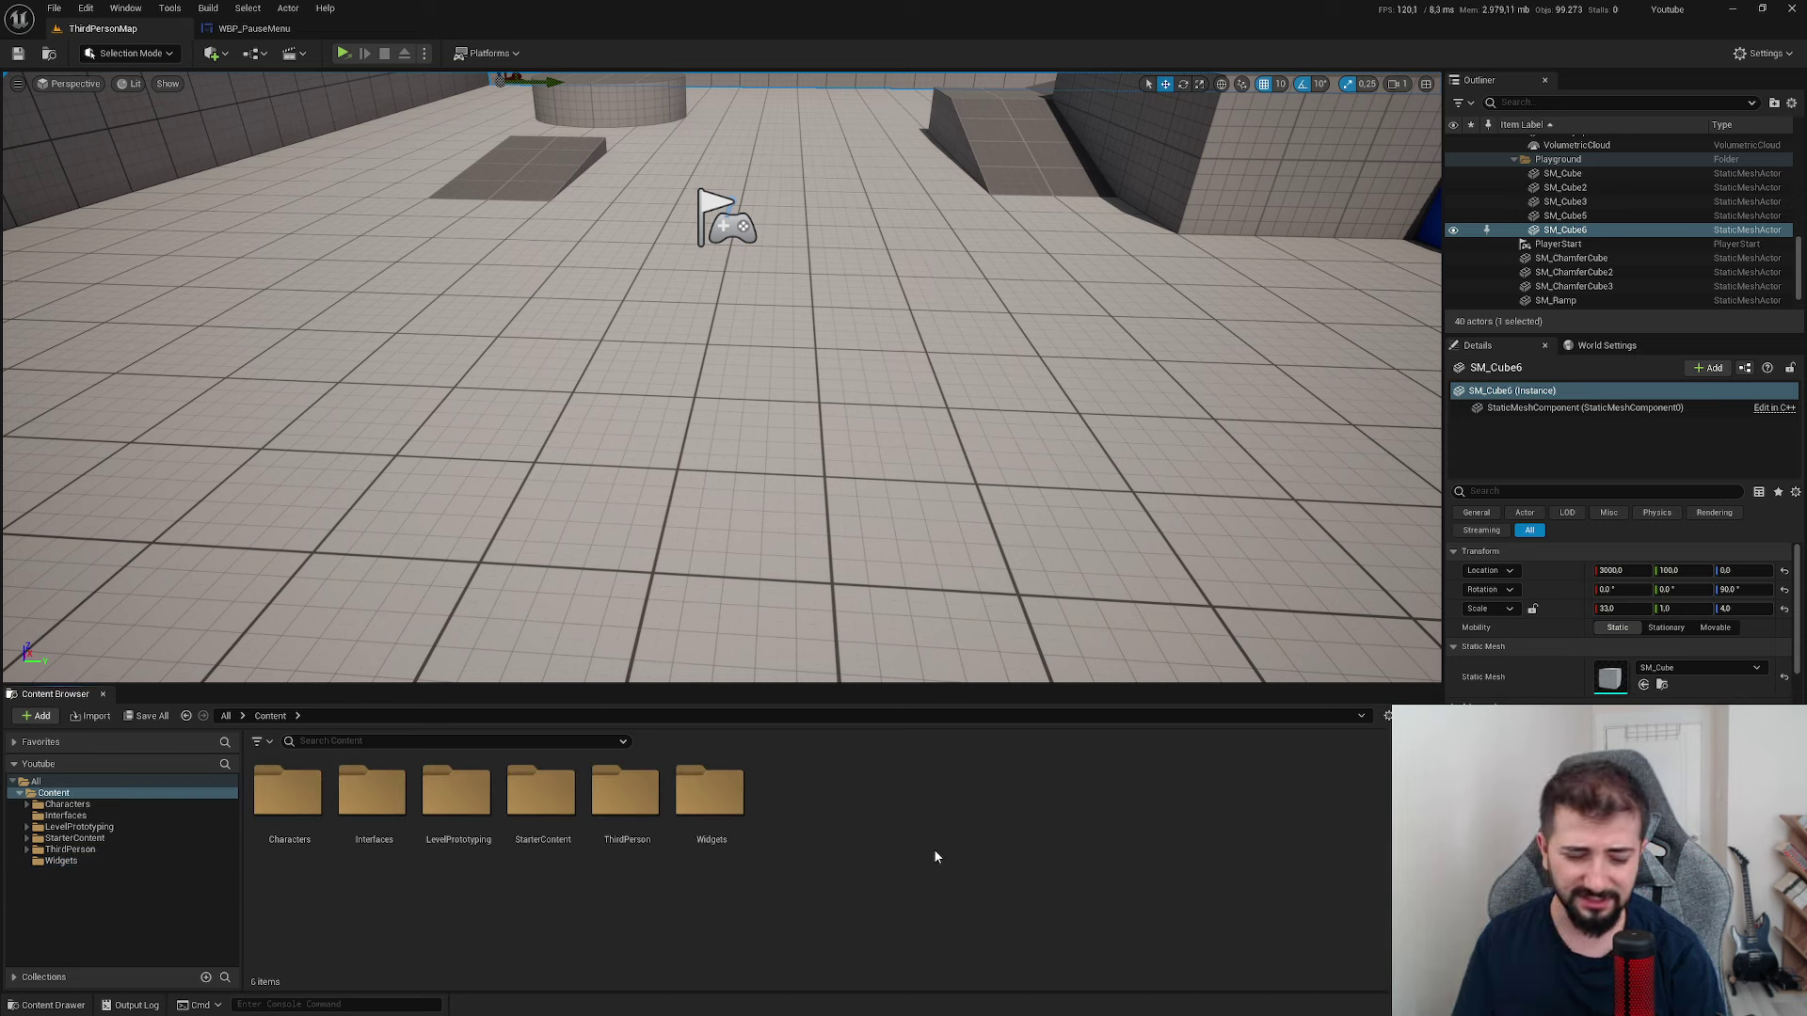
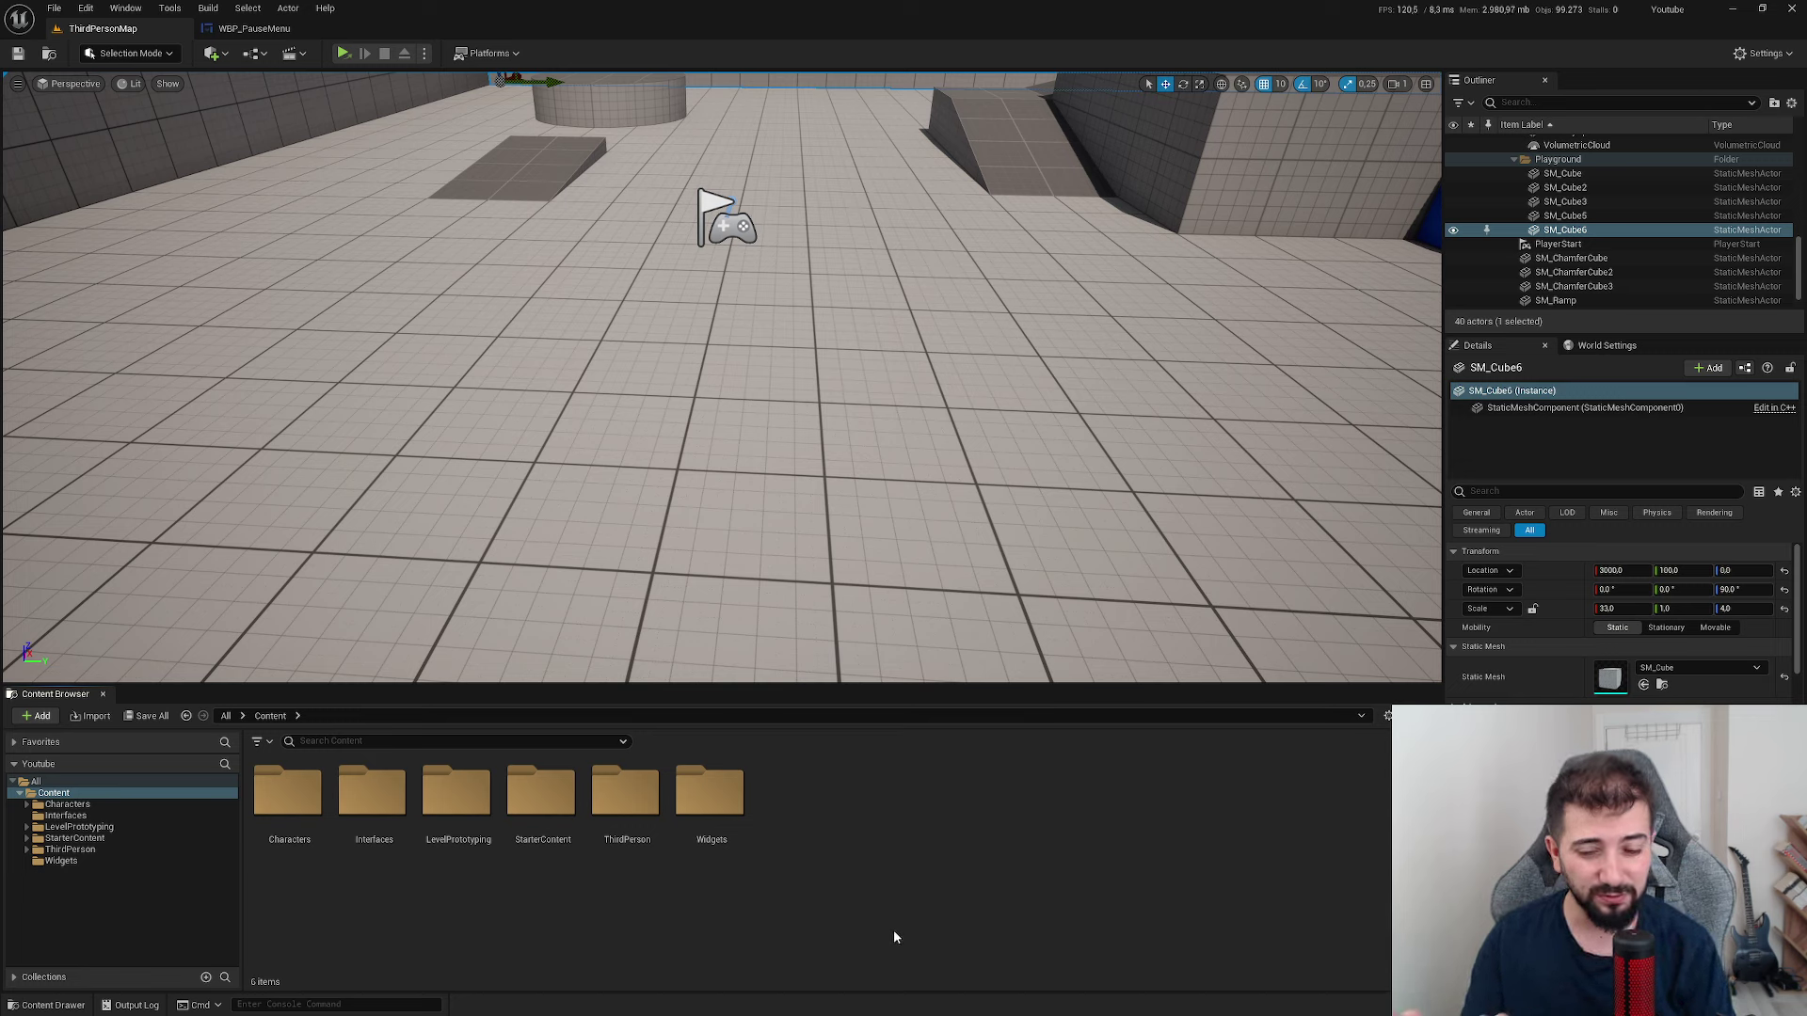
- Create a new folder named Sound inside Content and open it
{"action": "right_click", "coordinate": [912, 850]}
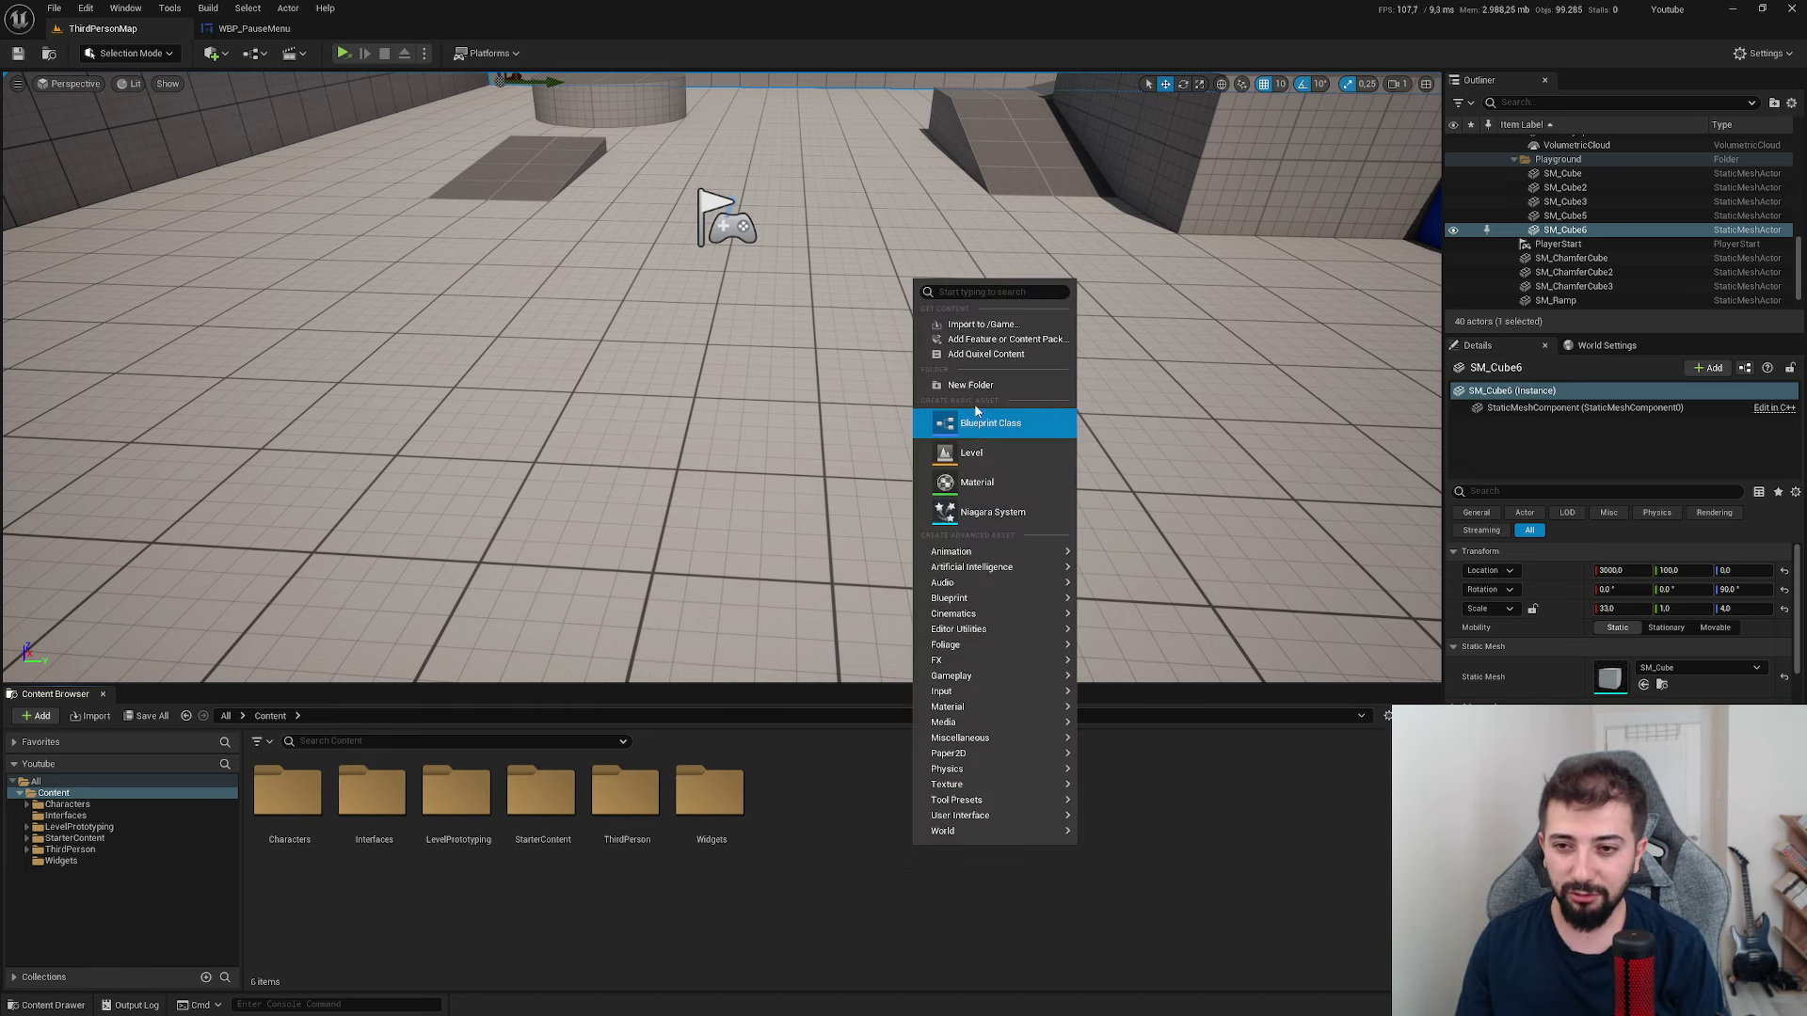
{"action": "left_click", "coordinate": [950, 424]}
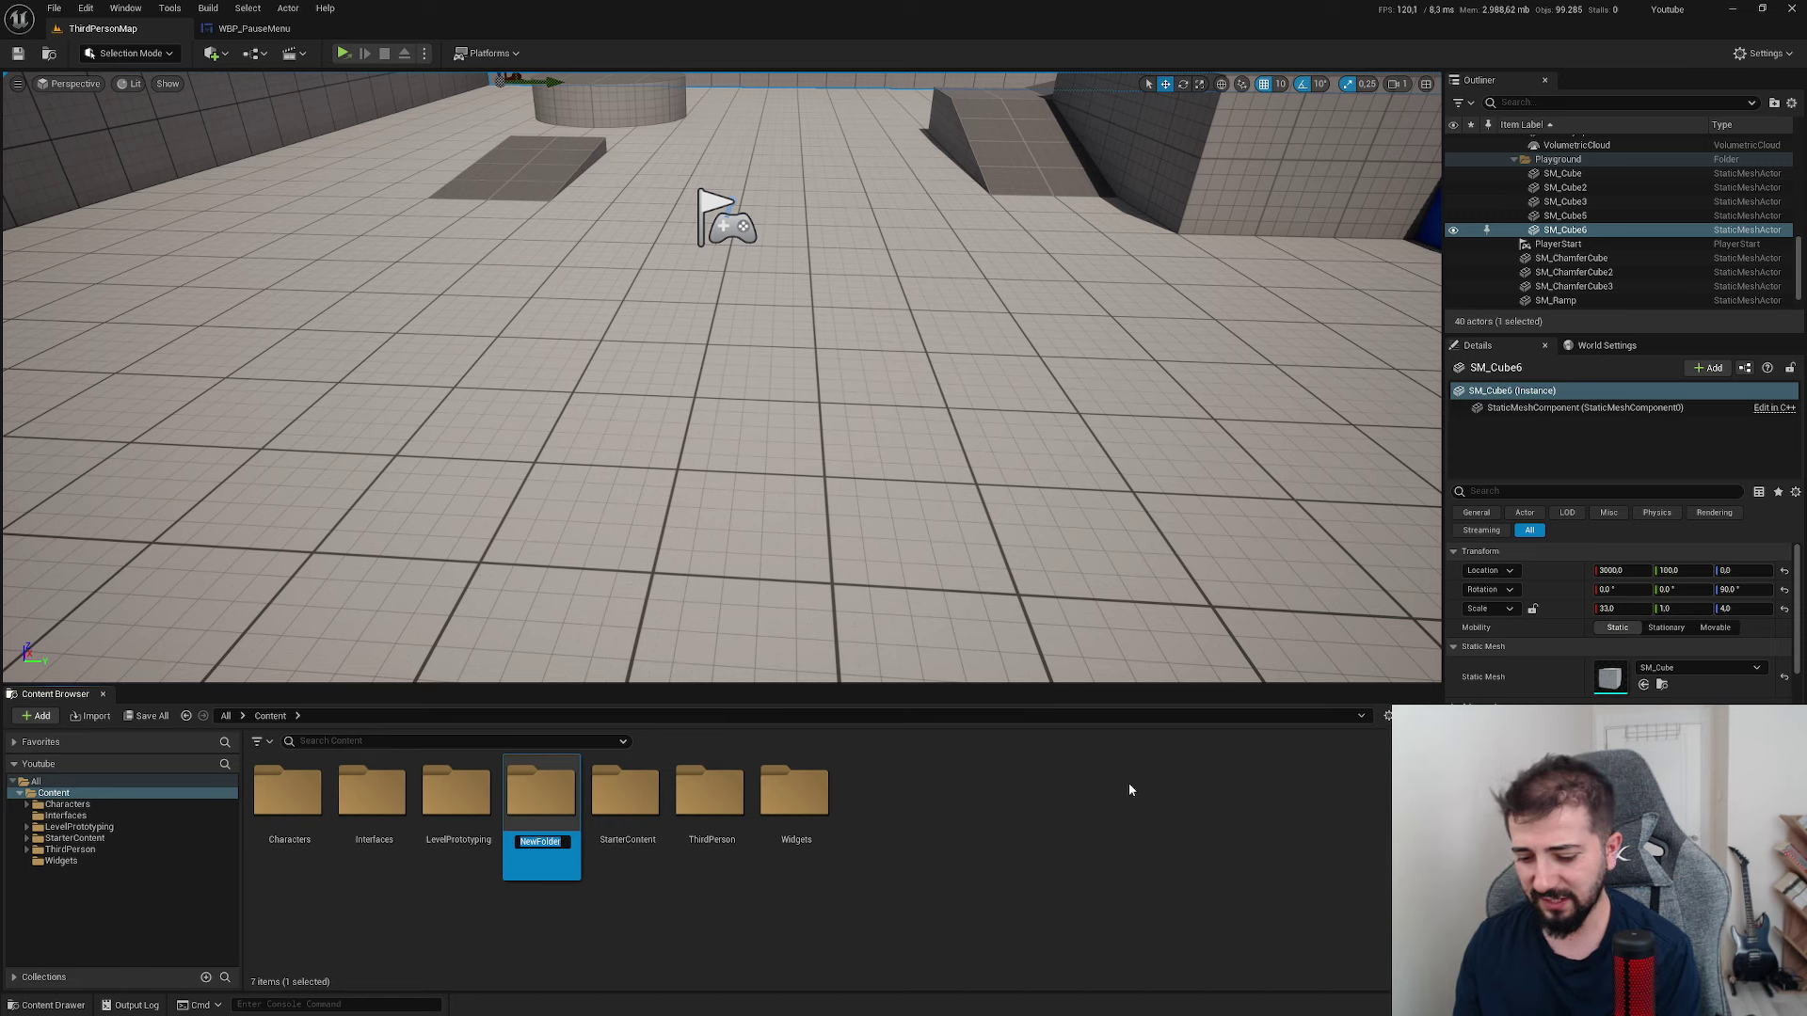
{"action": "key", "text": "Return"}
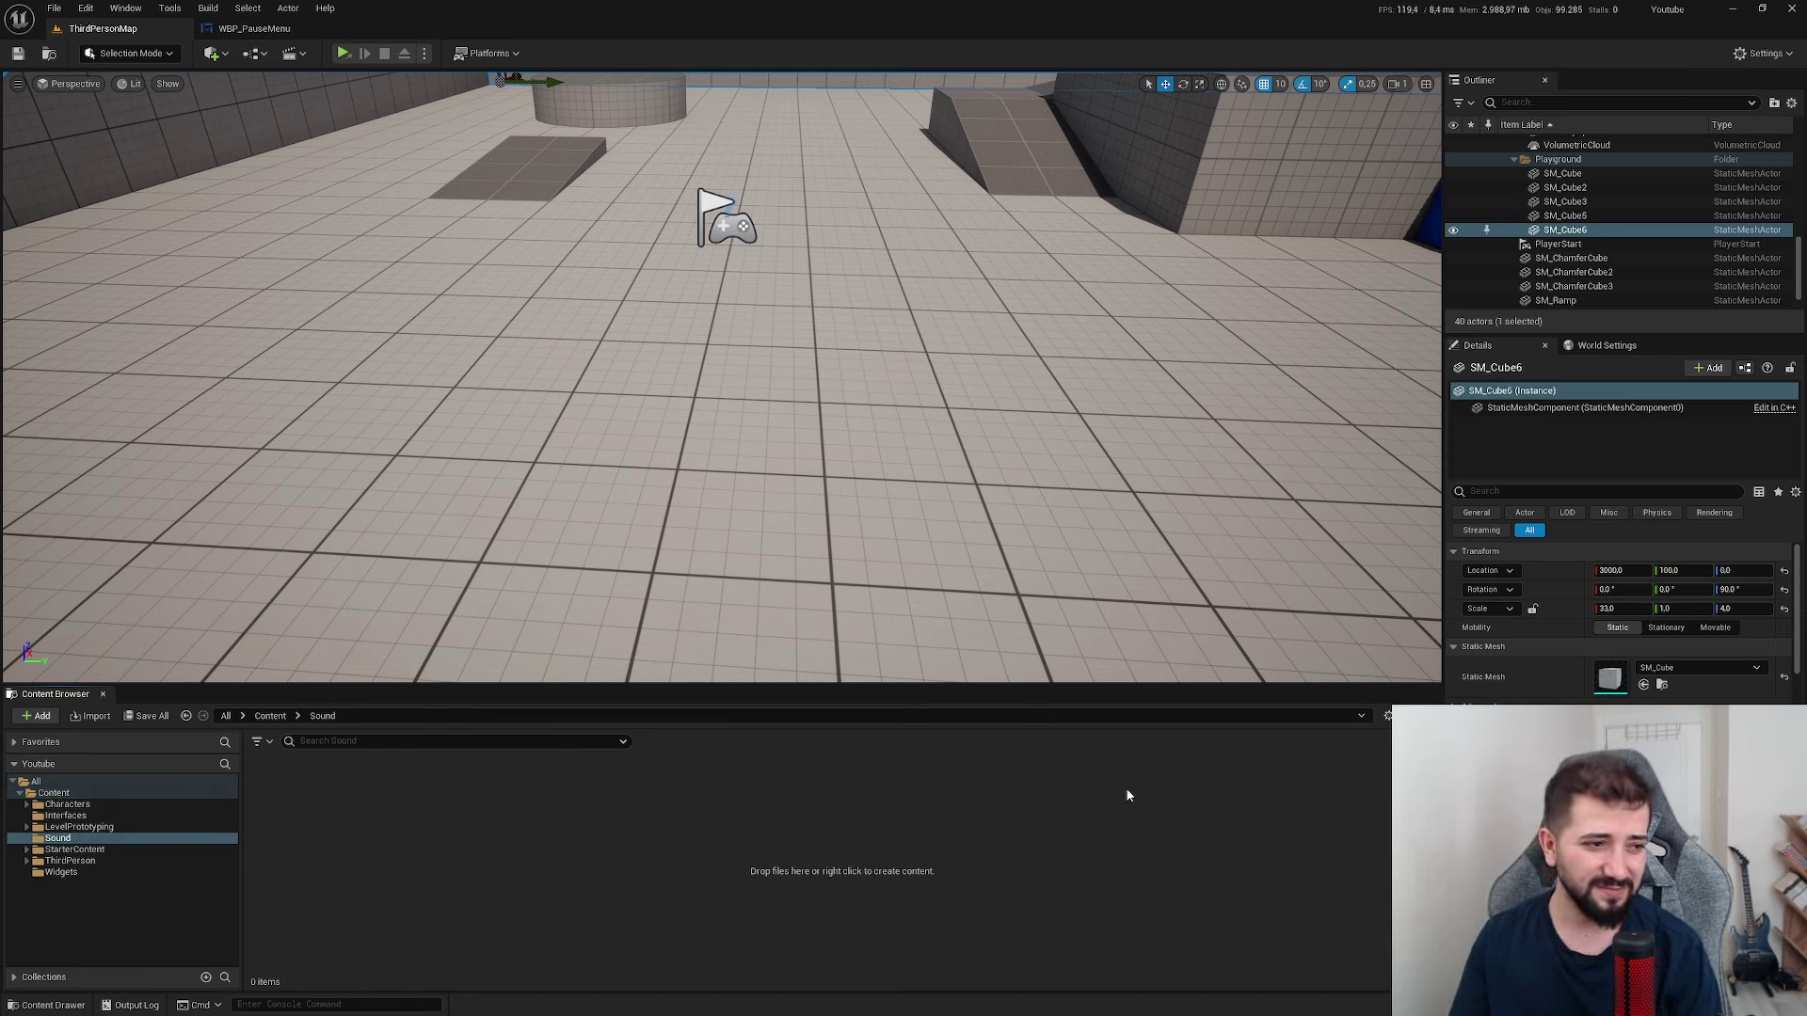
- Create a new Sound Class asset, MusicClass, in the Sound folder
{"action": "right_click", "coordinate": [572, 926]}
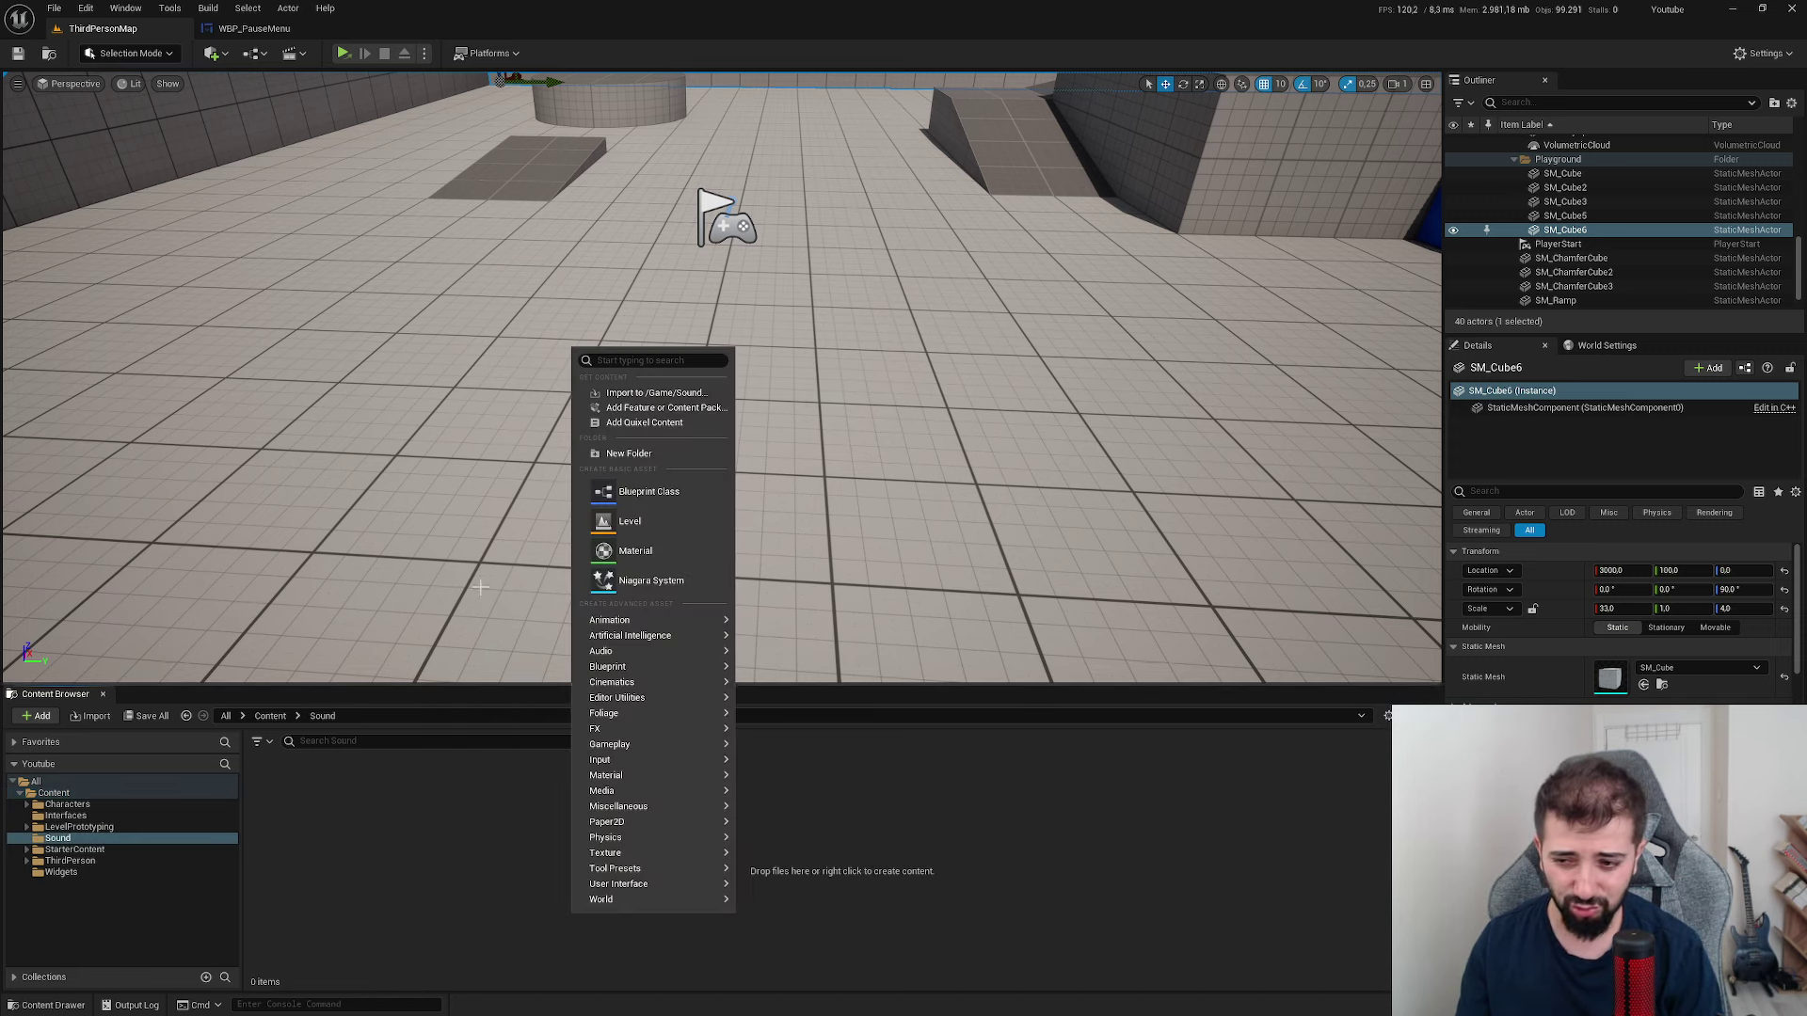
{"action": "mouse_move", "coordinate": [607, 651]}
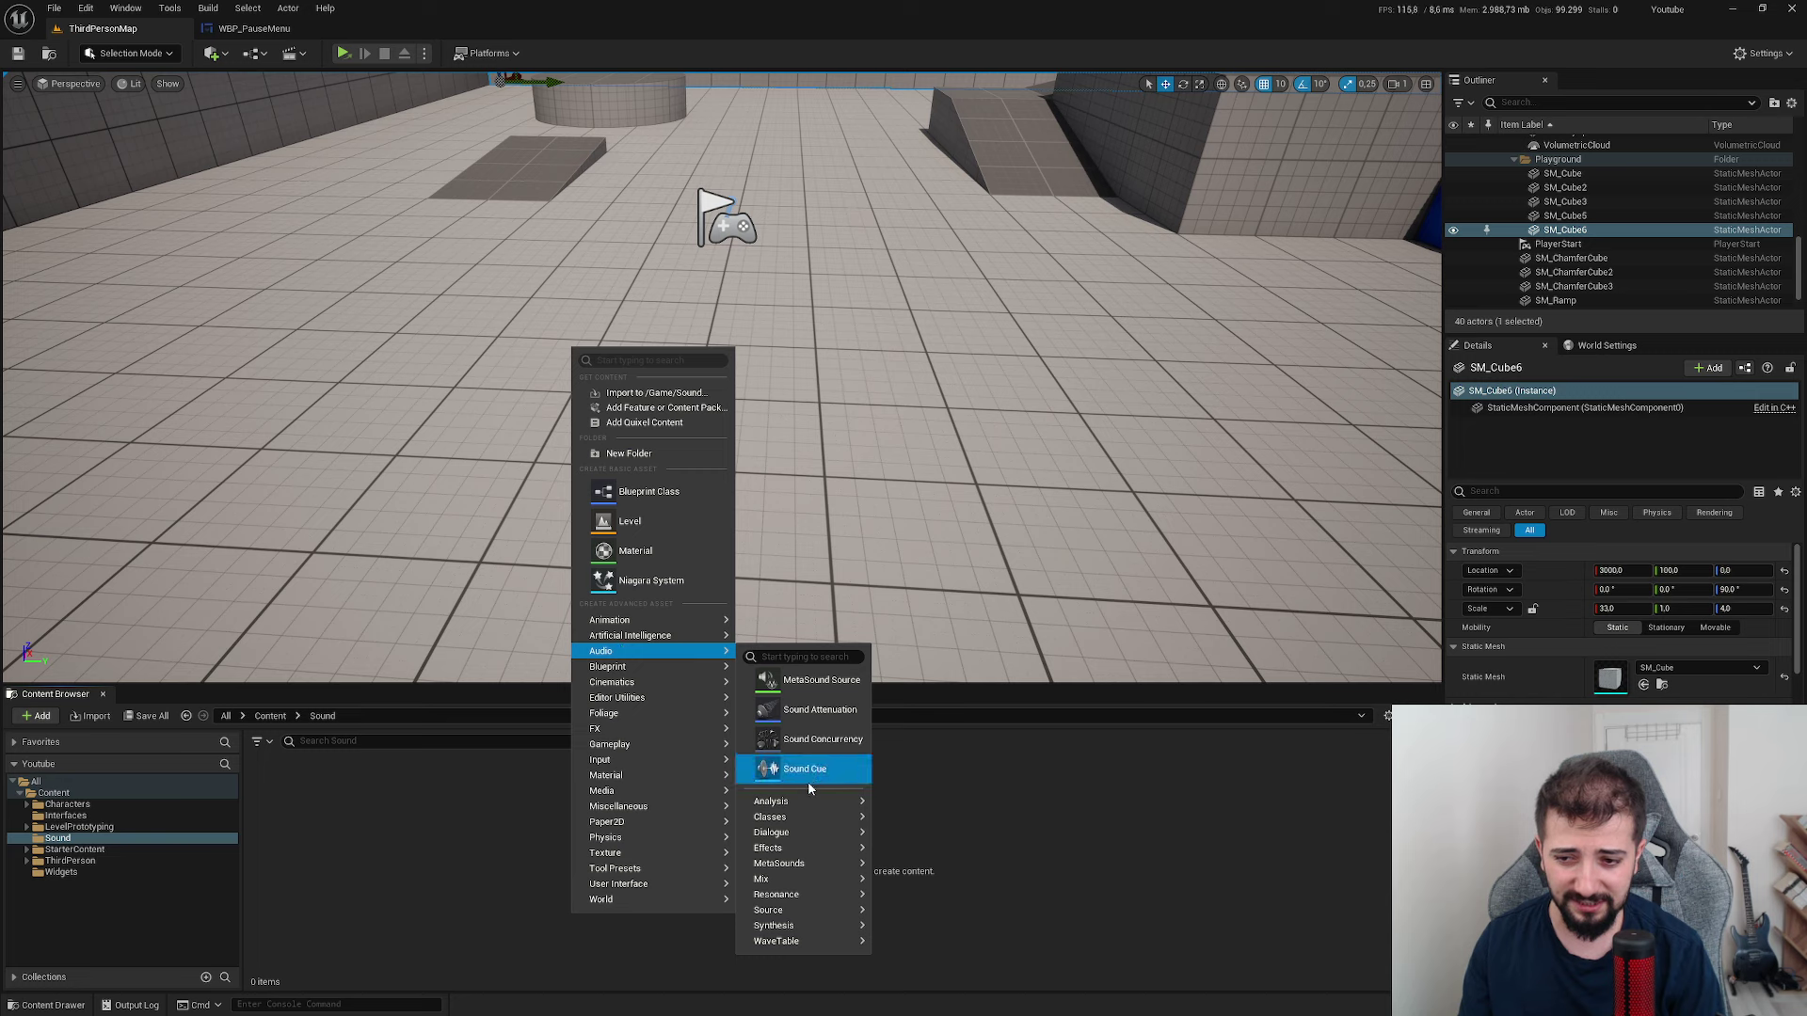
{"action": "mouse_move", "coordinate": [799, 832]}
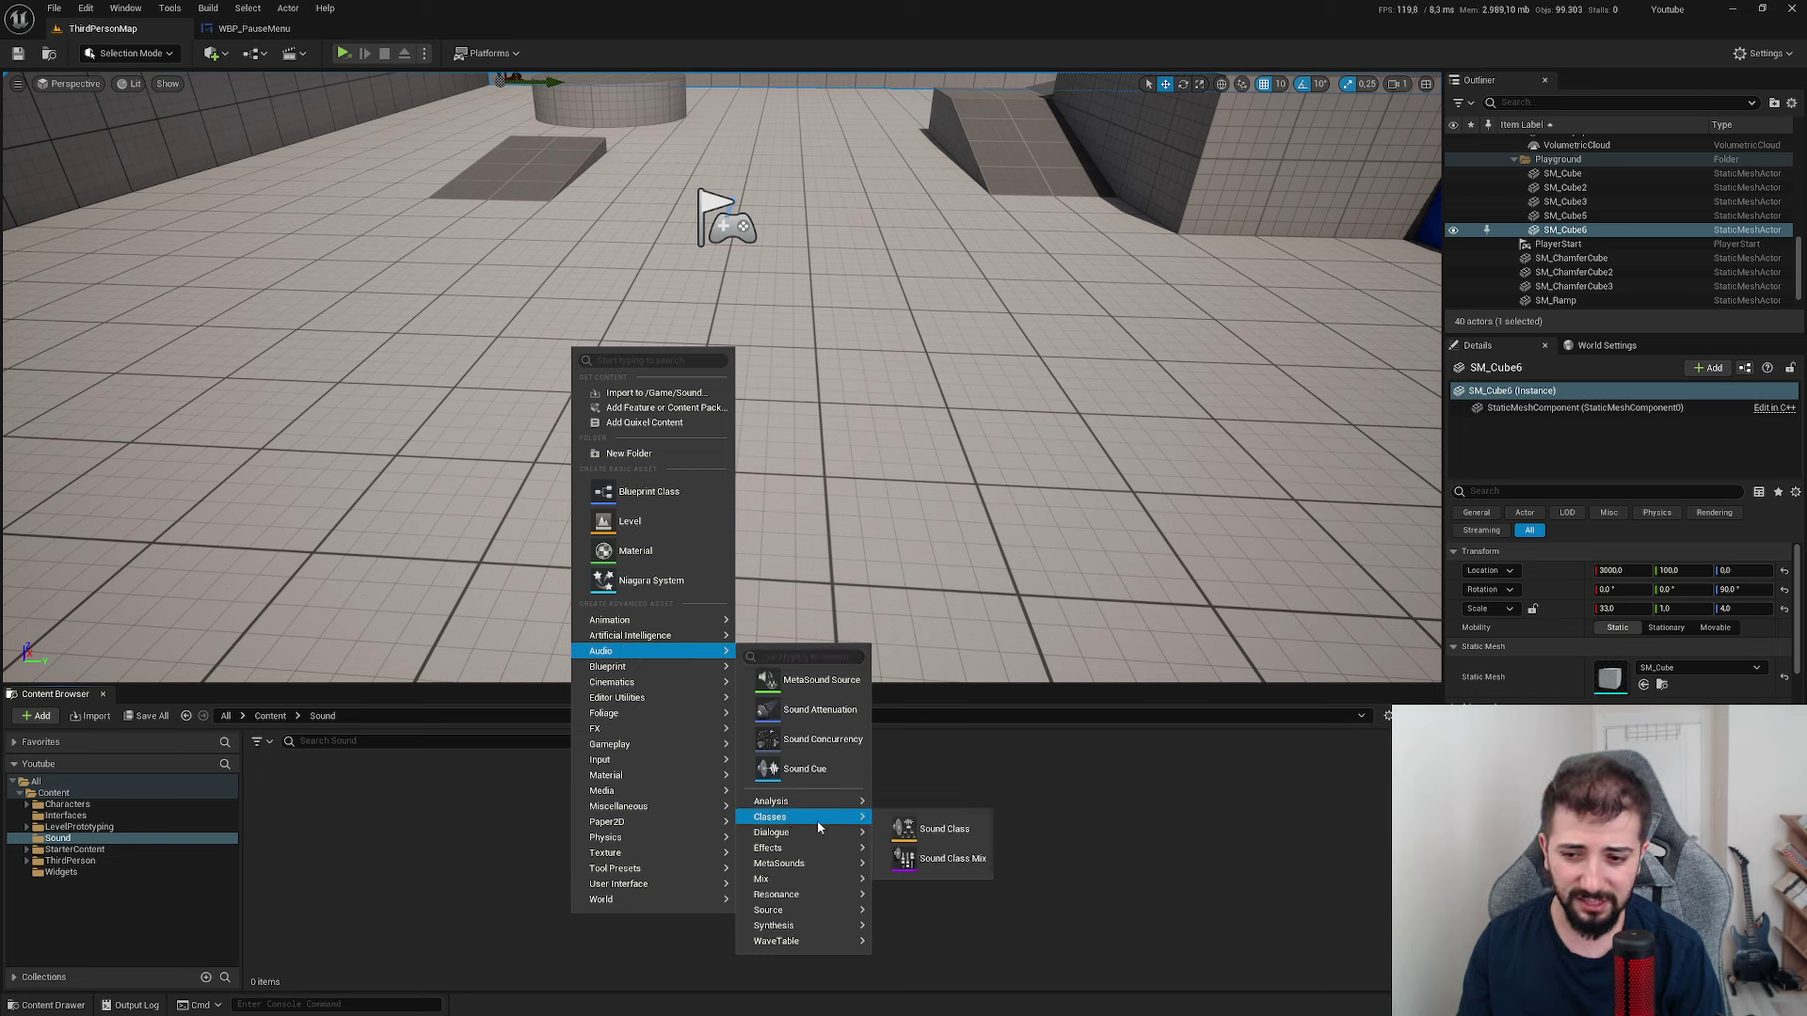
{"action": "left_click", "coordinate": [923, 833]}
{"action": "type", "text": "MusicClass"}
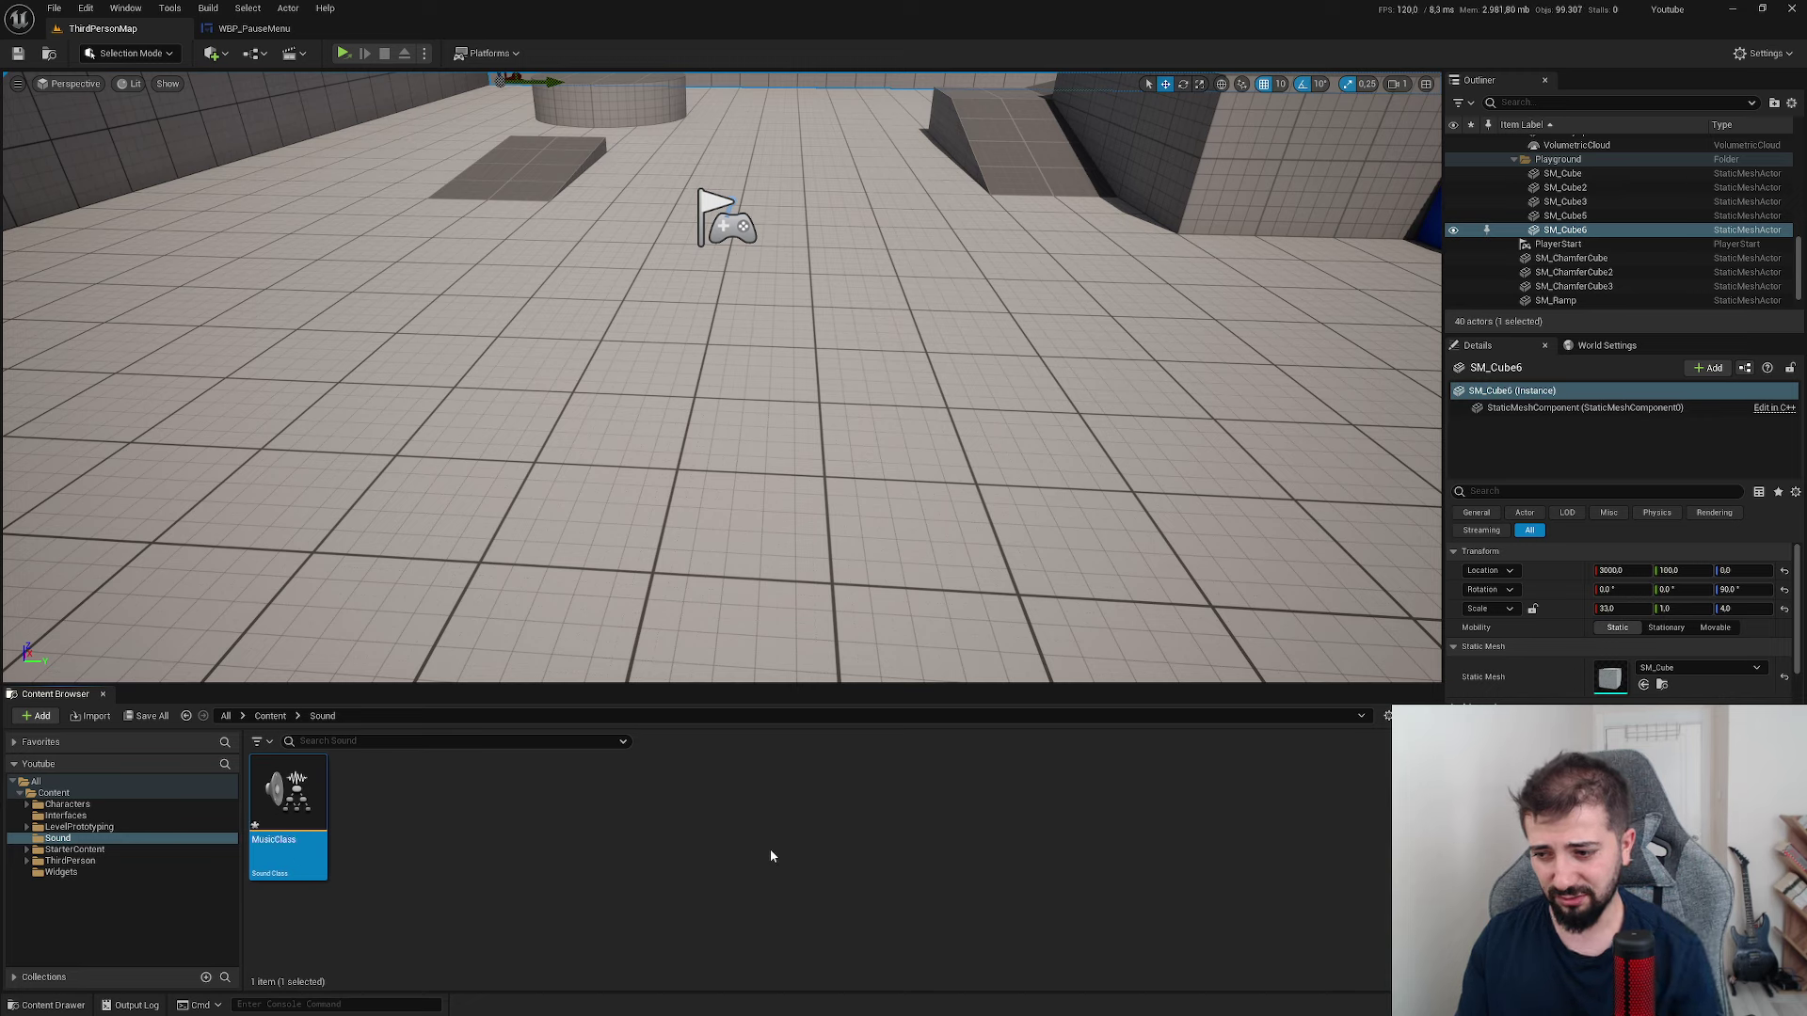
{"action": "left_click", "coordinate": [442, 903]}
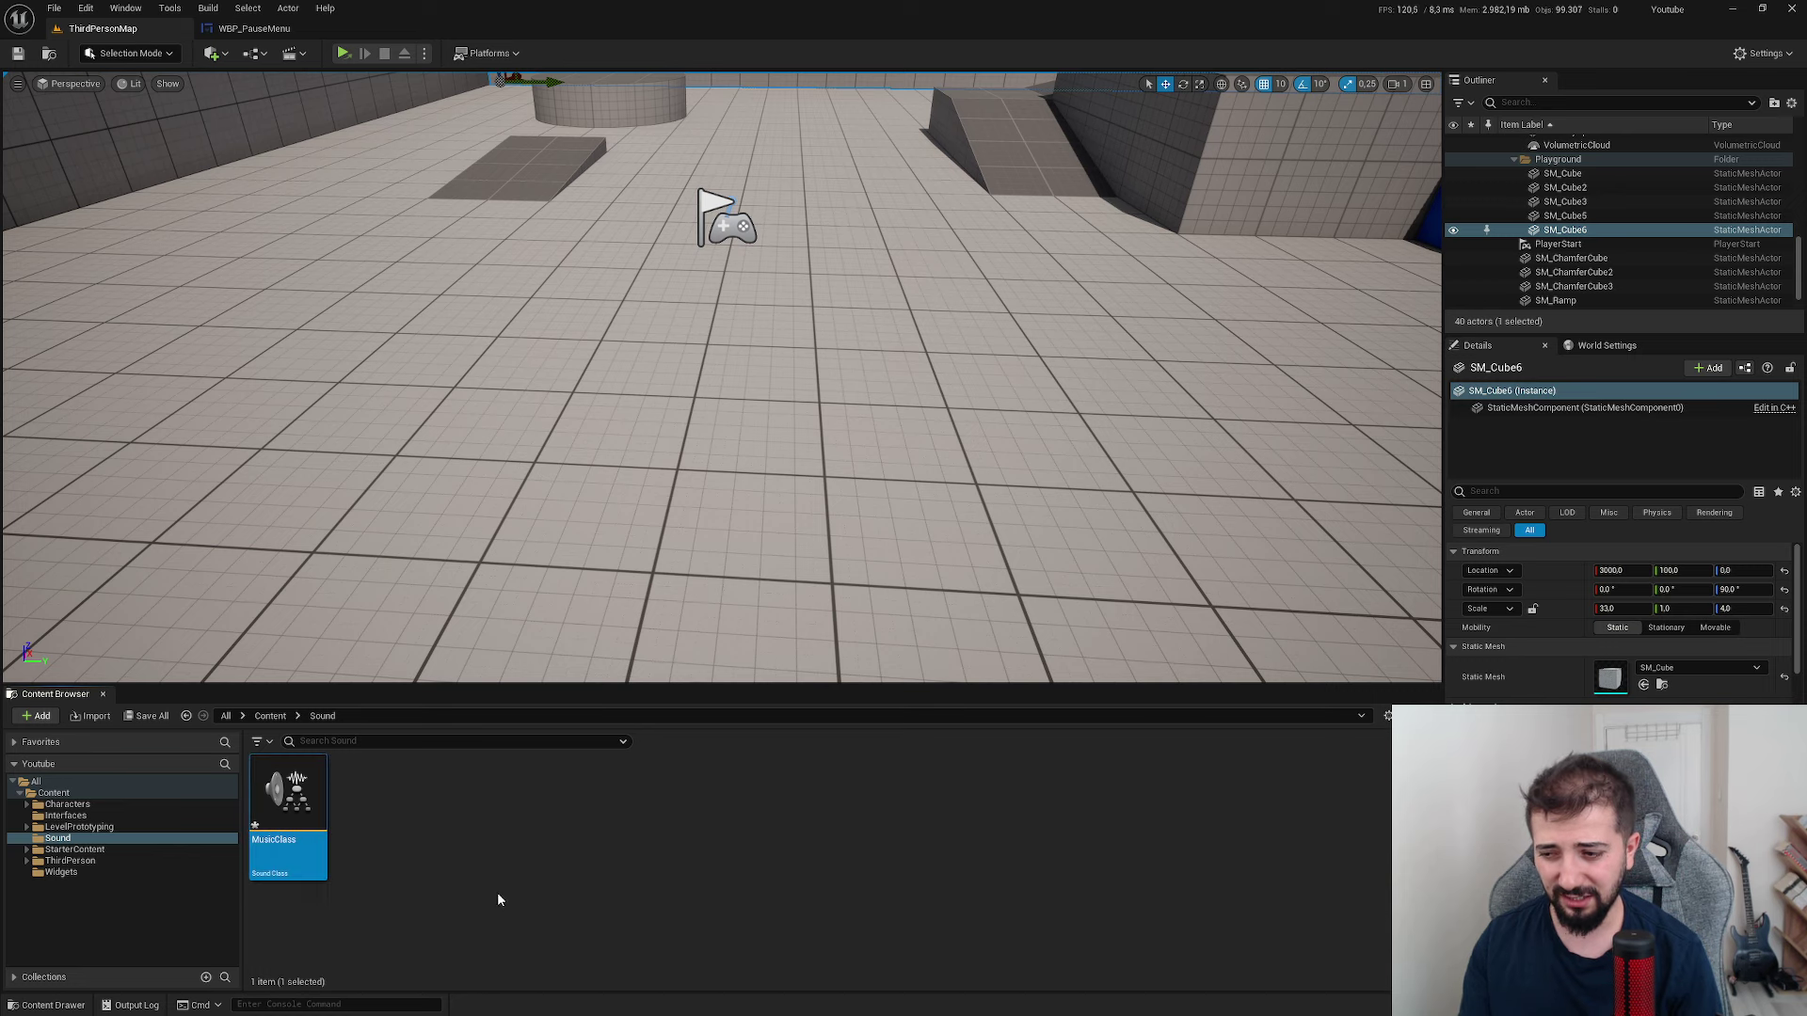
- Rename the MusicClass sound class to SC_Music
{"action": "key", "text": "F2"}
{"action": "key", "text": "Home"}
{"action": "type", "text": "SC"}
{"action": "type", "text": "_"}
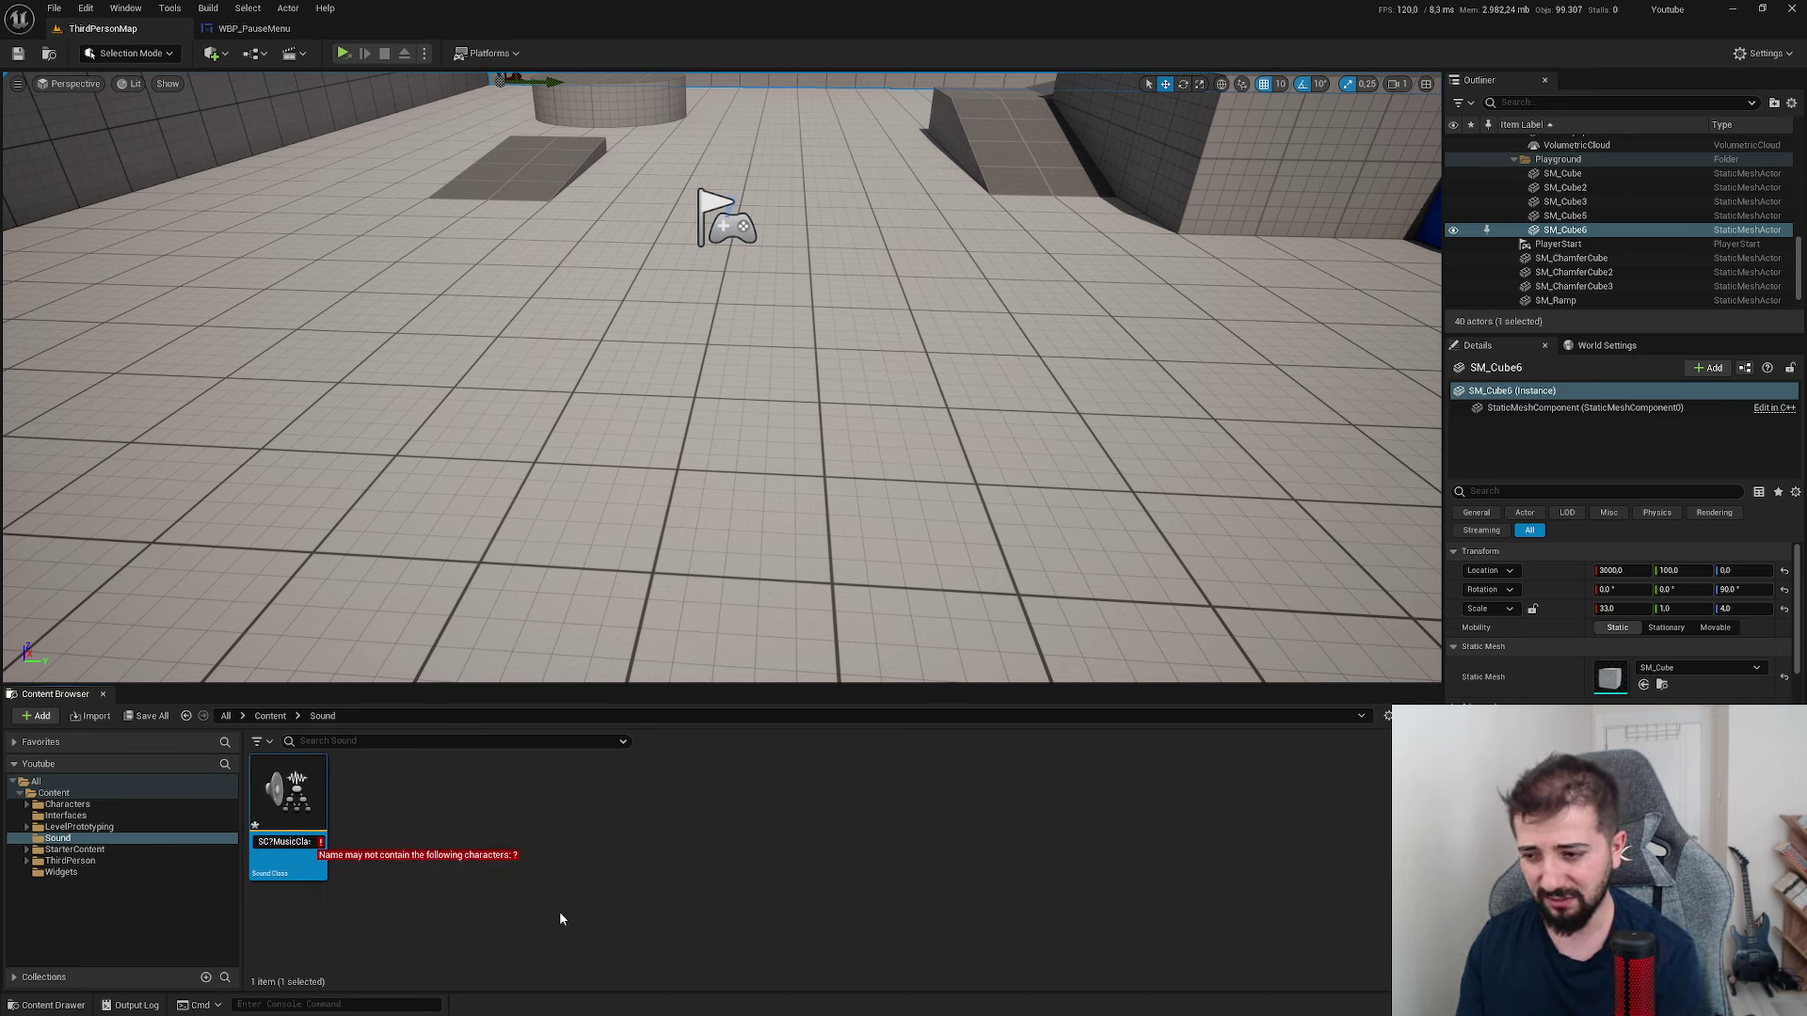
{"action": "key", "text": "Return"}
{"action": "key", "text": "F2"}
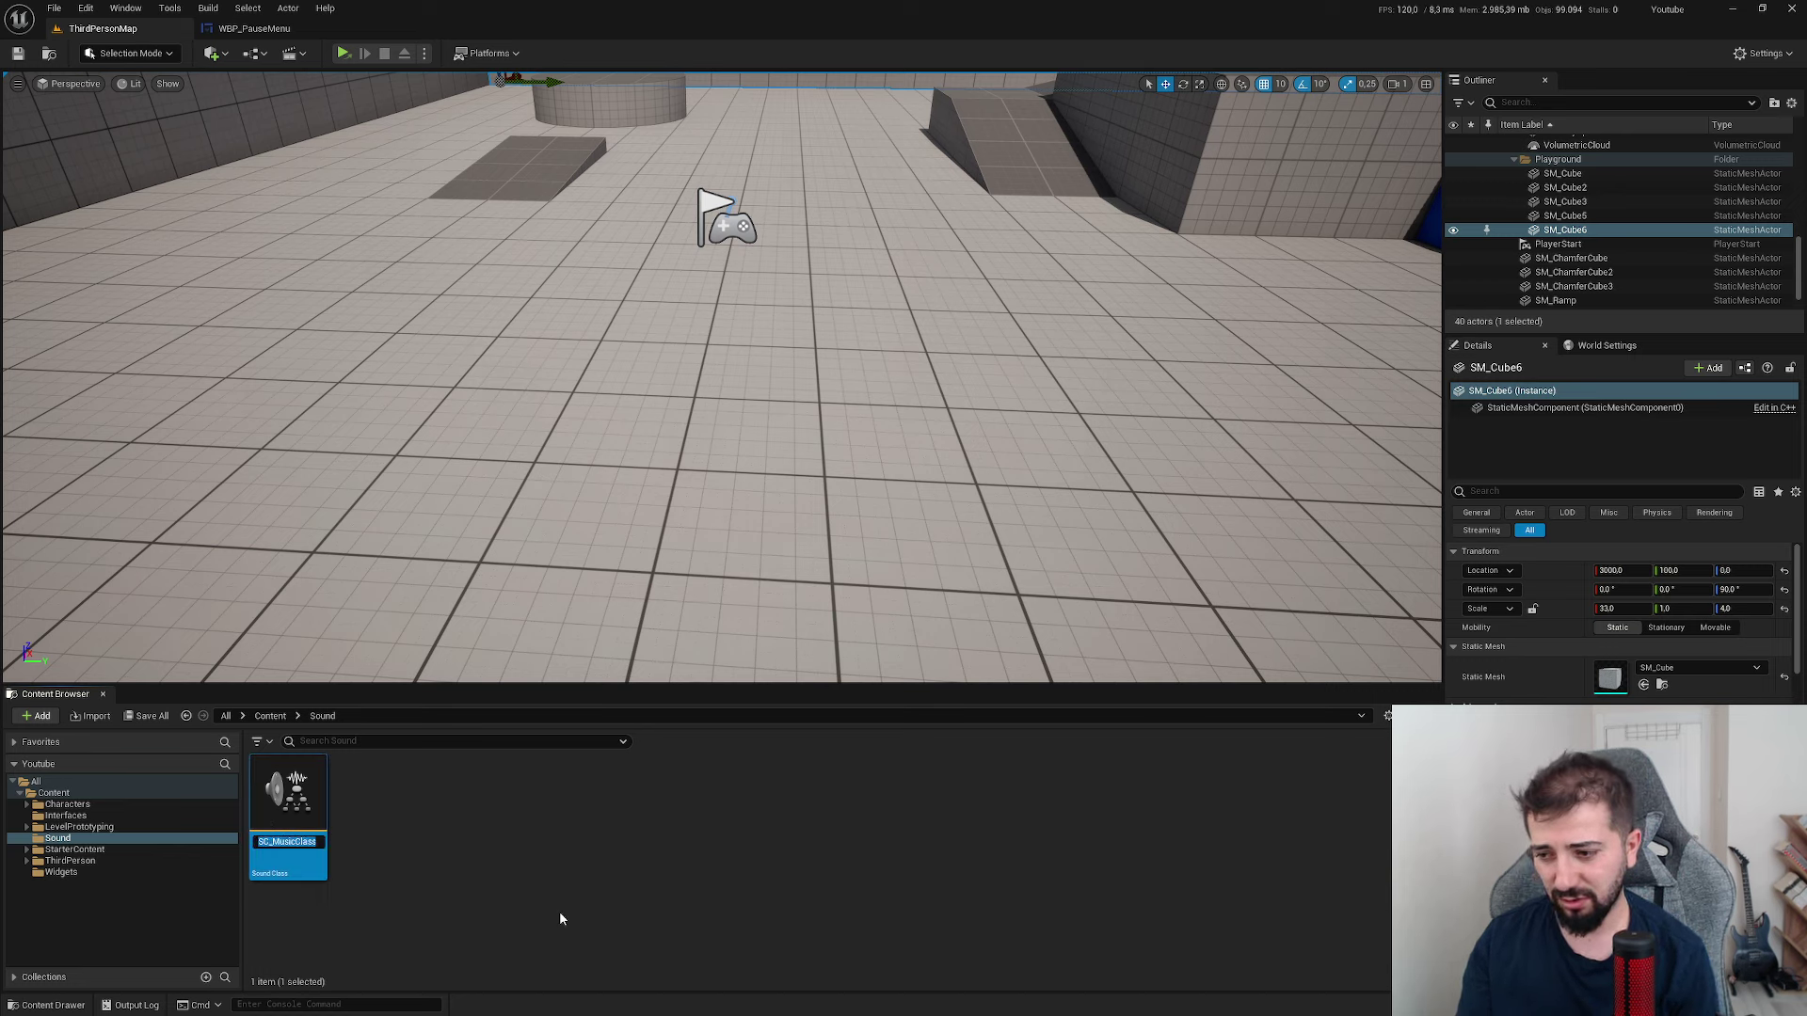
{"action": "key", "text": "End"}
{"action": "key", "text": "BackSpace"}
{"action": "key", "text": "BackSpace"}
{"action": "key", "text": "BackSpace"}
{"action": "key", "text": "Return"}
- Duplicate SC_Music and name the copy SC_Ambiance
{"action": "right_click", "coordinate": [559, 910]}
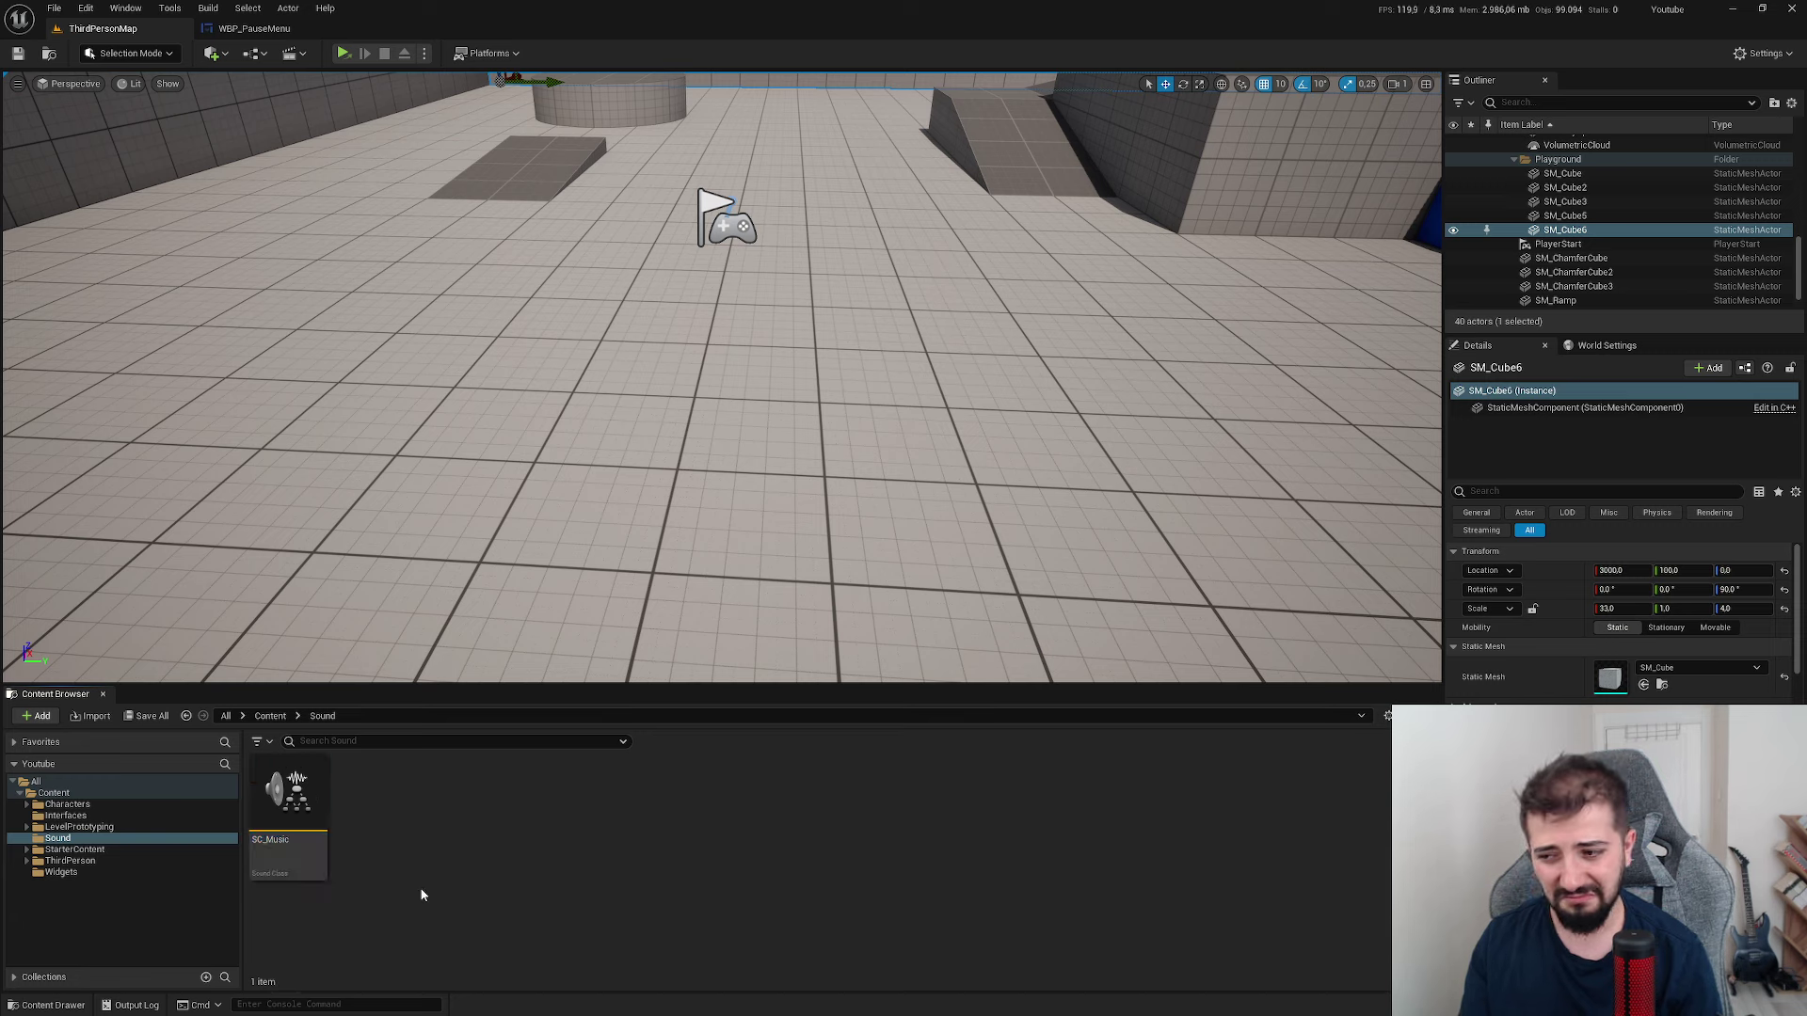
{"action": "mouse_move", "coordinate": [460, 608]}
{"action": "left_click", "coordinate": [301, 800]}
{"action": "key", "text": "ctrl+d"}
{"action": "type", "text": "SC_Ambi"}
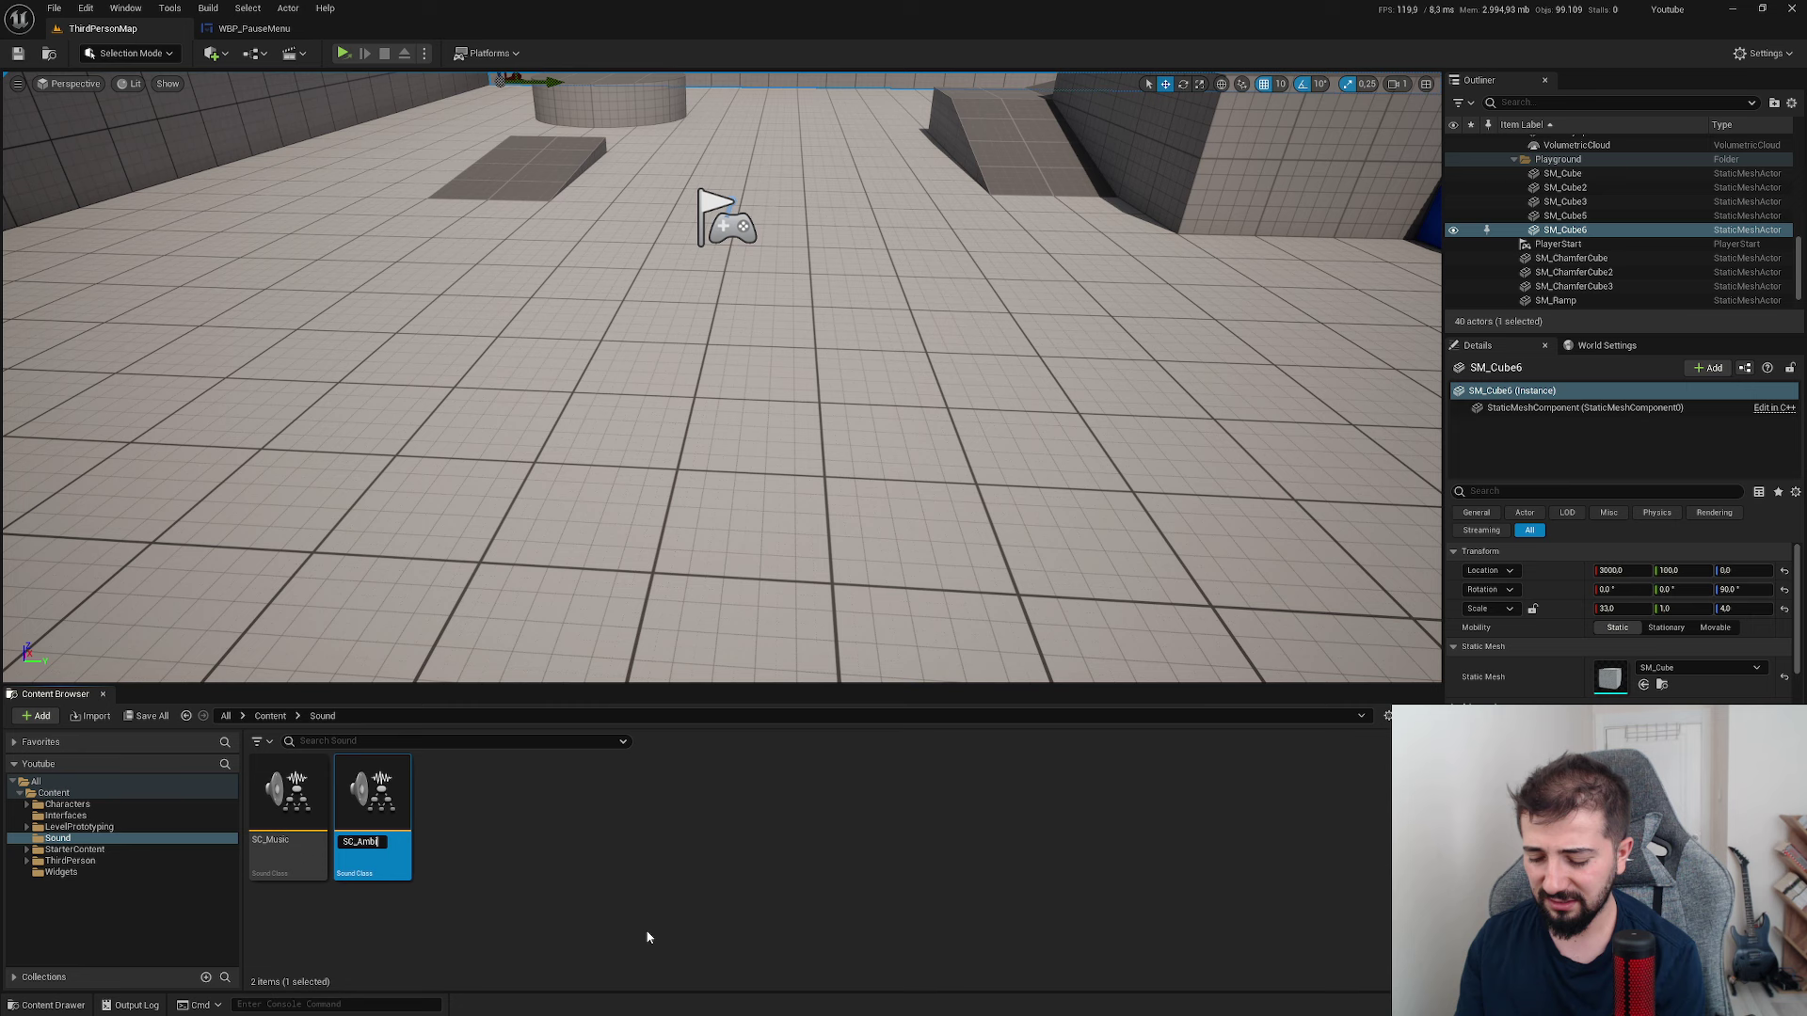
{"action": "type", "text": "ance"}
{"action": "key", "text": "Return"}
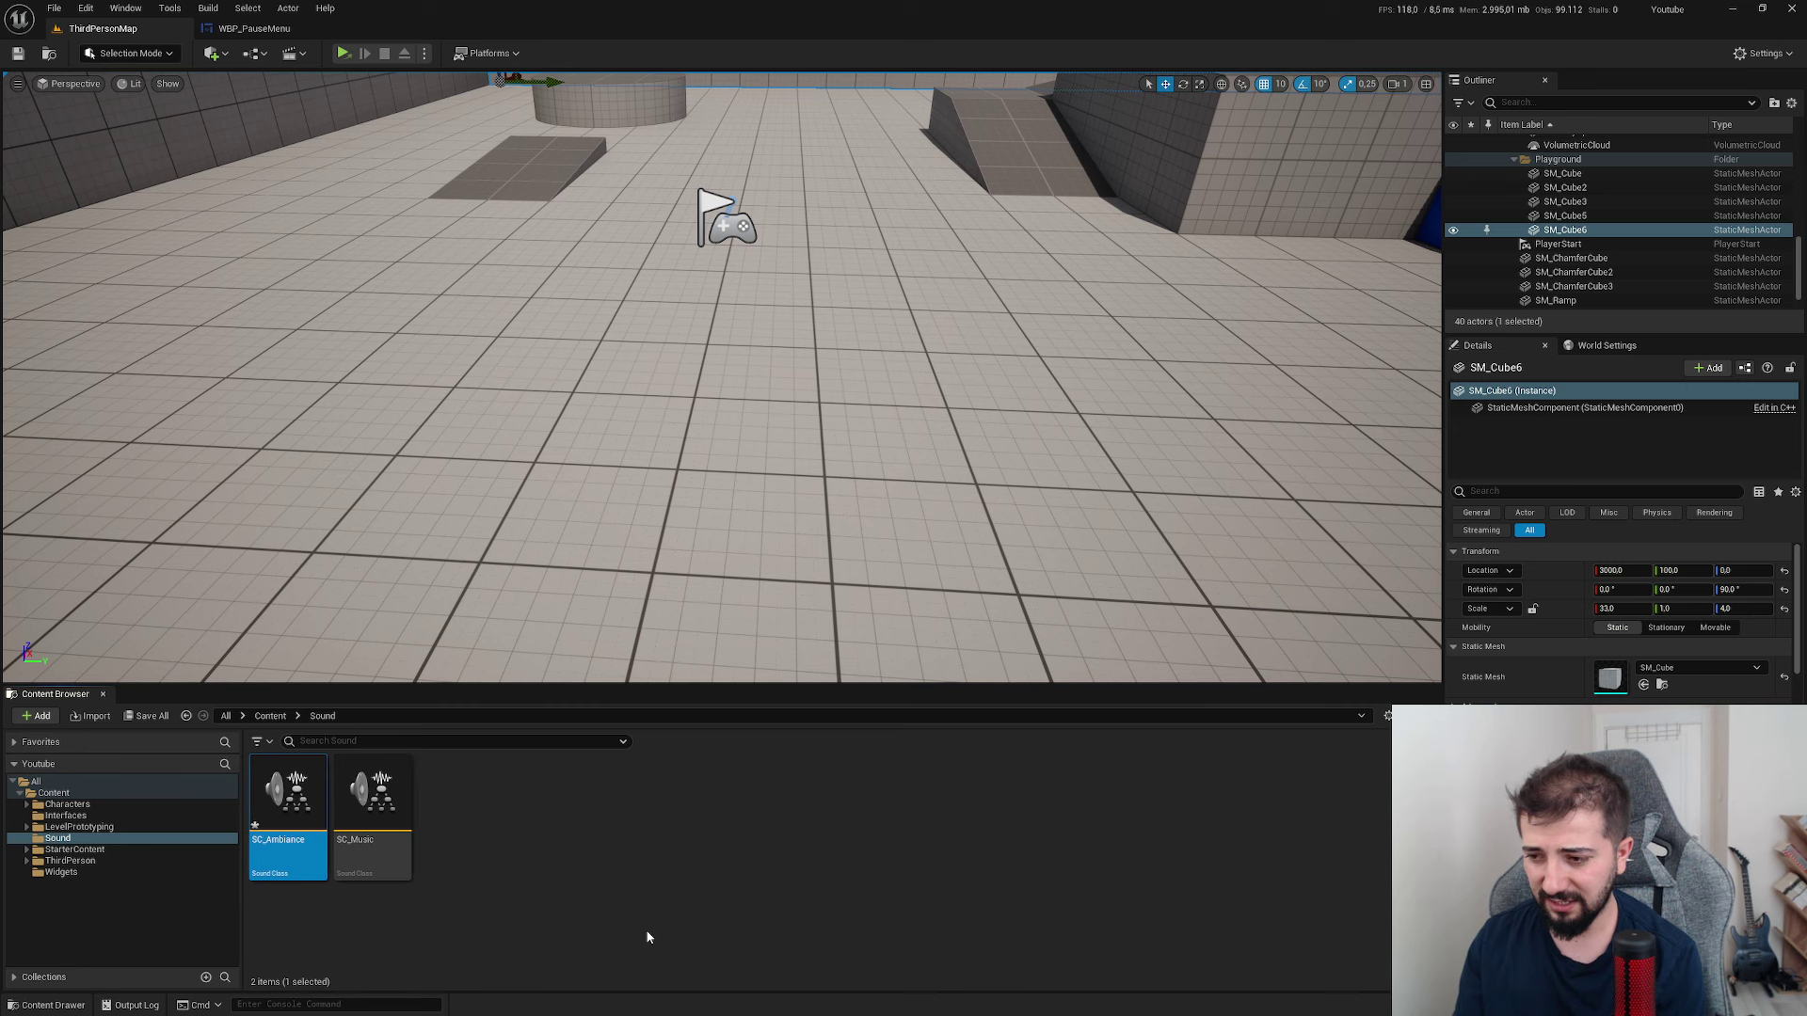
- Expand SettingsBox in the WBP_PauseMenu hierarchy, then open and close SC_Ambiance in the level editor
{"action": "left_click", "coordinate": [254, 29]}
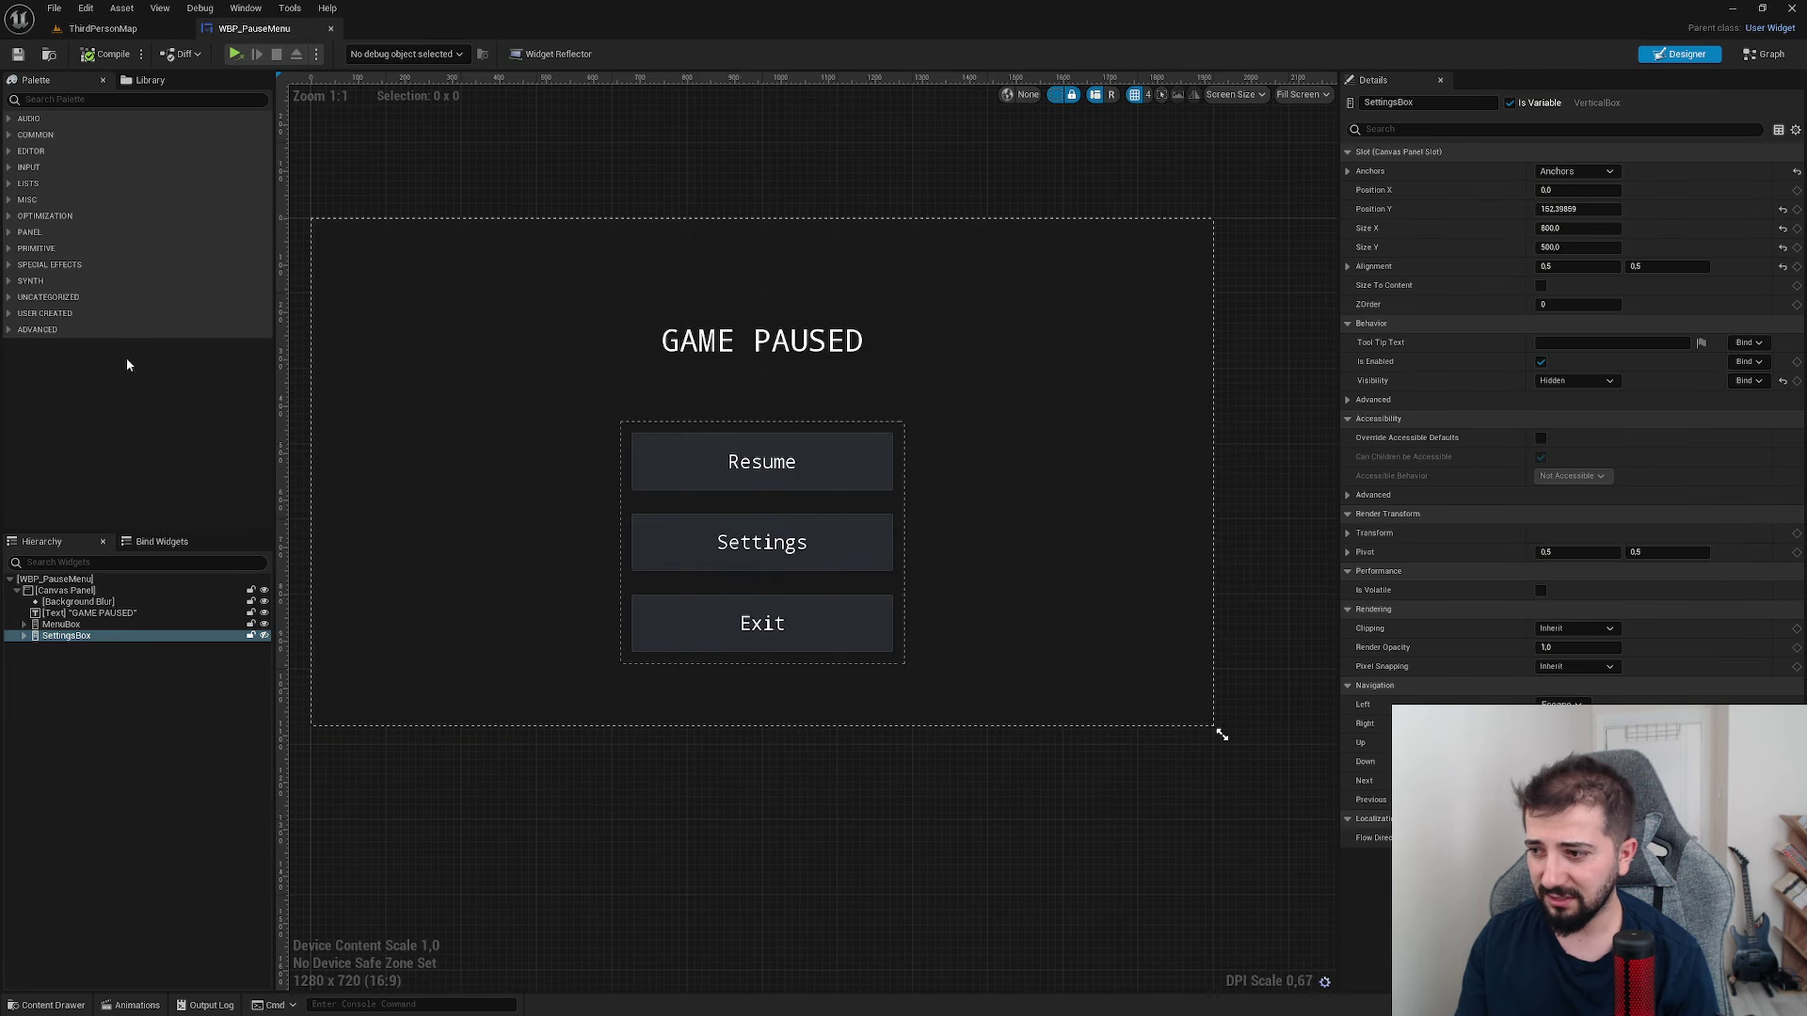
{"action": "left_click", "coordinate": [24, 636]}
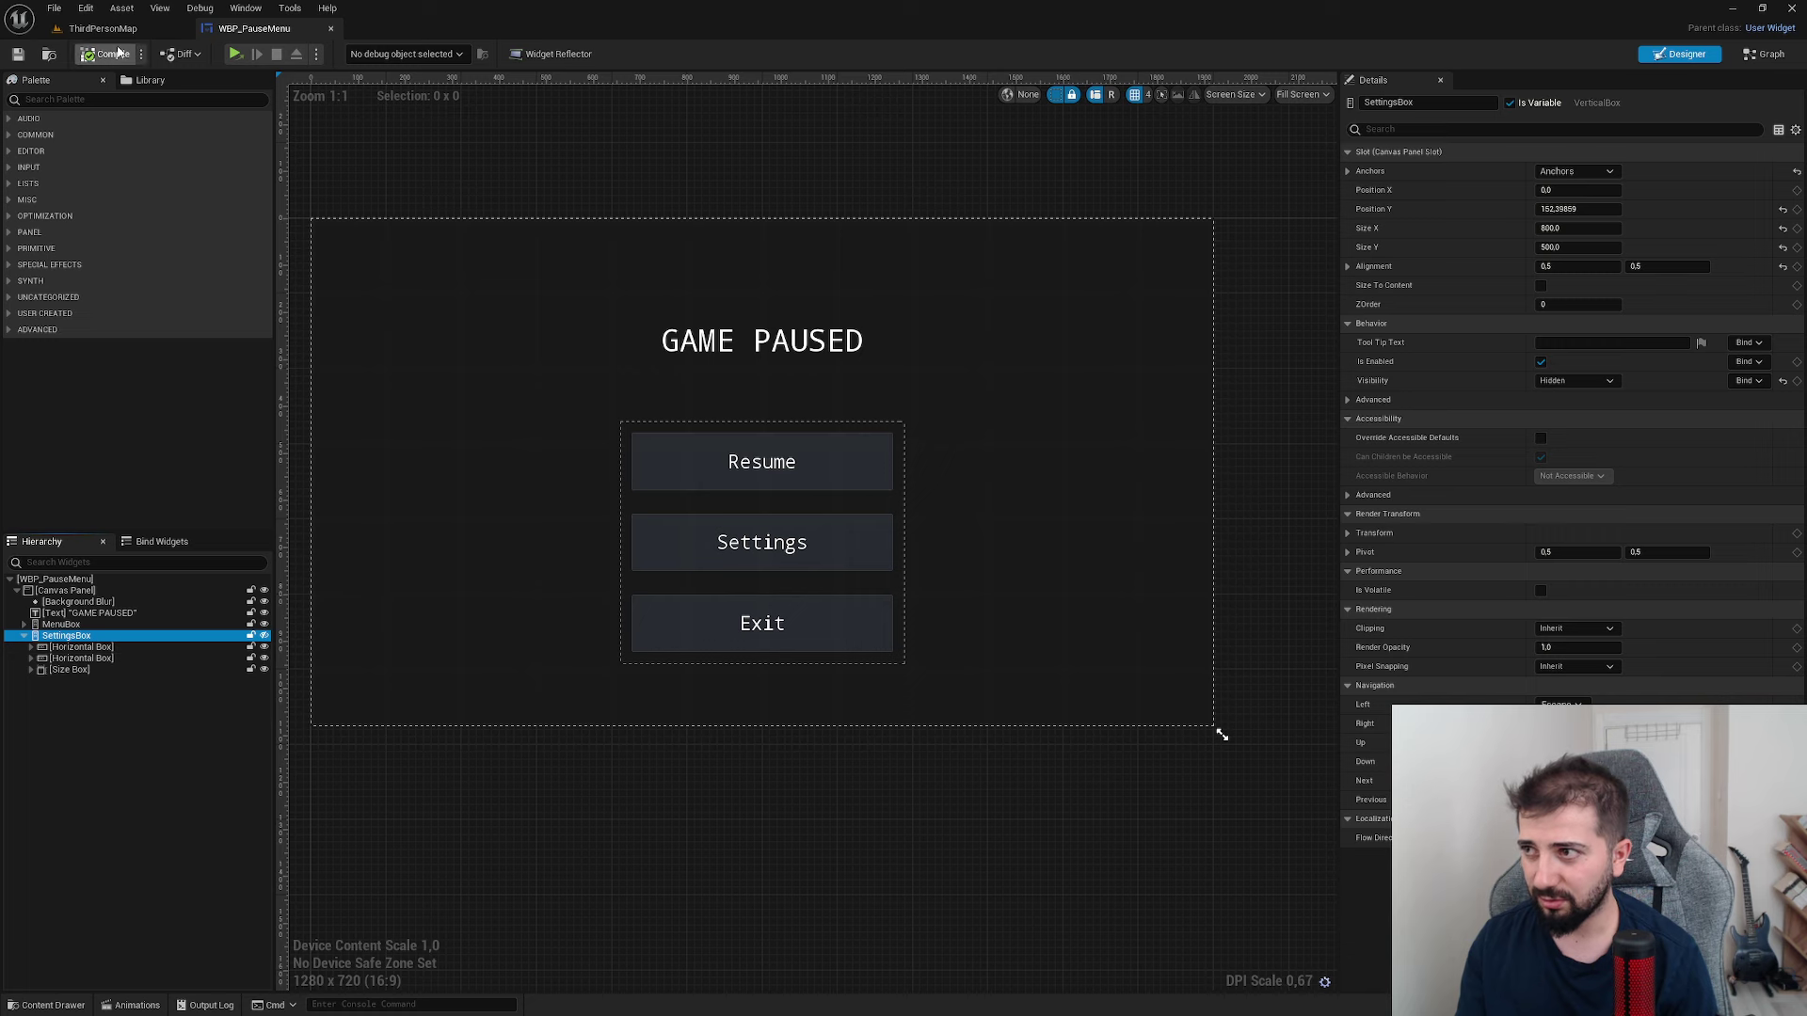
{"action": "left_click", "coordinate": [102, 28]}
{"action": "double_click", "coordinate": [287, 800]}
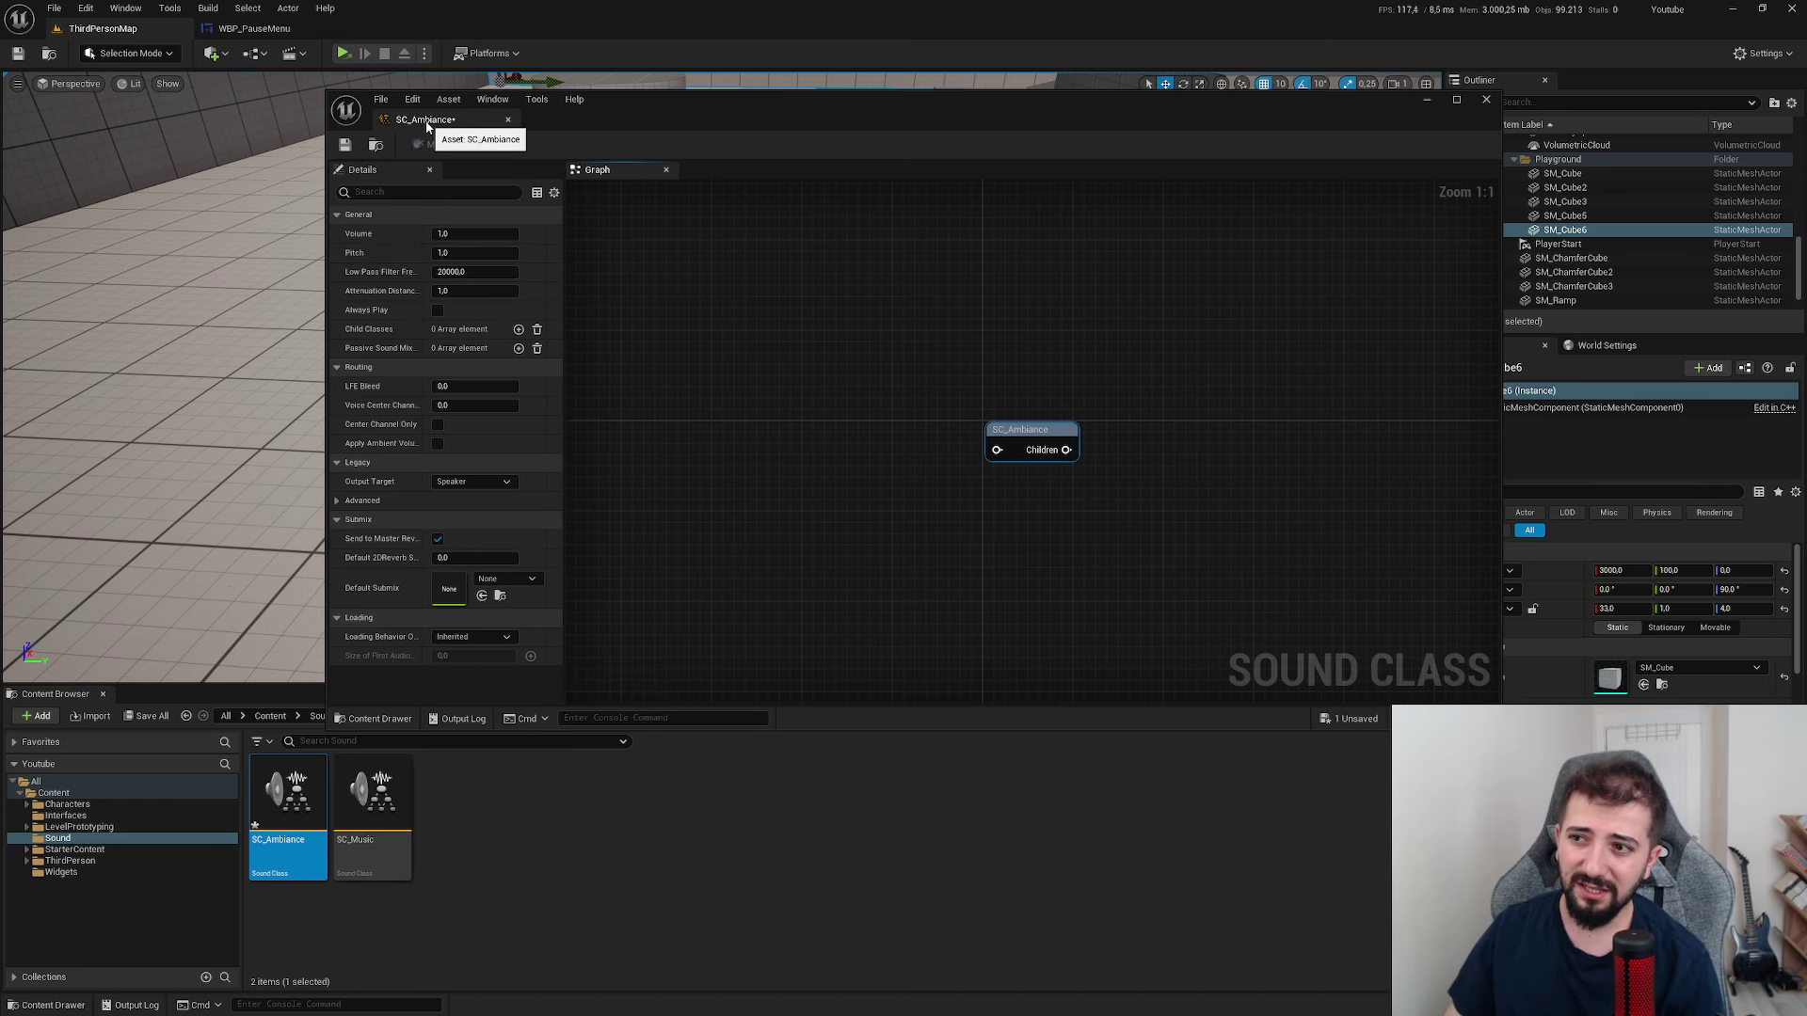
{"action": "left_click", "coordinate": [1486, 99]}
- Create a Sound Class Mix in the Sound folder named SoundMixer
{"action": "left_click", "coordinate": [643, 852]}
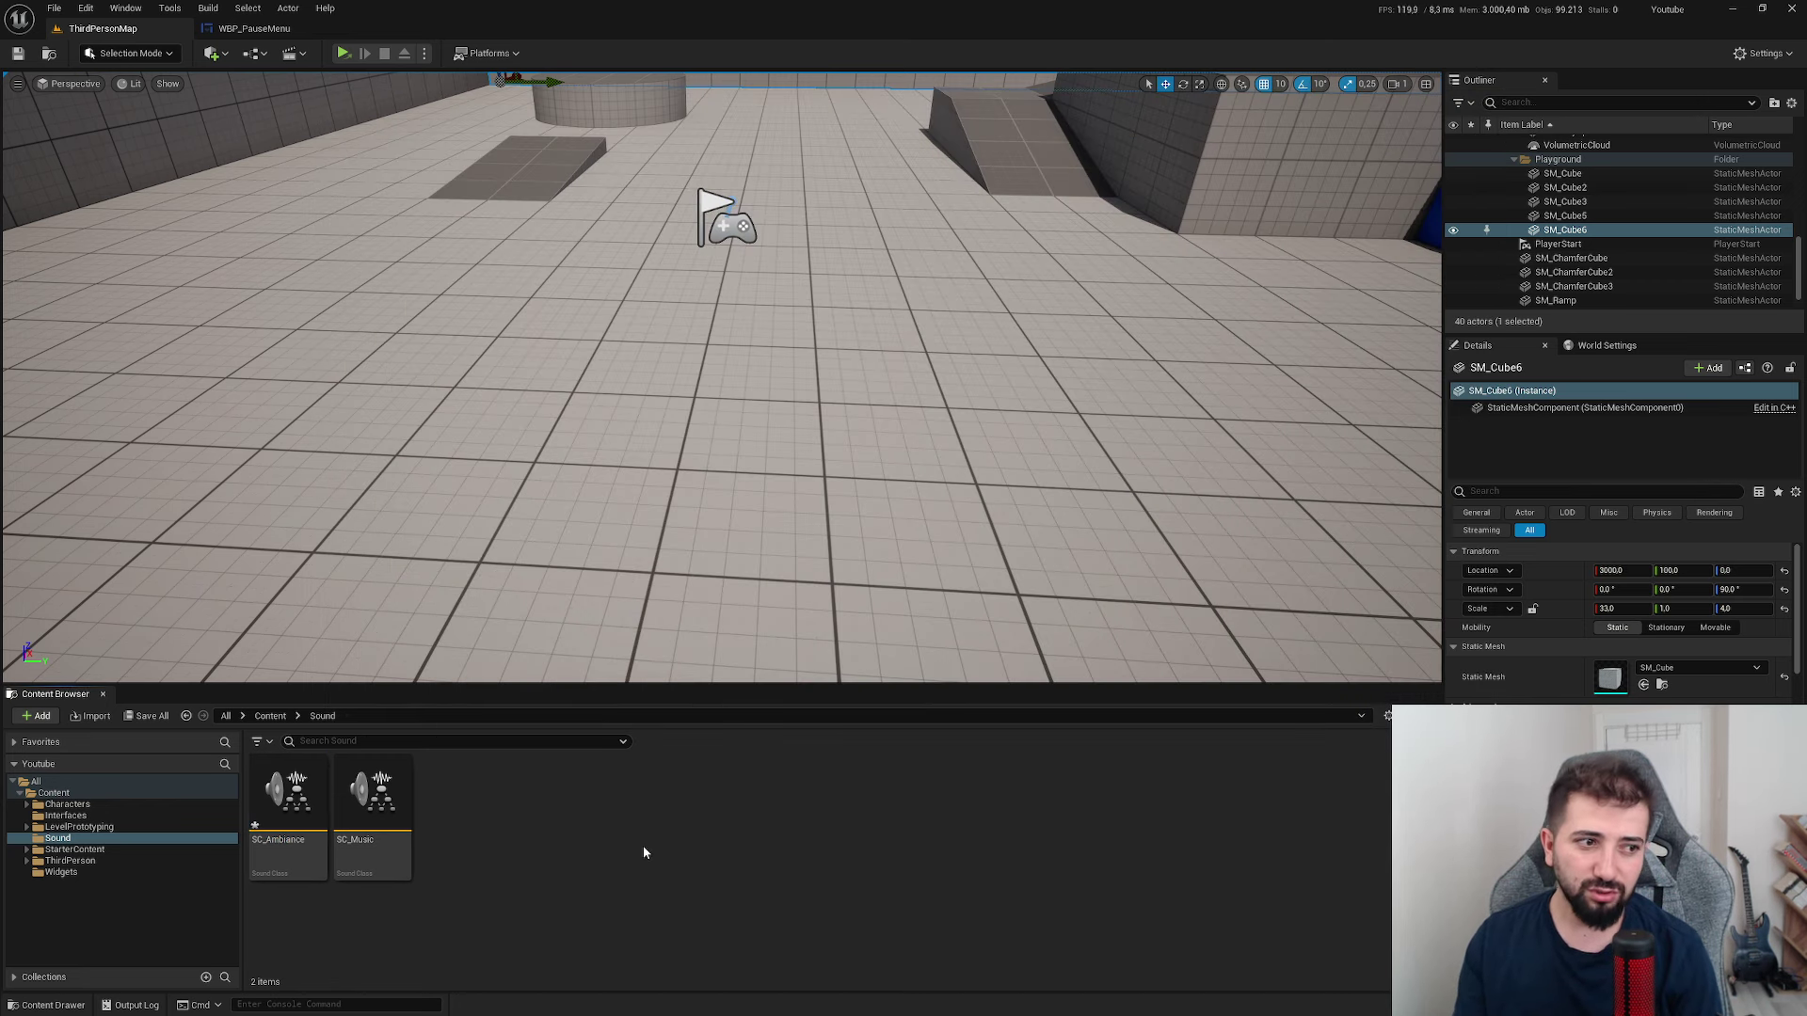
{"action": "right_click", "coordinate": [644, 853]}
{"action": "mouse_move", "coordinate": [674, 579]}
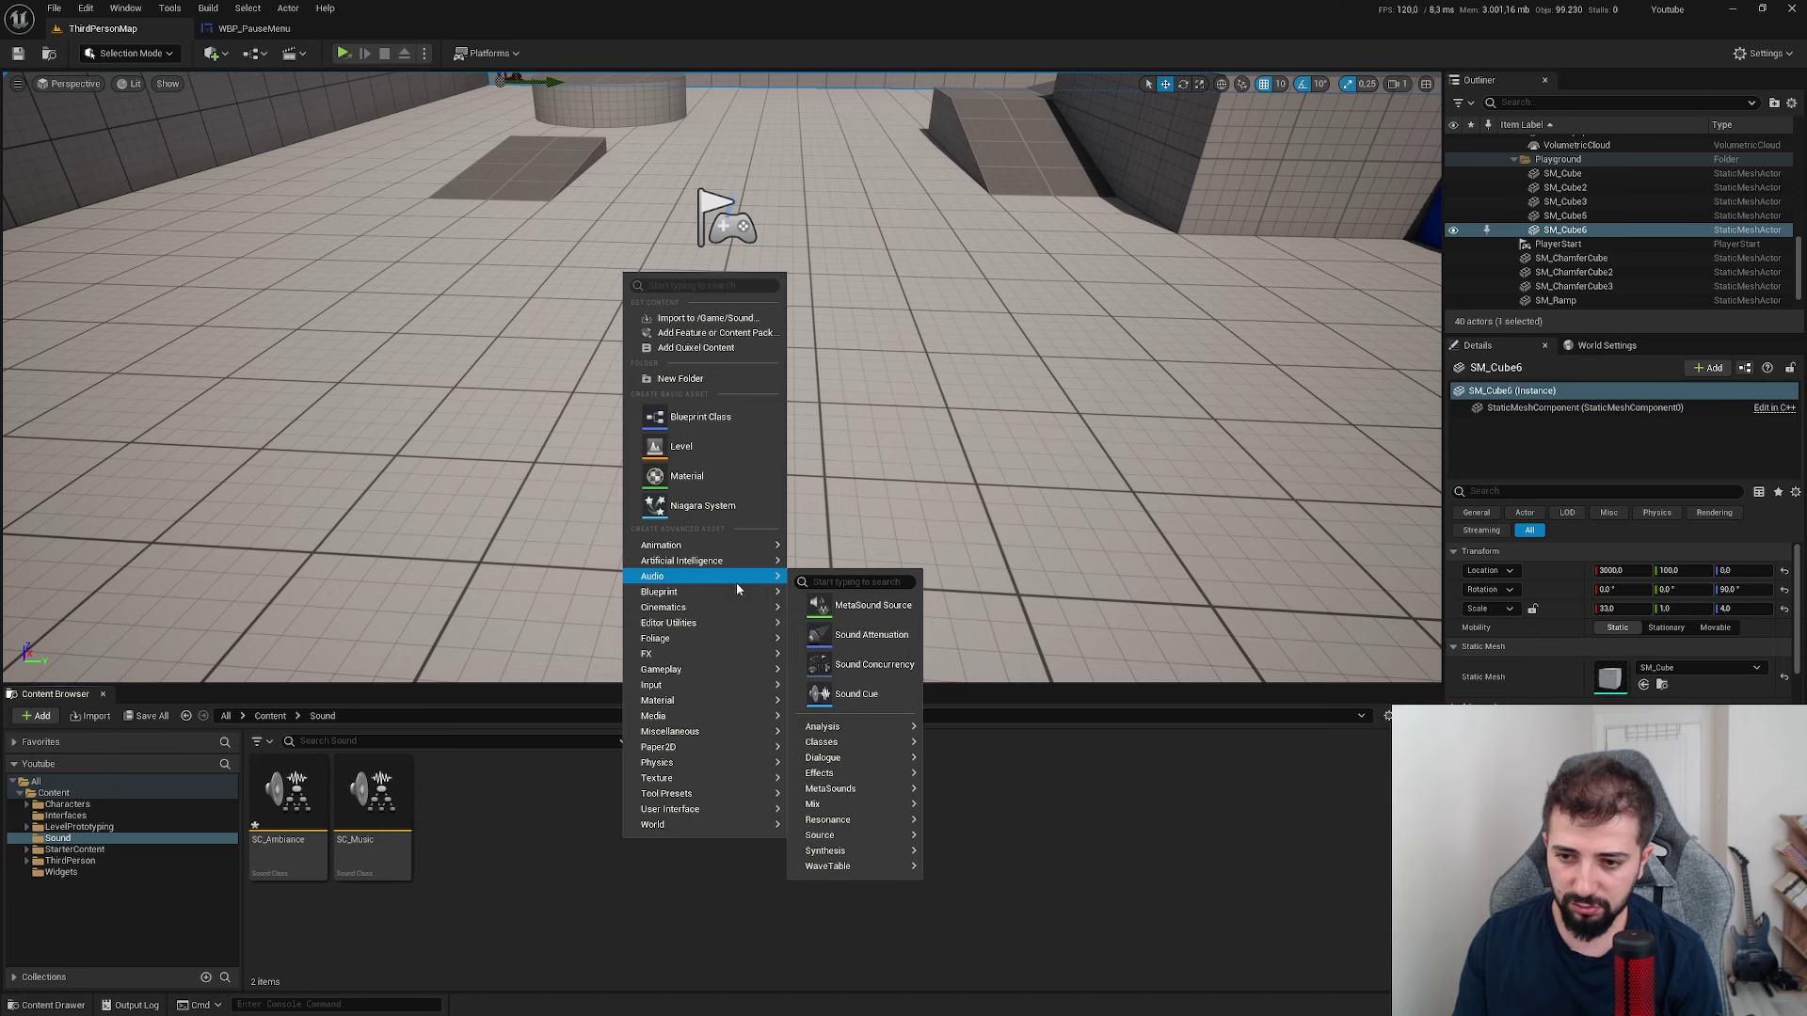
{"action": "mouse_move", "coordinate": [863, 746]}
{"action": "left_click", "coordinate": [982, 787]}
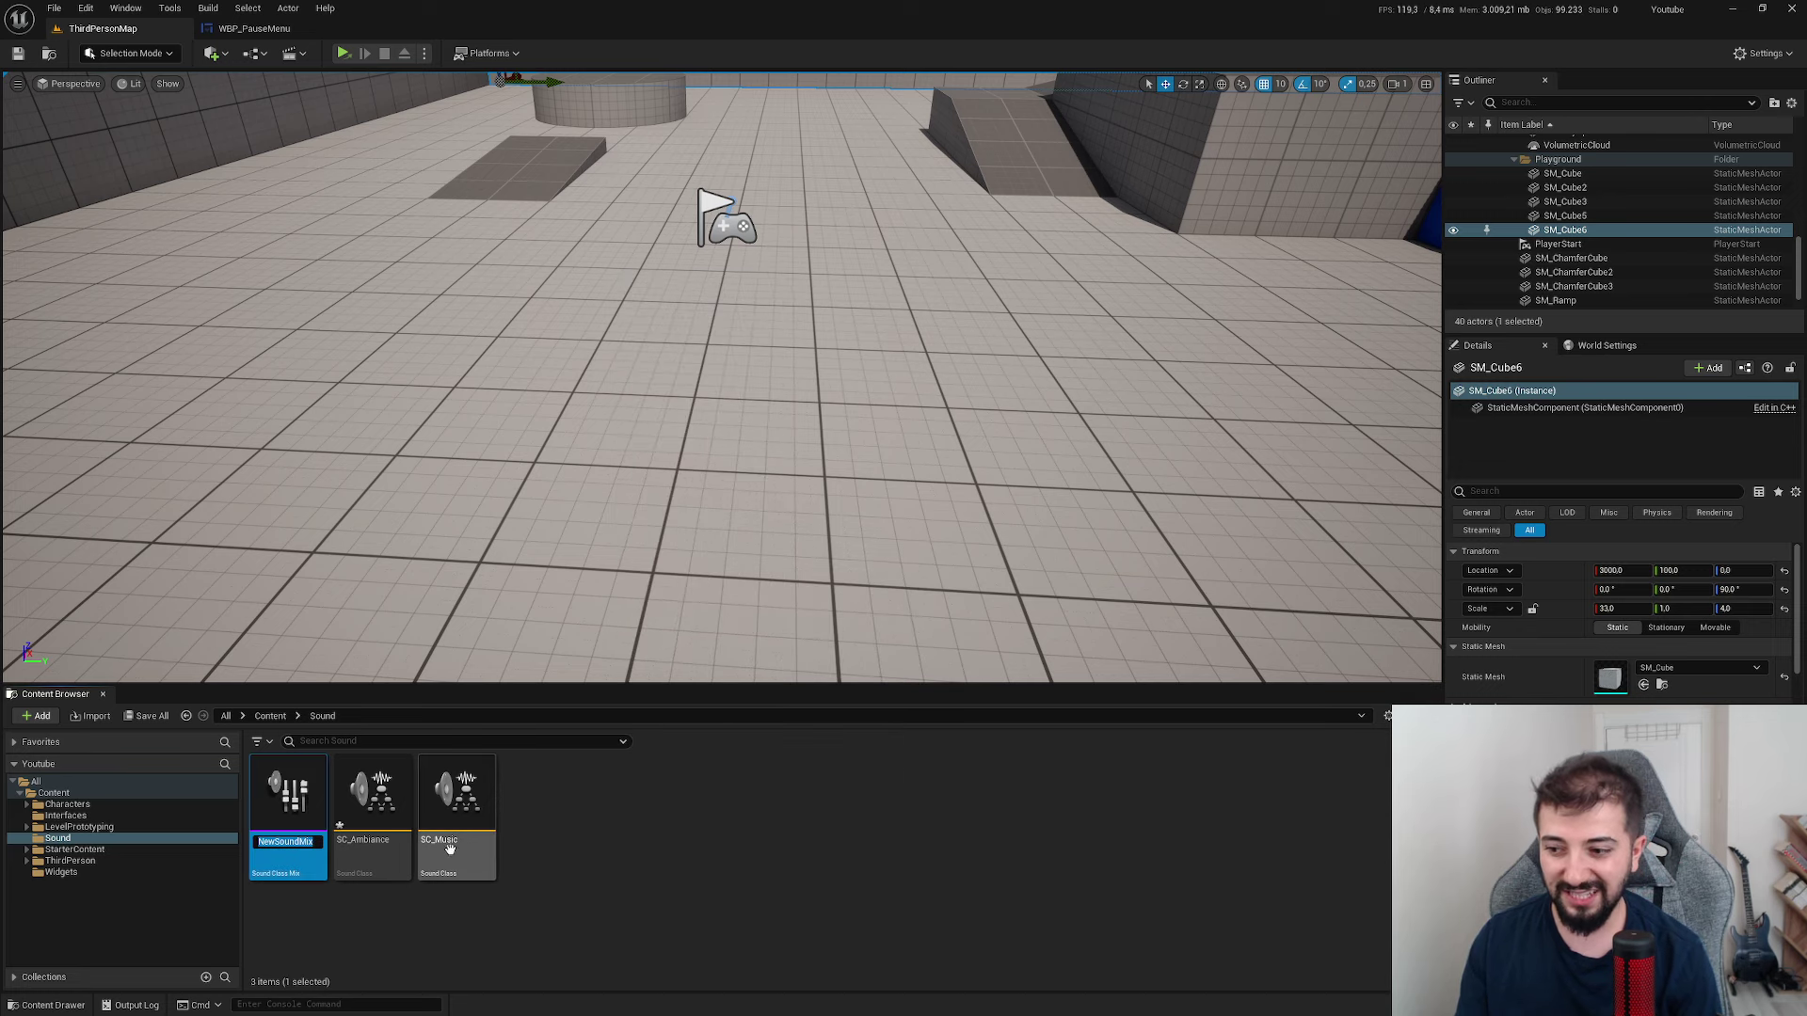
{"action": "type", "text": "Sound"}
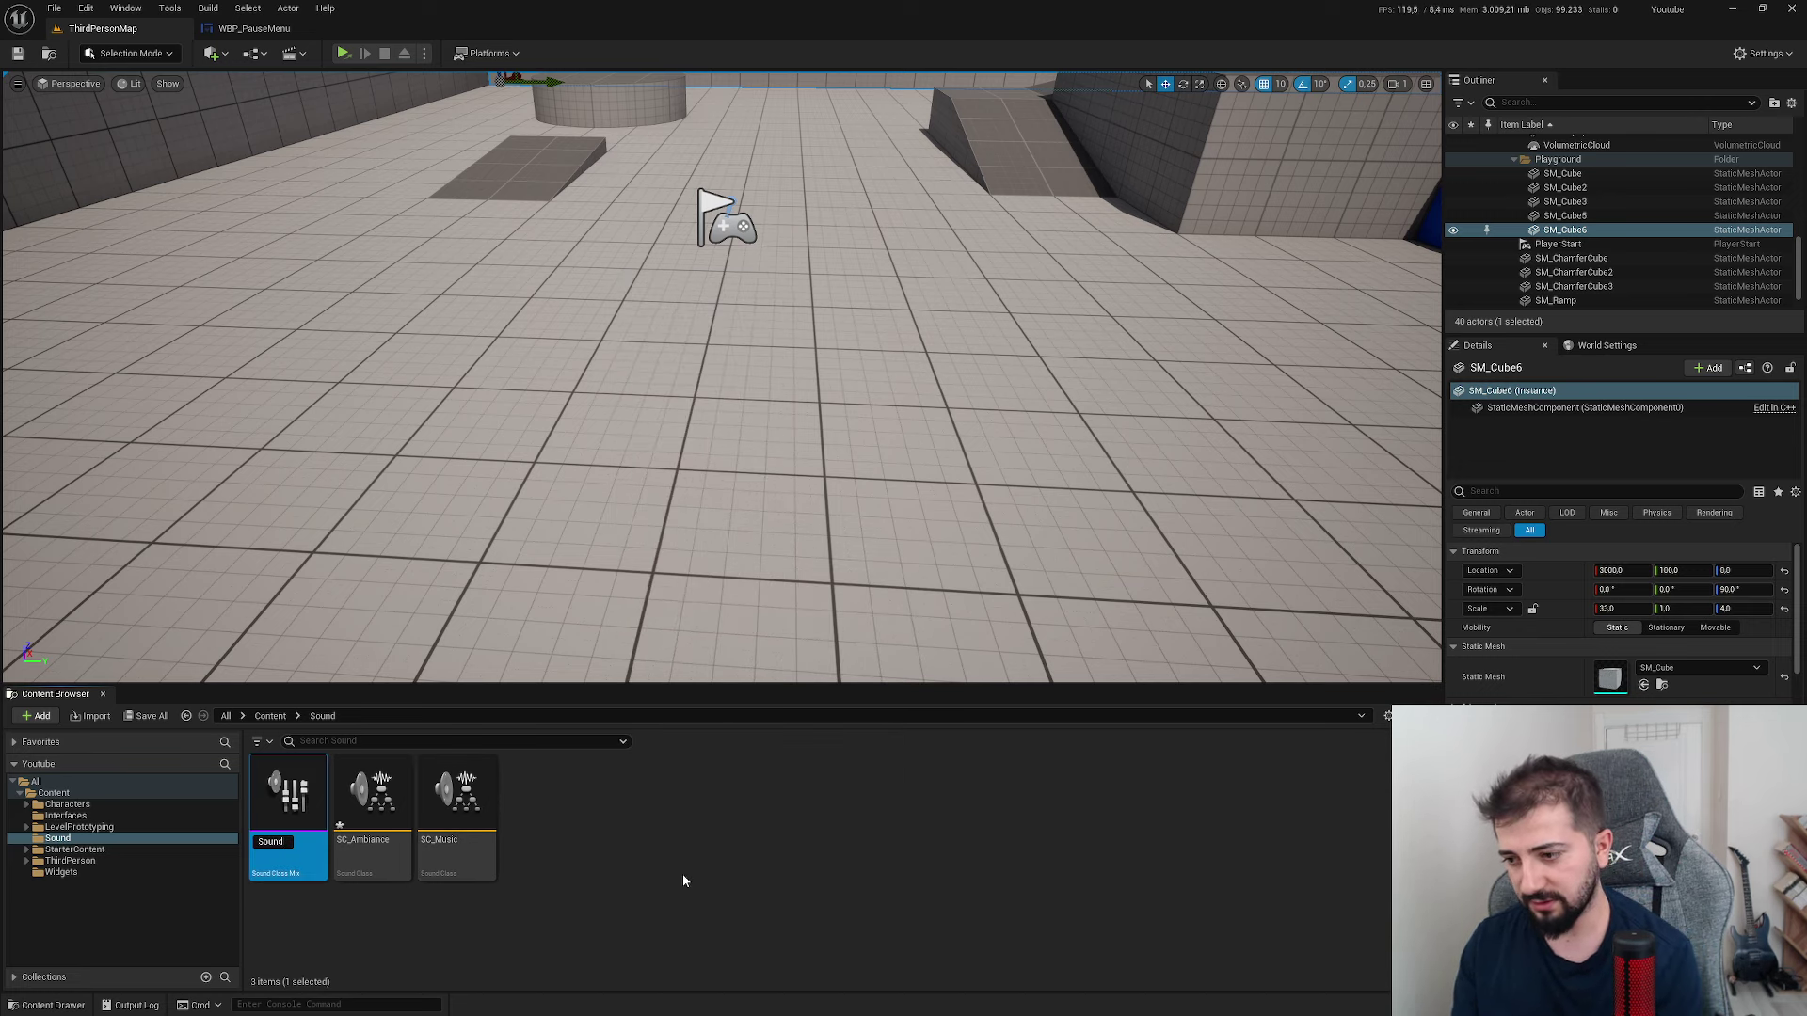
{"action": "type", "text": "Mixer"}
{"action": "key", "text": "Return"}
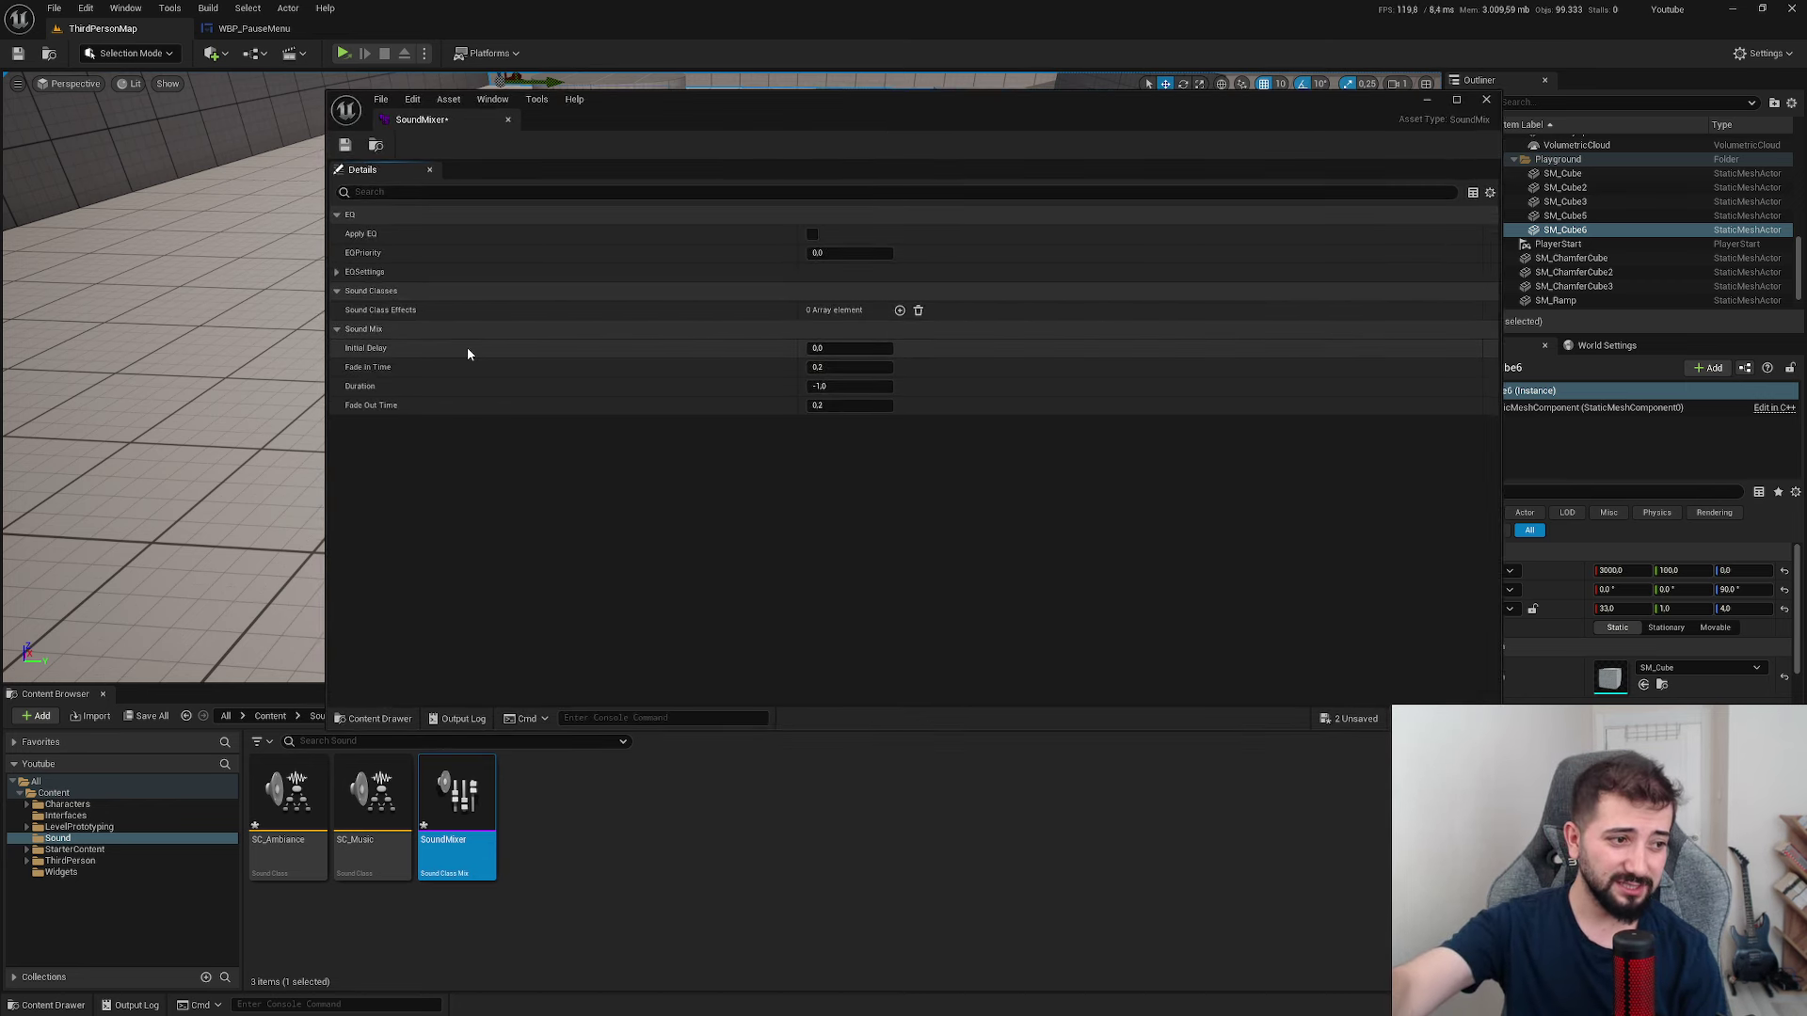
- Add two Sound Class Effects entries and assign SC_Music to Index [0]
{"action": "left_click", "coordinate": [900, 310]}
{"action": "left_click", "coordinate": [899, 310]}
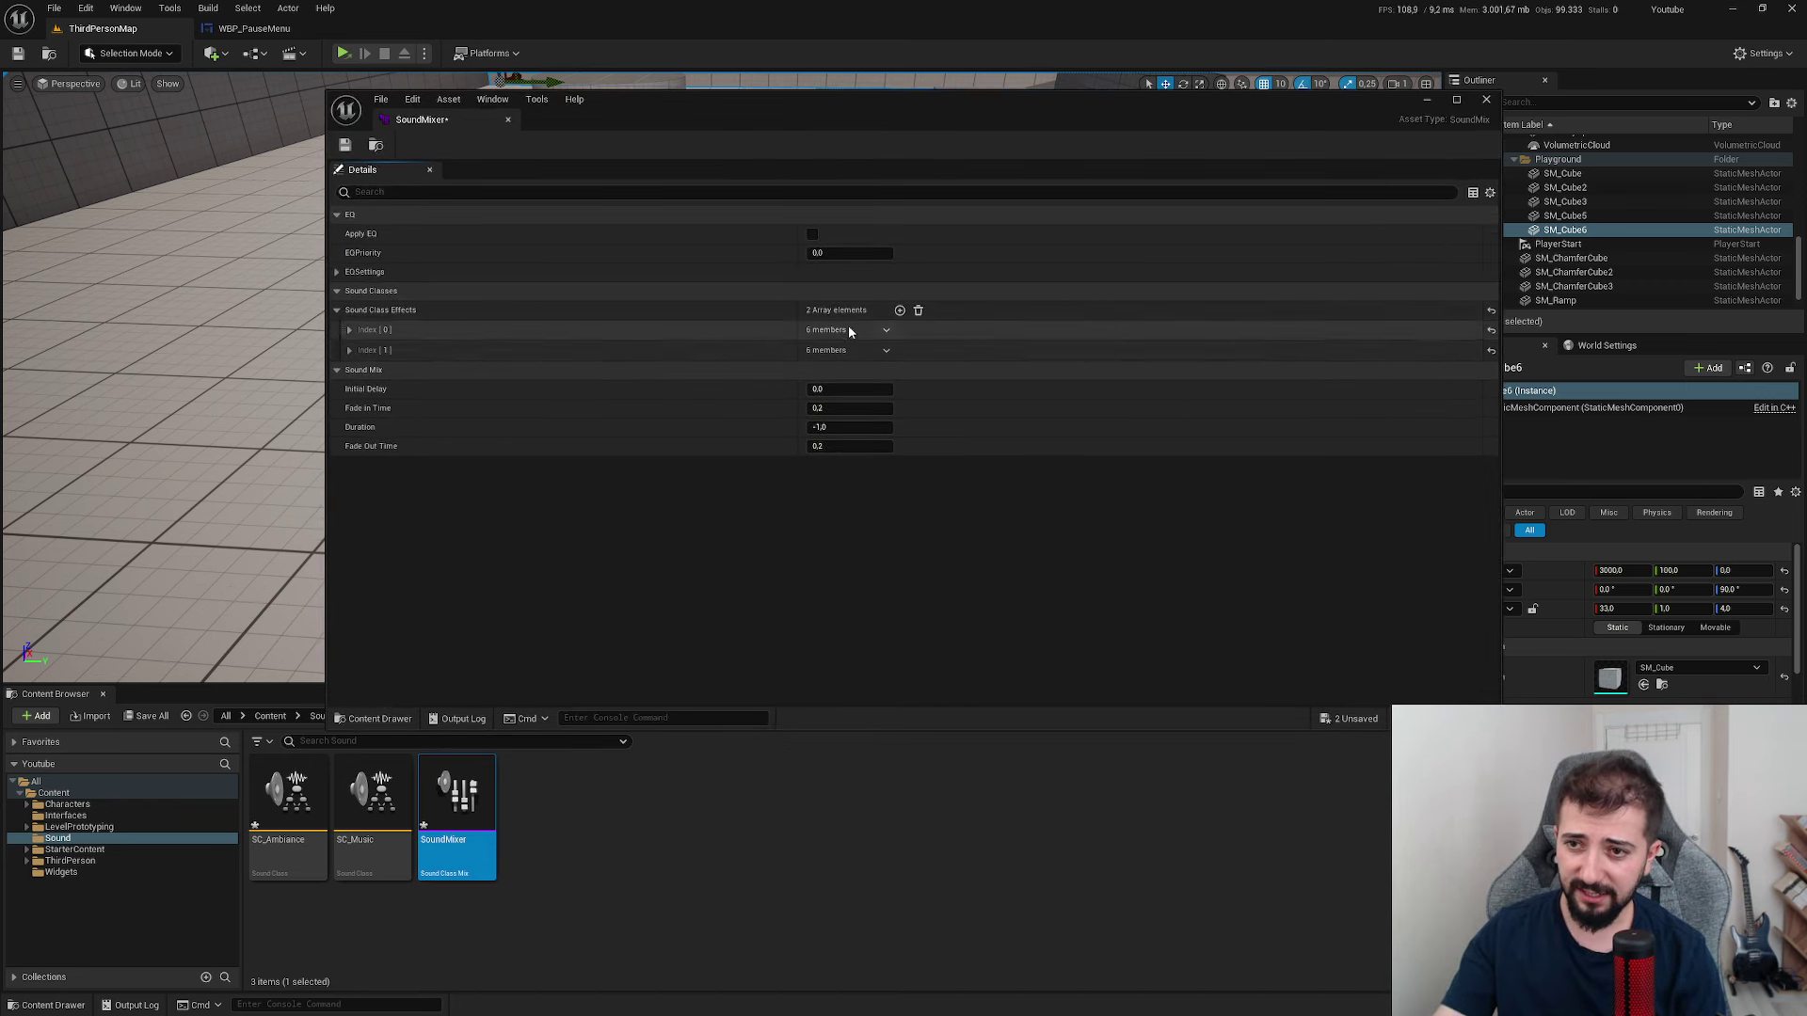
{"action": "left_click", "coordinate": [349, 329]}
{"action": "left_click", "coordinate": [908, 351]}
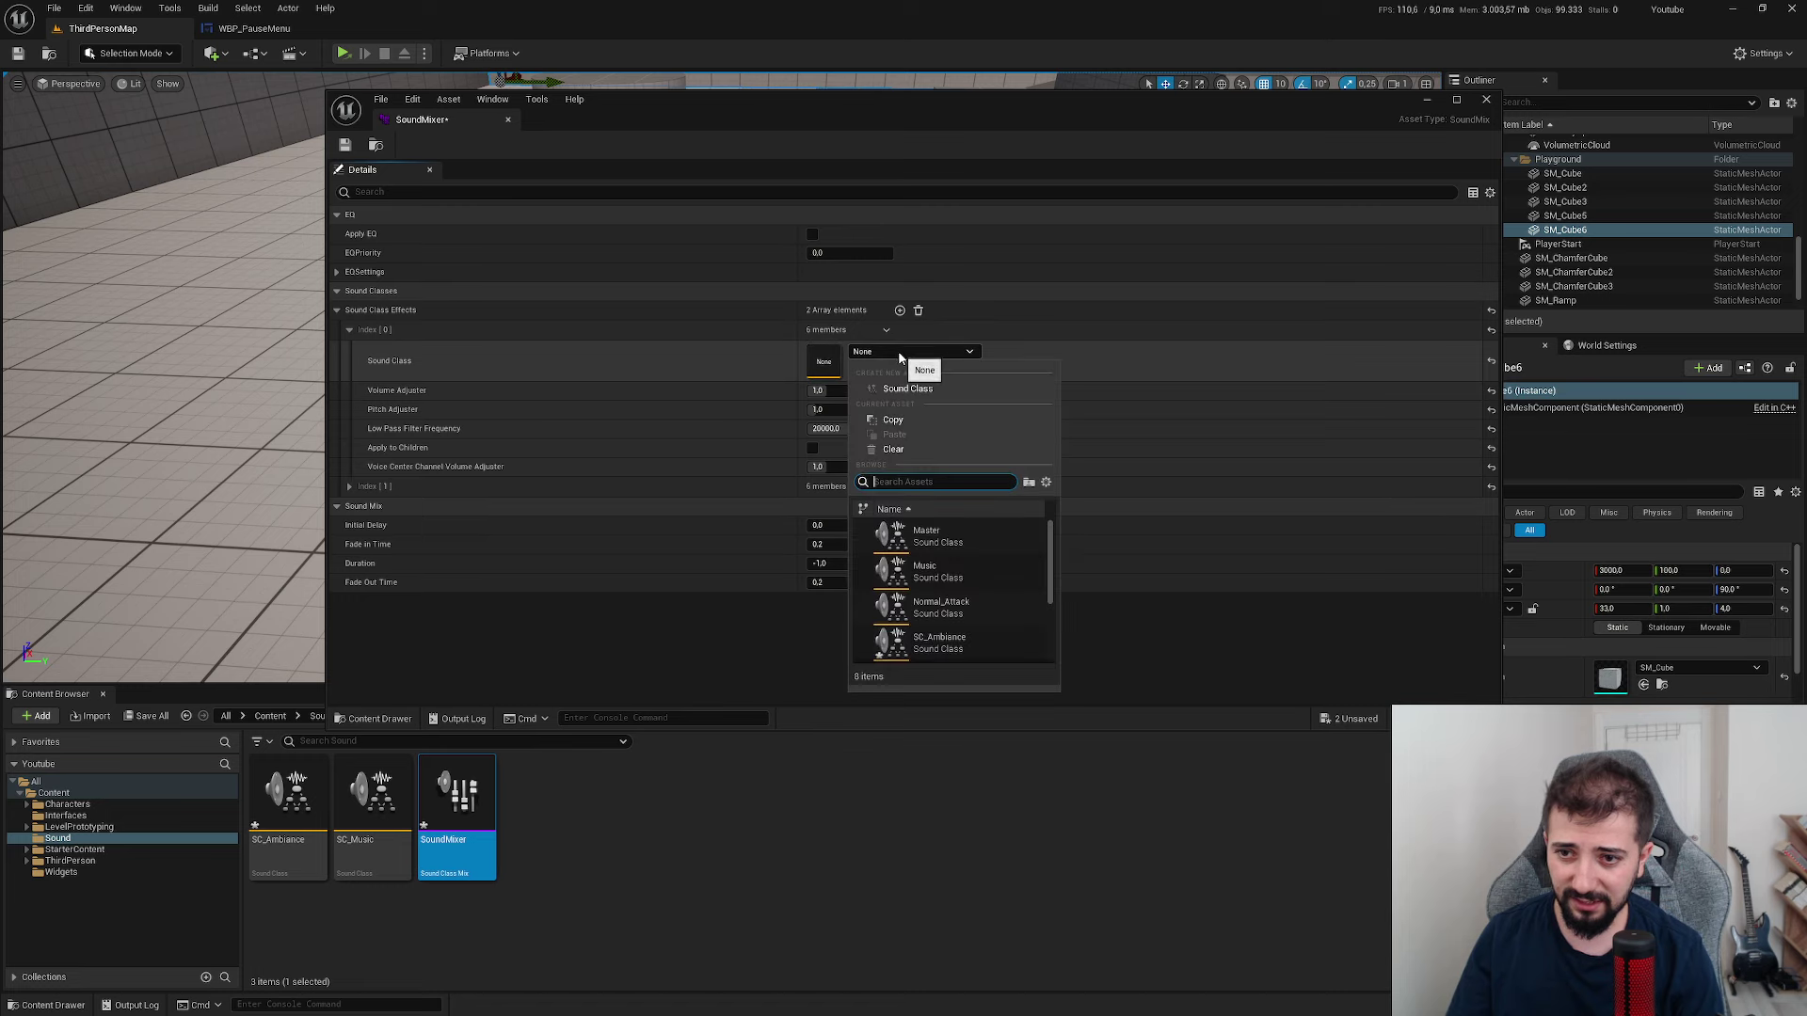
{"action": "scroll", "coordinate": [927, 602], "scroll_direction": "down", "scroll_amount": 2}
{"action": "scroll", "coordinate": [927, 602], "scroll_direction": "up", "scroll_amount": 2}
{"action": "left_click", "coordinate": [1046, 482]}
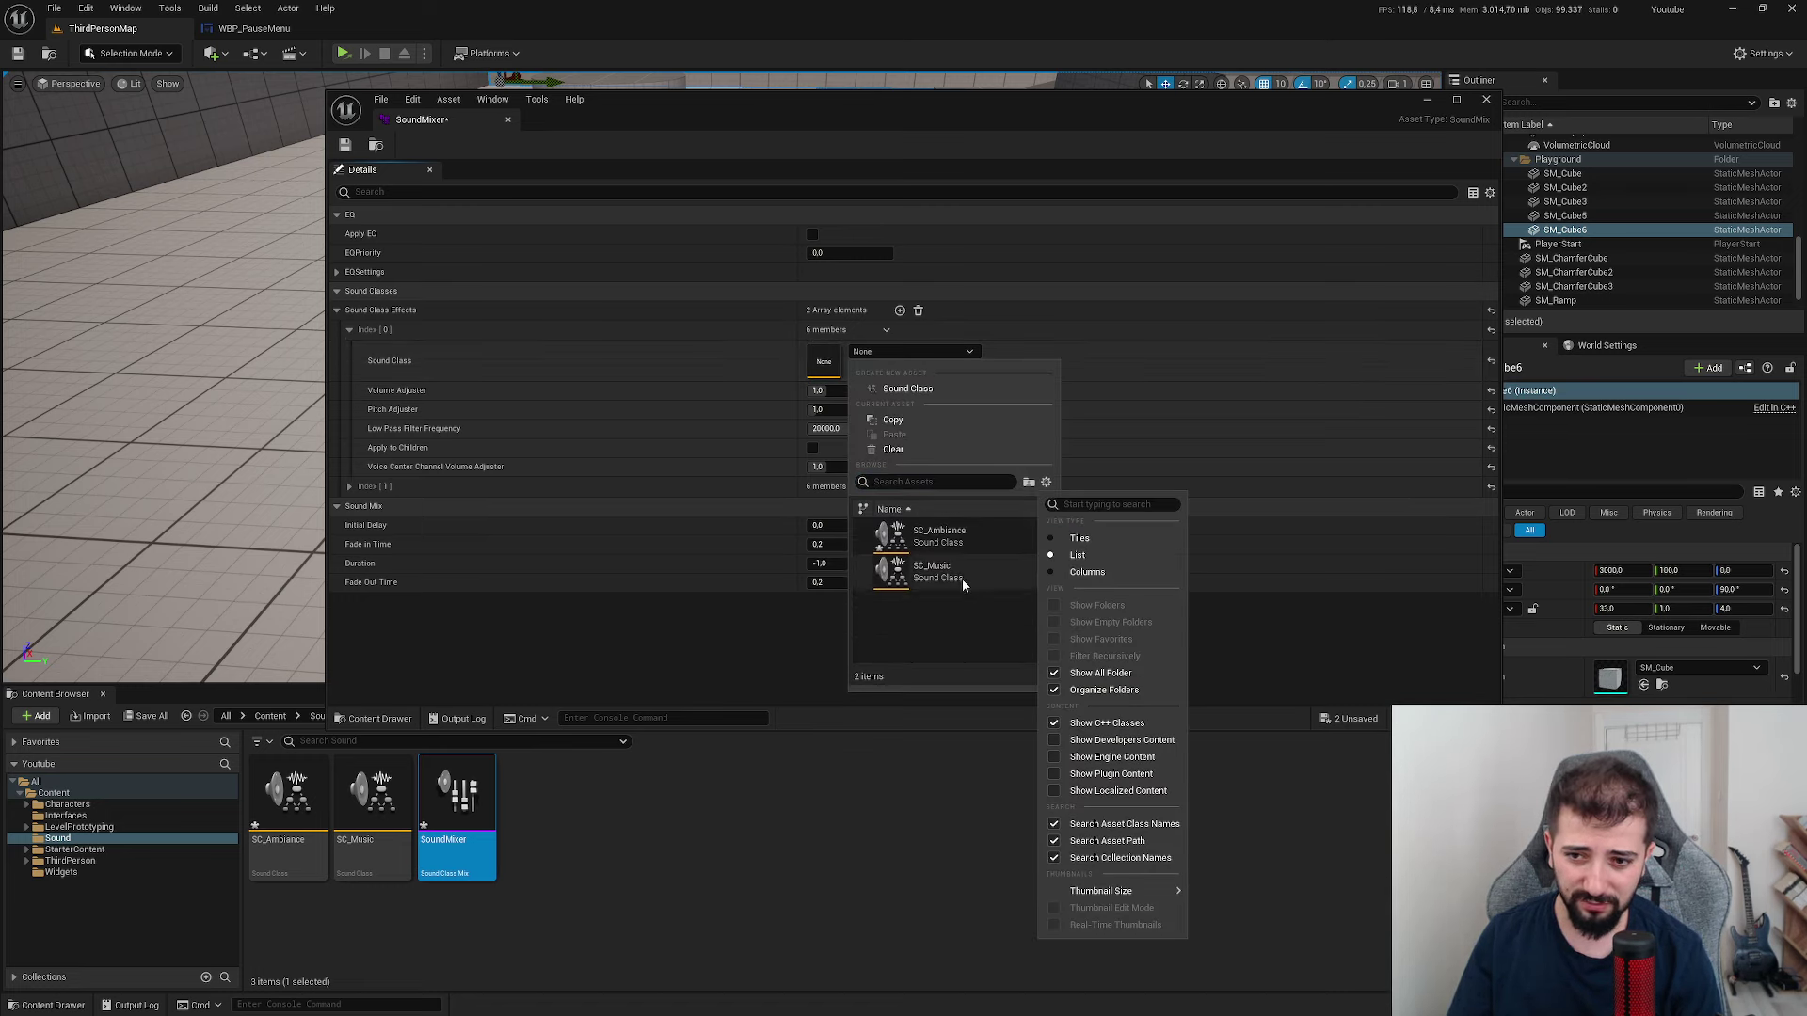
{"action": "left_click", "coordinate": [960, 582]}
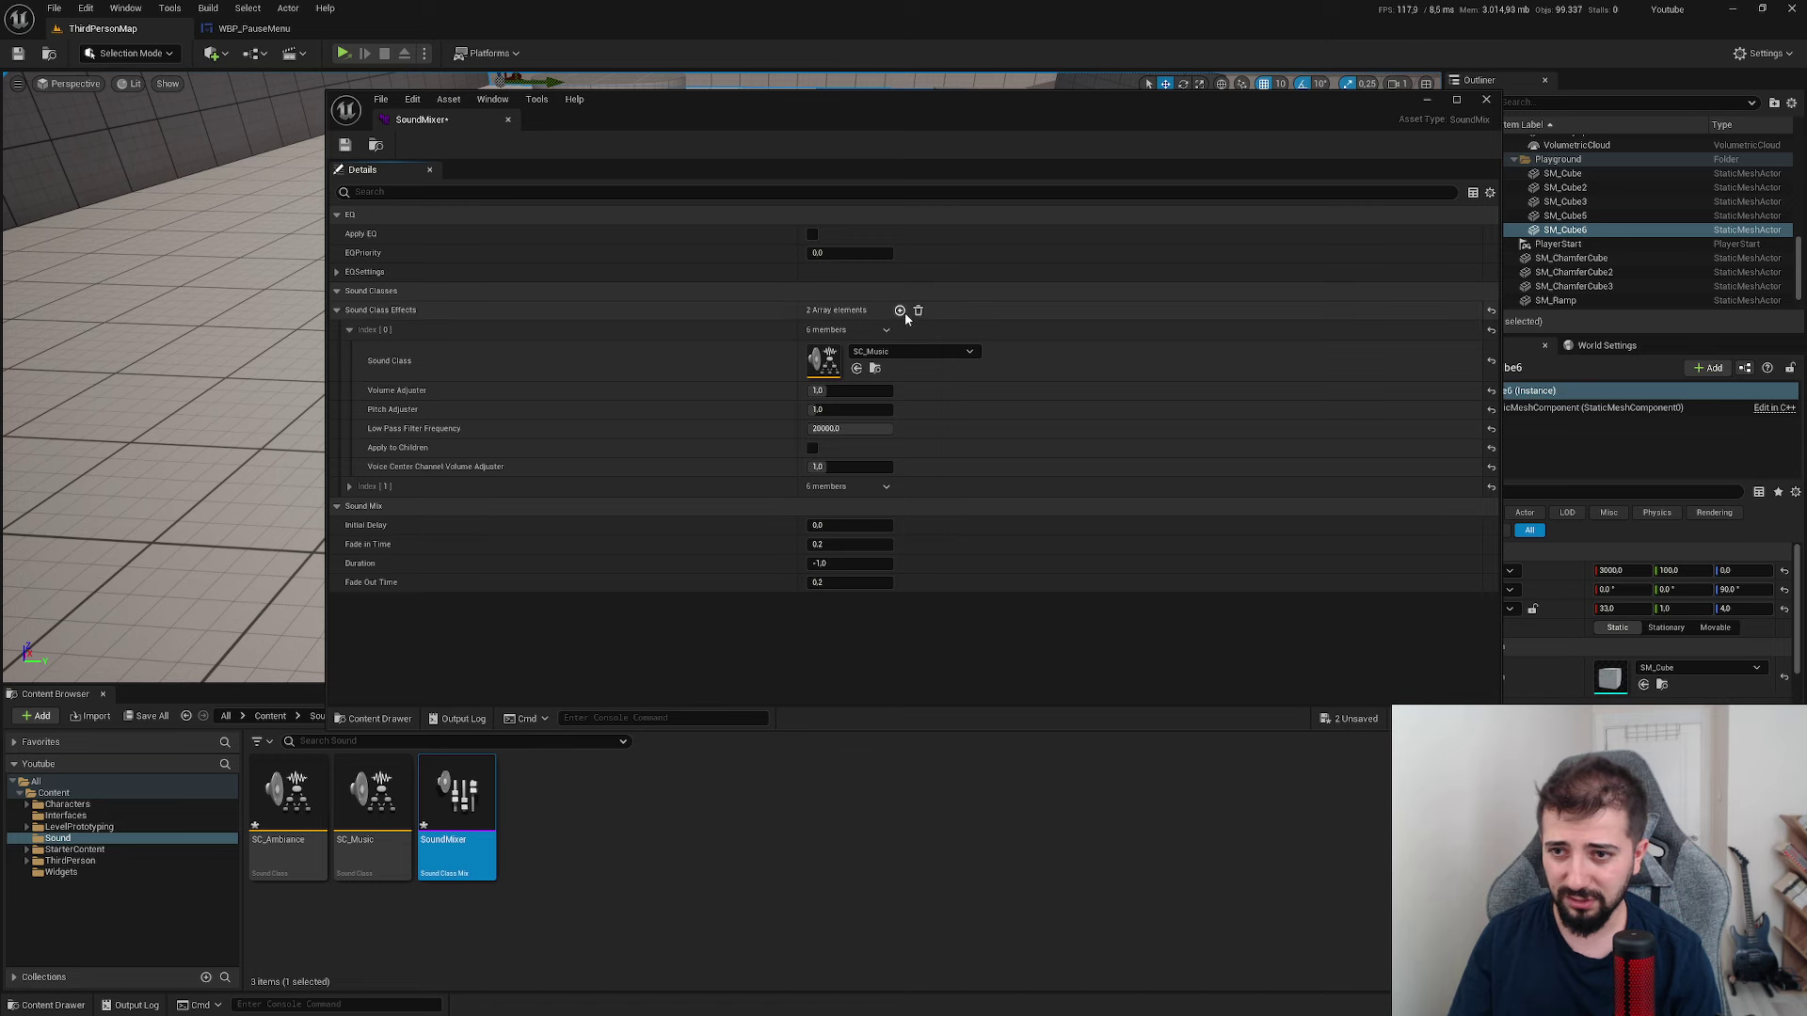
- Assign SC_Ambiance to the second sound class effect, Index [1]
{"action": "left_click", "coordinate": [350, 486]}
{"action": "scroll", "coordinate": [634, 663], "scroll_direction": "down", "scroll_amount": 1}
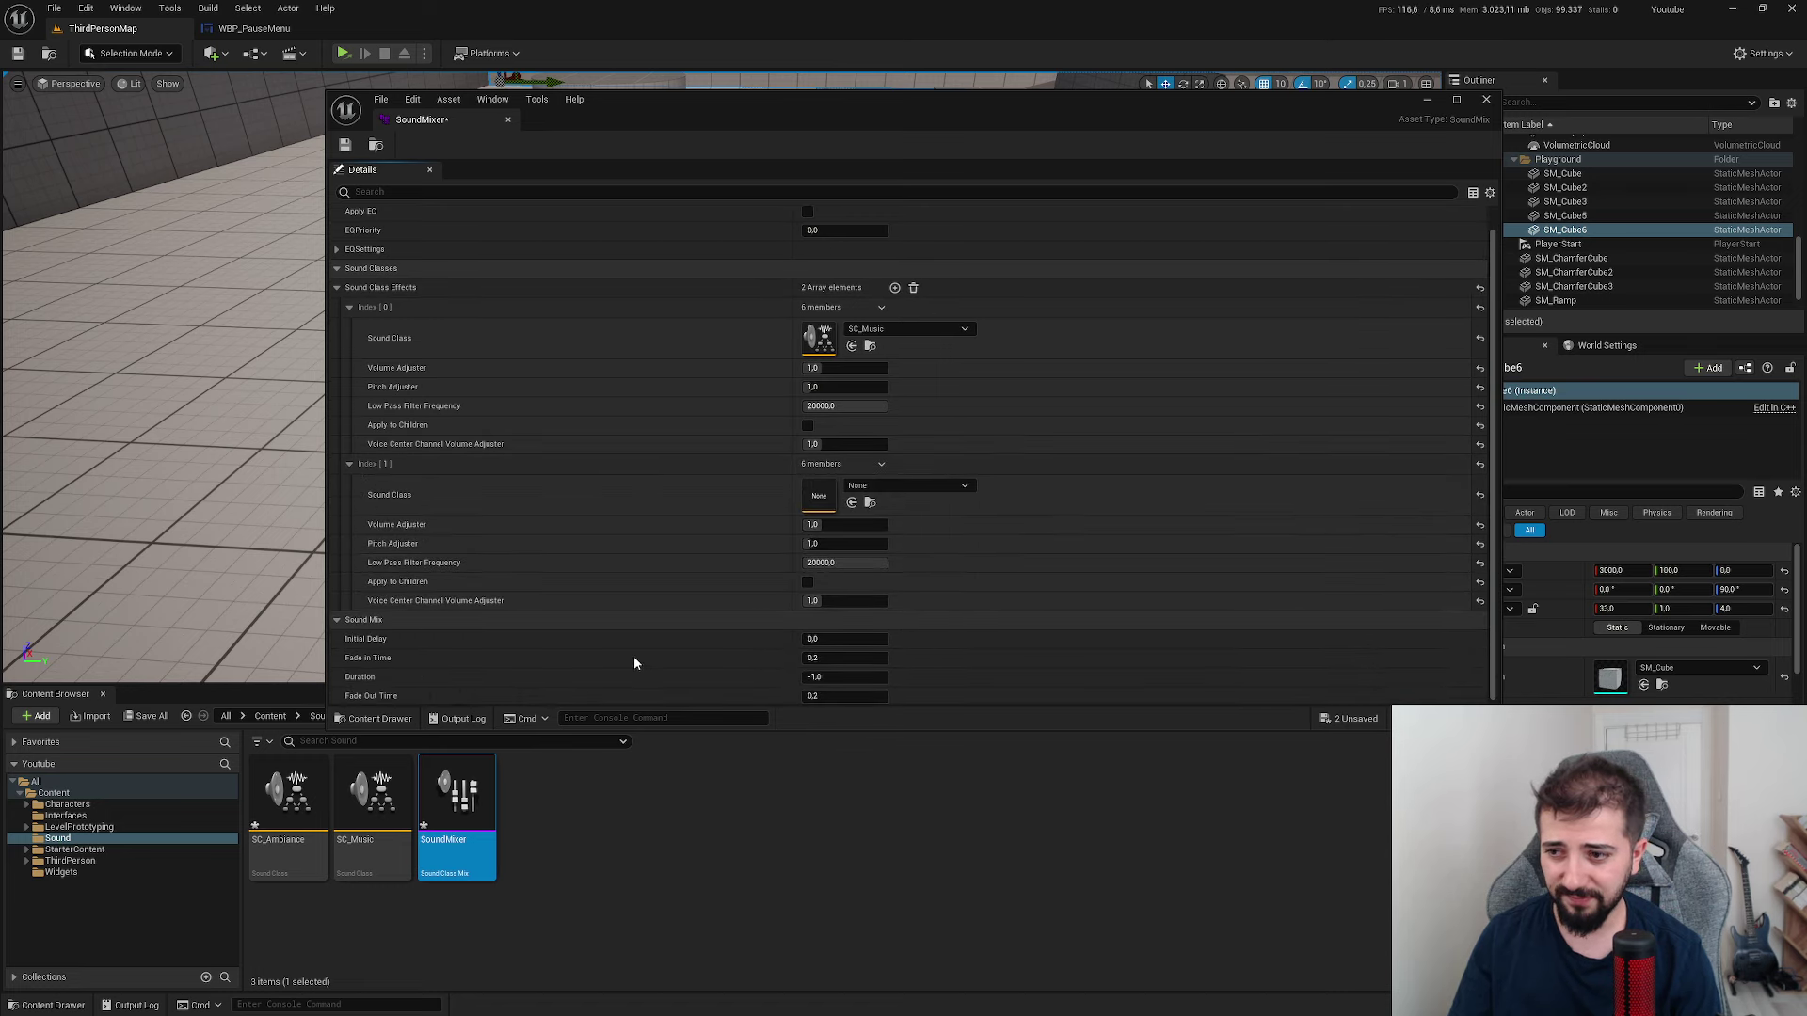
{"action": "left_click_drag", "start_coordinate": [287, 795], "coordinate": [821, 498]}
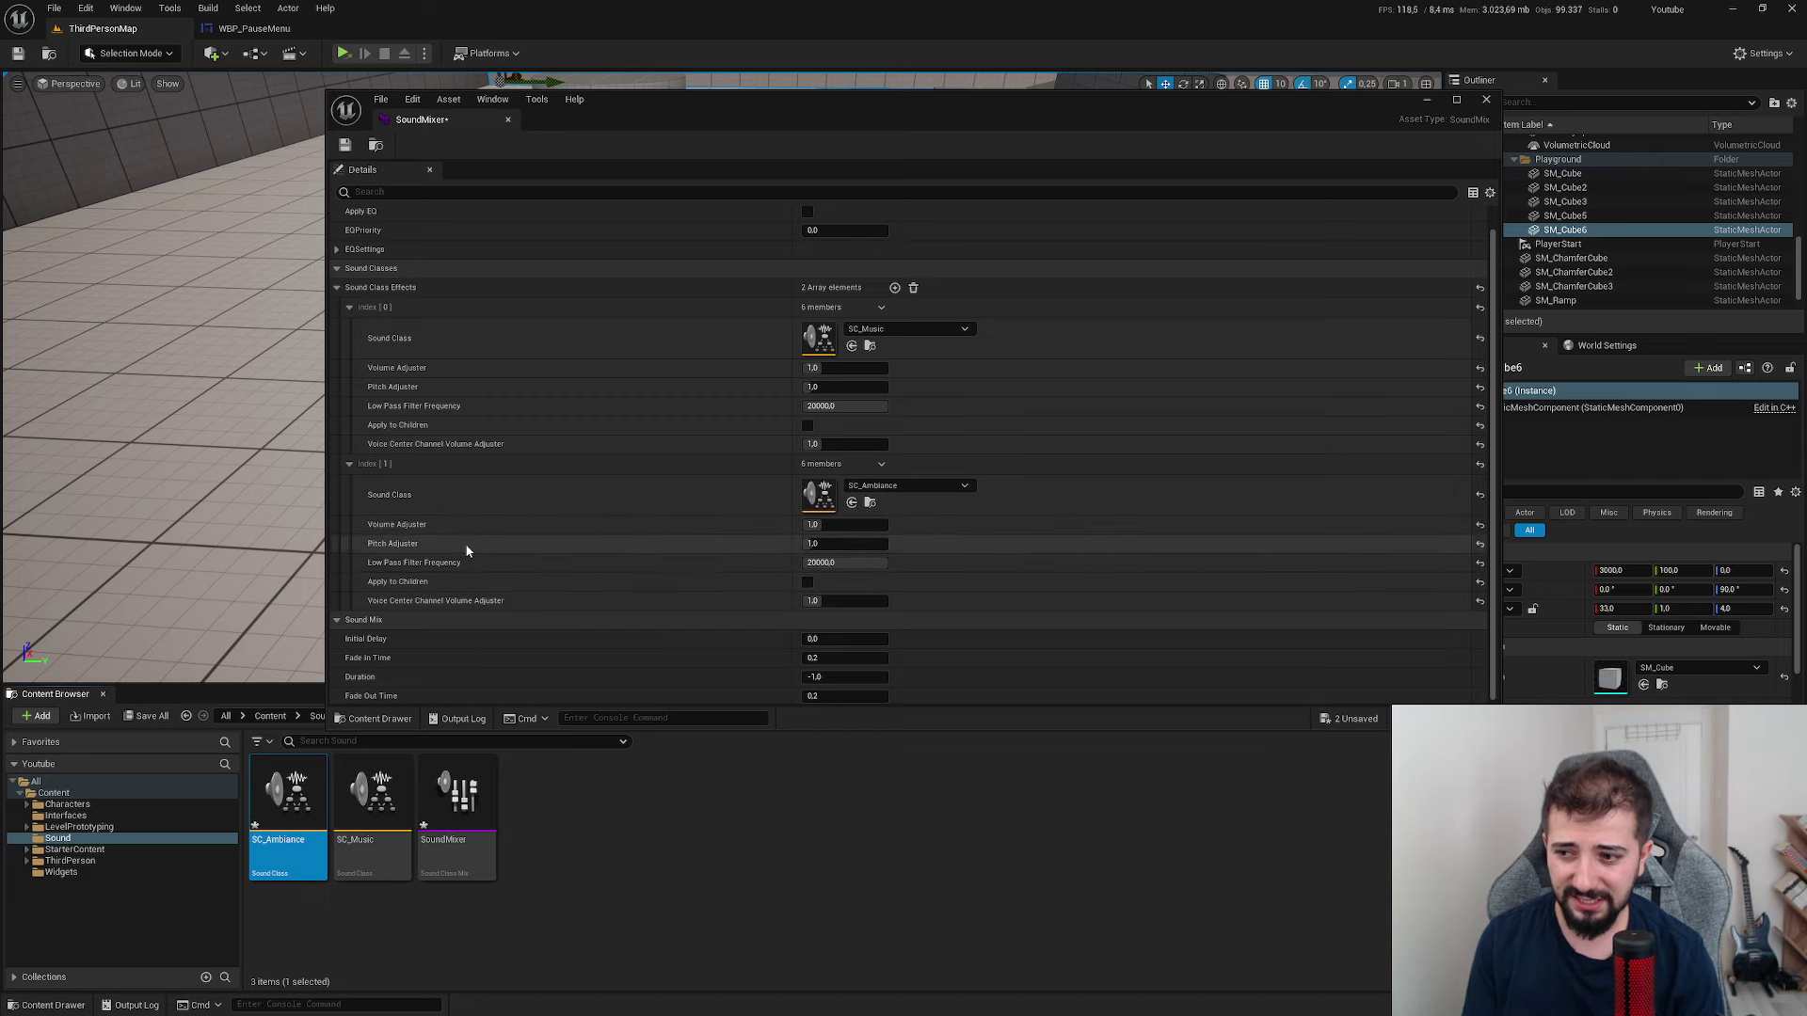
- Close SoundMixer and inspect the MusicSoundSlider variable in the WBP_PauseMenu event graph
{"action": "left_click", "coordinate": [508, 119]}
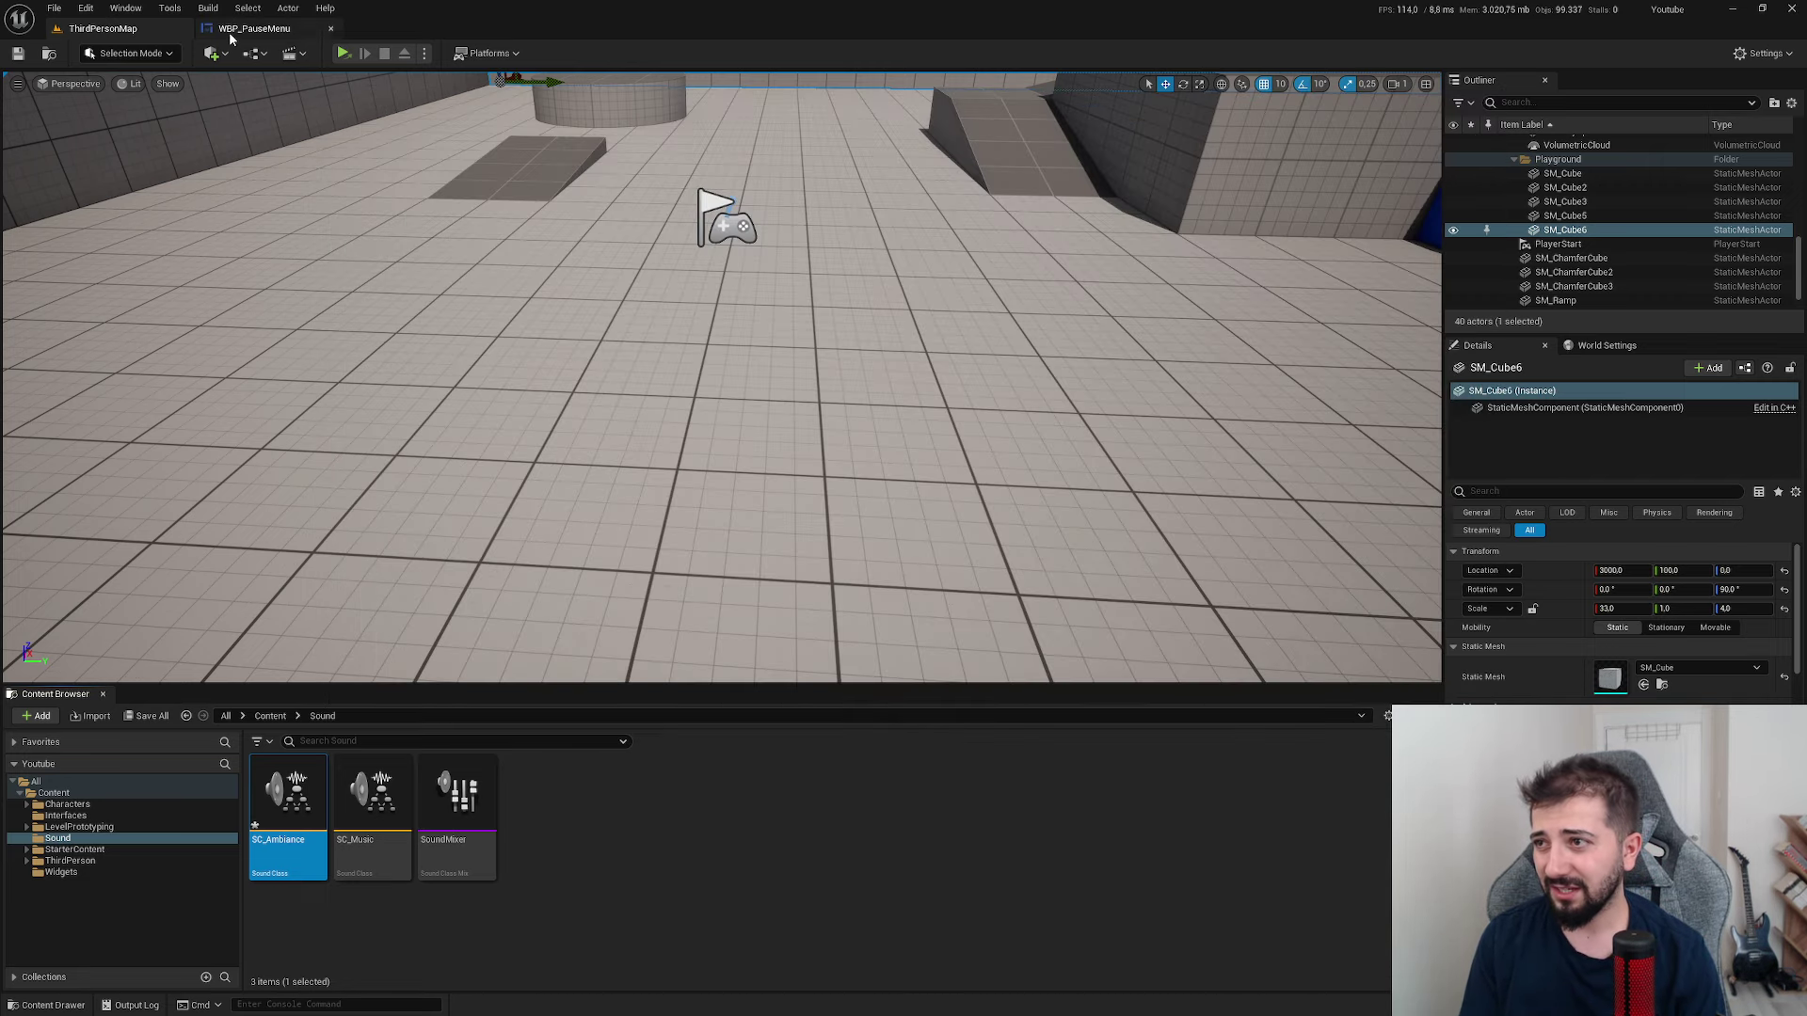
{"action": "left_click", "coordinate": [254, 28]}
{"action": "left_click", "coordinate": [1765, 53]}
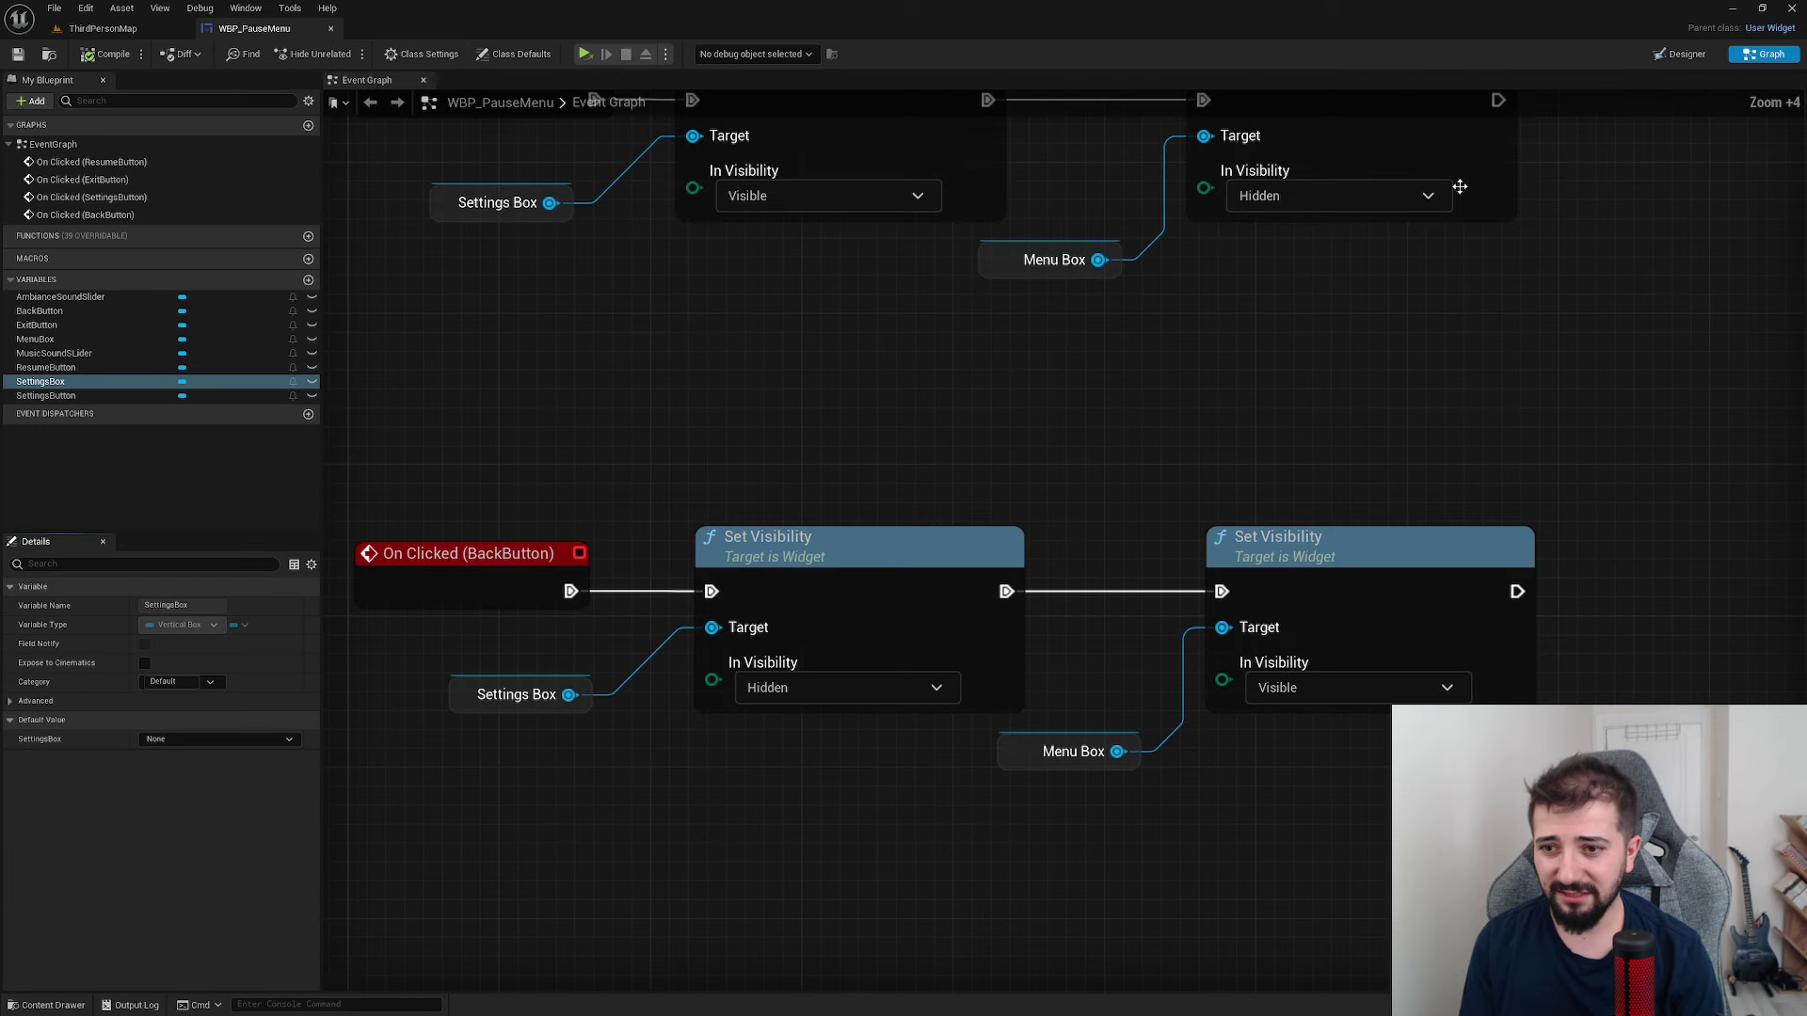
{"action": "left_click", "coordinate": [1031, 657]}
{"action": "scroll", "coordinate": [1013, 680], "scroll_direction": "down", "scroll_amount": 4}
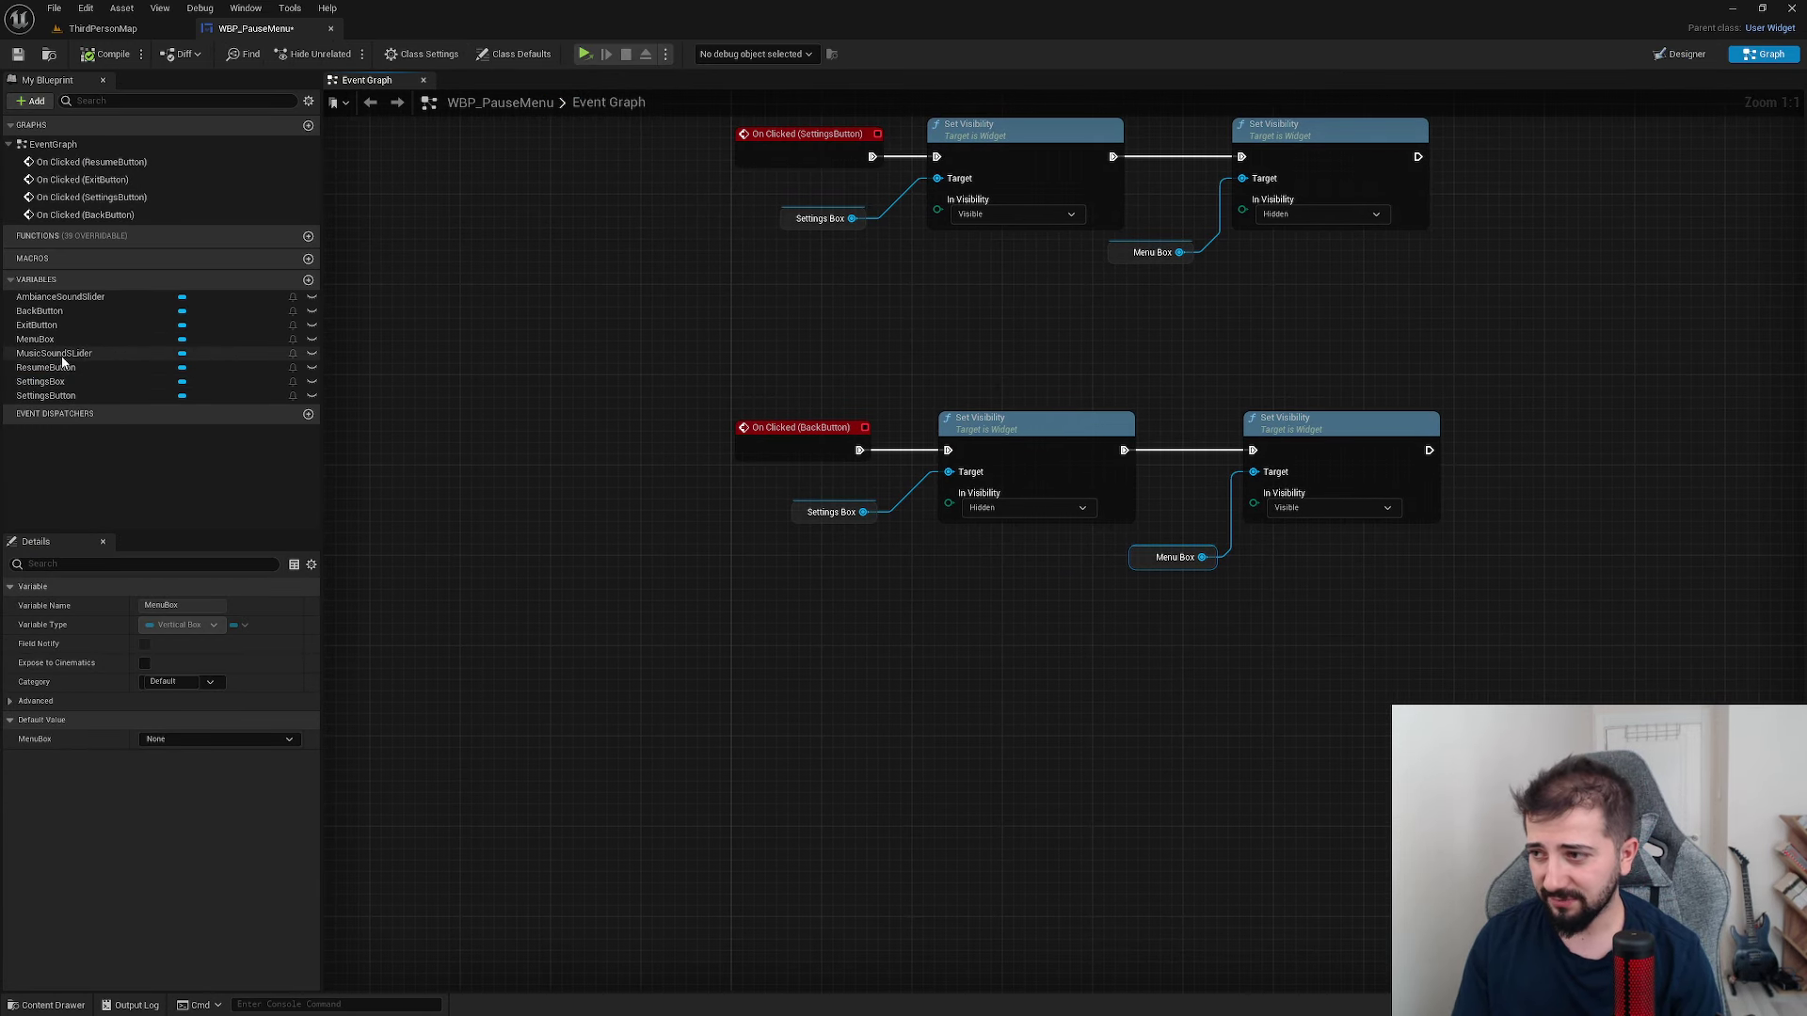
{"action": "left_click", "coordinate": [62, 355]}
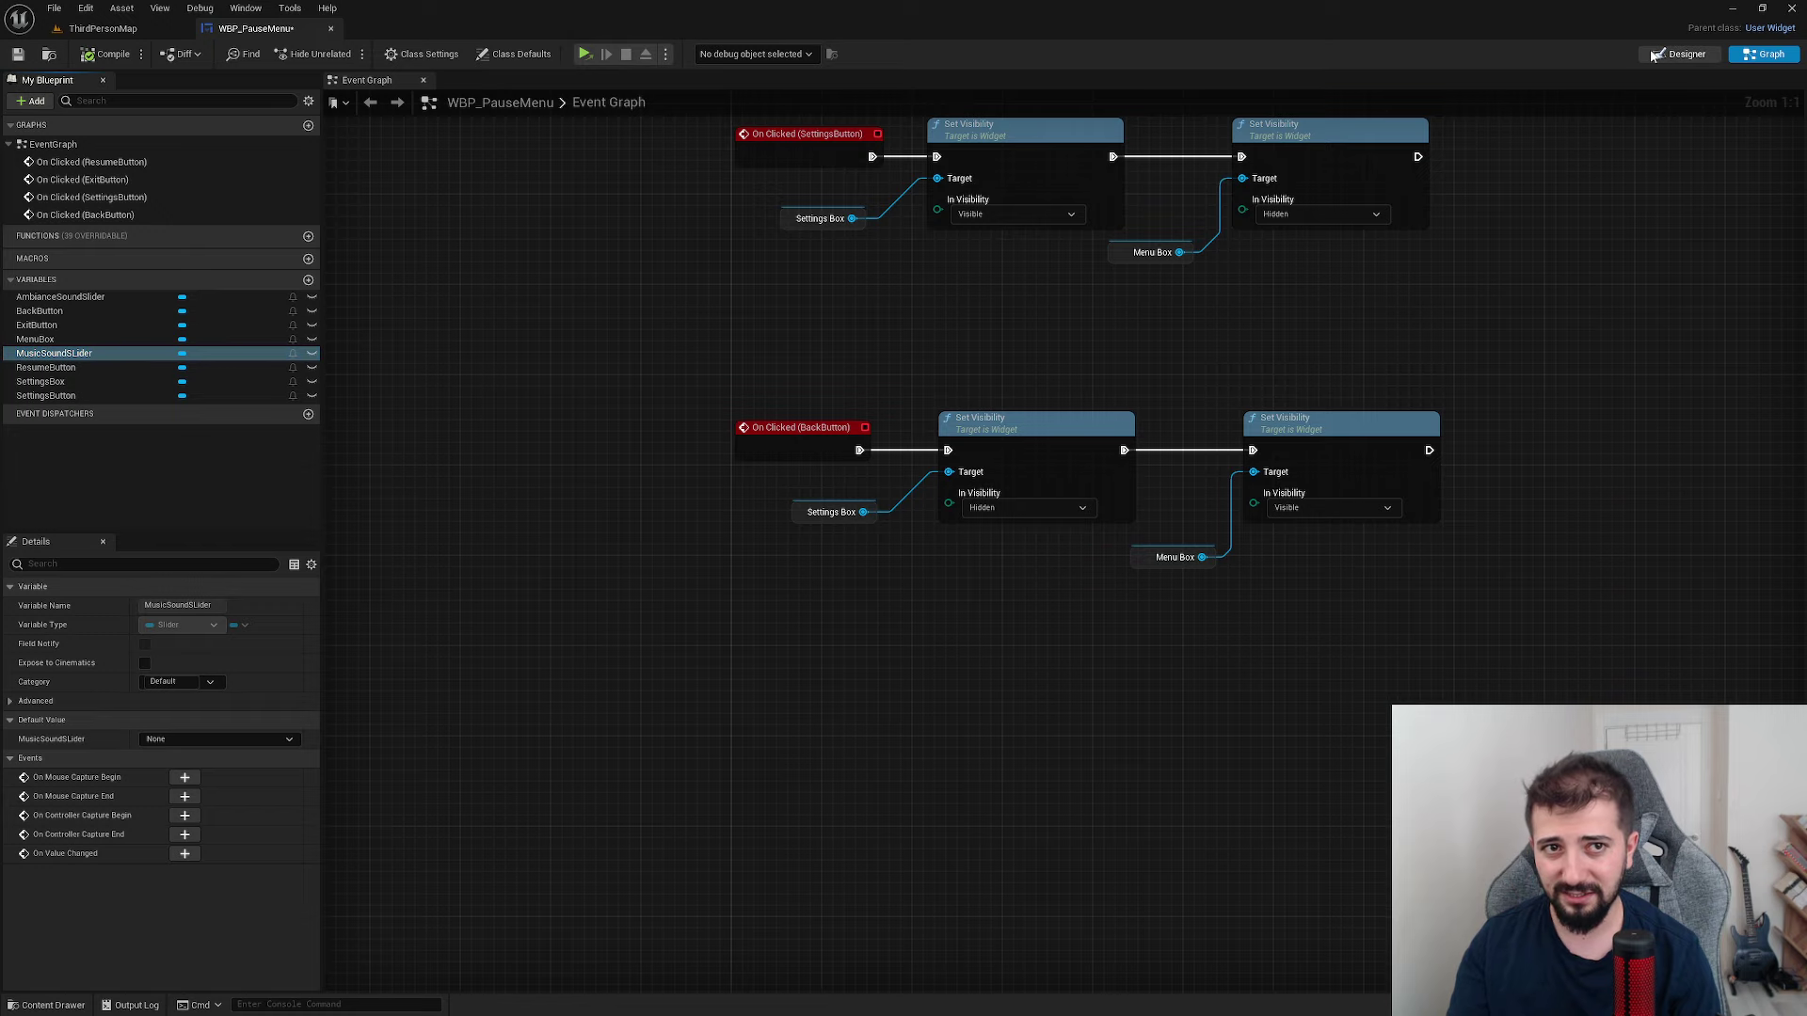
- Rename the music slider in the Designer hierarchy to MusicSoundSlider
{"action": "left_click", "coordinate": [1682, 54]}
{"action": "double_click", "coordinate": [58, 671]}
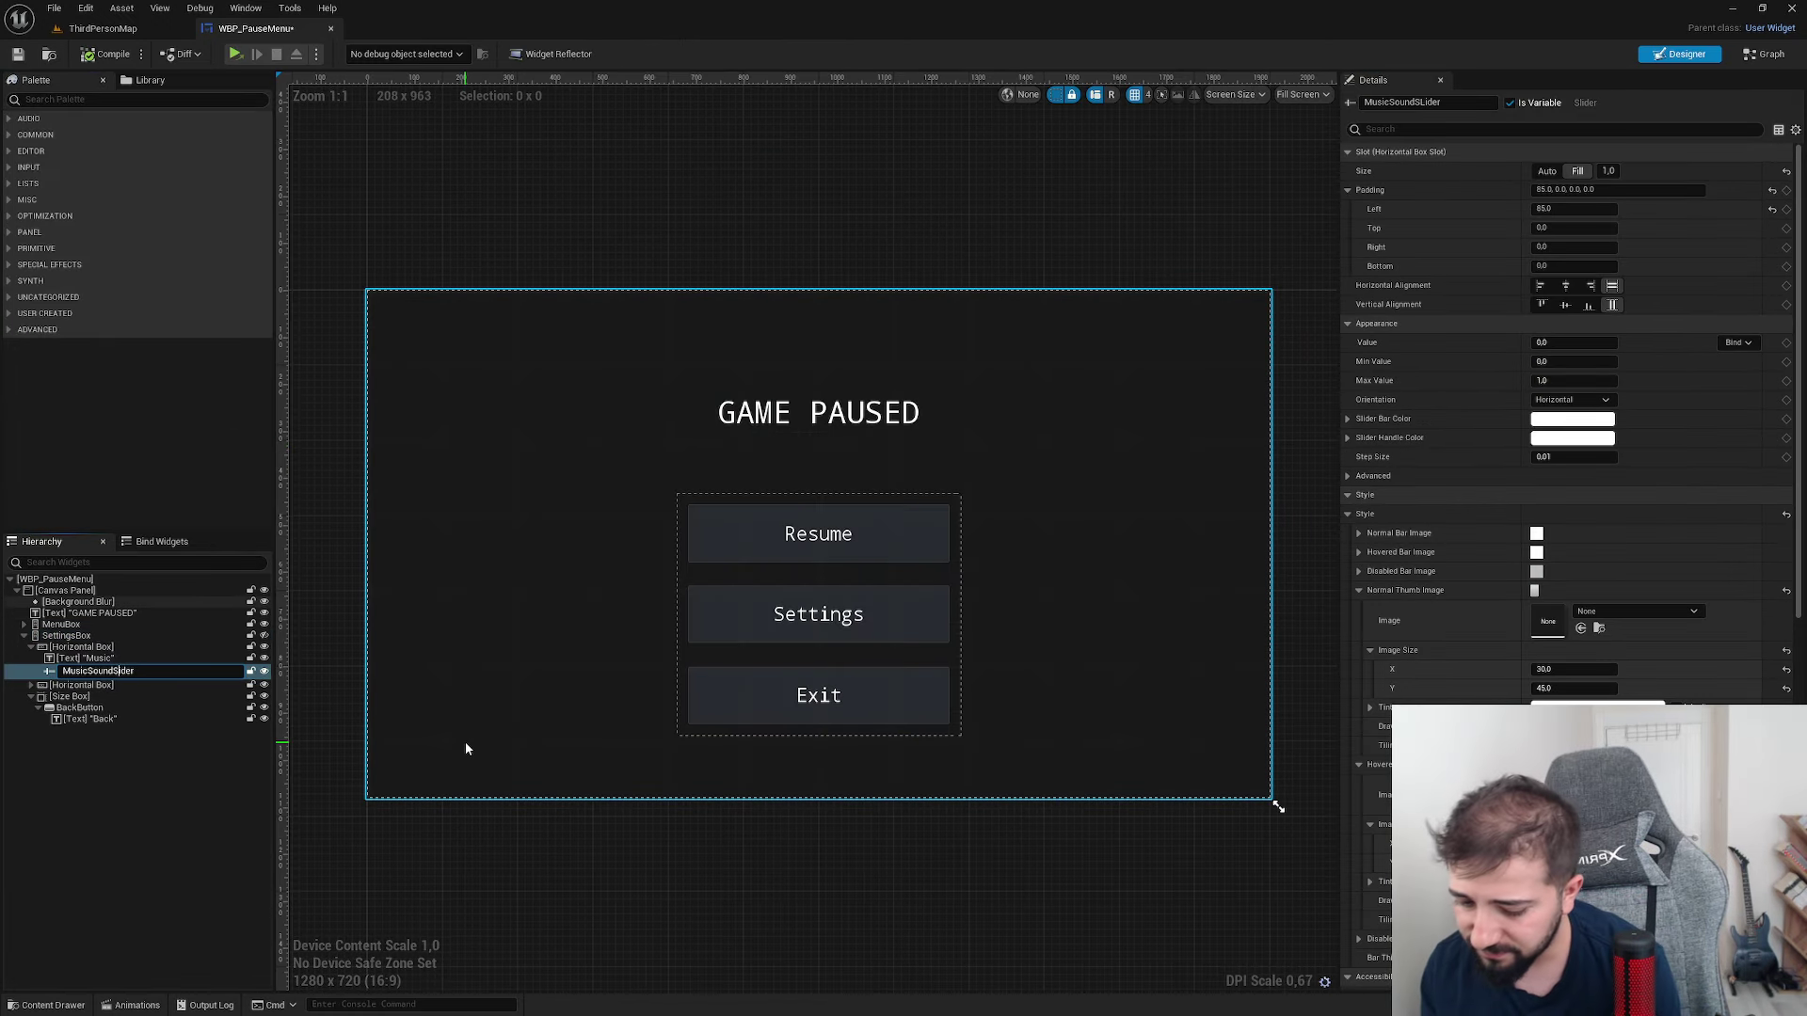
{"action": "key", "text": "Return"}
{"action": "scroll", "coordinate": [1582, 645], "scroll_direction": "down", "scroll_amount": 3}
{"action": "scroll", "coordinate": [1583, 645], "scroll_direction": "up", "scroll_amount": 3}
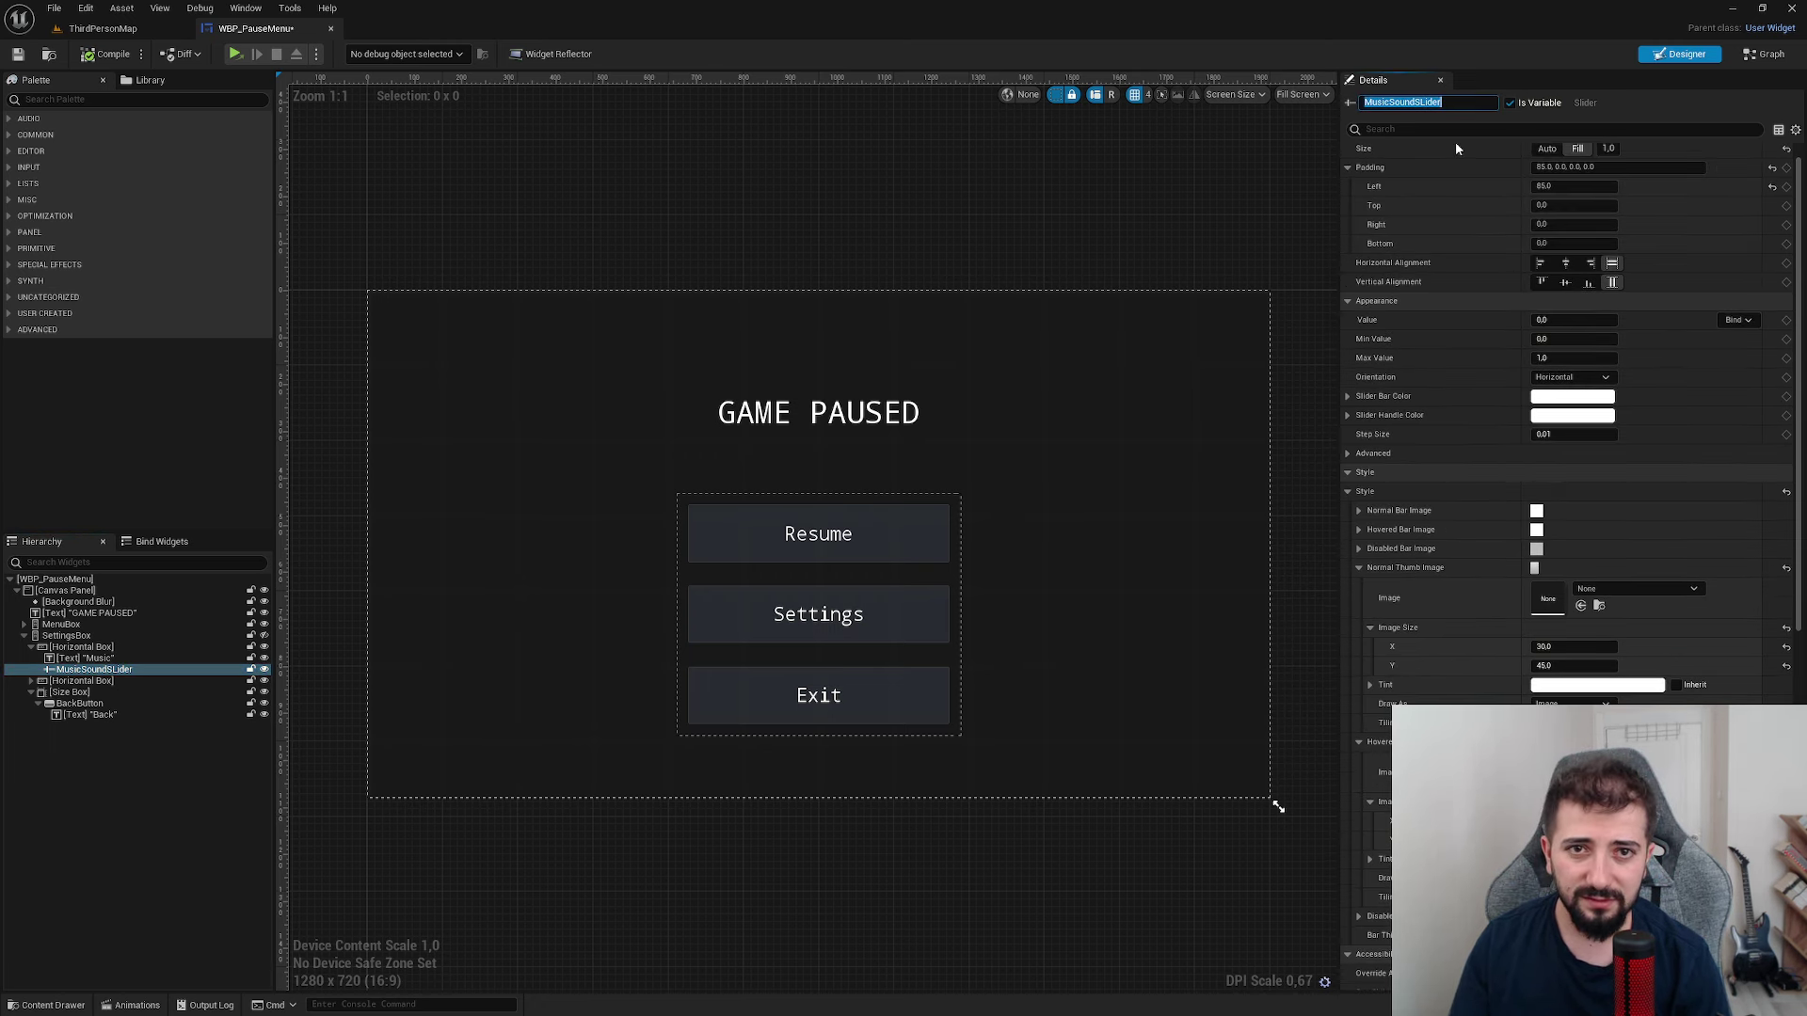
{"action": "key", "text": "End"}
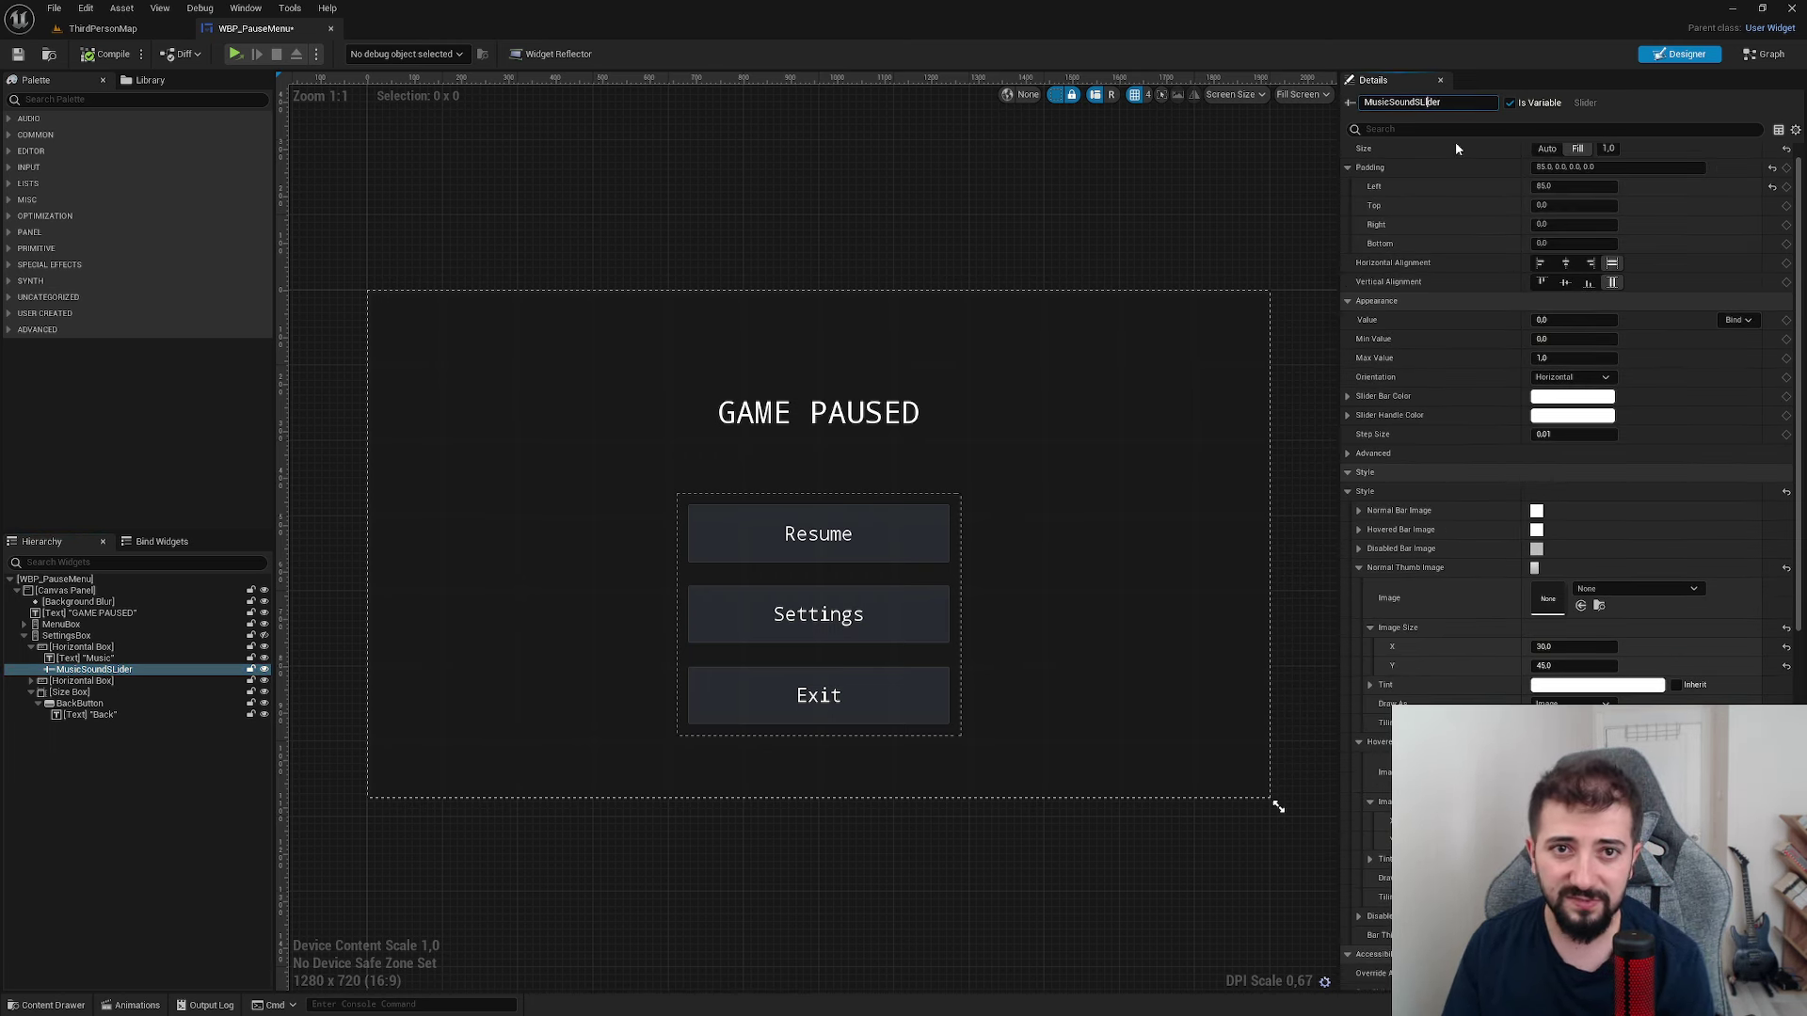
{"action": "key", "text": "Return"}
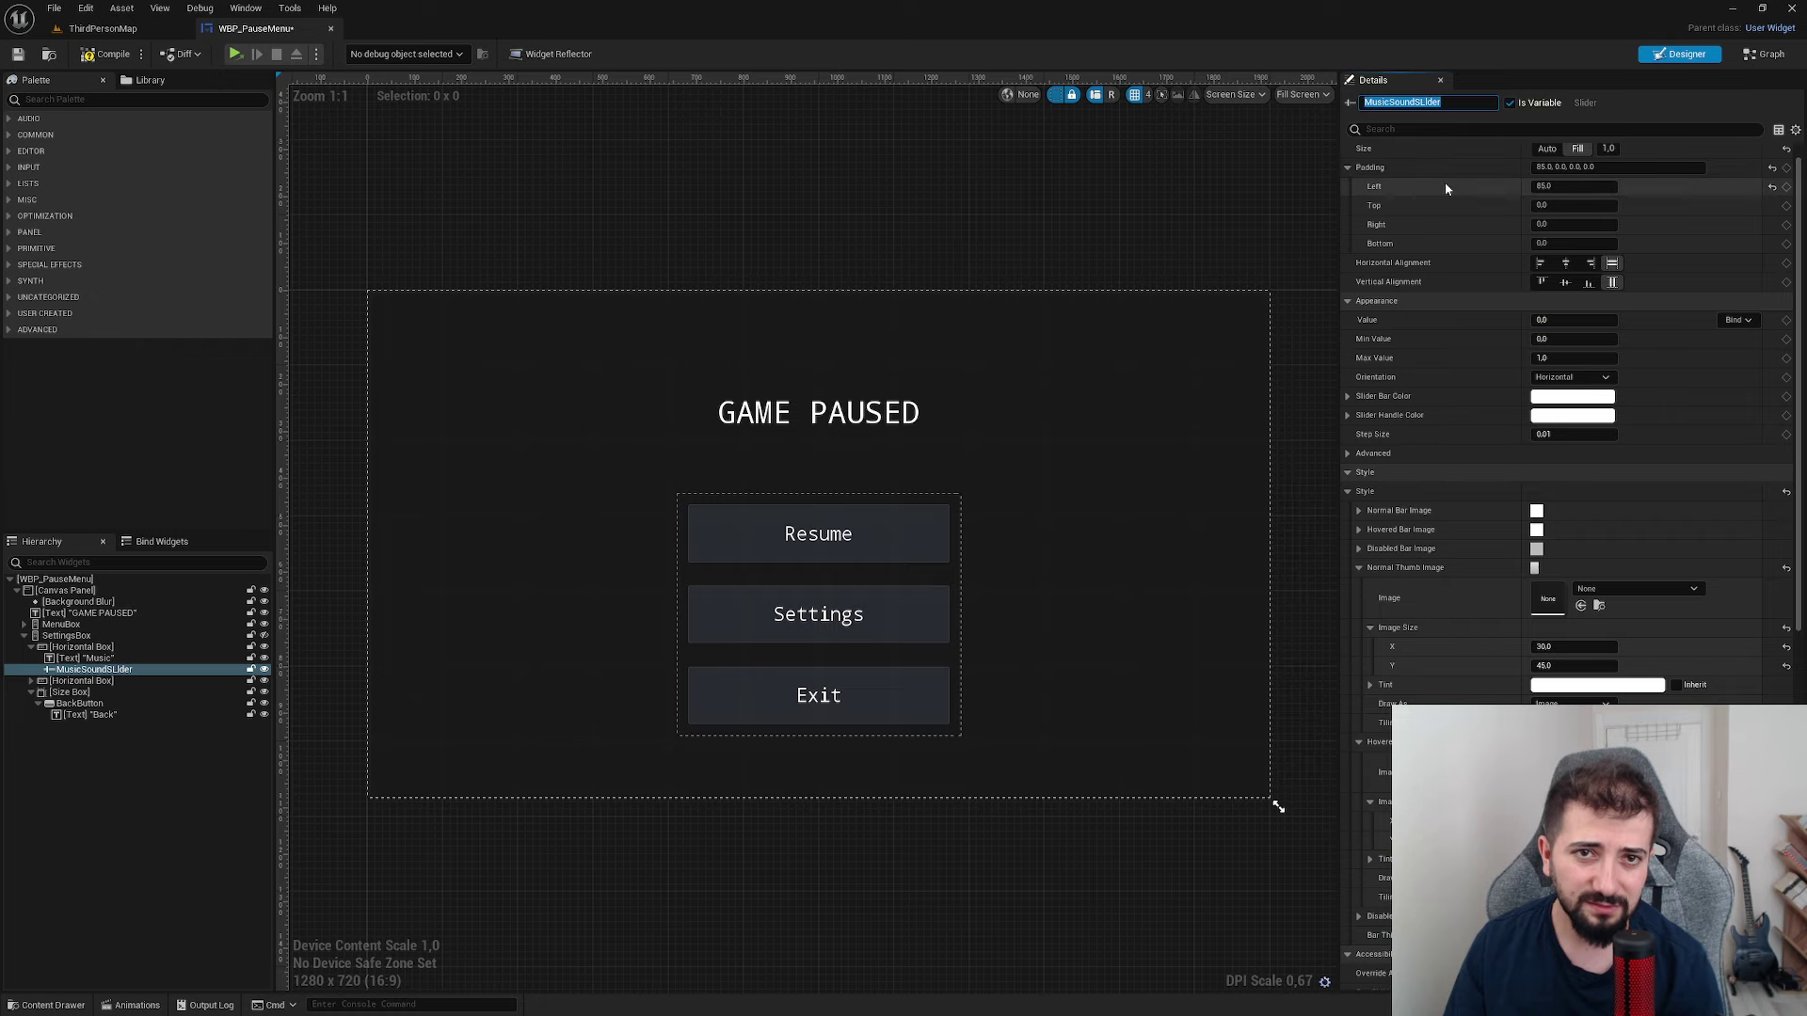
{"action": "left_click", "coordinate": [1444, 184]}
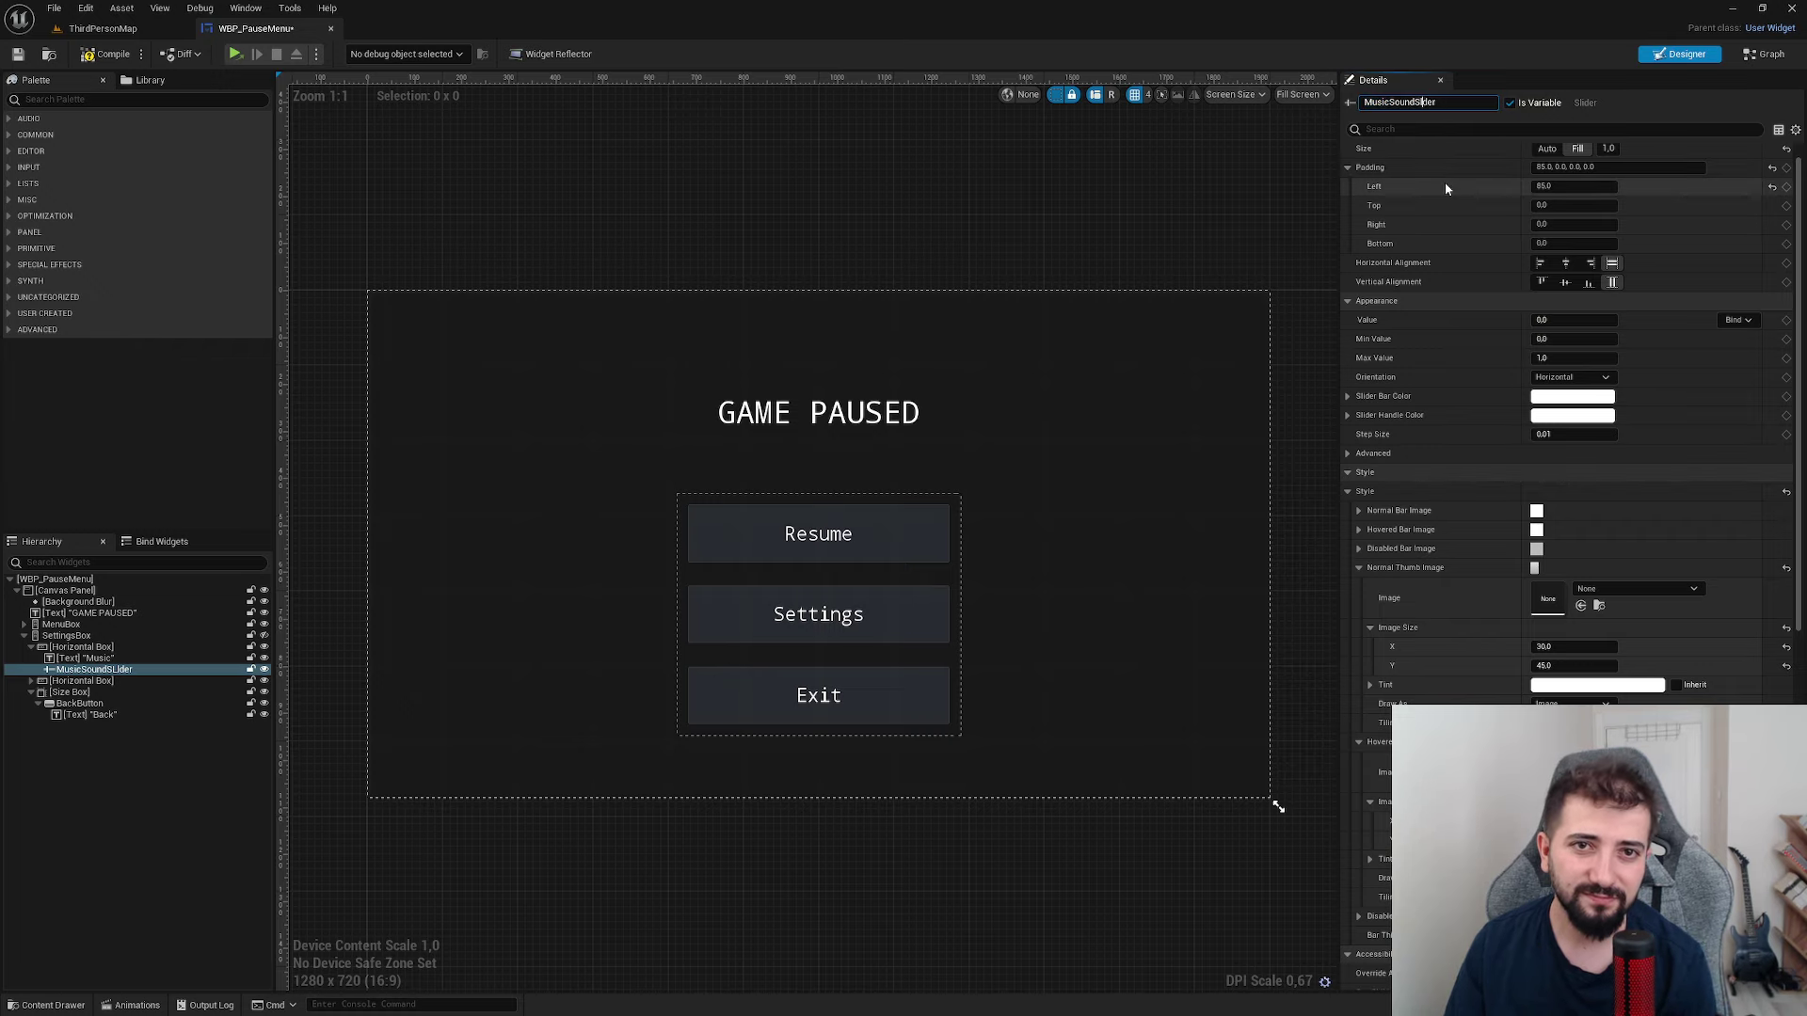
{"action": "key", "text": "Return"}
{"action": "scroll", "coordinate": [1511, 538], "scroll_direction": "down", "scroll_amount": 10}
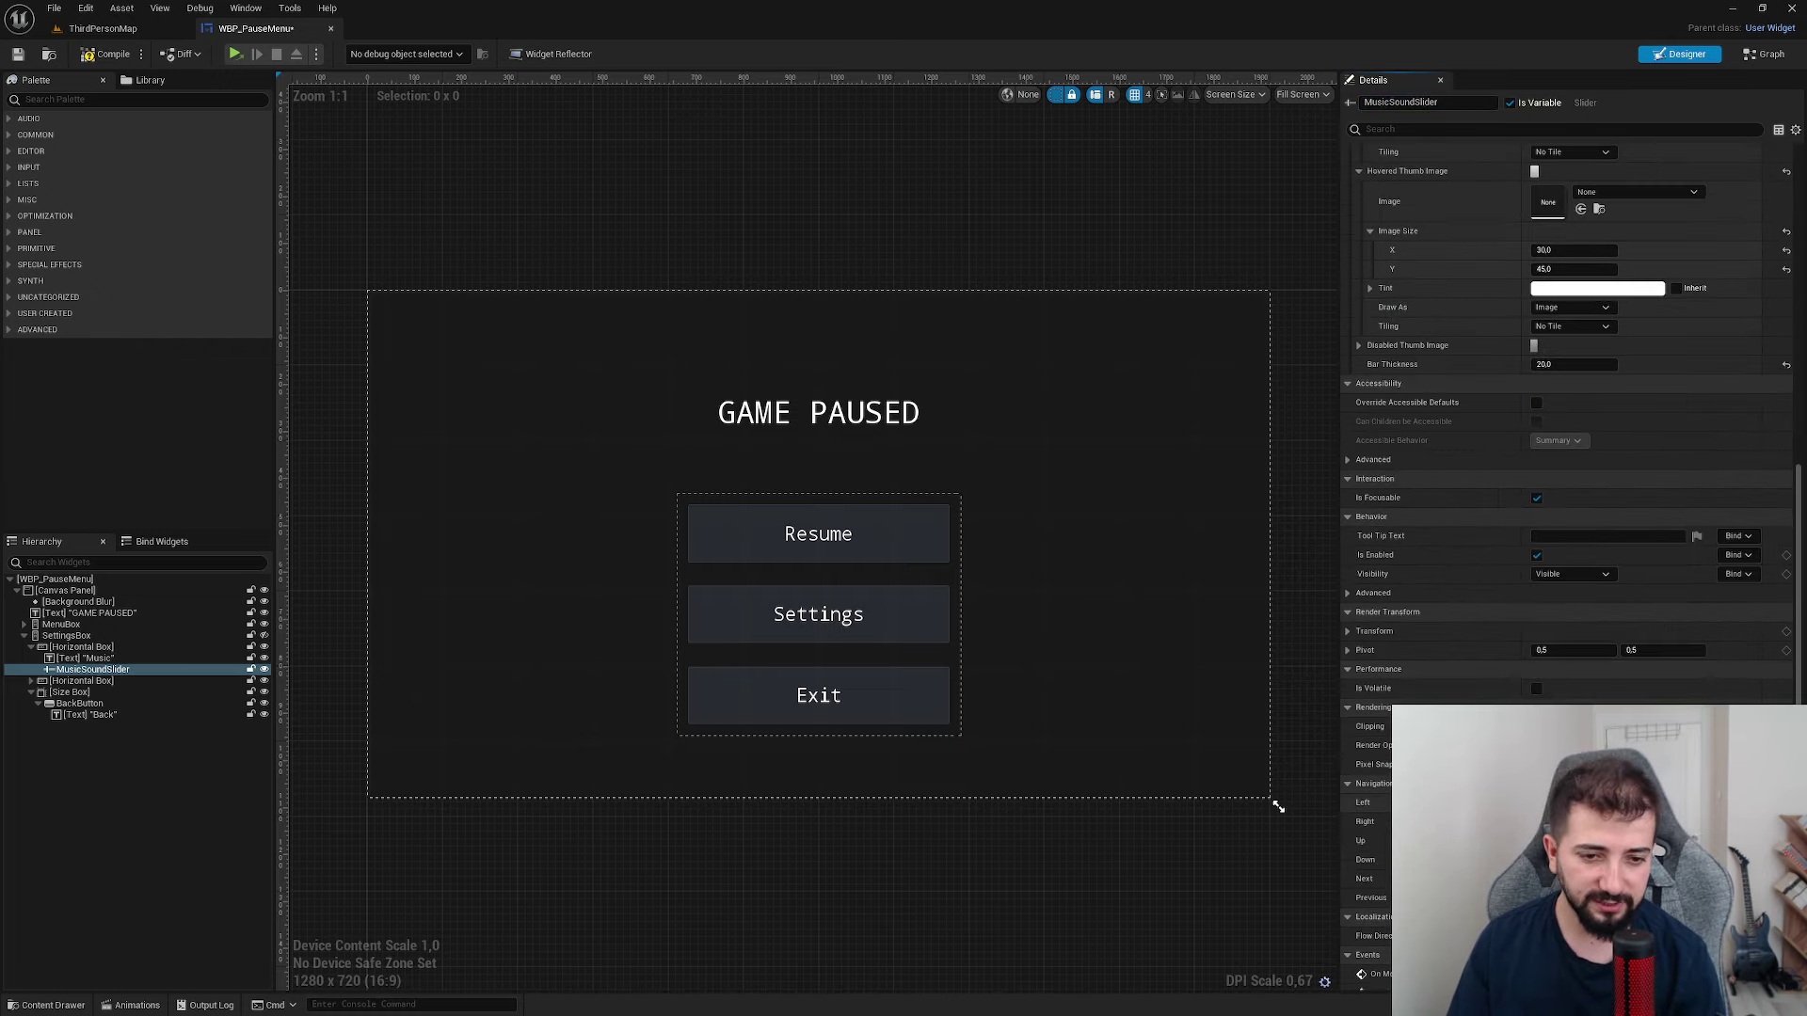
- Add an On Value Changed (MusicSoundSlider) event and an unconnected Push Sound Mix Modifier node
{"action": "left_click", "coordinate": [1769, 974]}
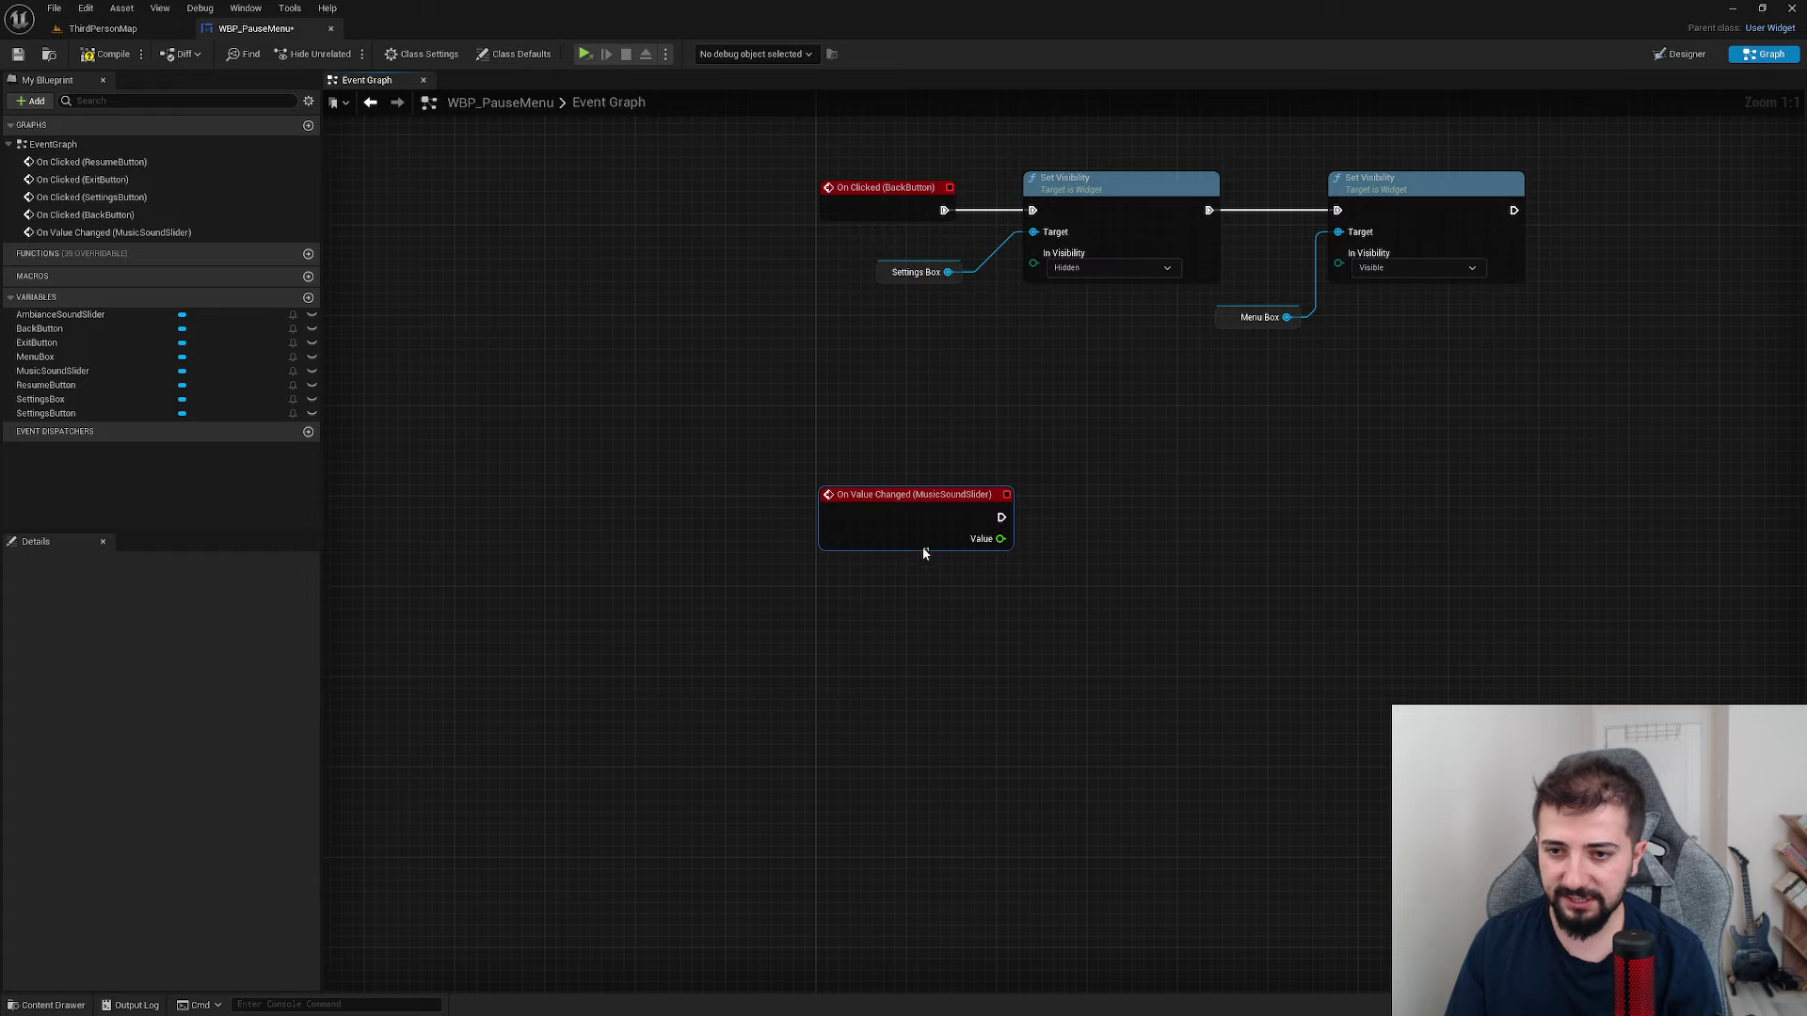
{"action": "scroll", "coordinate": [923, 554], "scroll_direction": "up", "scroll_amount": 7}
{"action": "left_click_drag", "start_coordinate": [1023, 556], "coordinate": [962, 623]}
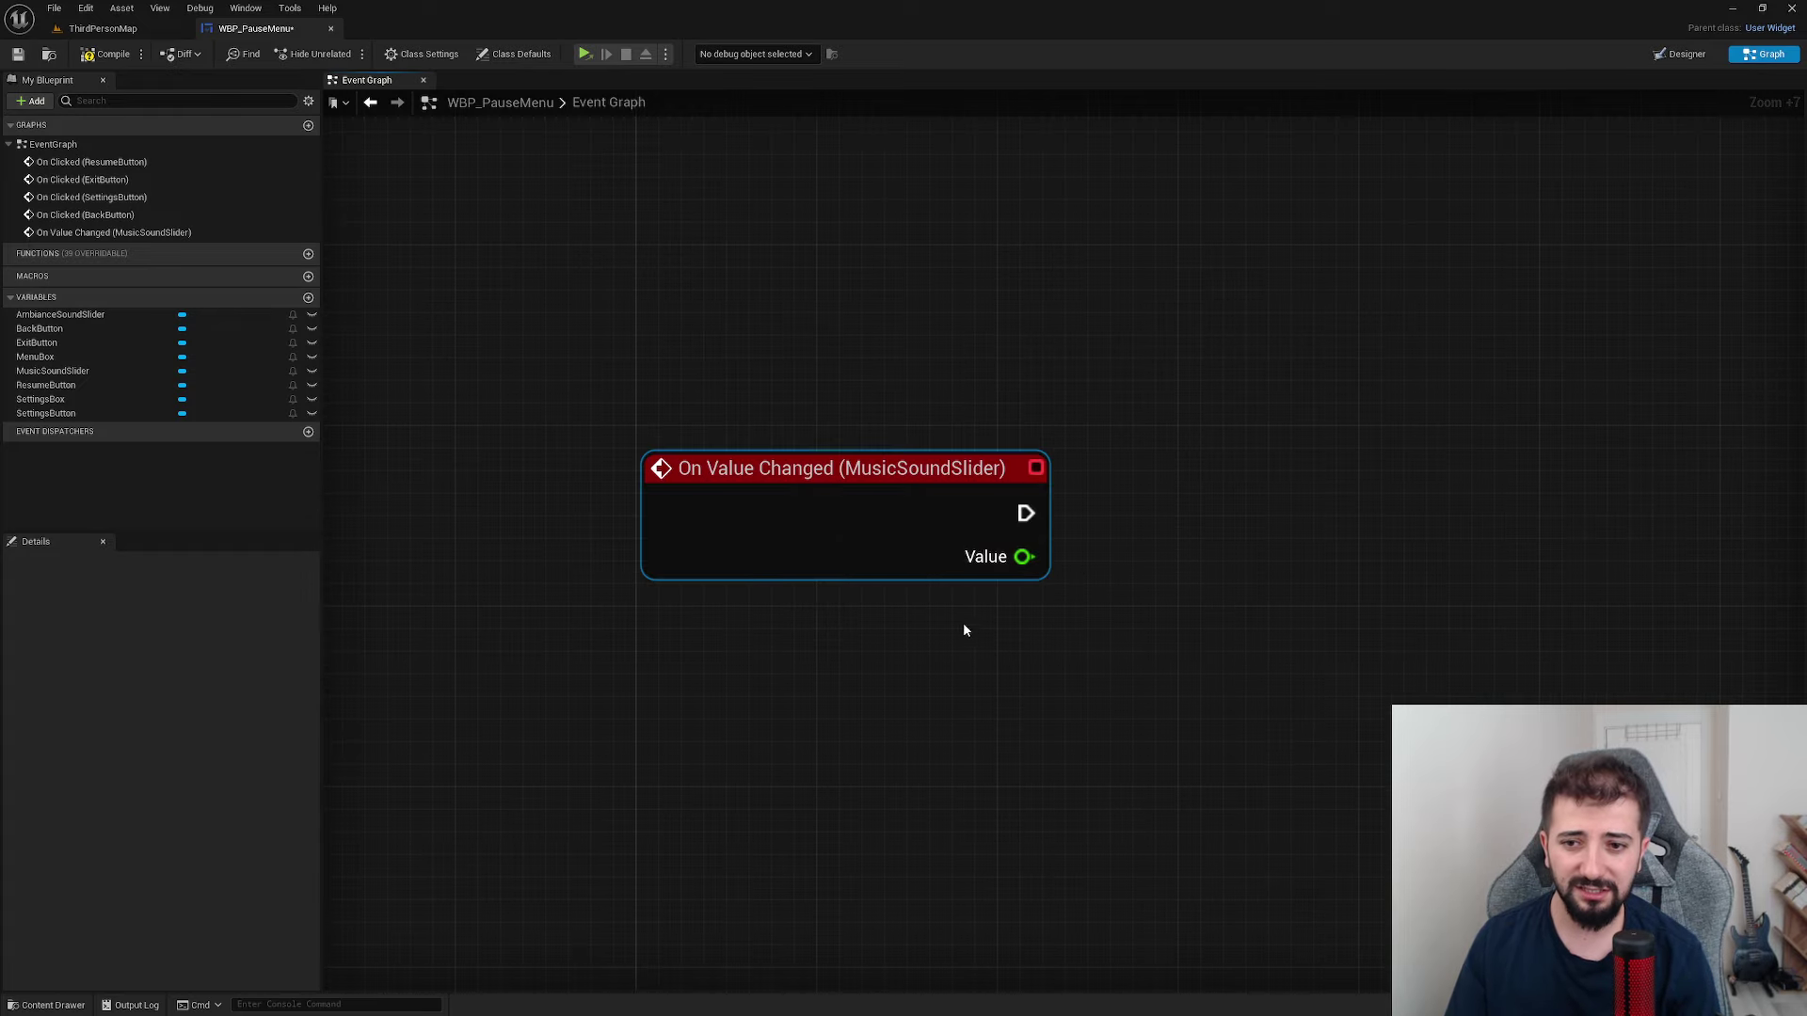
{"action": "right_click_drag", "start_coordinate": [962, 629], "coordinate": [730, 609]}
{"action": "mouse_move", "coordinate": [687, 493]}
{"action": "left_mouse_down"}
{"action": "mouse_move", "coordinate": [832, 508]}
{"action": "mouse_move", "coordinate": [1218, 450]}
{"action": "left_mouse_up"}
{"action": "type", "text": "push"}
{"action": "key", "text": "Return"}
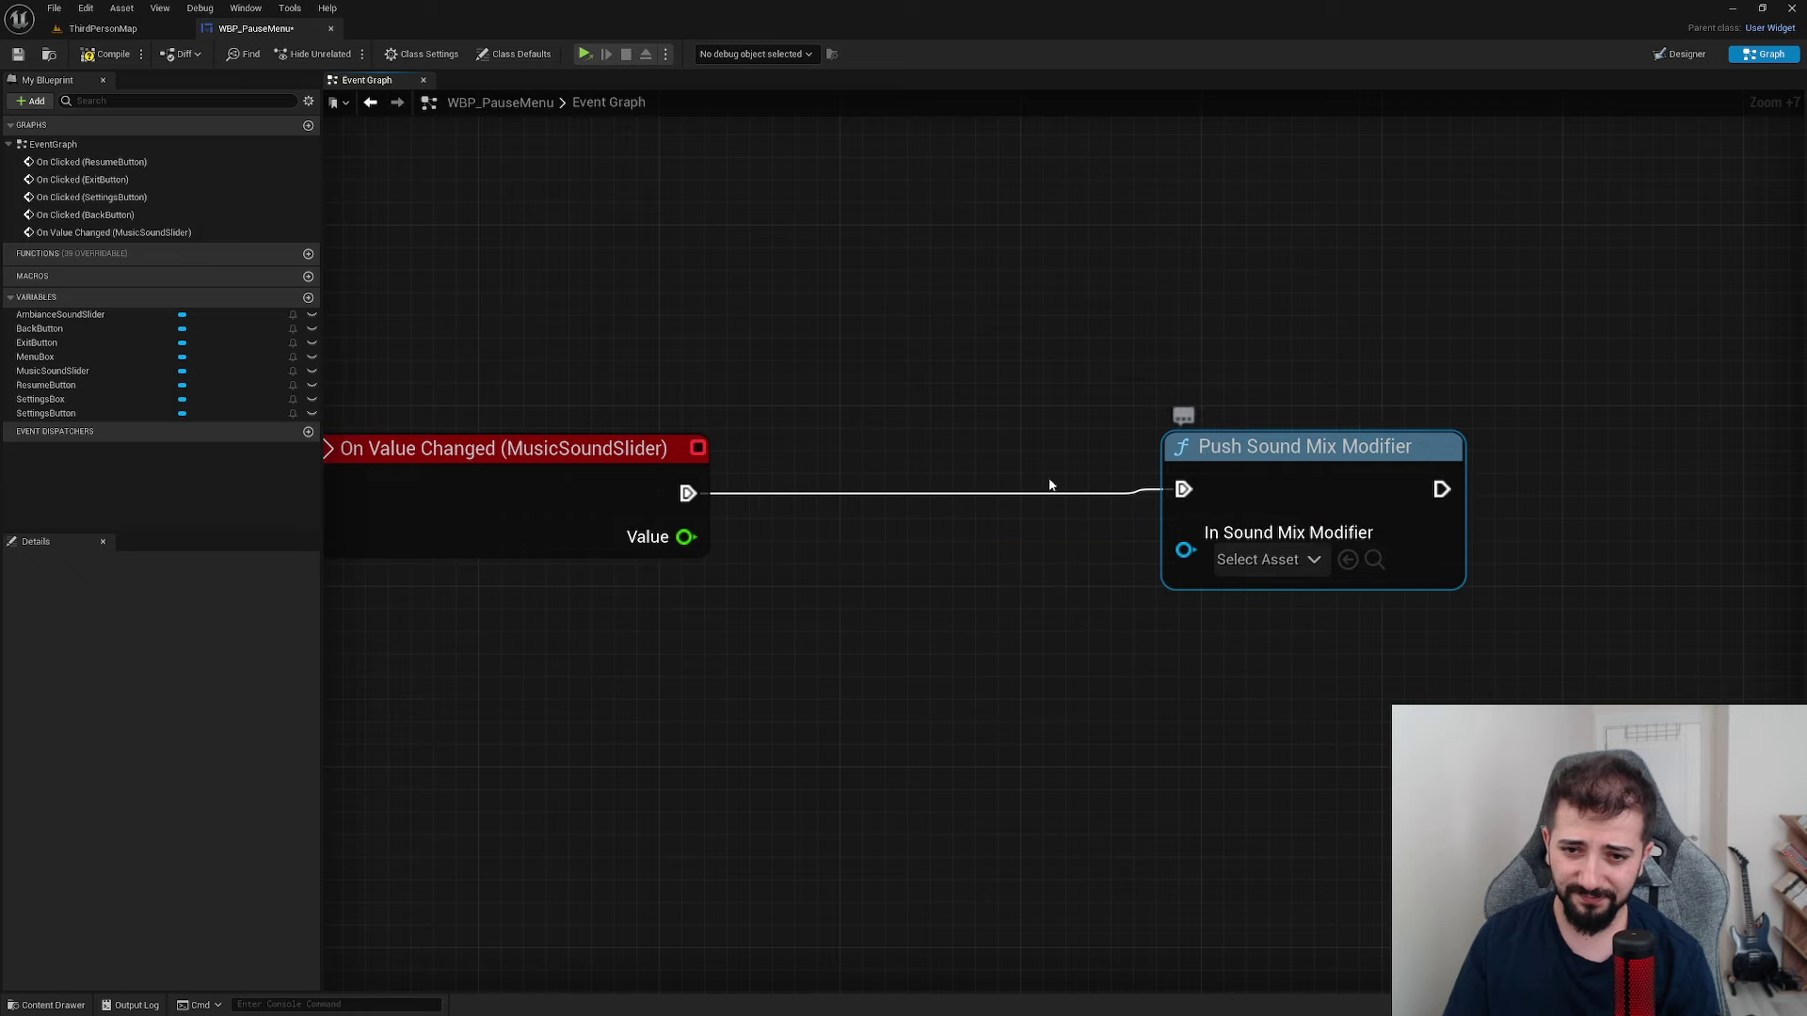
{"action": "key", "text": "ctrl+z"}
{"action": "key", "text": "ctrl+z"}
- Try a Set Base Sound Mix node after the event, then delete it
{"action": "left_click_drag", "start_coordinate": [793, 488], "coordinate": [792, 490]}
{"action": "type", "text": "set"}
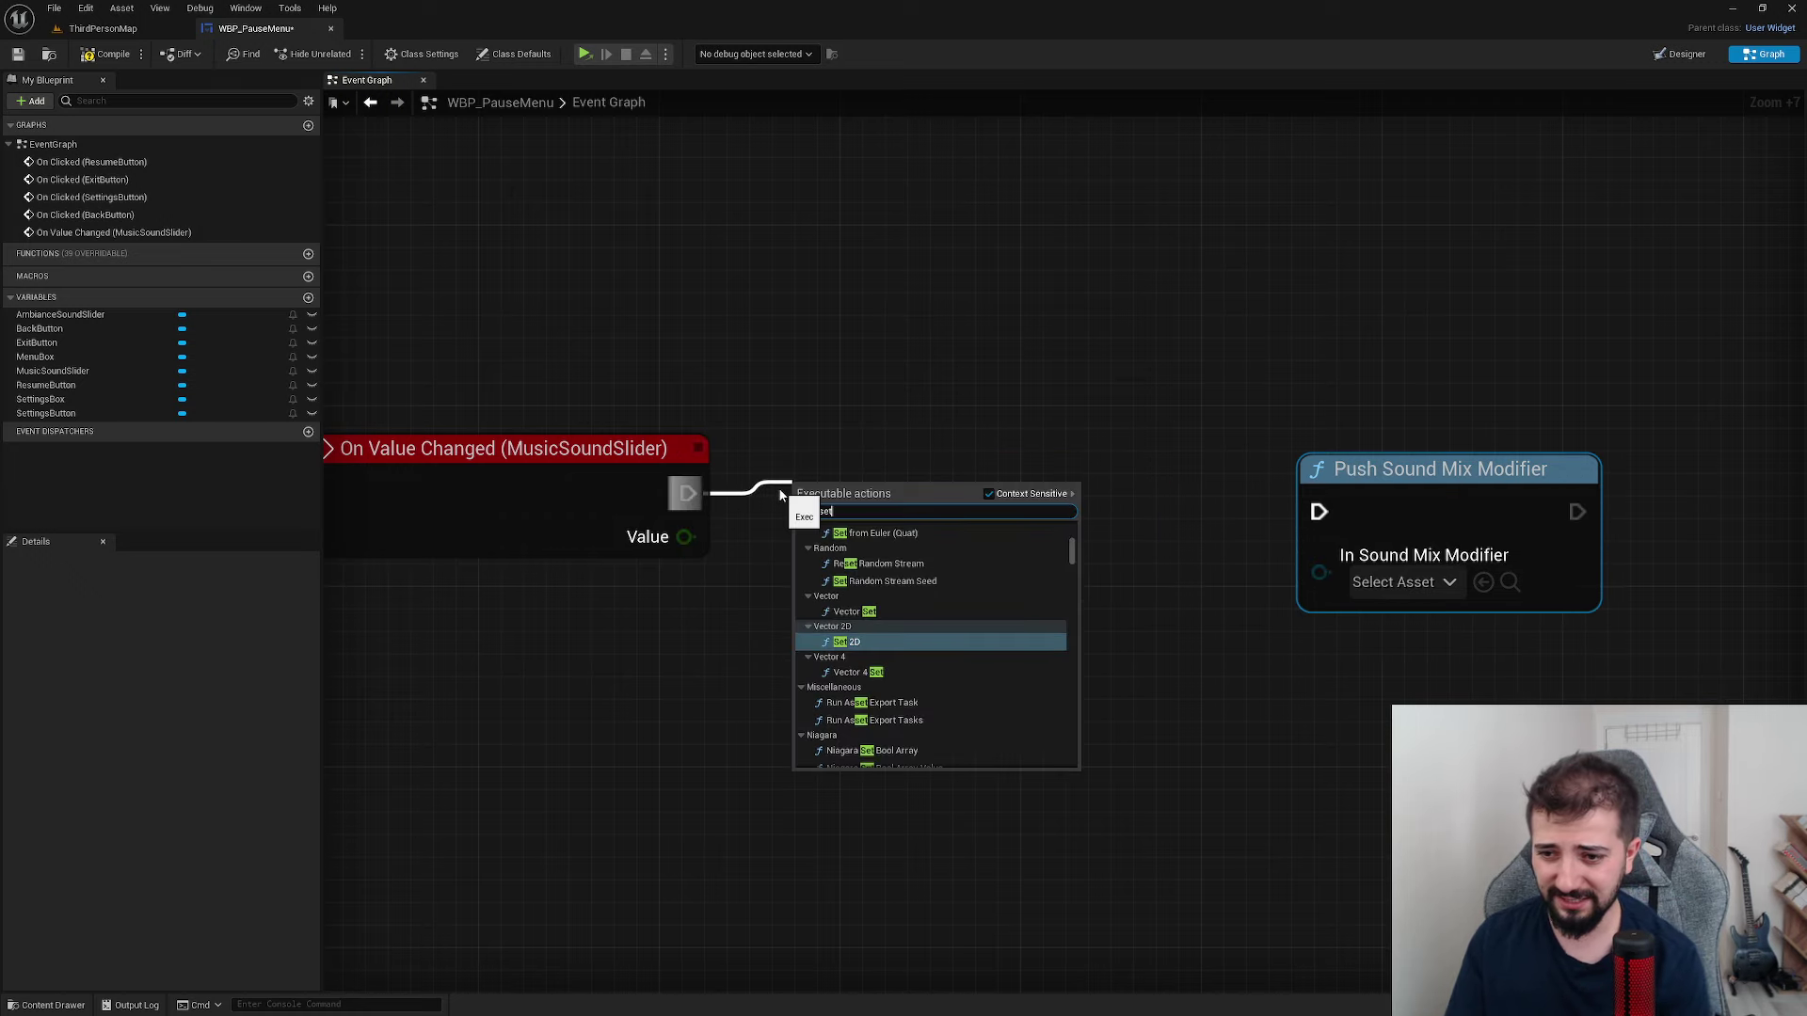
{"action": "type", "text": " mixe"}
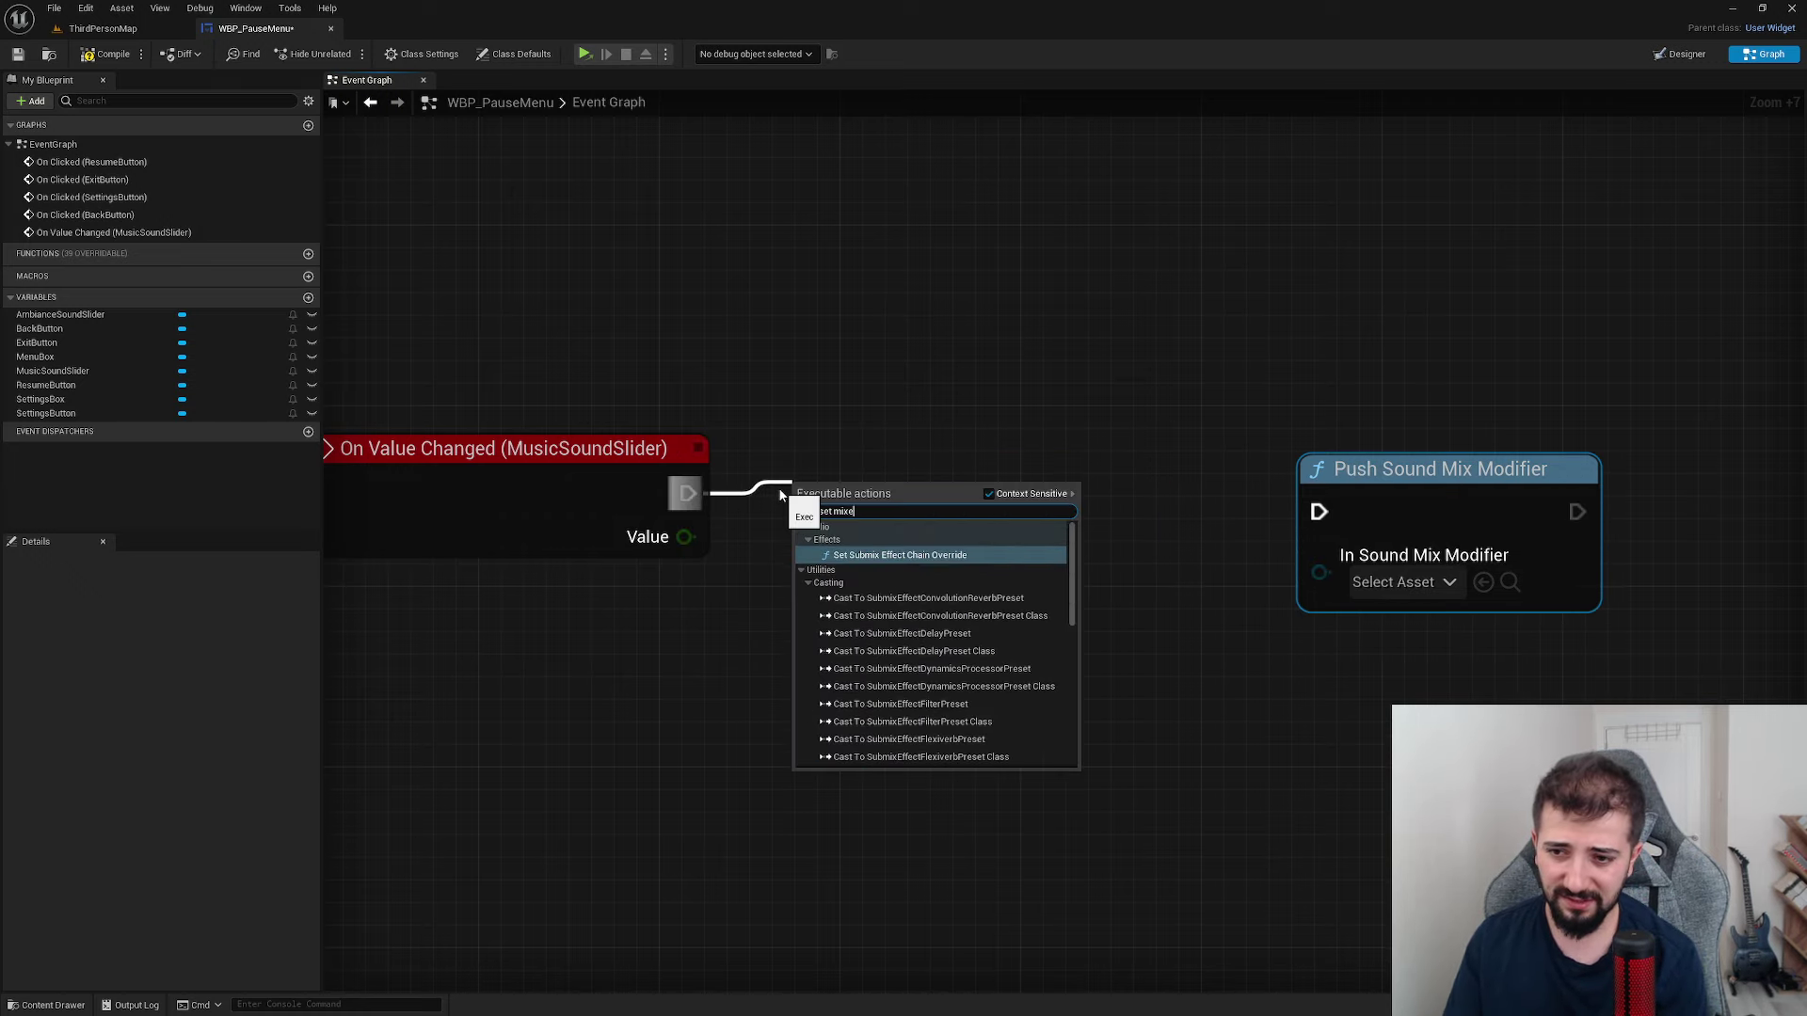
{"action": "key", "text": "BackSpace"}
{"action": "left_click", "coordinate": [894, 569]}
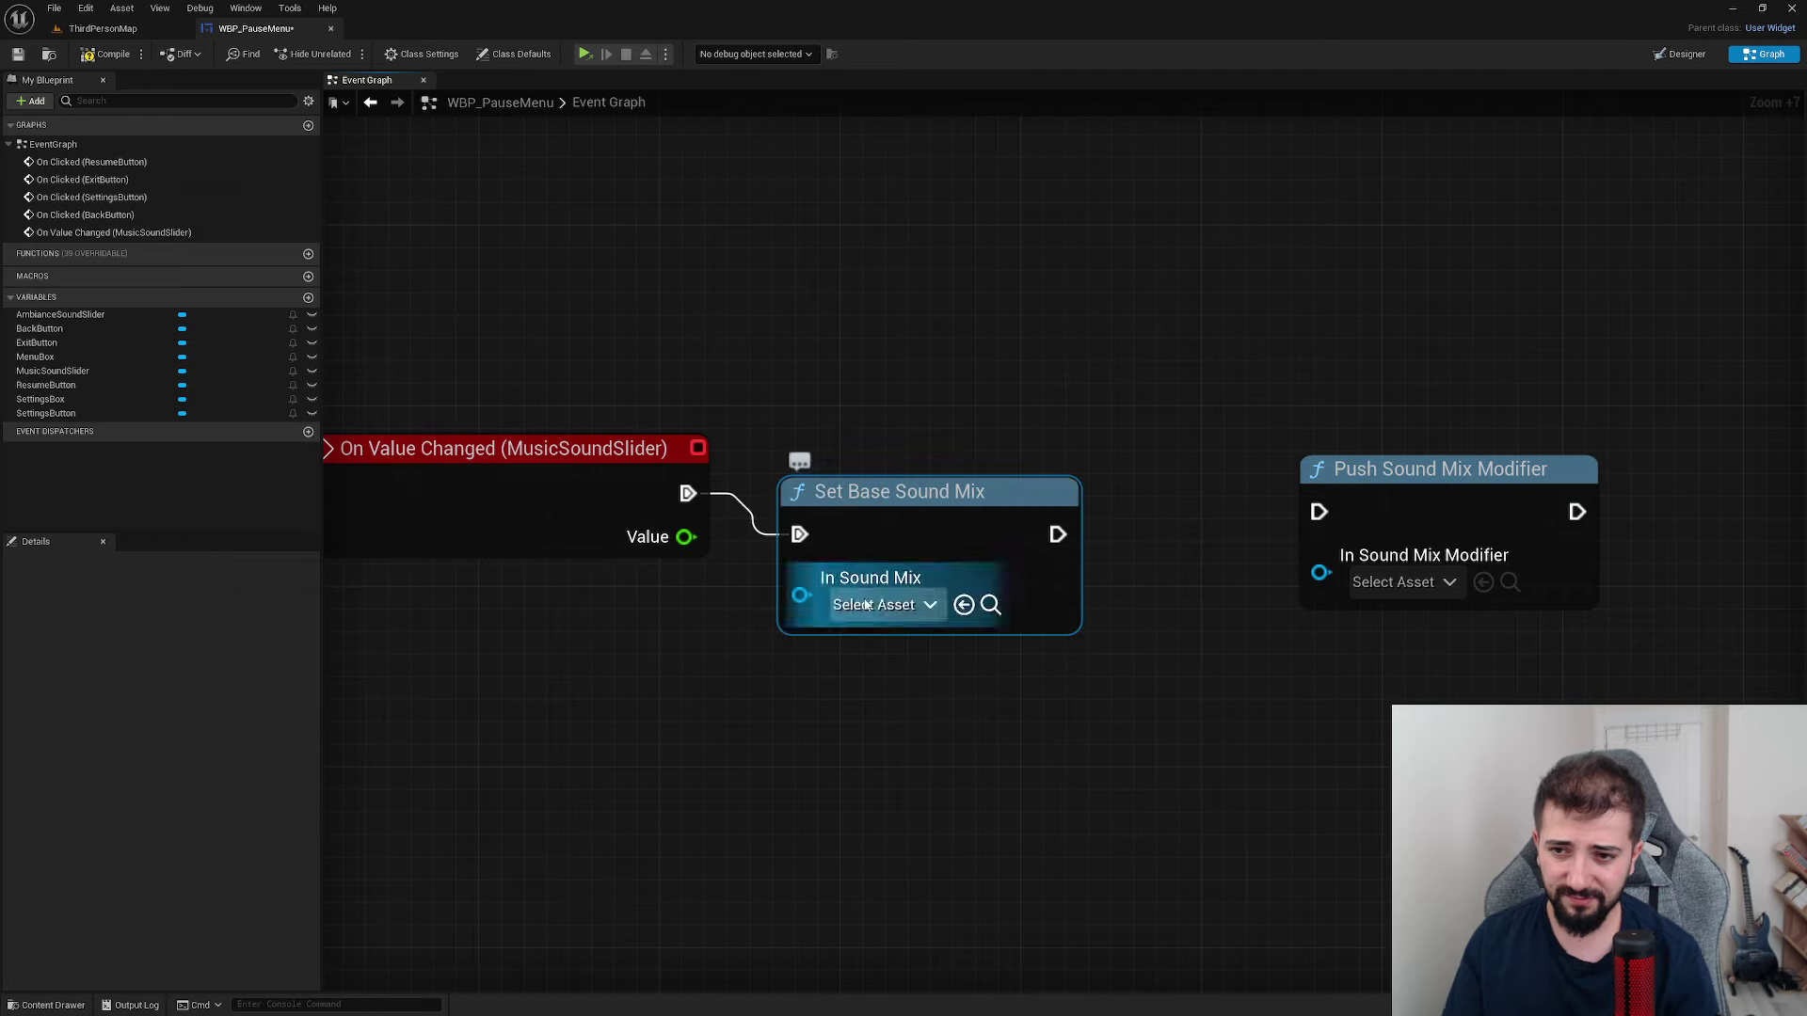
{"action": "left_click_drag", "start_coordinate": [842, 633], "coordinate": [955, 524]}
{"action": "key", "text": "Delete"}
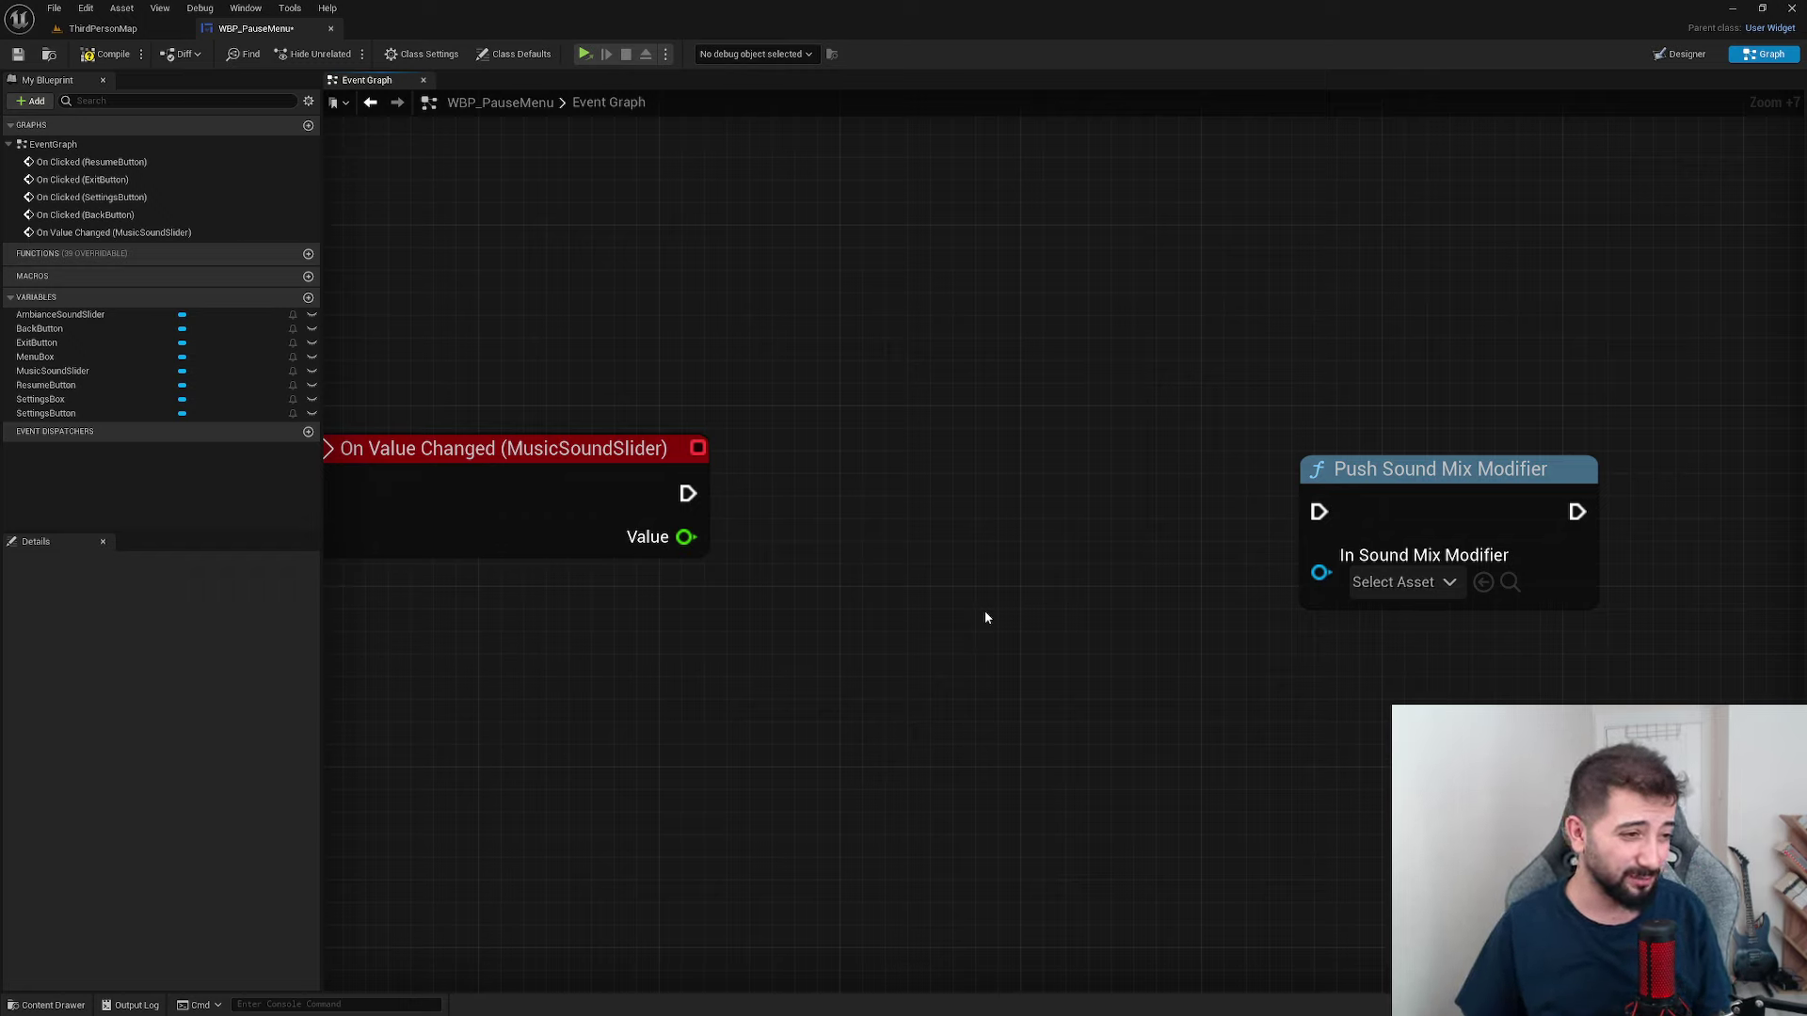
- Add a Set Sound Mix Class Override node from the Audio actions
{"action": "right_click", "coordinate": [958, 564]}
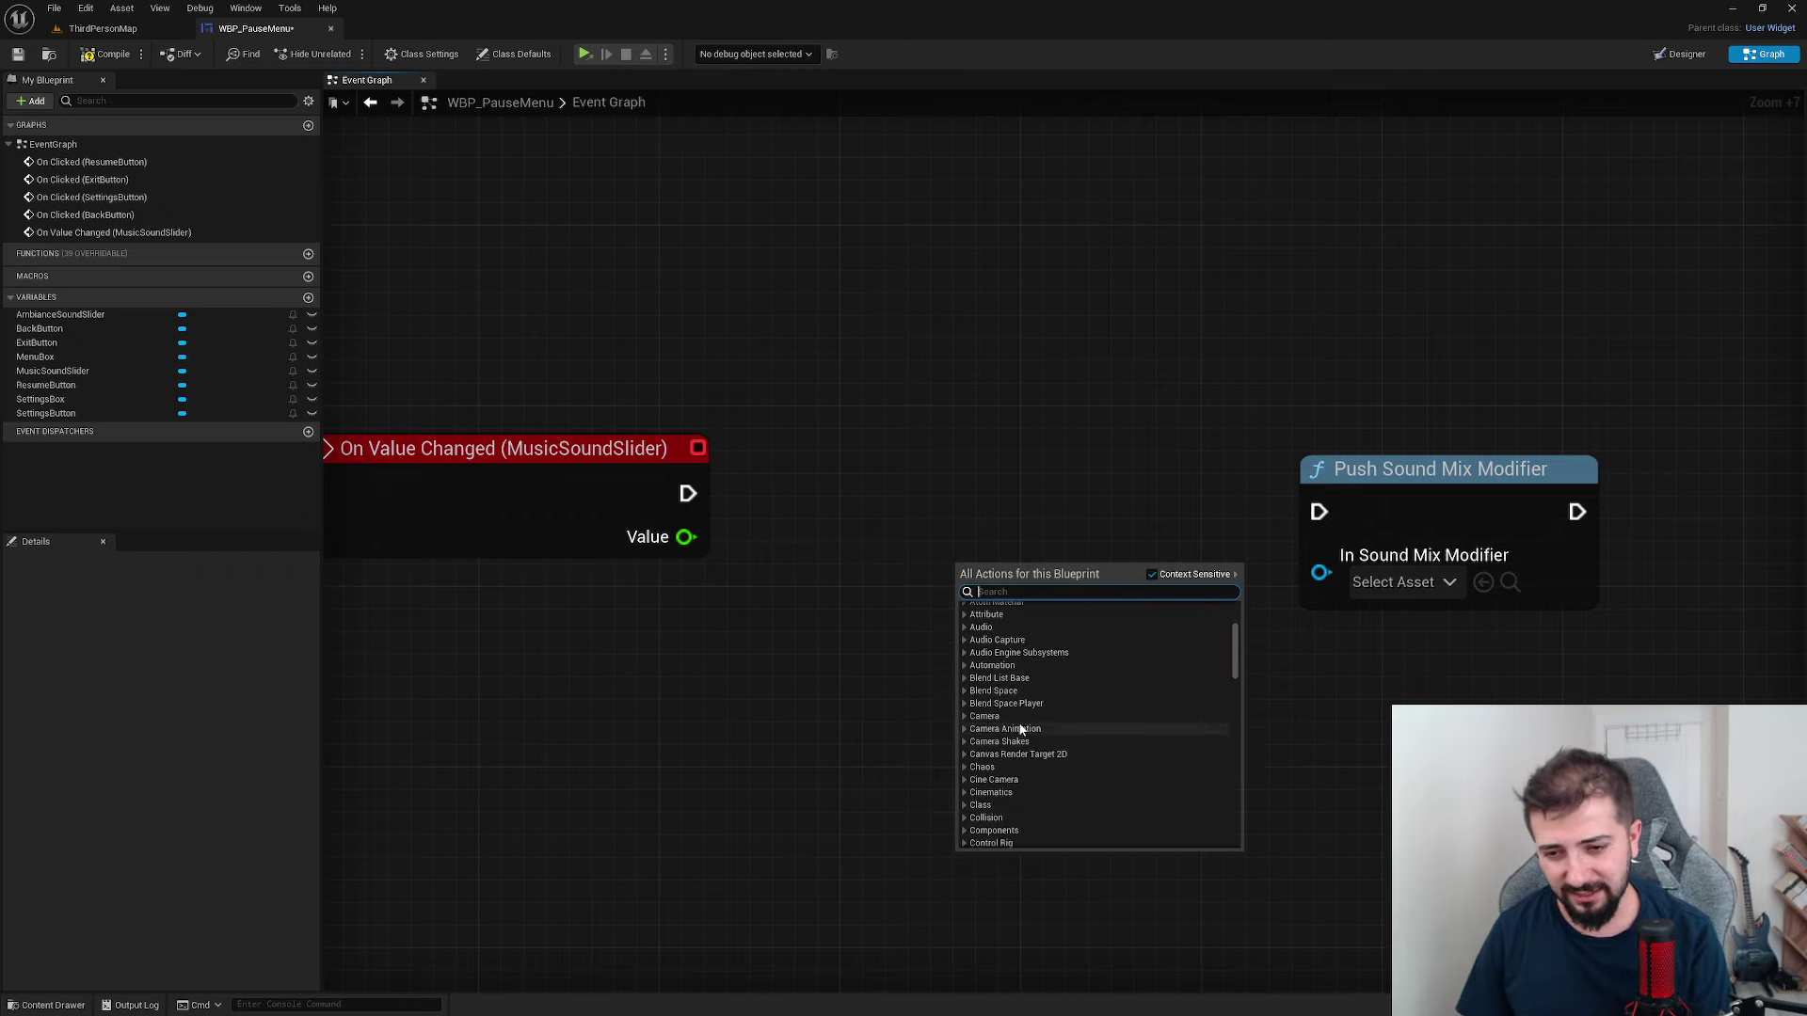
{"action": "scroll", "coordinate": [1021, 730], "scroll_direction": "up", "scroll_amount": 3}
{"action": "left_click", "coordinate": [980, 694]}
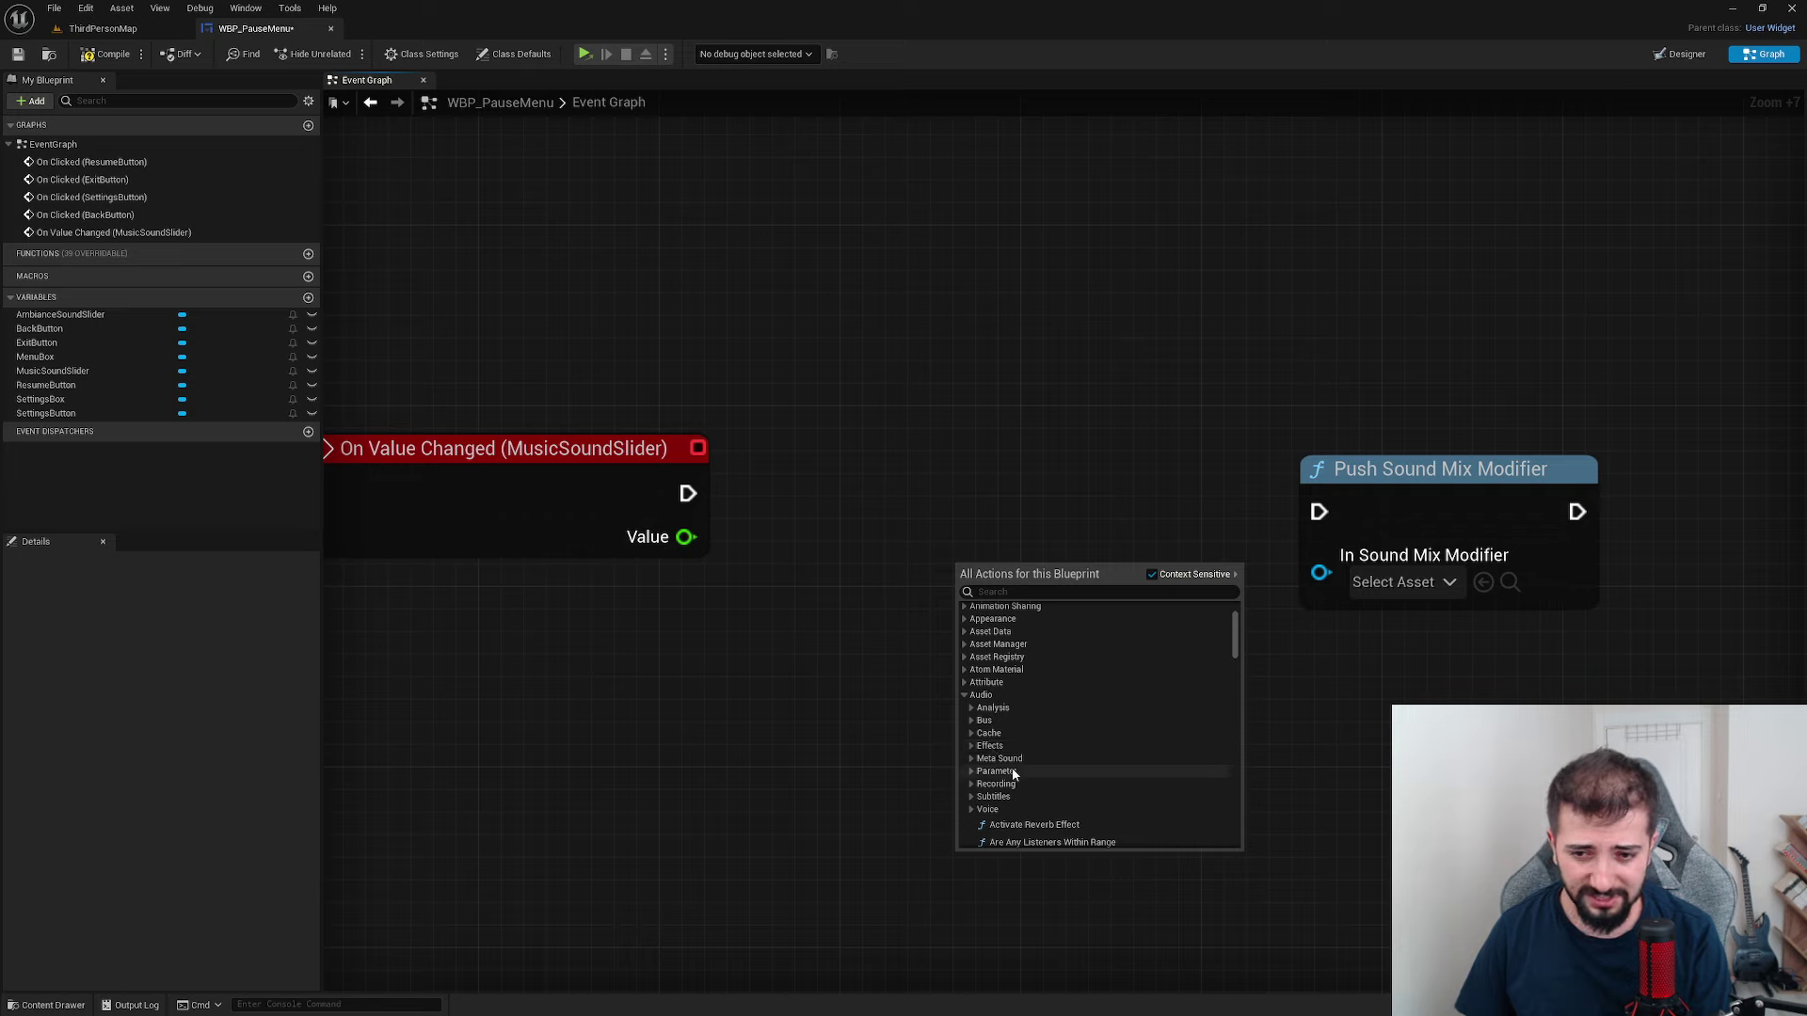
{"action": "scroll", "coordinate": [1013, 774], "scroll_direction": "down", "scroll_amount": 3}
{"action": "scroll", "coordinate": [1007, 787], "scroll_direction": "down", "scroll_amount": 2}
{"action": "scroll", "coordinate": [1021, 792], "scroll_direction": "down", "scroll_amount": 2}
{"action": "scroll", "coordinate": [1035, 802], "scroll_direction": "down", "scroll_amount": 3}
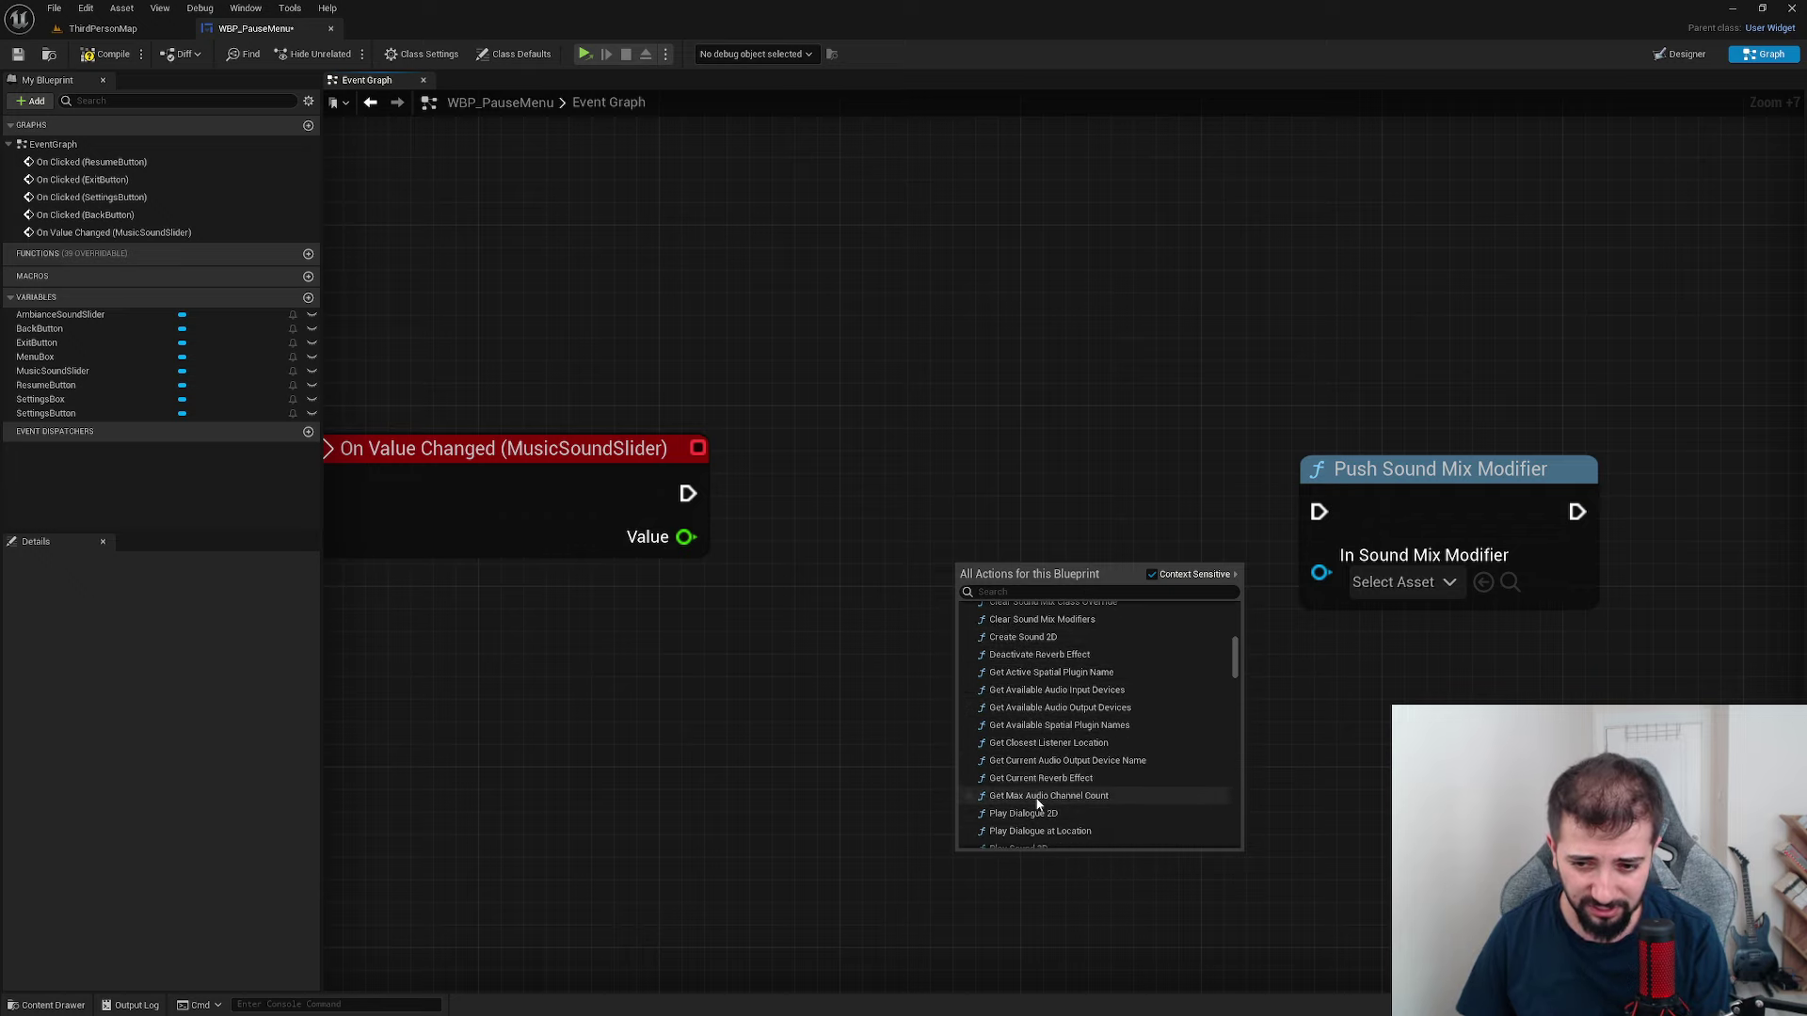
{"action": "scroll", "coordinate": [1051, 818], "scroll_direction": "down", "scroll_amount": 3}
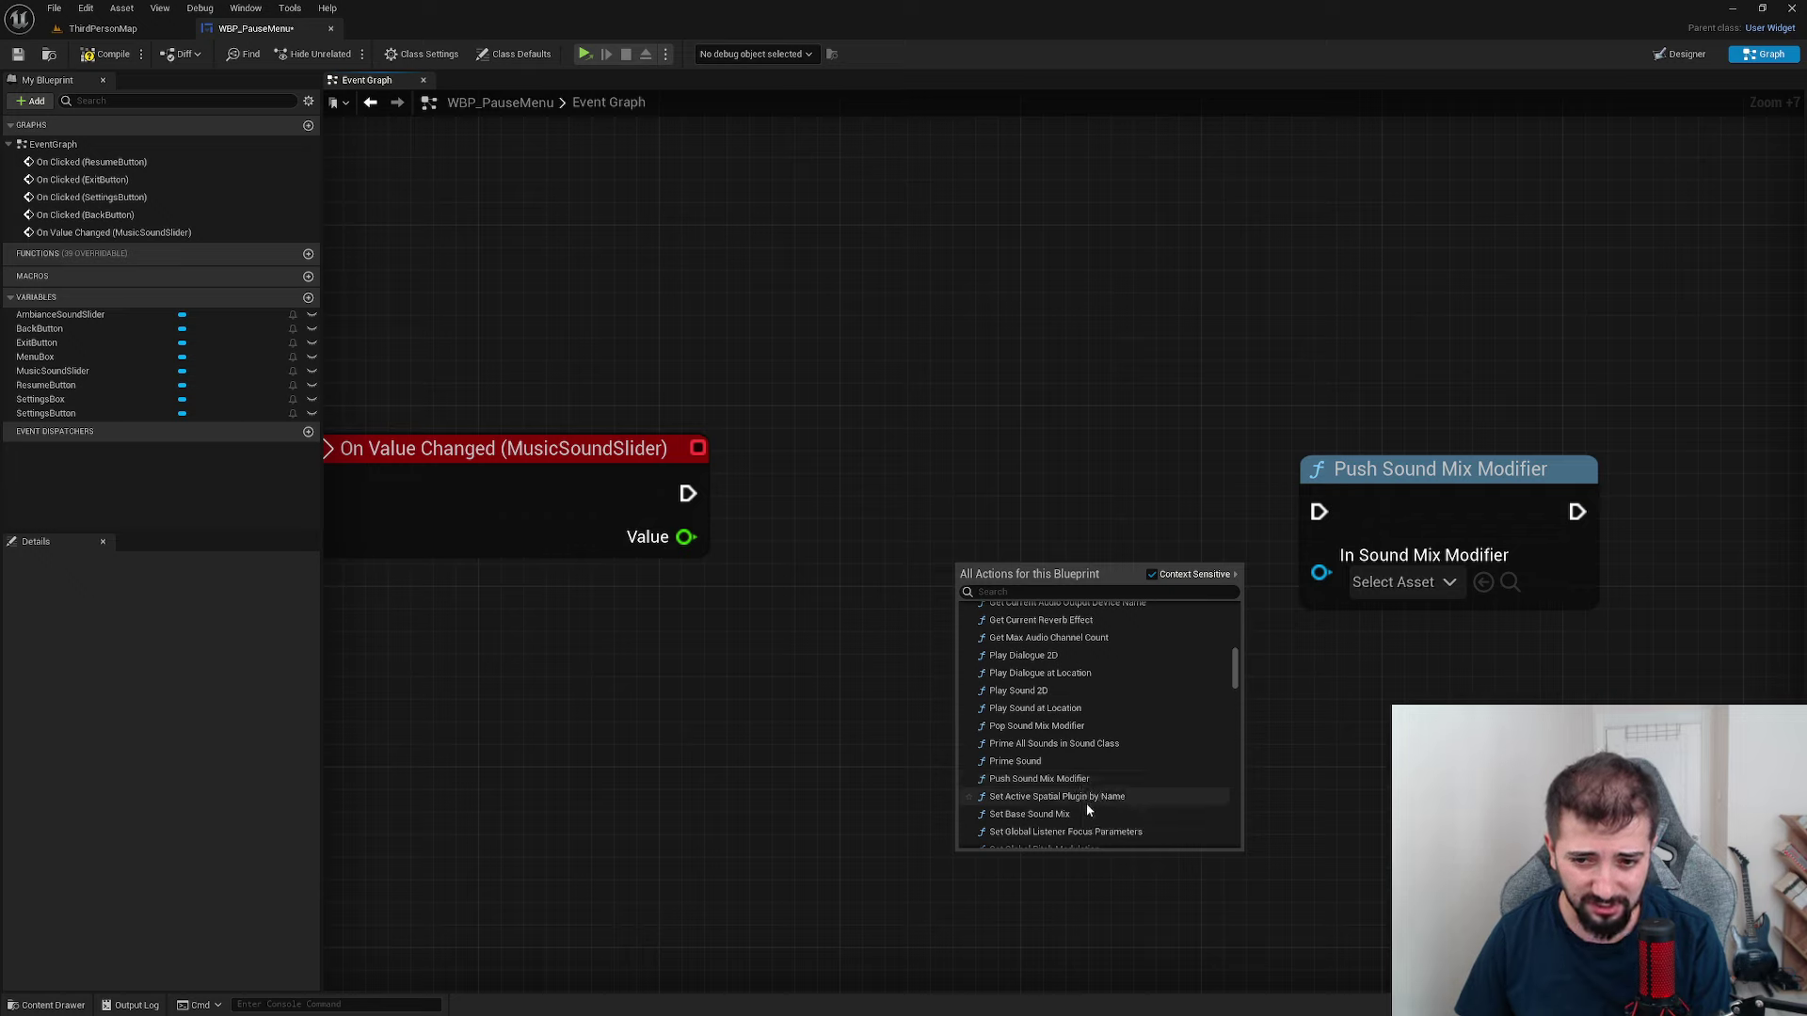
{"action": "scroll", "coordinate": [1086, 809], "scroll_direction": "down", "scroll_amount": 2}
{"action": "scroll", "coordinate": [1084, 815], "scroll_direction": "down", "scroll_amount": 2}
{"action": "scroll", "coordinate": [1081, 820], "scroll_direction": "down", "scroll_amount": 1}
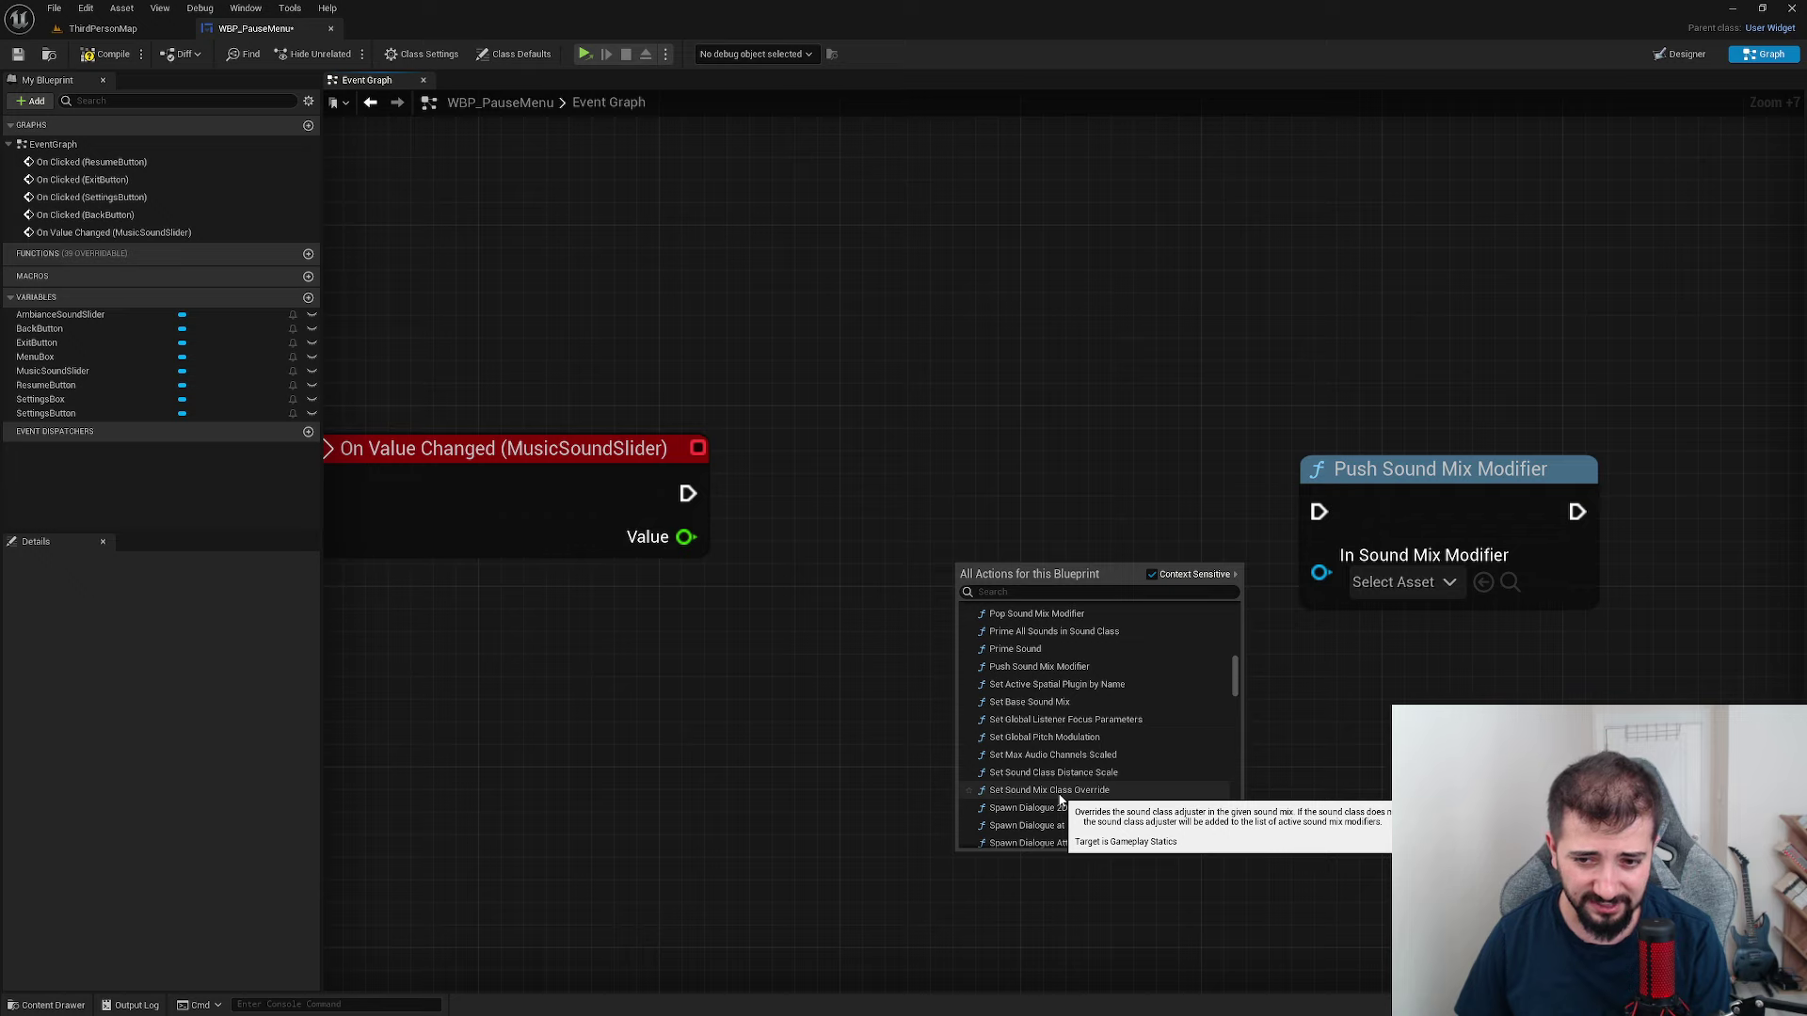
{"action": "left_click", "coordinate": [1061, 791]}
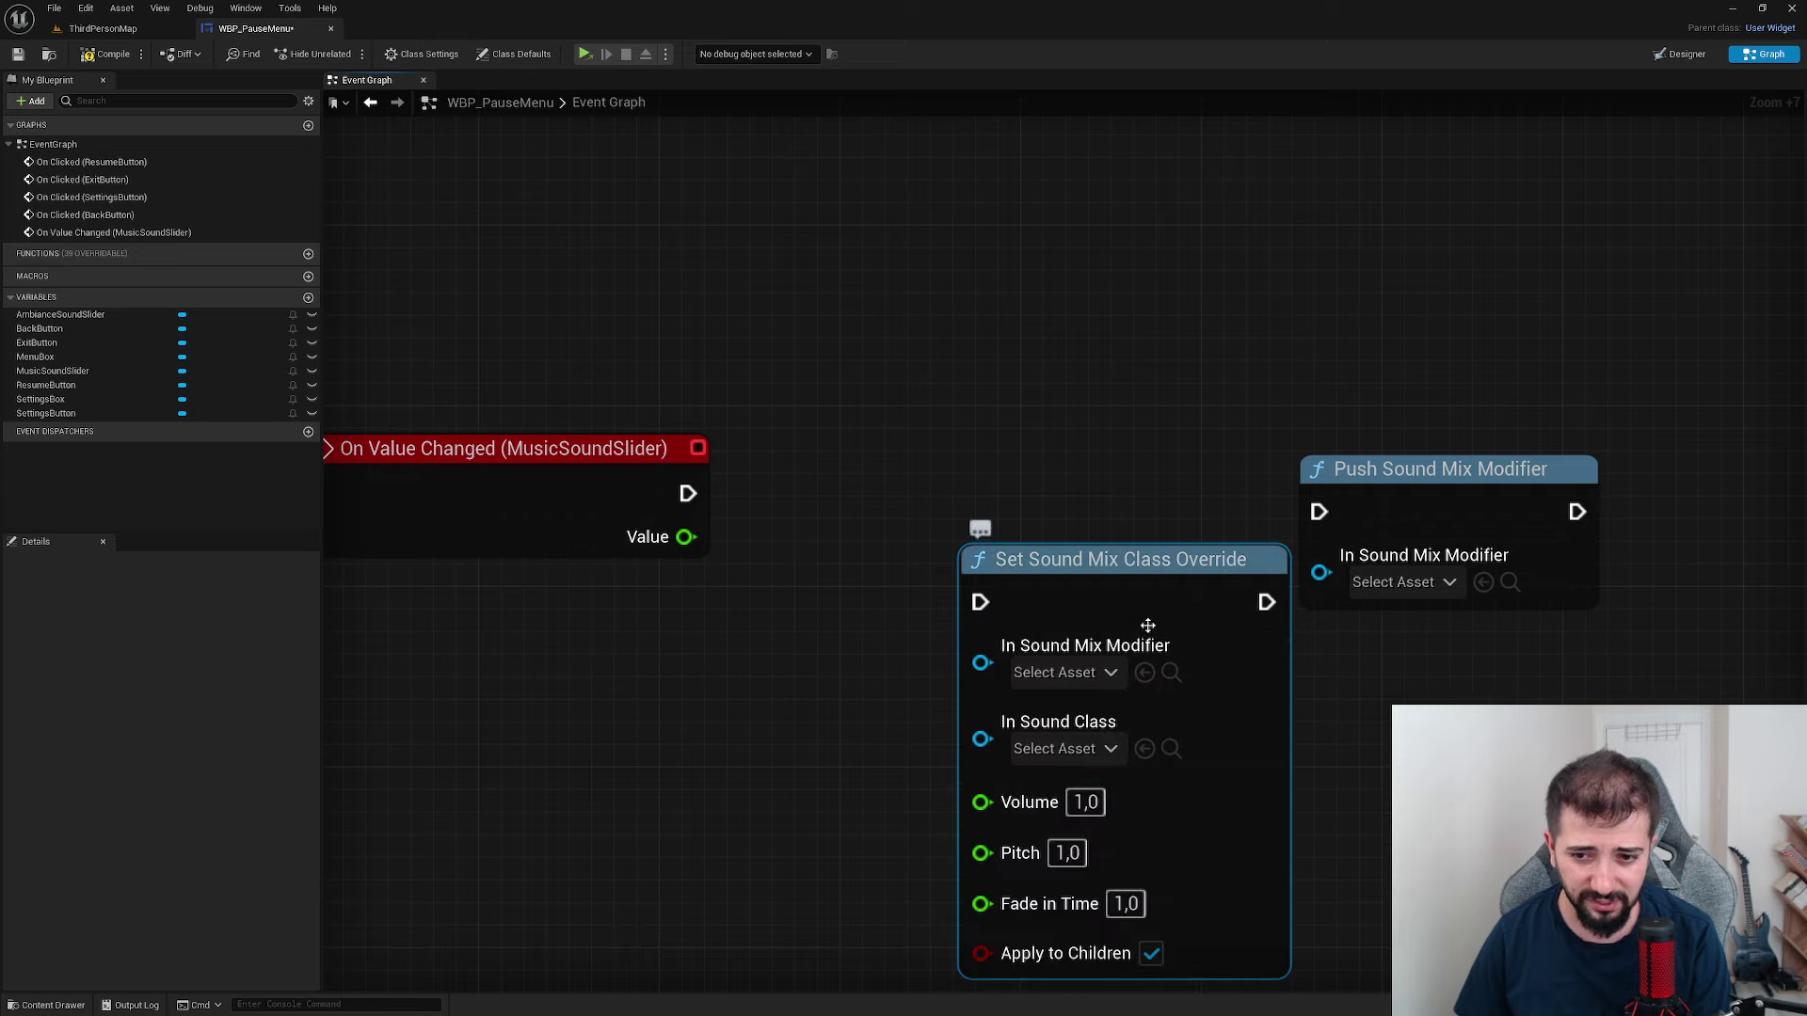
{"action": "left_click_drag", "start_coordinate": [1147, 624], "coordinate": [1034, 489]}
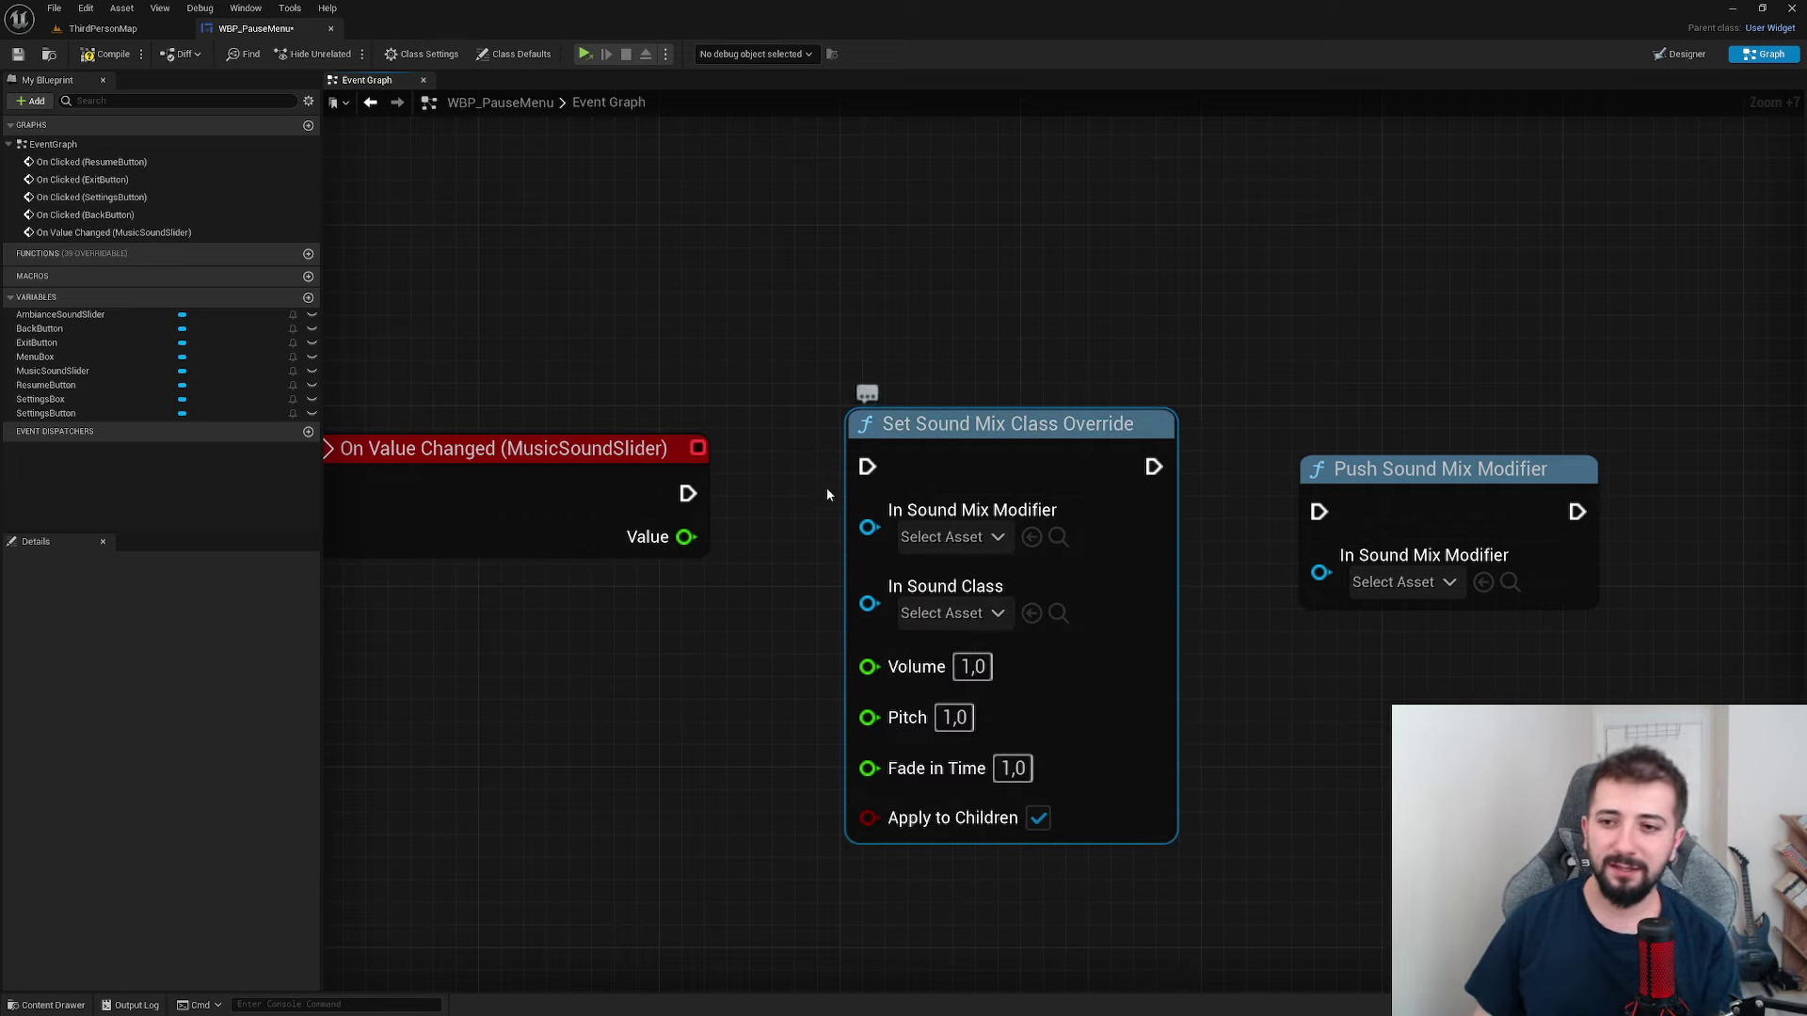
- Wire the music slider event's exec to the override node and its Value into Volume
{"action": "left_click_drag", "start_coordinate": [688, 493], "coordinate": [874, 465]}
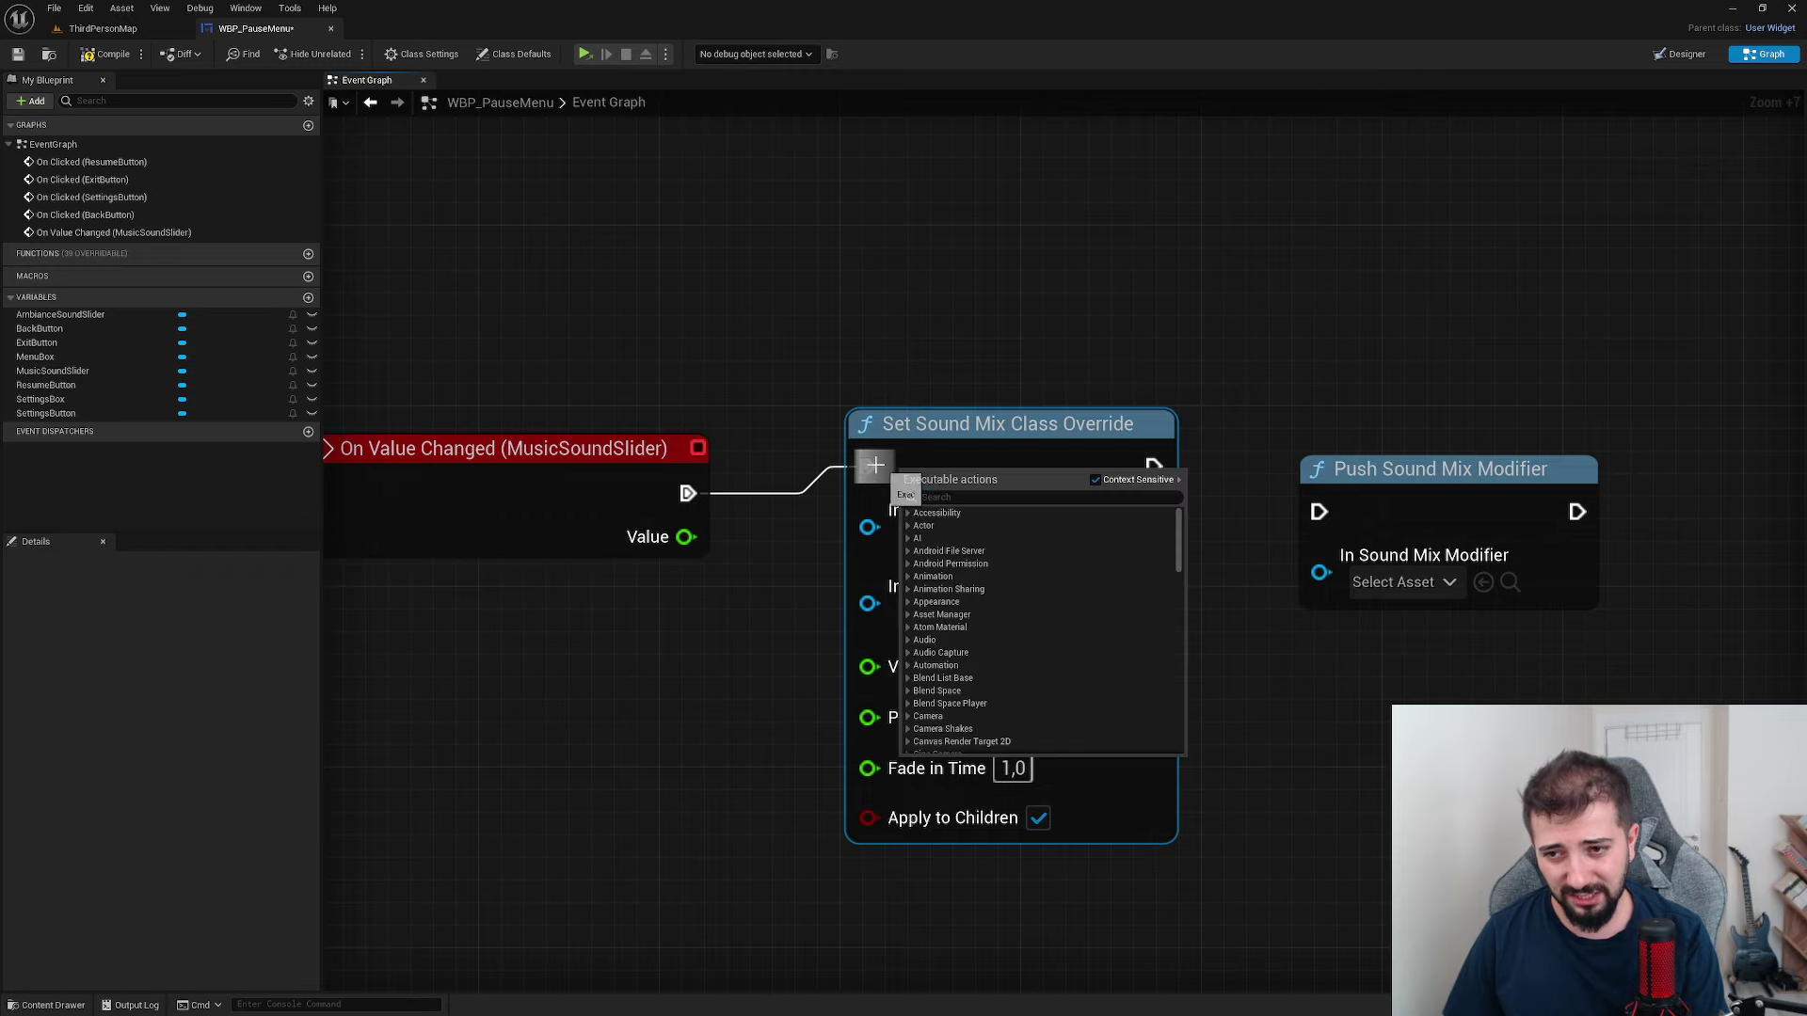
{"action": "left_click", "coordinate": [874, 465]}
{"action": "right_click_drag", "start_coordinate": [926, 609], "coordinate": [1020, 580]}
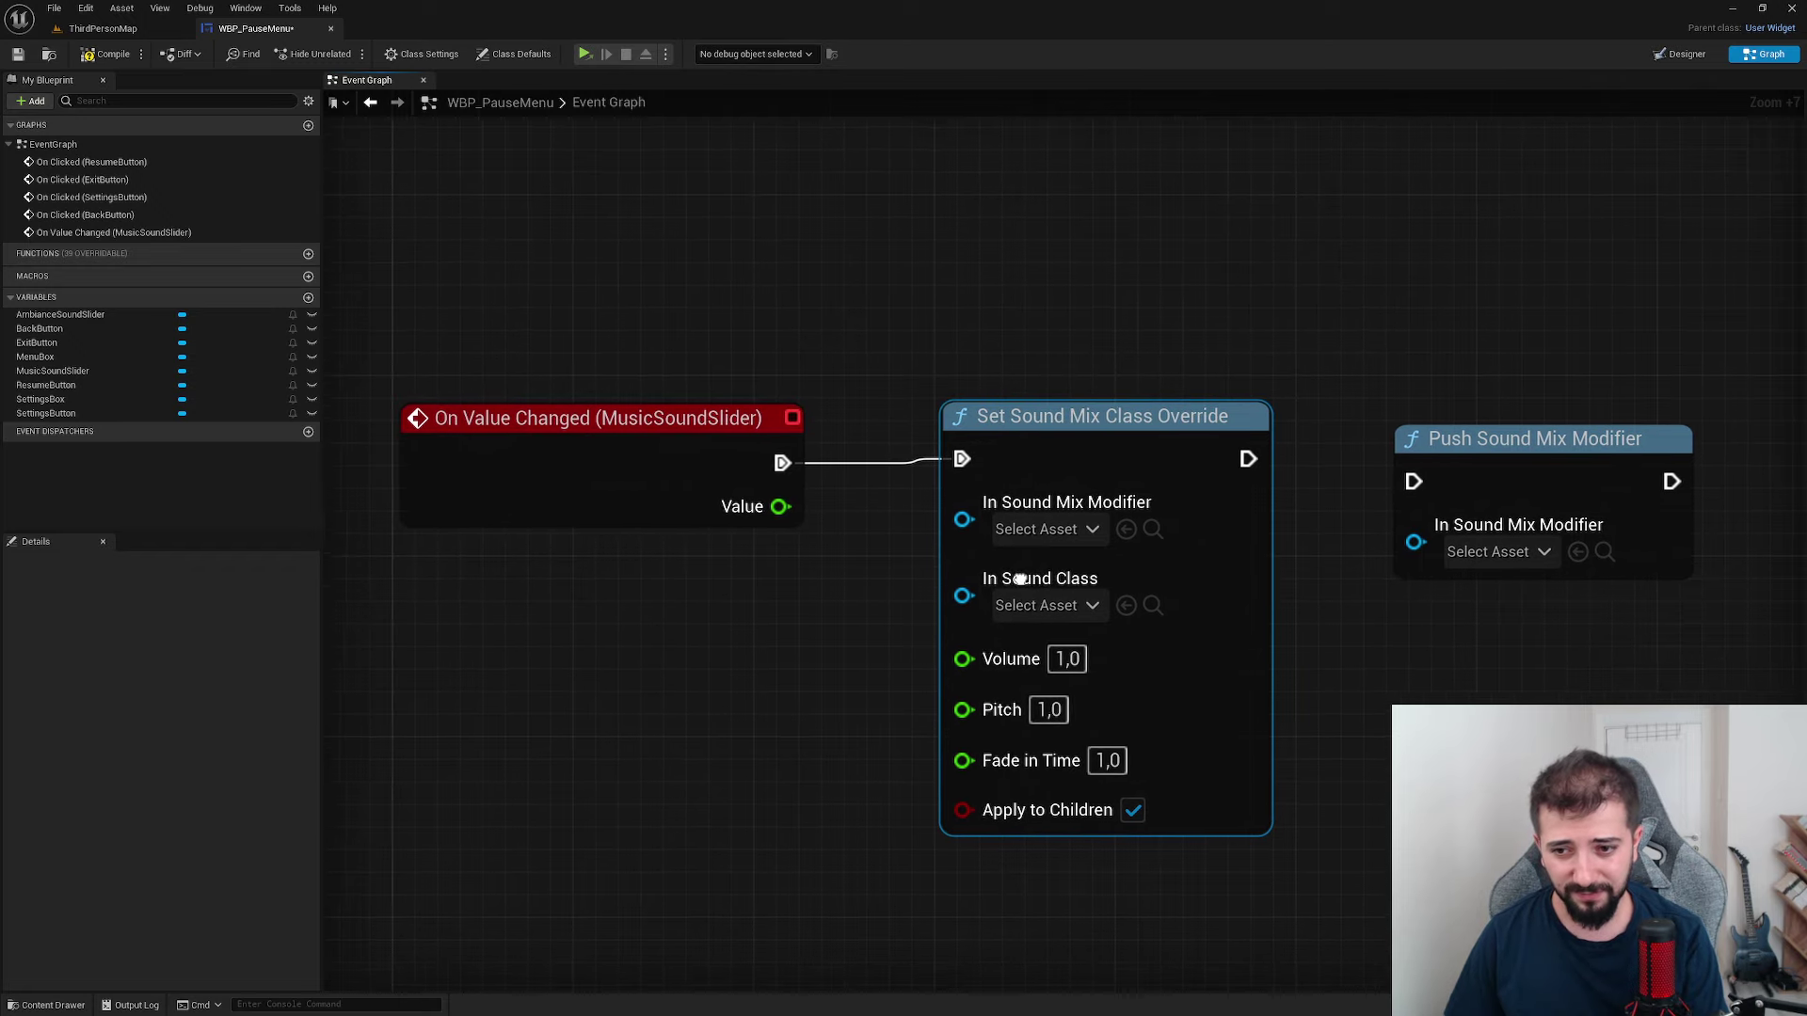
{"action": "left_click_drag", "start_coordinate": [977, 656], "coordinate": [776, 516]}
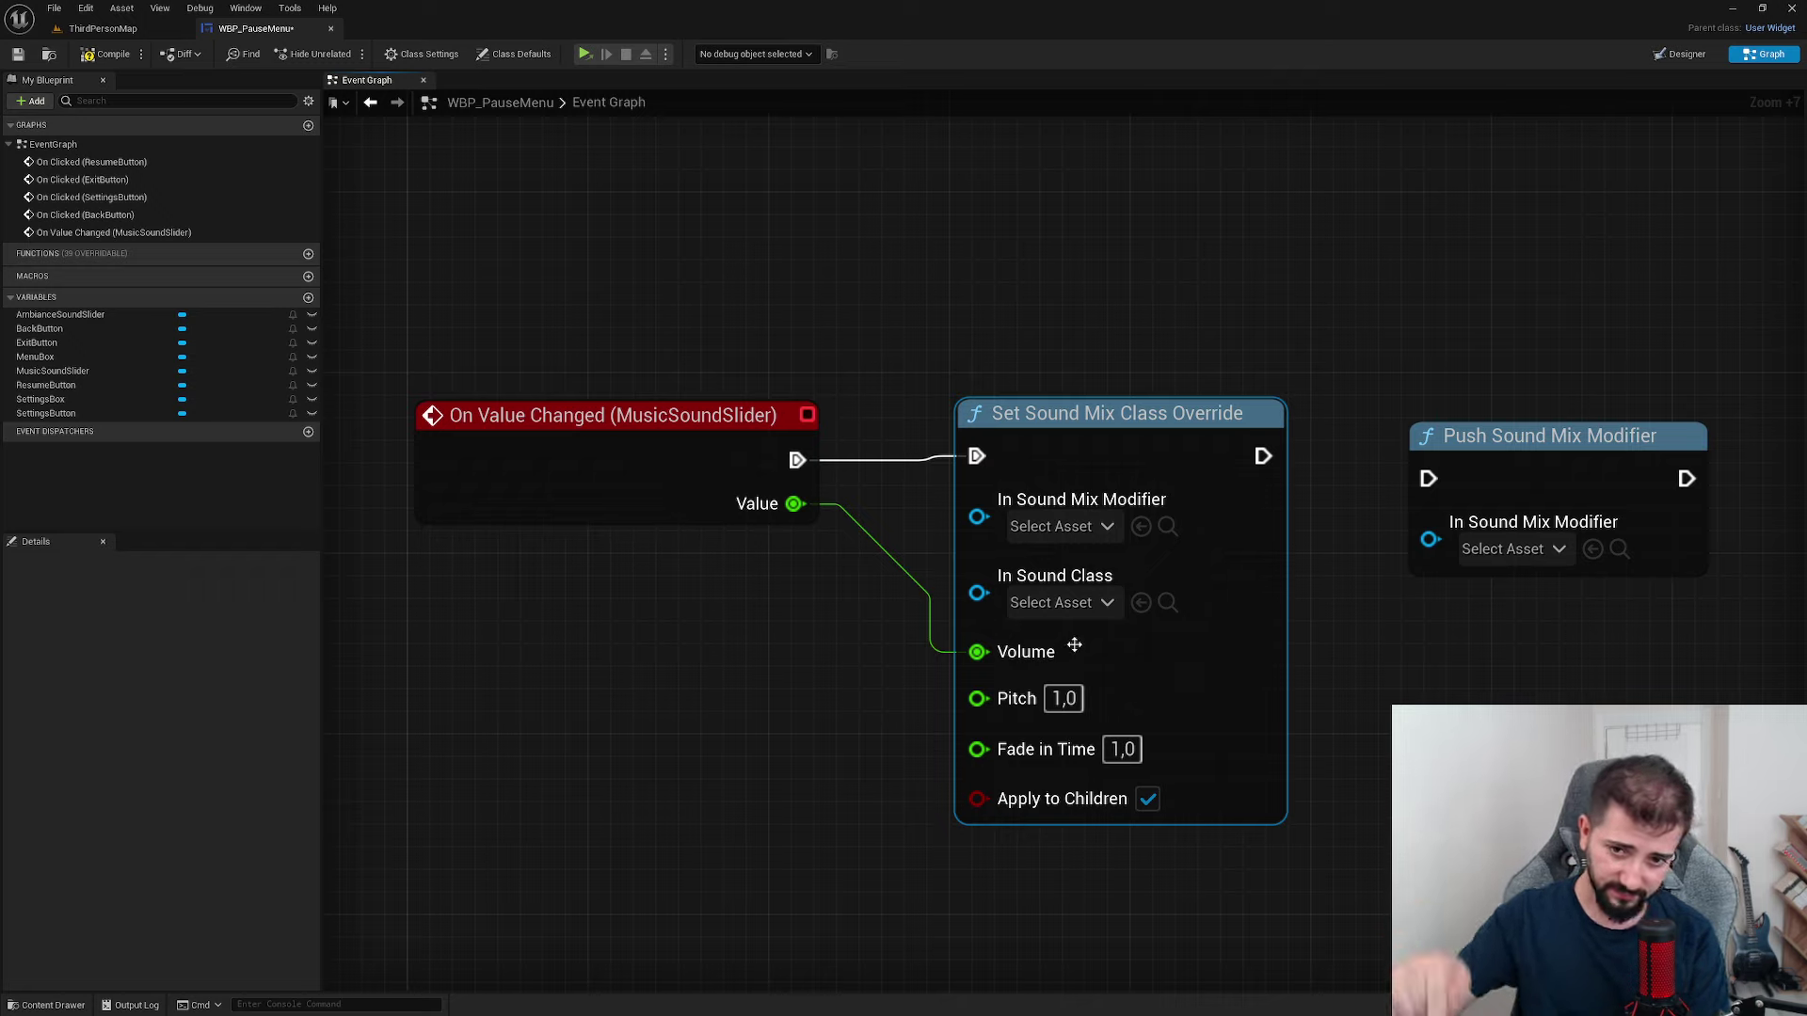
- Set the override to SoundMixer and SC_Music with a Fade in Time of 0
{"action": "left_click", "coordinate": [1054, 526]}
{"action": "left_click", "coordinate": [1044, 629]}
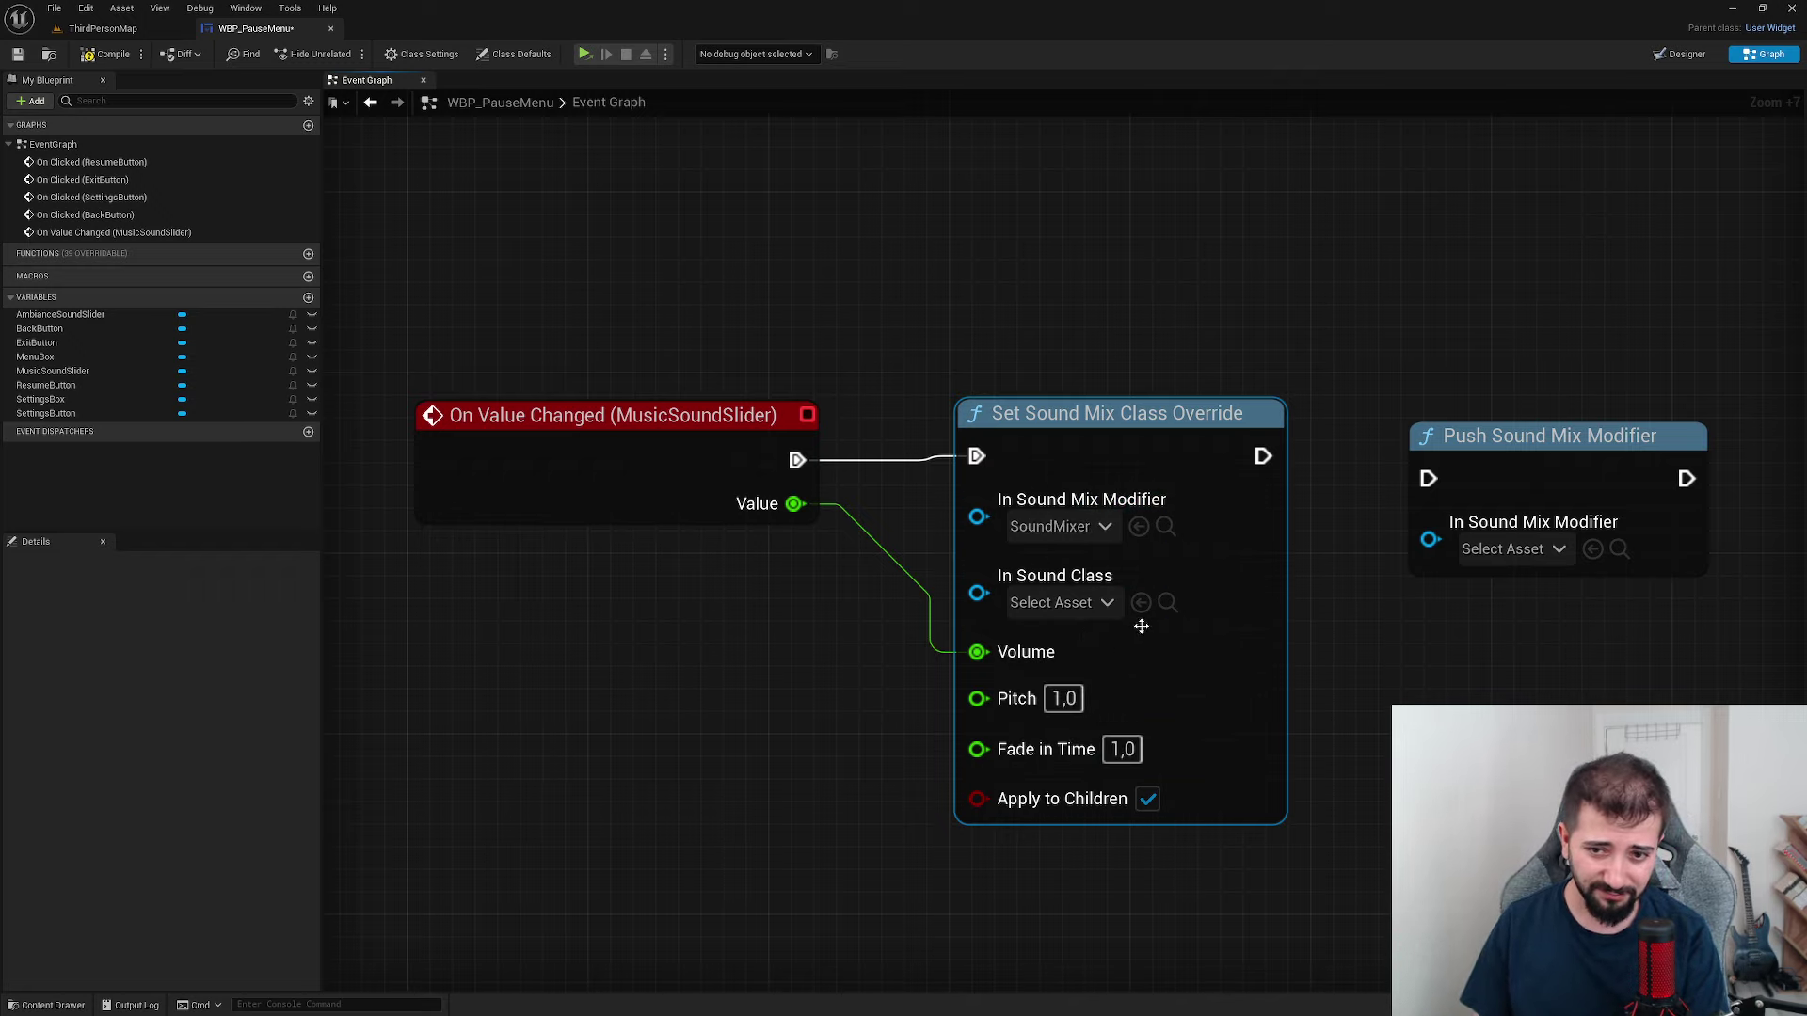
{"action": "left_click", "coordinate": [1086, 604]}
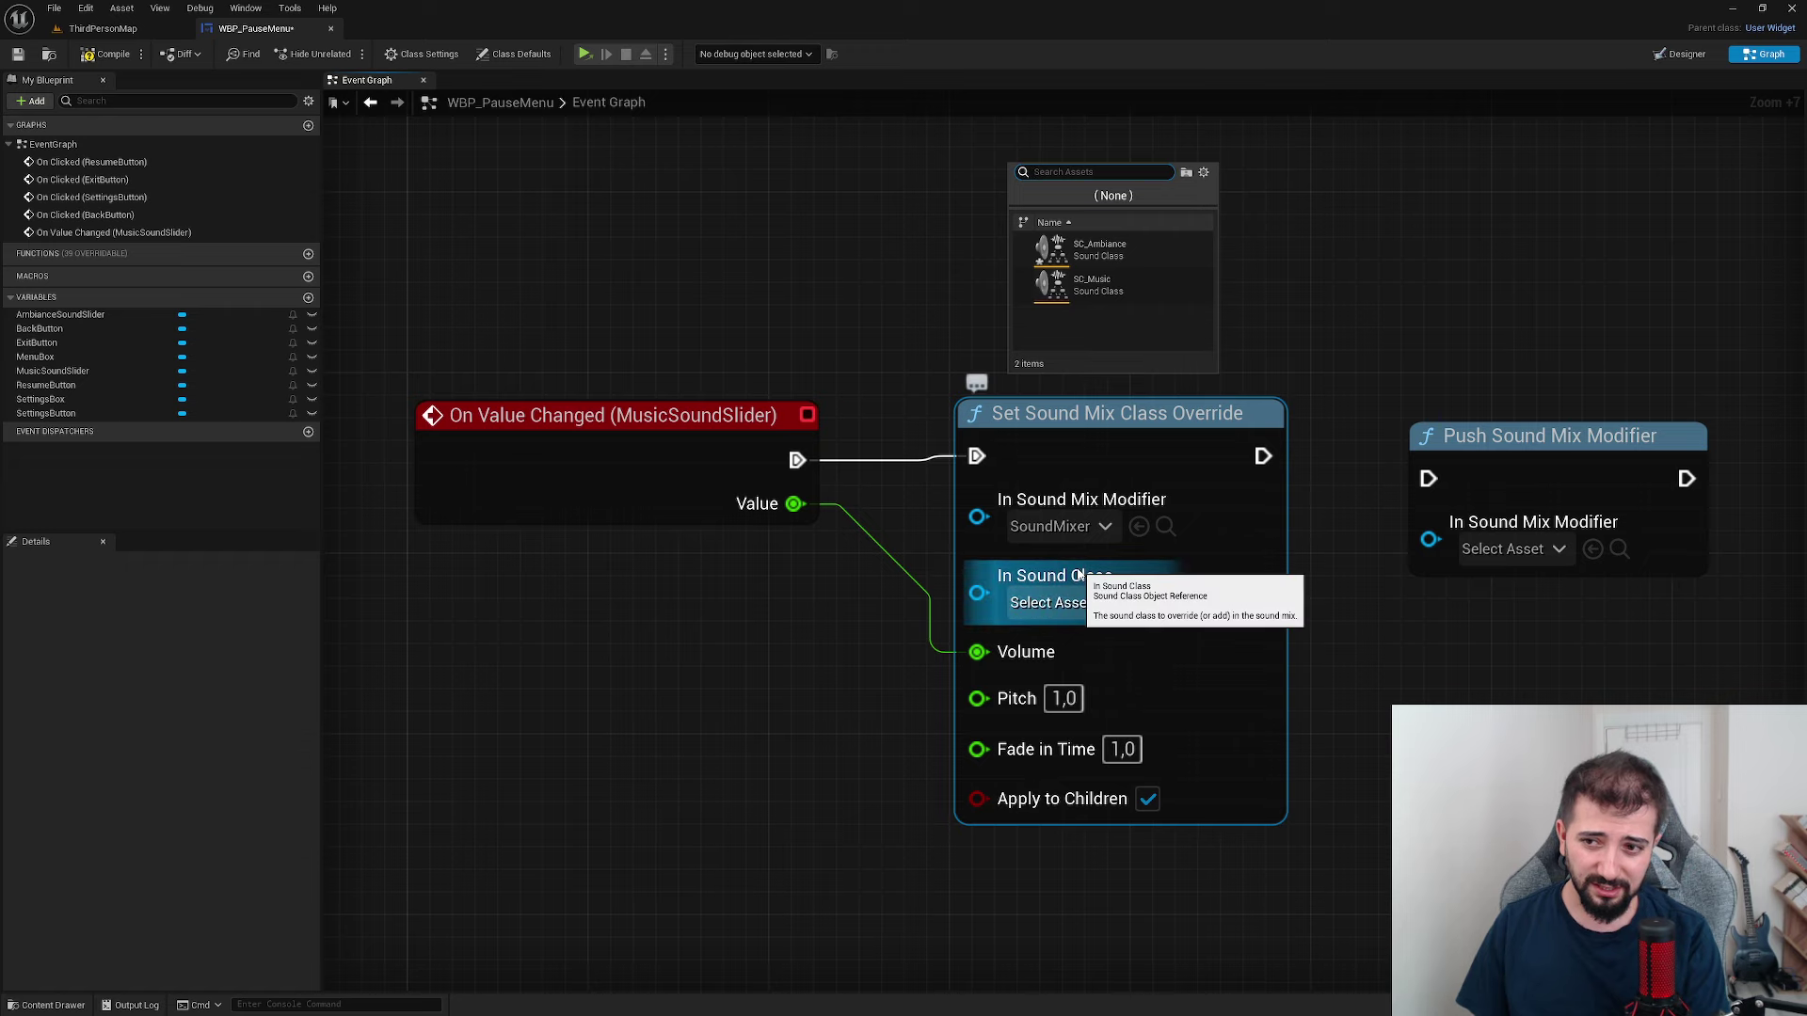
{"action": "left_click", "coordinate": [1200, 293]}
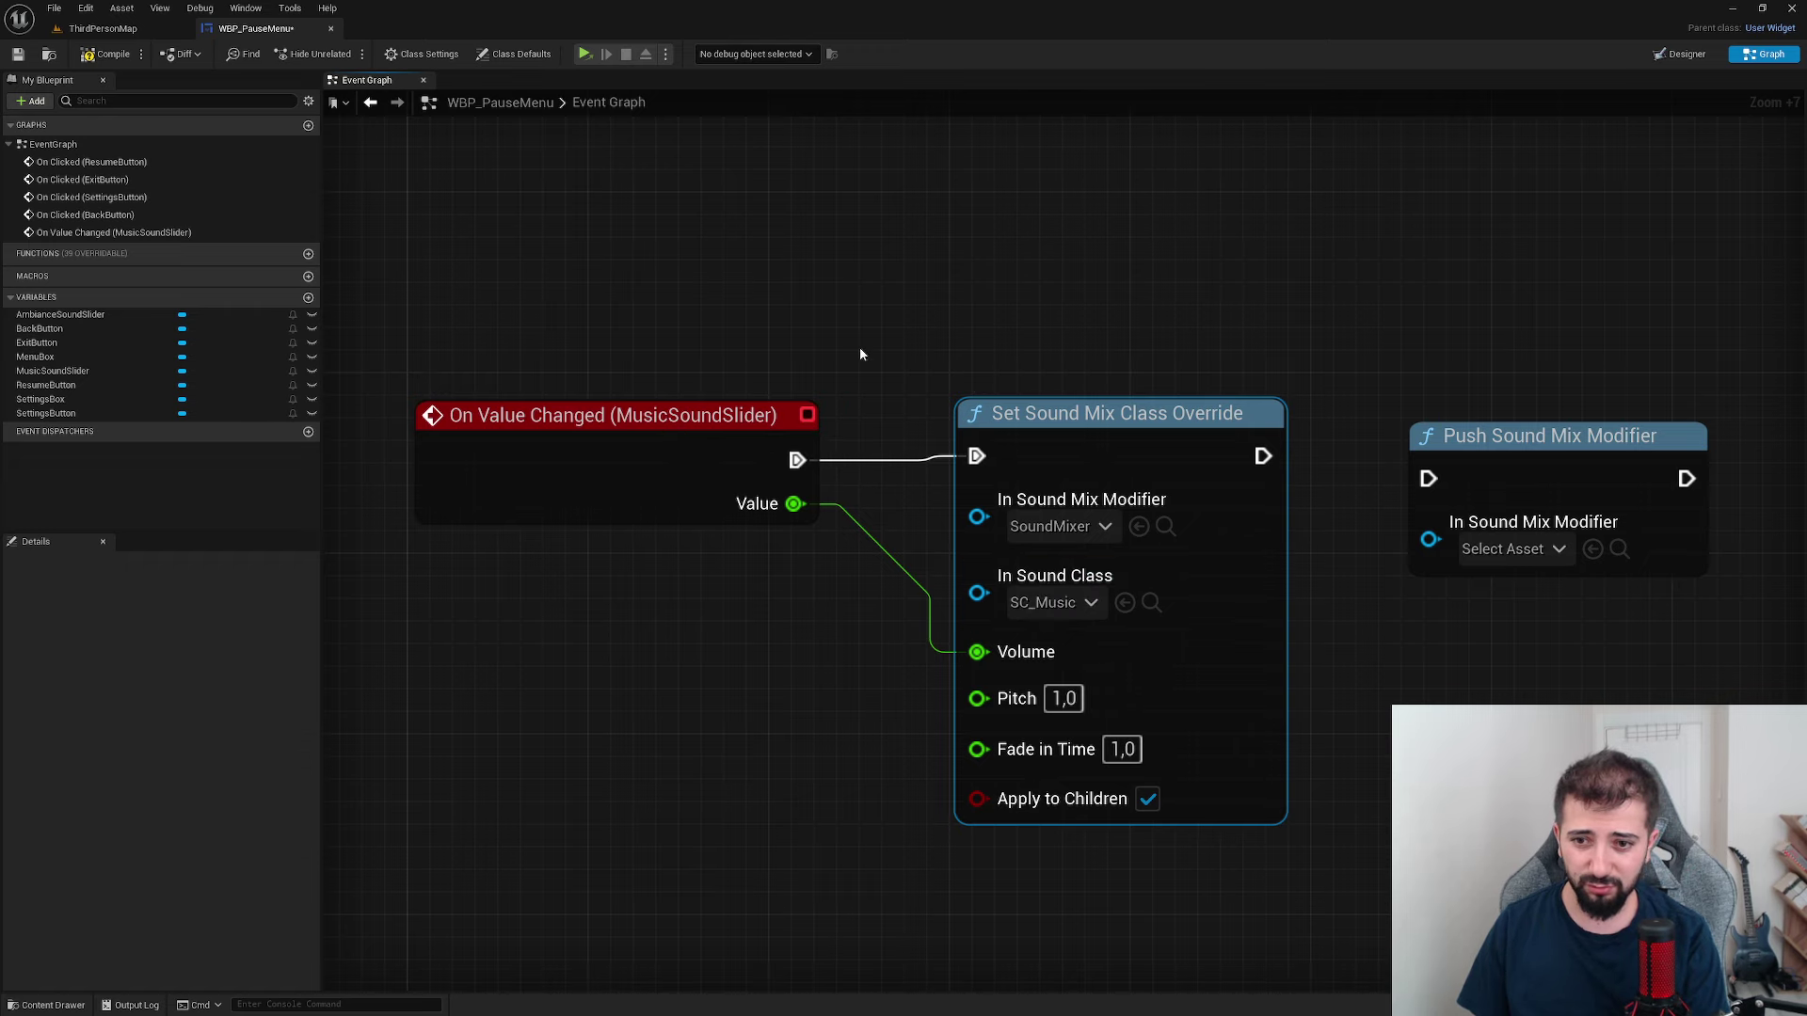
{"action": "right_click_drag", "start_coordinate": [845, 674], "coordinate": [861, 591]}
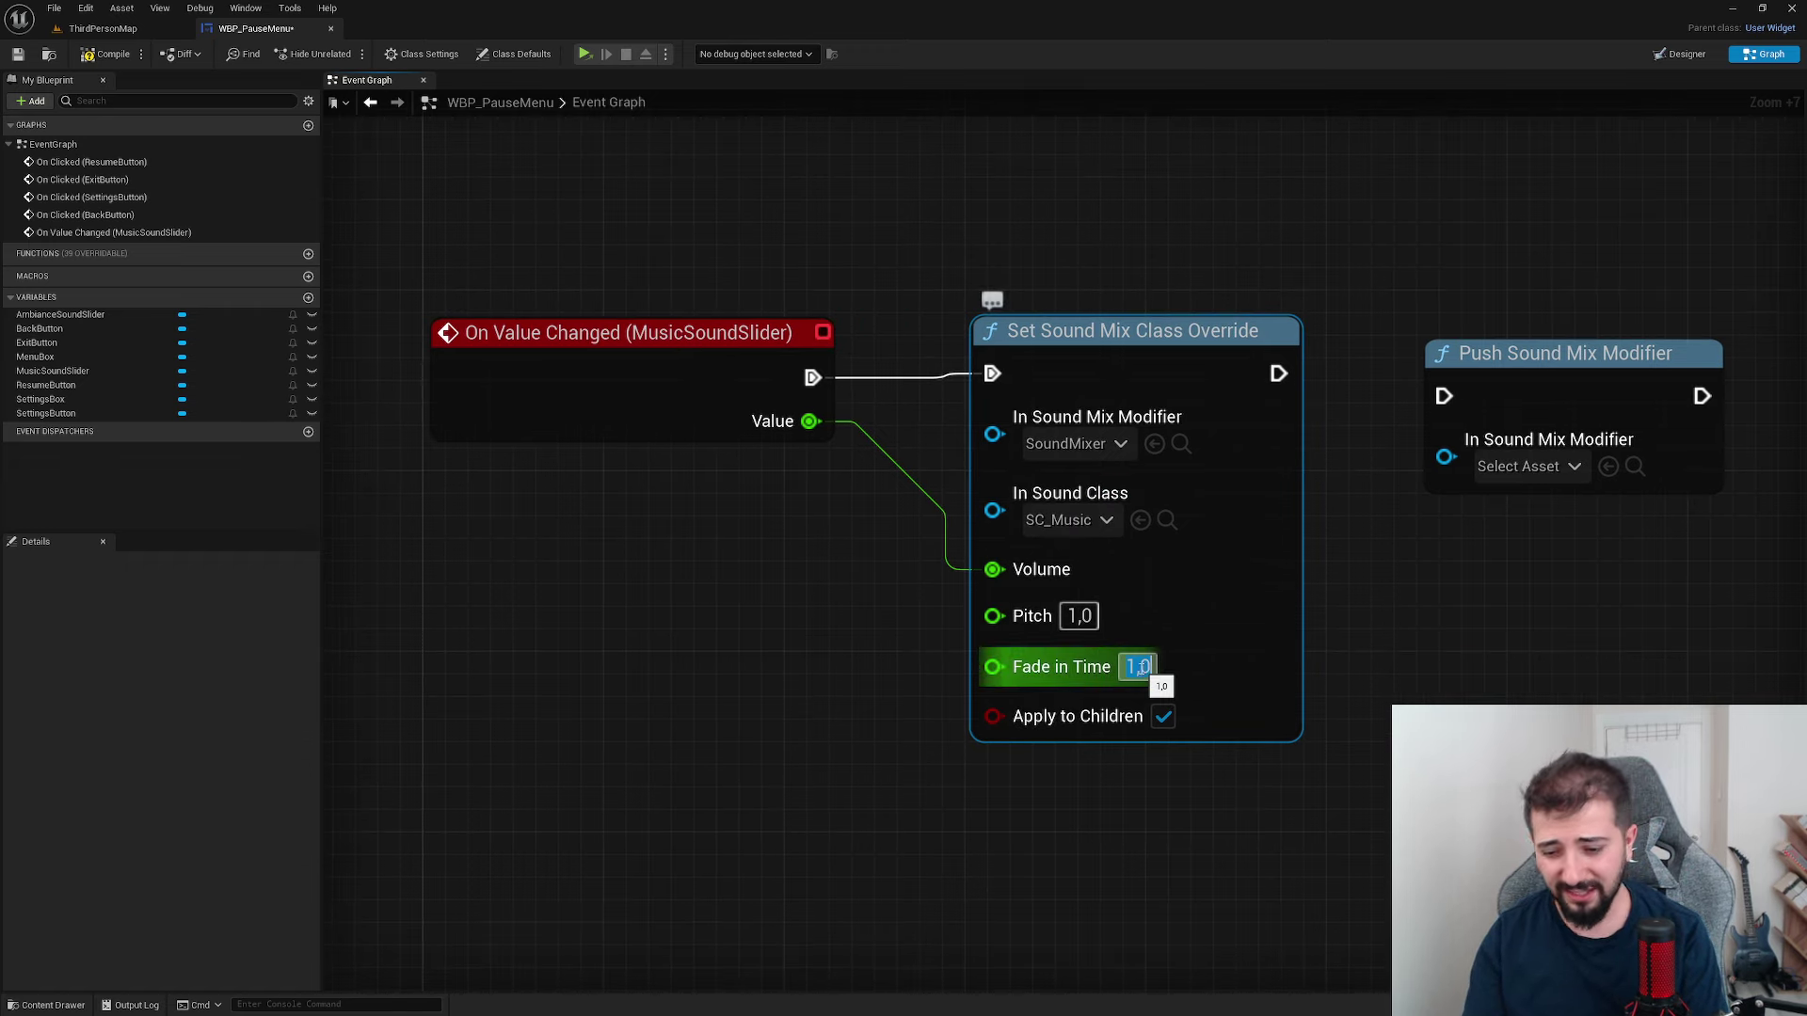
{"action": "type", "text": "0"}
{"action": "left_click", "coordinate": [1172, 850]}
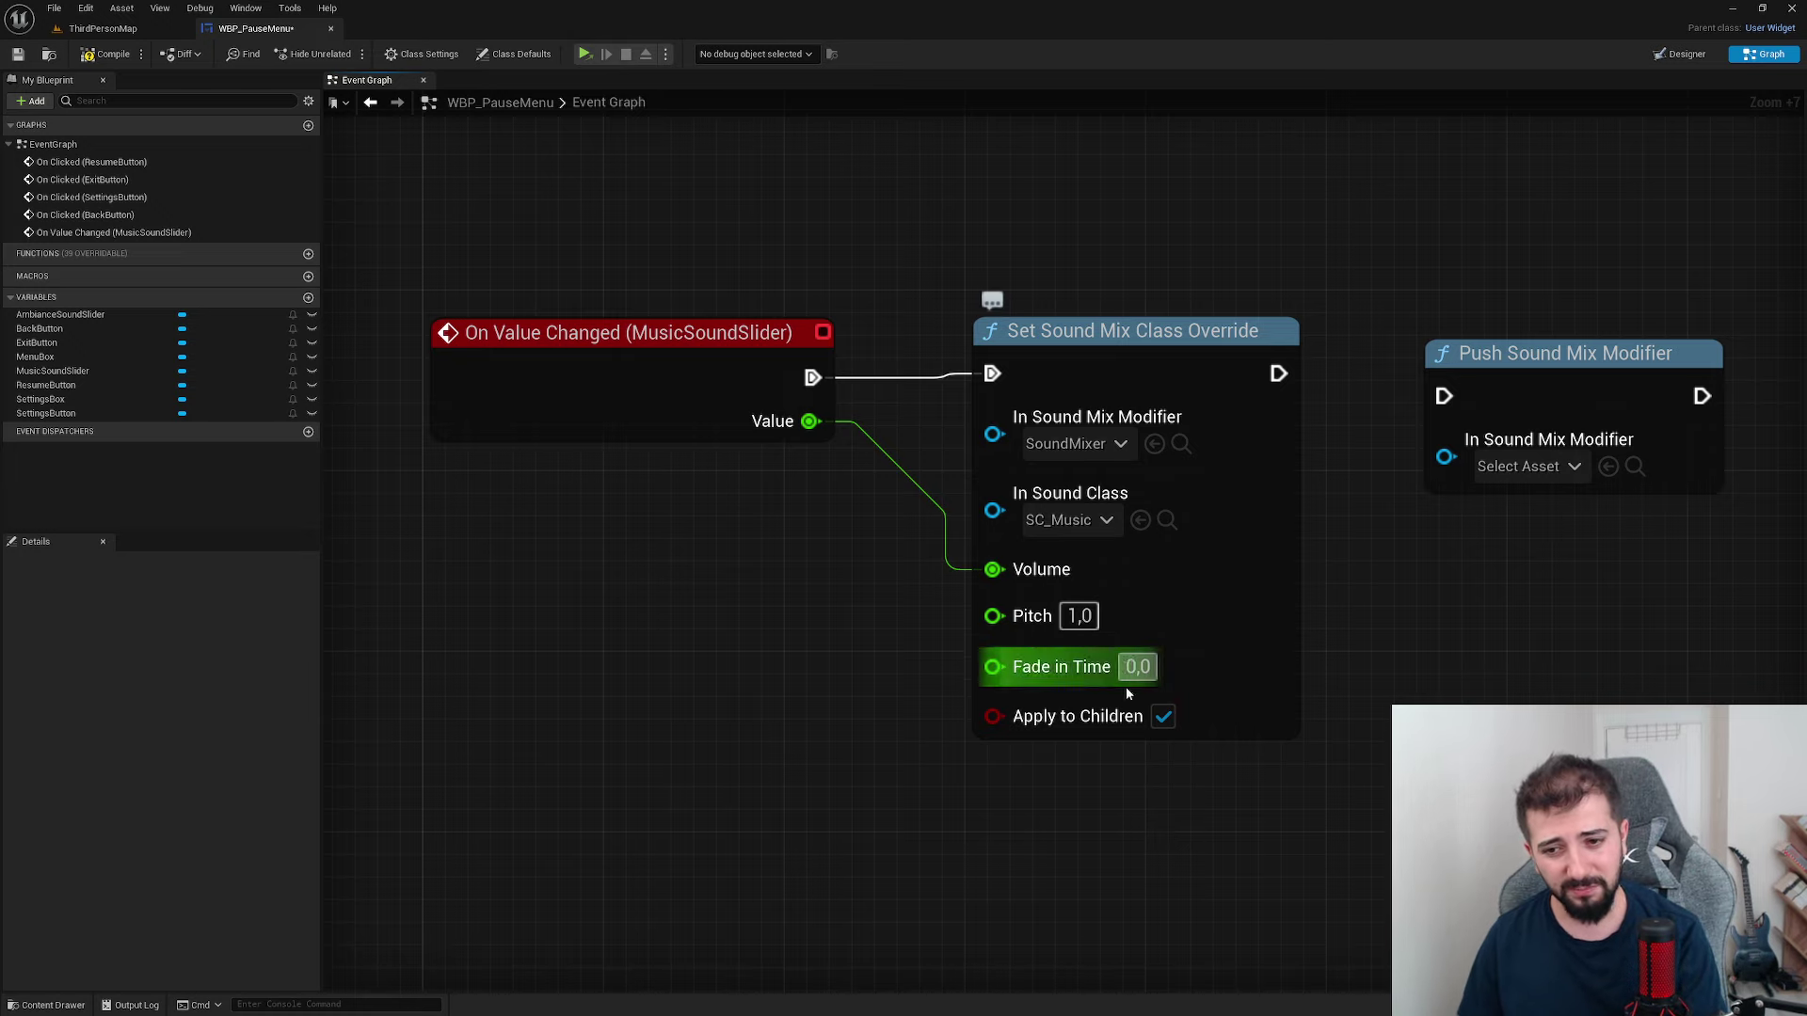
- Set the Push Sound Mix Modifier node's asset to SoundMixer
{"action": "right_click_drag", "start_coordinate": [1241, 633], "coordinate": [1026, 665]}
{"action": "left_click", "coordinate": [1312, 499]}
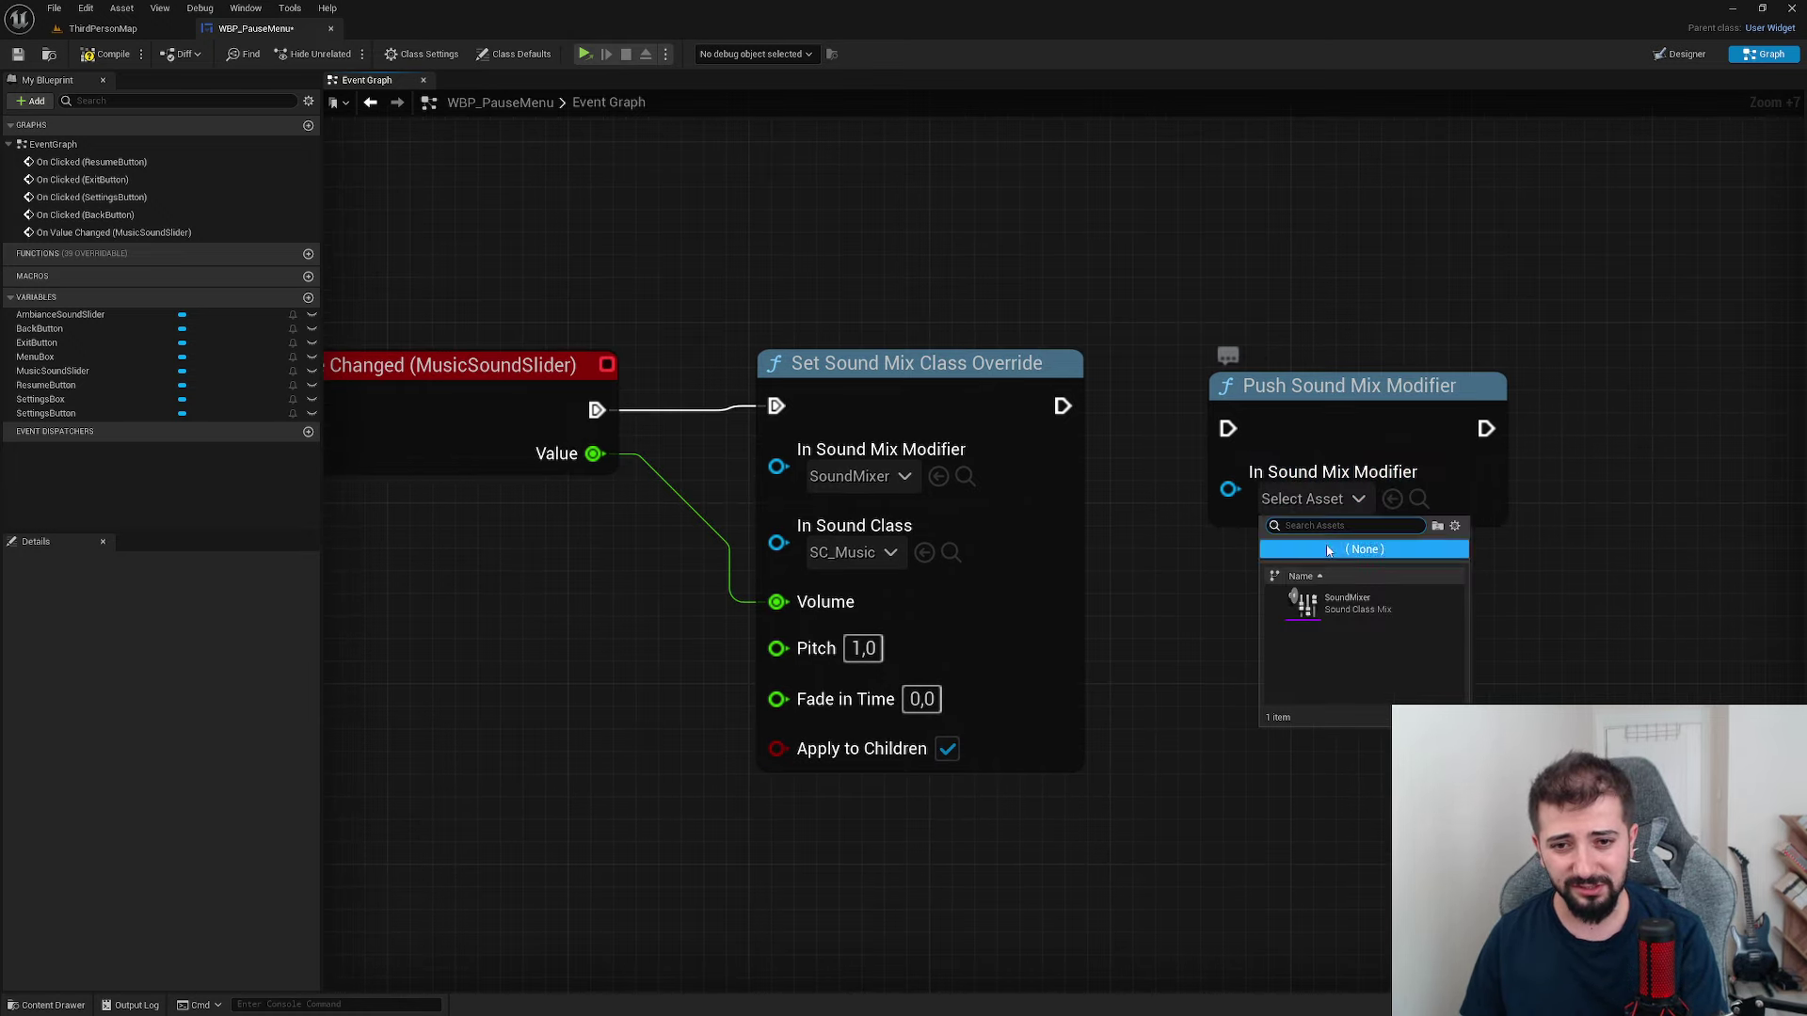
{"action": "left_click", "coordinate": [1303, 604]}
{"action": "mouse_move", "coordinate": [1366, 444]}
{"action": "left_mouse_down"}
{"action": "mouse_move", "coordinate": [1409, 421]}
{"action": "mouse_move", "coordinate": [1499, 444]}
{"action": "left_mouse_up"}
- Realign the music event nodes and add On Mouse Capture Begin for AmbianceSoundSlider
{"action": "left_click_drag", "start_coordinate": [472, 283], "coordinate": [896, 508]}
{"action": "mouse_move", "coordinate": [489, 414]}
{"action": "left_mouse_down"}
{"action": "mouse_move", "coordinate": [490, 485]}
{"action": "mouse_move", "coordinate": [461, 369]}
{"action": "left_mouse_up"}
{"action": "left_click", "coordinate": [427, 551]}
{"action": "left_click_drag", "start_coordinate": [486, 278], "coordinate": [581, 294]}
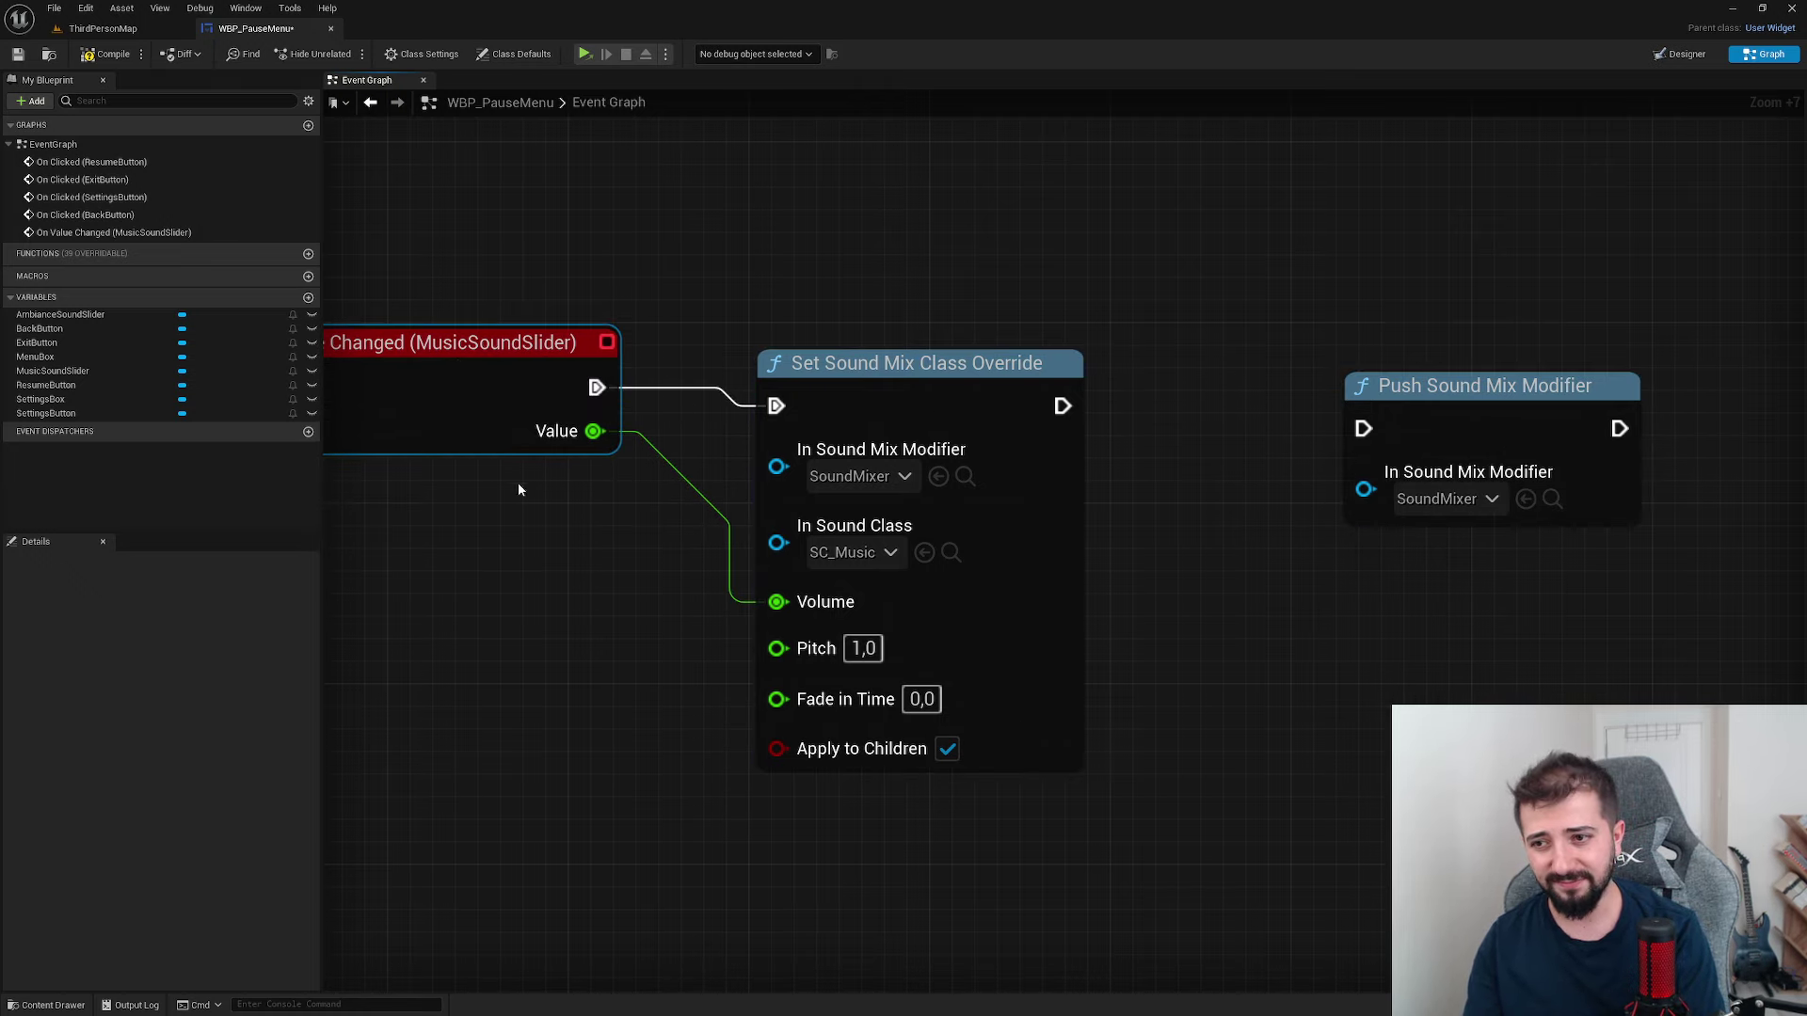
{"action": "mouse_move", "coordinate": [605, 770]}
{"action": "right_mouse_down"}
{"action": "mouse_move", "coordinate": [840, 505]}
{"action": "mouse_move", "coordinate": [964, 434]}
{"action": "right_mouse_up"}
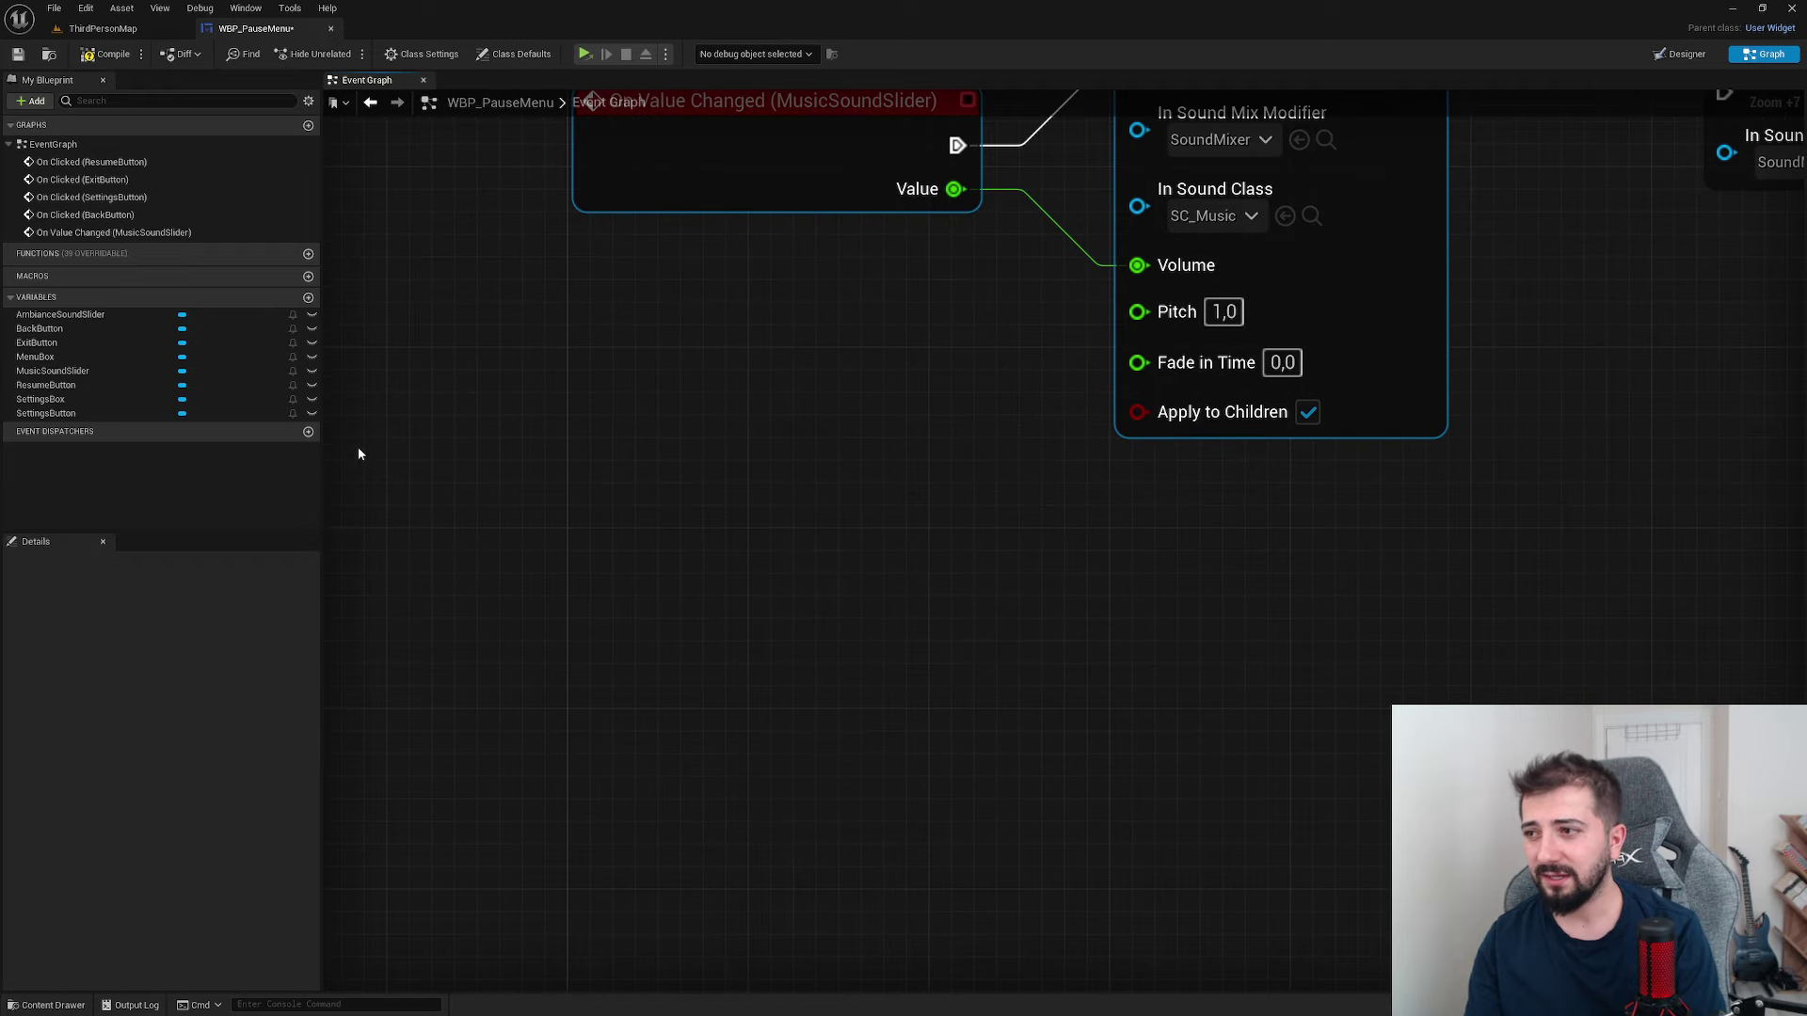
{"action": "left_click", "coordinate": [61, 315]}
{"action": "left_click", "coordinate": [186, 777]}
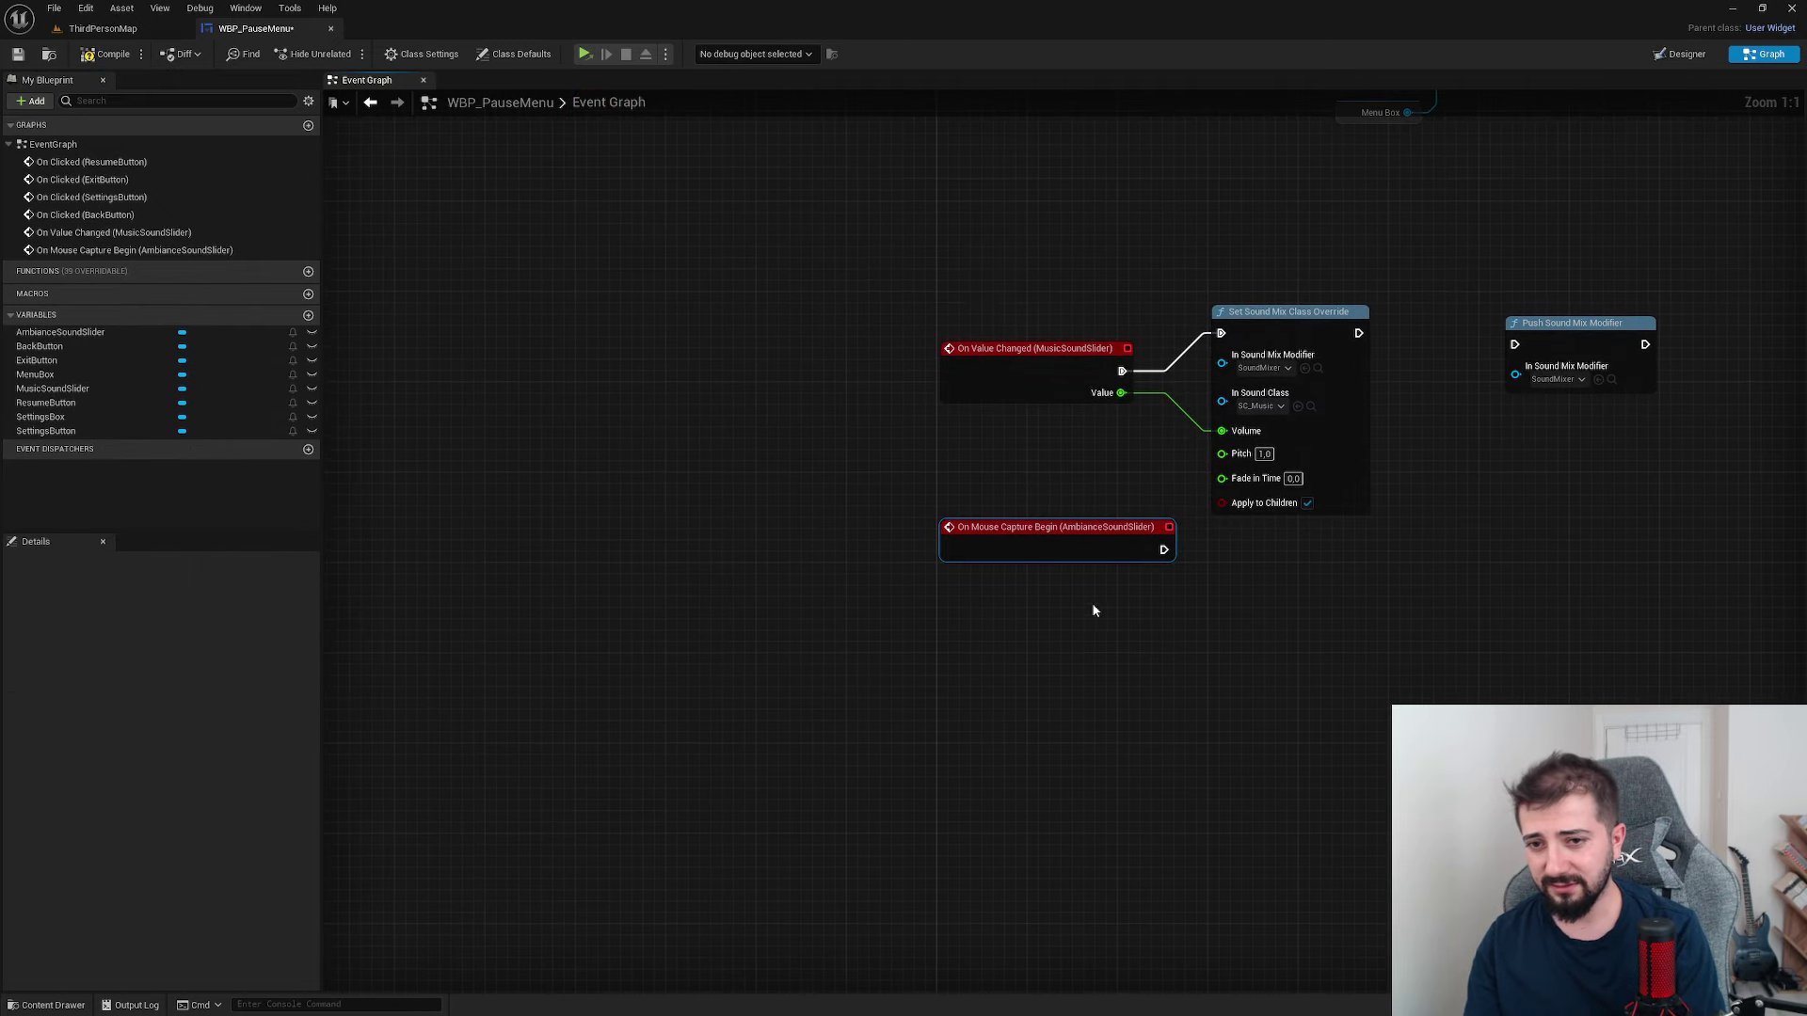
- Replace it with On Value Changed (AmbianceSoundSlider), wired into a copied override node's Volume
{"action": "key", "text": "Delete"}
{"action": "left_click", "coordinate": [77, 315]}
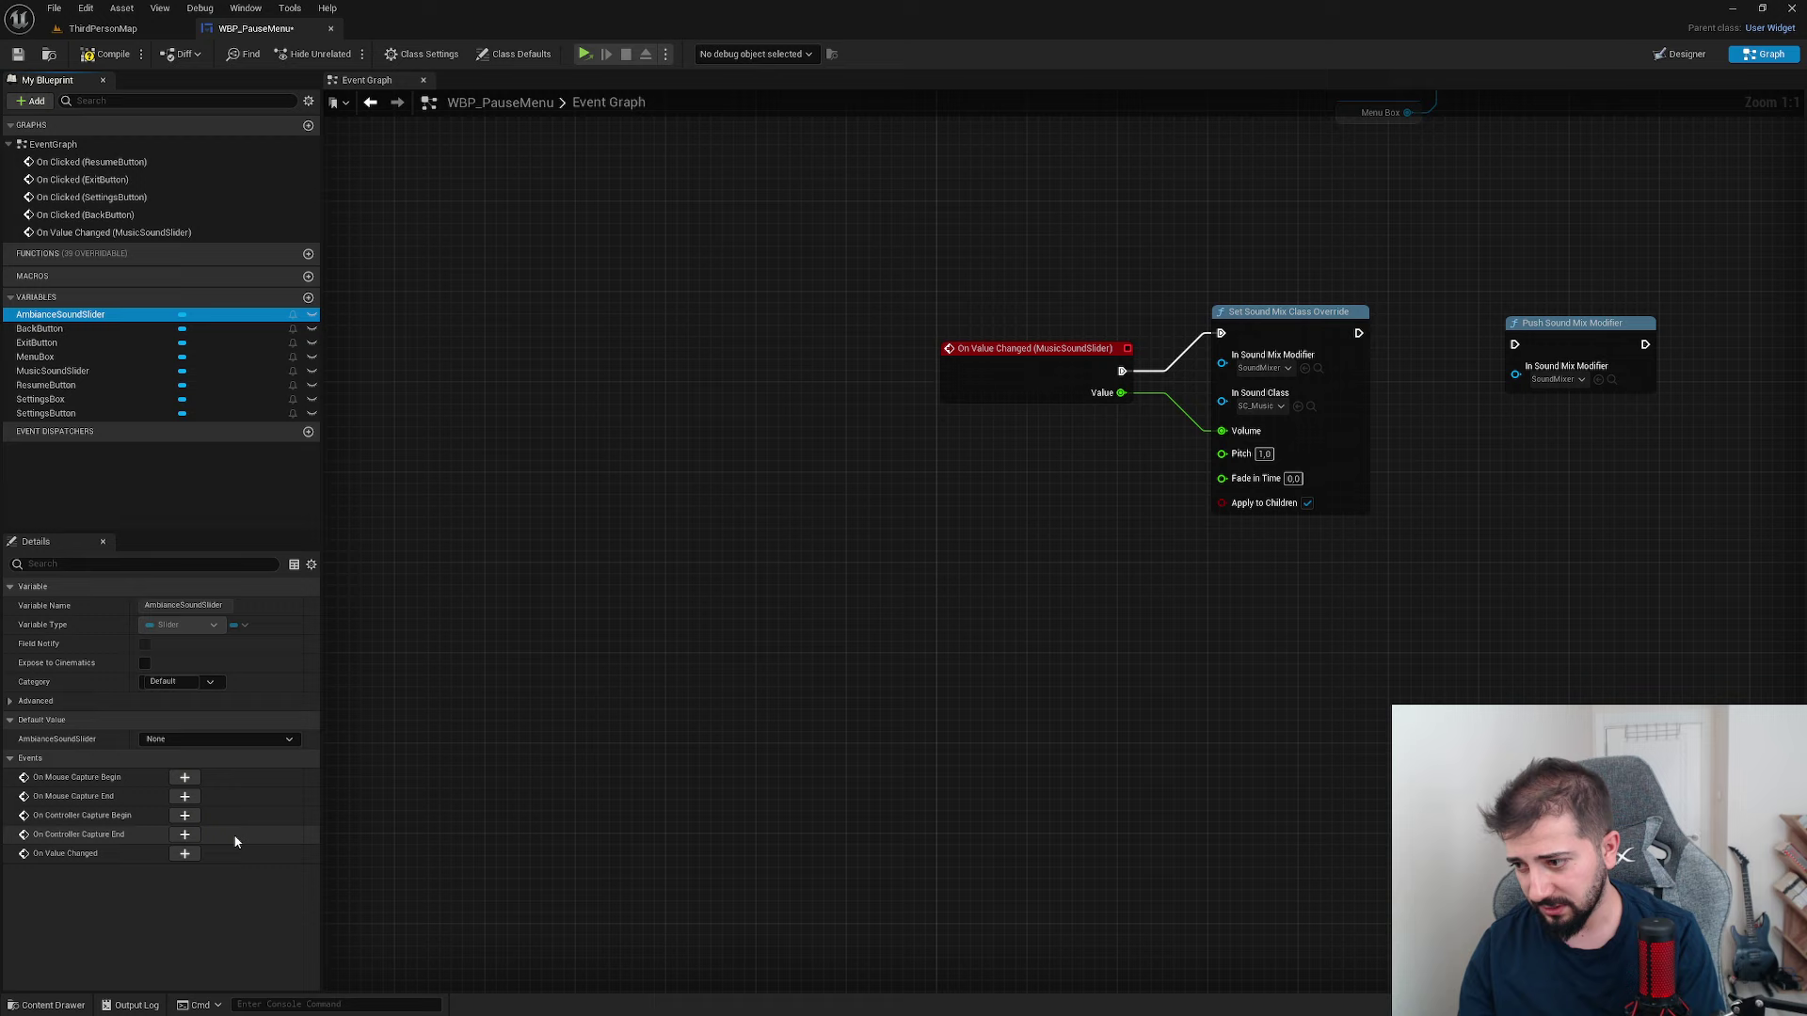
{"action": "left_click", "coordinate": [186, 853]}
{"action": "left_click_drag", "start_coordinate": [1289, 686], "coordinate": [1181, 532]}
{"action": "key", "text": "ctrl+c"}
{"action": "key", "text": "ctrl+v"}
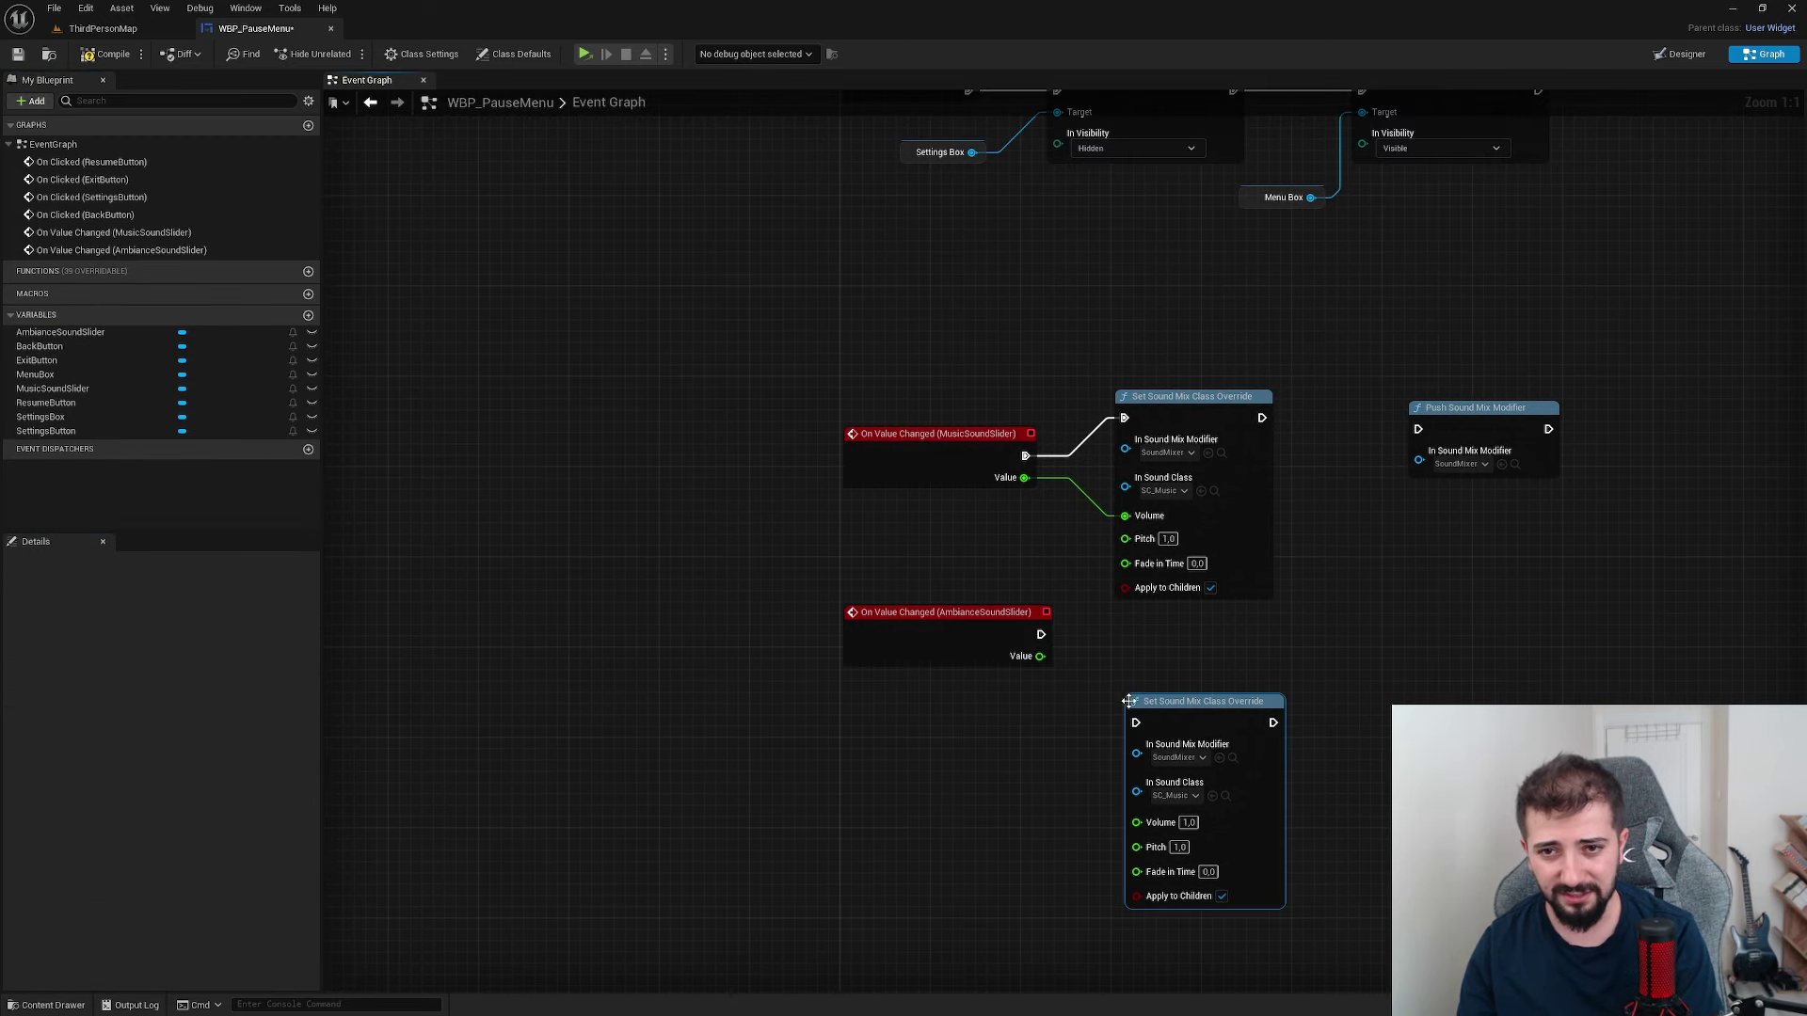
{"action": "mouse_move", "coordinate": [1012, 607]}
{"action": "left_mouse_down"}
{"action": "mouse_move", "coordinate": [986, 738]}
{"action": "mouse_move", "coordinate": [1135, 723]}
{"action": "left_mouse_up"}
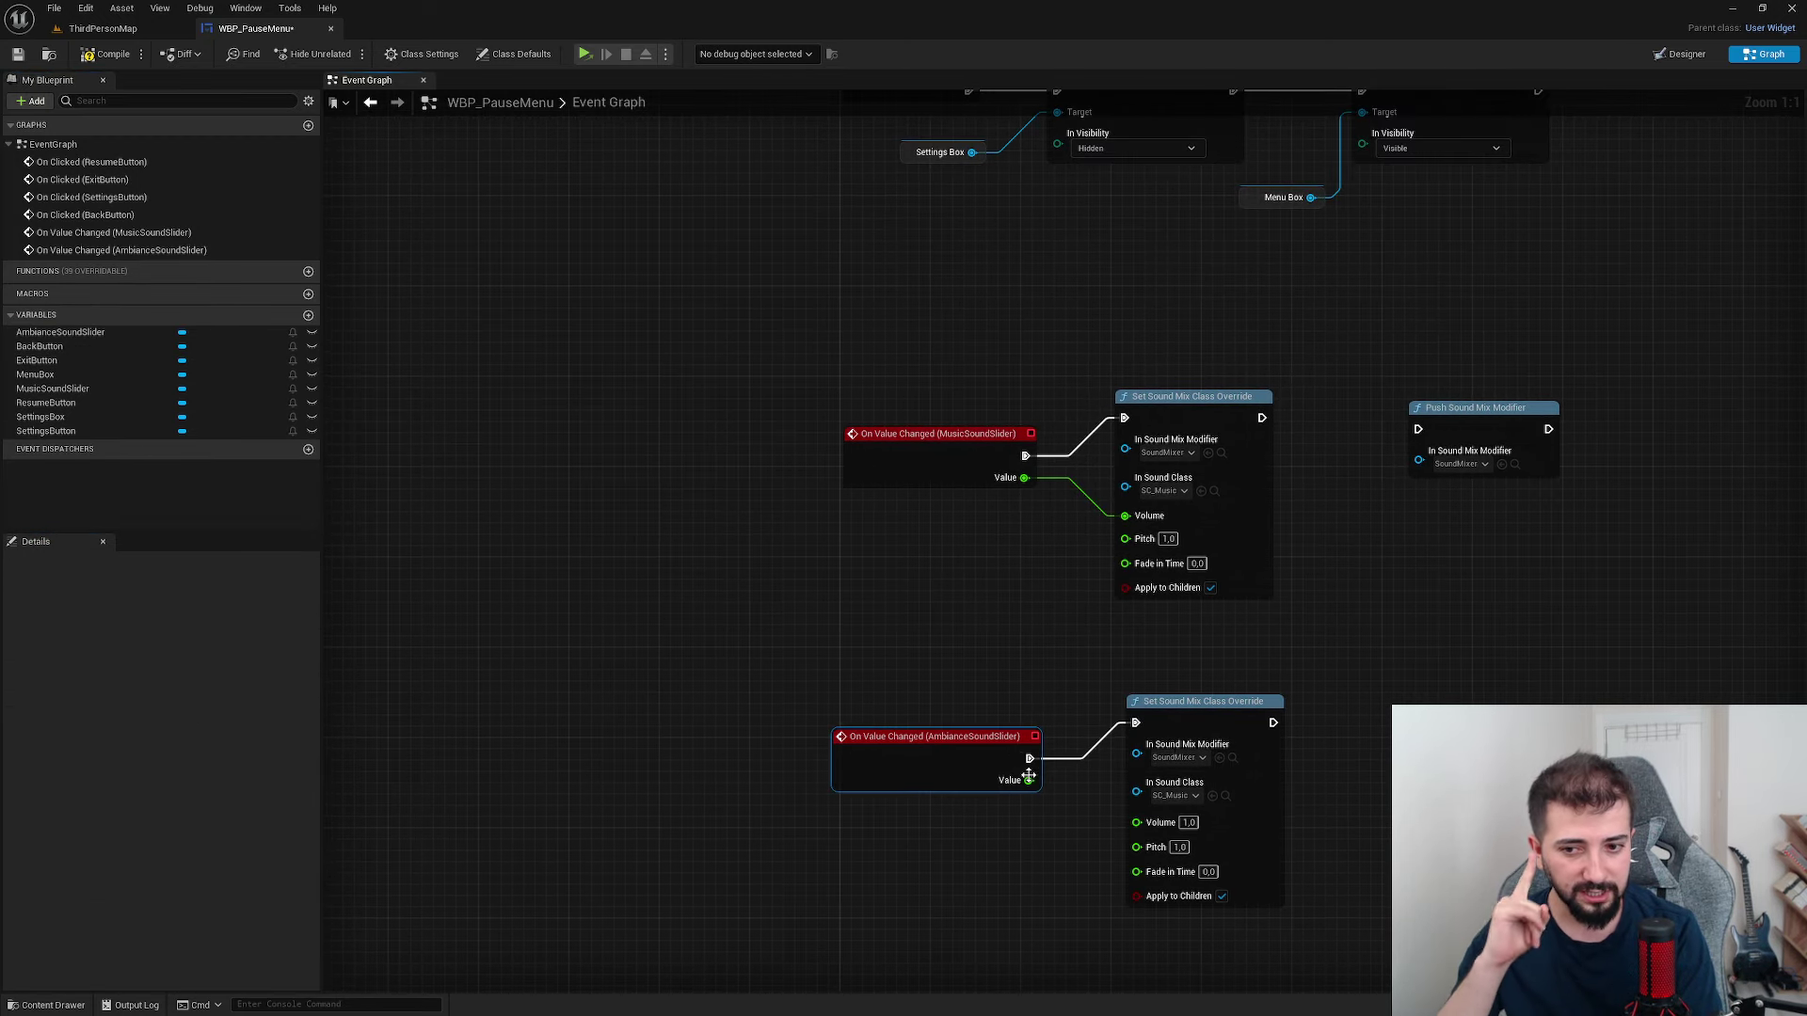
{"action": "mouse_move", "coordinate": [1019, 793]}
{"action": "left_mouse_down"}
{"action": "mouse_move", "coordinate": [1019, 748]}
{"action": "mouse_move", "coordinate": [1137, 826]}
{"action": "left_mouse_up"}
{"action": "right_click_drag", "start_coordinate": [1186, 767], "coordinate": [1171, 670]}
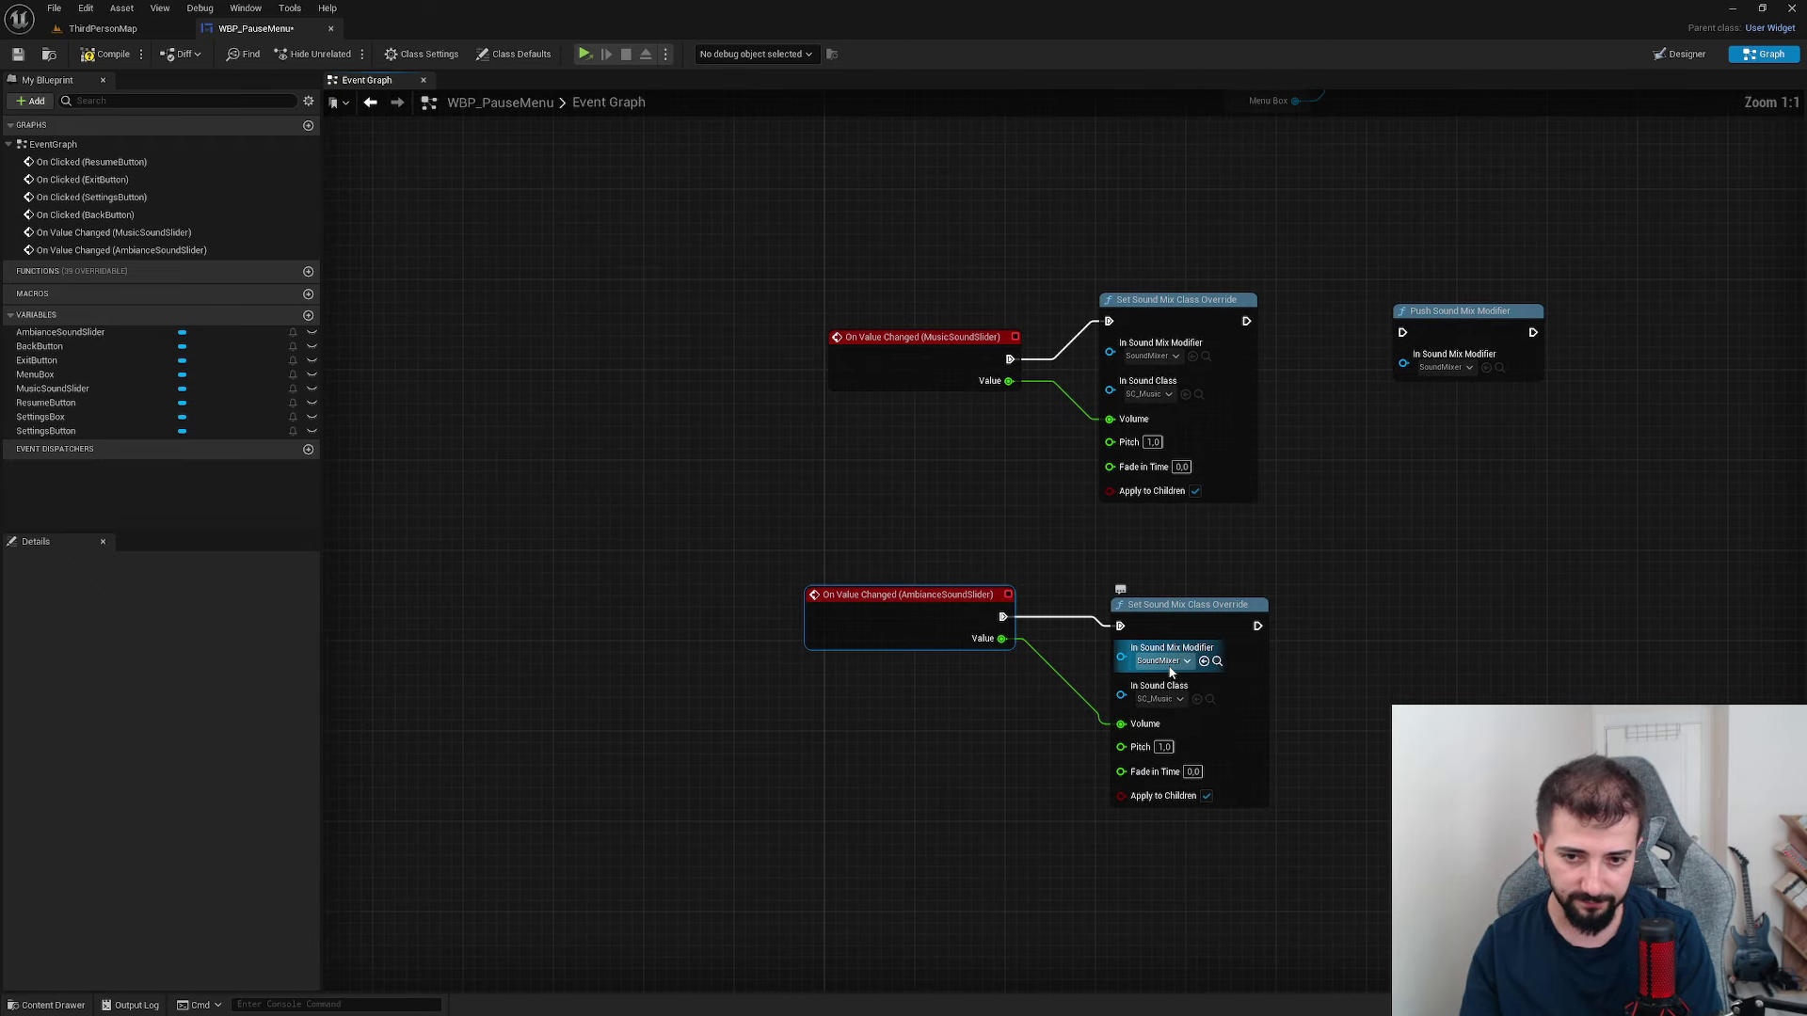
- Set the copied override node's sound class to SC_Ambiance, keeping SoundMixer
{"action": "left_click", "coordinate": [1167, 661]}
{"action": "key", "text": "Escape"}
{"action": "left_click", "coordinate": [1167, 698]}
{"action": "key", "text": "Escape"}
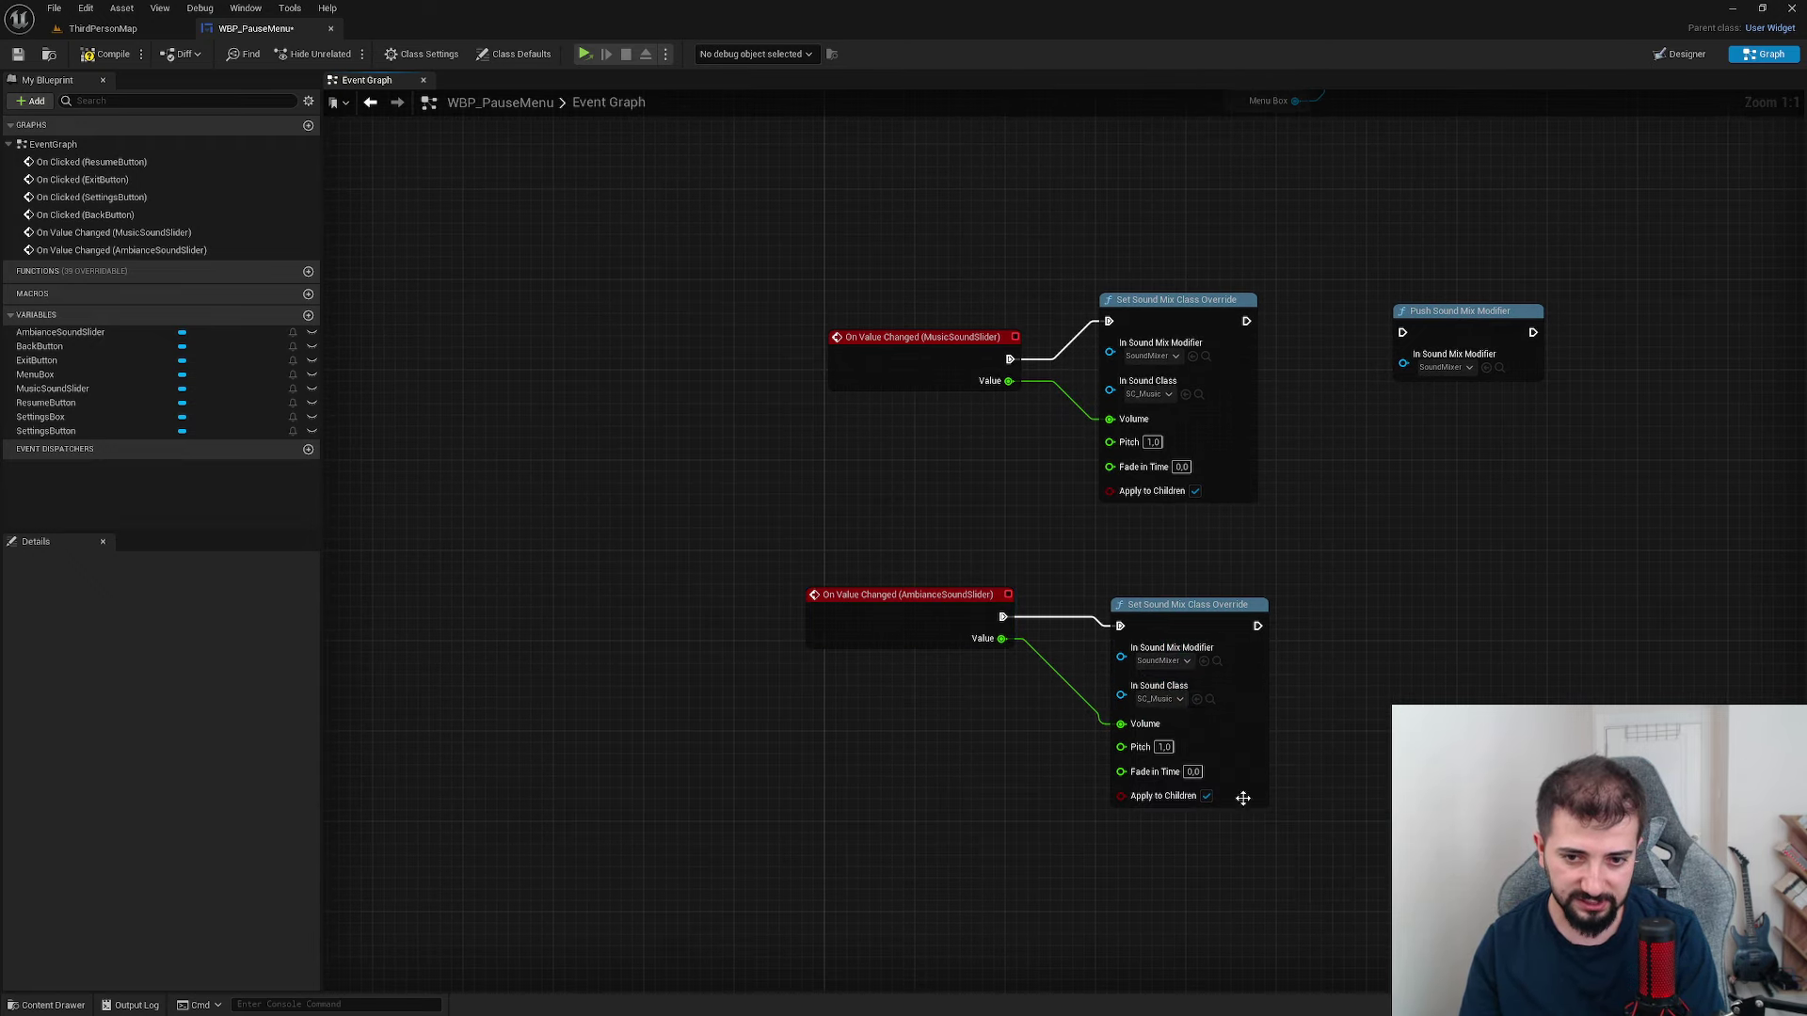
{"action": "right_click_drag", "start_coordinate": [1355, 651], "coordinate": [1224, 660]}
- Save WBP_PauseMenu and return to the ThirdPersonMap level
{"action": "left_click", "coordinate": [16, 53]}
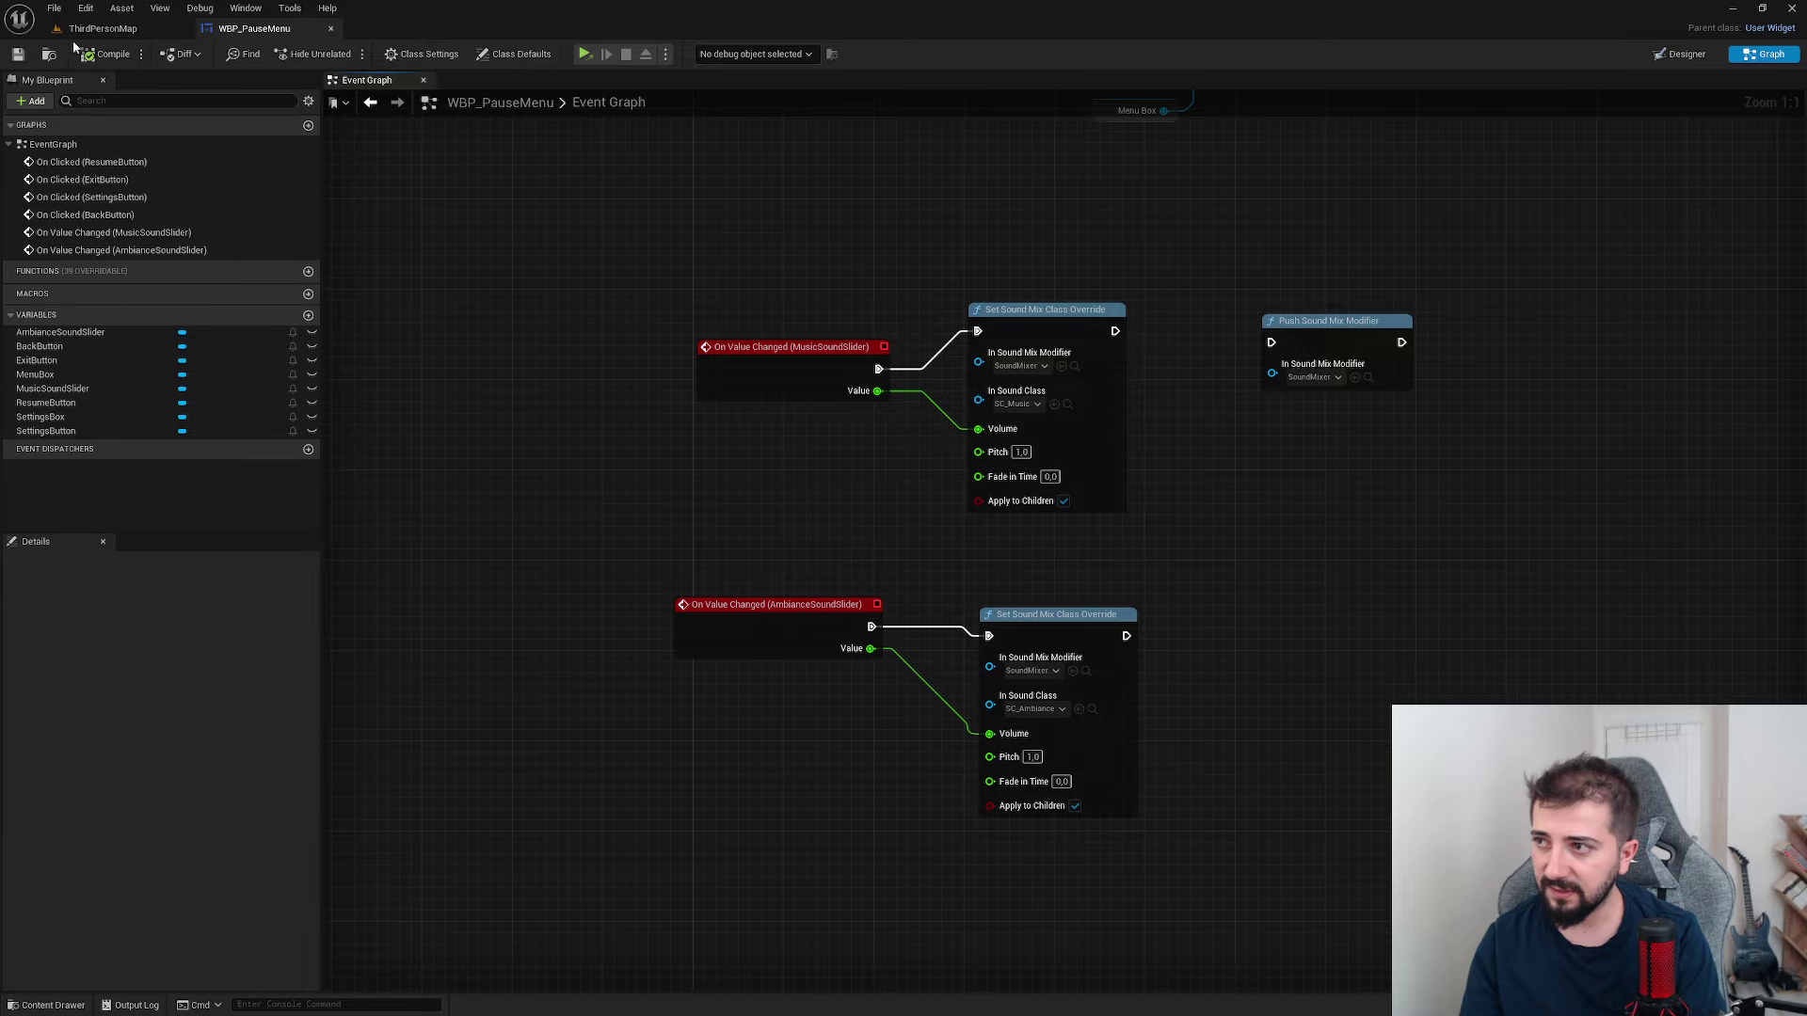
{"action": "left_click", "coordinate": [94, 28]}
{"action": "mouse_move", "coordinate": [749, 509]}
{"action": "right_mouse_down"}
{"action": "mouse_move", "coordinate": [749, 442]}
{"action": "mouse_move", "coordinate": [749, 508]}
{"action": "right_mouse_up"}
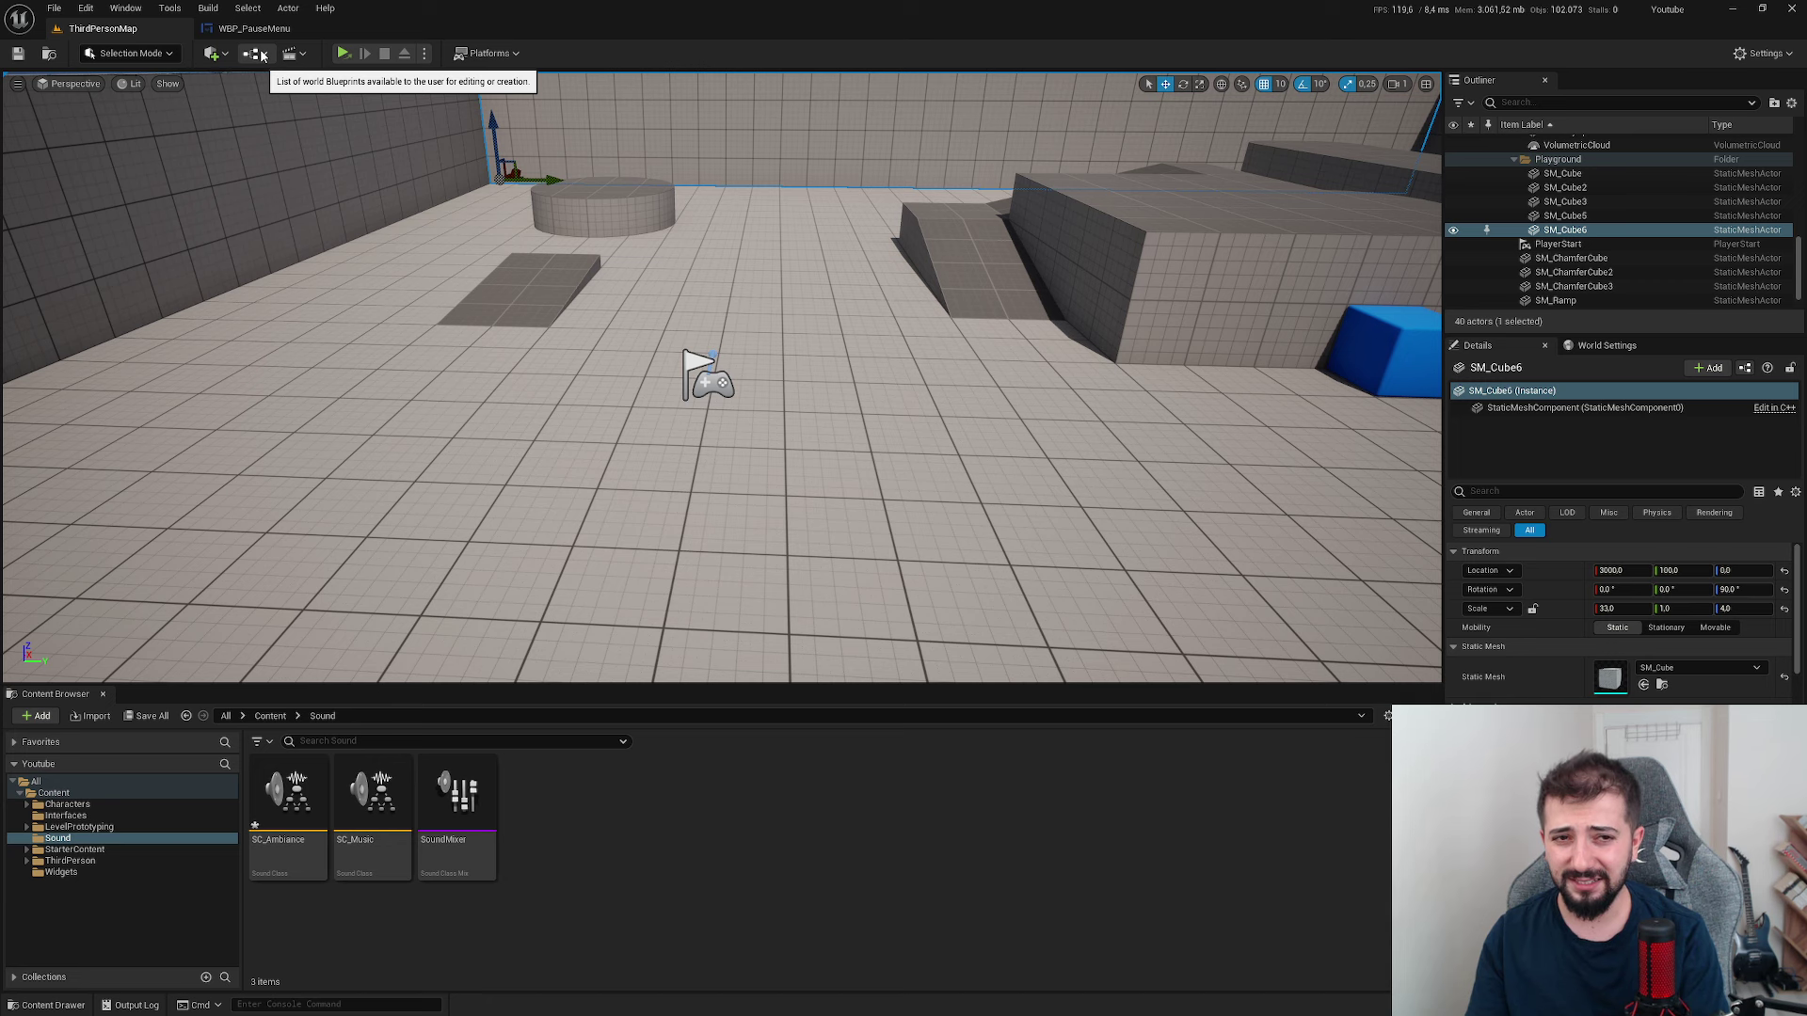
- Open the Level Blueprint and add an Event BeginPlay node
{"action": "left_click", "coordinate": [262, 56]}
{"action": "left_click", "coordinate": [310, 152]}
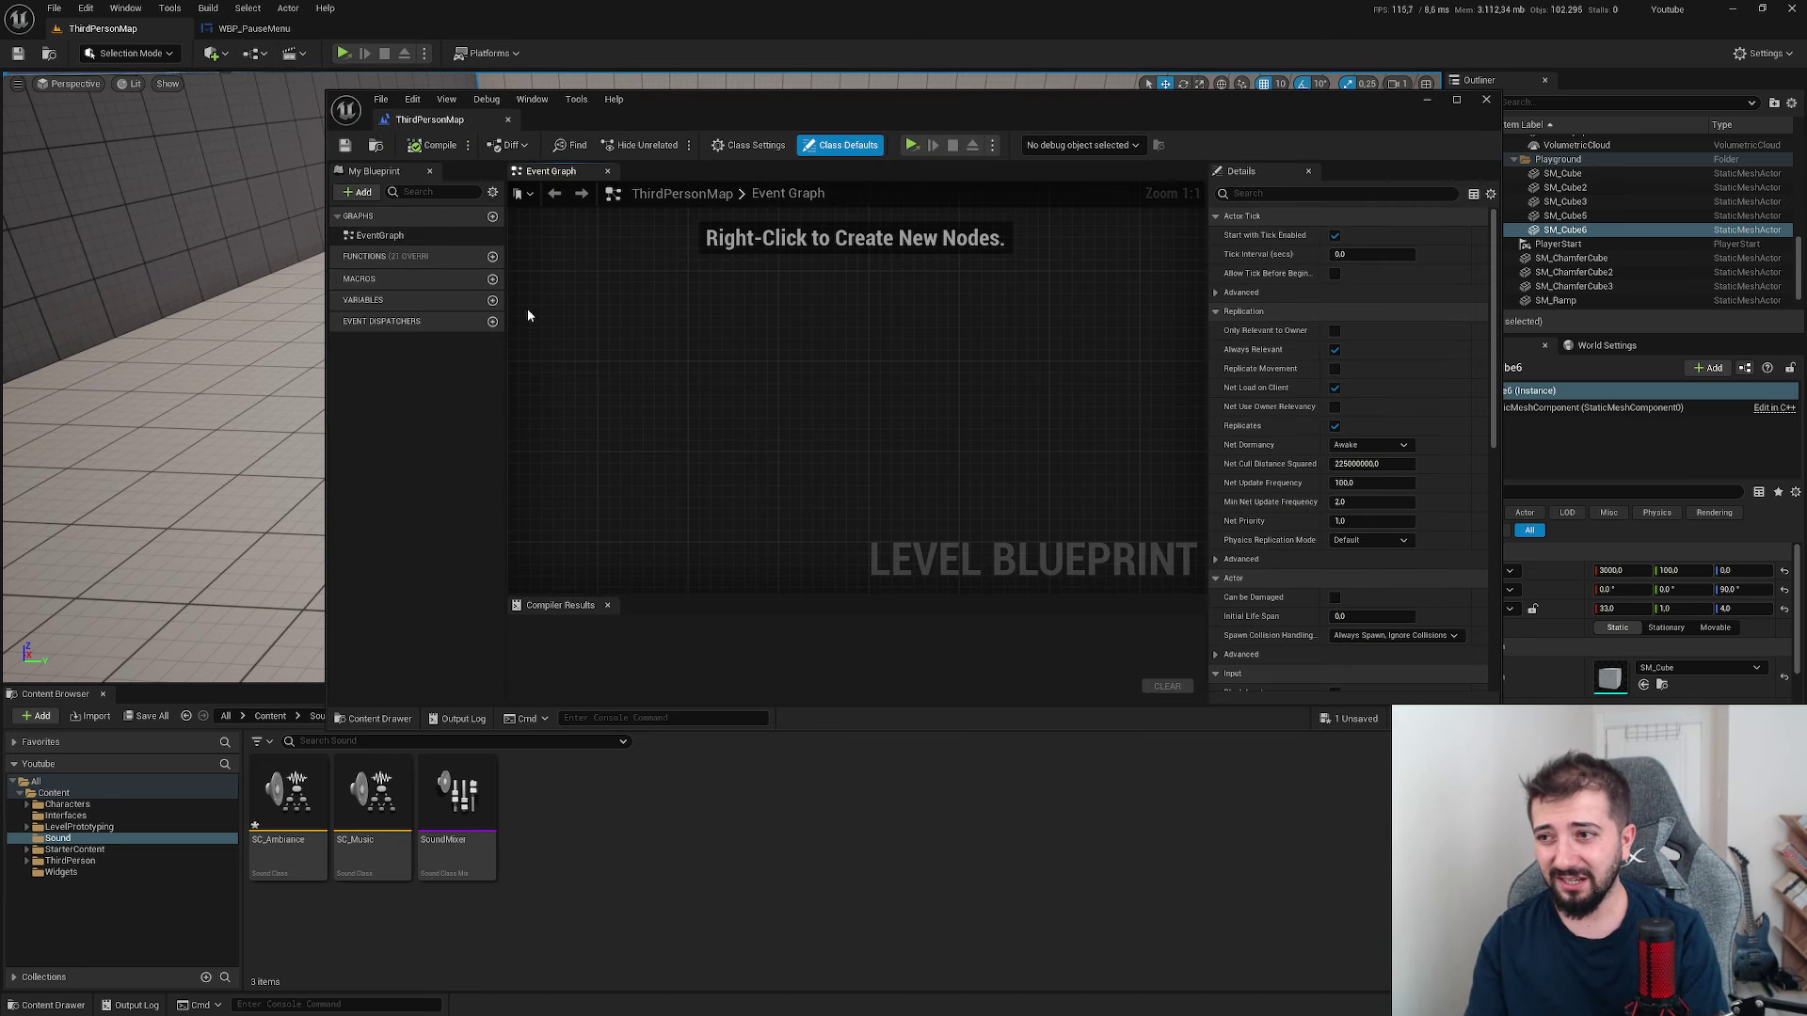
{"action": "right_click", "coordinate": [602, 333]}
{"action": "type", "text": "begi"}
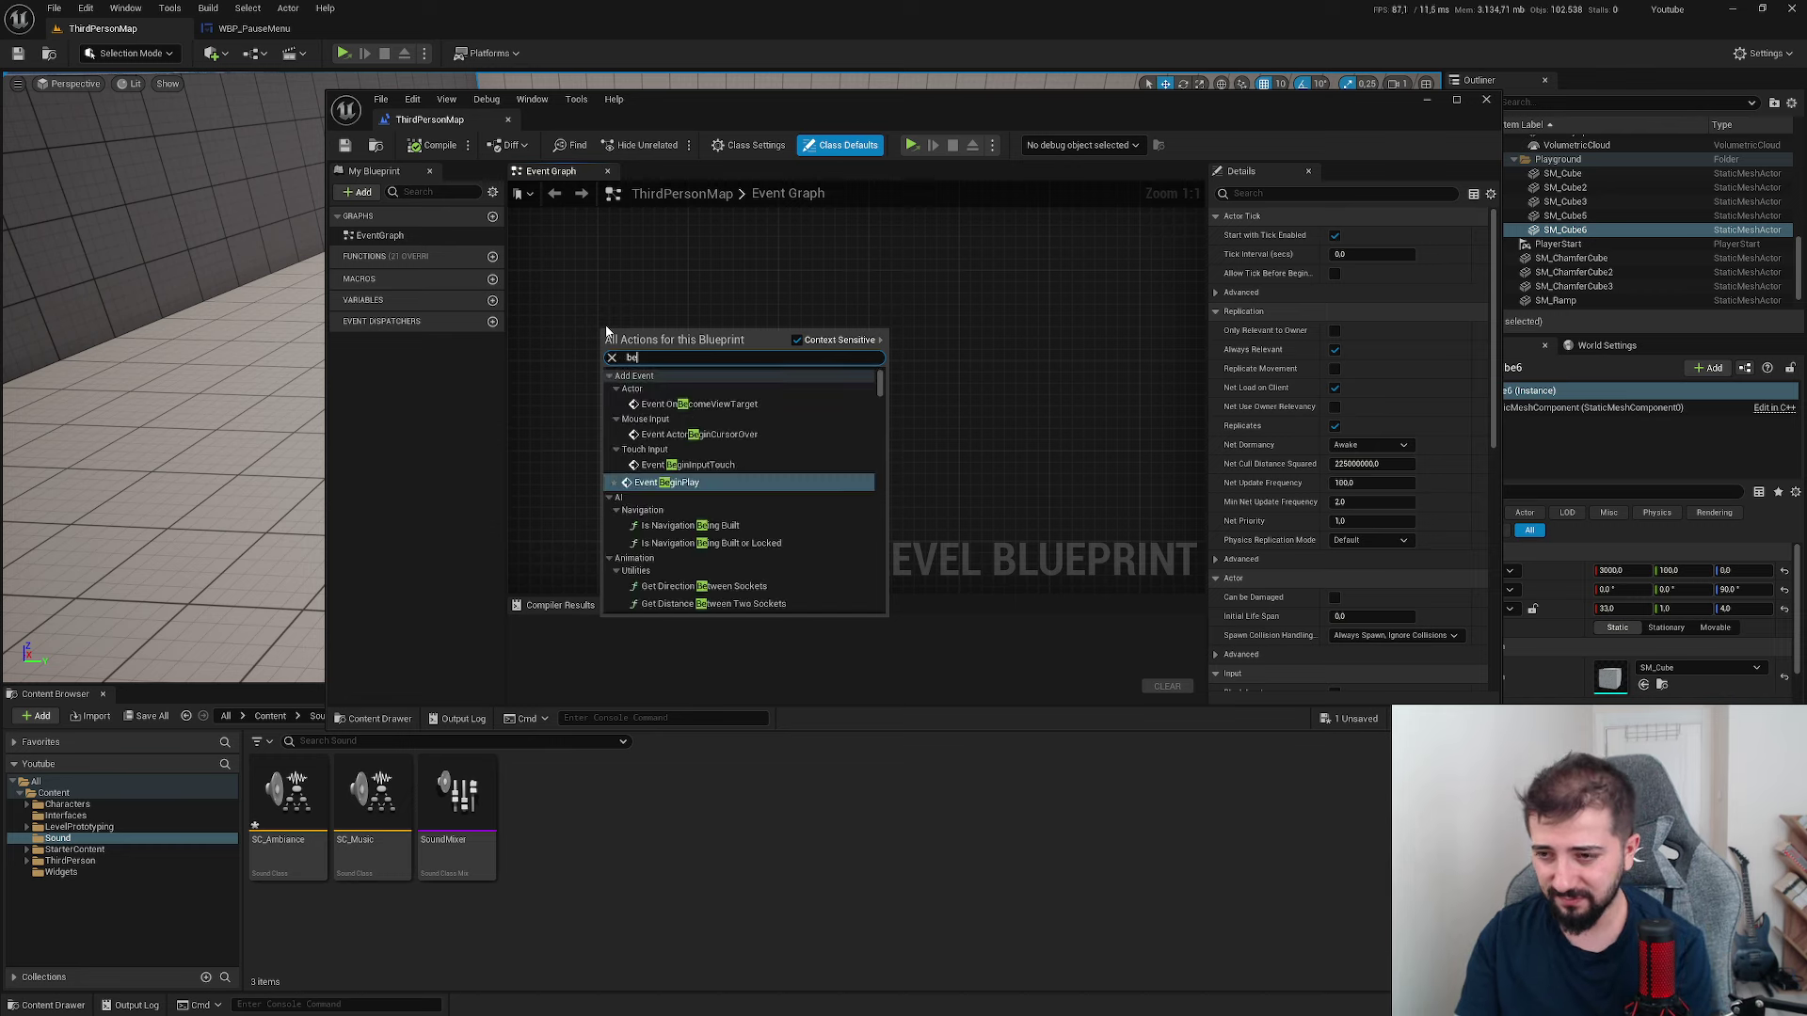
{"action": "key", "text": "Return"}
{"action": "scroll", "coordinate": [706, 341], "scroll_direction": "up", "scroll_amount": 6}
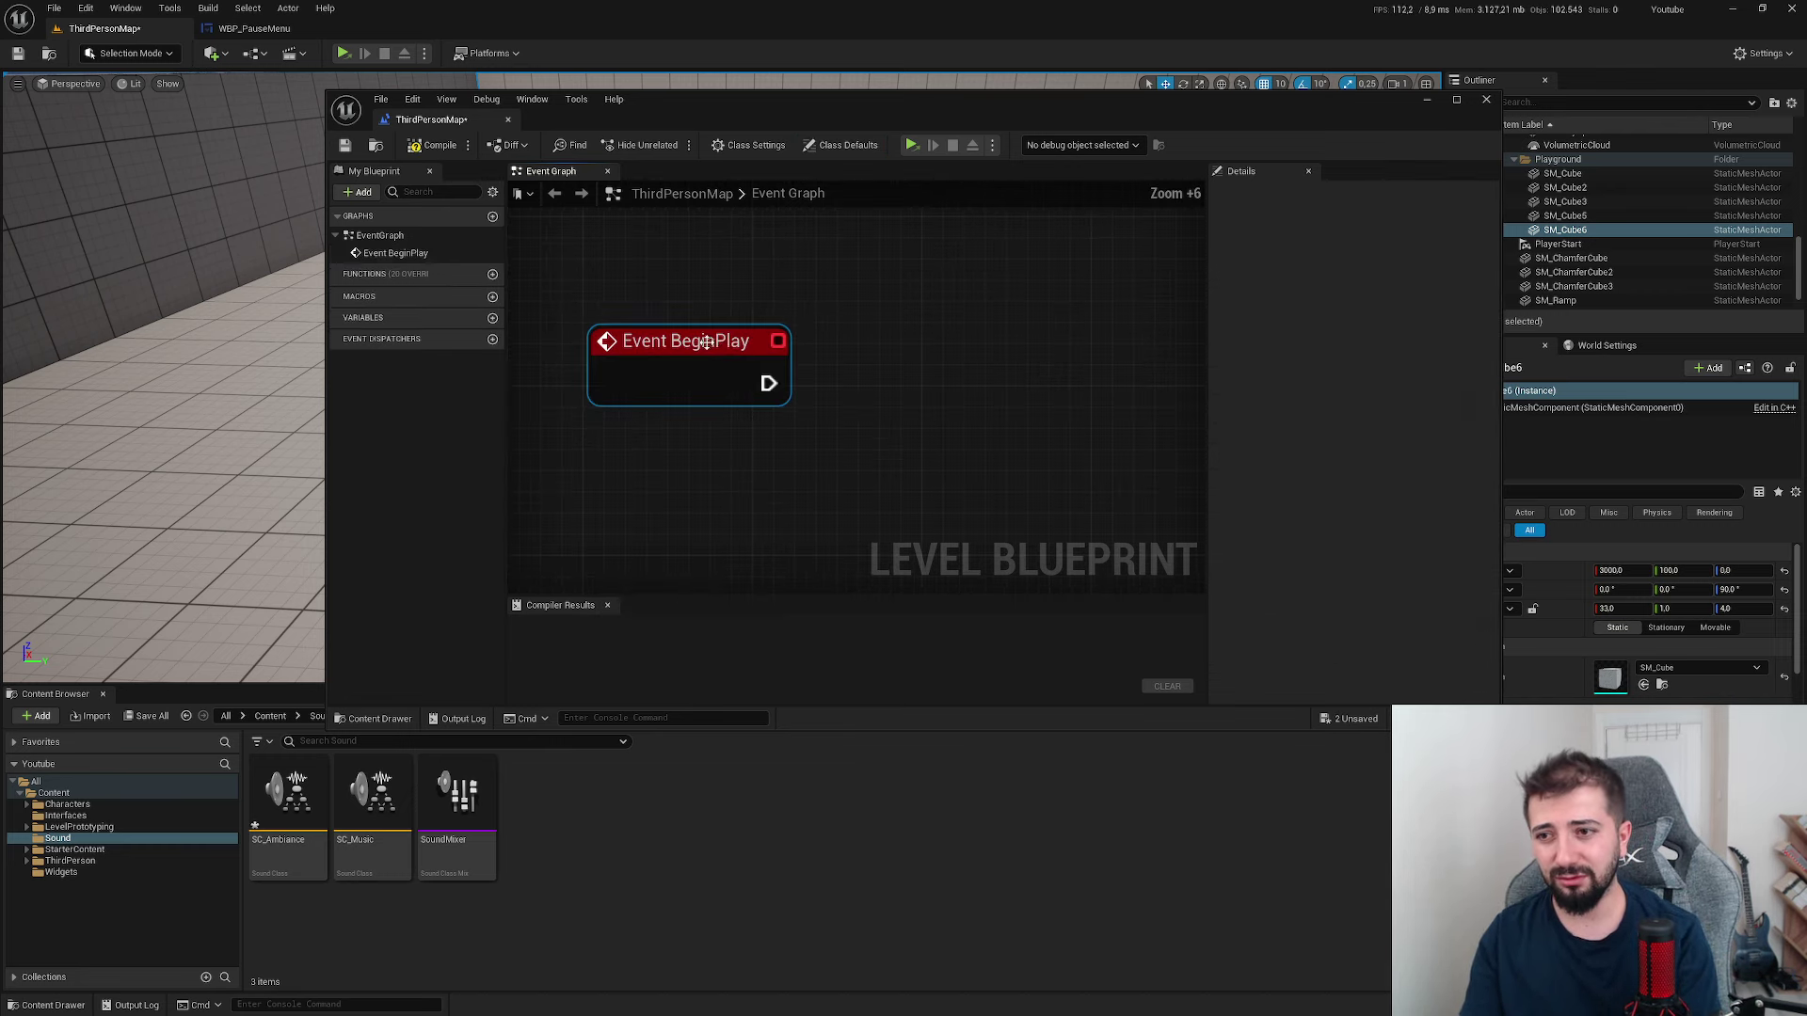
- Wire BeginPlay into a Play Sound 2D node playing Starter_Music_Cue, then compile the blueprint
{"action": "left_click_drag", "start_coordinate": [840, 388], "coordinate": [846, 392]}
{"action": "type", "text": "play"}
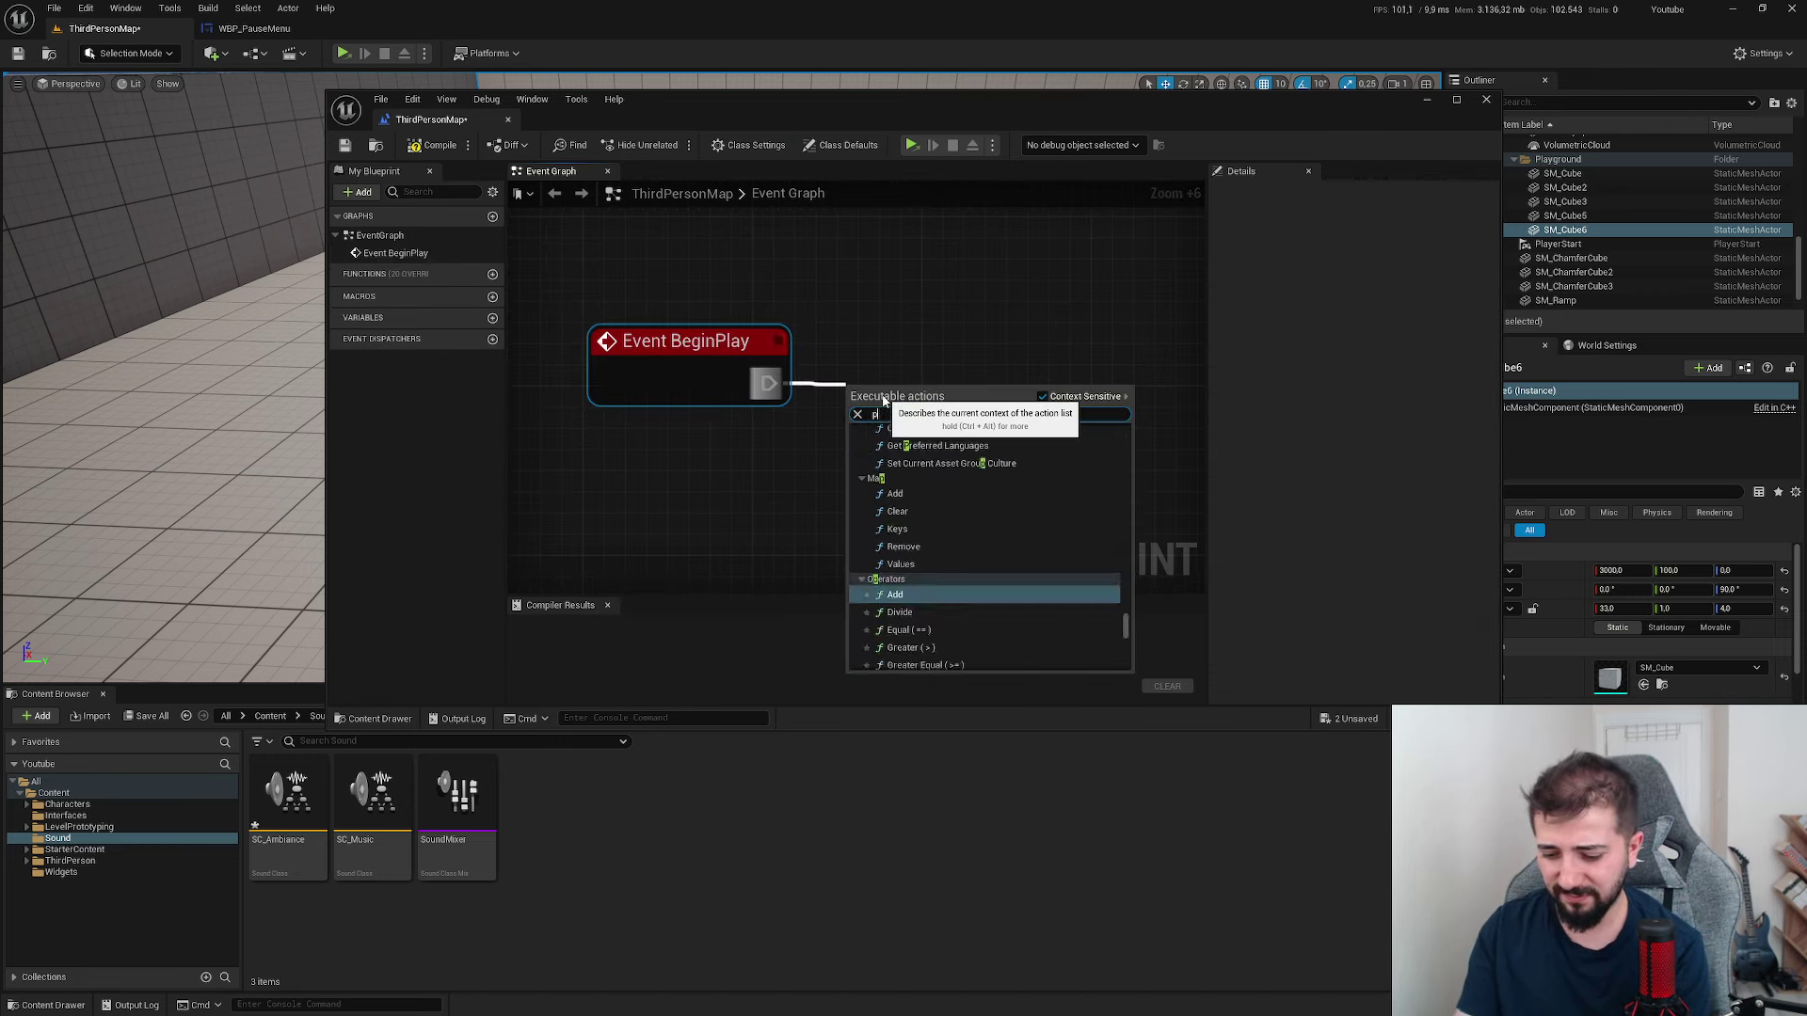
{"action": "key", "text": "Return"}
{"action": "left_click", "coordinate": [941, 487]}
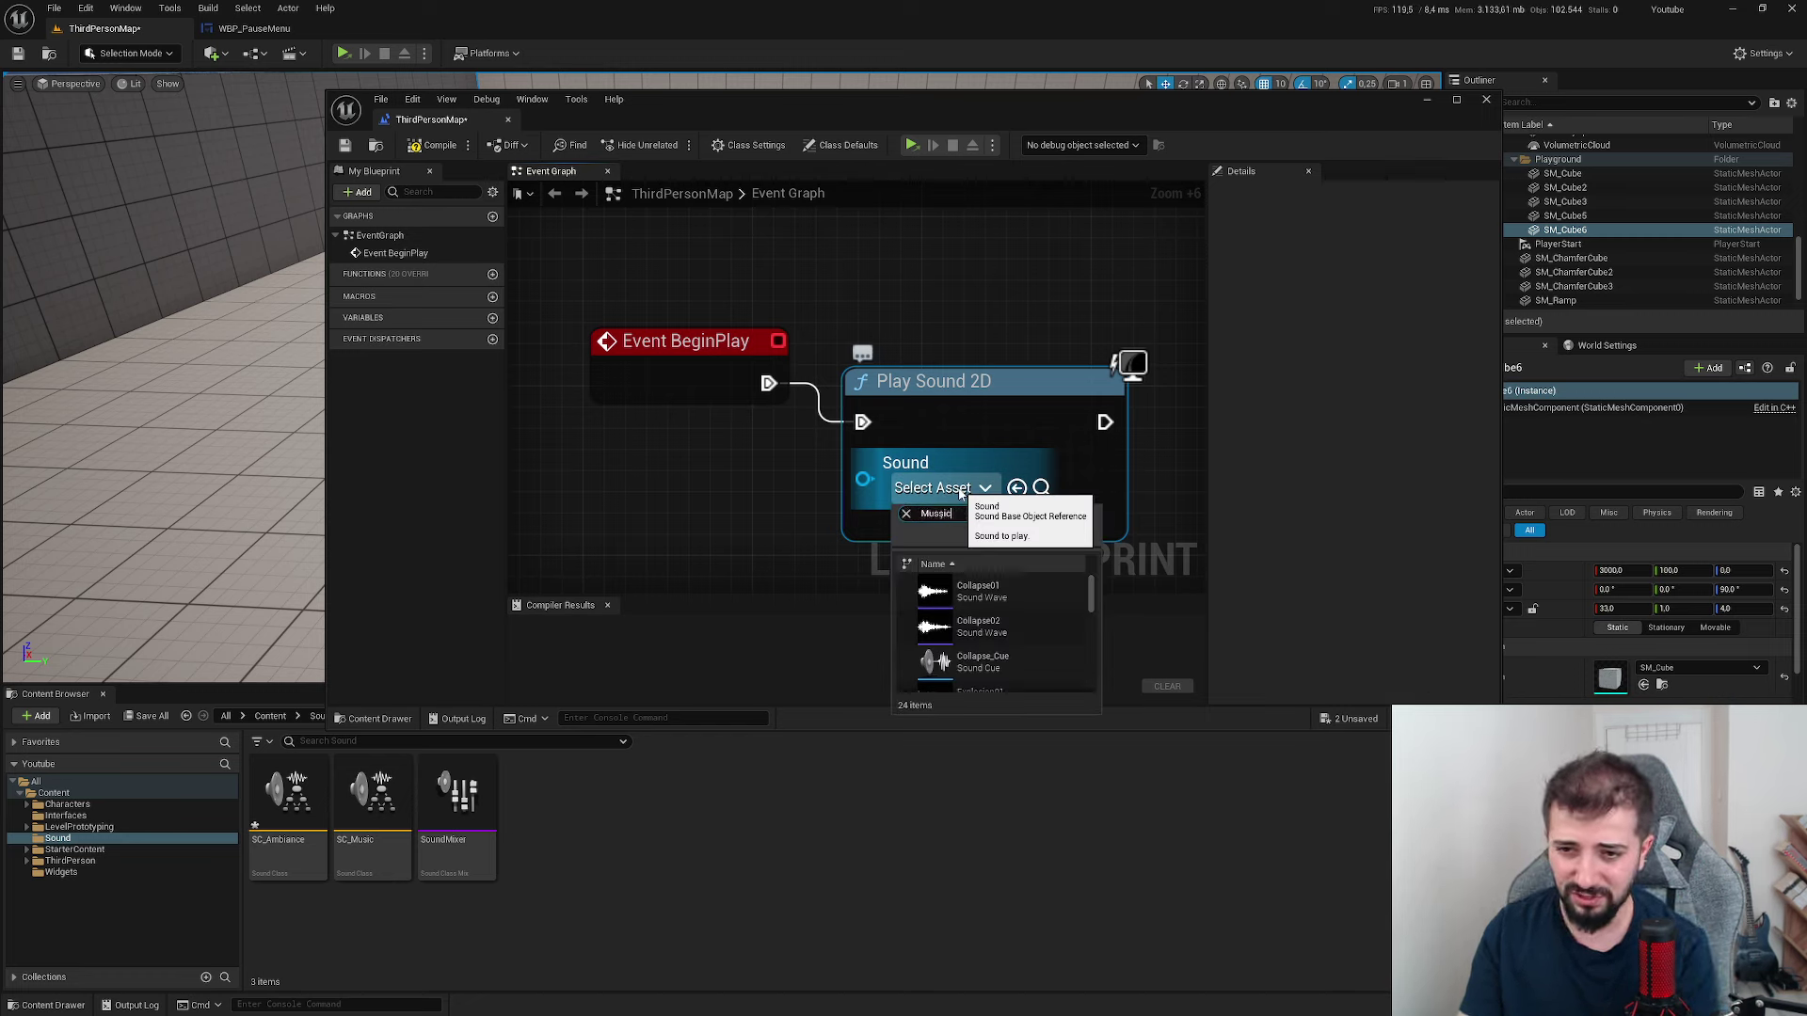
{"action": "key", "text": "BackSpace"}
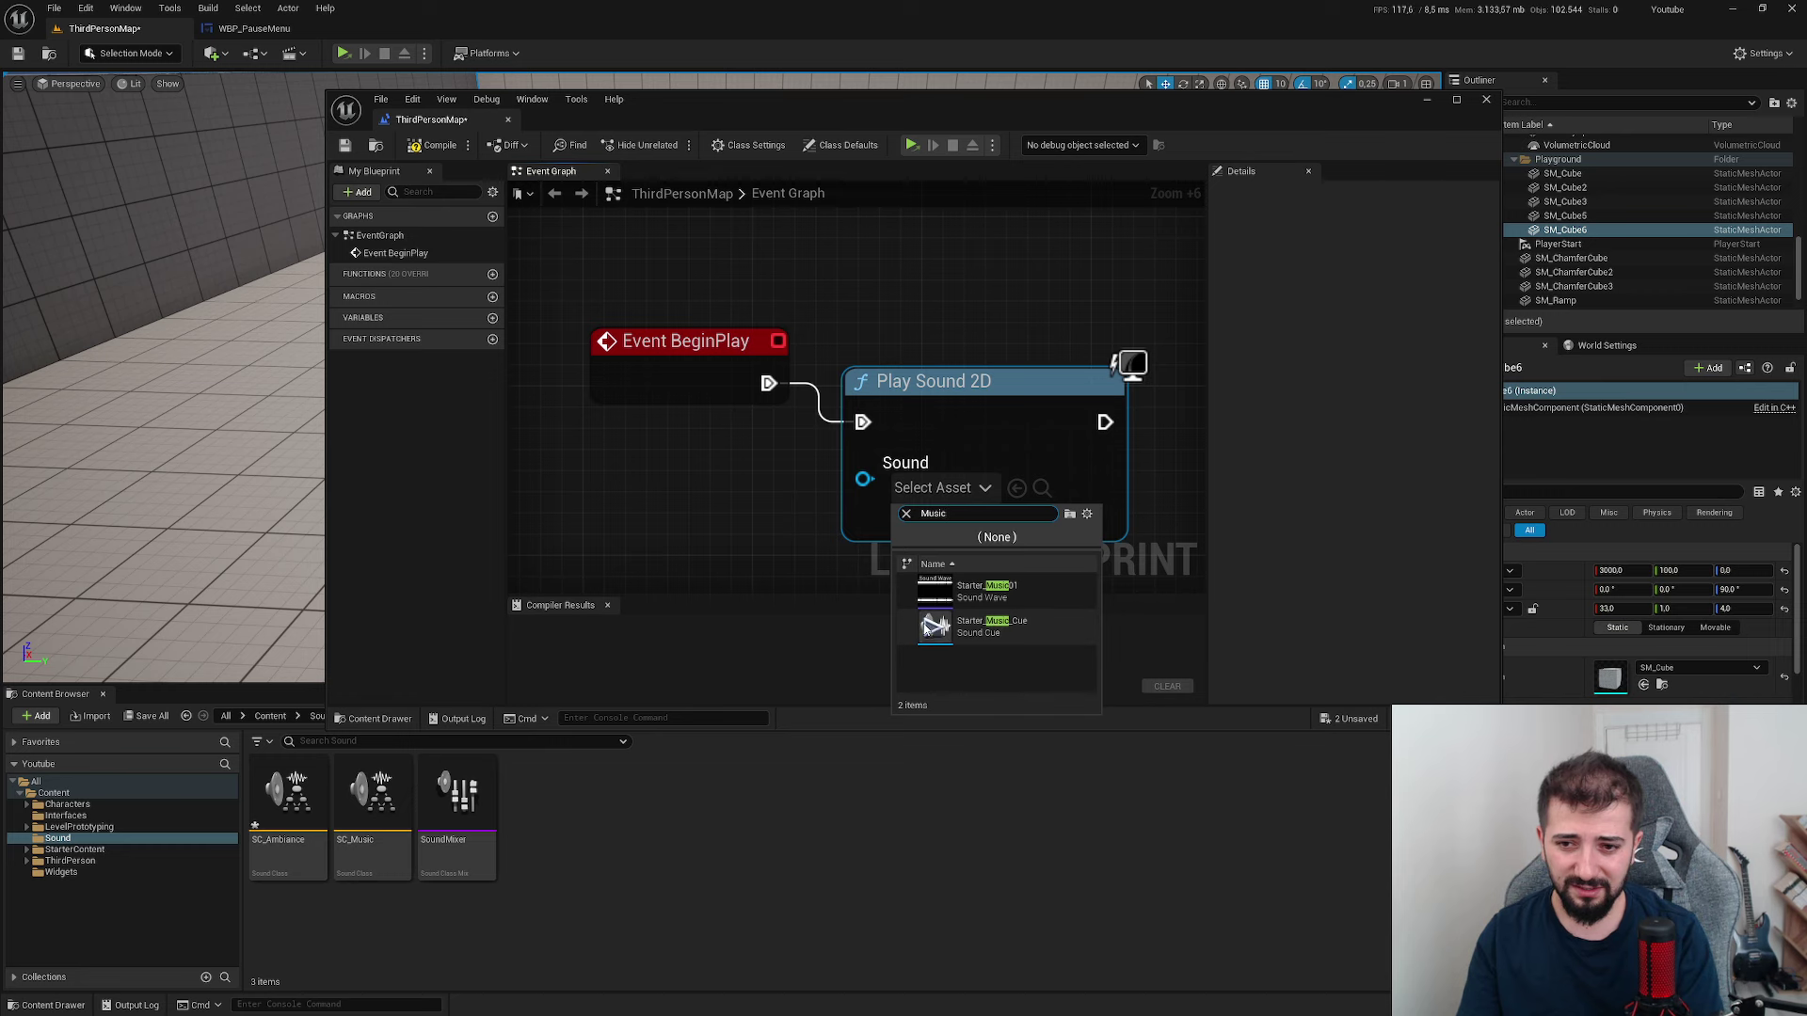
{"action": "left_click", "coordinate": [934, 625]}
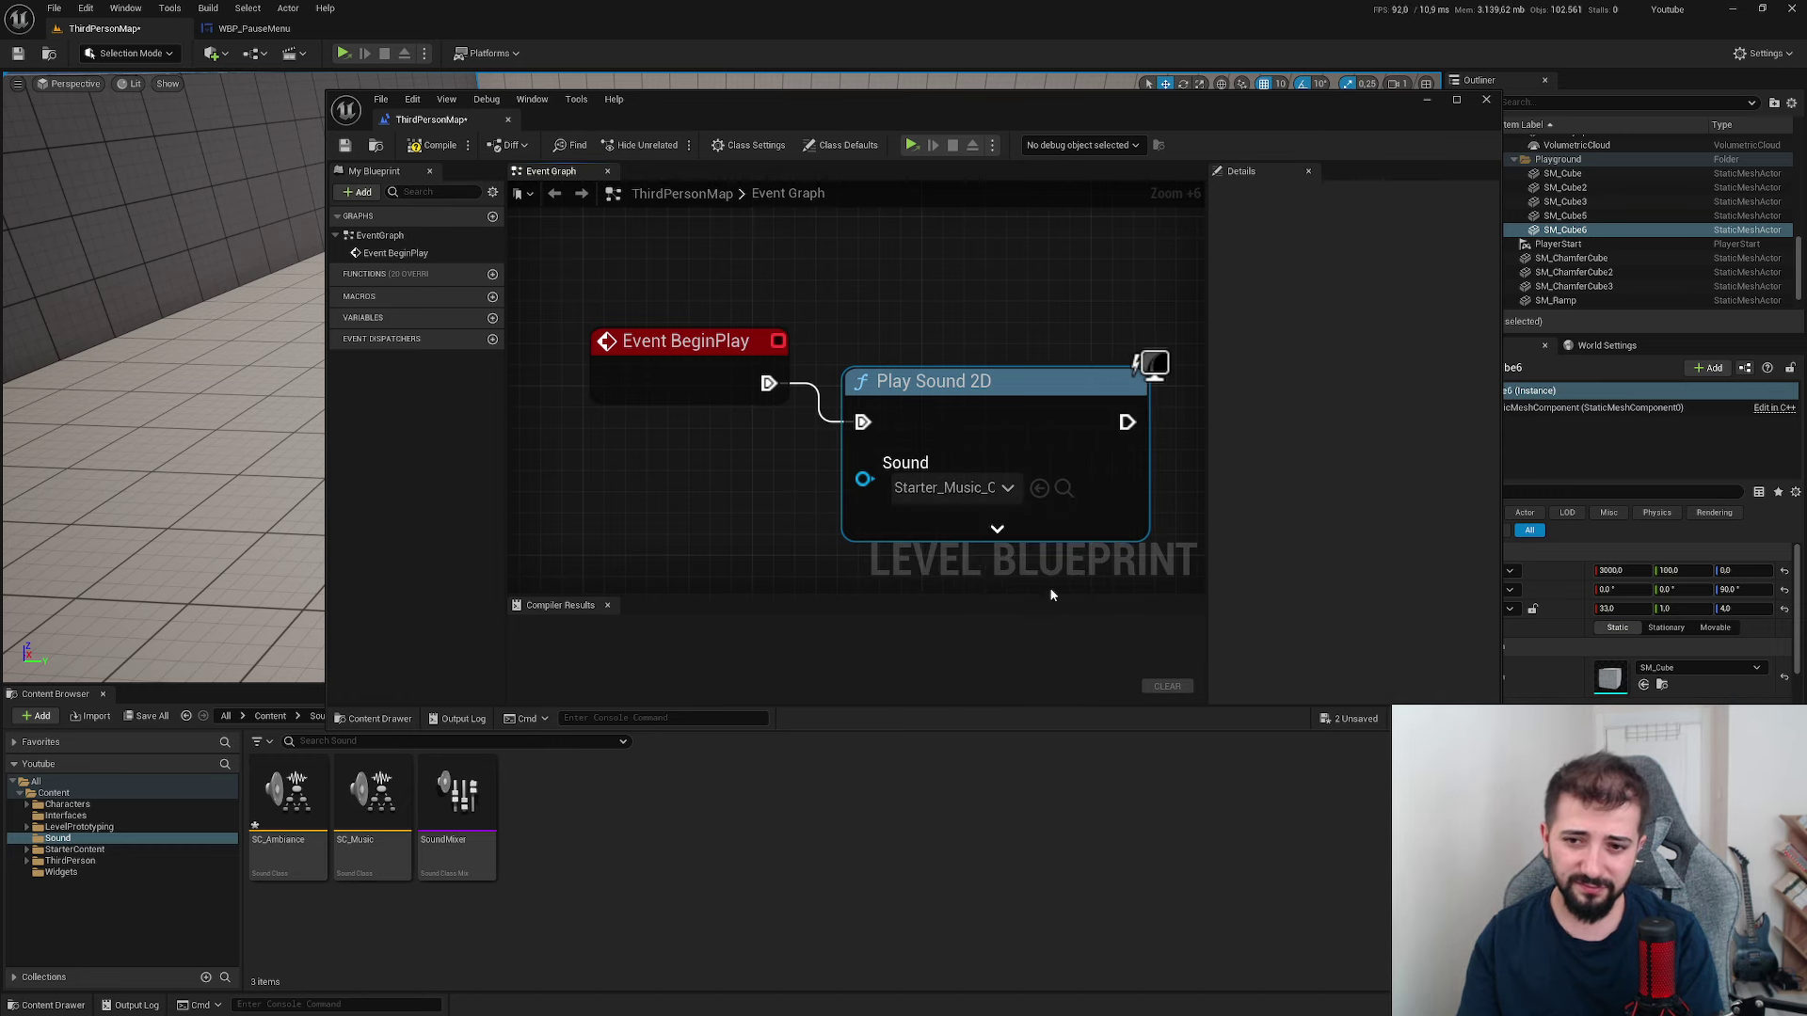
{"action": "right_click_drag", "start_coordinate": [934, 626], "coordinate": [974, 519]}
{"action": "left_click_drag", "start_coordinate": [978, 305], "coordinate": [979, 284]}
{"action": "left_click_drag", "start_coordinate": [691, 278], "coordinate": [688, 274]}
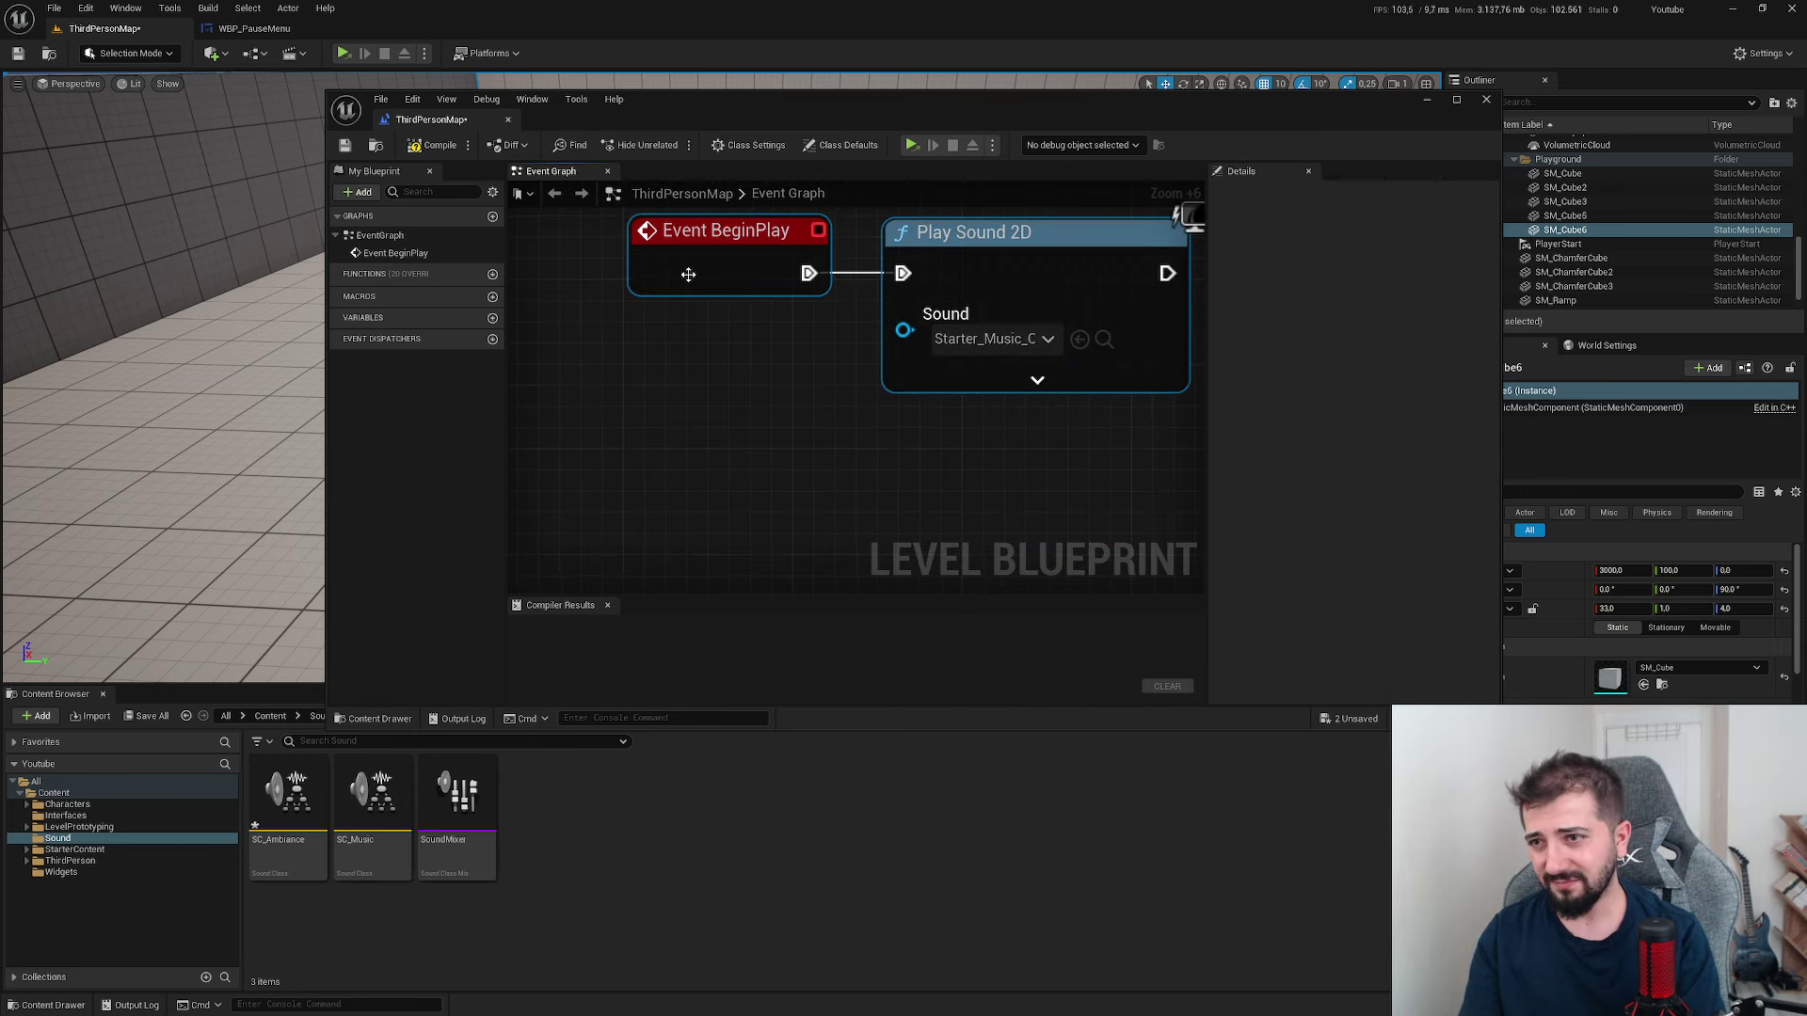
{"action": "left_click", "coordinate": [419, 147]}
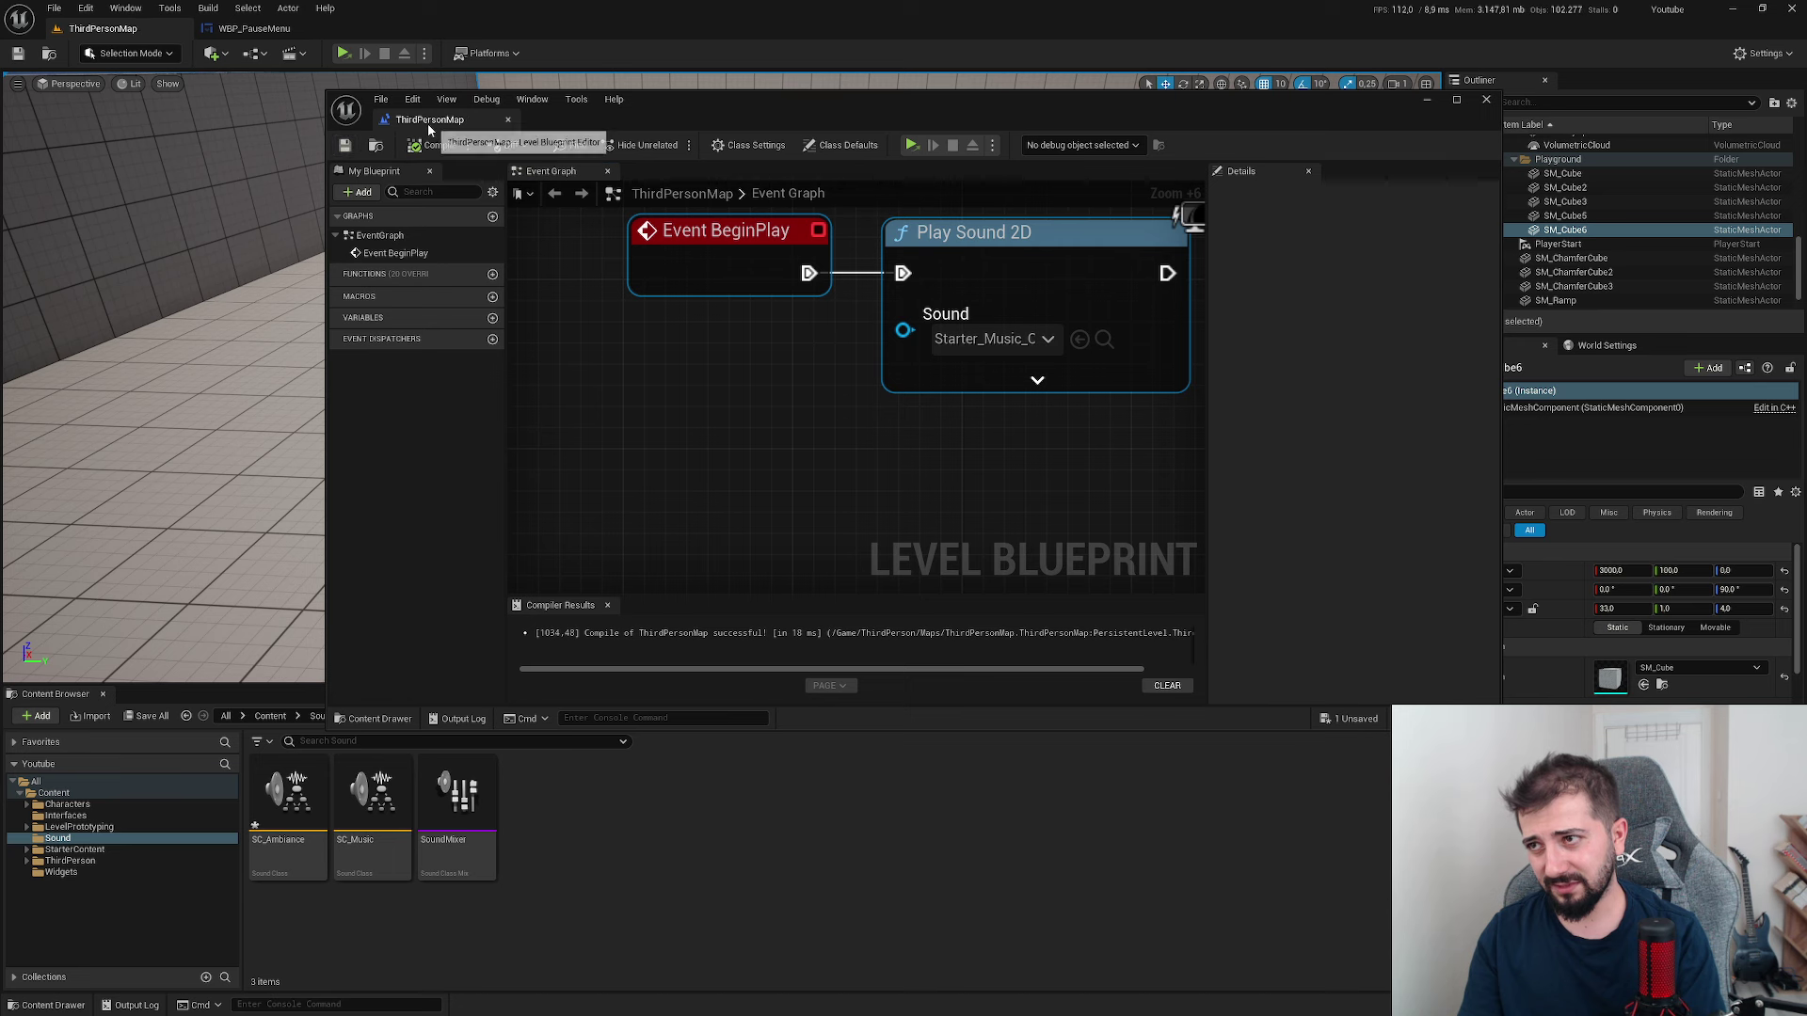
{"action": "left_click", "coordinate": [365, 79]}
- Save SC_Ambiance, then check the Music and Ambiance sliders in the in-game pause menu Settings
{"action": "key", "text": "ctrl+shift+s"}
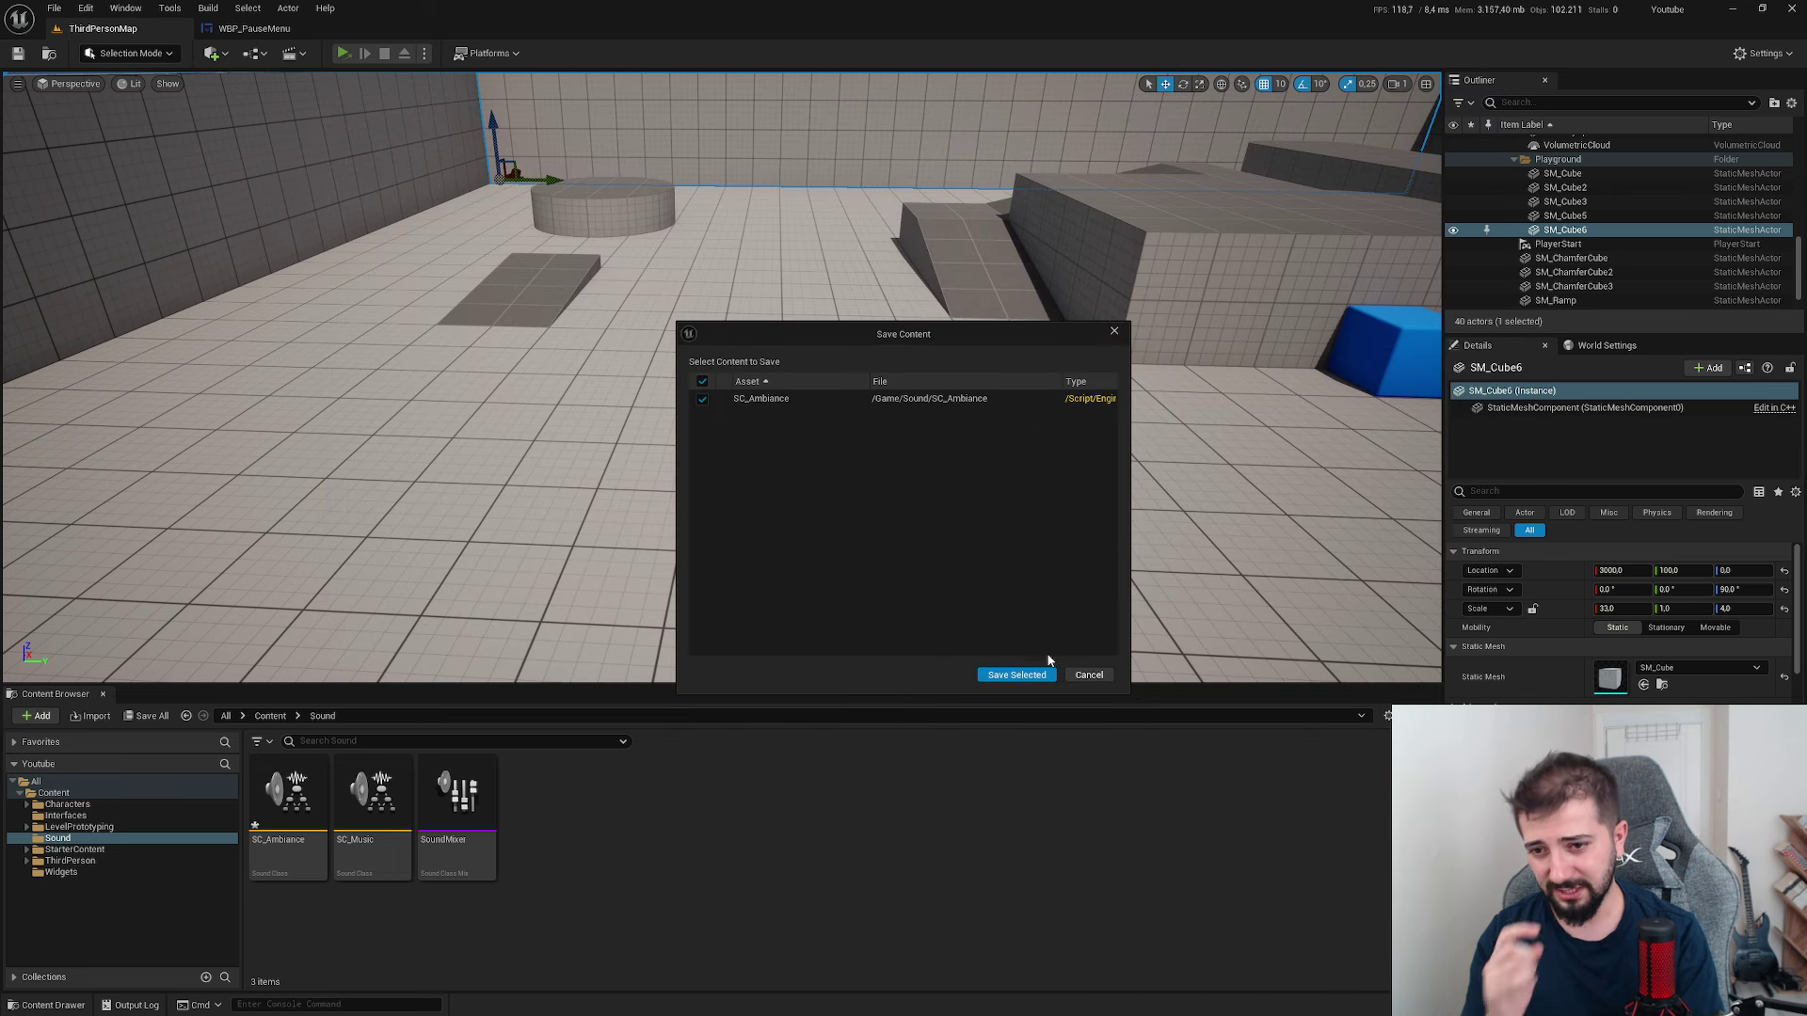
{"action": "left_click", "coordinate": [1028, 672]}
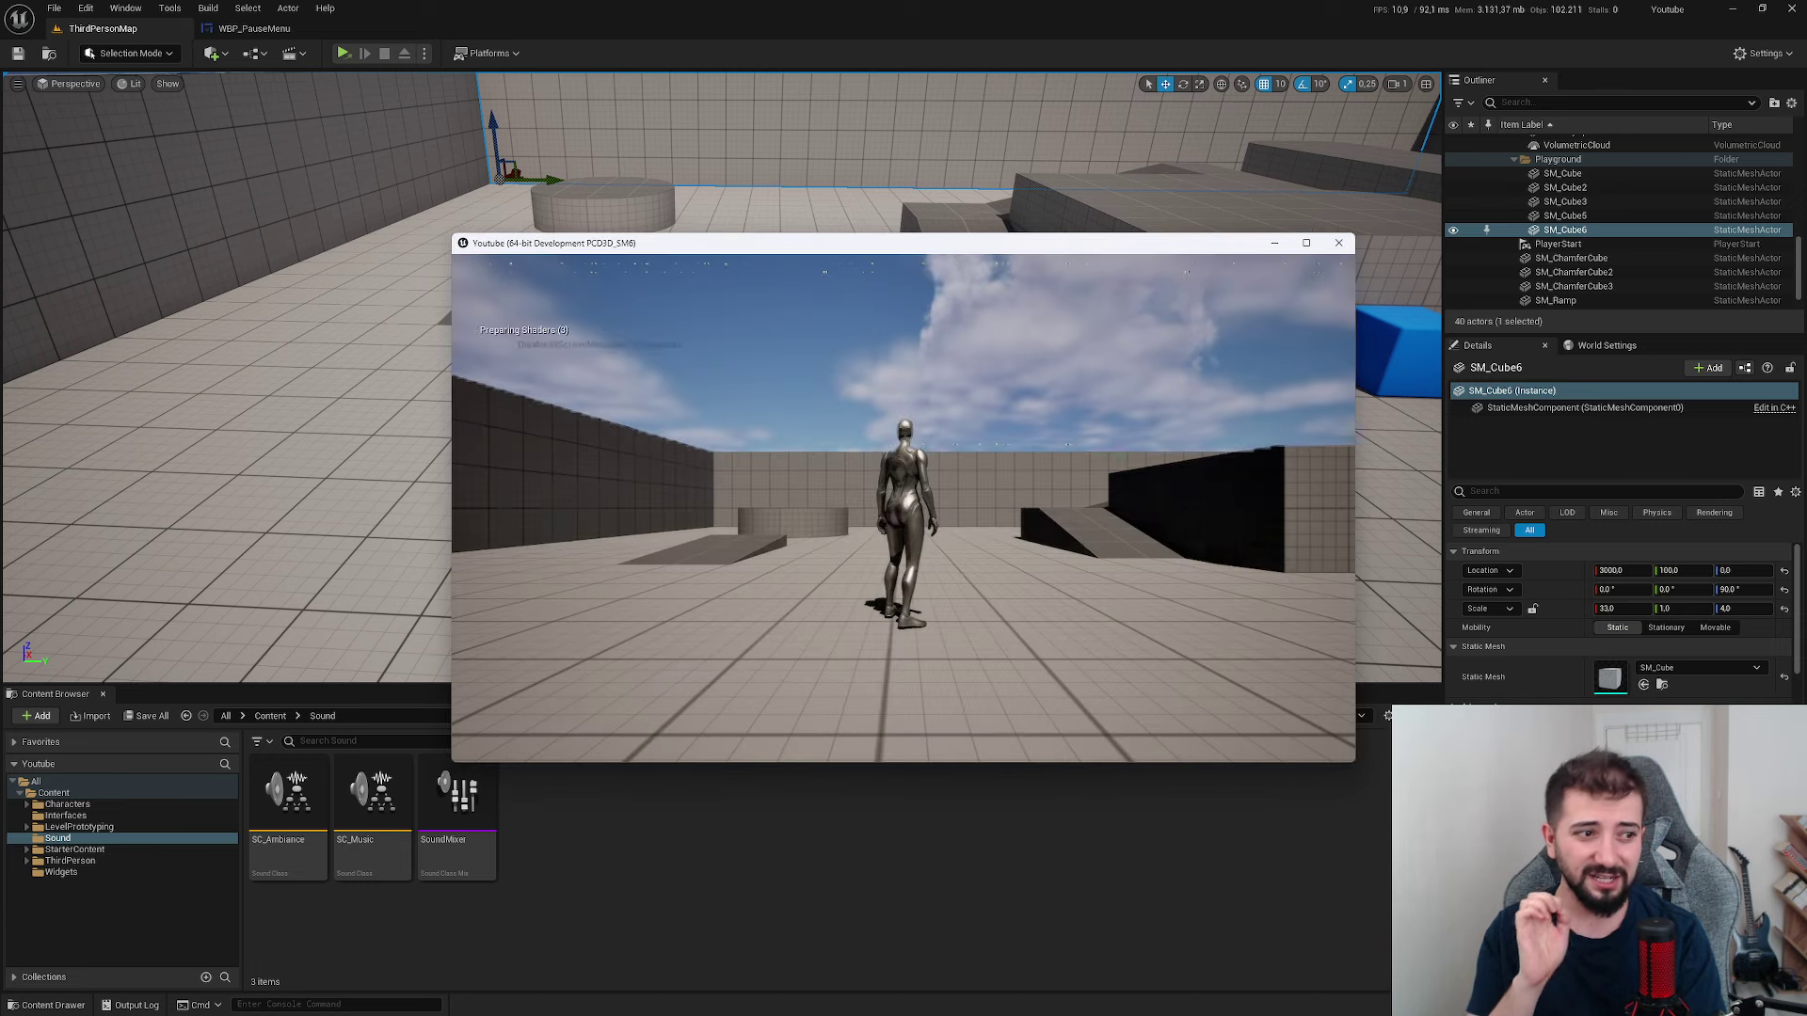
{"action": "key", "text": "Escape"}
{"action": "left_click", "coordinate": [911, 589]}
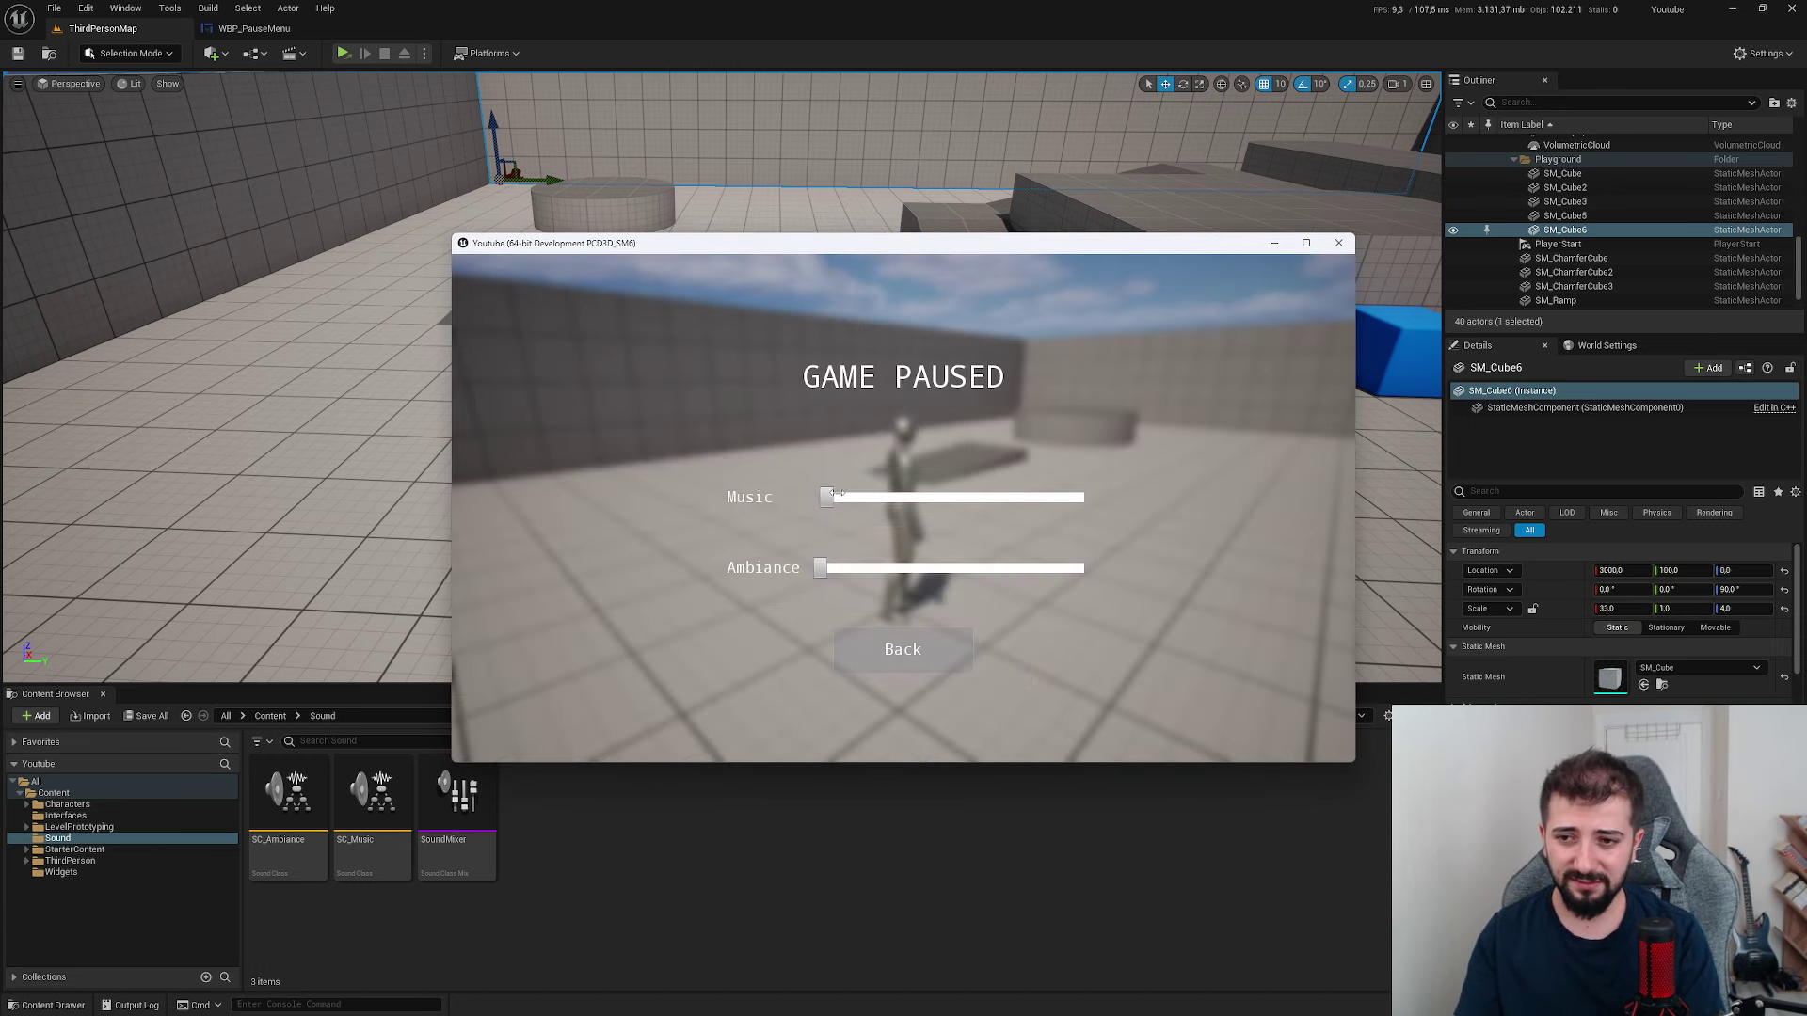
{"action": "left_click", "coordinate": [926, 649]}
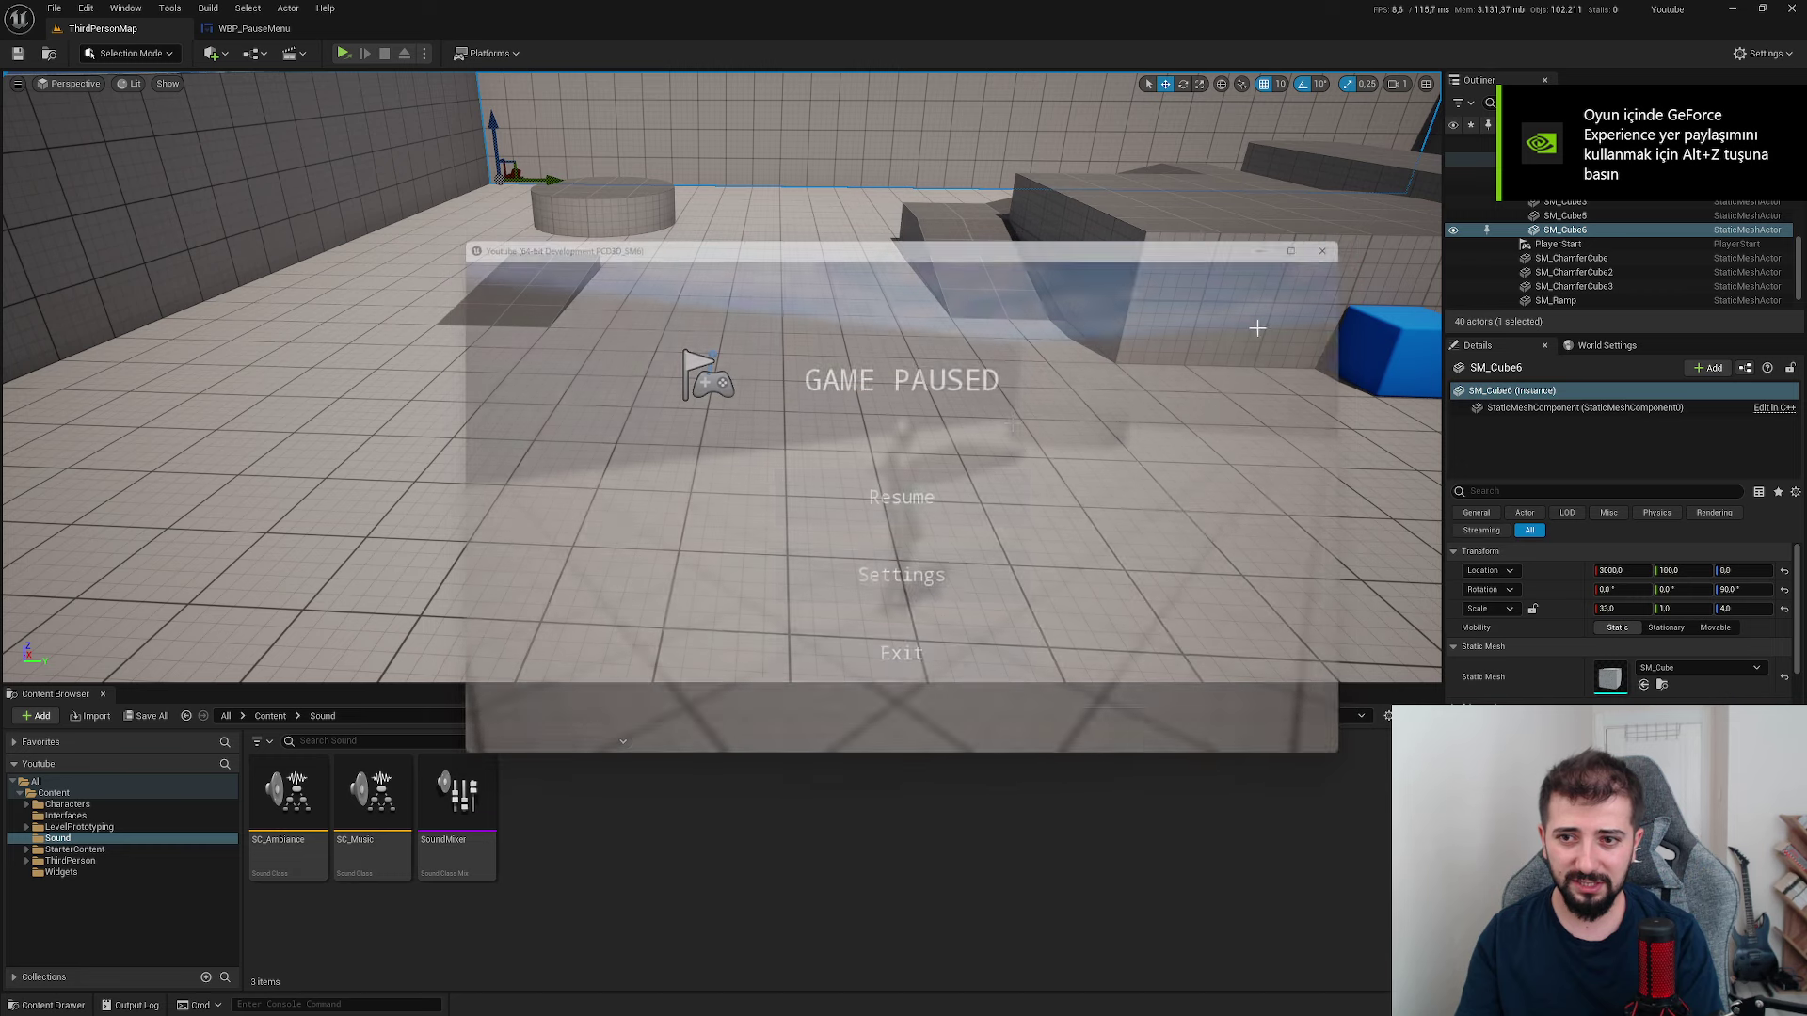
{"action": "right_click_drag", "start_coordinate": [812, 428], "coordinate": [812, 428]}
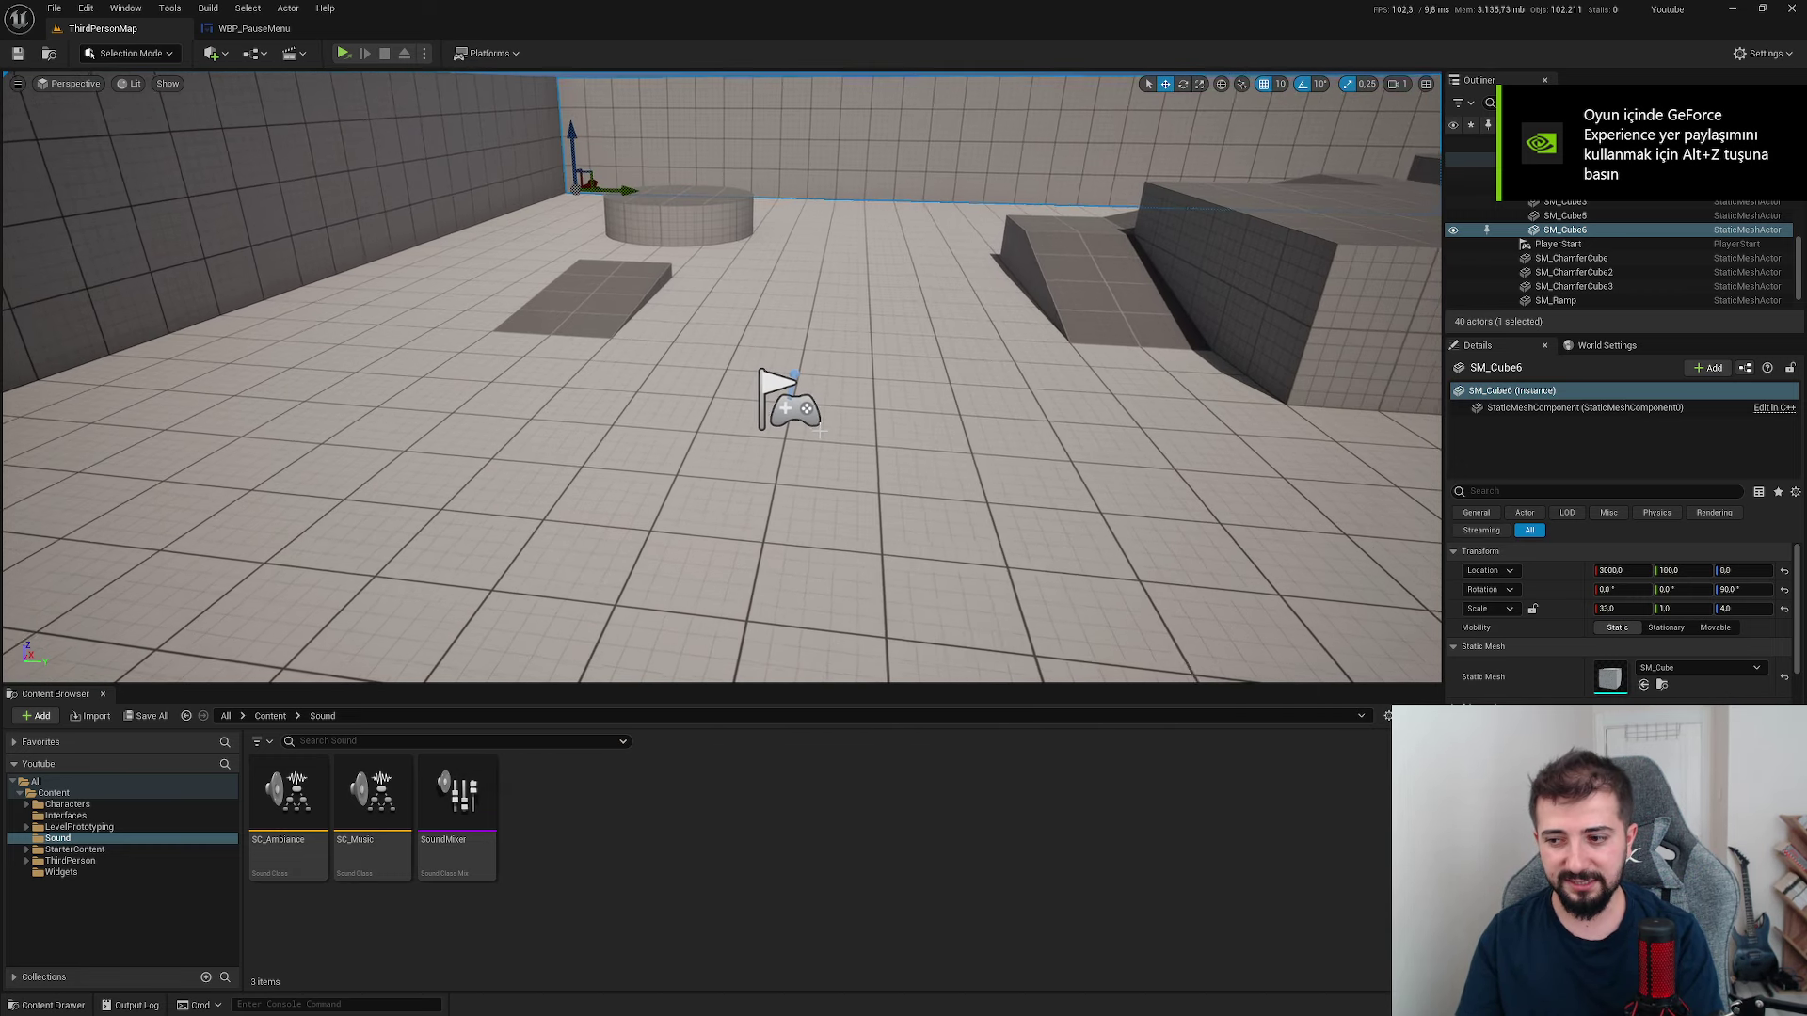
- Return to the ThirdPersonMap Level Blueprint and locate Starter_Music_Cue from its Play Sound 2D node
{"action": "left_click", "coordinate": [271, 717]}
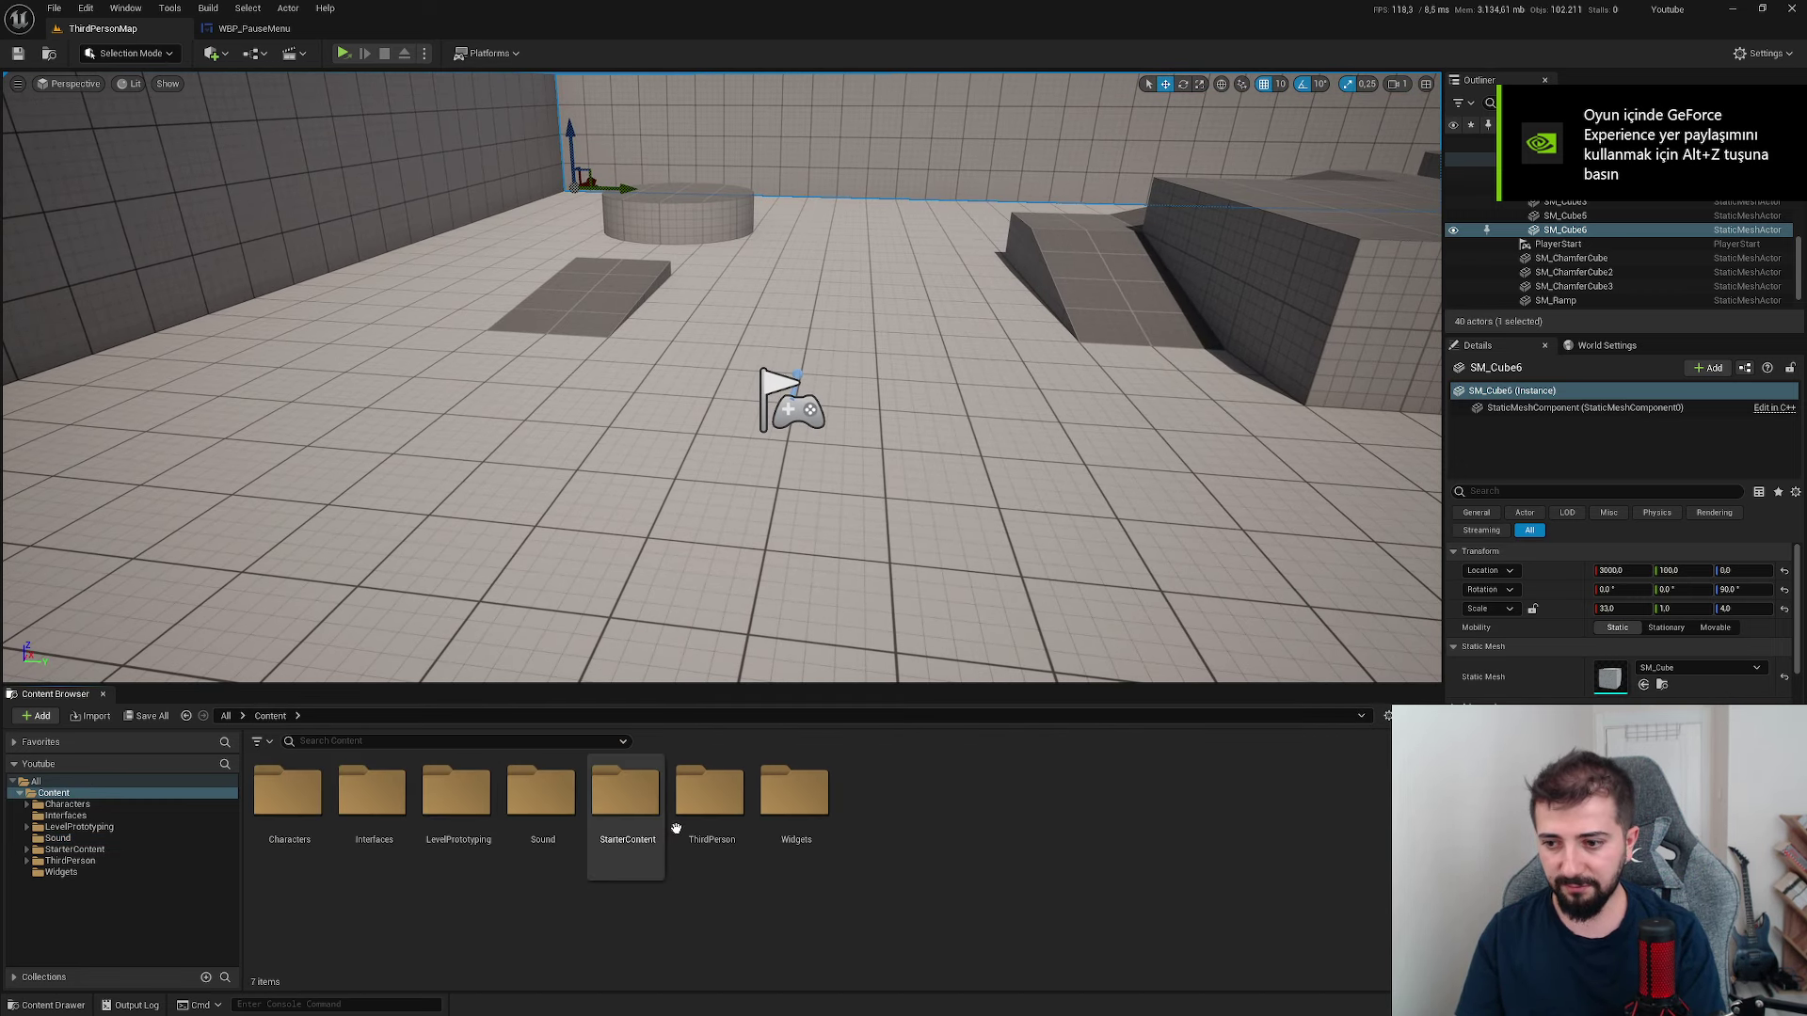
{"action": "left_click", "coordinate": [257, 34]}
{"action": "left_click", "coordinate": [121, 8]}
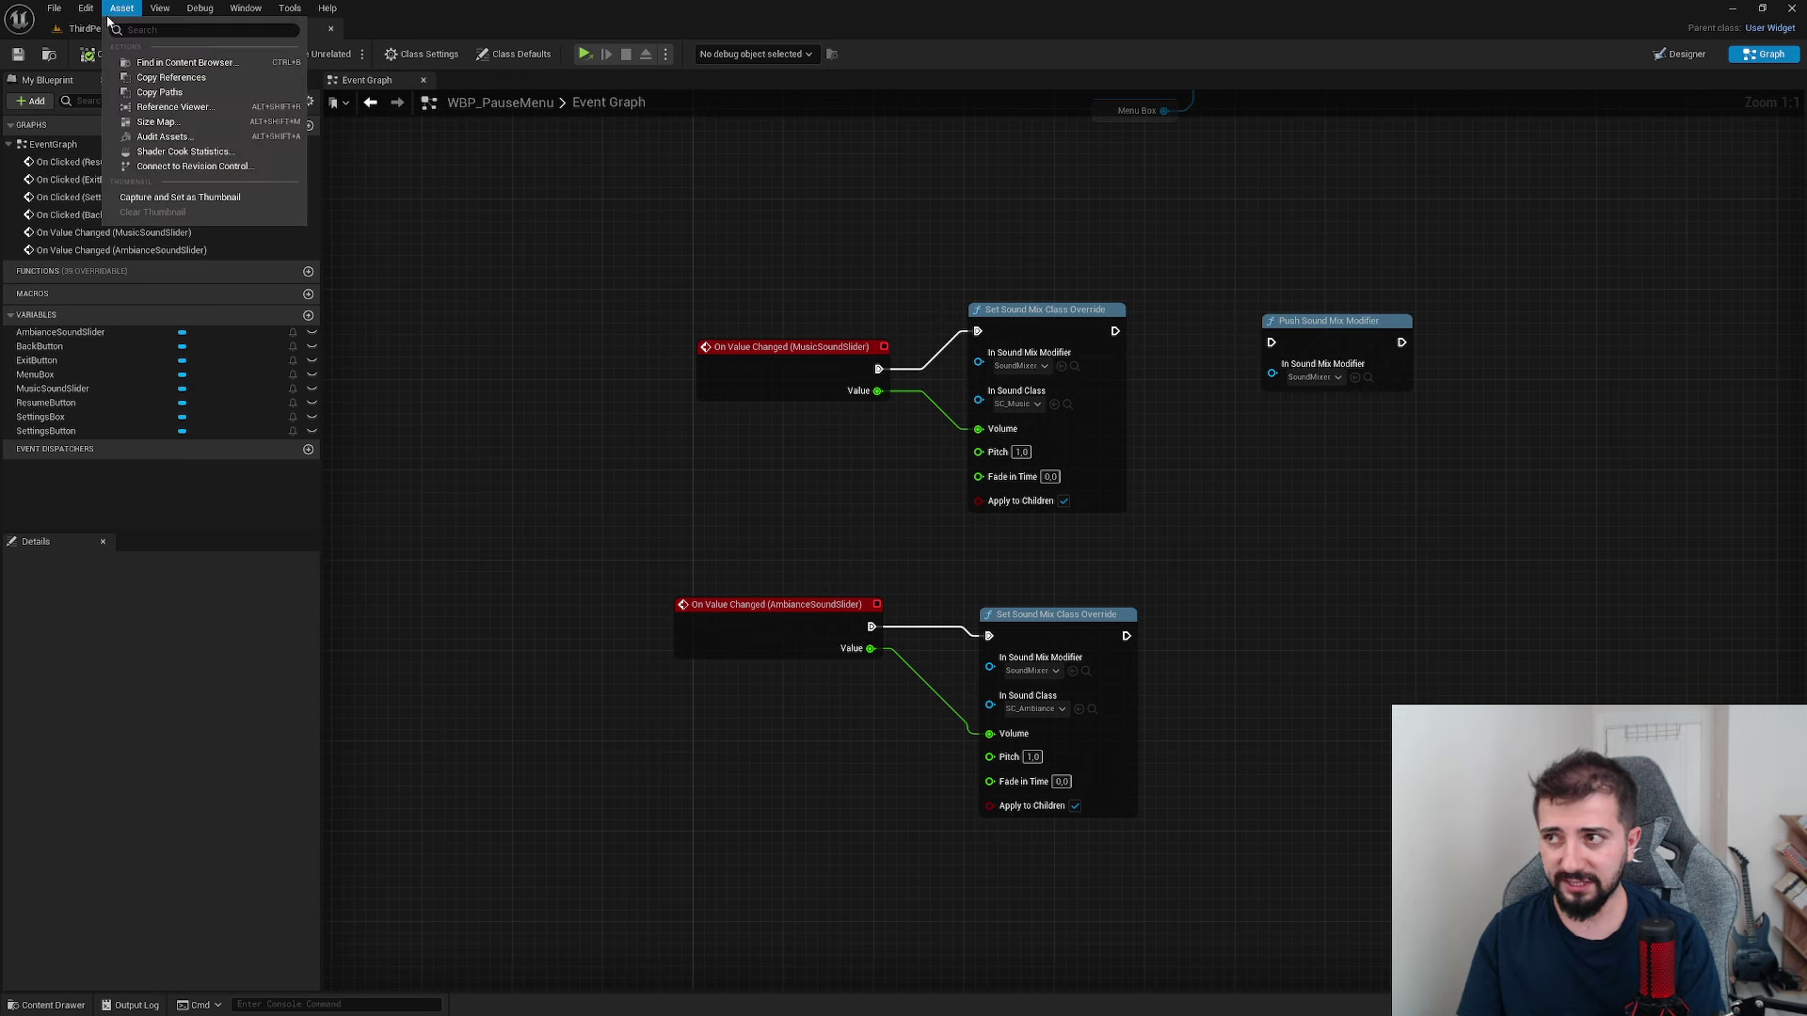
{"action": "left_click", "coordinate": [83, 30]}
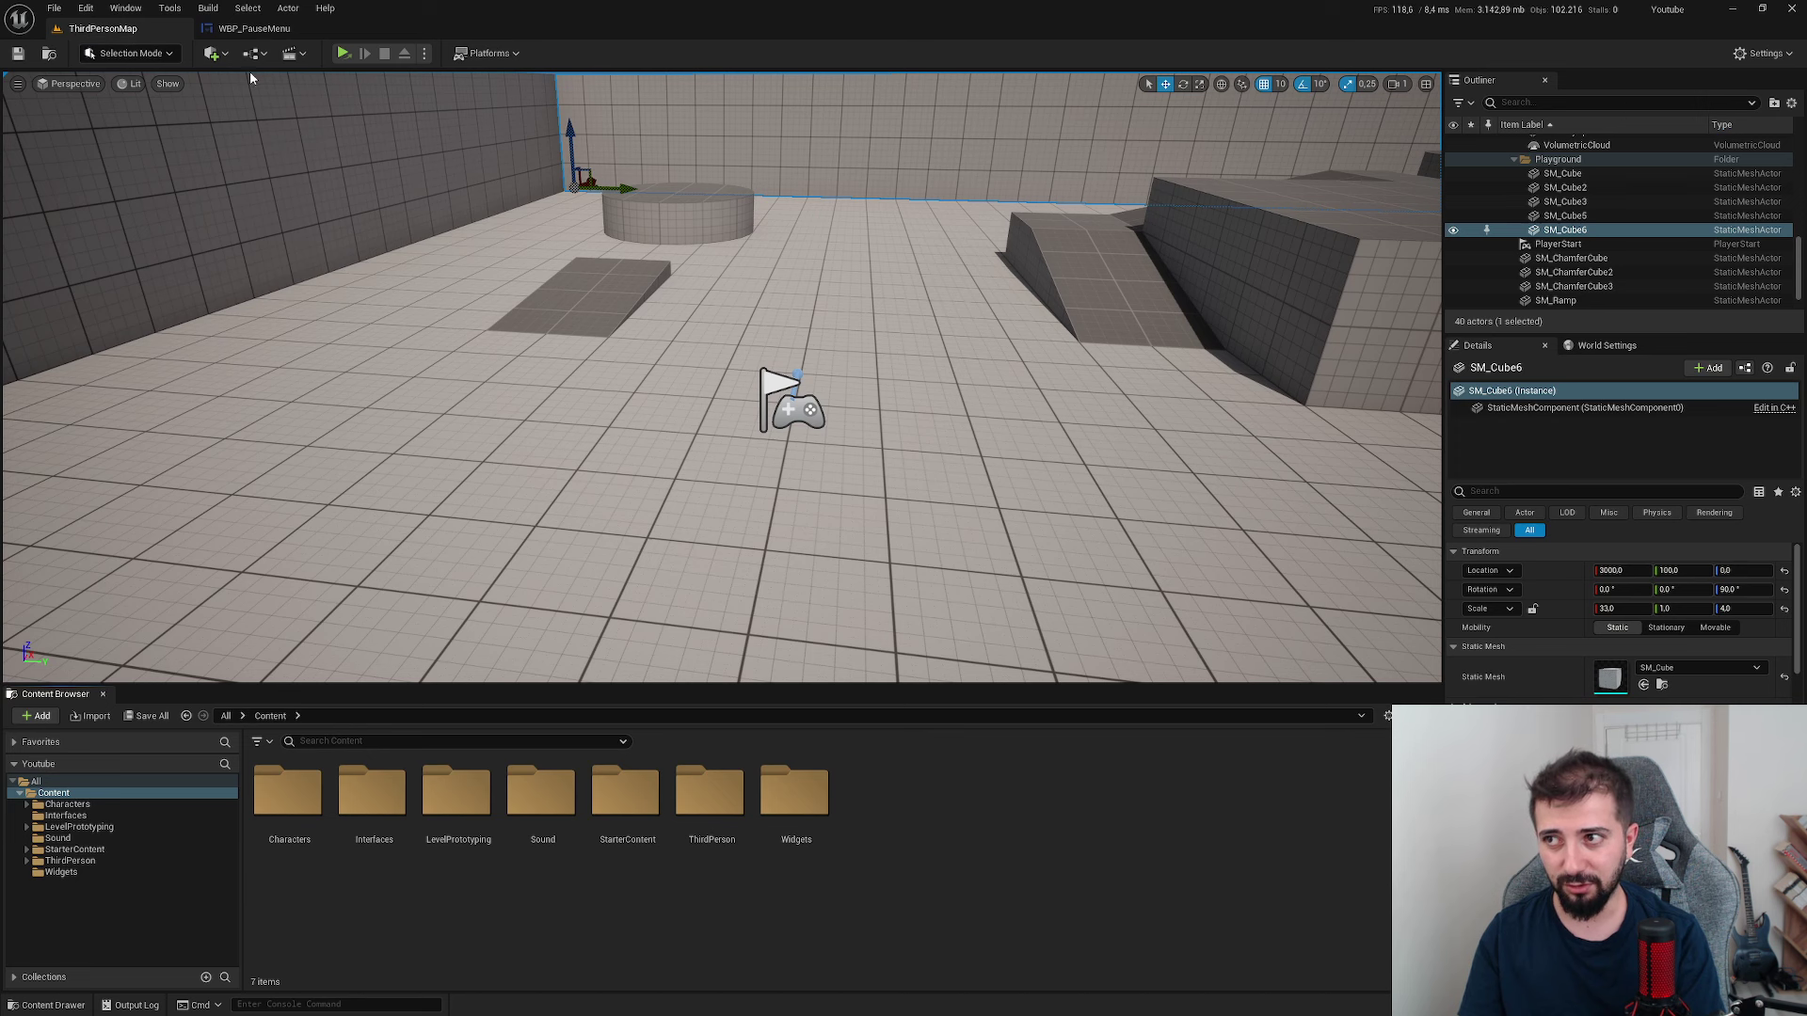
{"action": "left_click", "coordinate": [251, 52]}
{"action": "left_click", "coordinate": [302, 105]}
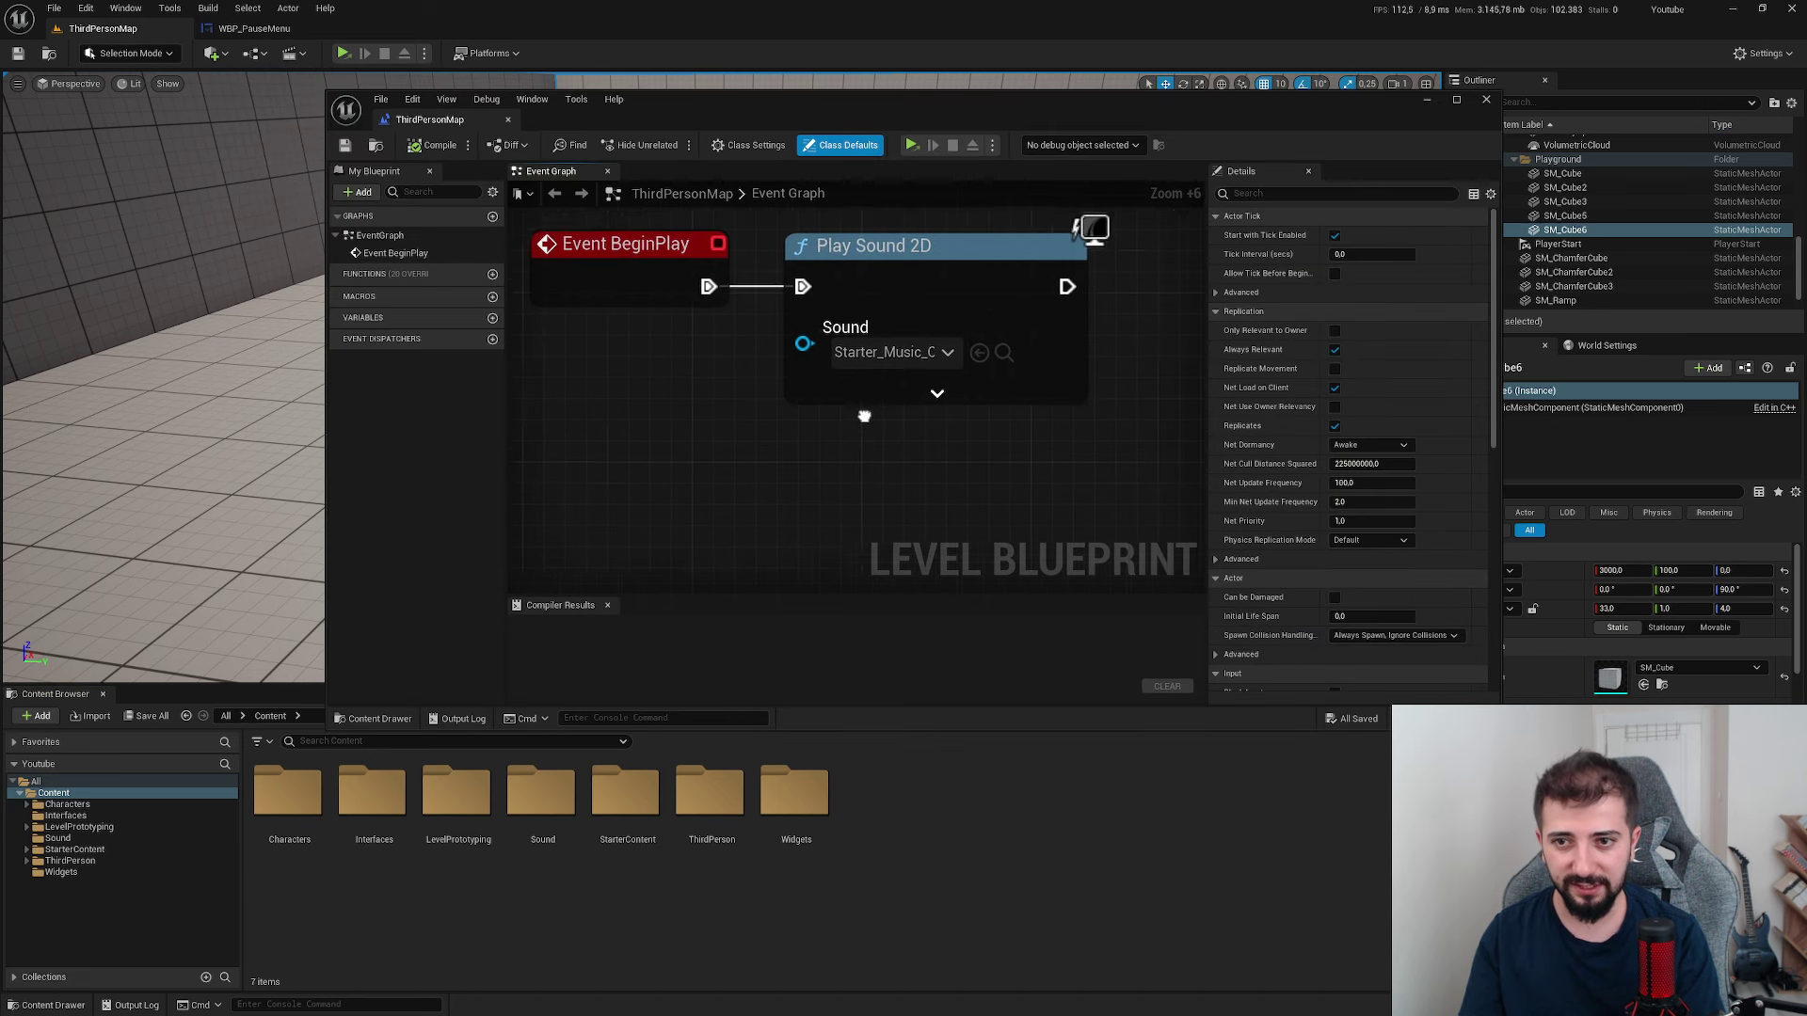
{"action": "right_click_drag", "start_coordinate": [864, 415], "coordinate": [882, 370]}
{"action": "left_click", "coordinate": [930, 368]}
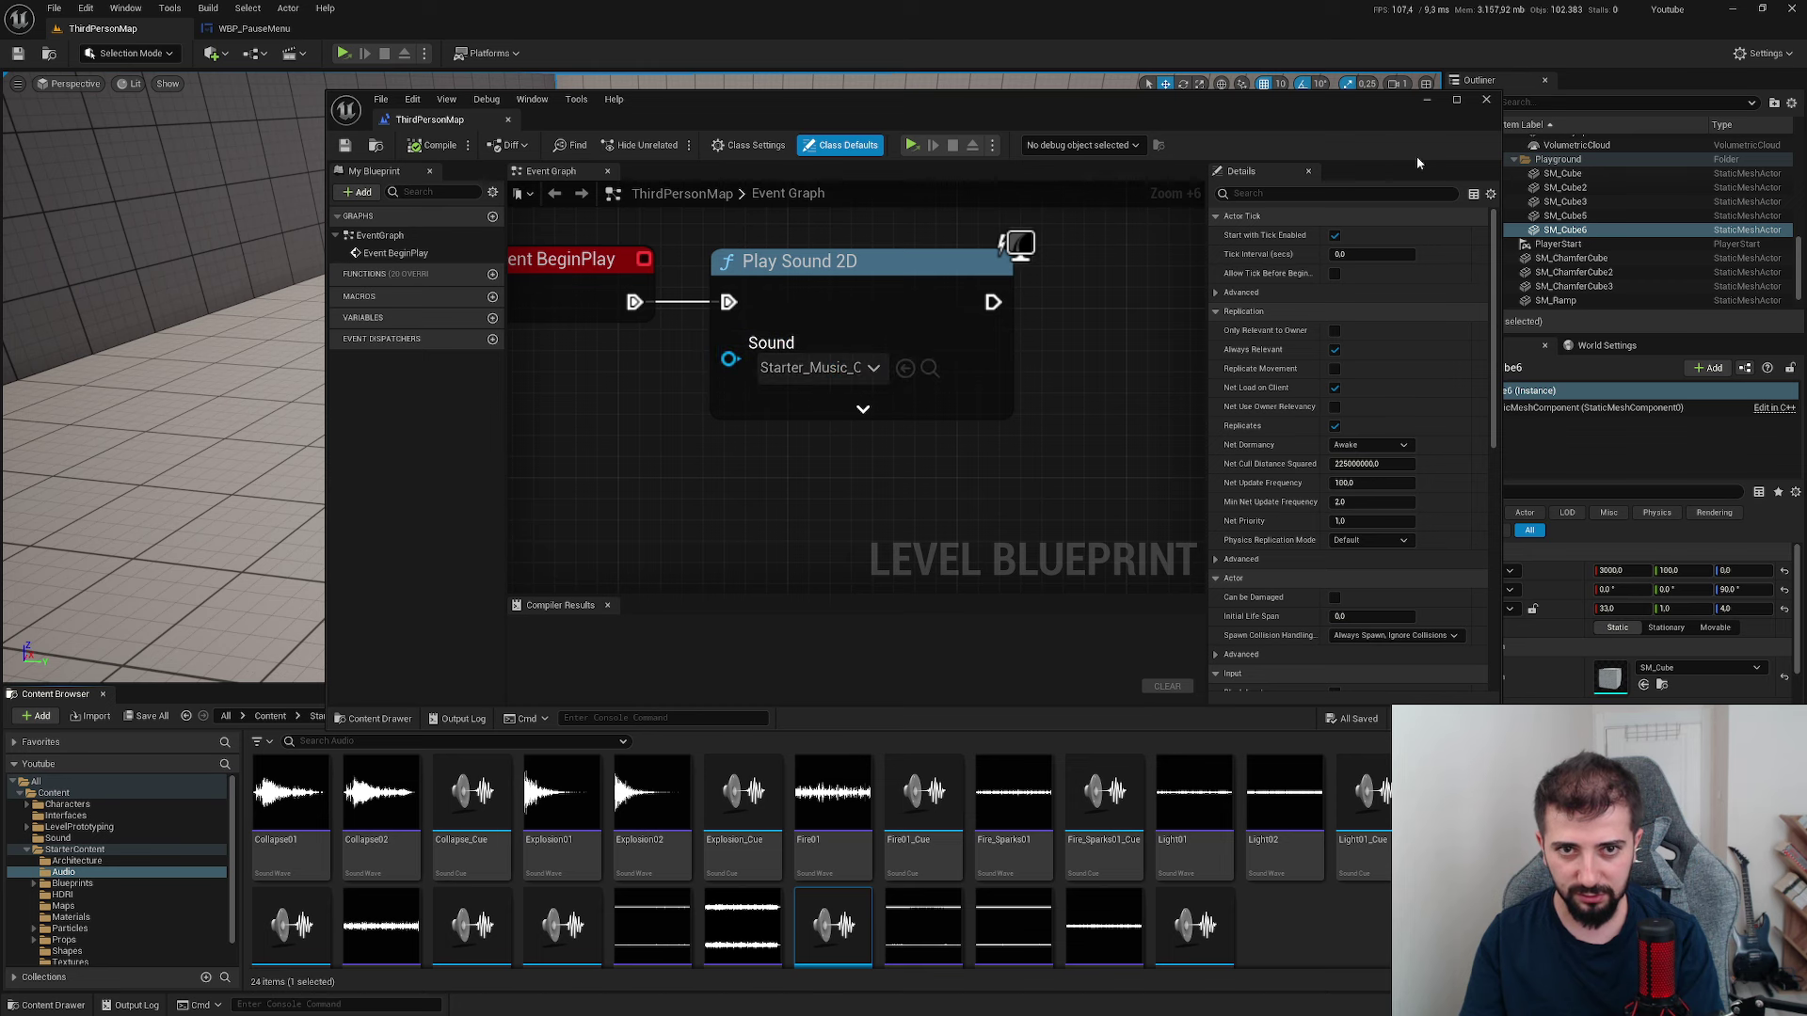
{"action": "left_click", "coordinate": [1488, 100]}
- Set Starter_Music_Cue's sound class to SC_Music
{"action": "scroll", "coordinate": [828, 903], "scroll_direction": "down", "scroll_amount": 1}
{"action": "double_click", "coordinate": [847, 946]}
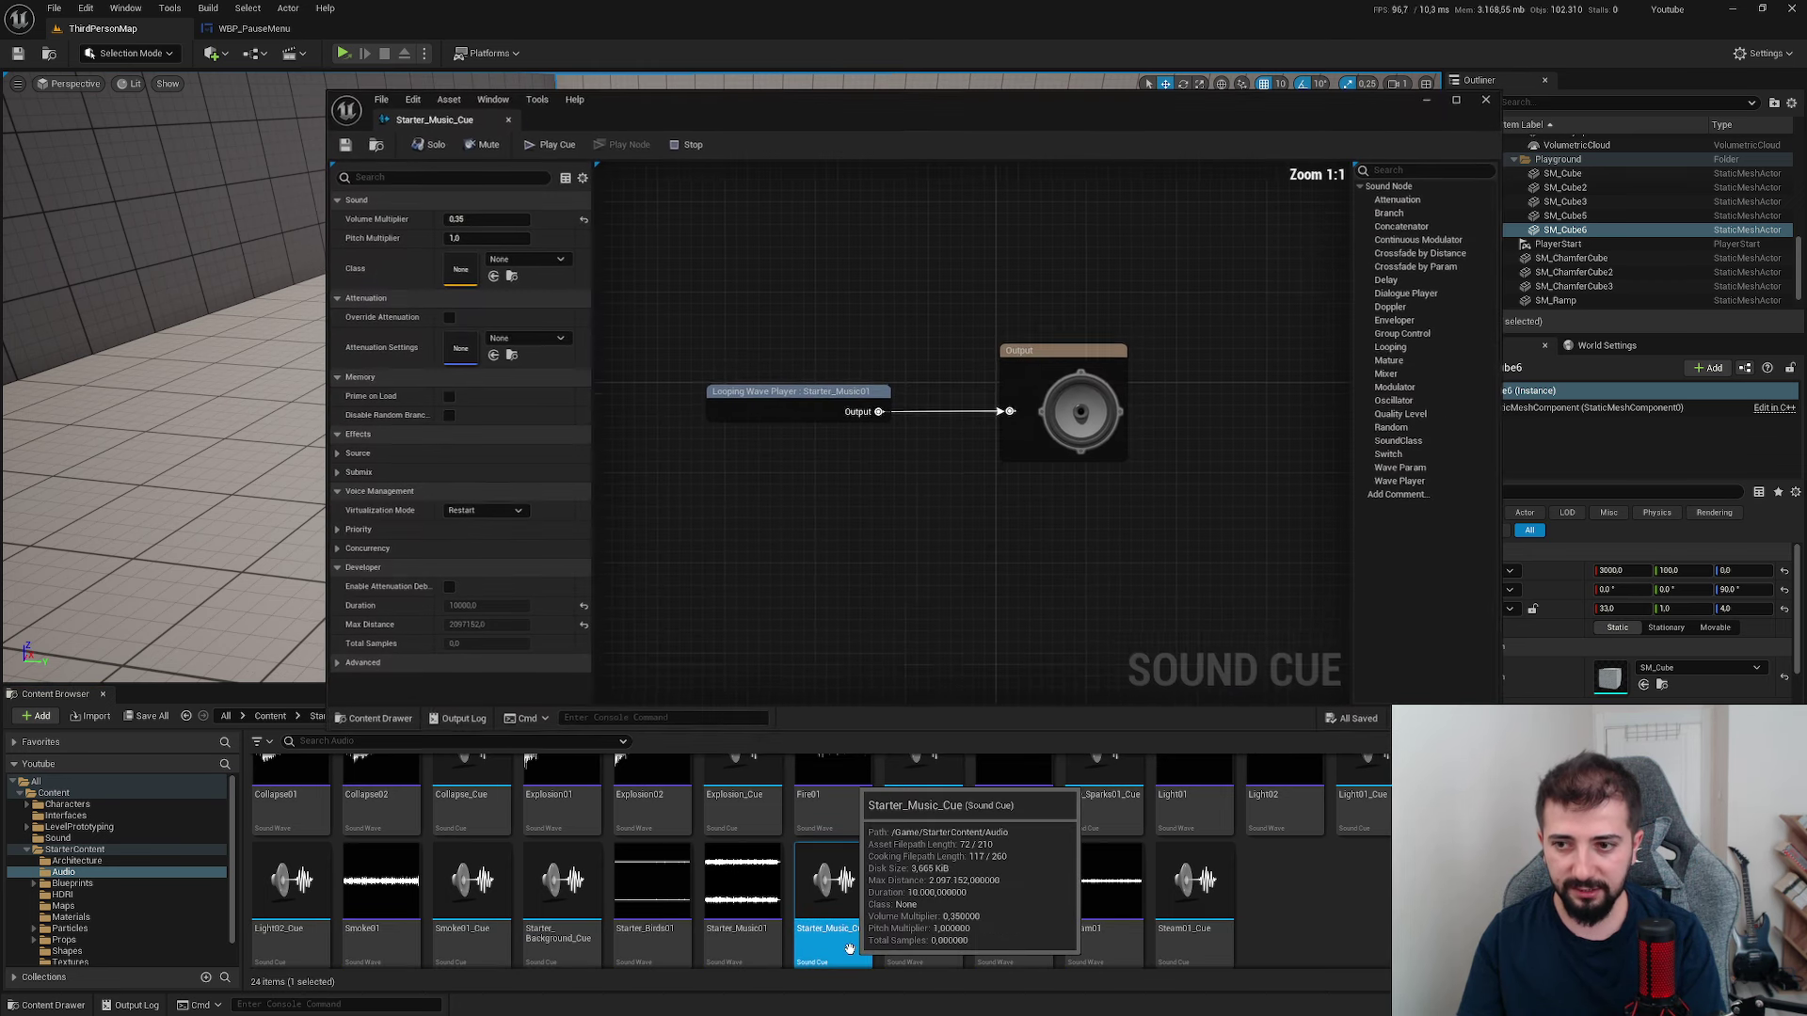
{"action": "left_click", "coordinate": [525, 259]}
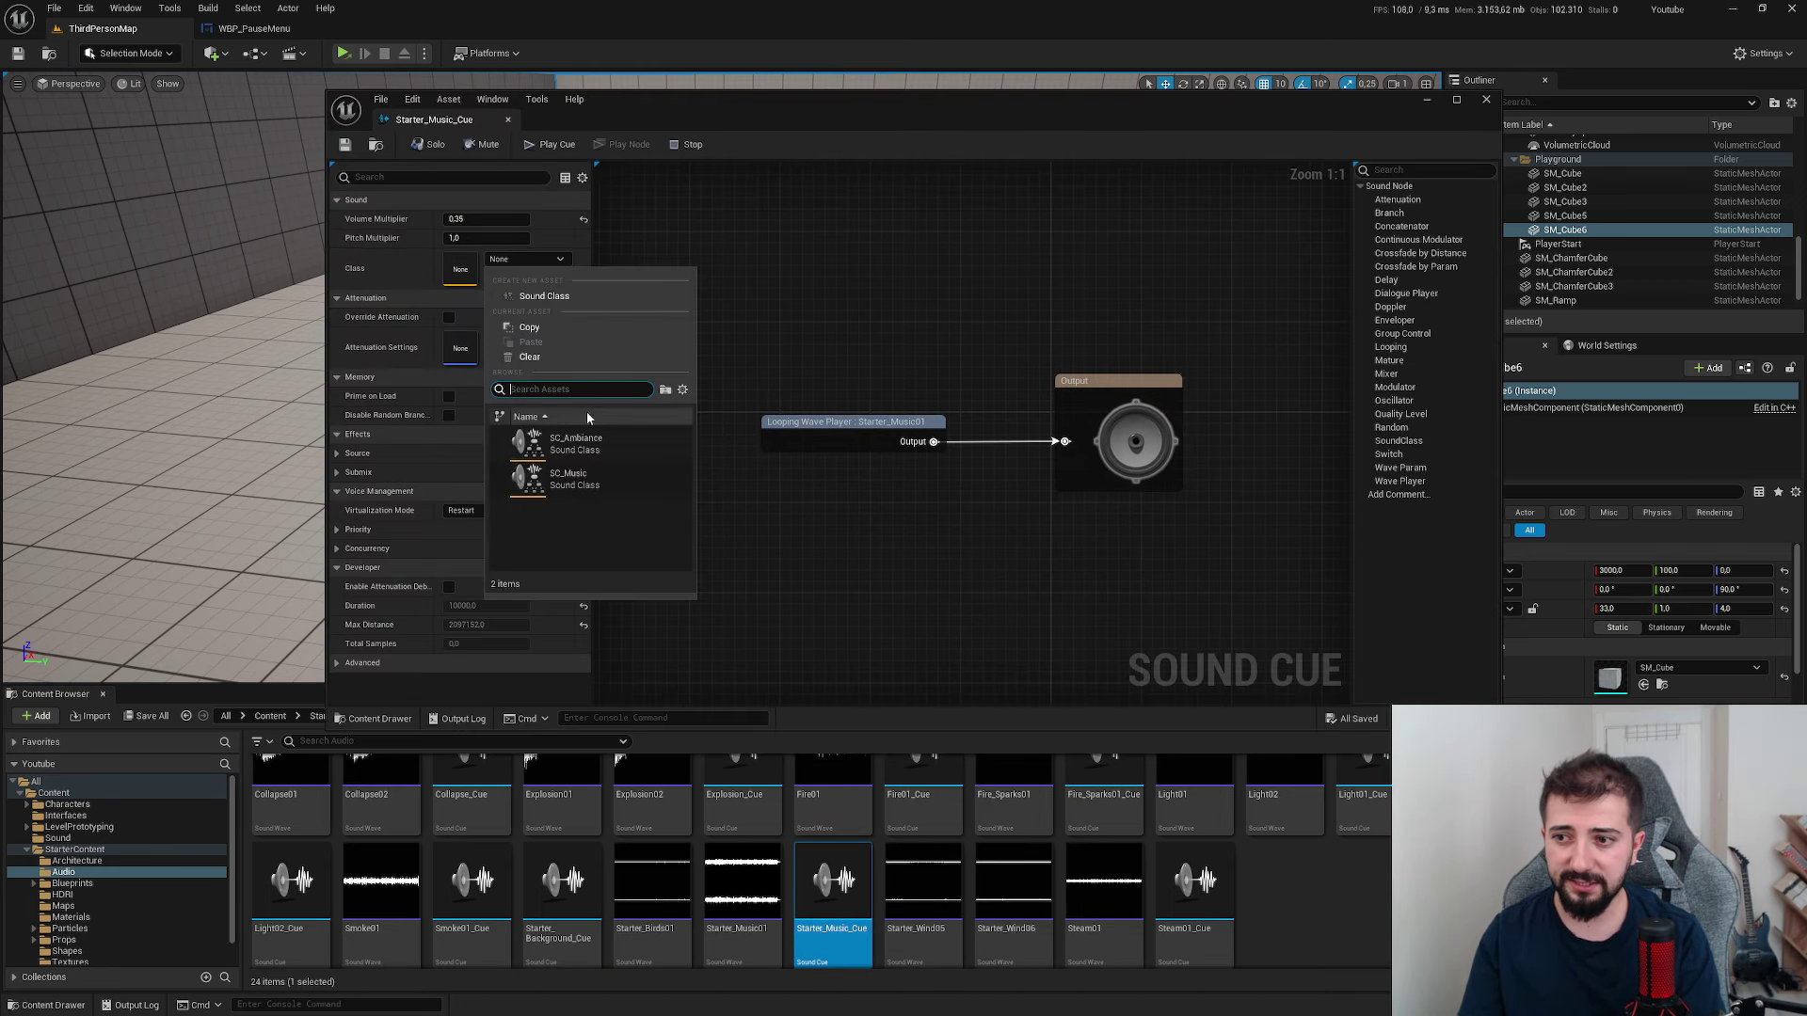
{"action": "left_click", "coordinate": [584, 472]}
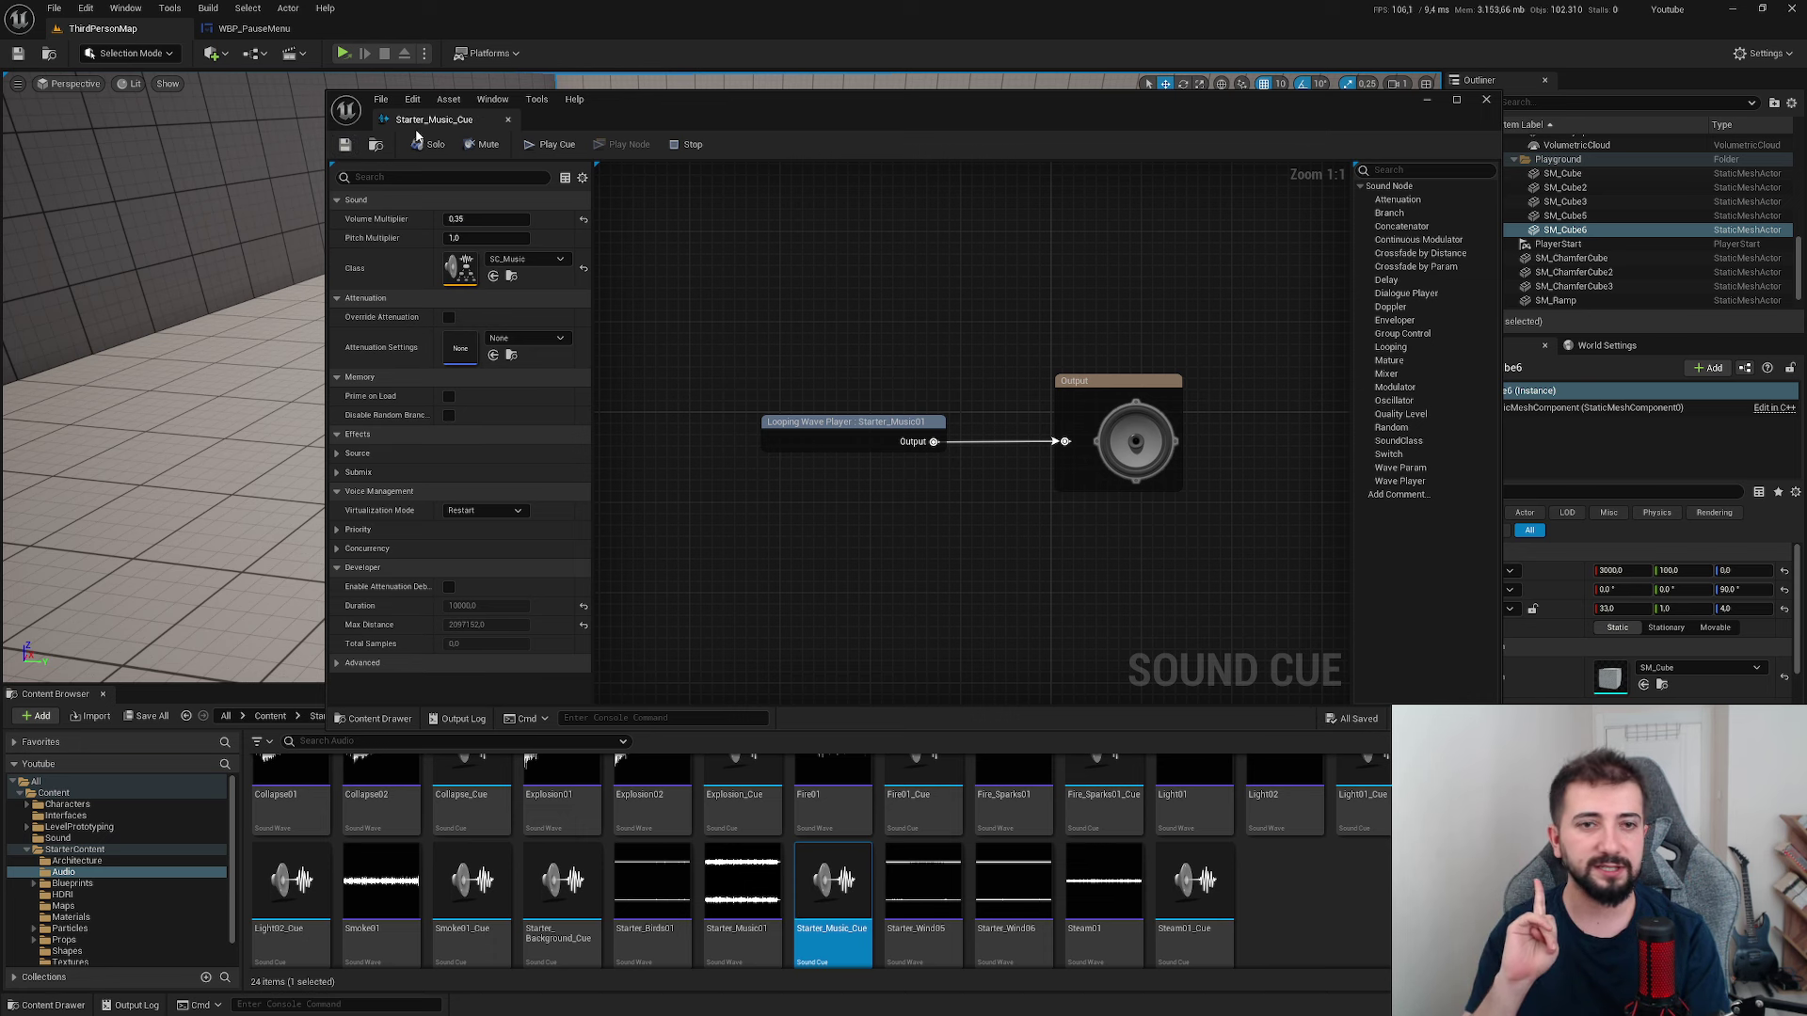
{"action": "left_click", "coordinate": [1486, 99]}
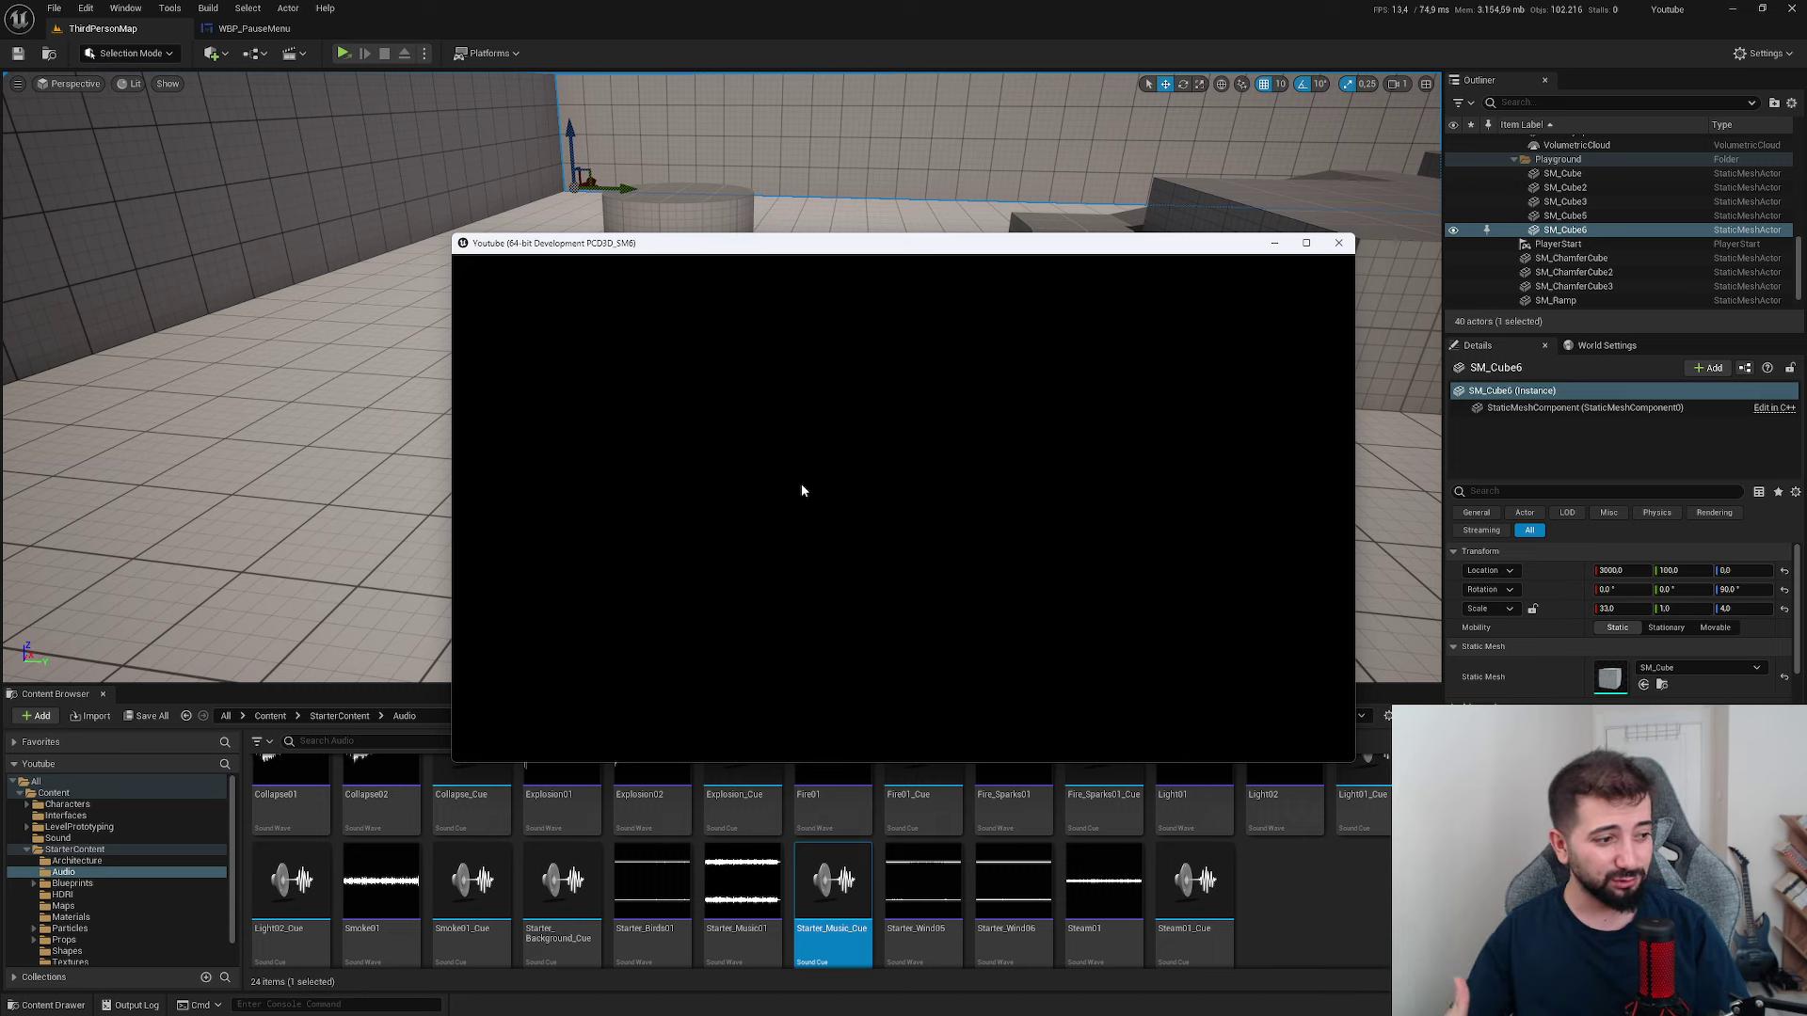
- In the running game, raise the Music slider from the pause menu Settings, then close the game
{"action": "key", "text": "Escape"}
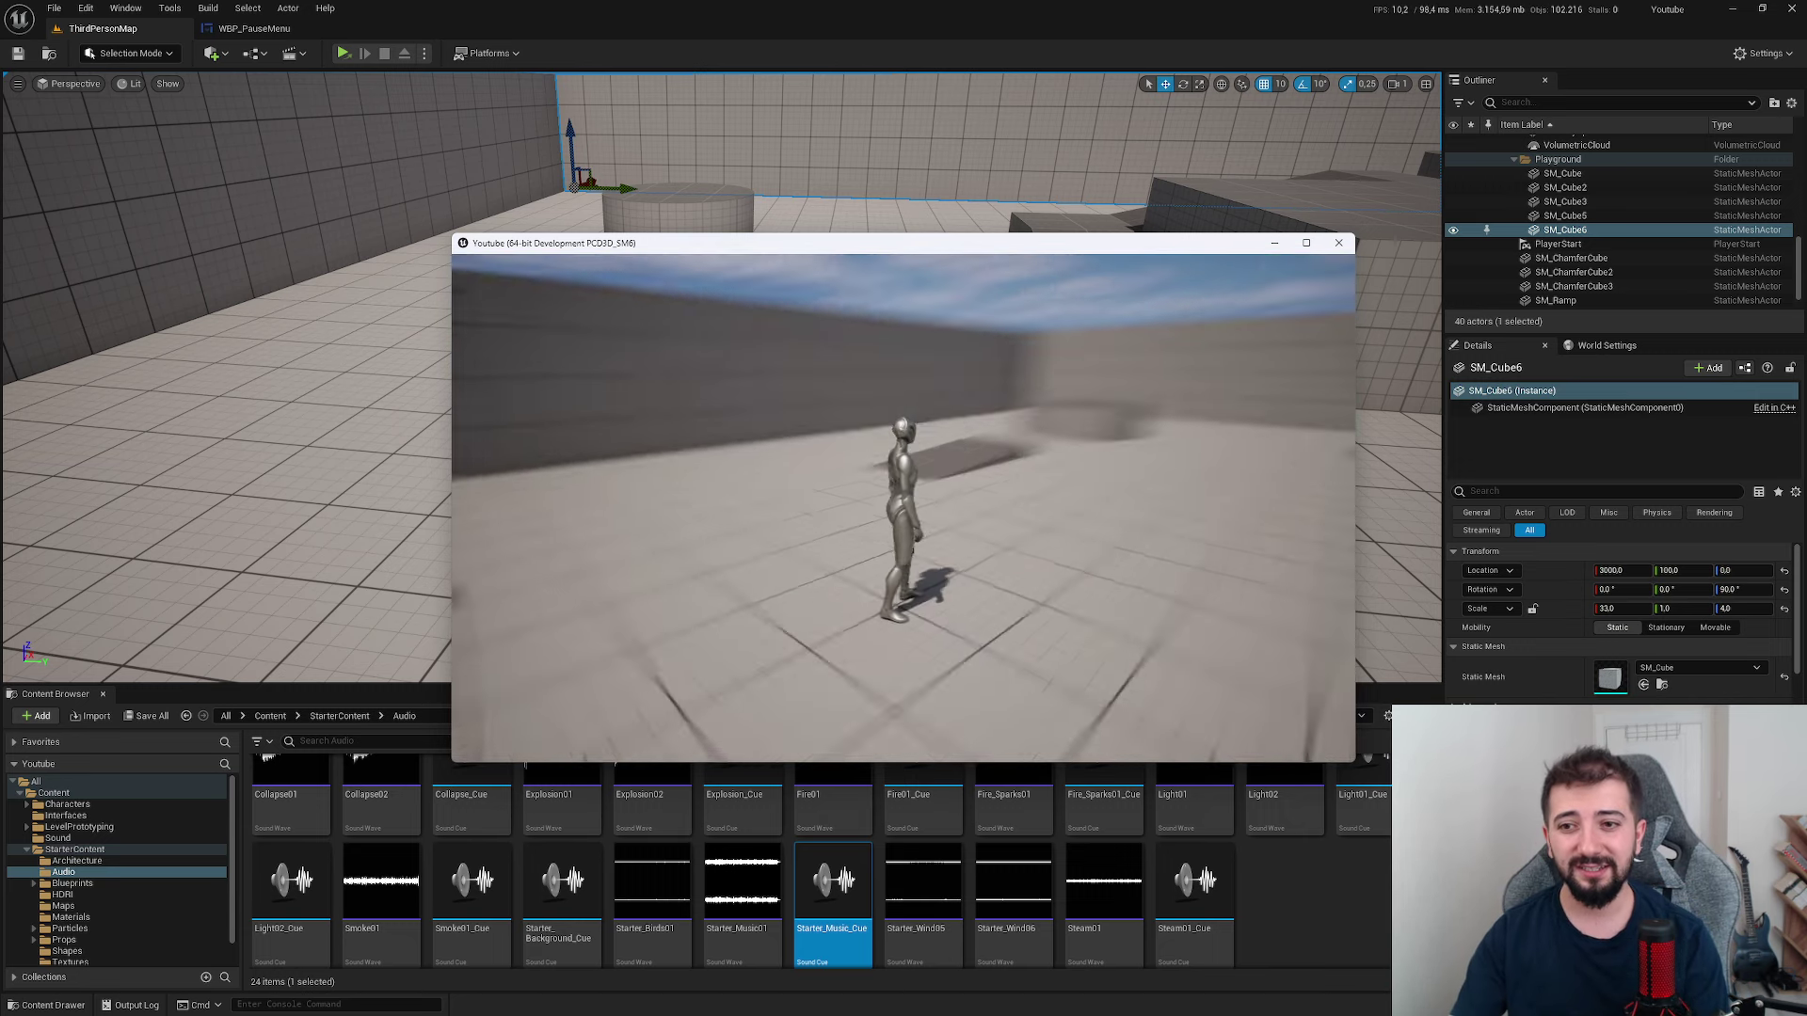
{"action": "left_click", "coordinate": [812, 578]}
{"action": "left_click_drag", "start_coordinate": [821, 497], "coordinate": [897, 496]}
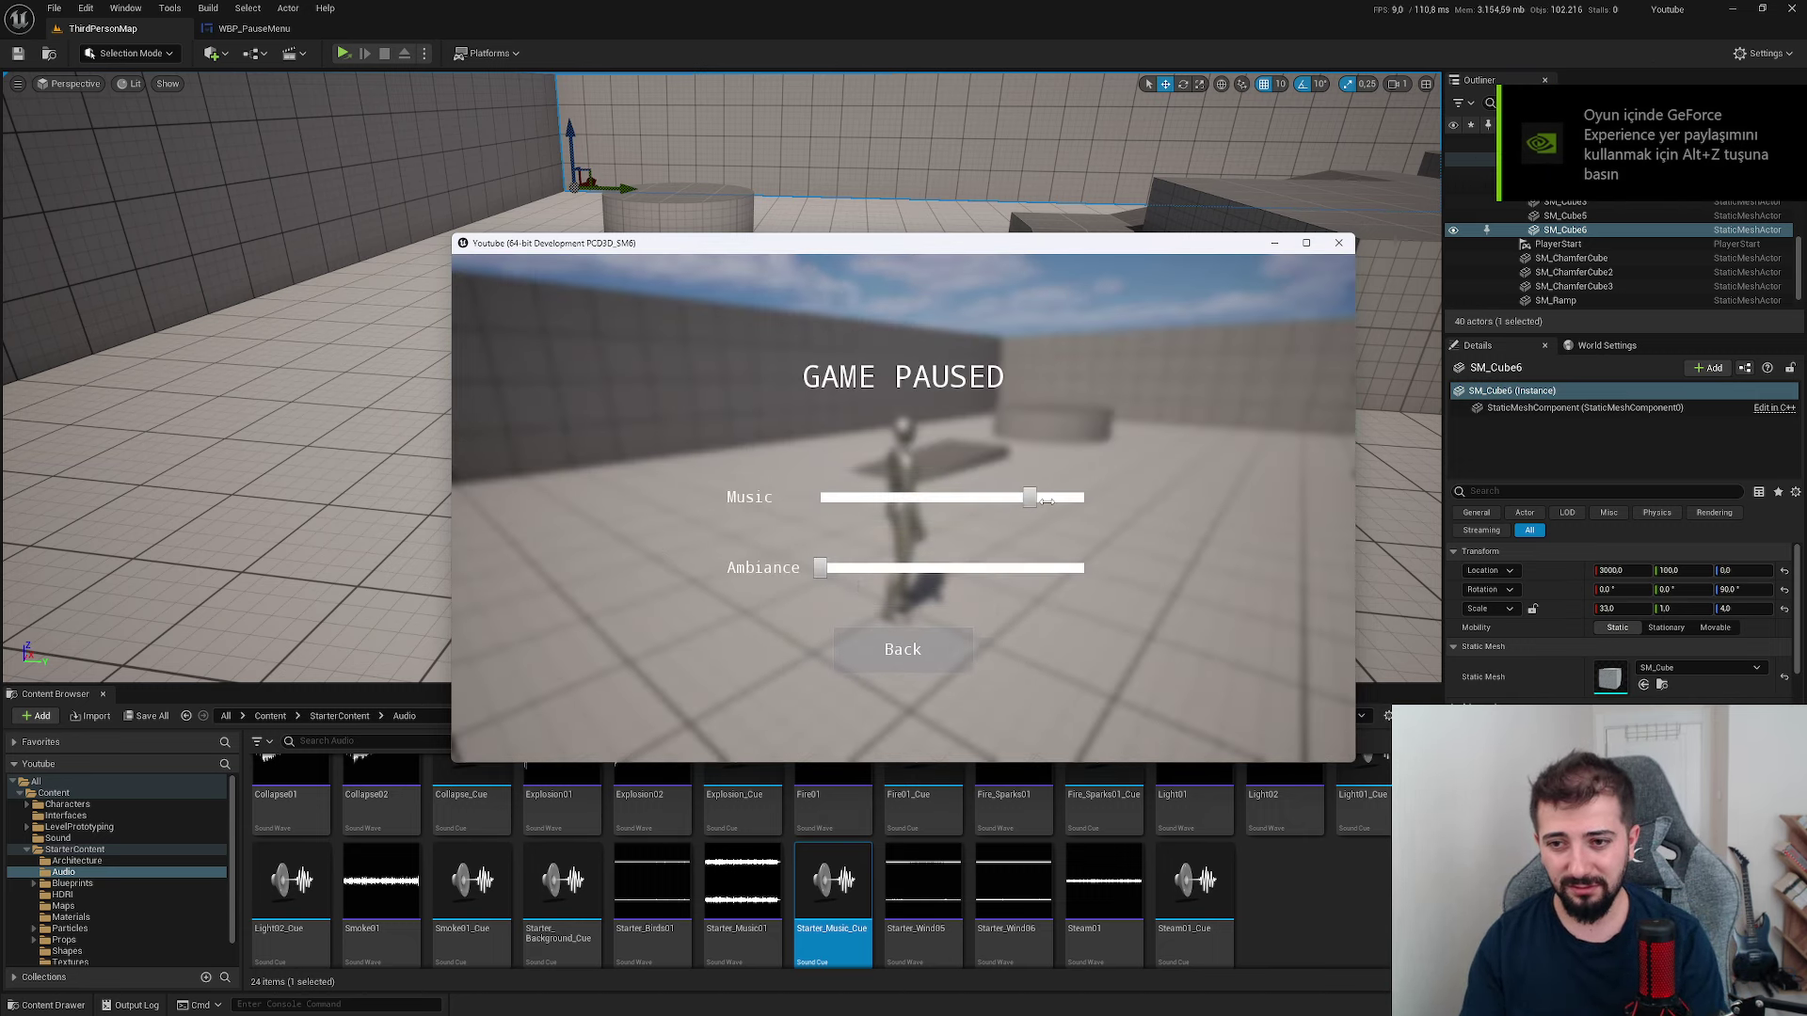
{"action": "left_click", "coordinate": [1338, 243]}
- Set the Push Sound Mix Modifier to SoundMixer, place it beside the music override, and save
{"action": "left_click", "coordinate": [254, 28]}
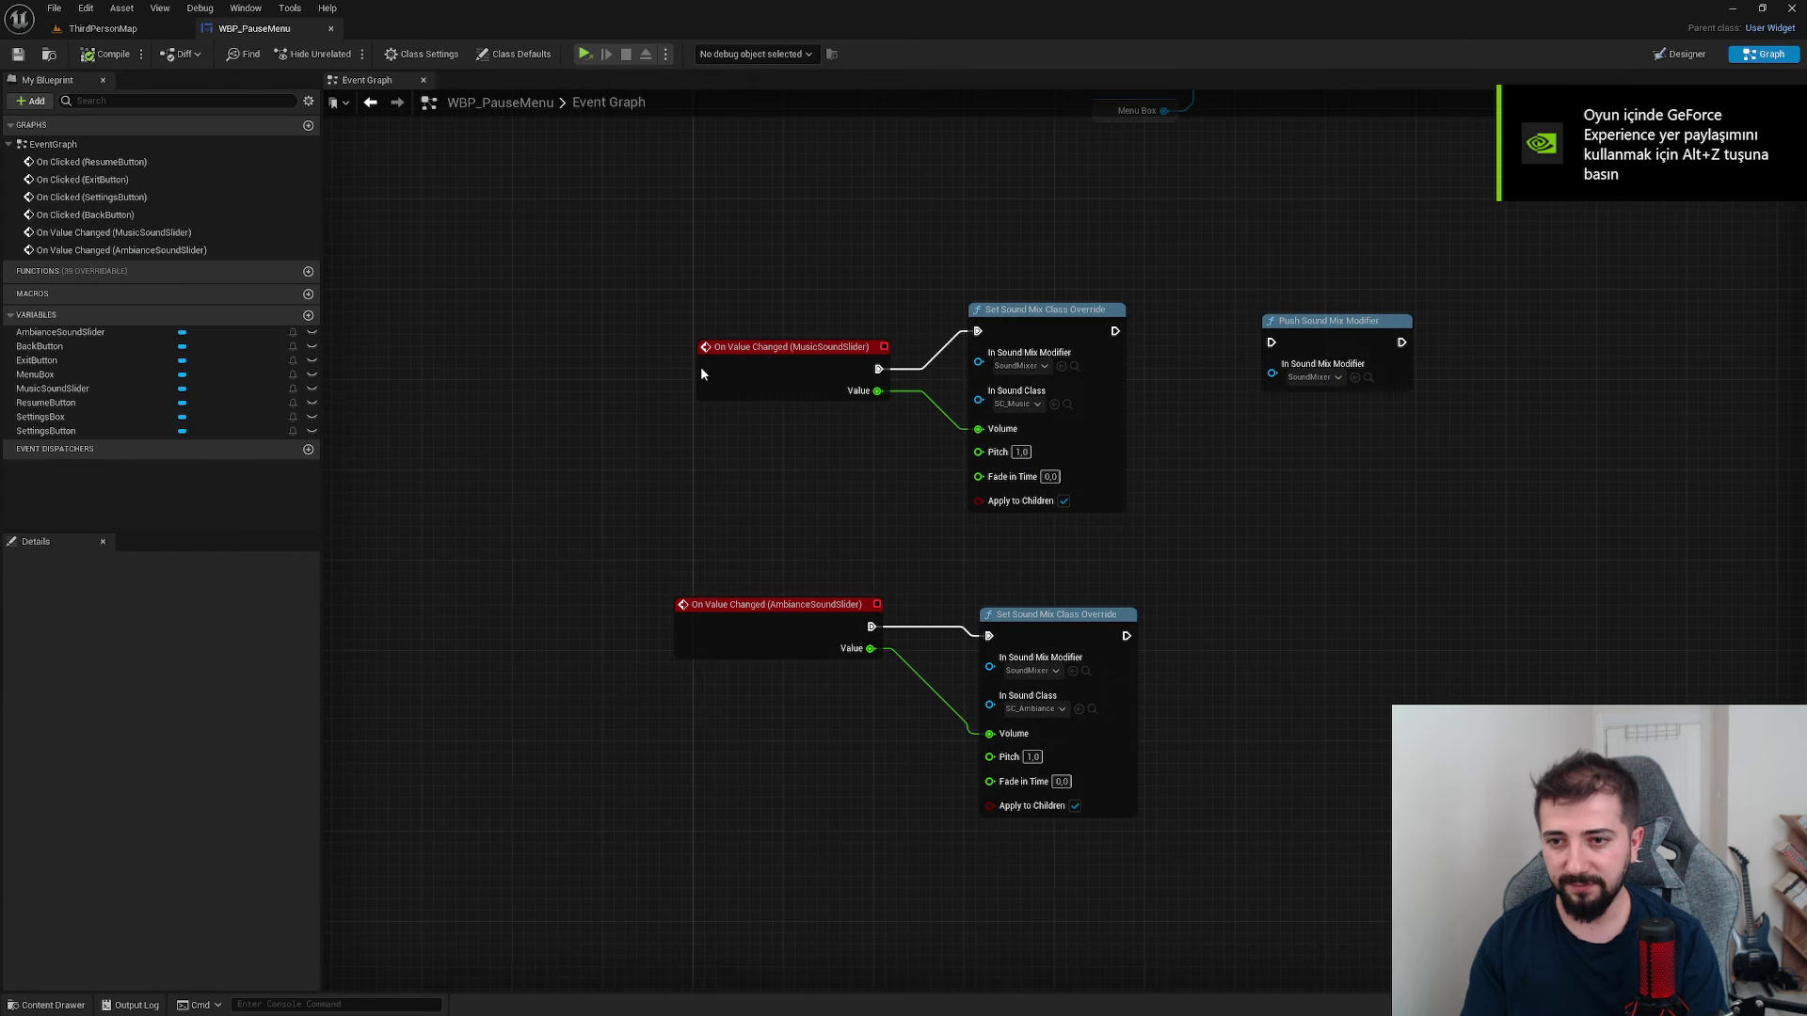
{"action": "left_click", "coordinate": [1183, 418]}
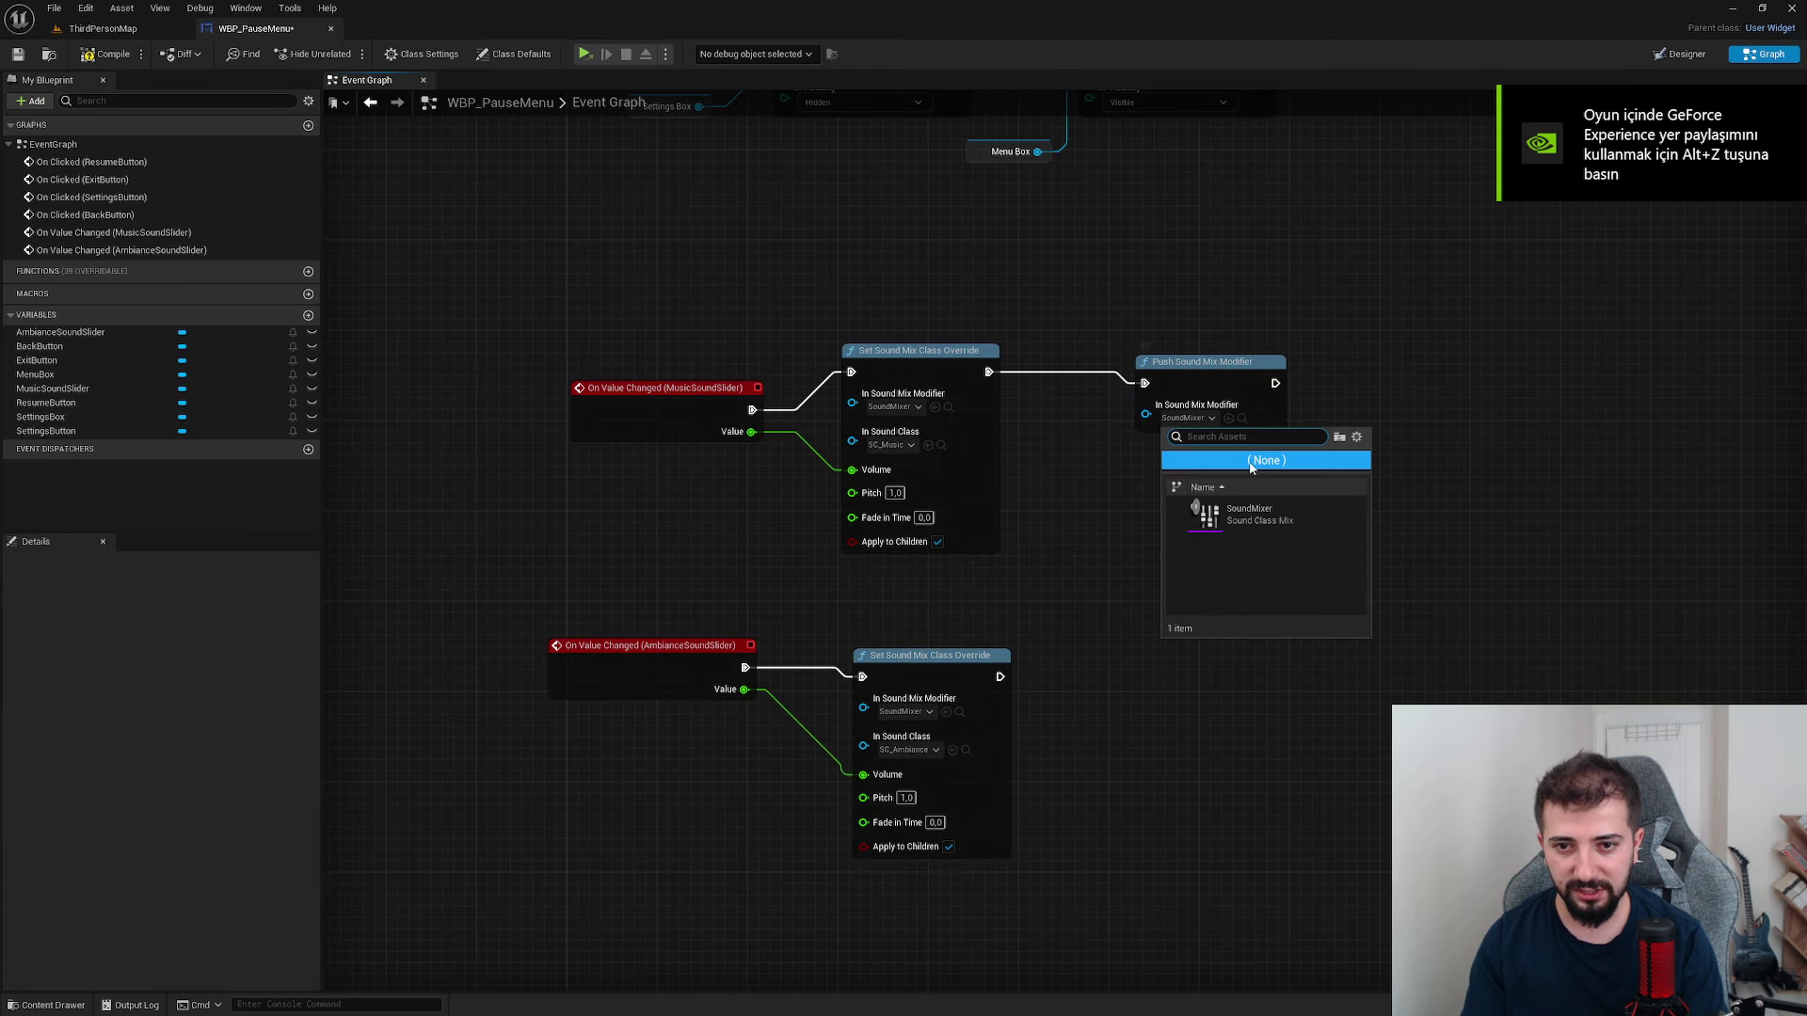
{"action": "left_click", "coordinate": [1252, 514]}
{"action": "left_click_drag", "start_coordinate": [1205, 362], "coordinate": [1125, 351]}
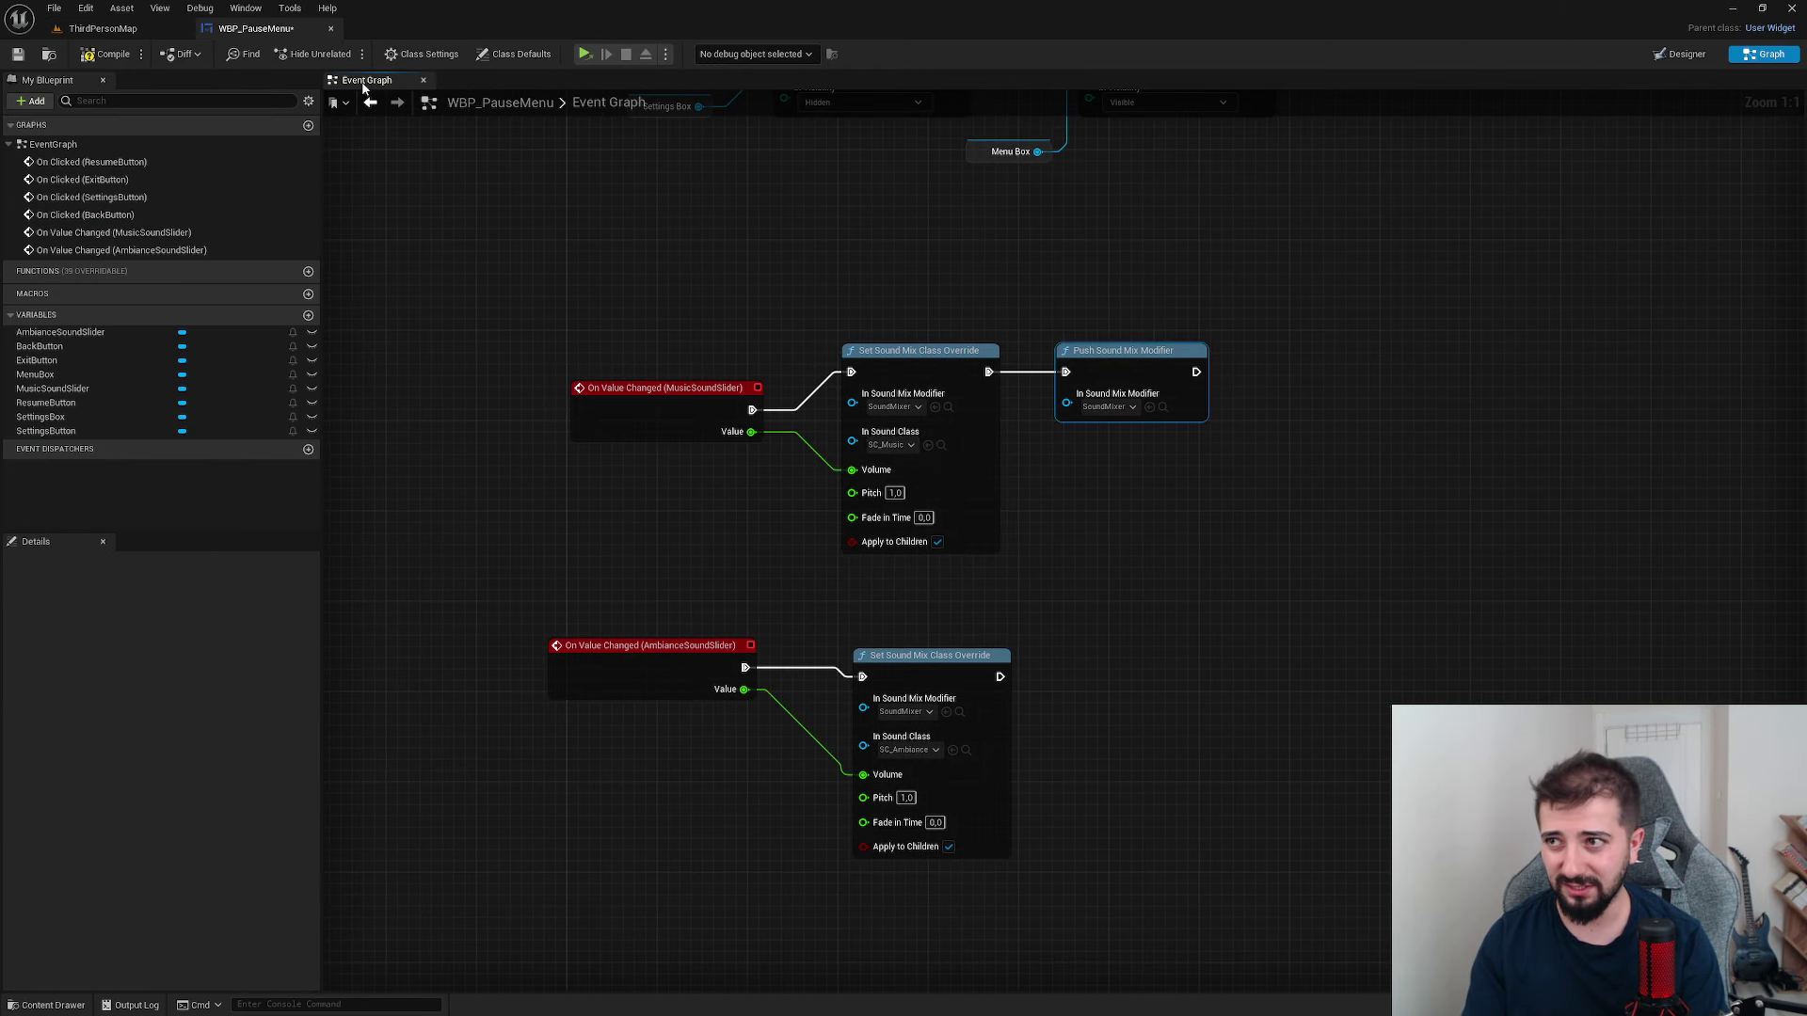
{"action": "key", "text": "ctrl+shift+s"}
- Save WBP_PauseMenu, then test the Music slider in-game from zero up to about a third
{"action": "left_click", "coordinate": [1026, 678]}
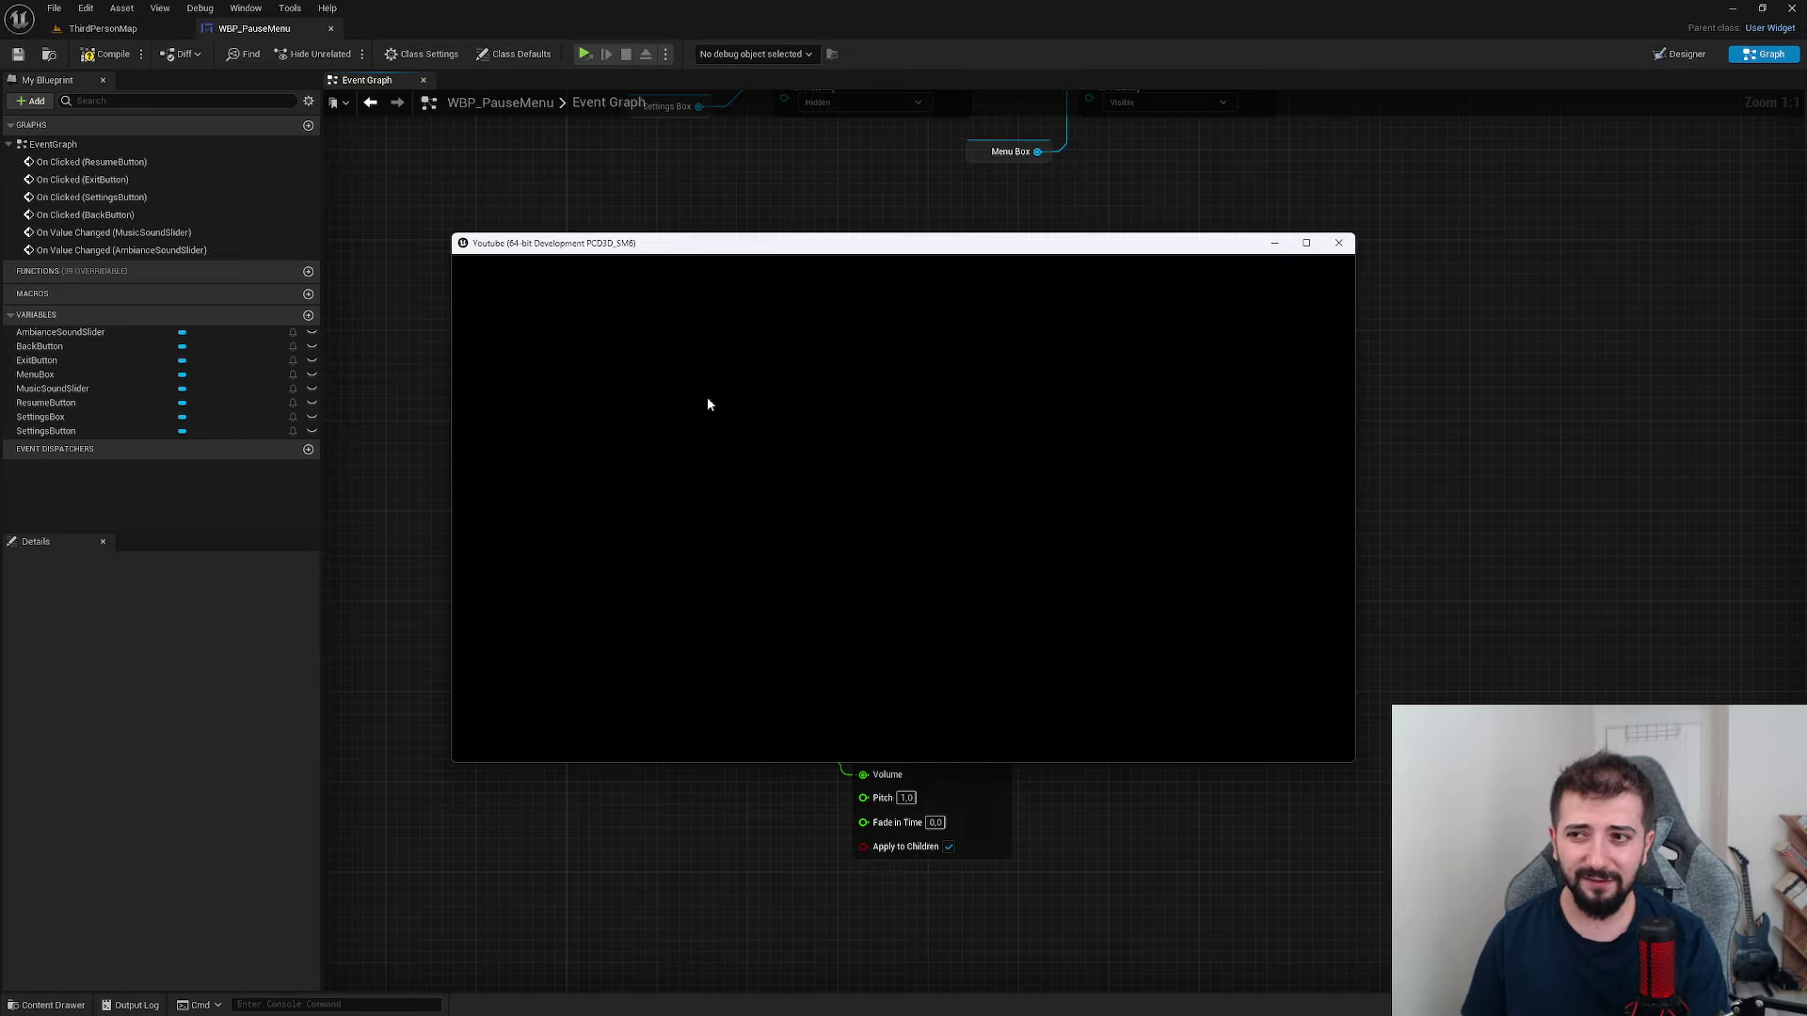
{"action": "key", "text": "Escape"}
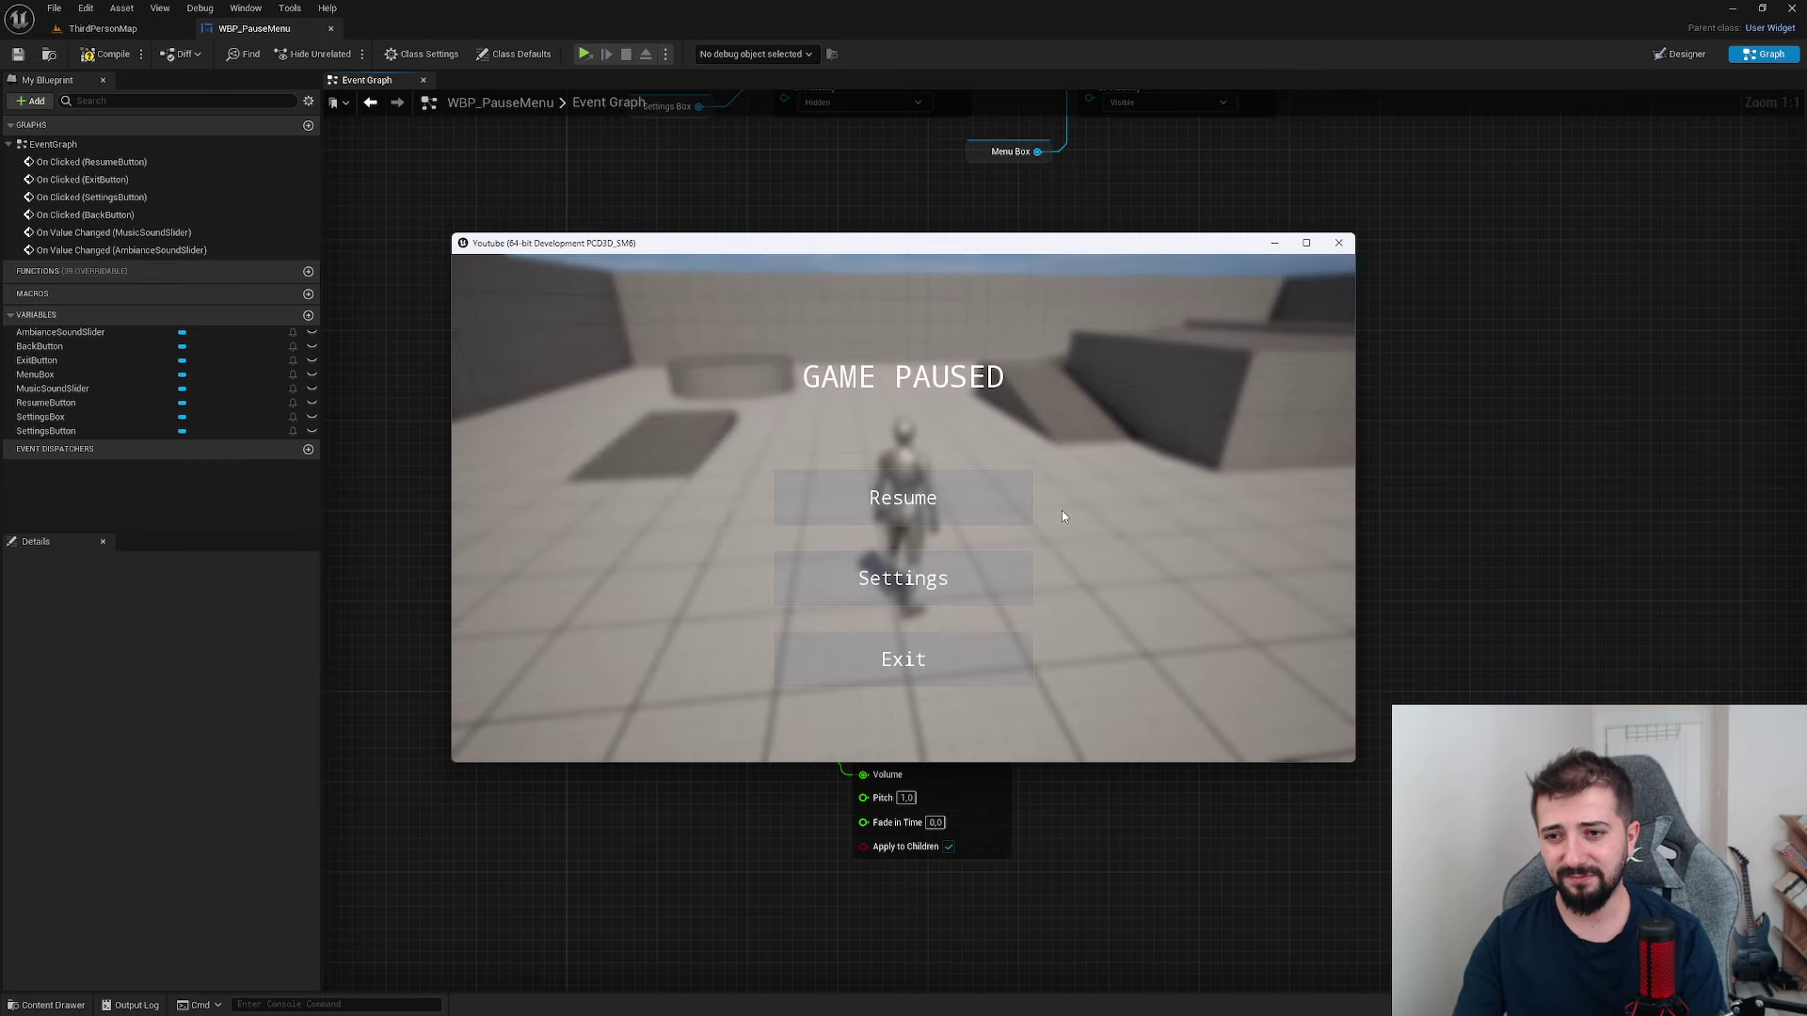
{"action": "left_click", "coordinate": [954, 570]}
{"action": "left_click_drag", "start_coordinate": [975, 497], "coordinate": [805, 501]}
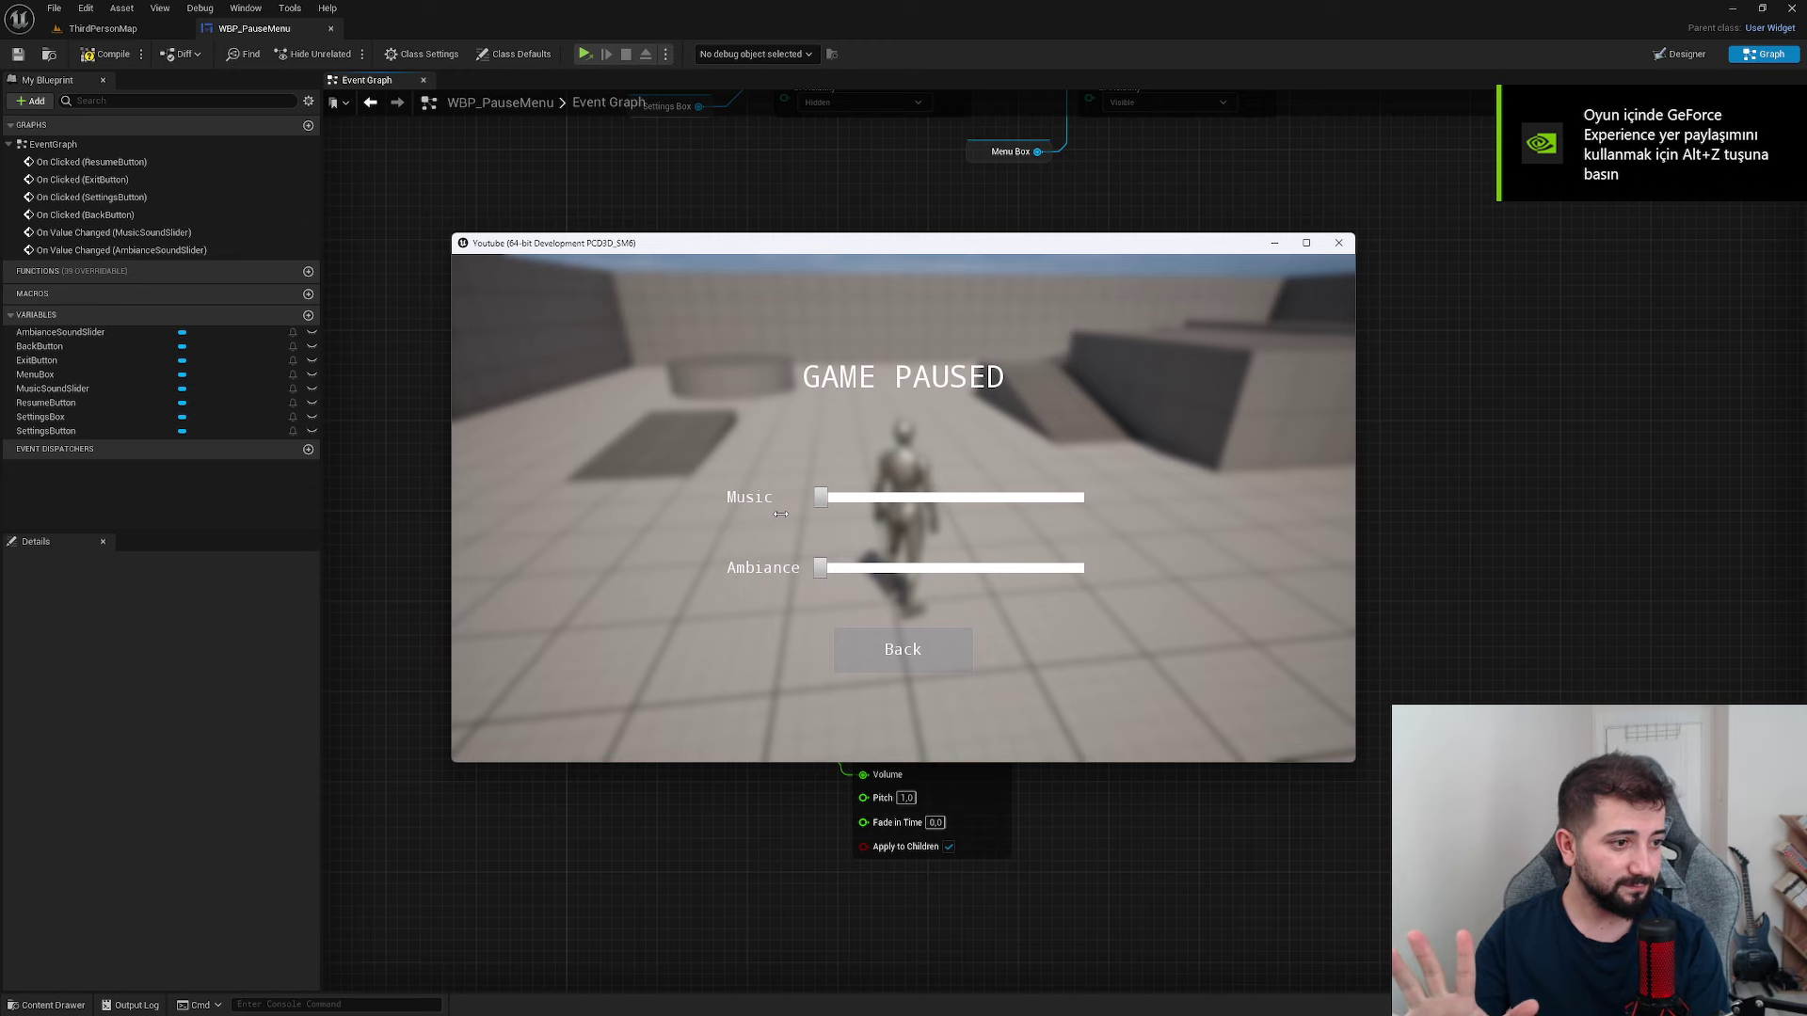
{"action": "mouse_move", "coordinate": [780, 513]}
{"action": "left_mouse_down"}
{"action": "mouse_move", "coordinate": [900, 497]}
{"action": "mouse_move", "coordinate": [916, 516]}
{"action": "left_mouse_up"}
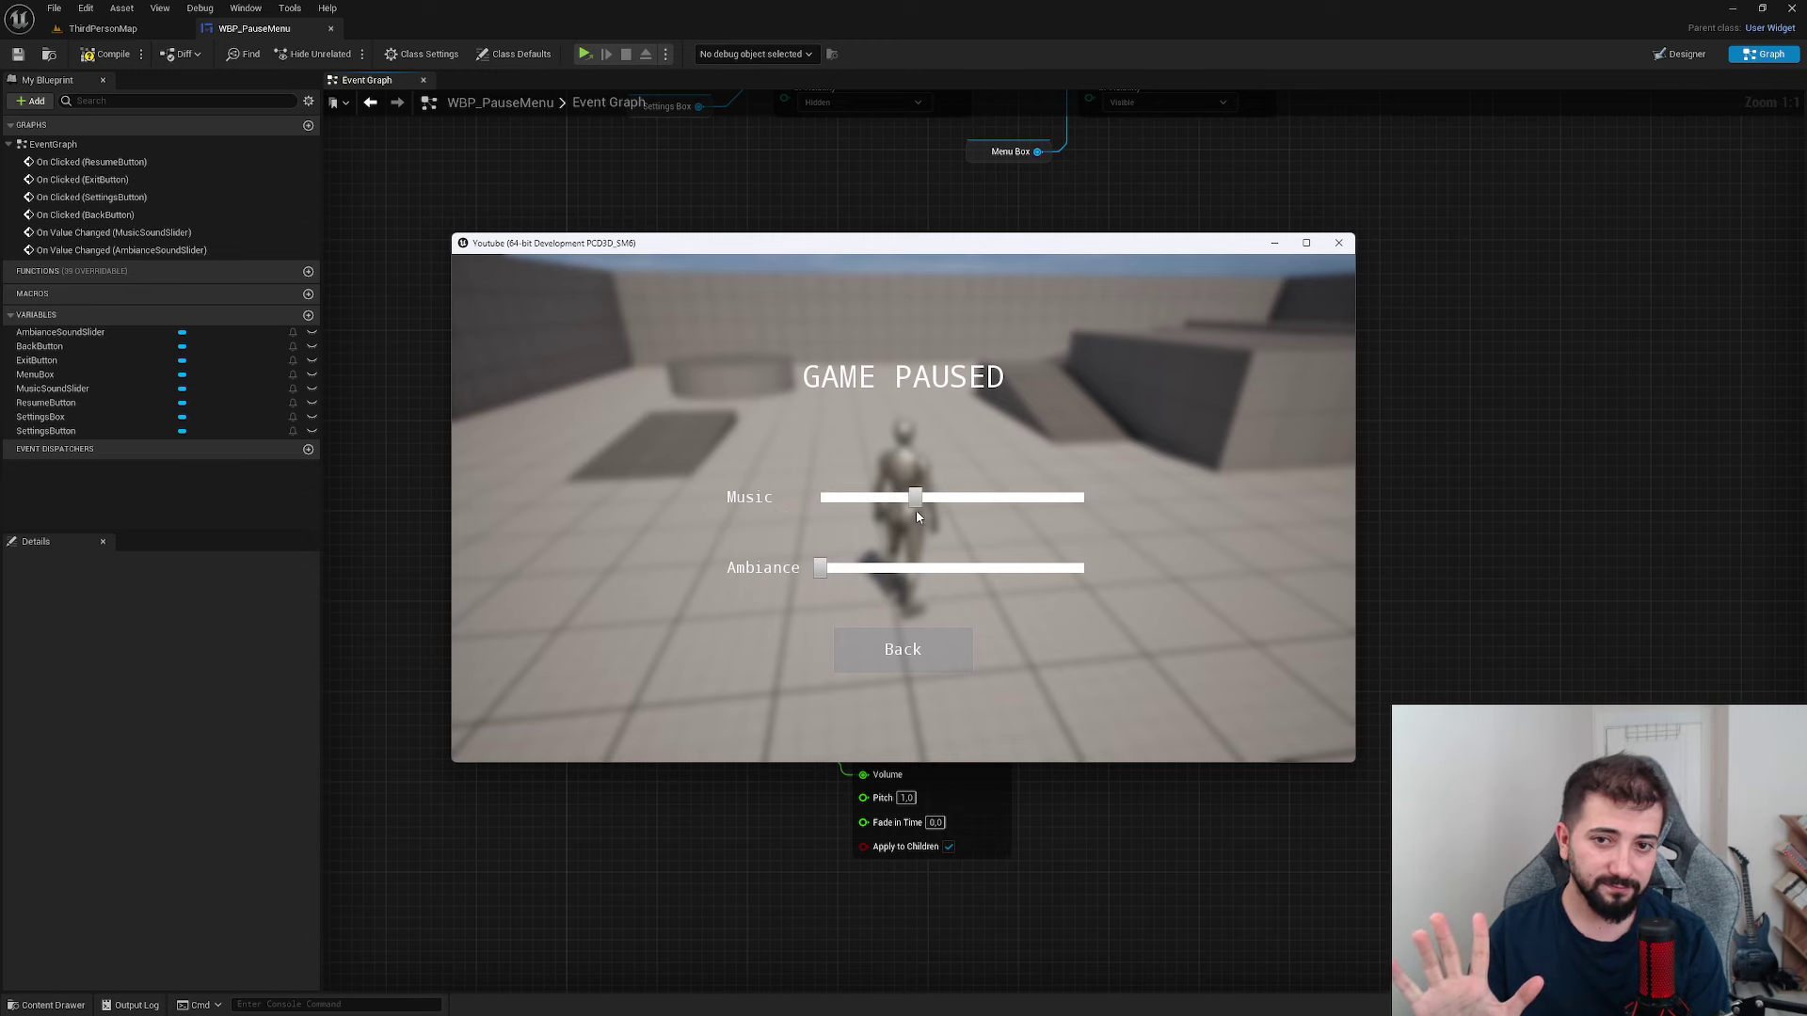
{"action": "left_click", "coordinate": [1340, 245]}
{"action": "right_click_drag", "start_coordinate": [1048, 607], "coordinate": [1054, 508]}
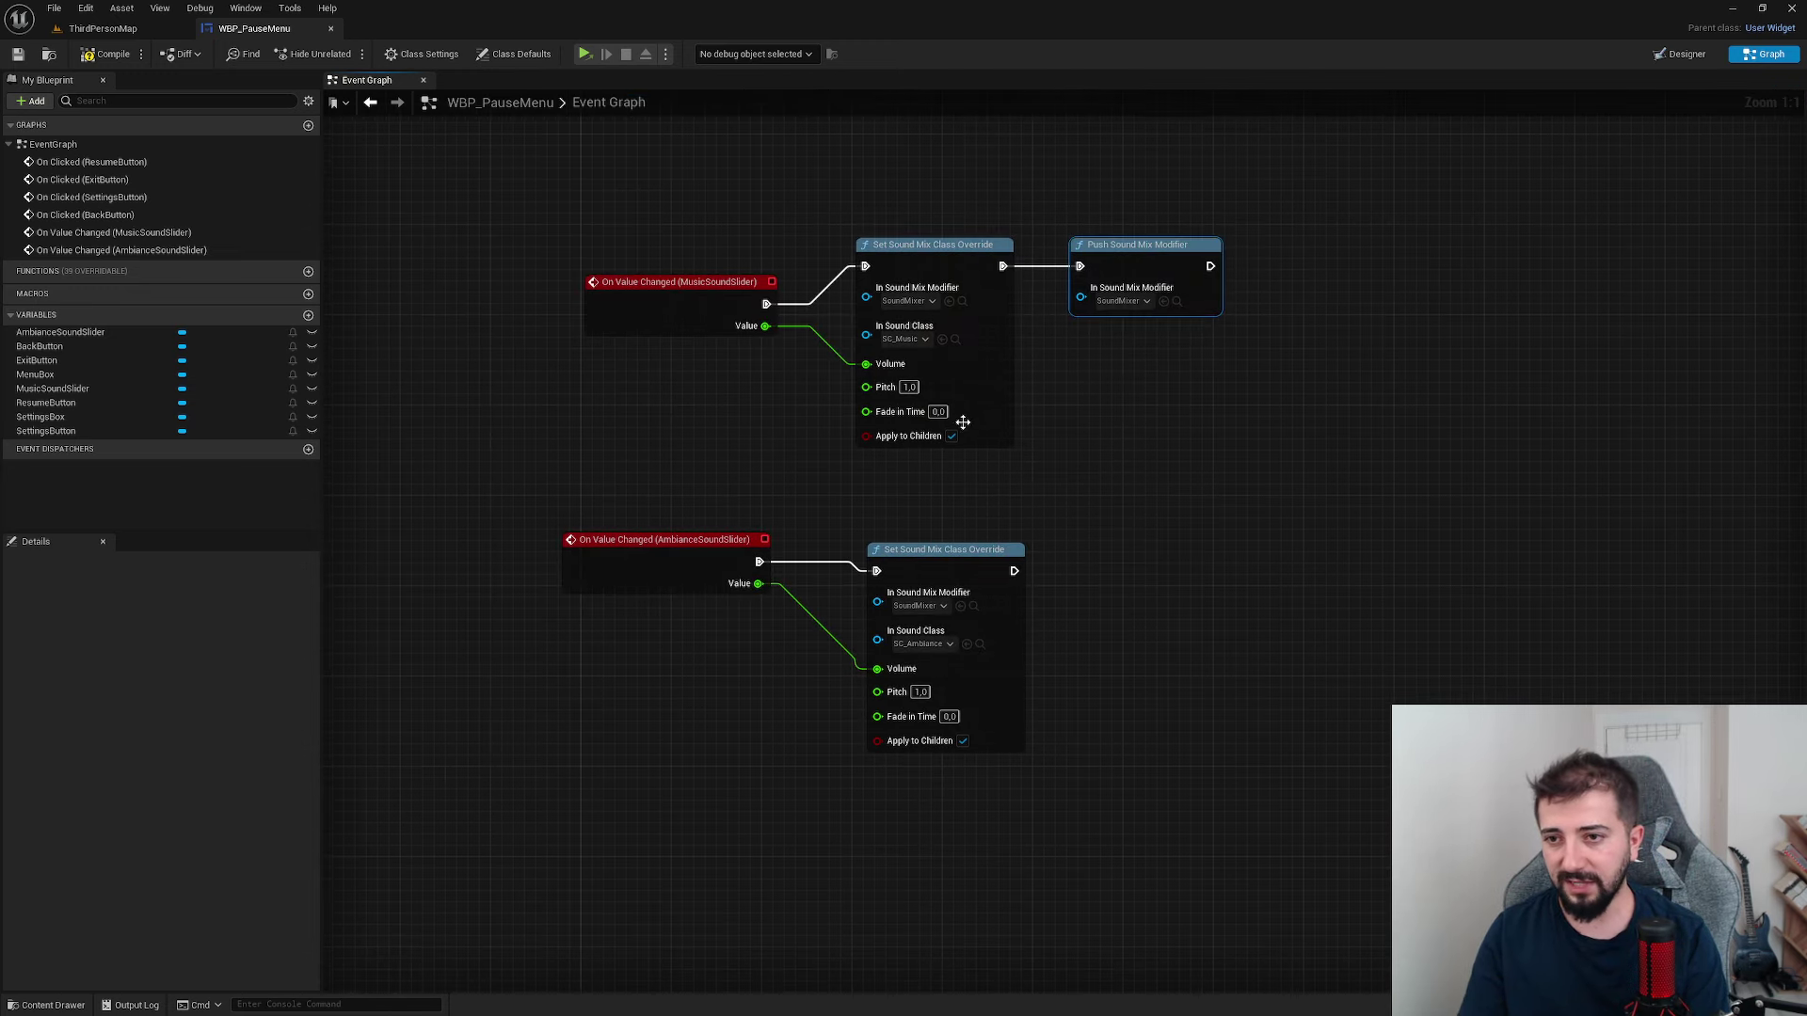
- Preview Explosion02, set its sound class to SC_Ambiance, and save the asset
{"action": "left_click", "coordinate": [115, 34]}
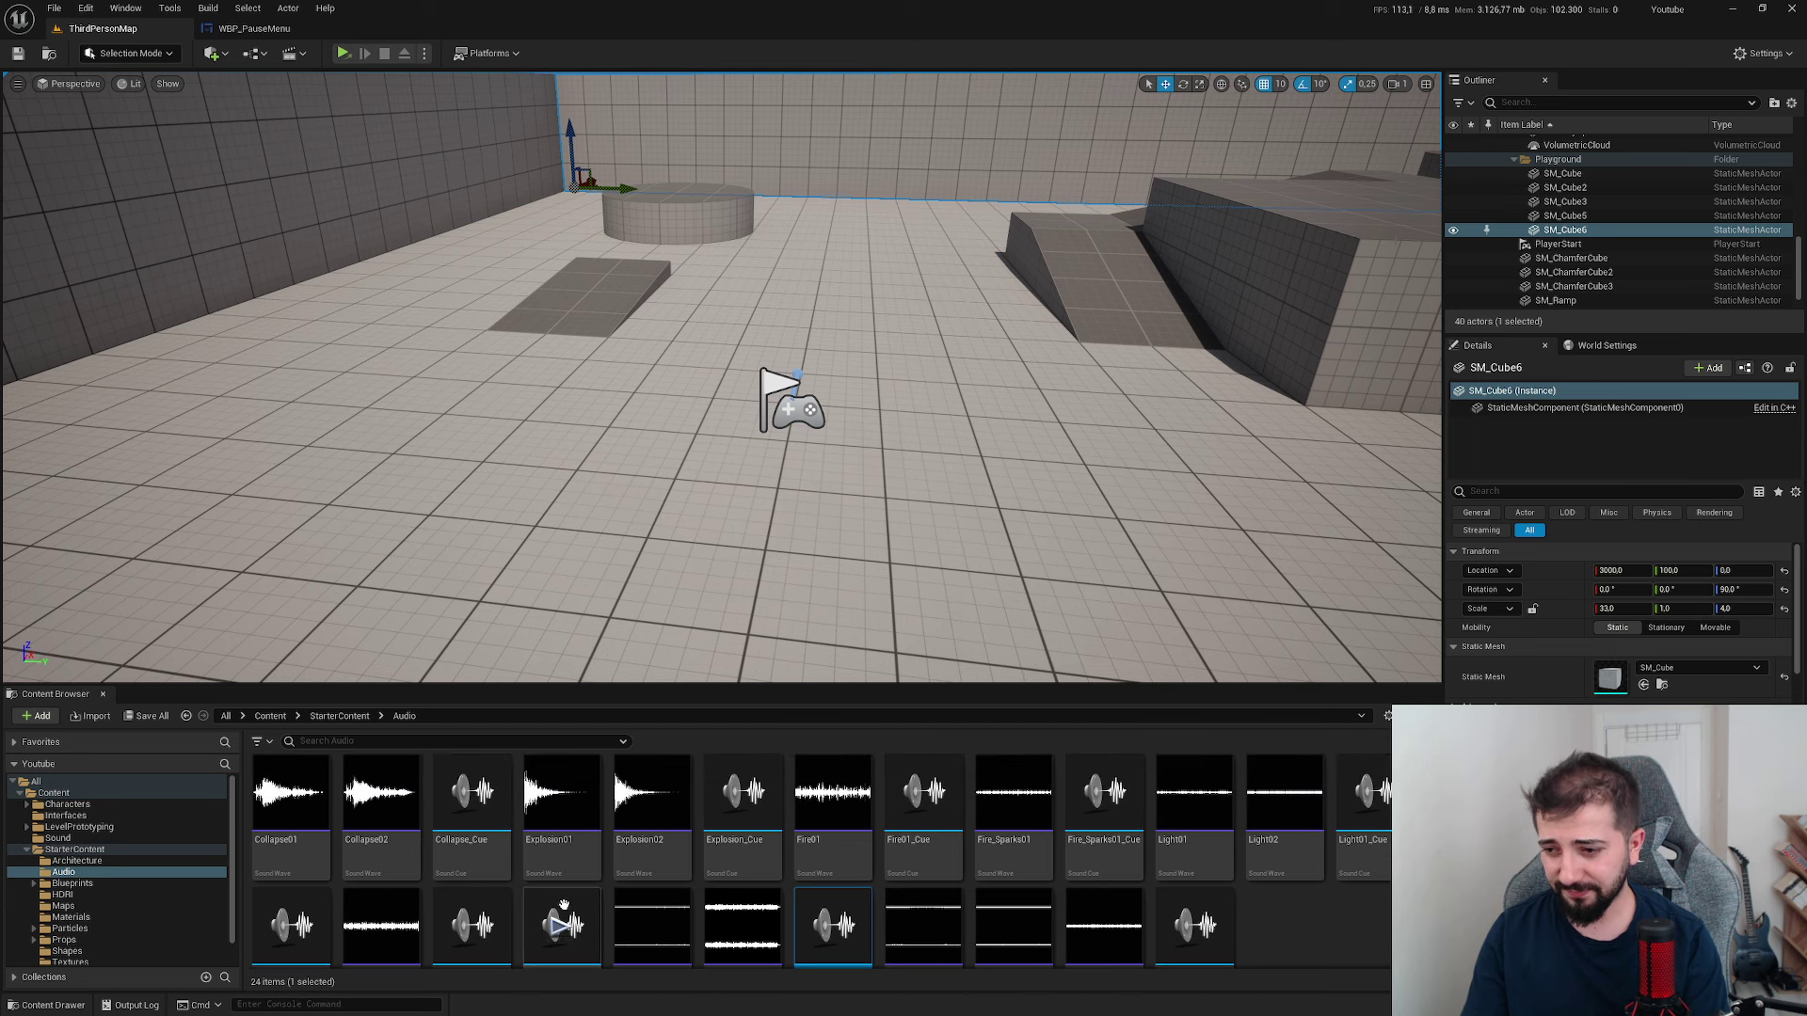
{"action": "left_click", "coordinate": [653, 793]}
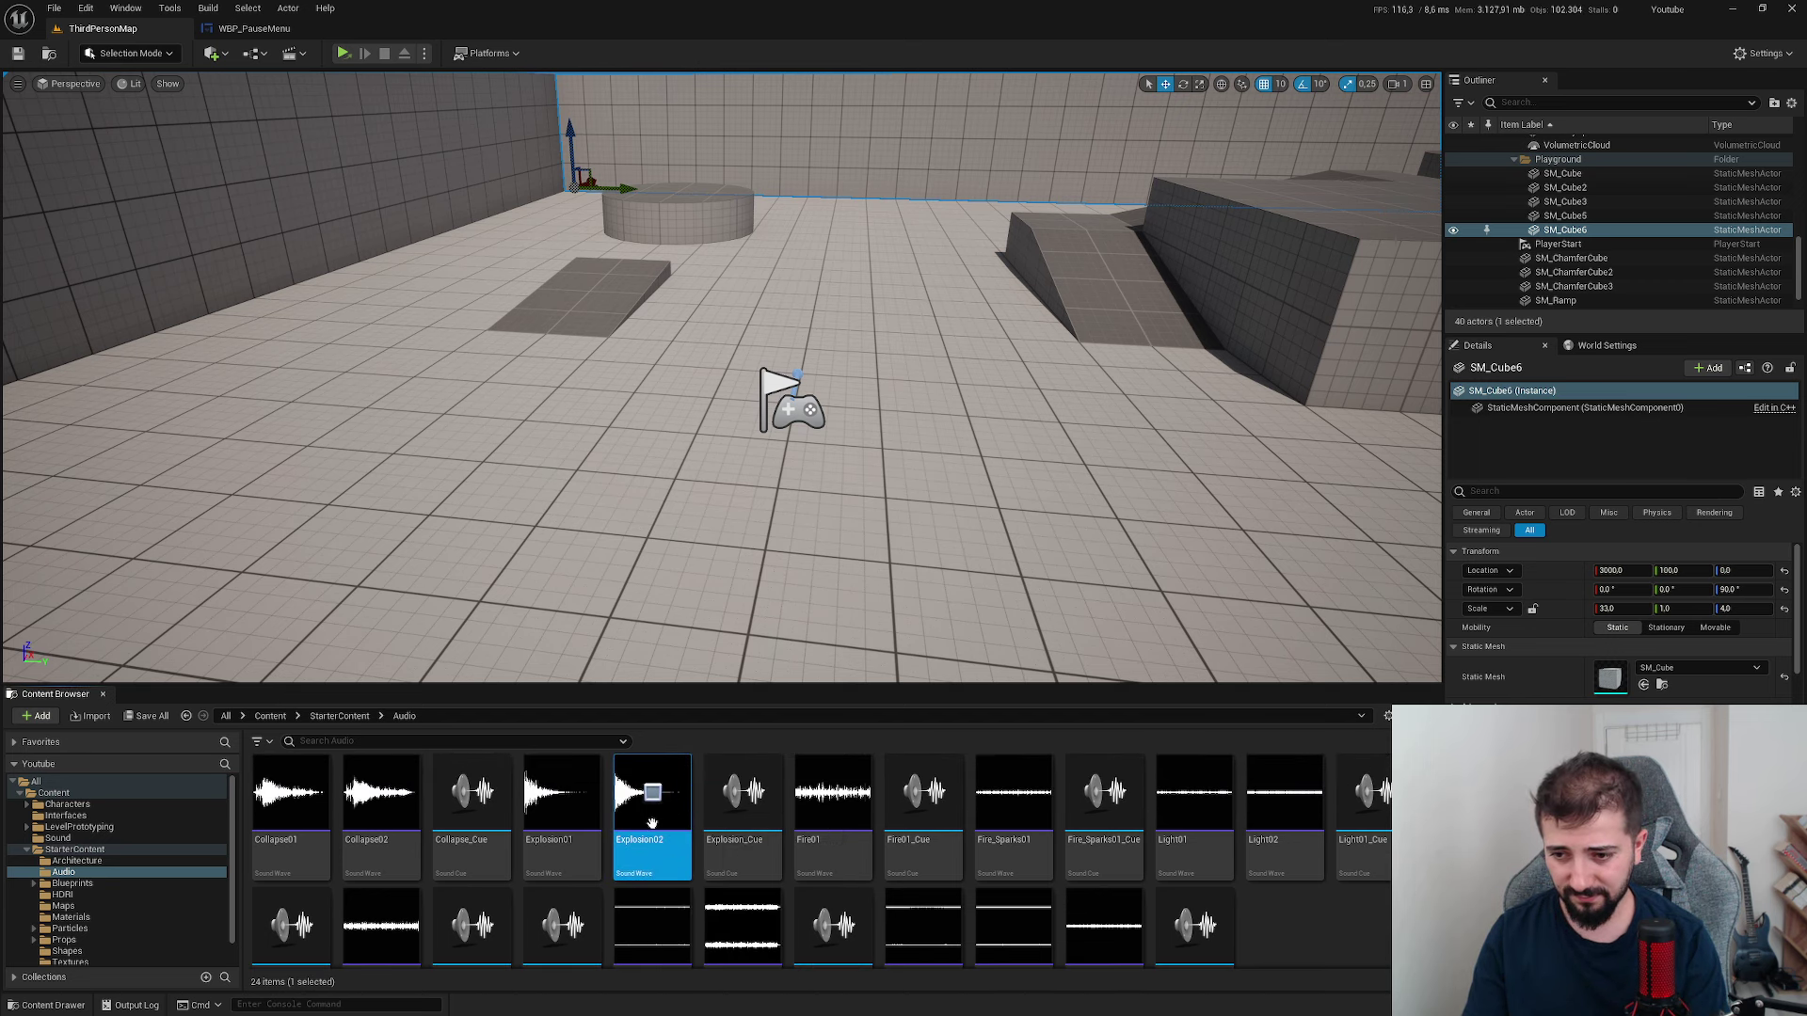
{"action": "double_click", "coordinate": [665, 859]}
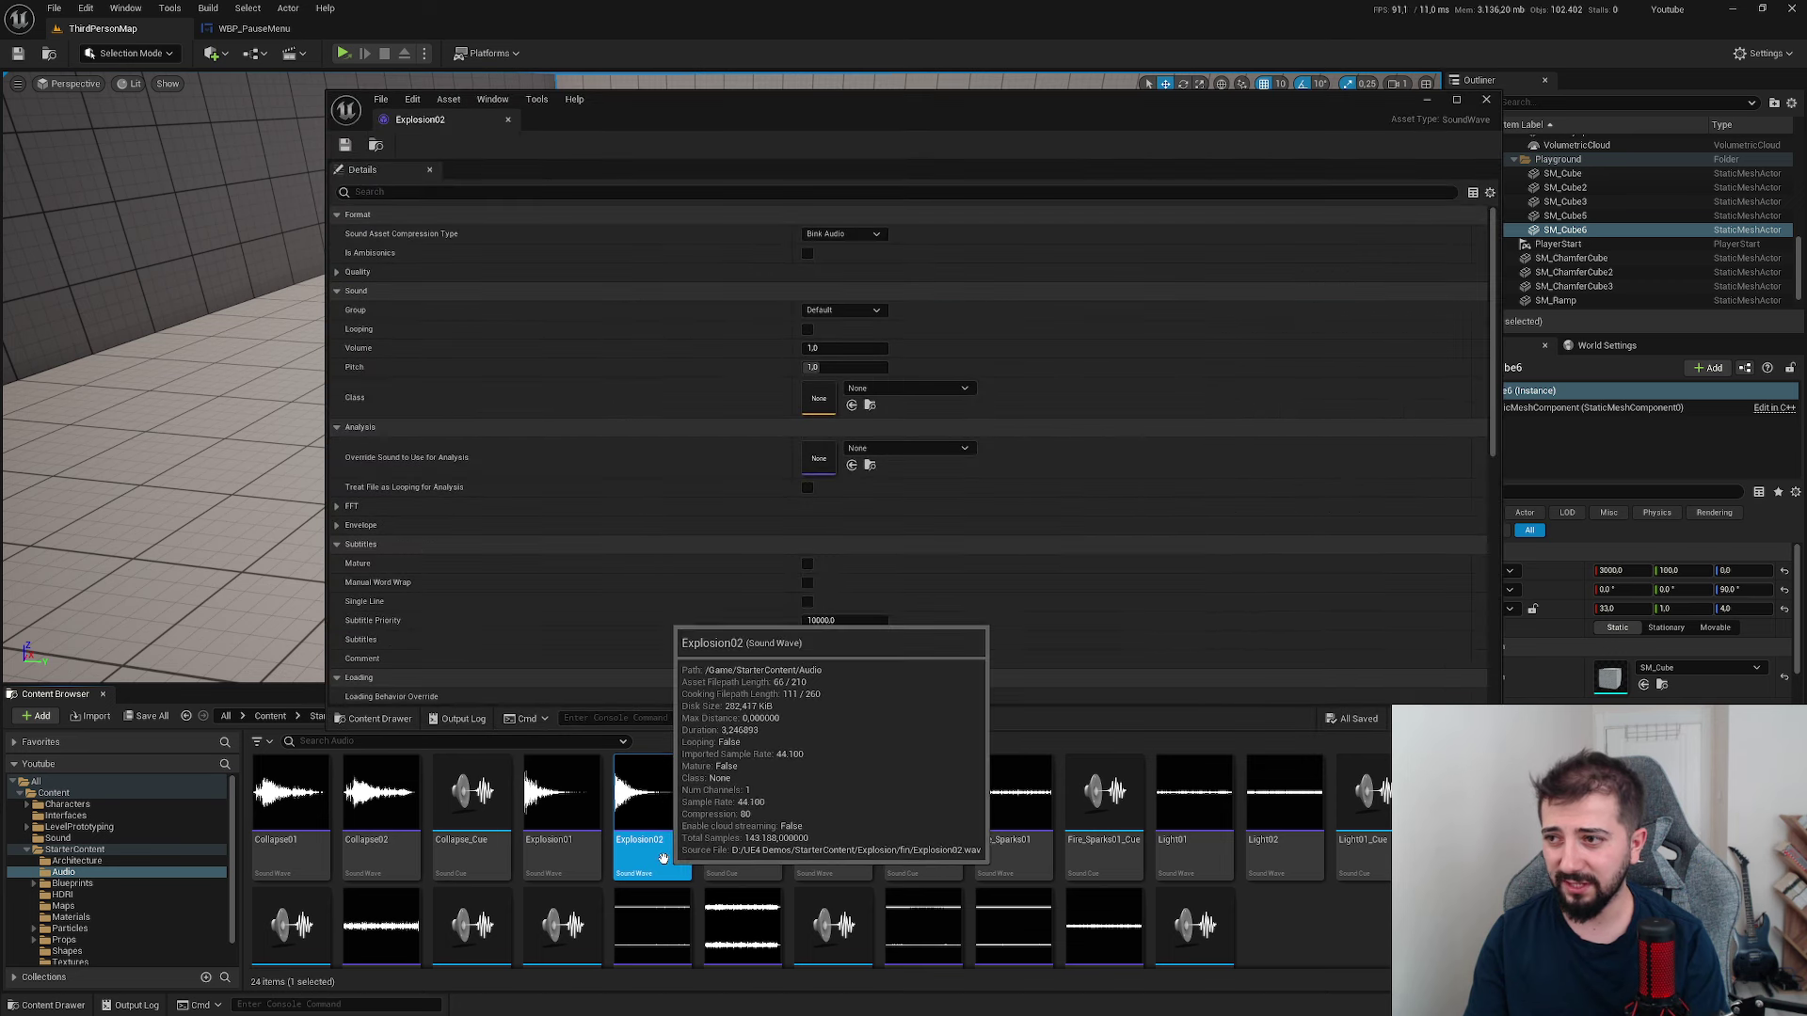
{"action": "left_click", "coordinate": [908, 388]}
{"action": "left_click", "coordinate": [931, 572]}
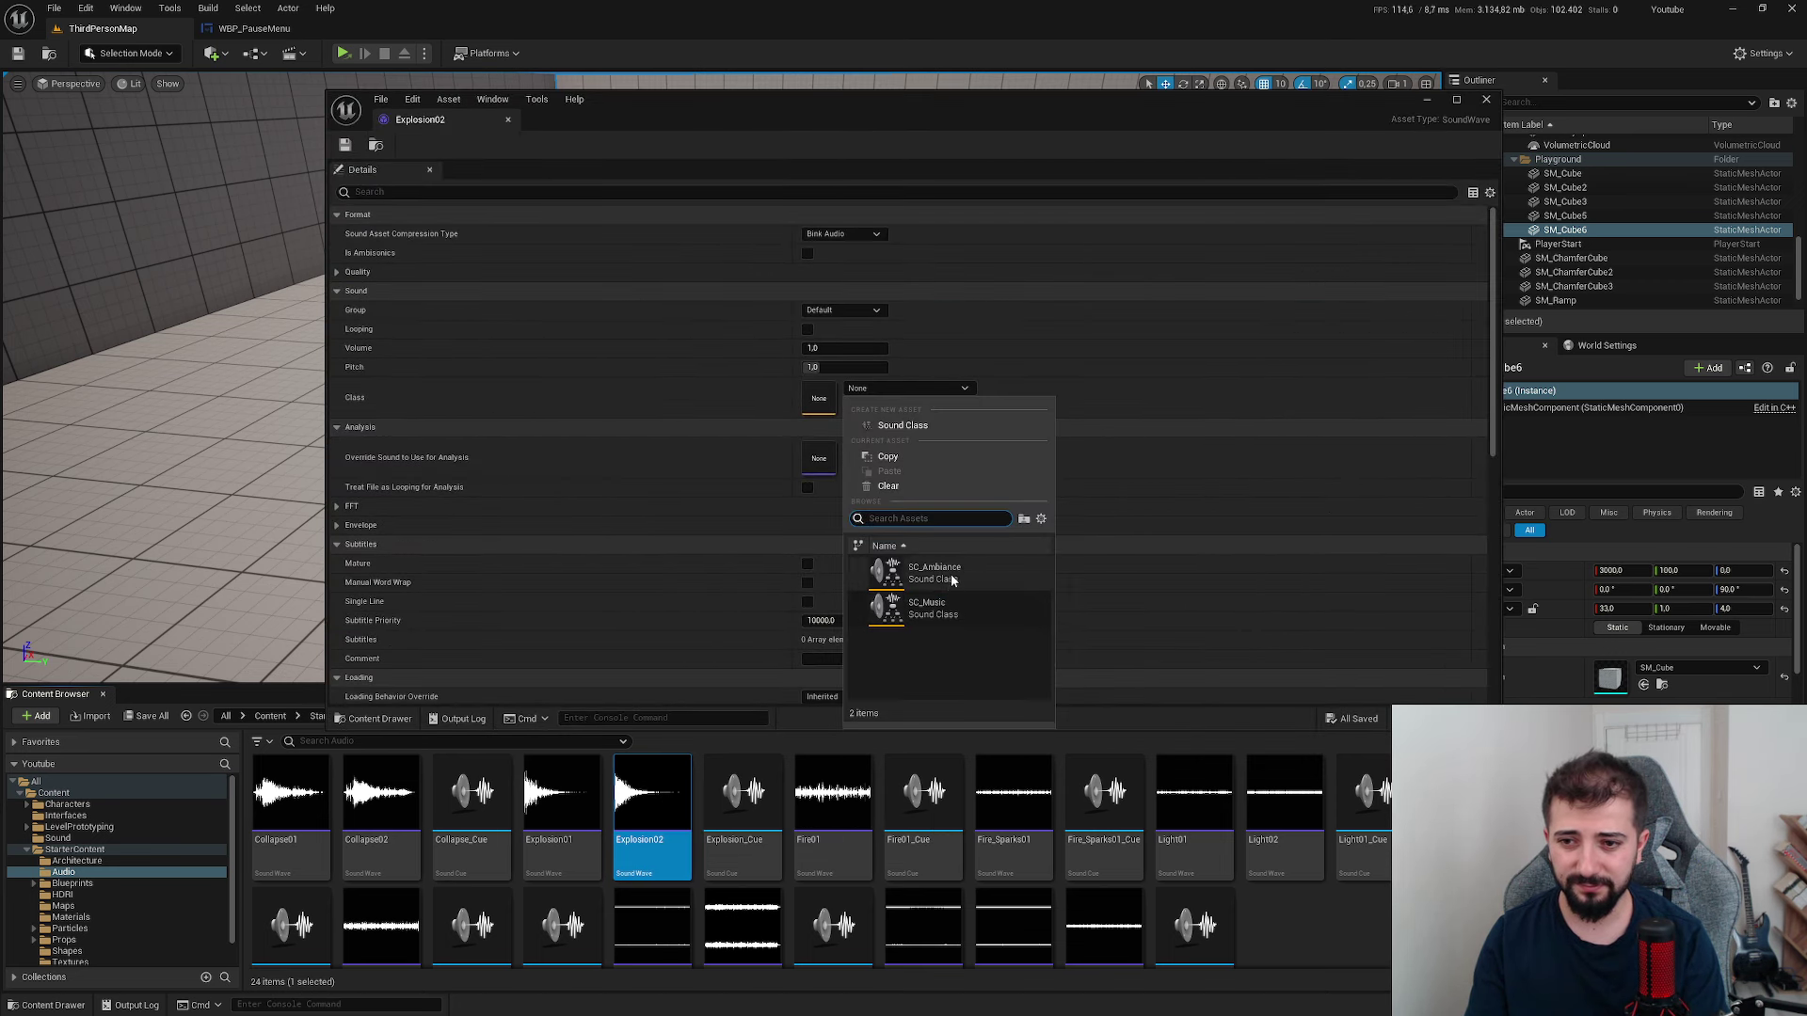
{"action": "left_click", "coordinate": [344, 144]}
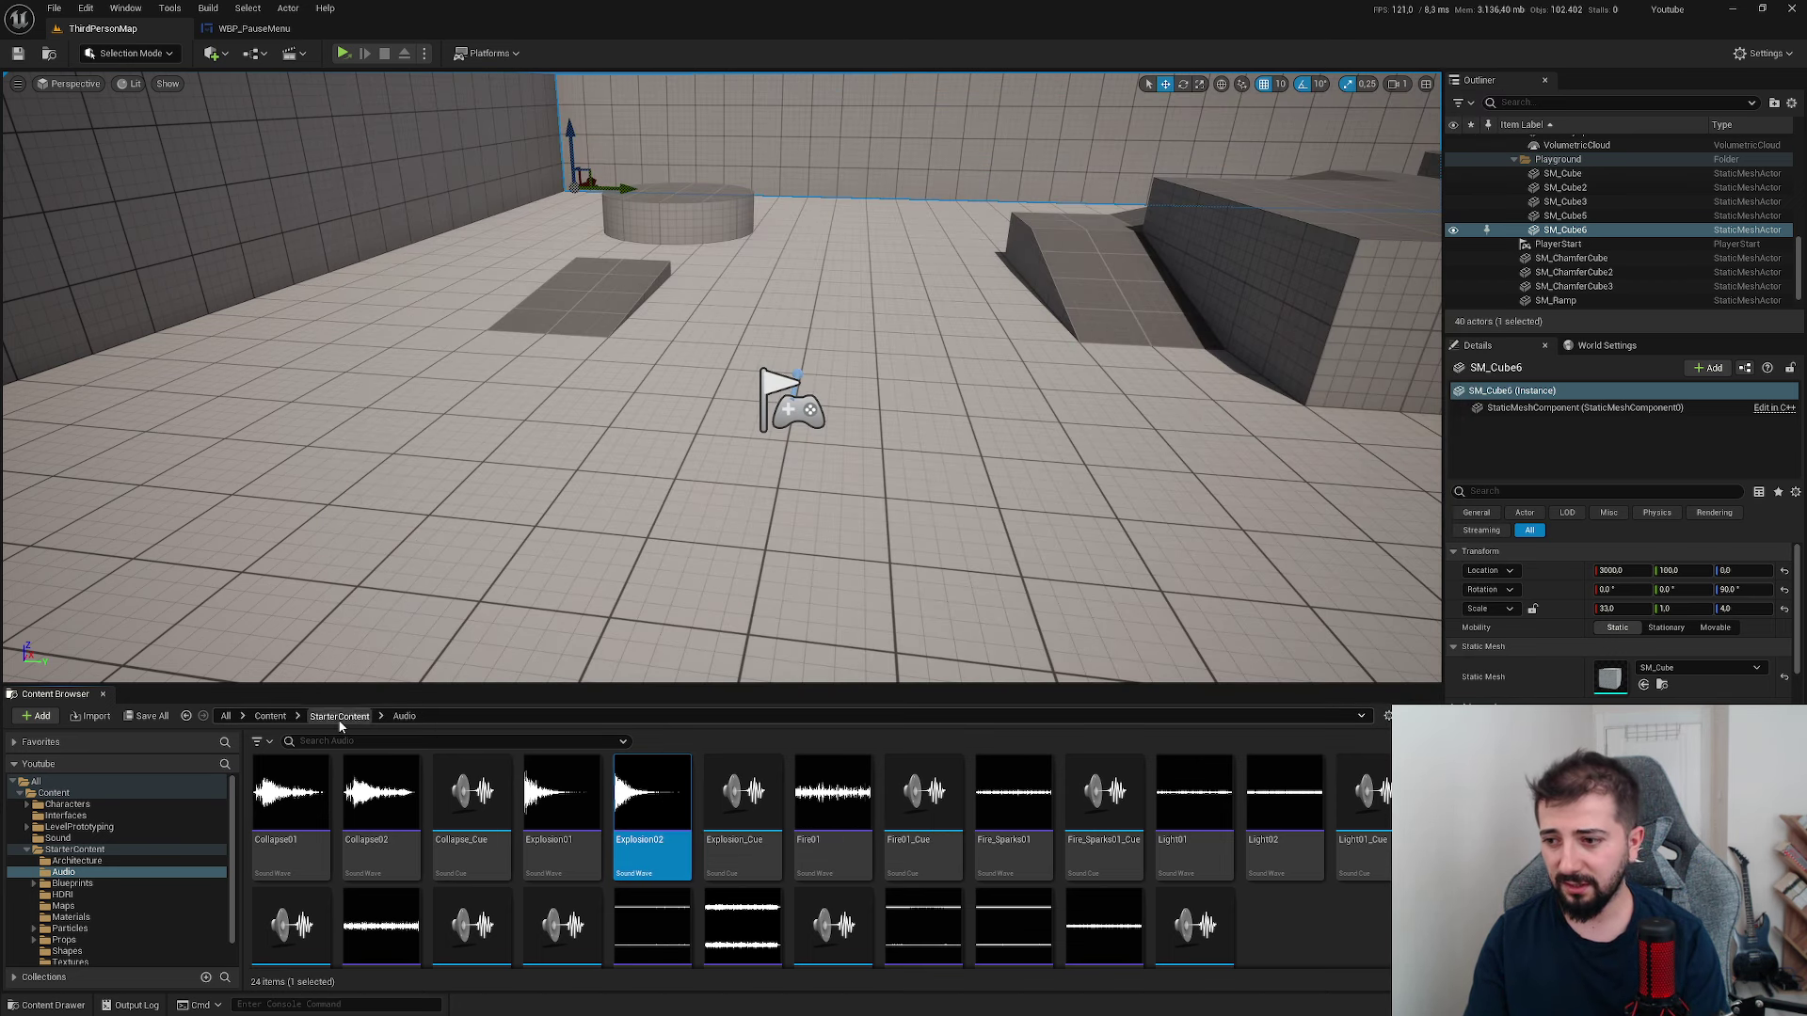
{"action": "left_click", "coordinate": [339, 717]}
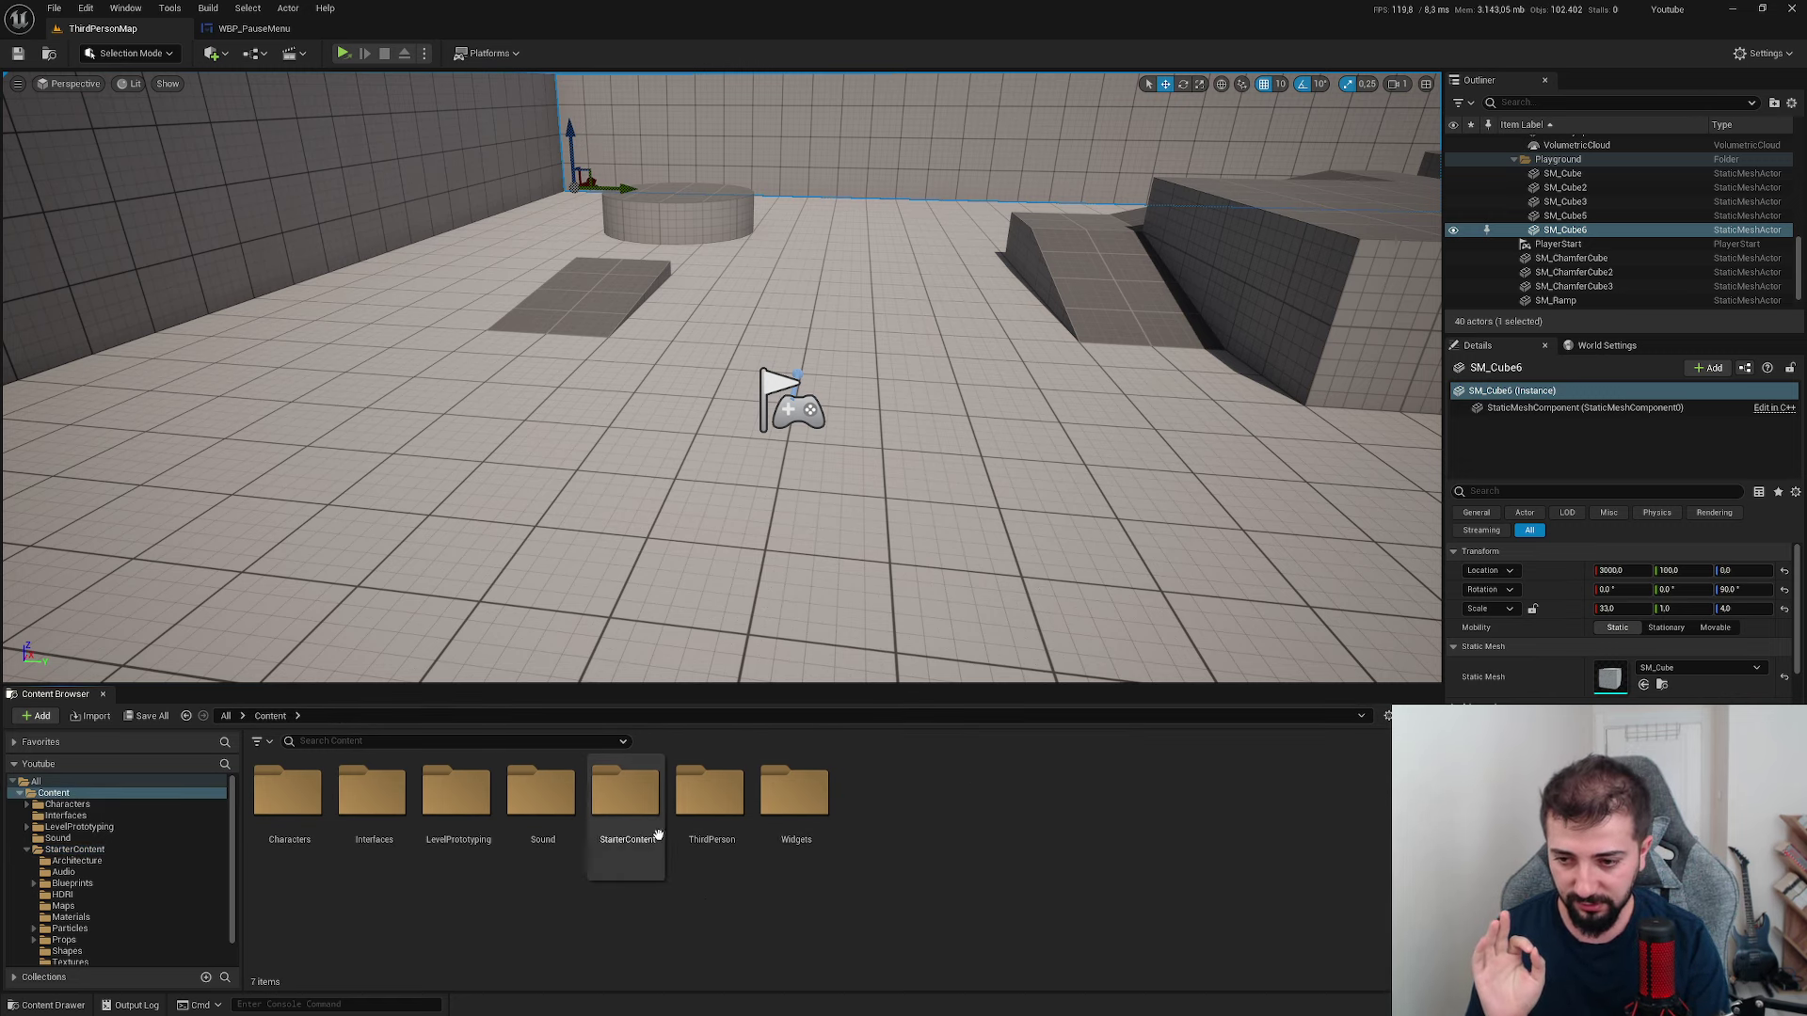
- Open BP_ThirdPersonCharacter and add a Debug Key E event node
{"action": "key", "text": "alt+Left"}
{"action": "double_click", "coordinate": [288, 793]}
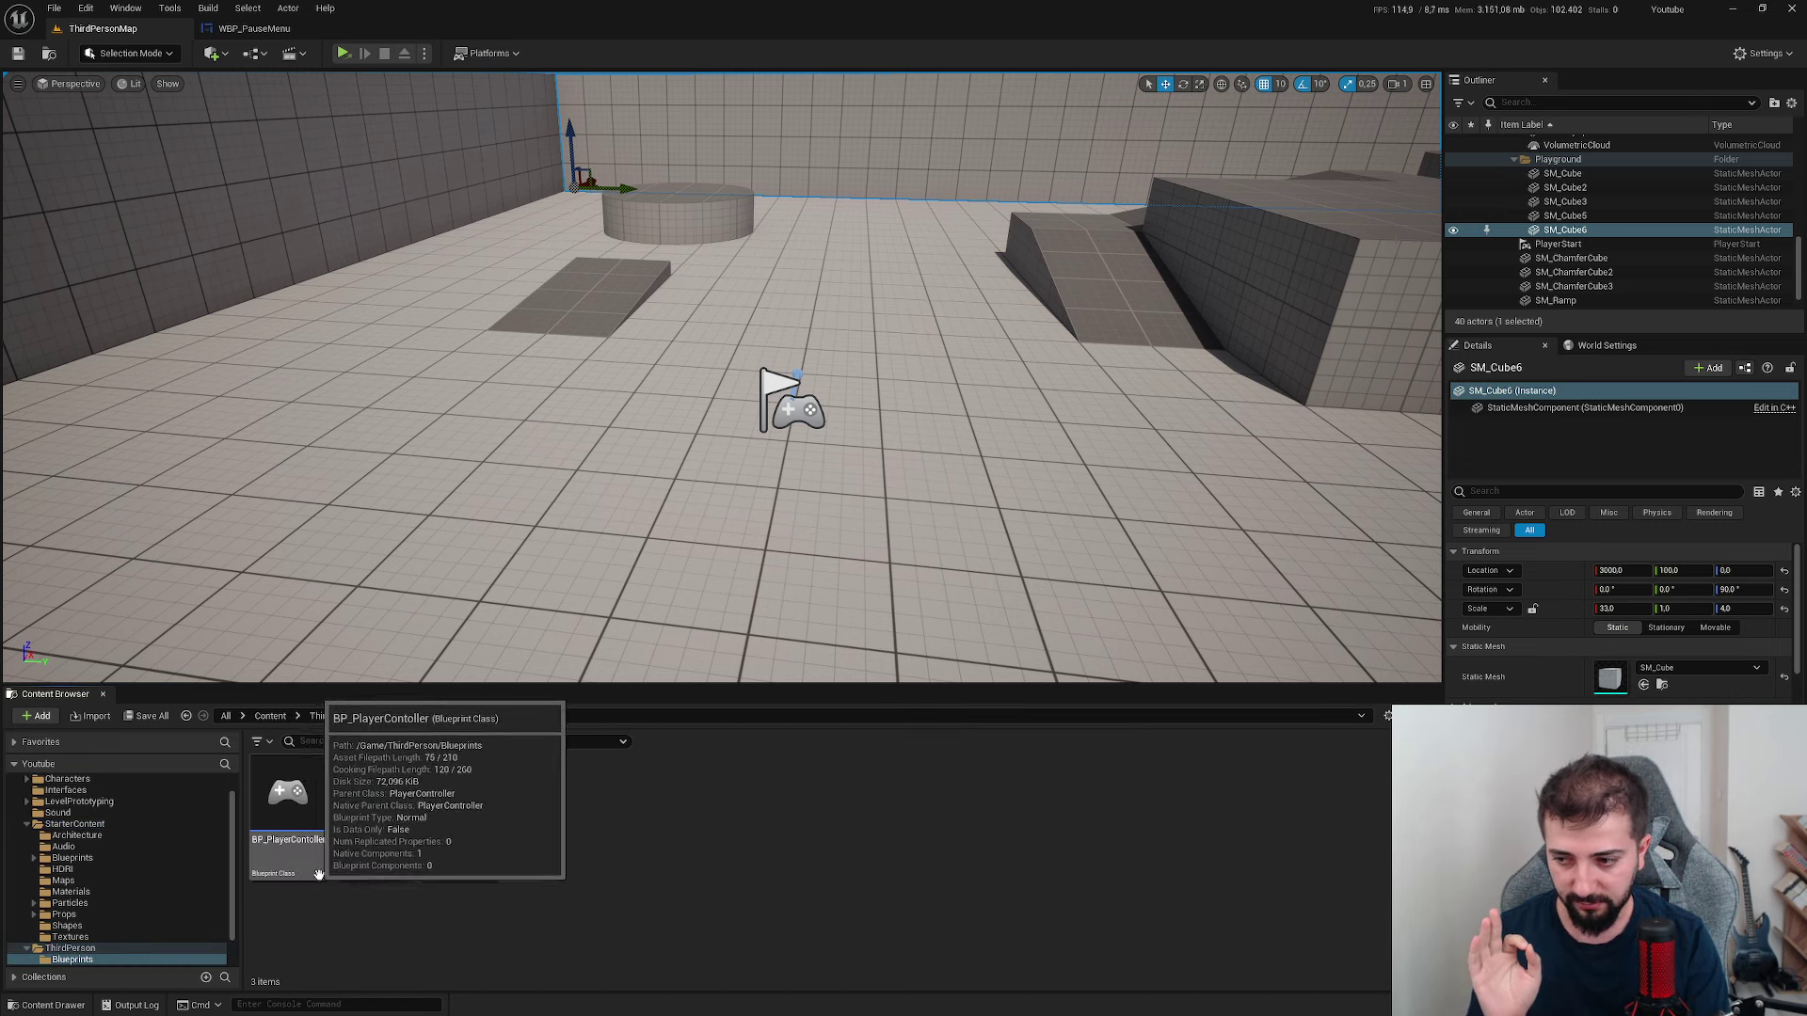
{"action": "double_click", "coordinate": [373, 798]}
{"action": "scroll", "coordinate": [803, 578], "scroll_direction": "down", "scroll_amount": 5}
{"action": "right_click", "coordinate": [679, 527]}
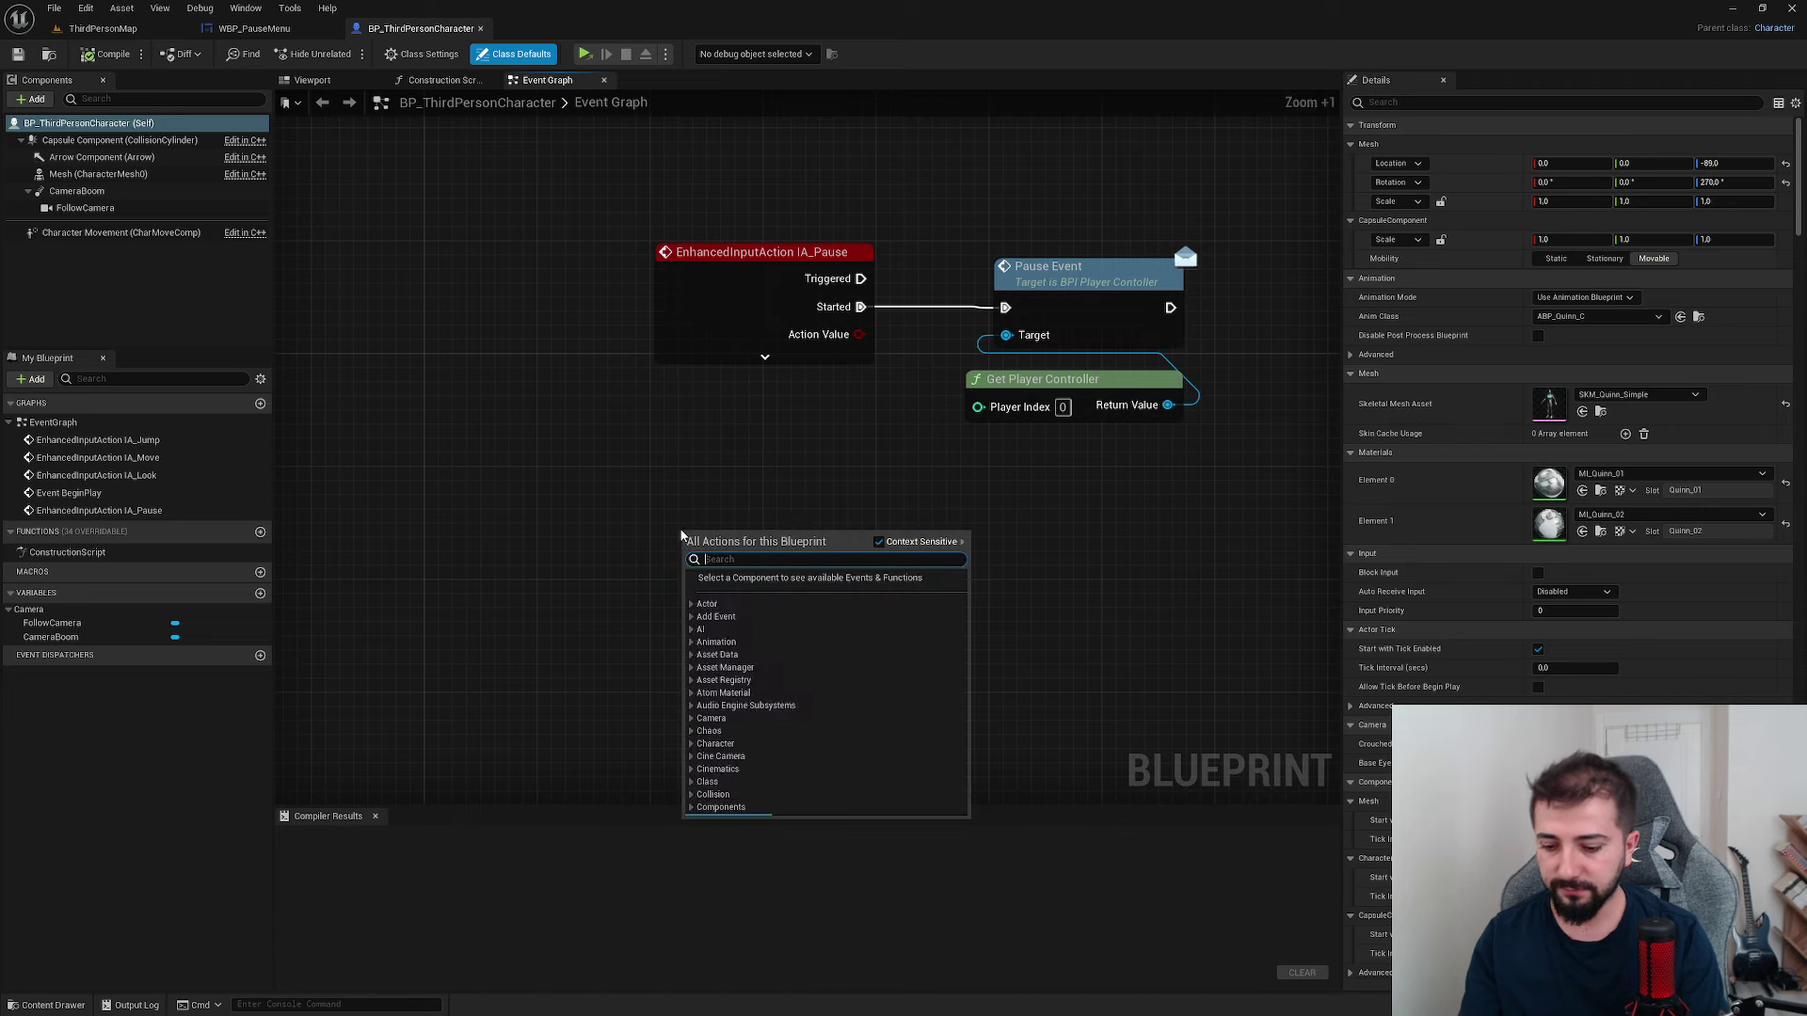
{"action": "type", "text": "e keyboard"}
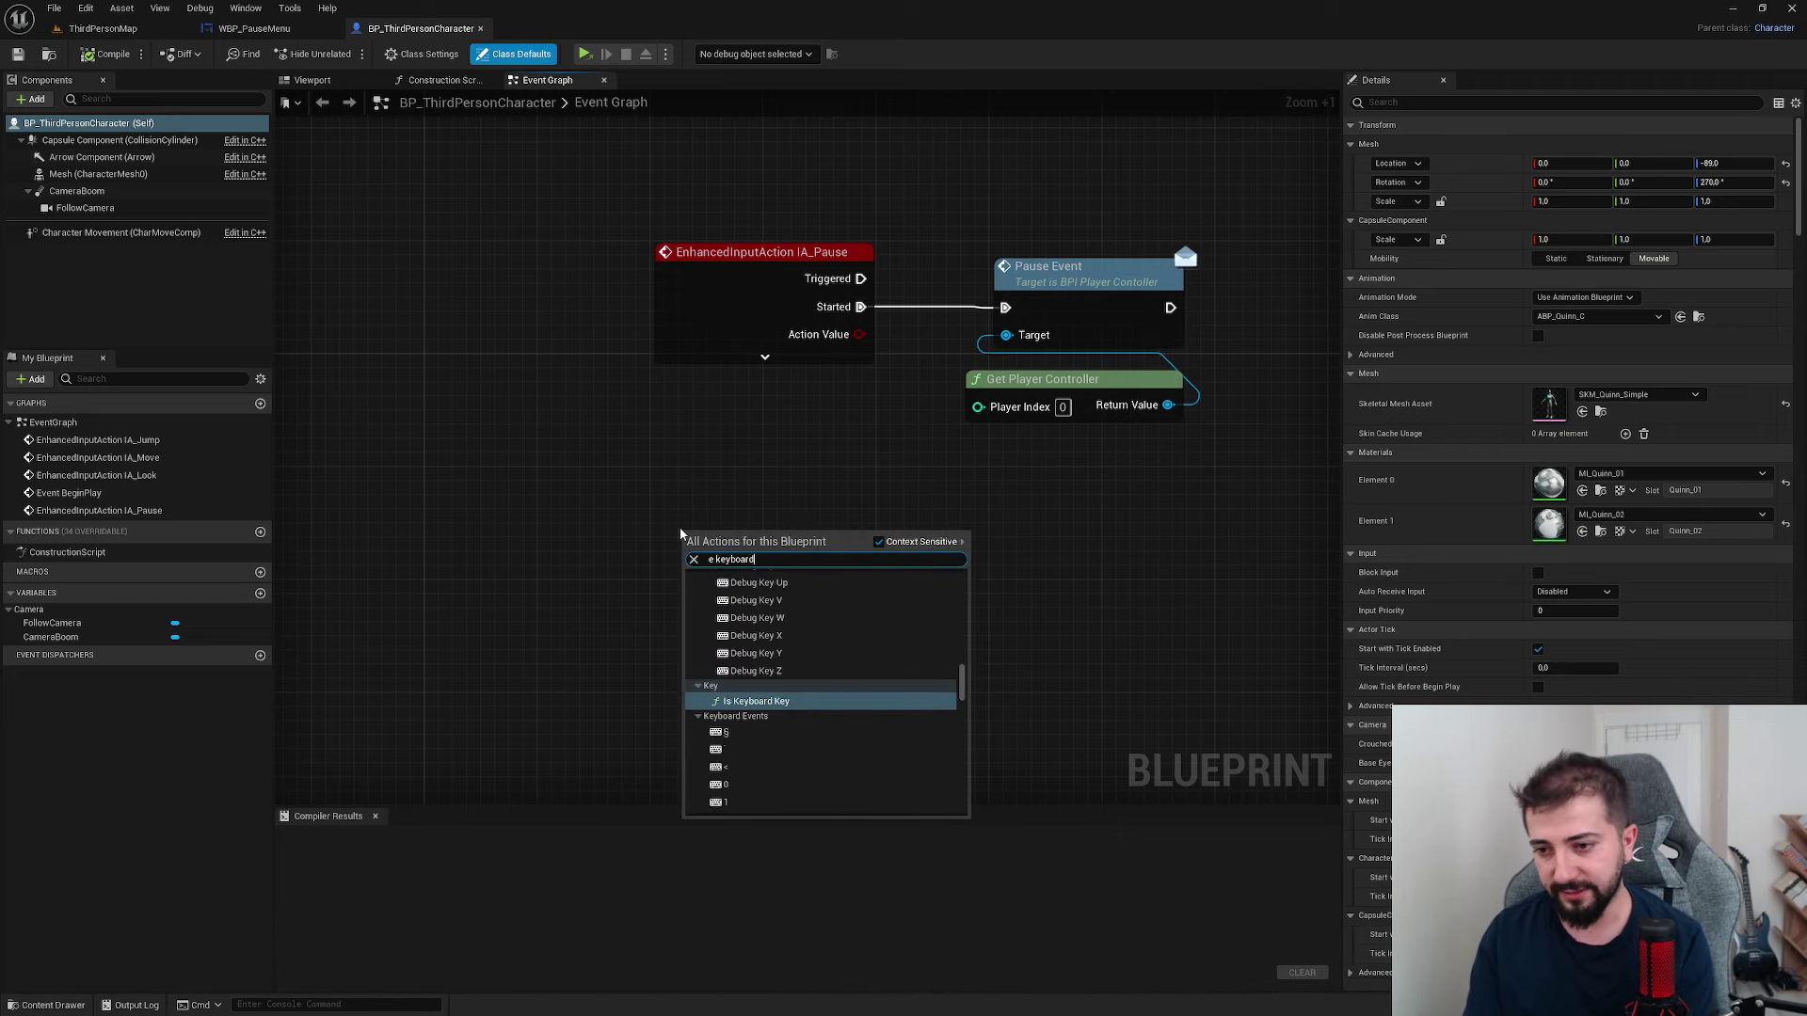
{"action": "type", "text": " debug"}
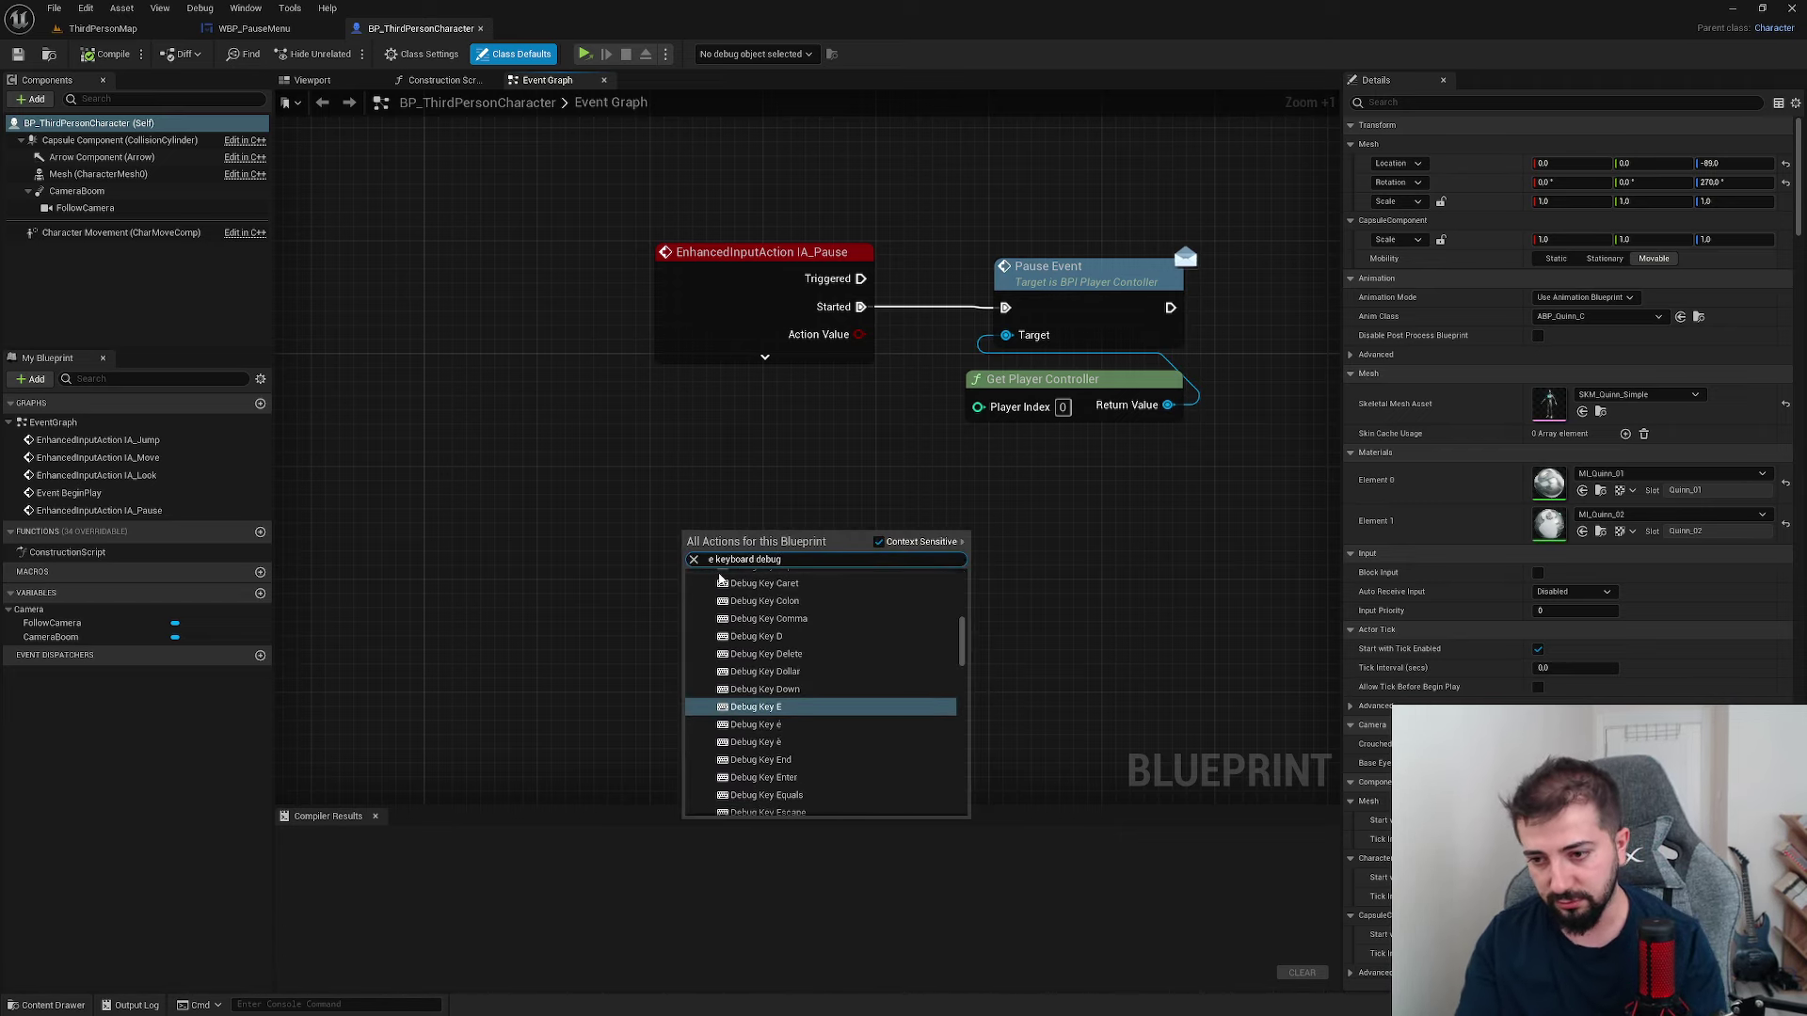
{"action": "key", "text": "Return"}
- Connect the E key's Pressed output to a Play Sound 2D node playing Explosion02
{"action": "right_click_drag", "start_coordinate": [752, 565], "coordinate": [705, 504]}
{"action": "left_click_drag", "start_coordinate": [739, 501], "coordinate": [793, 520]}
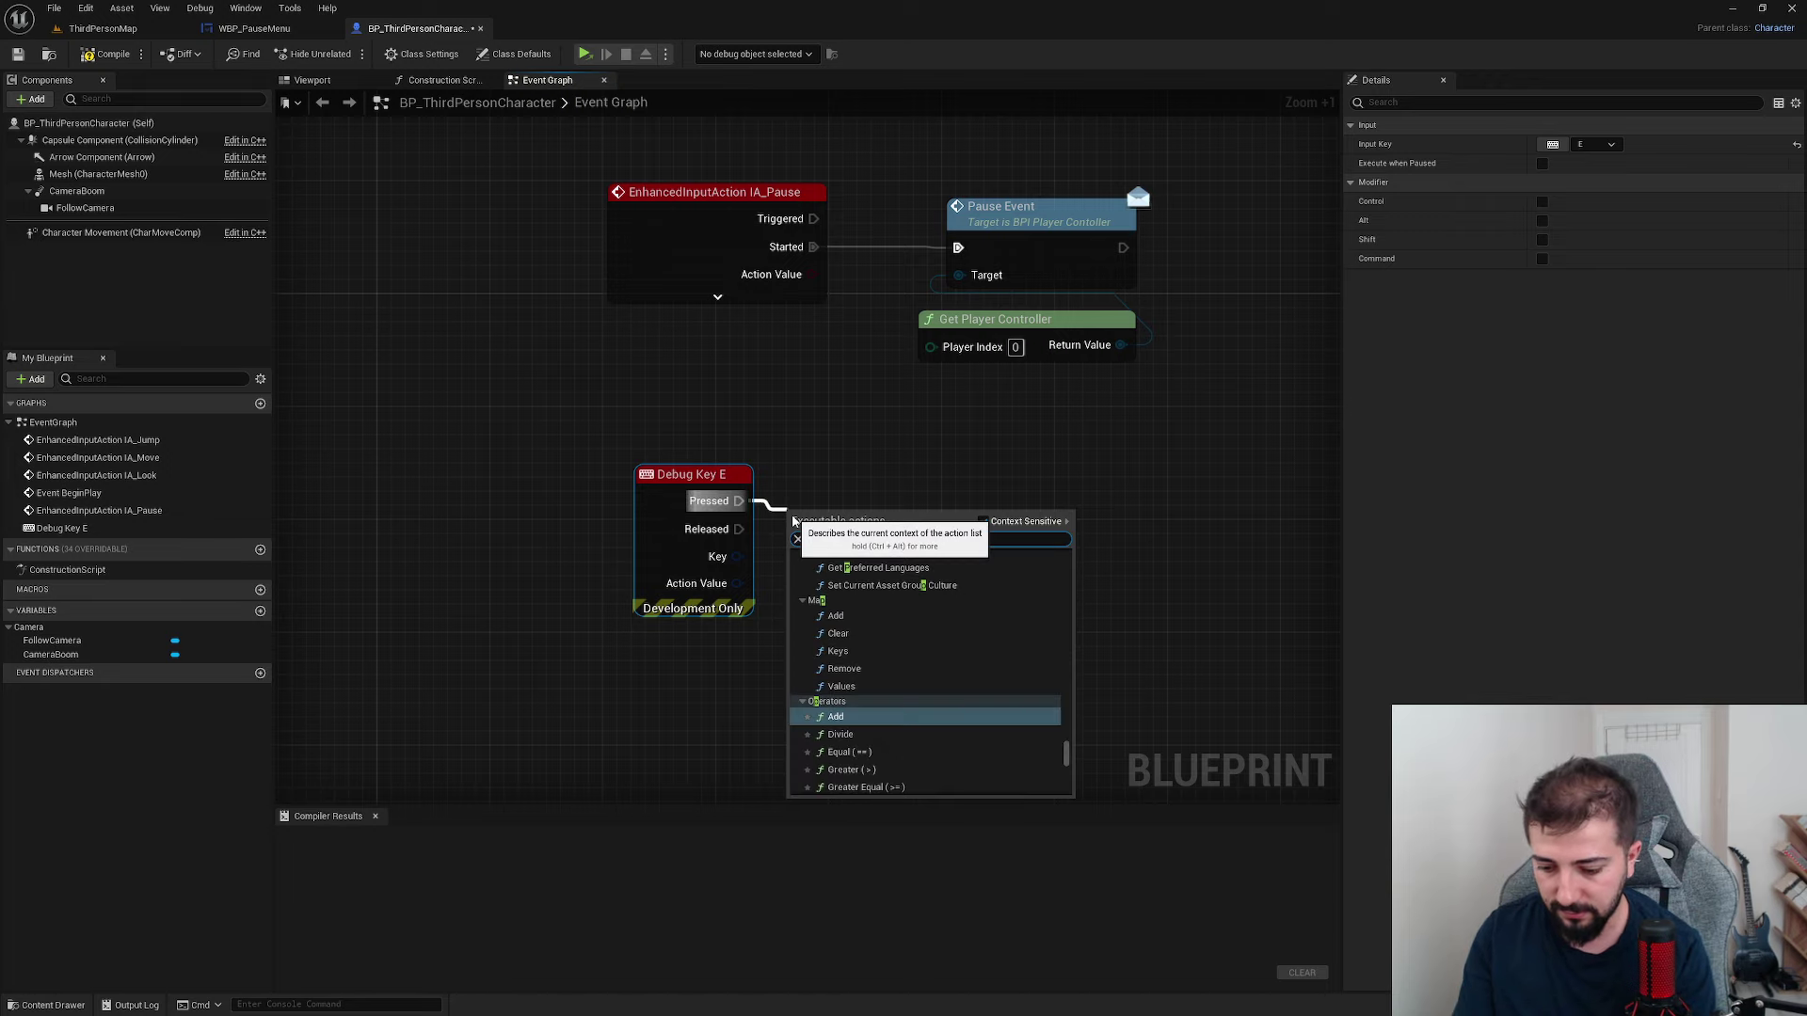
{"action": "type", "text": "play sound 2d"}
{"action": "key", "text": "Return"}
{"action": "key", "text": "ctrl+space"}
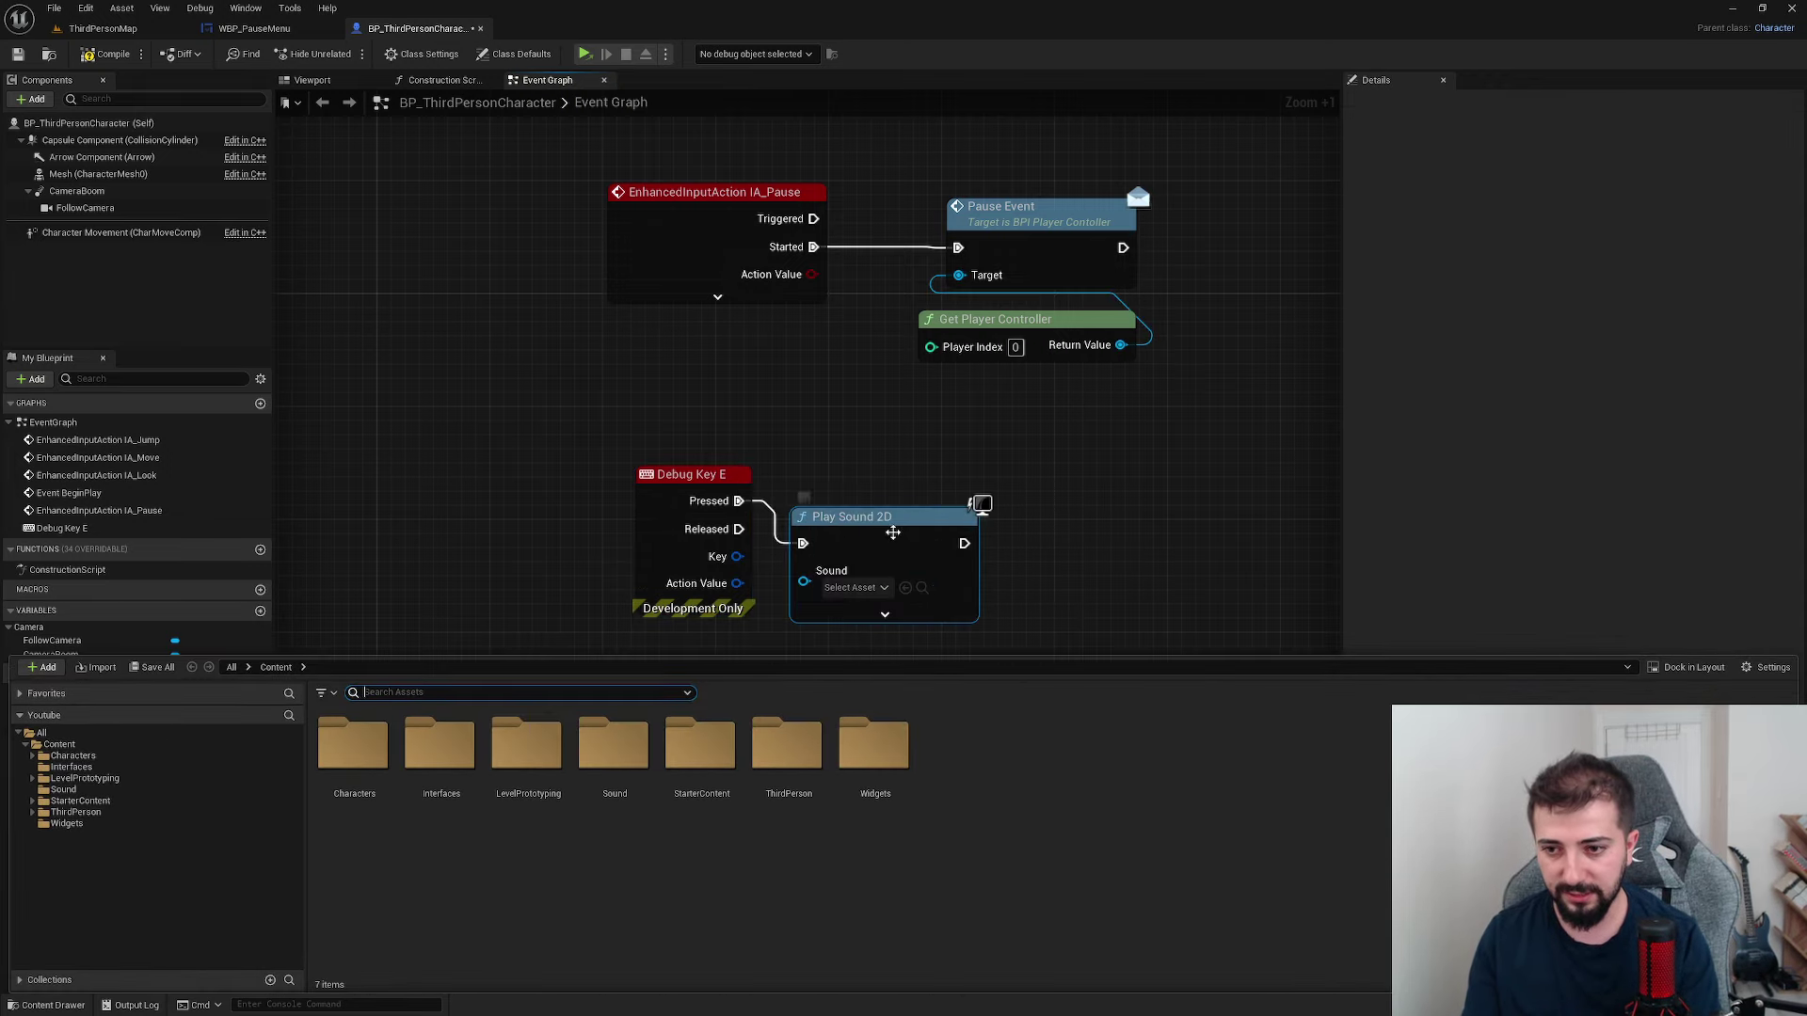
{"action": "left_click", "coordinate": [892, 532]}
{"action": "left_click", "coordinate": [854, 587]}
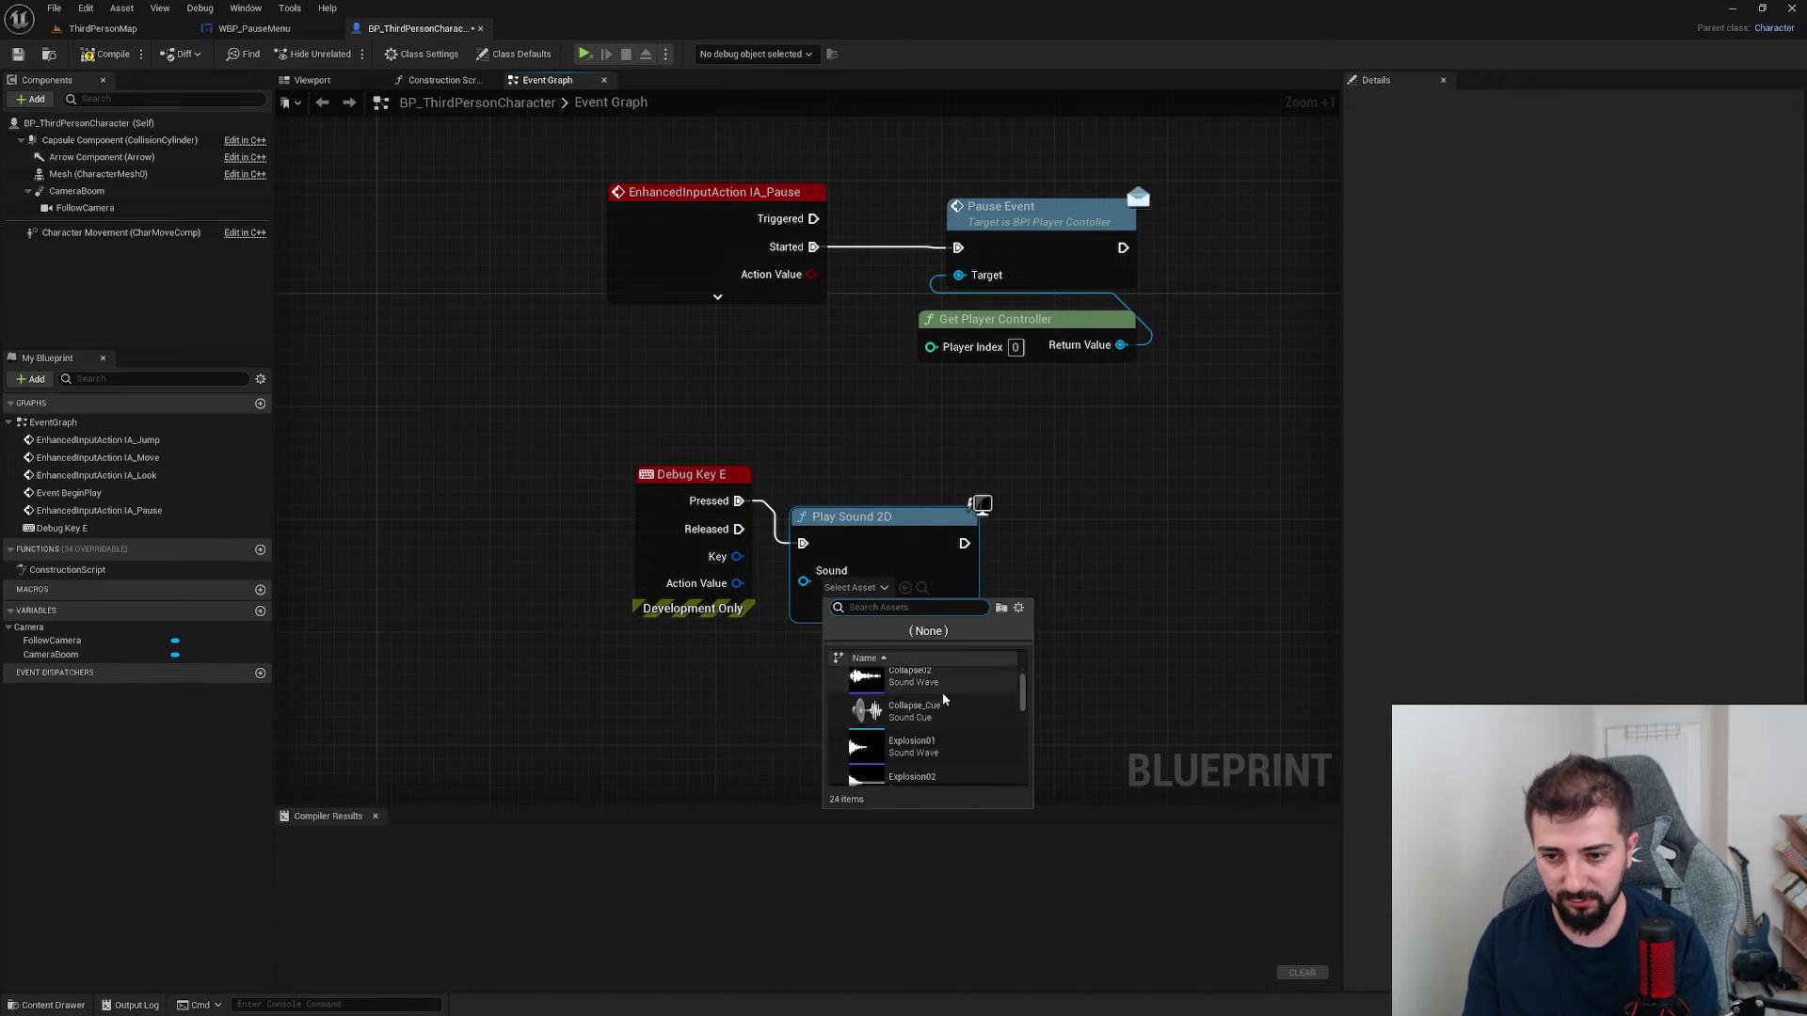
{"action": "scroll", "coordinate": [944, 698], "scroll_direction": "down", "scroll_amount": 1}
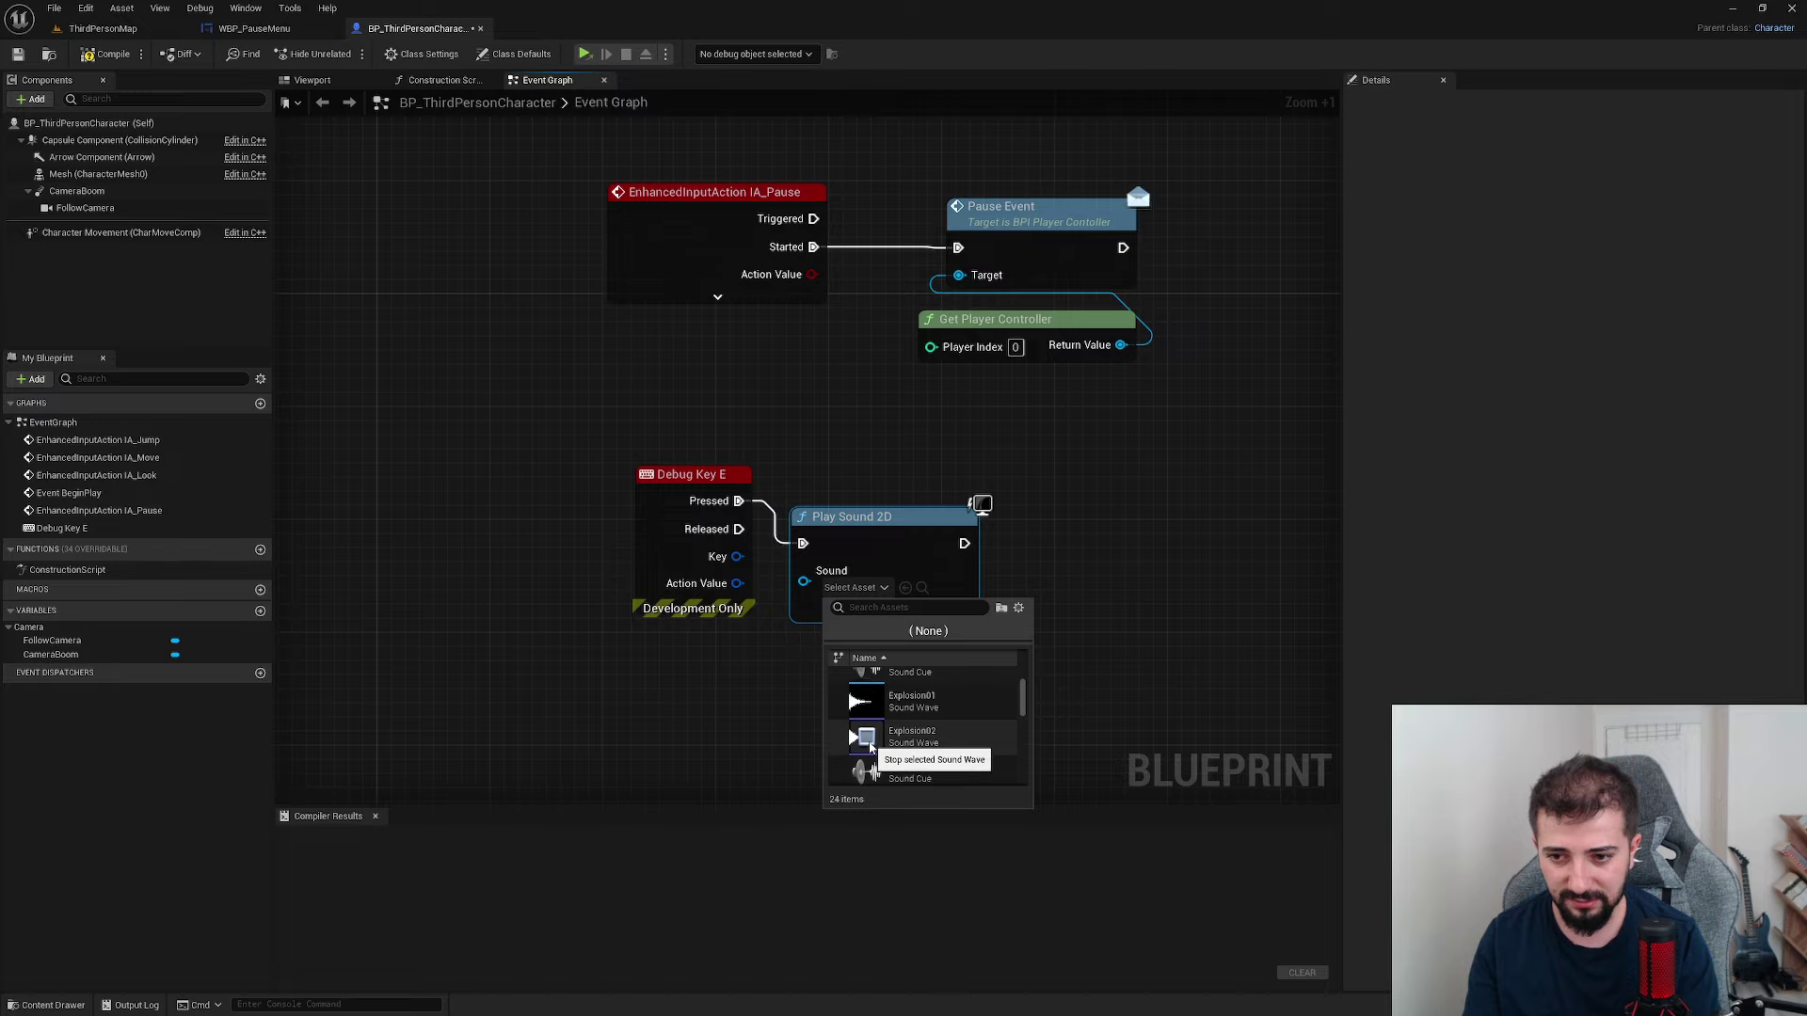
{"action": "left_click", "coordinate": [908, 737]}
- Locate Explosion02 in the Content Browser and check its sound class
{"action": "left_click", "coordinate": [922, 588]}
{"action": "double_click", "coordinate": [644, 855]}
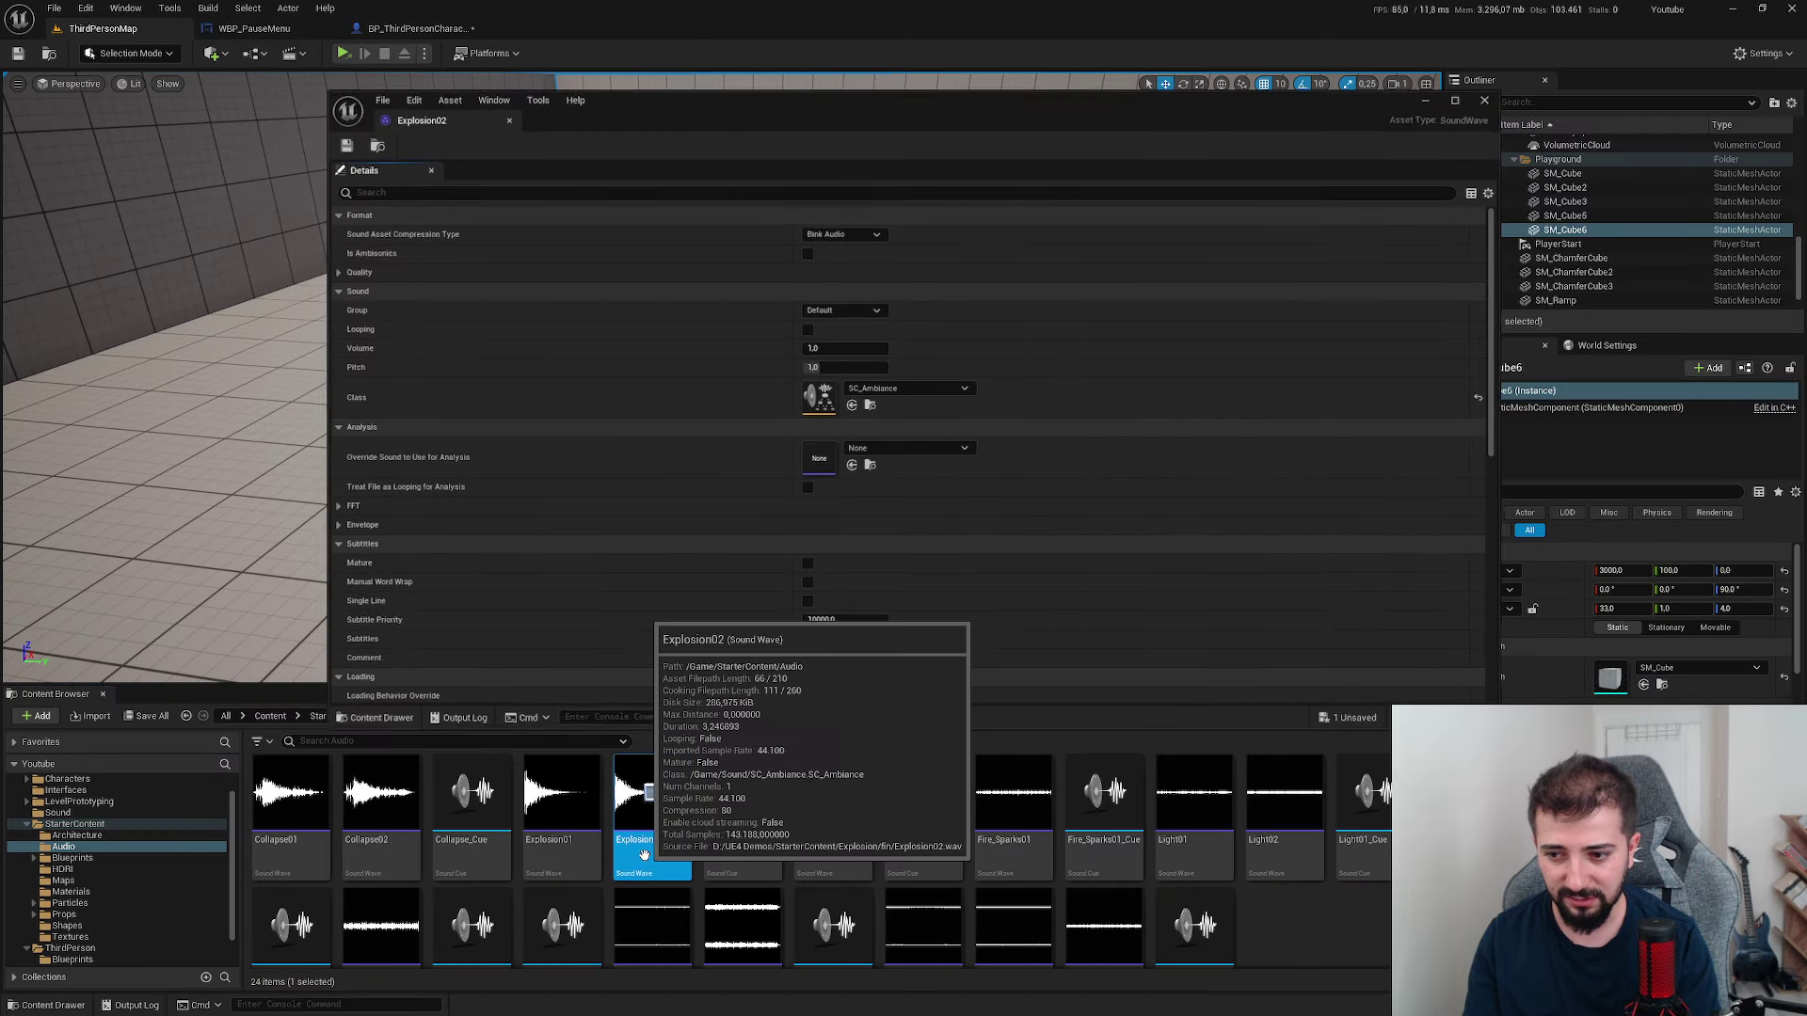
{"action": "left_click", "coordinate": [508, 120]}
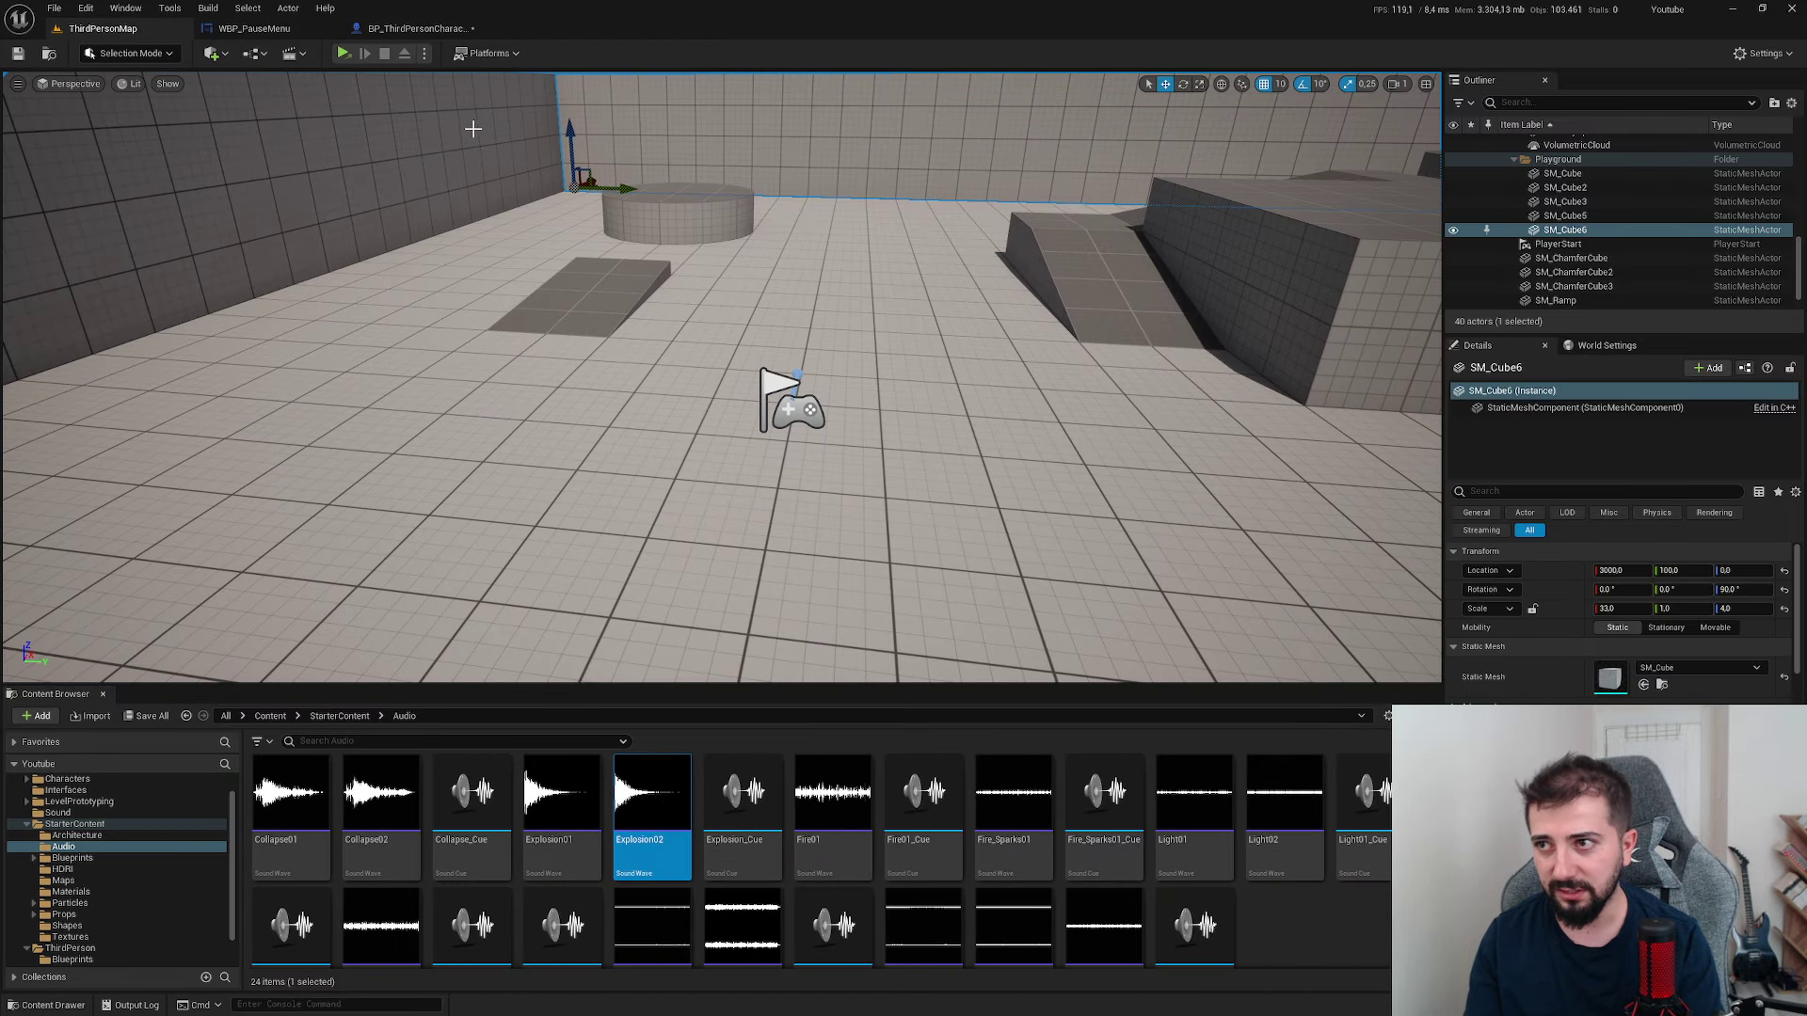
{"action": "left_click", "coordinate": [309, 36]}
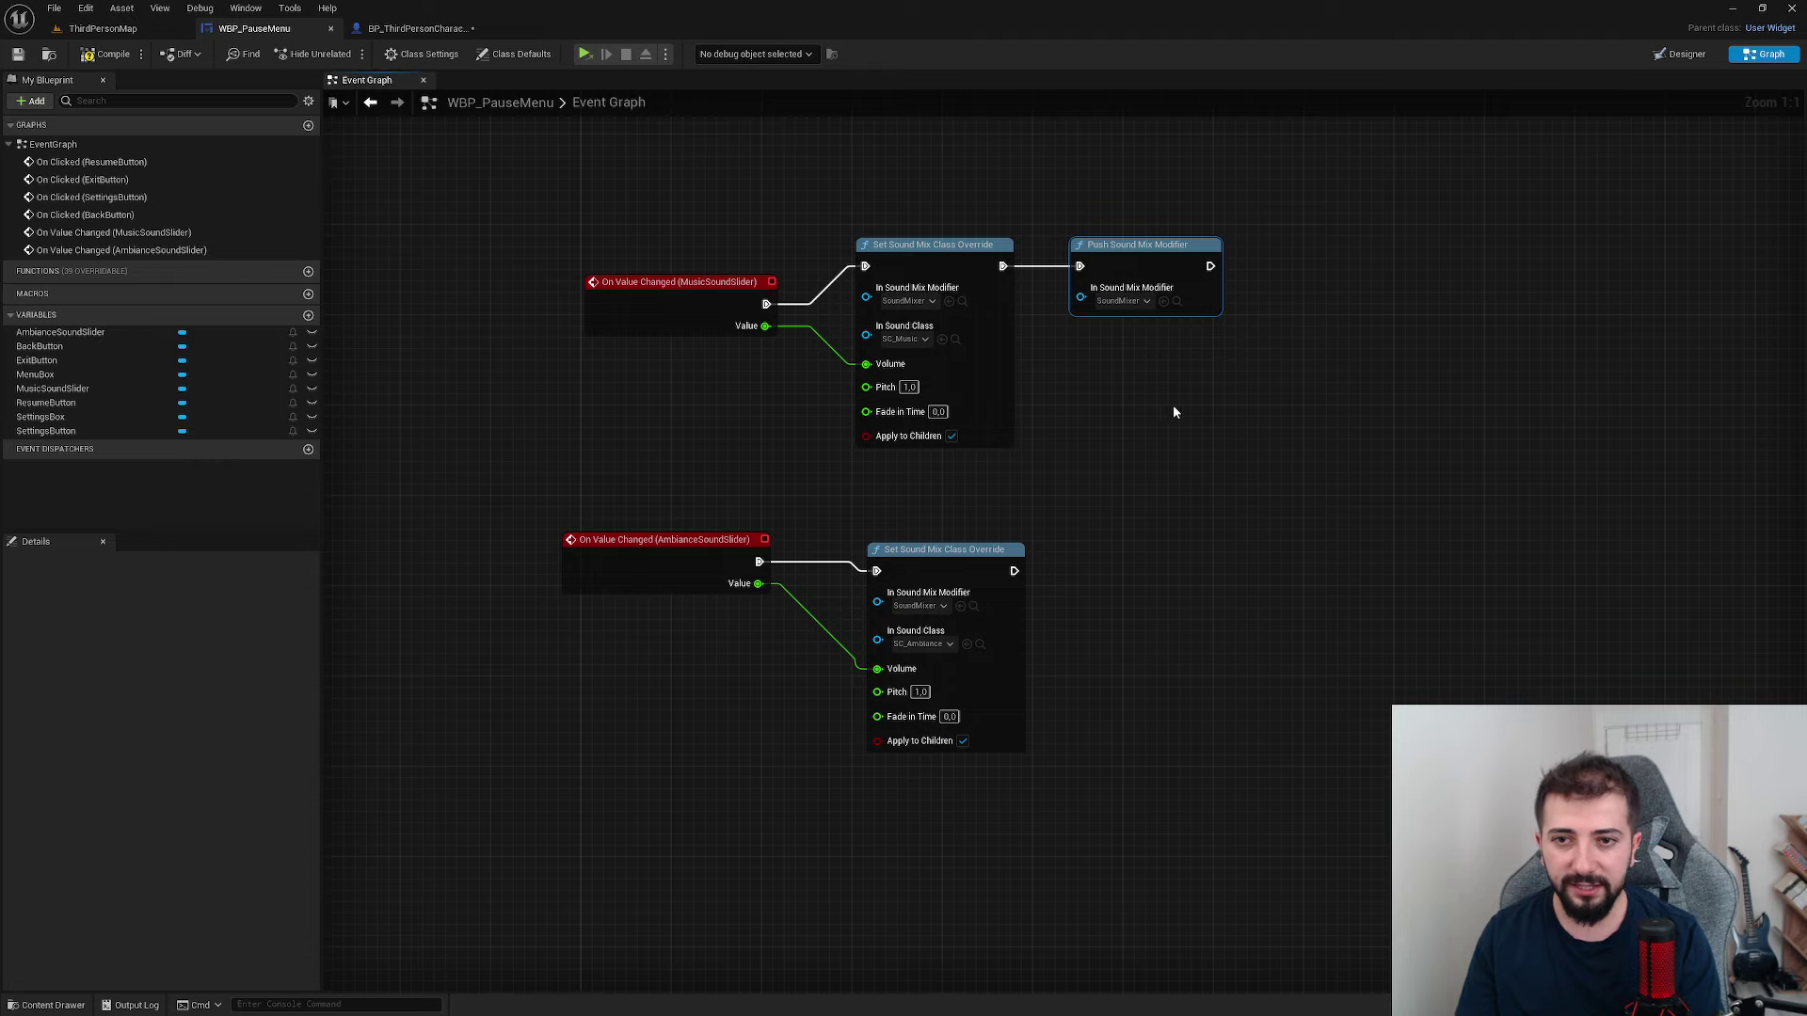
- Duplicate the Push Sound Mix Modifier, chain it after the Ambiance class override, align, and save all
{"action": "key", "text": "ctrl+c"}
{"action": "key", "text": "ctrl+v"}
{"action": "left_click_drag", "start_coordinate": [944, 550], "coordinate": [1079, 594]}
{"action": "left_click_drag", "start_coordinate": [1130, 583], "coordinate": [1116, 561]}
{"action": "left_click_drag", "start_coordinate": [658, 539], "coordinate": [657, 587]}
{"action": "right_click_drag", "start_coordinate": [904, 548], "coordinate": [891, 585]}
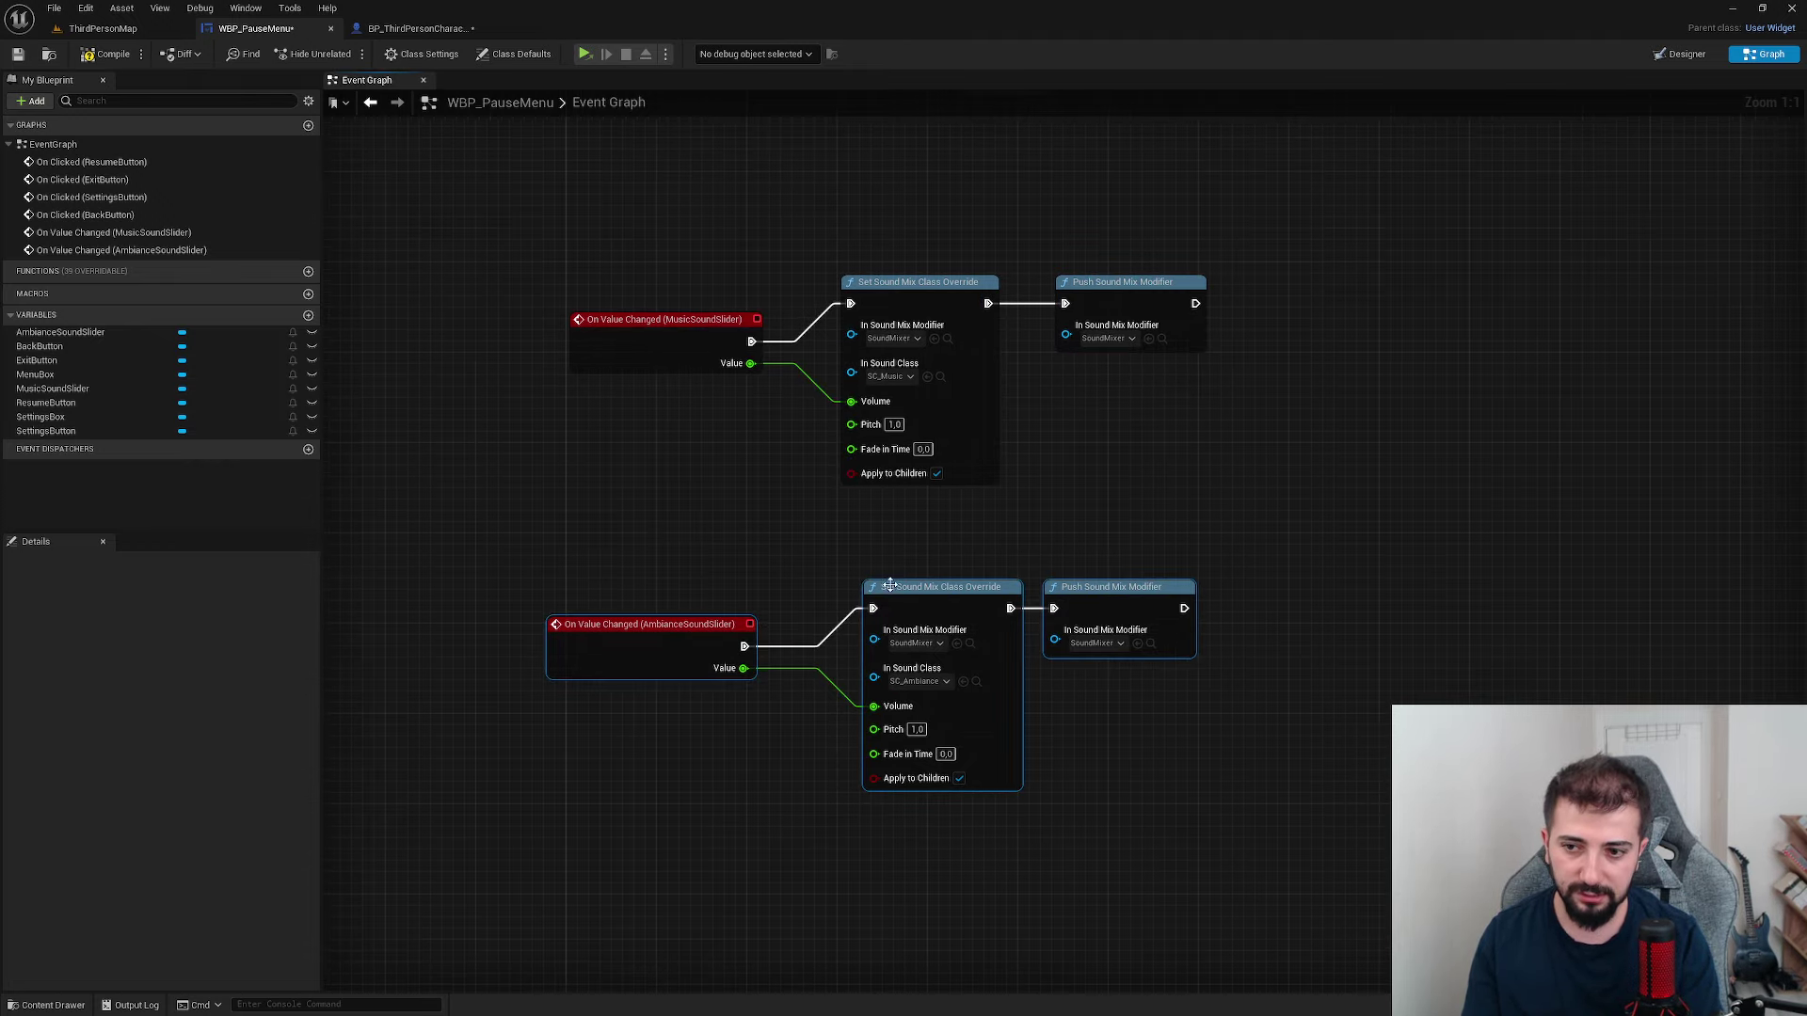
{"action": "left_click_drag", "start_coordinate": [702, 641], "coordinate": [725, 606]}
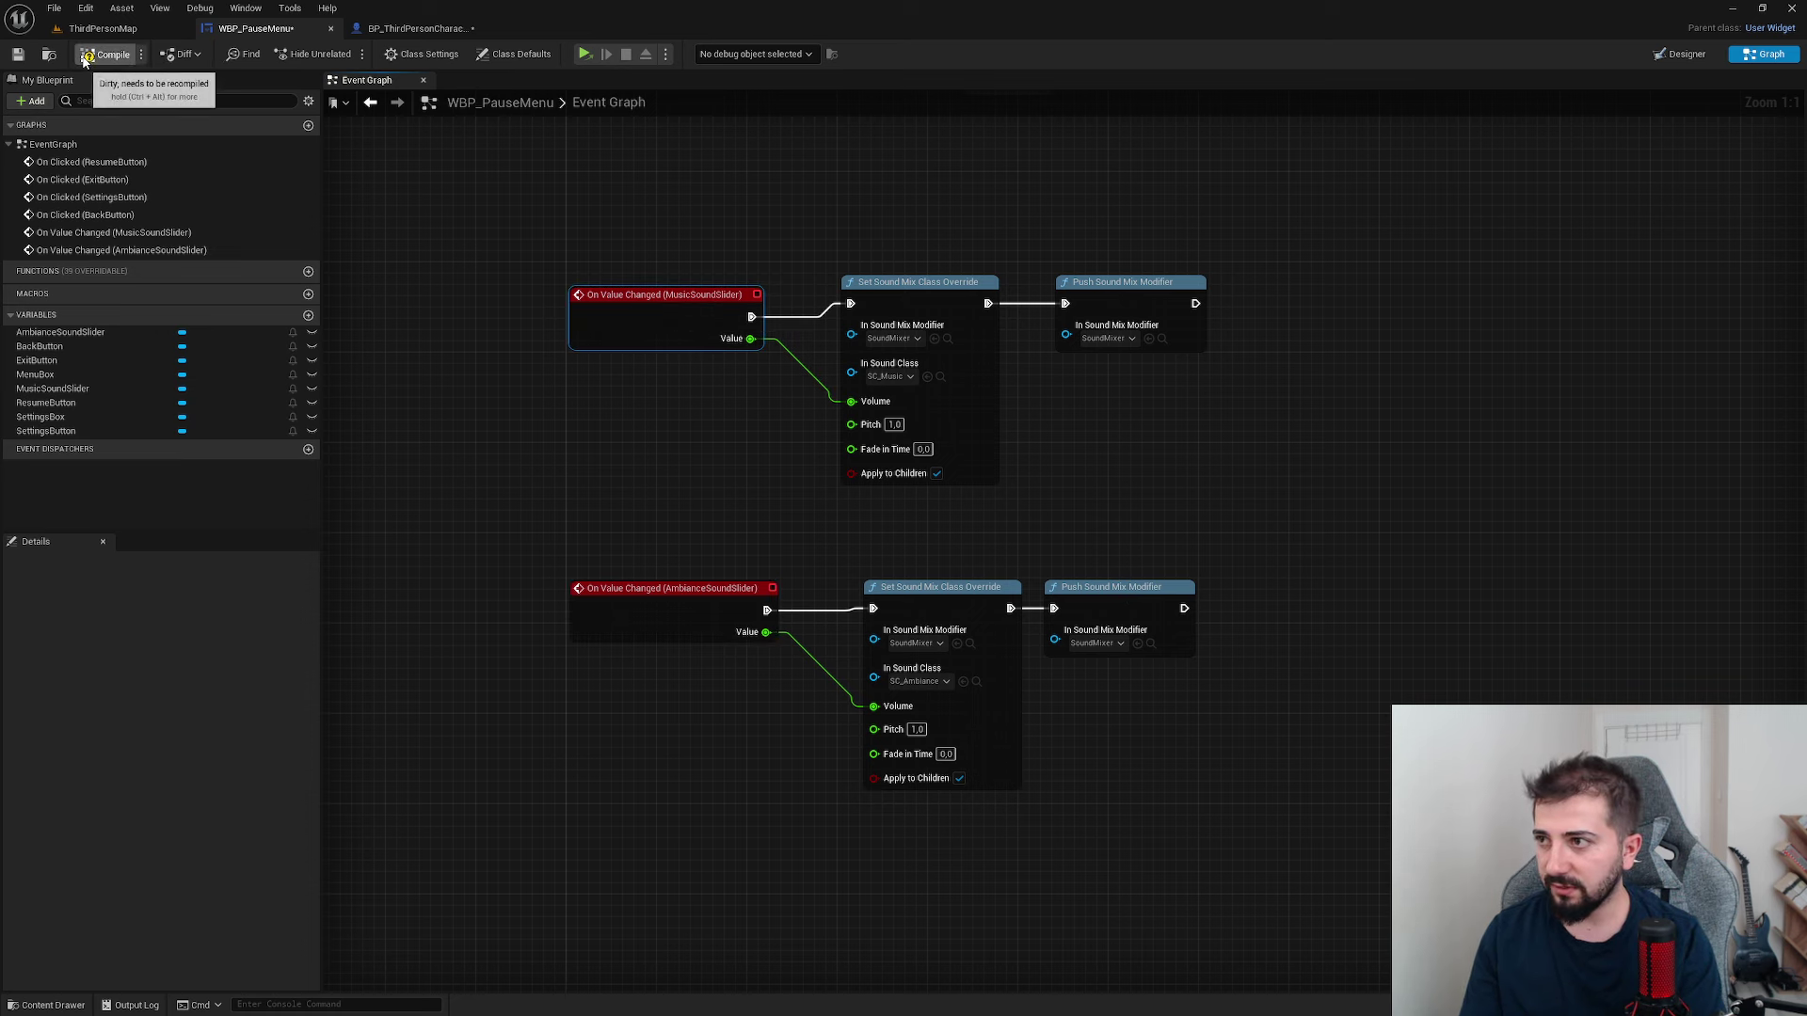
{"action": "left_click", "coordinate": [99, 28]}
{"action": "key", "text": "ctrl+shift+s"}
- Confirm the save, then lower the Ambiance slider in the running game's pause menu Settings
{"action": "left_click", "coordinate": [1005, 668]}
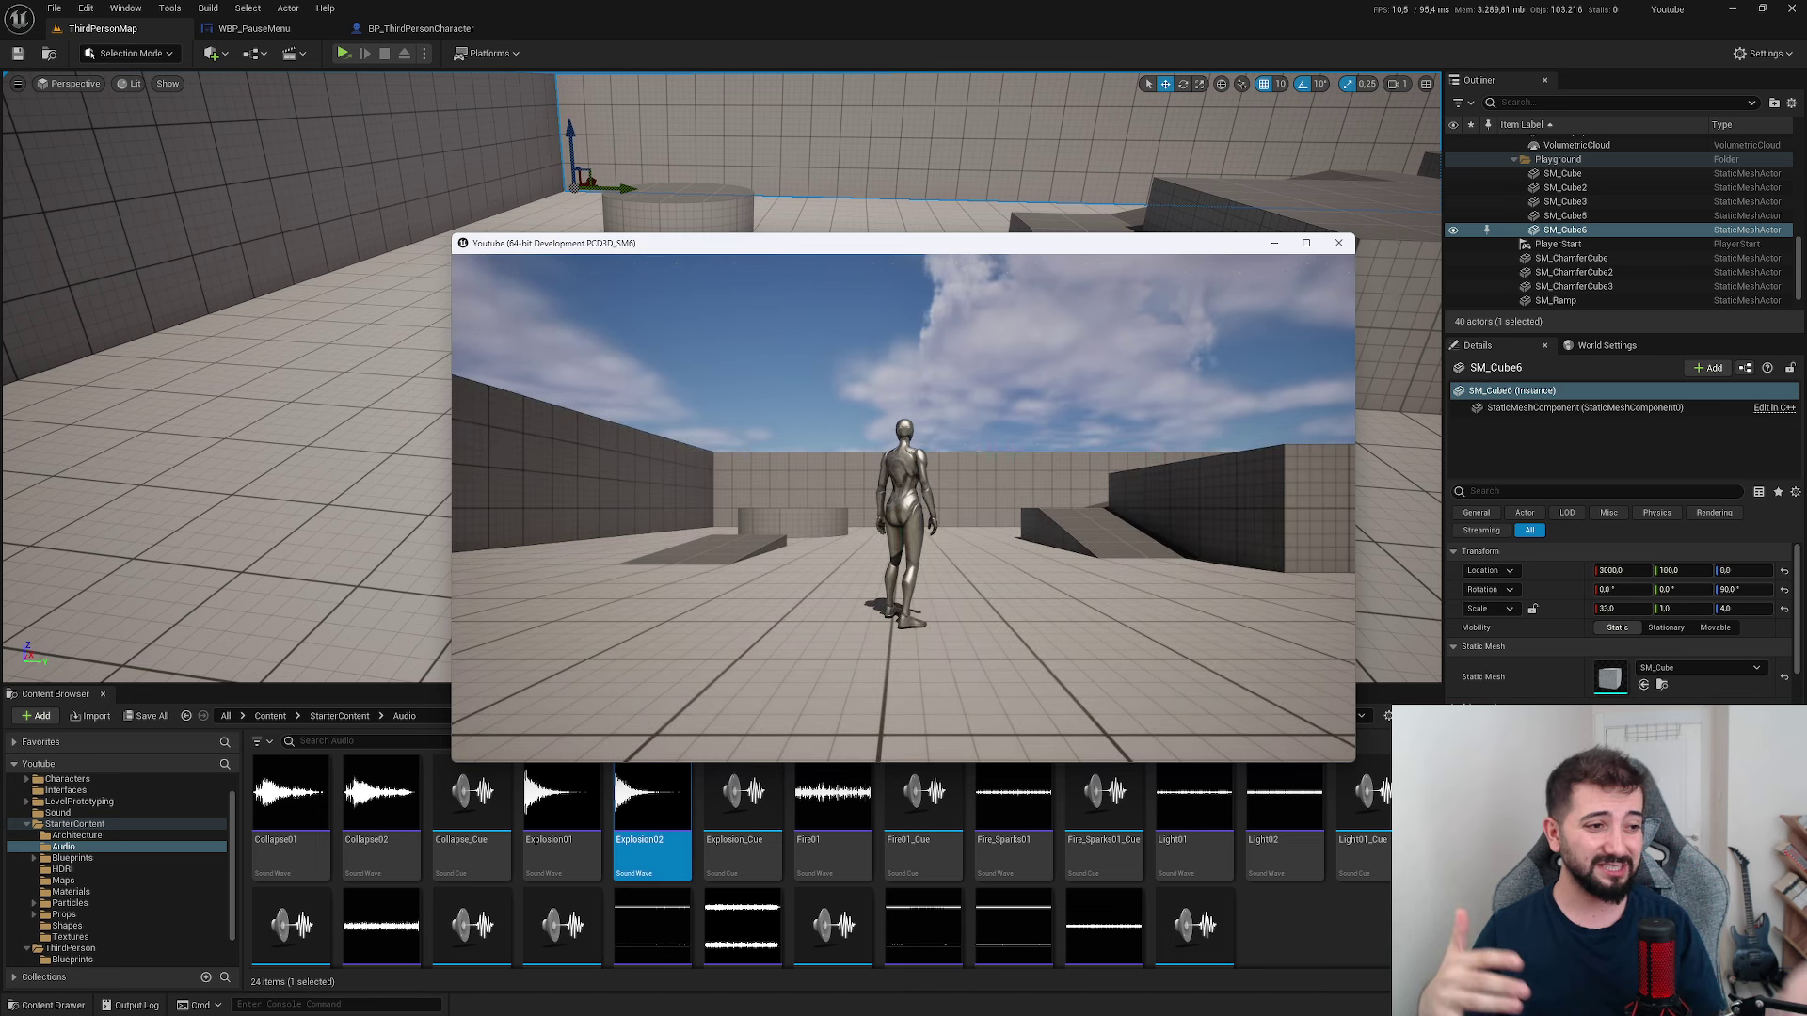
{"action": "key", "text": "Escape"}
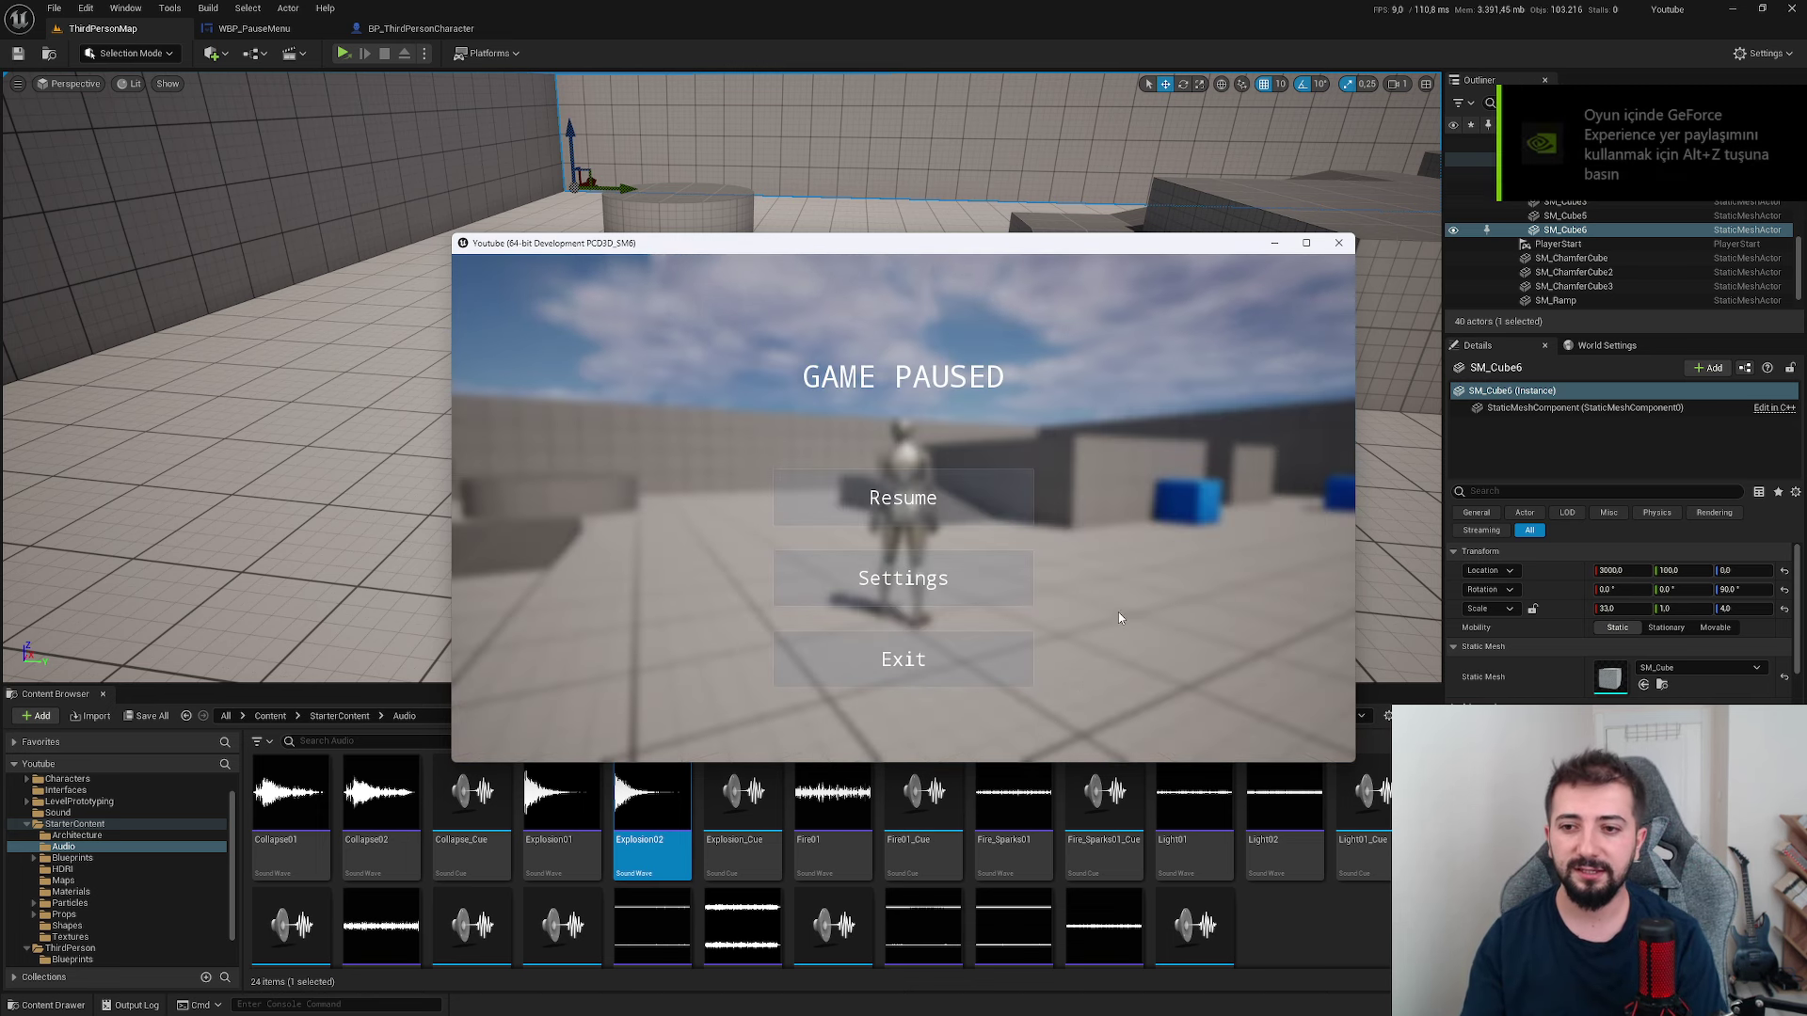
{"action": "key", "text": "Escape"}
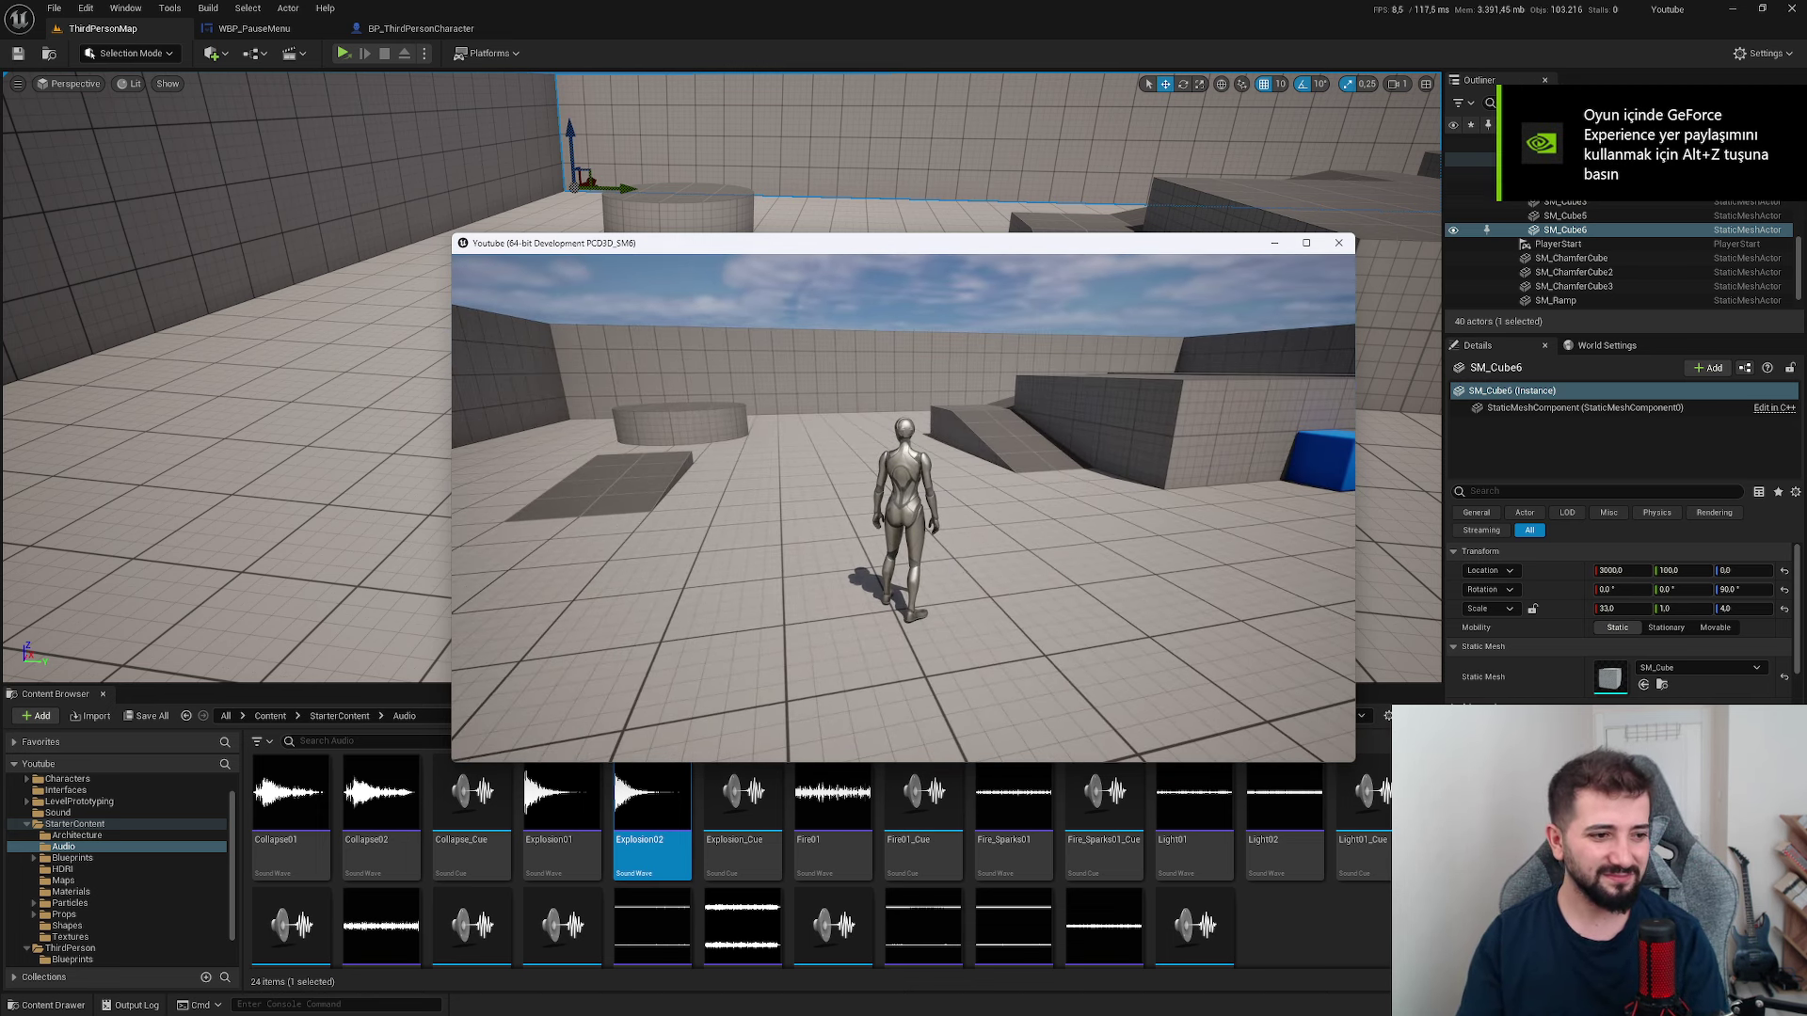
{"action": "key", "text": "Escape"}
{"action": "left_click", "coordinate": [945, 573]}
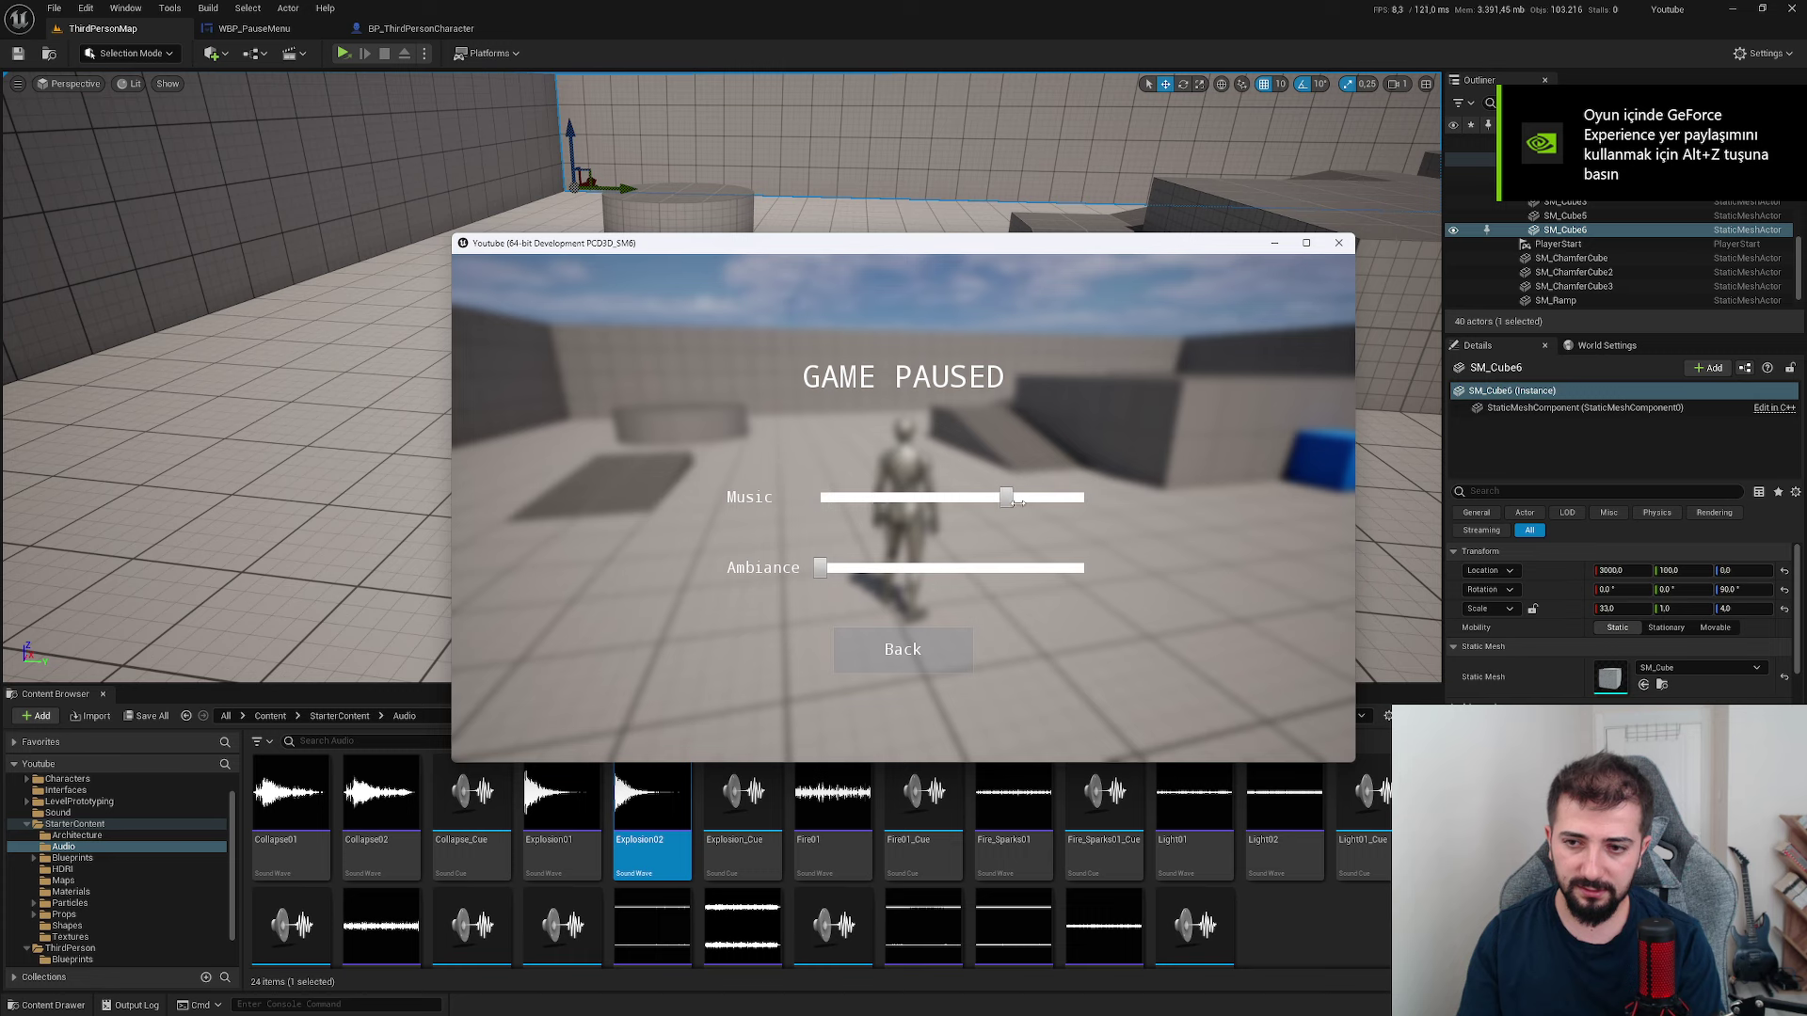
{"action": "left_click_drag", "start_coordinate": [931, 568], "coordinate": [889, 568]}
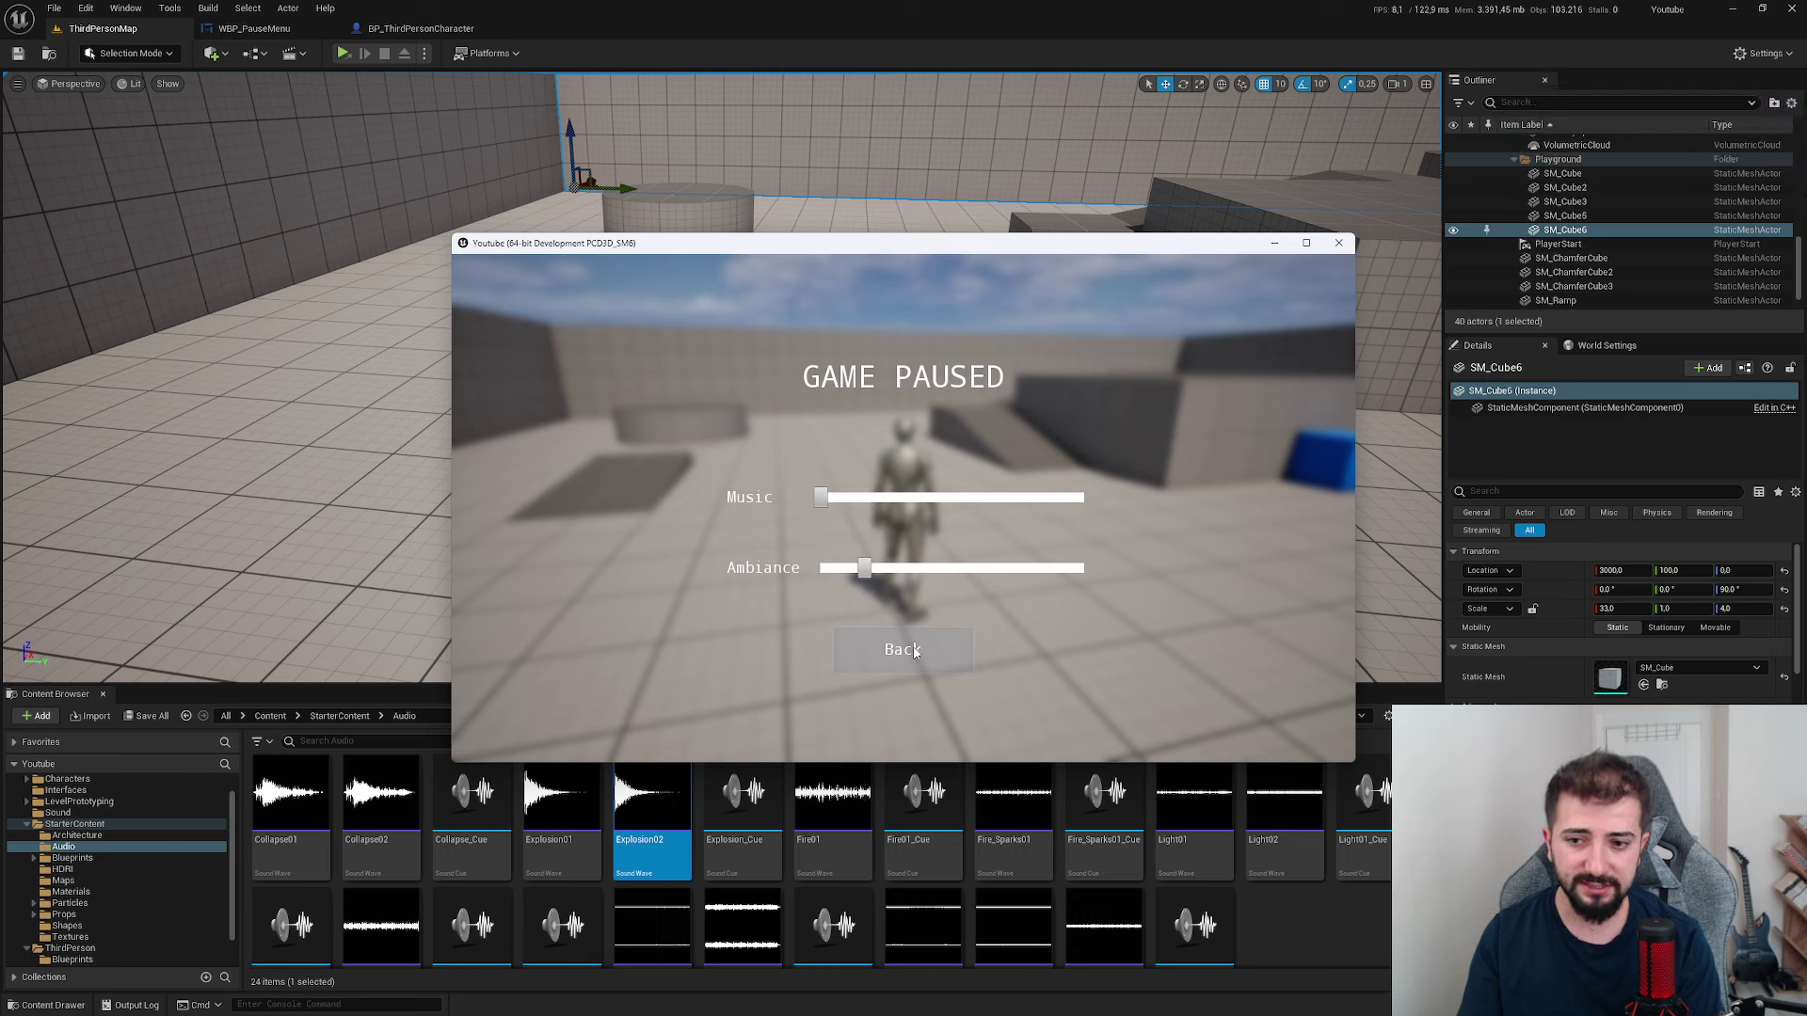
{"action": "left_click", "coordinate": [903, 649]}
- Cycle through pausing, opening Settings, going back and resuming several times, then close the game window
{"action": "left_click", "coordinate": [903, 498]}
{"action": "key", "text": "Escape"}
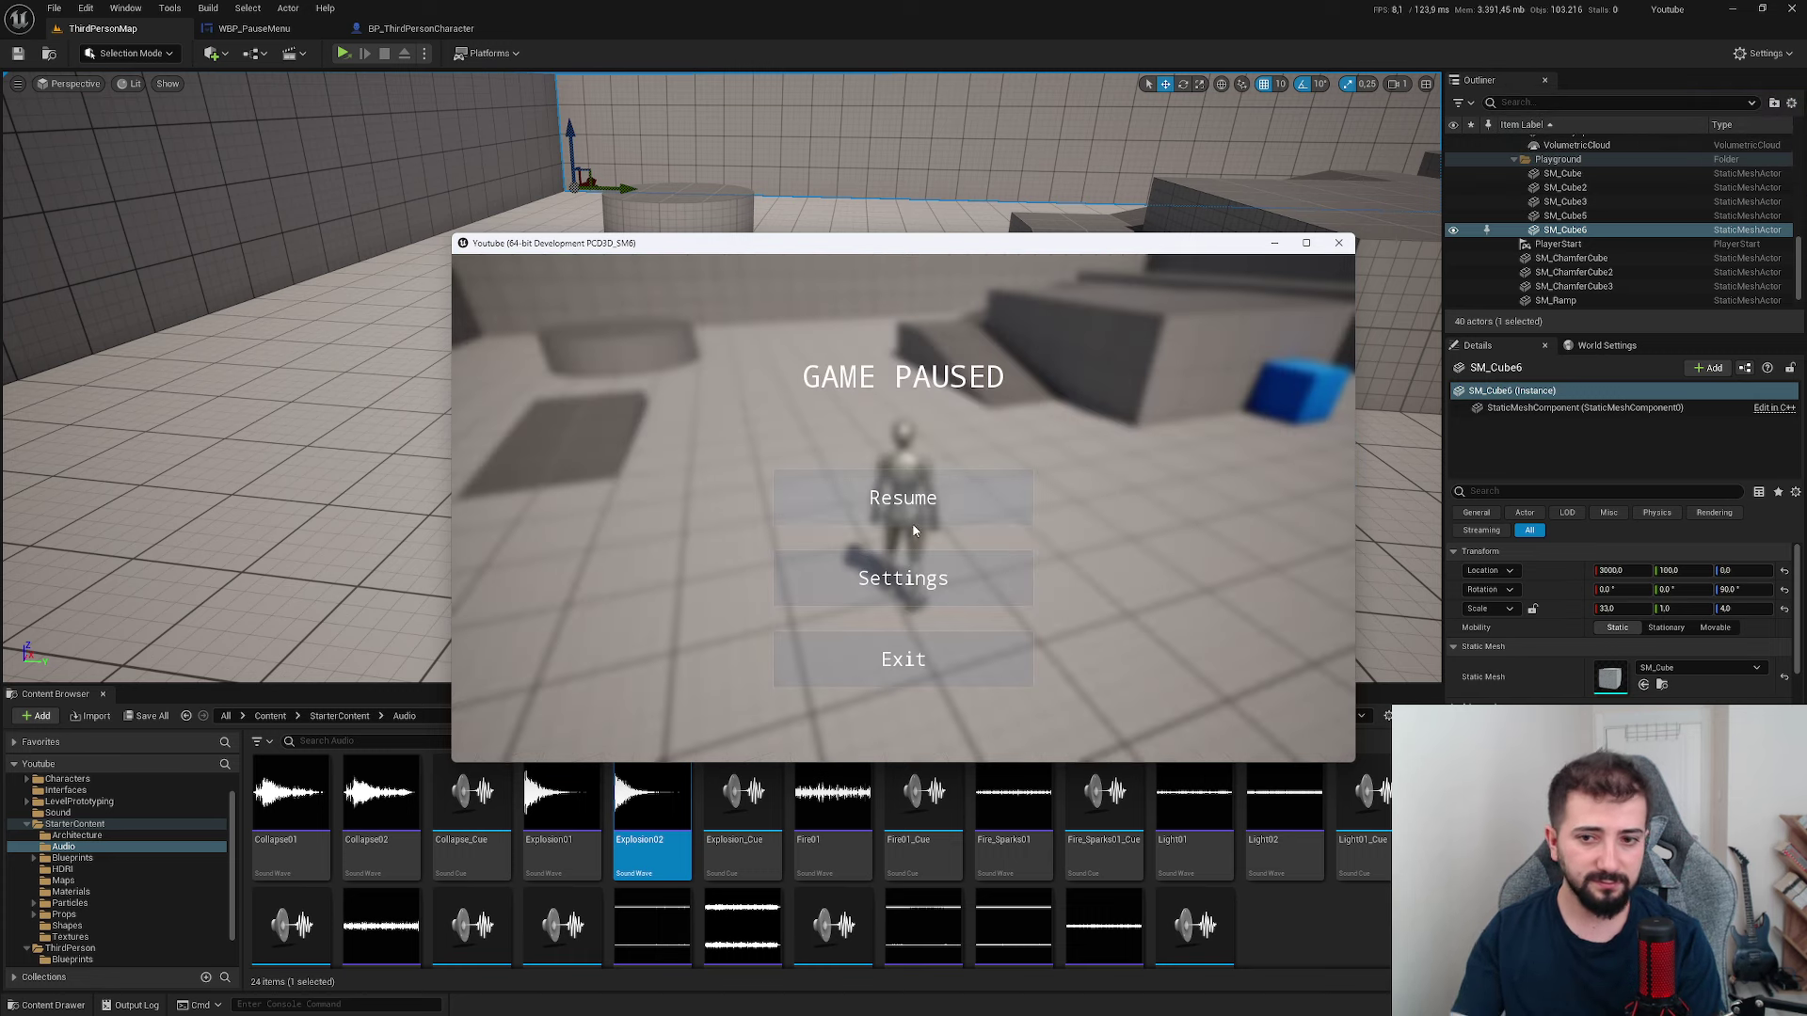
{"action": "left_click", "coordinate": [902, 591]}
{"action": "left_click", "coordinate": [903, 649]}
{"action": "left_click", "coordinate": [904, 499]}
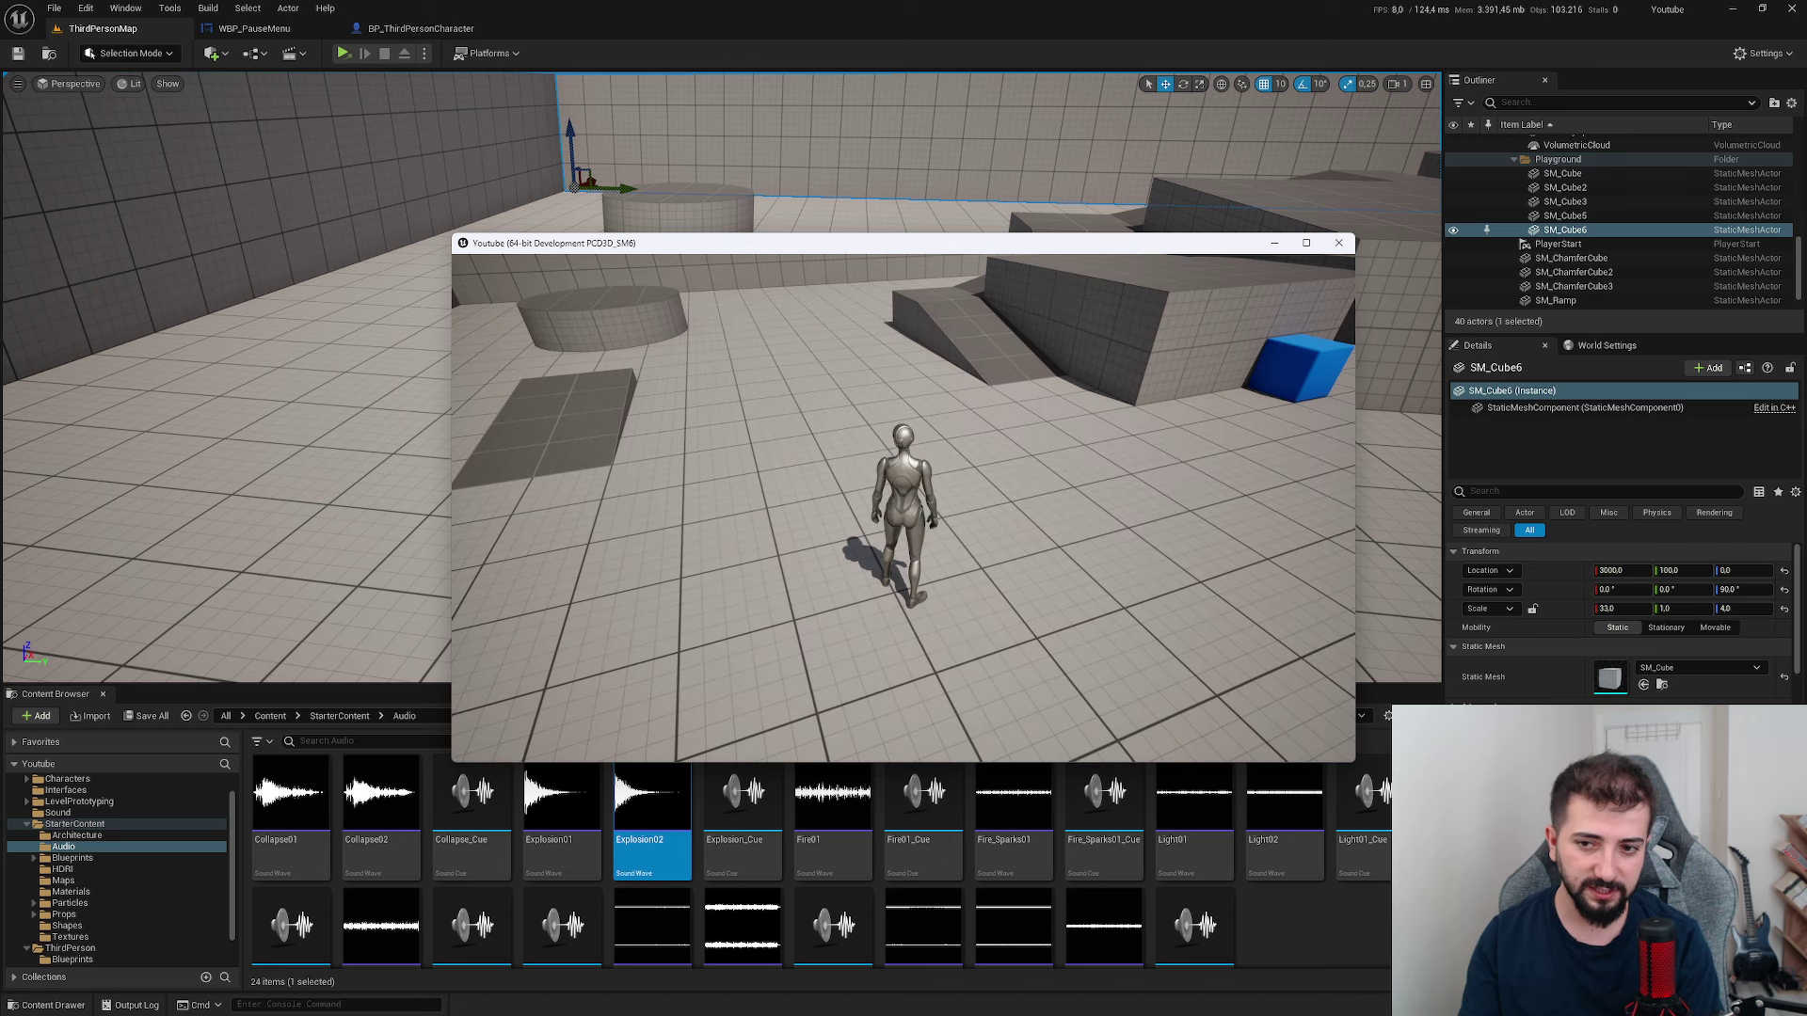
{"action": "key", "text": "Escape"}
{"action": "left_click", "coordinate": [901, 584]}
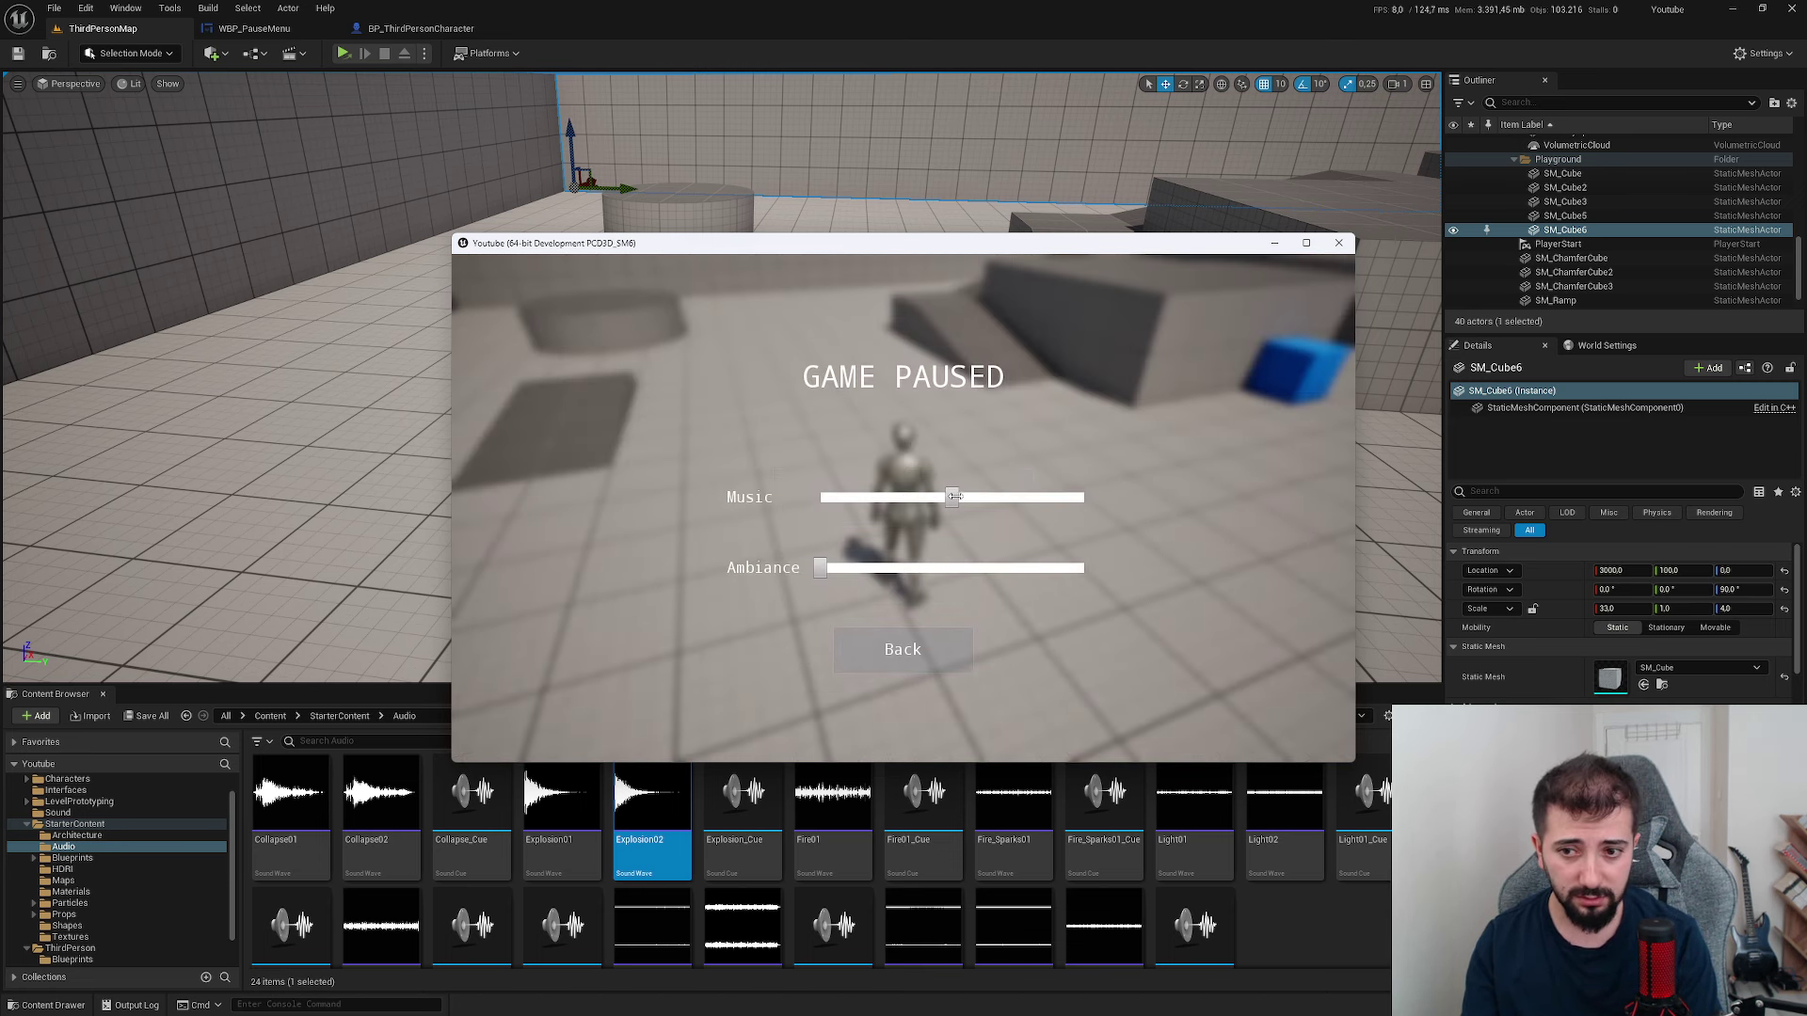
{"action": "left_click", "coordinate": [902, 649]}
{"action": "left_click", "coordinate": [904, 499]}
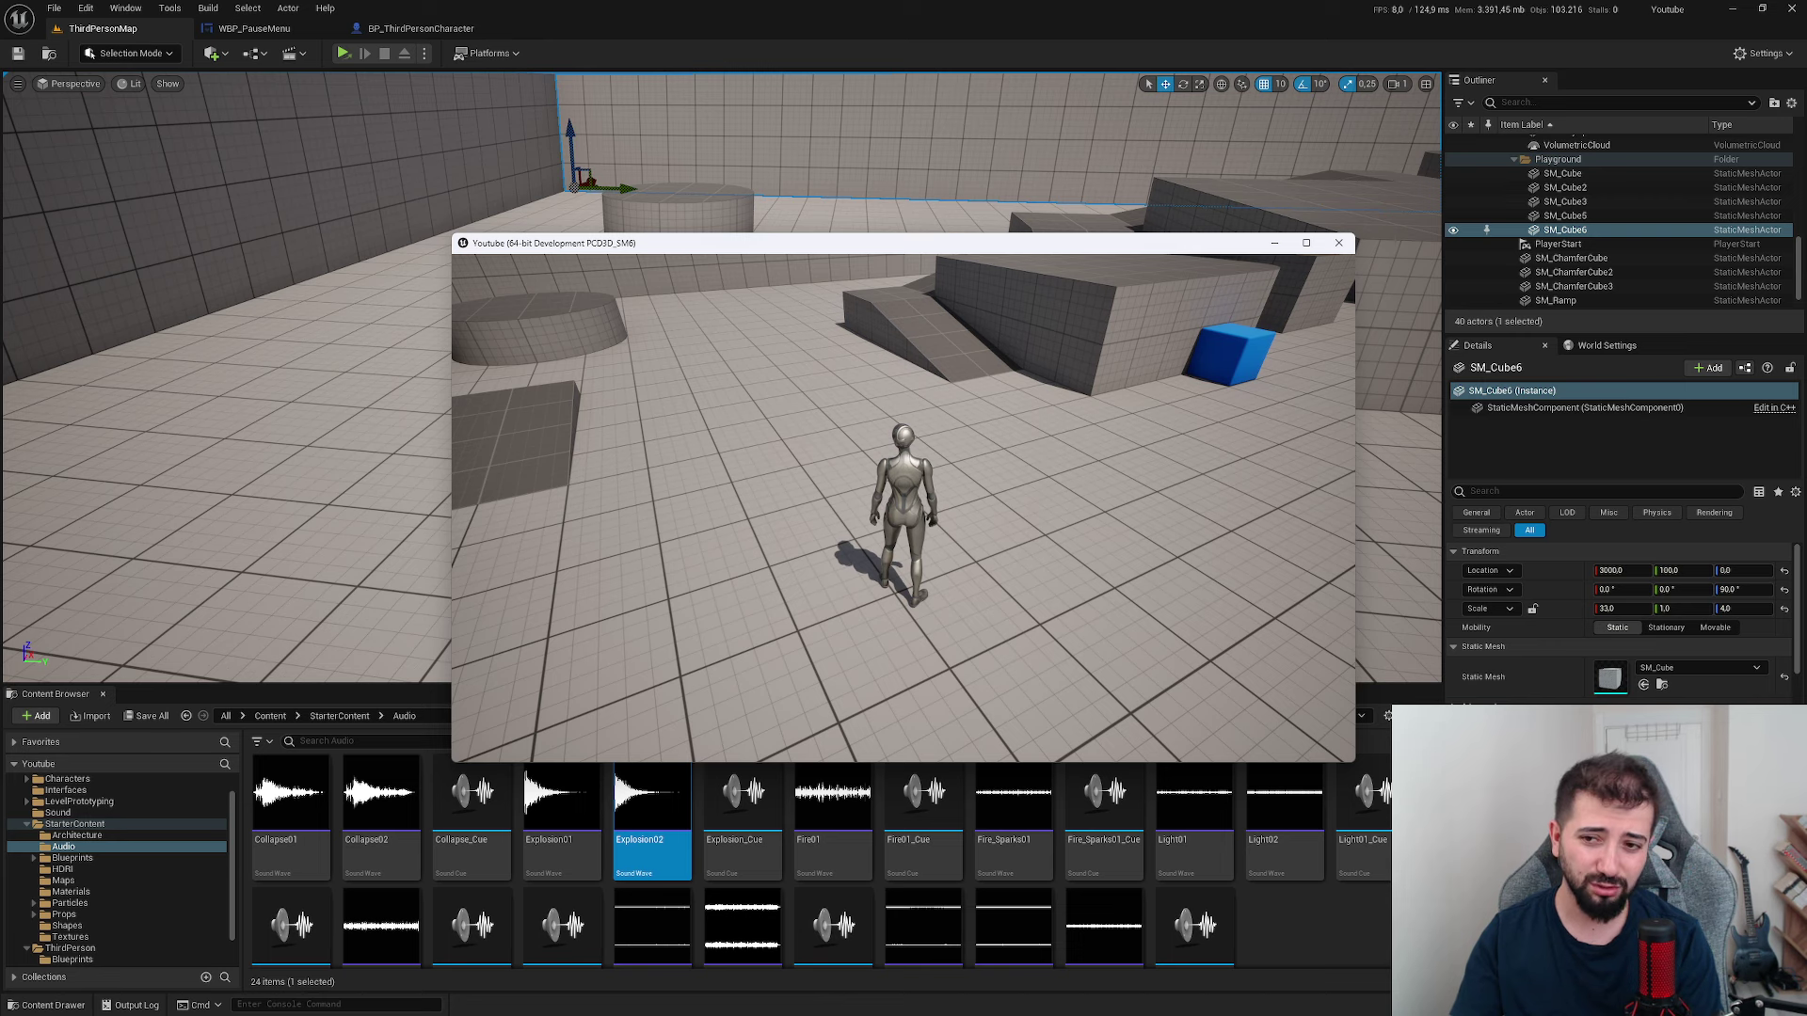
{"action": "key", "text": "Escape"}
{"action": "left_click", "coordinate": [907, 576]}
{"action": "left_click", "coordinate": [902, 649]}
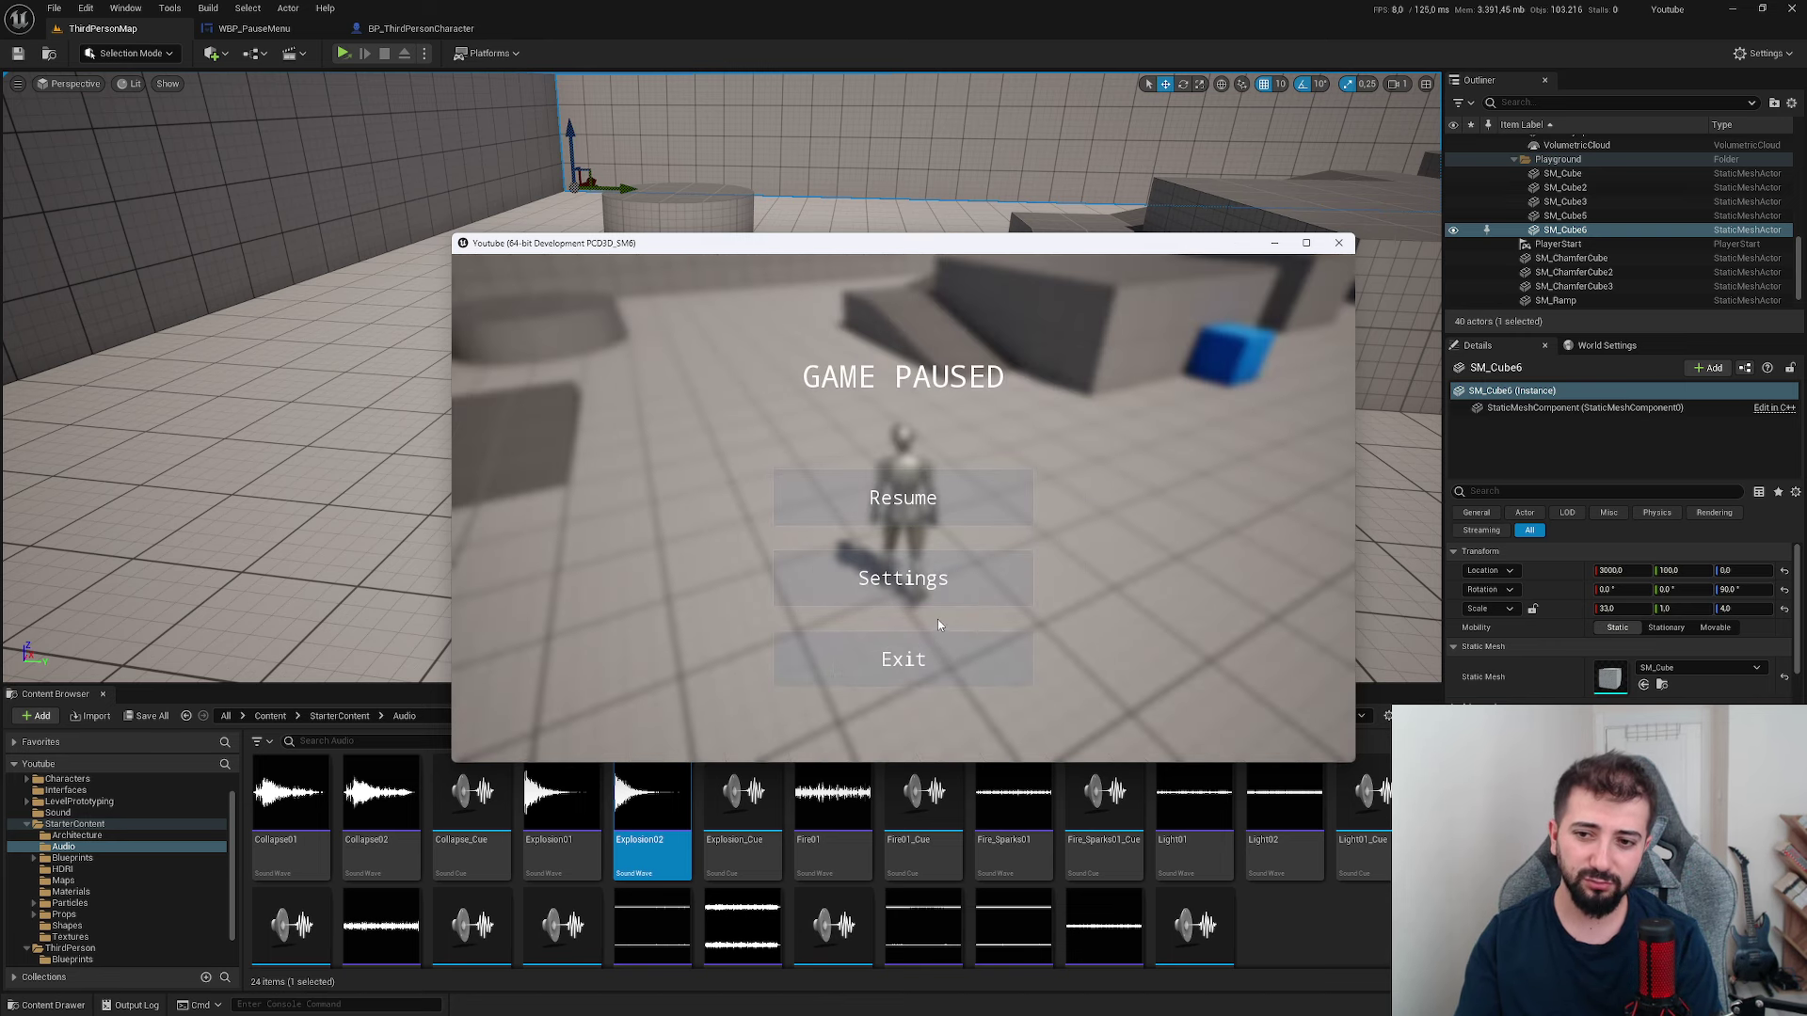
{"action": "left_click", "coordinate": [903, 503]}
{"action": "key", "text": "Escape"}
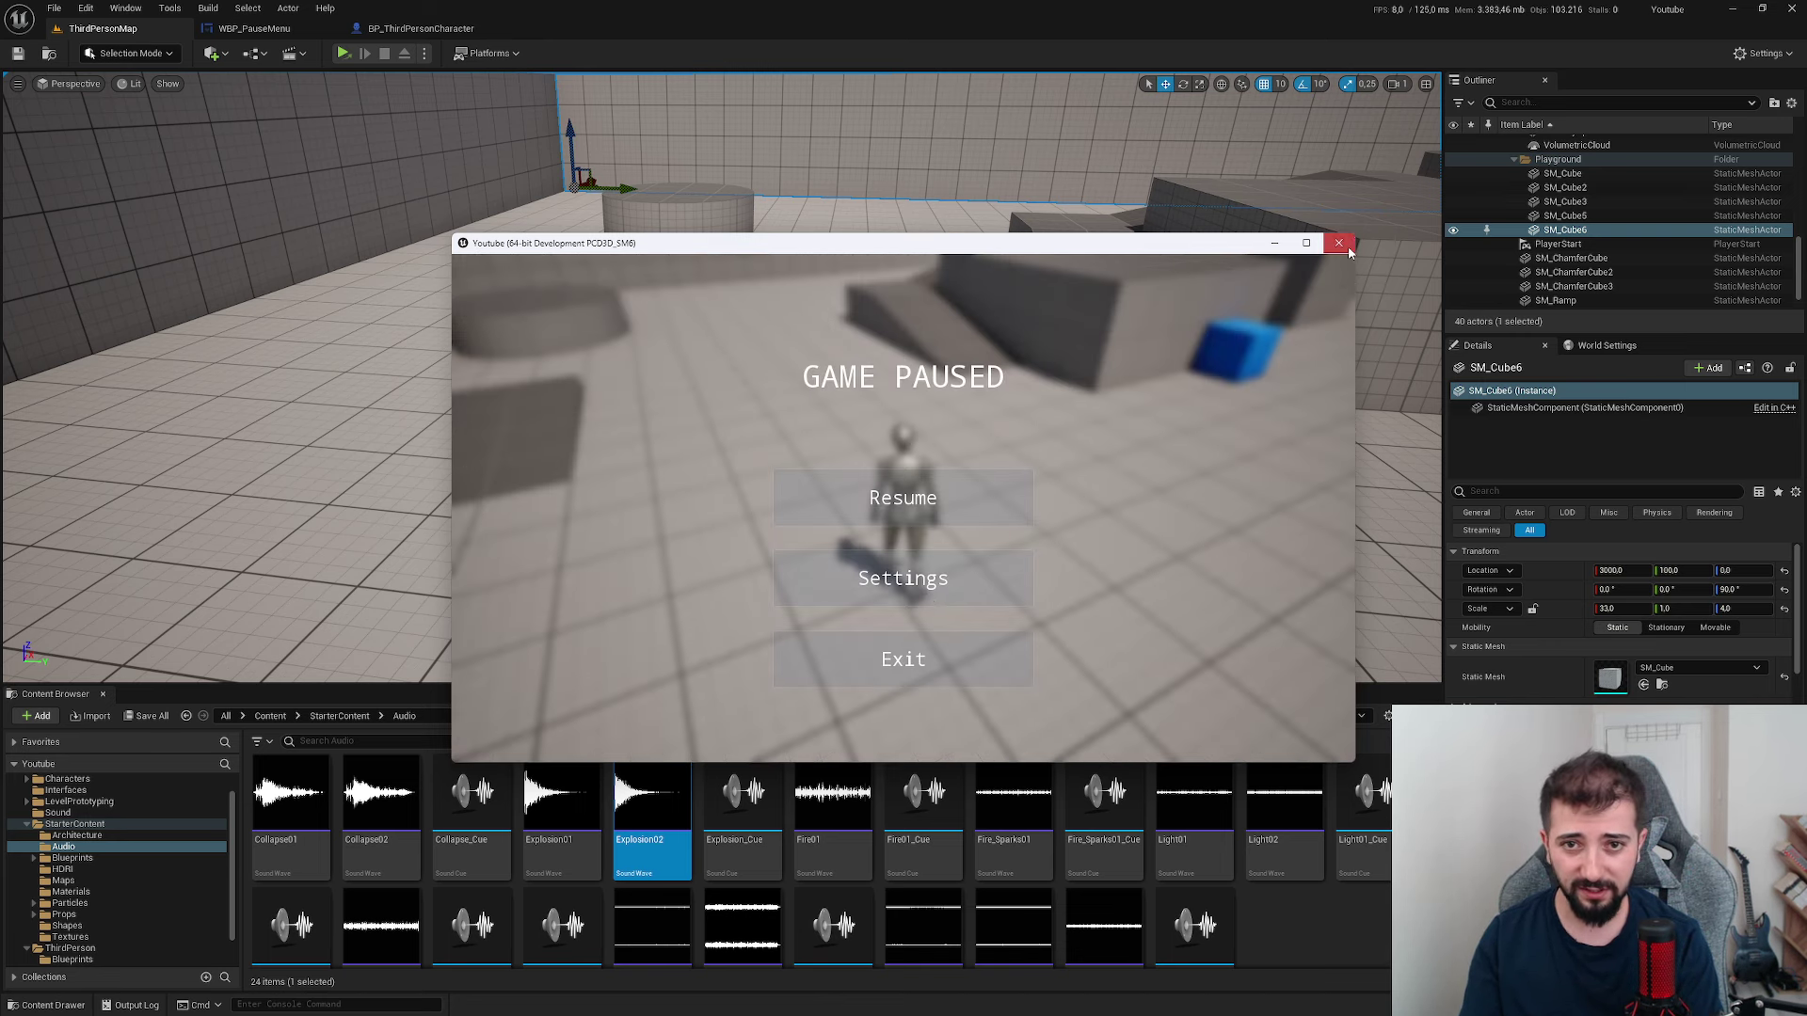
{"action": "left_click", "coordinate": [1347, 250]}
{"action": "left_click", "coordinate": [339, 716]}
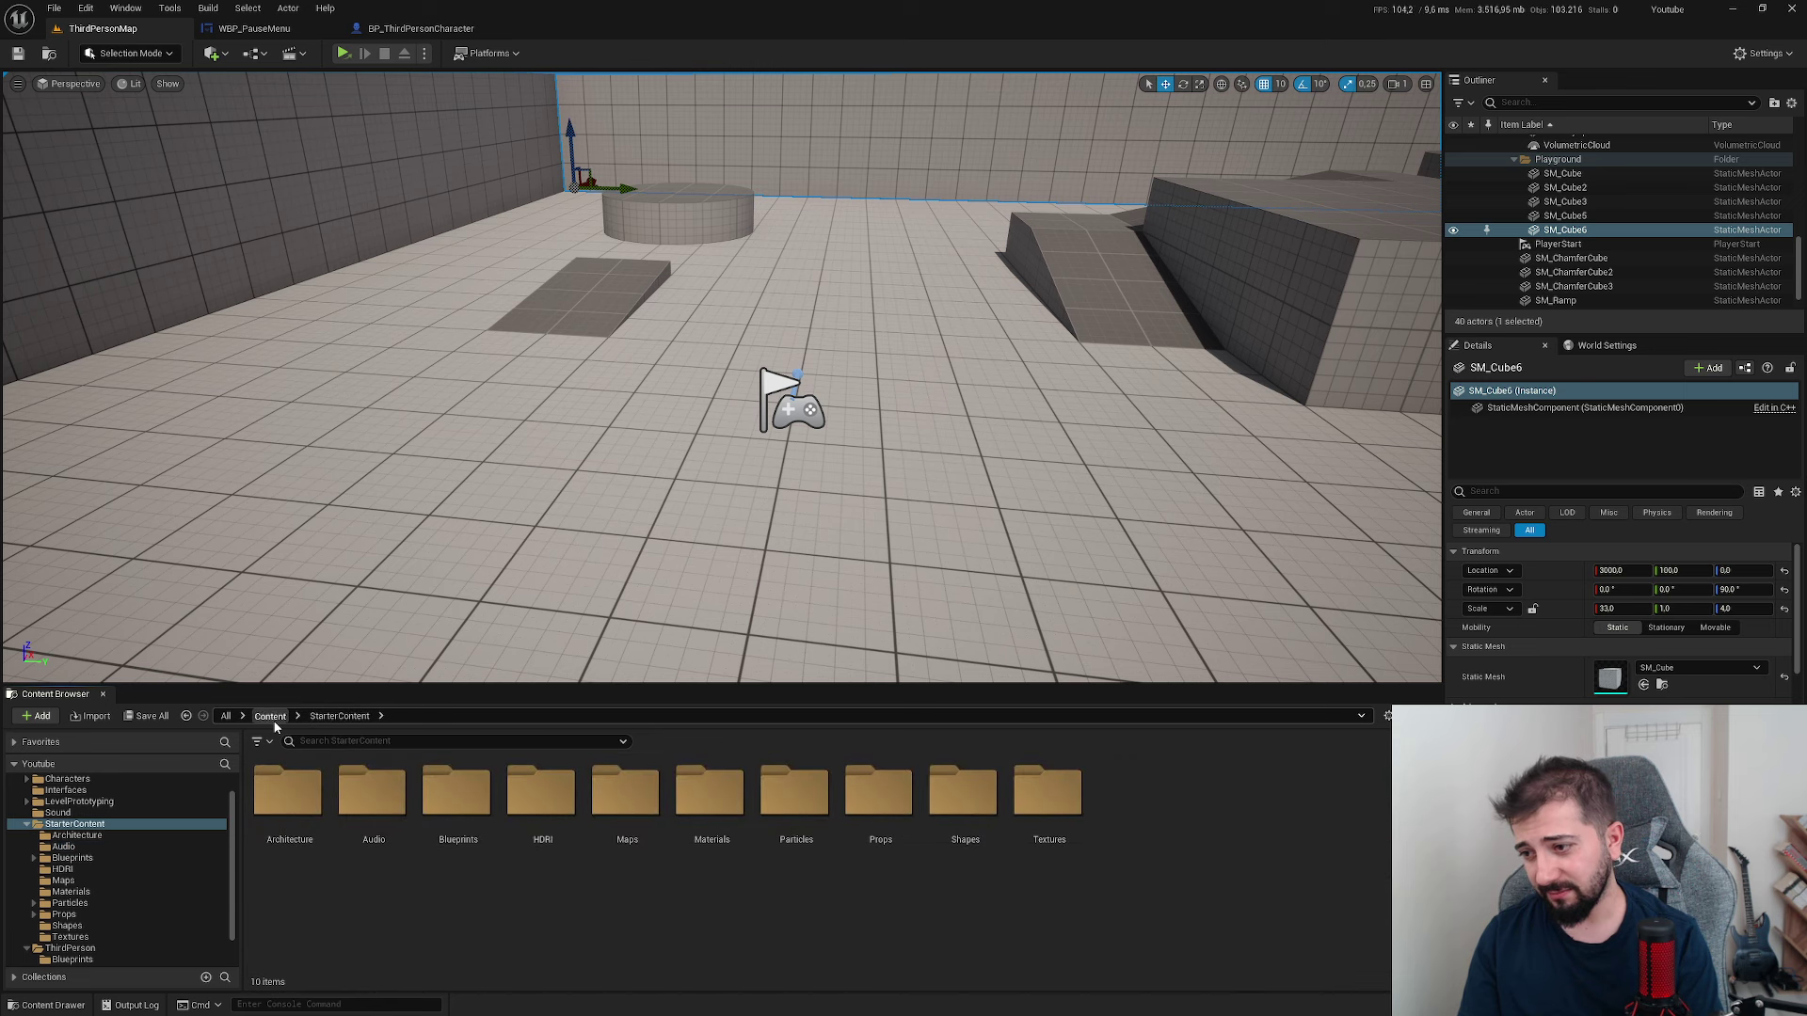
- In WBP_PauseMenu's Designer, show the SettingsBox and hide the MenuBox buttons
{"action": "left_click", "coordinate": [263, 29]}
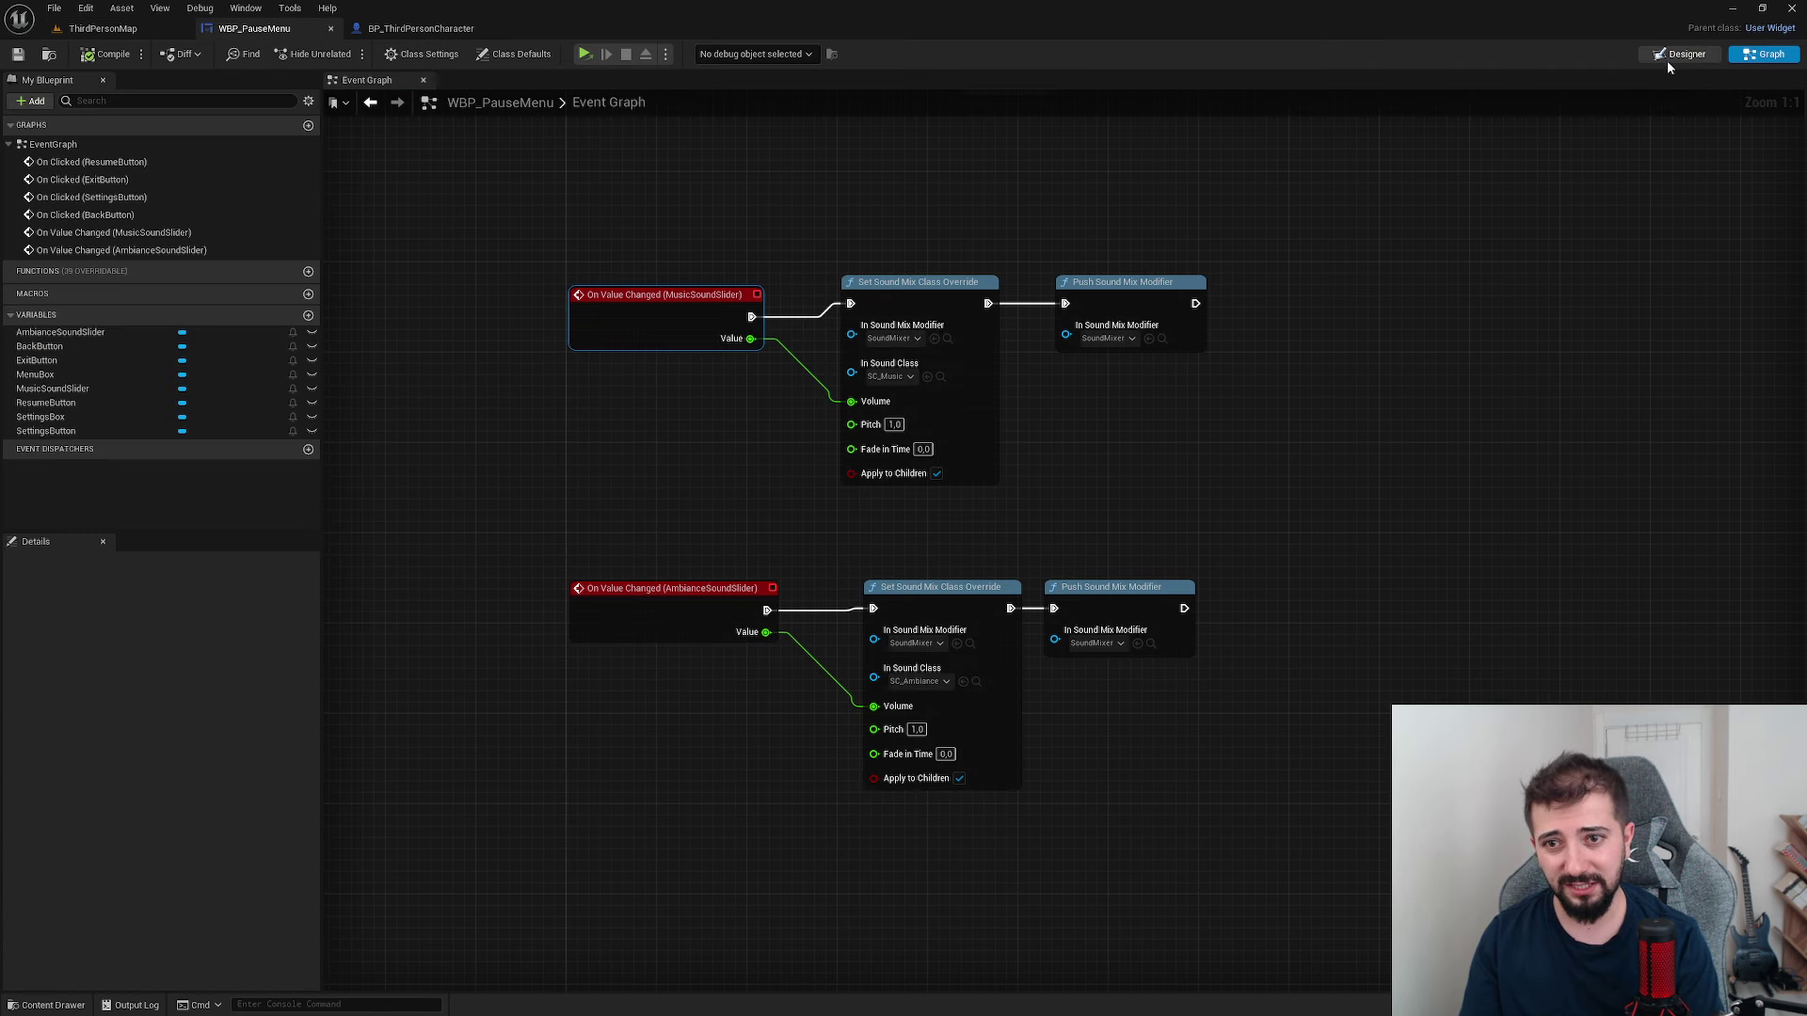
{"action": "left_click", "coordinate": [1675, 54]}
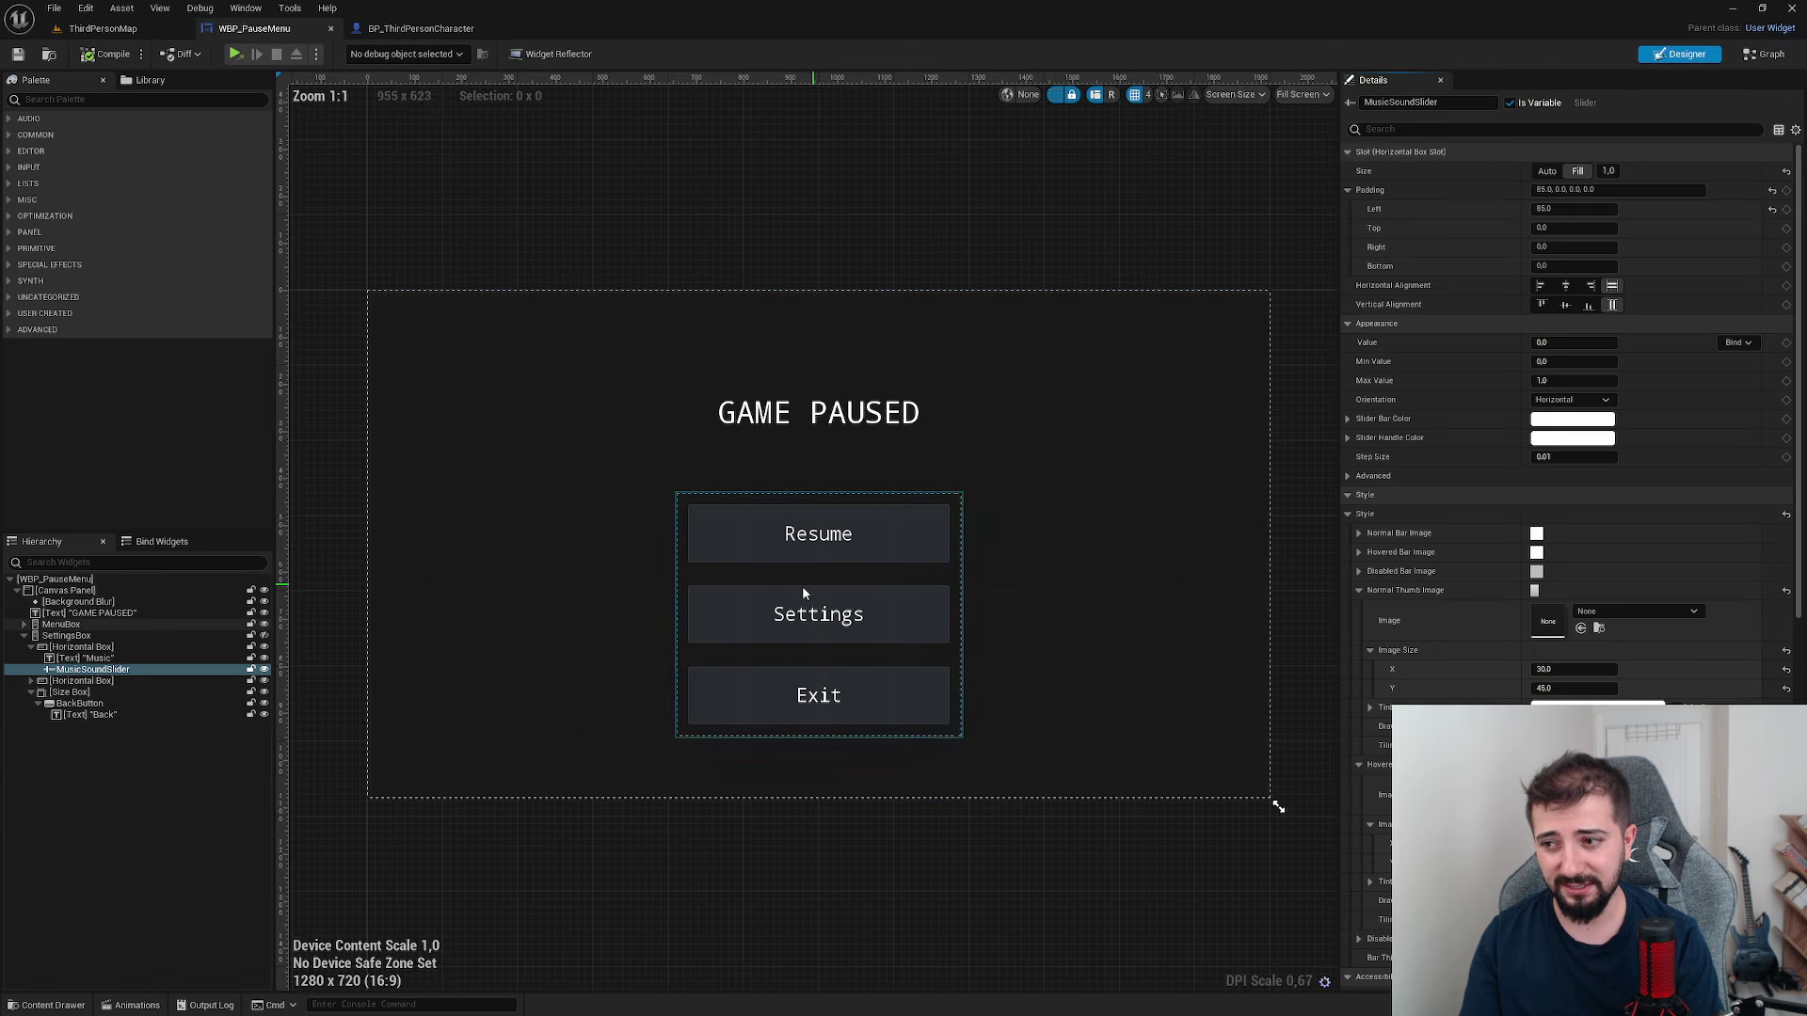
{"action": "left_click", "coordinate": [264, 636]}
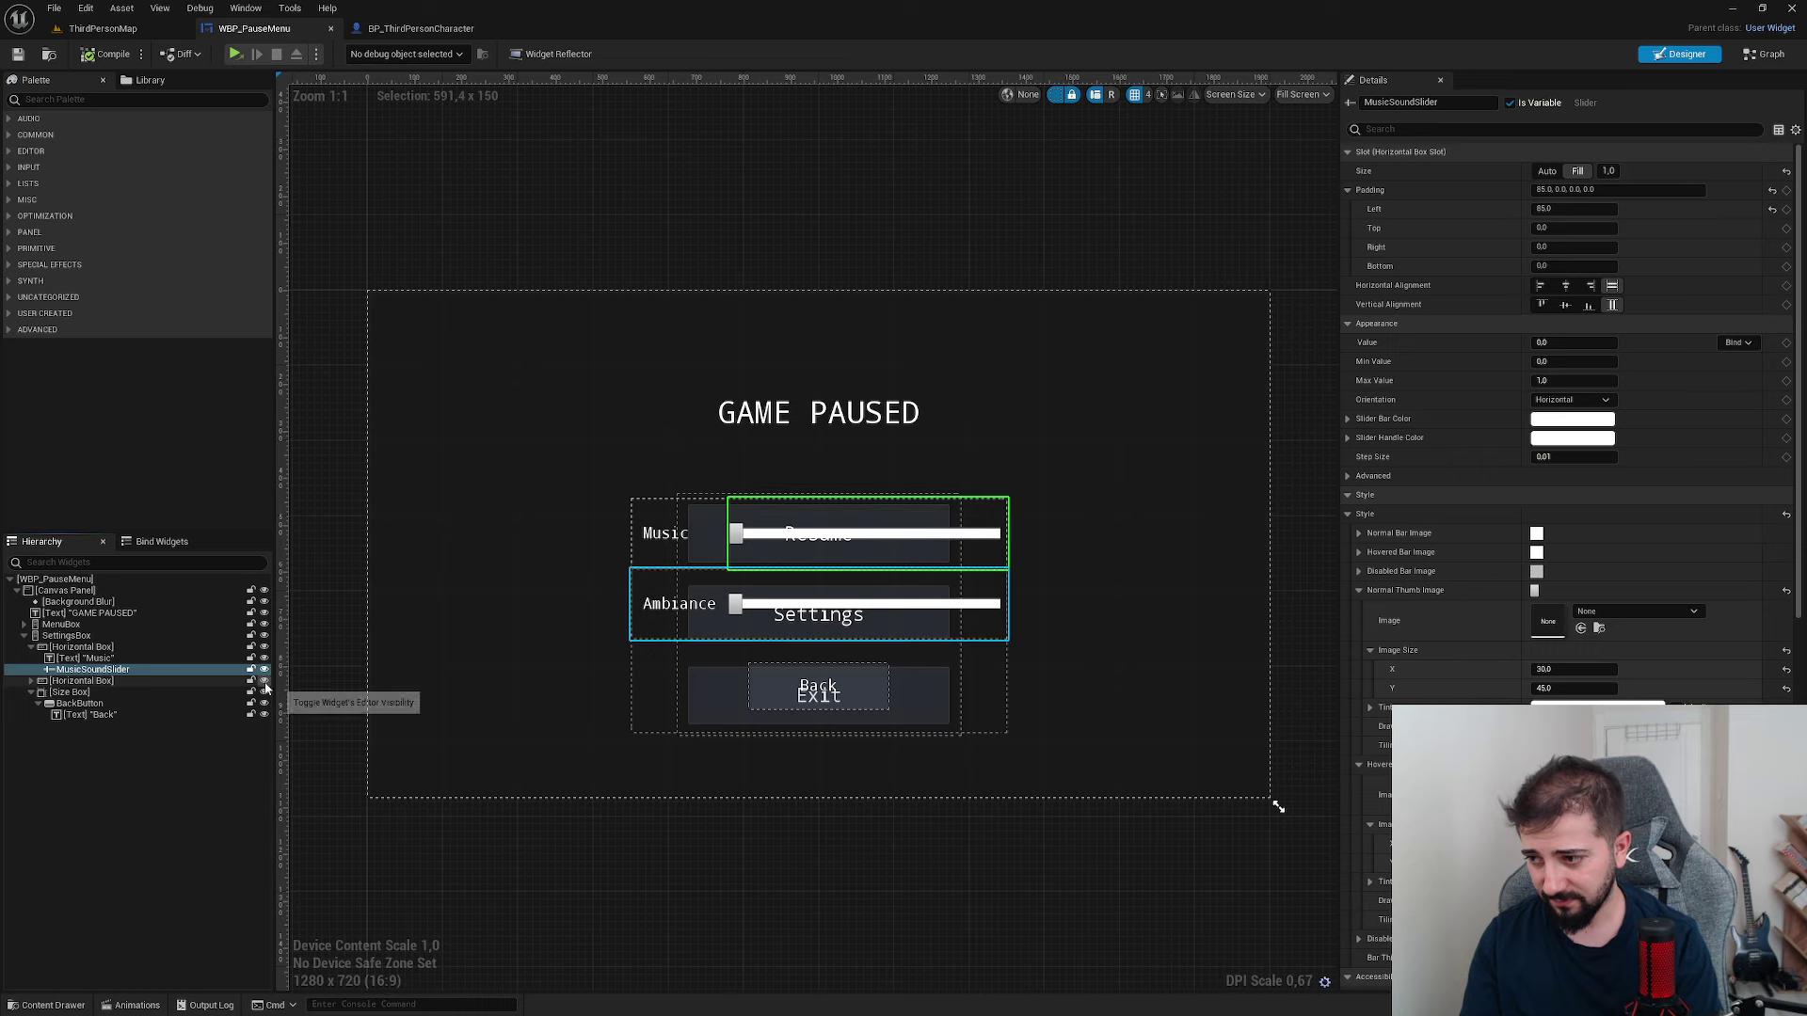
{"action": "left_click", "coordinate": [23, 639]}
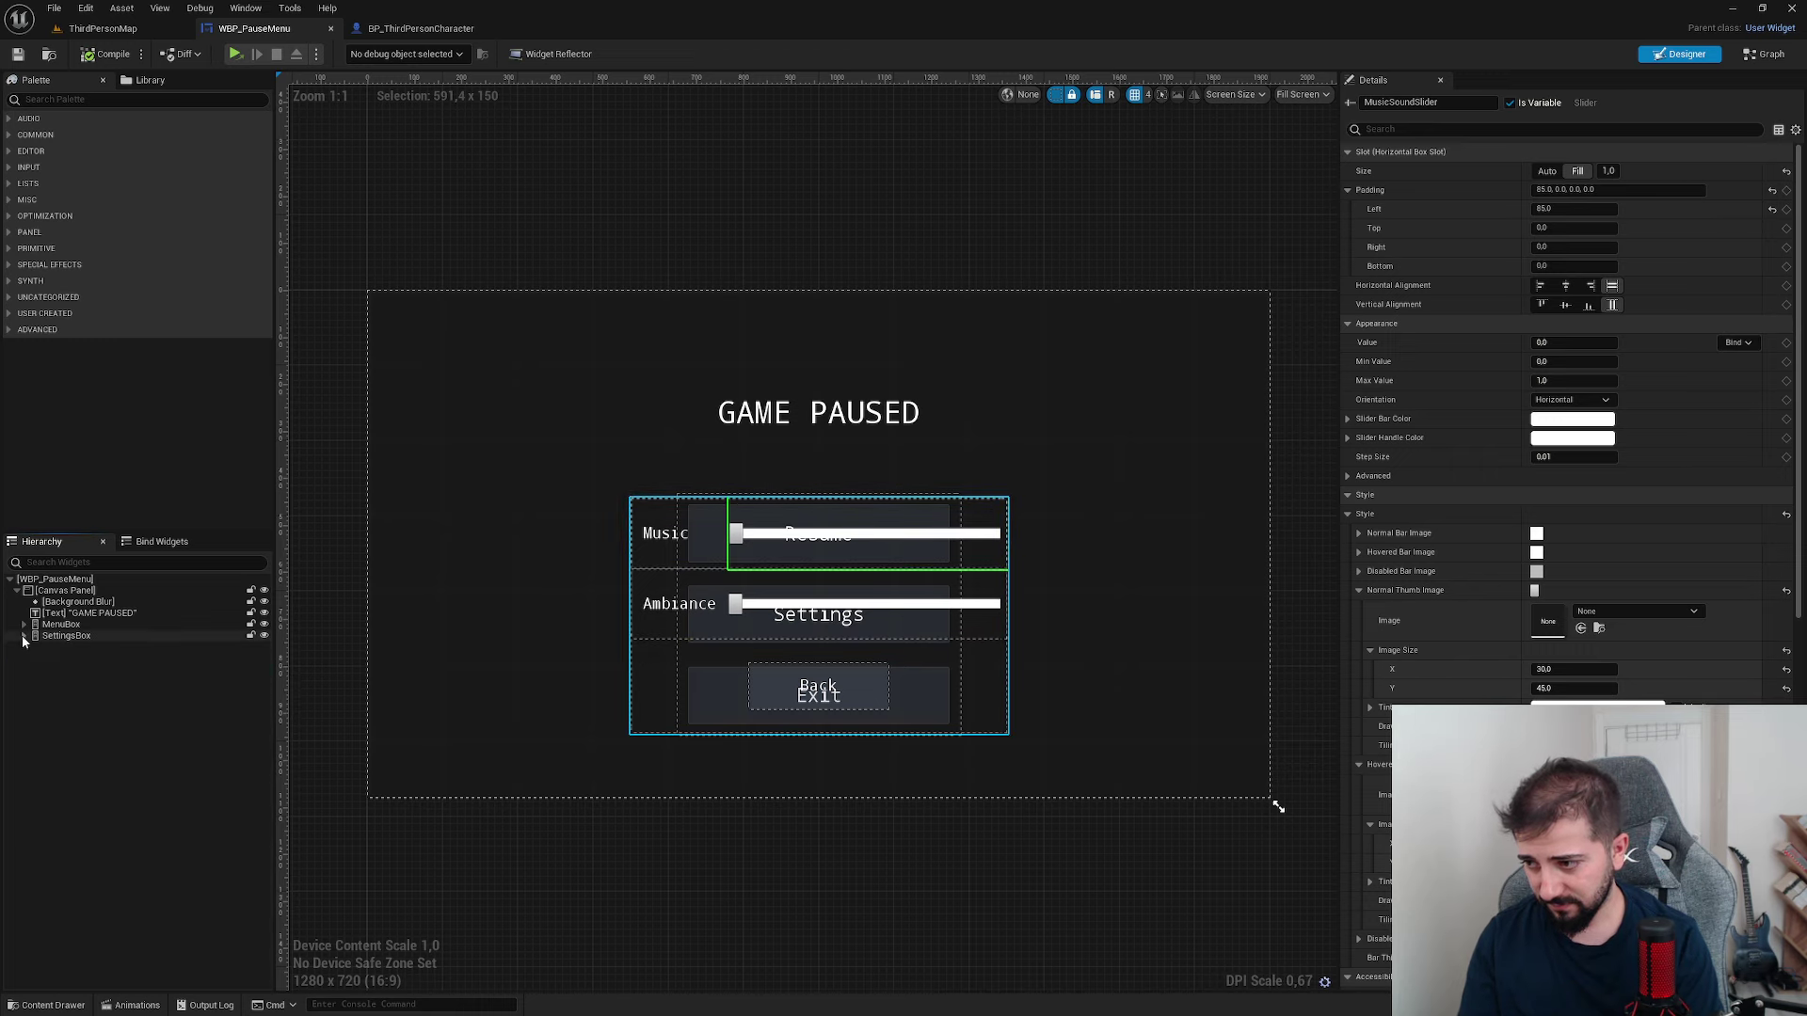
{"action": "left_click", "coordinate": [264, 623]}
{"action": "scroll", "coordinate": [898, 587], "scroll_direction": "up", "scroll_amount": 4}
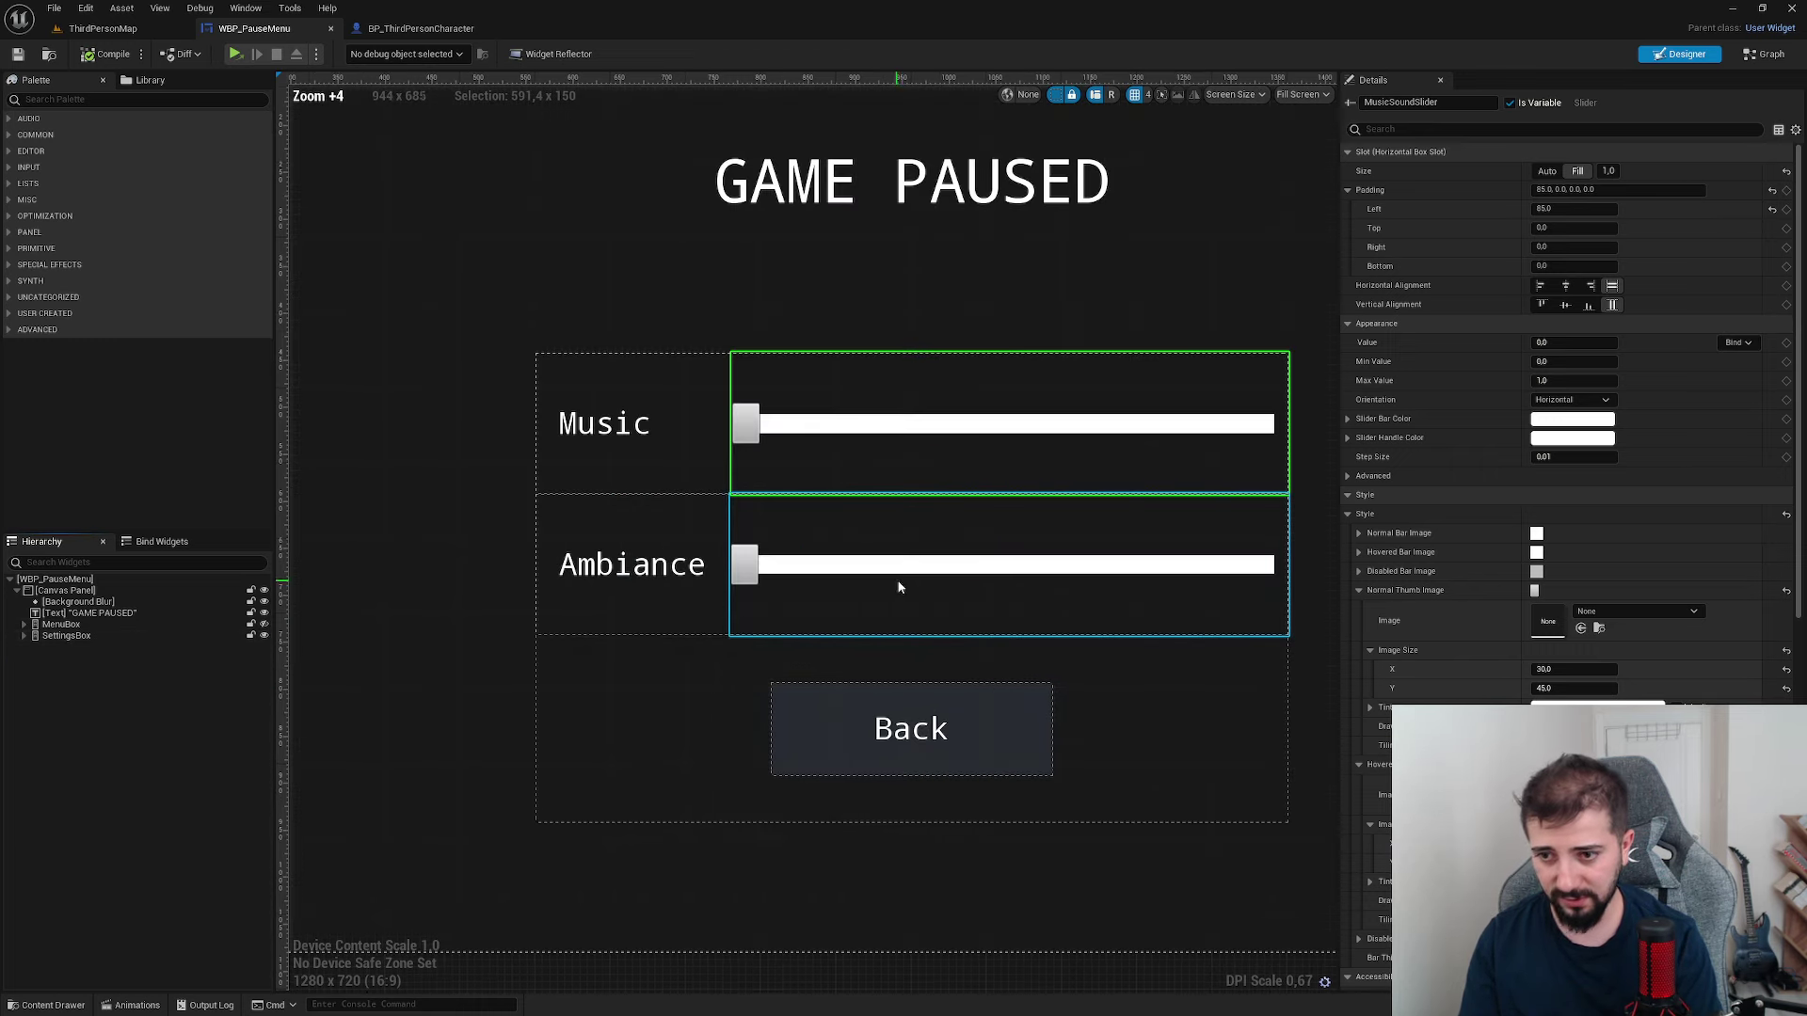
- Select both the Music and Ambiance sliders and set their Value to the maximum, 1.0
{"action": "left_click", "coordinate": [898, 587]}
{"action": "left_click", "coordinate": [946, 453], "text": "ctrl"}
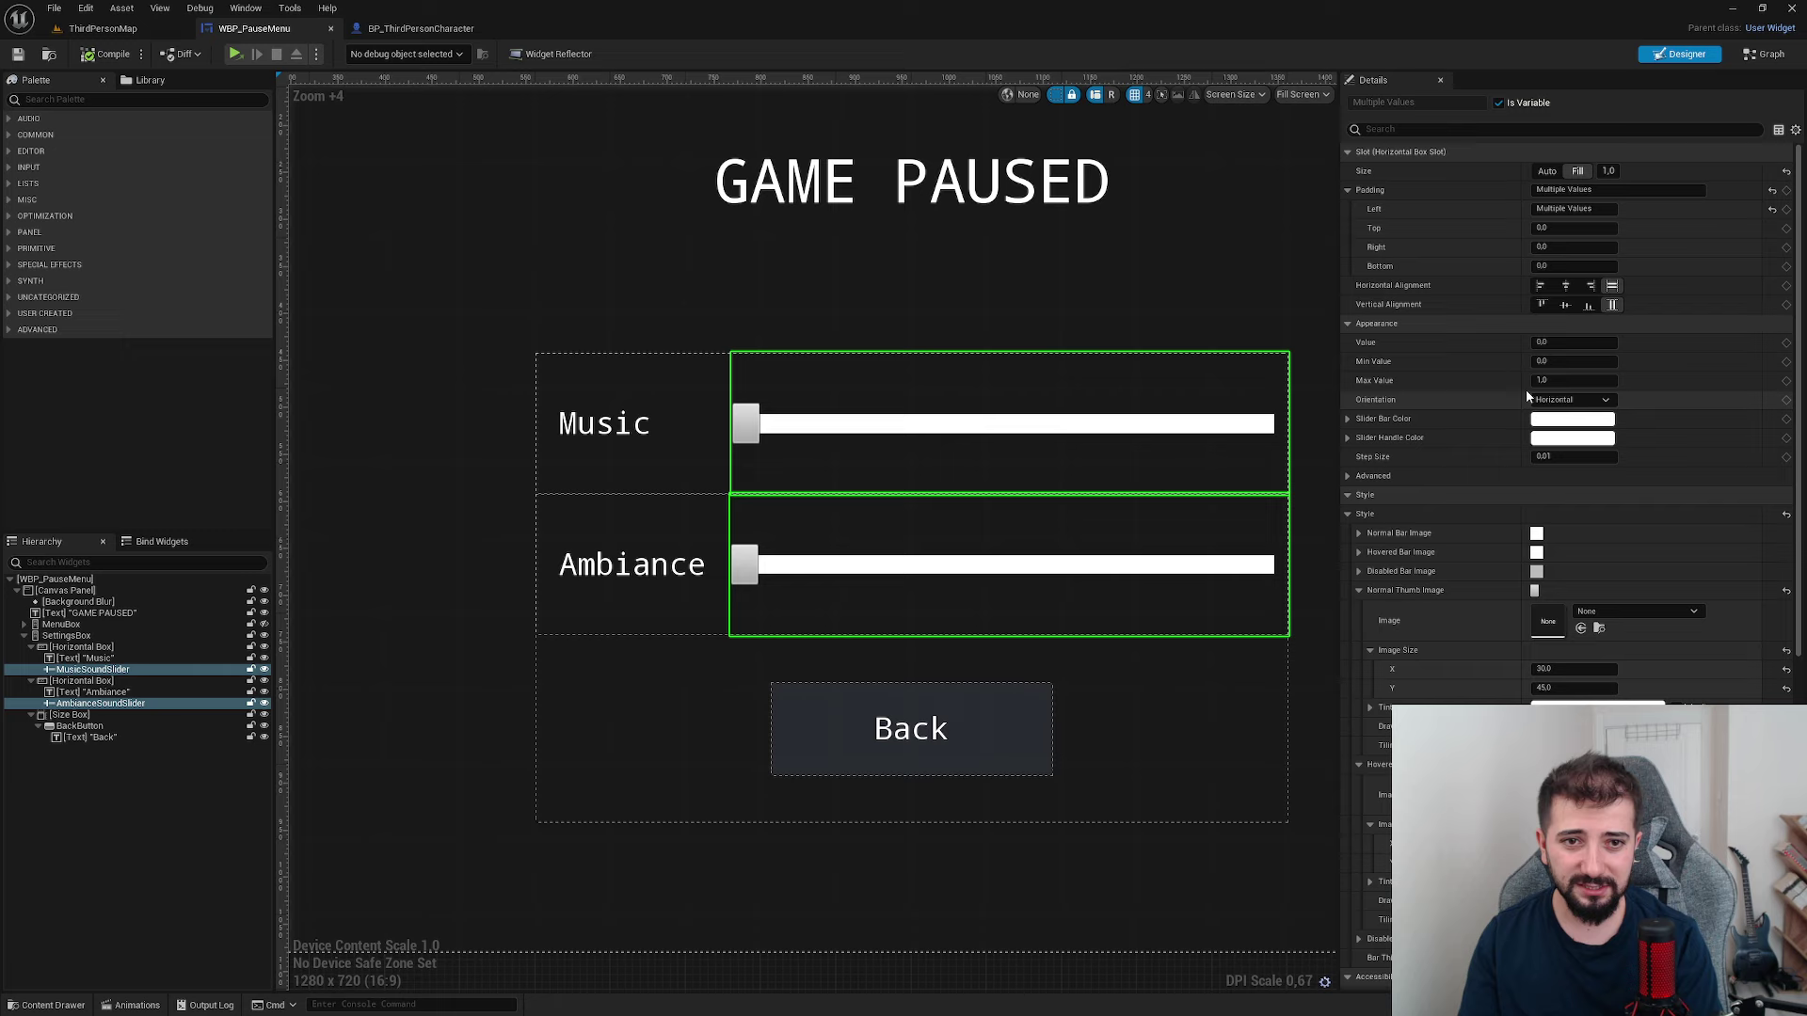
{"action": "left_click", "coordinate": [1579, 343]}
{"action": "type", "text": "10"}
{"action": "key", "text": "Return"}
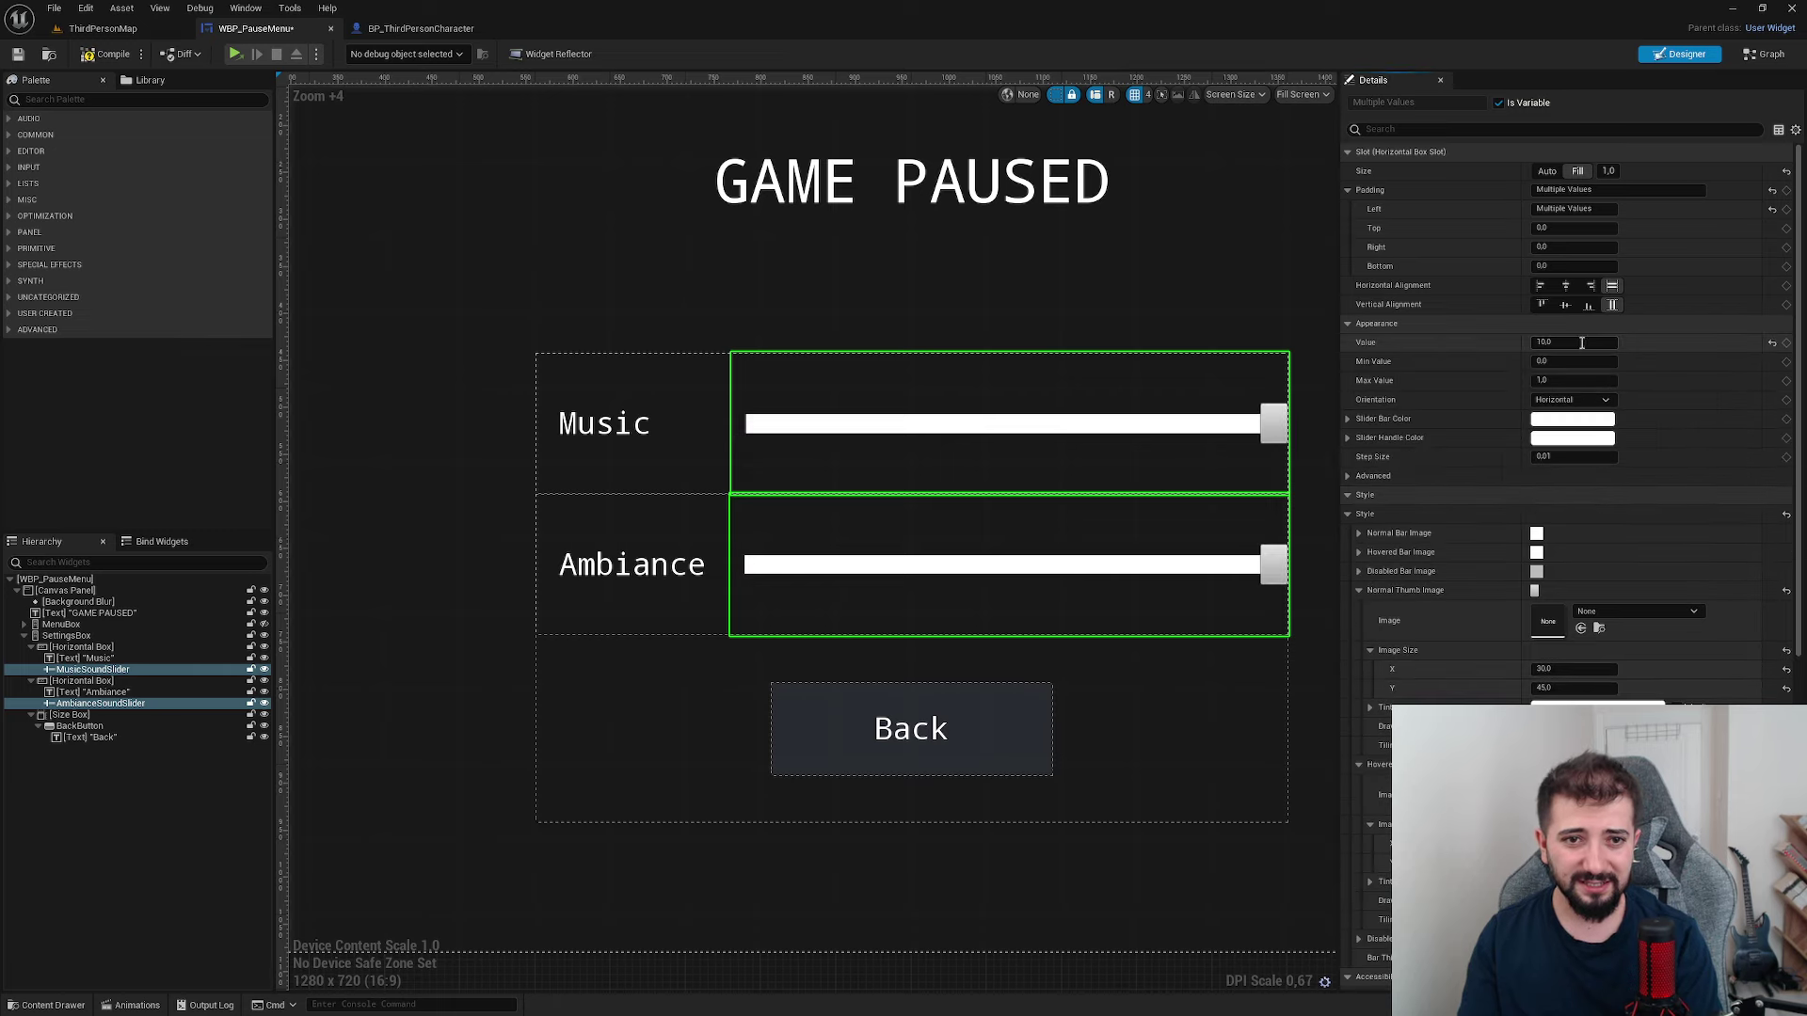
{"action": "left_click", "coordinate": [1390, 494]}
{"action": "left_click", "coordinate": [1392, 499]}
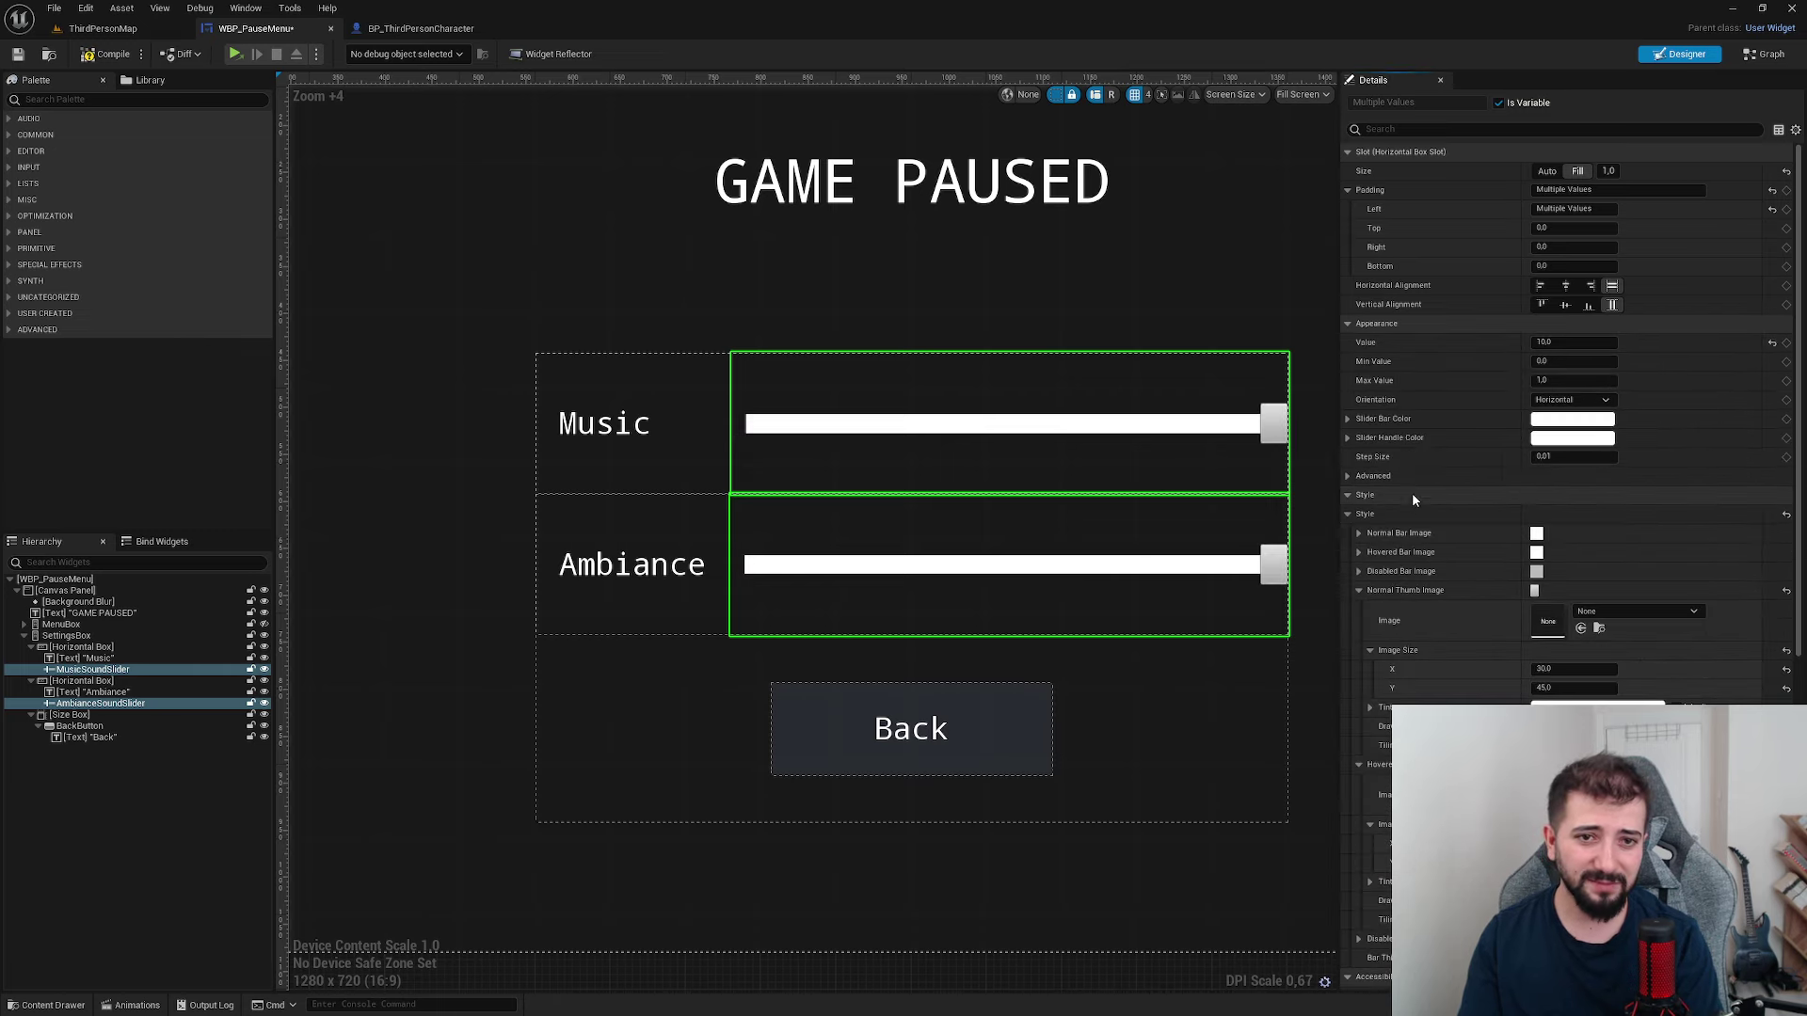
{"action": "scroll", "coordinate": [1033, 585], "scroll_direction": "down", "scroll_amount": 3}
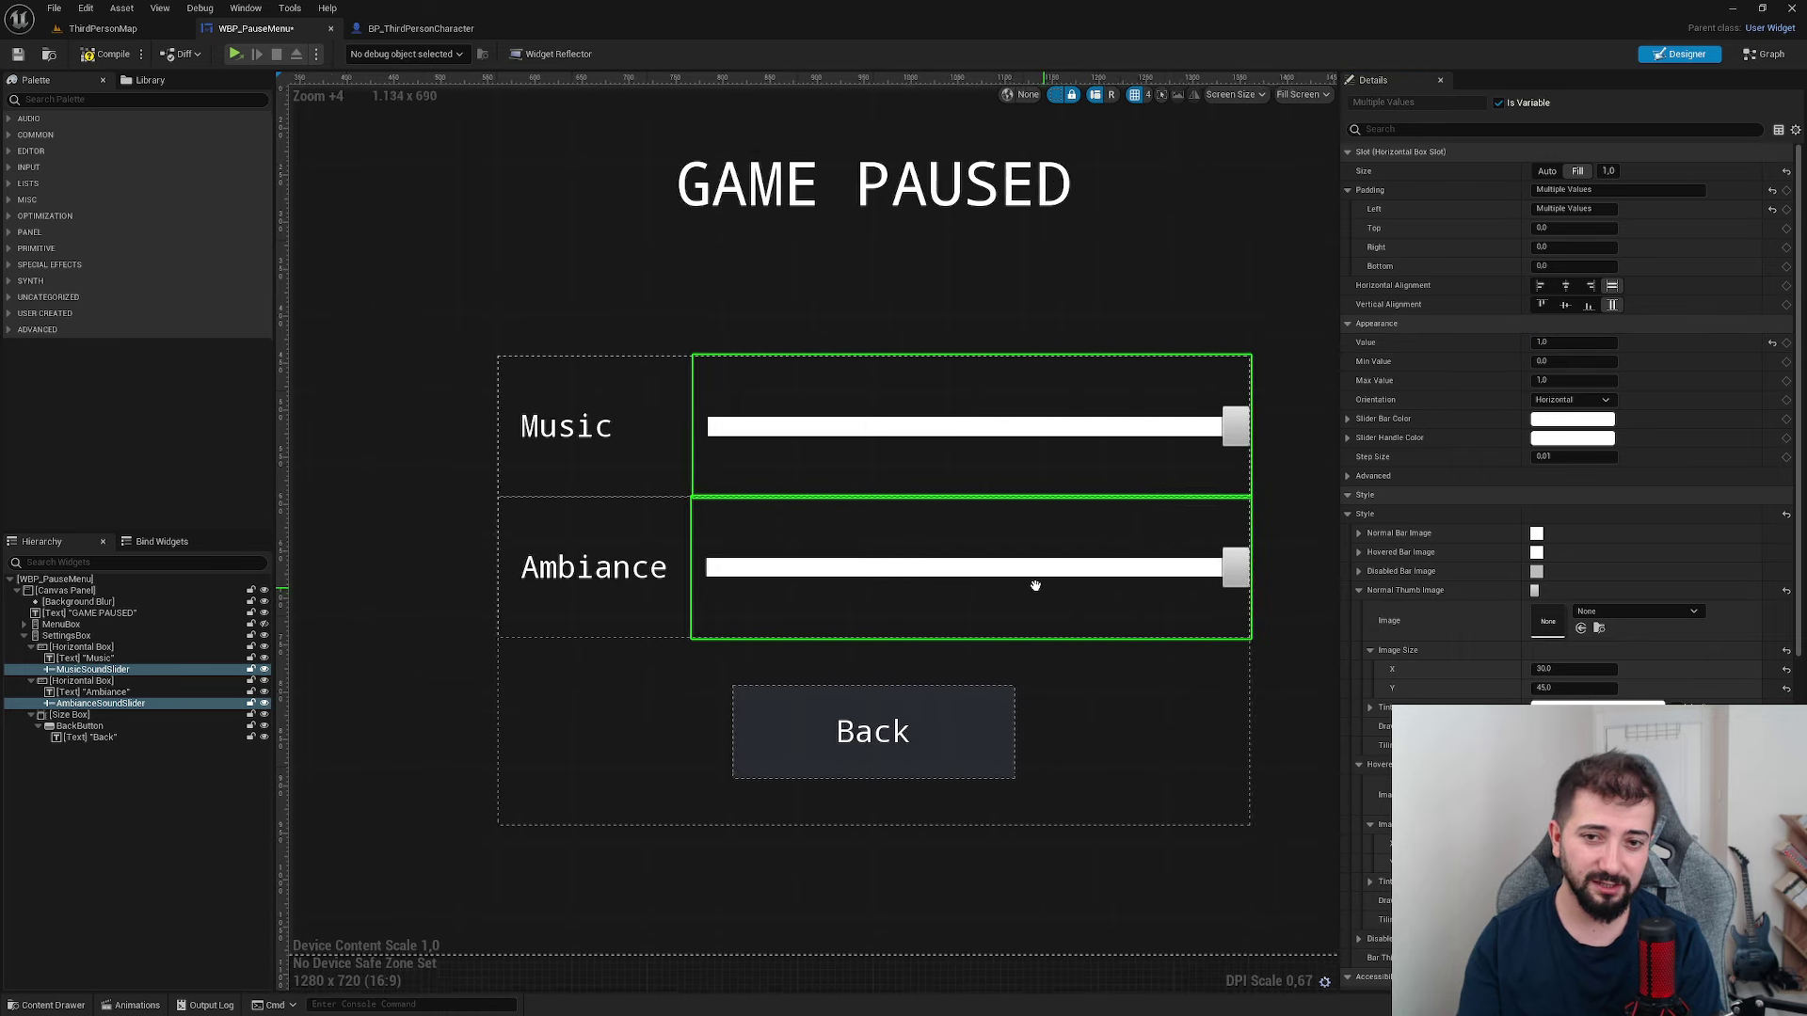
{"action": "left_click", "coordinate": [854, 824]}
{"action": "left_click", "coordinate": [846, 821]}
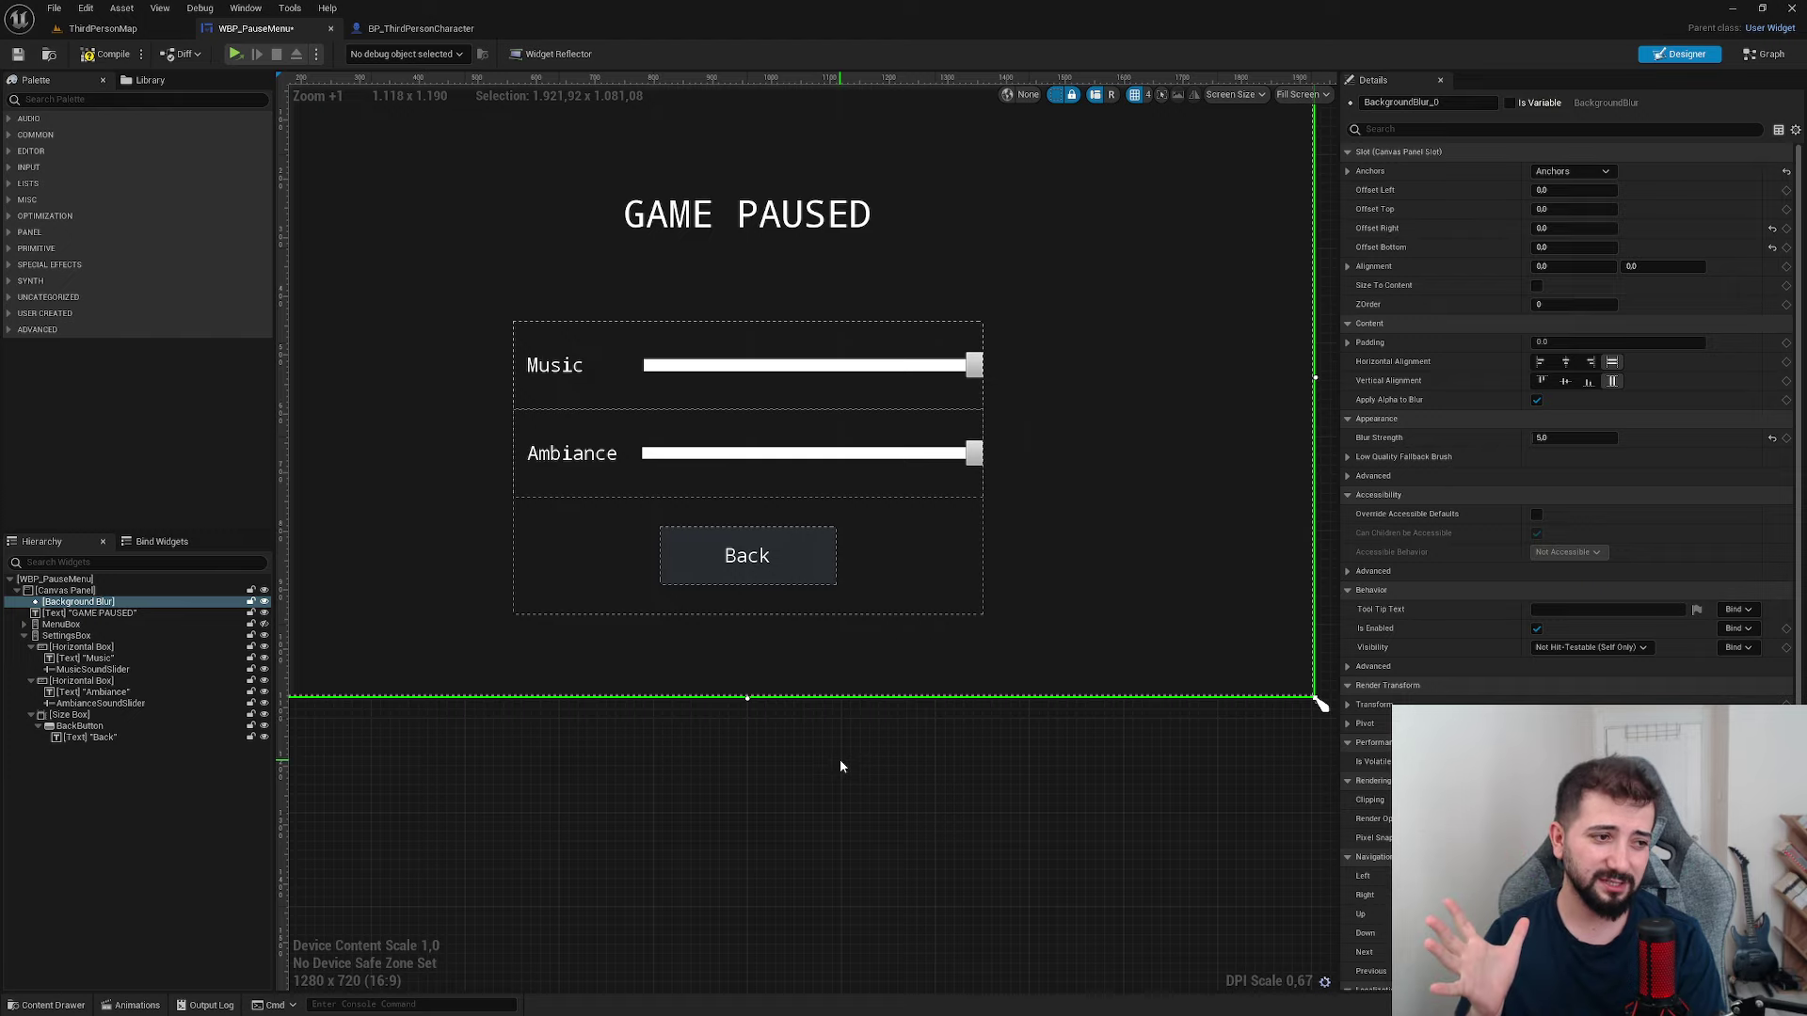
- Save the WBP_PauseMenu widget, confirming with Save Selected
{"action": "right_click", "coordinate": [943, 828]}
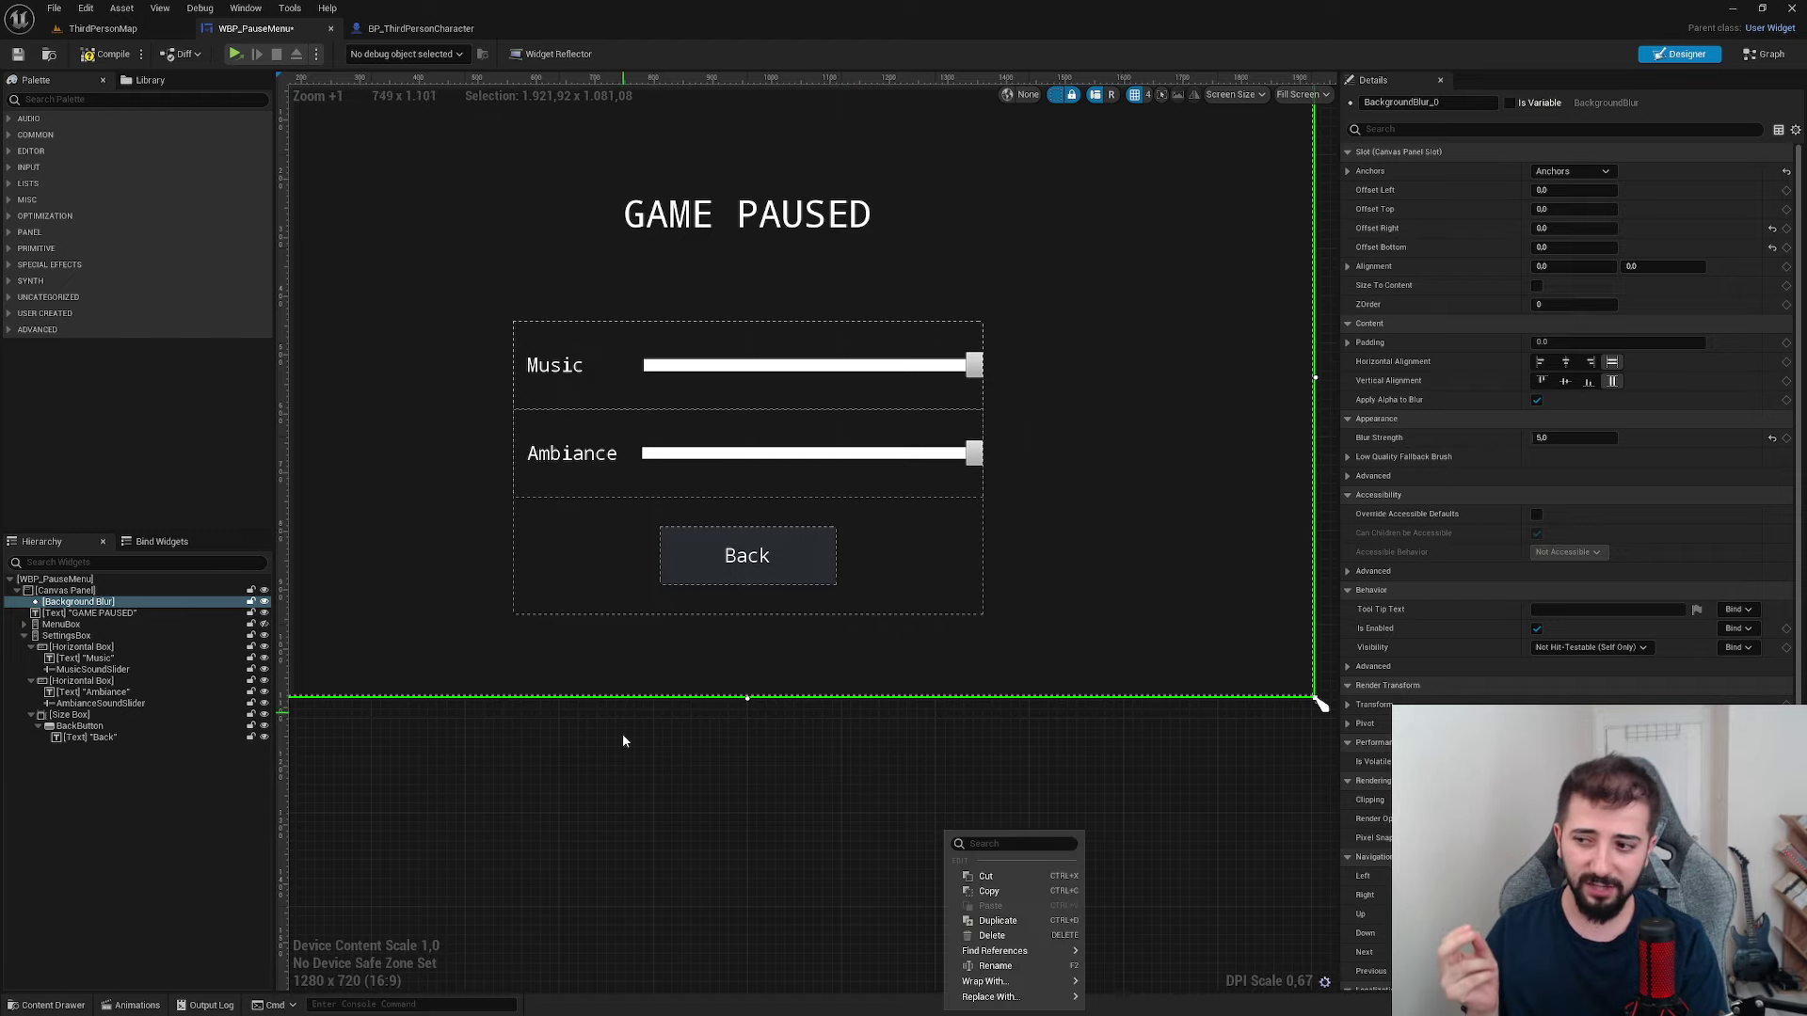
{"action": "right_click_drag", "start_coordinate": [682, 837], "coordinate": [750, 853]}
{"action": "scroll", "coordinate": [791, 871], "scroll_direction": "down", "scroll_amount": 3}
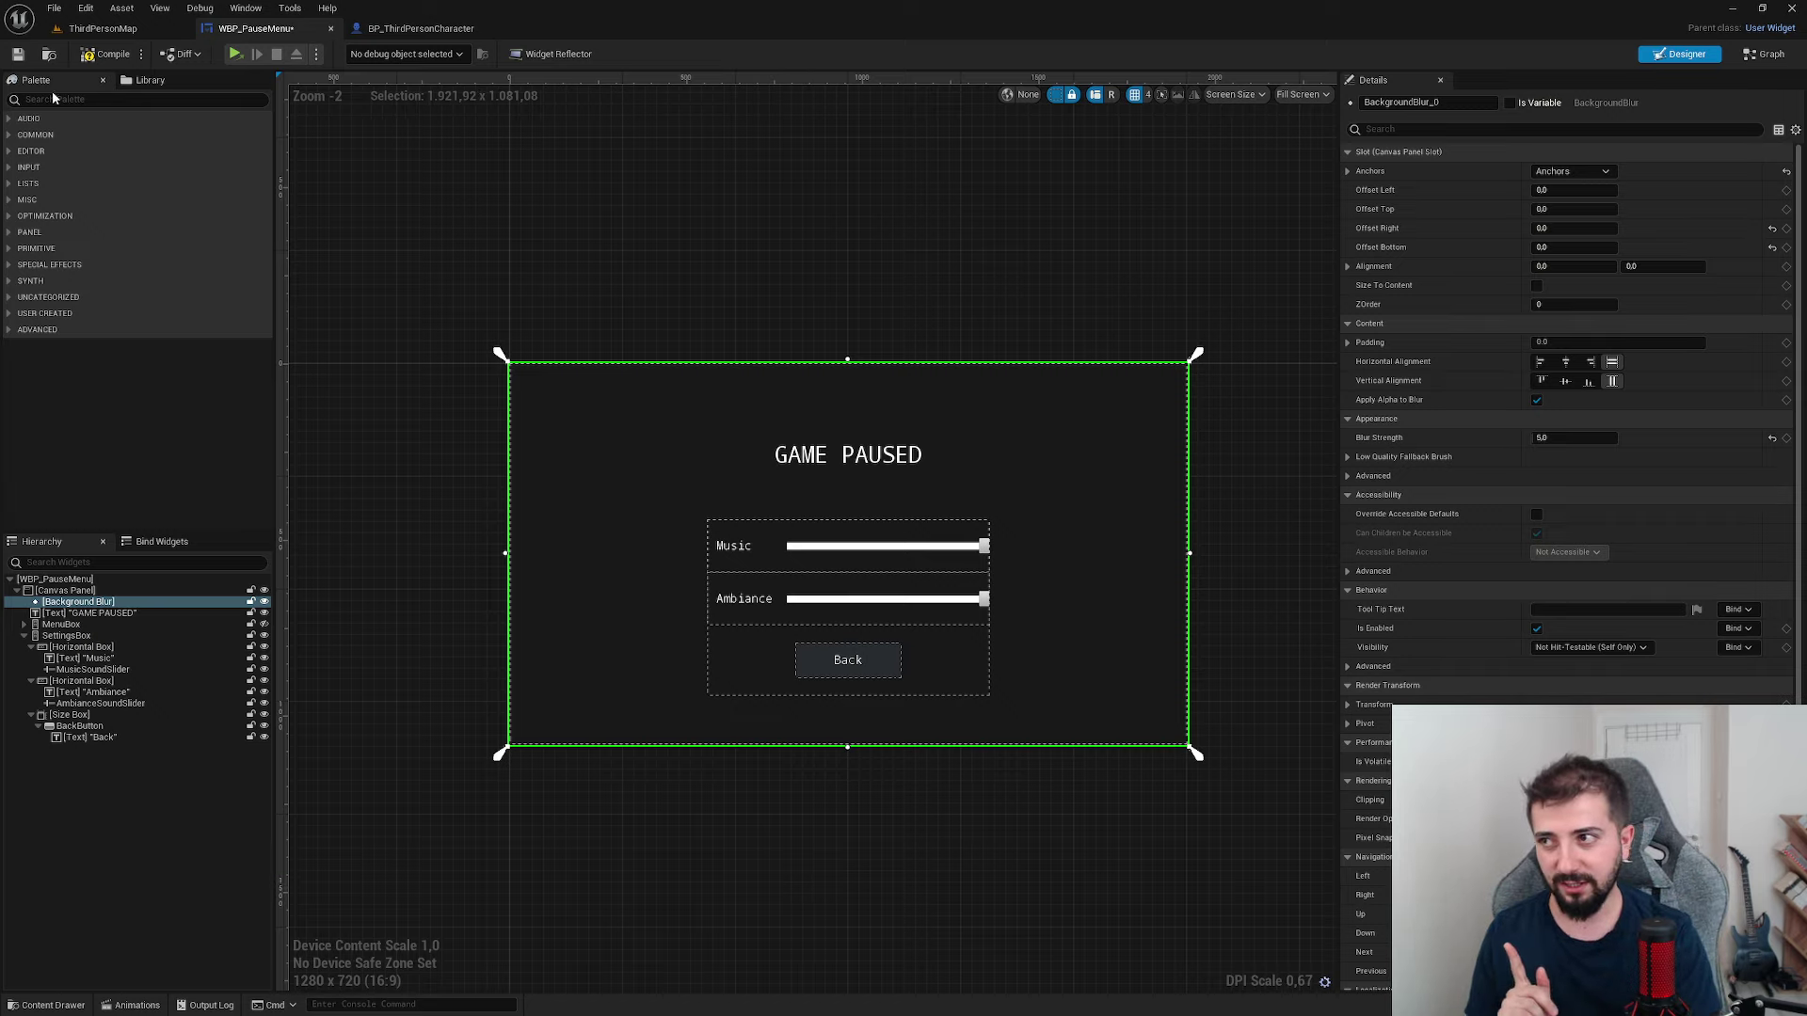
{"action": "key", "text": "ctrl+shift+s"}
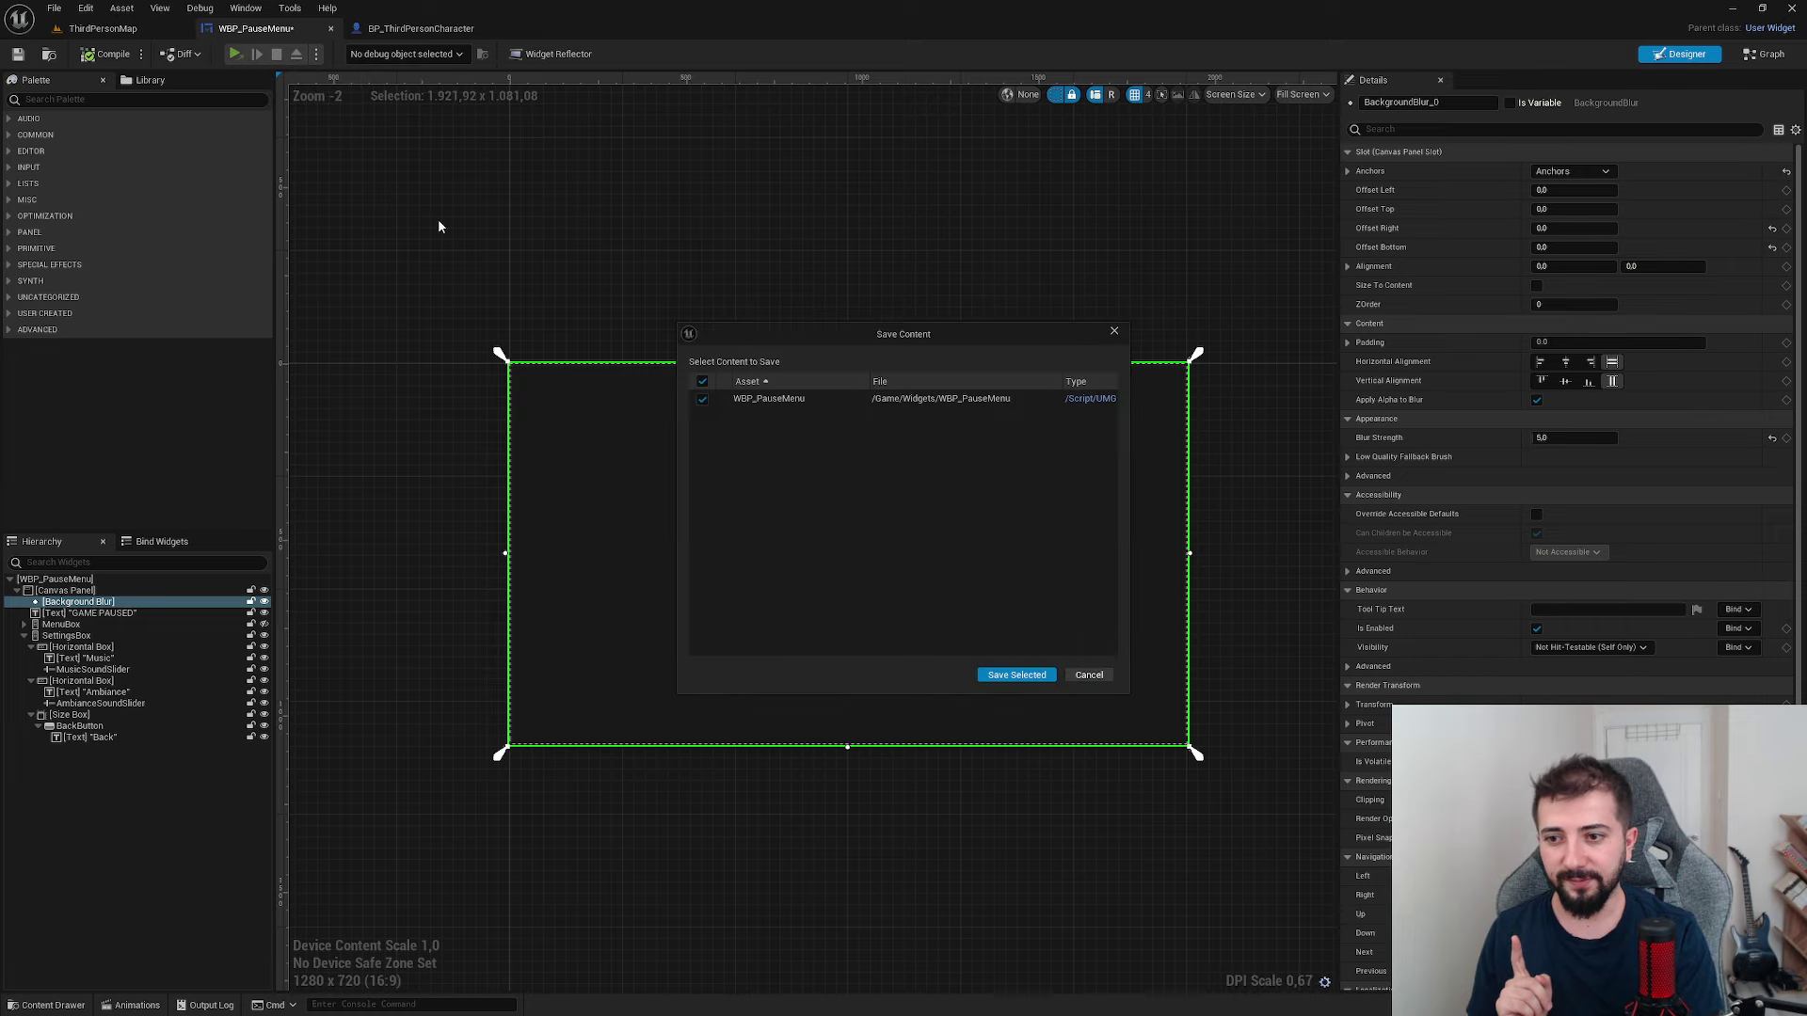
{"action": "left_click", "coordinate": [1021, 673]}
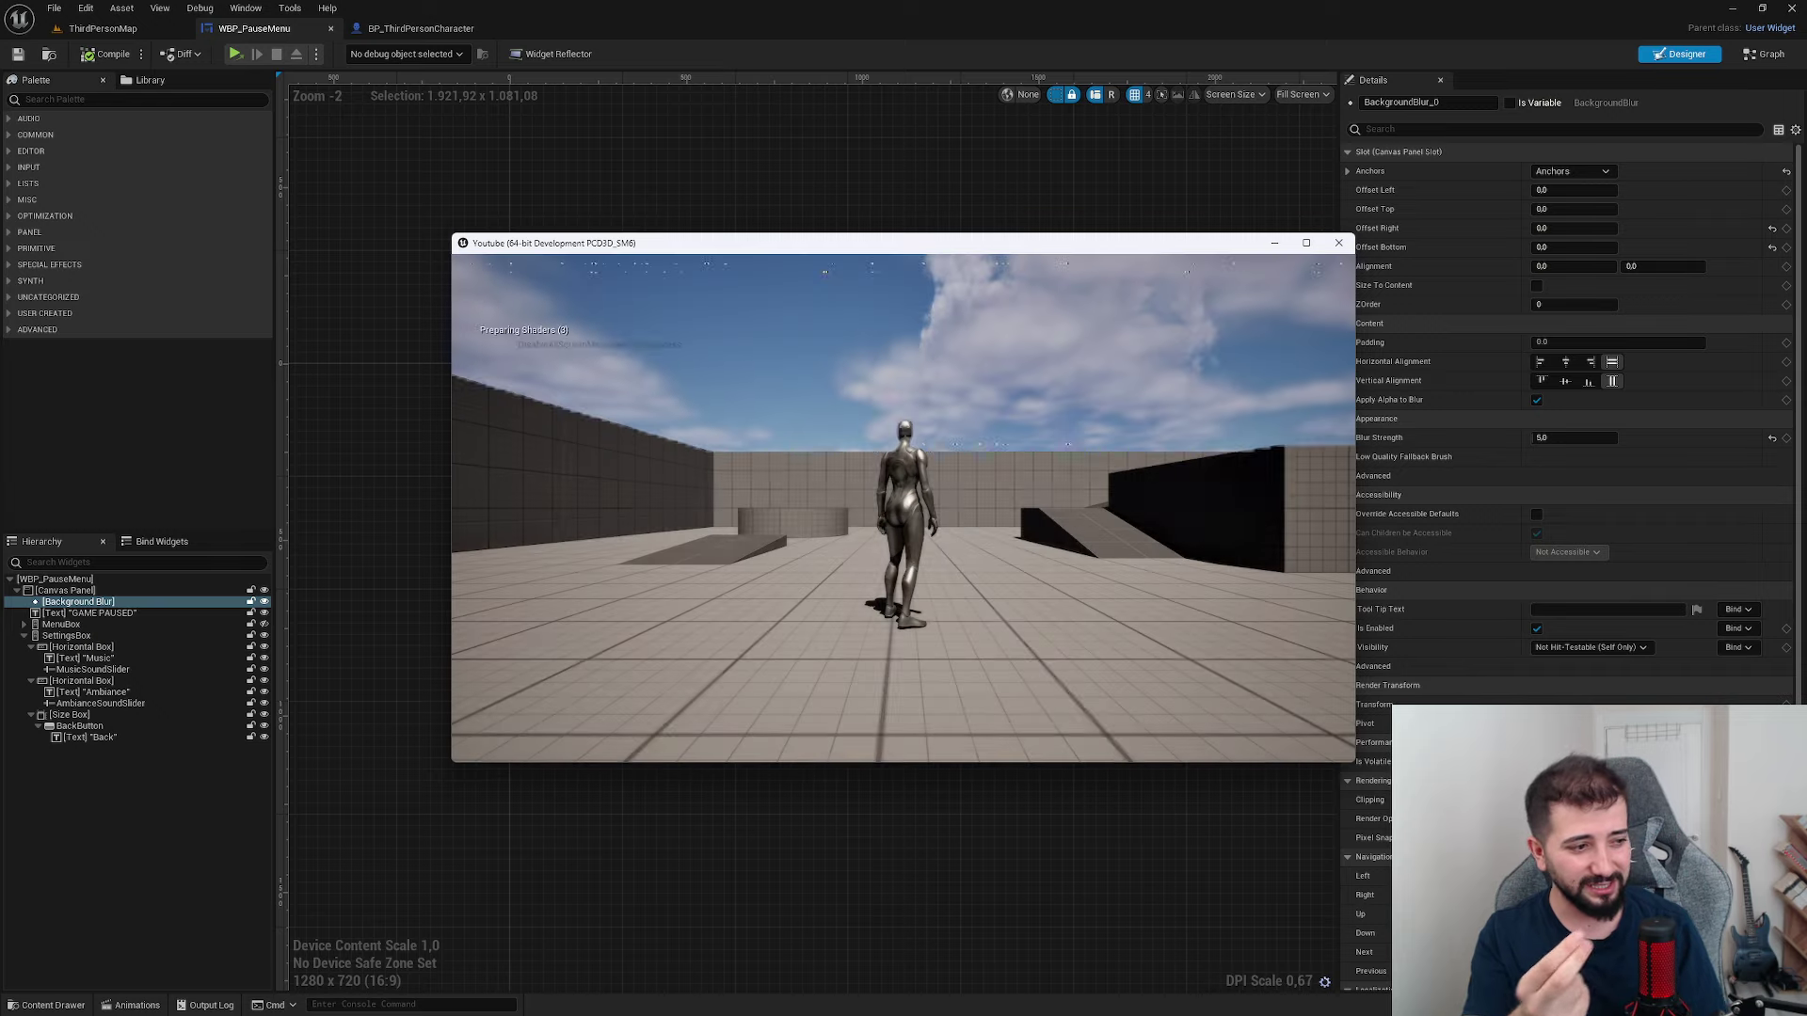
- Pause the game, verify the Settings sliders start at full volume, resume, and close the preview
{"action": "key", "text": "Escape"}
{"action": "left_click", "coordinate": [969, 592]}
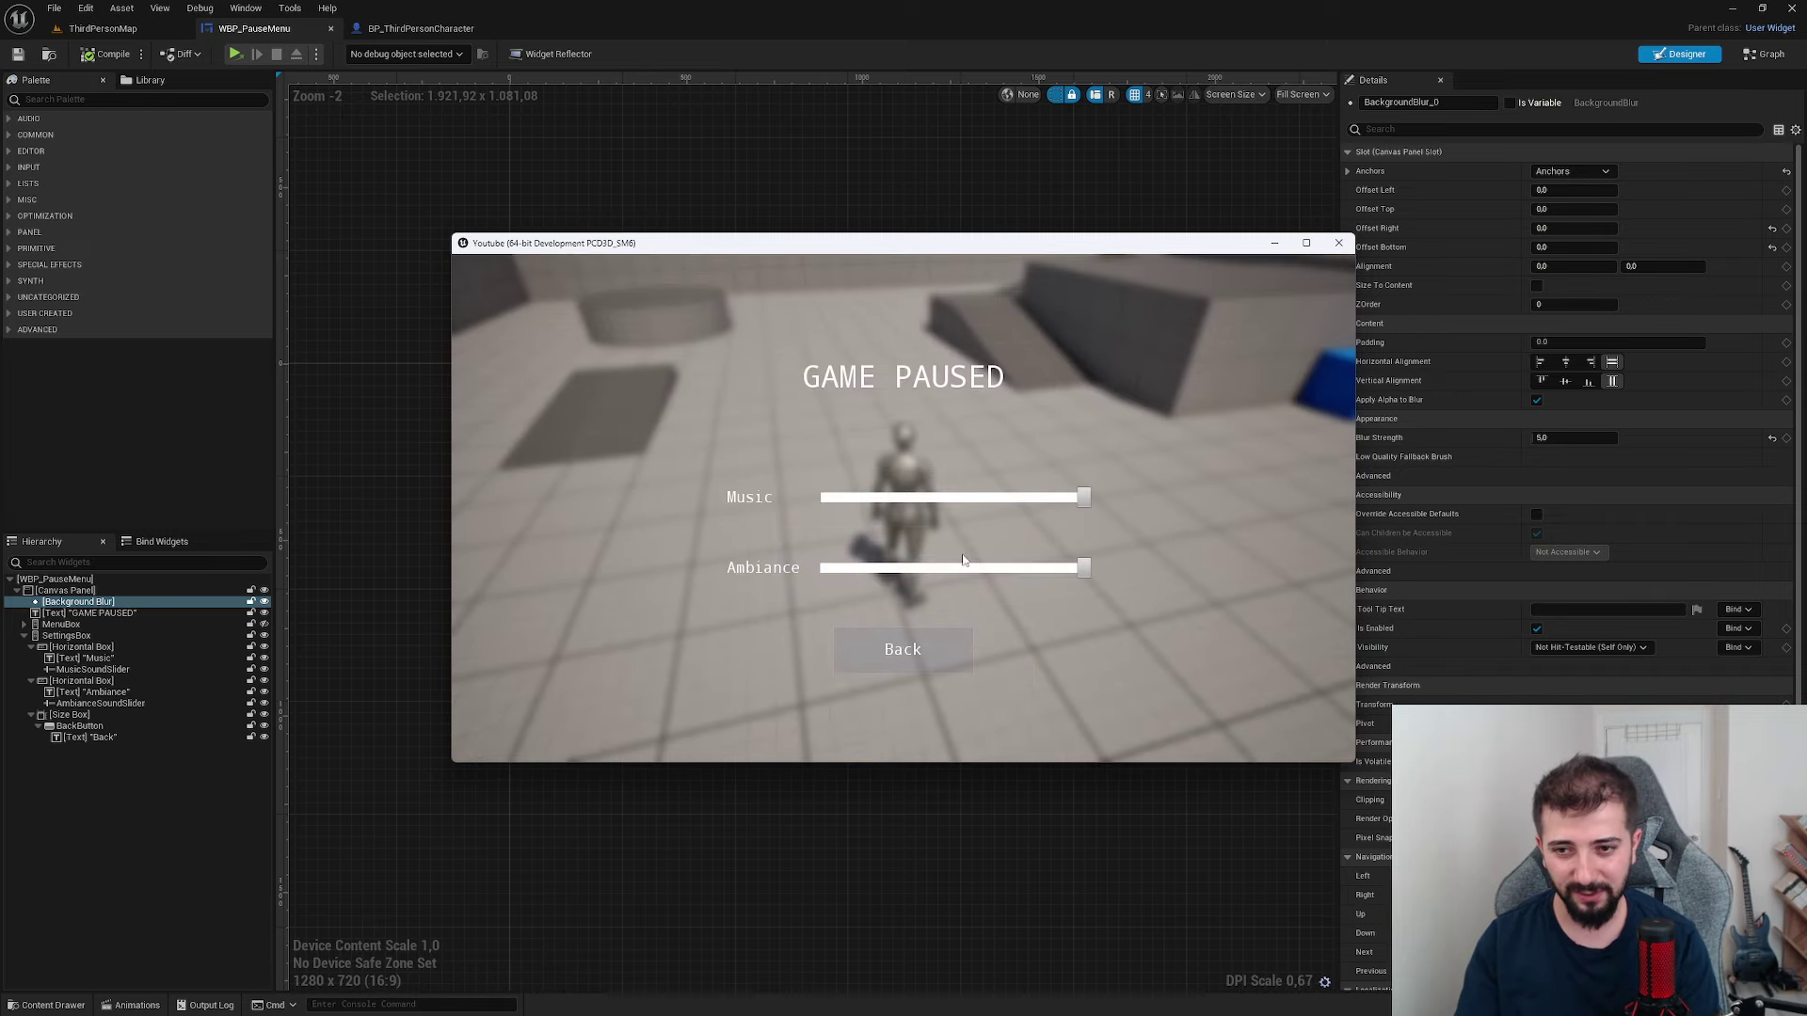
{"action": "left_click", "coordinate": [889, 649]}
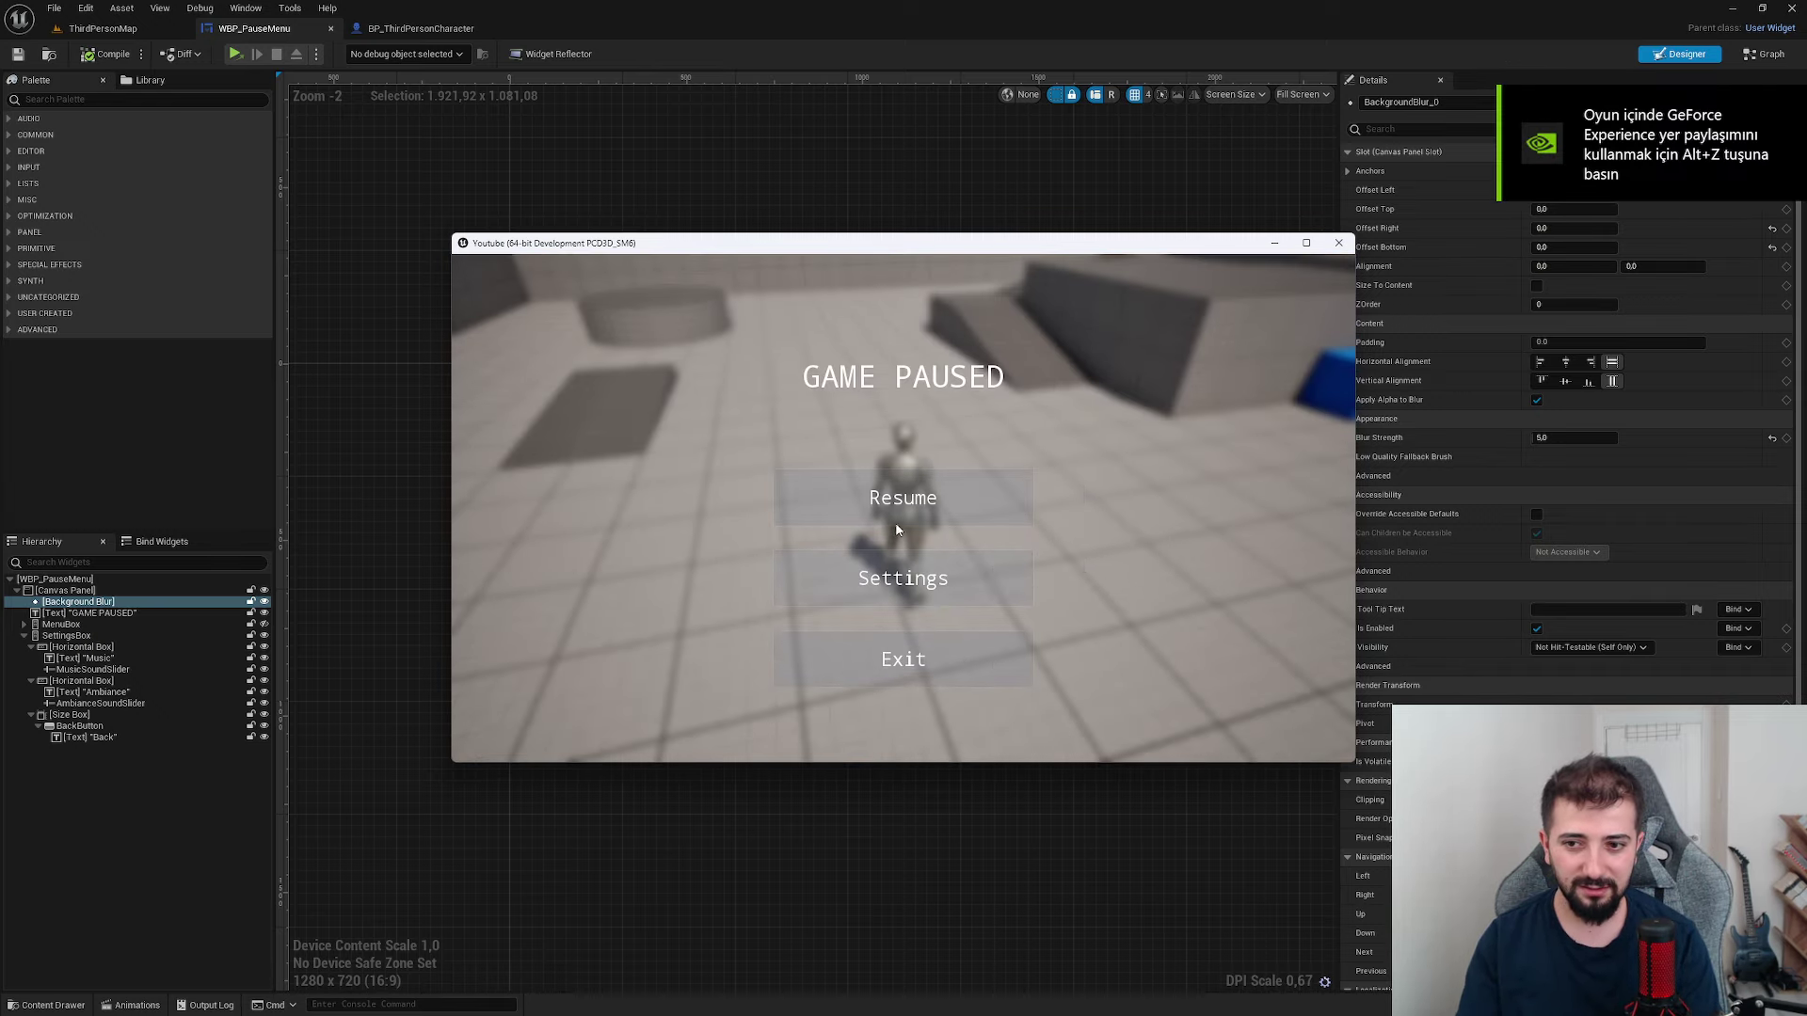
{"action": "left_click", "coordinate": [903, 472]}
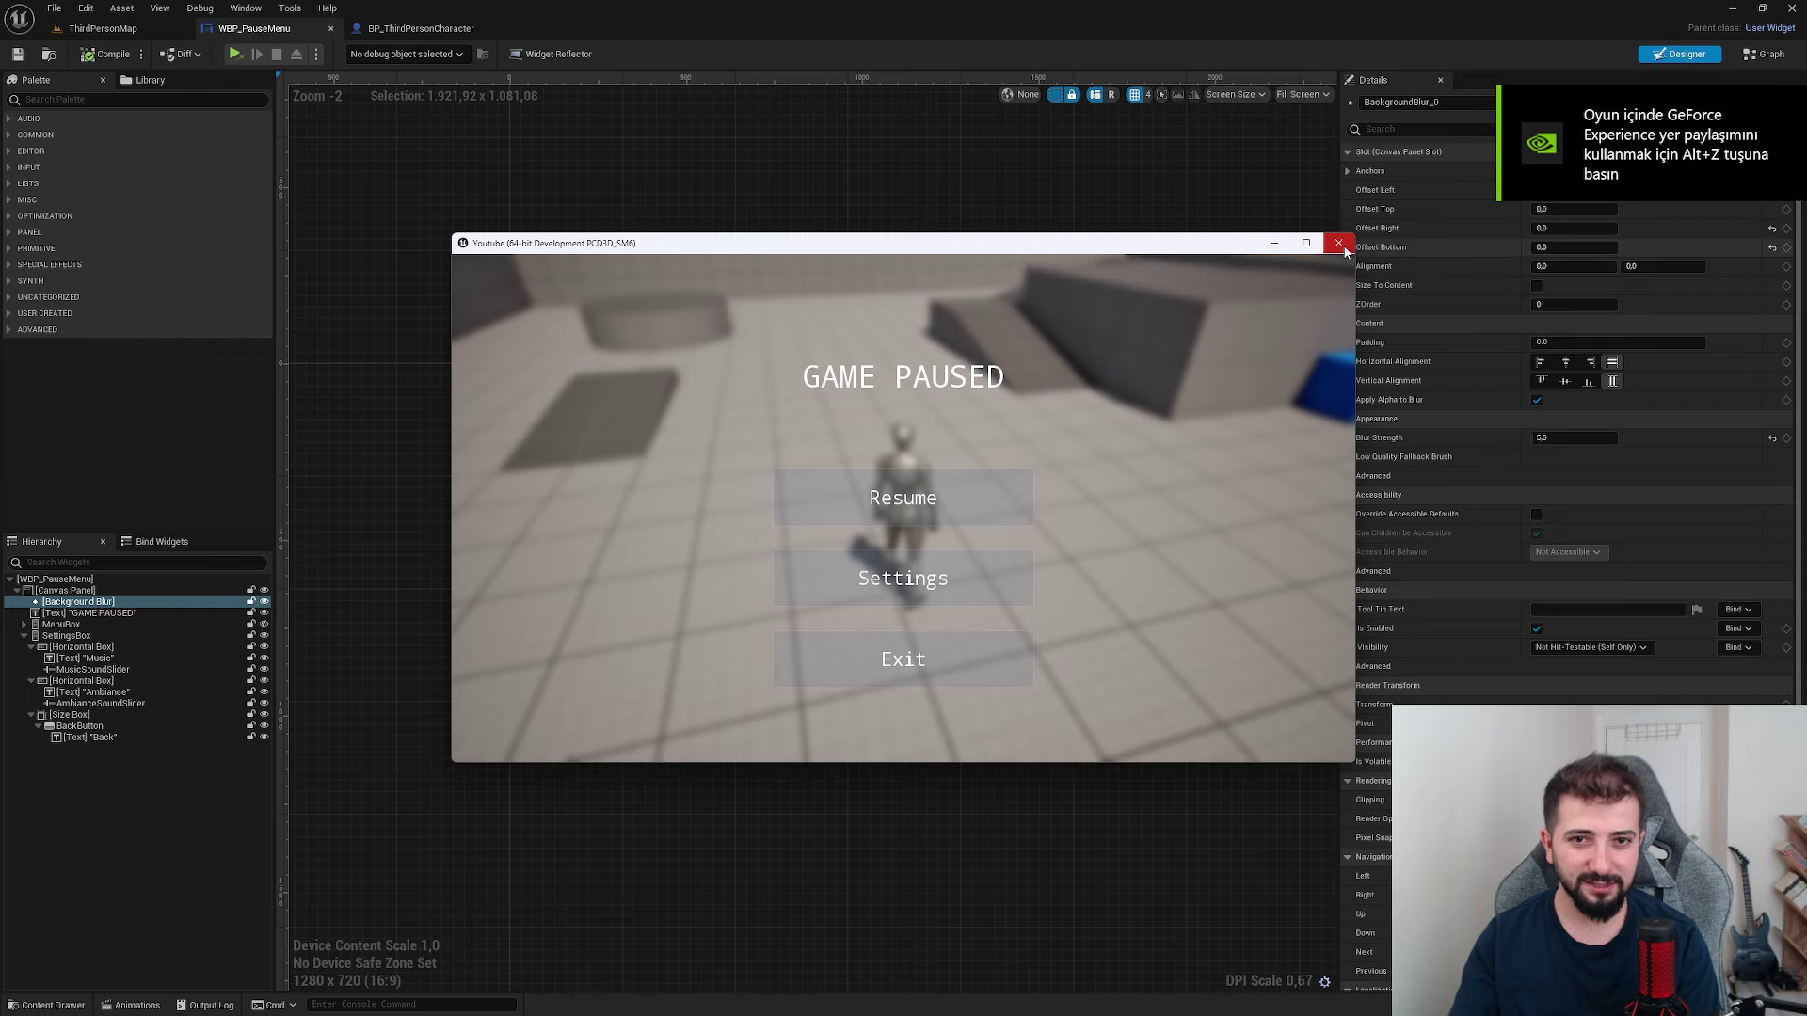
{"action": "left_click", "coordinate": [1338, 242]}
{"action": "left_click", "coordinate": [1074, 820]}
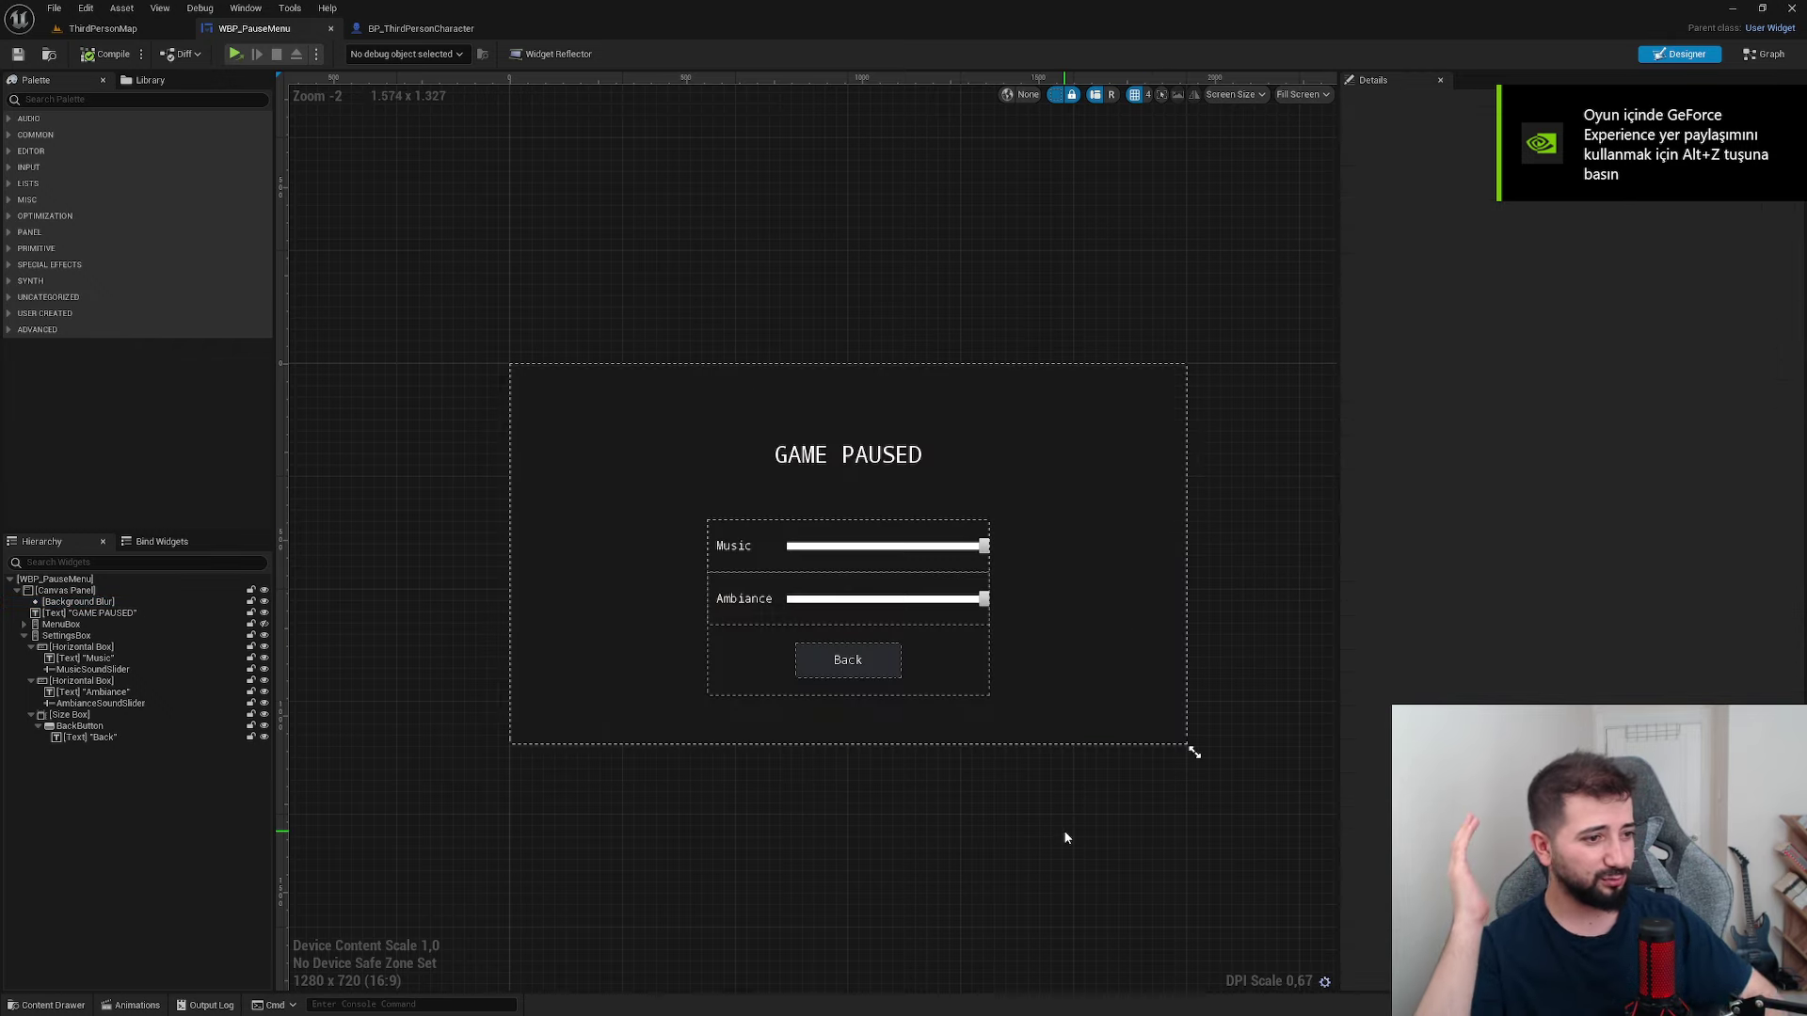
{"action": "scroll", "coordinate": [1082, 772], "scroll_direction": "up", "scroll_amount": 4}
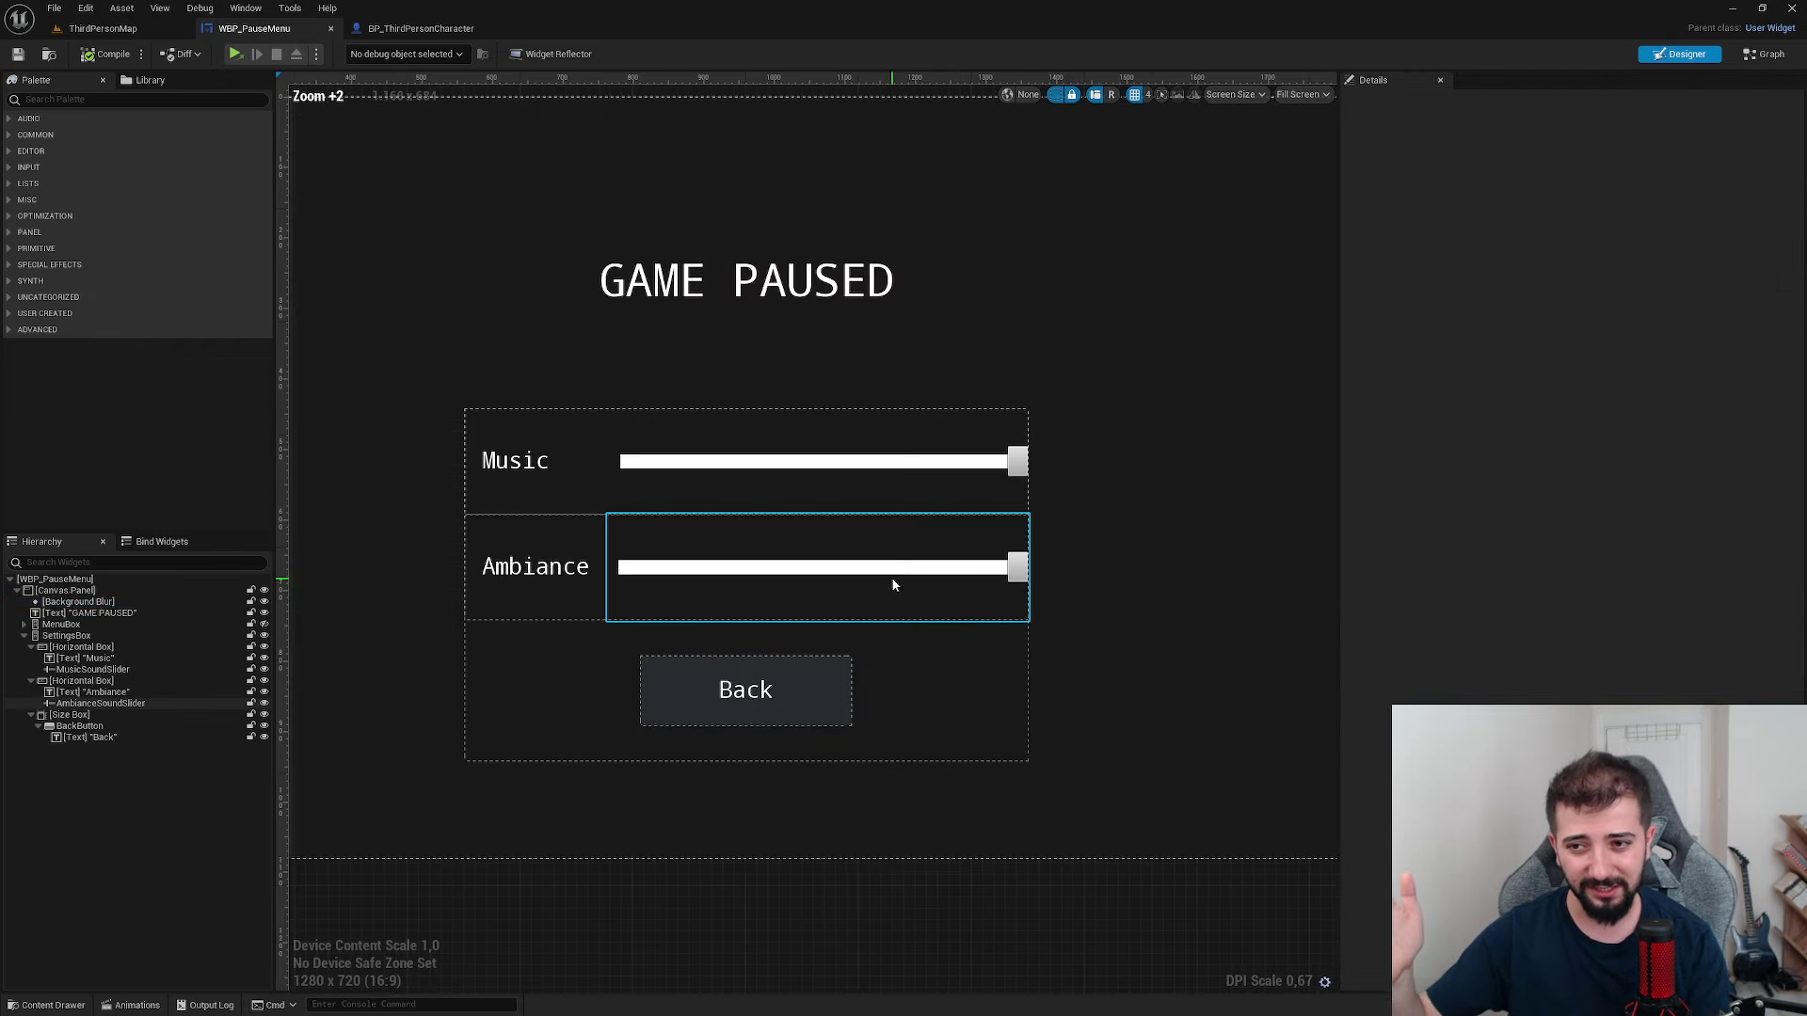
{"action": "left_click", "coordinate": [877, 691]}
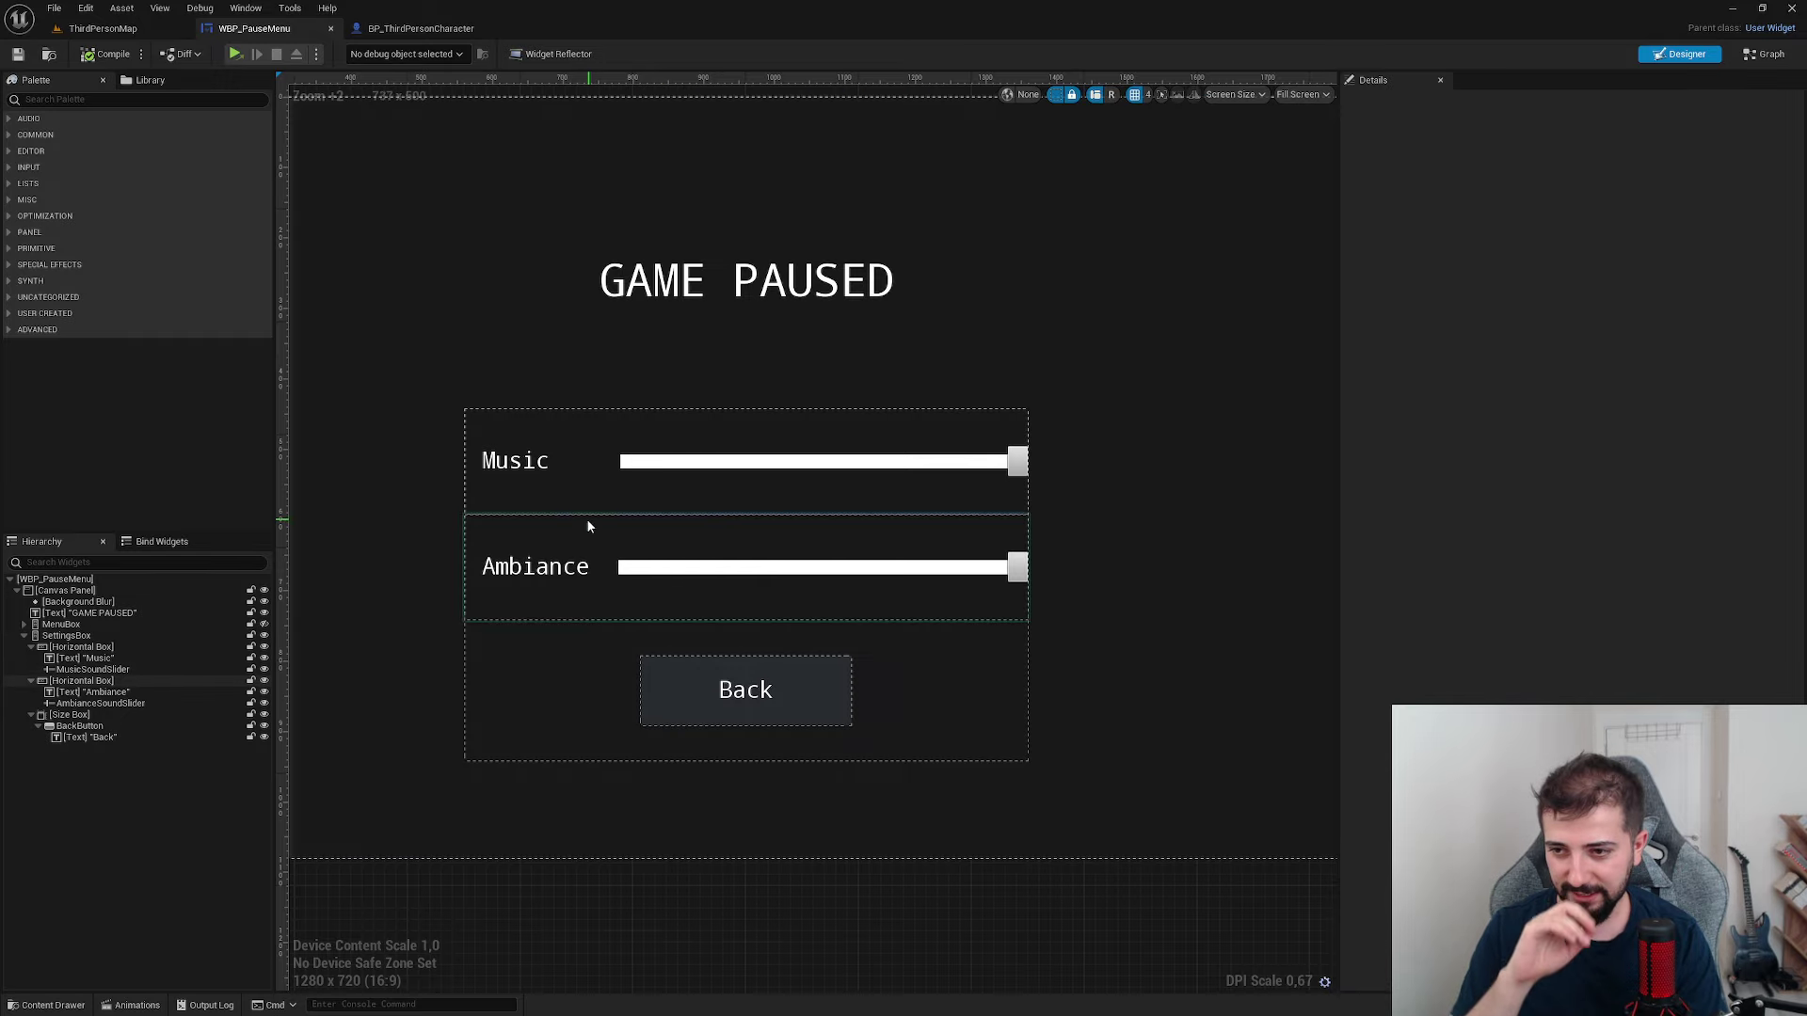
{"action": "left_click", "coordinate": [538, 566]}
{"action": "left_click", "coordinate": [856, 651]}
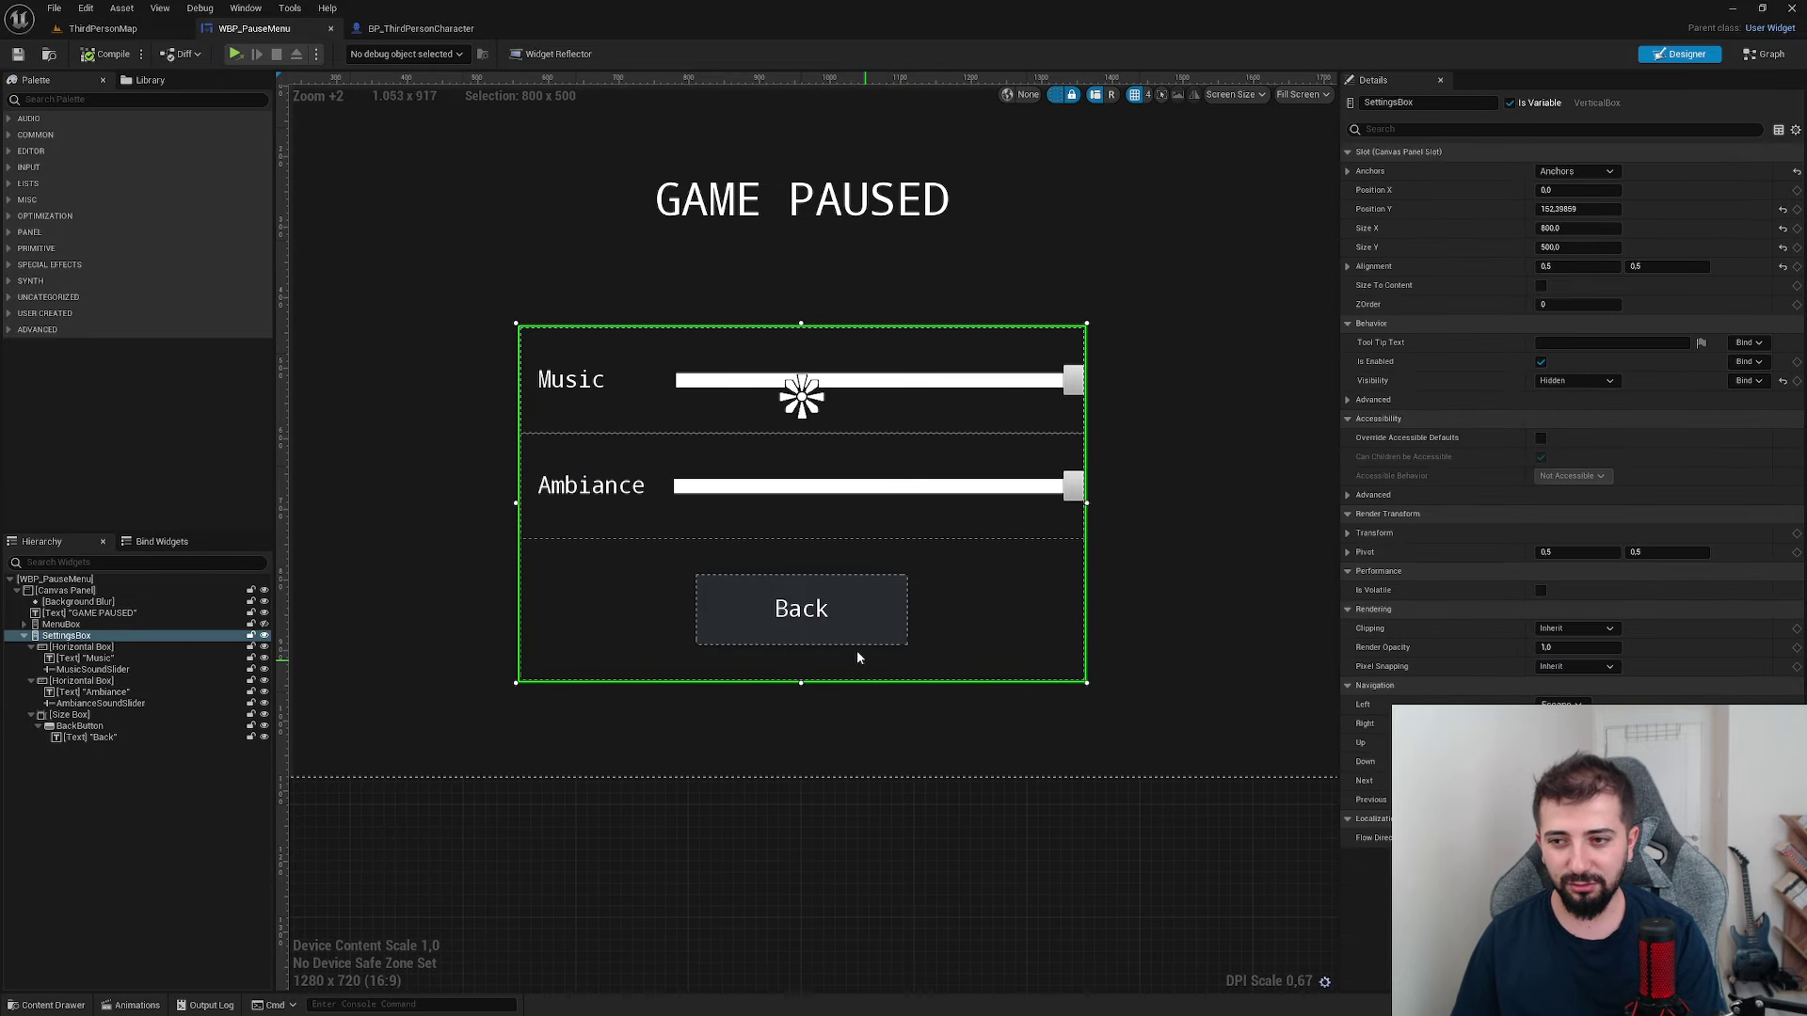
{"action": "scroll", "coordinate": [591, 498], "scroll_direction": "up", "scroll_amount": 1}
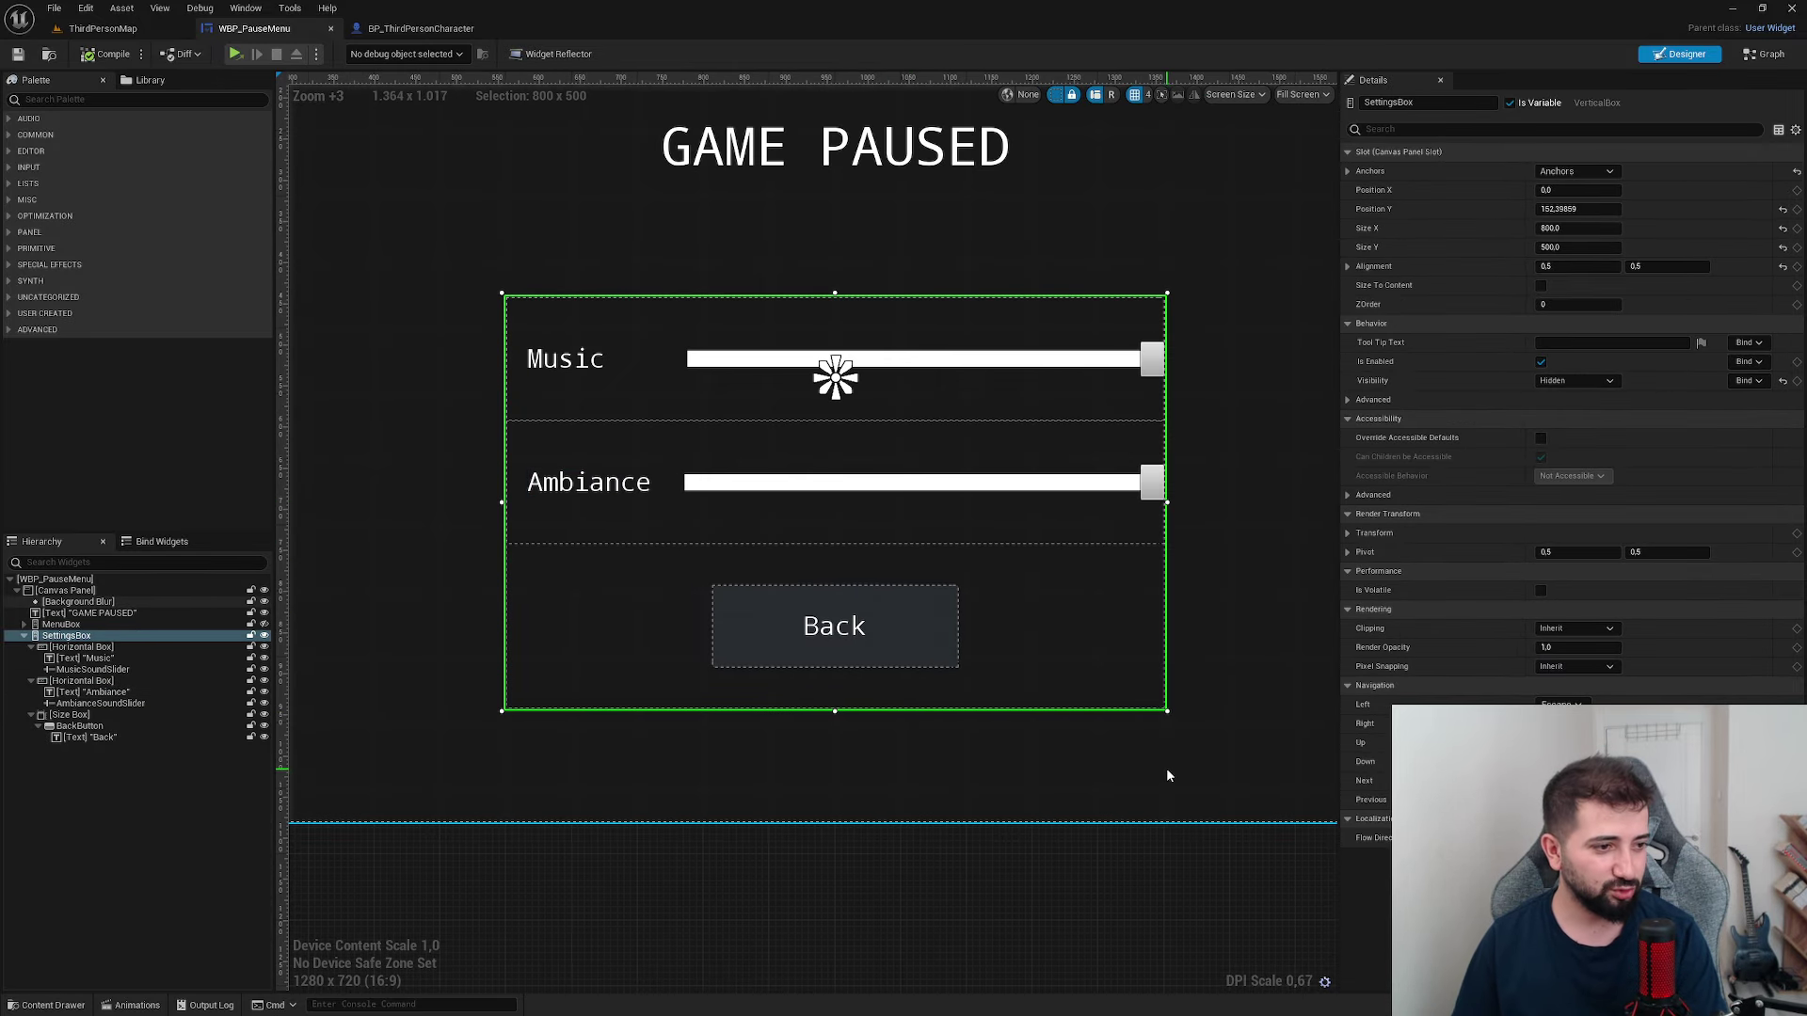